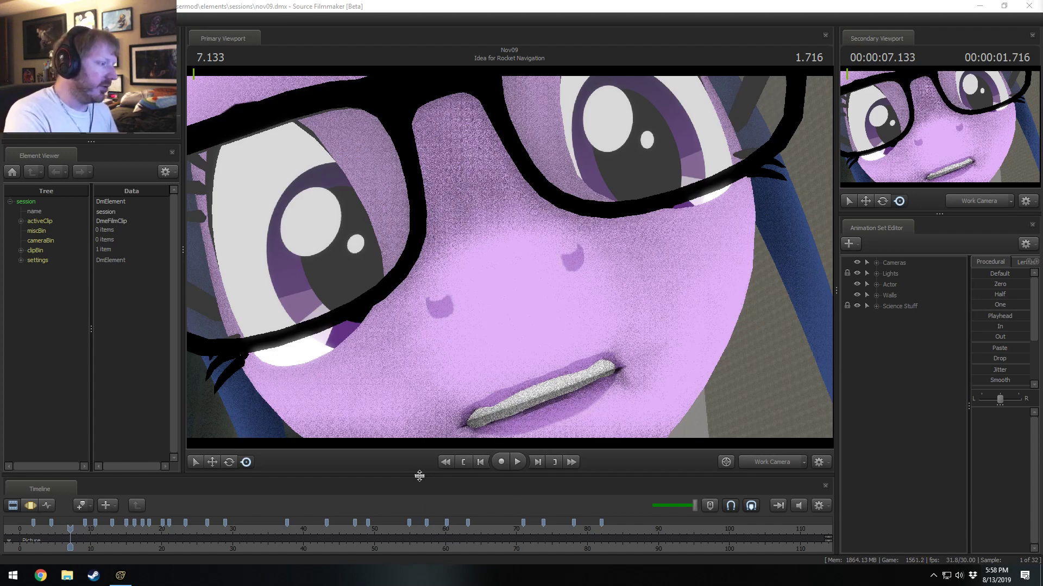
Enlarge the timeline and select the Idea for Rocket Navigation shot, placing the playhead near the shot's start.
drag(419, 476, 411, 439)
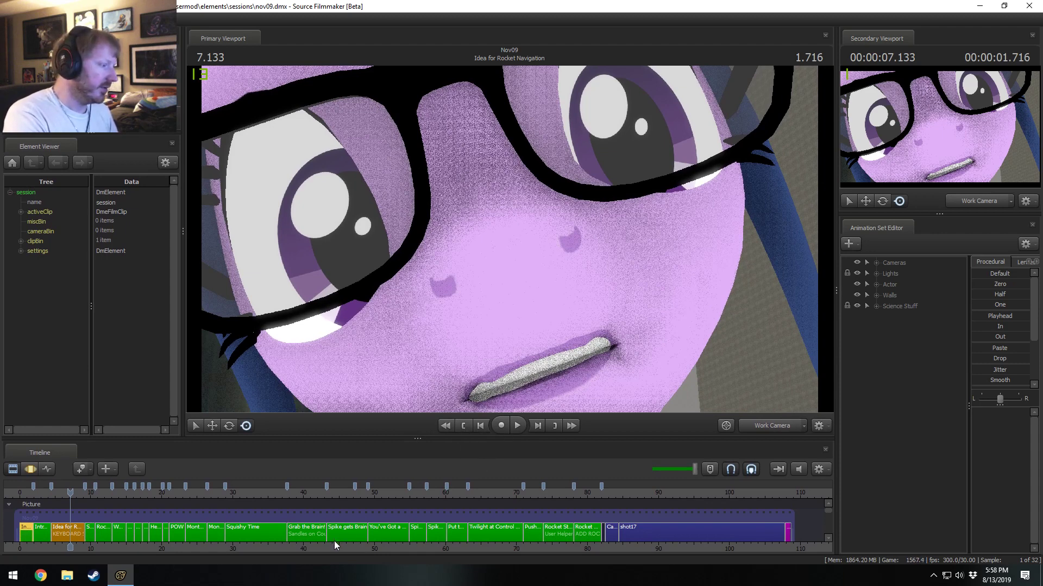
scroll(83, 546, up, 2)
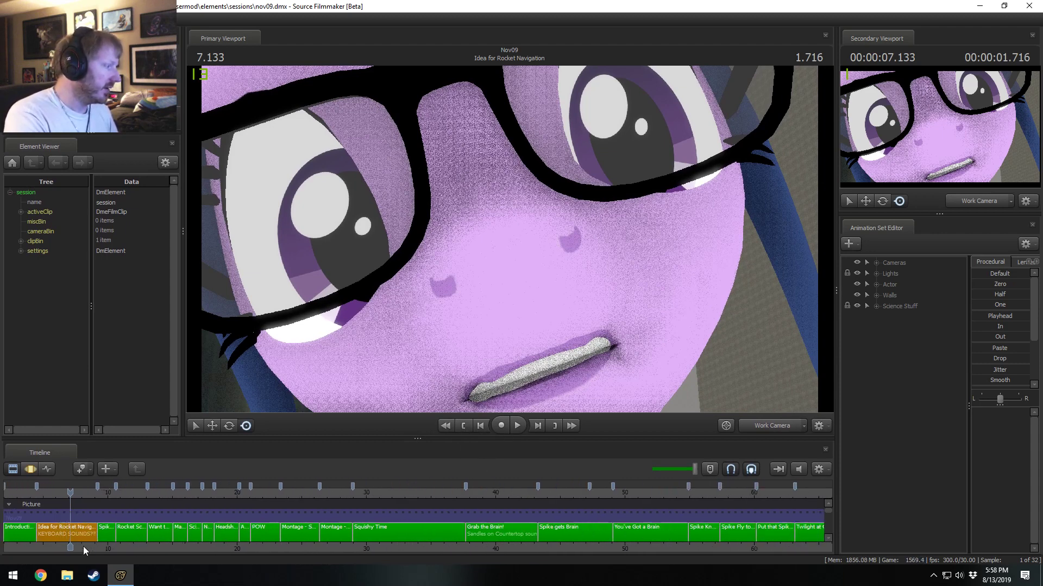
middle_drag(83, 546, 305, 550)
scroll(306, 543, up, 2)
scroll(301, 535, down, 5)
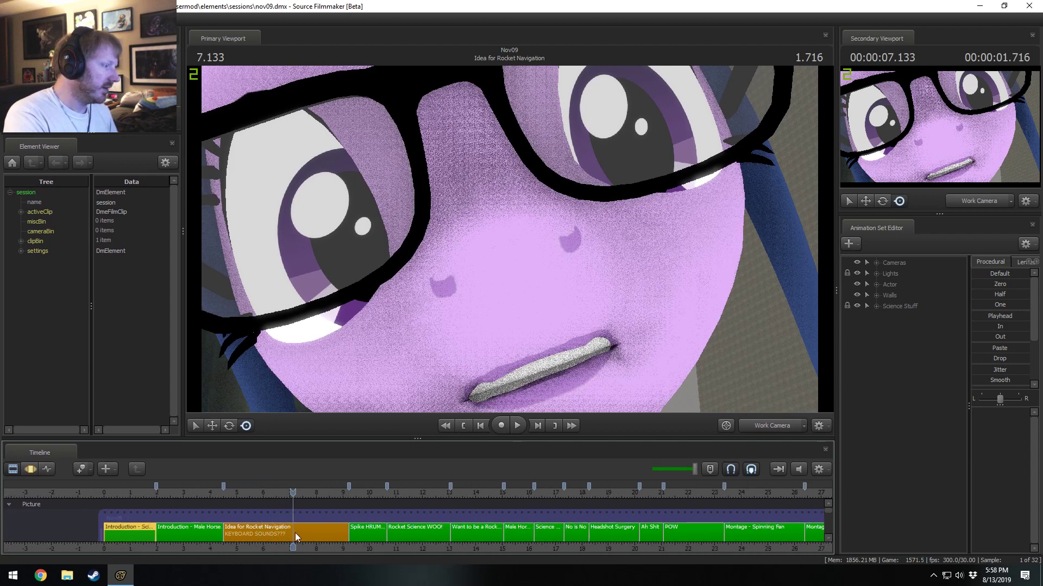
scroll(483, 533, down, 1)
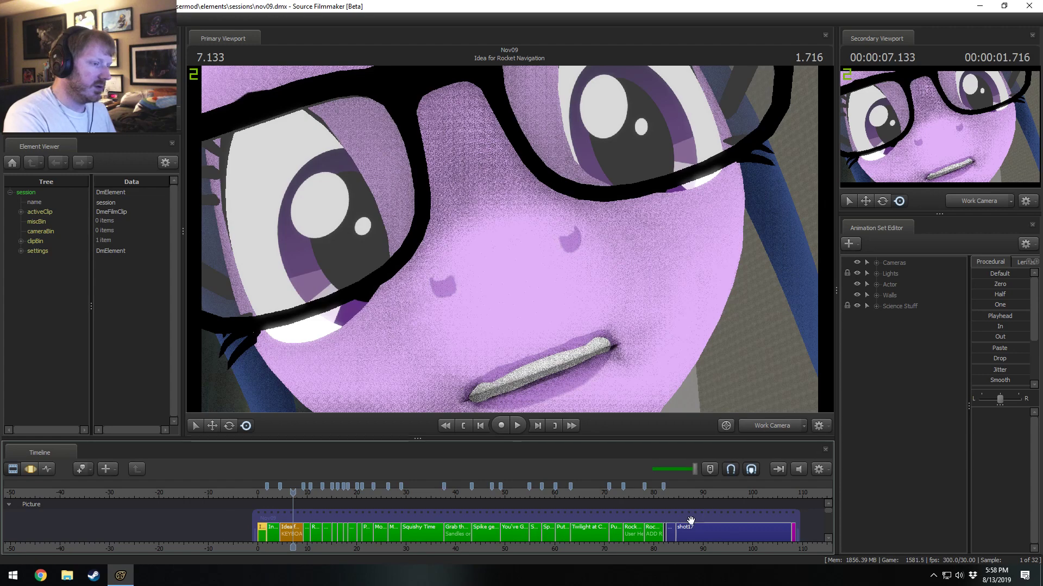
scroll(237, 511, up, 1)
scroll(239, 511, up, 3)
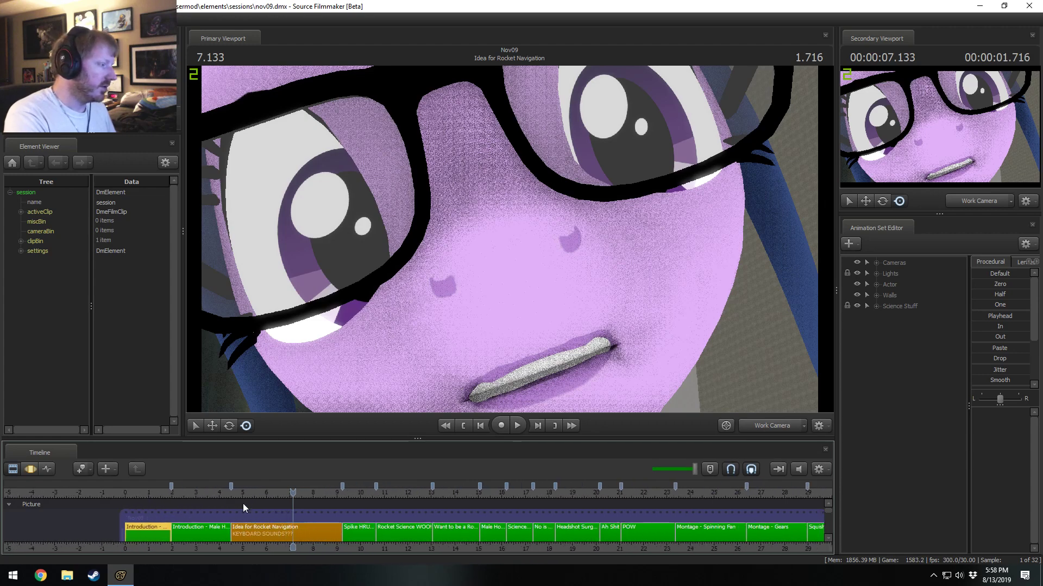
click(235, 492)
click(249, 534)
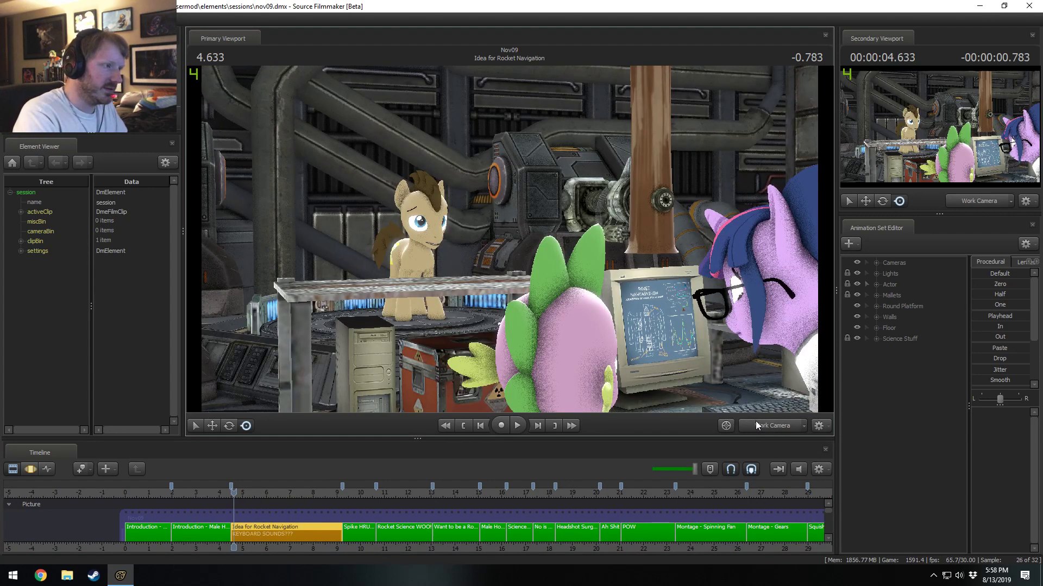
Look around the lab set with the work camera and switch the primary viewport to the Main Camera.
drag(377, 67, 565, 125)
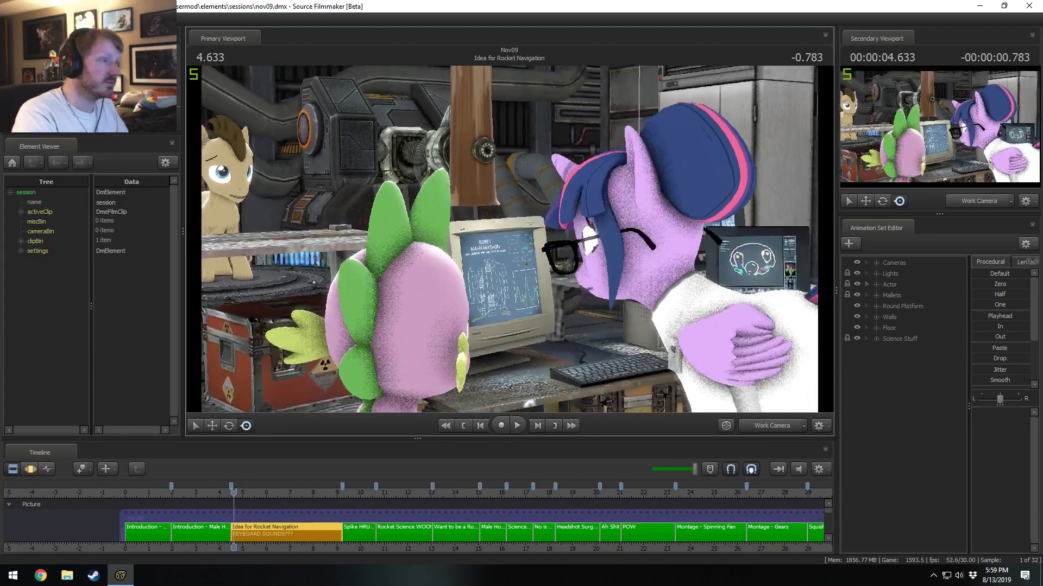
mouse_move(509, 239)
mouse_down()
mouse_move(502, 244)
mouse_move(652, 250)
mouse_move(521, 242)
mouse_up()
click(777, 426)
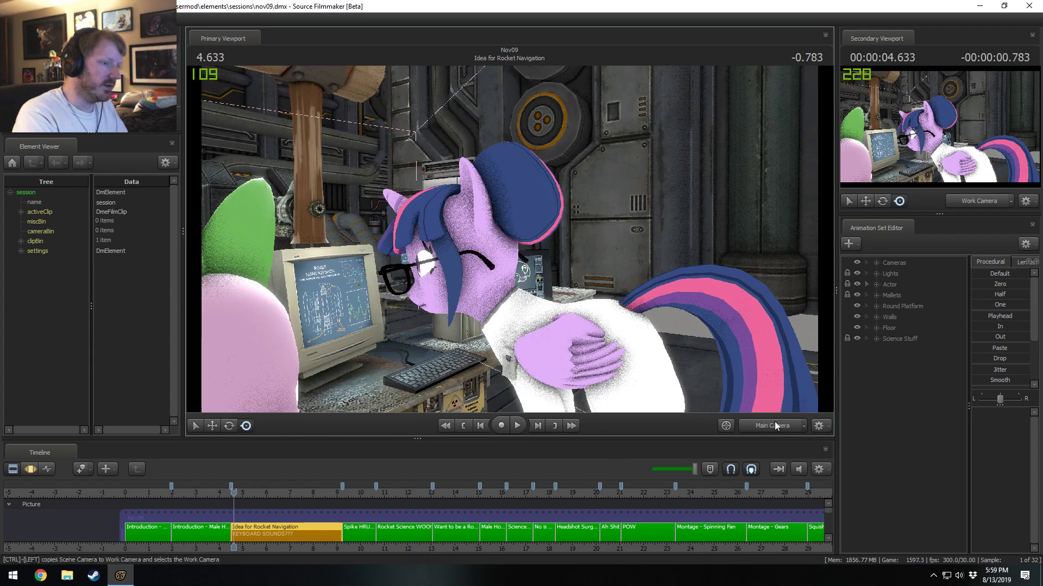
middle_drag(379, 543, 279, 495)
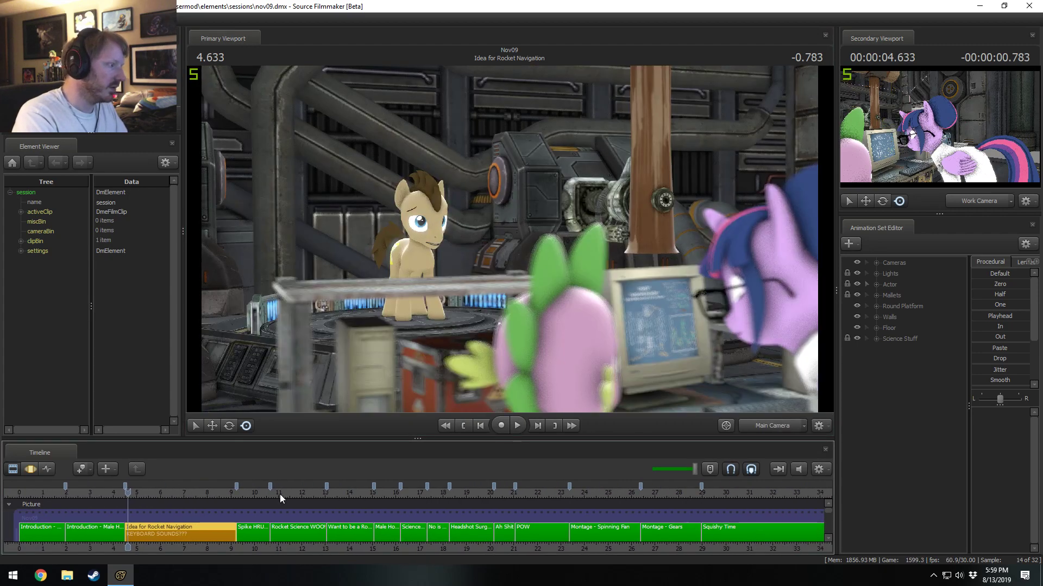
Play the Idea for Rocket Navigation shot several times to review its animation, and park the playhead at 6.400 s.
key(space)
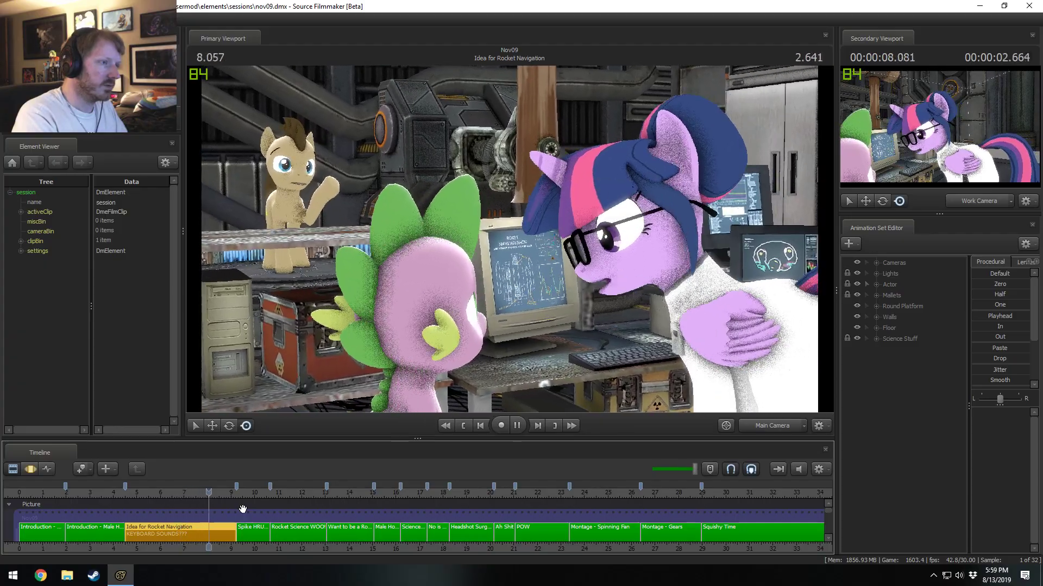
key(space)
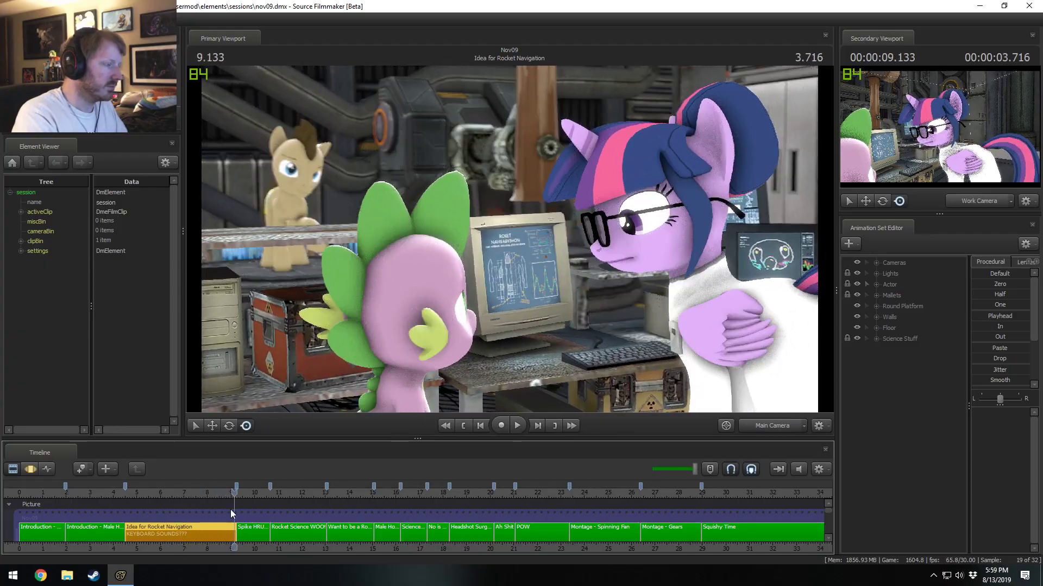
click(133, 492)
key(space)
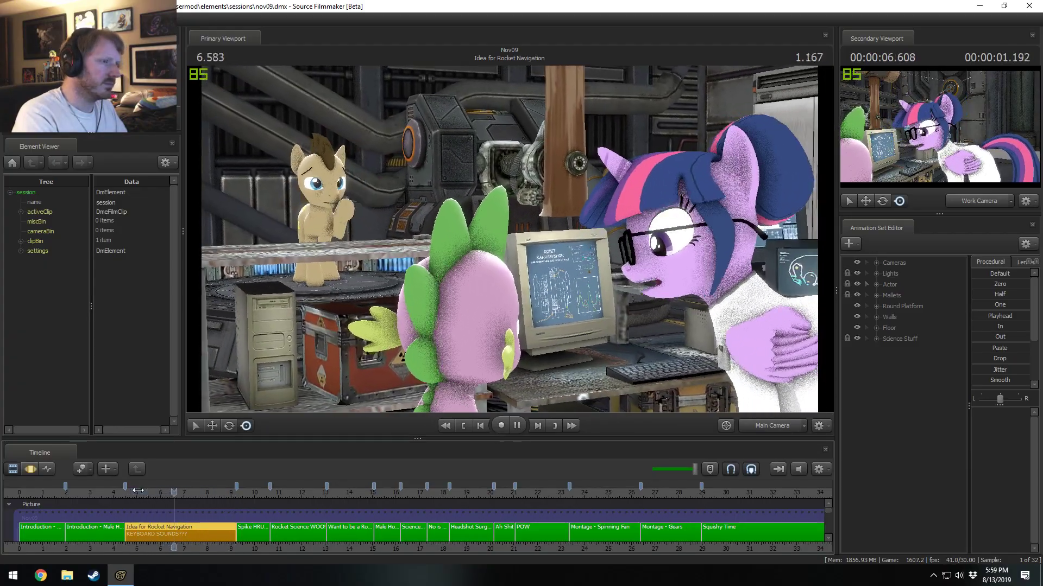
click(146, 492)
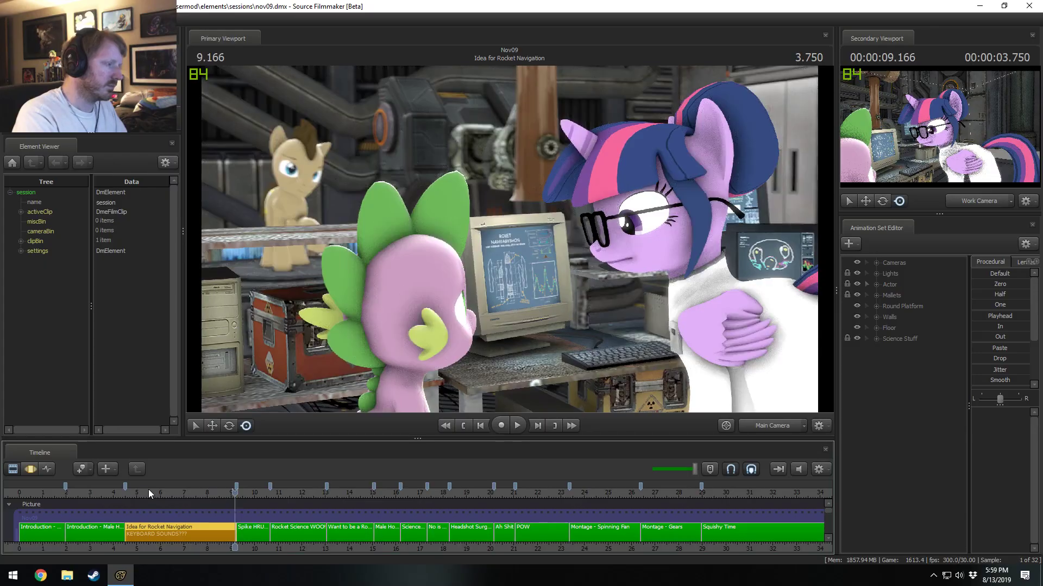
click(148, 492)
key(space)
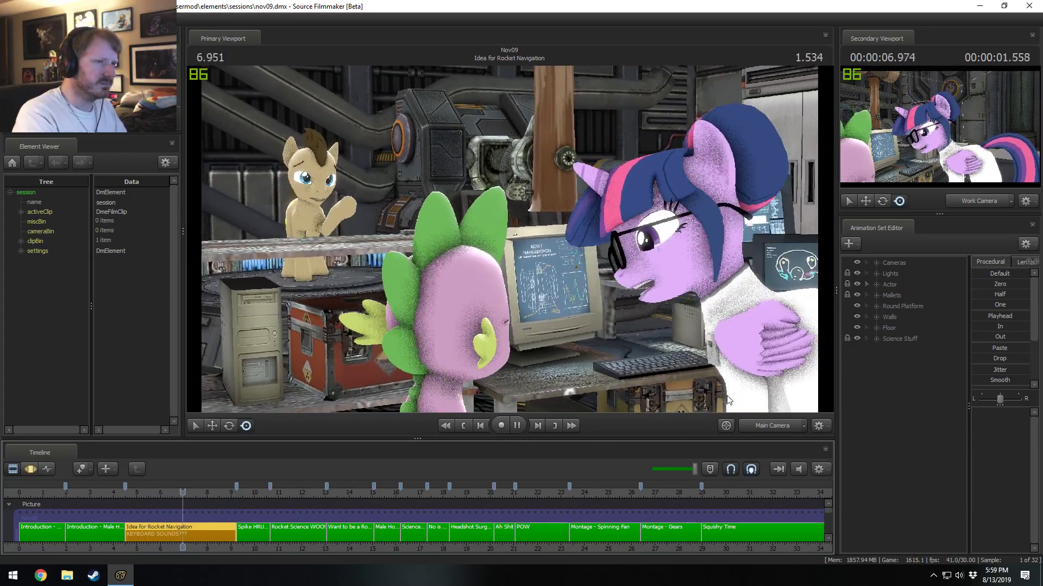
key(space)
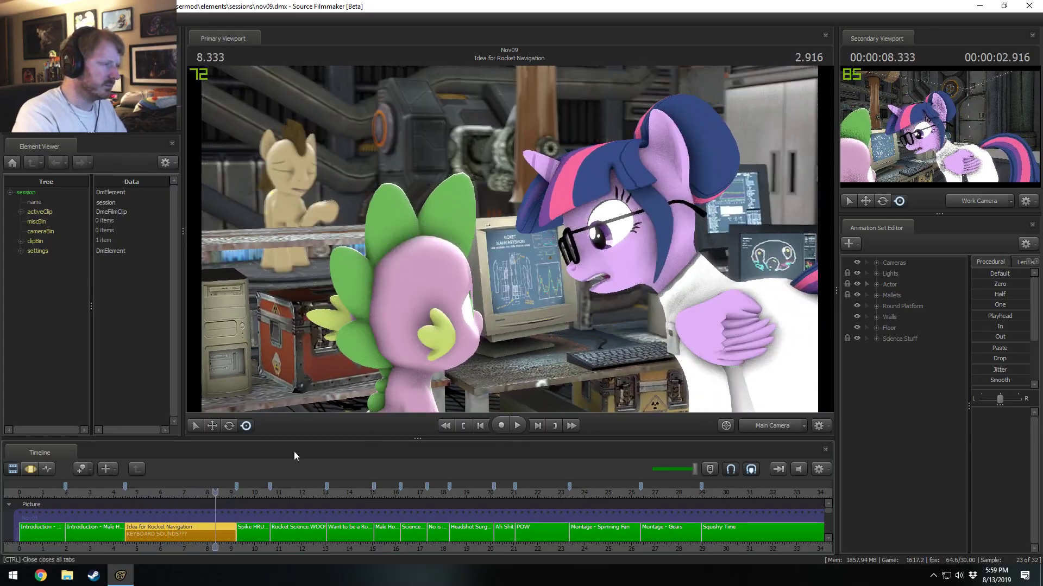
click(170, 493)
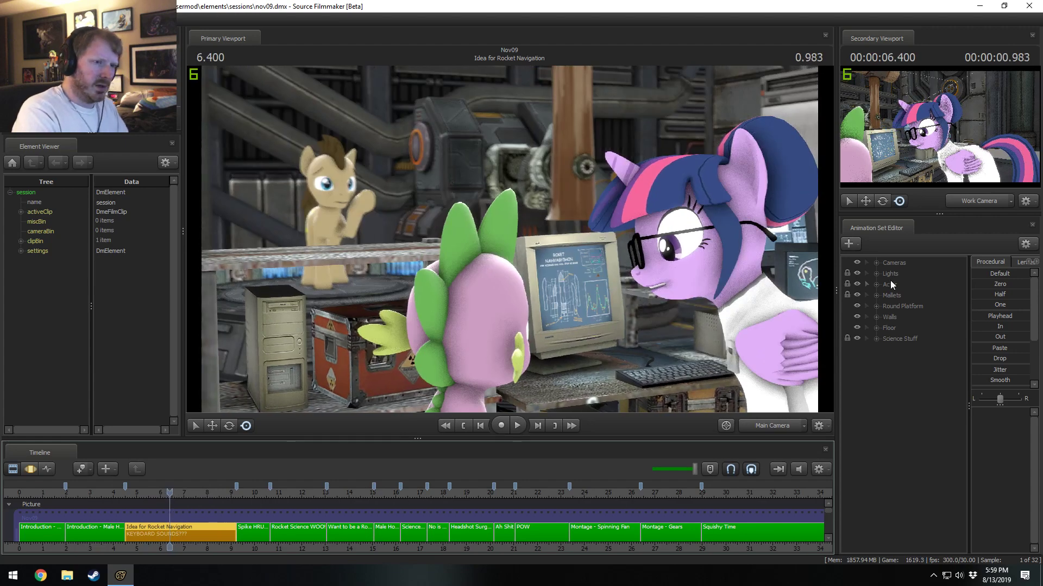
Expand the Actor group and select all of Twilight Sparkle's control groups for editing in the Motion Editor.
click(877, 285)
click(906, 297)
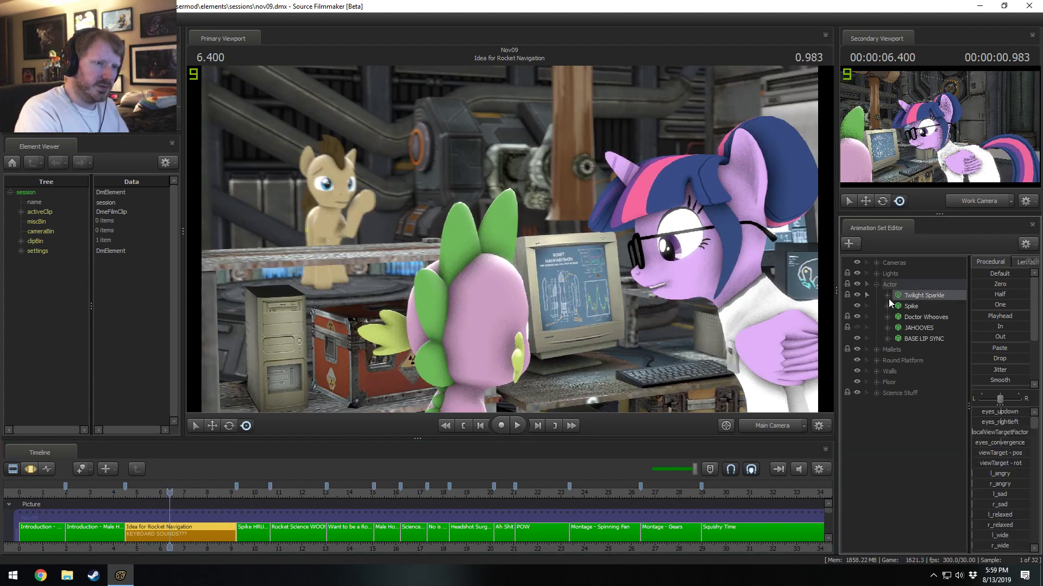
click(887, 296)
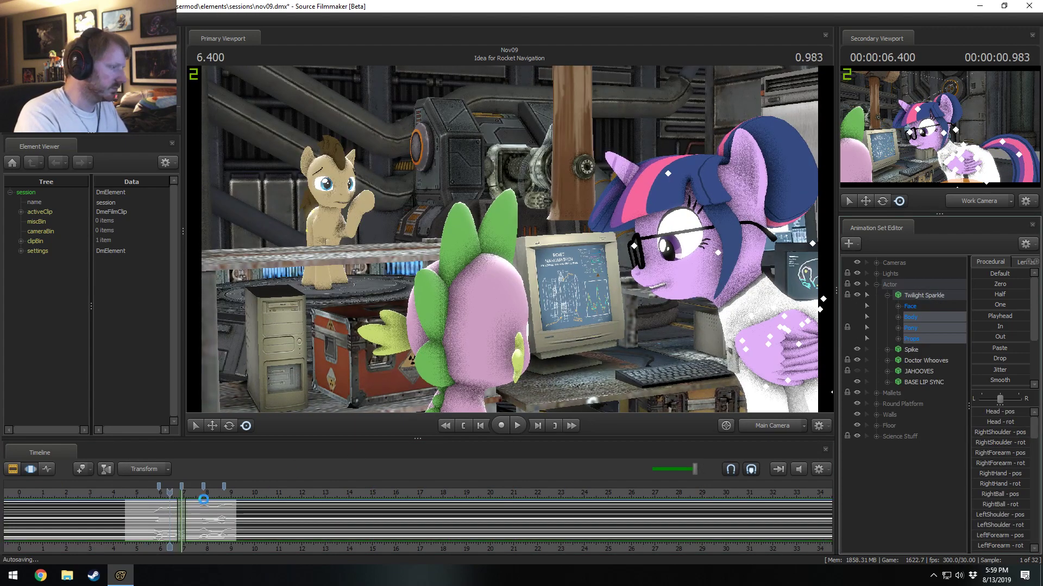
scroll(236, 546, up, 5)
scroll(236, 549, down, 3)
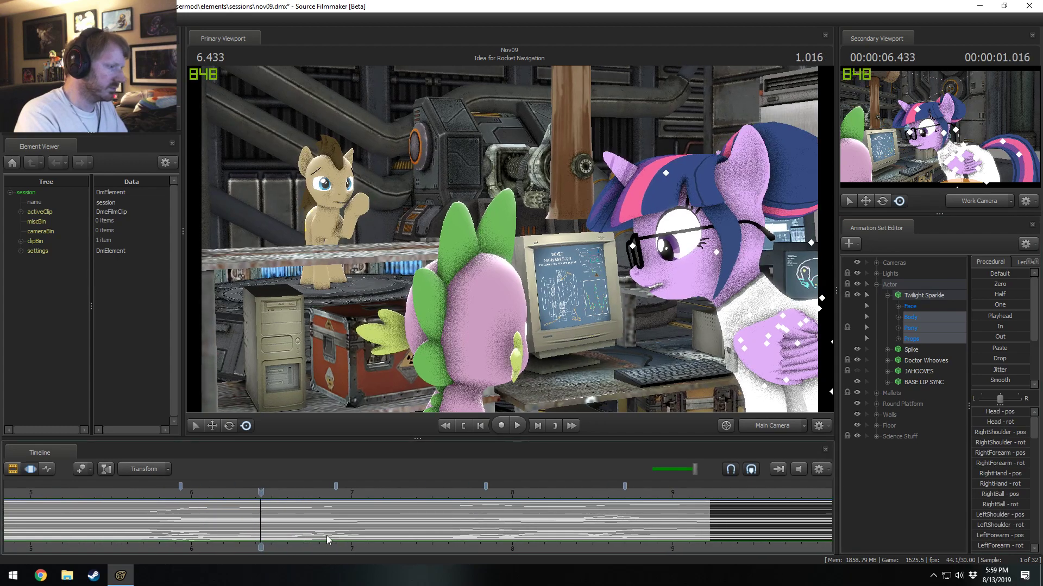
Set a time selection on Twilight Sparkle's motion from about 6.2 to 7.6 s, tightening its inner region to about 6.6 to 7.0 s.
click(272, 519)
mouse_move(272, 519)
mouse_down()
mouse_move(306, 524)
mouse_move(236, 525)
mouse_move(333, 523)
mouse_move(298, 522)
mouse_up()
shift+scroll(307, 526, up, 5)
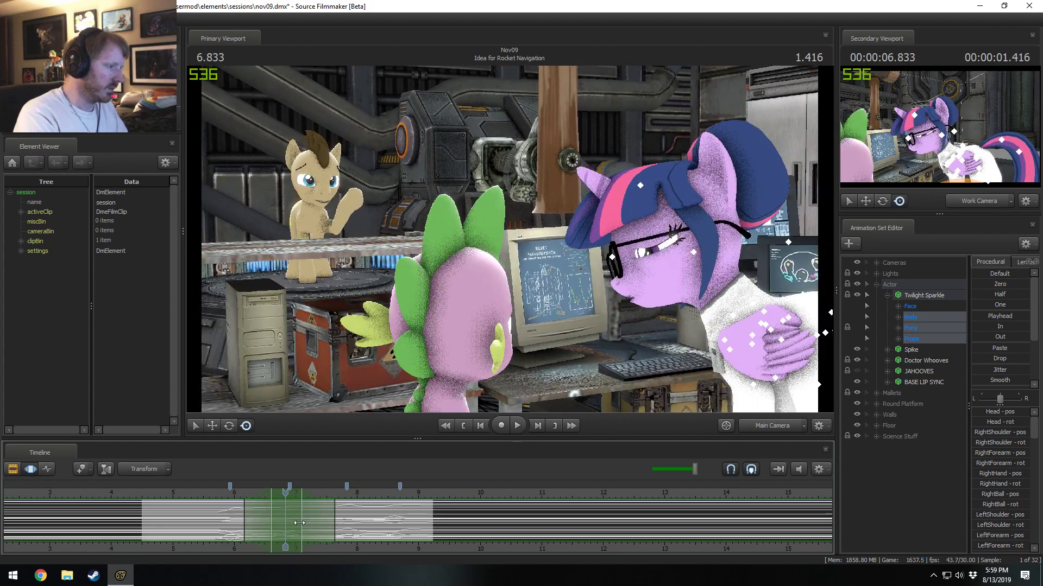
scroll(297, 522, up, 4)
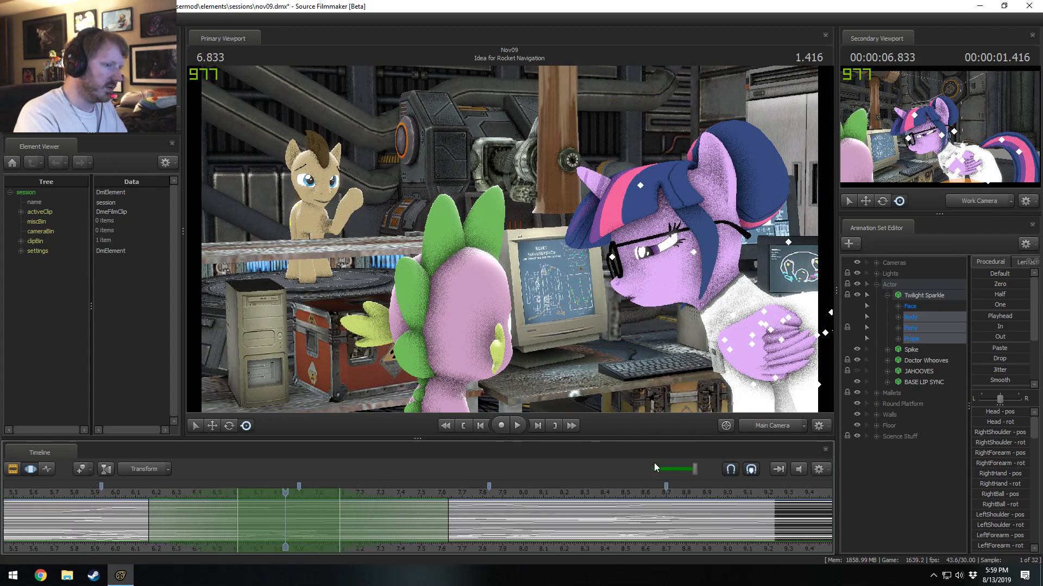
click(826, 475)
click(831, 513)
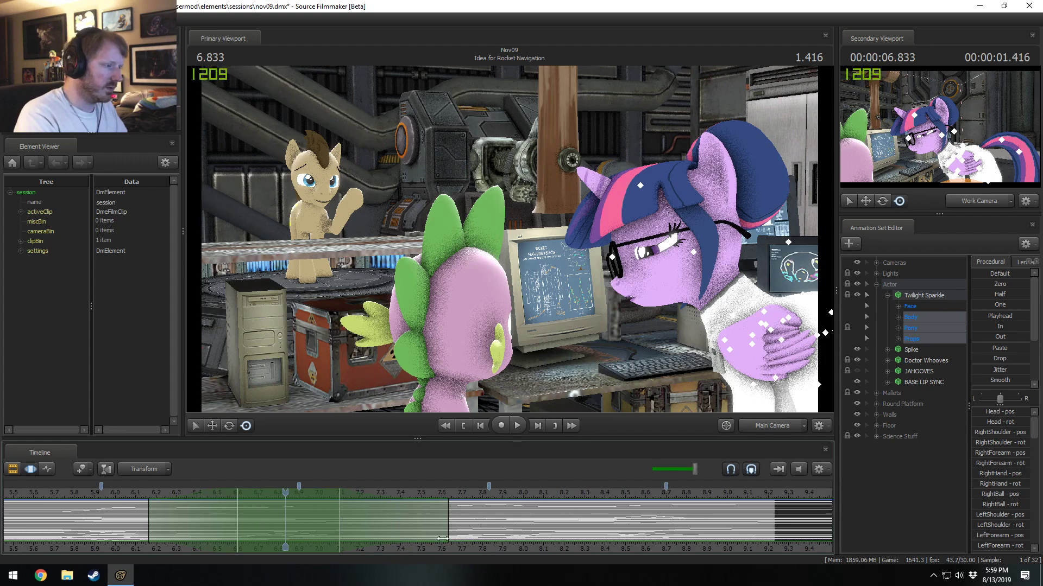
drag(339, 520, 326, 521)
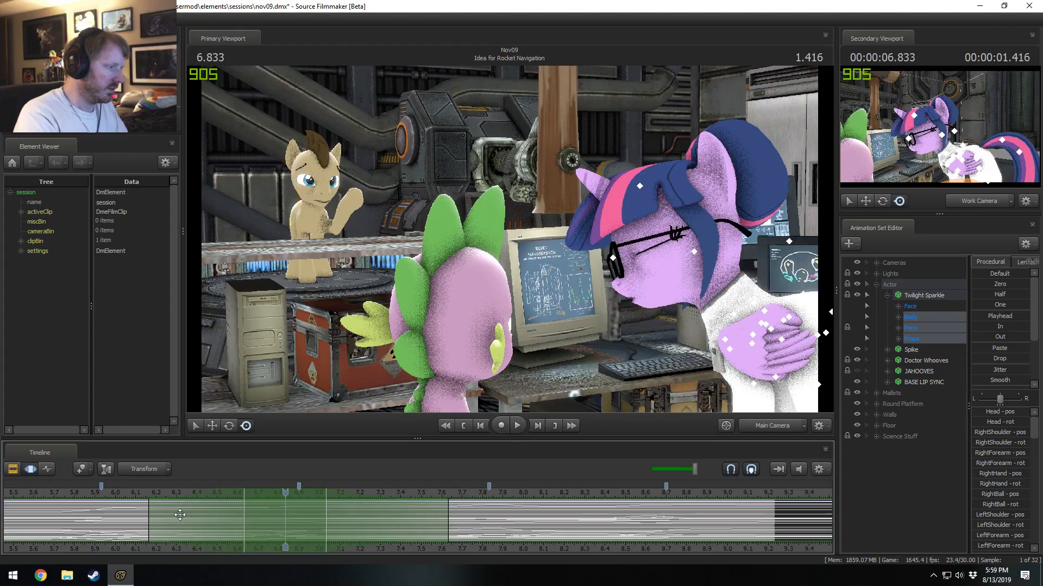
Play the shot from about 5.8 s twice to check Twilight Sparkle's motion around the time selection.
click(81, 493)
key(space)
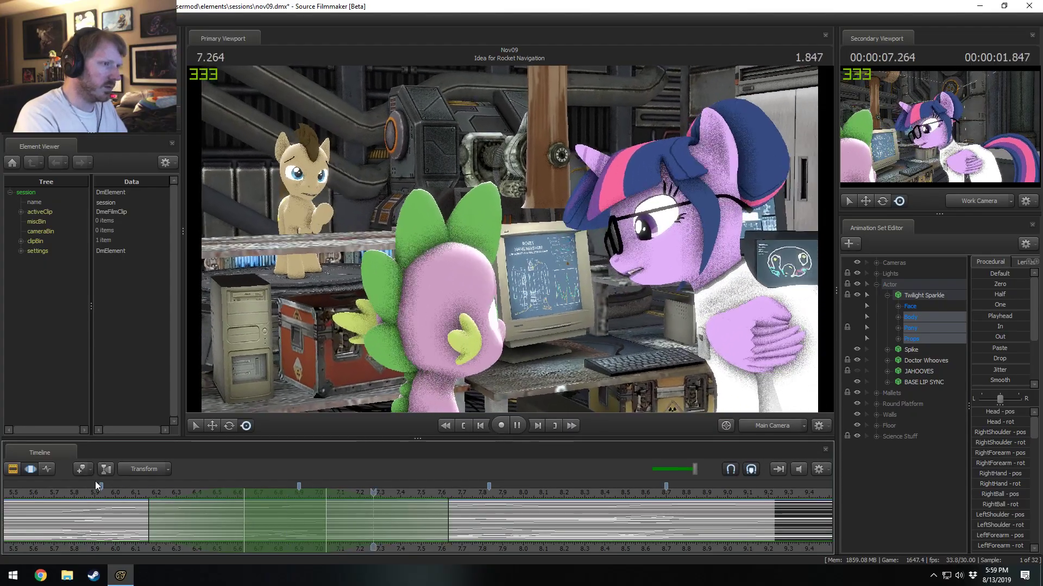
key(space)
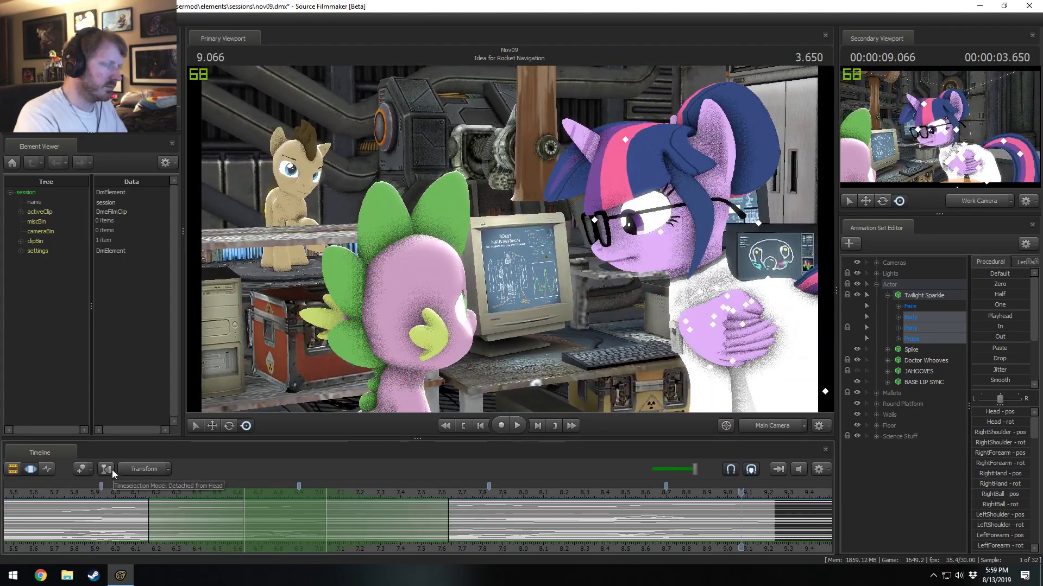
scroll(112, 487, down, 2)
click(273, 493)
key(space)
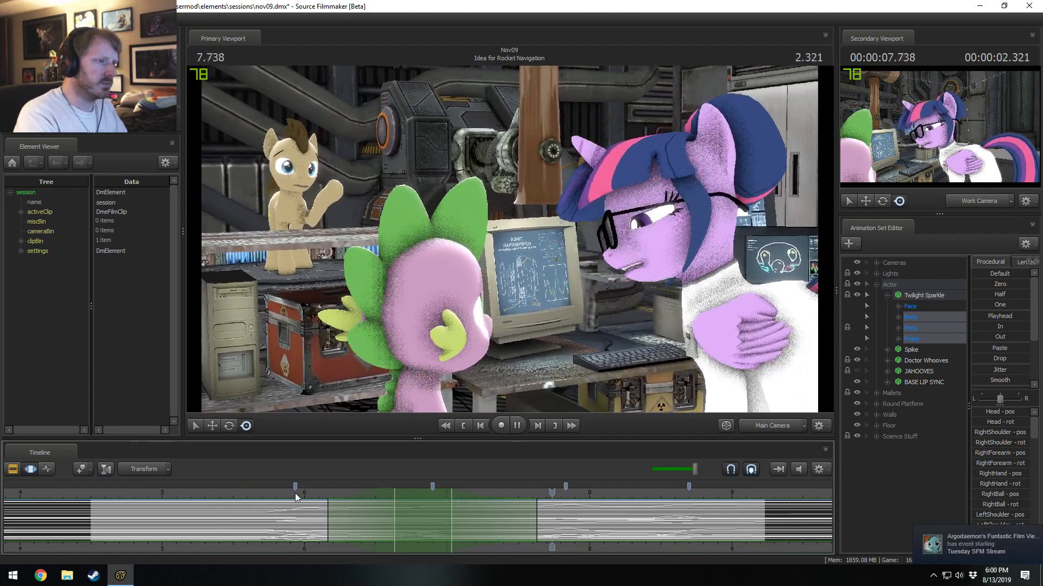
key(space)
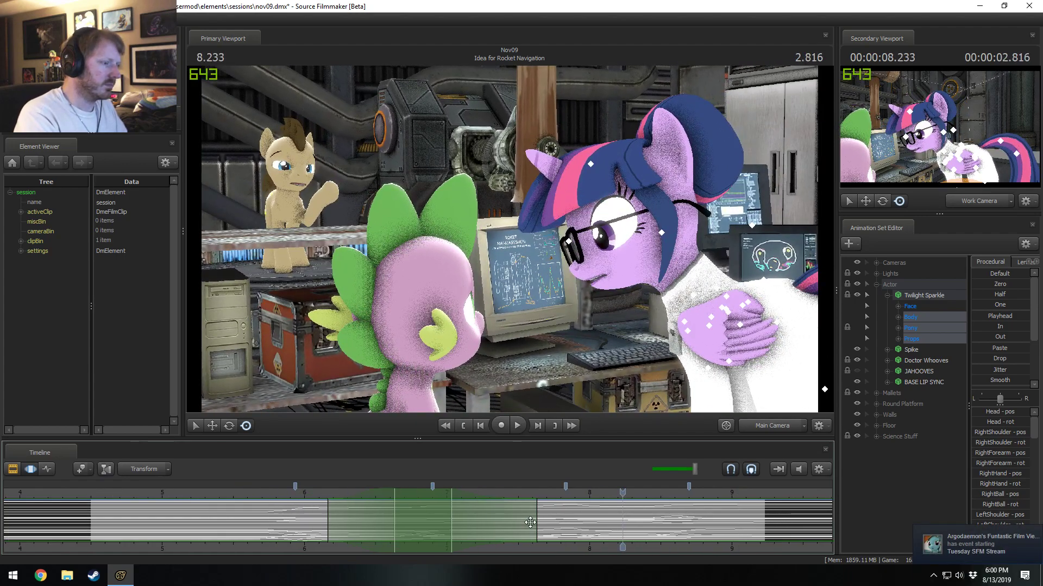
Nudge the start of the time selection's inner region slightly earlier, to about 6.6 s, and replay the shot.
middle_drag(556, 551, 384, 547)
key(shift)
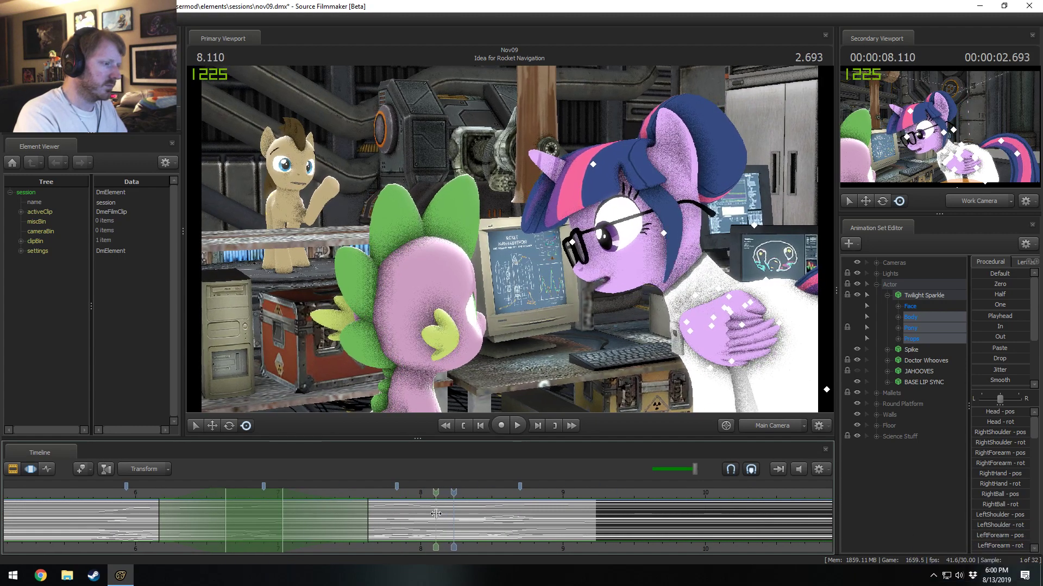
key(shift)
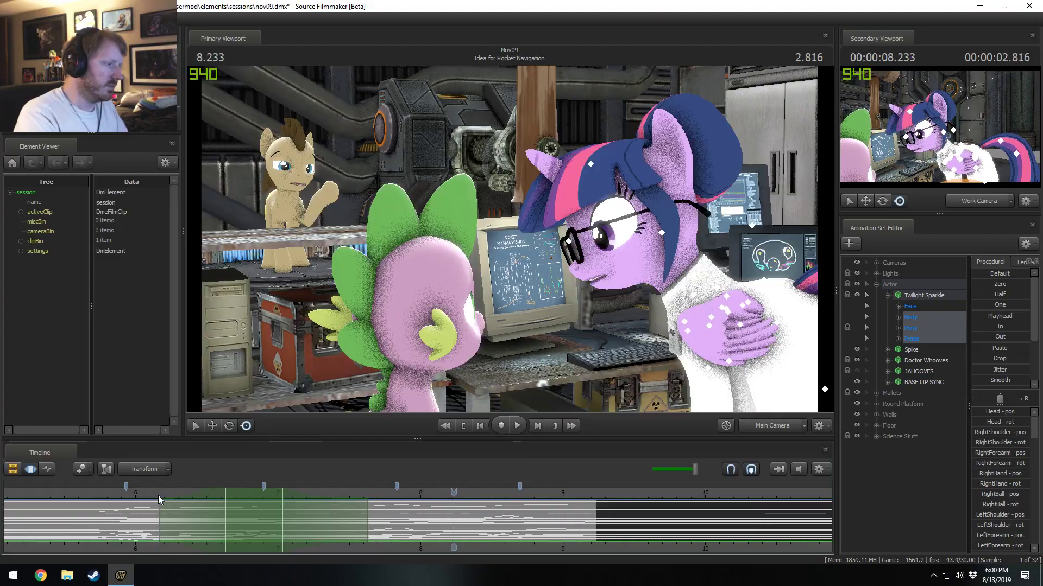
key(space)
key(space)
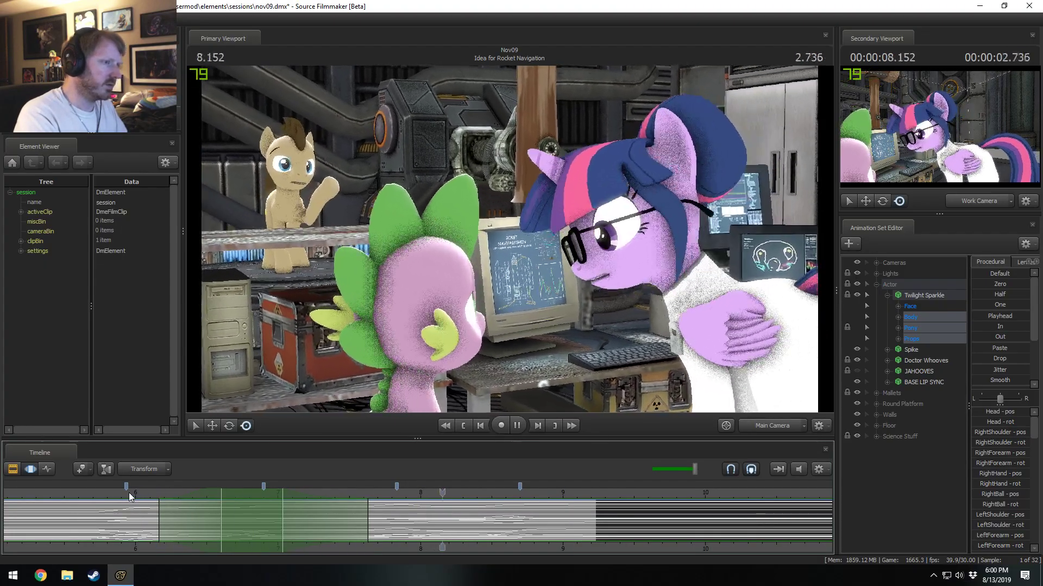
key(space)
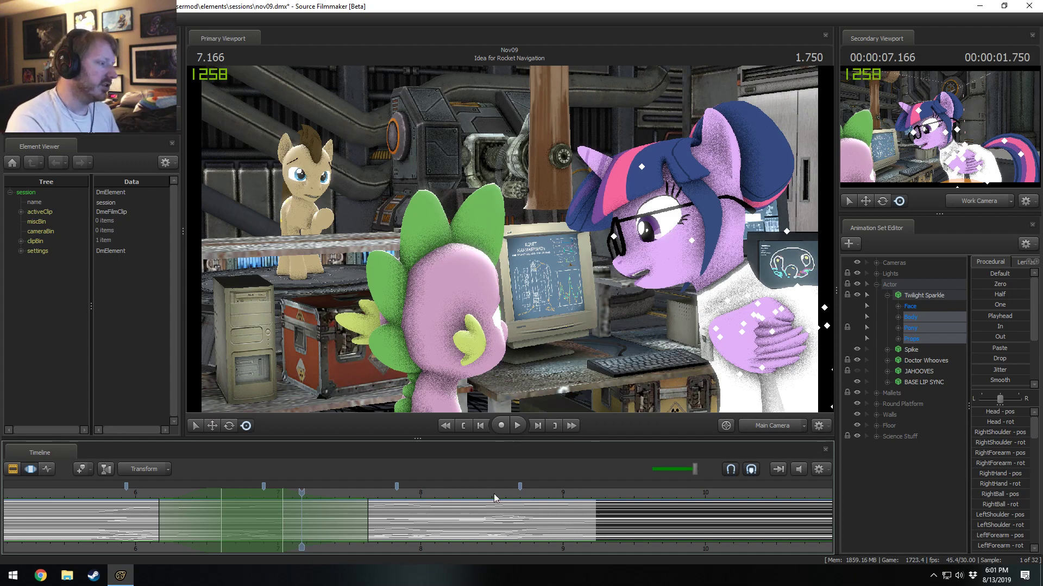
Reframe the shot in the timeline and play it back from about 5.7 s.
scroll(435, 516, down, 3)
scroll(414, 544, up, 2)
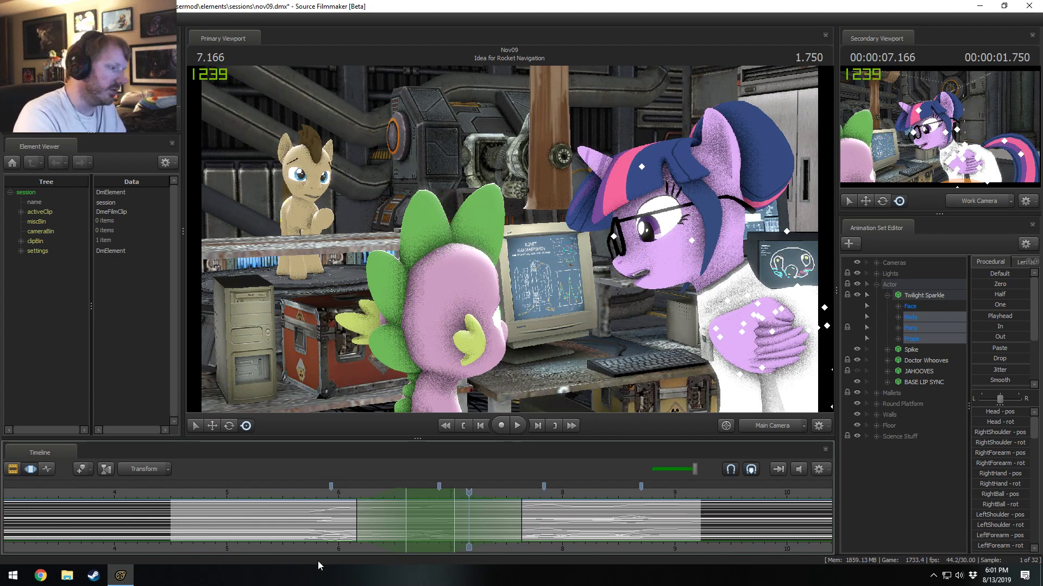
middle_drag(320, 552, 242, 549)
scroll(242, 549, up, 2)
scroll(242, 549, down, 1)
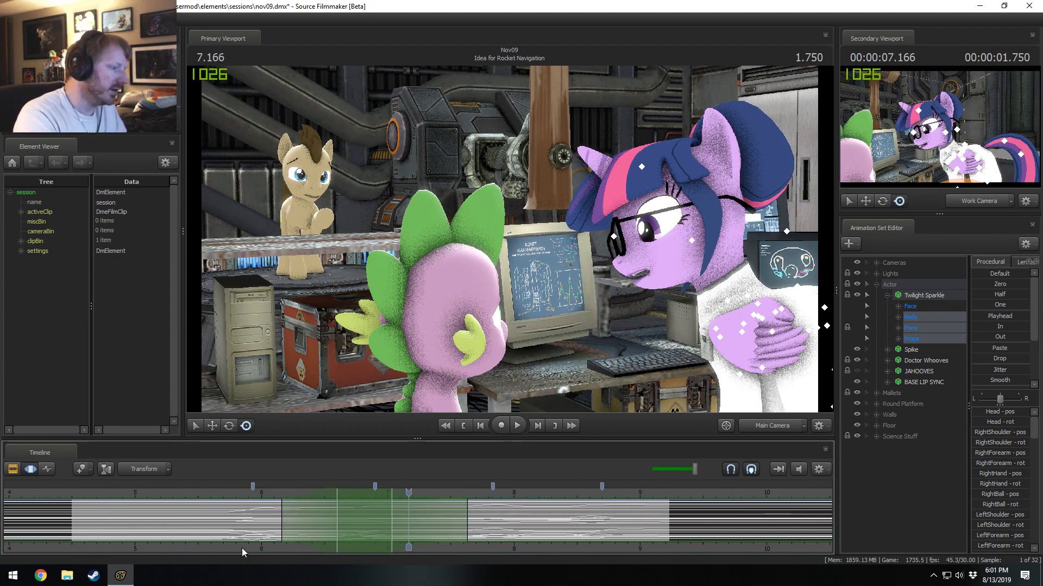
drag(226, 491, 220, 493)
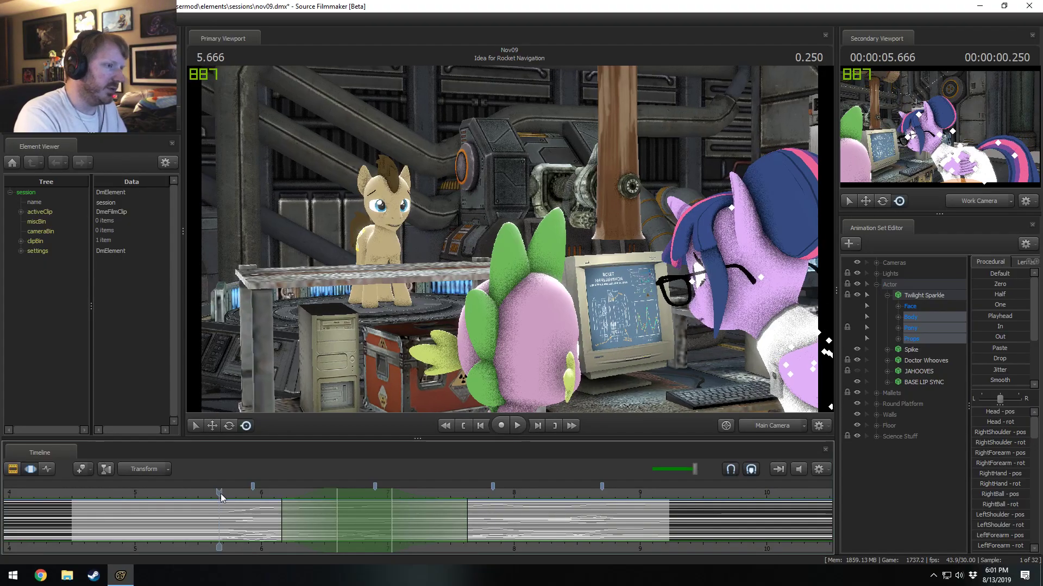
key(space)
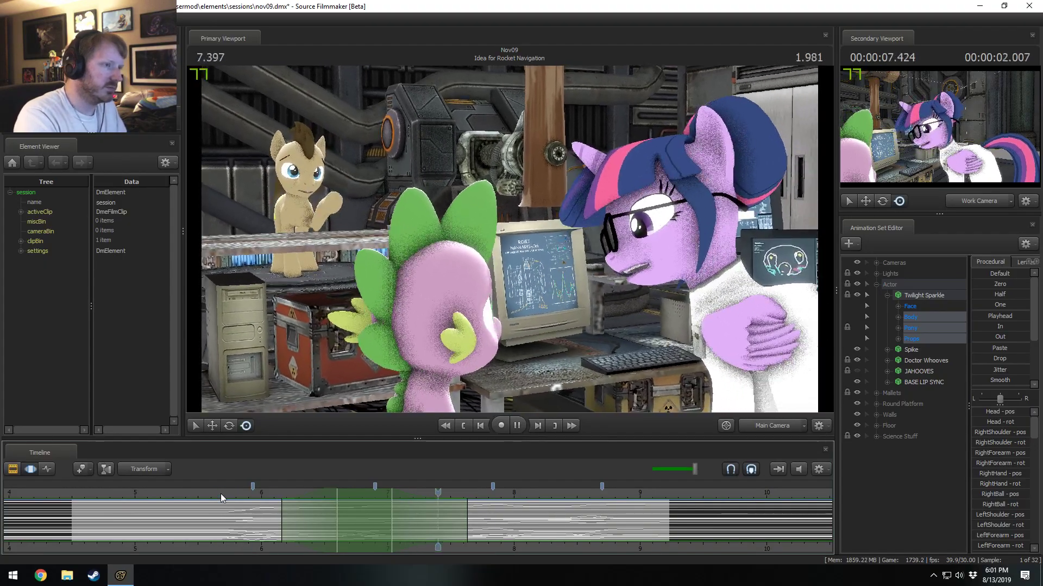
Set a time selection on Twilight Sparkle's motion from about 8.0 to 8.5 s, with an inner region of about 8.1 to 8.3 s.
key(space)
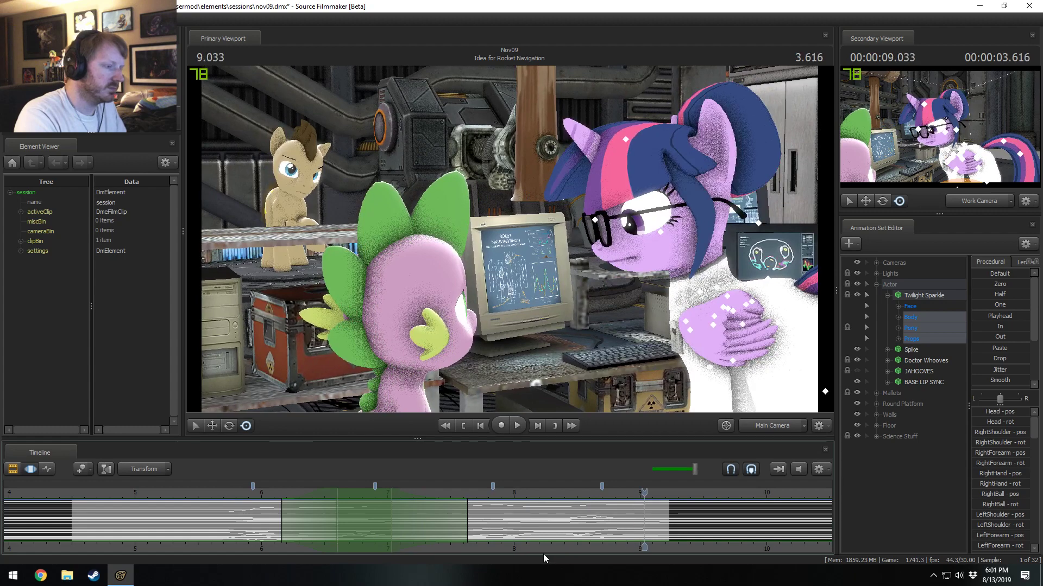
middle_drag(543, 547, 429, 544)
scroll(422, 543, up, 3)
key(shift)
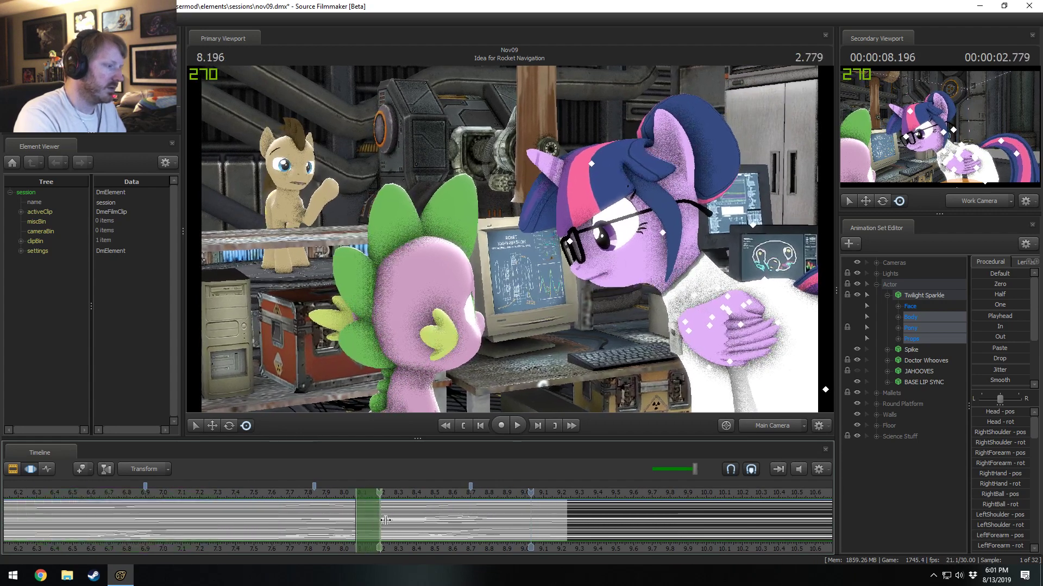
shift+scroll(397, 521, up, 4)
shift+drag(385, 520, 431, 527)
shift+scroll(397, 521, down, 1)
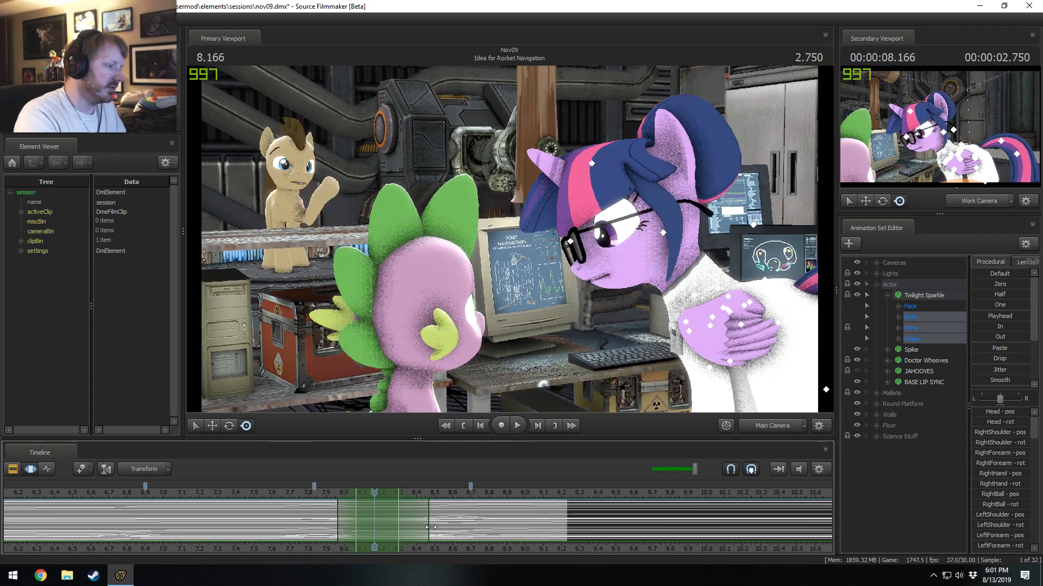
click(430, 531)
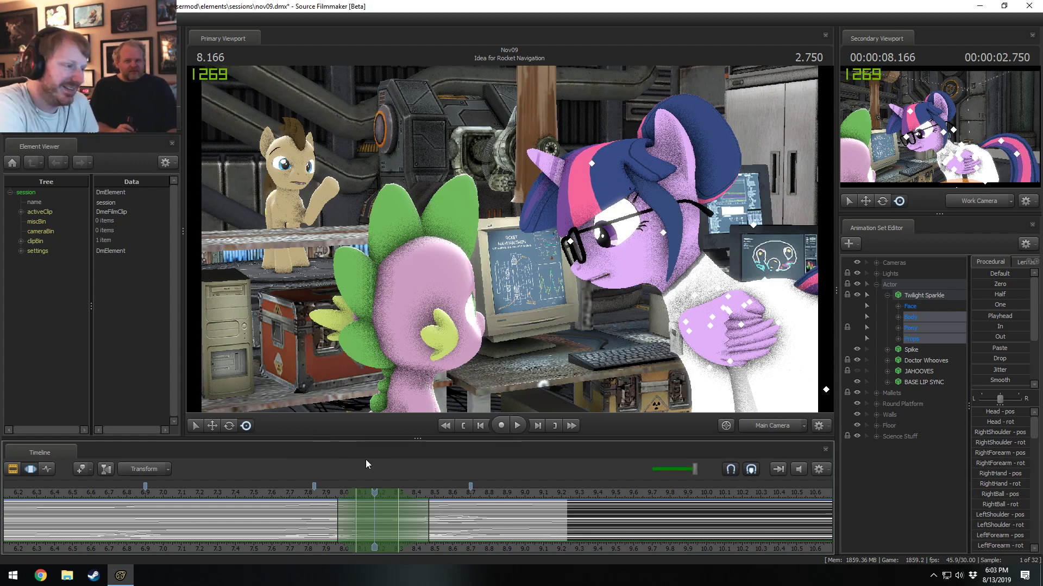
Play the shot from about 7.8 s and again from about 7.3 s to check the motion around the time selection.
click(302, 491)
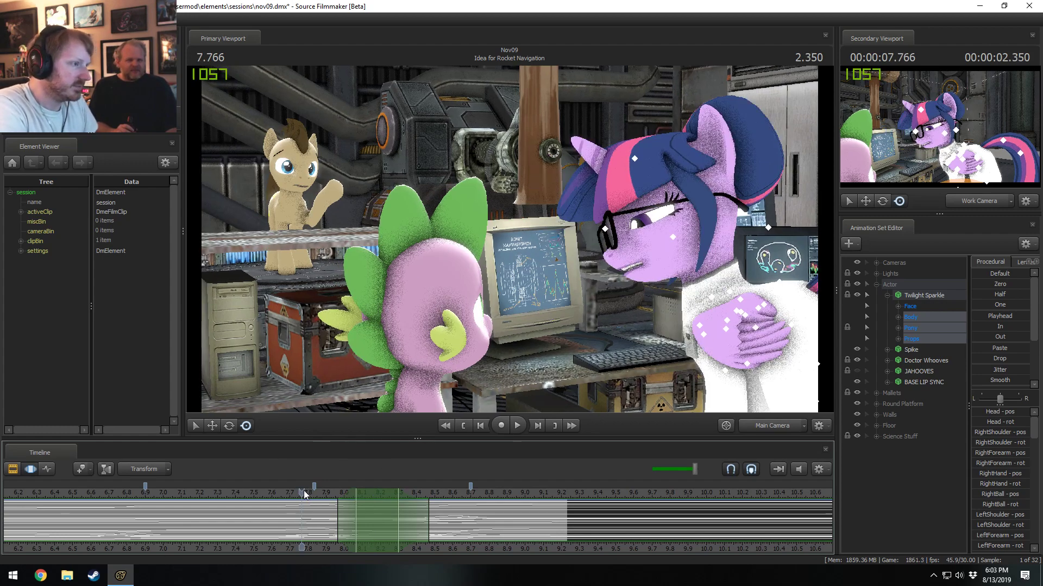
key(space)
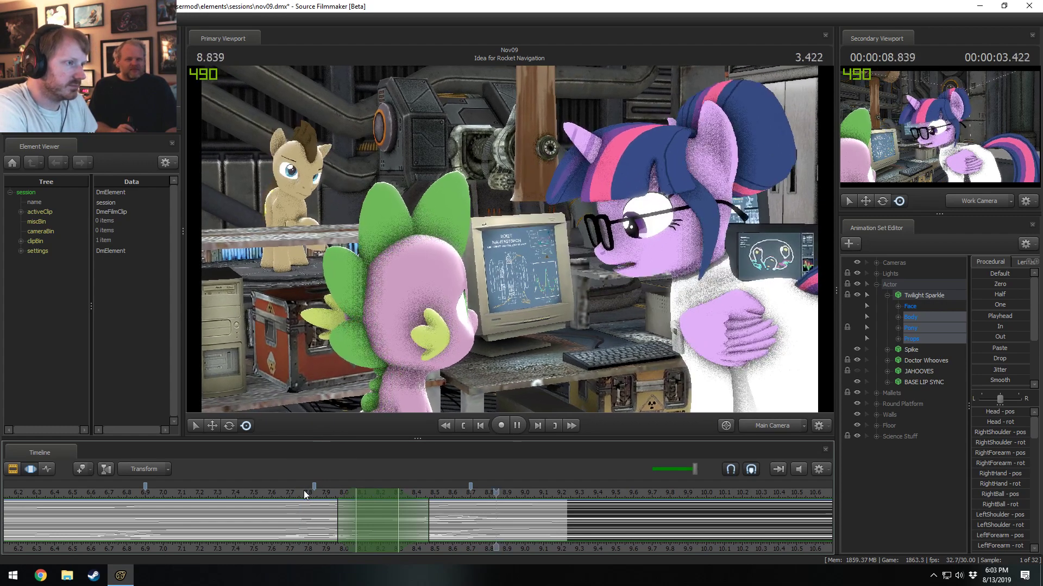
click(224, 492)
key(space)
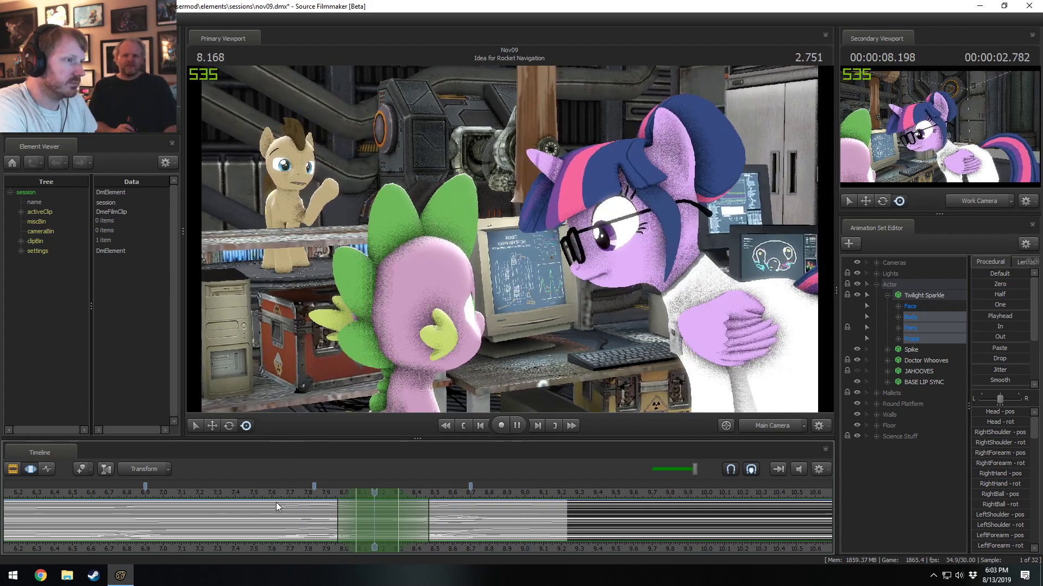
key(space)
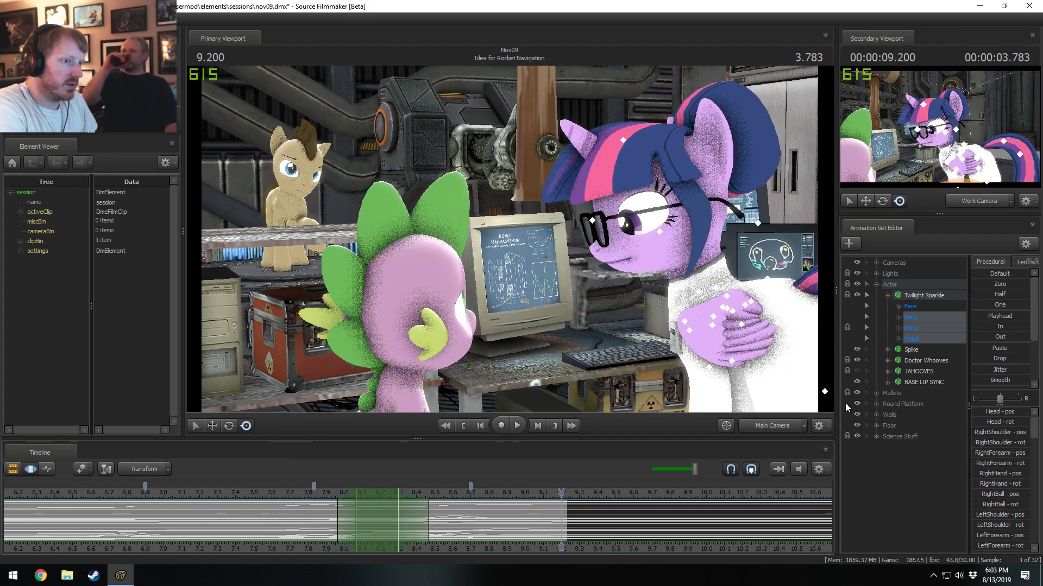
Apply a procedural preset to Twilight Sparkle's motion within the time selection and replay the shot from about 7.4 s.
scroll(1005, 379, down, 2)
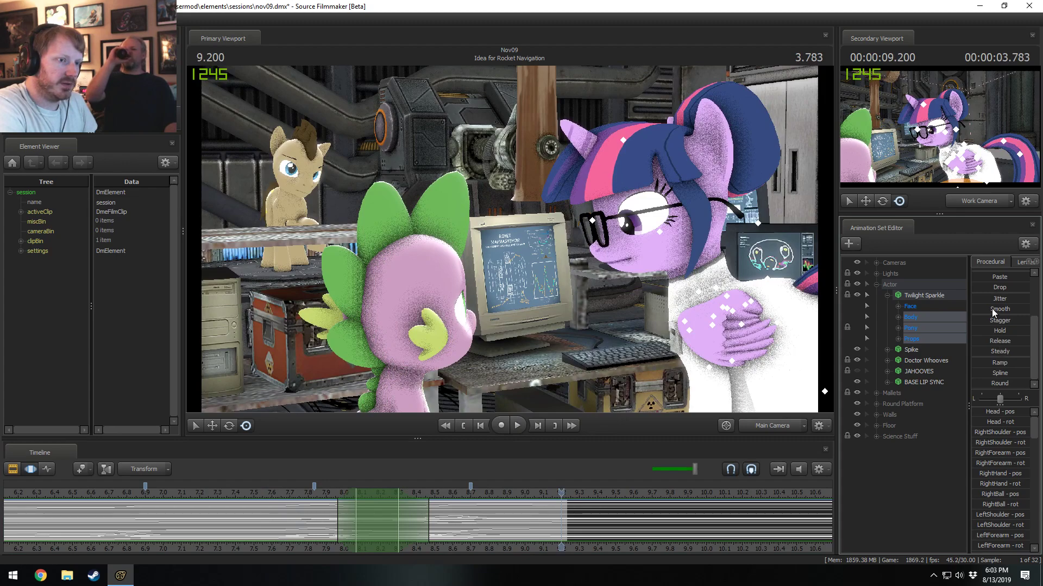
click(291, 492)
key(space)
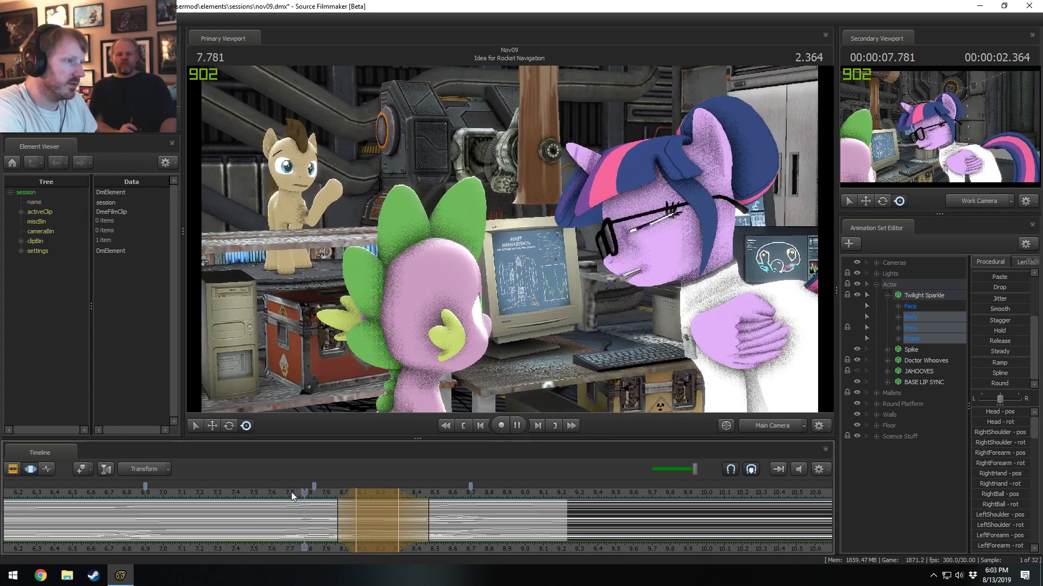
click(243, 494)
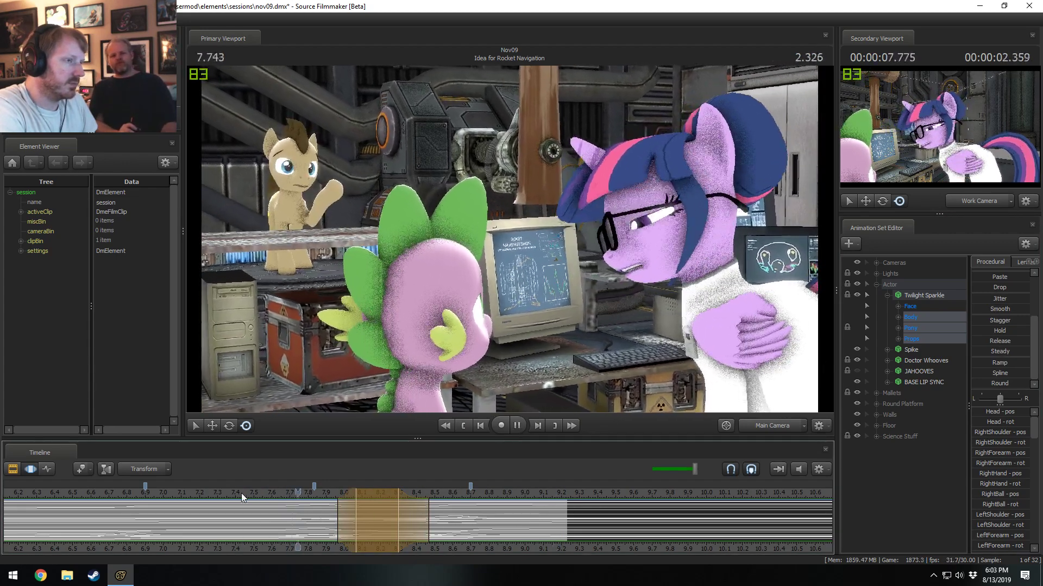
key(space)
click(235, 493)
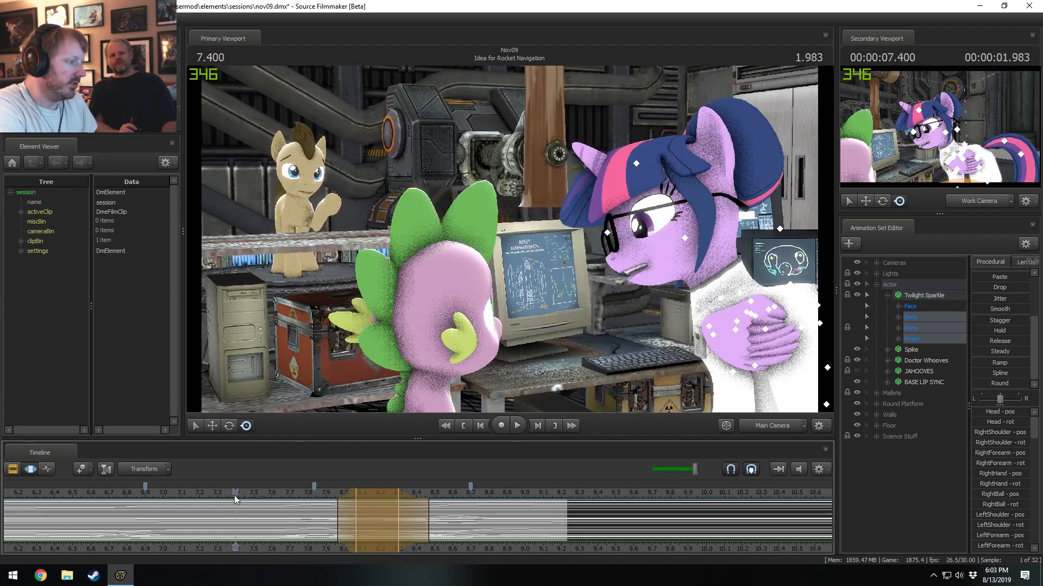
key(space)
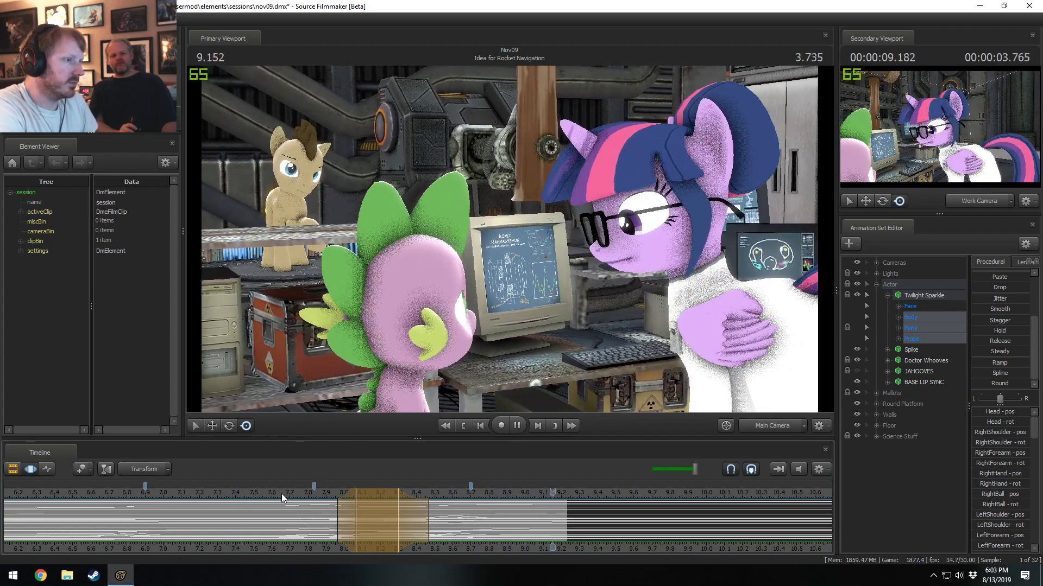
Play the shot from about 5.7 s to review Twilight Sparkle's motion from its beginning.
scroll(72, 503, down, 3)
click(101, 492)
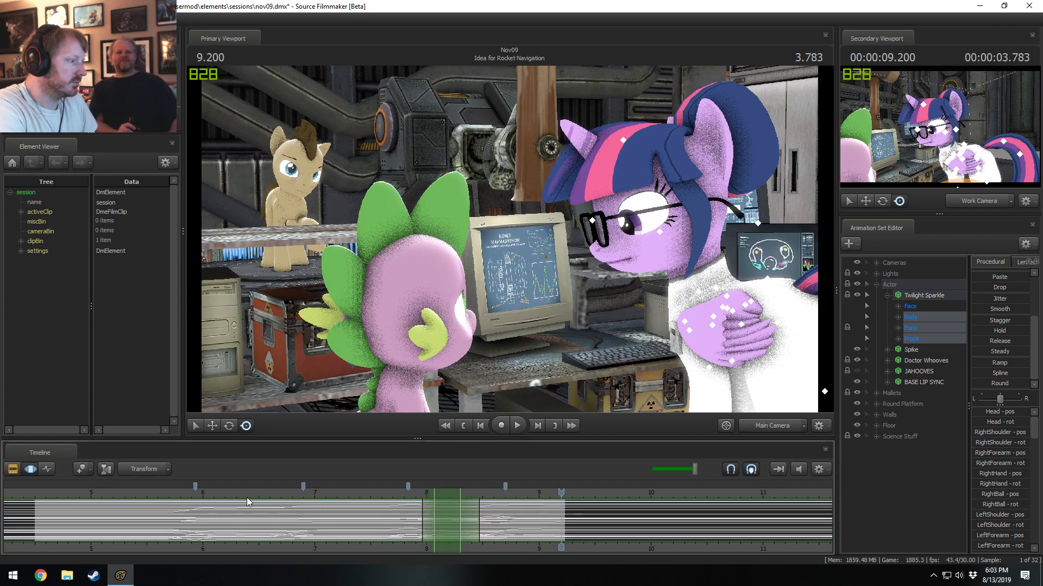
click(171, 487)
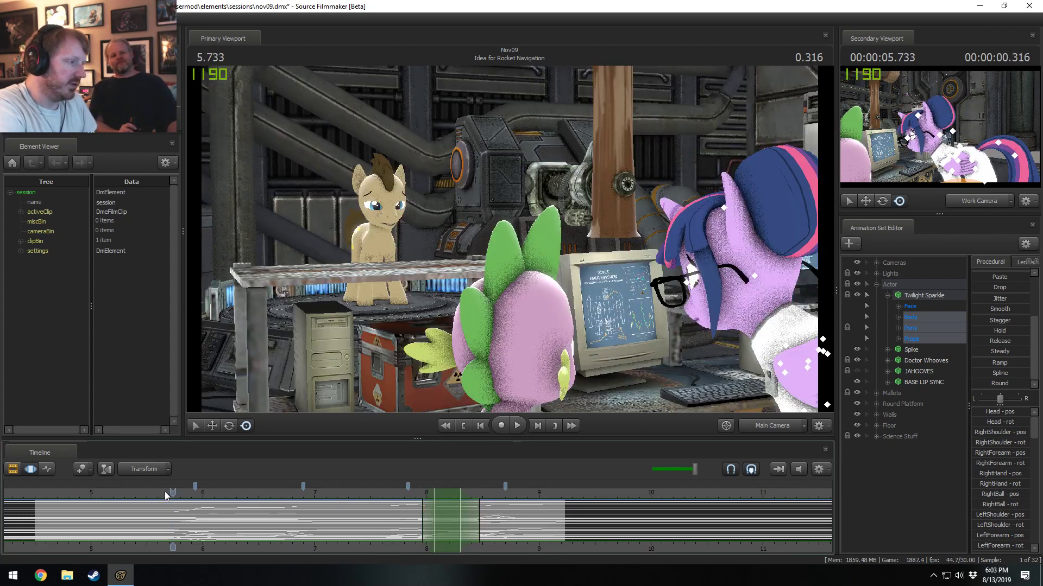
drag(166, 491, 165, 491)
key(space)
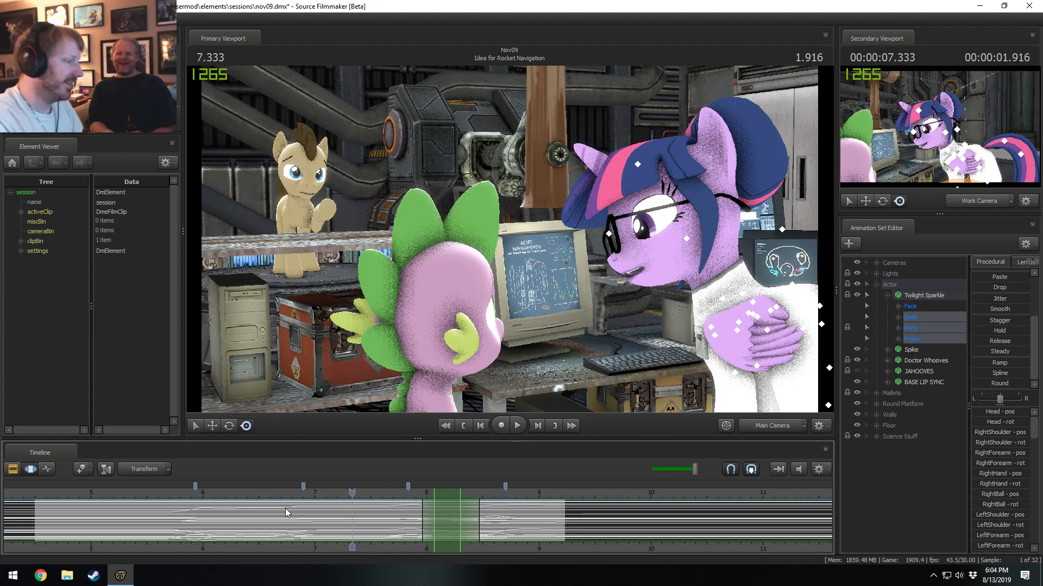
Switch to the Clip Editor and play the Idea for Rocket Navigation shot from about 6 s and again from about 6.8 s.
key(F2)
scroll(292, 530, down, 6)
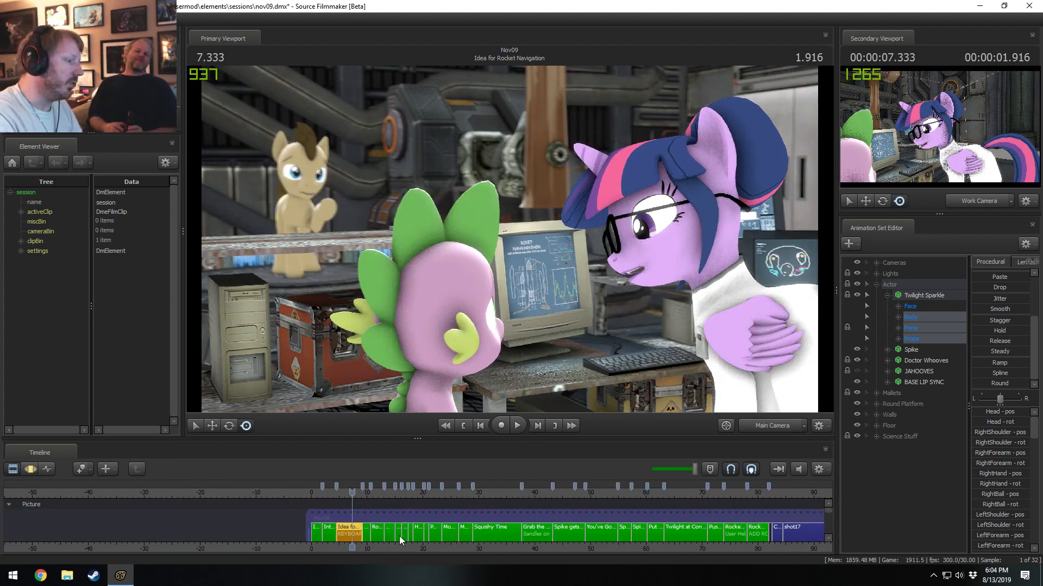
middle_drag(292, 519, 224, 518)
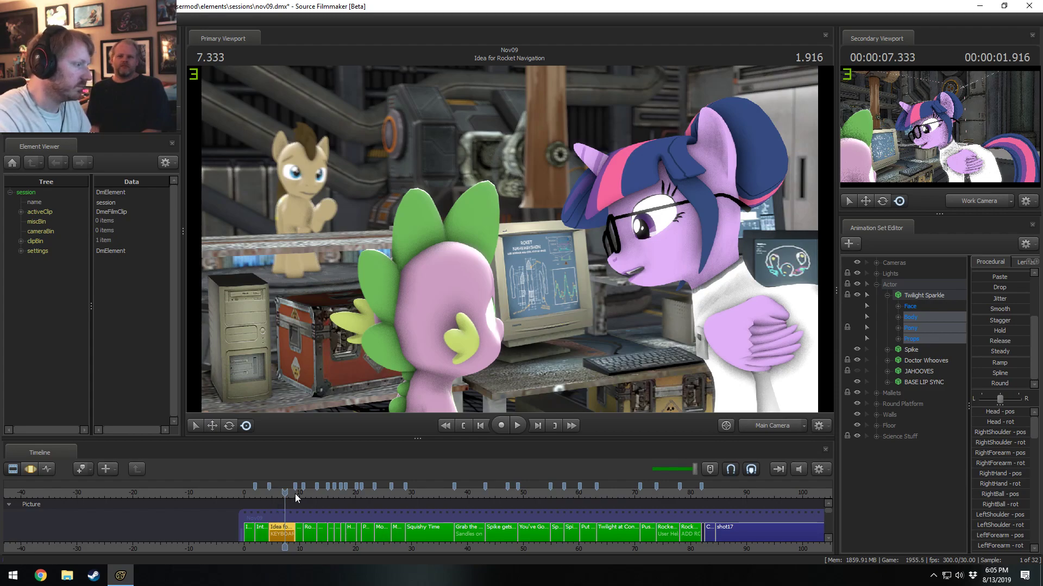
drag(294, 494, 278, 494)
scroll(281, 527, up, 8)
key(space)
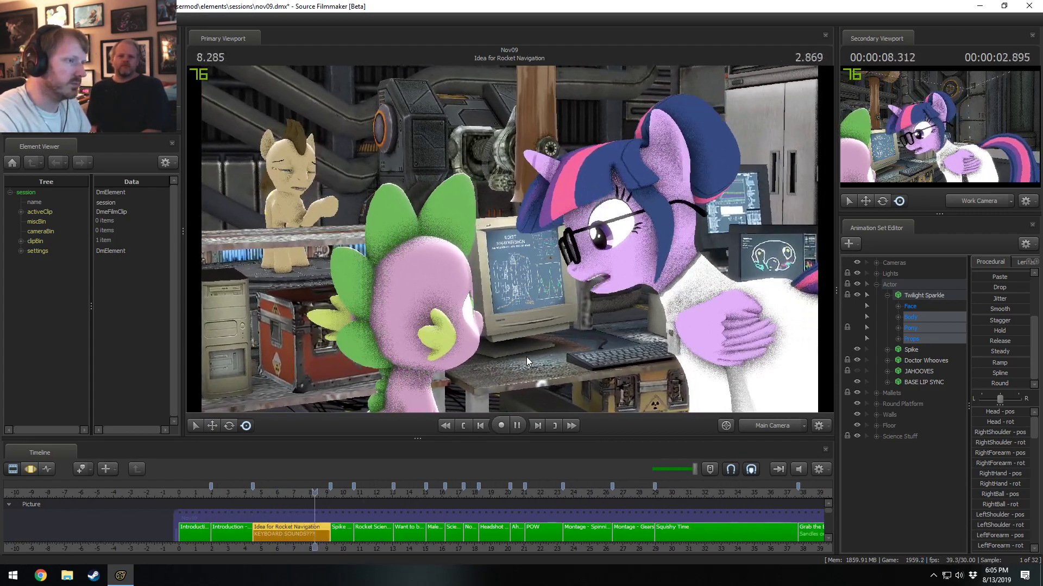
click(290, 492)
key(space)
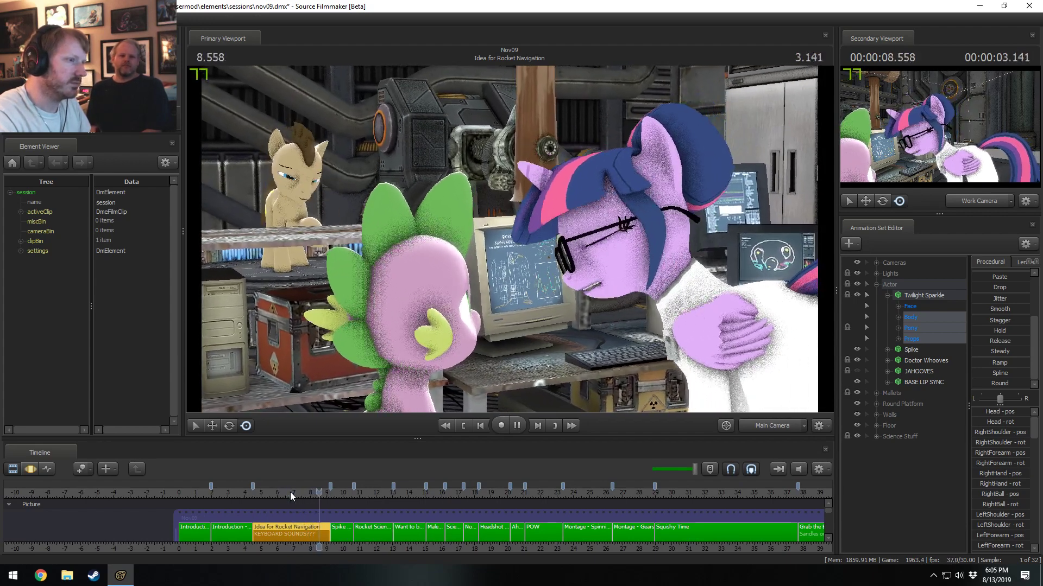
Select the Upper Face controls within Twilight Sparkle's Face group.
click(909, 306)
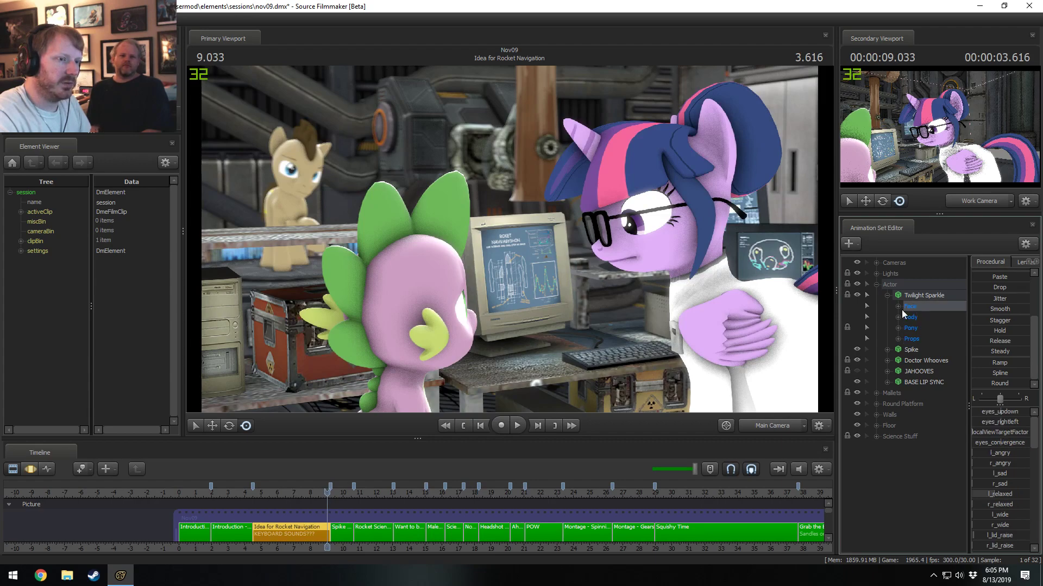
click(899, 307)
click(927, 329)
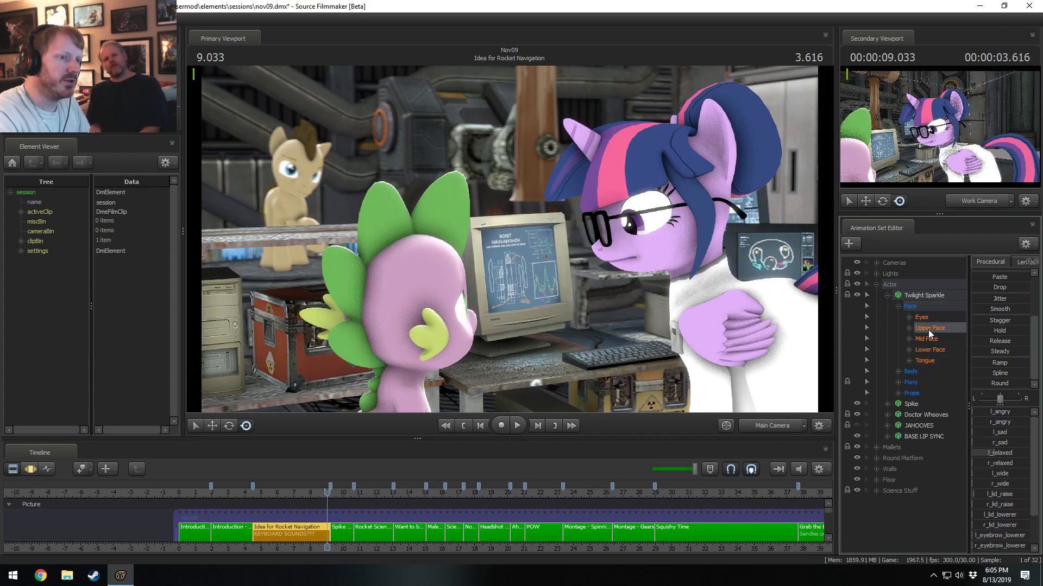
Play the shot repeatedly from about 5.5 s and from about 7 s to examine Twilight Sparkle's blinks and upper-face motion.
click(270, 489)
key(space)
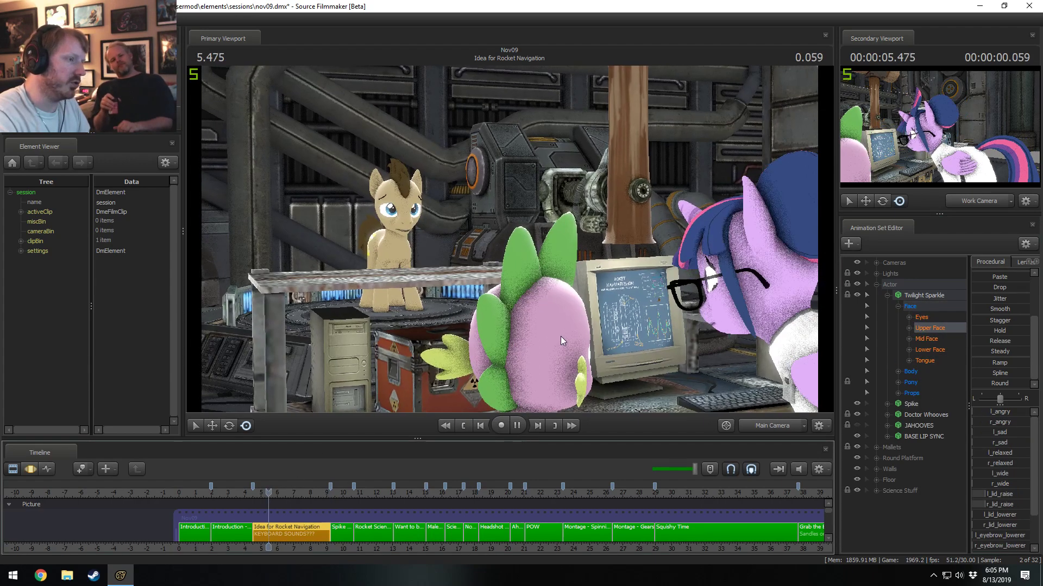
key(space)
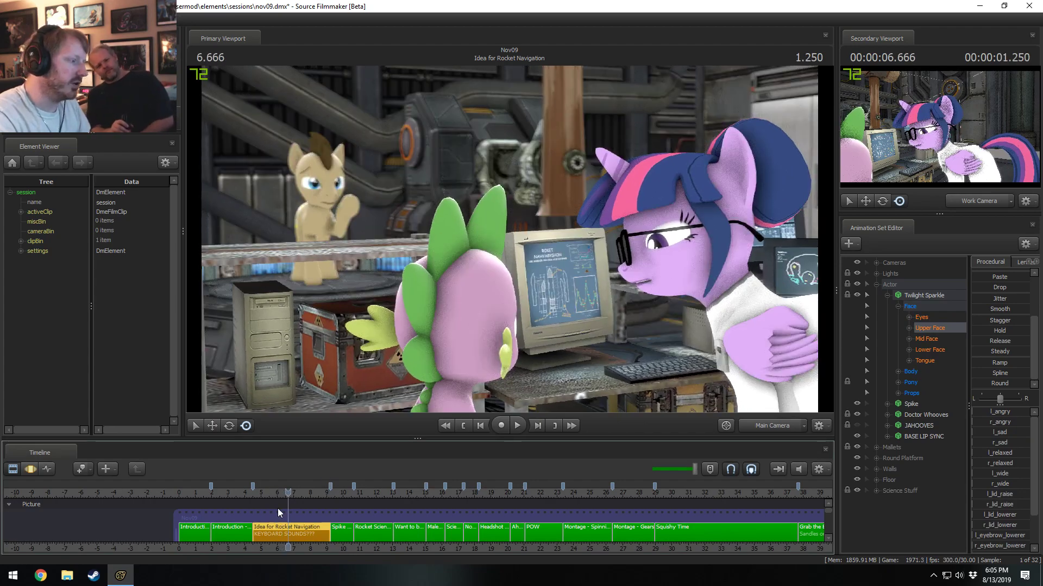
click(269, 494)
key(space)
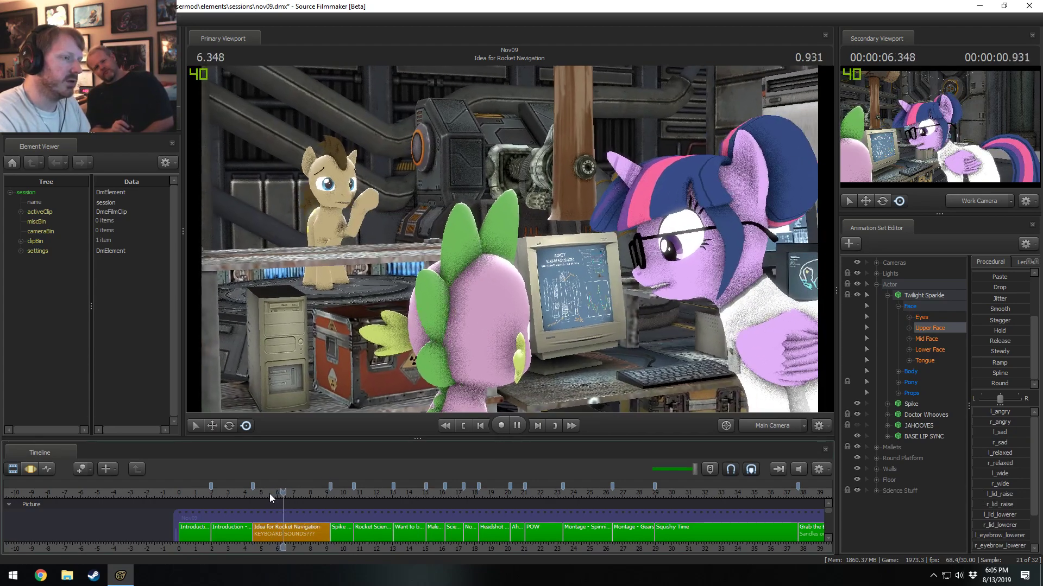
key(space)
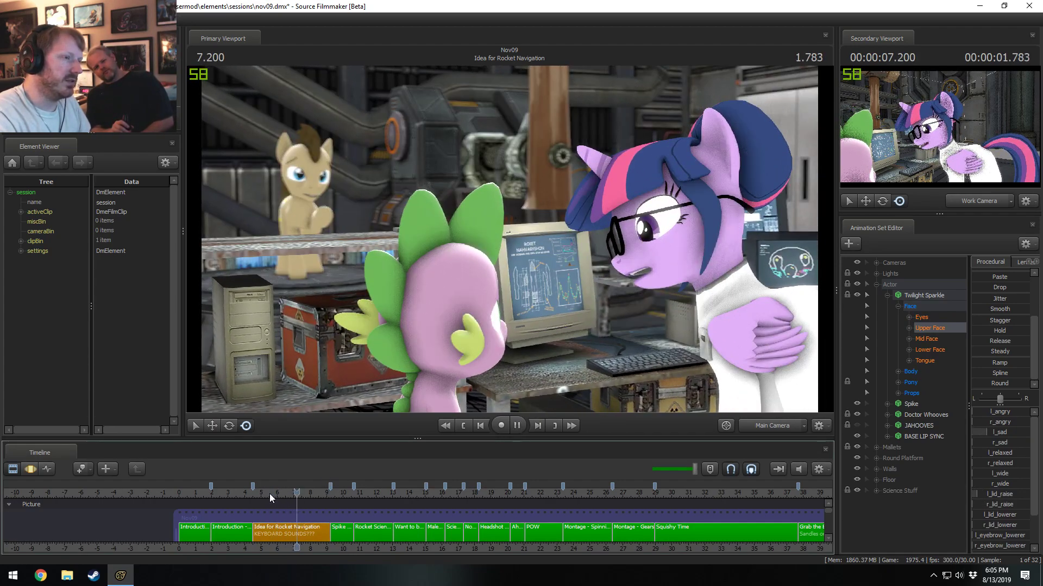
key(space)
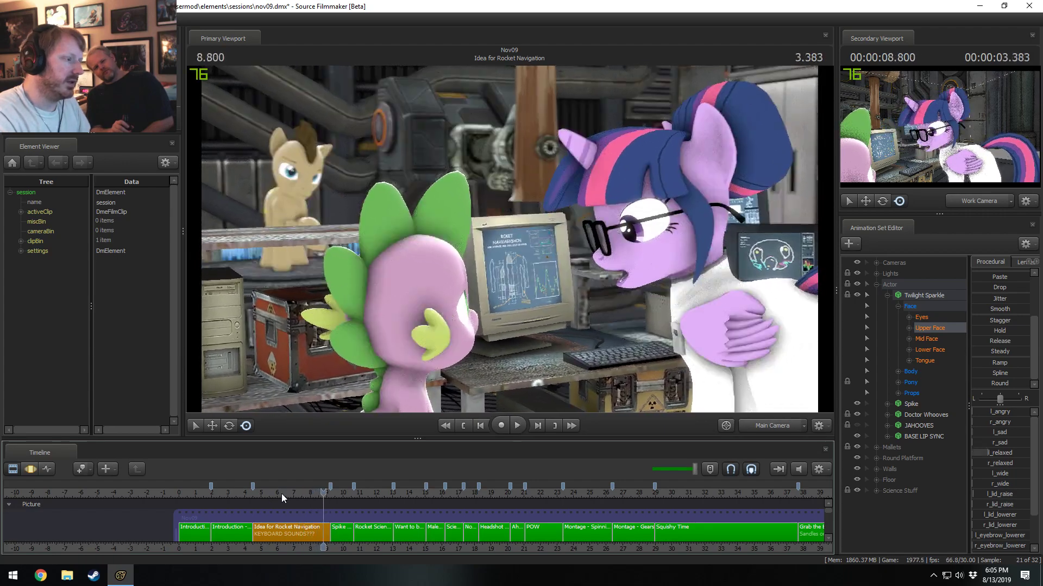
click(295, 493)
key(space)
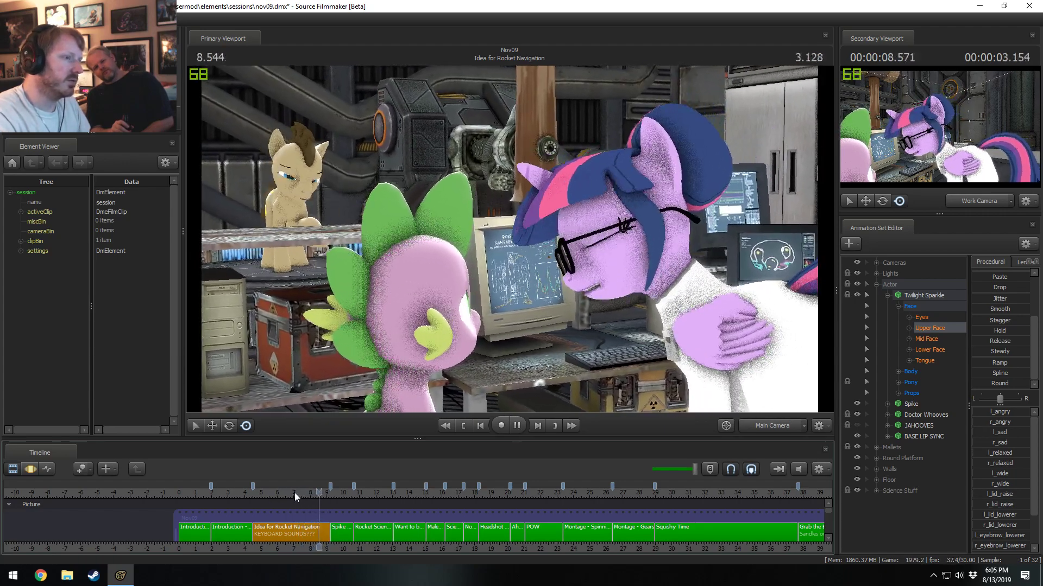
key(space)
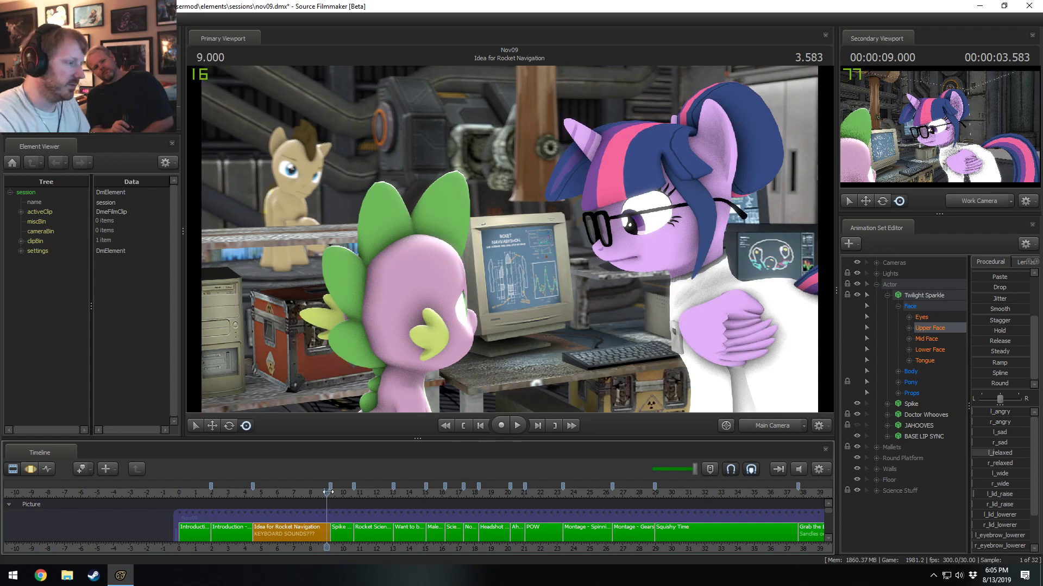
In the Motion Editor, apply the Round preset to Twilight Sparkle's upper-face motion from about 7.5 to 8.1 s and play it back.
key(F3)
scroll(291, 535, up, 5)
click(259, 535)
key(Escape)
scroll(176, 534, up, 3)
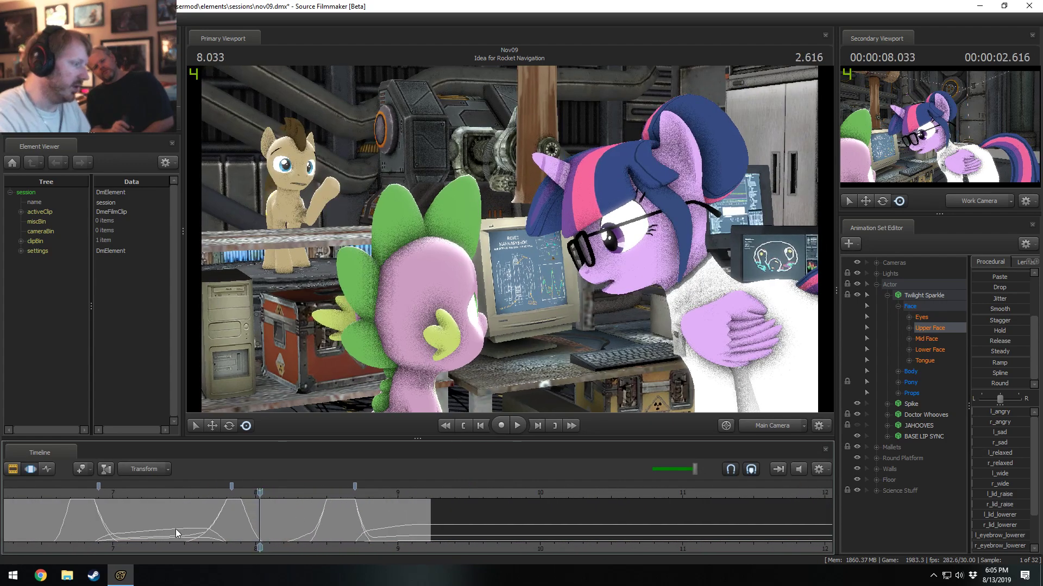
scroll(175, 529, up, 2)
drag(151, 525, 268, 525)
shift+scroll(269, 526, up, 1)
click(1004, 383)
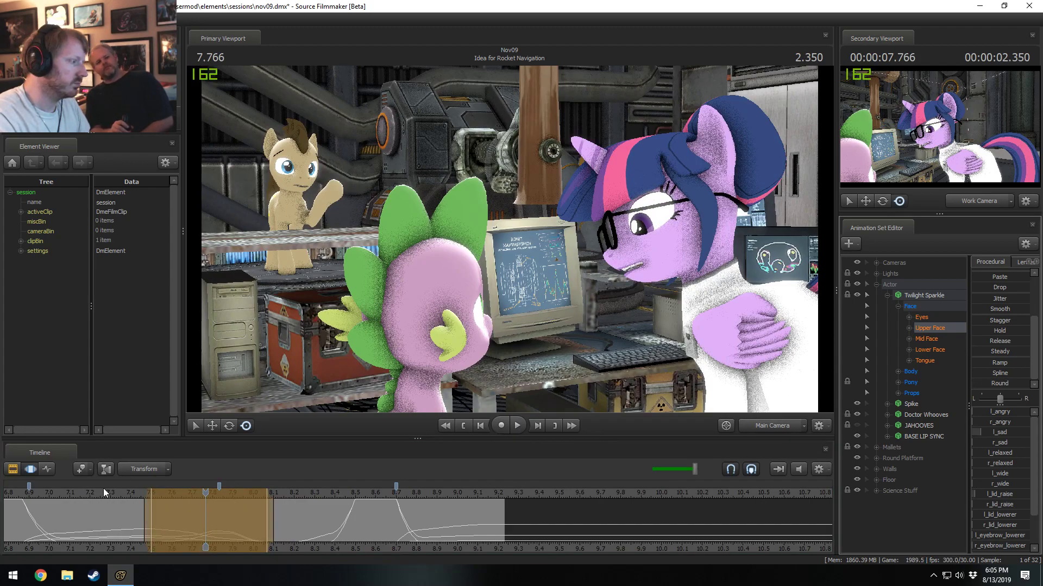
key(space)
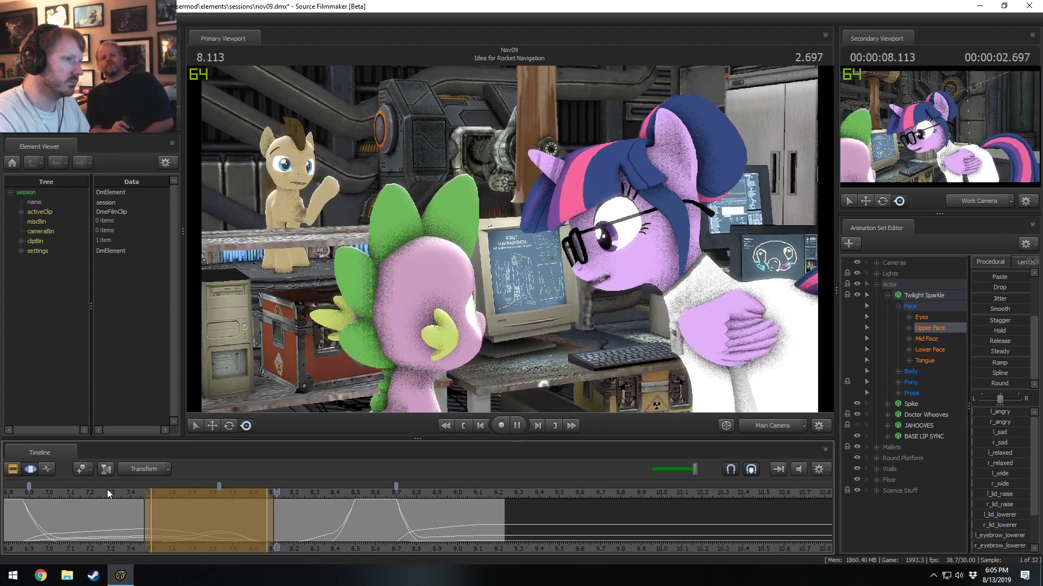
key(space)
Set a time selection on the upper-face motion from about 7.7 to 8.5 s, with an inner region of about 8.0 to 8.2 s.
key(shift)
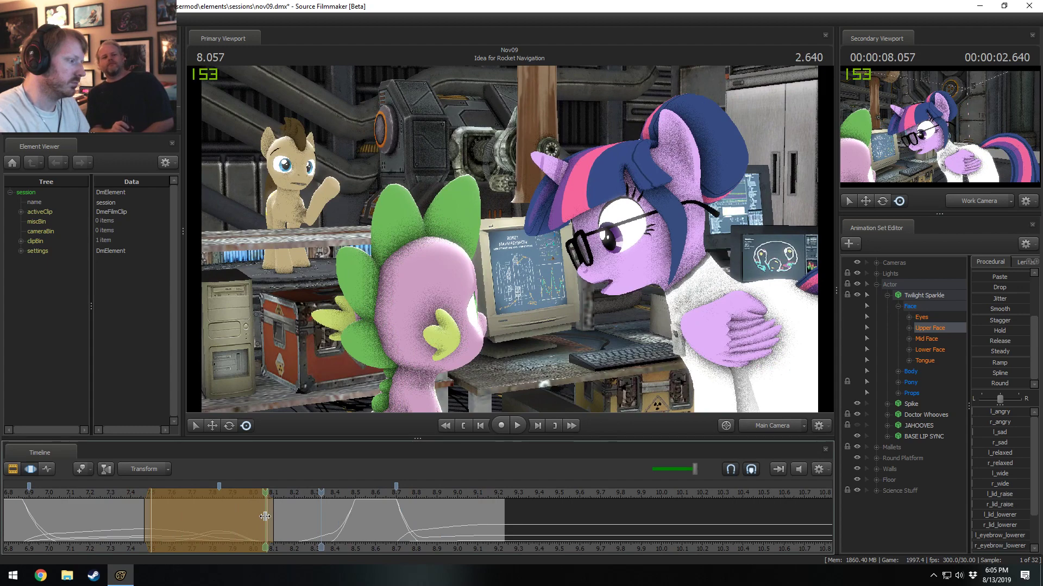
shift+drag(261, 517, 301, 518)
scroll(301, 518, up, 6)
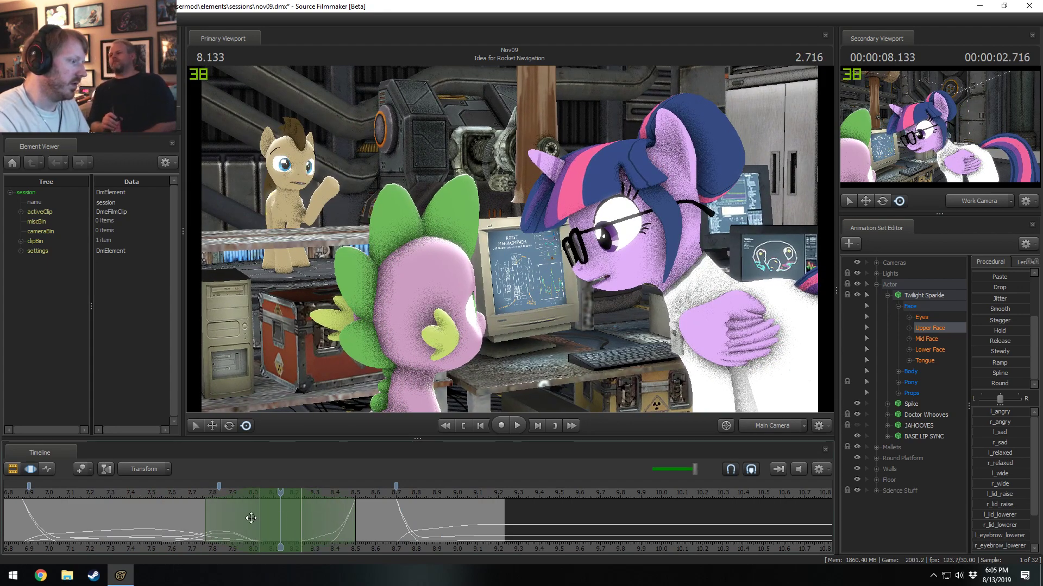
key(shift)
drag(243, 519, 185, 518)
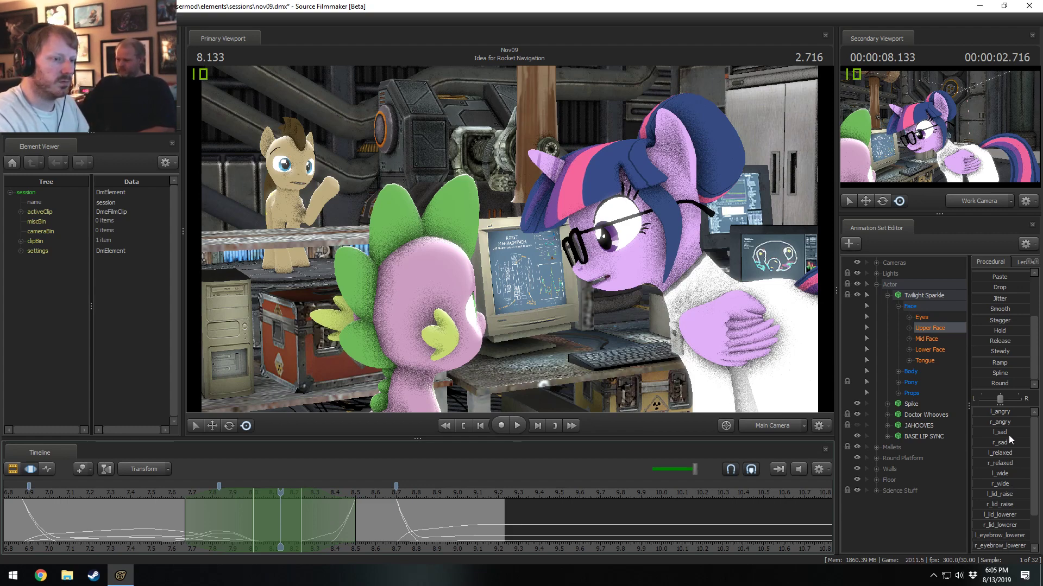
drag(1008, 435, 1023, 414)
key(ctrl+z)
key(ctrl+z)
scroll(988, 499, down, 1)
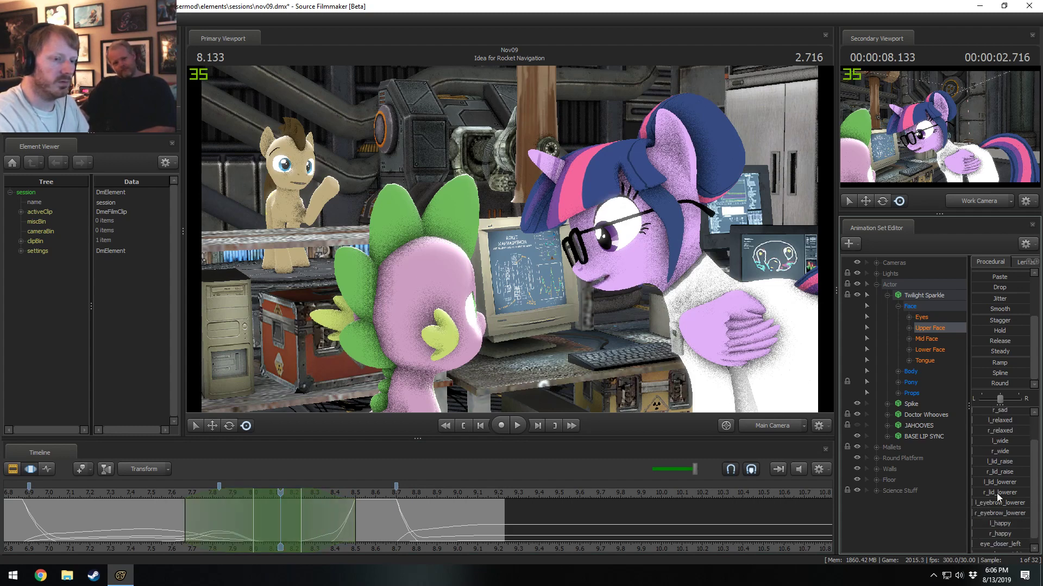
drag(1004, 420, 1026, 426)
key(ctrl+z)
Partly close Twilight Sparkle's eye with the eye_closer_left control over the selected time range and play it back from about 7.1 to 7.4 s.
scroll(998, 504, down, 1)
drag(989, 537, 1005, 538)
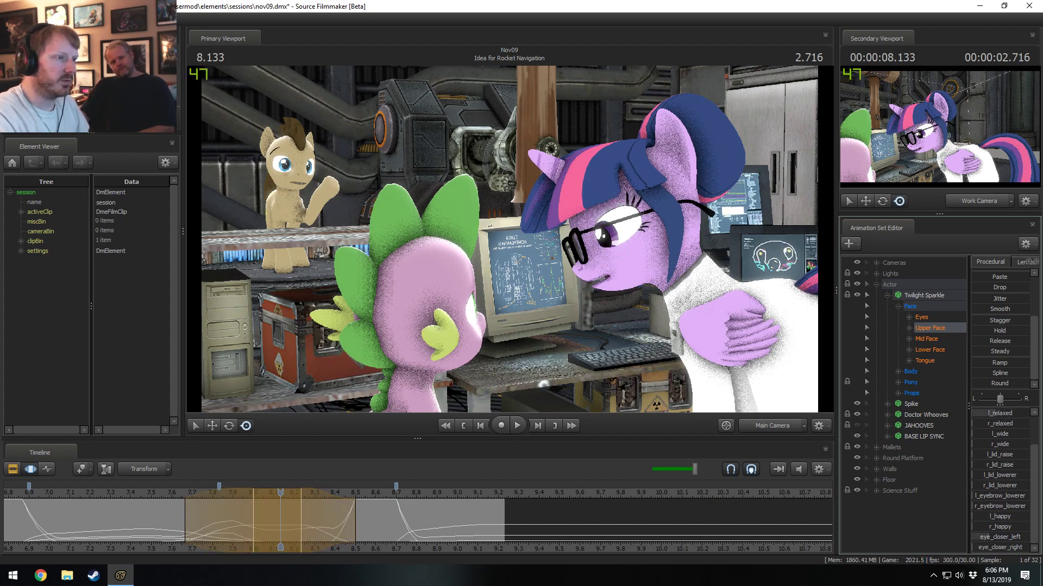
click(127, 494)
key(space)
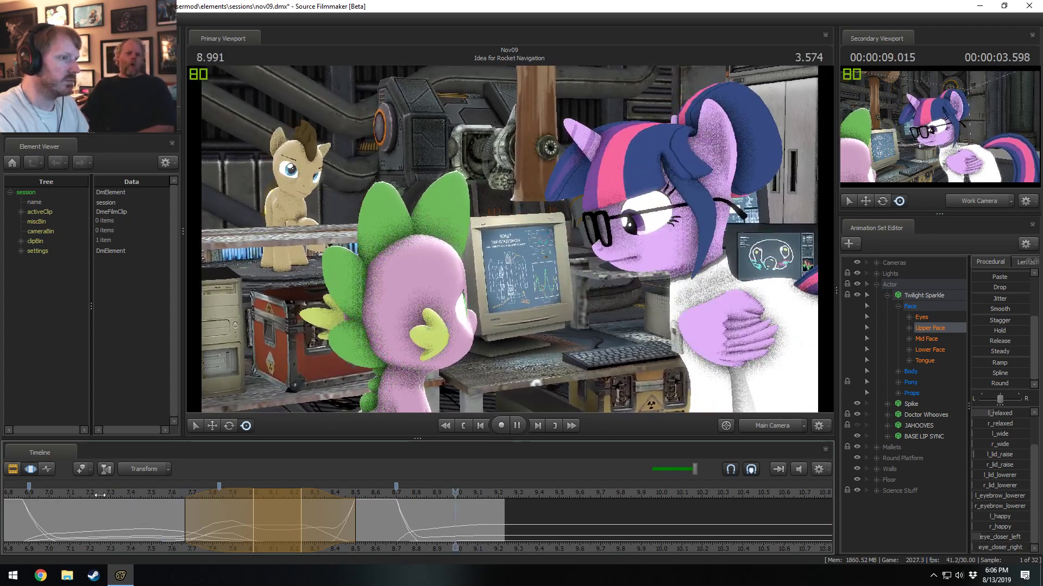
key(space)
click(67, 494)
key(space)
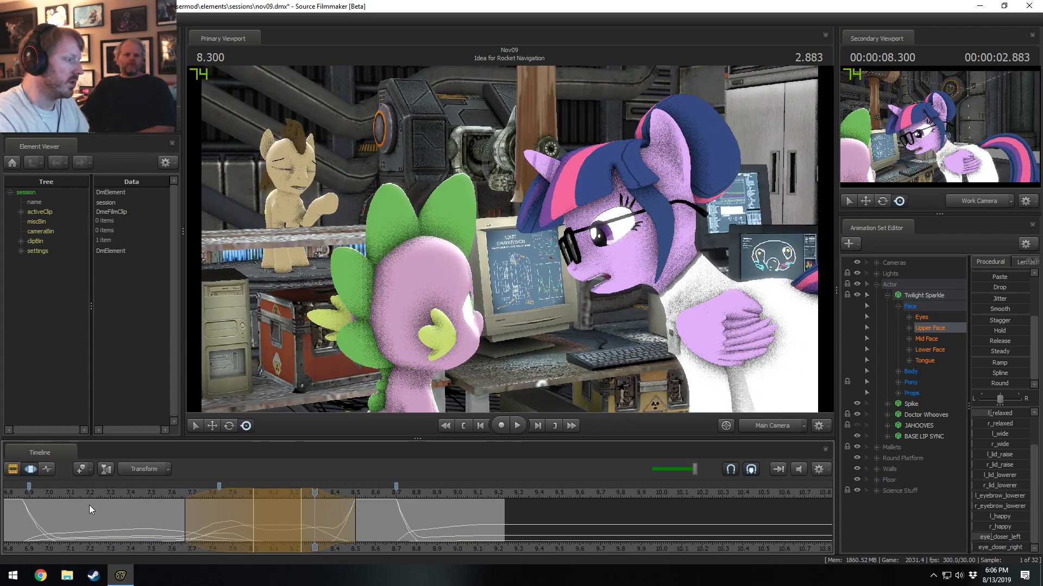
Clear the time selection at about 7.9 s and move the playhead to 7.533 s.
shift+drag(273, 525, 129, 526)
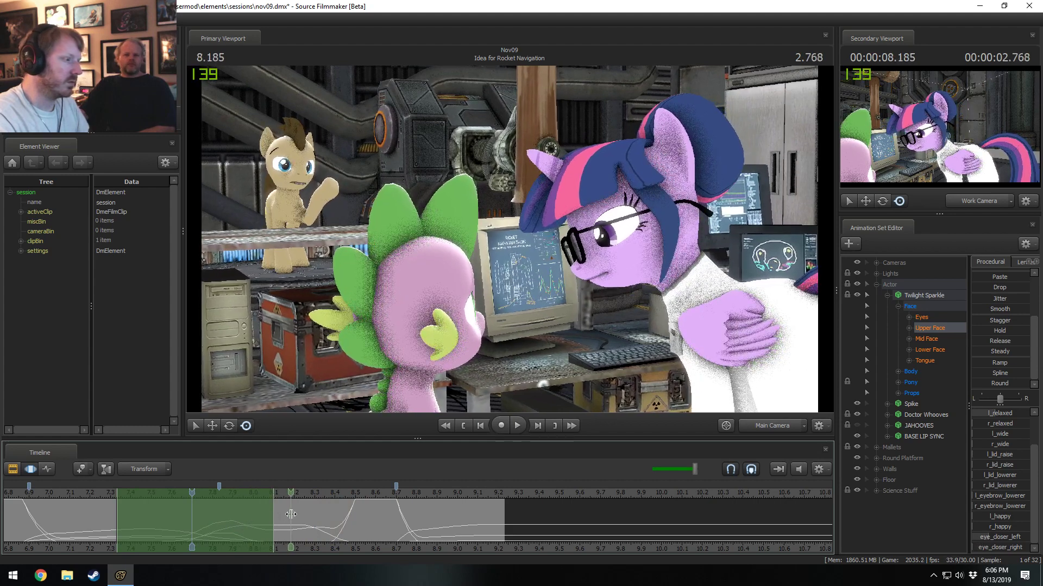
click(233, 516)
click(159, 491)
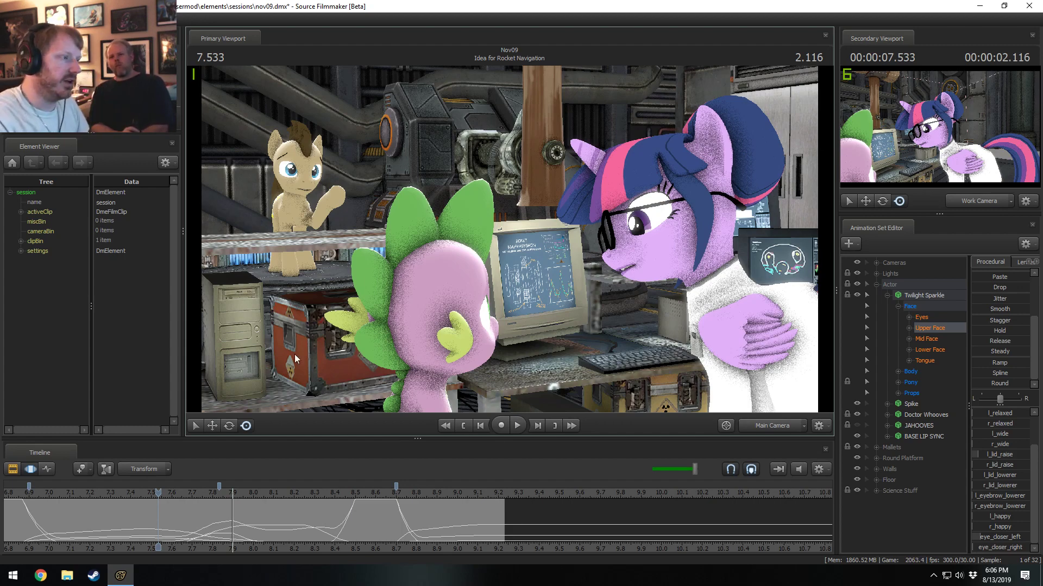
Turn off Ambient Occlusion in the primary viewport's Progressive Refinement settings.
right_click(486, 215)
click(516, 222)
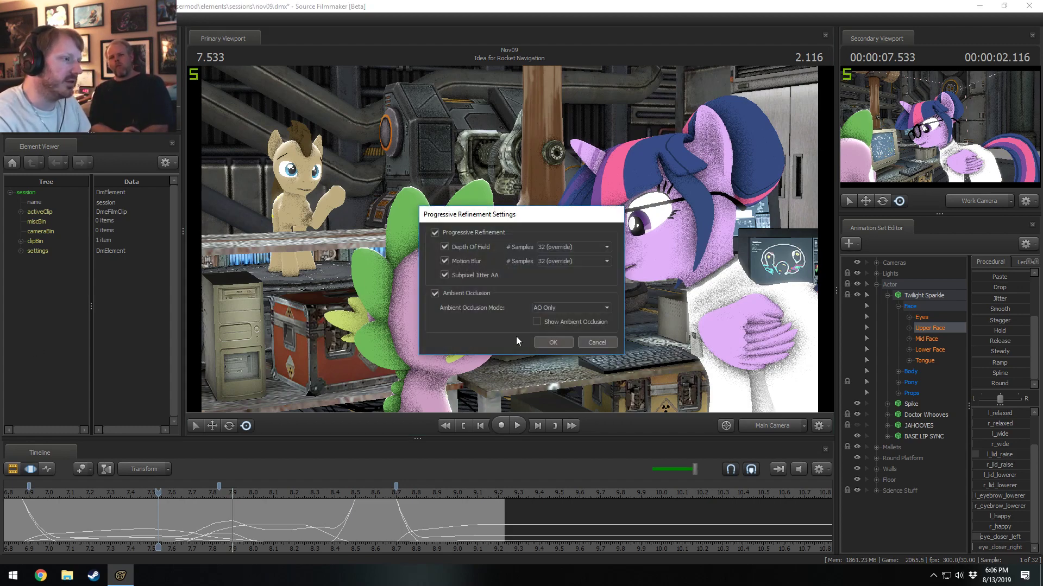
click(434, 294)
click(552, 342)
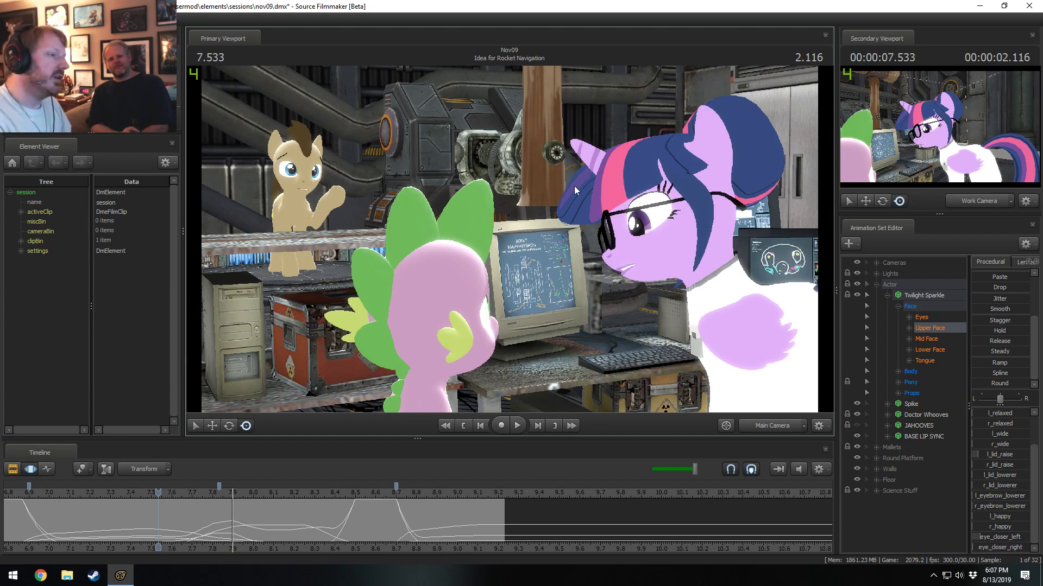
Re-enable Ambient Occlusion with its mode set to Outline Only and play the shot from about 7.2 s.
right_click(585, 233)
click(607, 231)
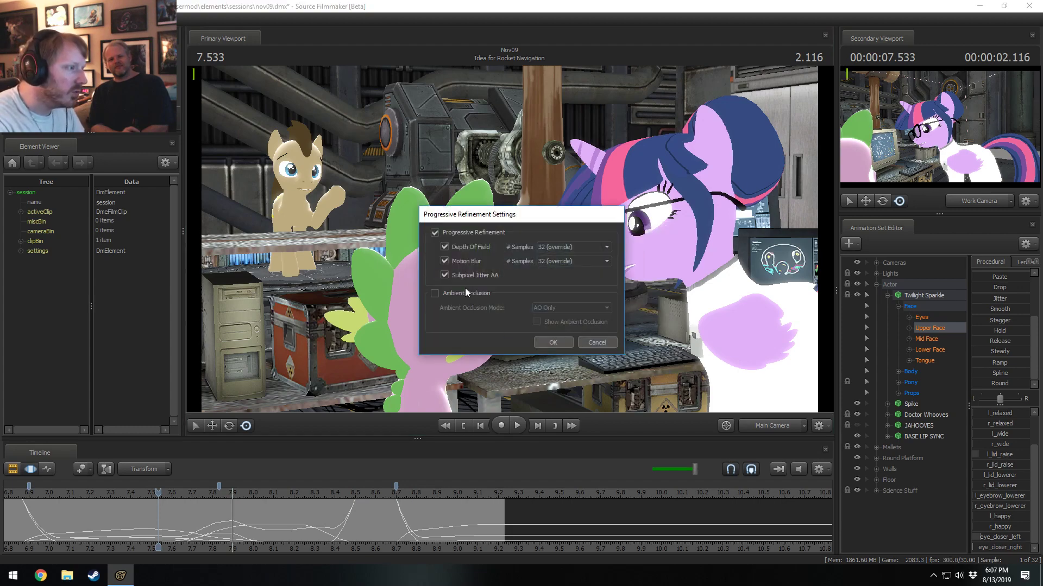
click(435, 293)
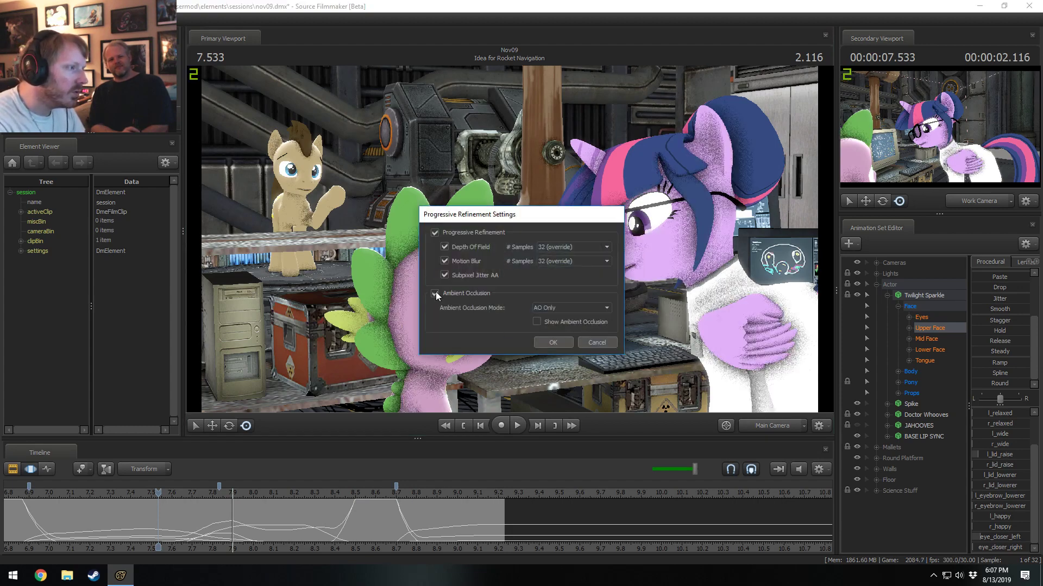
click(572, 309)
click(564, 324)
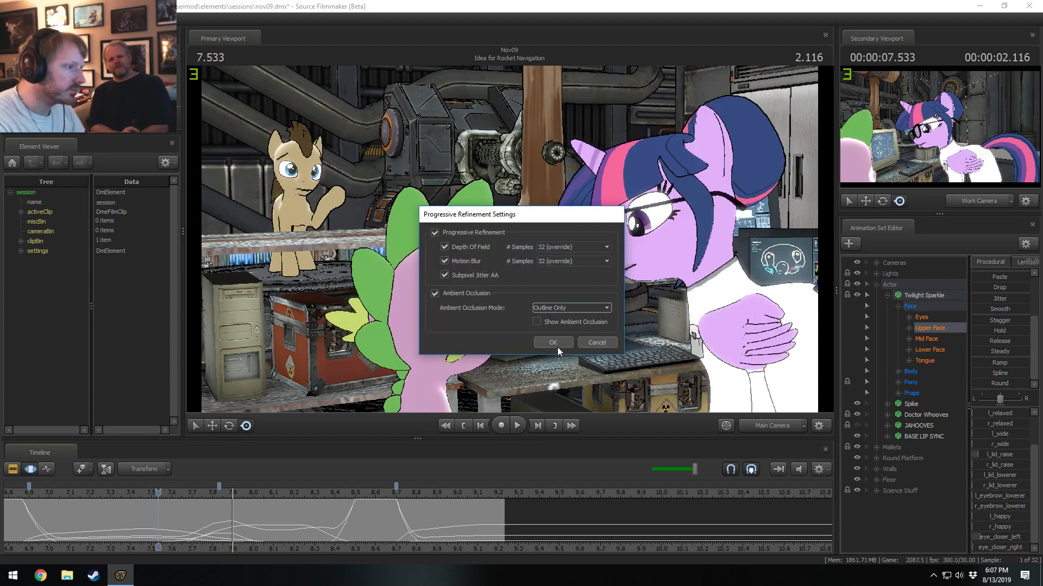
click(555, 344)
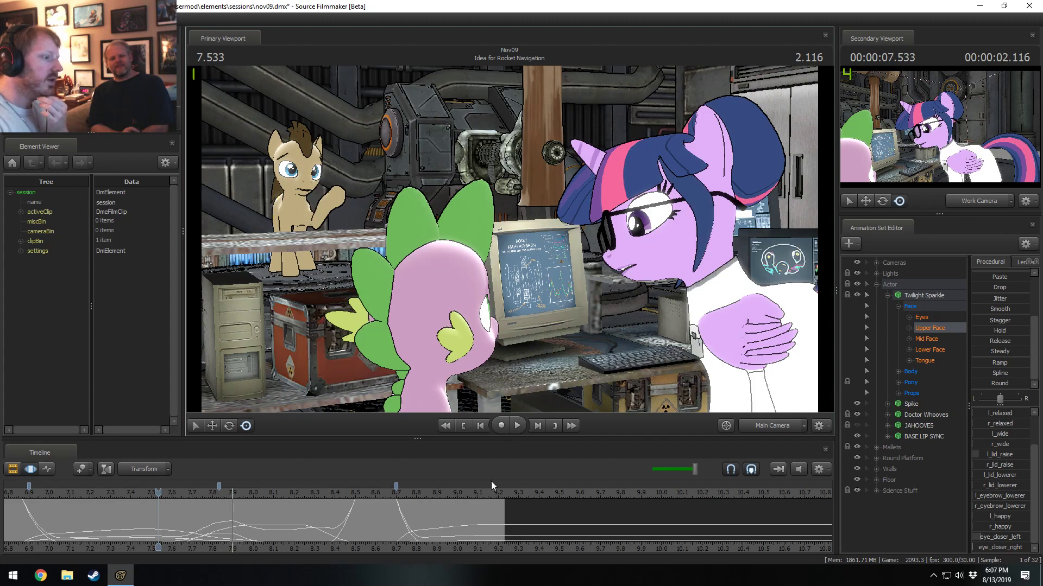
click(81, 492)
key(space)
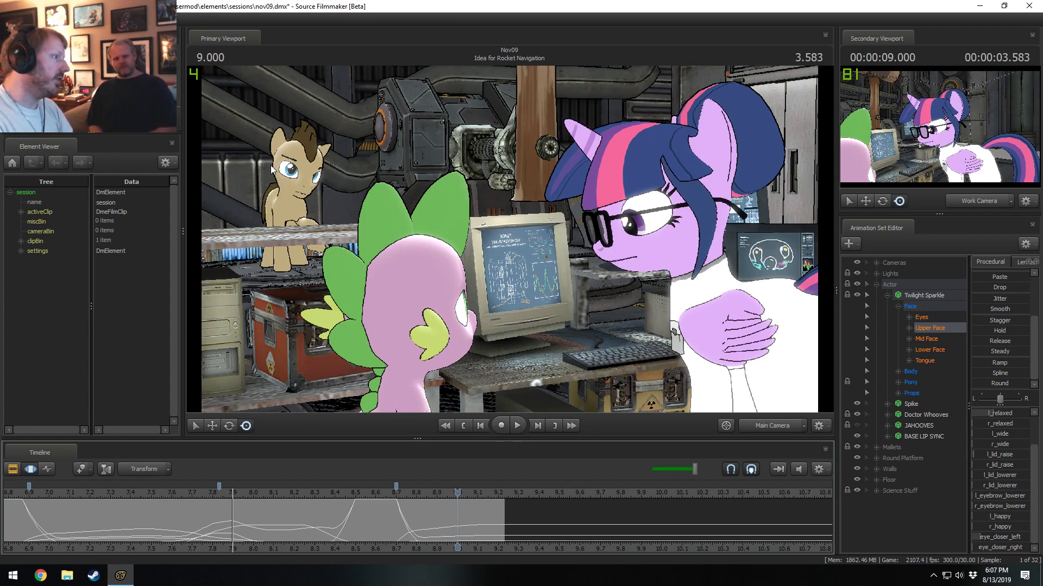
Examine the outlined set and Twilight Sparkle up close and from afar through the Work Camera, and return to the Main Camera.
click(772, 426)
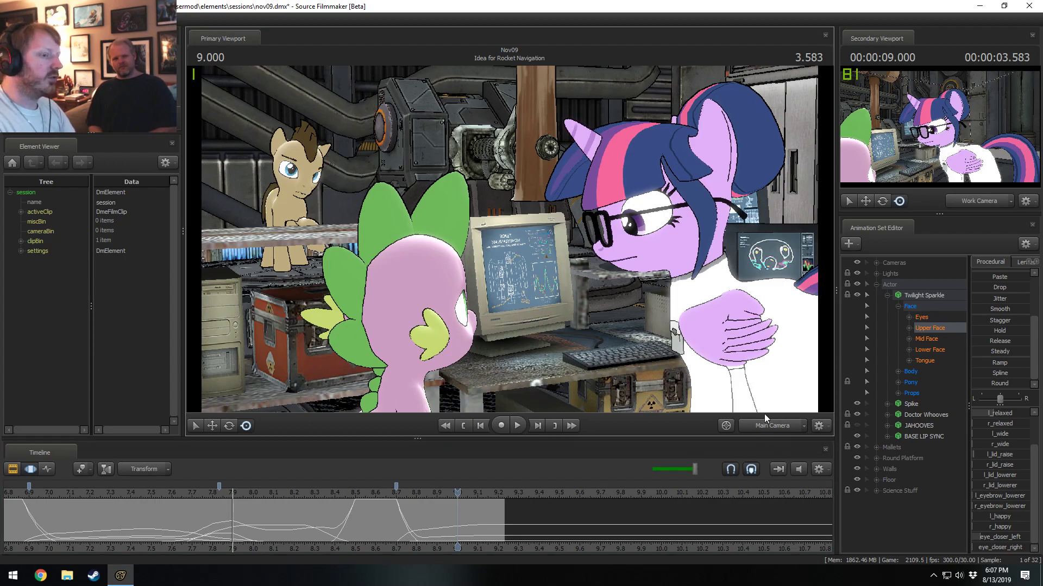
click(764, 413)
scroll(510, 242, down, 10)
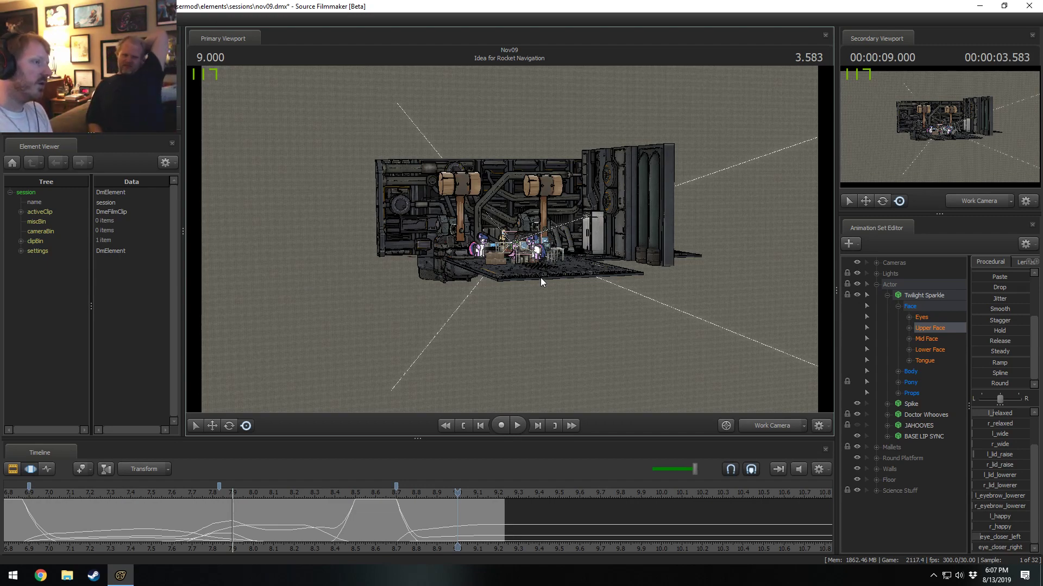
drag(539, 278, 549, 246)
key(w)
key(s)
key(w)
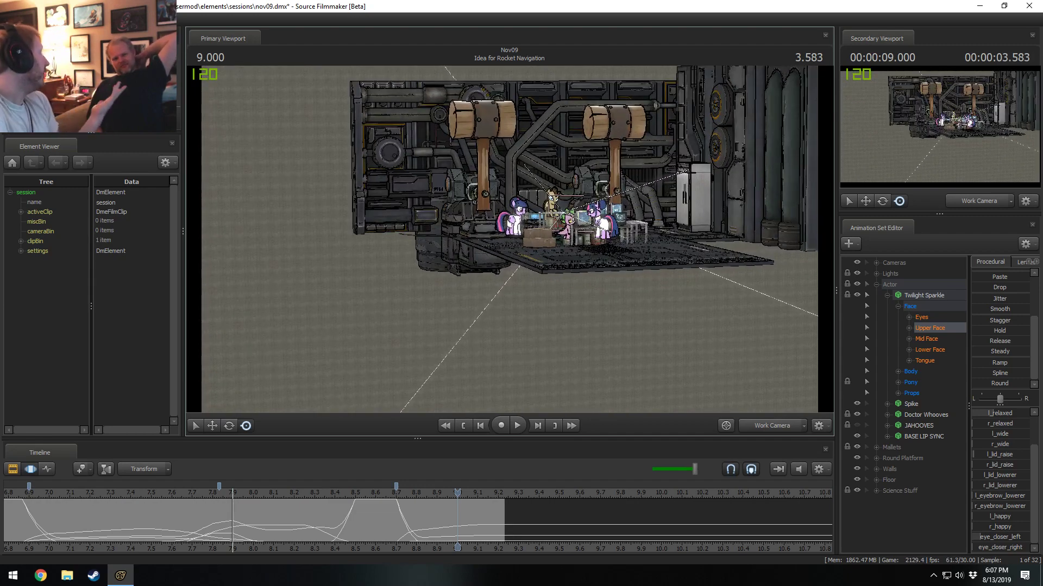
key(w)
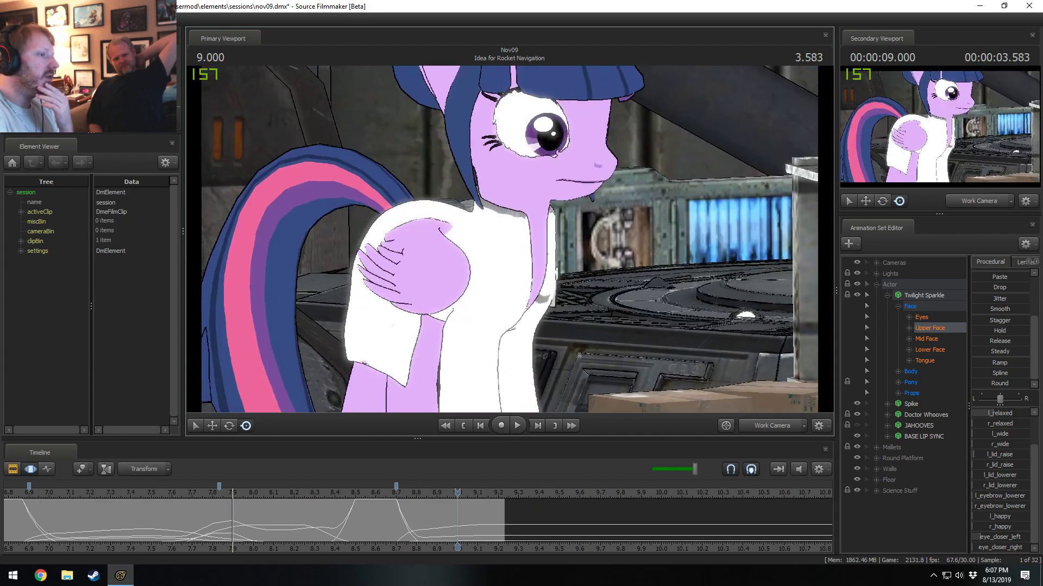
key(w)
drag(509, 239, 522, 190)
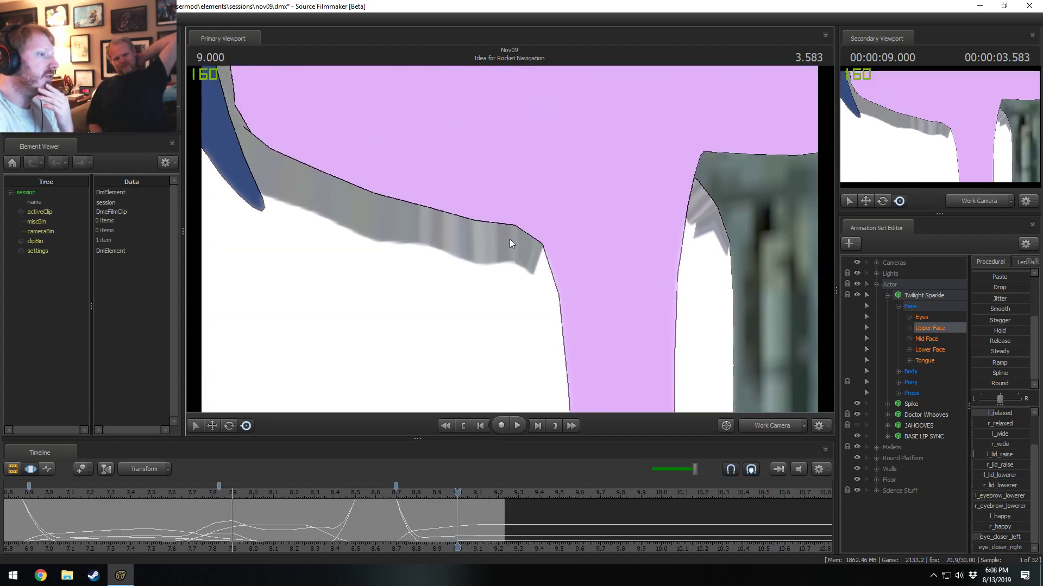
key(s)
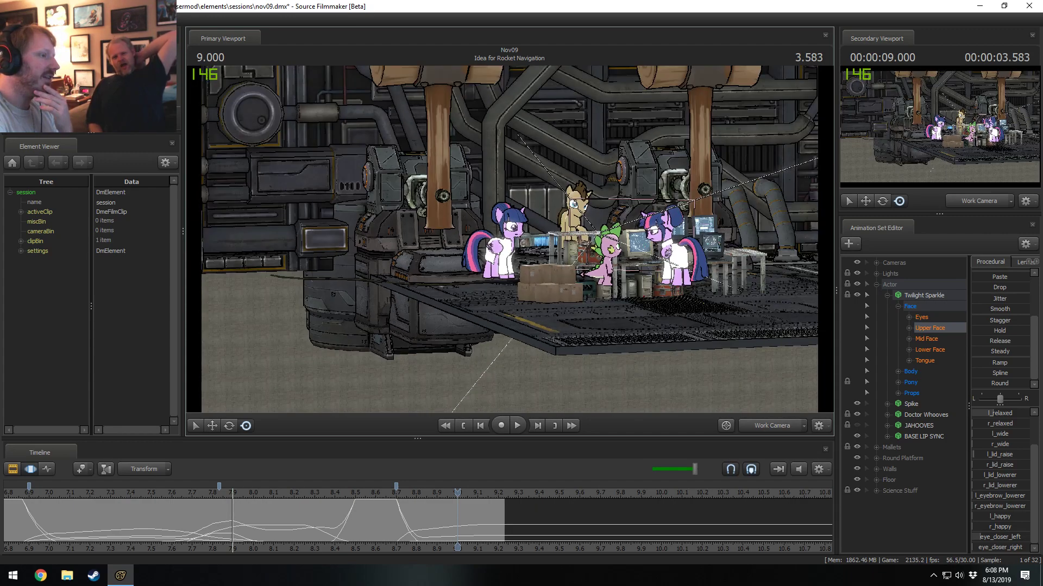
key(s)
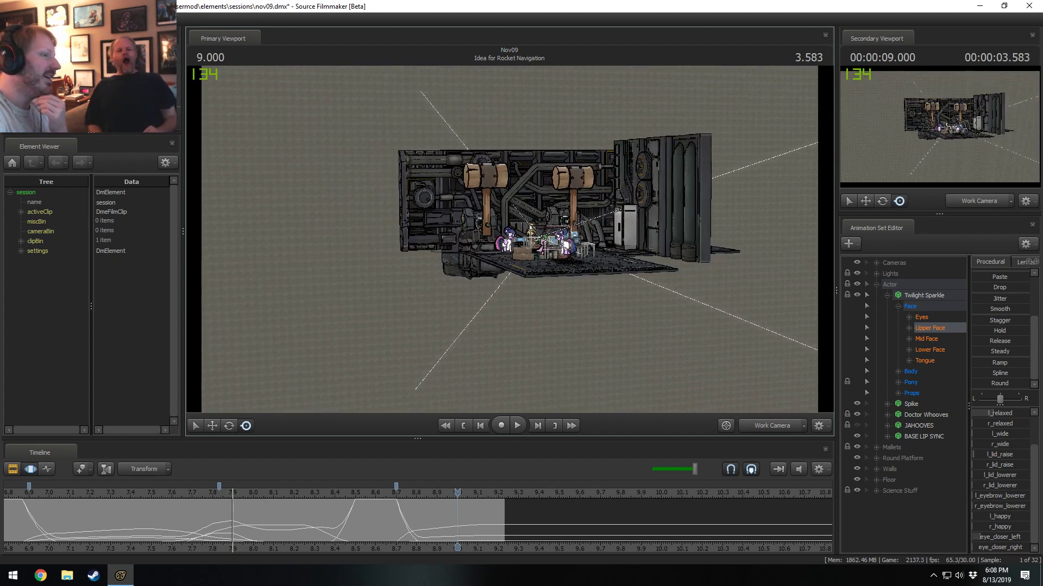
click(780, 431)
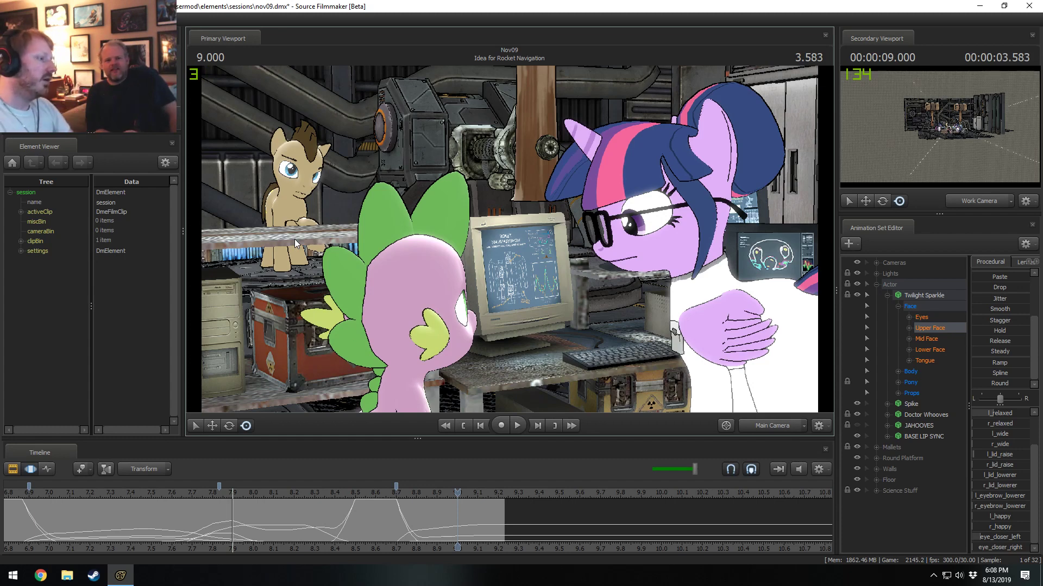
Enable lighting in the primary viewport and switch to the Clip Editor.
key(F2)
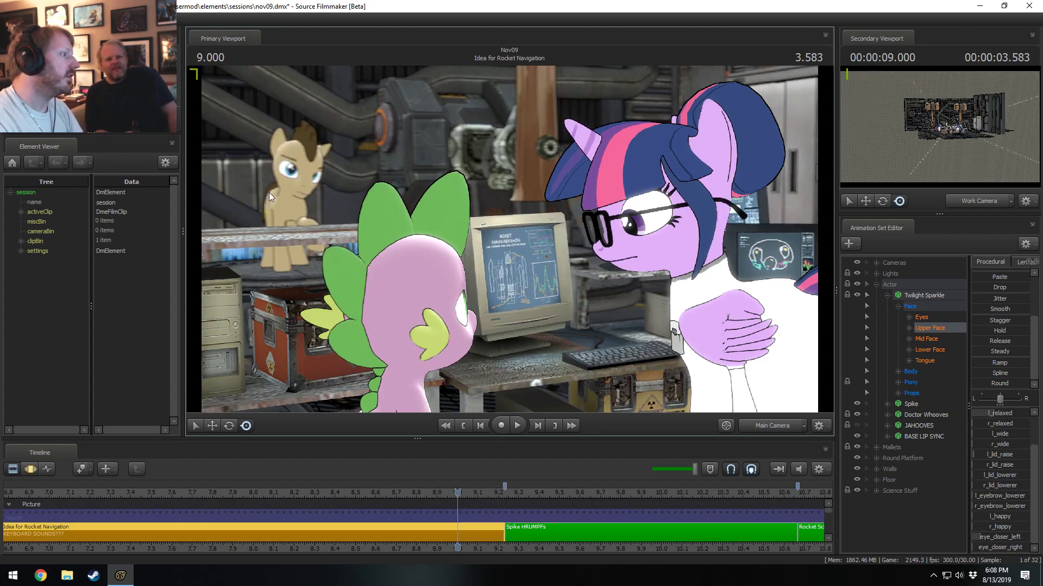
right_click(503, 222)
click(534, 253)
key(F3)
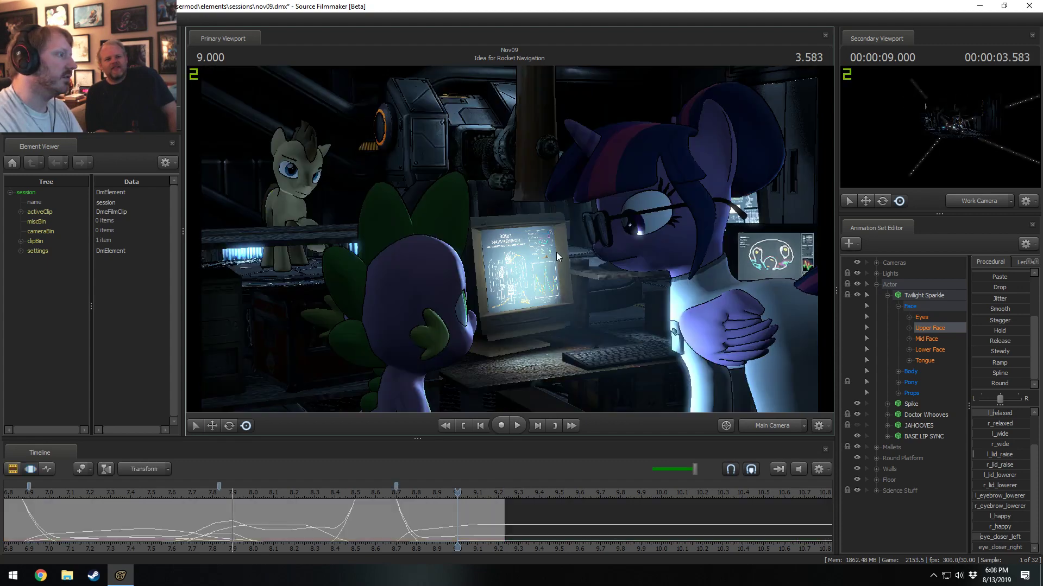
key(F2)
key(F3)
key(F2)
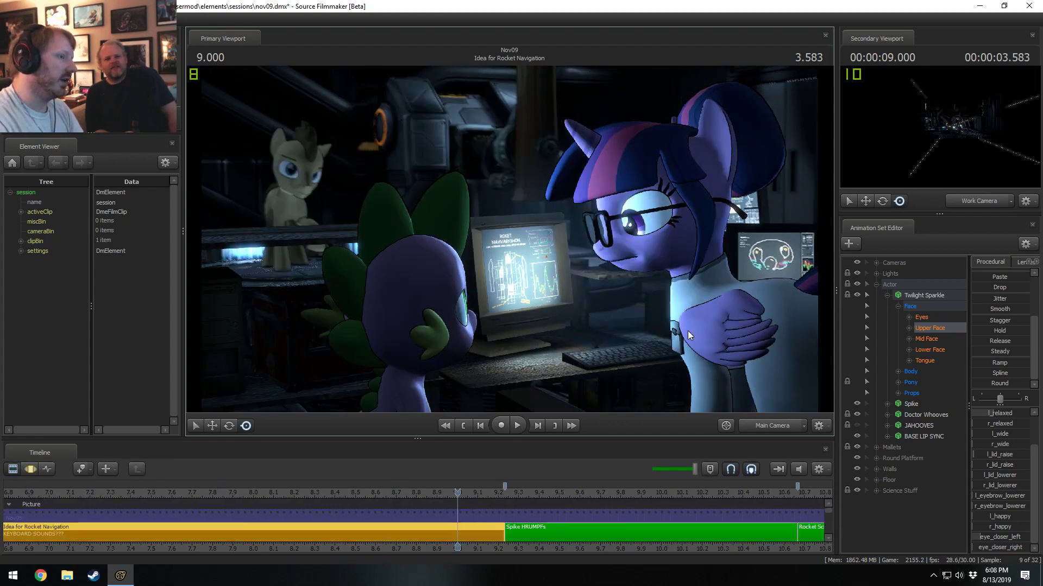
Set the Ambient Occlusion Mode to AO & Outline in the Progressive Refinement settings.
right_click(613, 269)
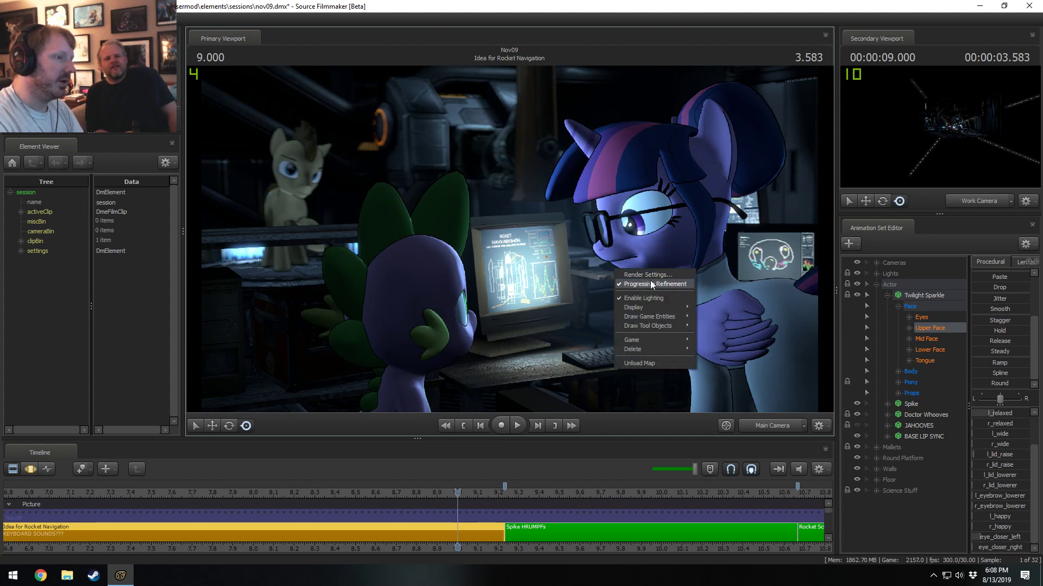
click(650, 279)
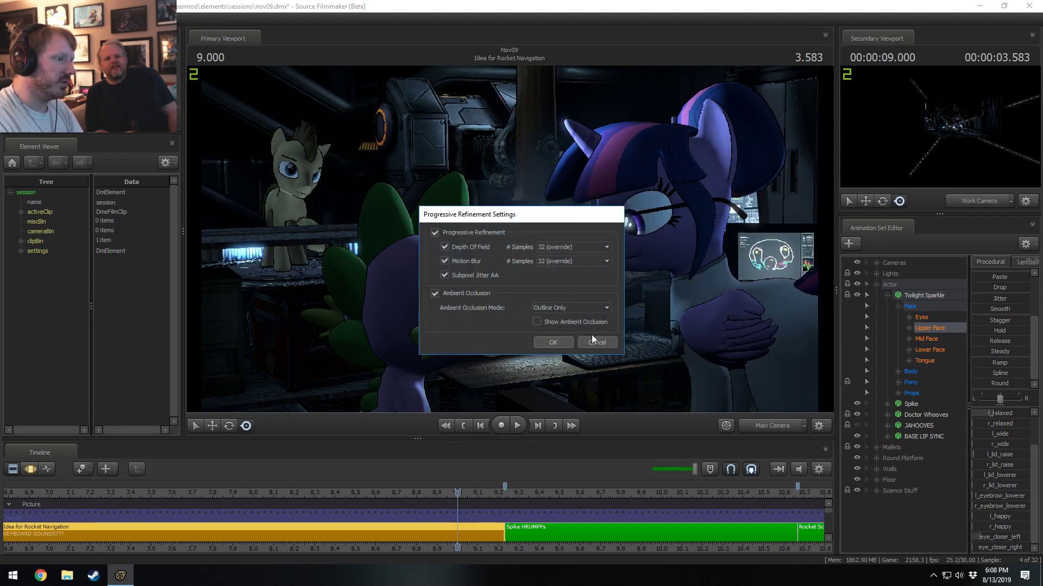
click(541, 306)
click(549, 326)
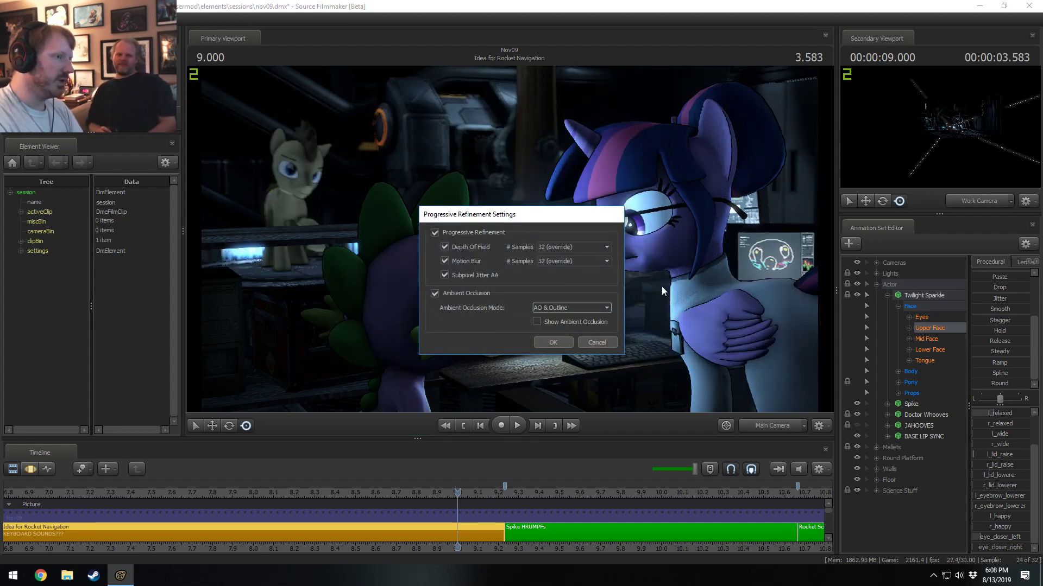
click(551, 308)
click(554, 316)
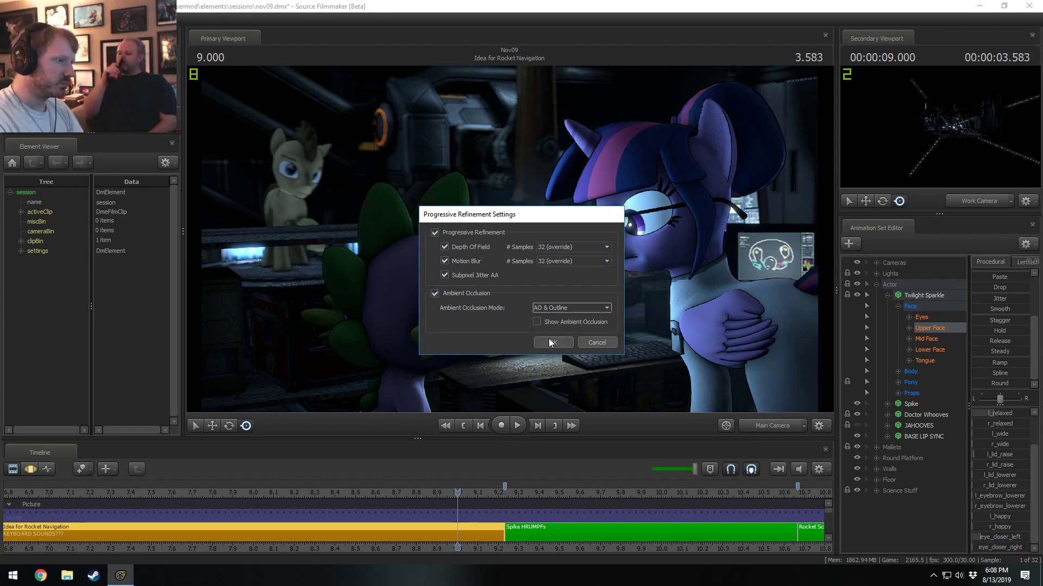
click(549, 340)
Set the Ambient Occlusion Mode to AO Only in the Progressive Refinement settings.
right_click(582, 248)
click(598, 255)
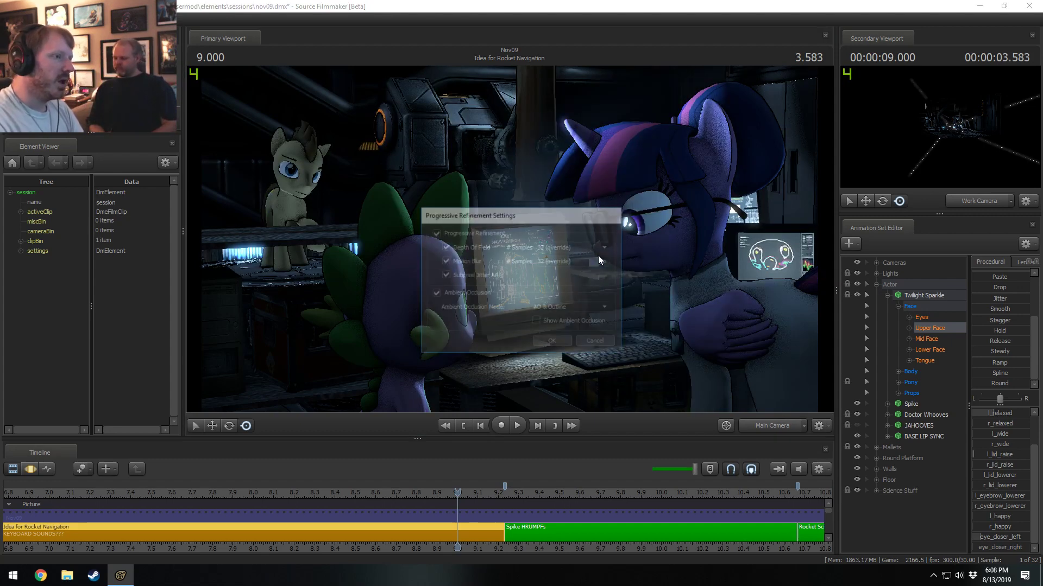
click(549, 308)
click(547, 316)
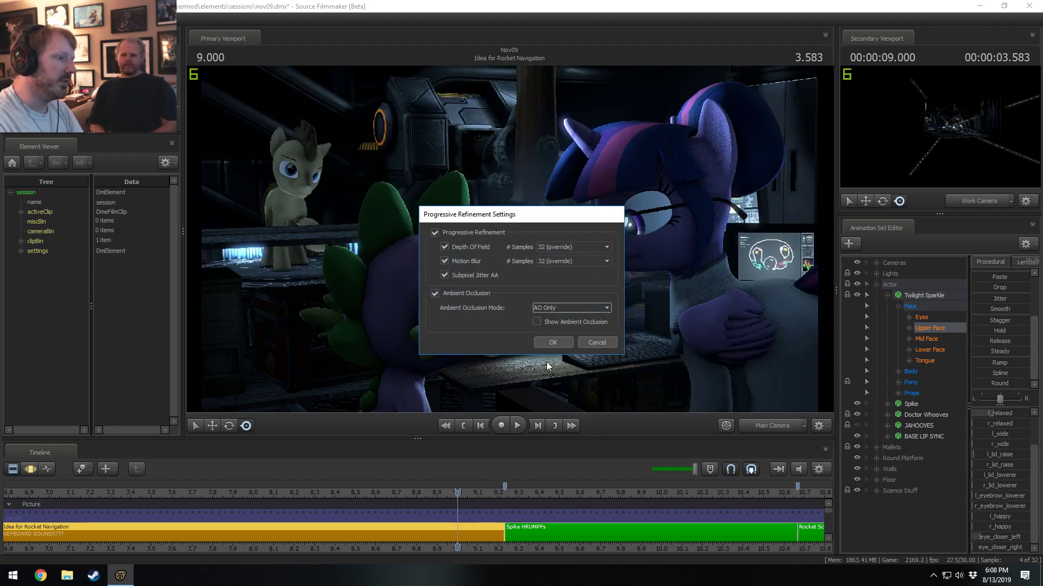
click(550, 342)
Compare the lit shot with Ambient Occlusion turned off and back on, moving the render settings dialog away from Twilight Sparkle.
right_click(578, 306)
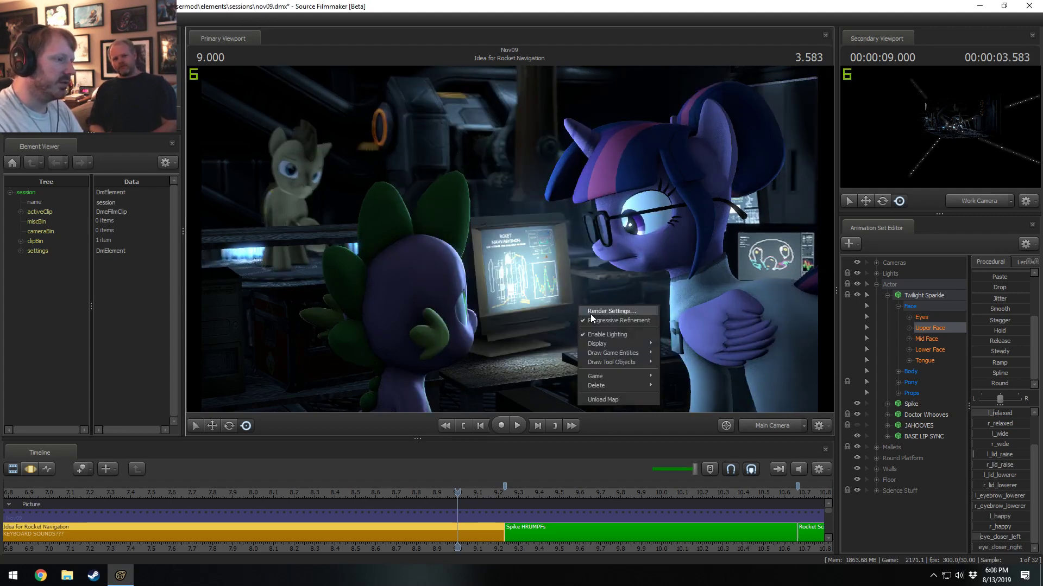
click(591, 314)
right_click(607, 306)
click(624, 313)
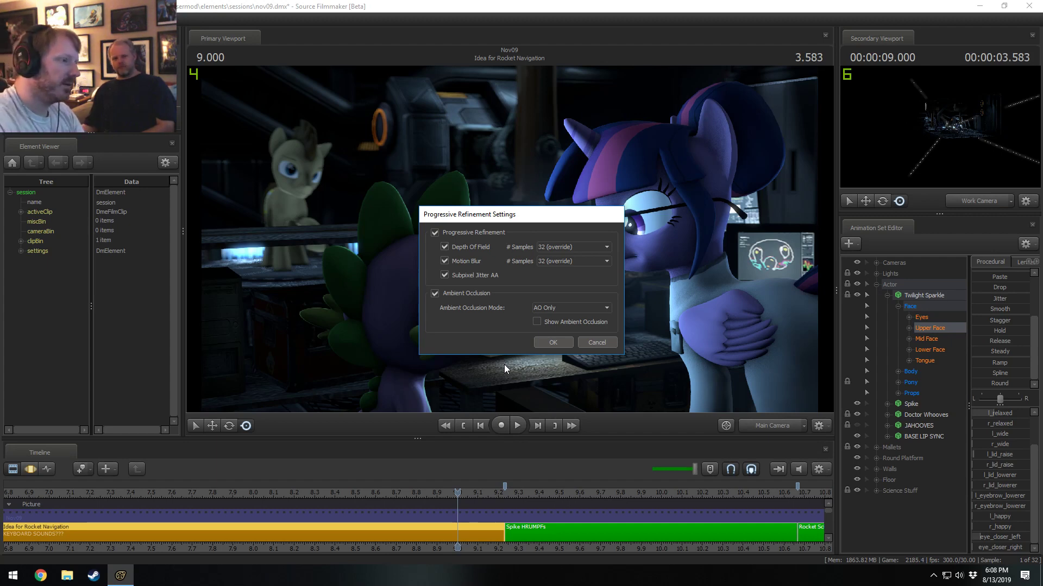
click(434, 293)
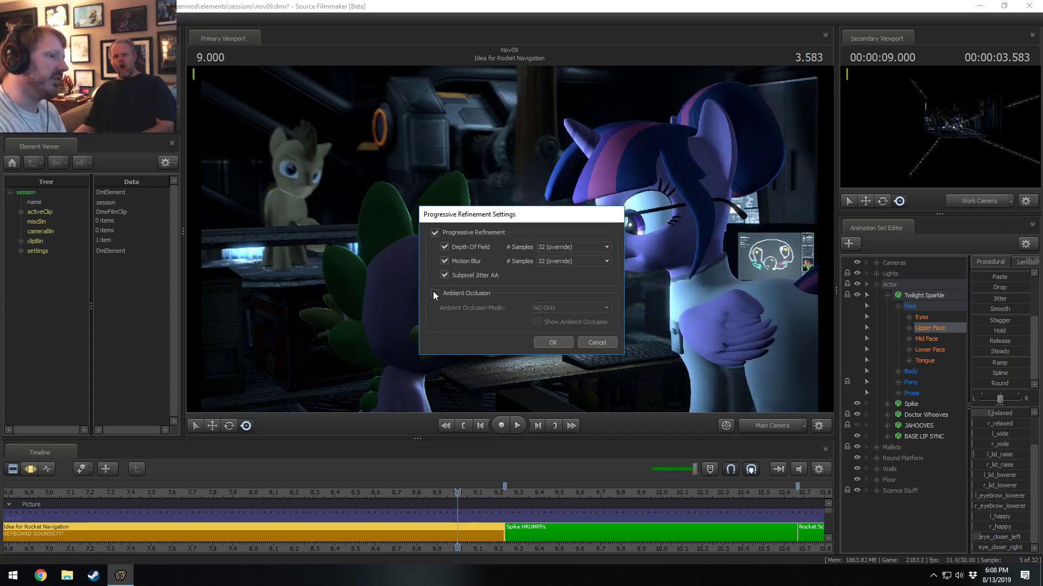
drag(515, 215, 358, 222)
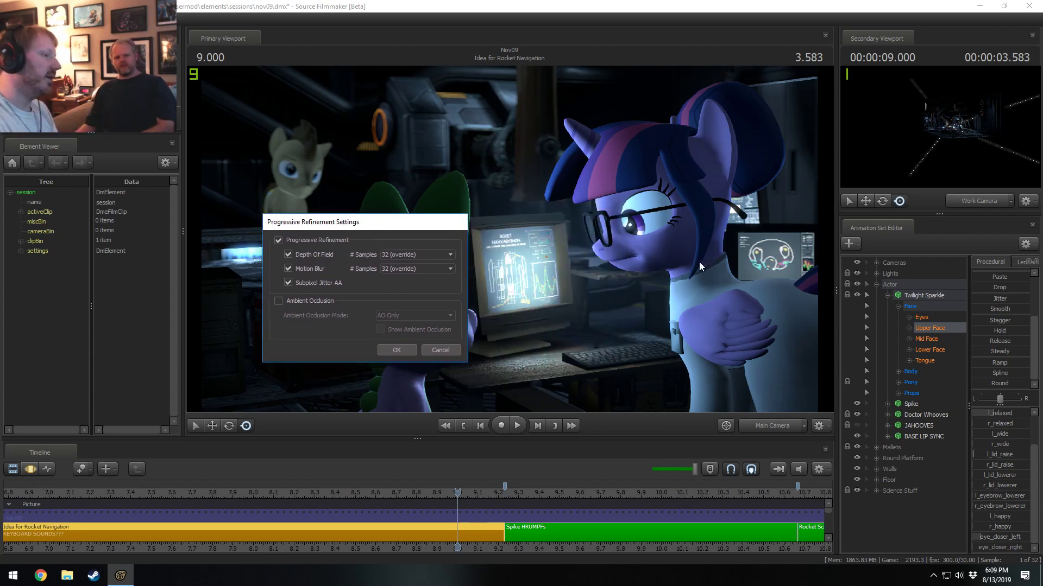
click(277, 299)
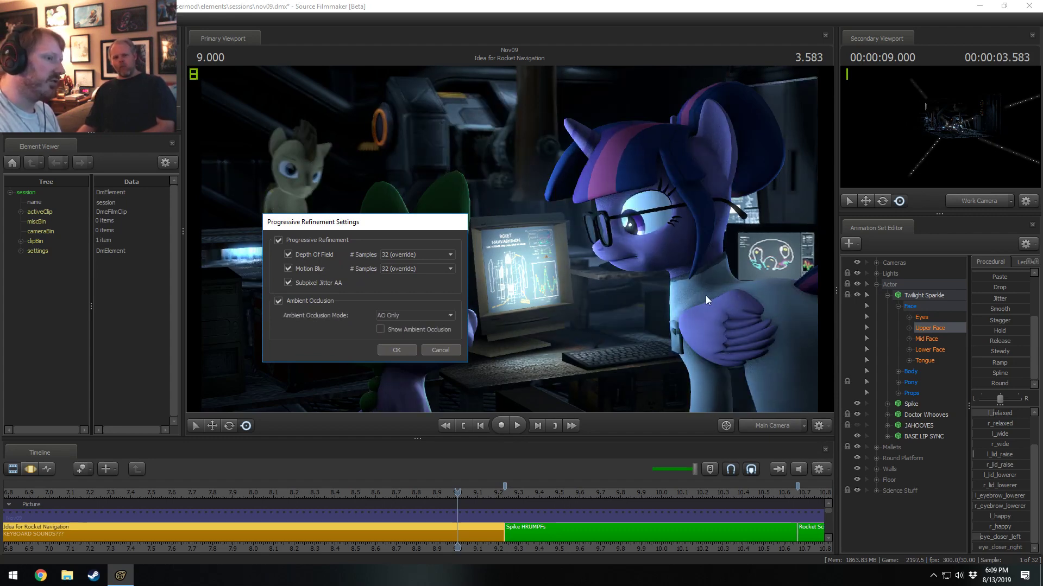
Turn on Show Ambient Occlusion and set the Ambient Occlusion Mode to Outline Only in the Progressive Refinement settings.
click(381, 330)
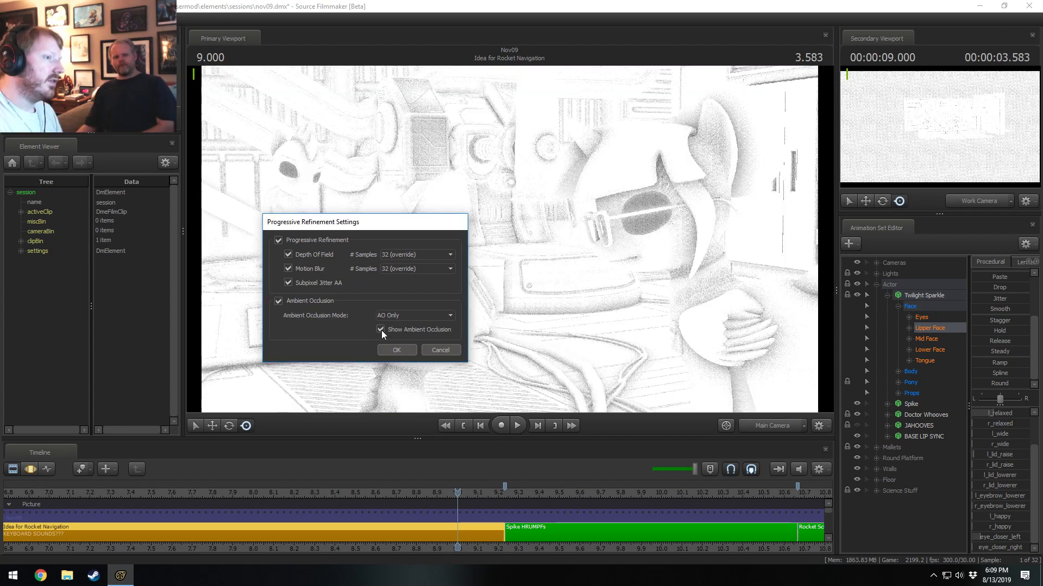
drag(410, 232, 172, 378)
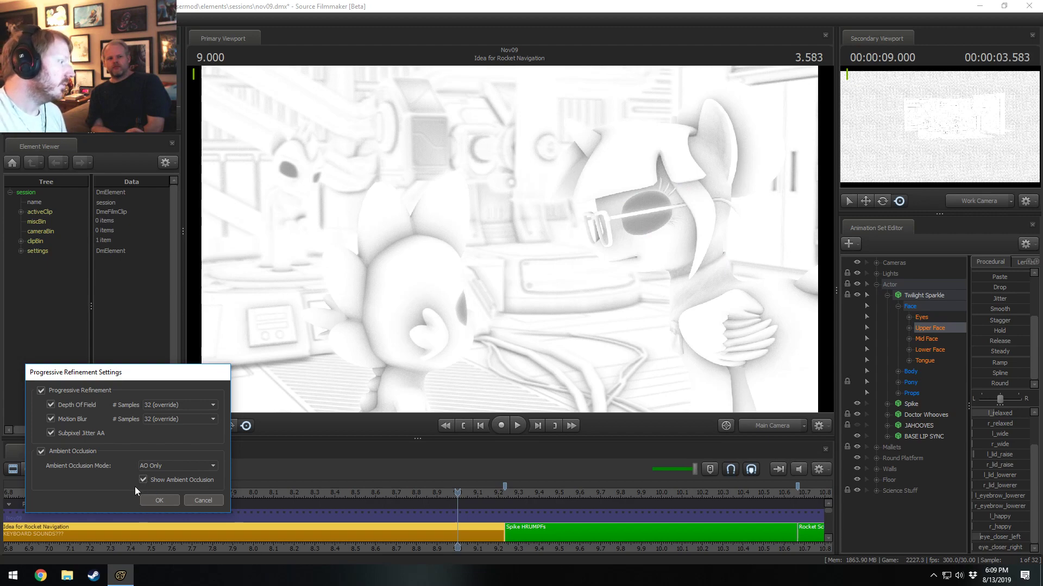
click(153, 465)
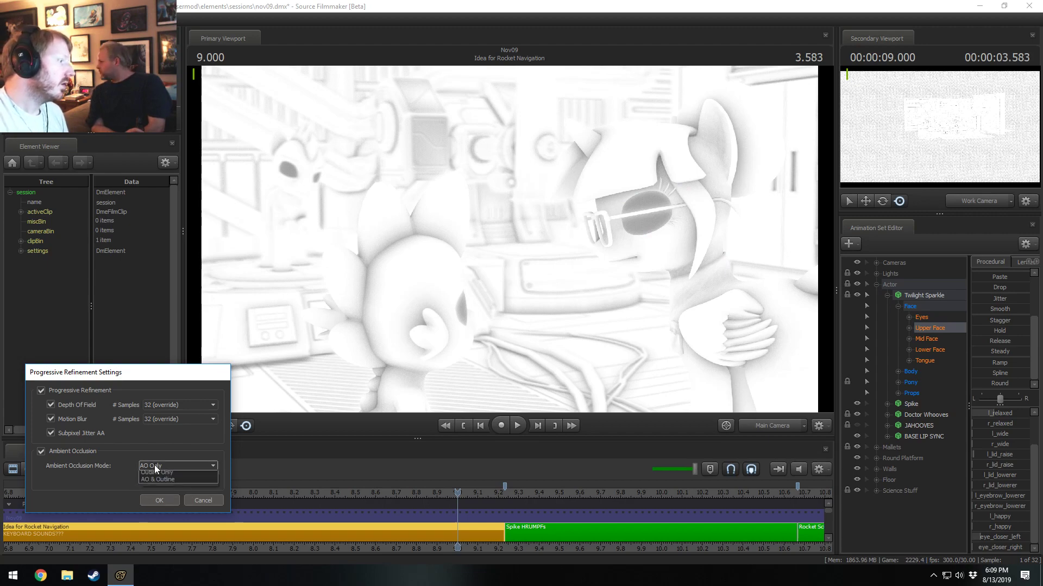
click(161, 483)
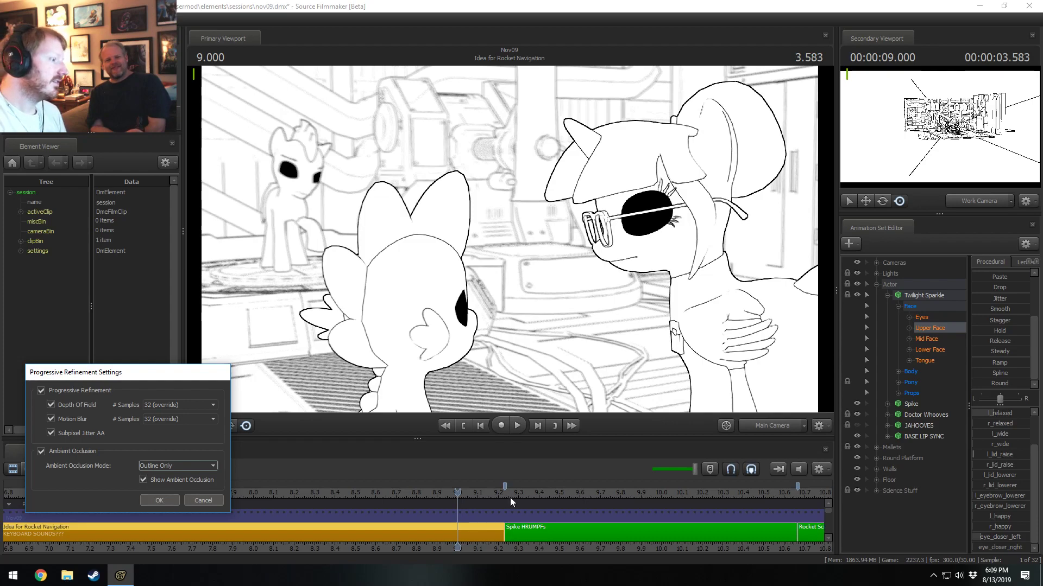
click(159, 500)
Play the outline-only sequence from the start of the Idea for Rocket Navigation shot and return the playhead to 7.533 in that shot.
scroll(76, 499, down, 3)
scroll(73, 498, down, 2)
click(180, 495)
key(space)
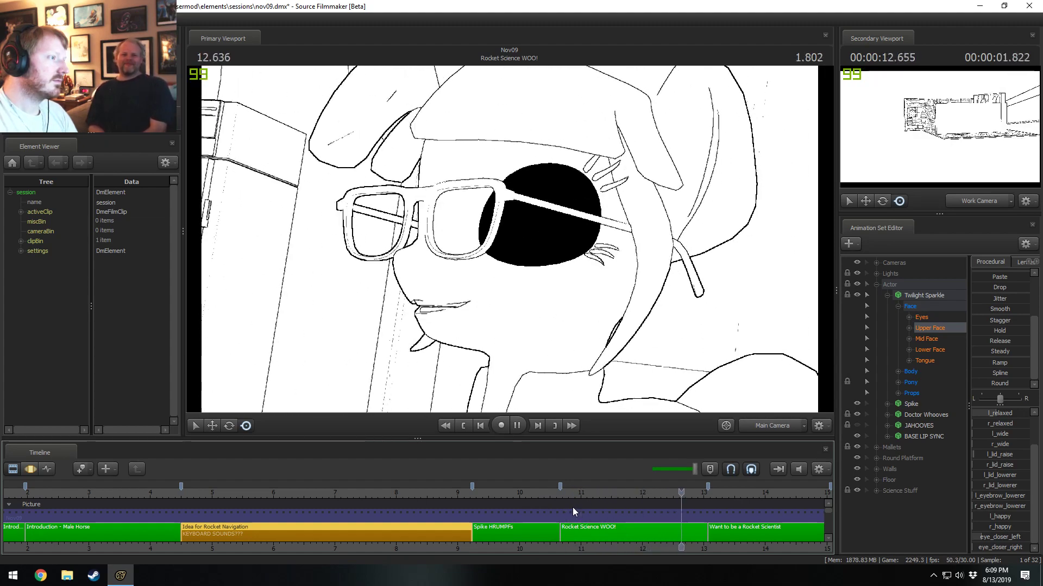
click(518, 490)
drag(519, 490, 524, 490)
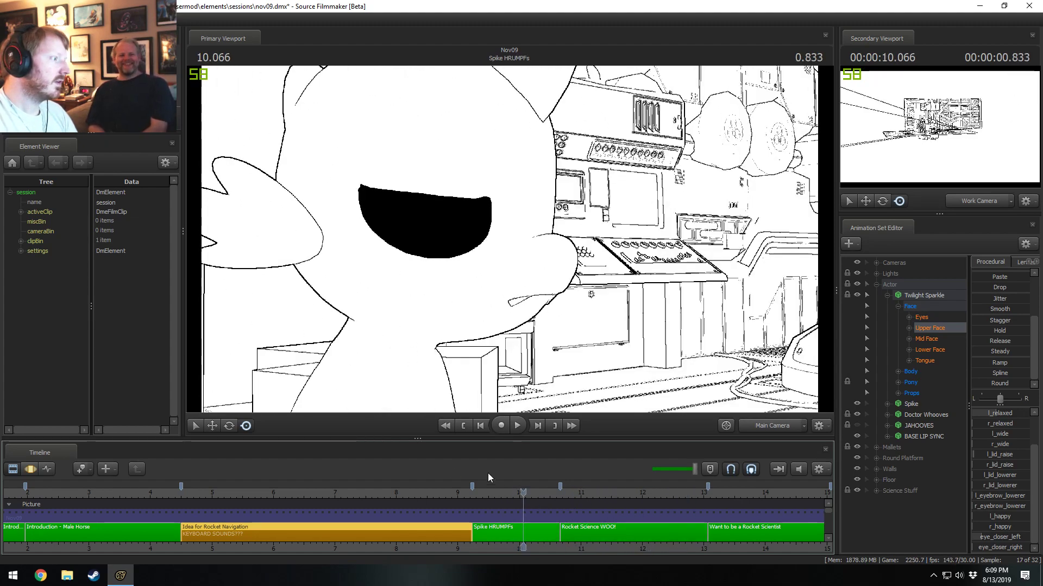
click(367, 491)
Set the Ambient Occlusion Mode to AO Only in the render settings with Show Ambient Occlusion turned on.
right_click(419, 300)
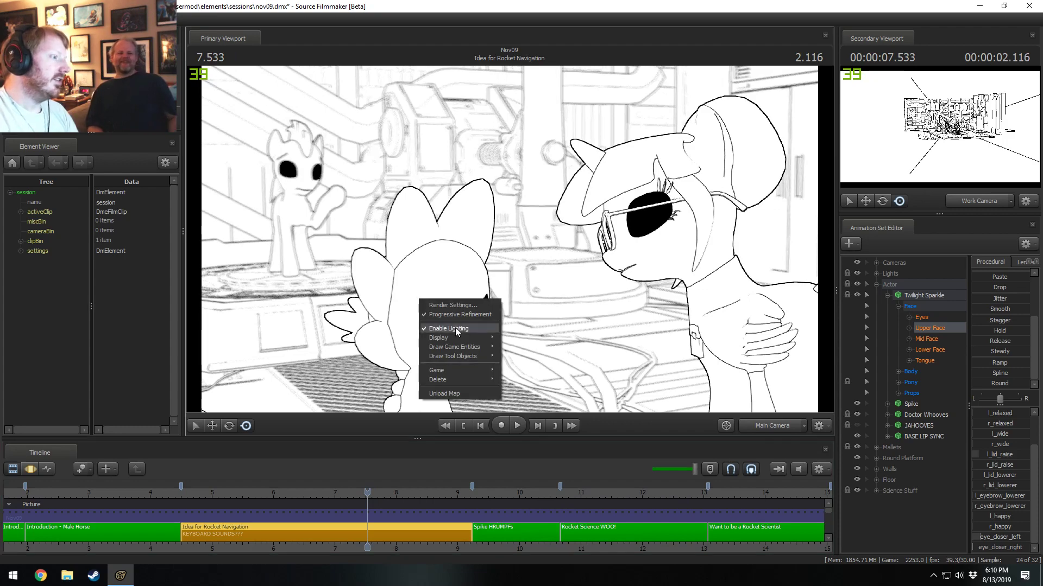
click(463, 304)
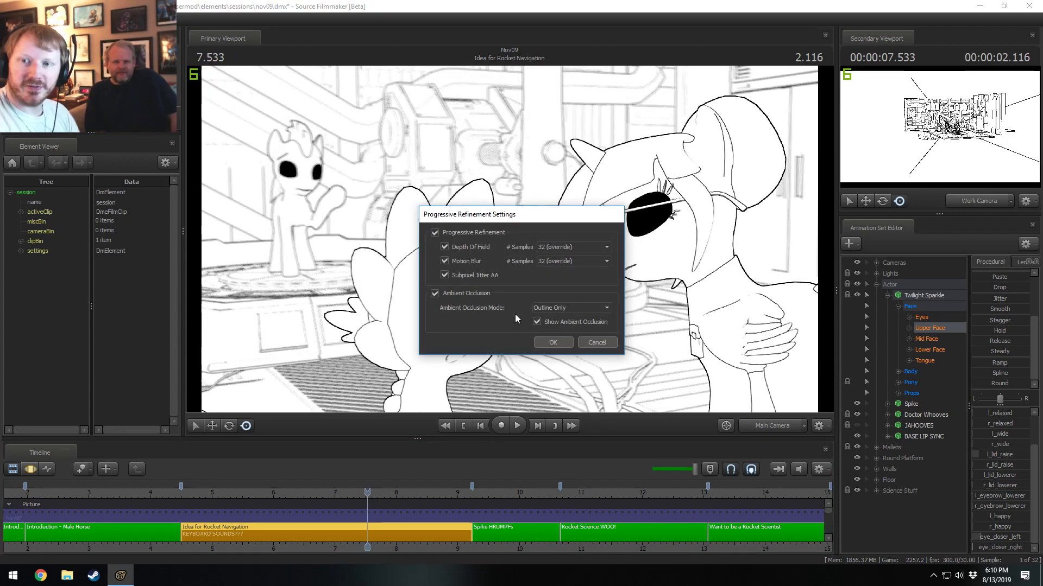
click(550, 308)
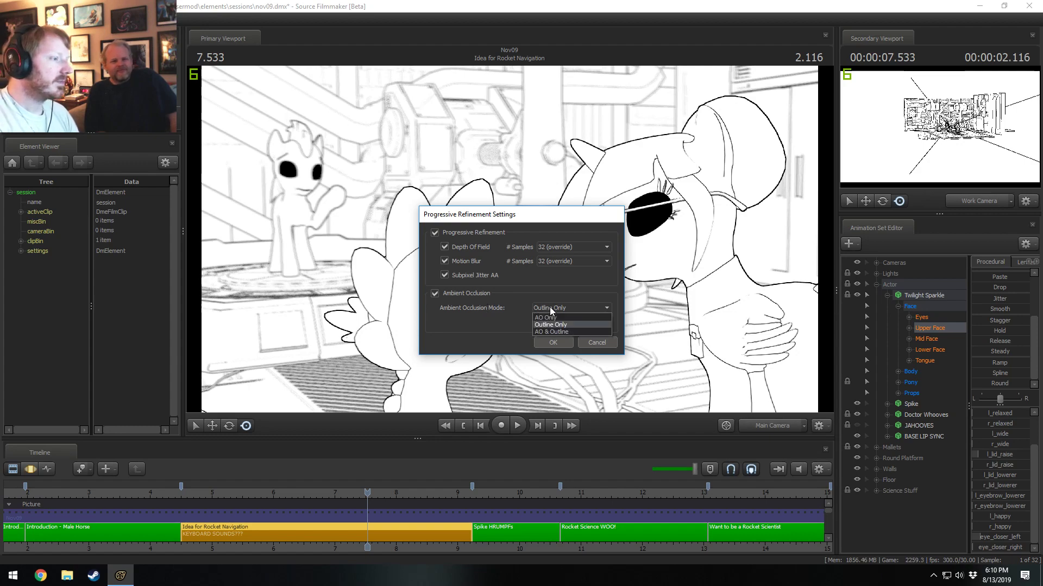
click(550, 311)
click(548, 312)
click(548, 317)
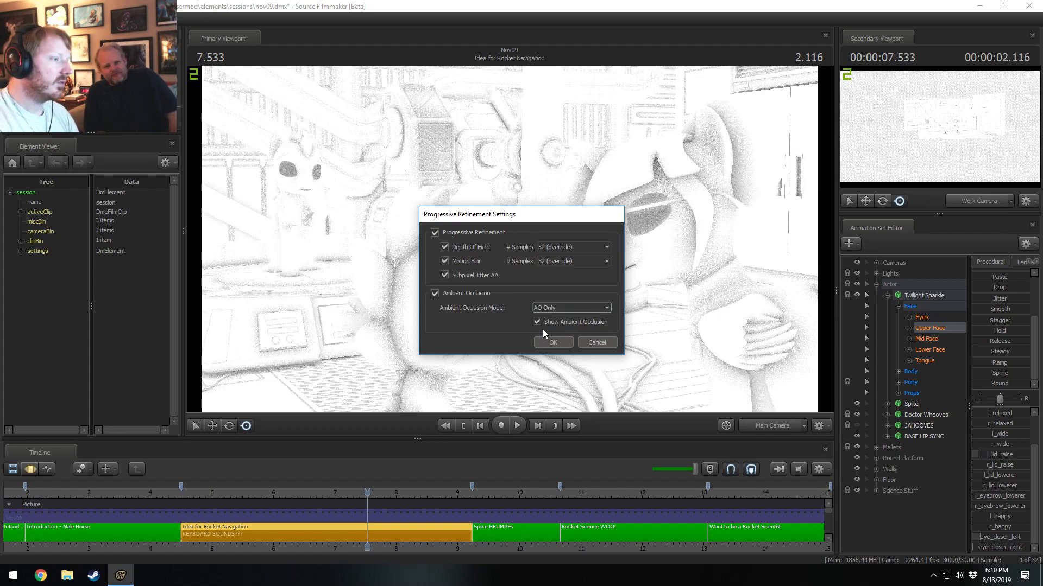
click(540, 324)
click(542, 321)
click(545, 341)
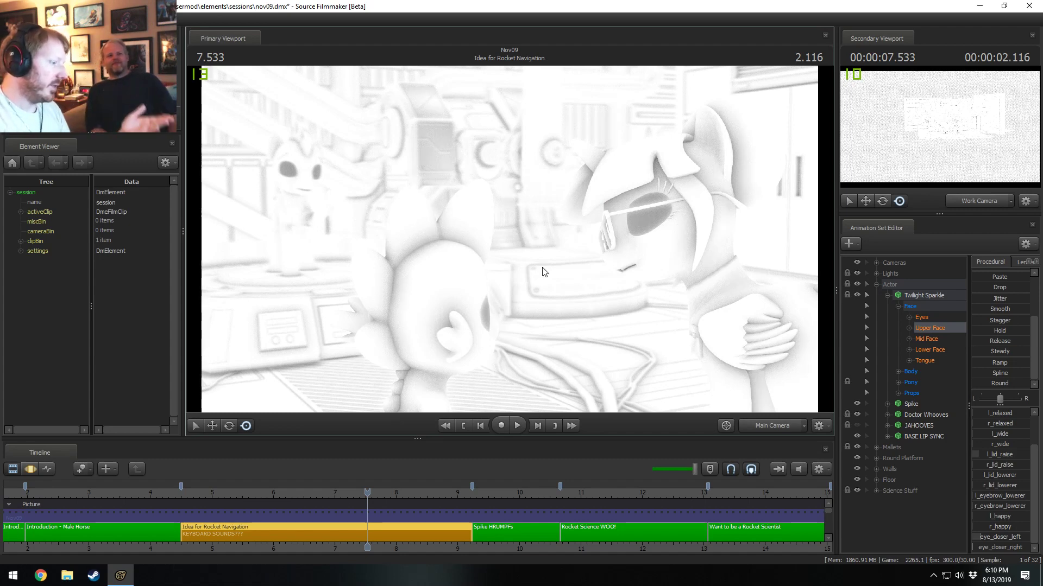
Select the Main Camera's SSAOBias, SSAOStrength and SSAORadius controls and widen the slider area of the Animation Set Editor.
click(876, 284)
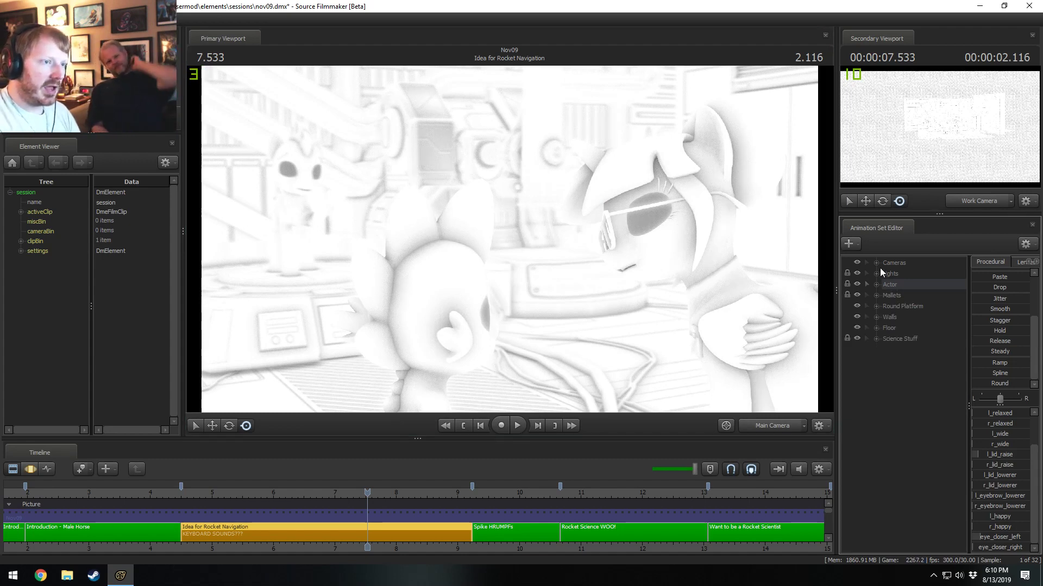
click(876, 264)
click(886, 275)
click(899, 282)
click(899, 283)
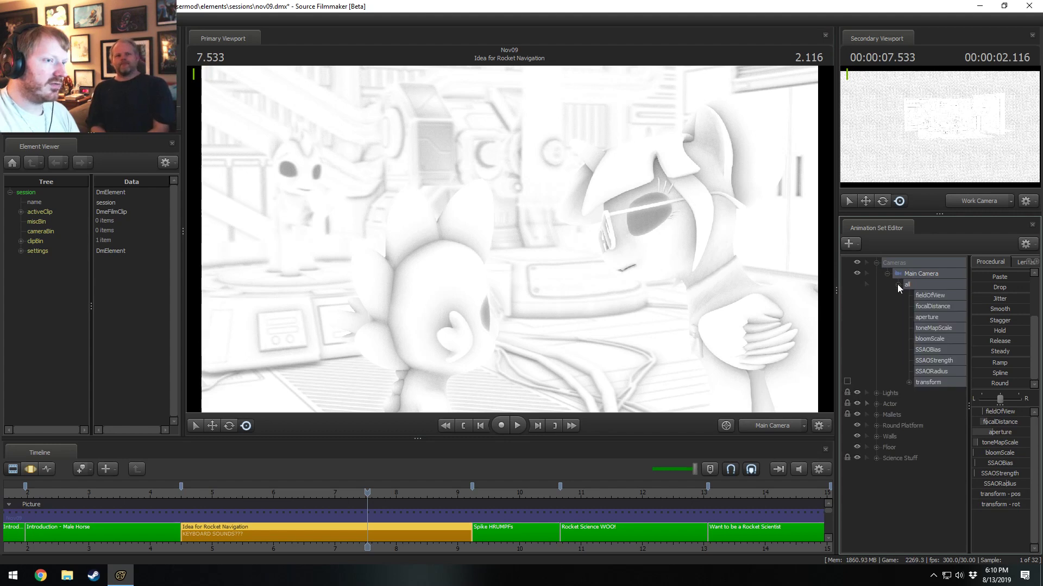
drag(923, 347, 925, 373)
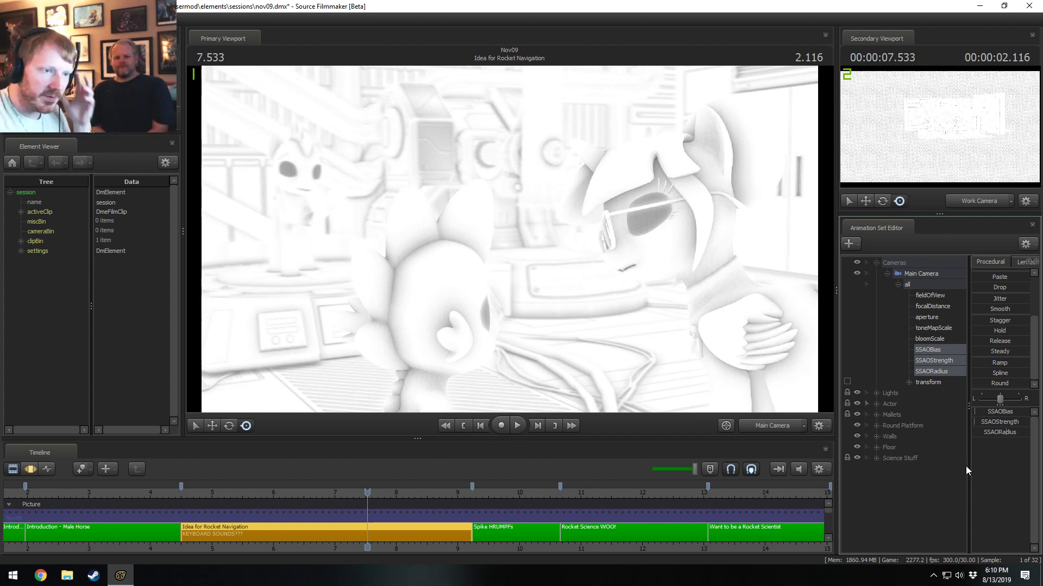
drag(967, 461, 922, 469)
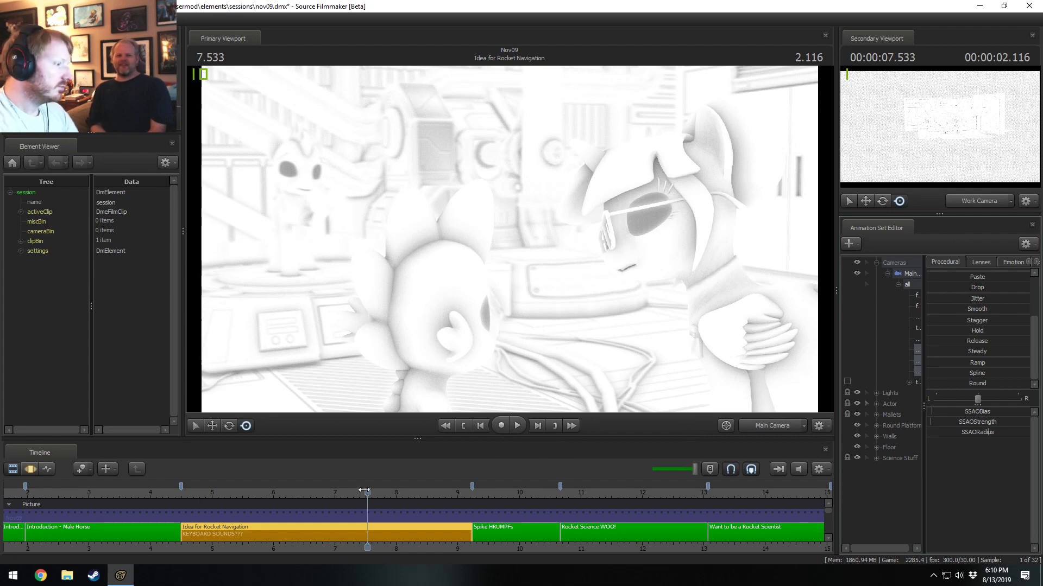
Switch to the Motion Editor and extend the time selection across the entire timeline.
double_click(379, 529)
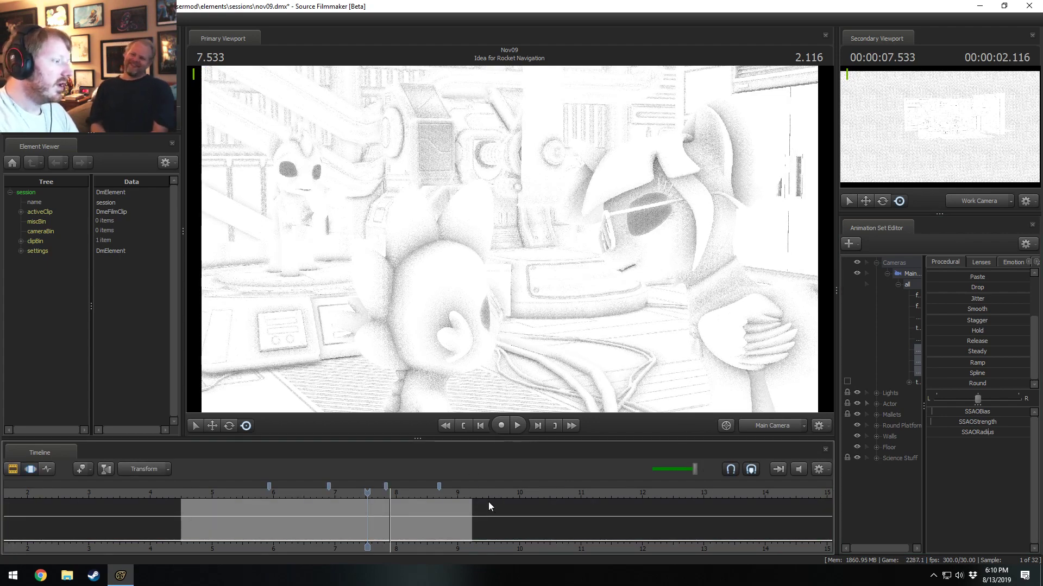
key(F2)
key(F3)
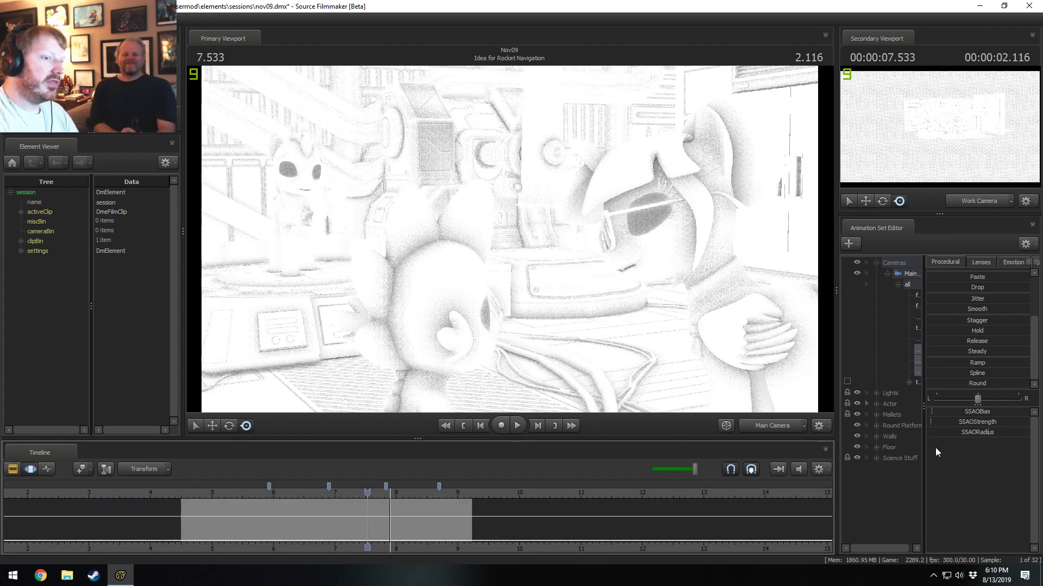
click(552, 509)
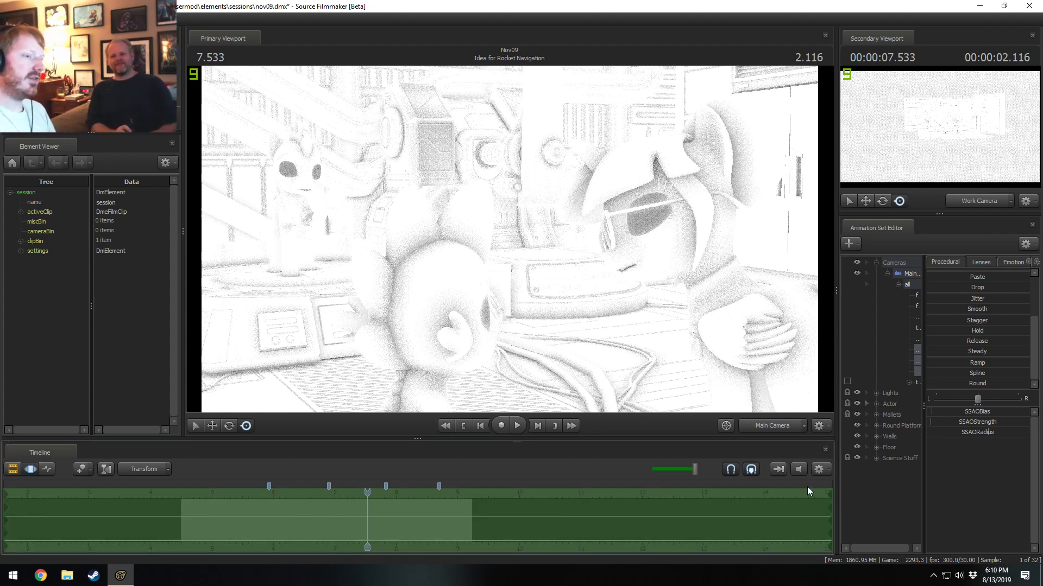
Try low and high SSAOBias values on the Main Camera and reset the bias to its default.
drag(932, 412, 947, 412)
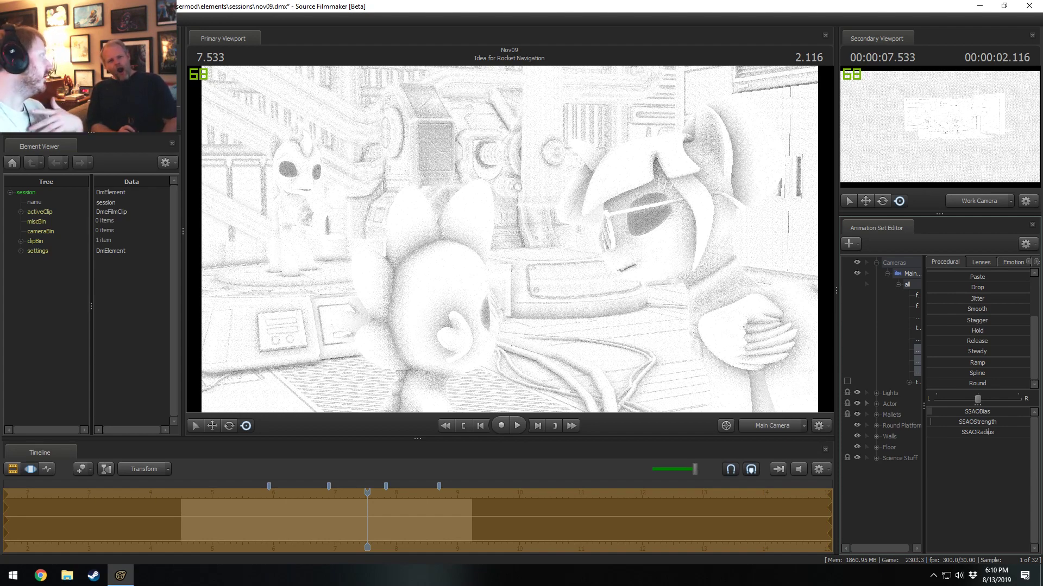
drag(927, 412, 1010, 412)
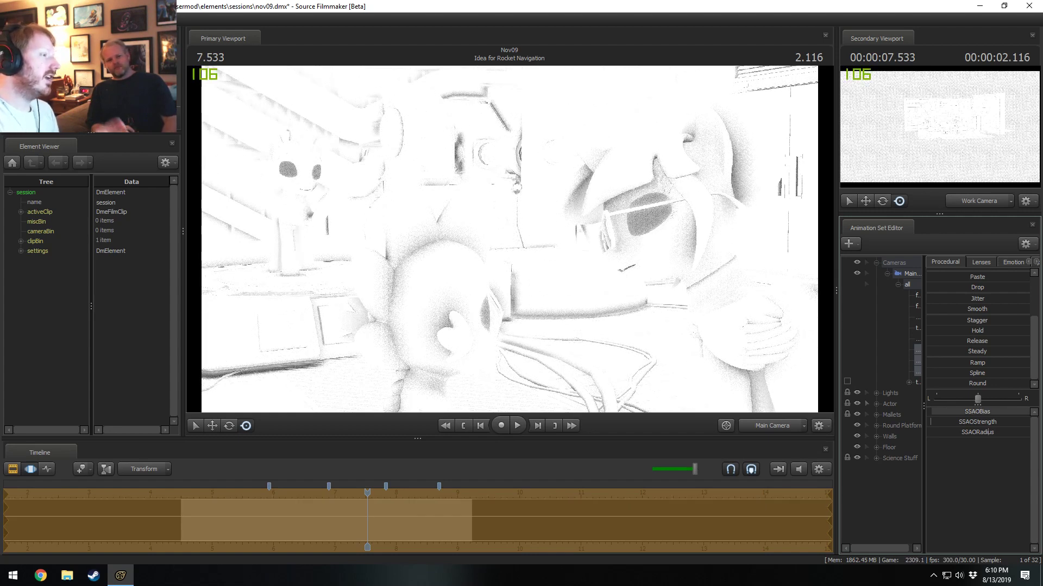
drag(1028, 411, 994, 412)
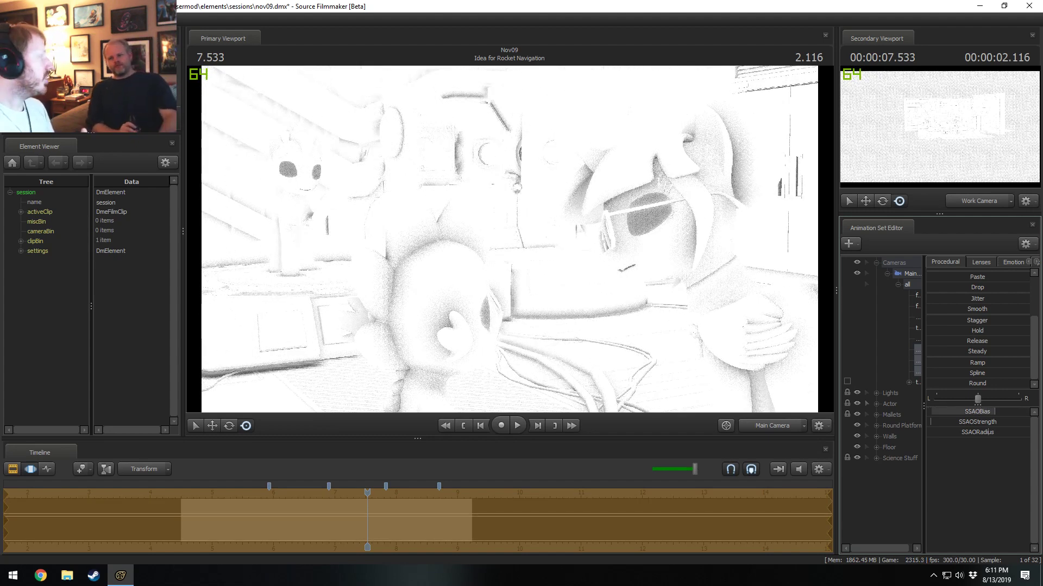
drag(995, 412, 936, 411)
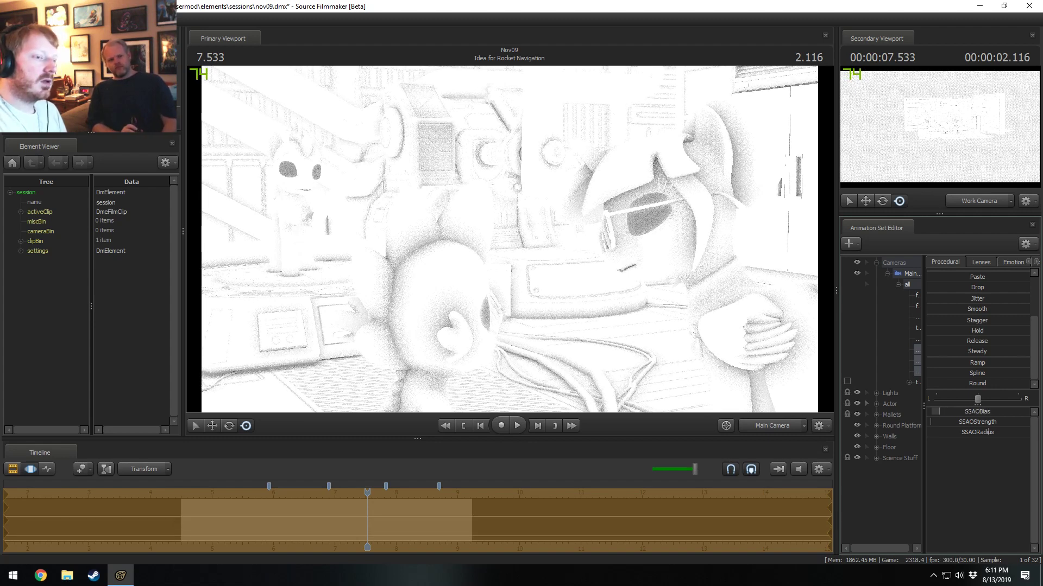
right_click(950, 413)
click(960, 422)
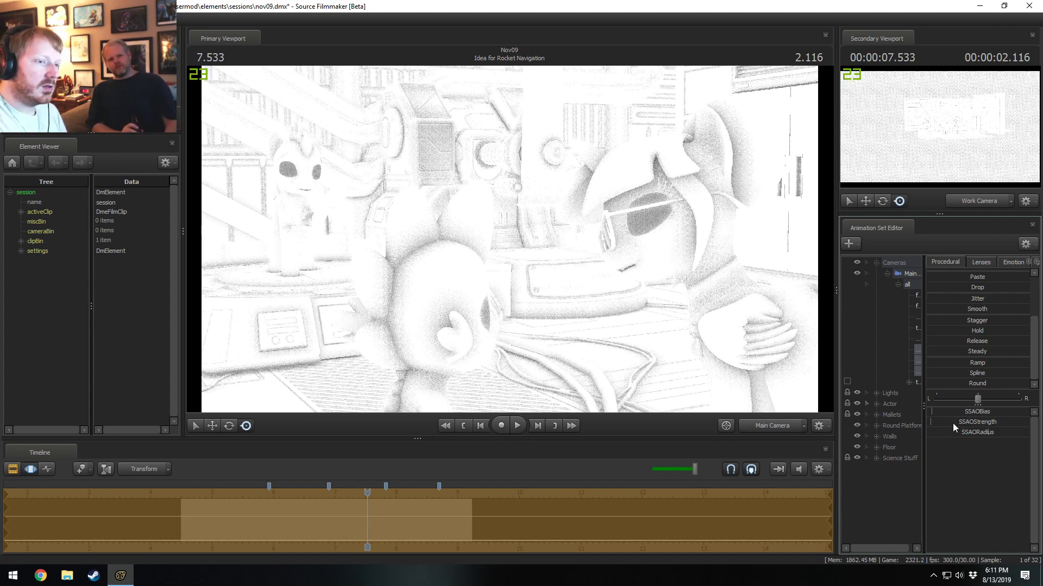
Try a higher SSAOStrength and a small SSAORadius on the Main Camera, and reset both to their defaults.
mouse_move(942, 423)
mouse_down()
mouse_move(998, 423)
mouse_move(934, 423)
mouse_up()
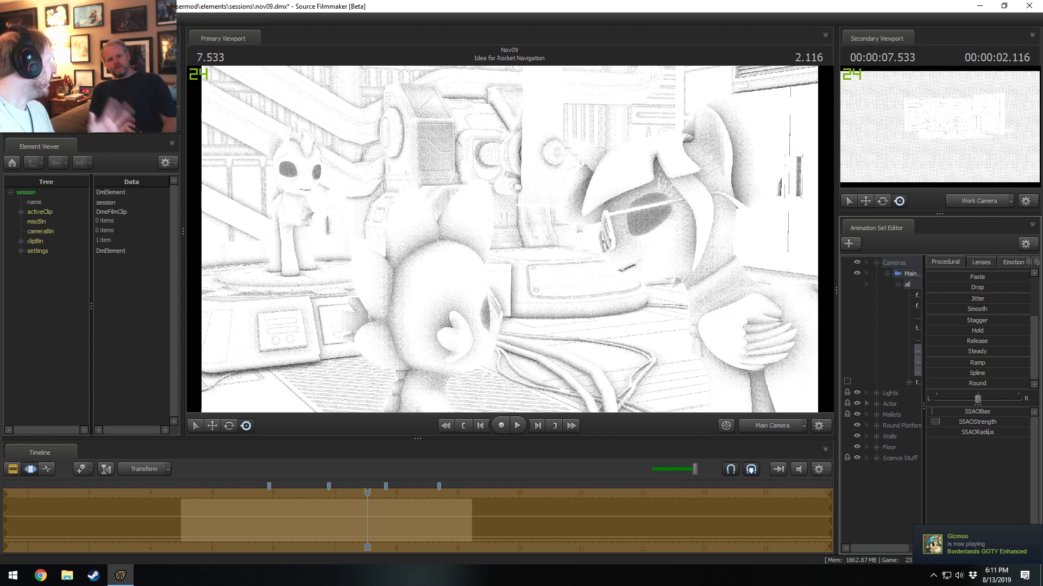
right_click(955, 432)
click(964, 438)
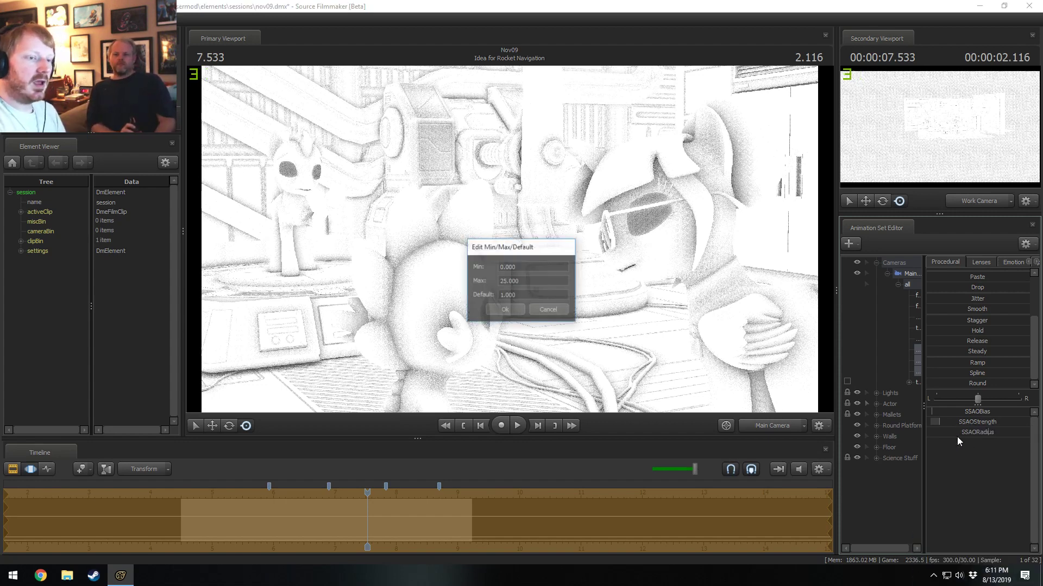
click(549, 310)
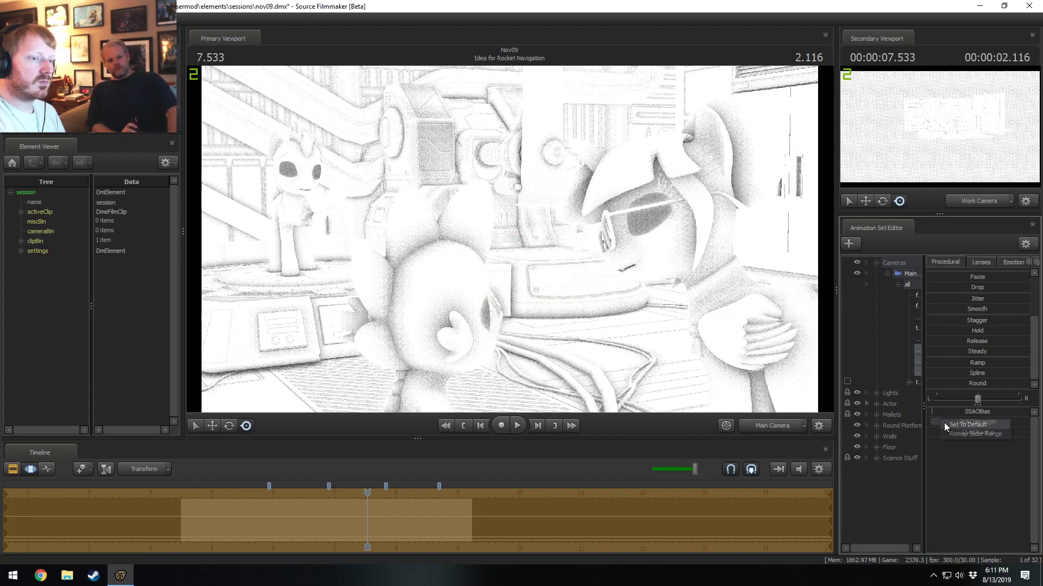
mouse_move(943, 422)
mouse_down()
mouse_move(945, 432)
mouse_move(932, 432)
mouse_move(961, 432)
mouse_move(925, 432)
mouse_move(959, 432)
mouse_move(926, 433)
mouse_move(940, 427)
mouse_up()
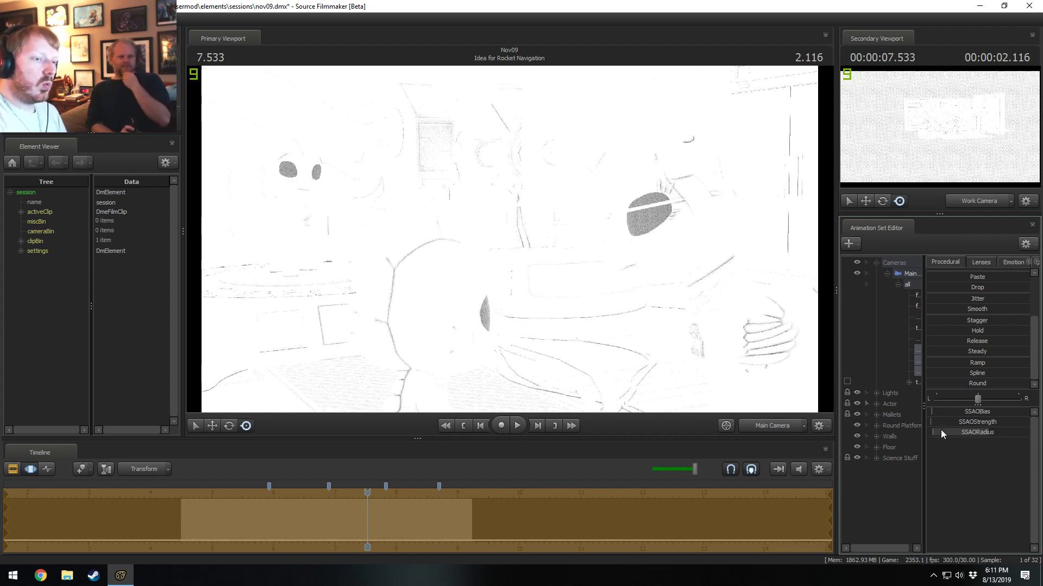
right_click(940, 432)
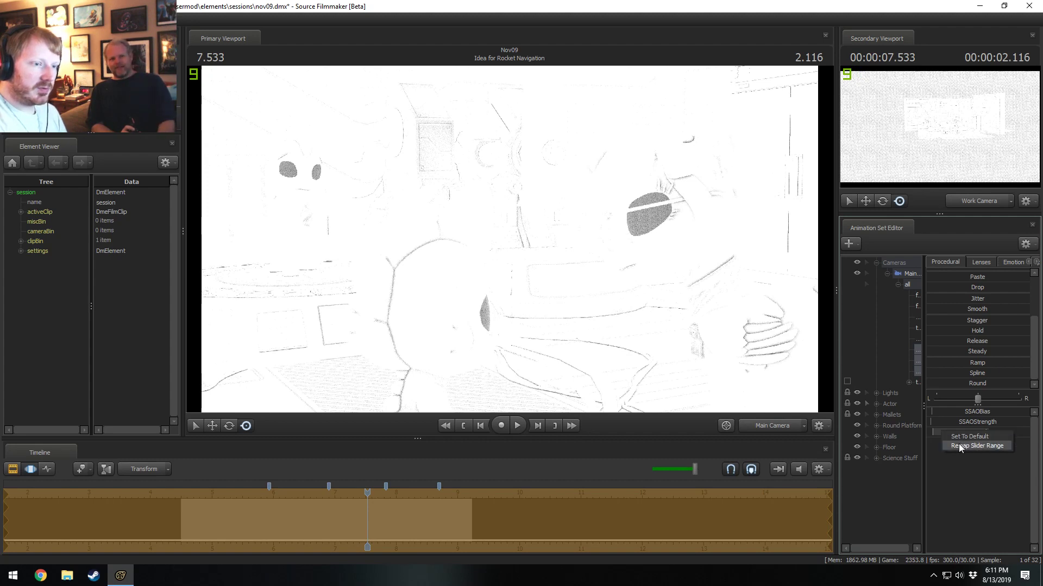
click(960, 438)
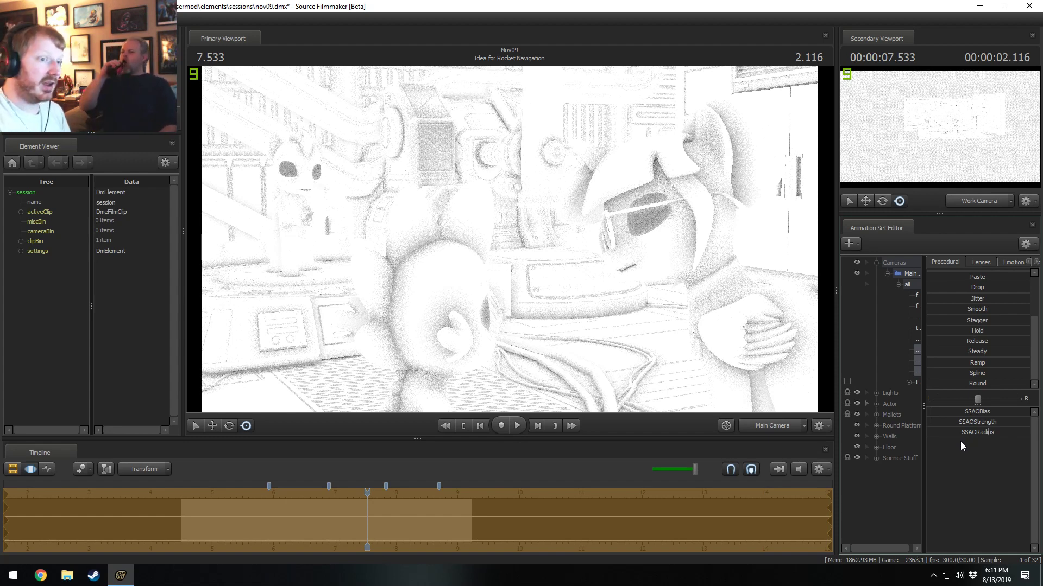
Raise the Main Camera's SSAOBias, SSAOStrength and SSAORadius, and turn off Show Ambient Occlusion in the Progressive Refinement settings.
mouse_move(948, 414)
mouse_down()
mouse_move(978, 433)
mouse_move(957, 433)
mouse_up()
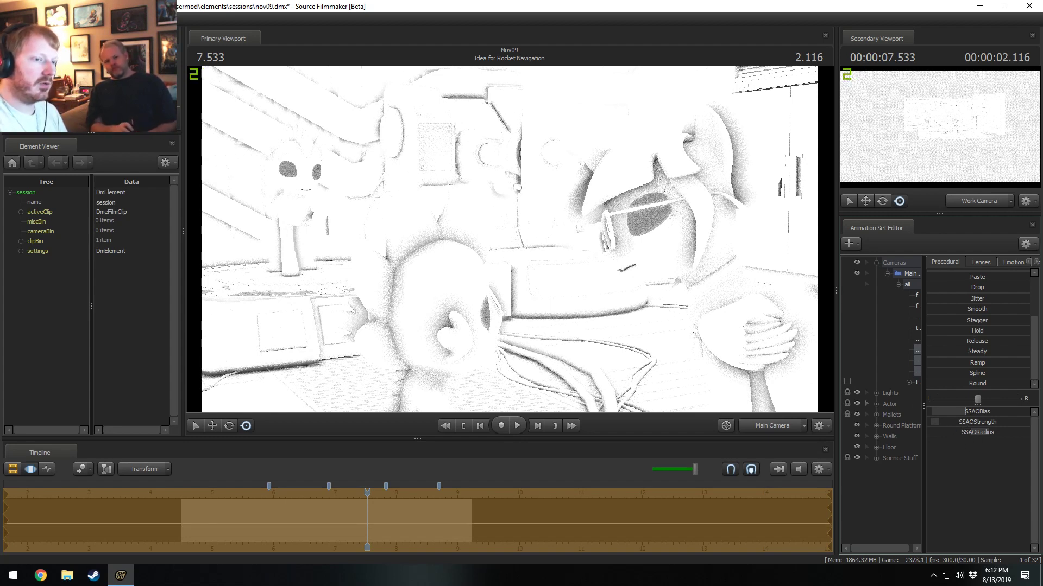
right_click(766, 343)
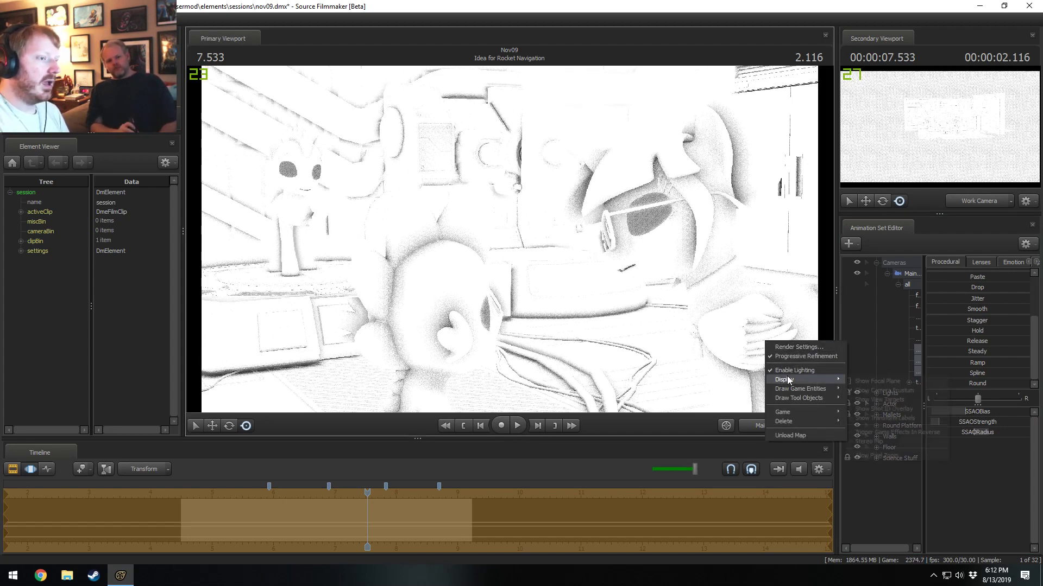
click(798, 347)
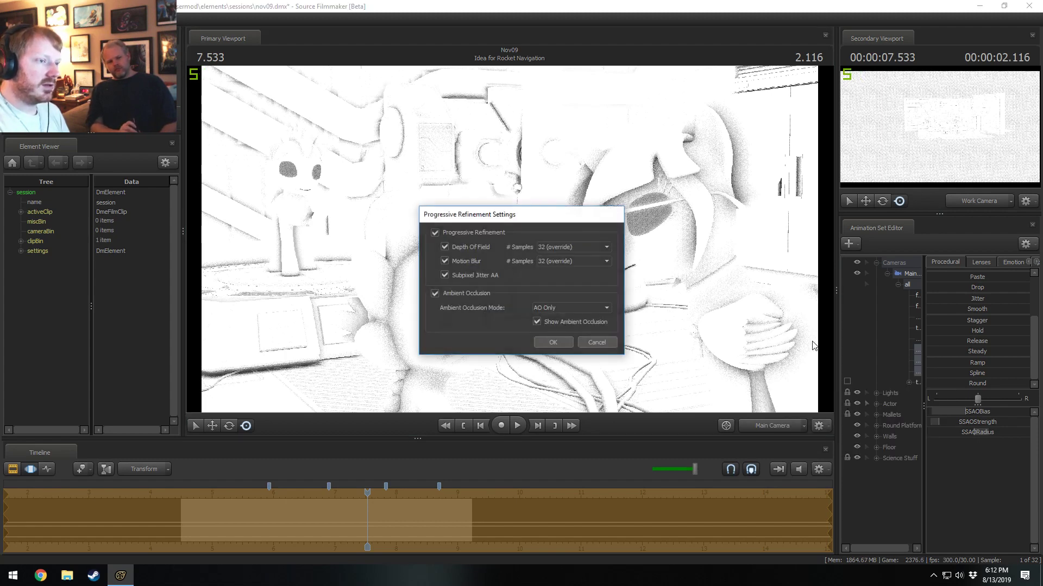
click(548, 309)
click(543, 318)
click(550, 344)
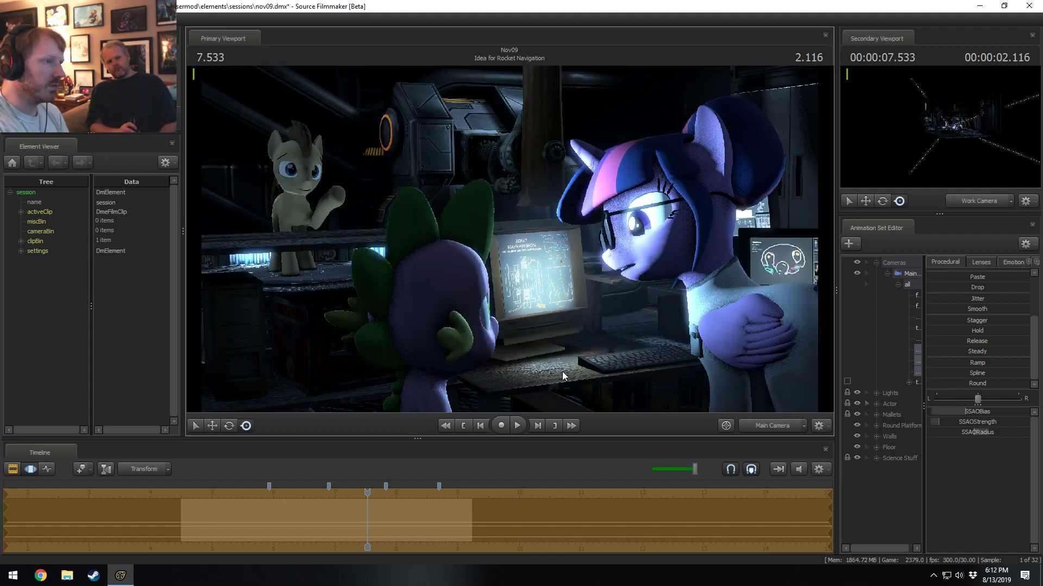
View the refined lit shot in the Clip Editor and return to the Motion Editor.
key(F2)
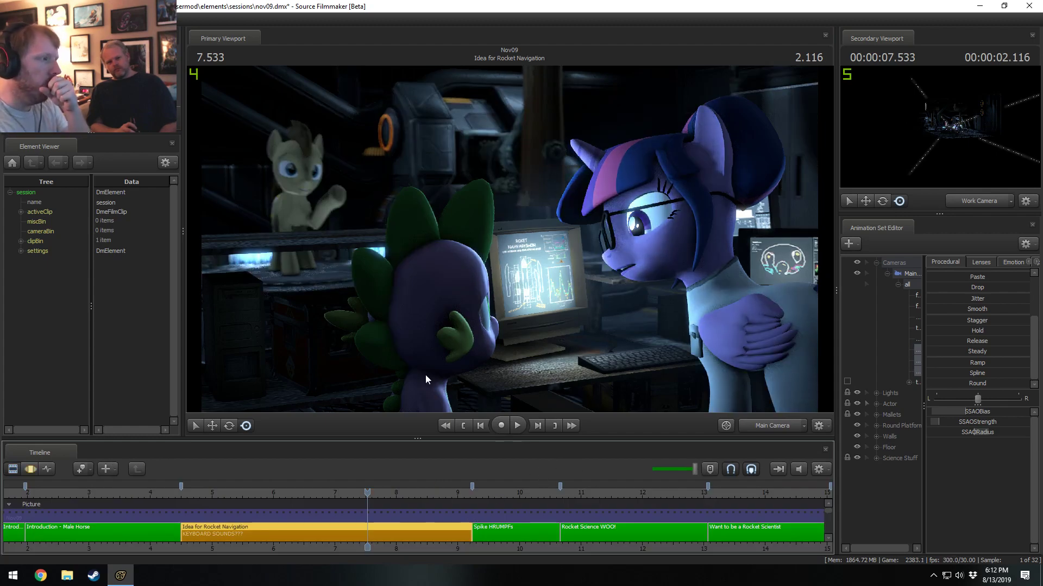
key(F2)
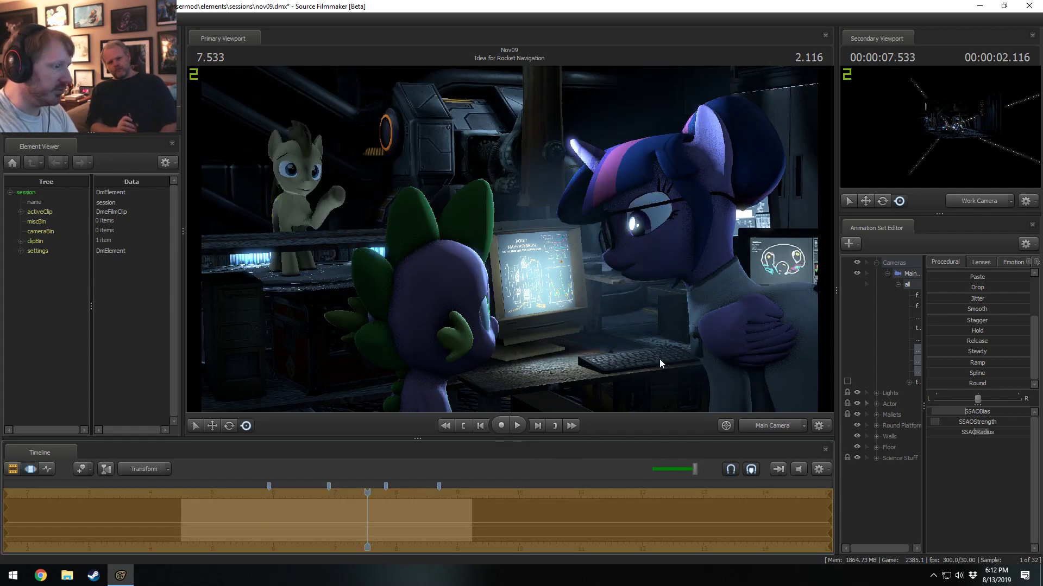
Compare the shot with raised and default Main Camera SSAO values in the Motion Editor and Clip Editor.
key(F2)
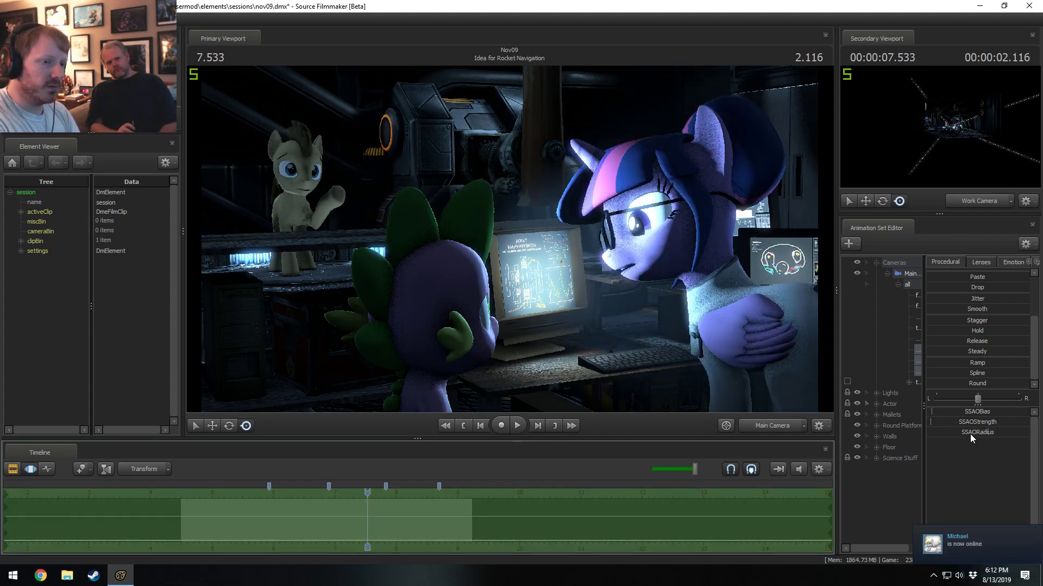
key(F2)
key(F2)
key(F2)
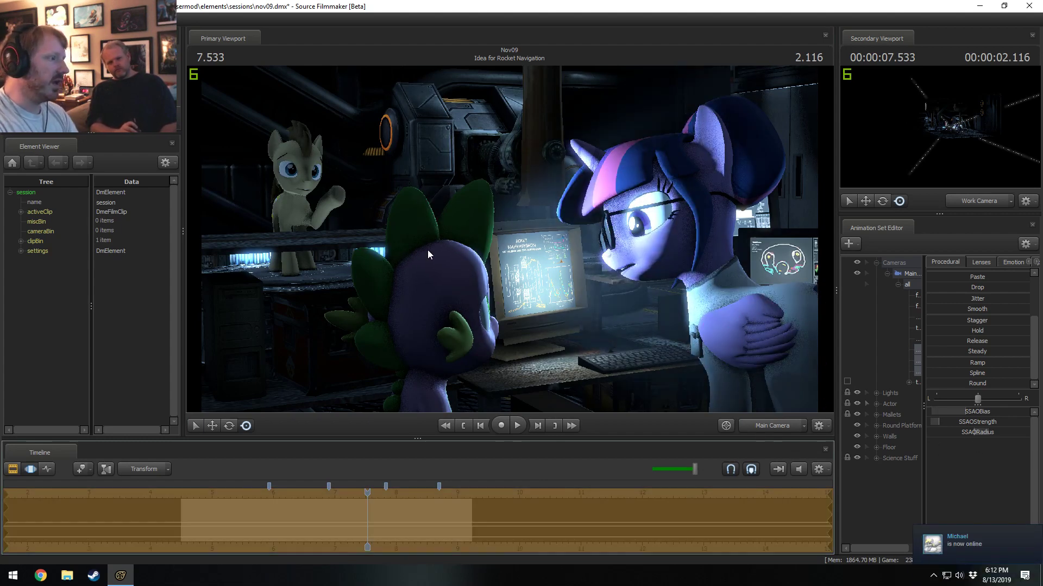
key(F2)
key(F2)
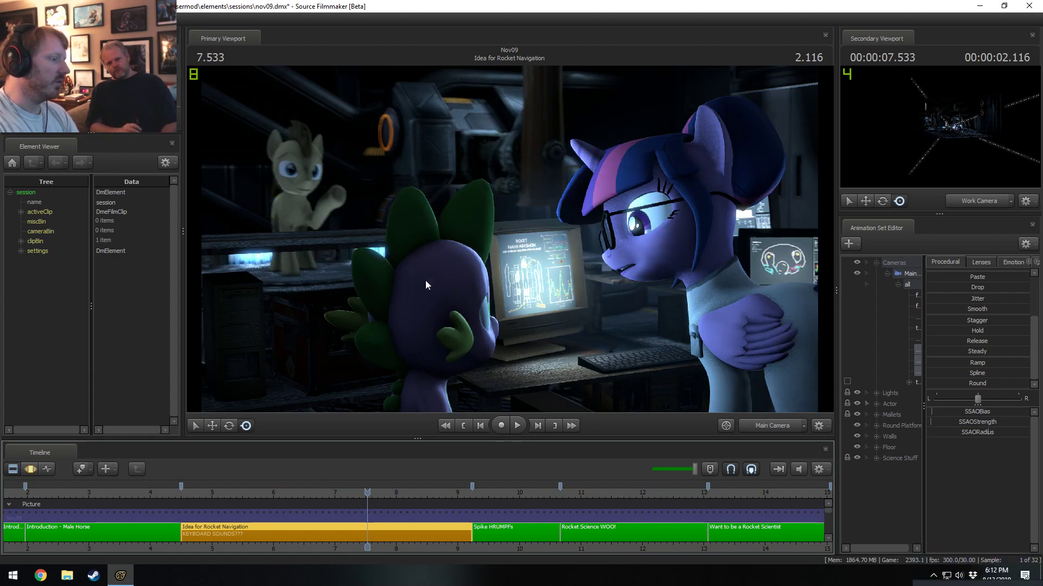
key(F2)
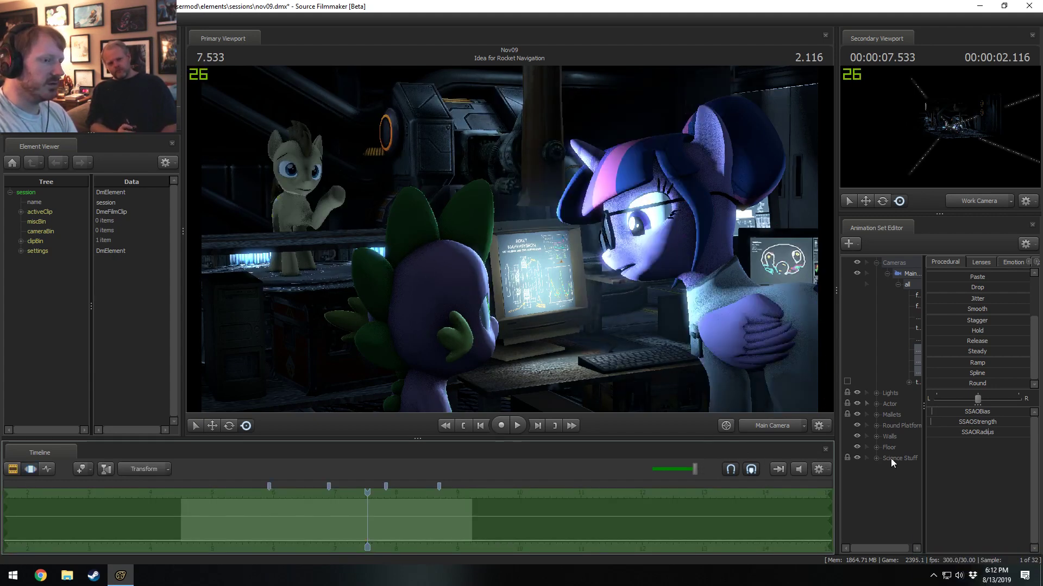
Try higher SSAOBias, SSAOStrength and SSAORadius values on the Main Camera and view the refined shot in the Clip Editor.
drag(956, 414, 991, 428)
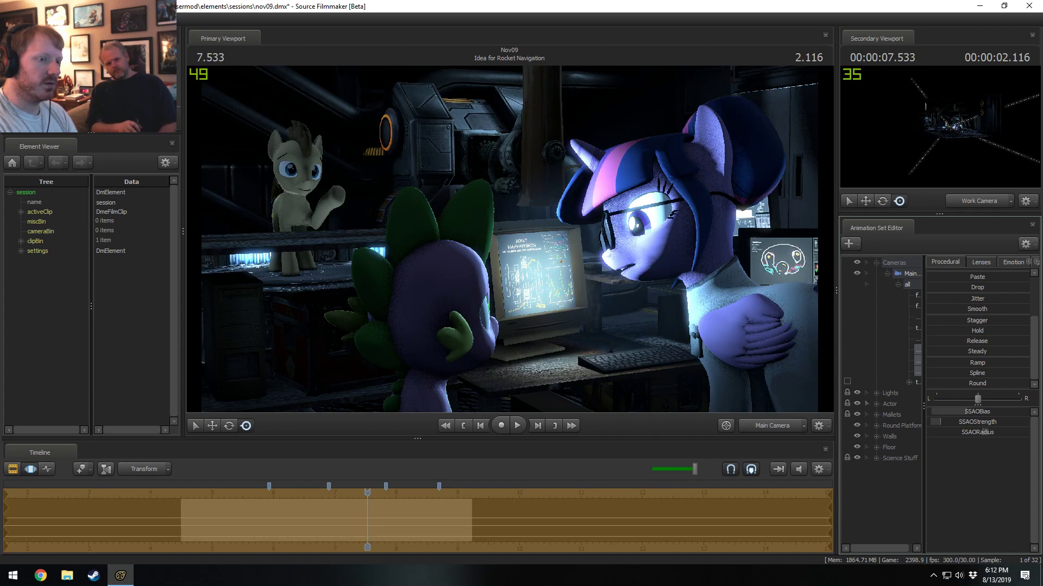
key(F2)
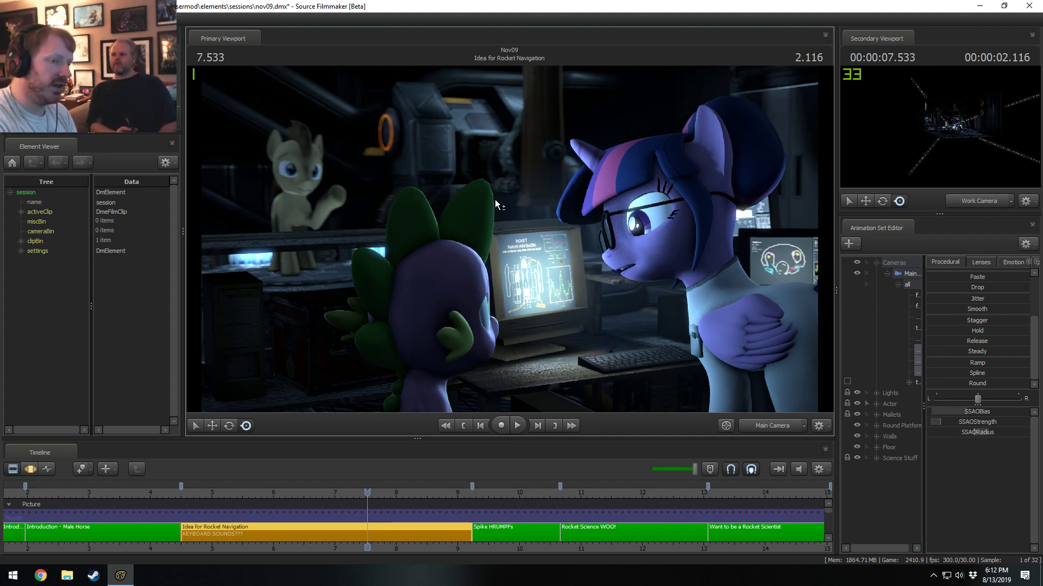
click(974, 412)
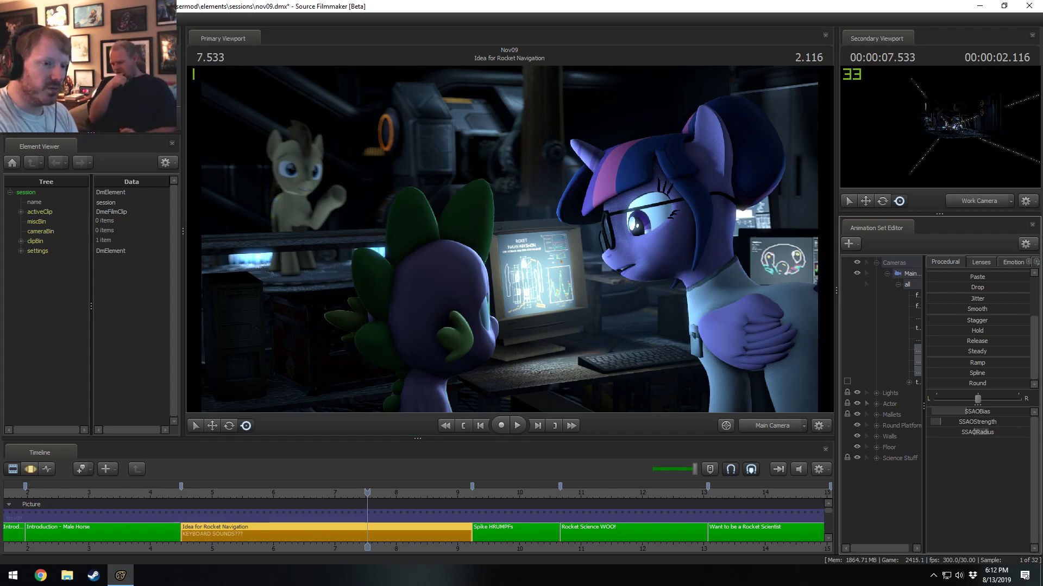
double_click(974, 412)
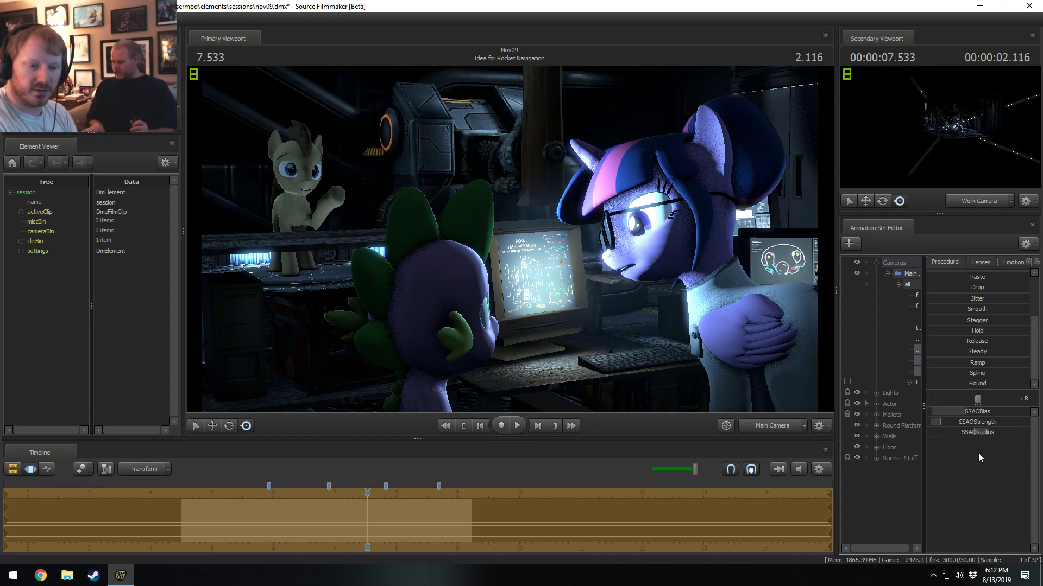
Reset the Main Camera's SSAOBias, SSAOStrength and SSAORadius to their defaults.
right_click(990, 414)
click(992, 420)
right_click(990, 423)
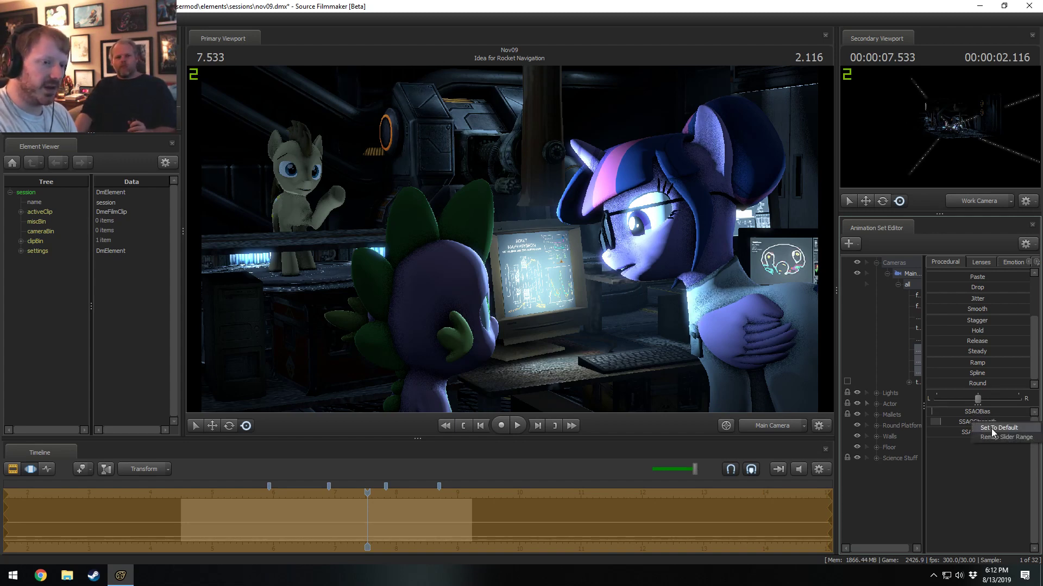
click(992, 428)
right_click(982, 432)
click(987, 438)
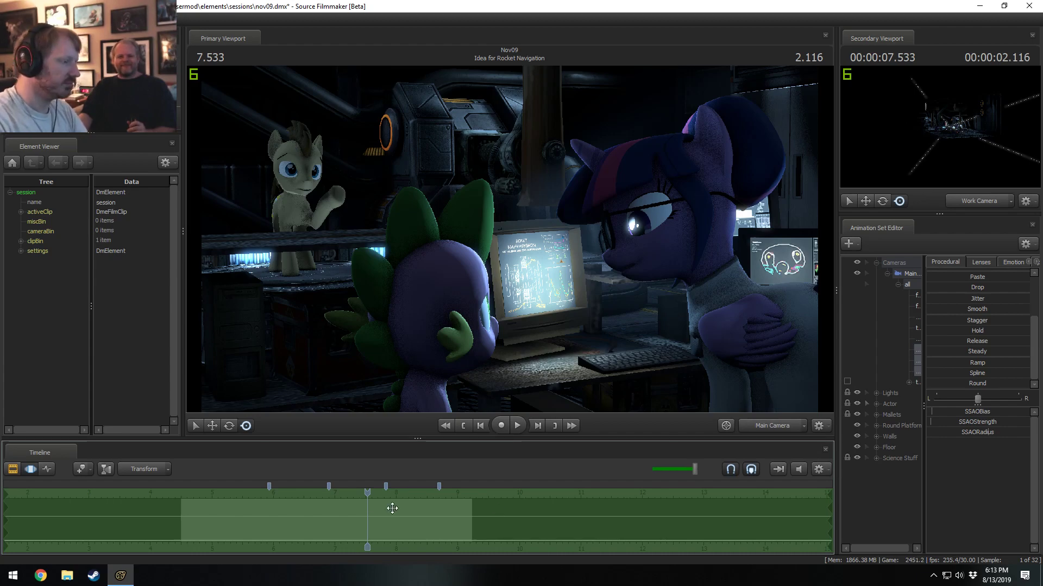
Play the Idea for Rocket Navigation shot from near its start and turn off lighting in the Primary Viewport.
drag(364, 498, 226, 499)
key(space)
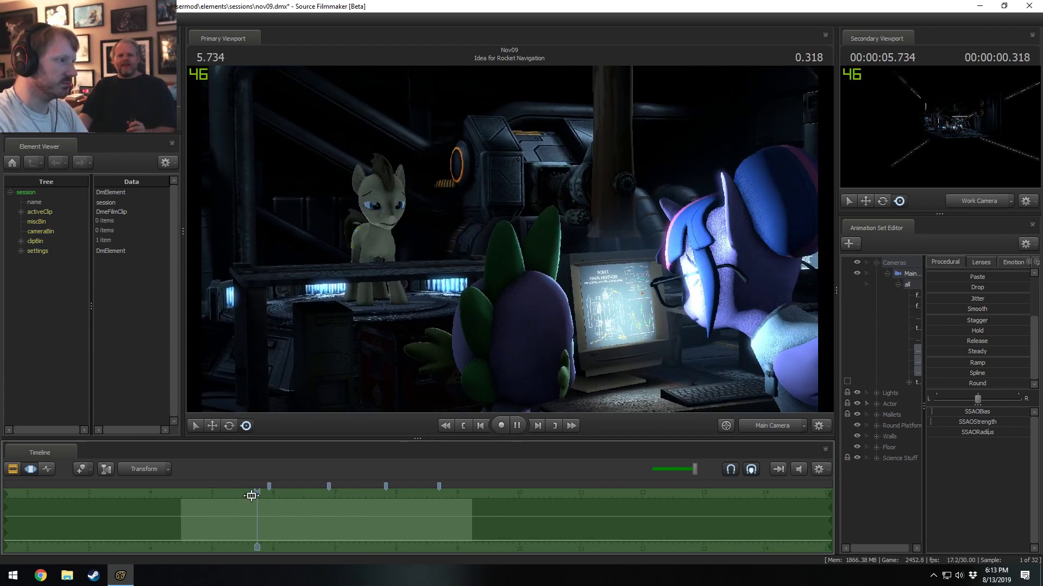
right_click(564, 245)
click(587, 276)
Review the second half of the unlit shot, replaying it from earlier points in the Clip Editor.
key(space)
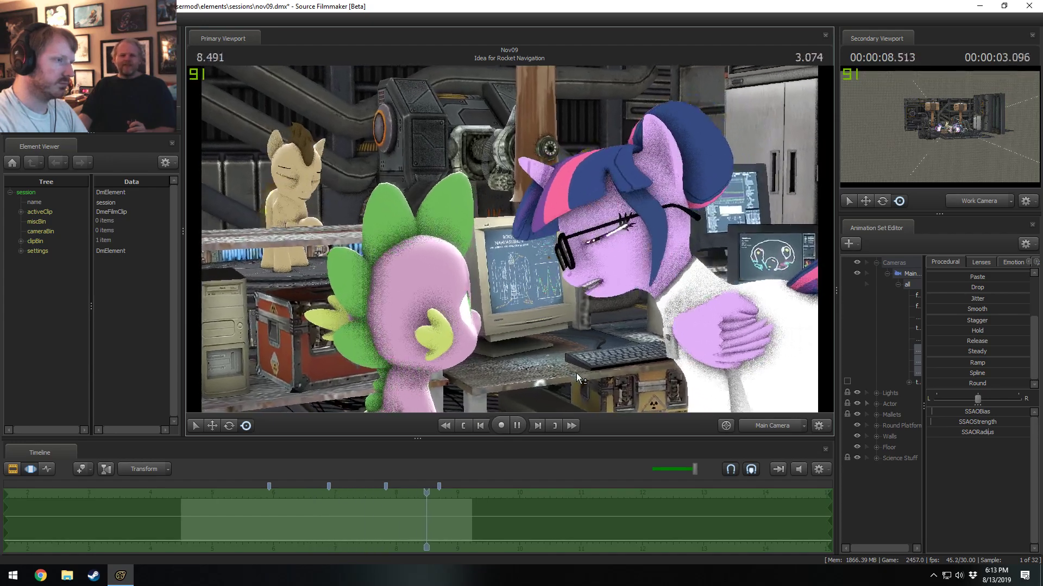
key(space)
key(F2)
click(300, 494)
key(space)
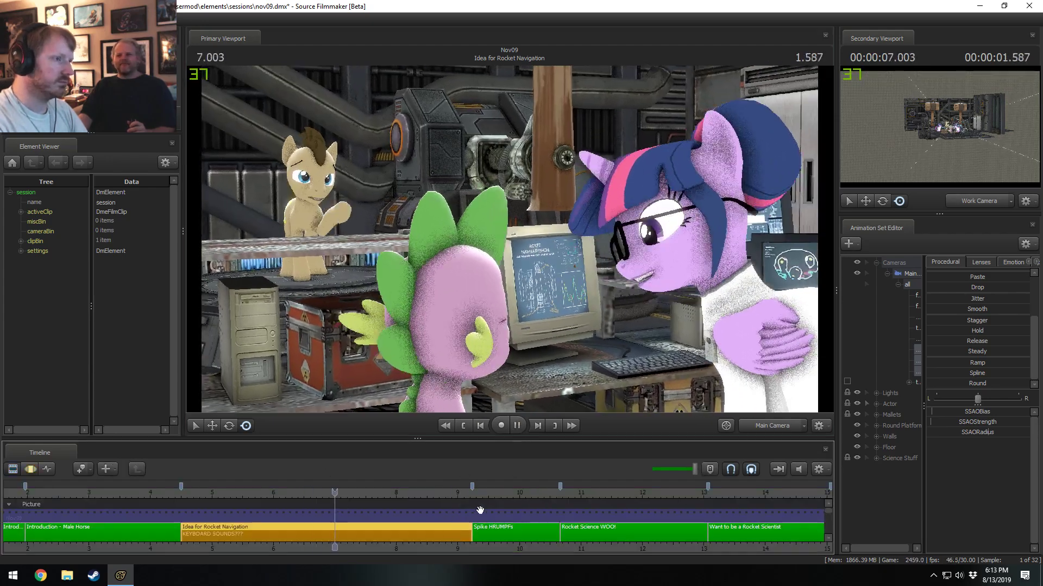
key(space)
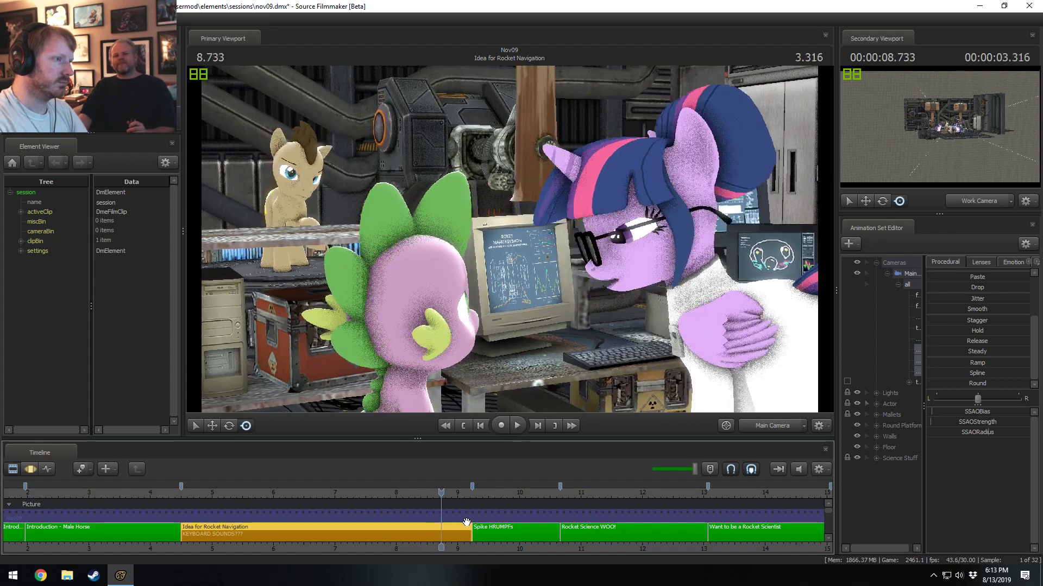
click(342, 493)
key(space)
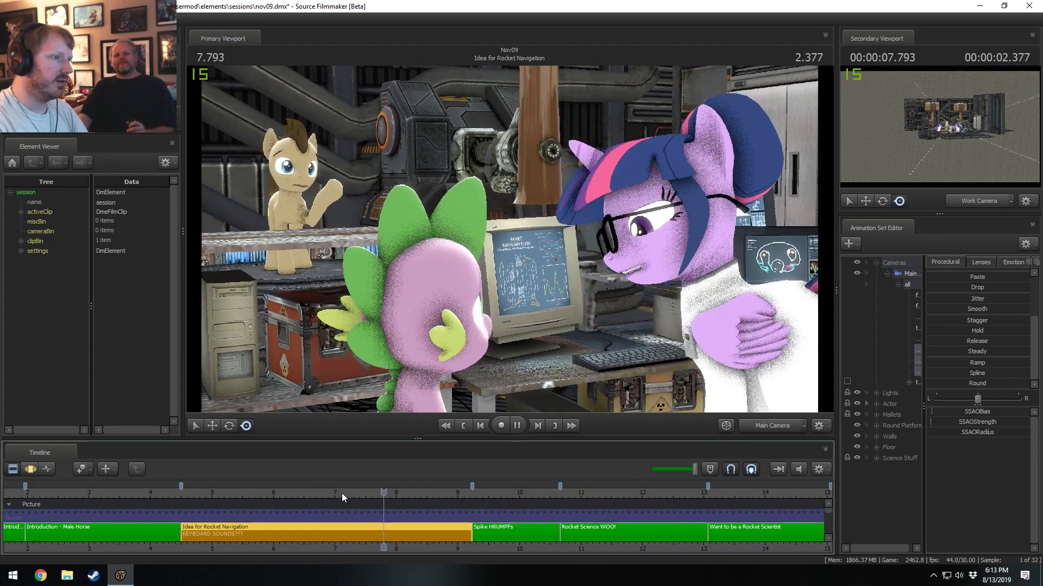
key(space)
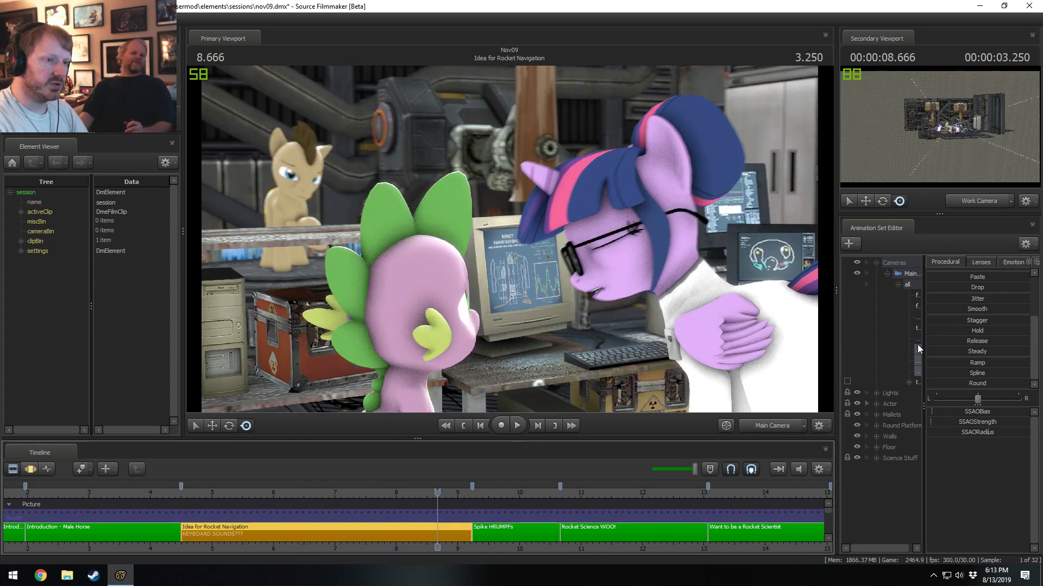
Collapse the Main Camera controls, expand the Actor group and open Twilight Sparkle's Upper Face animation in the Motion Editor.
drag(922, 330, 965, 330)
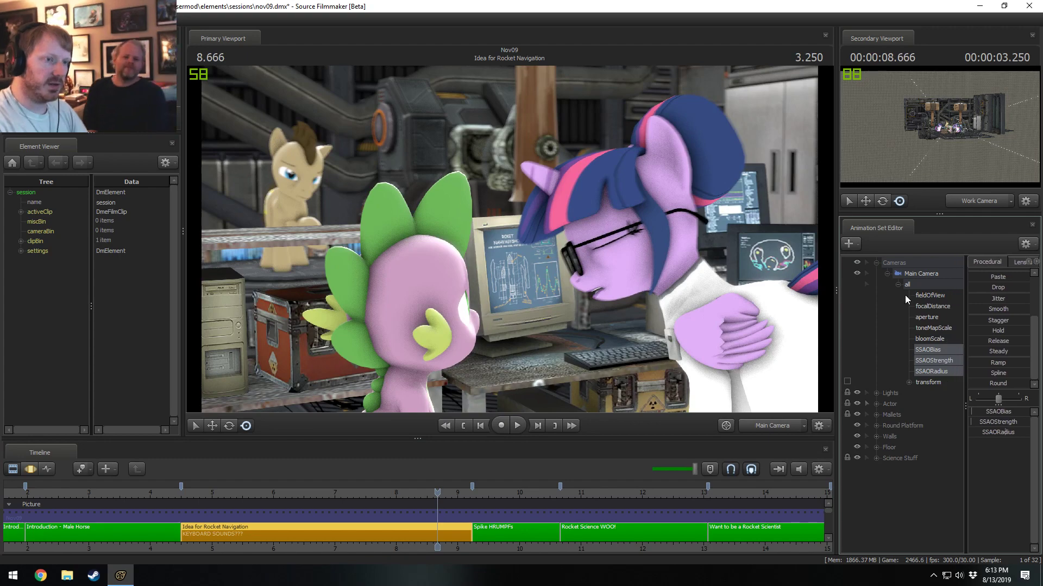
click(888, 273)
click(876, 295)
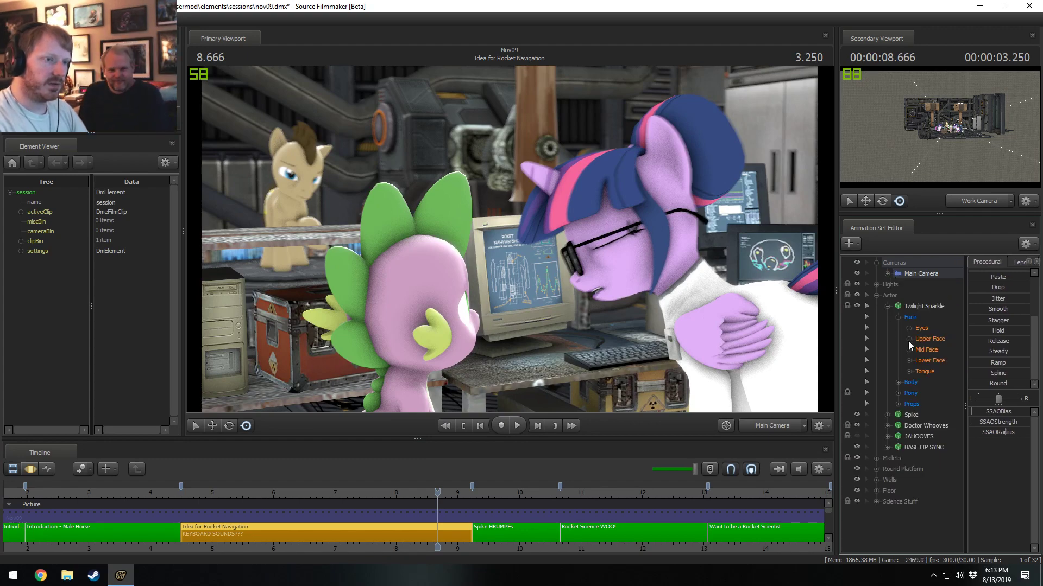
click(924, 340)
key(F3)
scroll(396, 528, up, 5)
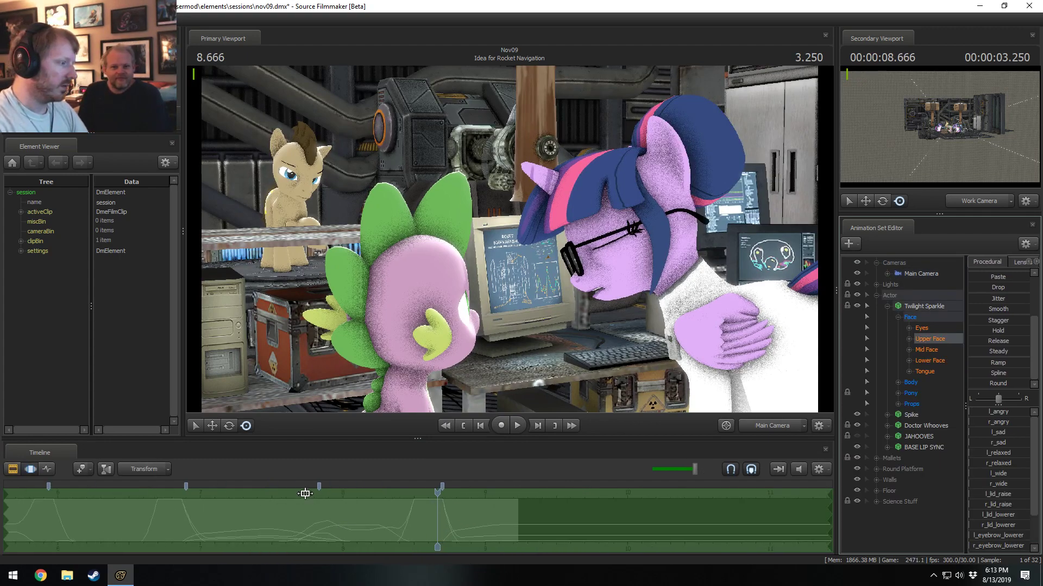
Reshape Twilight Sparkle's Upper Face animation between about 7.95 and 8.35 s, widen the selection's falloff and play it back.
click(294, 521)
drag(293, 522, 337, 520)
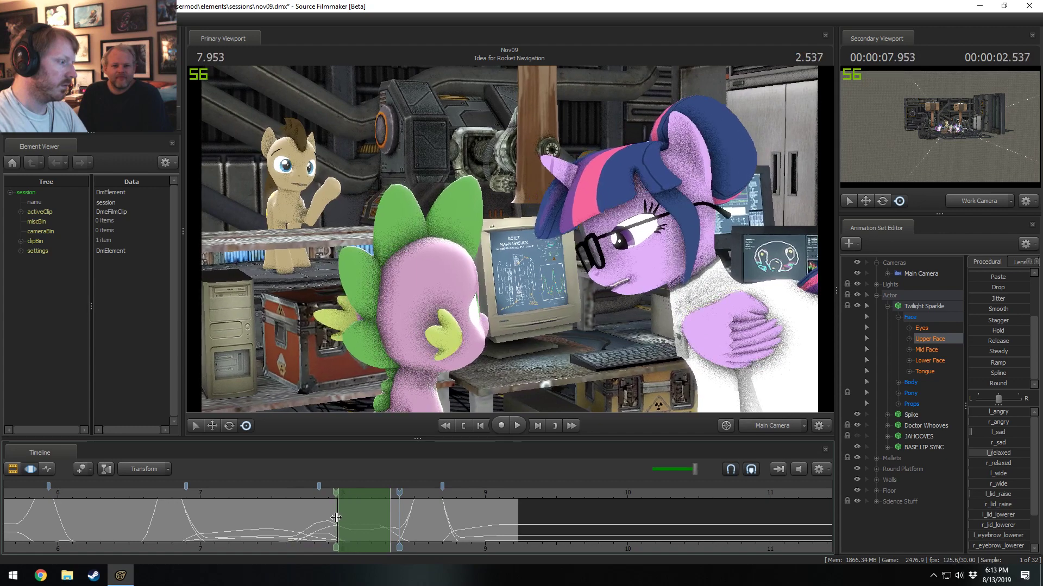
click(363, 519)
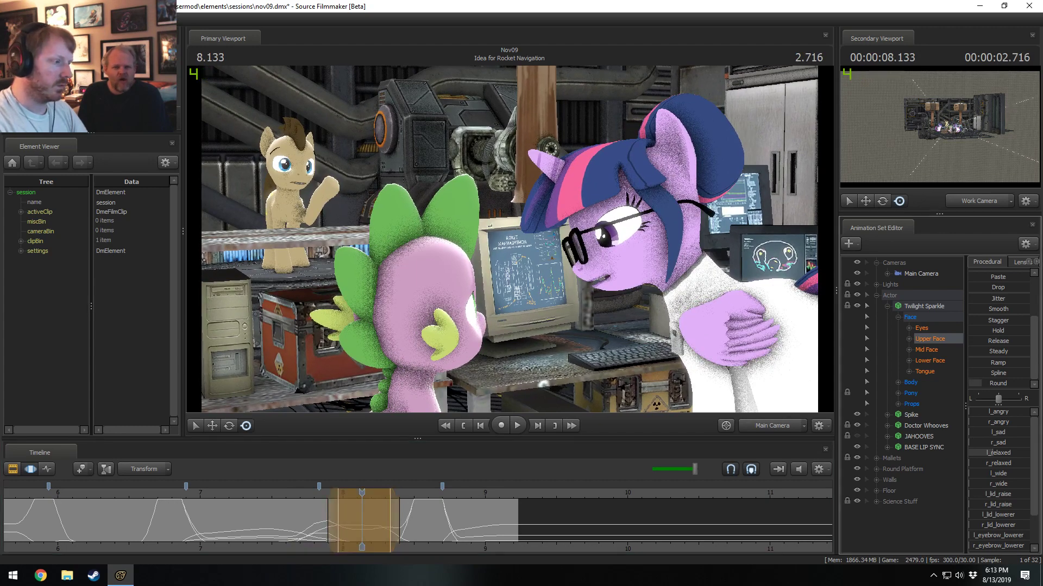
click(291, 499)
drag(328, 509, 262, 489)
key(space)
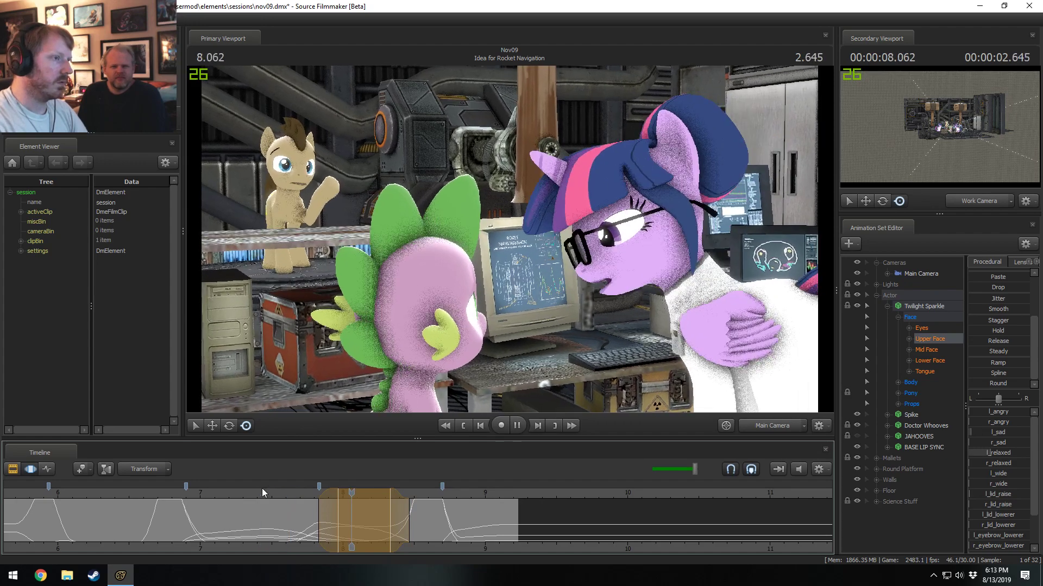
key(space)
Adjust Twilight Sparkle's eye_closer controls over a time selection from about 7.65 to 8.2 s, and play back the change.
drag(296, 528, 333, 537)
shift+click(333, 537)
shift+scroll(334, 537, up, 6)
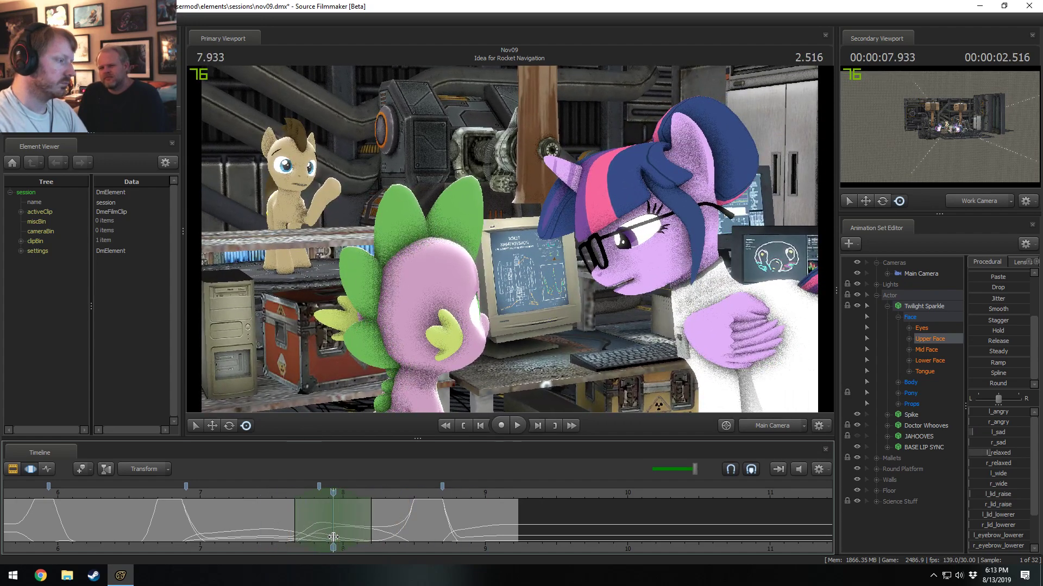
drag(371, 519, 376, 524)
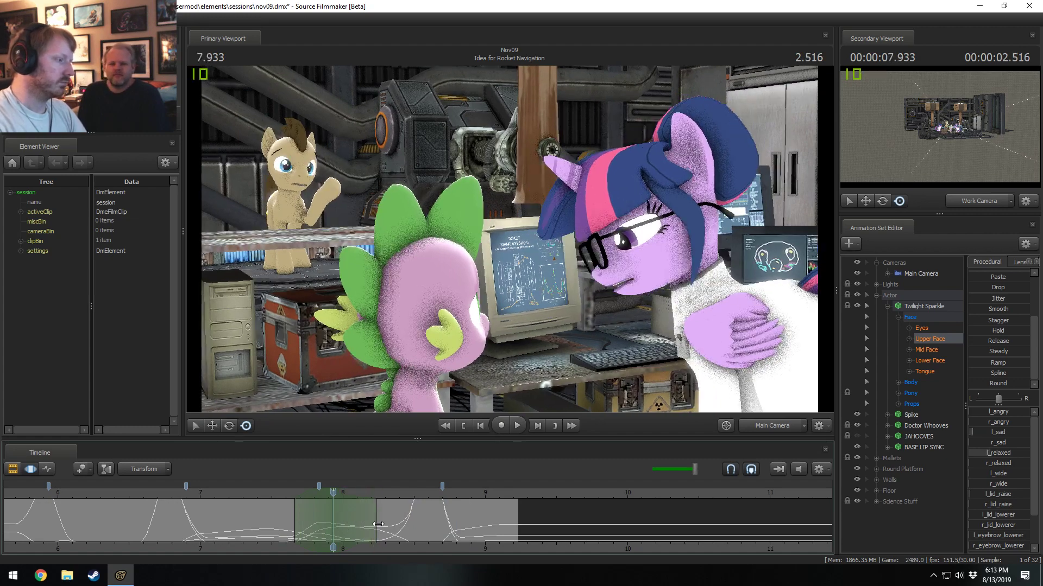
drag(313, 496, 295, 510)
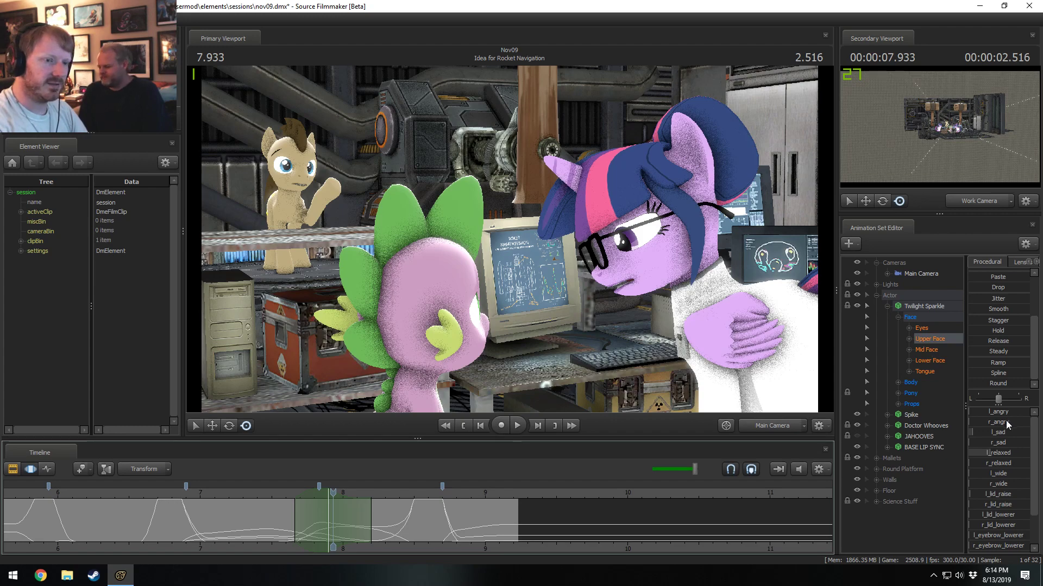
scroll(1003, 516, down, 2)
drag(995, 537, 1002, 537)
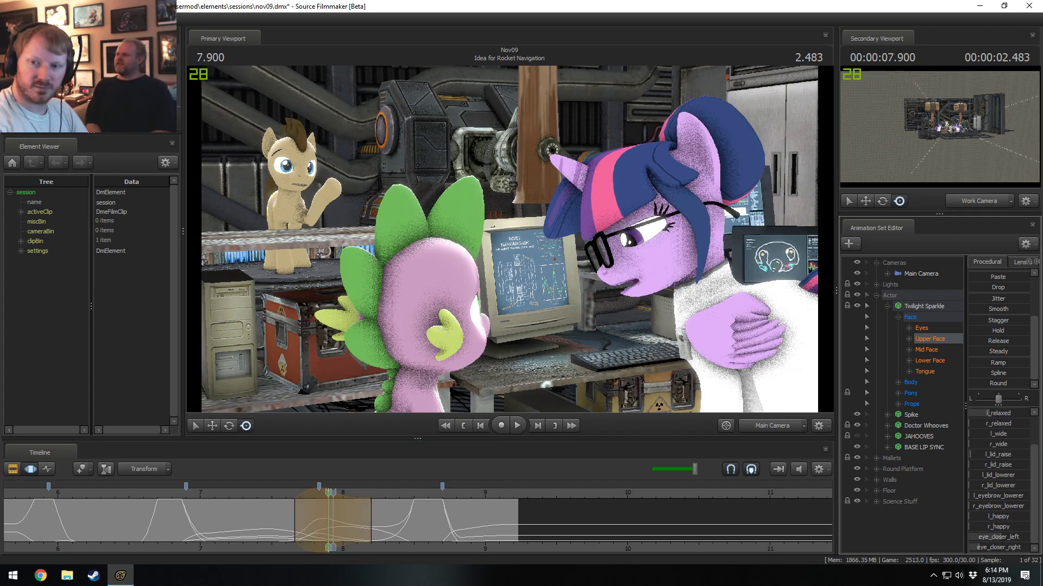
key(Right)
click(281, 495)
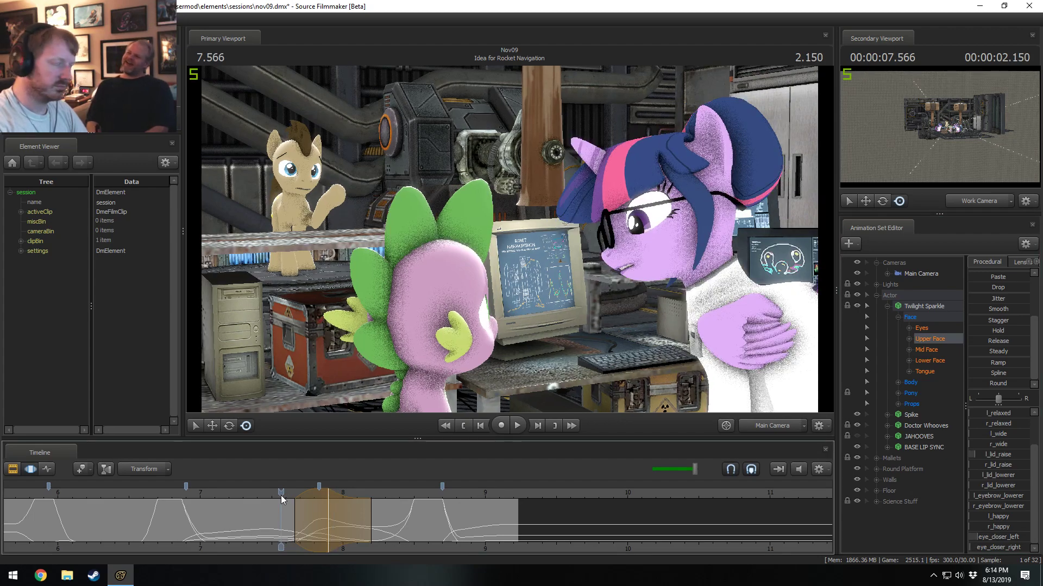
key(space)
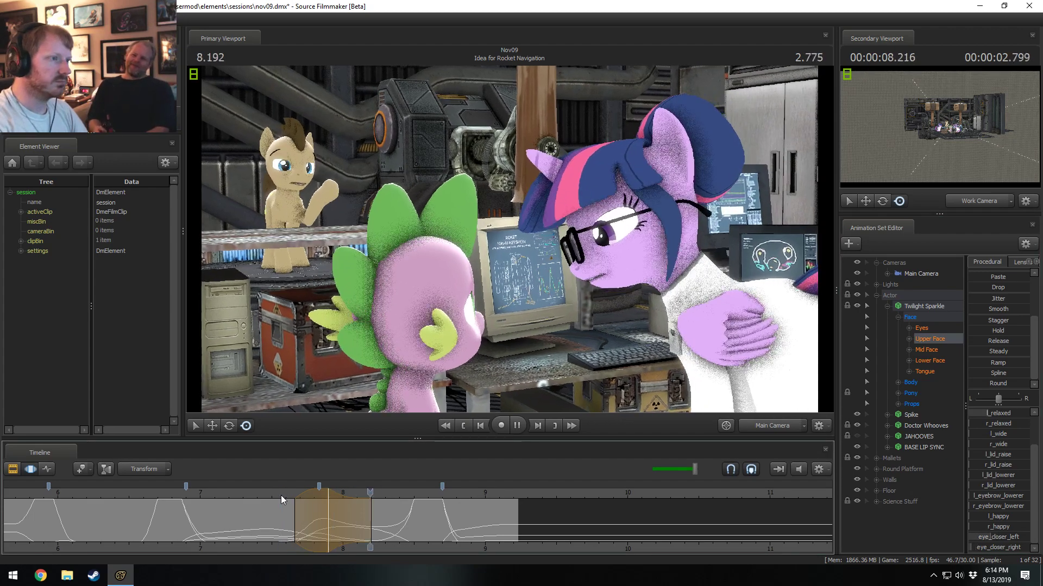
key(space)
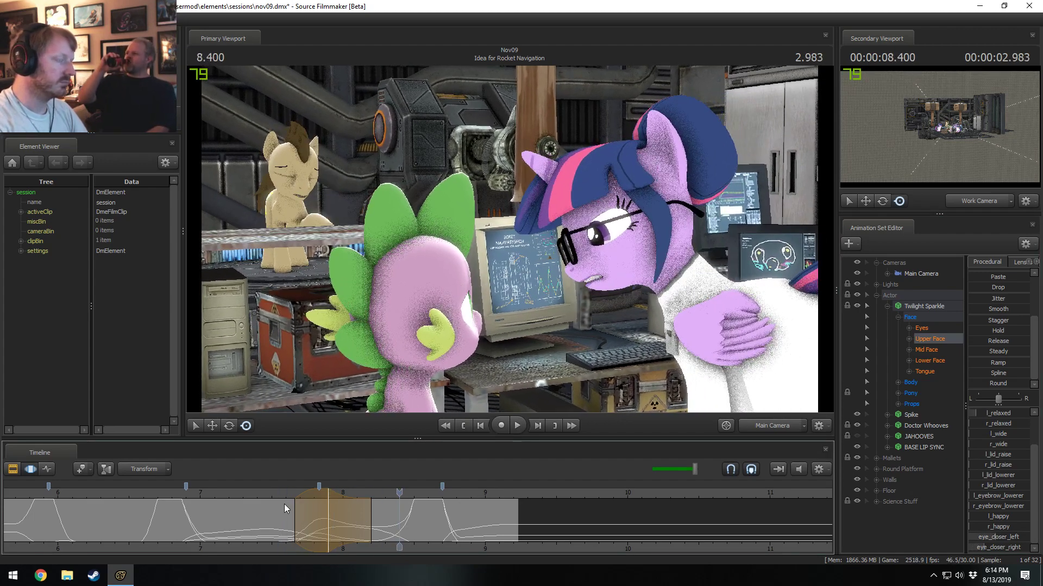
Retime the selected Upper Face change to peak earlier, at about 7.83 s, and replay the section from 7.5 s.
mouse_move(354, 521)
mouse_down()
mouse_move(345, 522)
mouse_move(356, 525)
mouse_up()
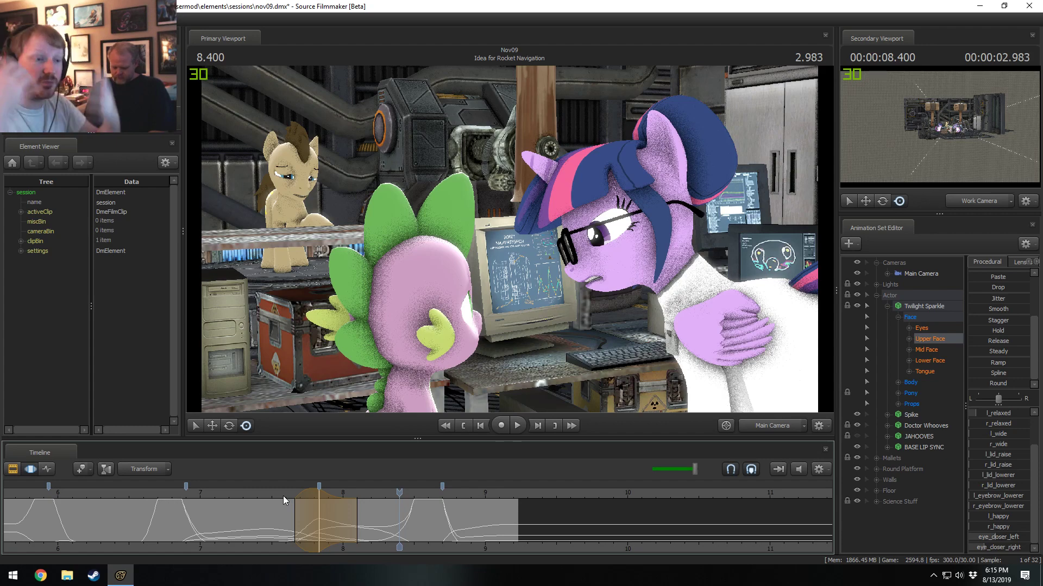
click(283, 497)
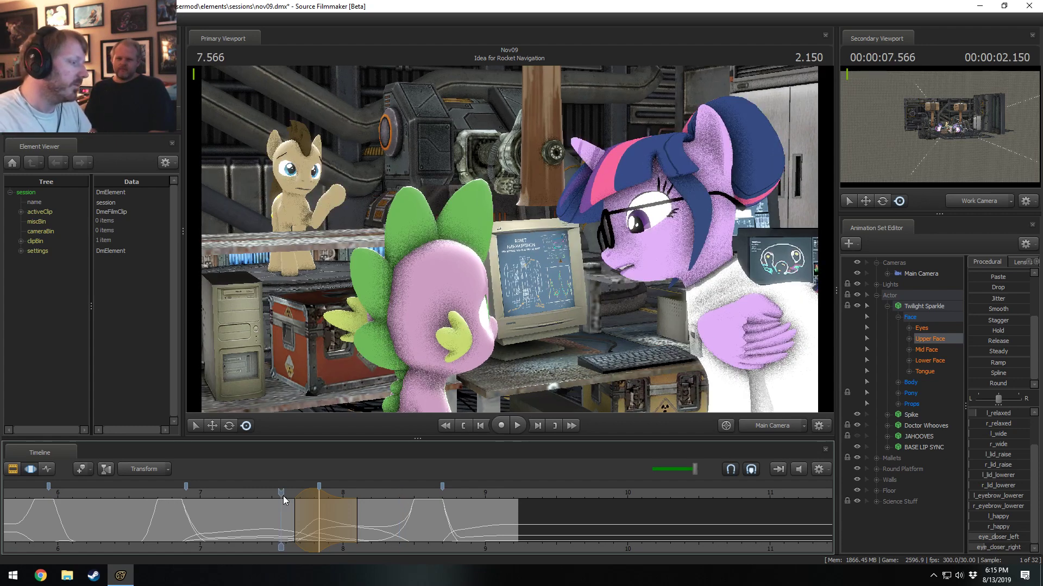
key(Left)
key(Left)
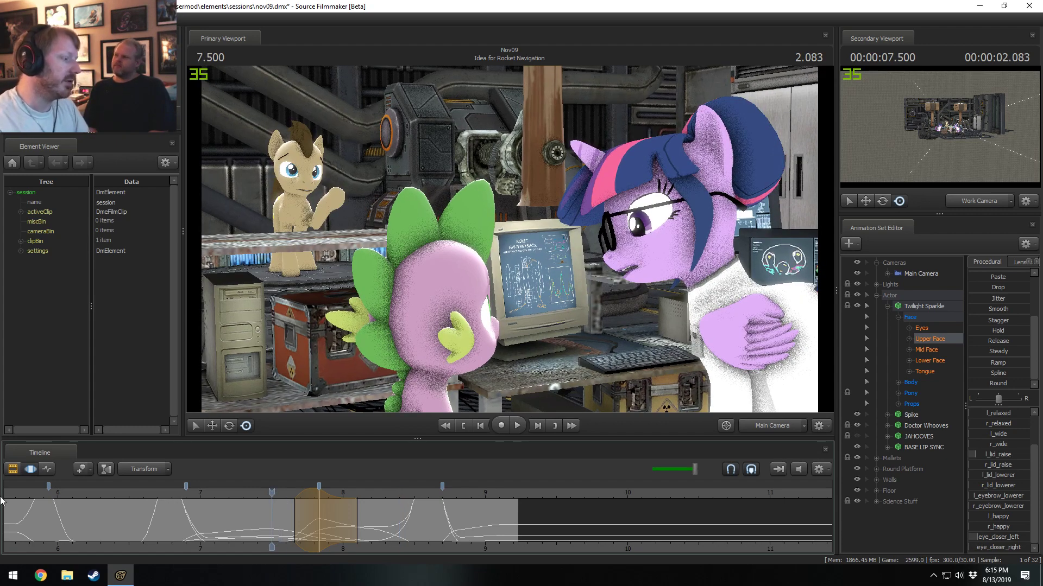
key(space)
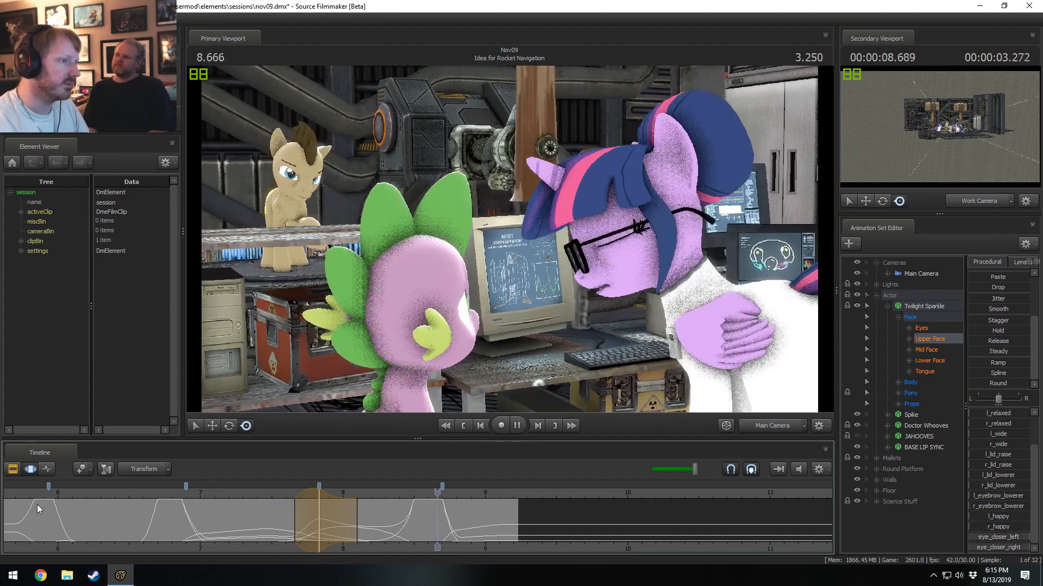
click(253, 494)
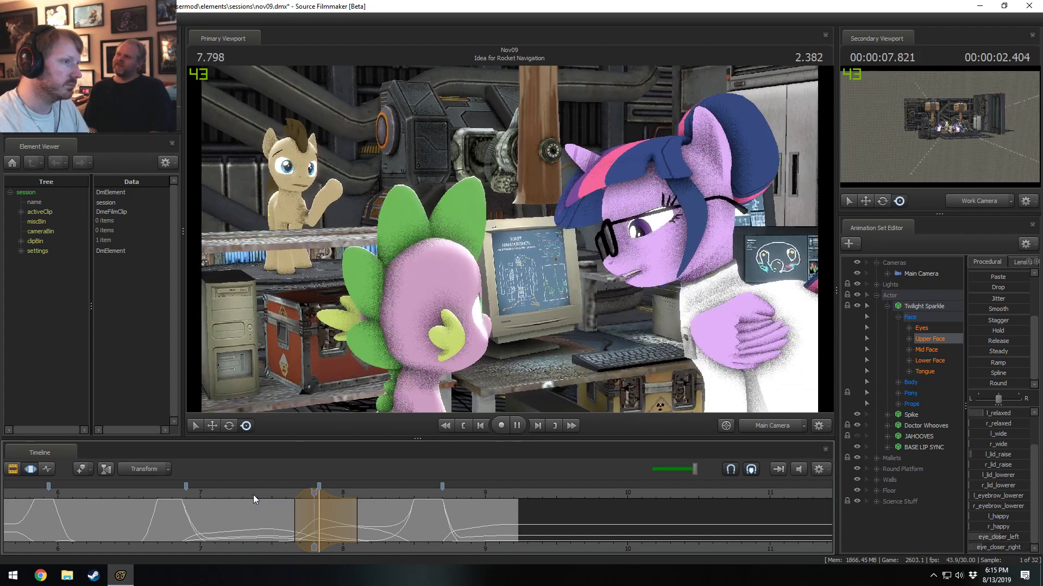
Move the Upper Face time selection to about 8.07 s and replay the shot from 7.0 s.
drag(326, 521, 351, 525)
shift+click(352, 526)
shift+scroll(352, 526, up, 5)
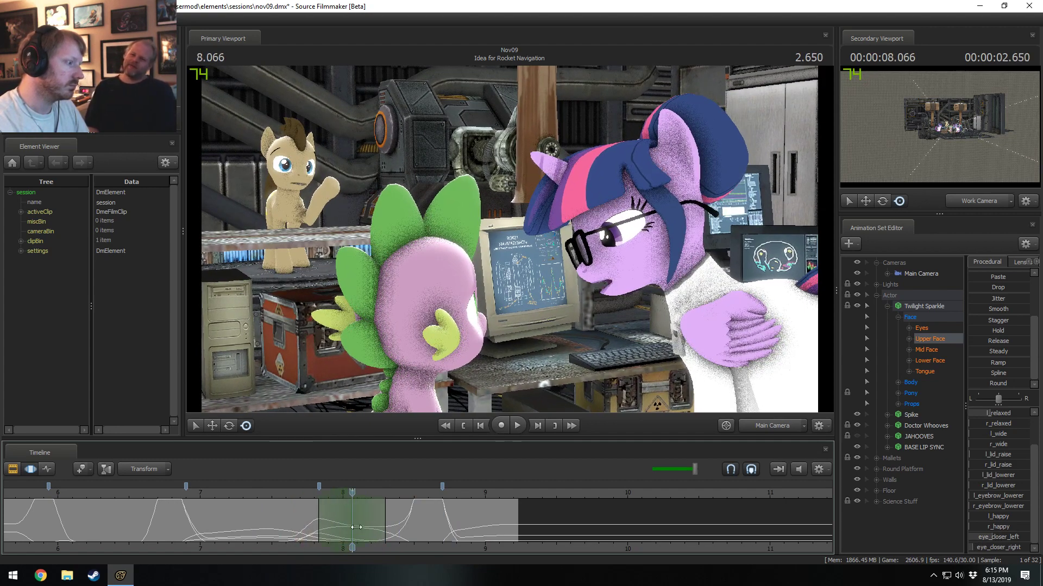
click(219, 497)
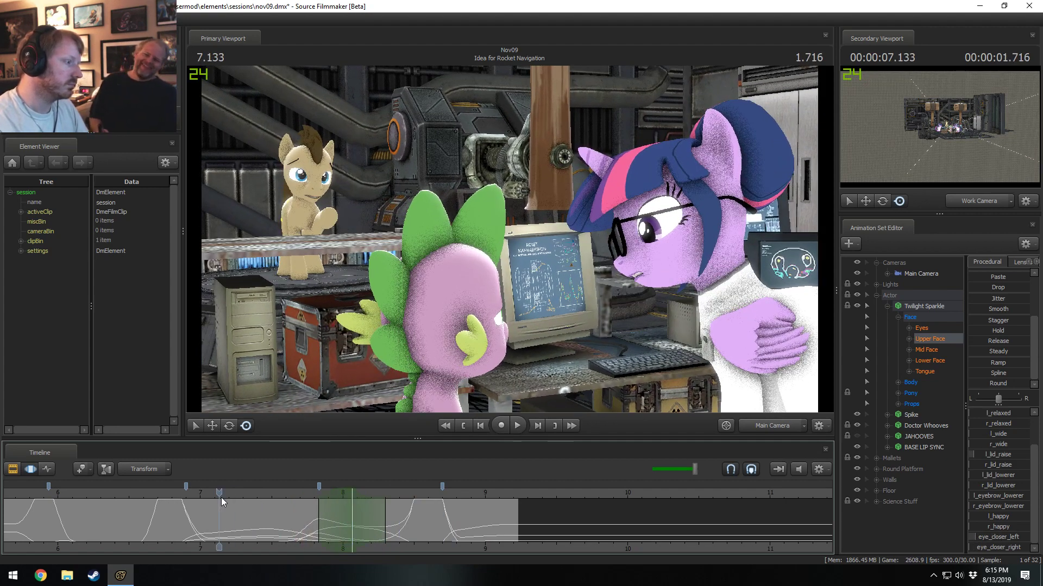
click(200, 499)
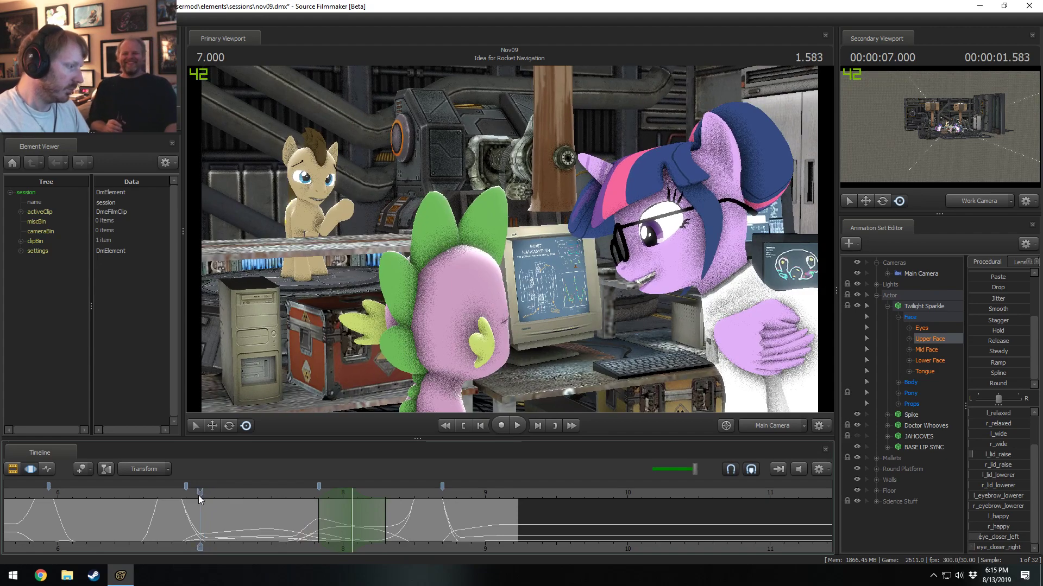
key(space)
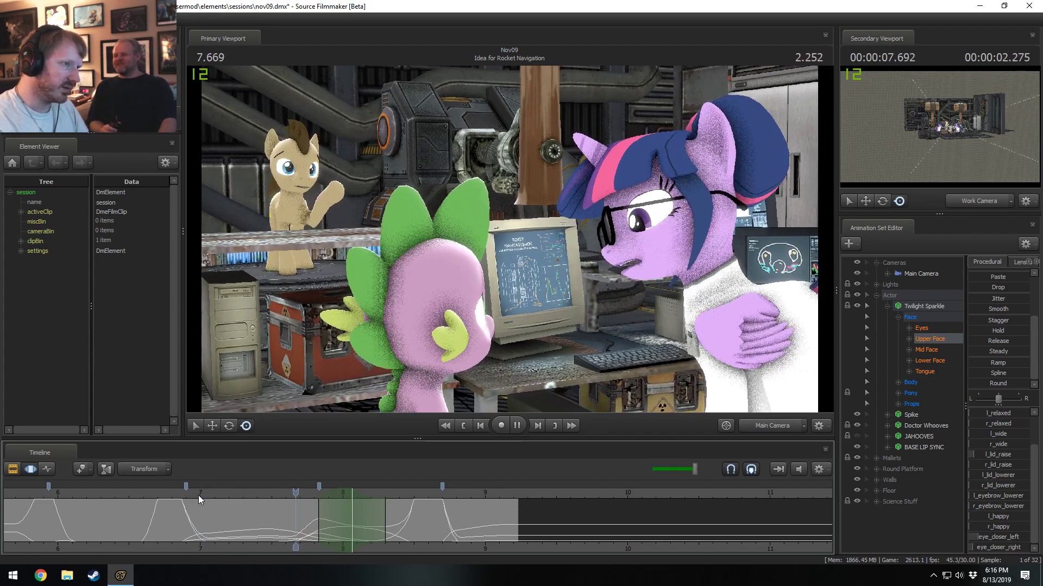
Centre a time selection at about 7.83 s and extend its end to about 8.13 s.
click(262, 496)
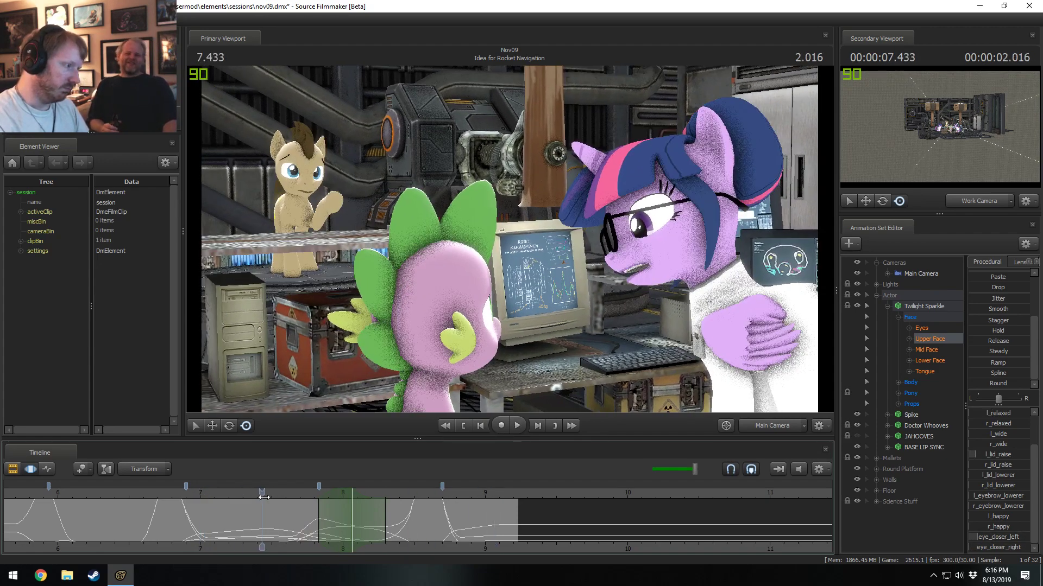
drag(264, 497, 283, 511)
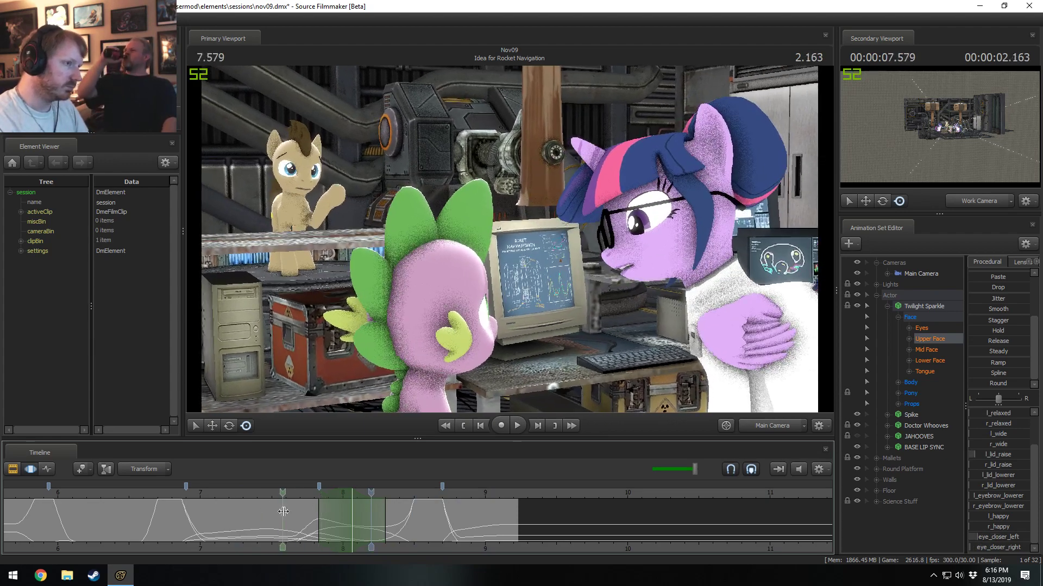
shift+click(318, 522)
shift+scroll(318, 522, up, 5)
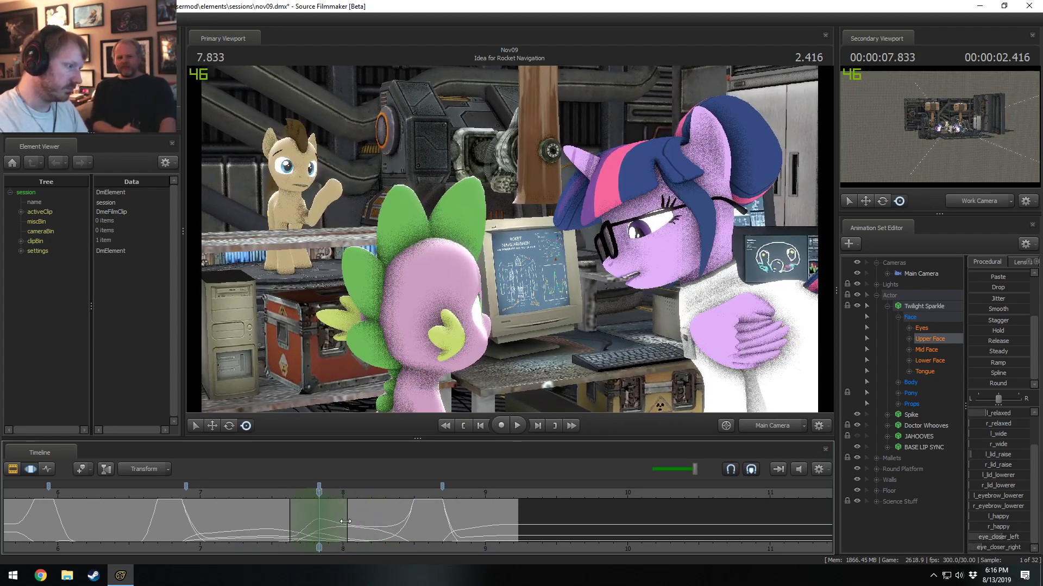
drag(345, 521, 361, 521)
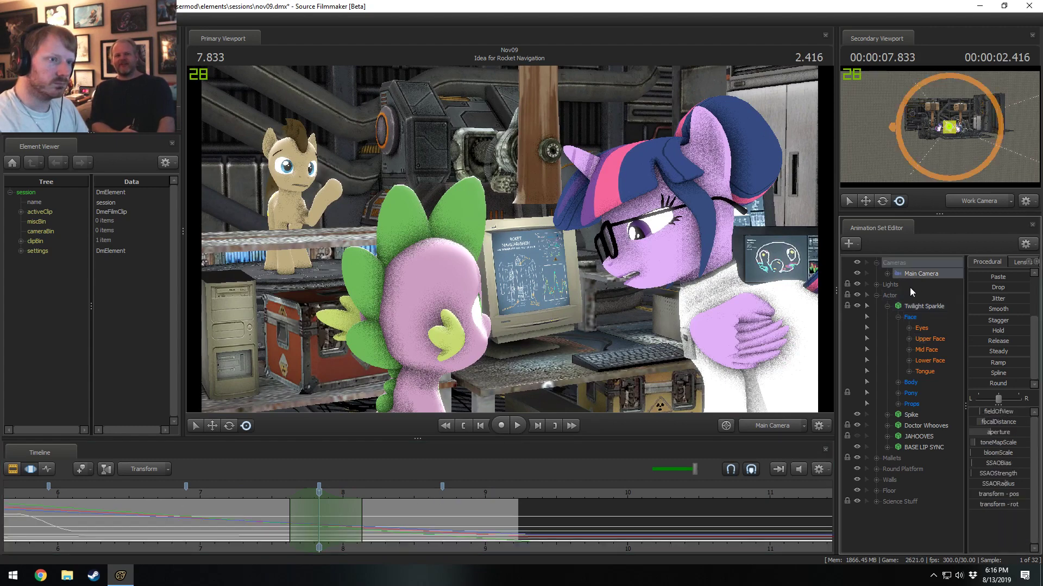
Adjust Twilight Sparkle's eyes_updown control over the time selection around 7.83 s and play back from about 7.43 s.
click(909, 317)
click(926, 328)
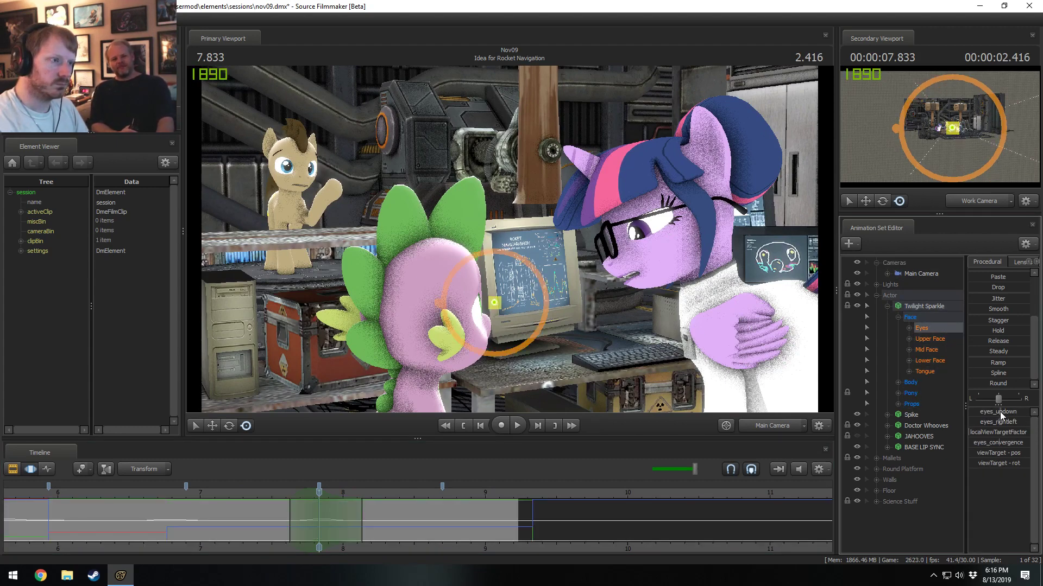
drag(999, 412, 1000, 411)
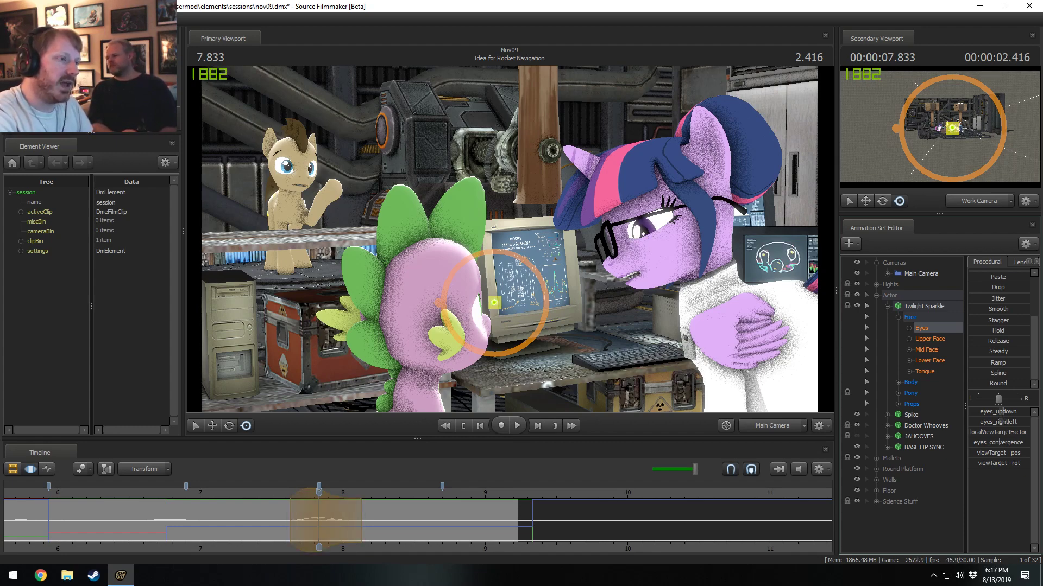
click(263, 493)
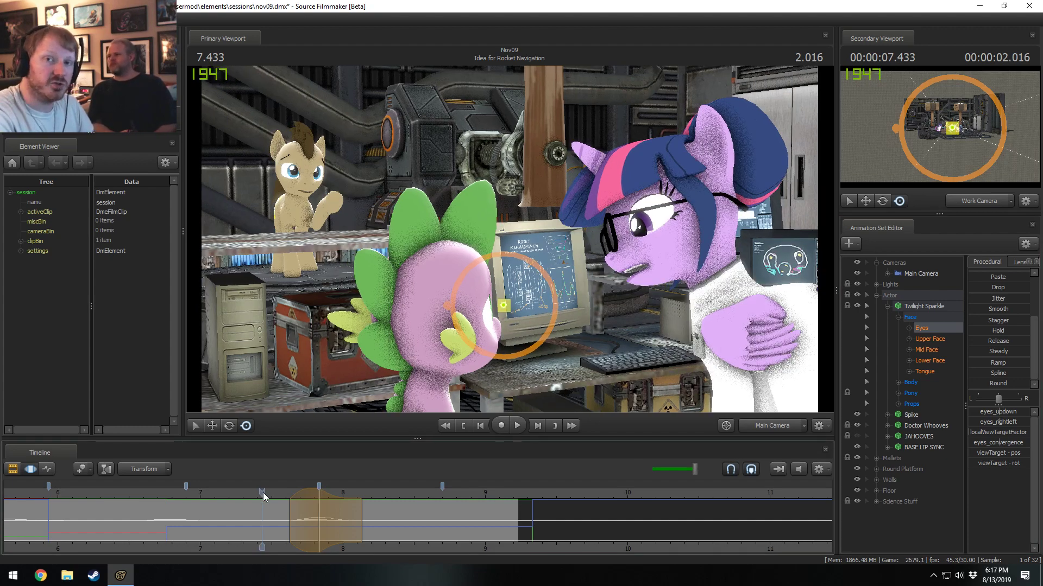
key(space)
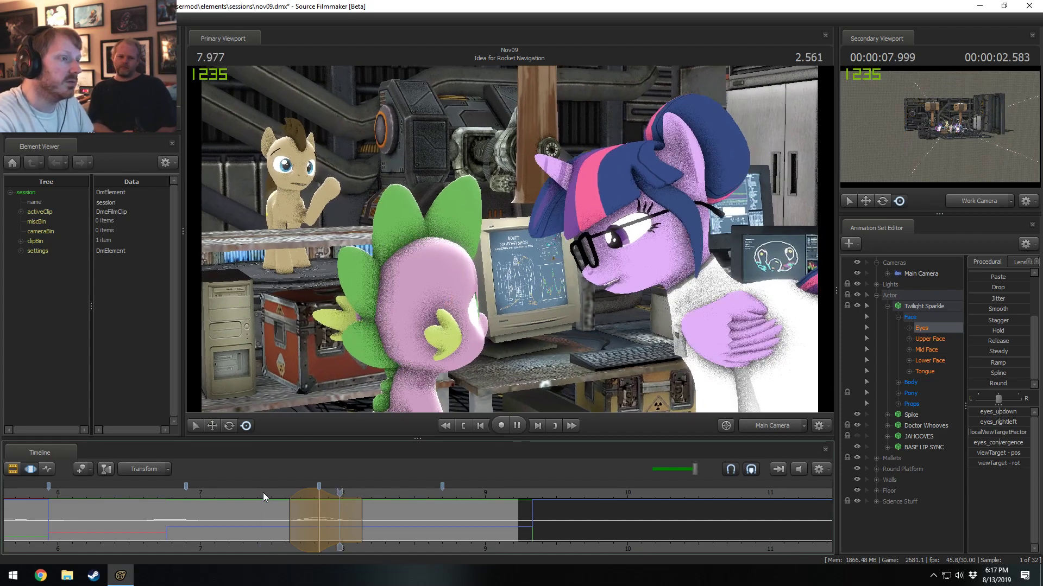
Refine Twilight Sparkle's eyes_updown value at 7.83 s and play back the eye movement from about 7.4 s.
click(317, 500)
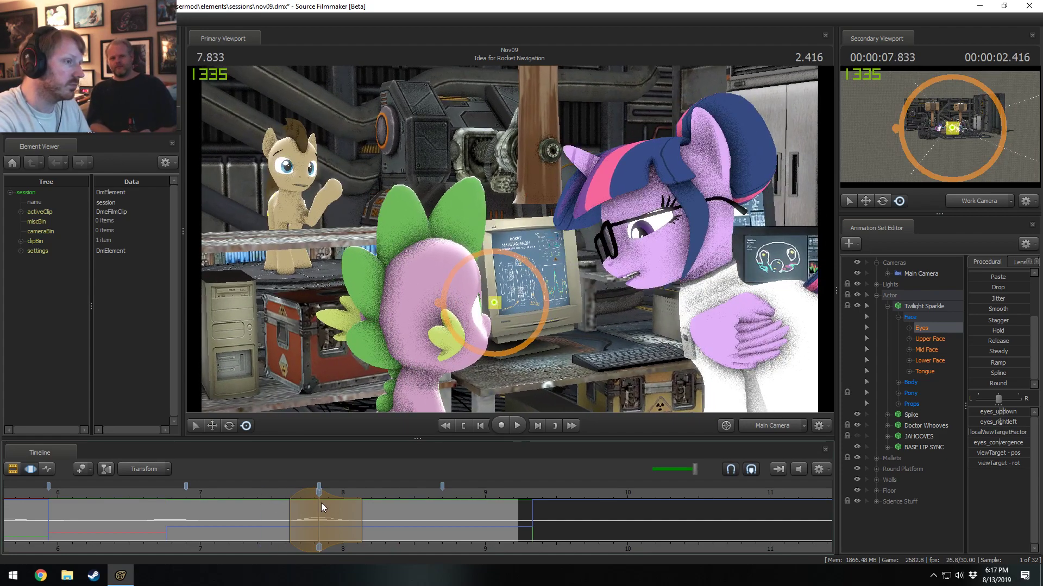
drag(1001, 412, 1005, 413)
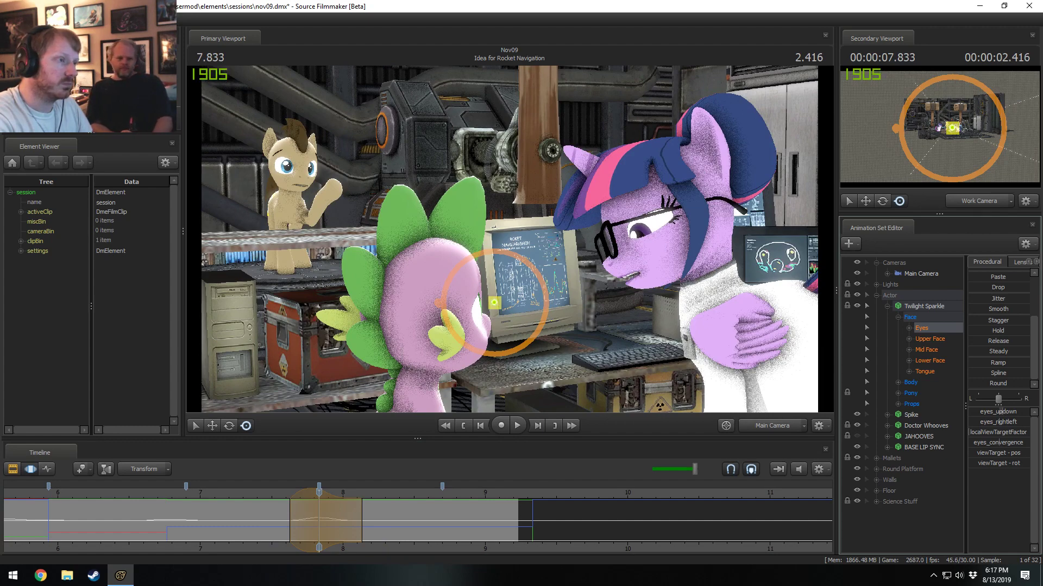
click(258, 493)
key(space)
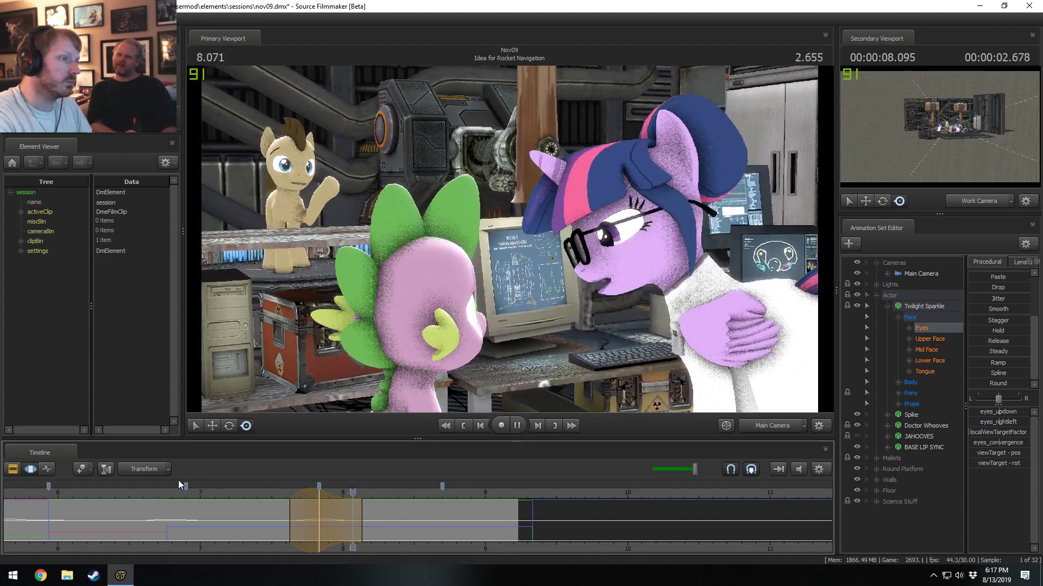
key(space)
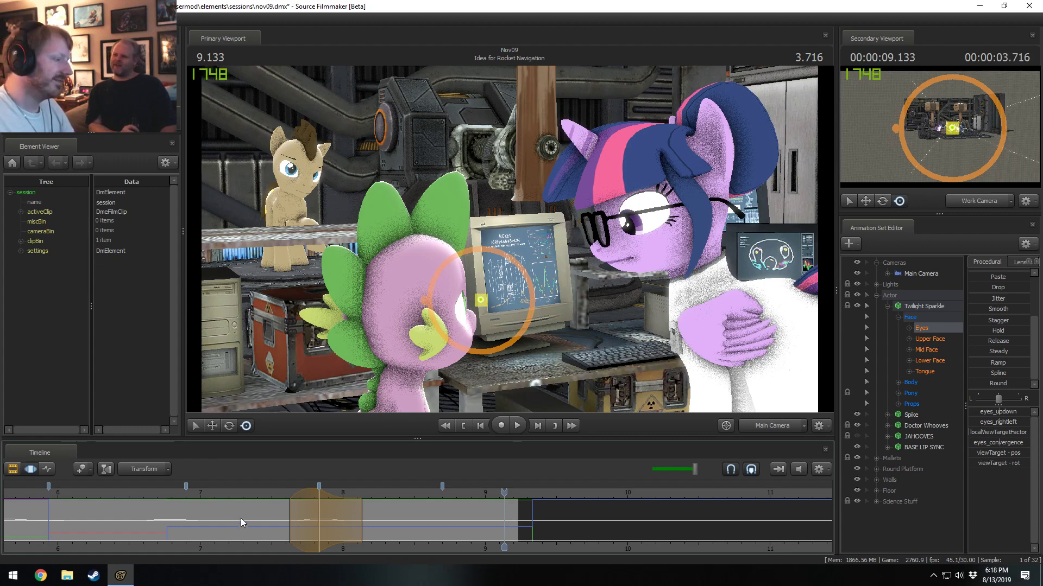
Replay the shot from about 7.37 s to review the eye movement and set the playhead to 7.4 s.
click(254, 494)
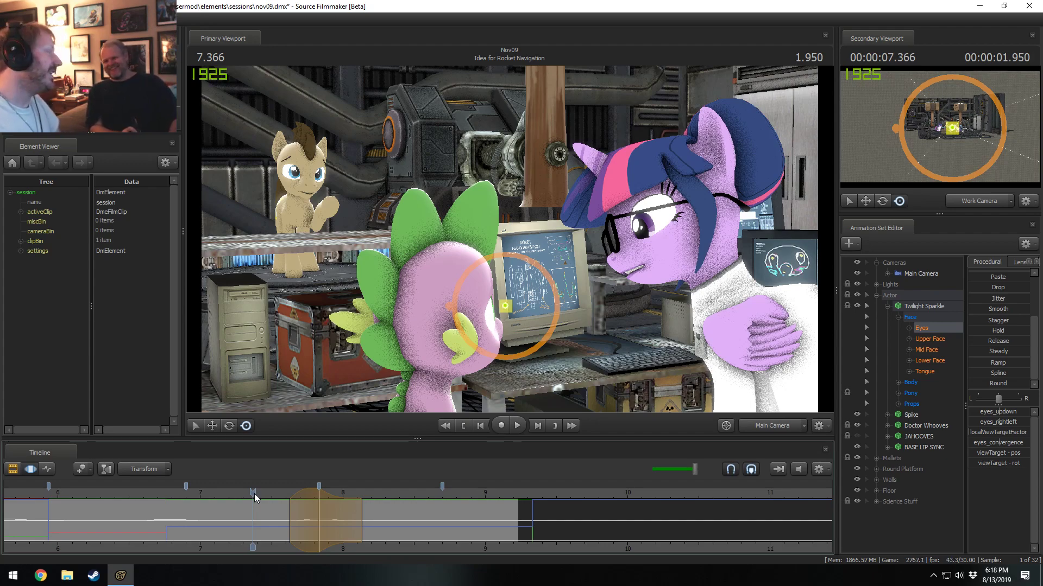
key(space)
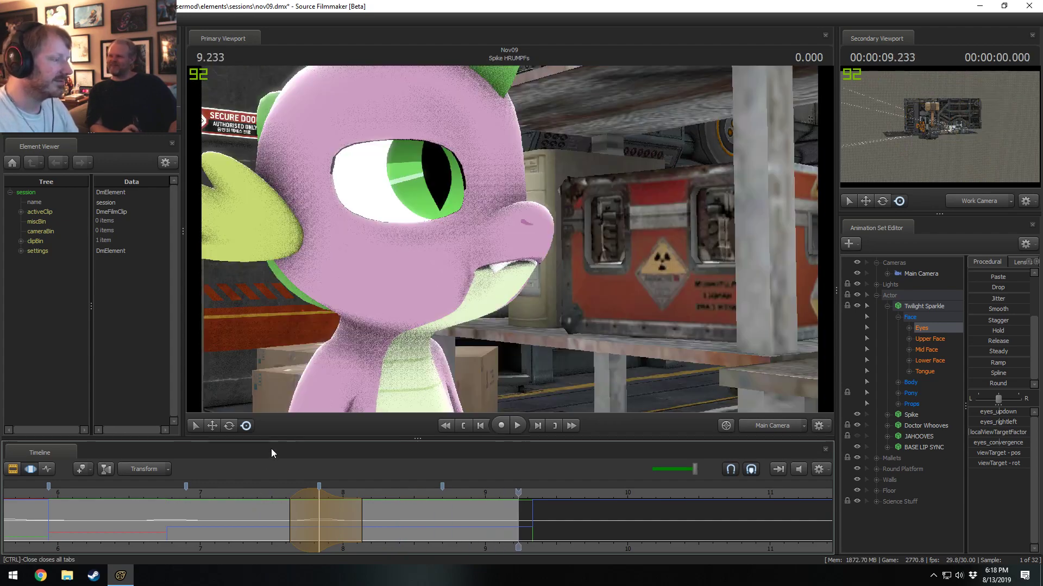
click(251, 495)
key(space)
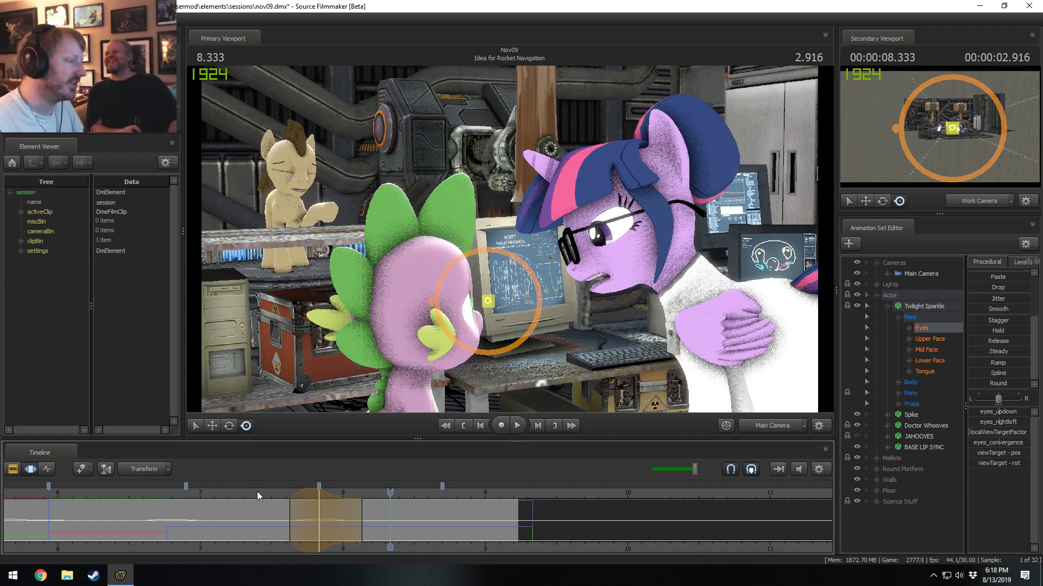
click(257, 495)
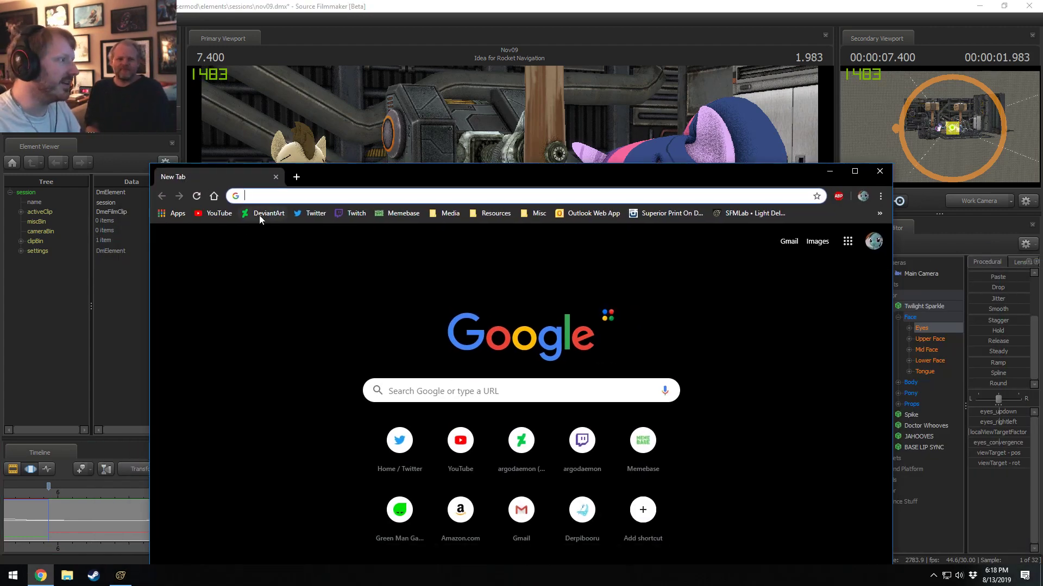
Switch to Chrome, open DeviantArt and search it for the artist's username.
click(259, 213)
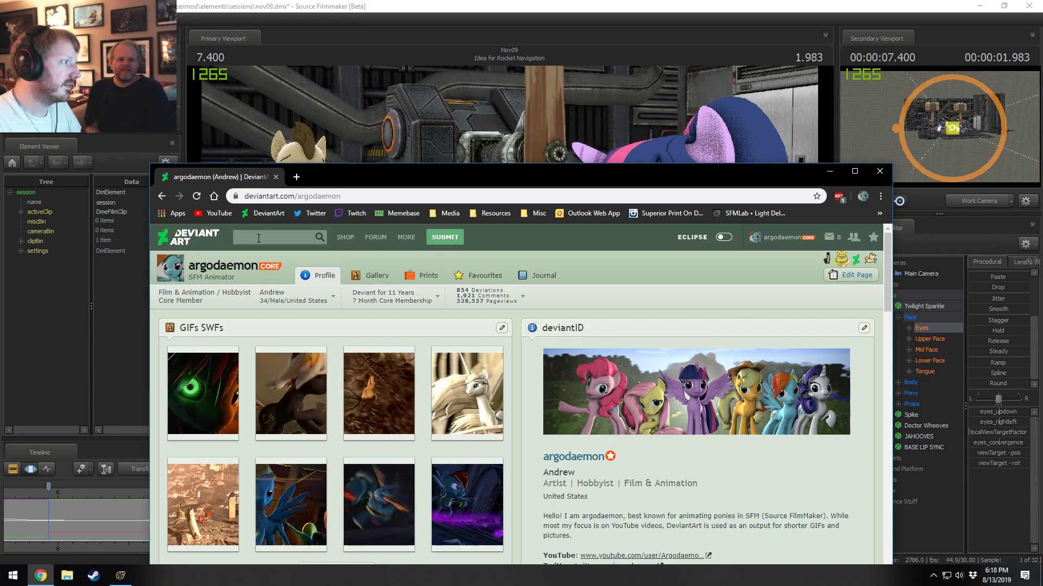
click(258, 238)
text(midprem)
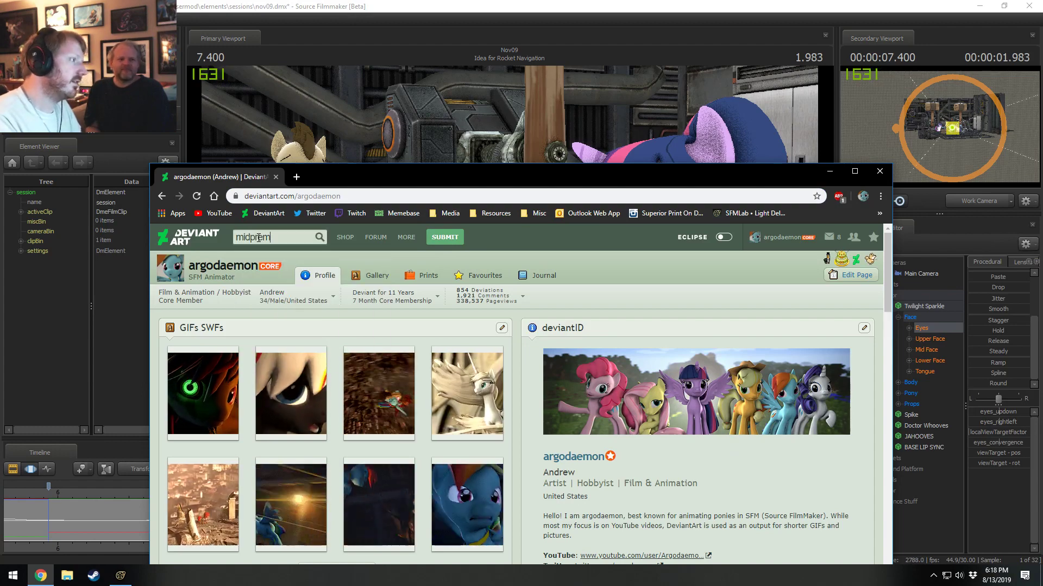
key(Return)
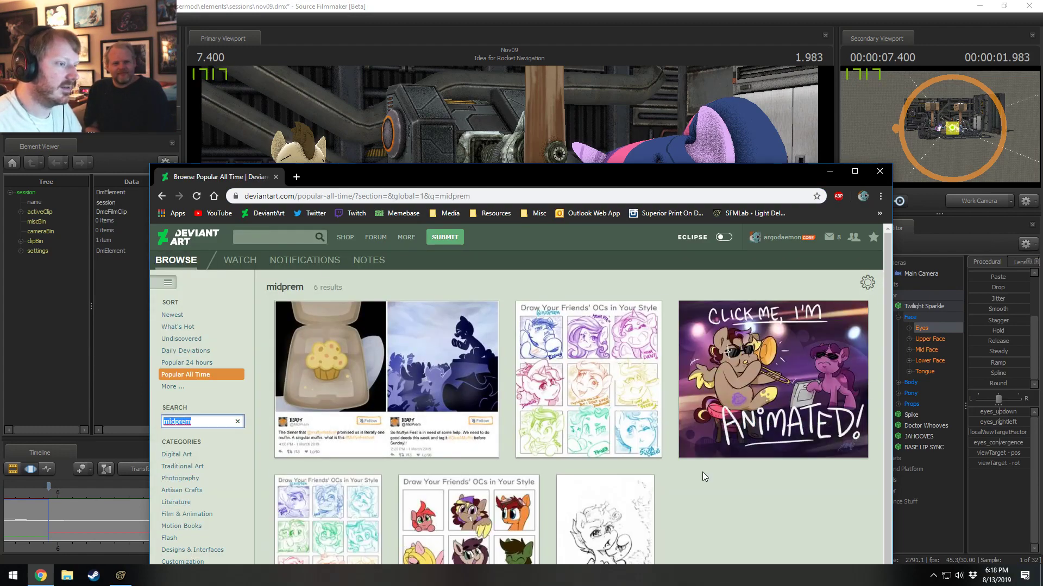
Open the artist's profile from the search results and look over the featured artwork and newest deviations.
click(728, 441)
scroll(519, 503, down, 4)
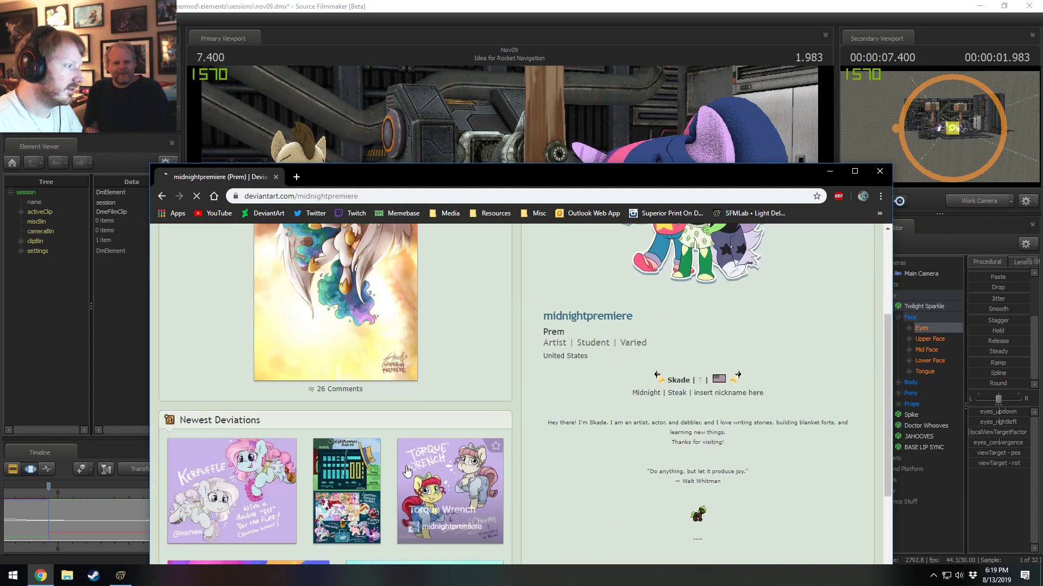
scroll(408, 469, up, 3)
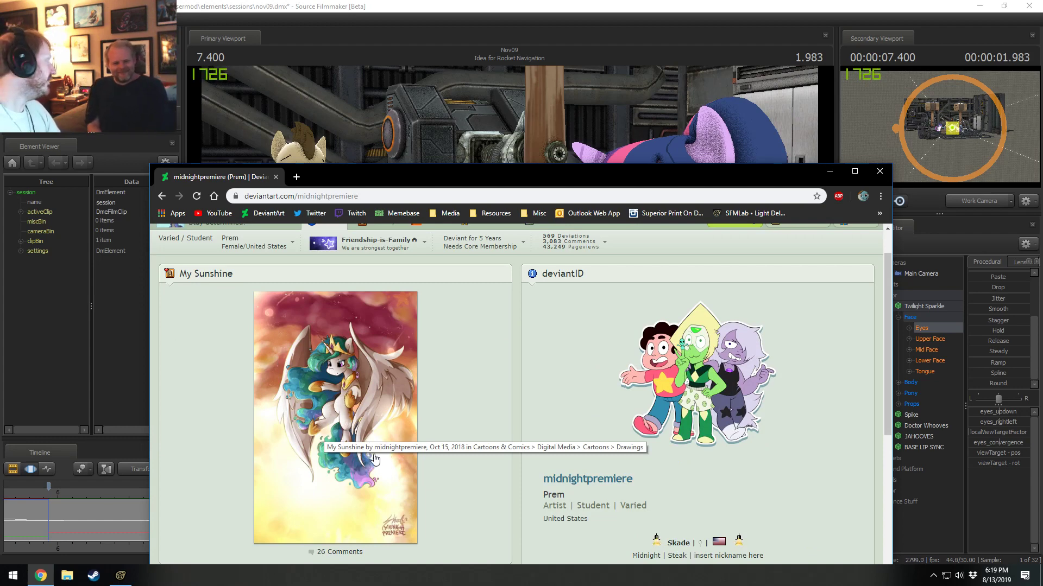
scroll(351, 257, up, 1)
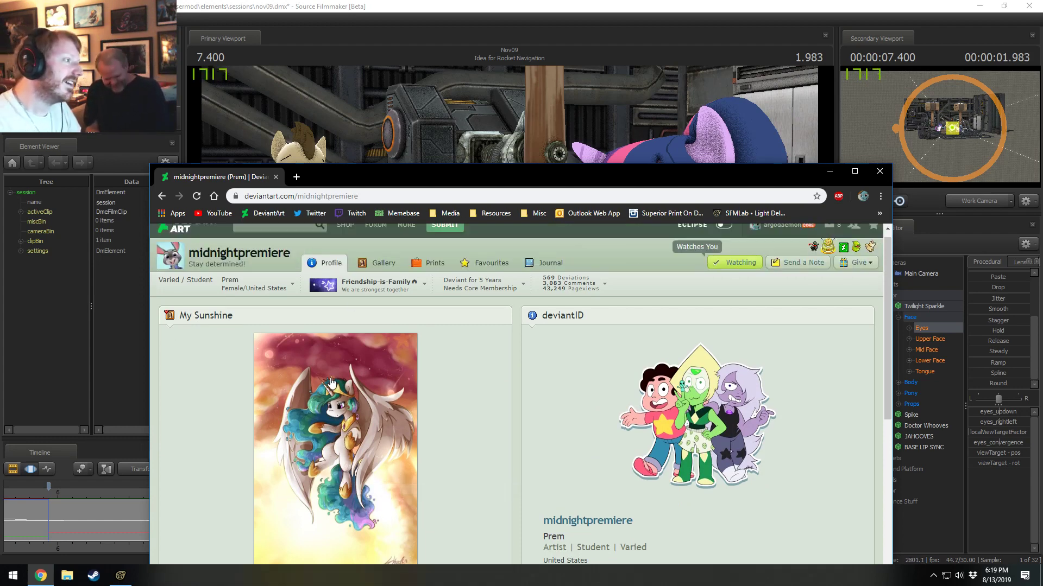
Open the artist's gallery and browse it for the Bronycon Marketplace banner.
click(380, 275)
scroll(429, 481, down, 10)
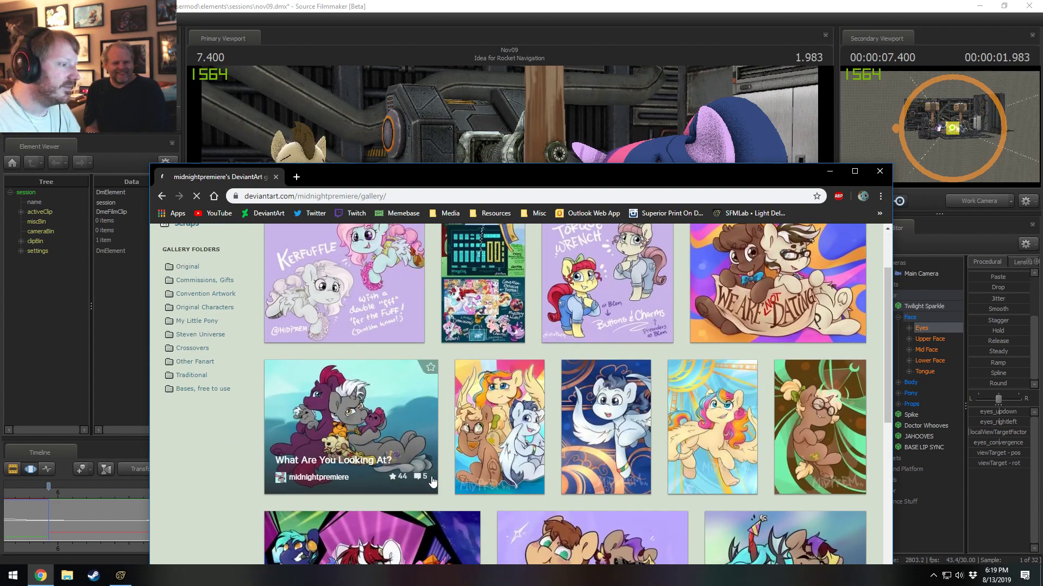
scroll(543, 451, down, 2)
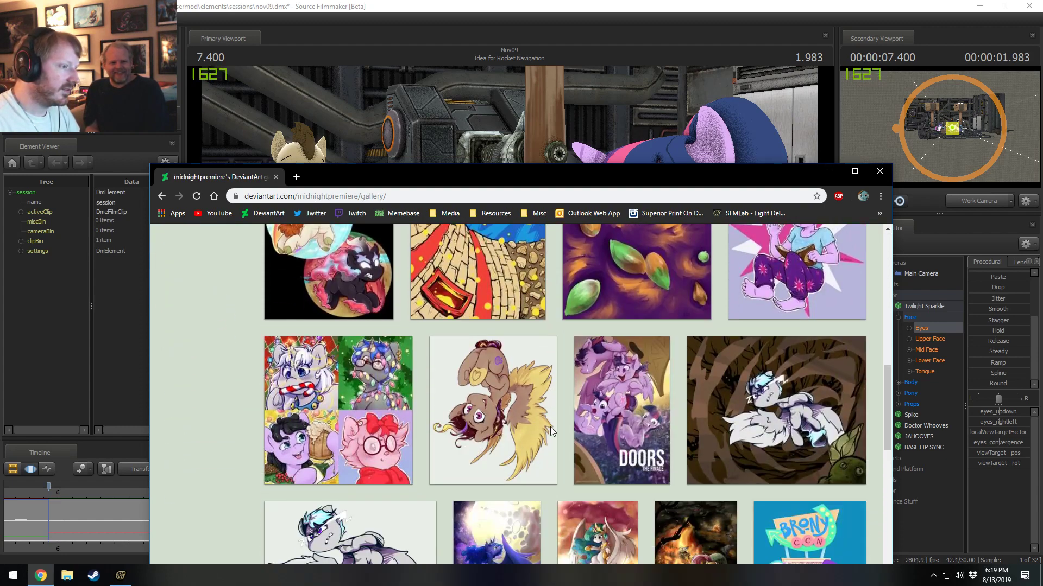
scroll(624, 456, down, 2)
scroll(640, 457, down, 5)
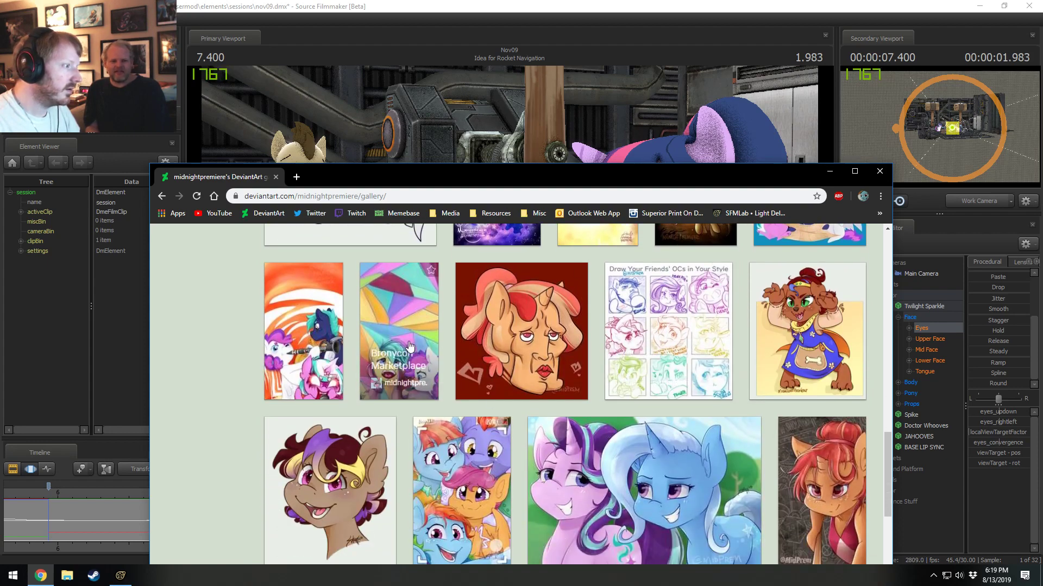
Open the Bronycon Marketplace Banner 2018 artwork, enlarge it and examine the two characters' faces up close.
click(396, 319)
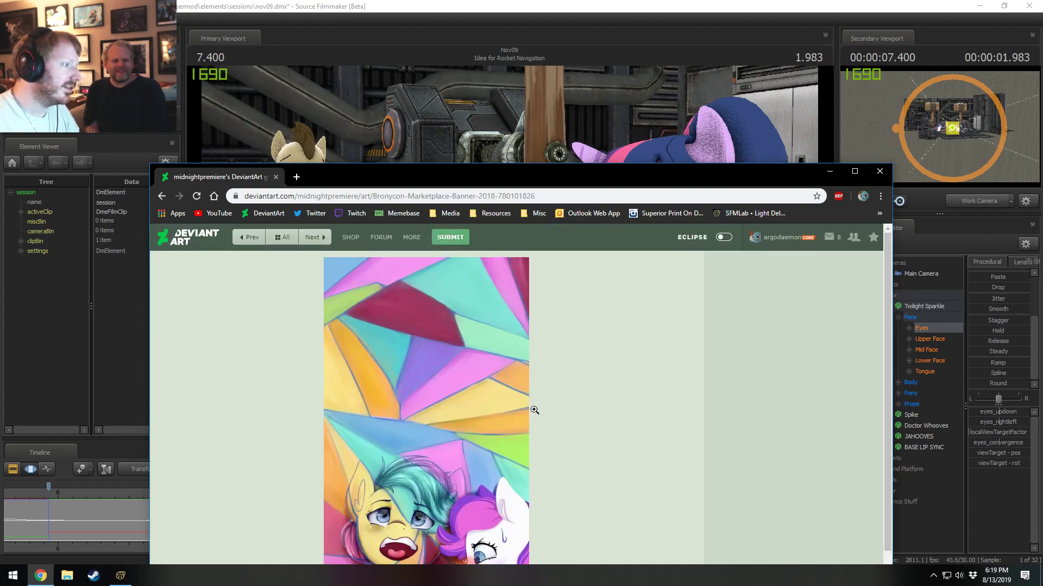
scroll(571, 445, down, 3)
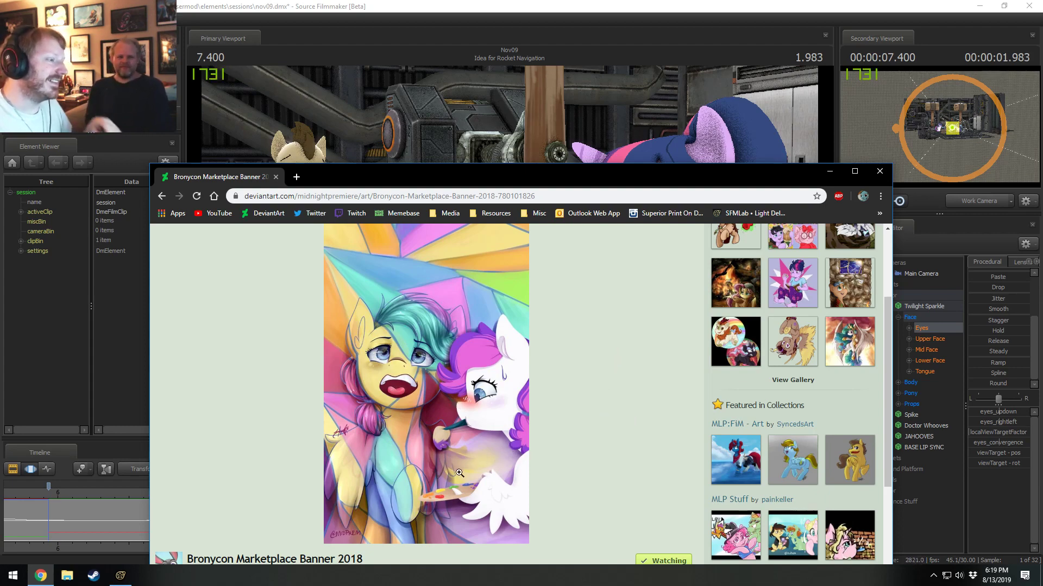
click(490, 397)
scroll(562, 398, down, 5)
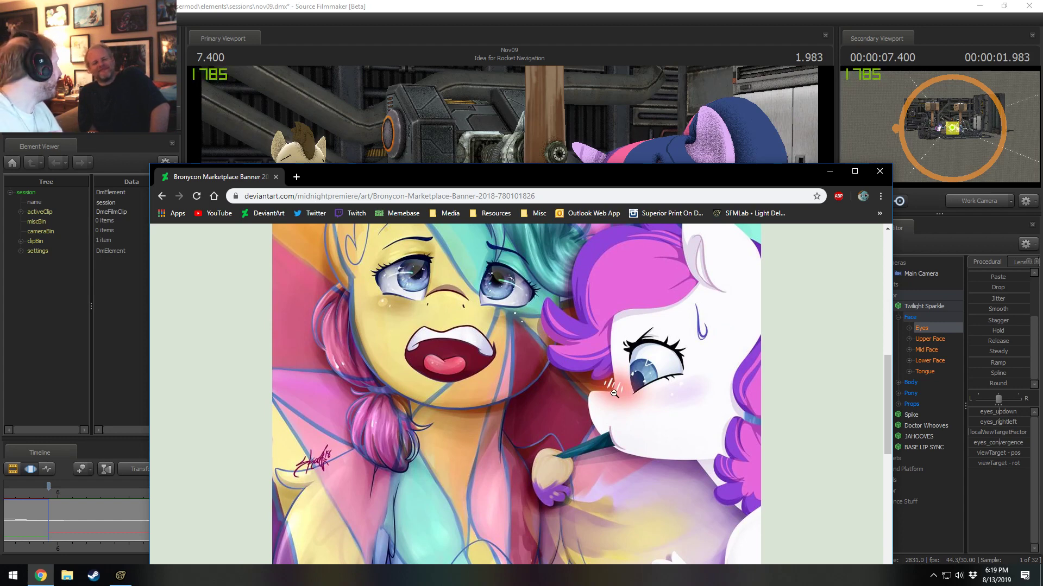
scroll(616, 397, up, 1)
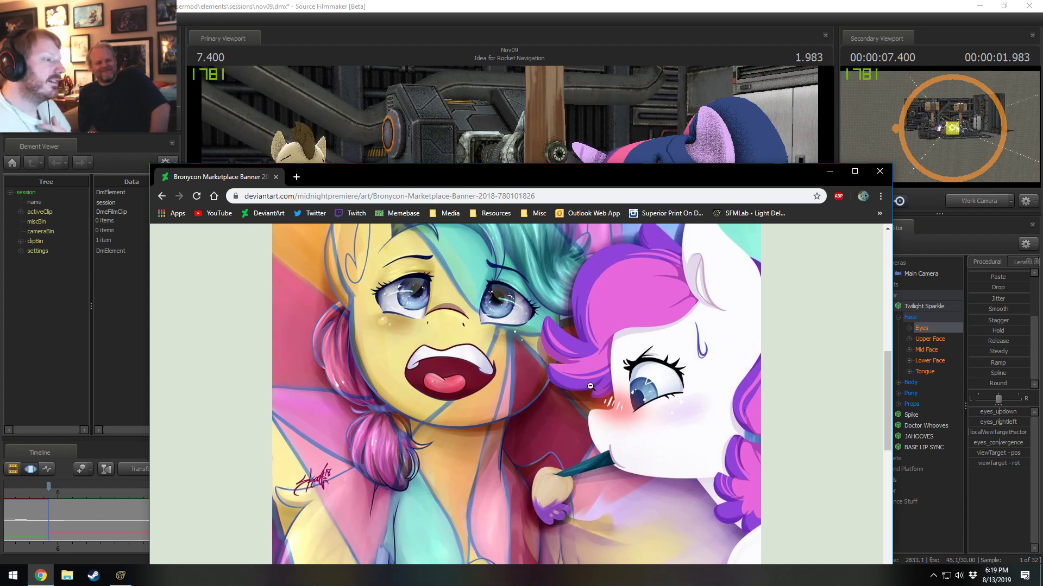
ctrl+scroll(425, 379, up, 6)
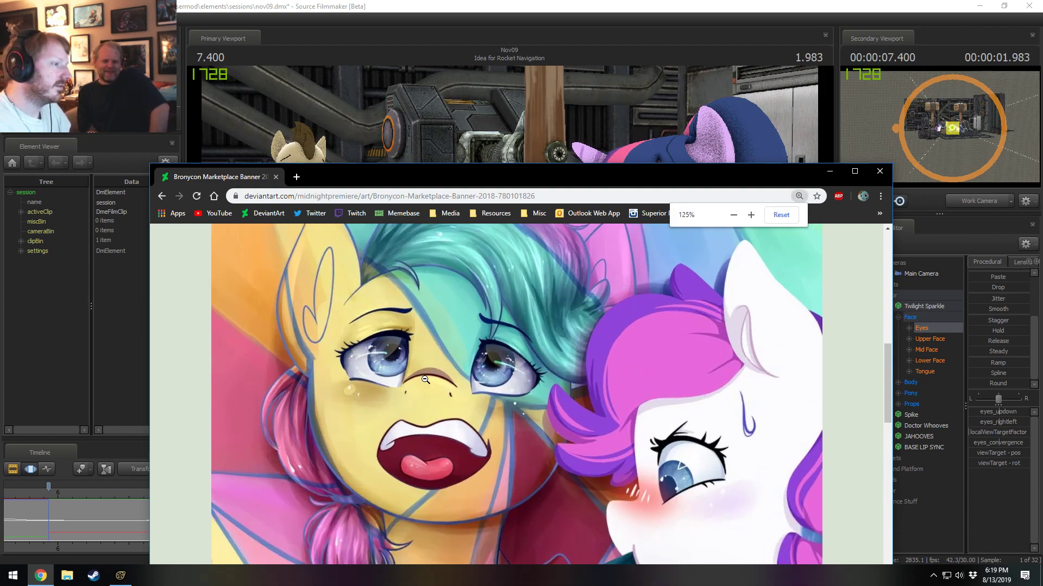
scroll(529, 431, down, 2)
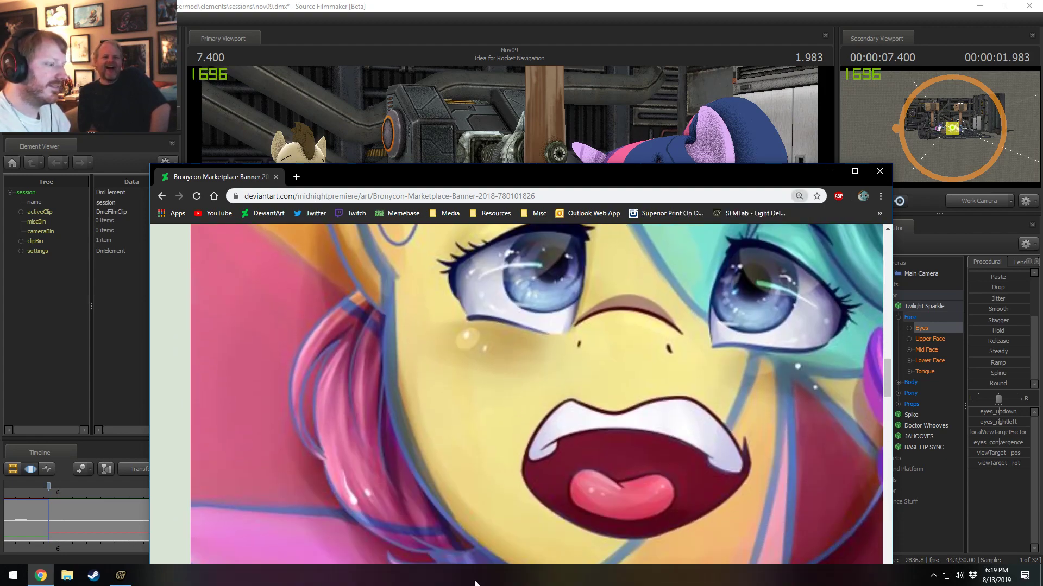
Maximize the browser window, examine the pink-maned character's face in the banner artwork, and return the artwork to its reduced size.
drag(650, 171, 499, 1)
scroll(436, 280, up, 1)
middle_drag(436, 280, 855, 164)
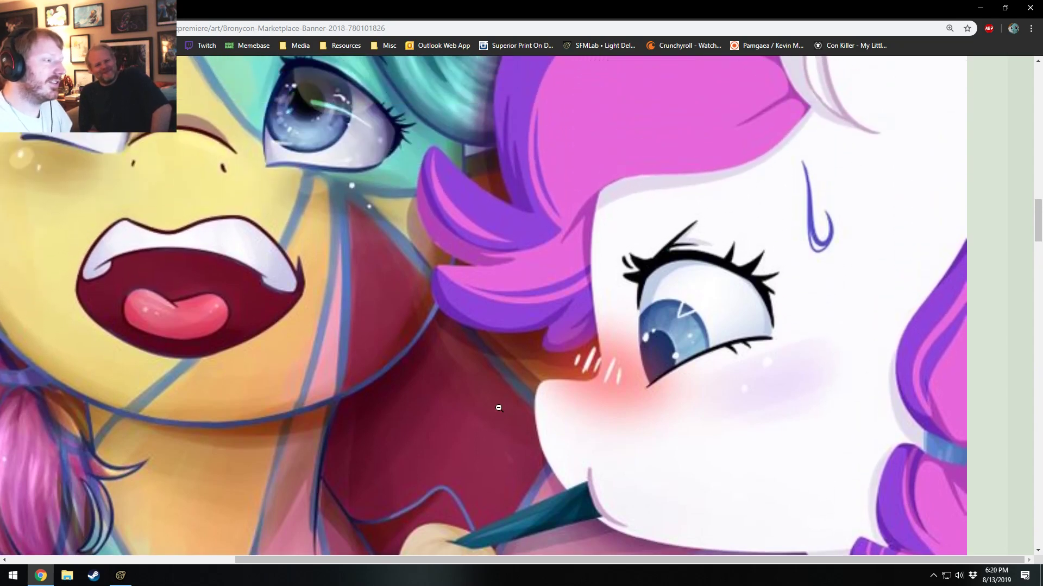
click(484, 348)
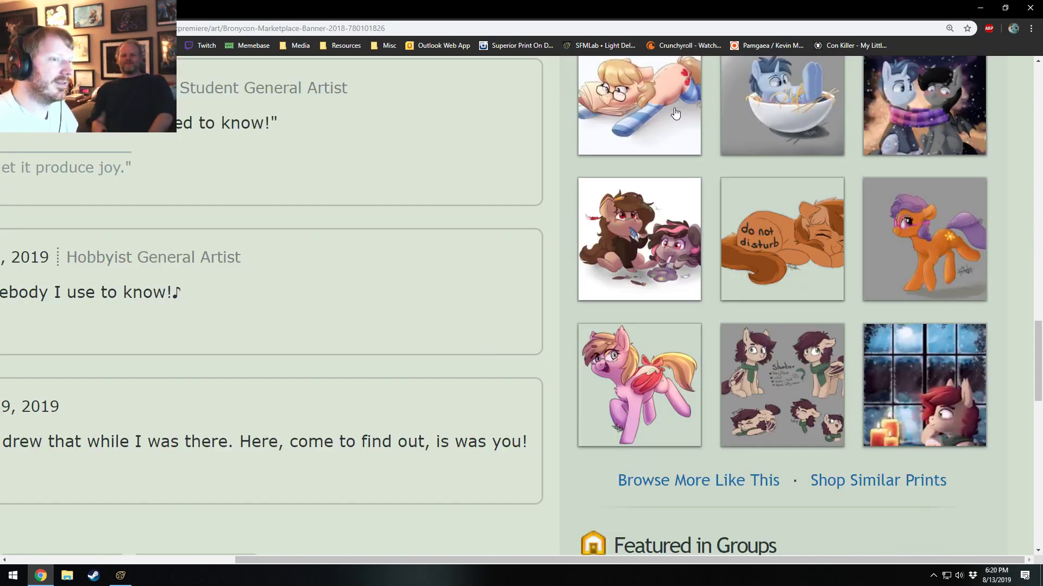
Reset the page zoom to 100% and close Chrome to return to Source Filmmaker.
click(951, 28)
click(930, 47)
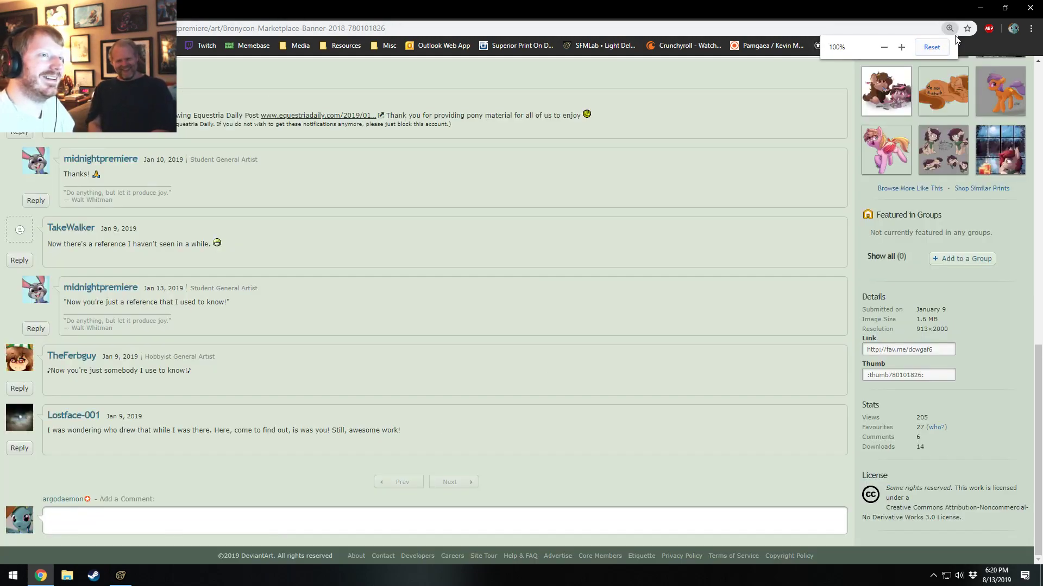
click(1024, 11)
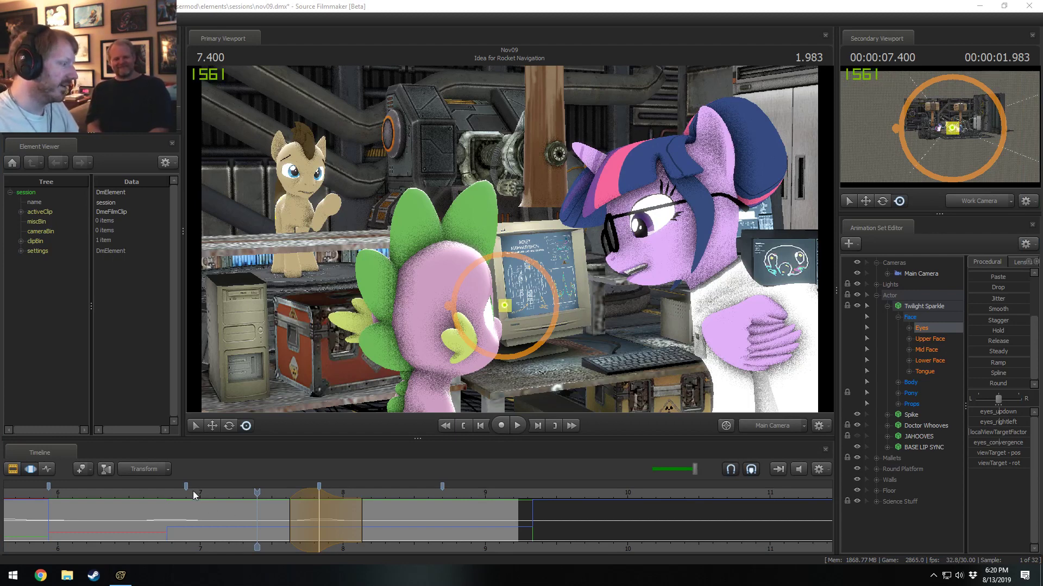
Play back the rest of the Idea for Rocket Navigation shot and scrub to the start of the Spike HRUMPFs shot.
click(152, 497)
middle_drag(192, 548, 351, 541)
key(space)
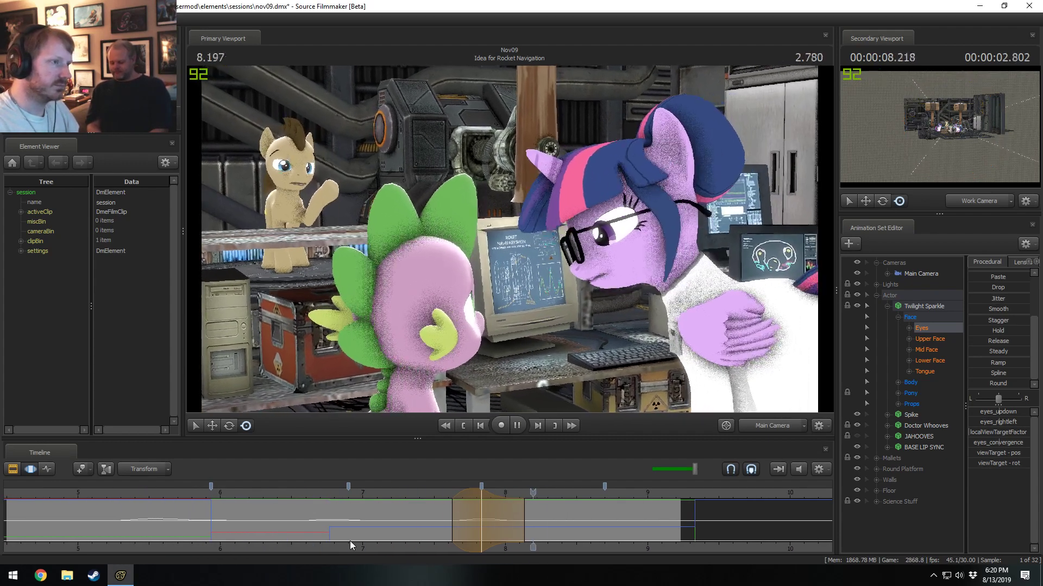
key(space)
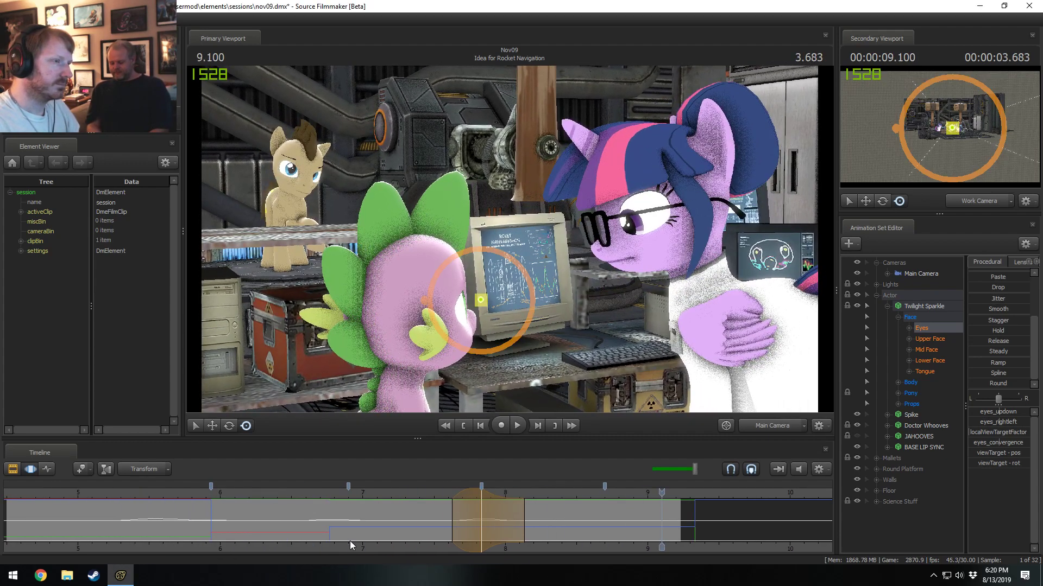
drag(555, 503, 689, 509)
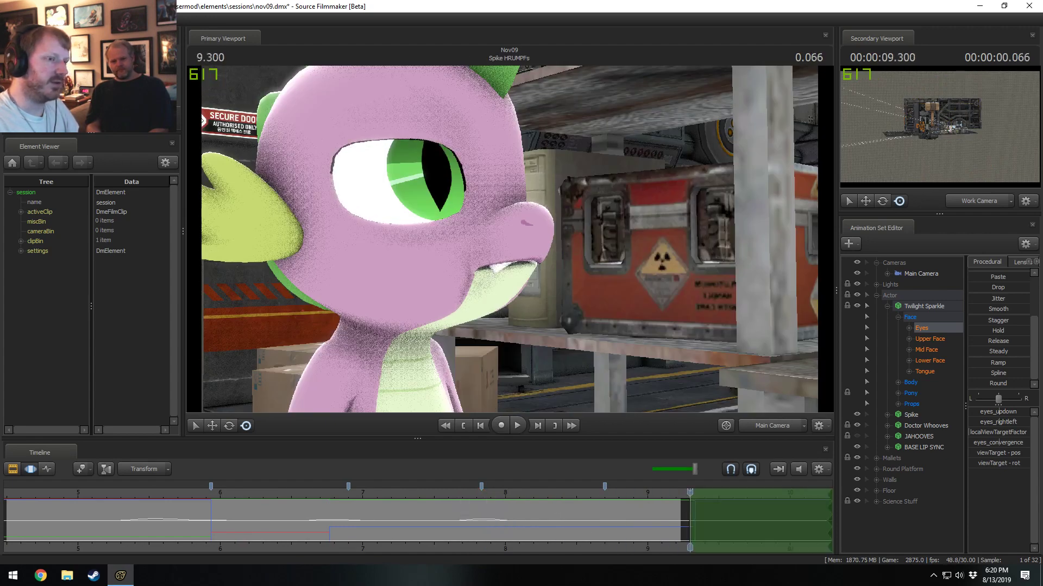
Show the shot sequence in the Clip Editor and move the playhead back into Idea for Rocket Navigation, at about 6.97 seconds.
scroll(987, 322, up, 3)
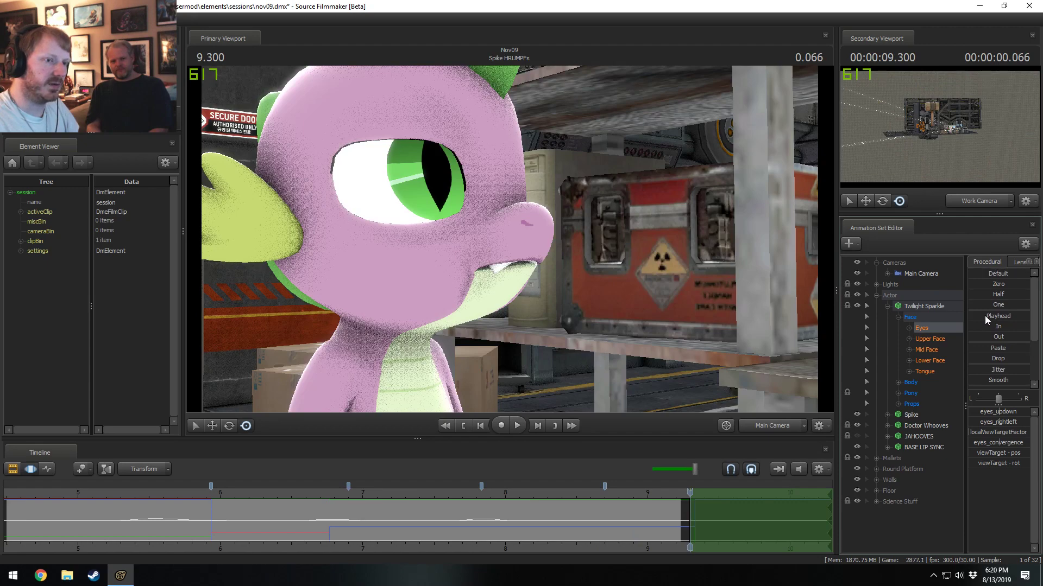
key(F2)
scroll(729, 527, down, 5)
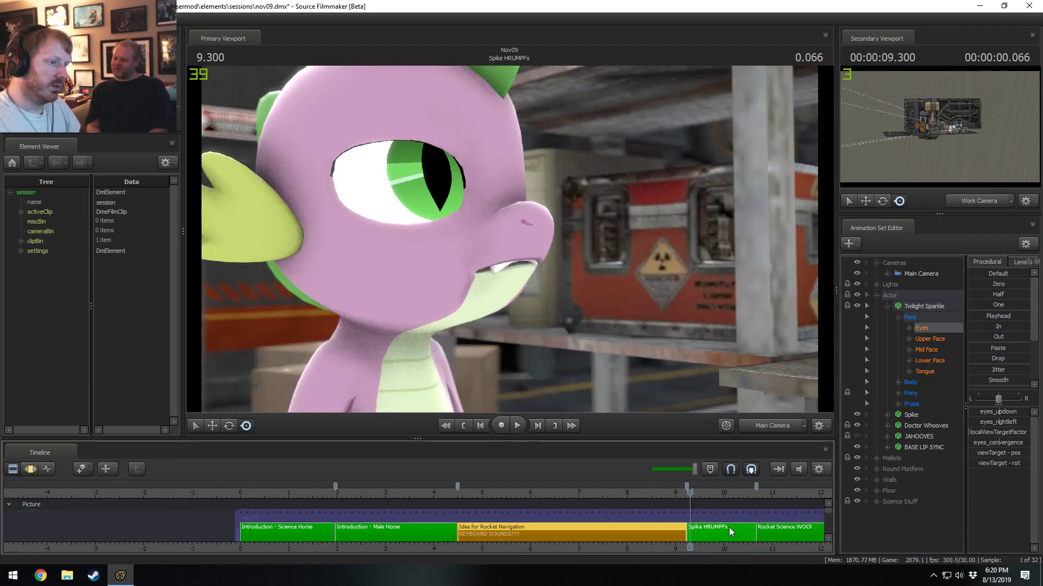
click(576, 498)
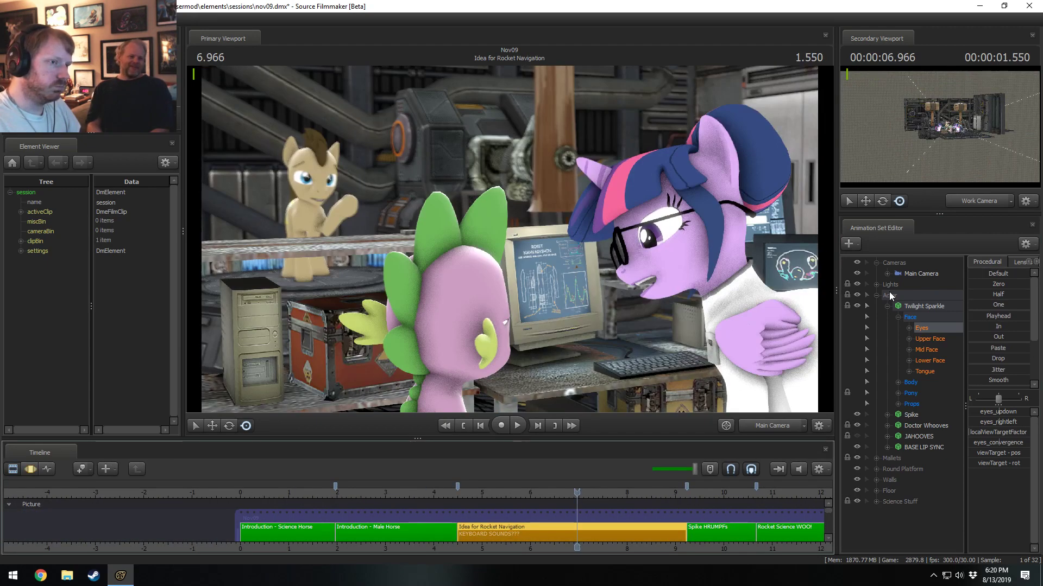
Select the whole Twilight Sparkle animation set and show its curves in the Motion Editor with the playhead at about 7.27 seconds.
click(913, 308)
key(F3)
scroll(597, 530, up, 2)
click(598, 528)
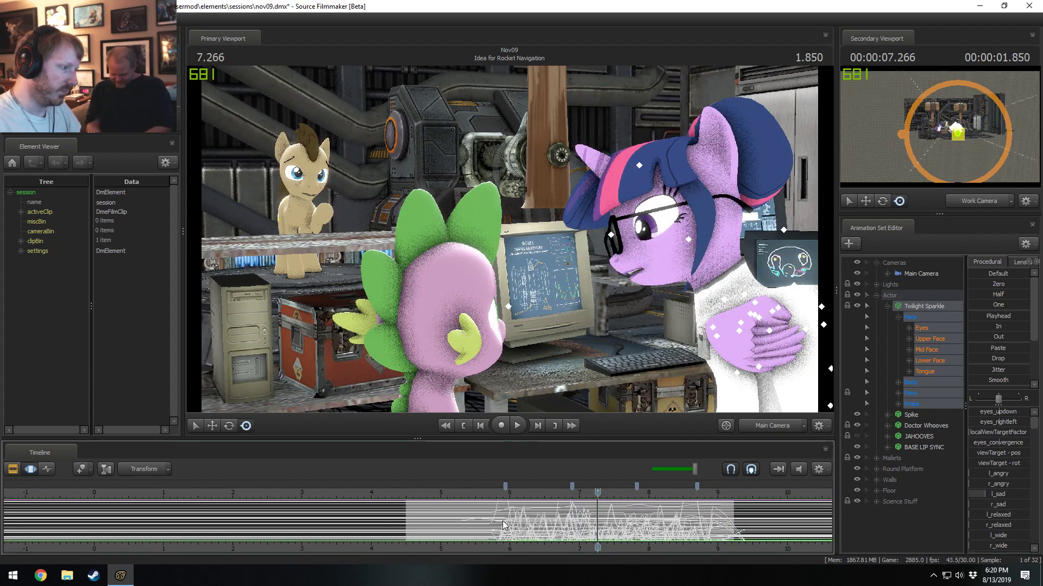
Play the Idea for Rocket Navigation shot repeatedly to review Twilight Sparkle's full animation, then return the playhead to about 5.73 seconds.
key(space)
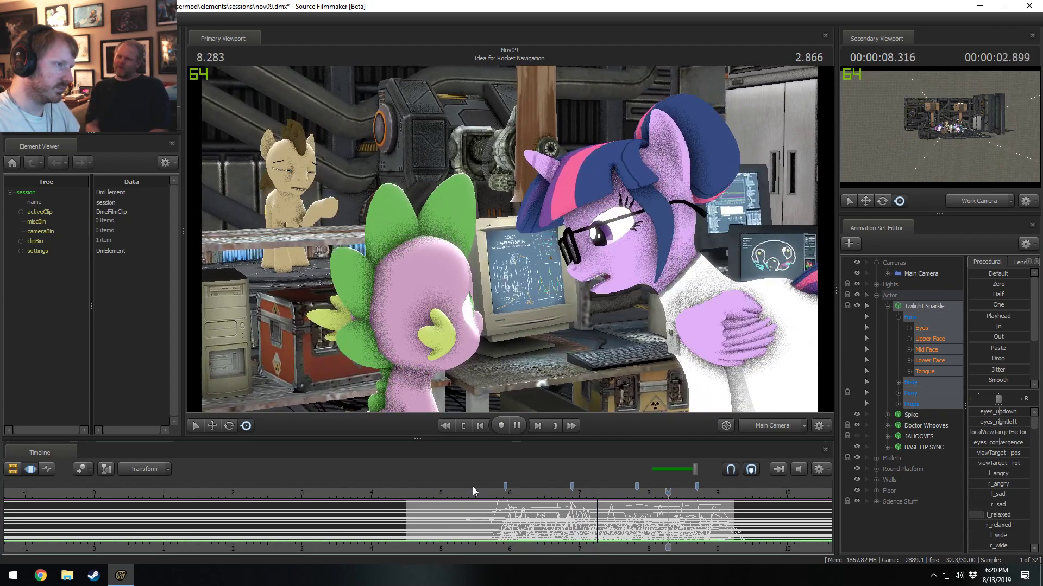
key(space)
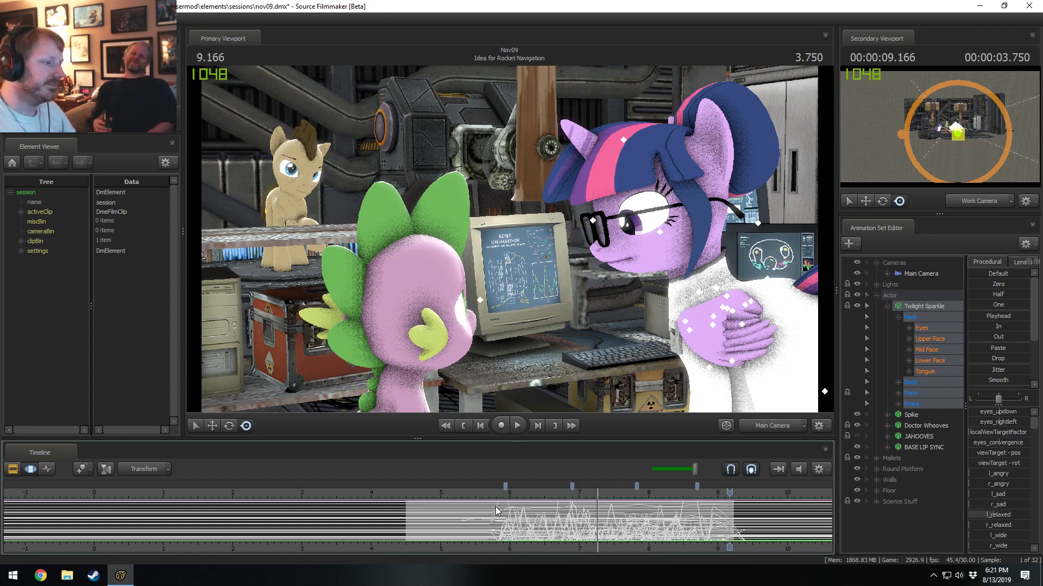
click(497, 492)
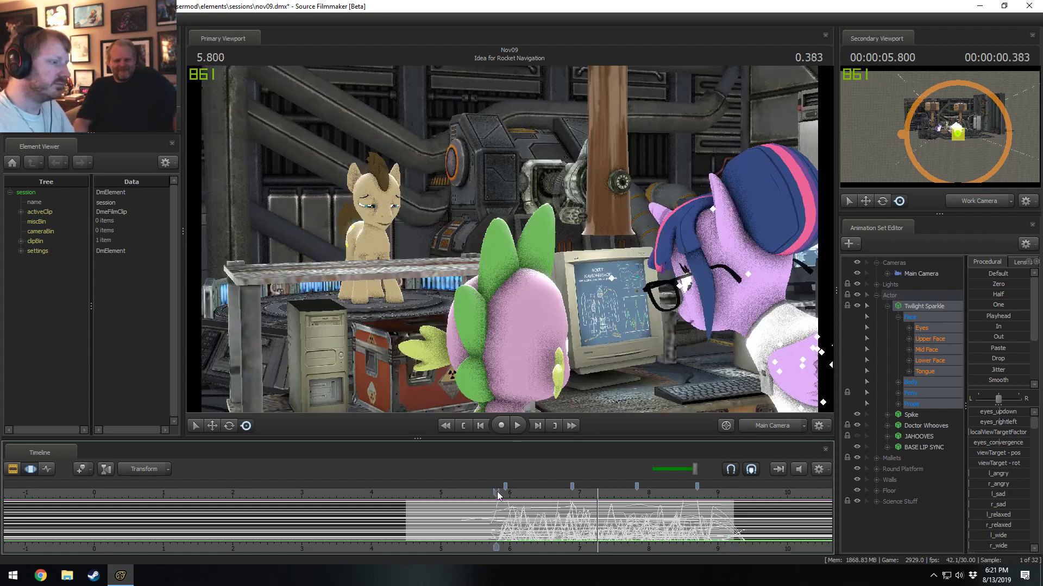
key(space)
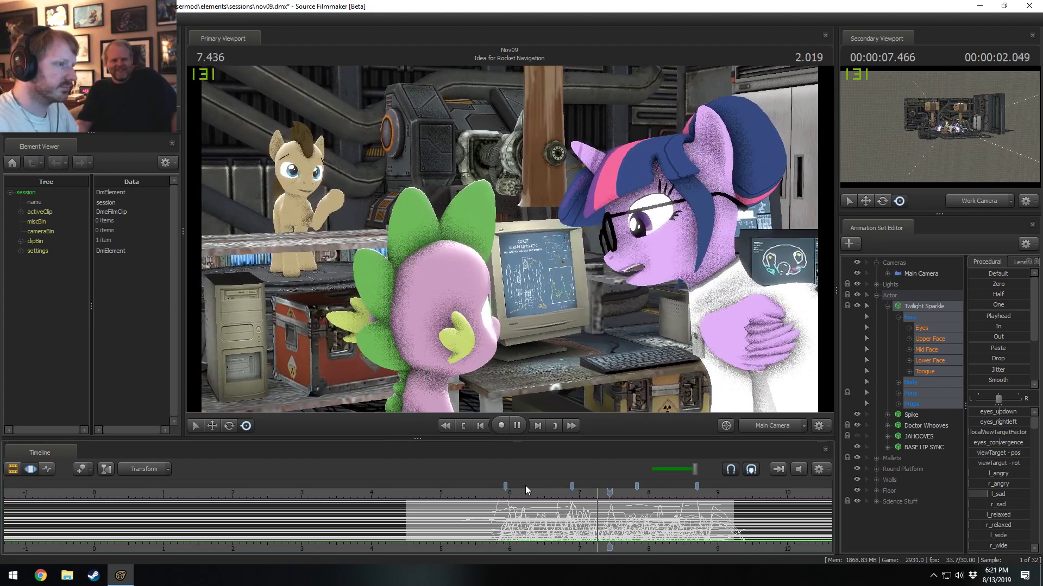
key(space)
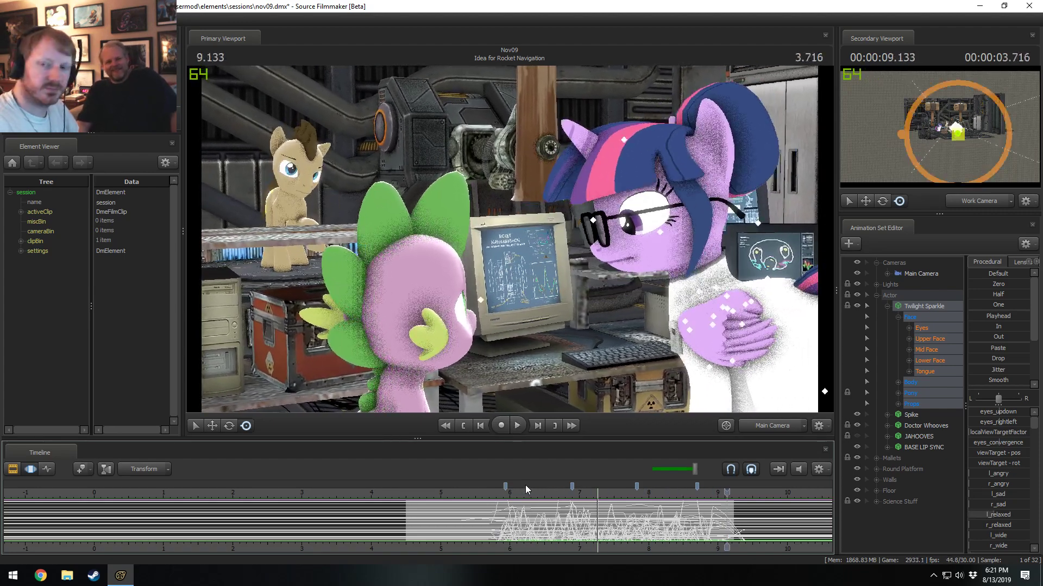
click(491, 491)
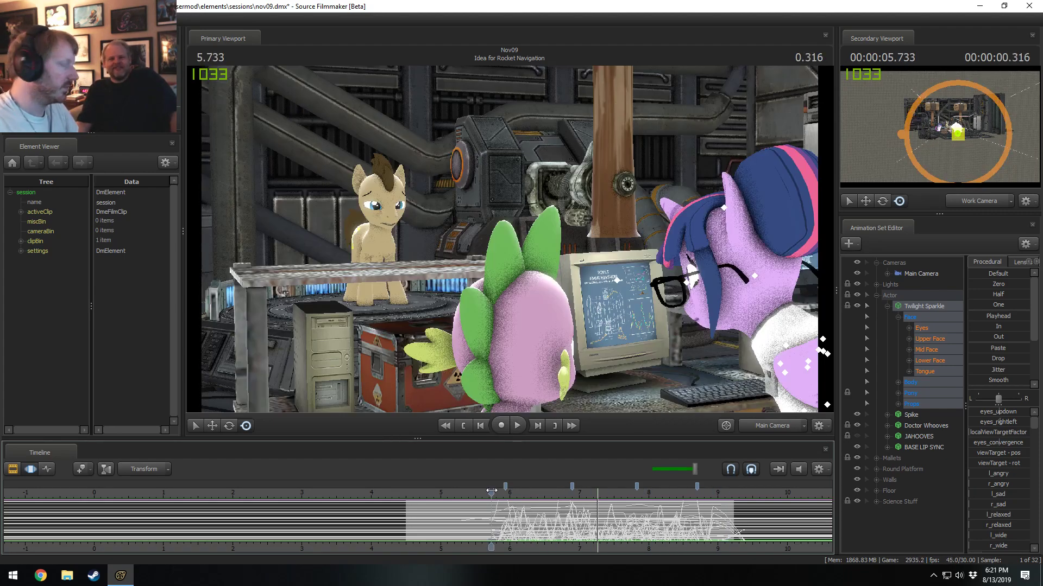
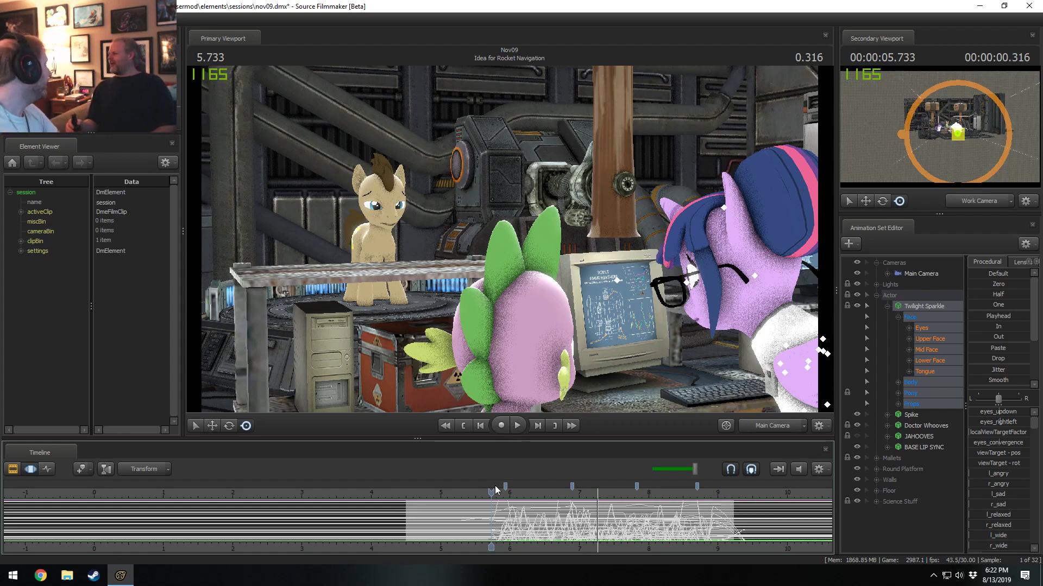
Play the Idea for Rocket Navigation shot from about 5.5 seconds and stop at 6.6 seconds.
drag(492, 492, 484, 491)
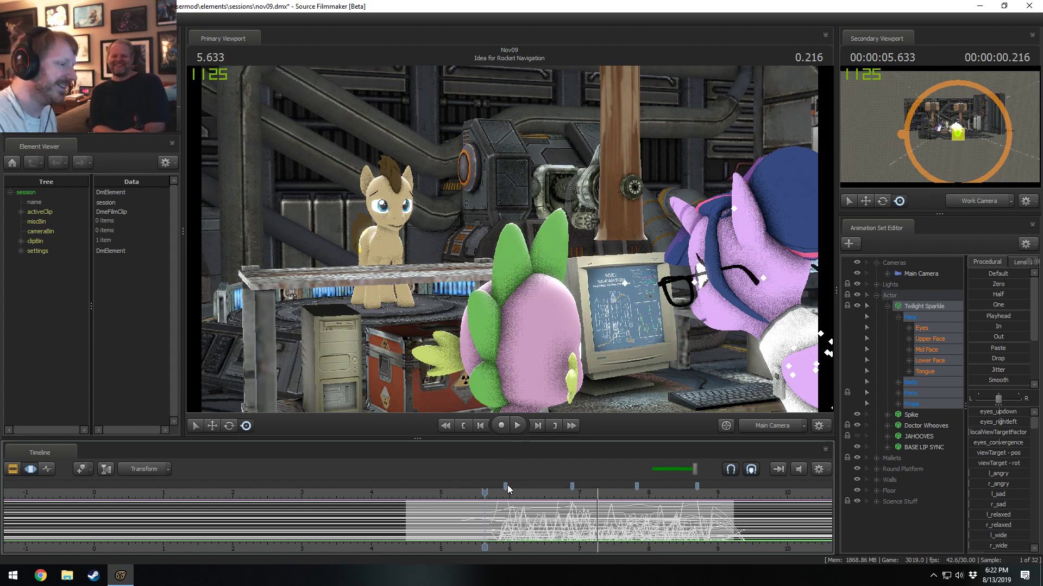
middle_drag(487, 546, 358, 472)
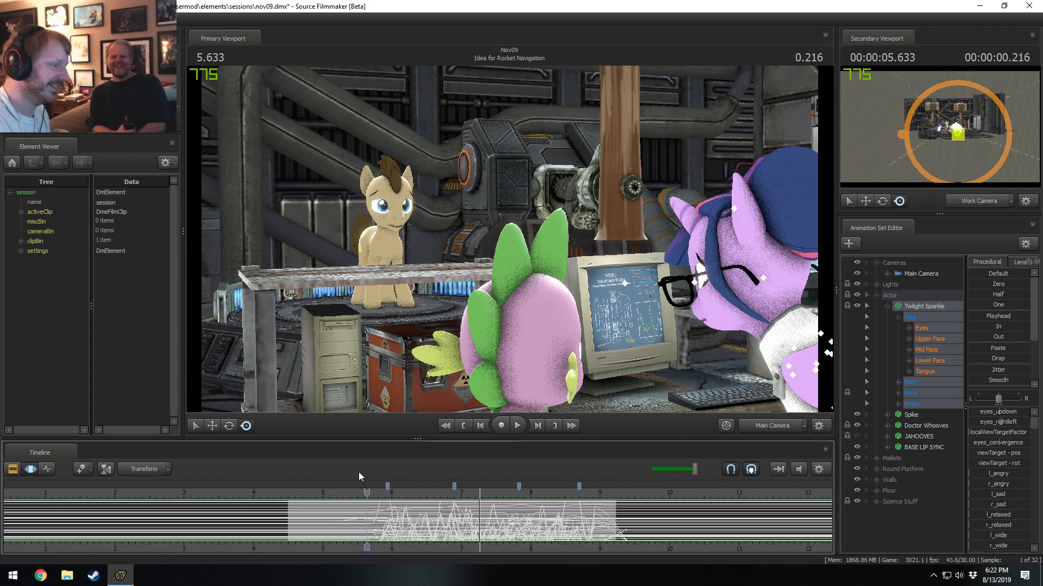
drag(367, 494, 357, 505)
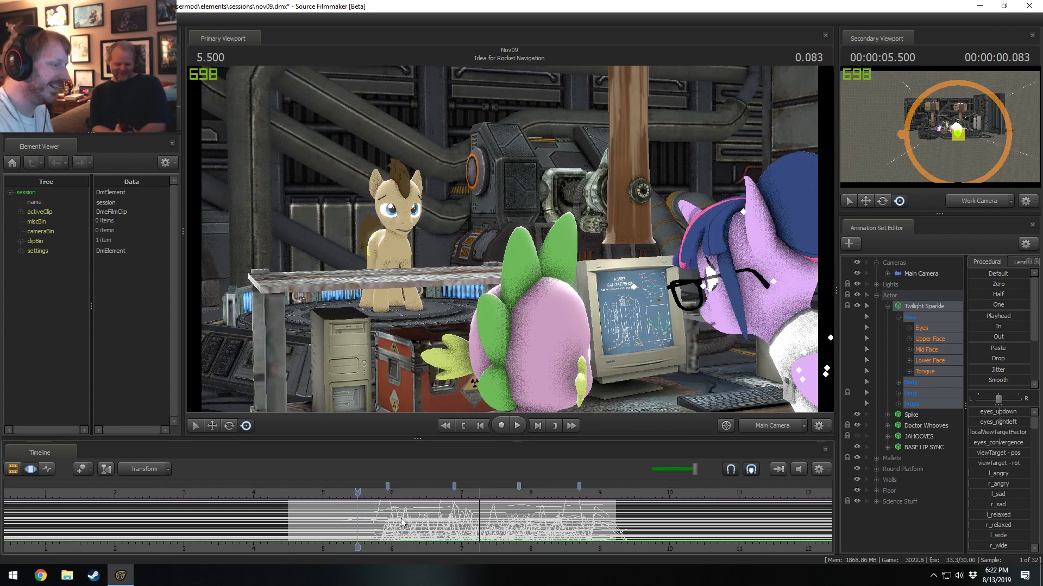
middle_drag(383, 542, 264, 491)
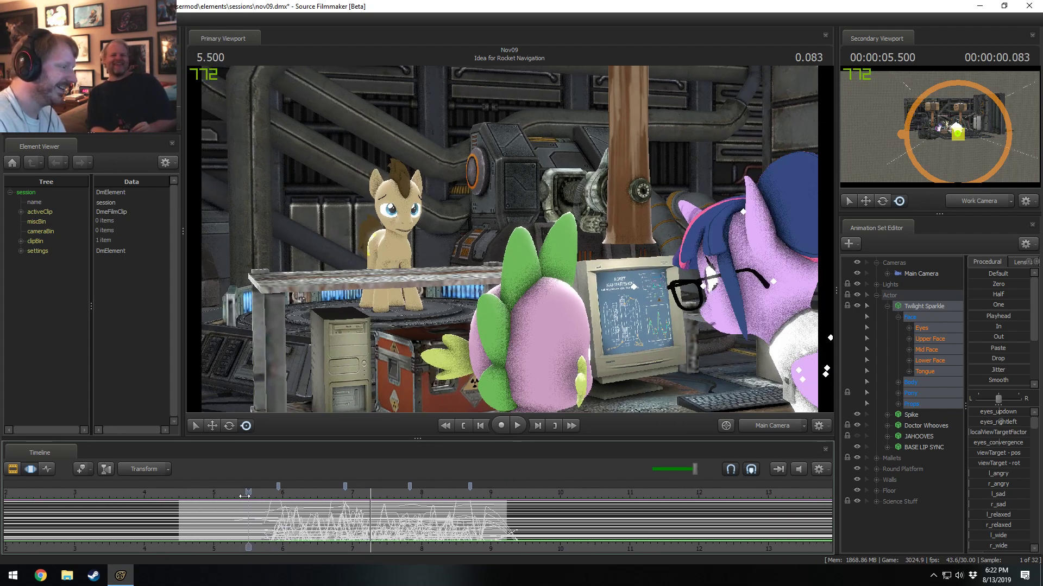
key(space)
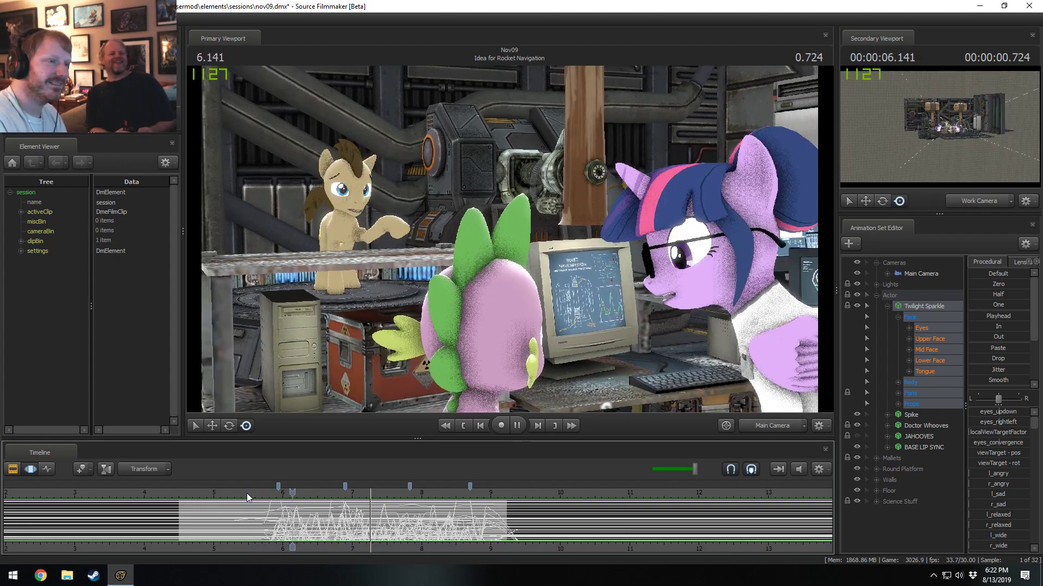
key(space)
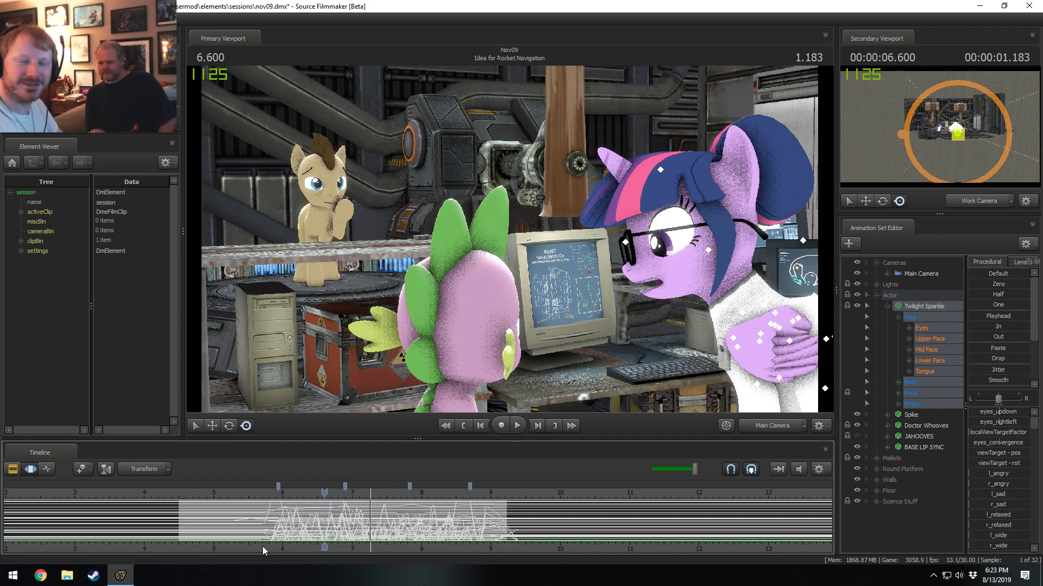
Replay the shot from about 5.77 seconds through to its end to review Twilight Sparkle's motion.
click(268, 496)
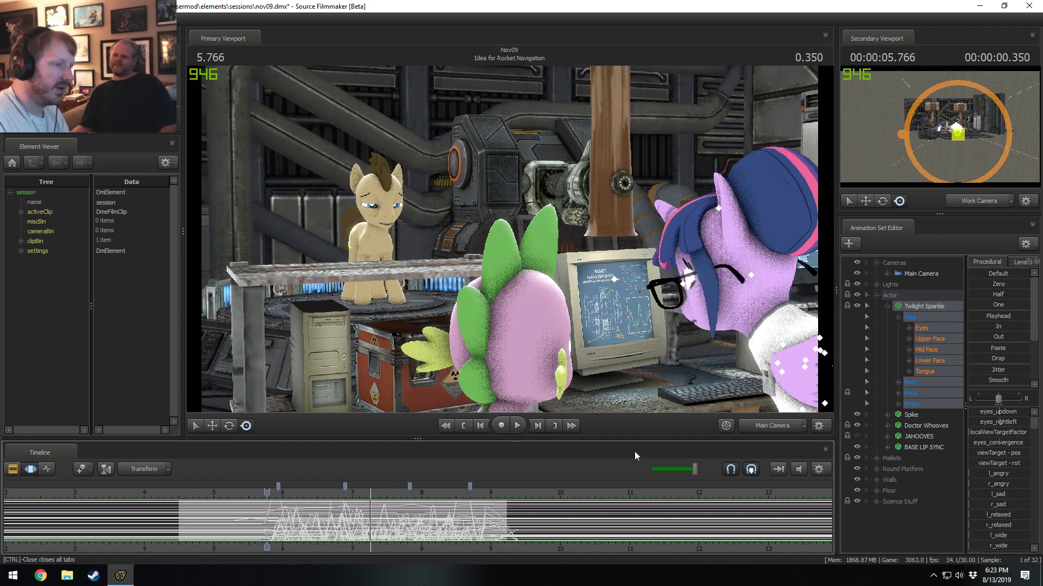
key(space)
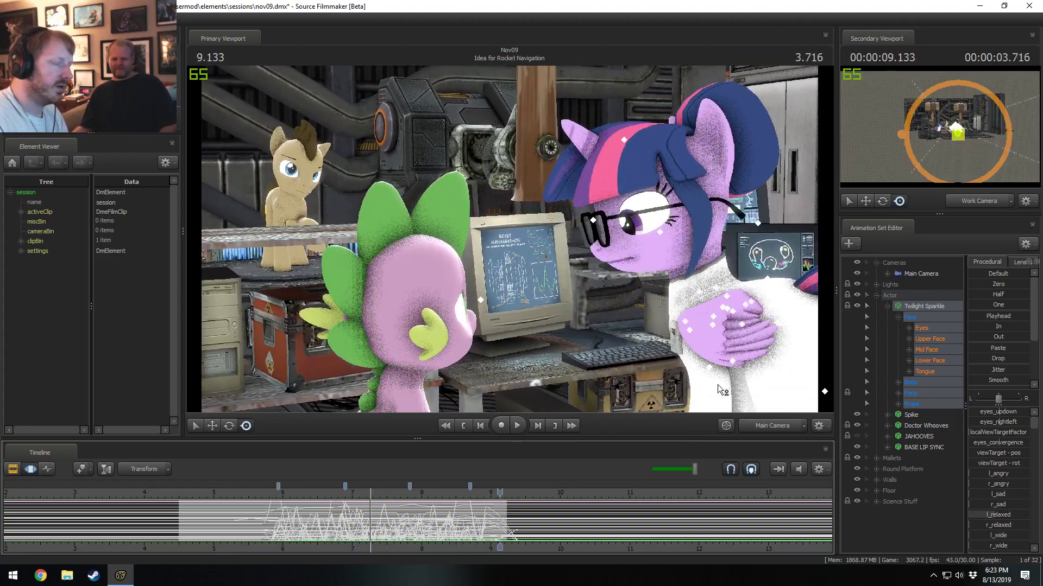
click(276, 495)
key(space)
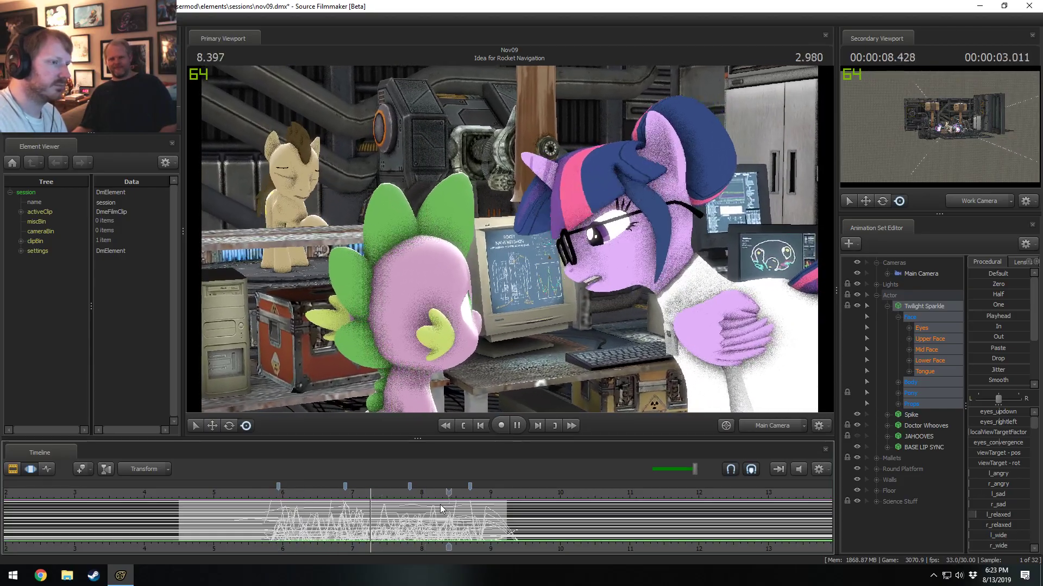
Centre a time selection at 8.7 seconds, frame Twilight Sparkle's tail in the Work Camera and rotate the Tail1 bone upward.
scroll(429, 521, up, 3)
key(shift)
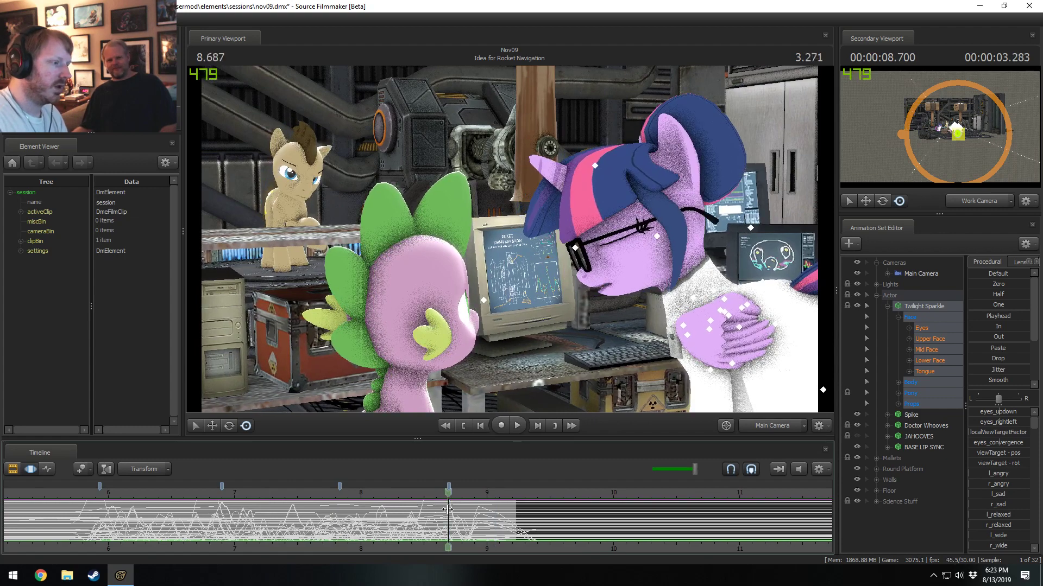
click(449, 509)
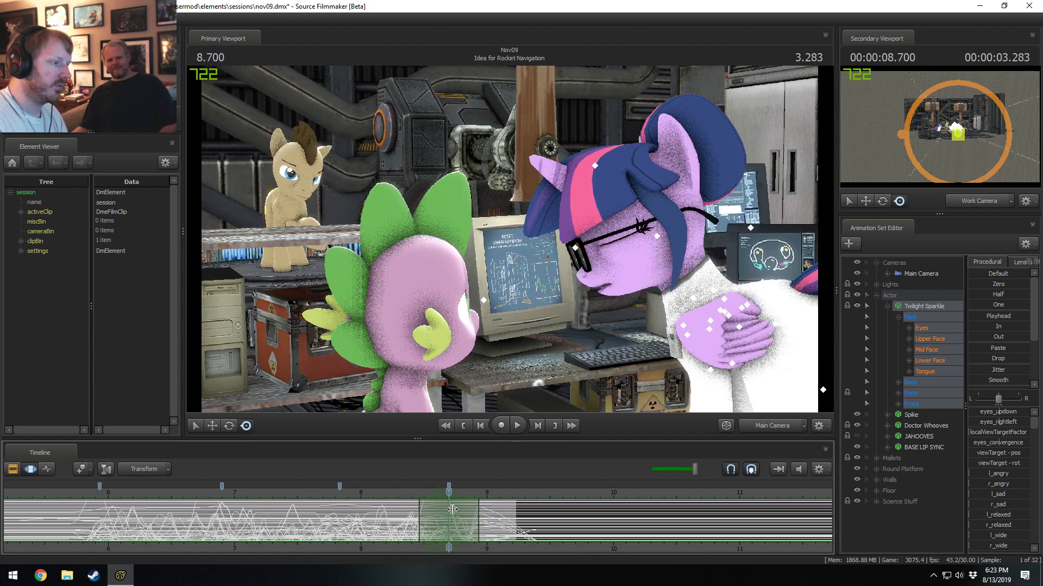
ctrl+click(797, 421)
drag(706, 326, 775, 333)
key(w)
drag(623, 258, 623, 258)
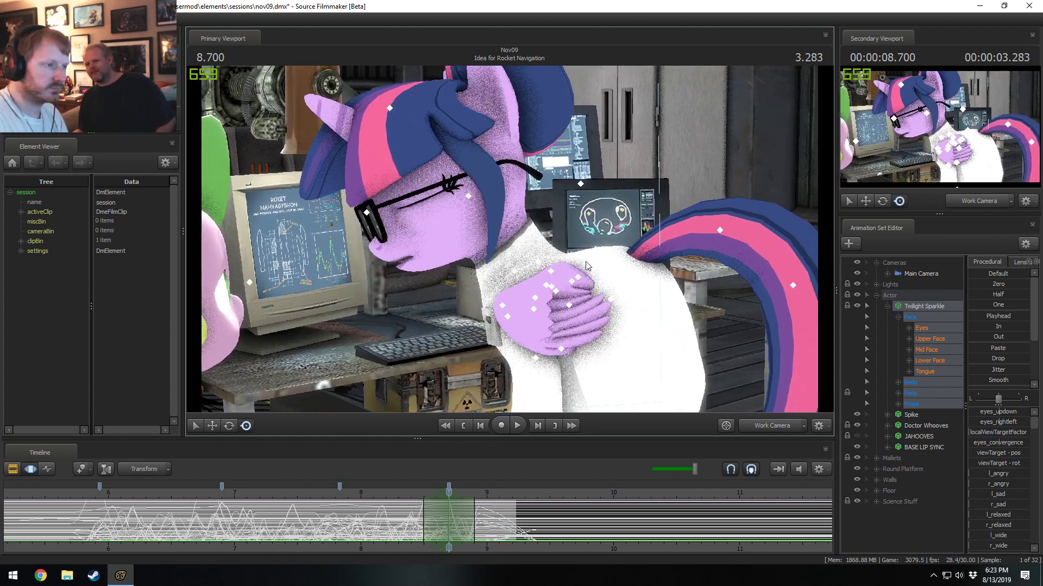
click(627, 270)
drag(660, 256, 649, 236)
Rotate Tail1 further upward at 8.866 seconds within a time selection from about 8.63 to 9.23 seconds.
key(space)
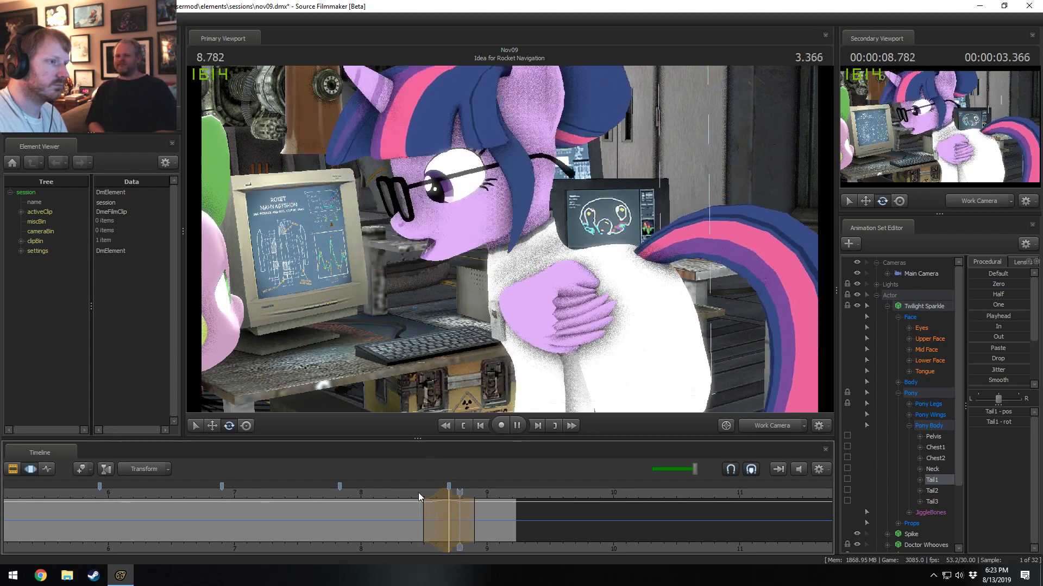
key(space)
shift+click(470, 509)
shift+scroll(470, 510, up, 5)
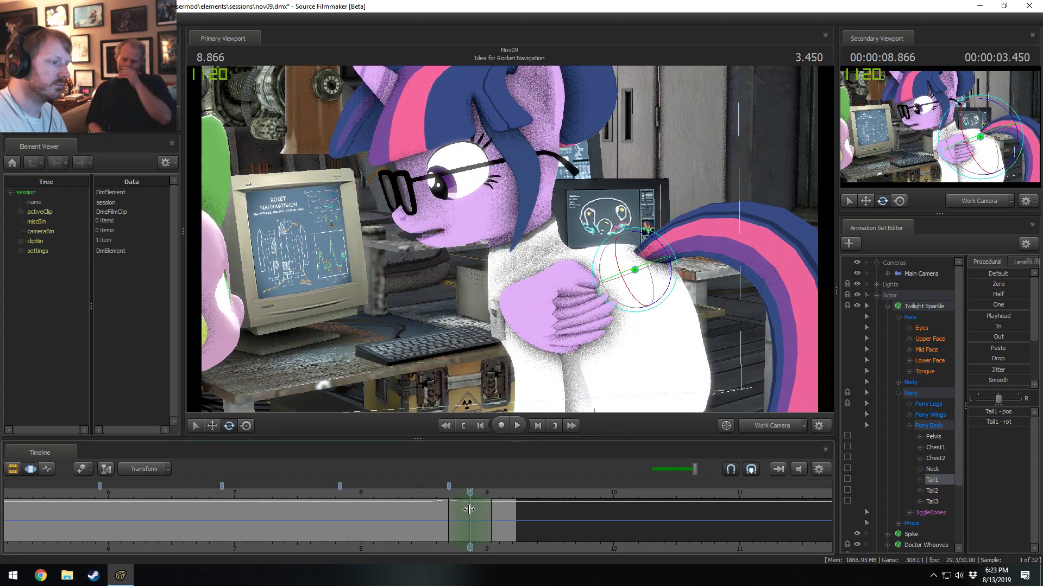
drag(498, 510, 516, 511)
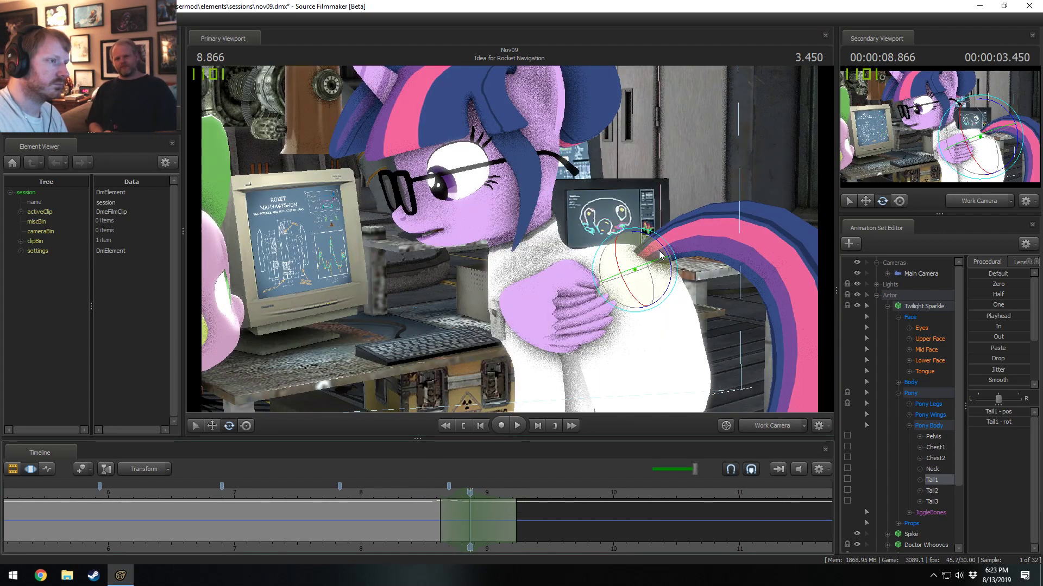
drag(676, 276, 657, 240)
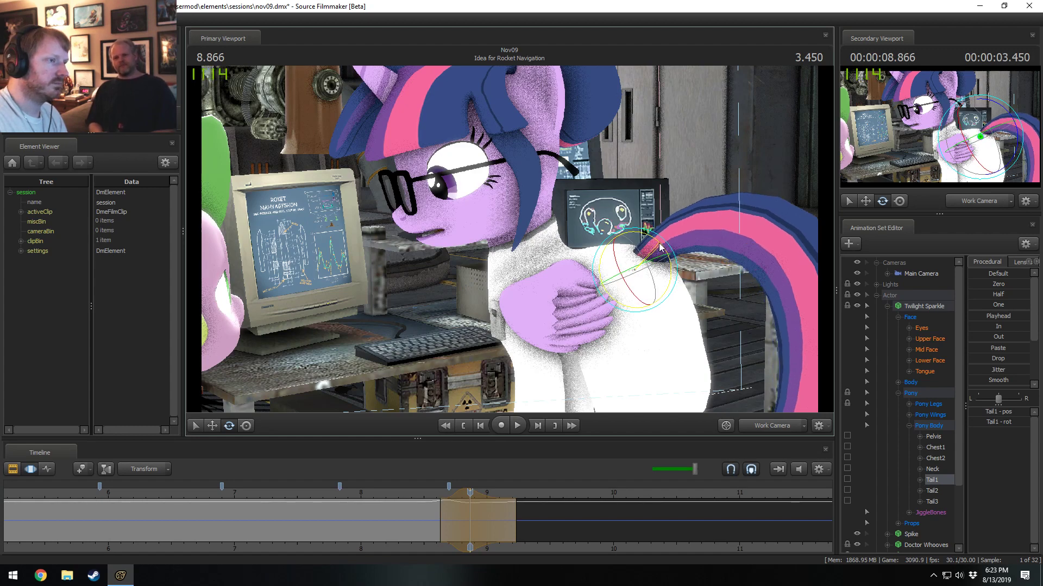
Play back the tail motion from about 8.5 seconds and extend the time selection past the shot's end to about 9.43 seconds.
click(419, 495)
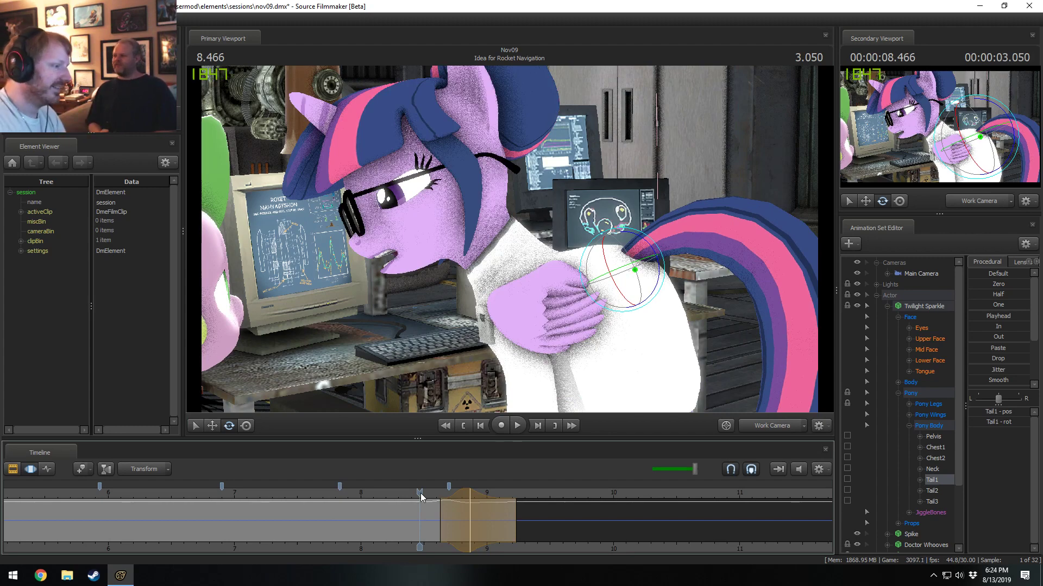
key(space)
key(space)
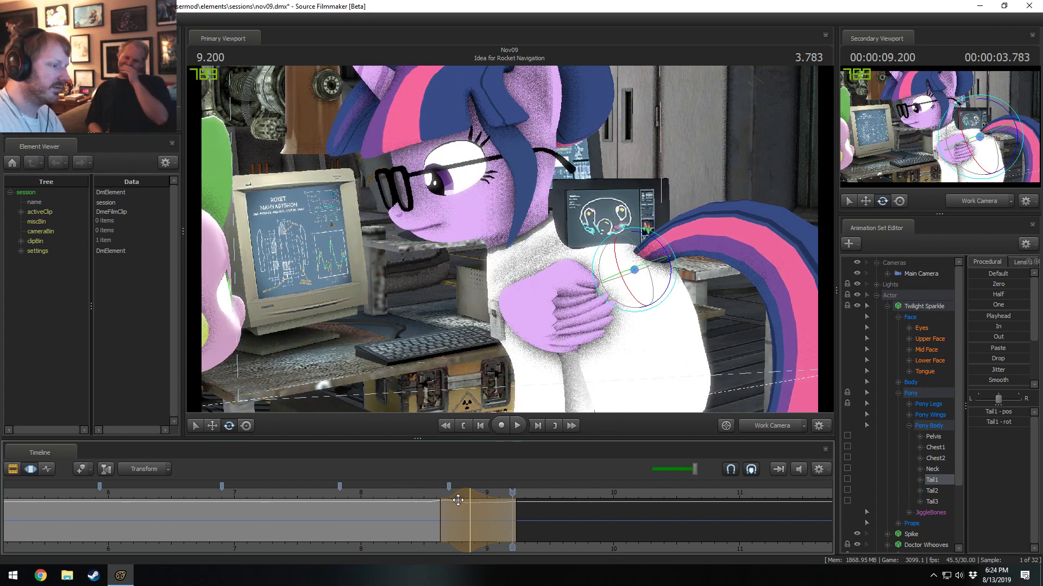
drag(440, 514, 459, 494)
drag(521, 528, 531, 533)
click(428, 492)
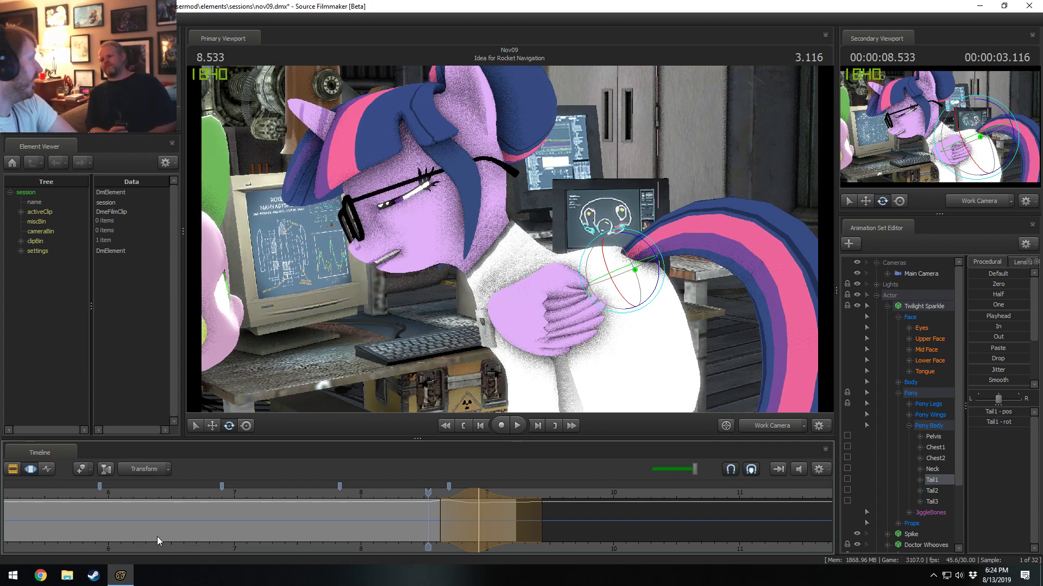
key(space)
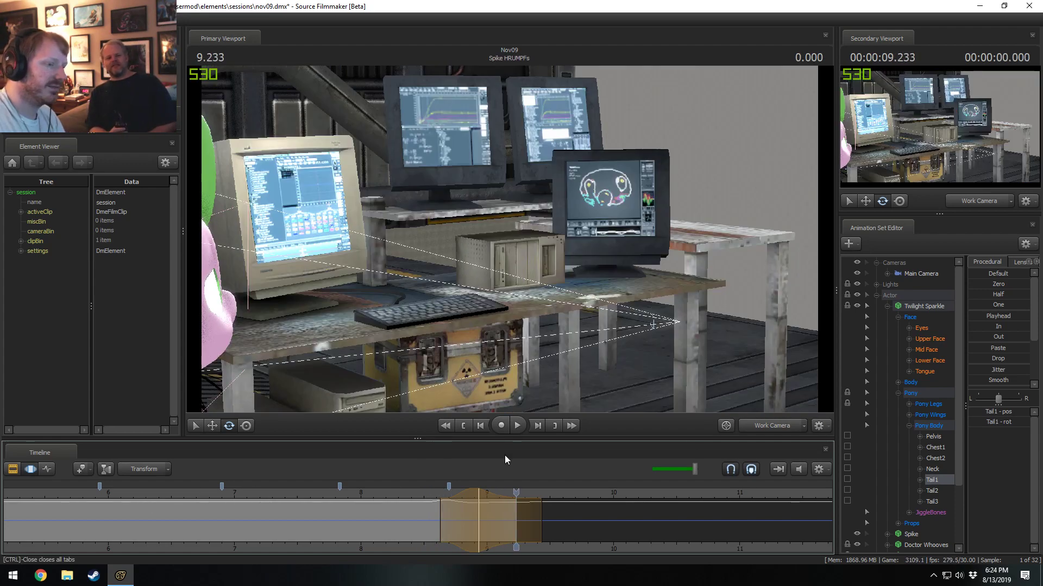
Replay the shot's ending through the Main Camera and move the playhead to 4.766 seconds, before the shot starts.
click(422, 493)
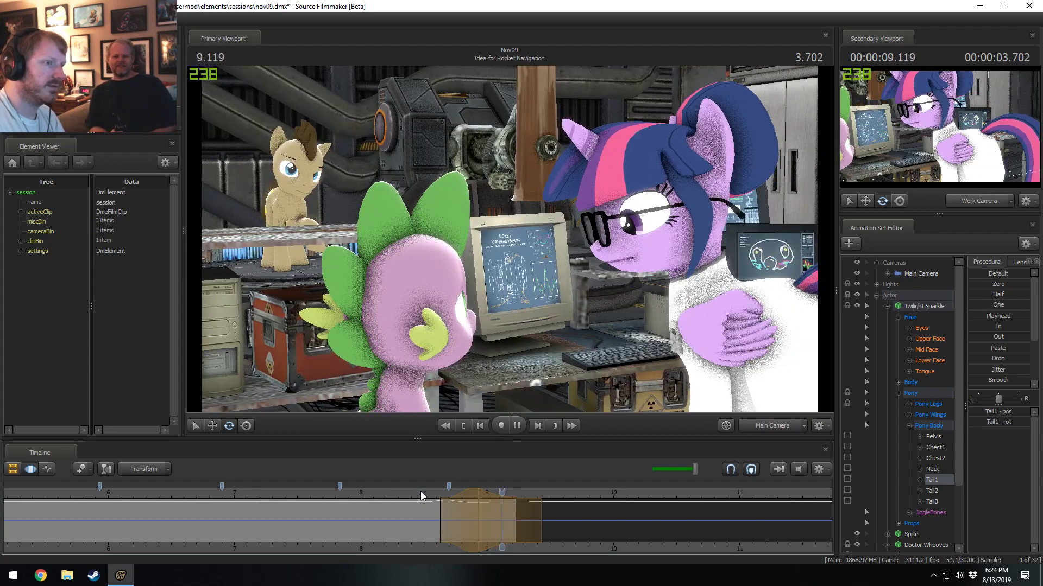
click(394, 504)
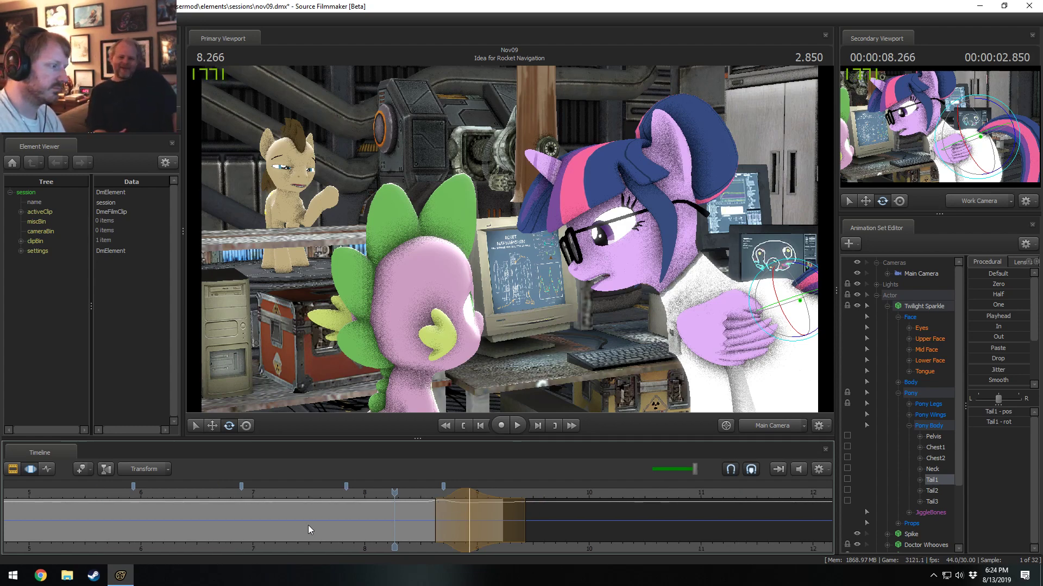
scroll(308, 526, down, 2)
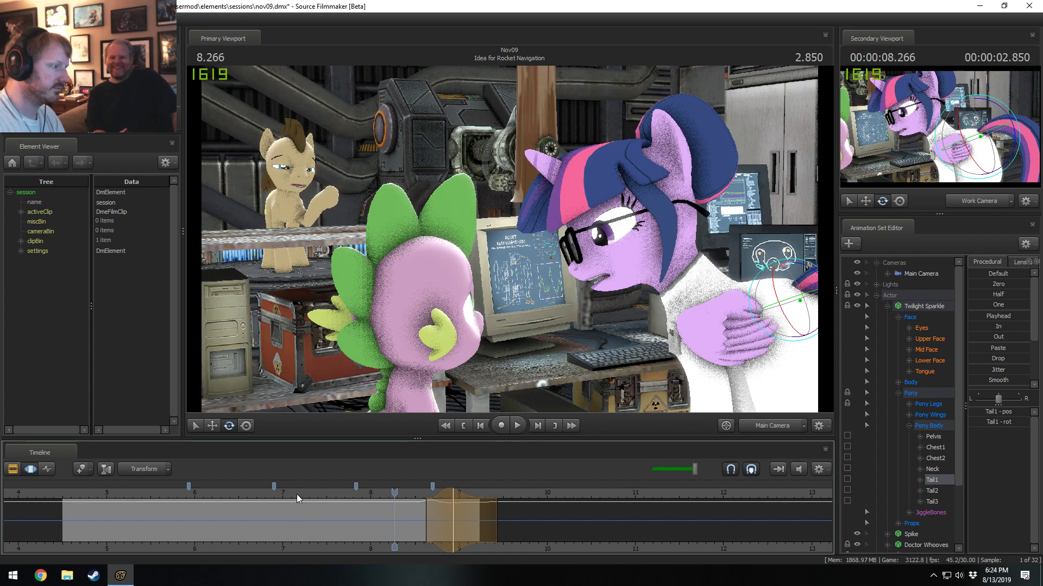
click(338, 493)
middle_drag(311, 543, 502, 562)
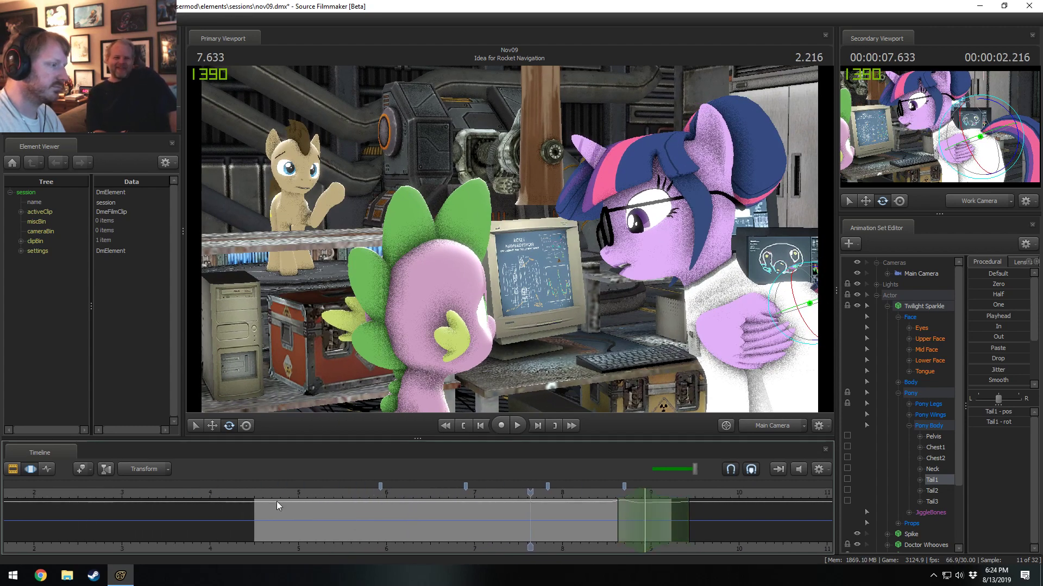
click(278, 495)
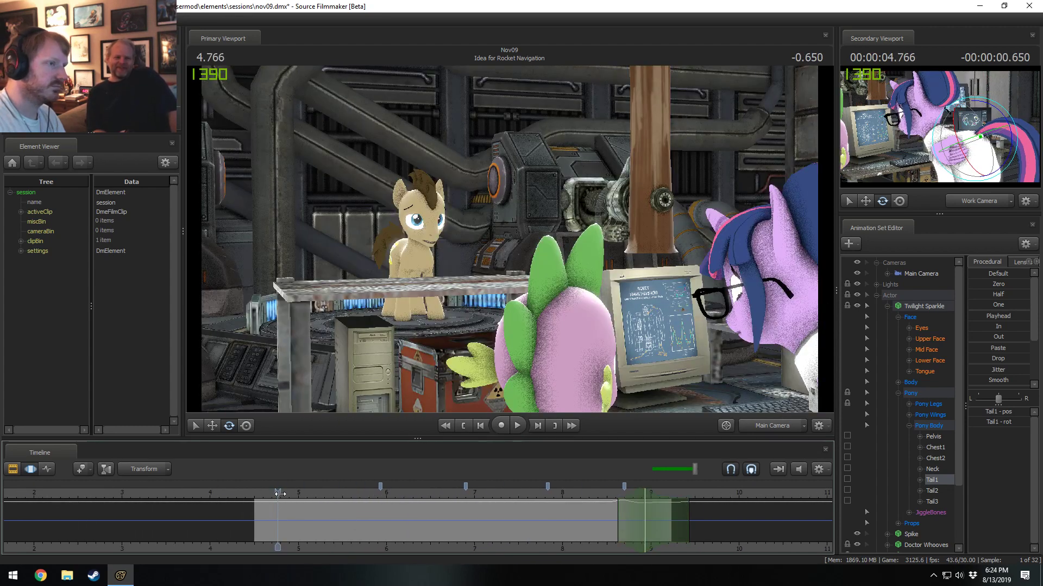
Bake the procedural bones of the Twilight Sparkle animation set.
right_click(921, 306)
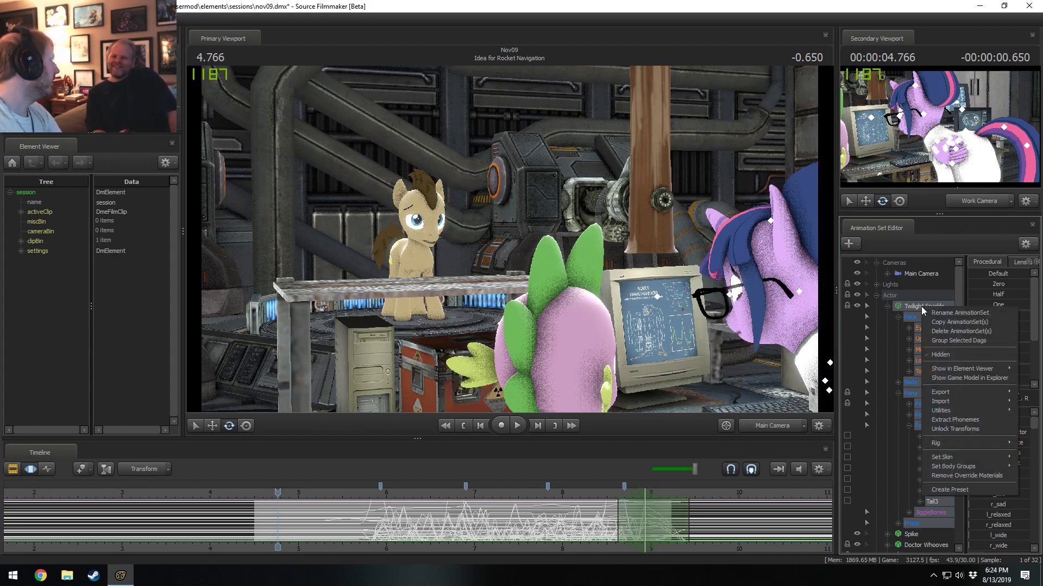
mouse_move(947, 405)
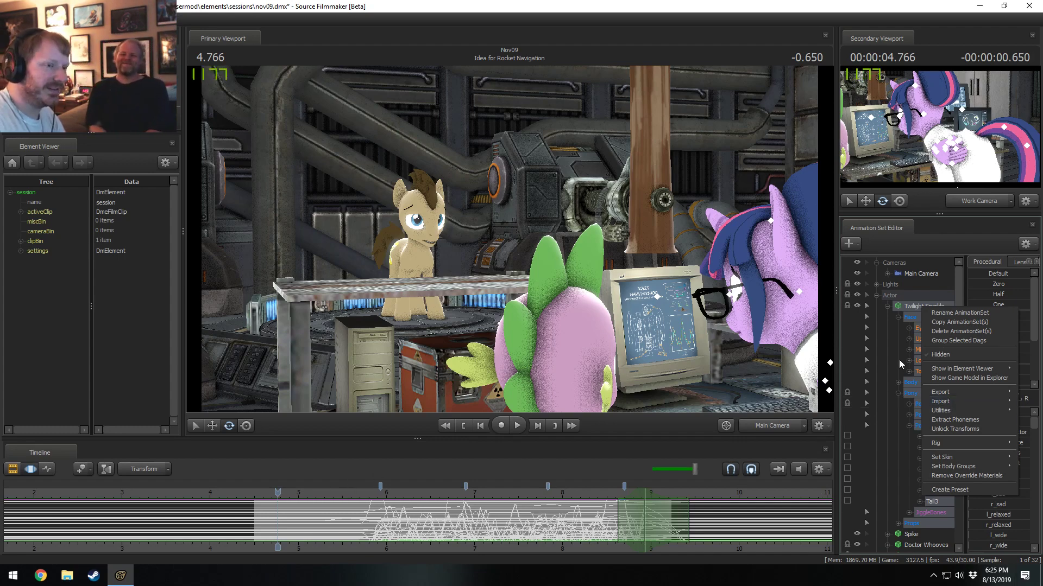
right_click(914, 309)
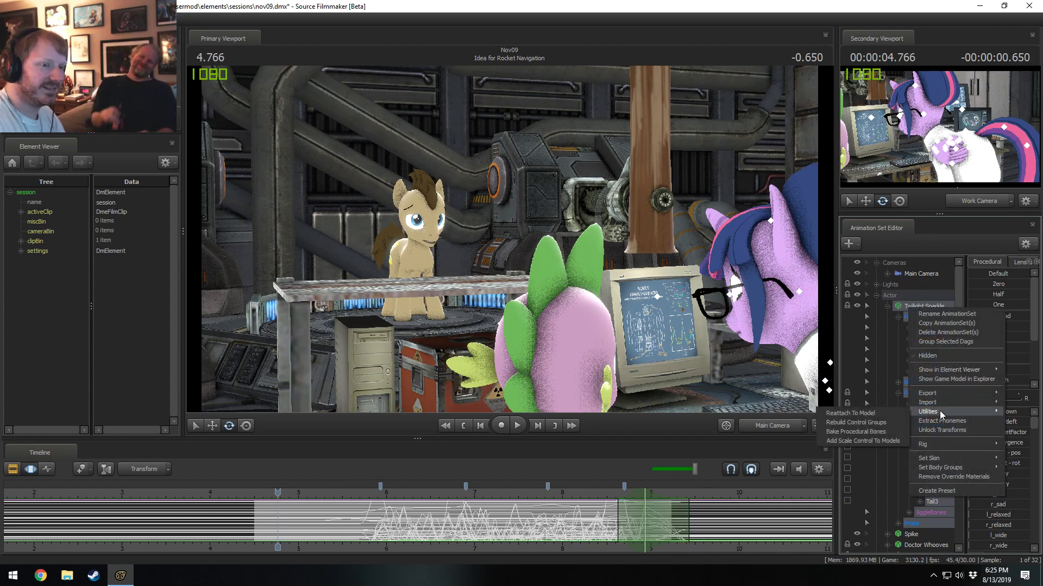
mouse_move(922, 406)
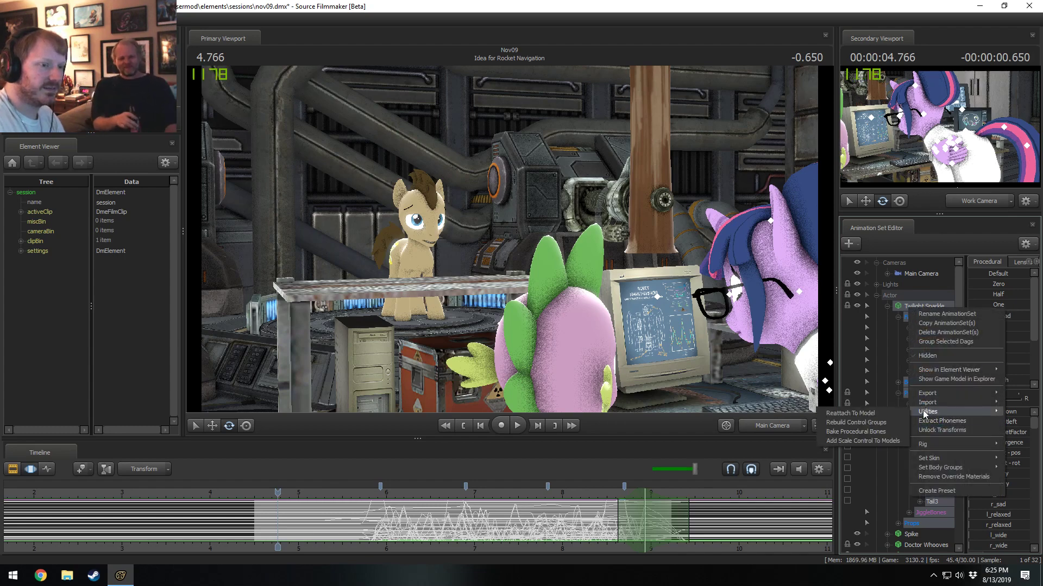
click(870, 432)
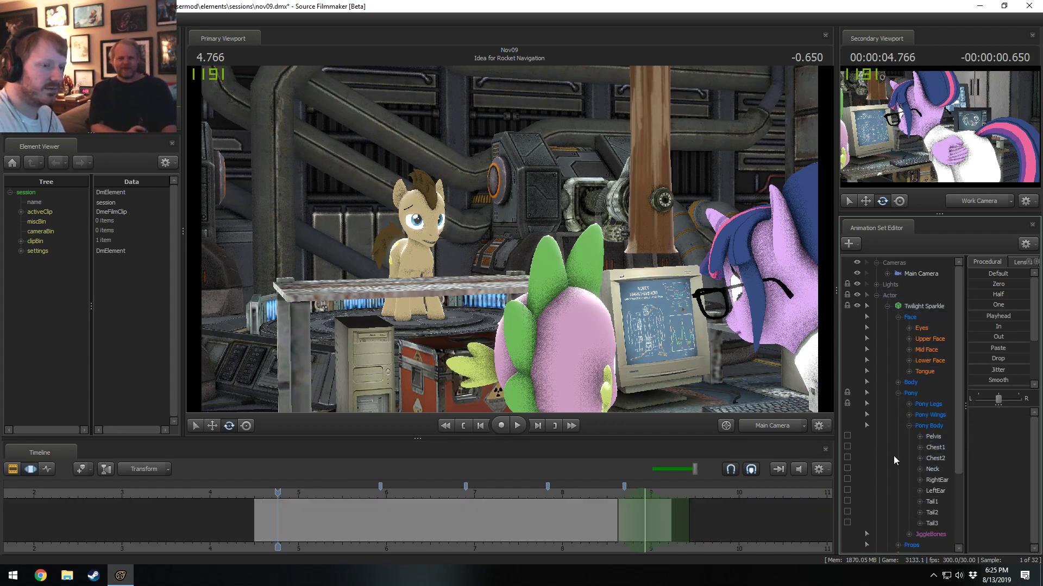
Select Twilight Sparkle's JiggleBones group and play the shot from 5.5 to about 7.27 seconds to check the baked hair and tail motion.
scroll(918, 484, down, 1)
click(923, 503)
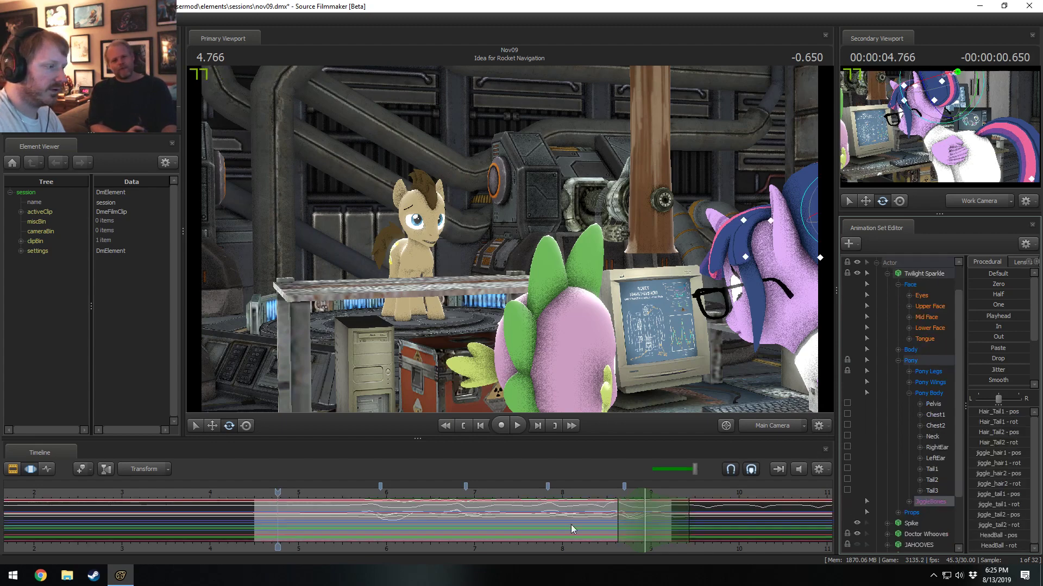
drag(350, 493, 313, 494)
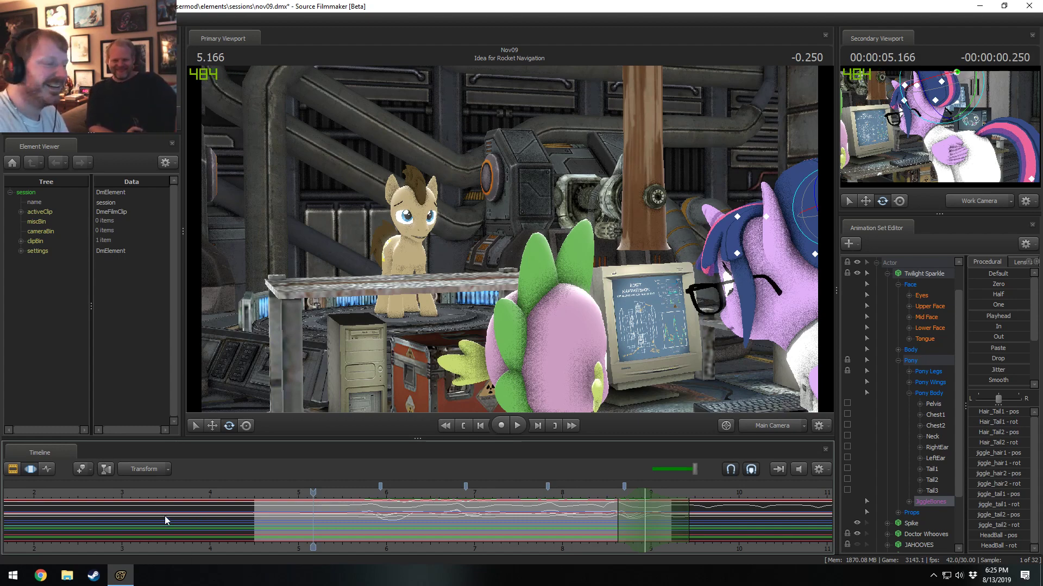
click(343, 492)
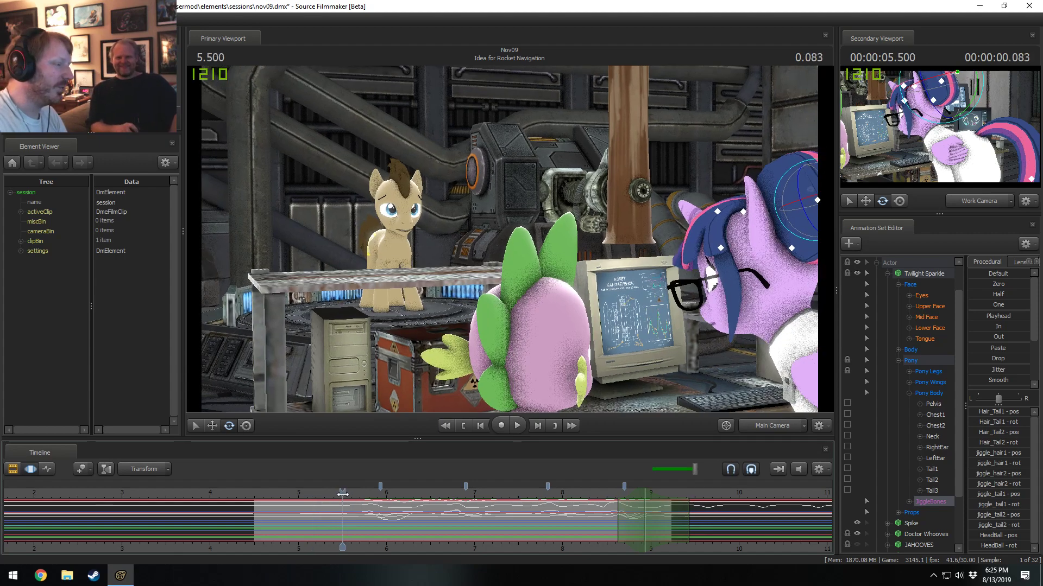
middle_drag(373, 550, 239, 539)
key(space)
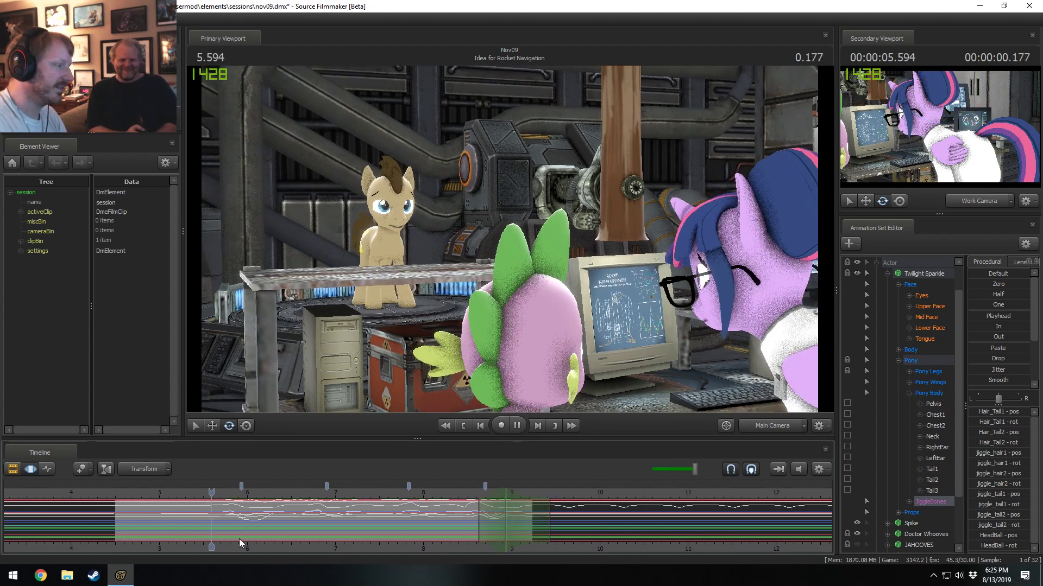
key(space)
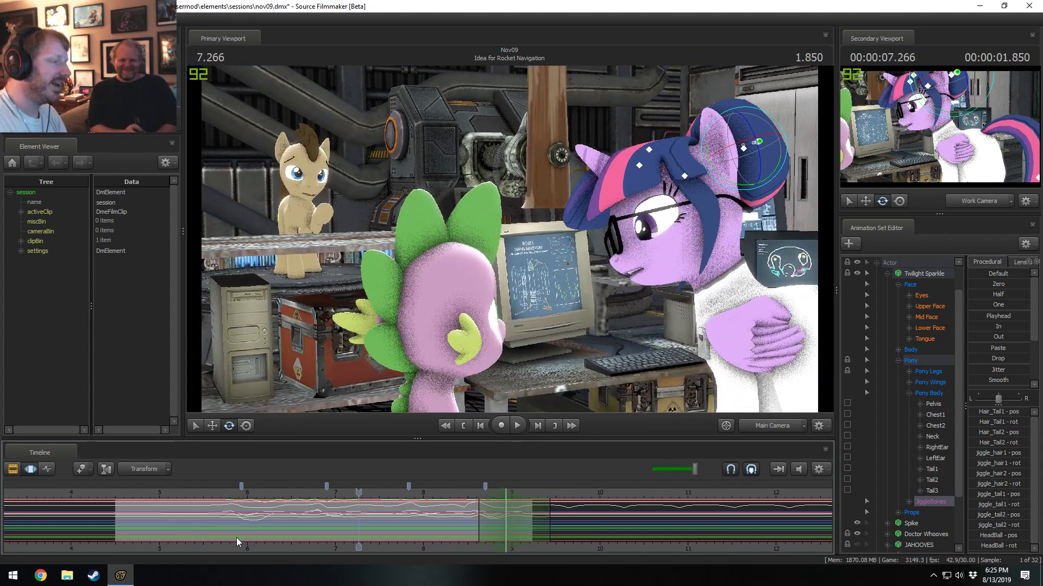
Scrub the opening of the Idea for Rocket Navigation shot from 5.4 seconds and park the playhead at 5.566 seconds.
click(194, 491)
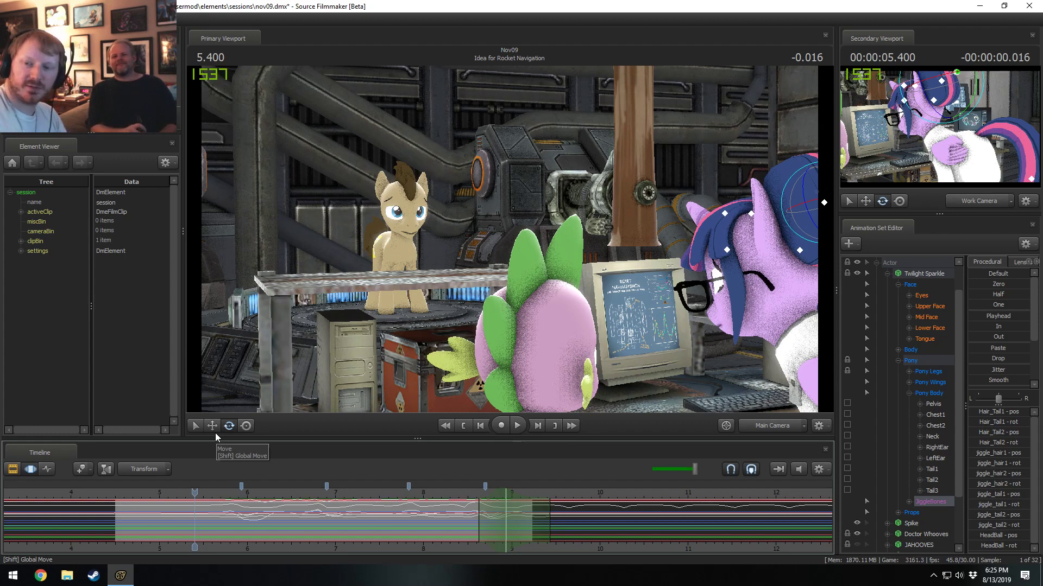
click(996, 576)
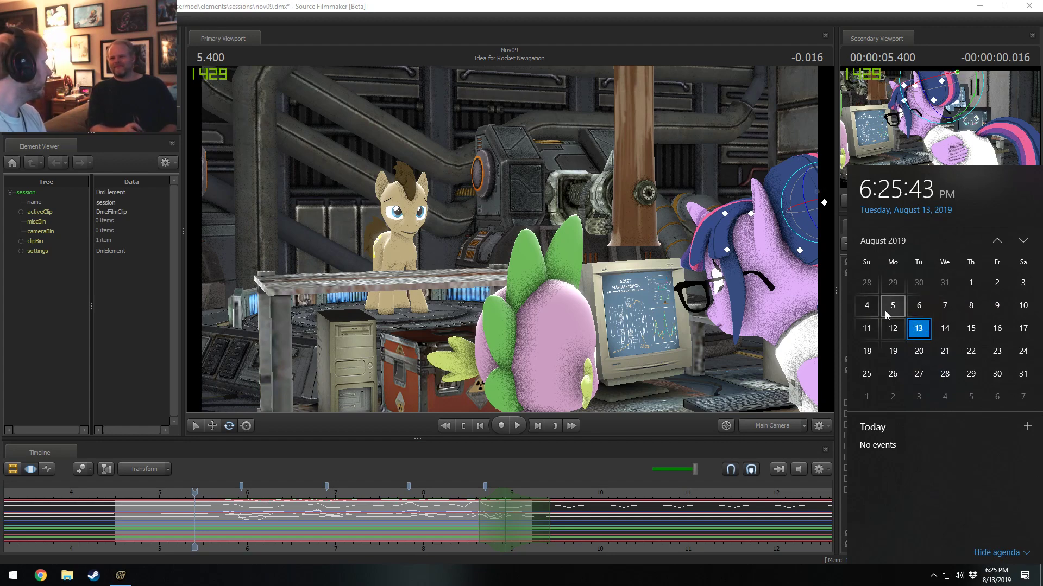
click(464, 4)
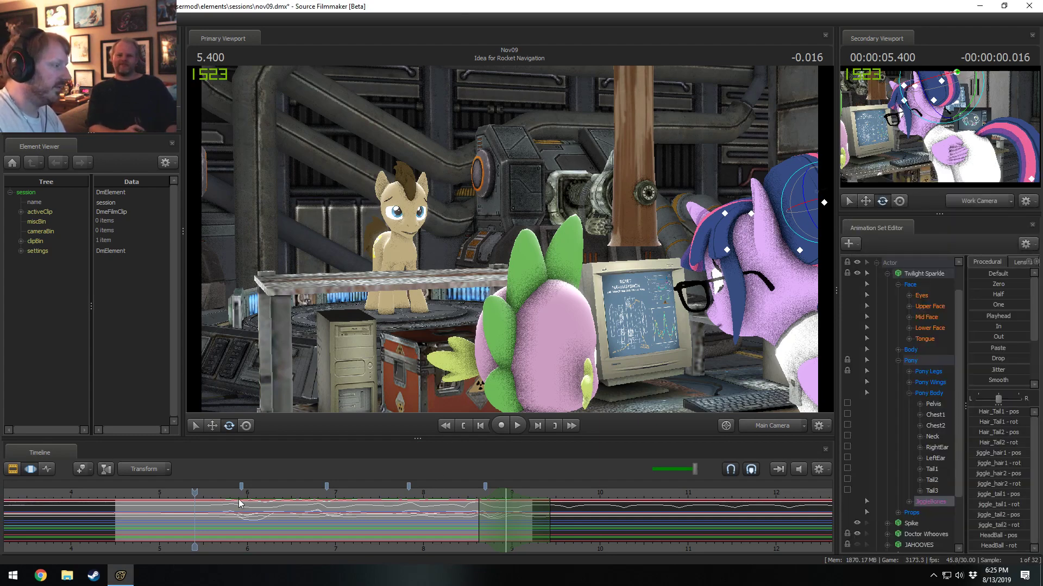
click(226, 493)
key(F2)
key(F3)
click(210, 494)
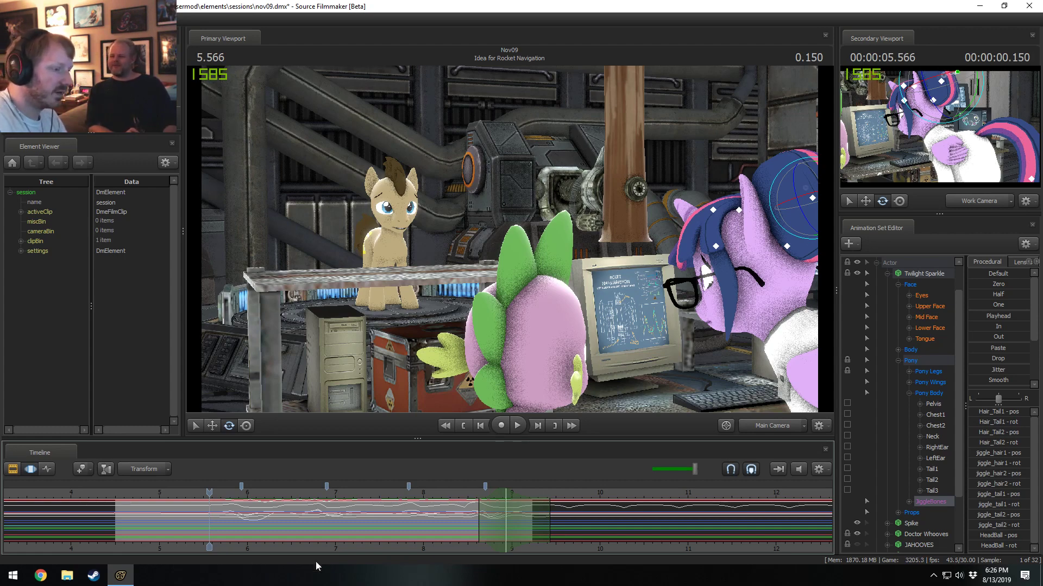
Select all of Twilight Sparkle's controls and flatten their motion from 9.533 seconds onward, beyond the shot's end.
scroll(624, 538, down, 5)
click(907, 287)
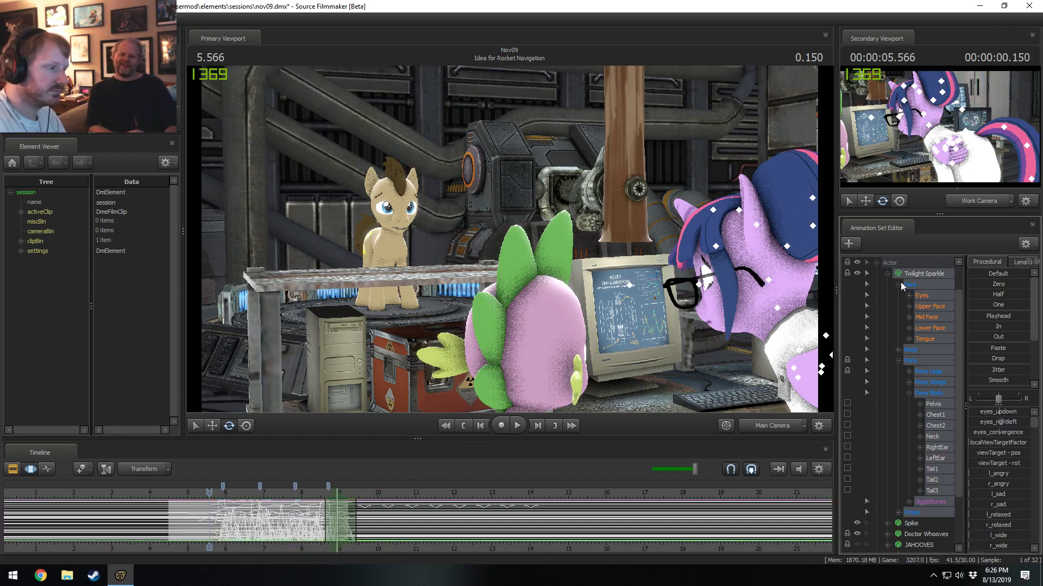
drag(346, 523, 880, 467)
scroll(350, 522, up, 5)
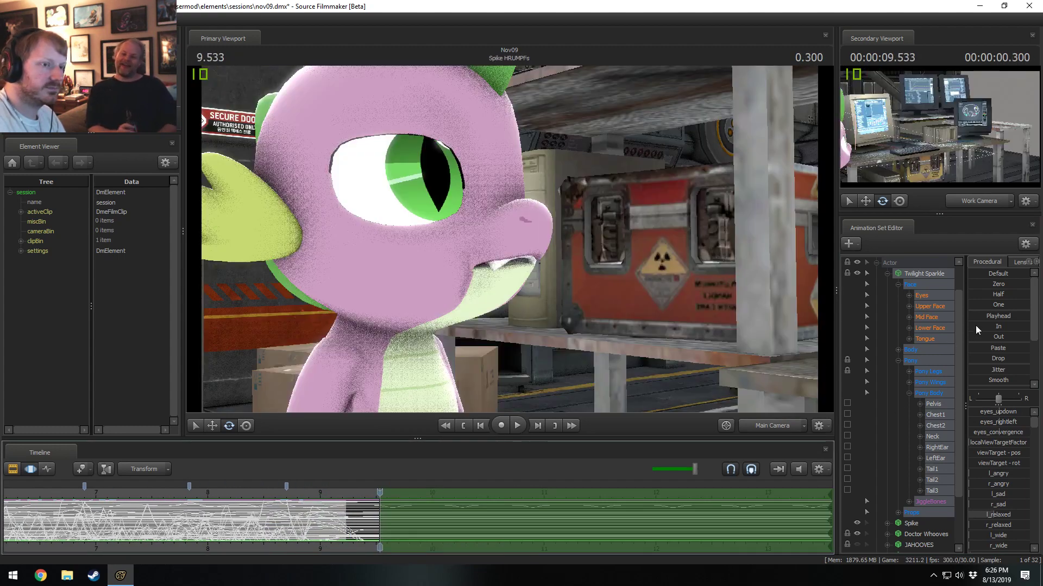
Return to the Idea for Rocket Navigation shot and scrub its opening frames, stopping the playhead at 5.466 seconds.
scroll(259, 527, down, 4)
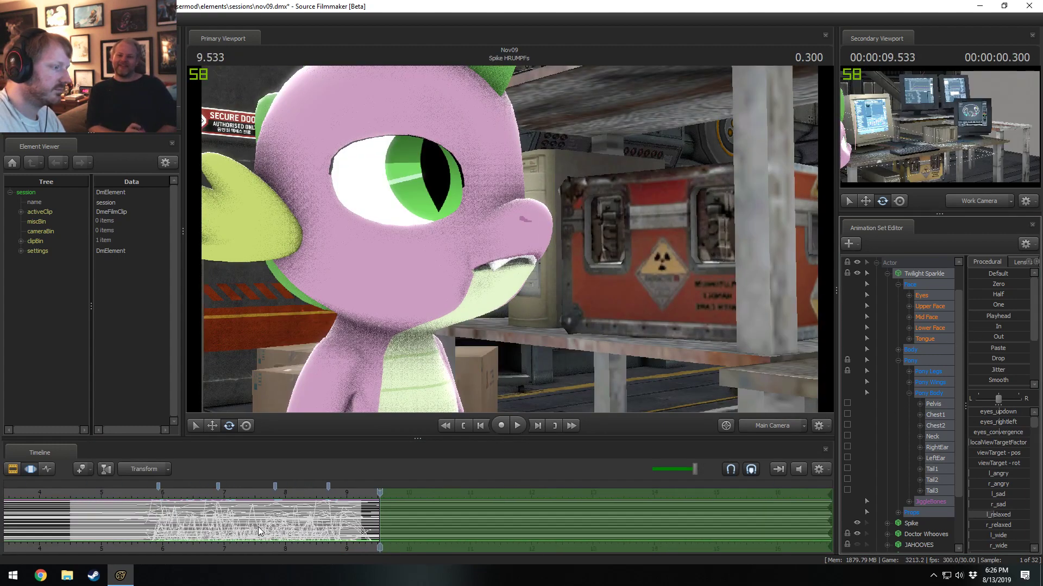
click(256, 496)
scroll(278, 546, up, 3)
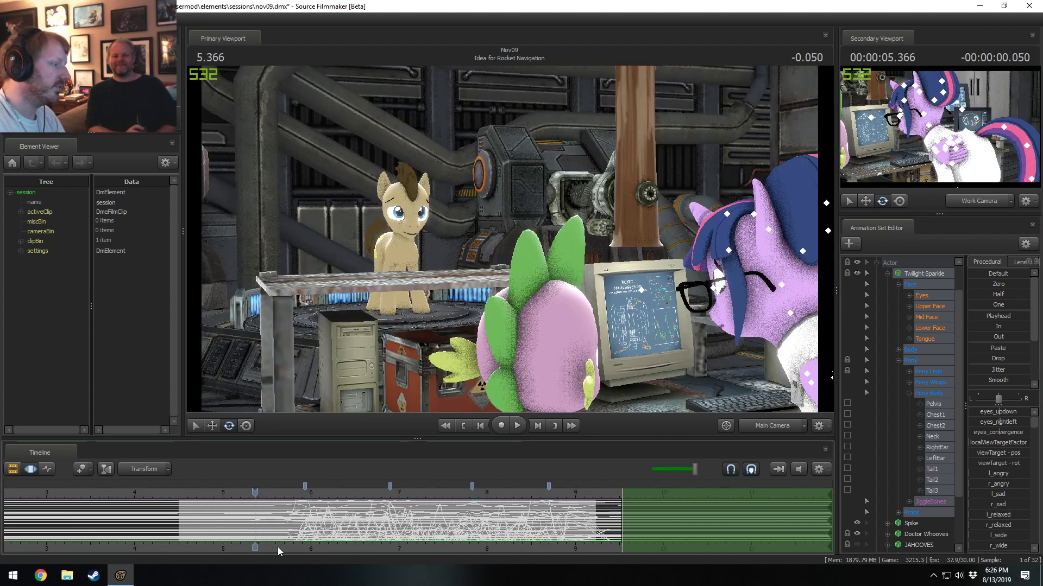
click(249, 495)
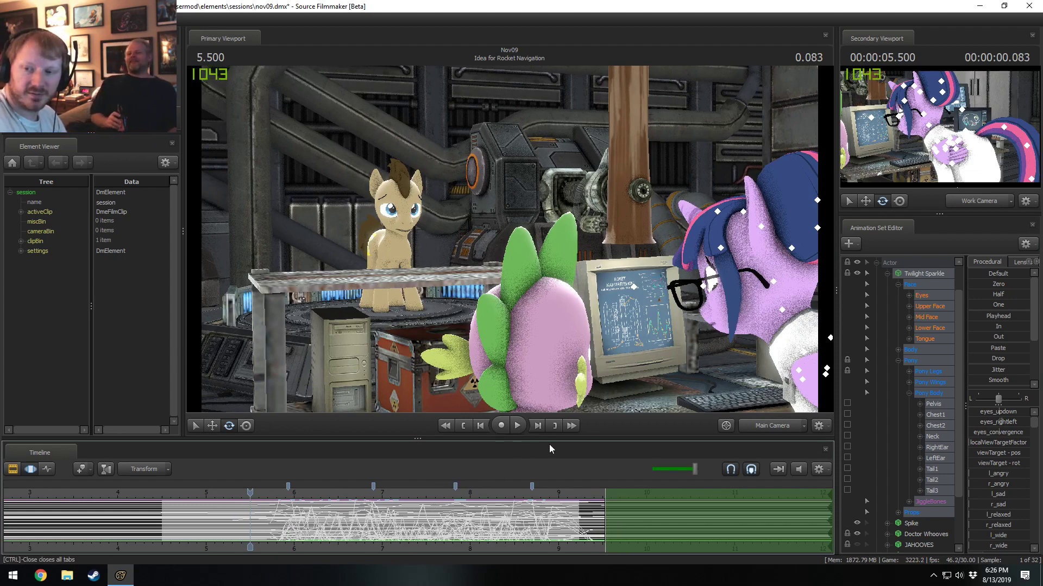
drag(251, 493, 247, 493)
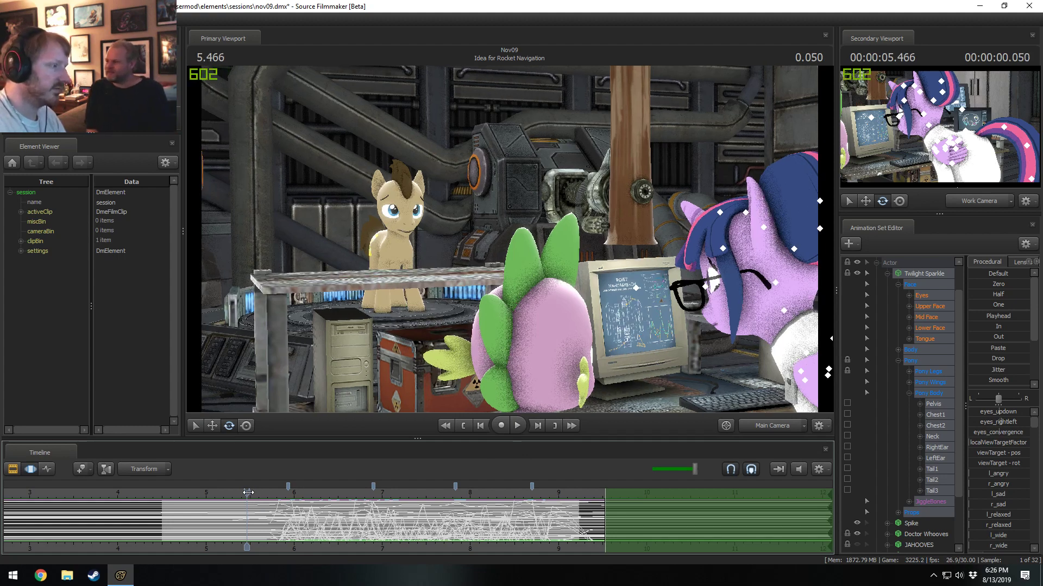
Collapse the Face and Pony groups under Twilight Sparkle, leaving only her main control groups listed.
click(886, 274)
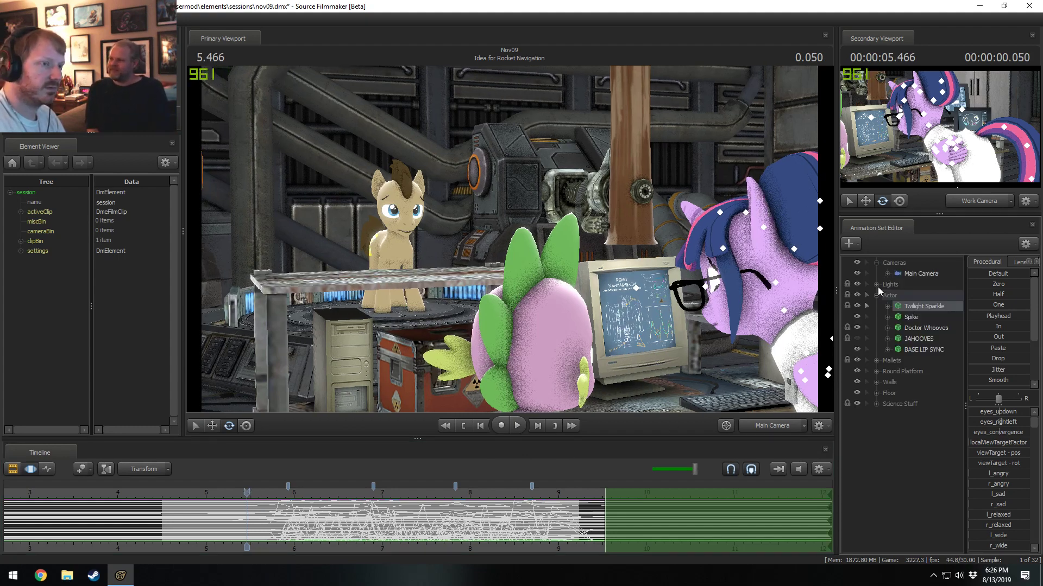
click(887, 307)
click(898, 394)
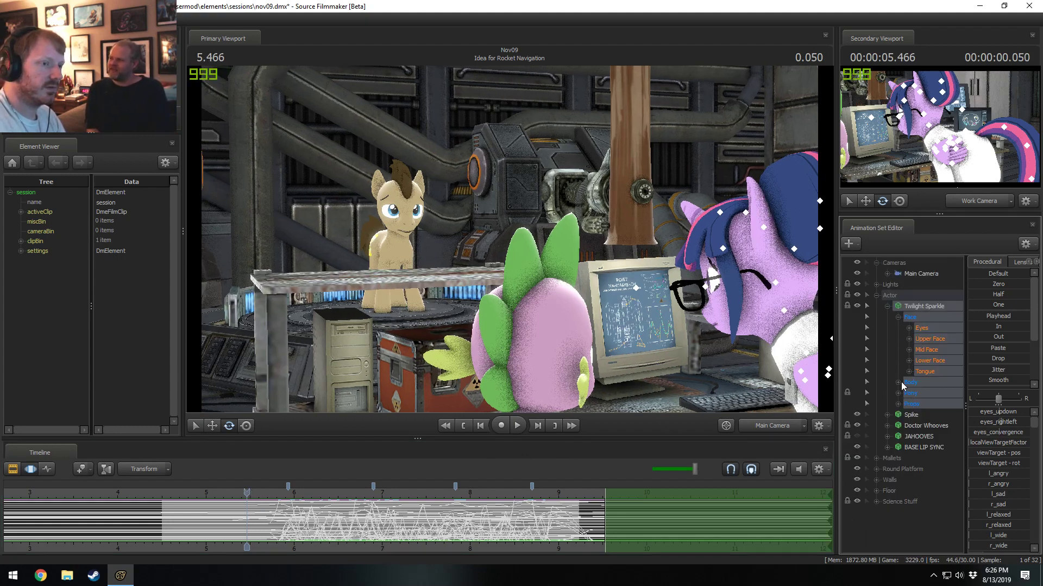
click(898, 318)
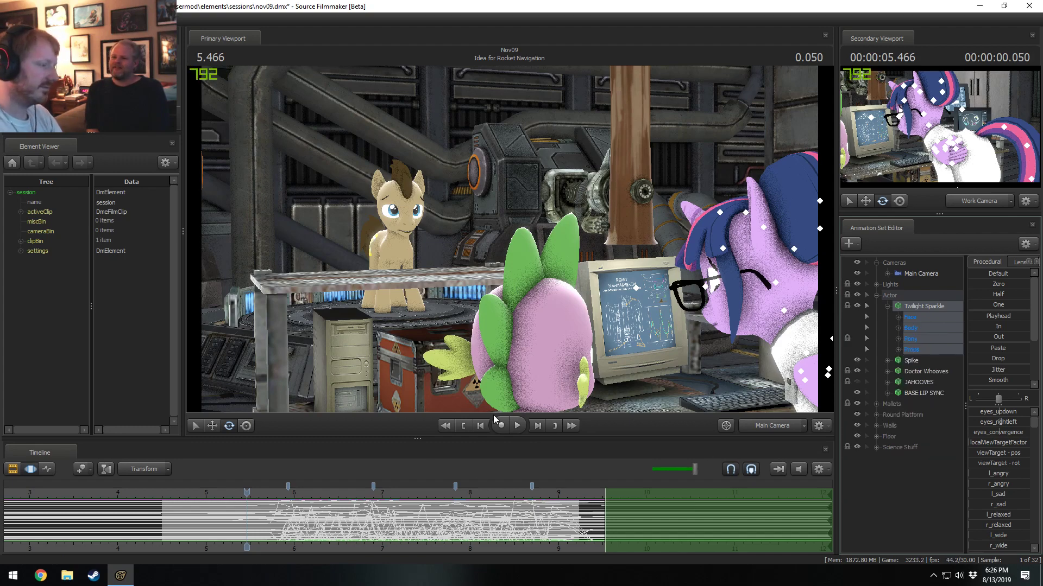
Move the playhead to 5.866 seconds and reduce the time selection to that point.
click(278, 492)
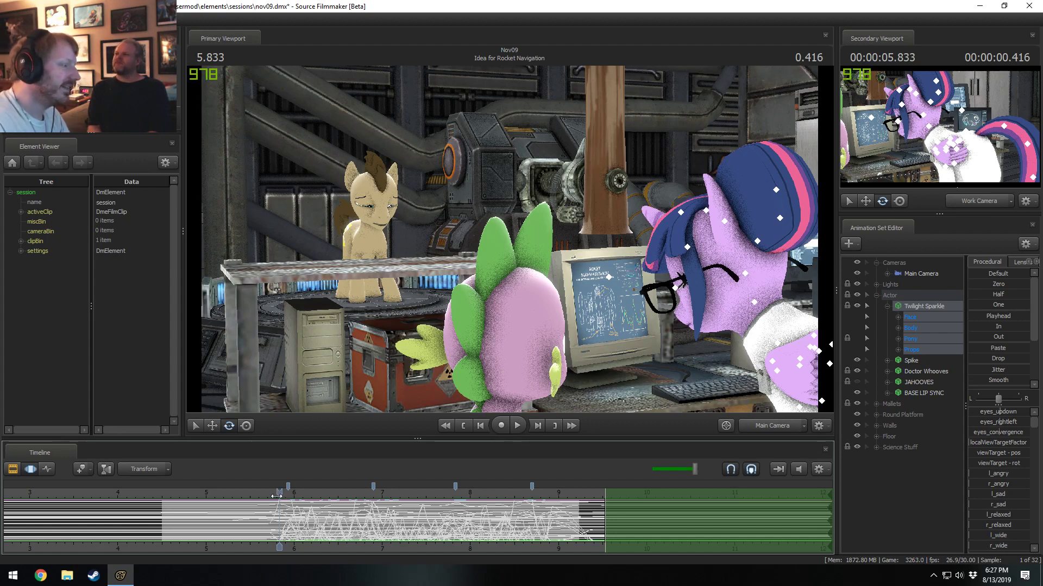
drag(279, 513, 282, 513)
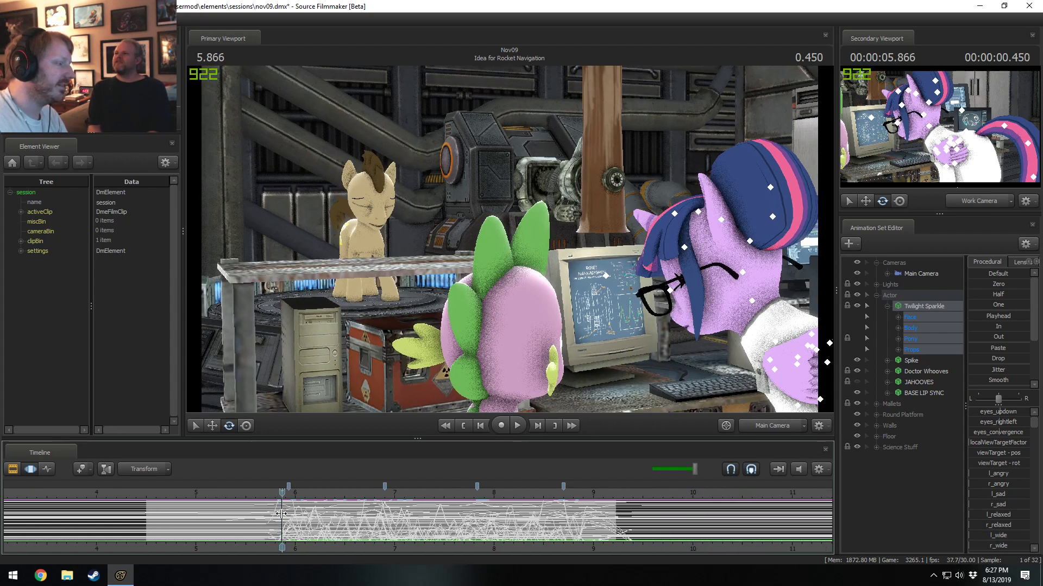
scroll(281, 514, up, 2)
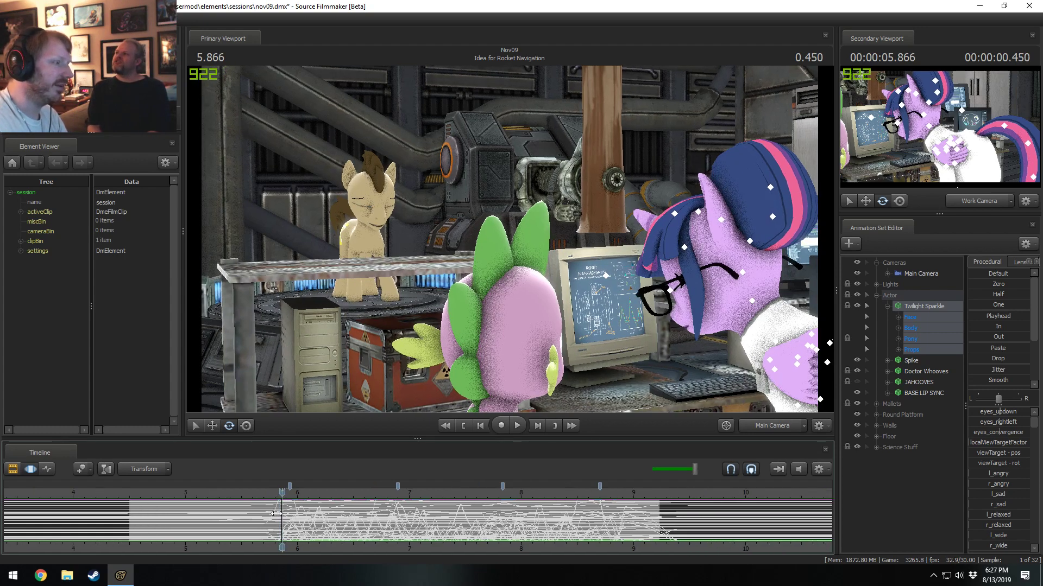
Select Twilight Sparkle's JiggleBones group and scrub its baked motion from 6.5 seconds back to 5.733 seconds.
click(898, 339)
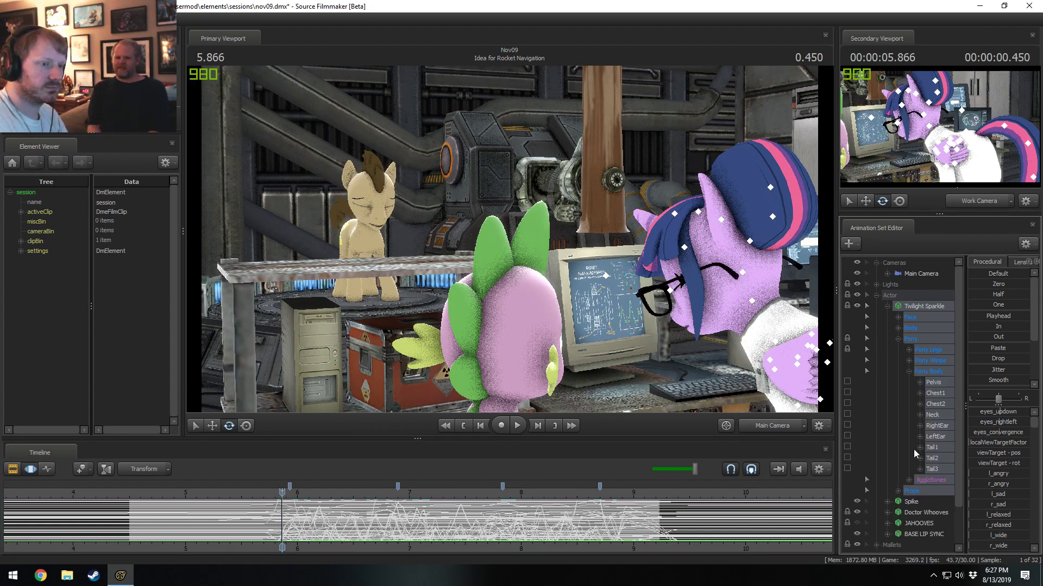
click(921, 481)
drag(351, 520, 352, 520)
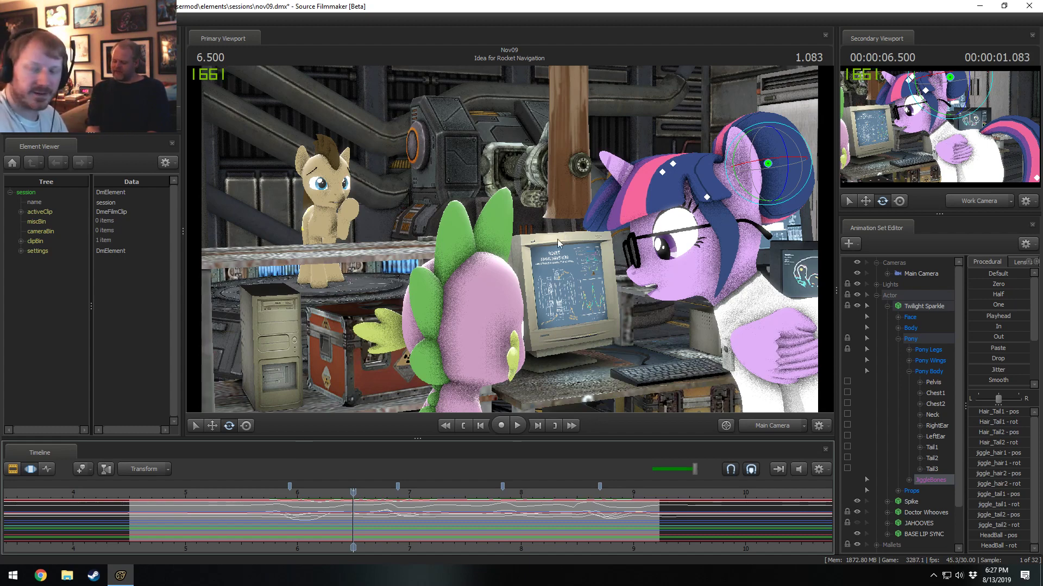
click(319, 493)
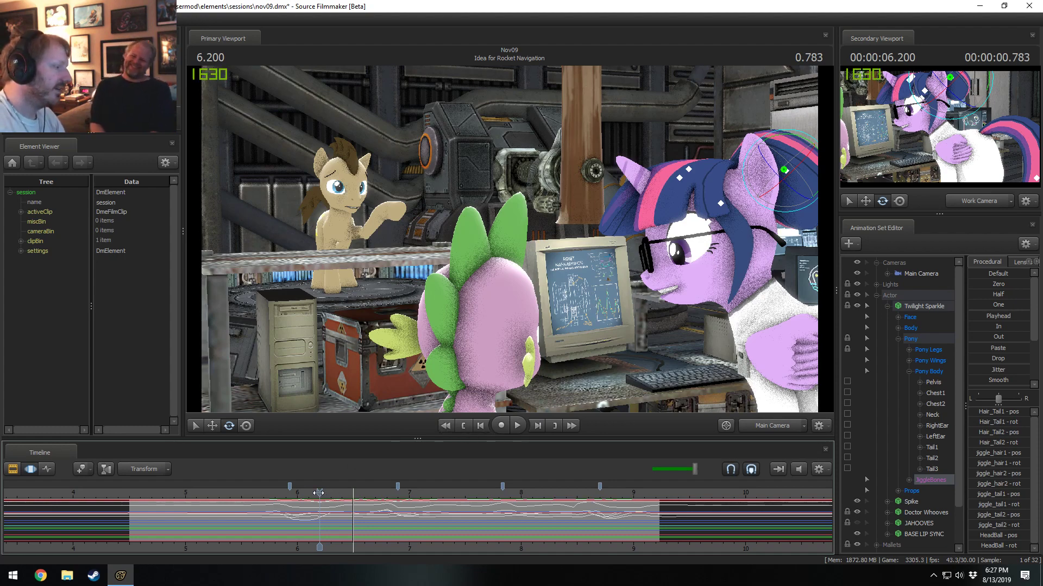
drag(319, 493, 268, 496)
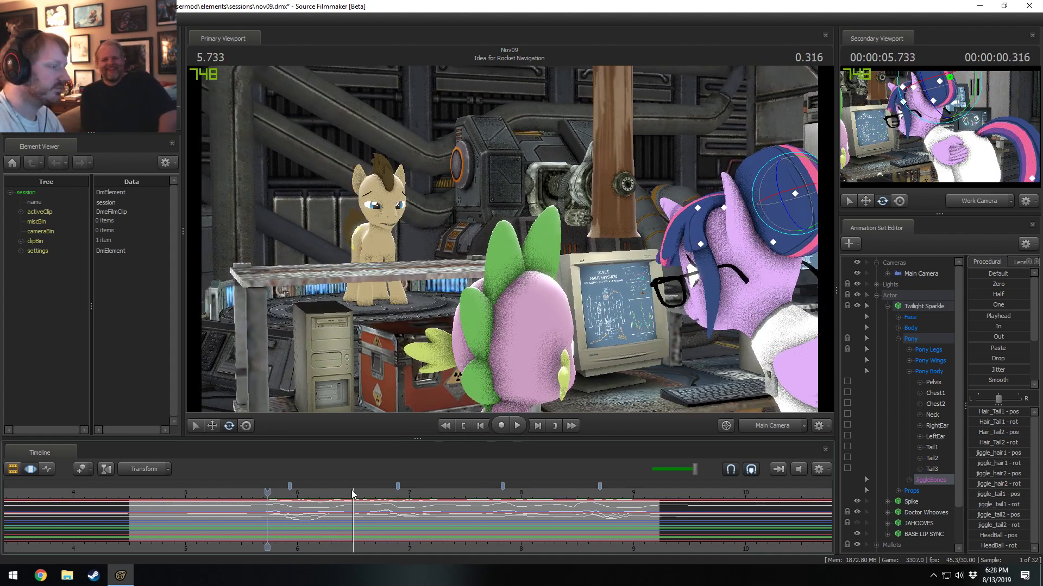
Expand the JiggleBones group, select its HeadBall bone and extend the time selection over the entire timeline.
click(909, 480)
scroll(924, 462, down, 3)
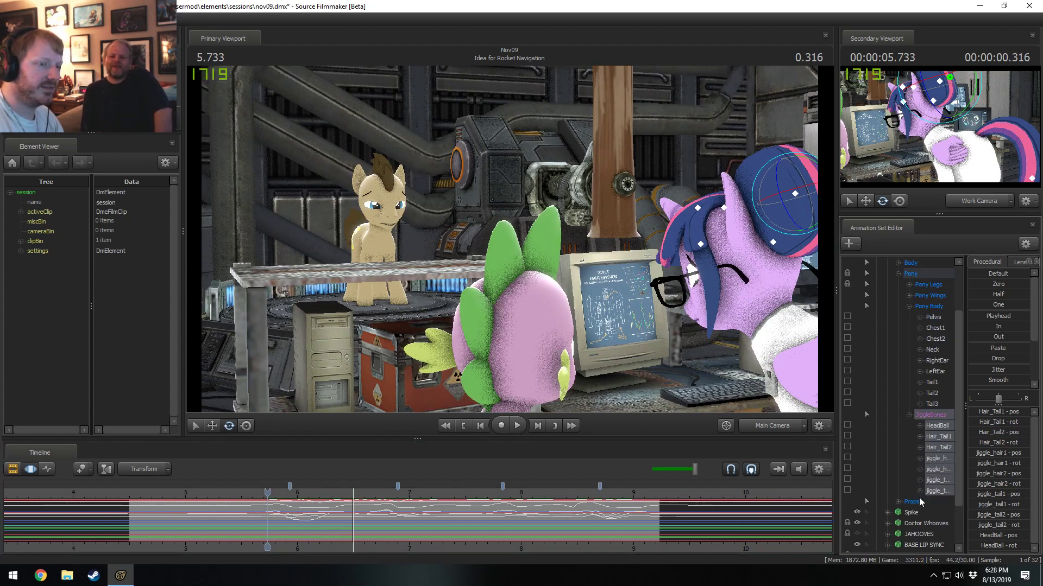
click(937, 393)
key(ctrl+a)
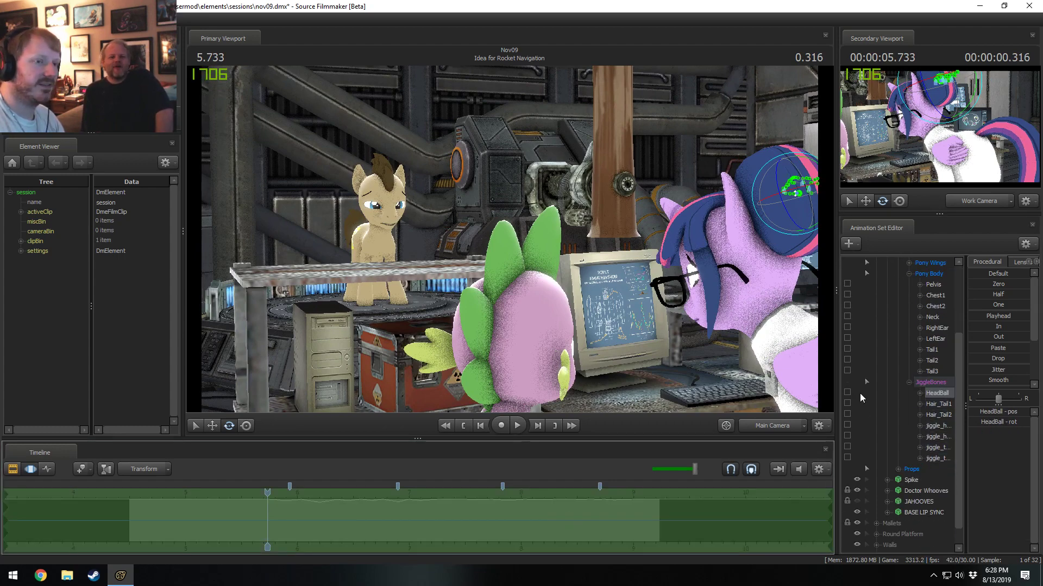
Play the HeadBall motion from 5.733 to 6.866 seconds.
key(F1)
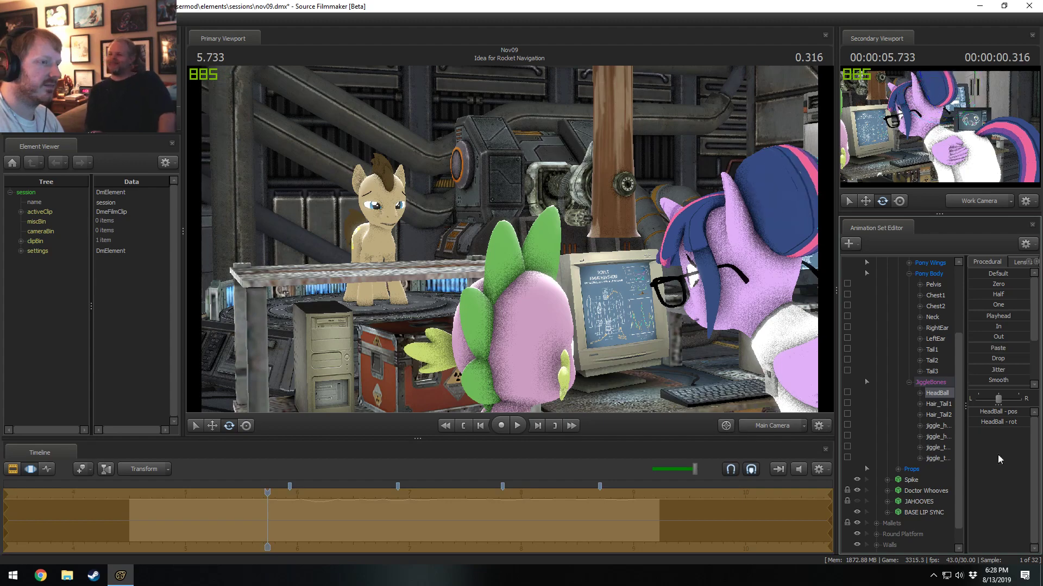
key(space)
key(space)
key(F2)
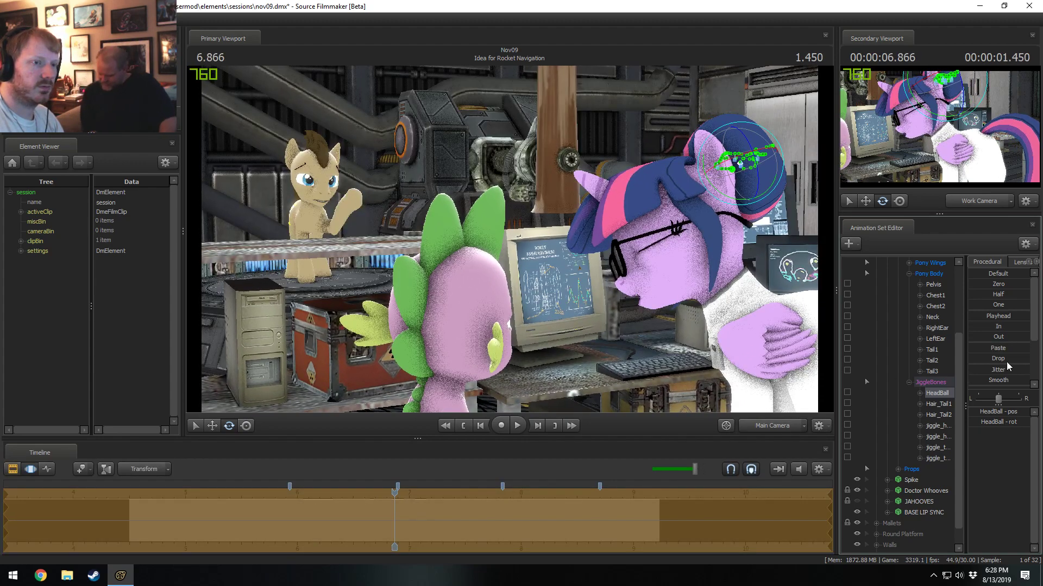
Review the hair motion in the clip editor by playing from 5.5 and 6.8 seconds, ending with the playhead at 6 seconds.
key(F1)
click(243, 493)
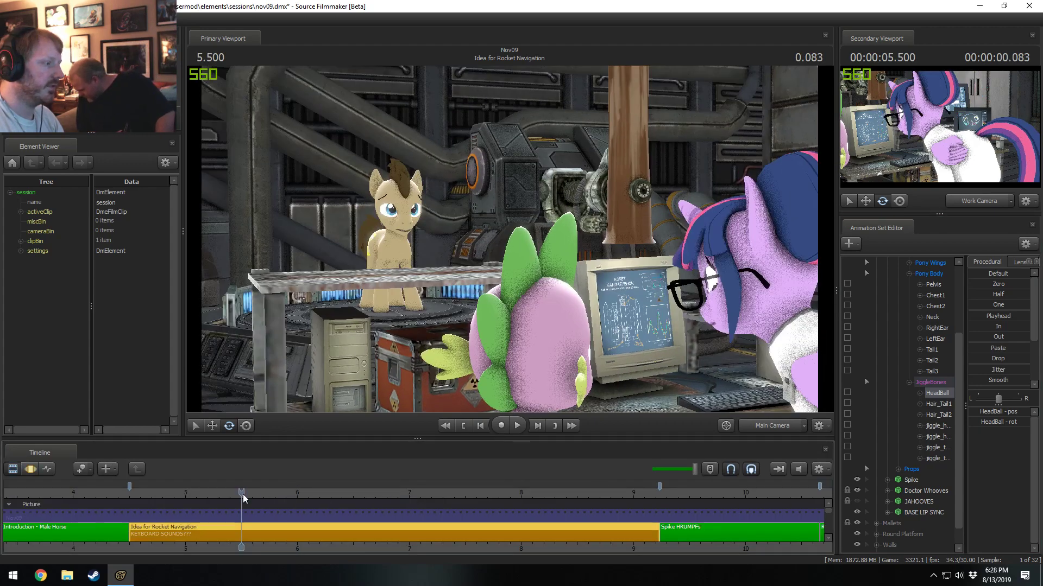
key(space)
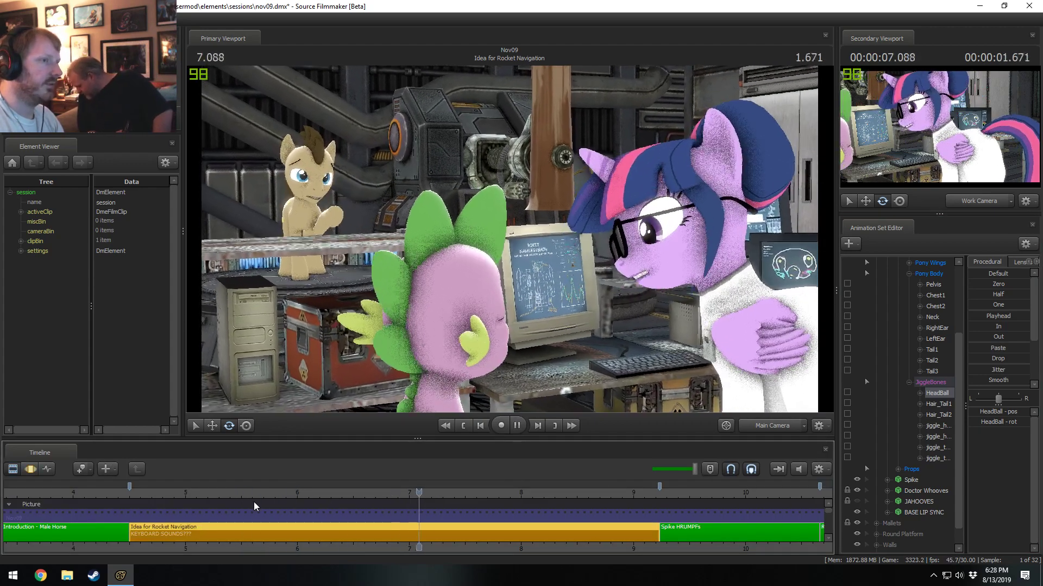
key(space)
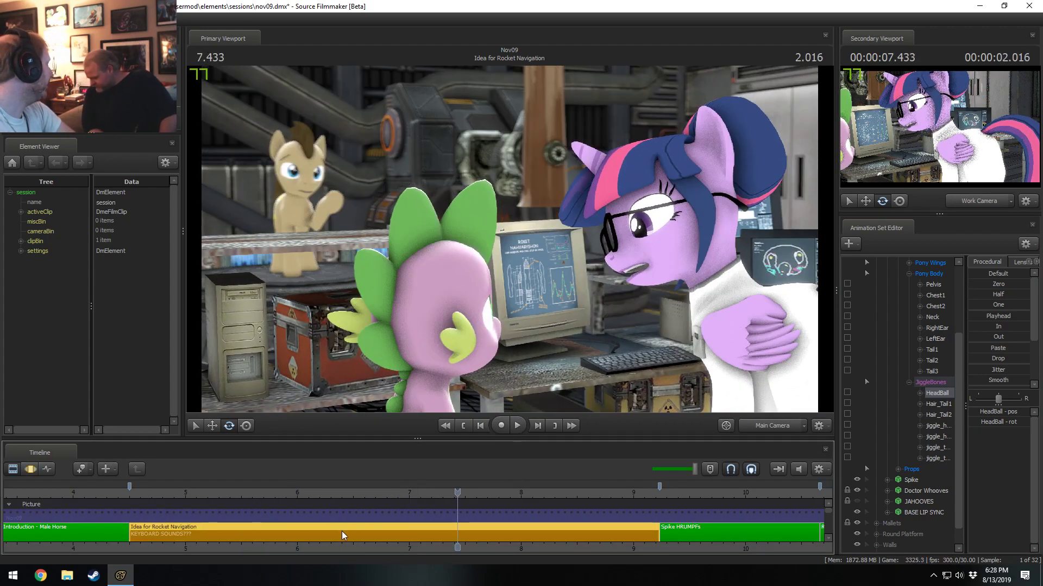
click(388, 491)
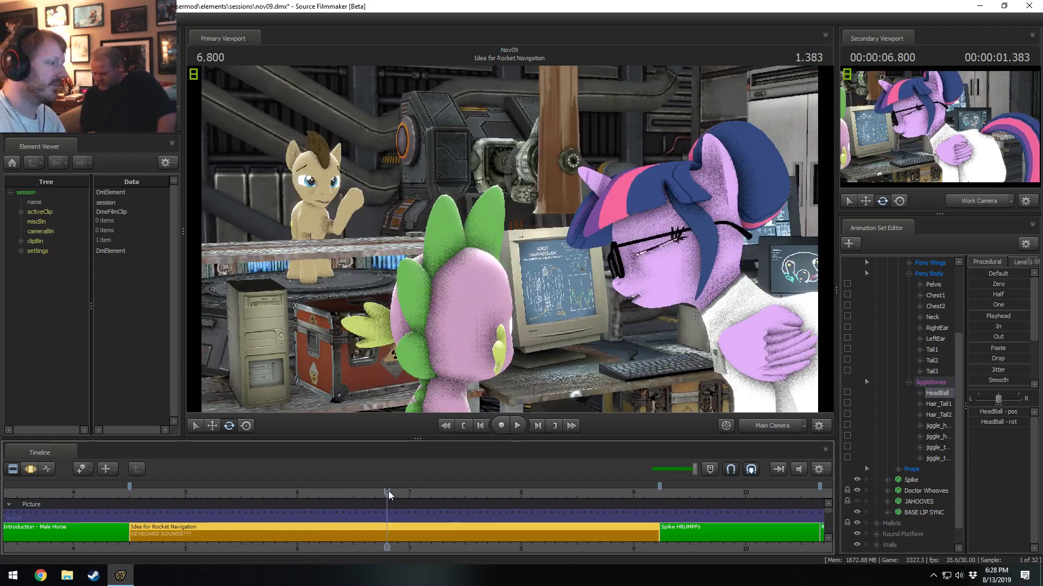
key(space)
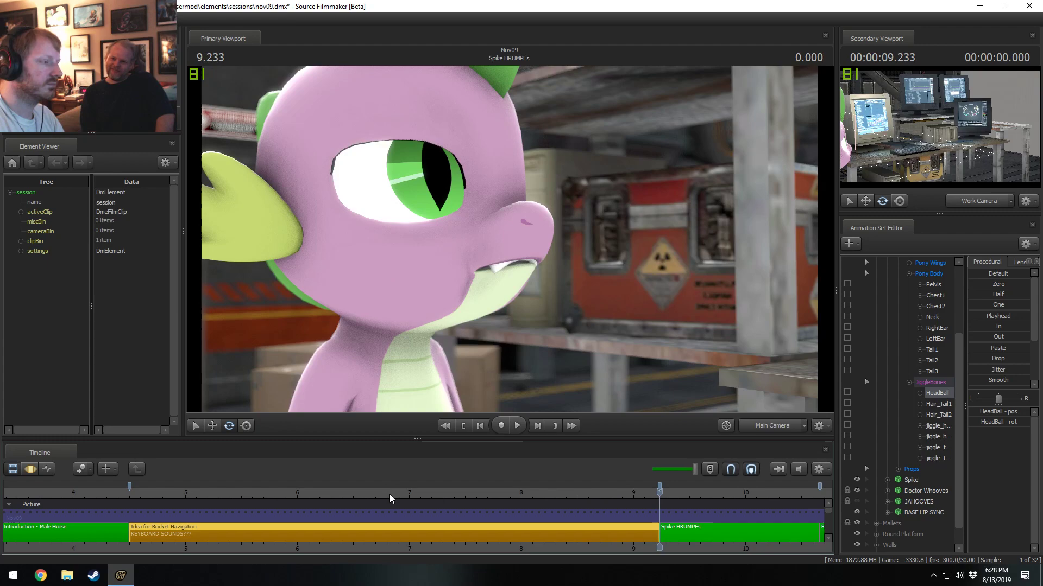
drag(389, 493, 298, 494)
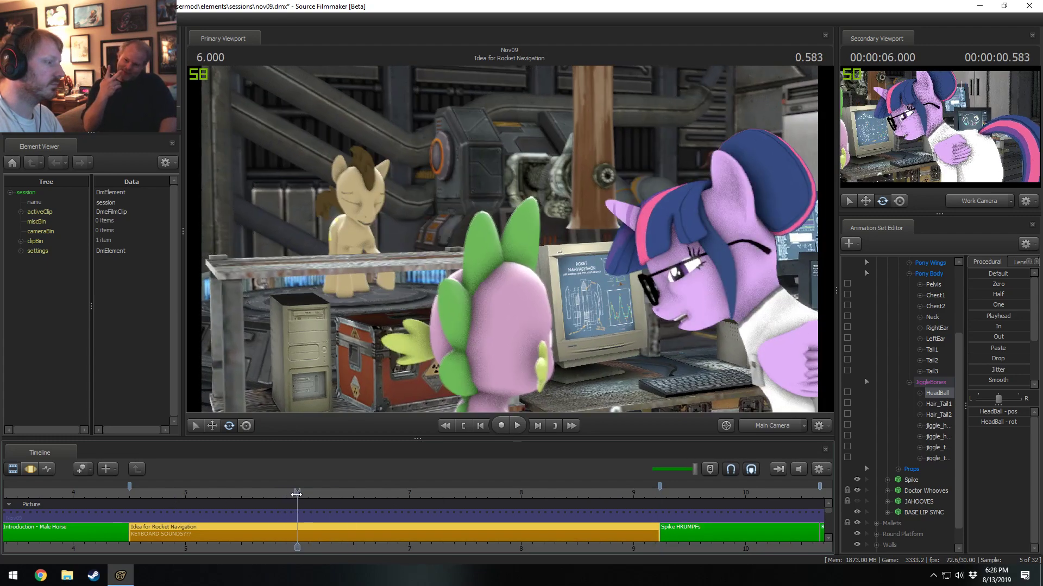
Open the Idea for Rocket Navigation shot for motion editing, collapse the JiggleBones group and move the playhead to 5.933 seconds.
double_click(279, 527)
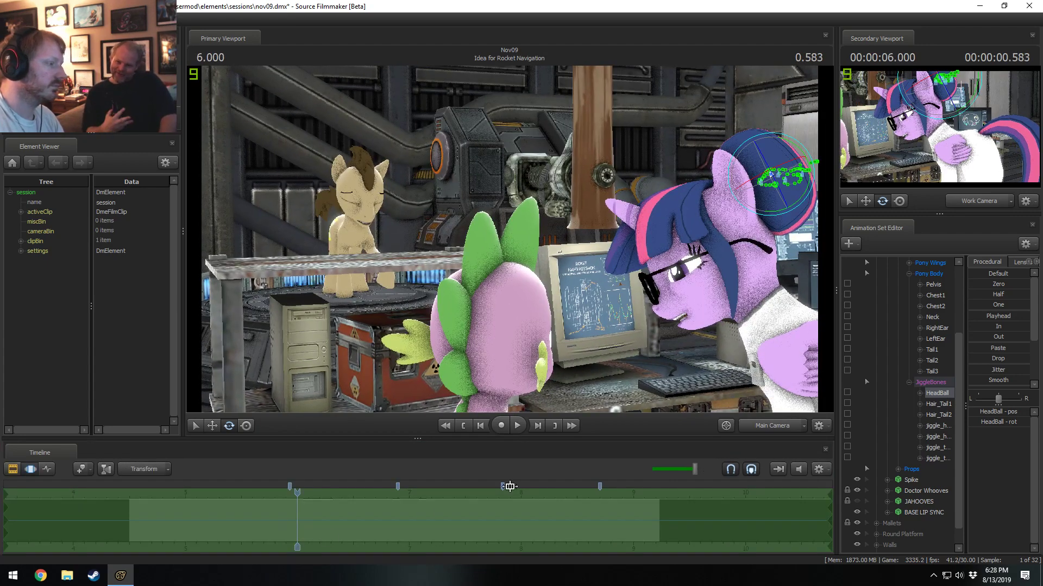
click(908, 382)
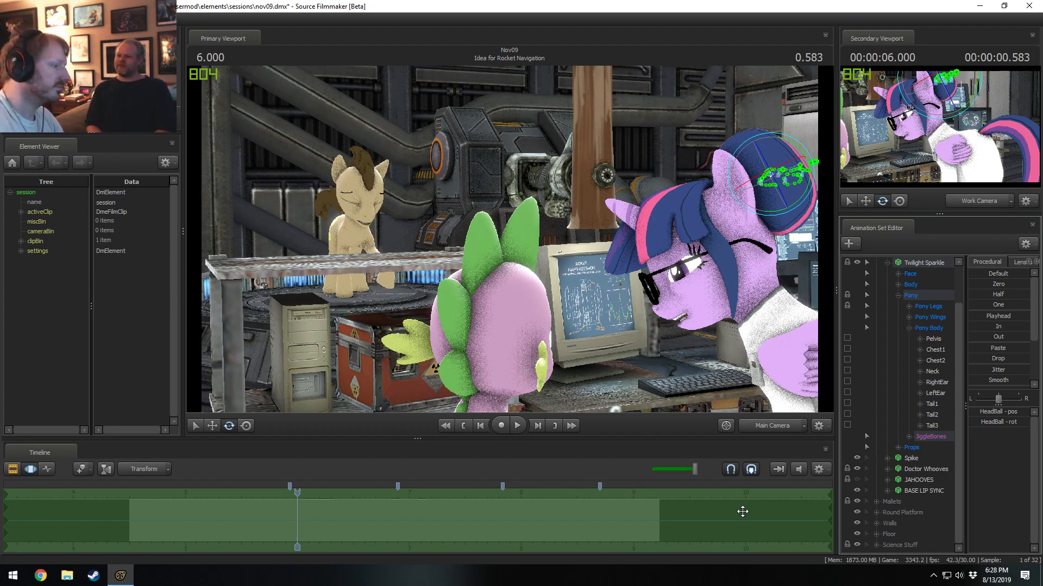
drag(299, 492, 291, 494)
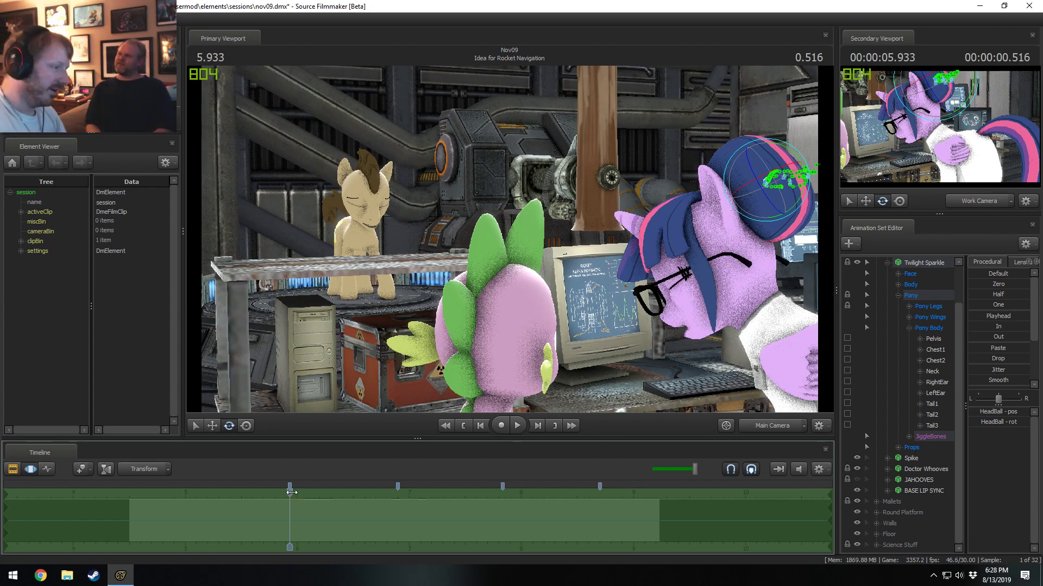
Expand Twilight Sparkle's JiggleBones group, select Hair_Tail1 and Hair_Tail2, and play their motion from 5.733 seconds.
click(268, 518)
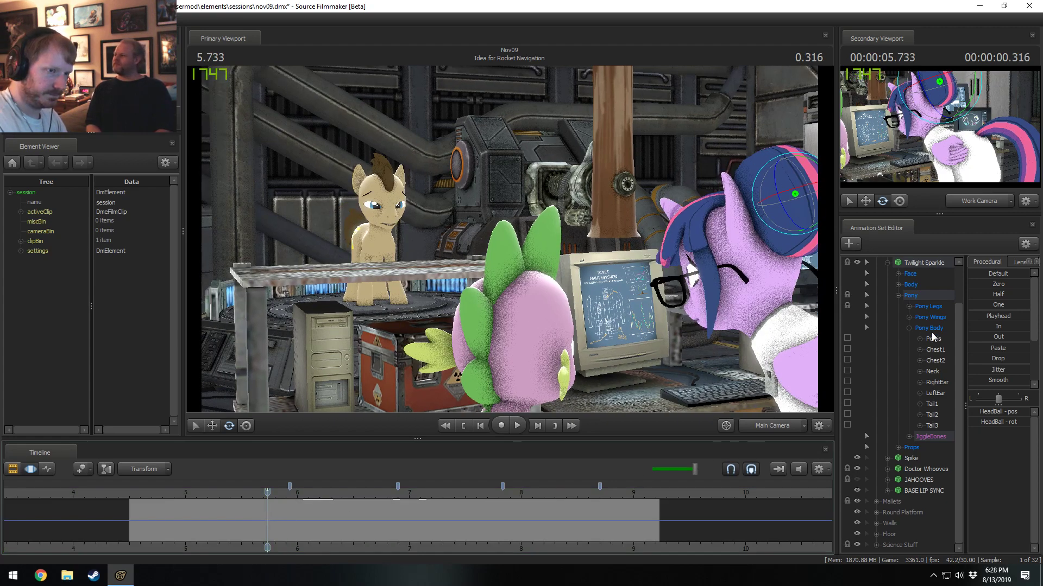
click(910, 438)
scroll(930, 469, down, 1)
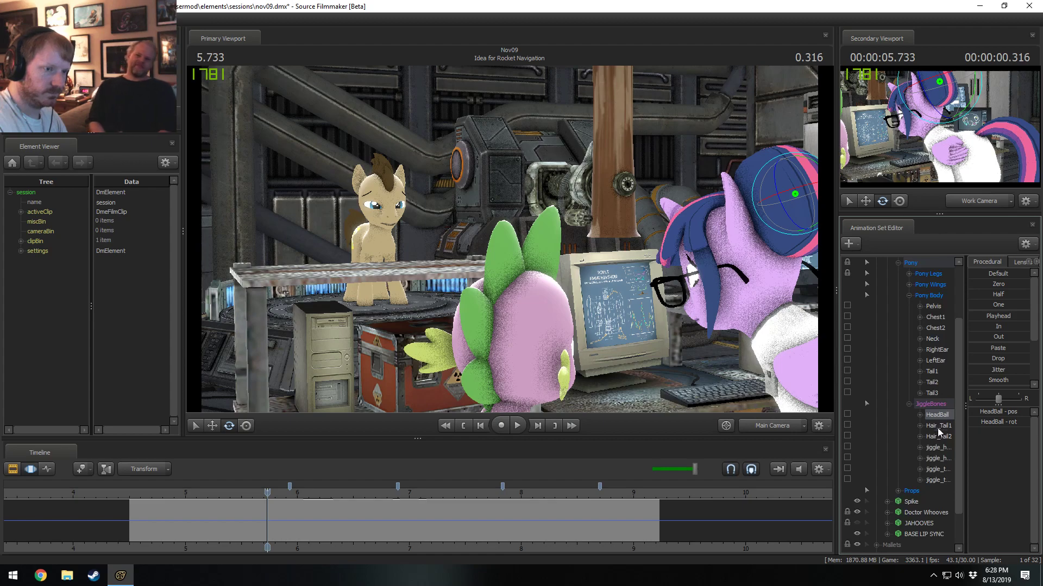
drag(937, 428, 936, 437)
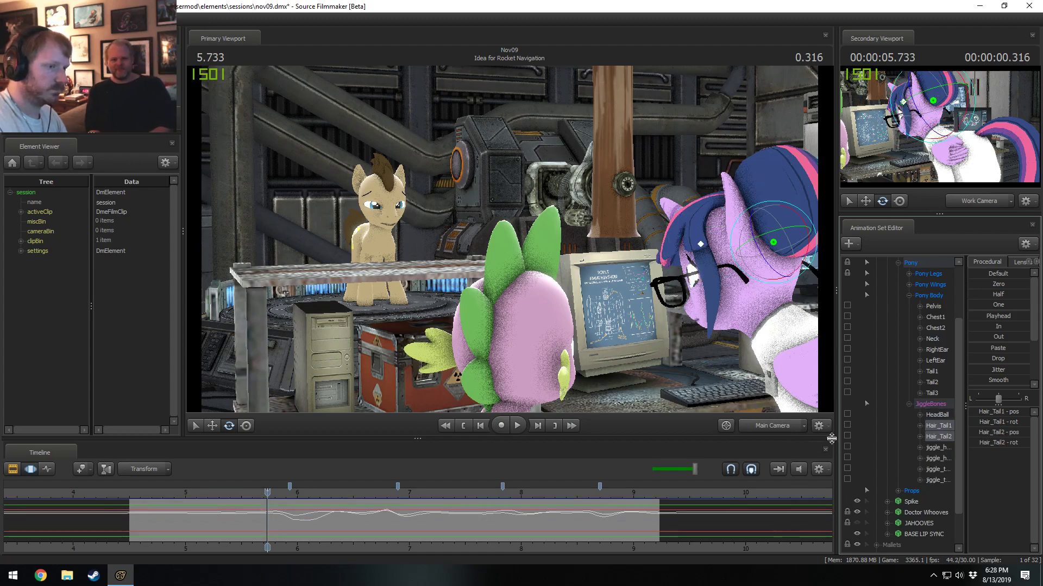
key(space)
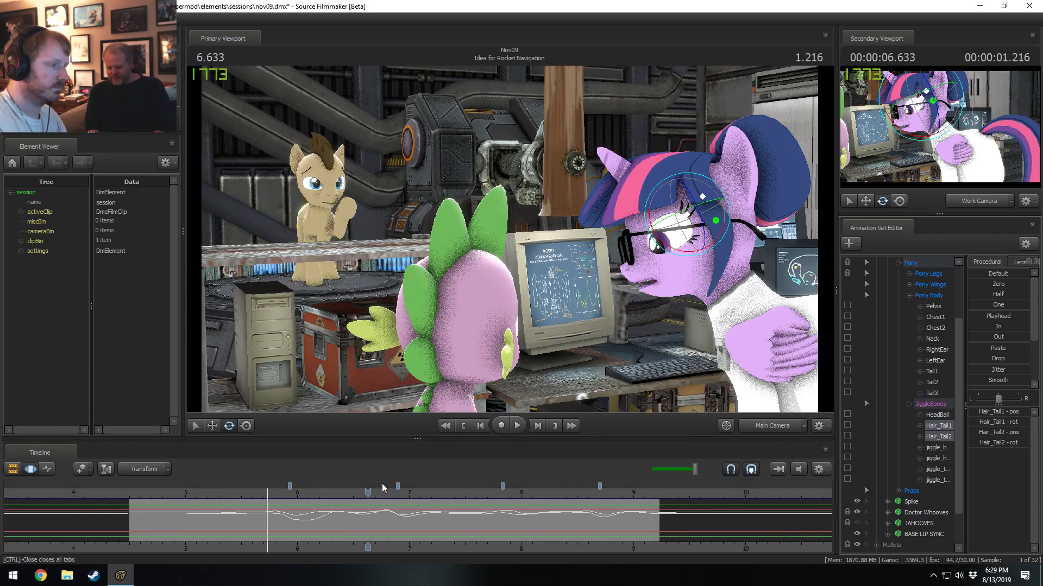
Extend the time selection over the entire timeline and rotate the Hair_Tail1 bone slightly at 9.033 seconds.
scroll(275, 538, up, 1)
drag(276, 538, 670, 516)
key(ctrl+a)
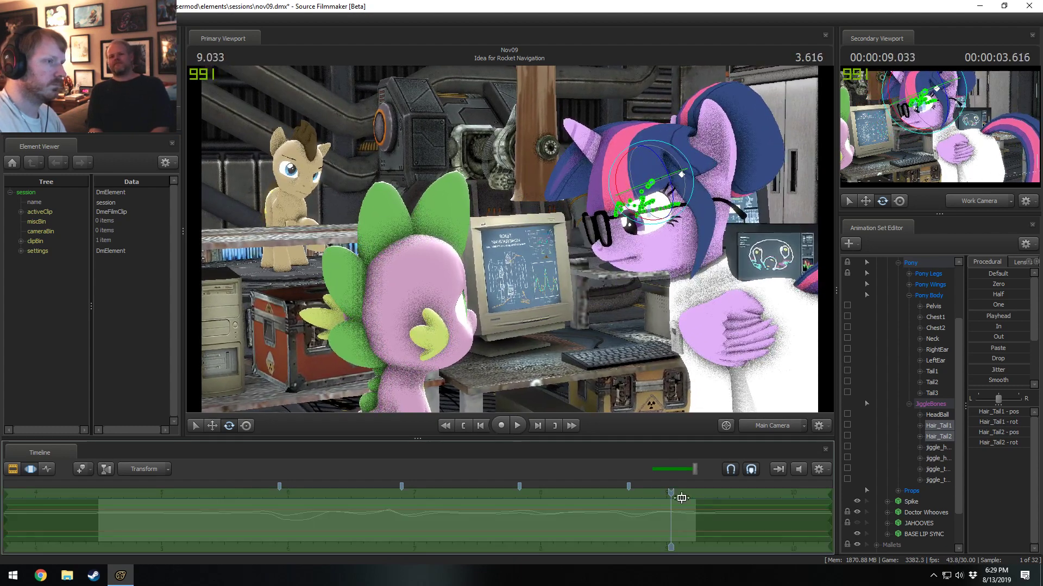
ctrl+click(684, 174)
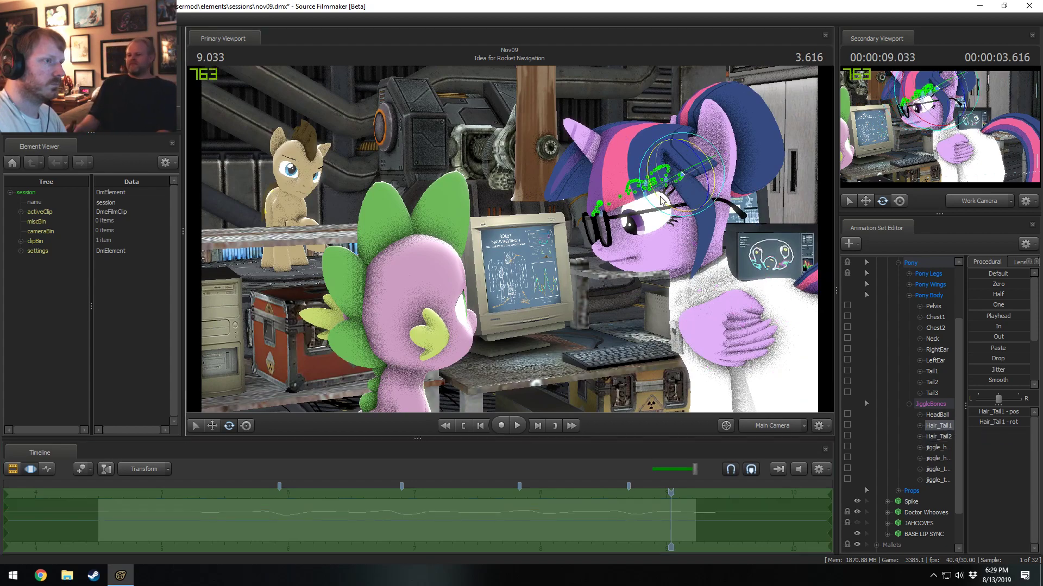
drag(661, 197, 658, 194)
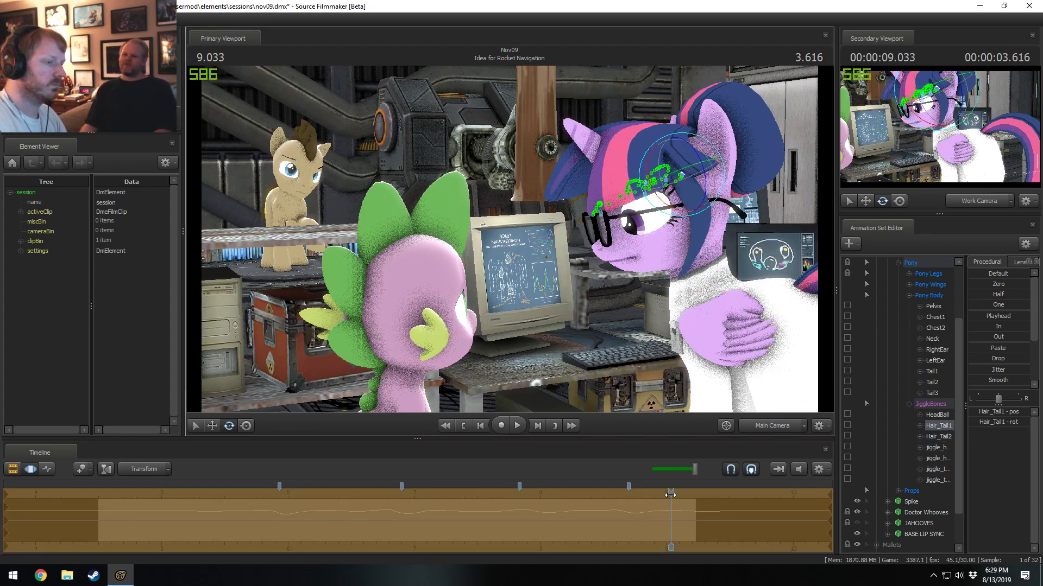
Select Hair_Tail2 at 6.3 seconds and inspect the hair through the work camera, ending back on the main camera.
drag(670, 495, 326, 516)
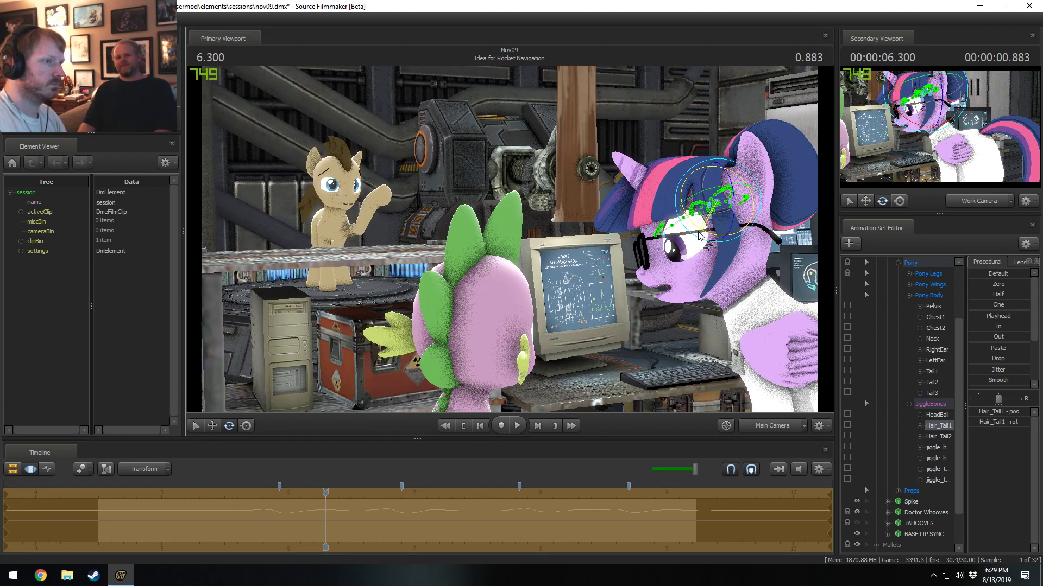
key(ctrl)
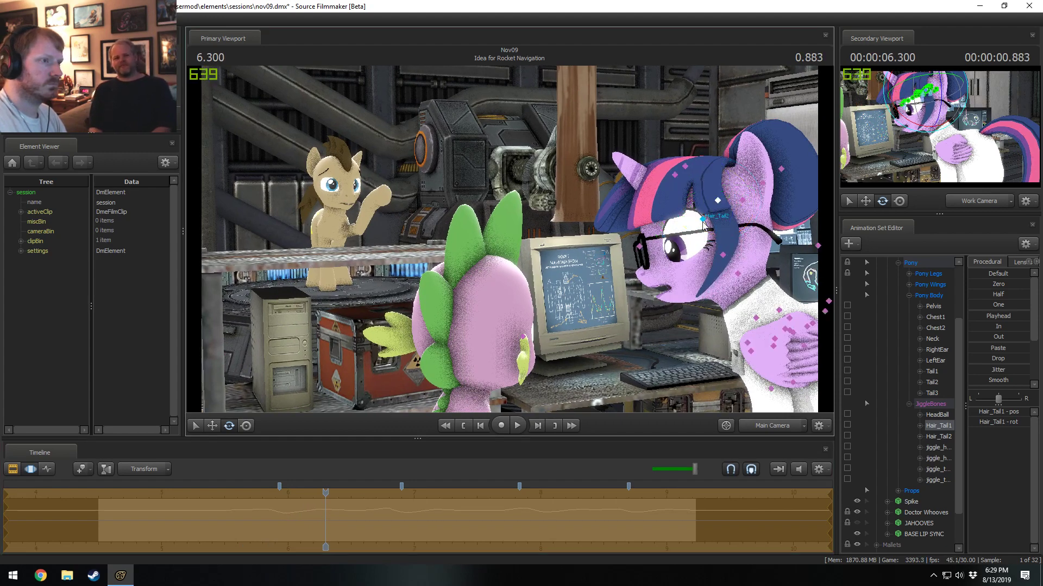
ctrl+click(703, 224)
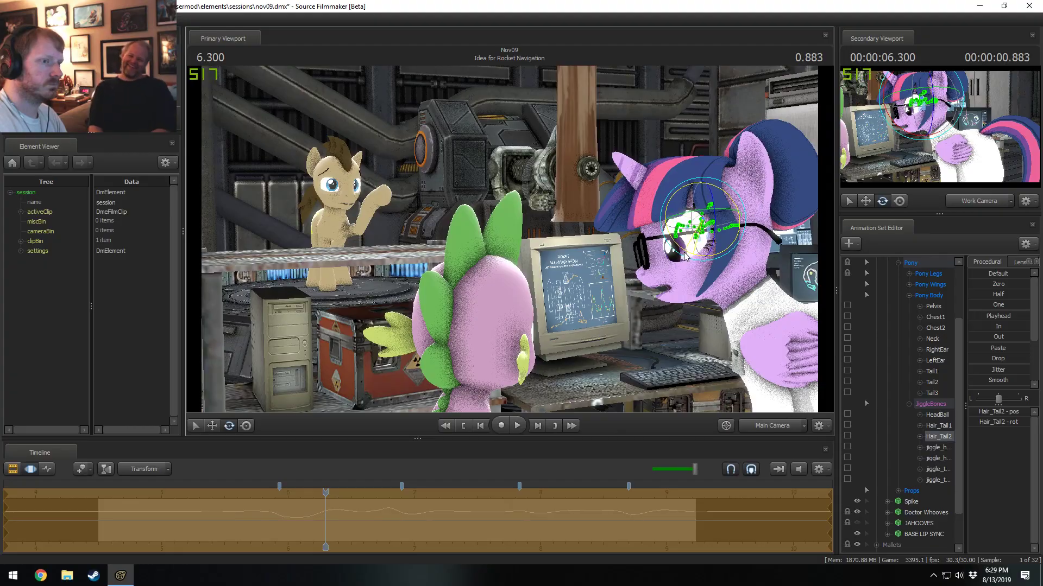
click(772, 425)
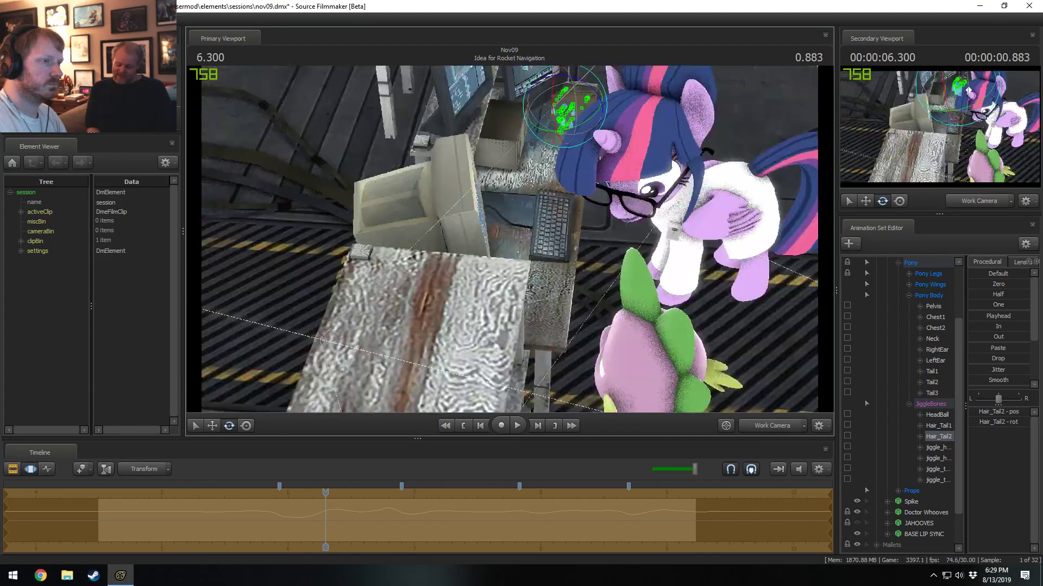
alt+drag(509, 239, 521, 179)
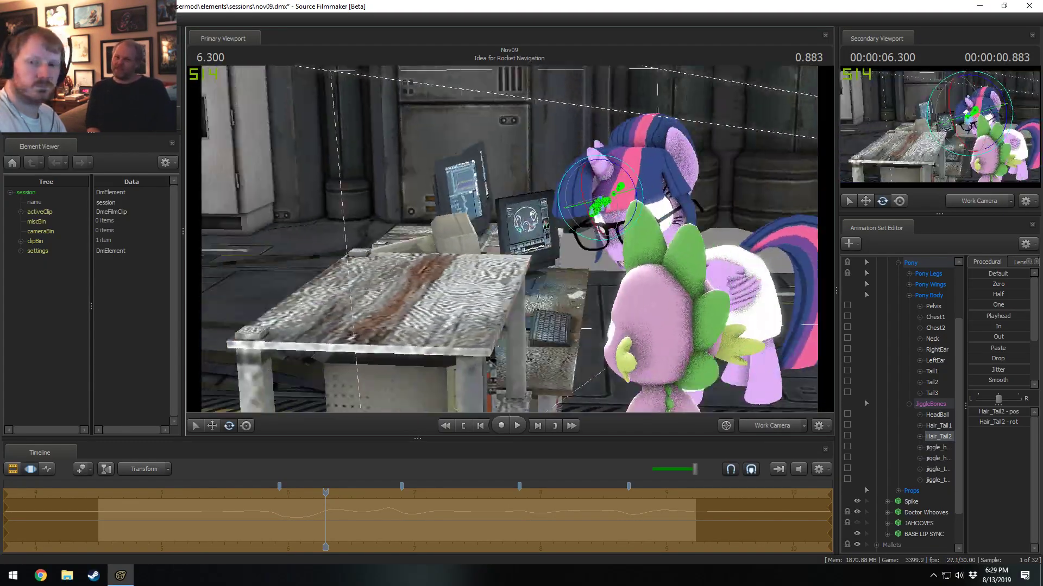
drag(751, 407, 537, 406)
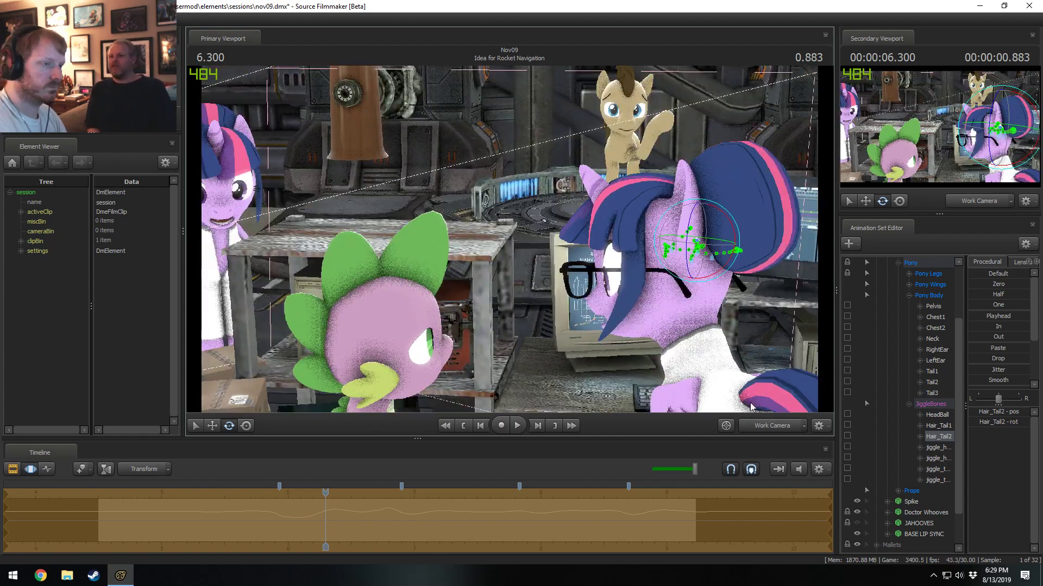
click(774, 423)
Play the shot in the clip editor from about 5.8 seconds and return to motion editing.
key(F2)
click(262, 492)
key(space)
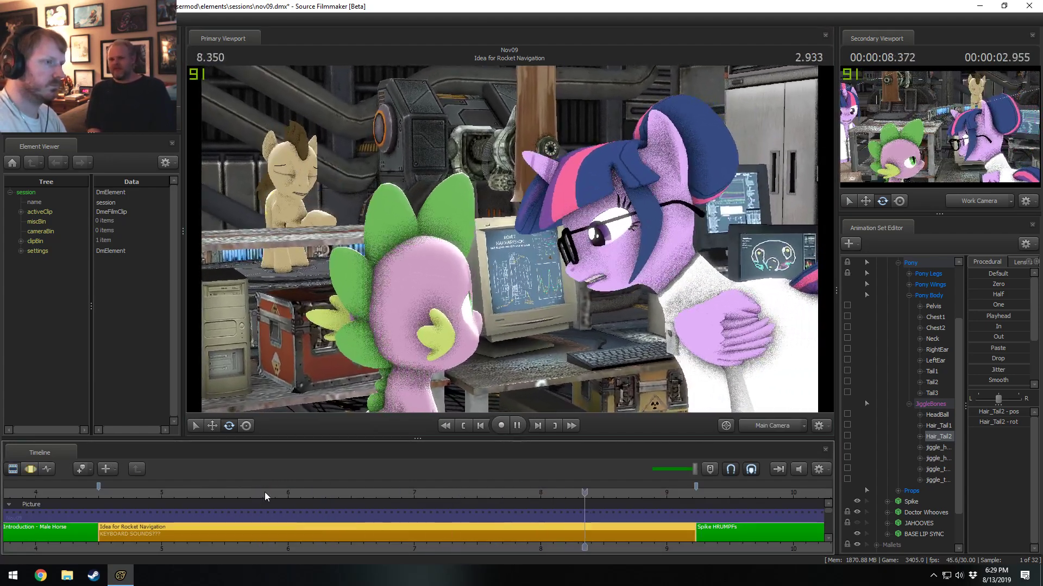
key(space)
key(F3)
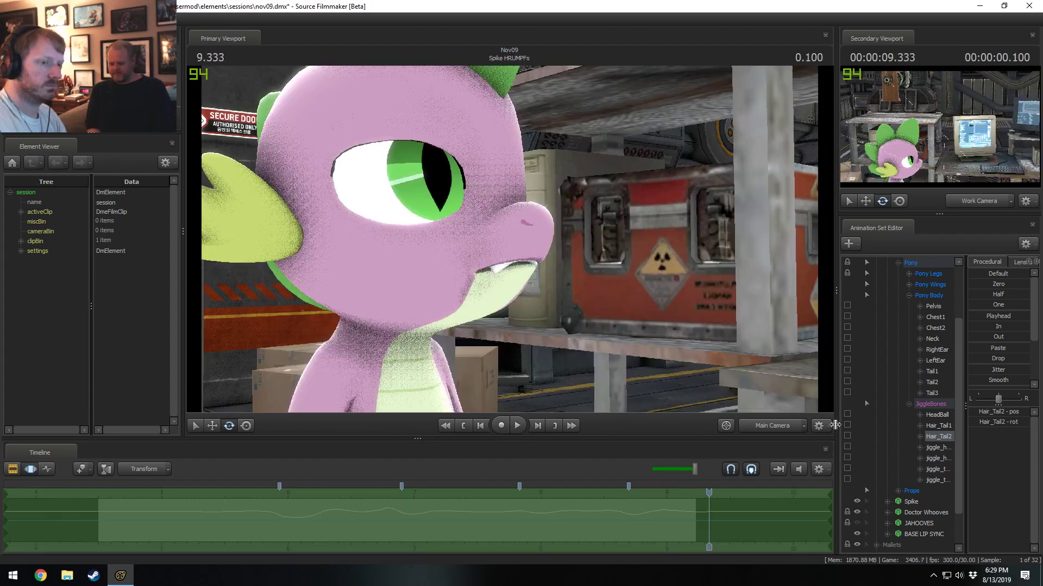
Add Hair_Tail1 to the bone selection and play both hair bones' motion from about 6.7 seconds.
ctrl+click(938, 425)
mouse_move(408, 514)
middle_down()
mouse_move(385, 519)
mouse_move(460, 522)
mouse_move(372, 520)
middle_up()
key(space)
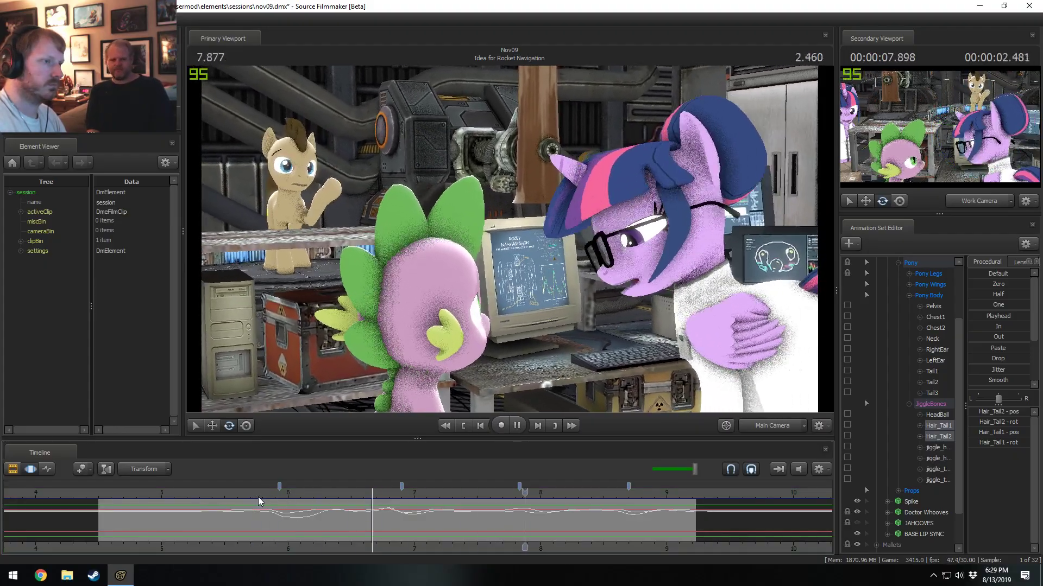
key(space)
Smooth Hair_Tail1 and Hair_Tail2 over a short time selection around 7.966 seconds and play the result.
middle_drag(434, 532, 552, 532)
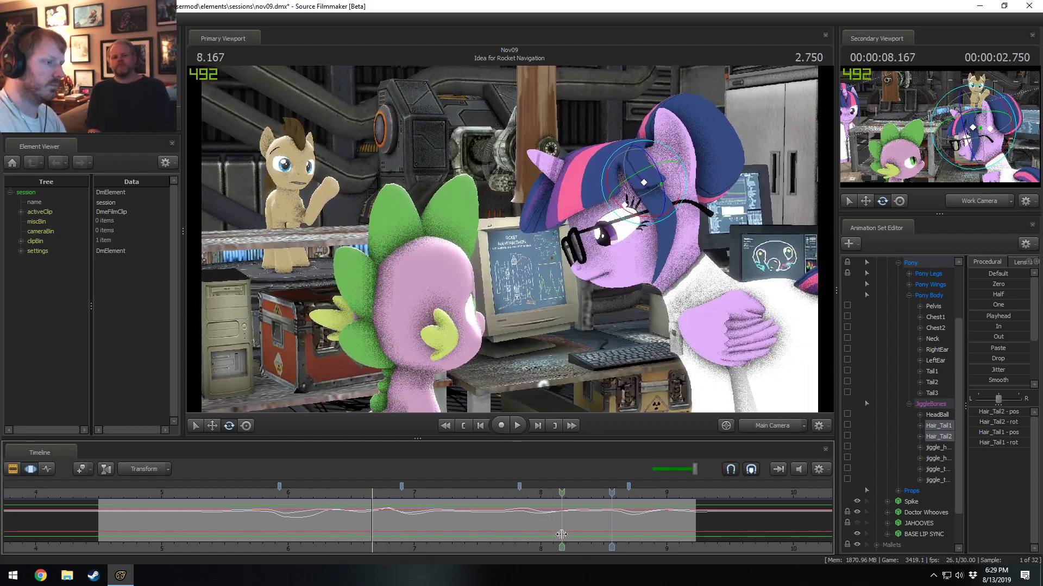
shift+drag(561, 534, 511, 527)
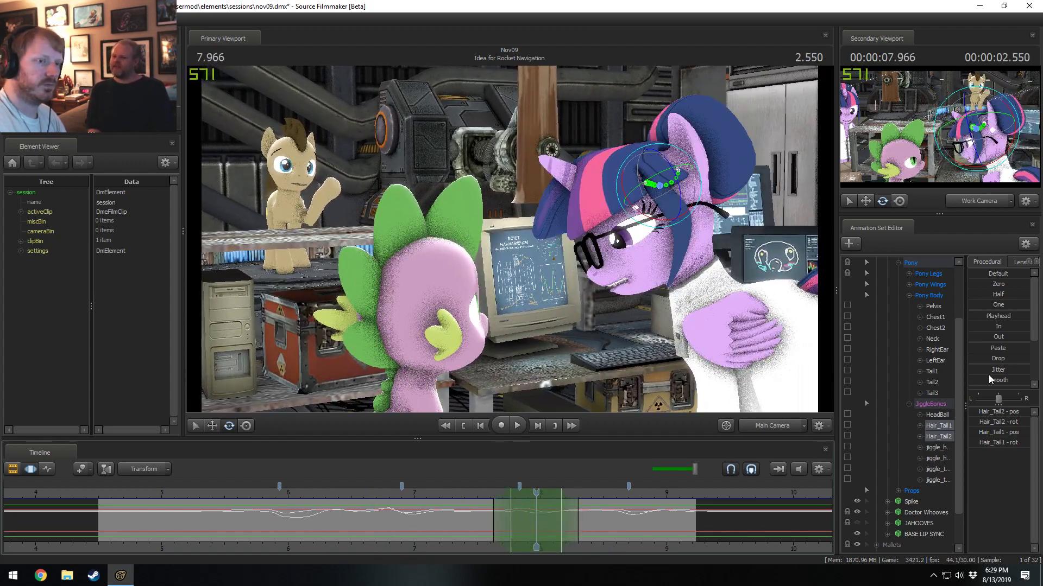
click(993, 381)
key(space)
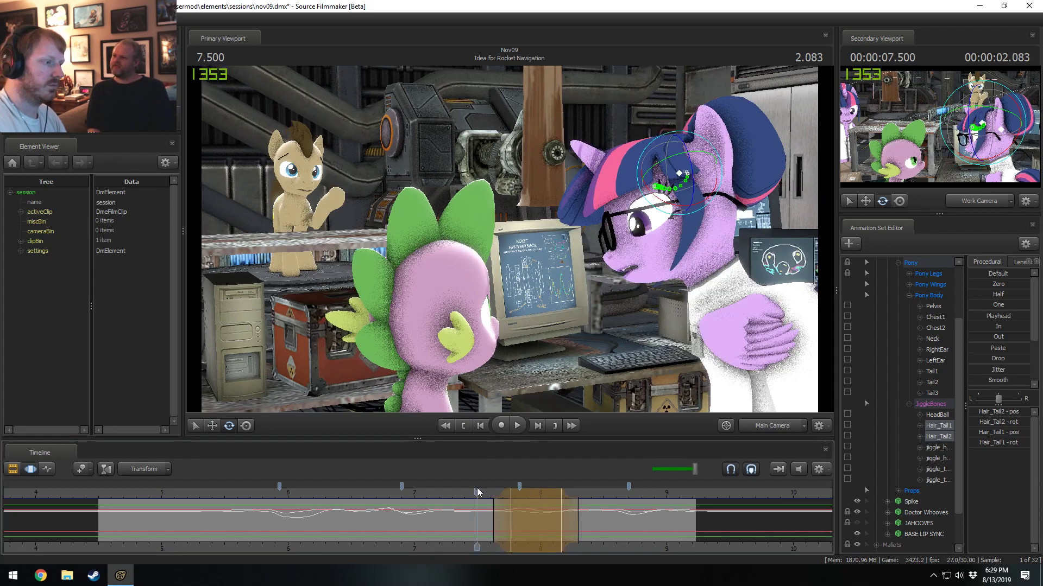
key(space)
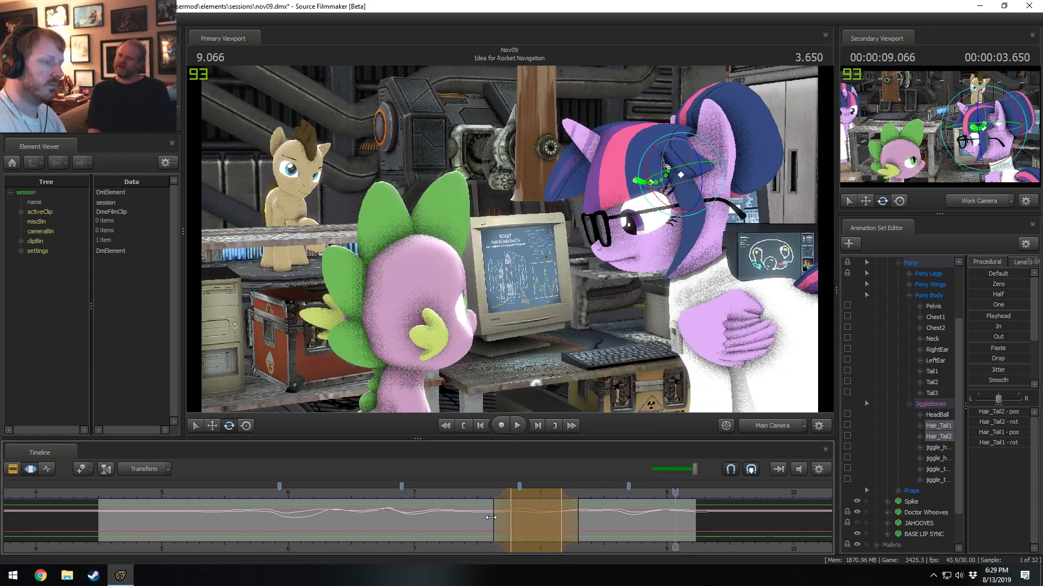
Extend the time selection's ending falloff to about 8.4 seconds and replay the hair motion.
drag(570, 525, 581, 516)
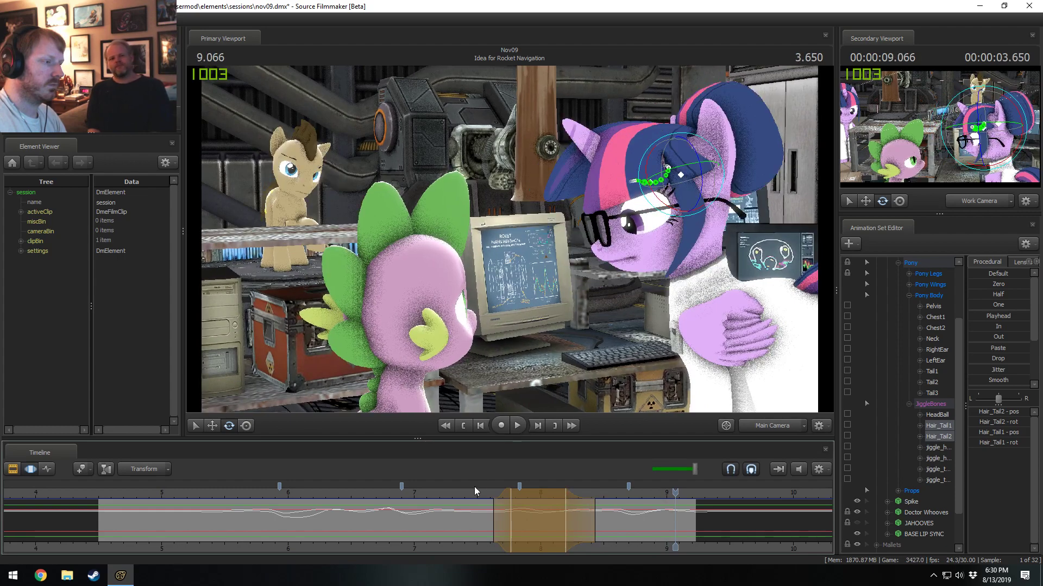
key(space)
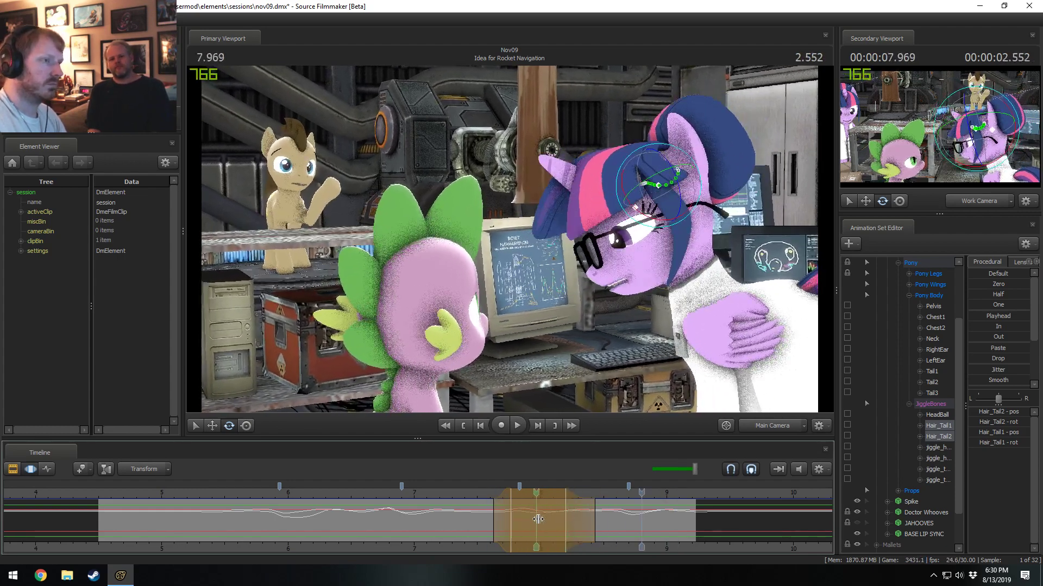
key(space)
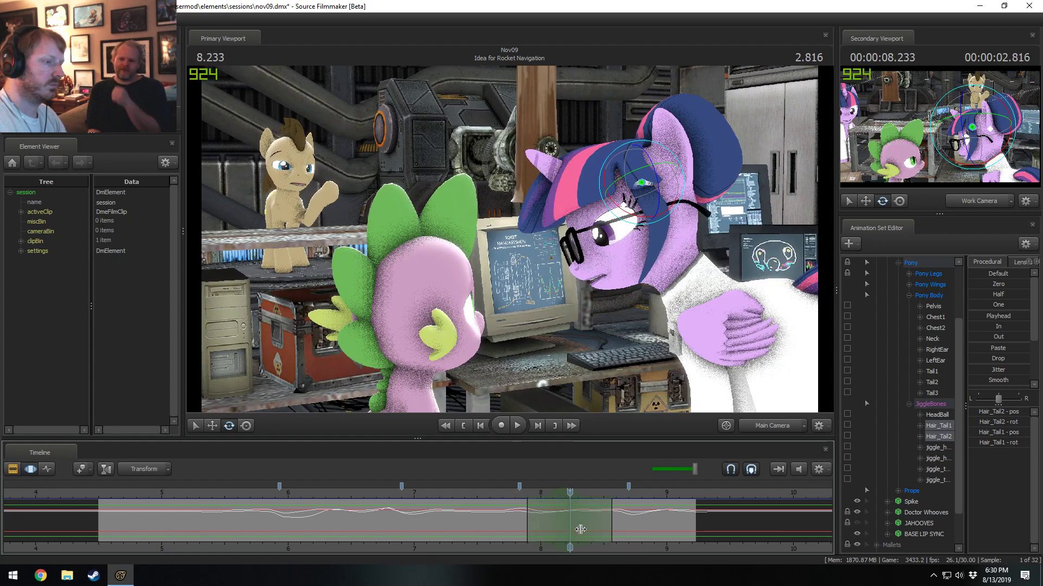
Widen the time selection around 8.233 seconds to end near 8.7 seconds and rotate Hair_Tail1 alone.
drag(660, 217, 632, 567)
drag(615, 520, 632, 521)
key(ctrl+z)
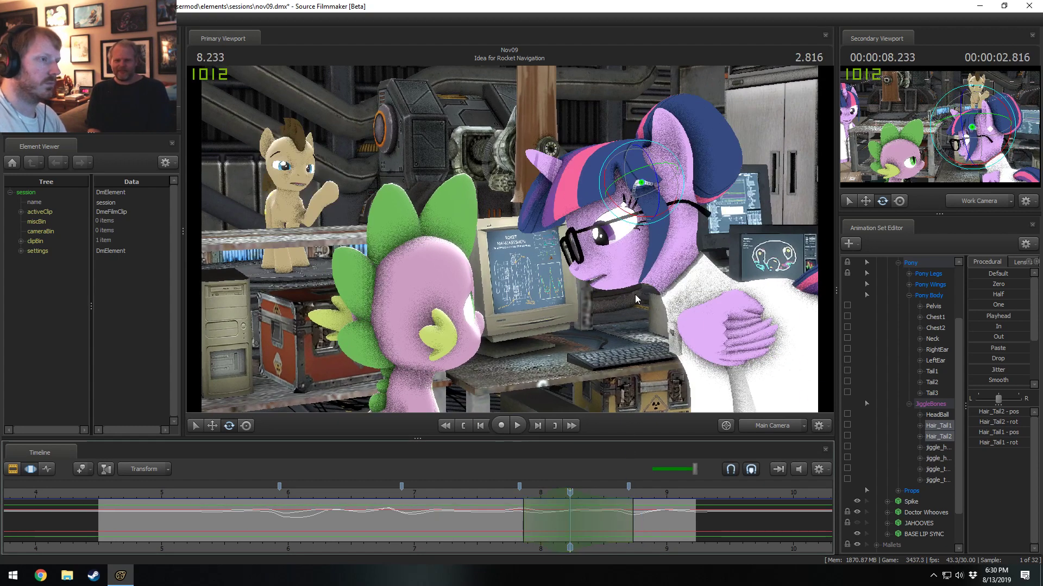
ctrl+click(639, 184)
drag(634, 215, 624, 214)
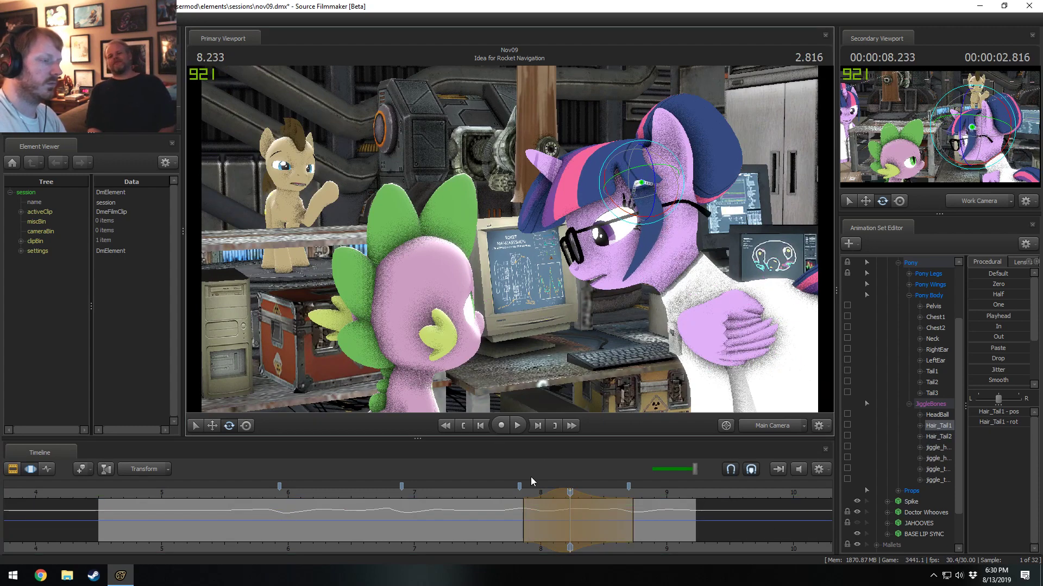
Extend the time selection's start to about 7.8 seconds and review Hair_Tail1's motion from 7.633 seconds.
click(500, 497)
key(space)
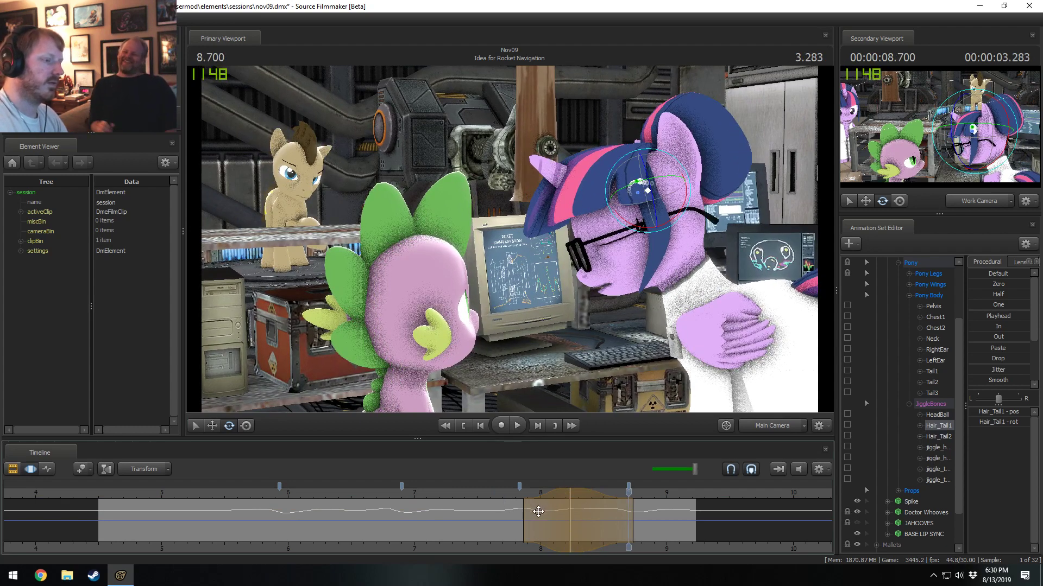
click(515, 494)
drag(523, 517, 514, 516)
click(494, 492)
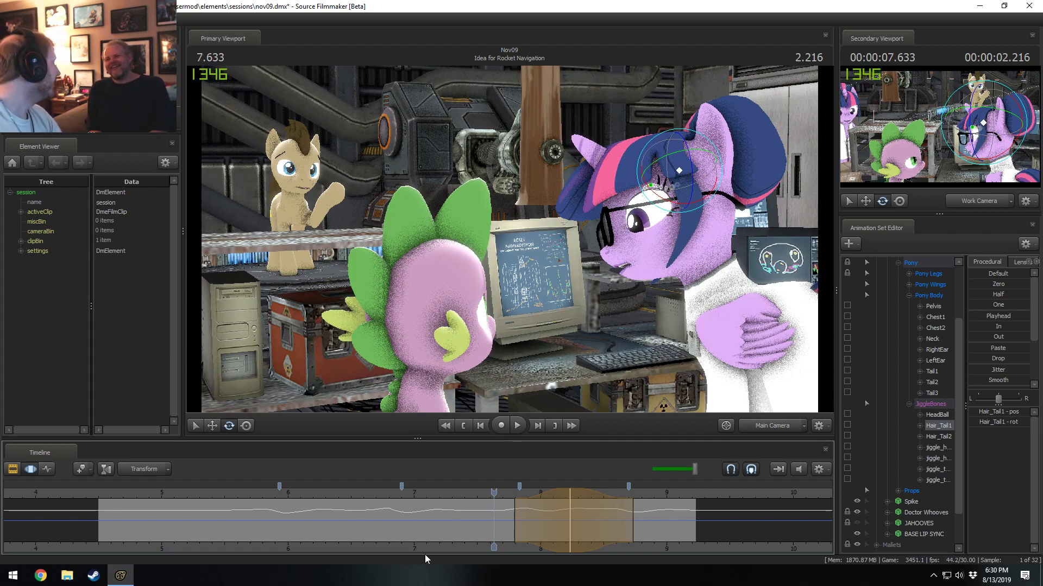
key(space)
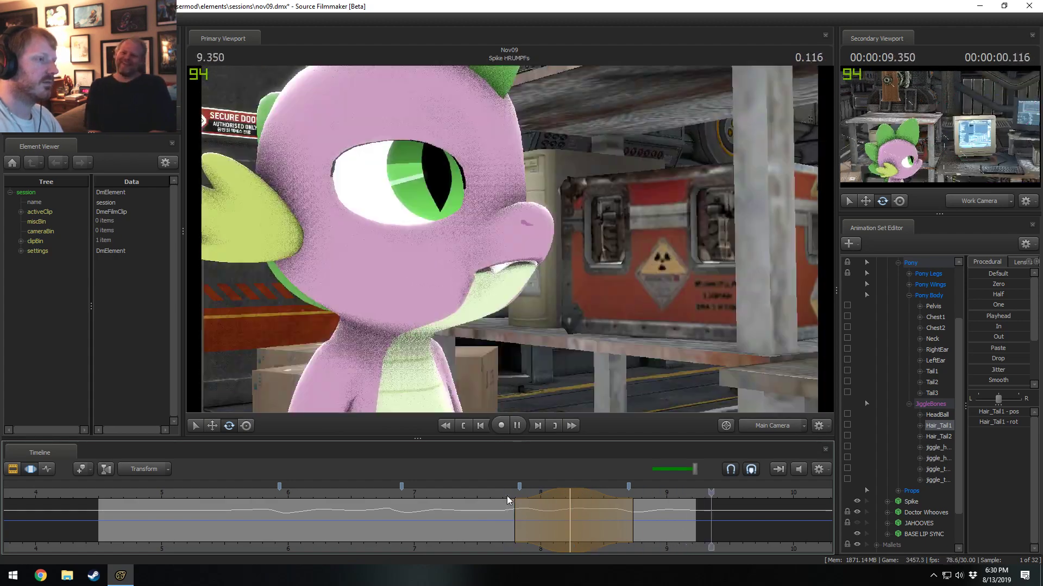
key(space)
Center a short time selection at 8.766 seconds and adjust Hair_Tail1's rotation there.
key(shift)
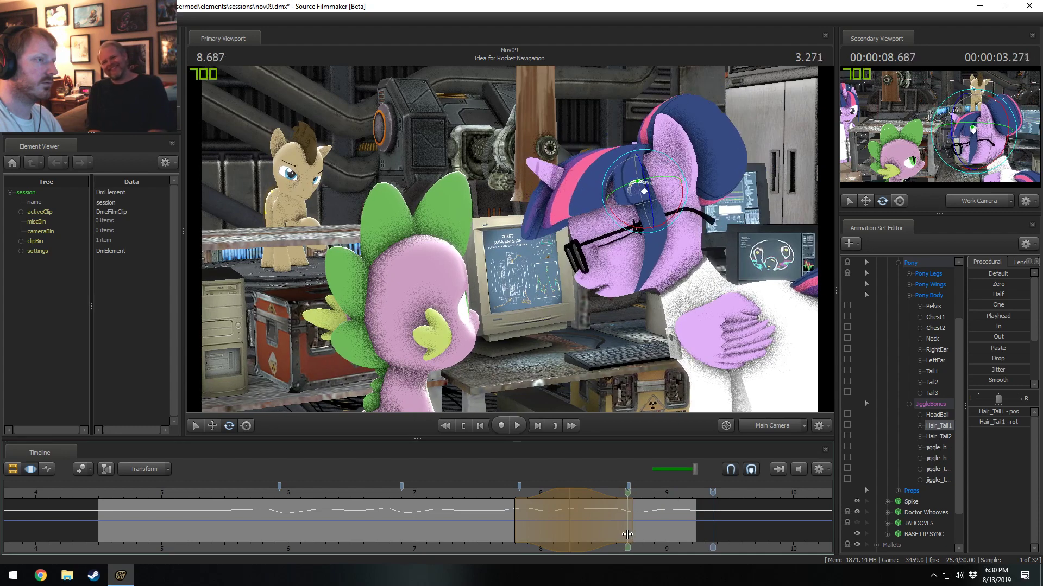
click(637, 537)
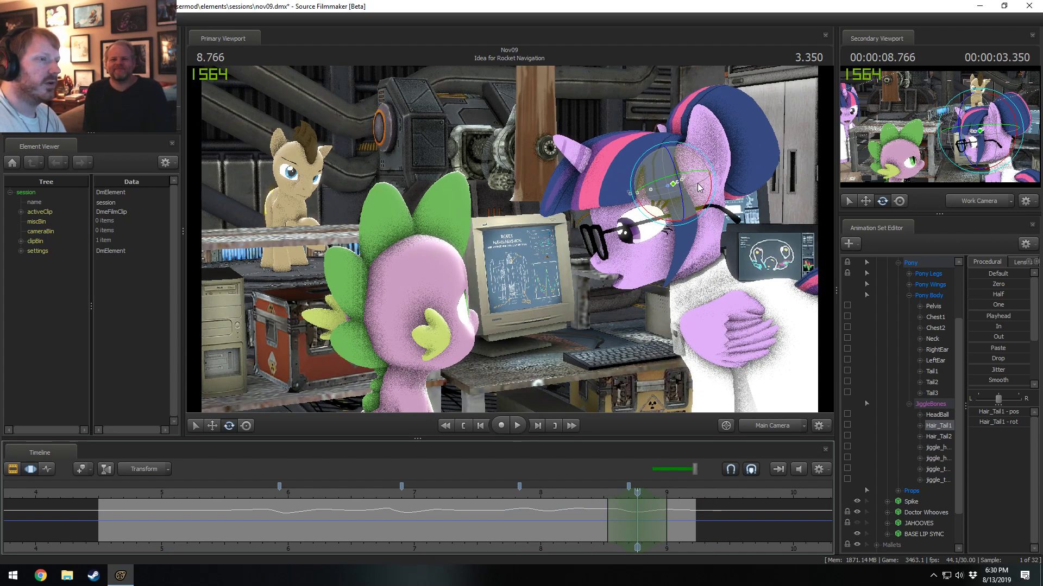
mouse_move(712, 182)
mouse_down()
mouse_move(695, 176)
mouse_move(713, 201)
mouse_up()
key(ctrl+z)
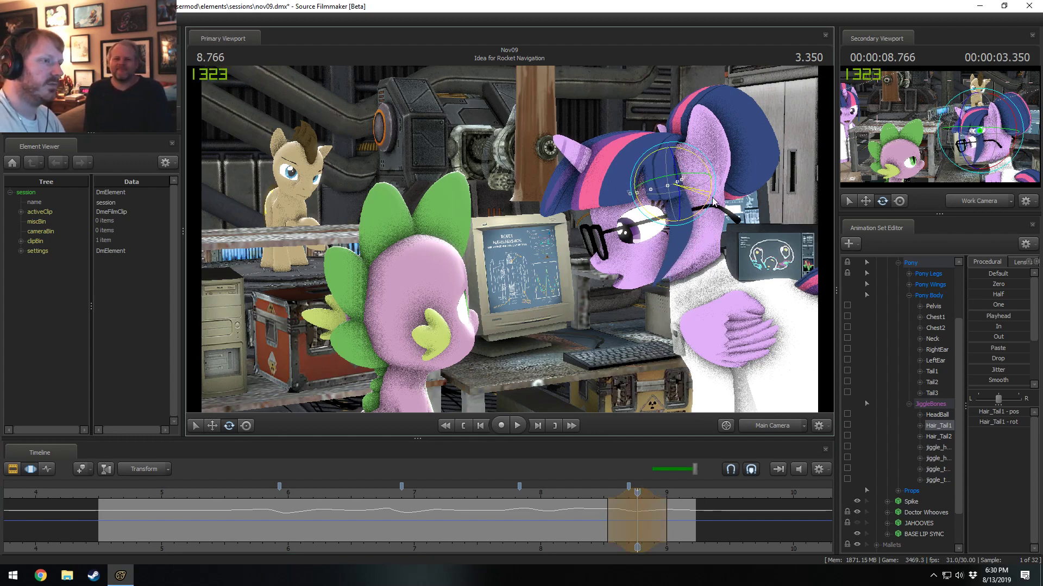
Play Hair_Tail1's adjusted motion repeatedly from about 8.5 seconds.
click(601, 492)
key(space)
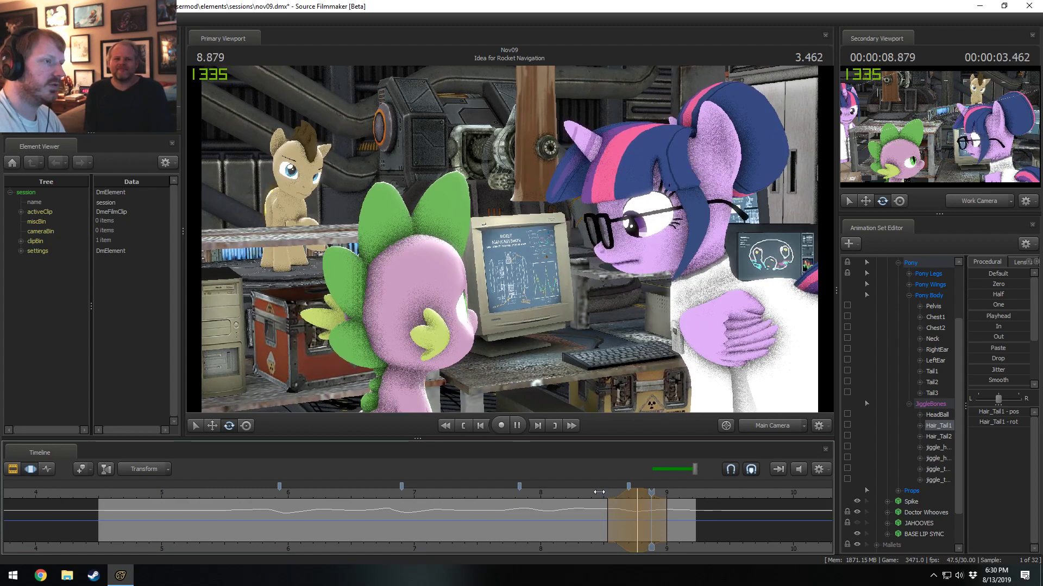
key(space)
click(598, 493)
key(space)
key(space)
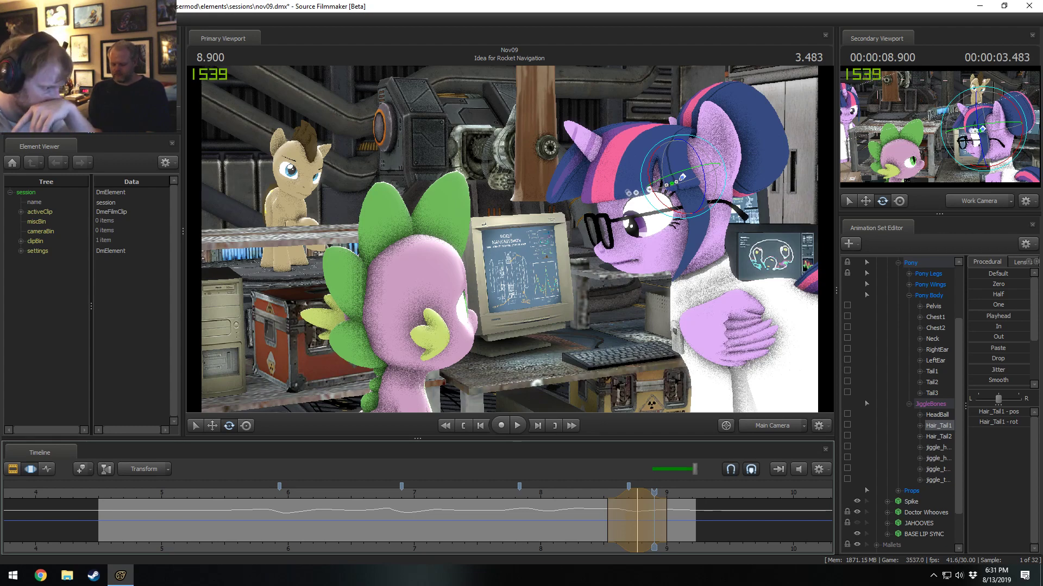
Review the hair motion by playing from about 7.2 seconds and again from about 8.5 seconds.
click(435, 492)
key(space)
key(space)
key(space)
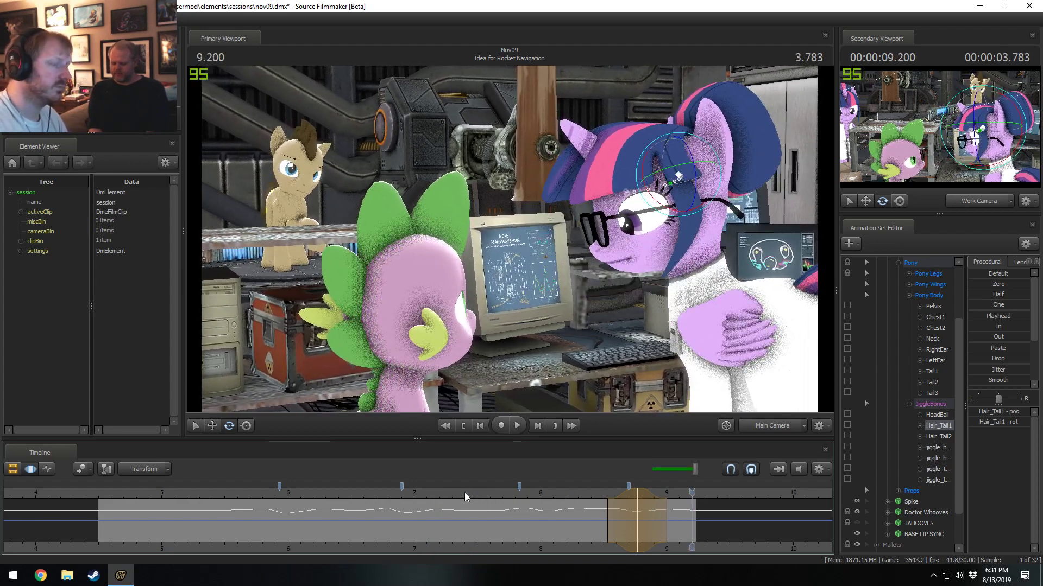
click(601, 497)
key(space)
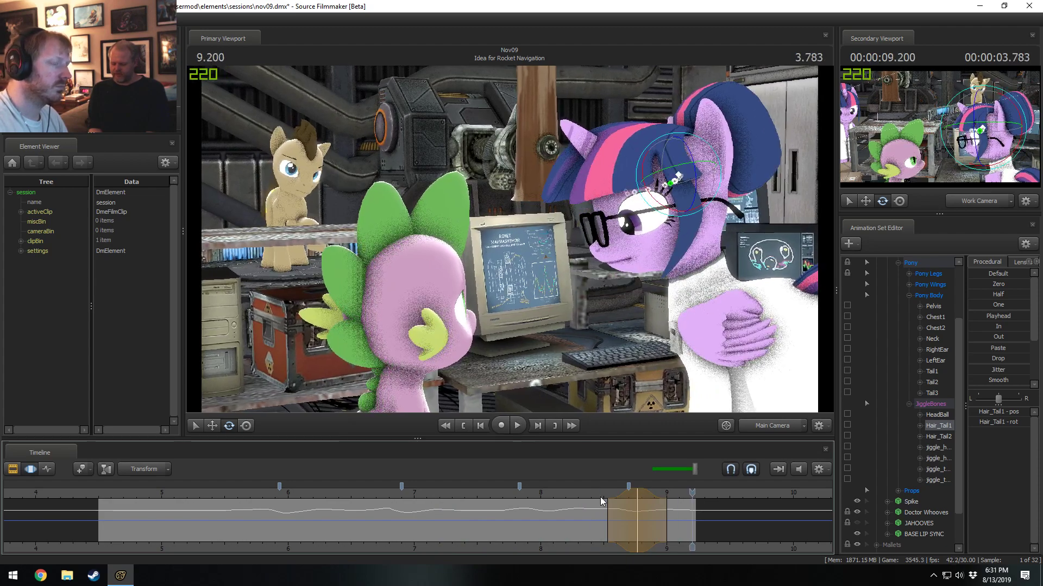
Replay Hair_Tail1's motion from about 8.35 seconds and commit the pending rotation adjustment.
click(584, 494)
key(space)
key(space)
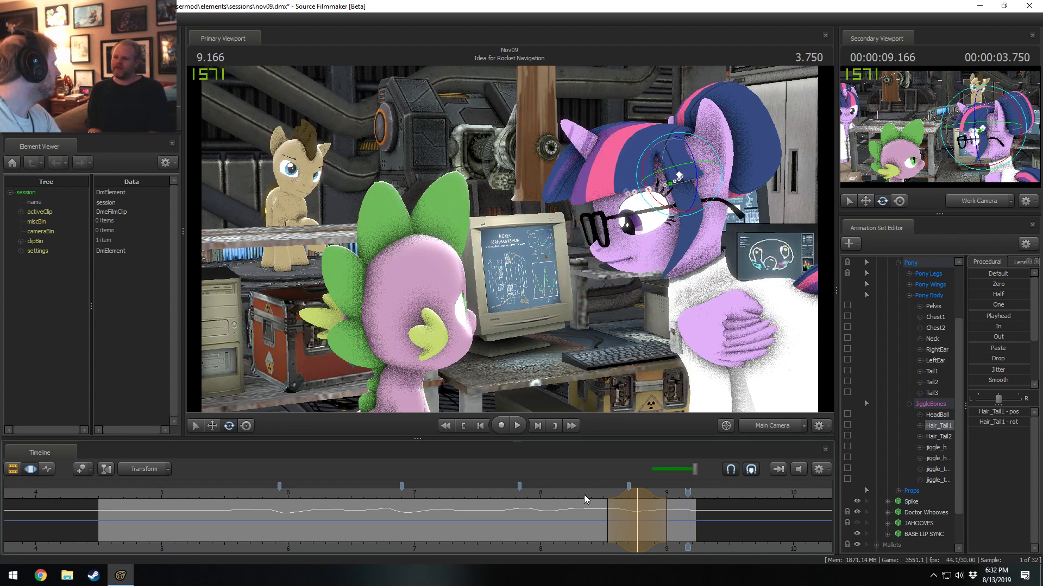
key(F2)
key(F3)
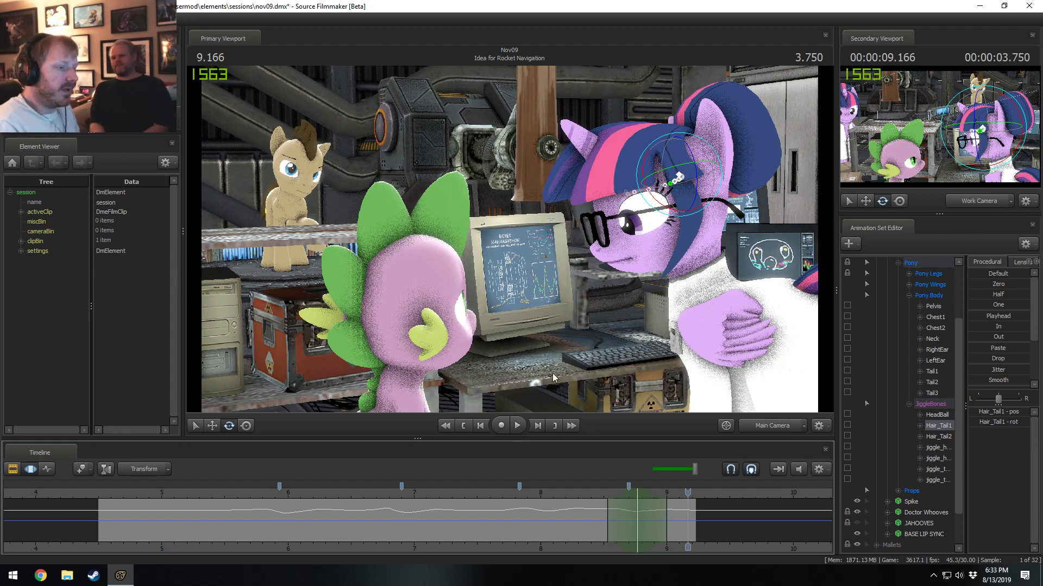
Check Hair_Tail1's pose at 8.5 and 8 seconds and play the surrounding motion.
click(602, 493)
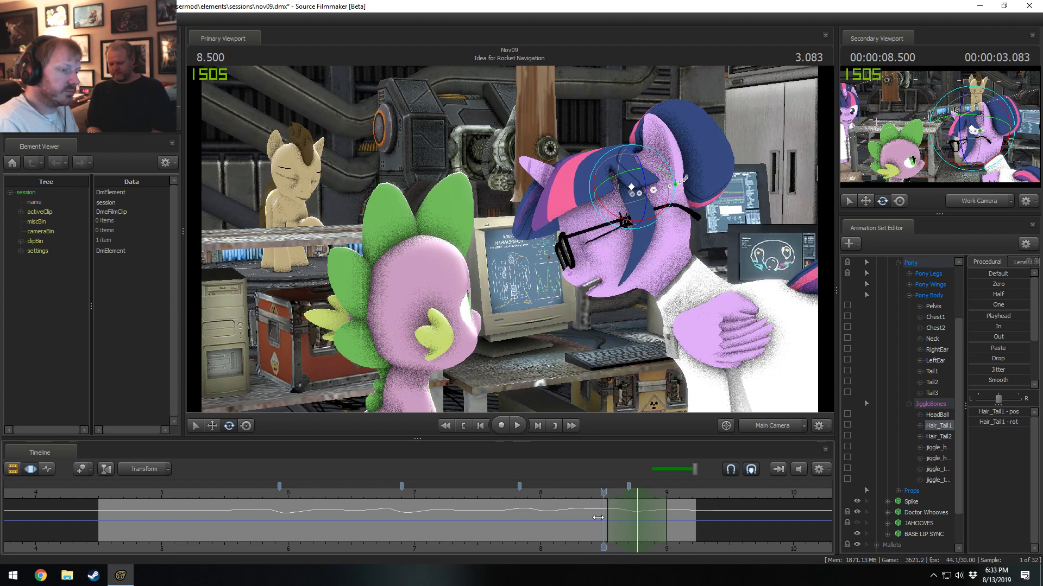
middle_drag(586, 550, 563, 549)
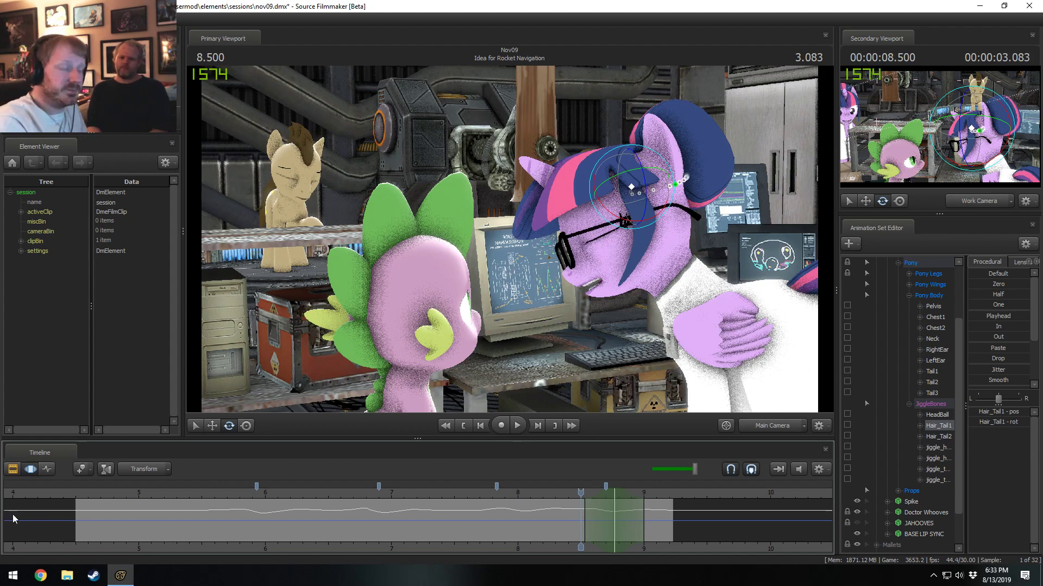
click(567, 492)
drag(567, 492, 519, 498)
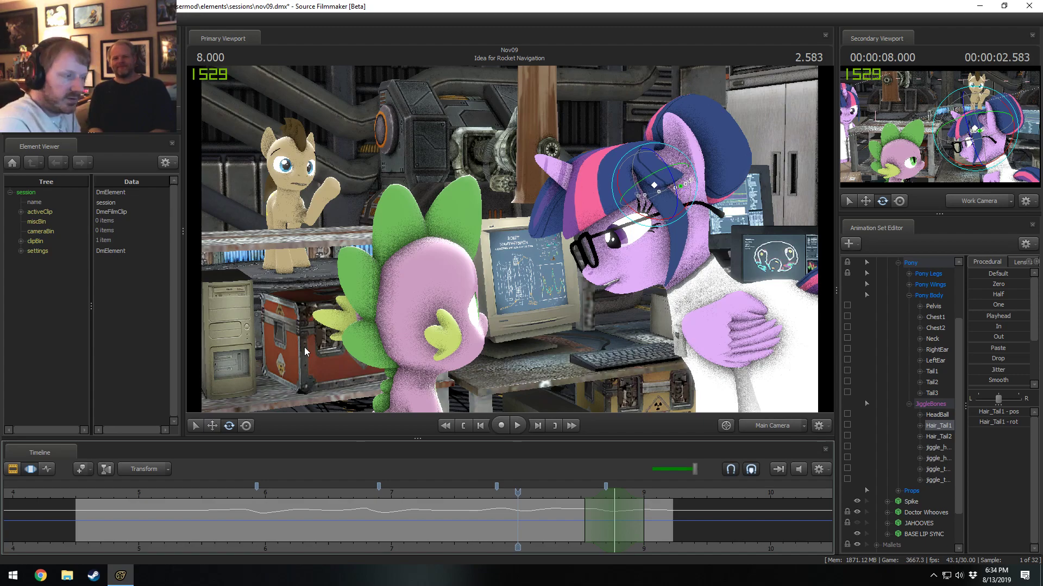
key(space)
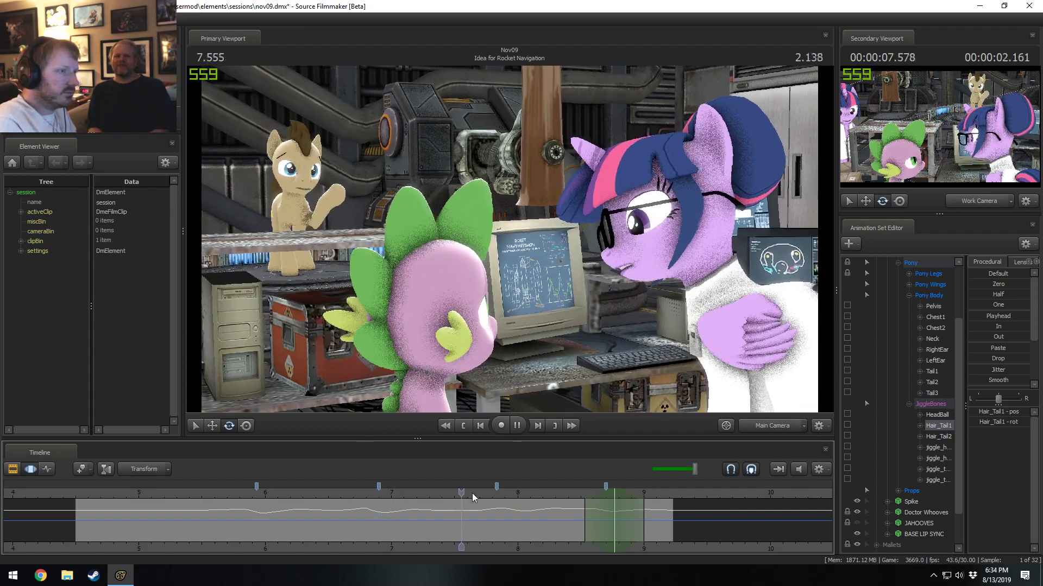
Play the shot from about 5 seconds and replay the hair motion from about 7 seconds.
click(131, 494)
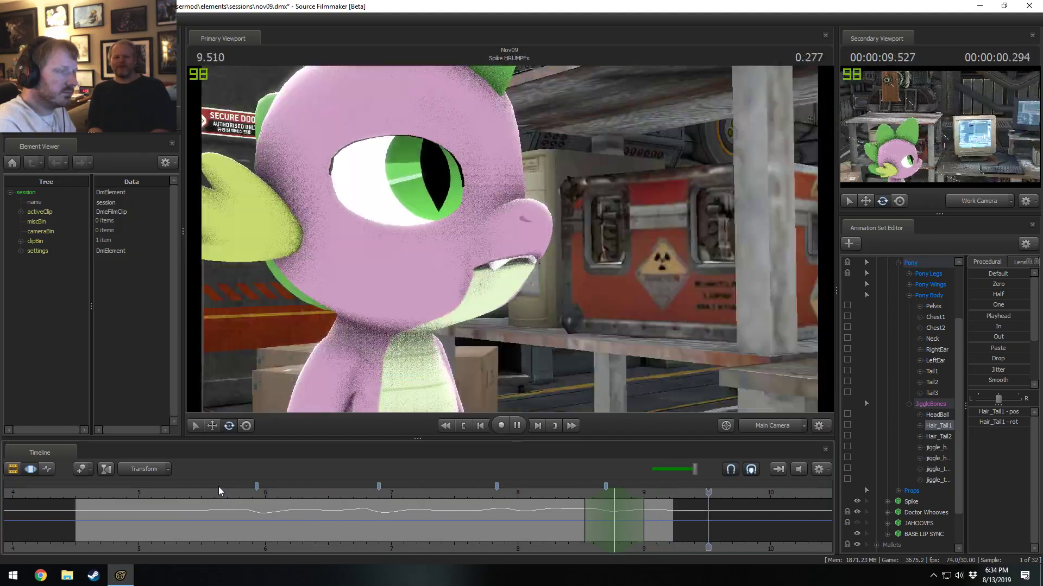
key(space)
drag(657, 493, 518, 493)
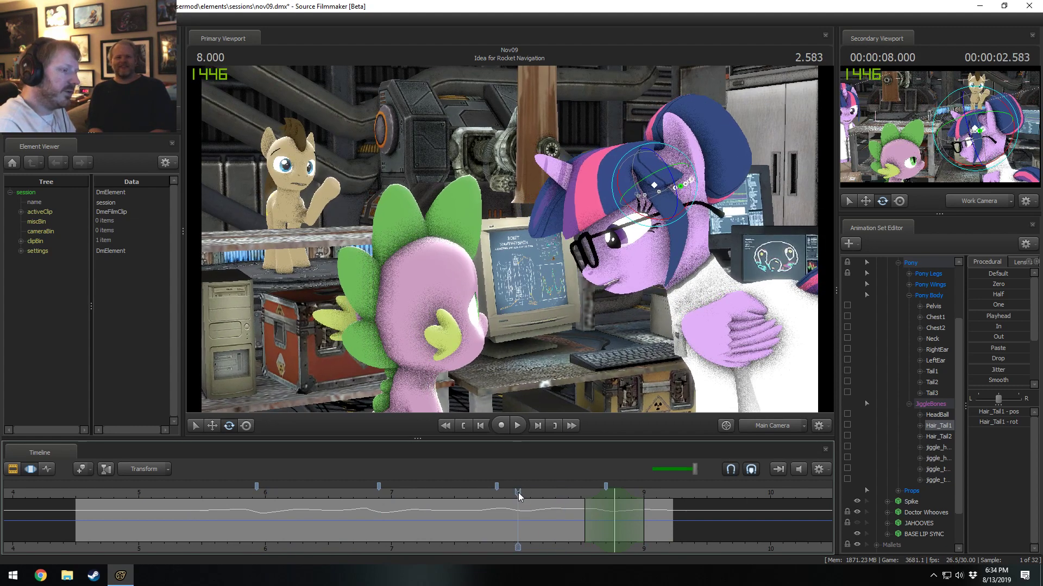
click(389, 495)
key(space)
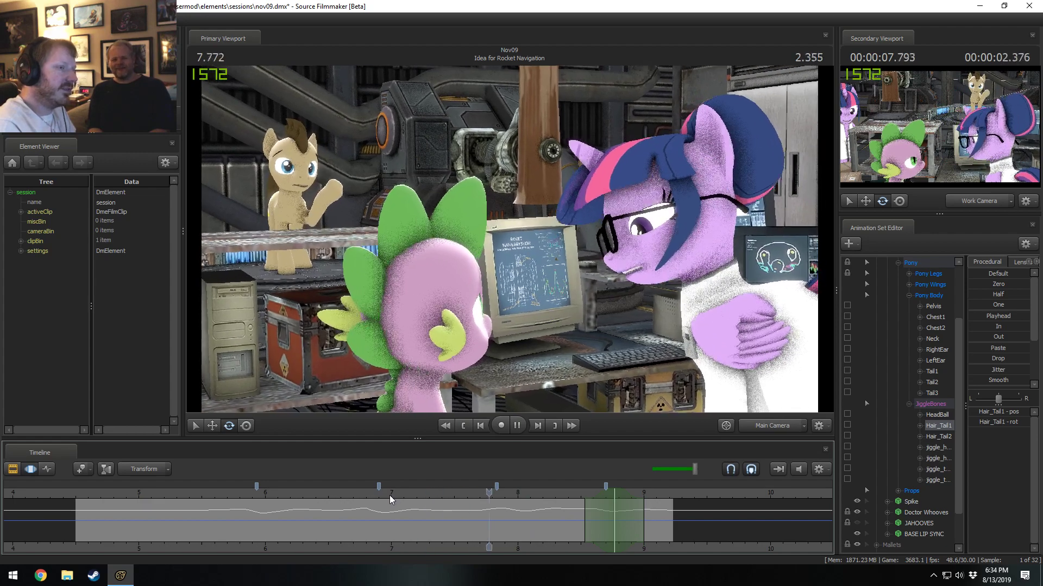
key(space)
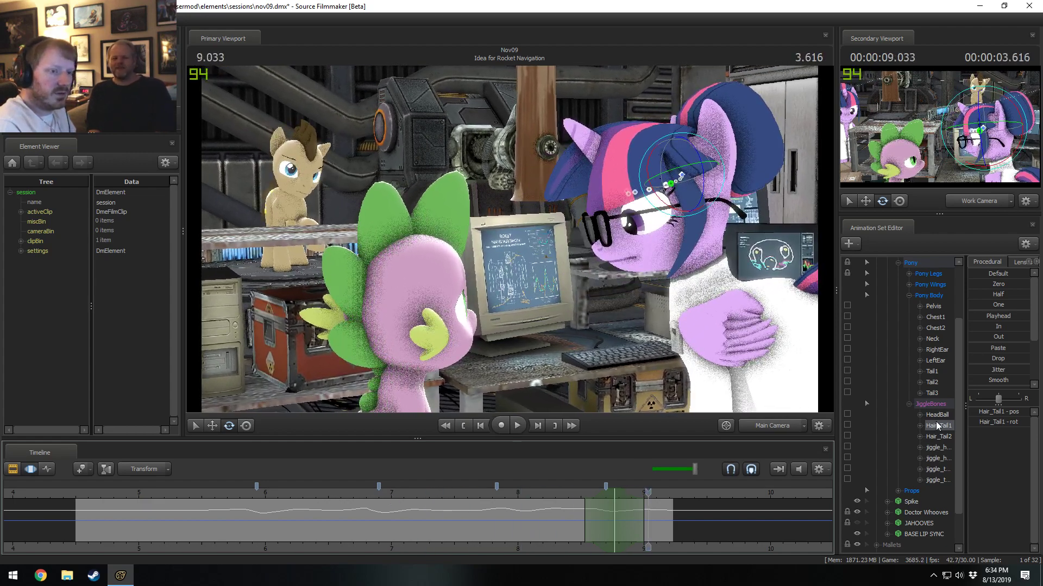
Select jiggle_hair2 and apply Smooth over its entire time range.
click(938, 458)
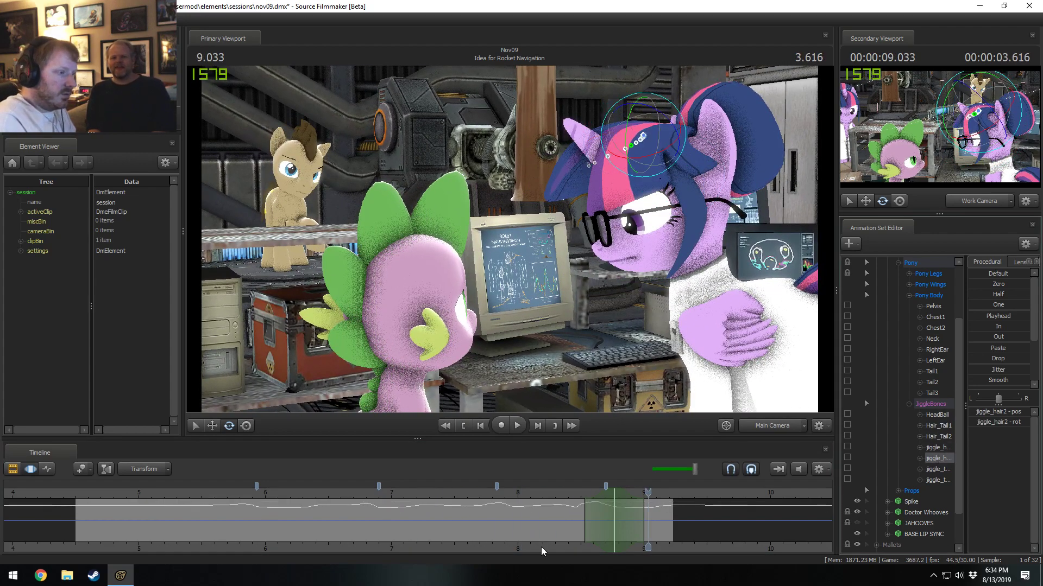
double_click(550, 531)
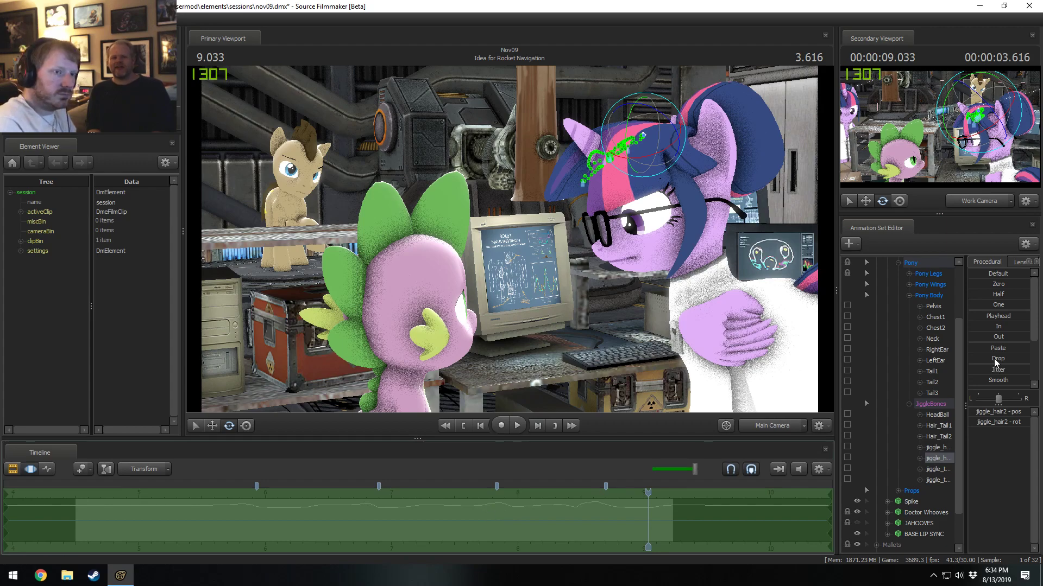
click(988, 383)
key(F2)
Play the shot from 6.8 seconds in the clip editor and return to the motion editor.
click(366, 494)
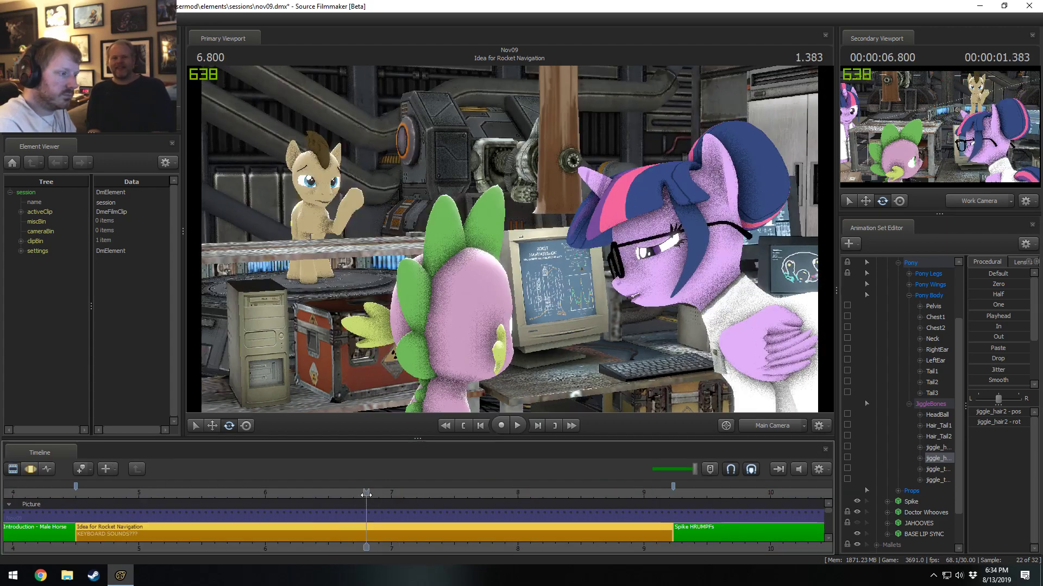
key(space)
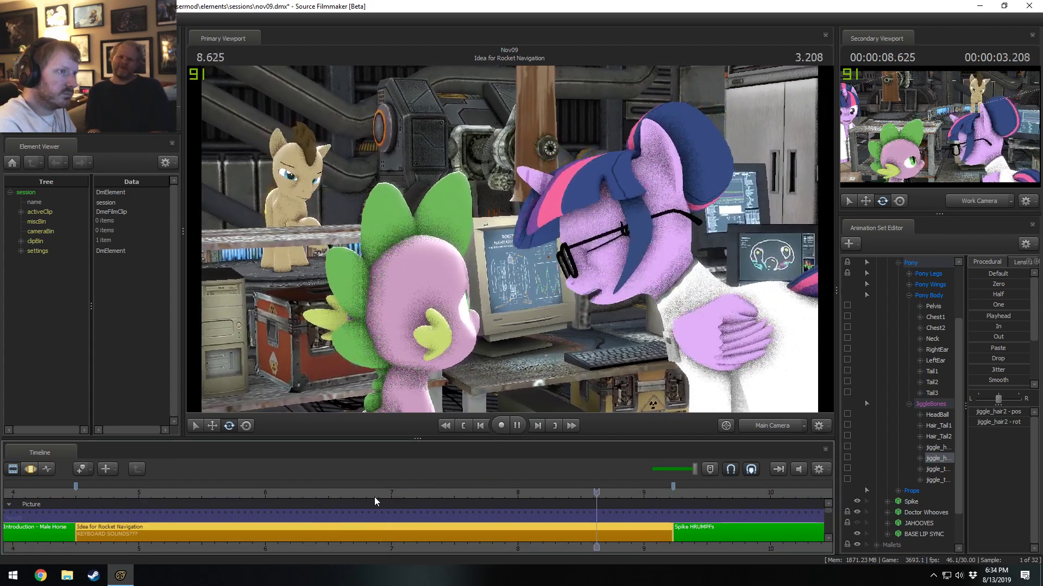
key(space)
key(F3)
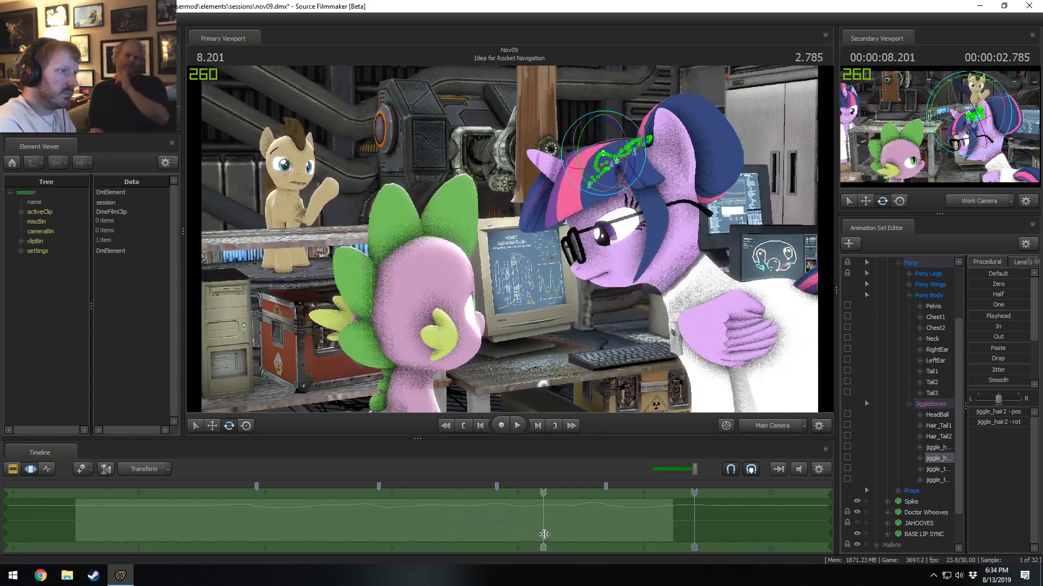
Set a time selection from about 8.03 to 8.43 seconds, smooth jiggle_hair2 there and play the motion.
click(551, 535)
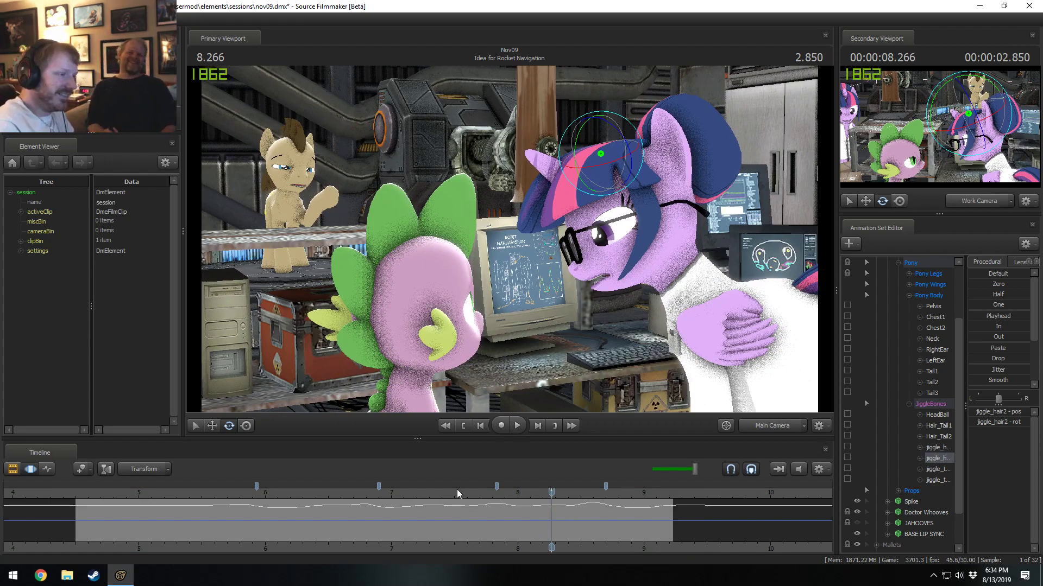
key(space)
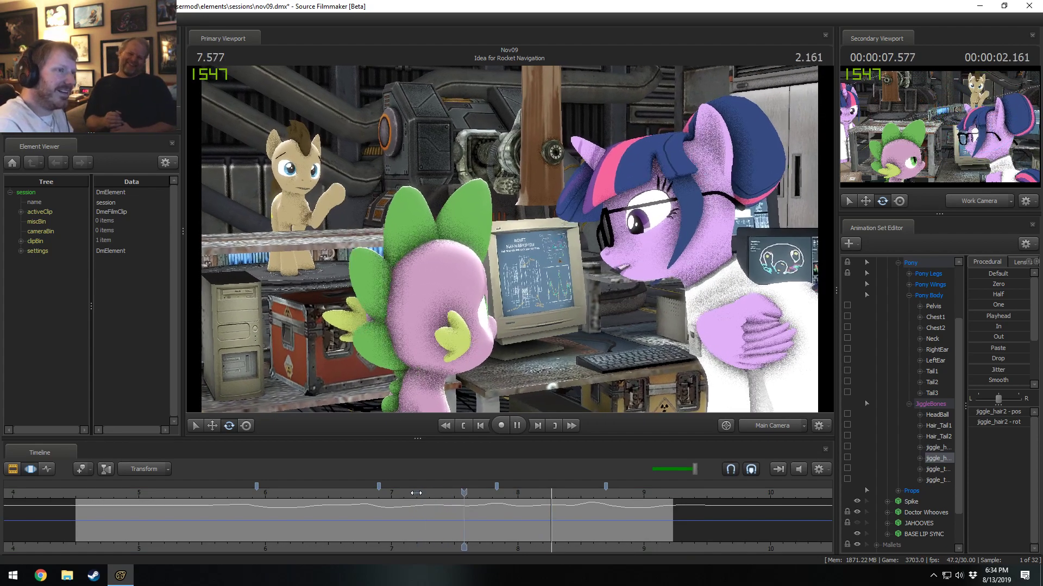
key(space)
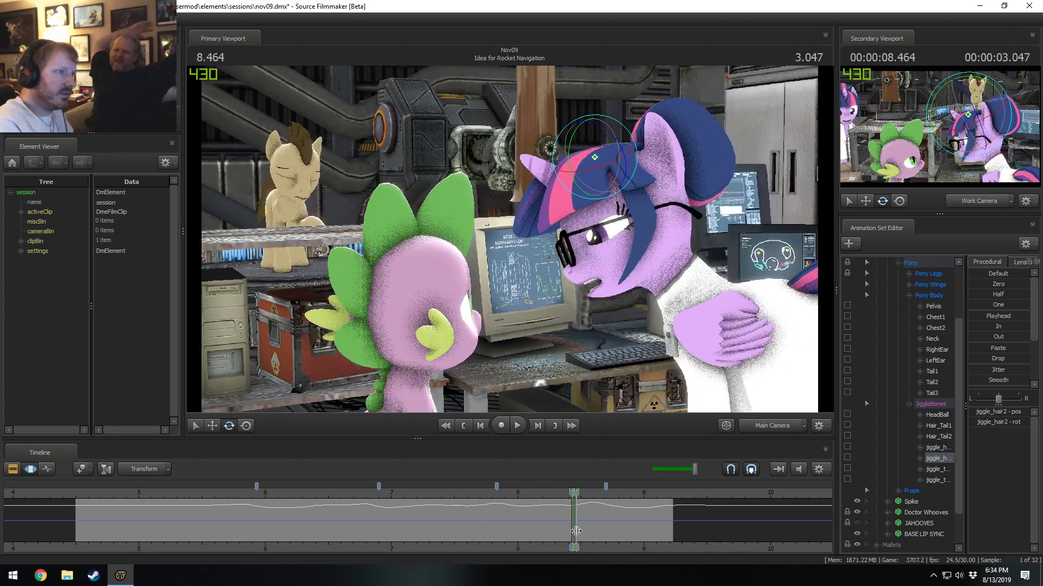
shift+drag(572, 531, 522, 531)
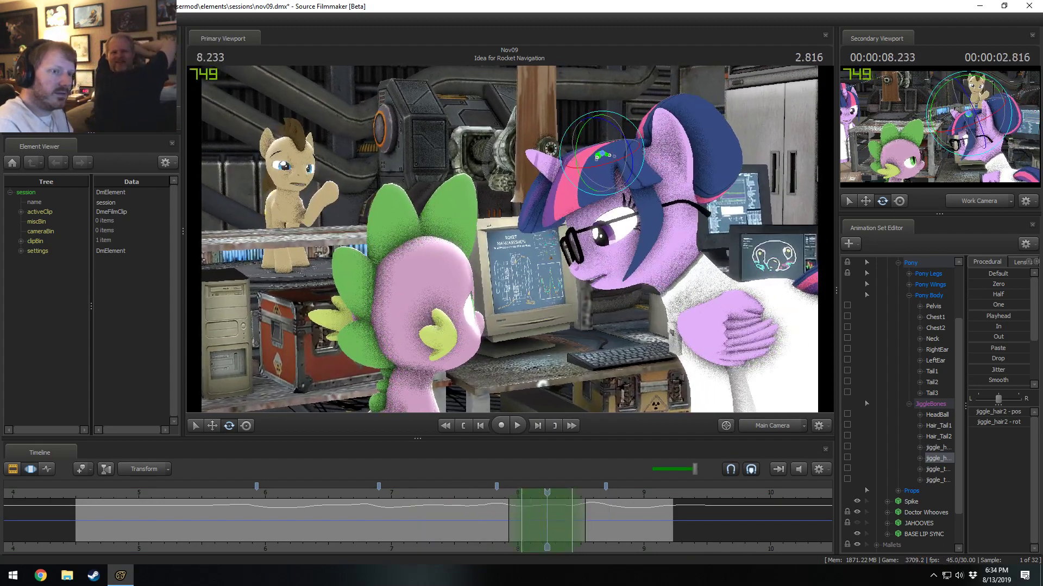
drag(998, 380, 1005, 380)
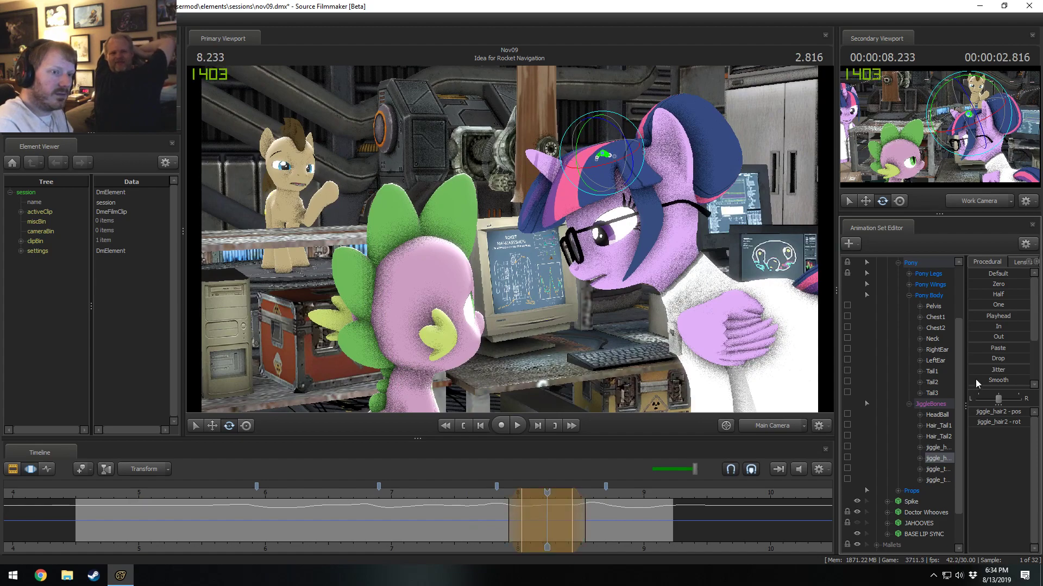
key(space)
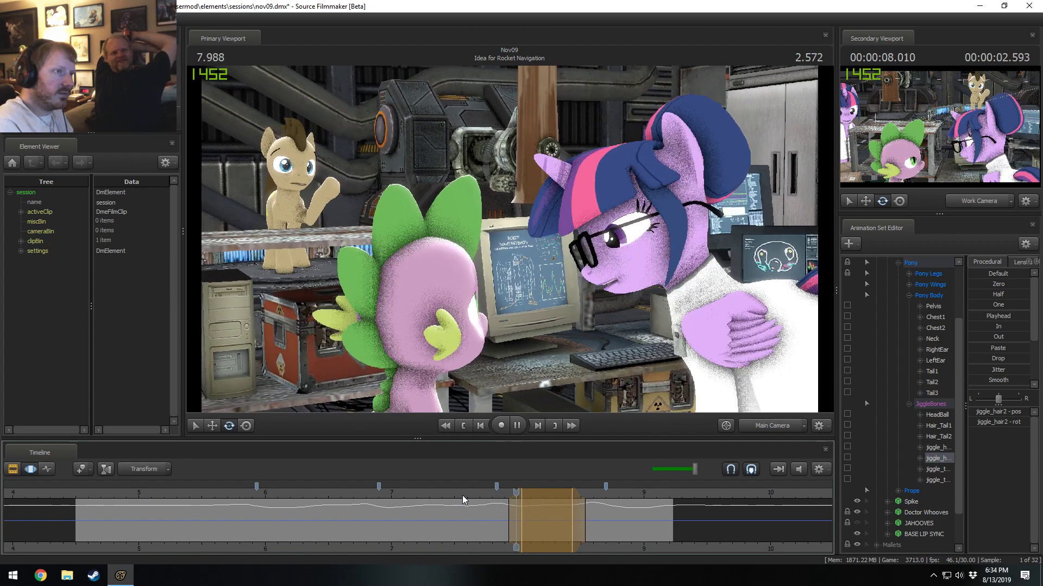
Center a time selection with wider falloff at 8.1 seconds and adjust jiggle_hair2's rotation there.
click(526, 506)
scroll(528, 508, up, 1)
key(shift)
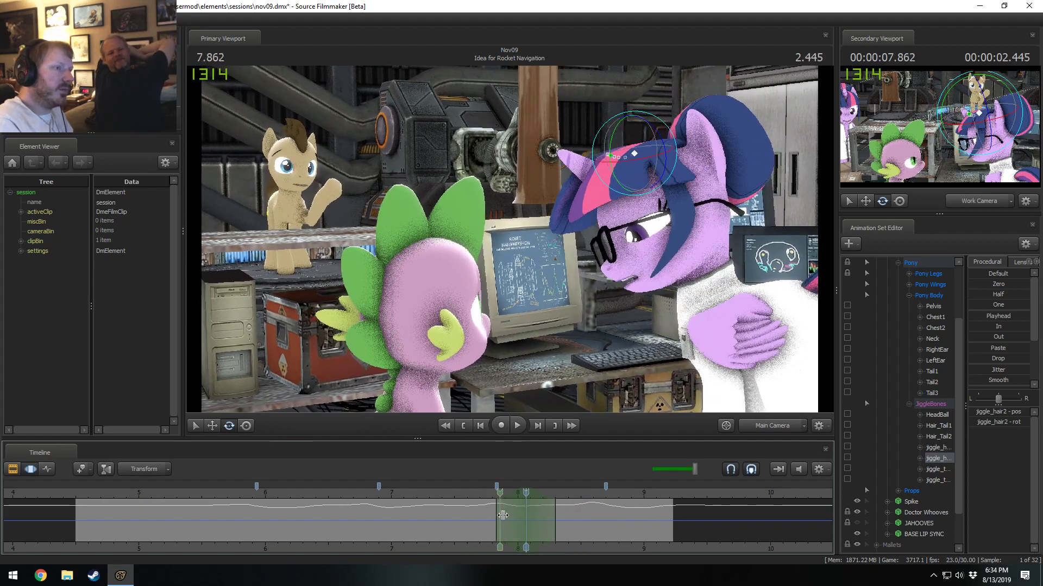
shift+click(530, 521)
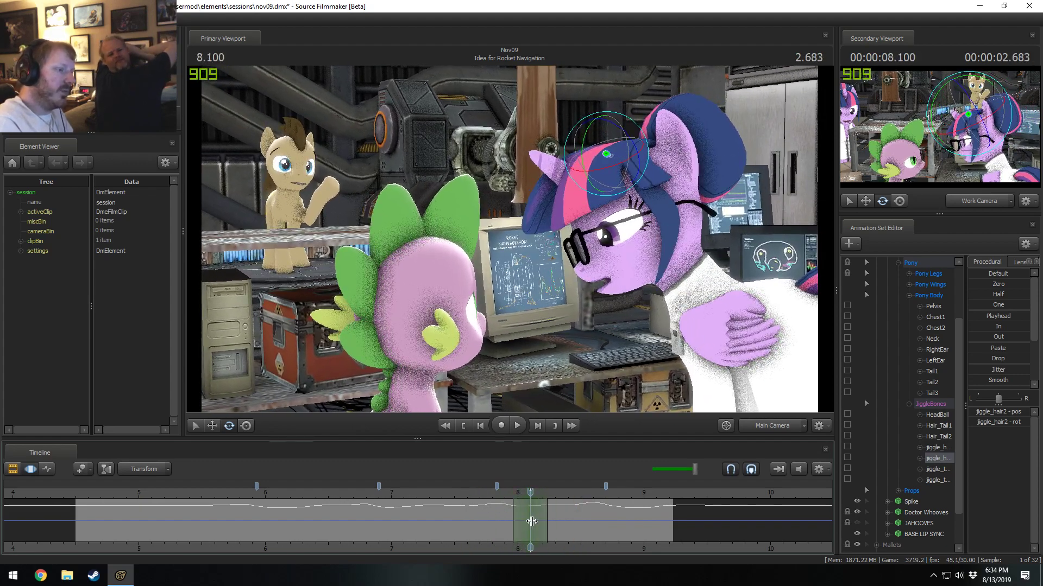
scroll(531, 521, up, 3)
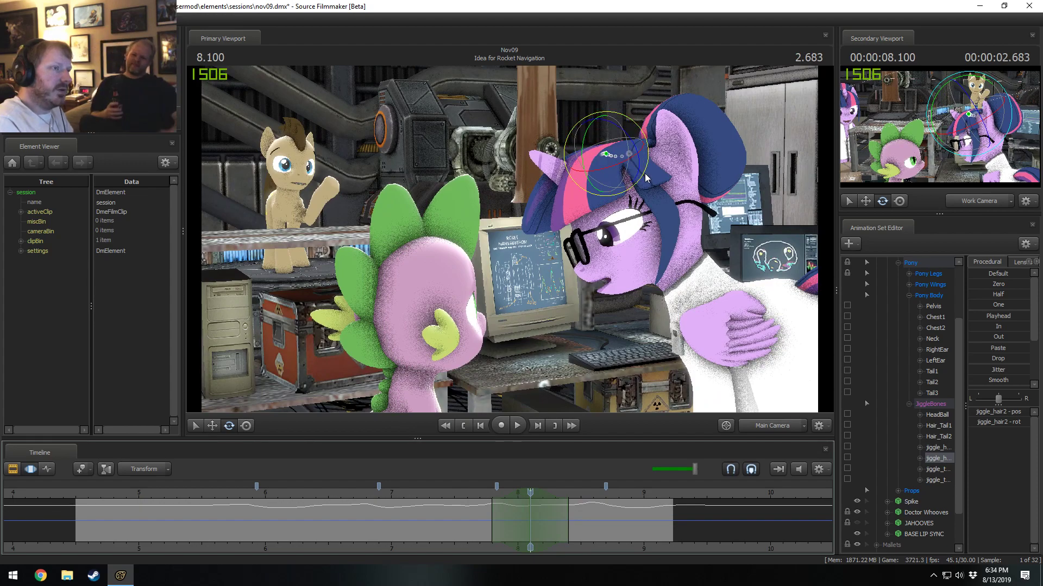
drag(644, 173, 645, 177)
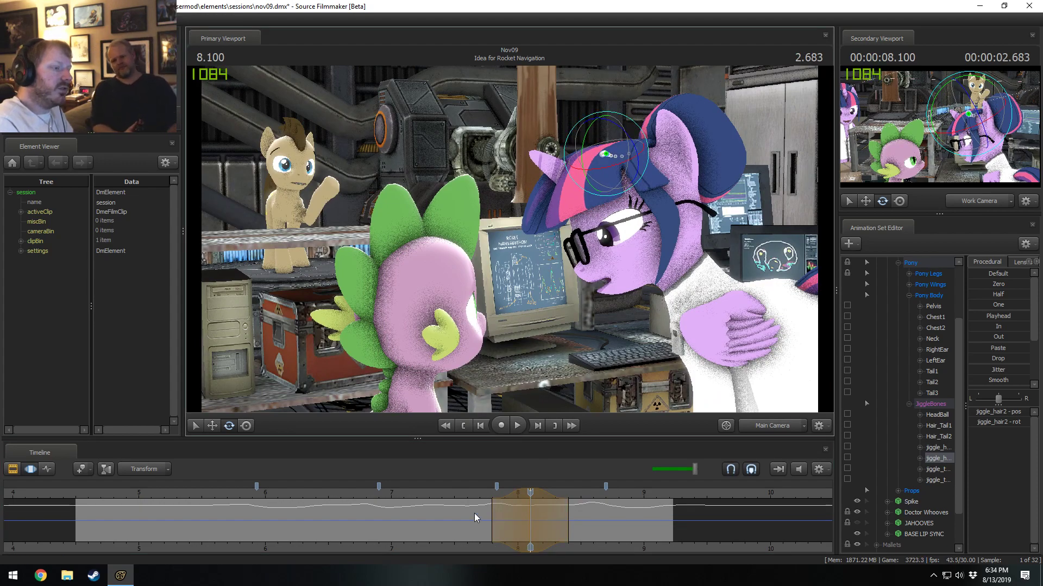
Trim the time selection's start to about 7.9 seconds and replay jiggle_hair2's motion from 7.733 seconds.
key(space)
key(space)
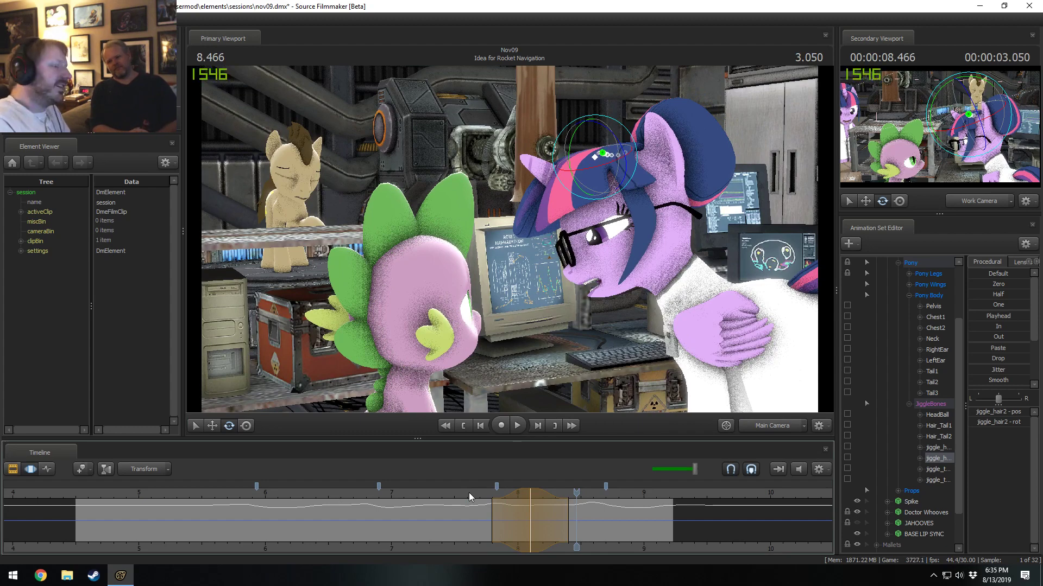
drag(469, 495, 484, 501)
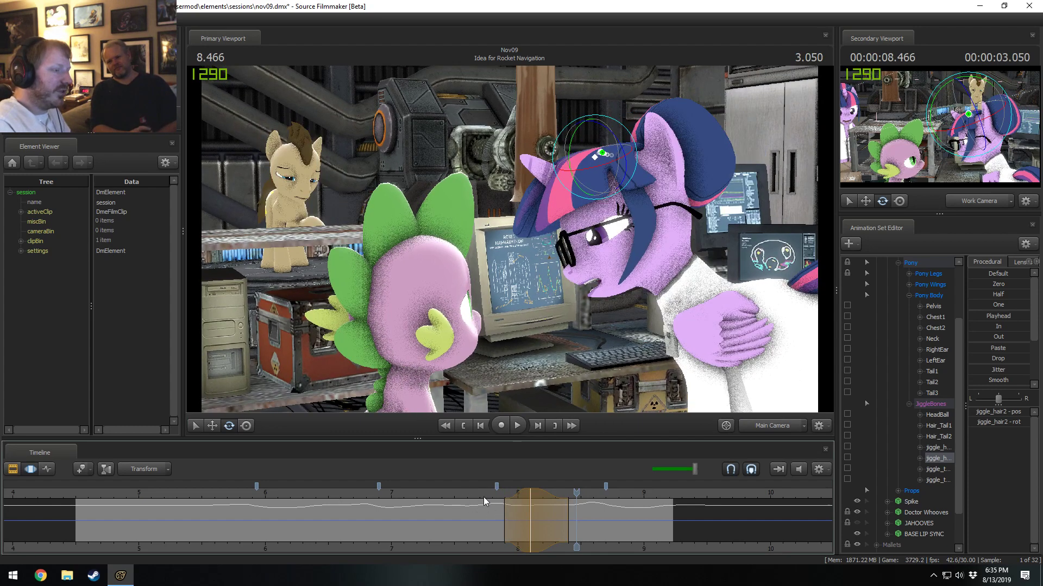
click(483, 491)
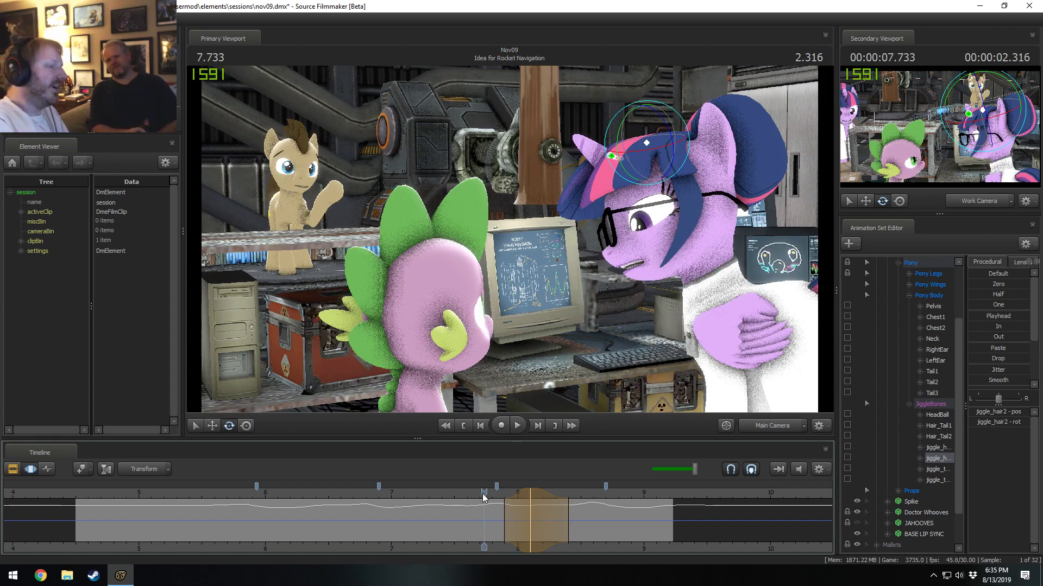
key(space)
key(space)
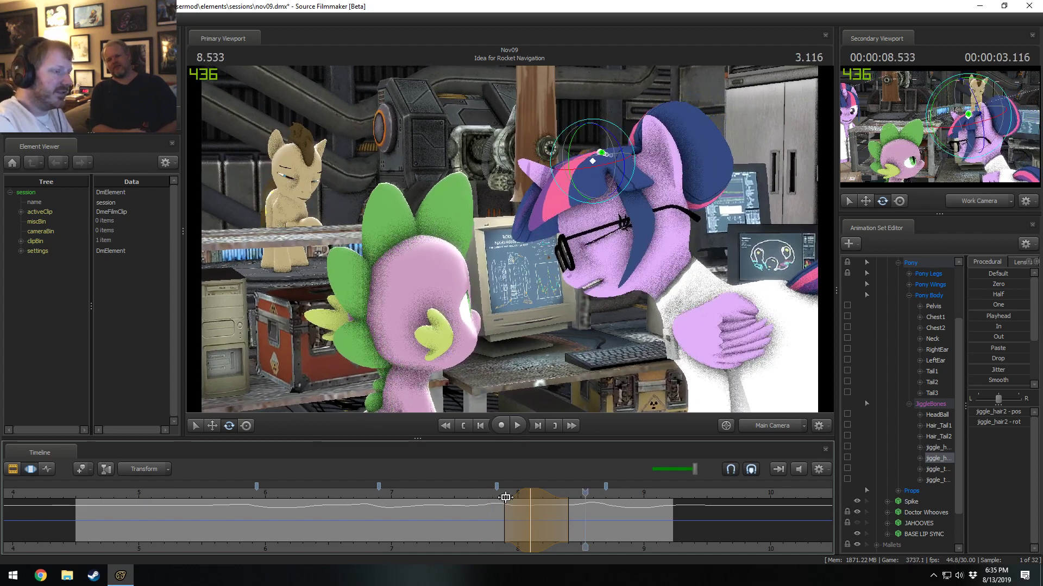
Try shifting jiggle_hair2's adjustment to center at 8.133 seconds and replay the motion from 7.633 seconds.
mouse_move(505, 498)
mouse_down()
mouse_move(514, 499)
mouse_move(490, 493)
mouse_move(535, 500)
mouse_up()
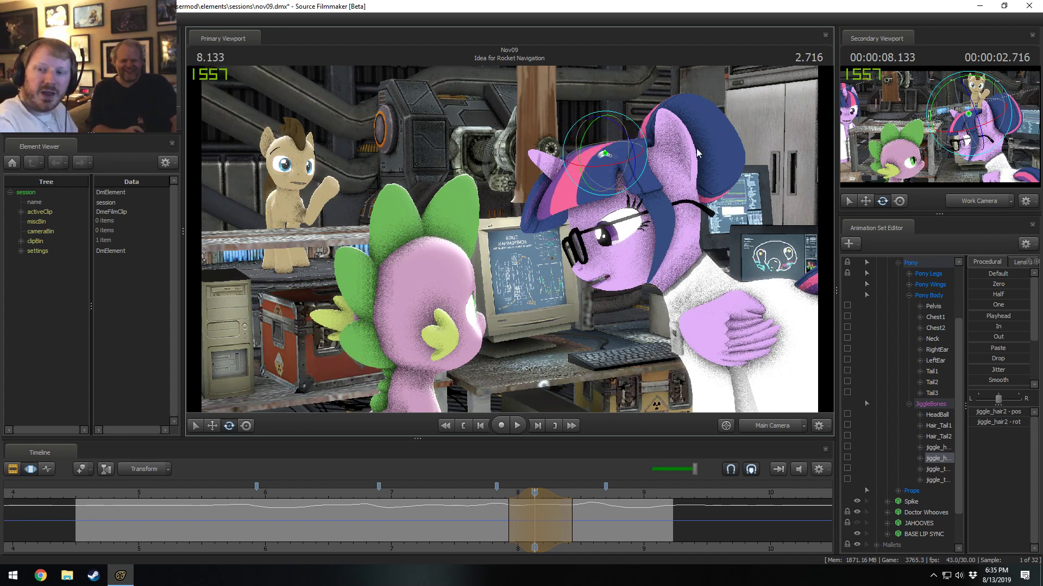
click(467, 495)
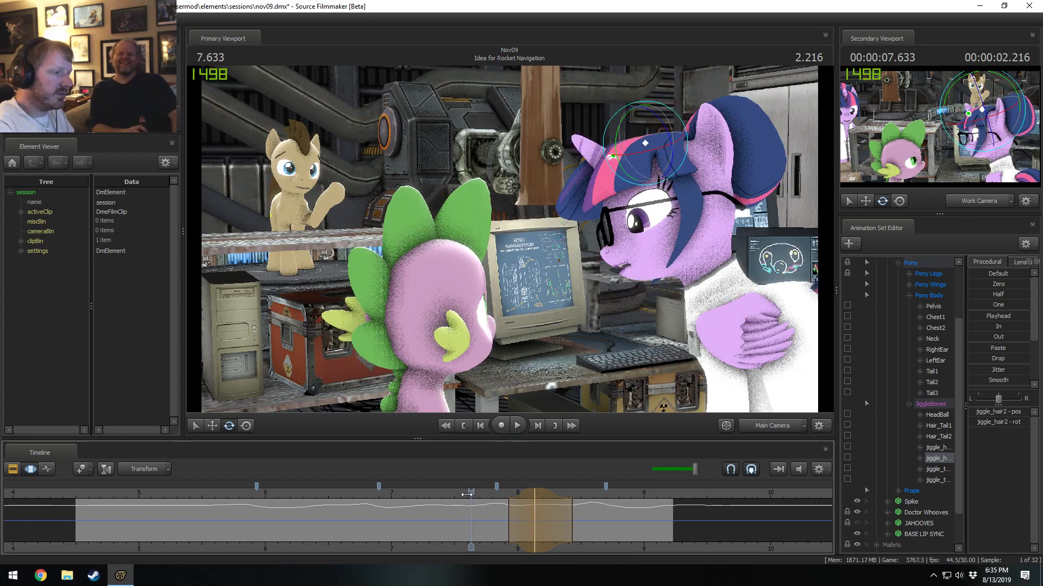
key(space)
Move jiggle_hair2's adjustment back to 8.1 seconds and replay the motion from about 7.75 seconds.
key(space)
key(shift)
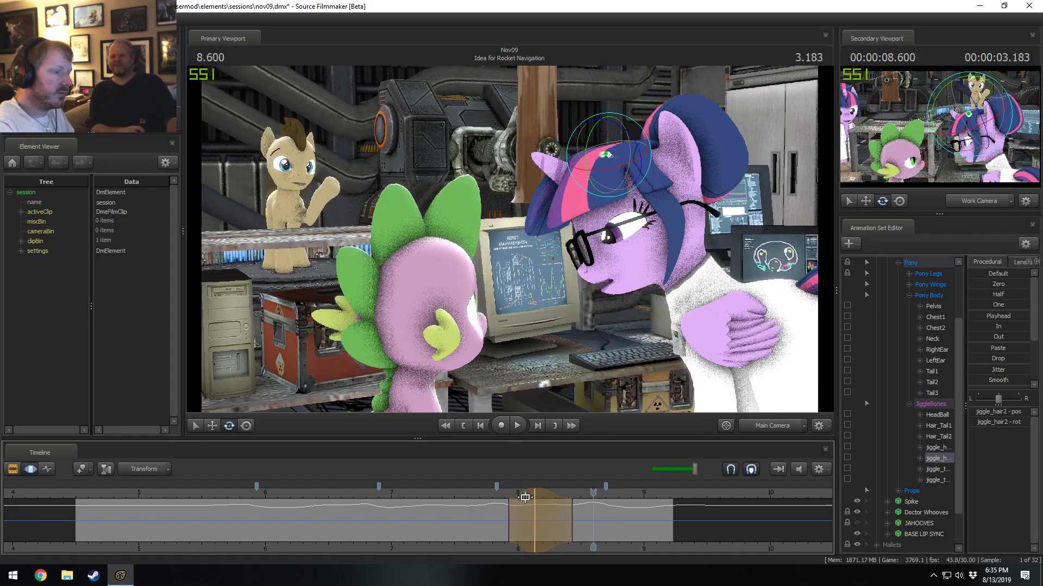
drag(524, 495, 520, 495)
click(487, 495)
key(space)
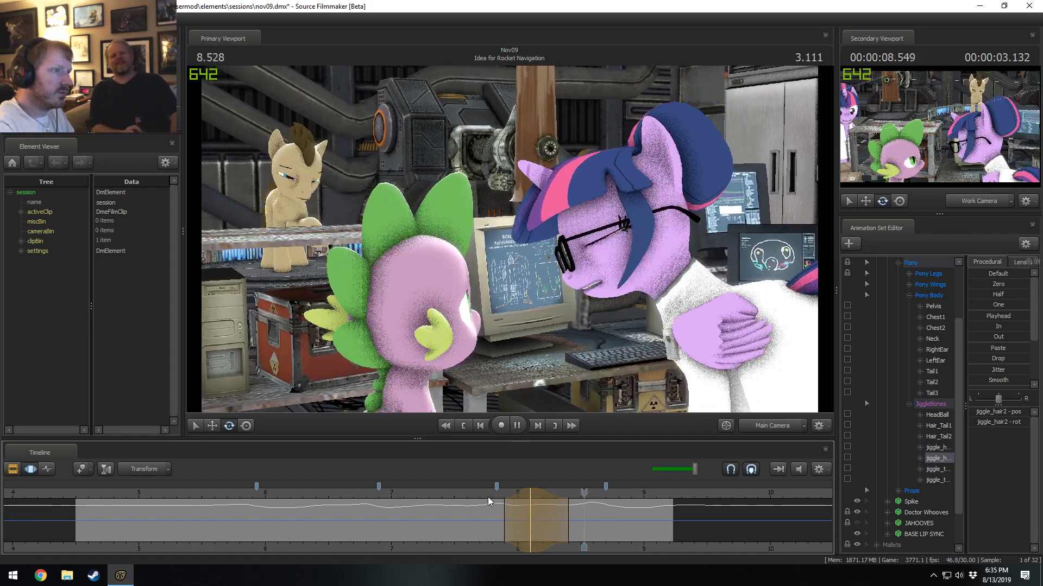
key(space)
Adjust jiggle_hair2's rotation again at 8.1 seconds and replay the motion.
key(shift)
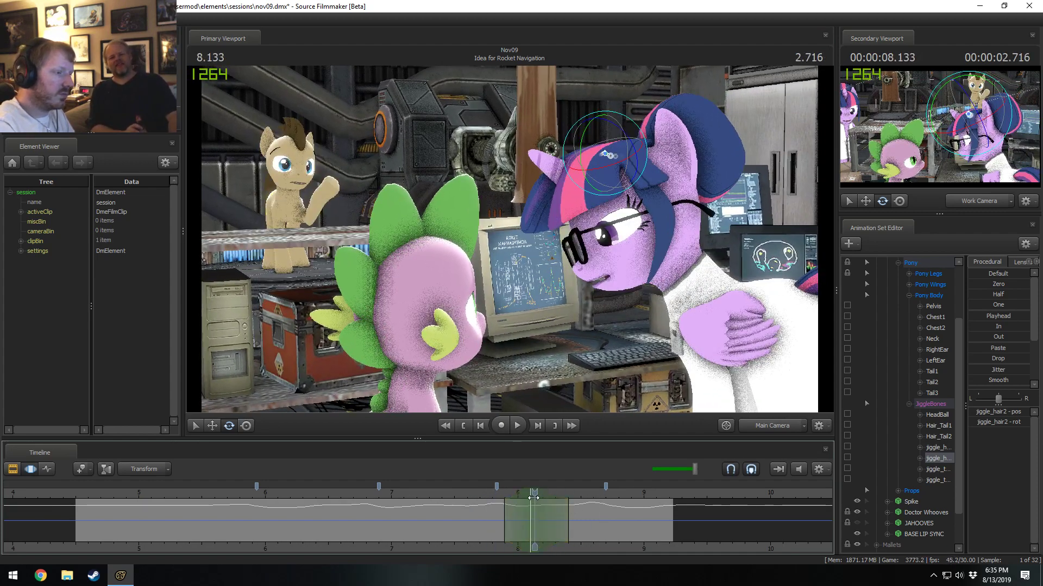
click(531, 498)
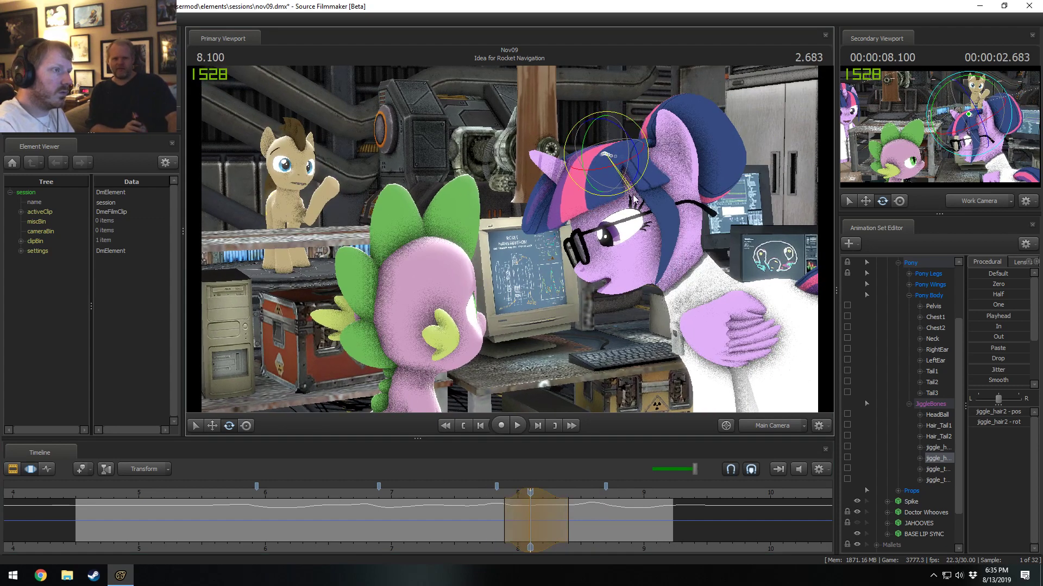
key(space)
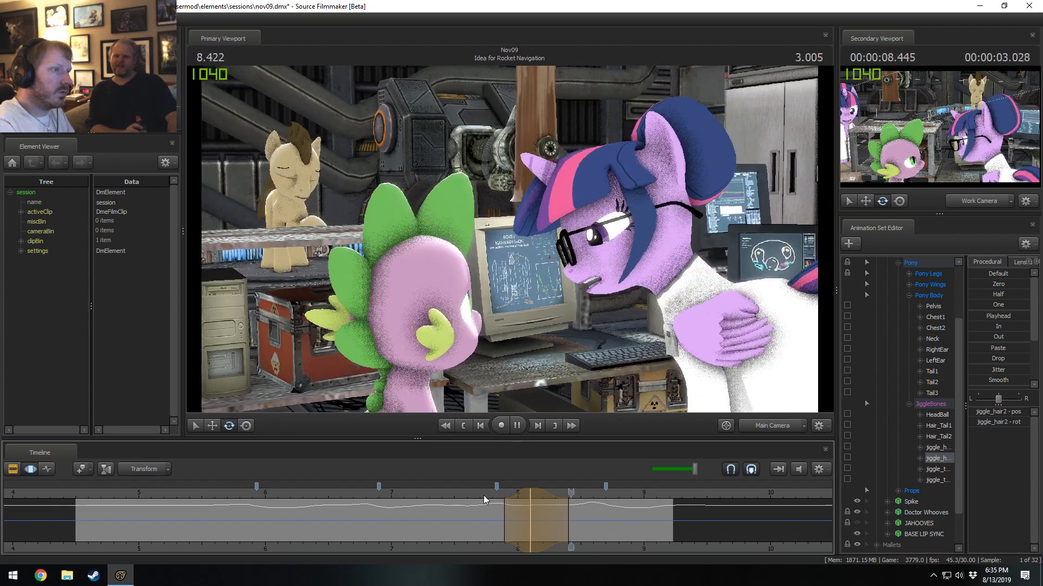
Widen a time selection around 8.733 seconds and apply the Round procedural preset to jiggle_hair2.
mouse_move(567, 524)
mouse_down()
mouse_move(654, 506)
mouse_move(548, 521)
mouse_move(572, 523)
mouse_up()
shift+scroll(573, 523, up, 2)
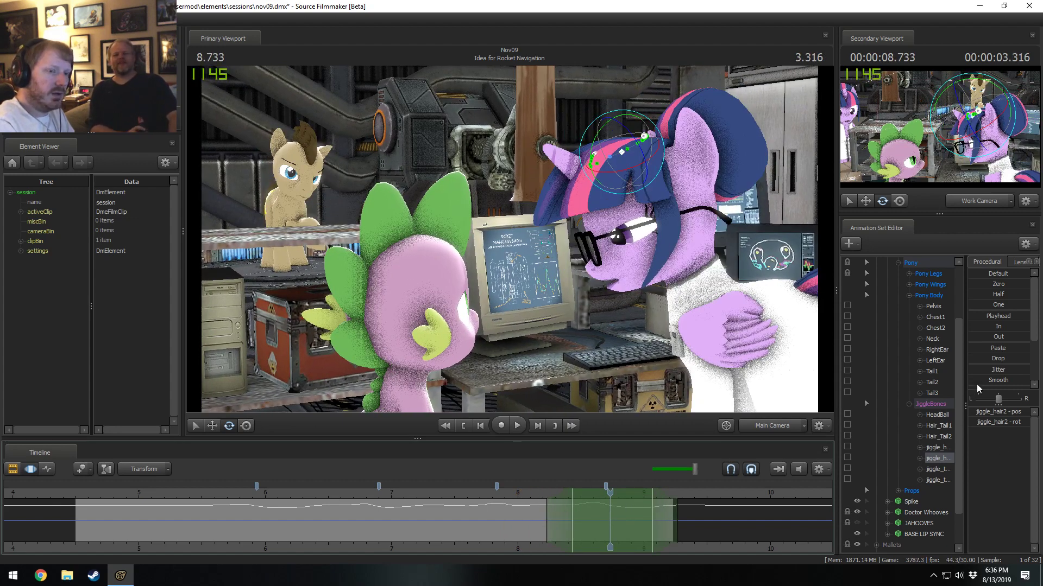
scroll(989, 348, down, 2)
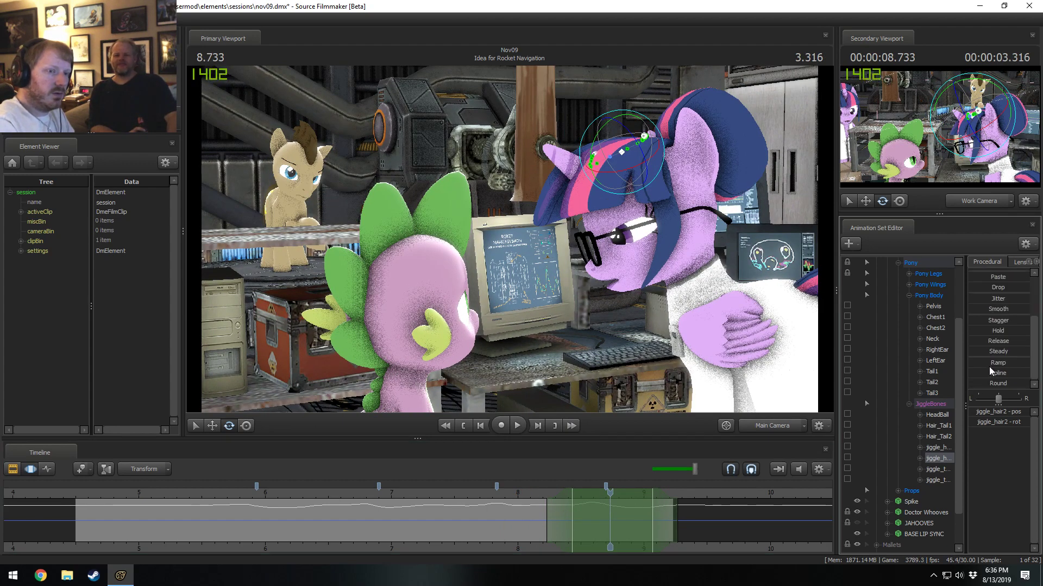
scroll(986, 310, up, 2)
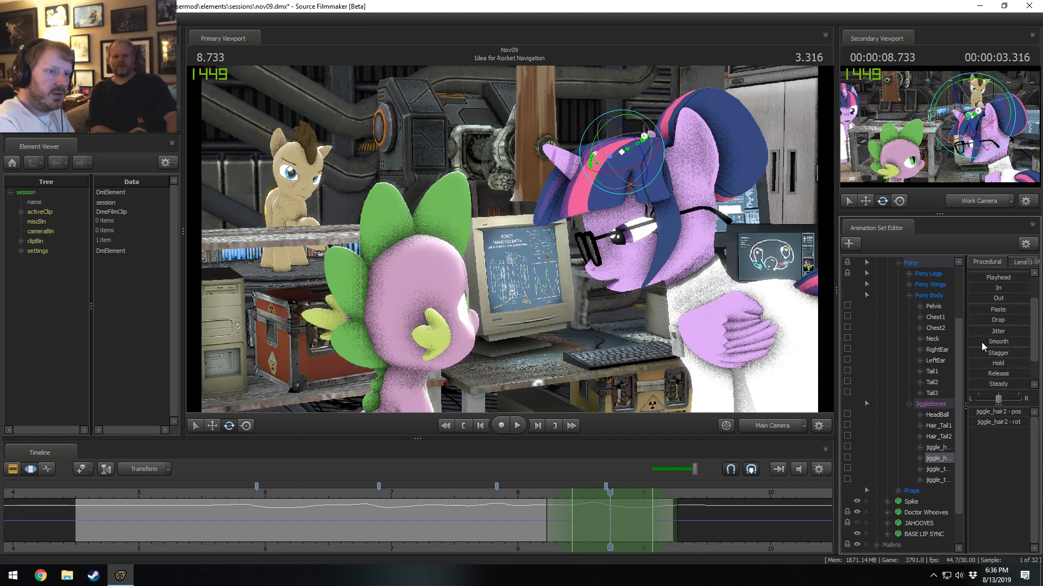
scroll(990, 337, down, 2)
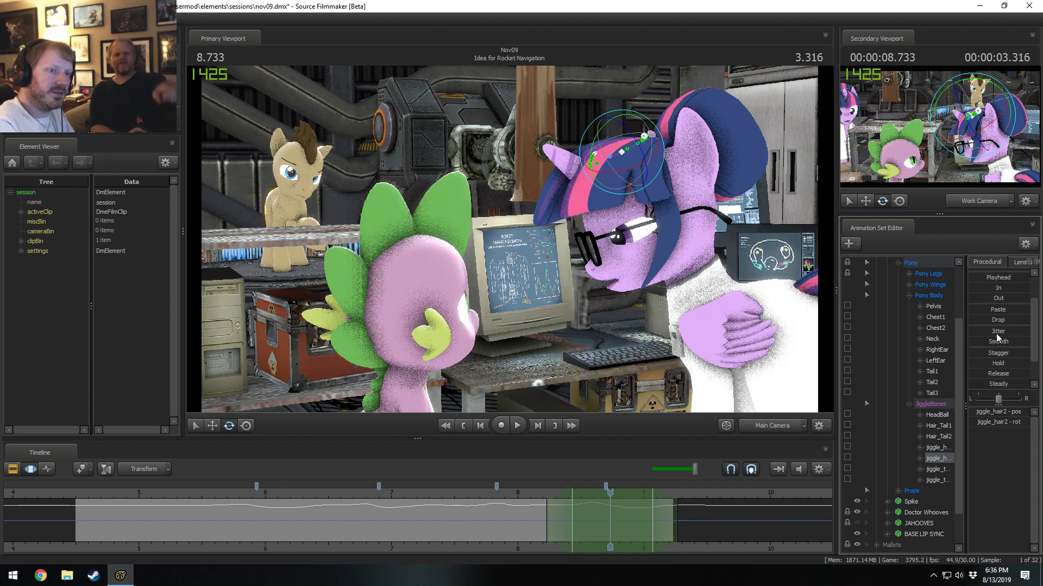
drag(981, 381, 990, 381)
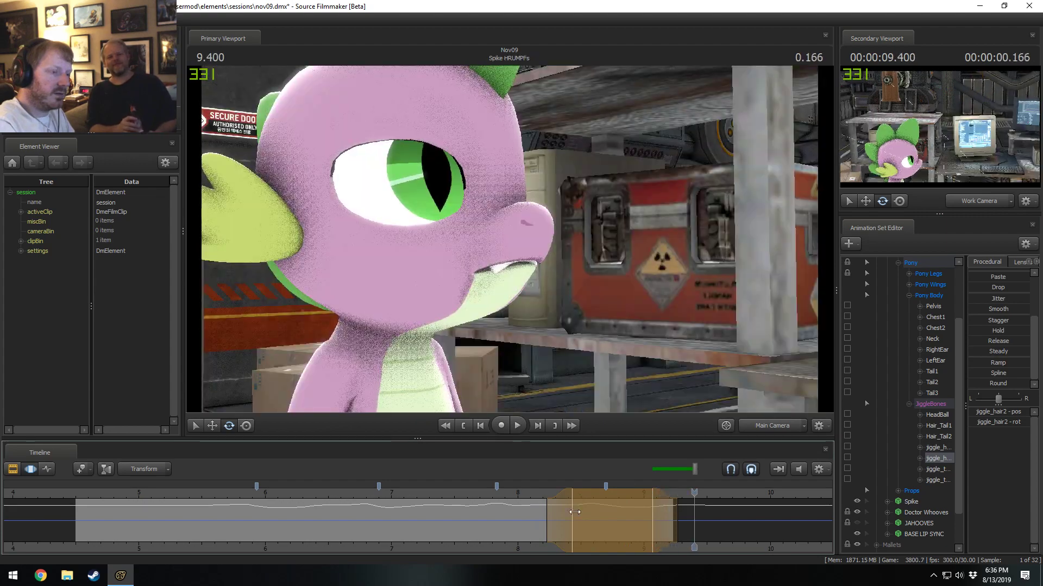
Apply the Round preset to jiggle_hair2 around 8.933 seconds, extend the selection's falloff to about 9.55 seconds, and replay.
drag(574, 512, 636, 522)
click(976, 384)
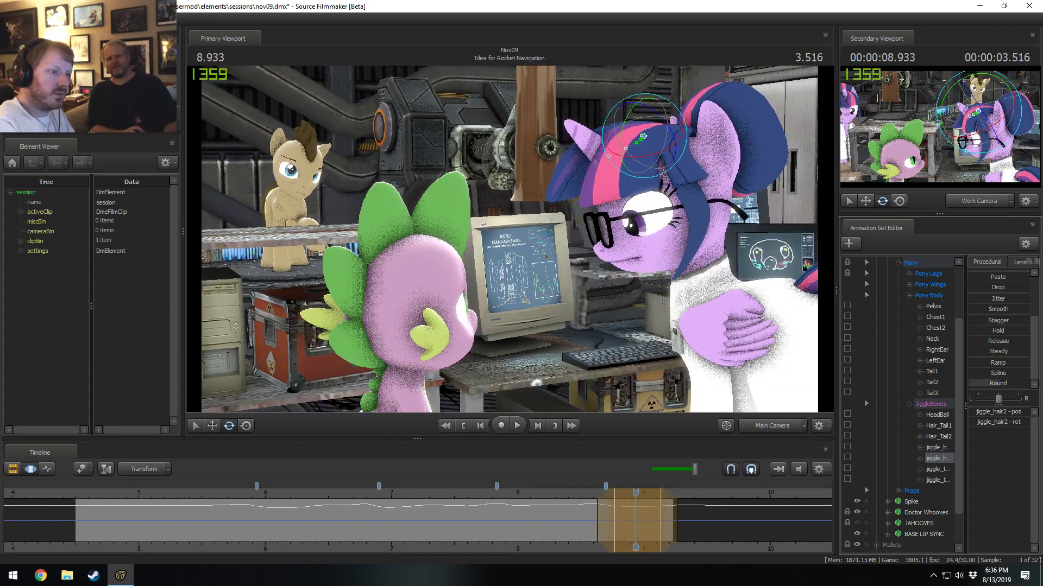
click(577, 493)
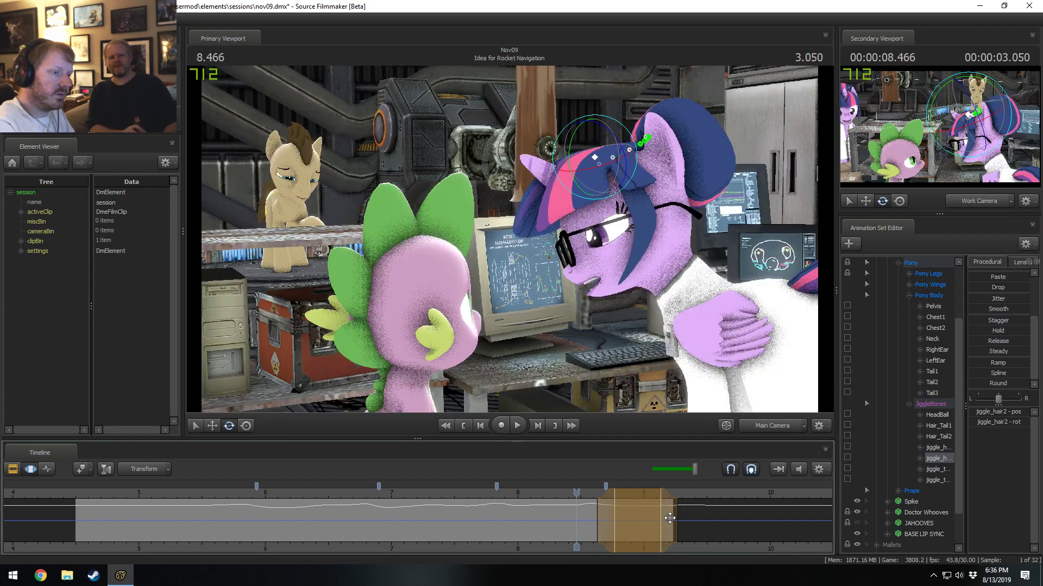
drag(674, 516, 717, 514)
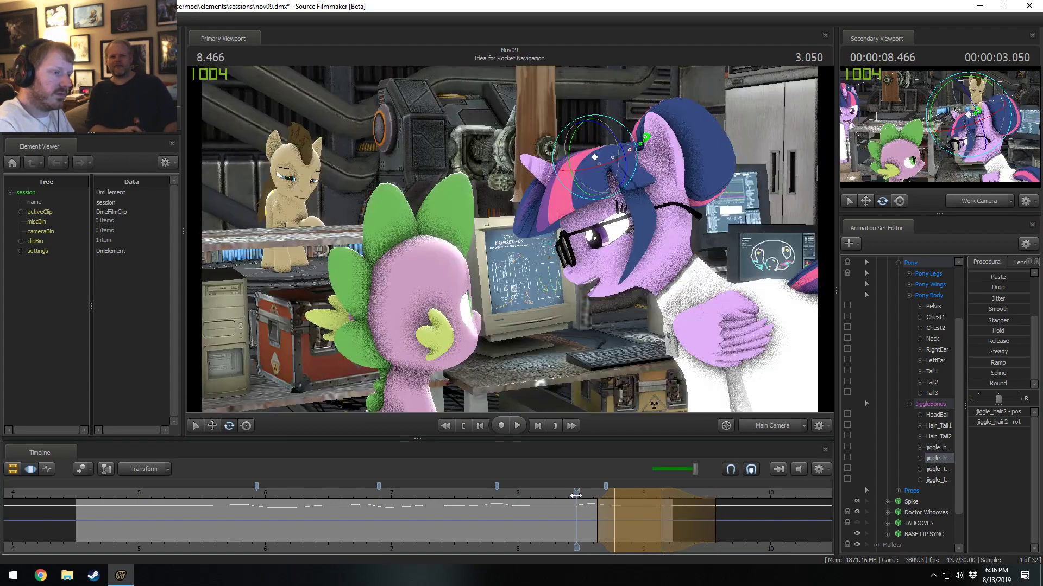
drag(577, 493, 555, 493)
key(space)
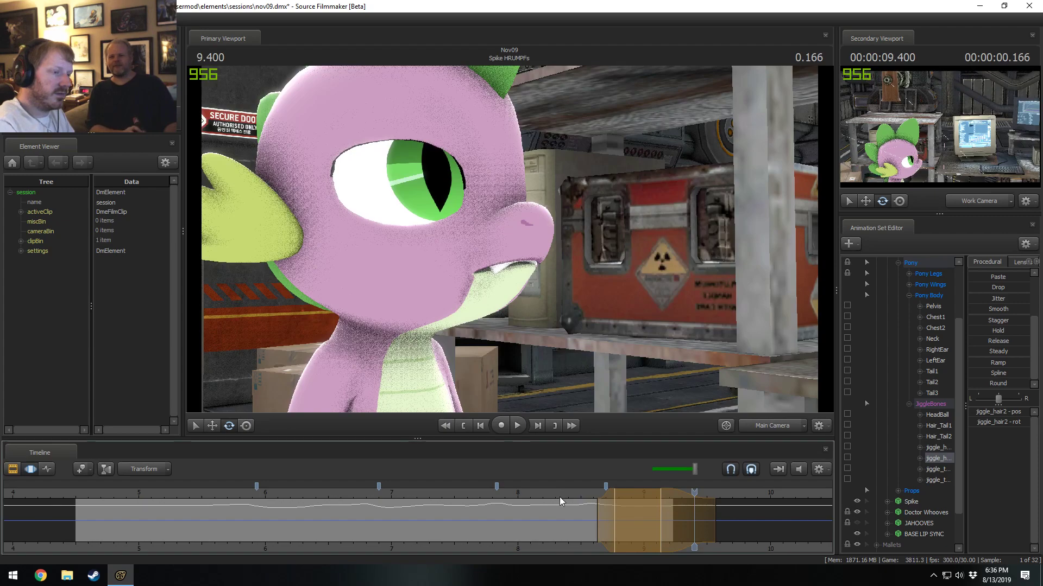
Center a time selection at 8.766 seconds, rotate jiggle_hair2 slightly there, and replay the motion from about 8.45 seconds.
key(shift)
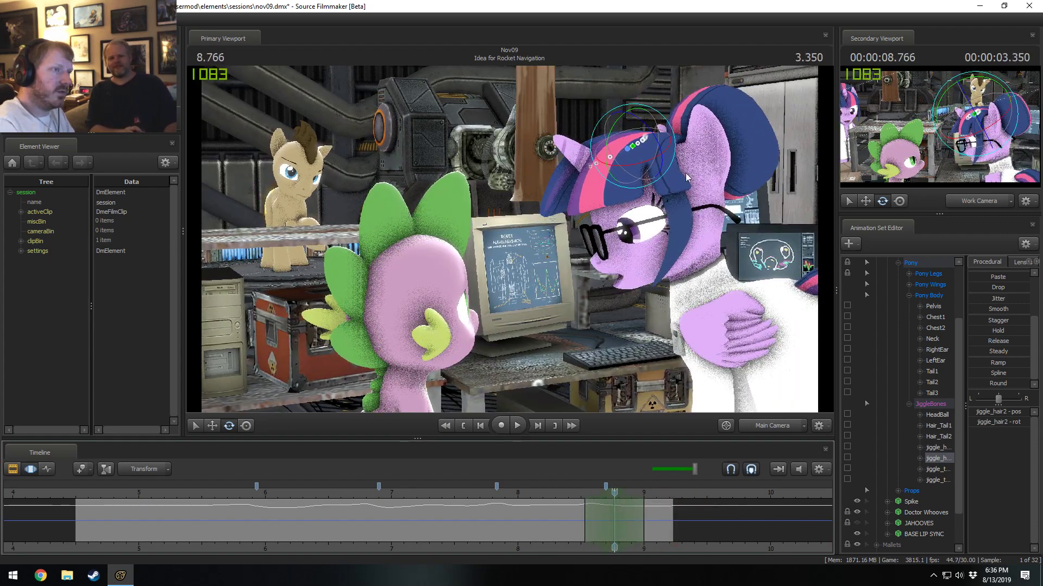
drag(676, 142, 673, 133)
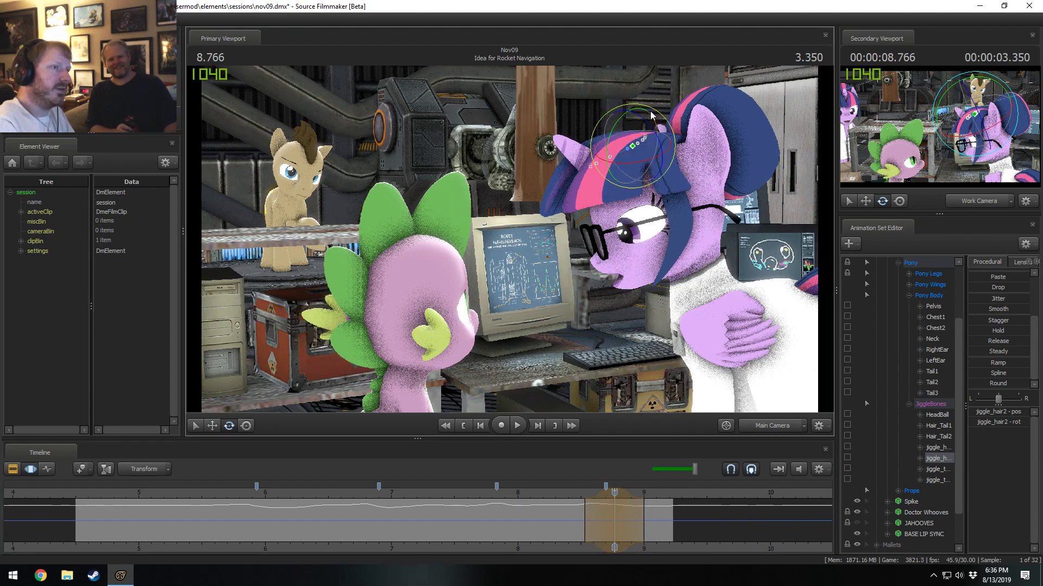
click(579, 490)
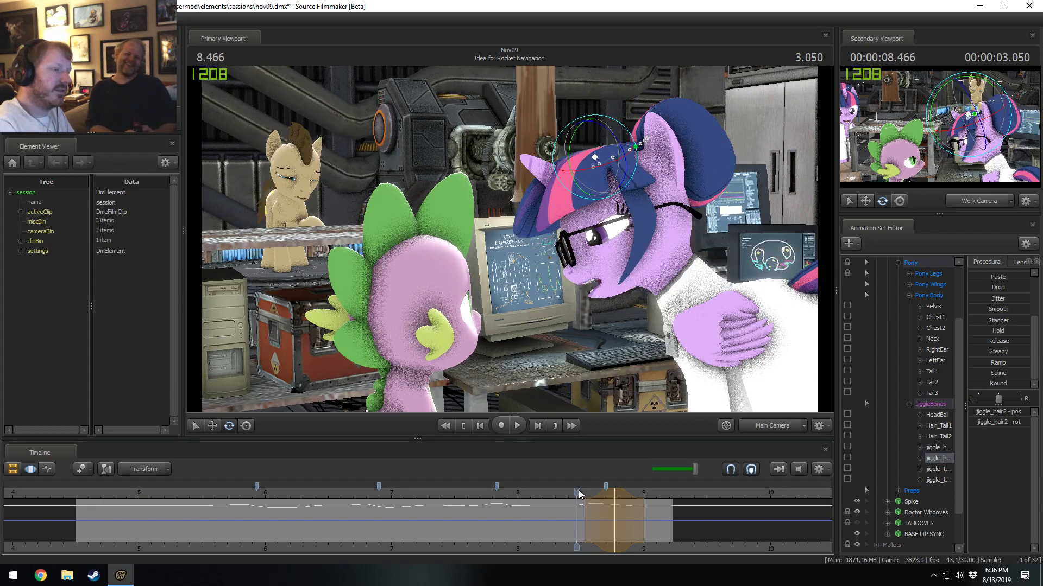
key(space)
key(space)
click(572, 492)
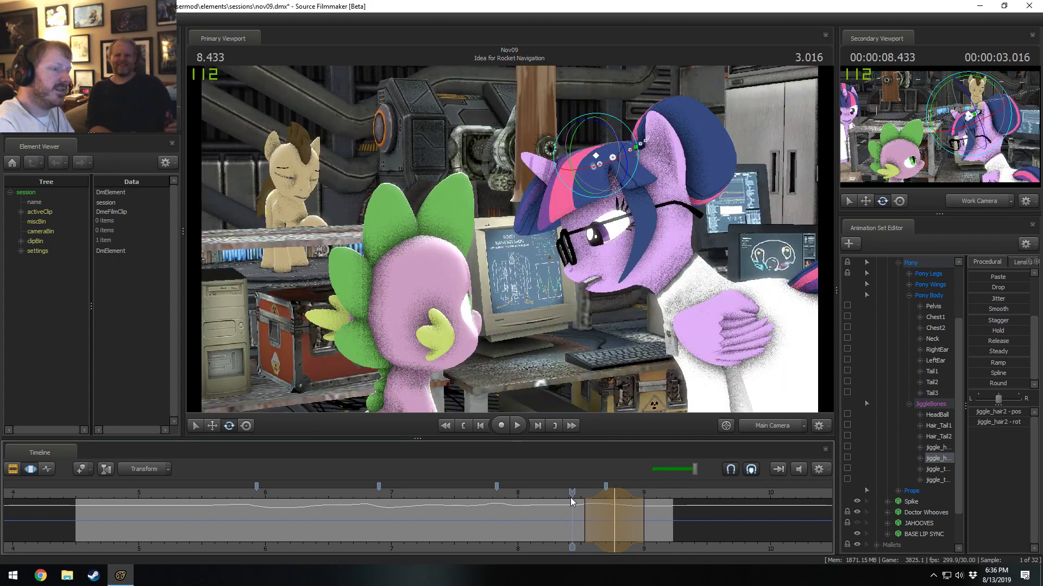
key(space)
key(space)
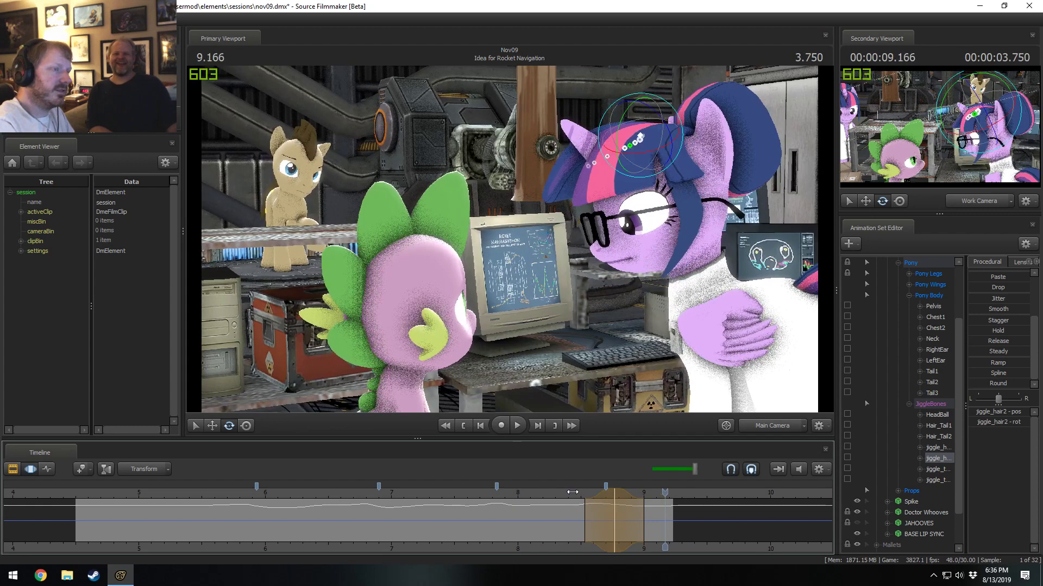
Refine jiggle_hair2's rotation at 8.766 seconds and replay the motion from 8.4 seconds.
drag(573, 493, 616, 505)
drag(639, 149, 632, 118)
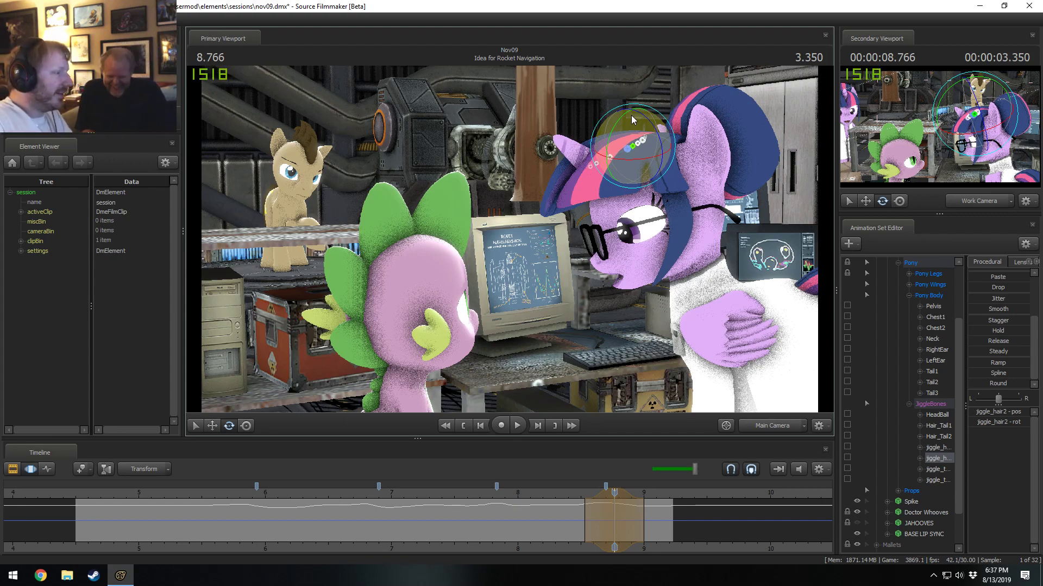
click(567, 496)
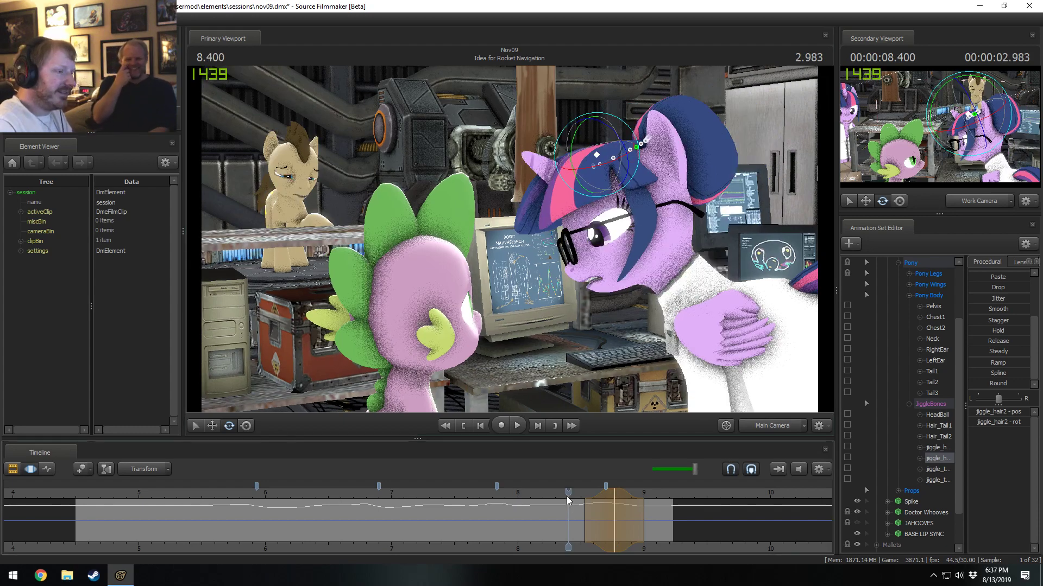
key(space)
key(space)
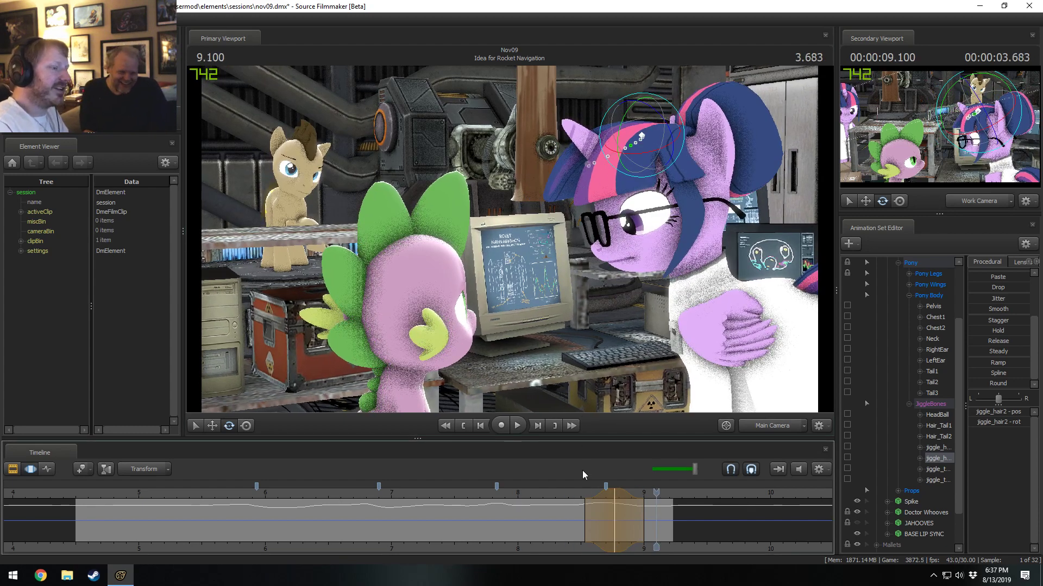
Review jiggle_hair2's motion toward the shot's end, scrubbing and replaying from 8.3, 8.166 and 8.1 seconds.
click(555, 496)
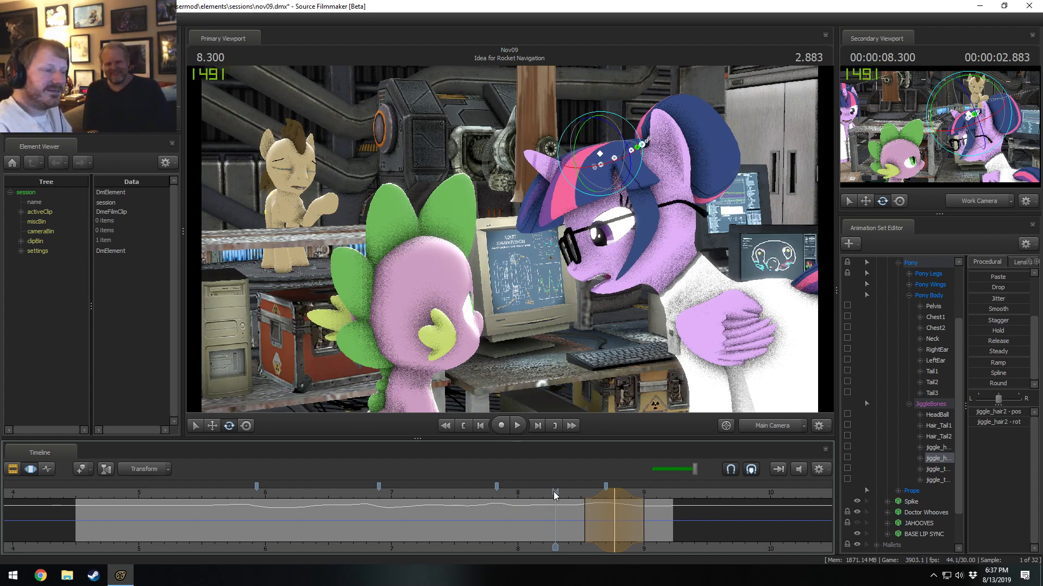
drag(554, 492, 662, 421)
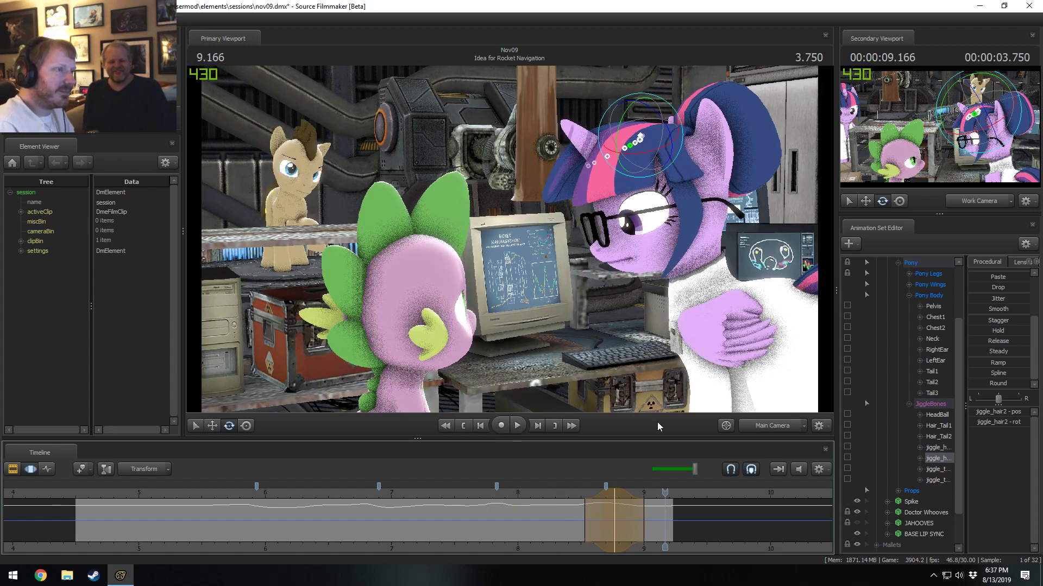
click(538, 494)
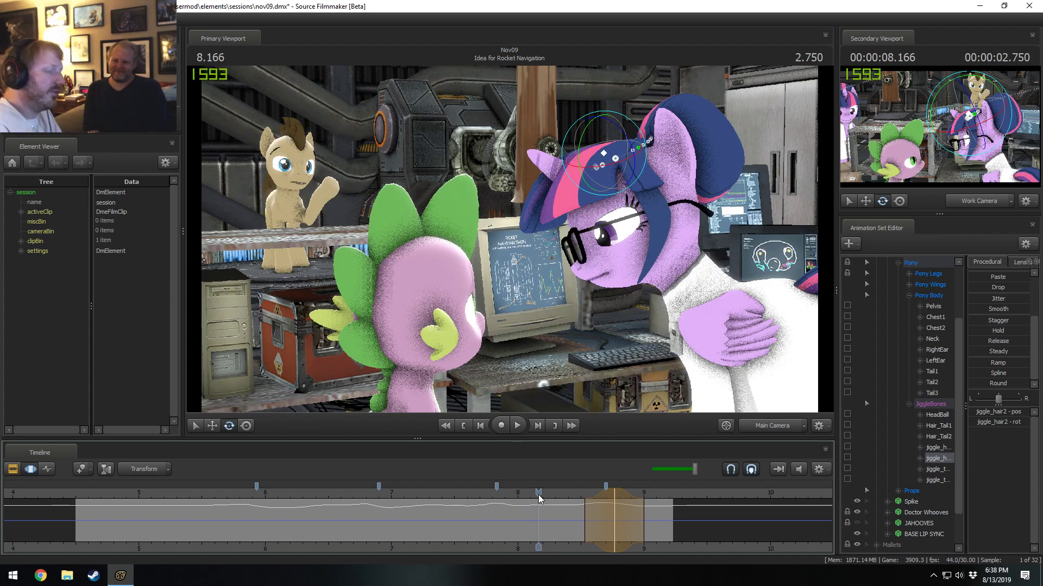
drag(540, 498, 552, 467)
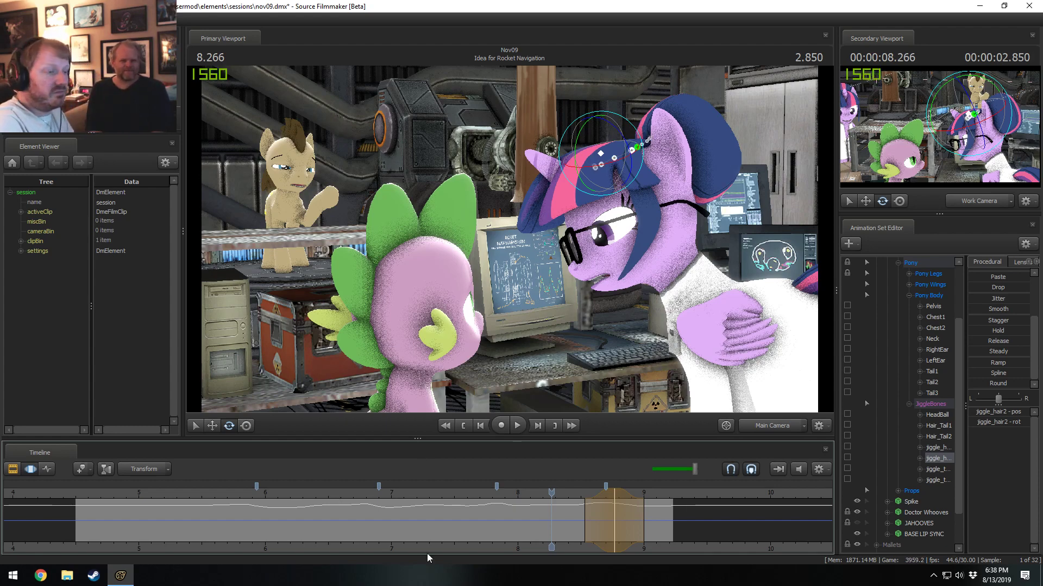
click(554, 493)
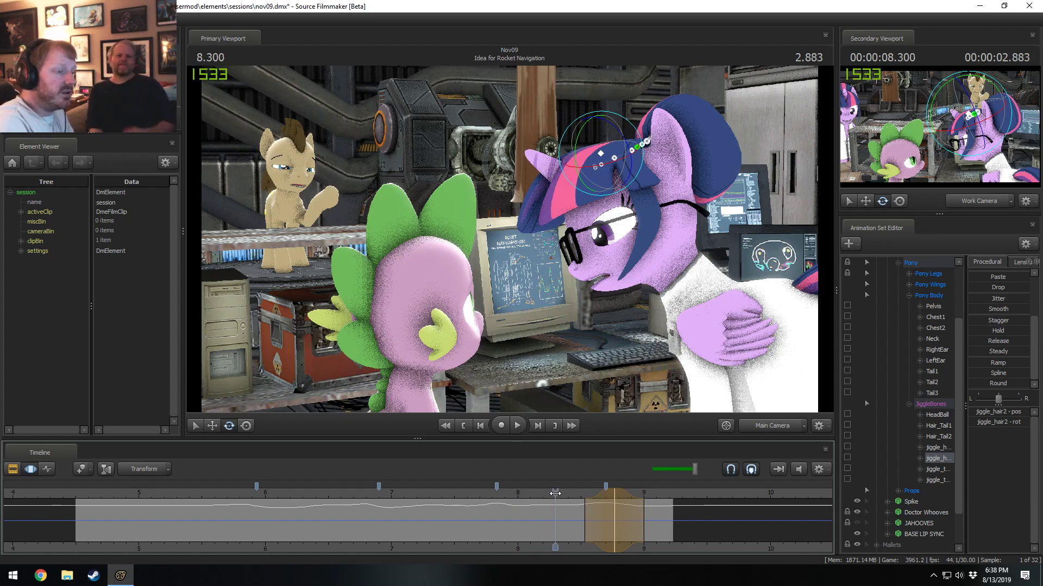
middle_drag(565, 550, 466, 546)
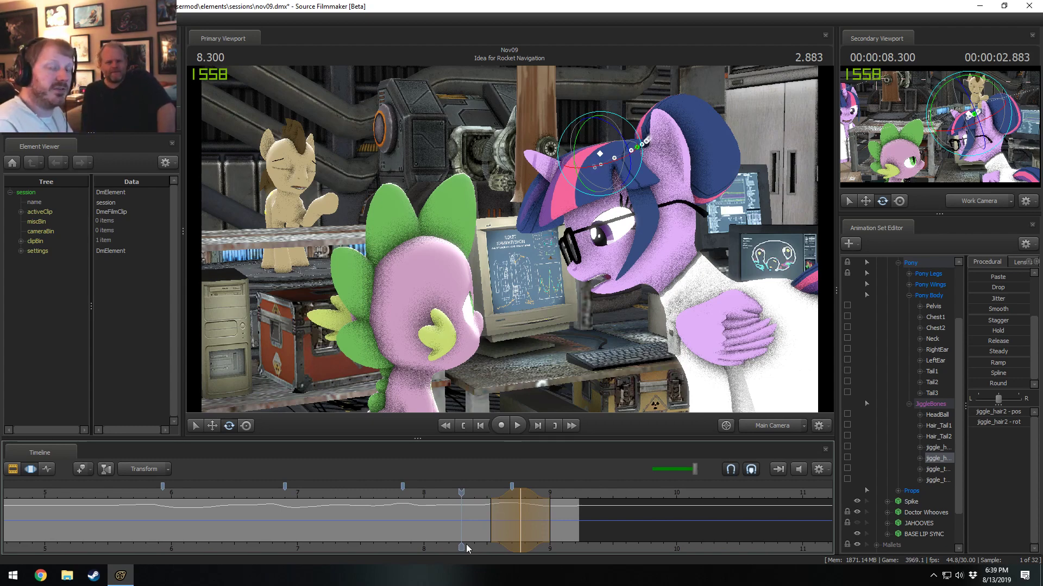
click(438, 494)
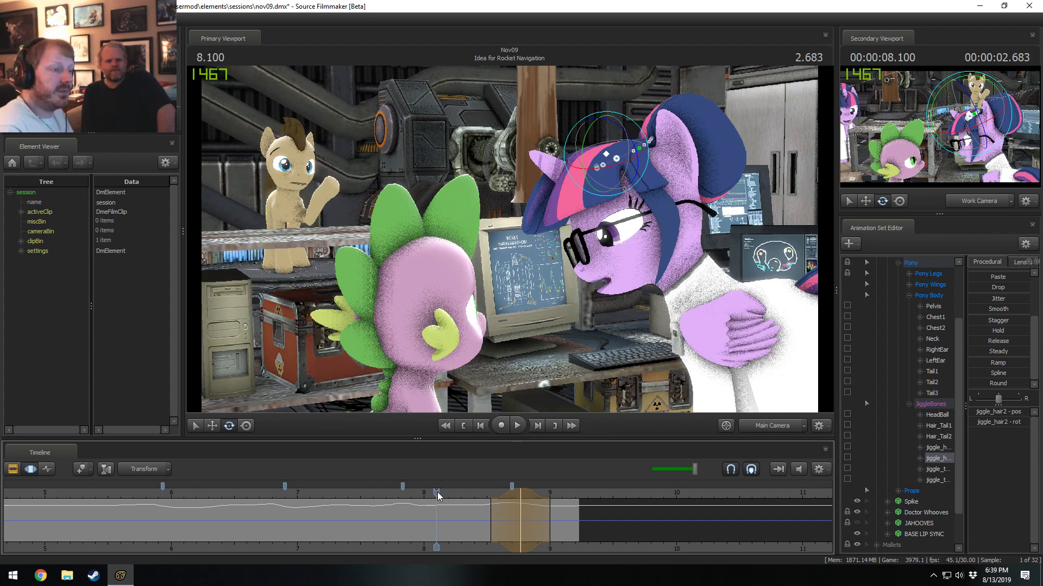
key(space)
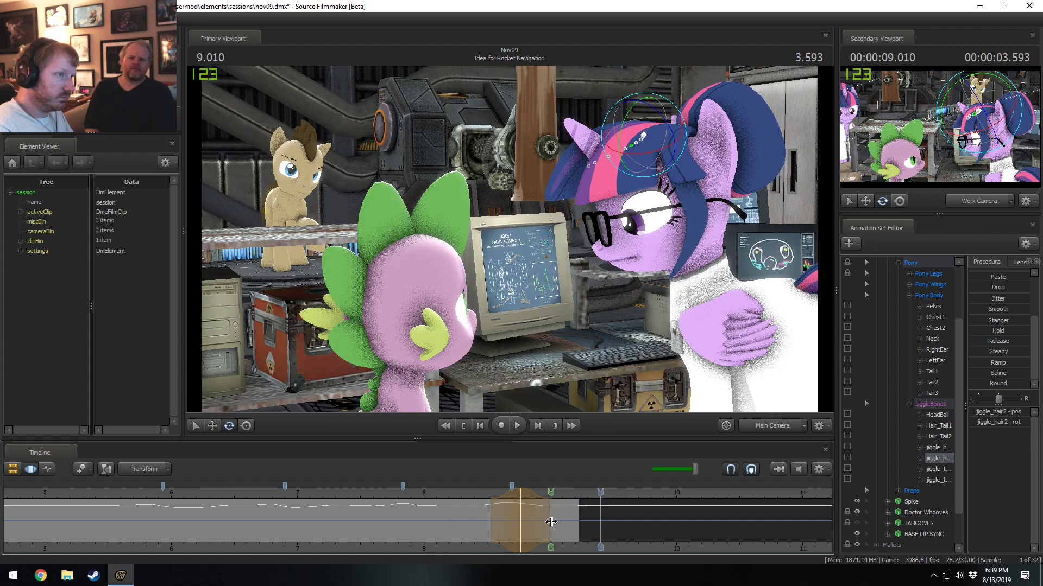
Center a time selection with wider falloff at 9 seconds, rotate jiggle_hair2 slightly, and replay the shot's ending.
click(550, 522)
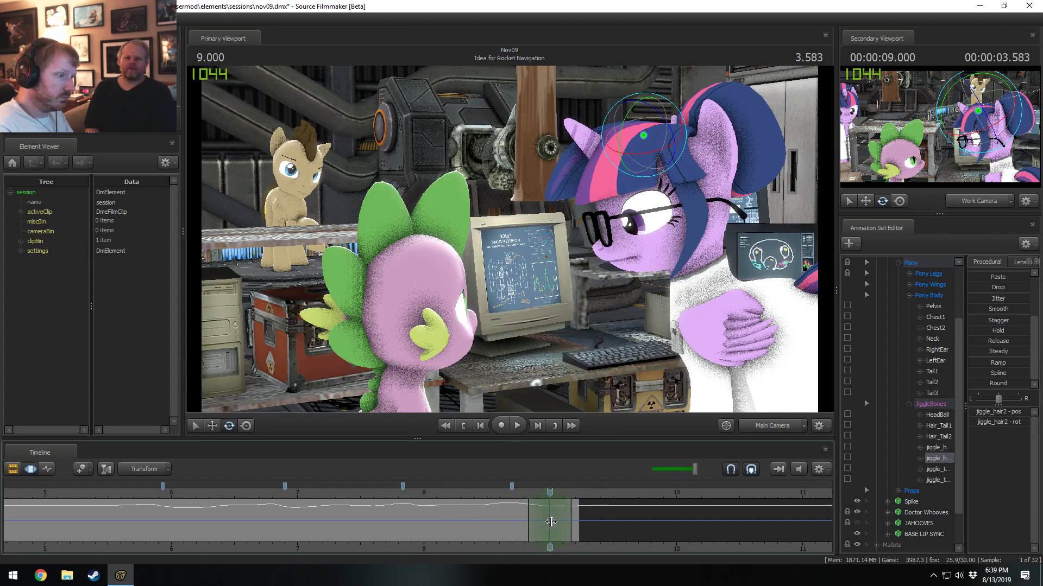
scroll(550, 522, up, 4)
drag(602, 517, 623, 517)
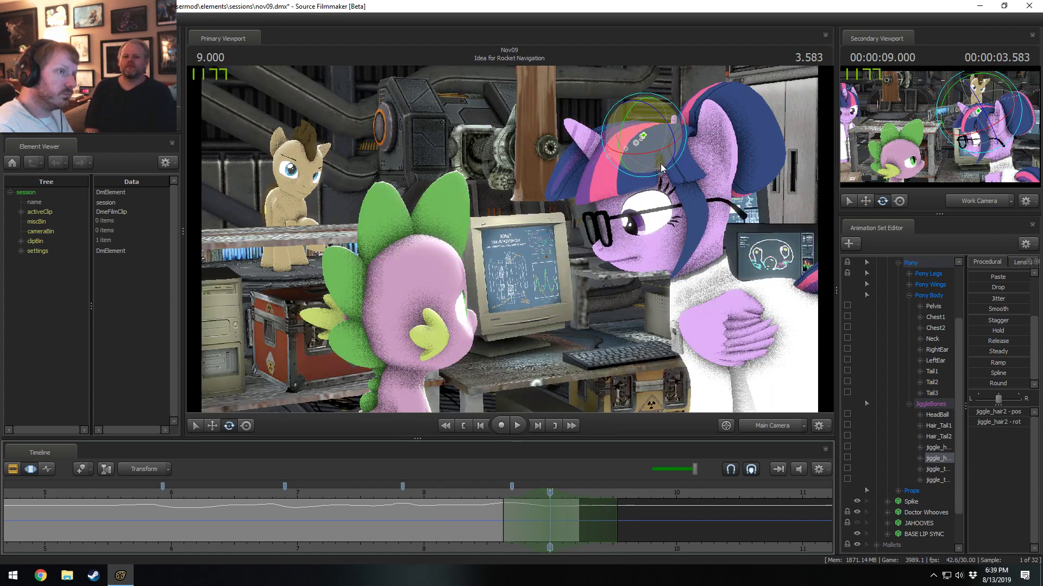
drag(673, 165, 679, 166)
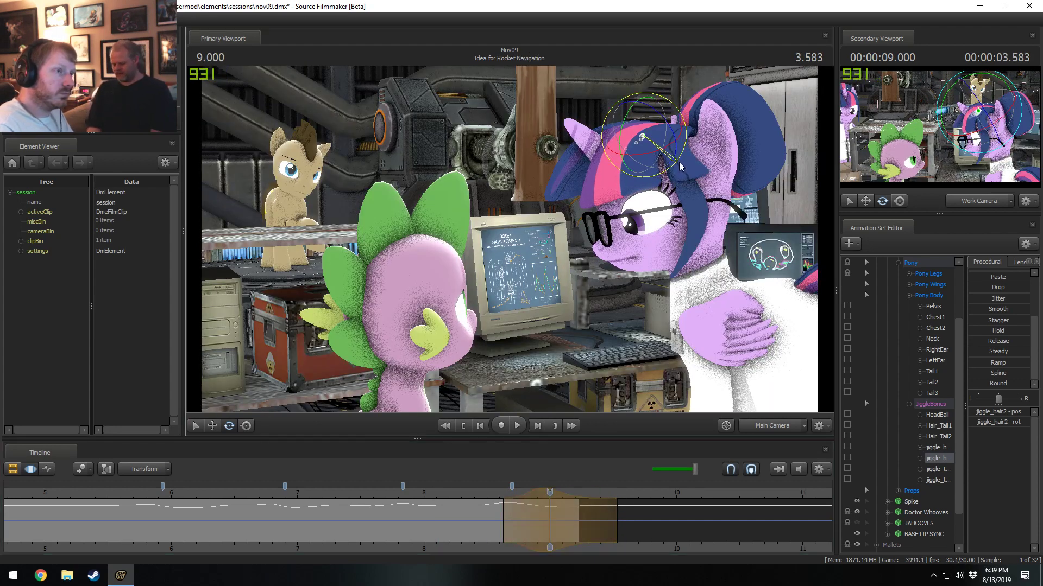
click(484, 509)
key(space)
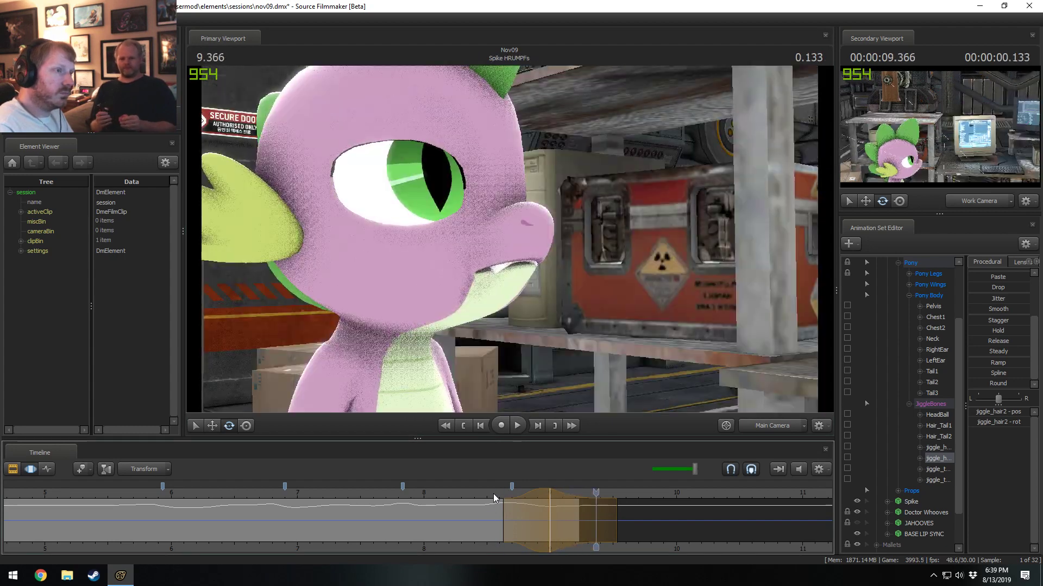
Replay the shot from 5.766 seconds to review the hair motion and inspect jiggle_hair1's animation curves.
click(486, 490)
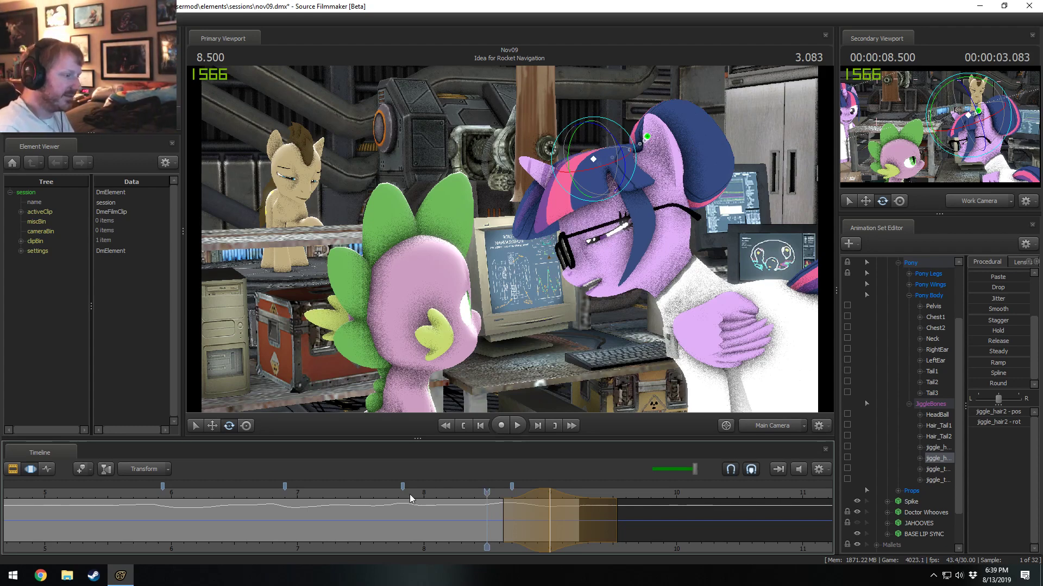
scroll(396, 502, down, 3)
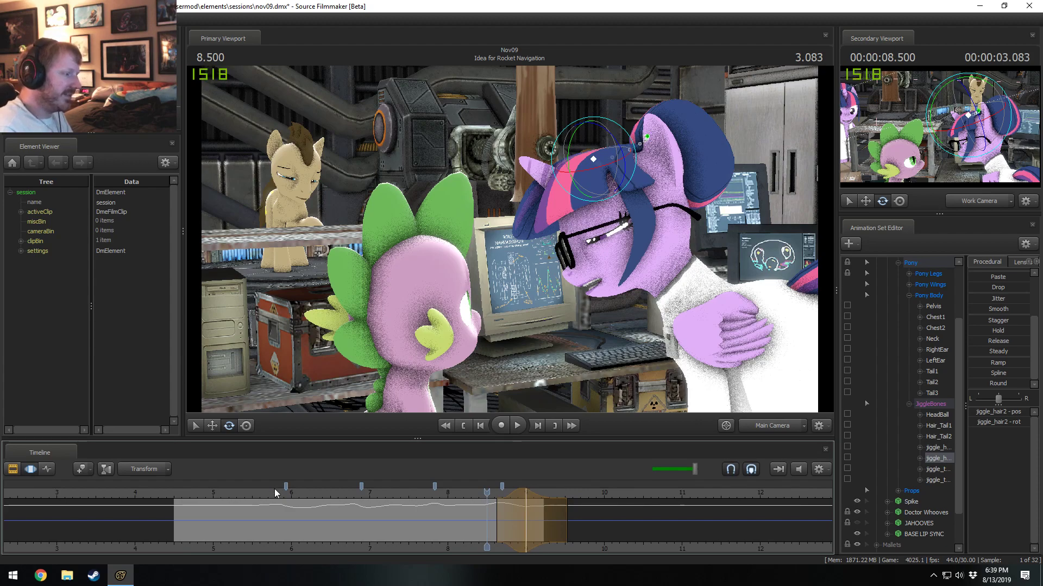
click(273, 492)
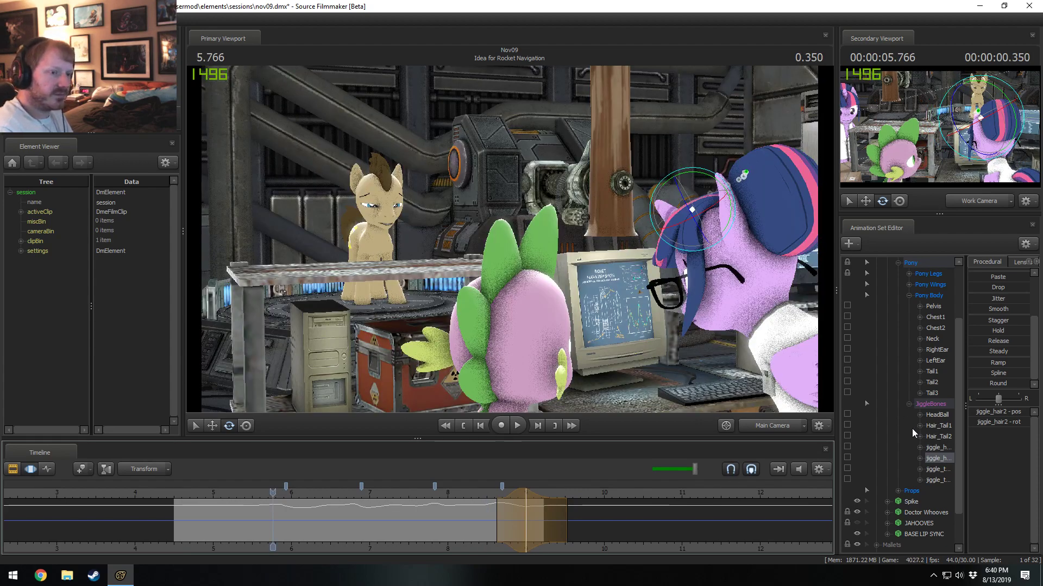
key(space)
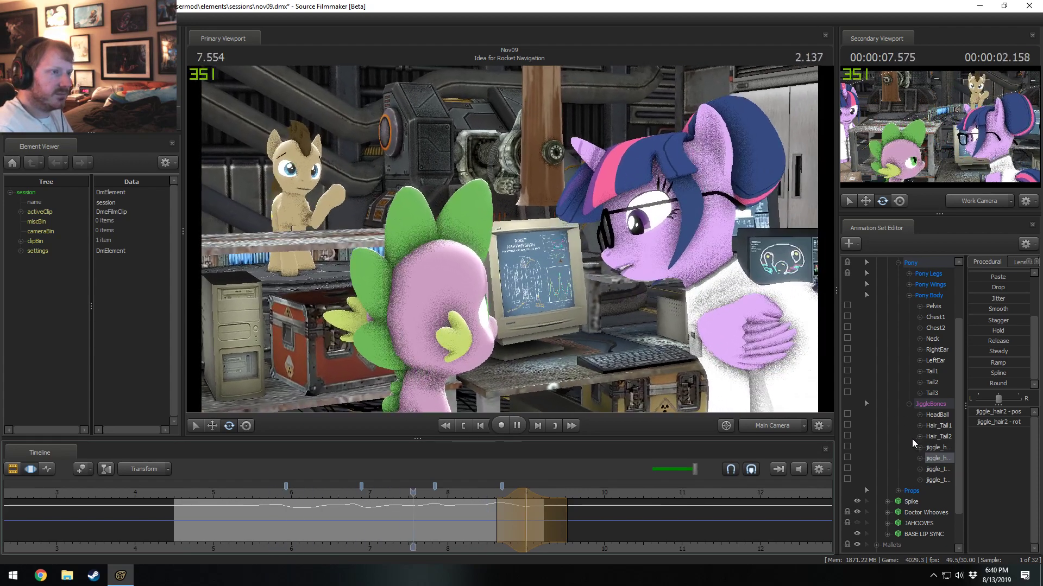
key(space)
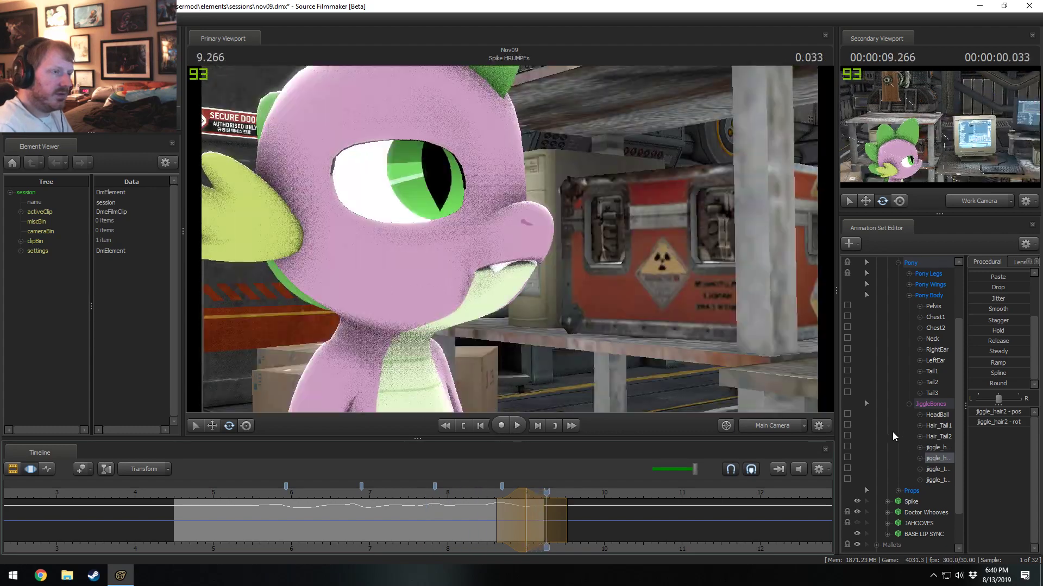
click(938, 447)
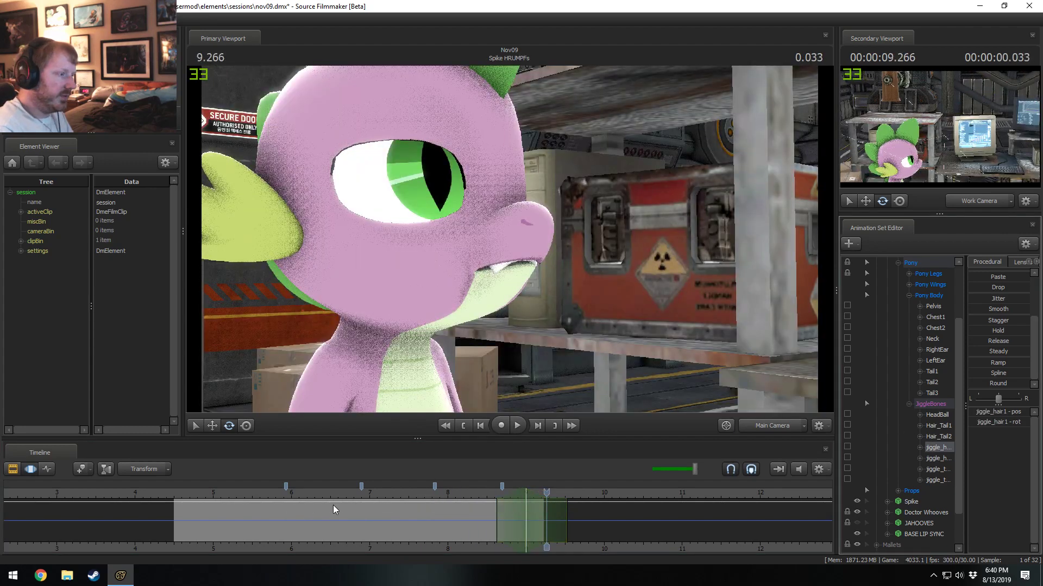
Move the playhead to 5.233 seconds, unlock the transforms of the Twilight Sparkle animation set, and save the session.
click(230, 518)
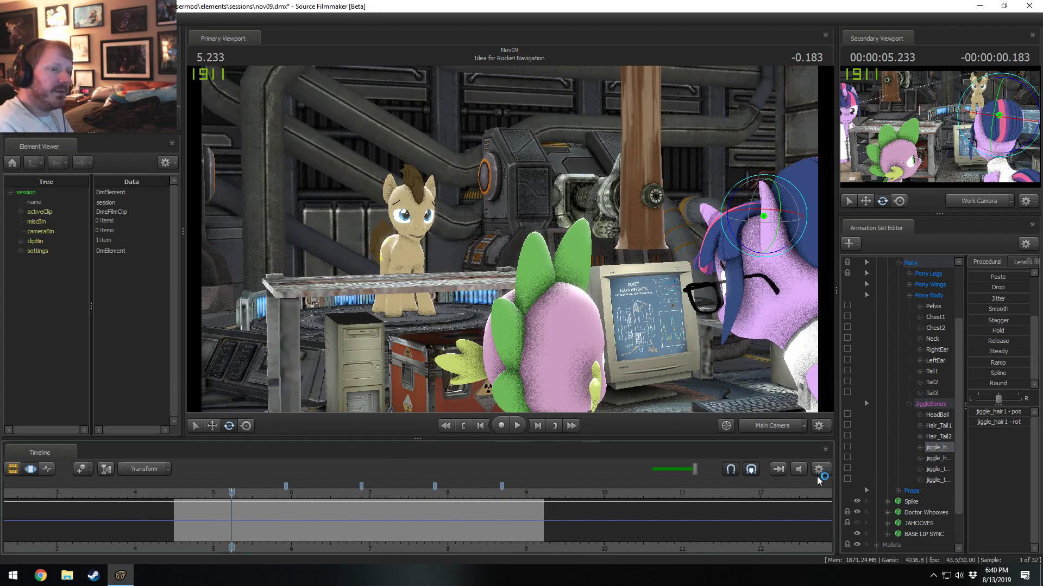
scroll(884, 468, up, 3)
click(898, 339)
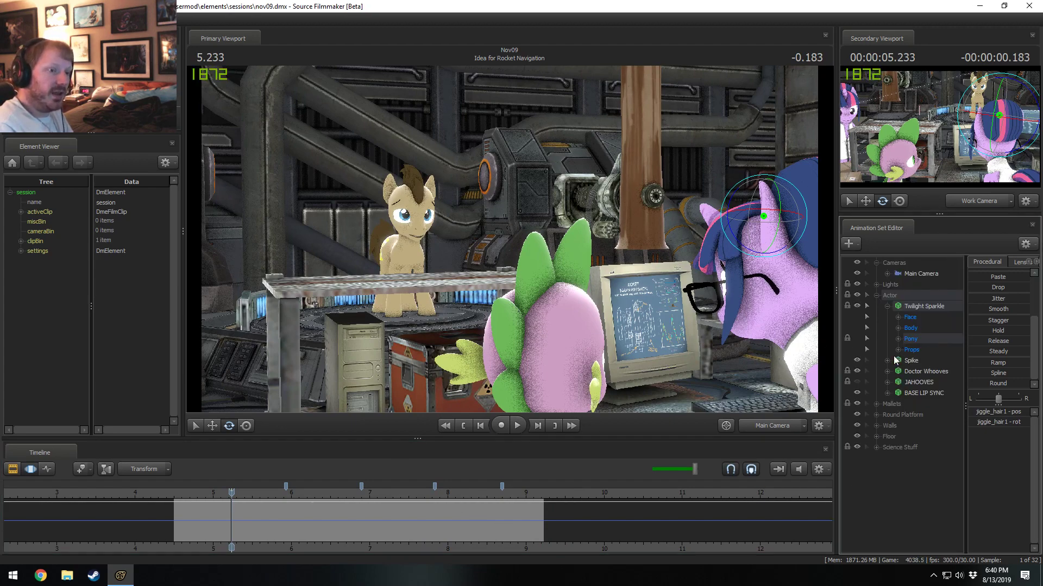
click(907, 297)
click(920, 308)
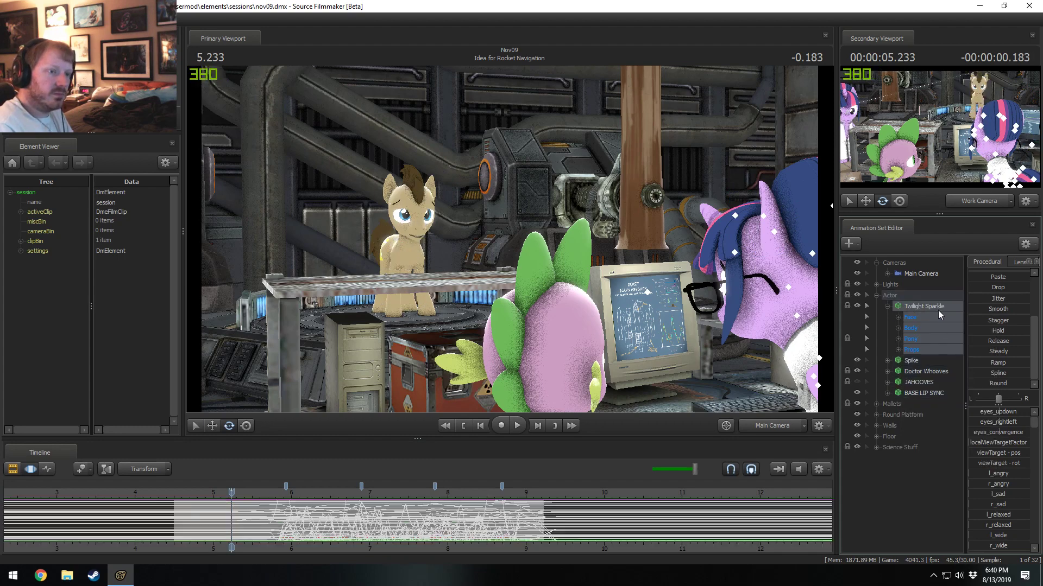
right_click(928, 305)
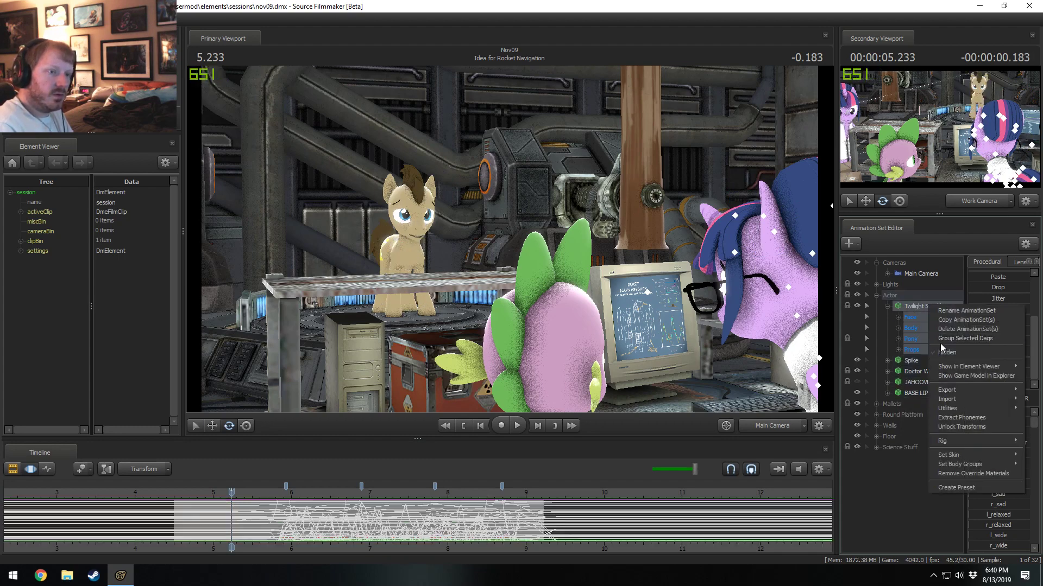
click(963, 428)
click(906, 509)
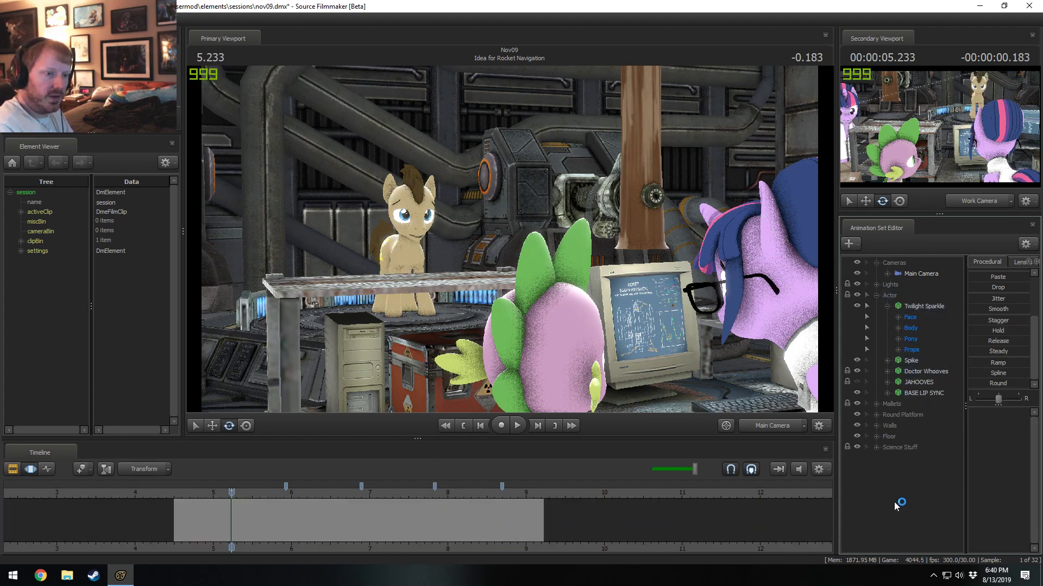
Add an animation set for vn_twilightalicorn.mdl, filtering the models by "twilight", and select the new set.
right_click(903, 482)
click(962, 508)
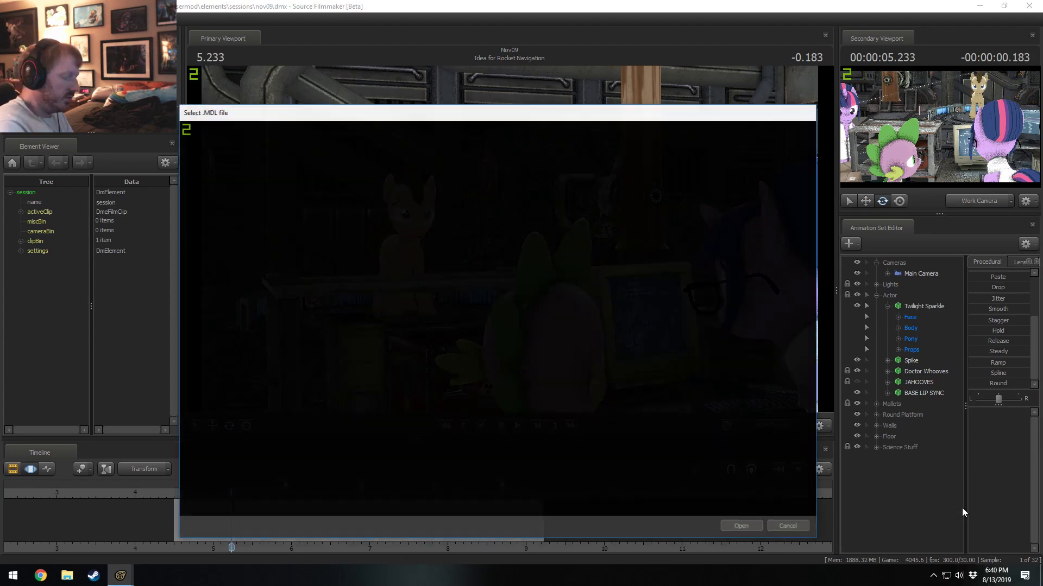
text(twilight)
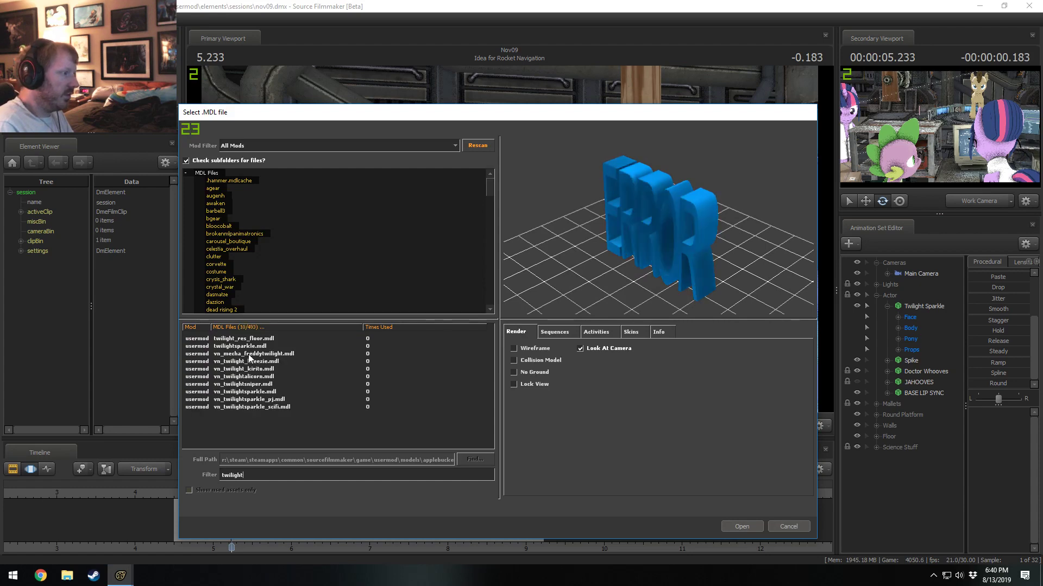
click(251, 399)
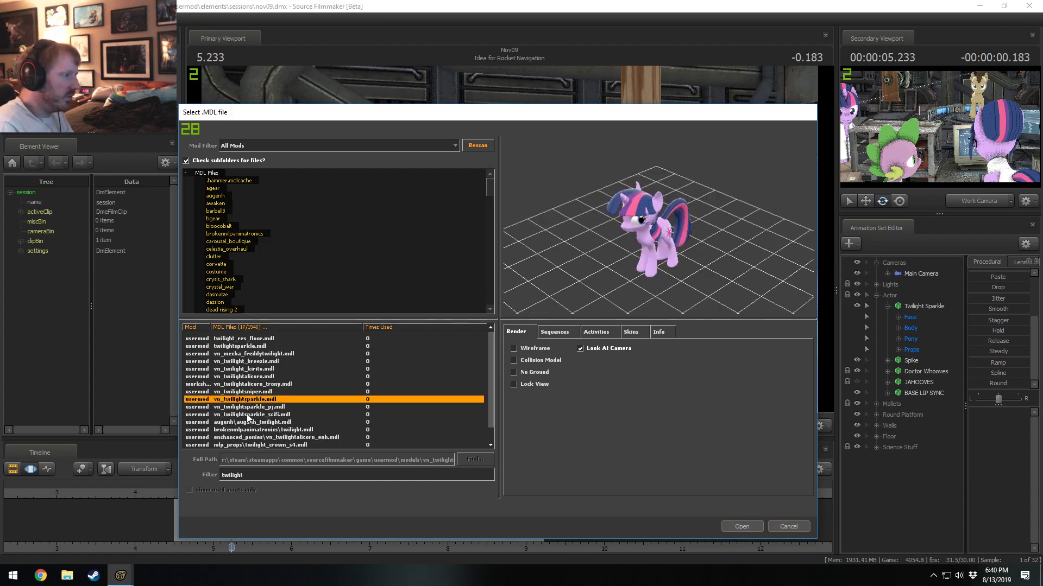
click(259, 377)
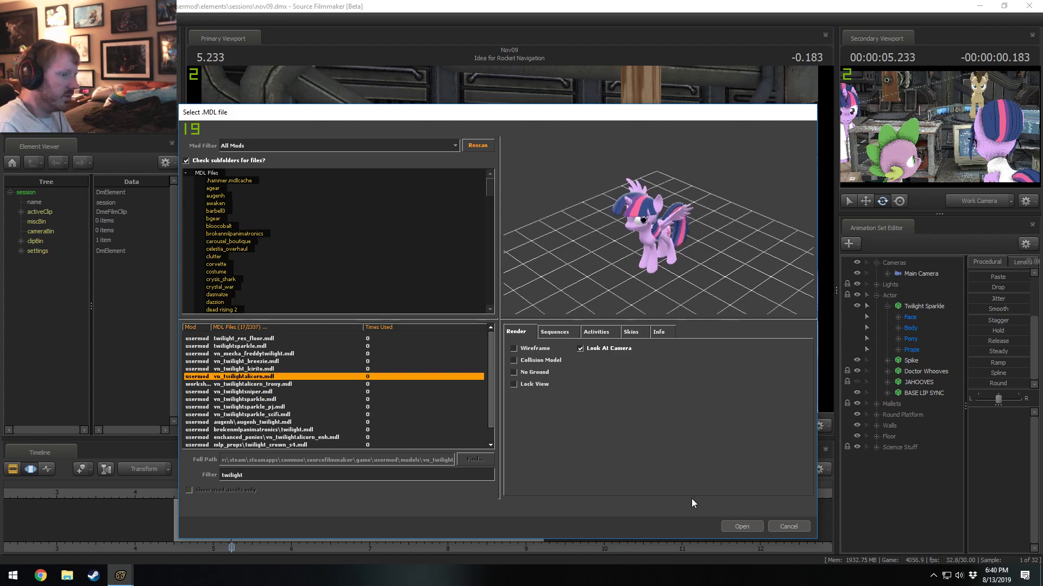
click(755, 529)
click(925, 459)
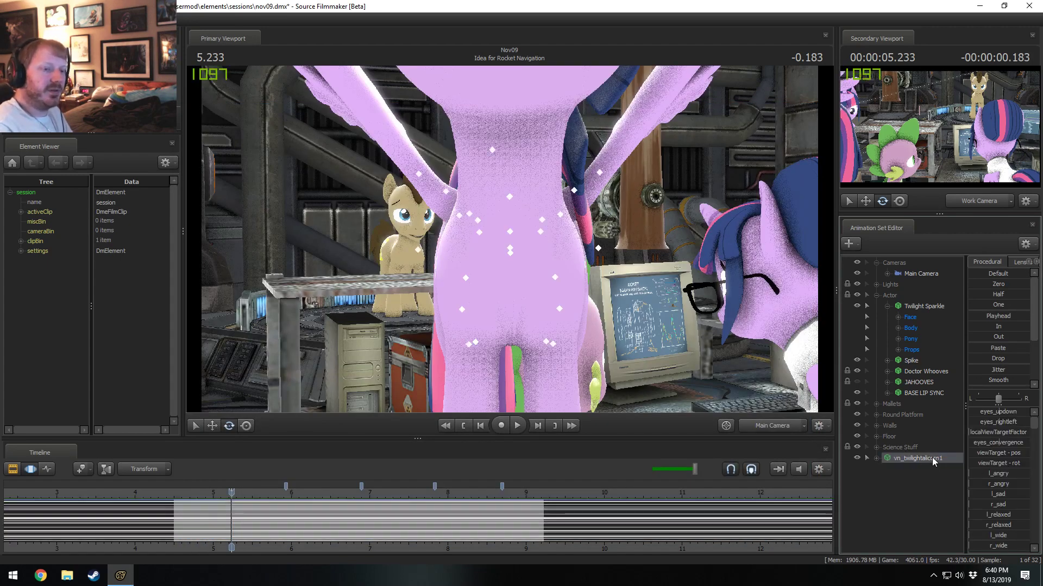
Copy Twilight Sparkle's animation over the entire timeline onto vn_twilightalicorn1 and play back the result.
click(529, 516)
key(ctrl+a)
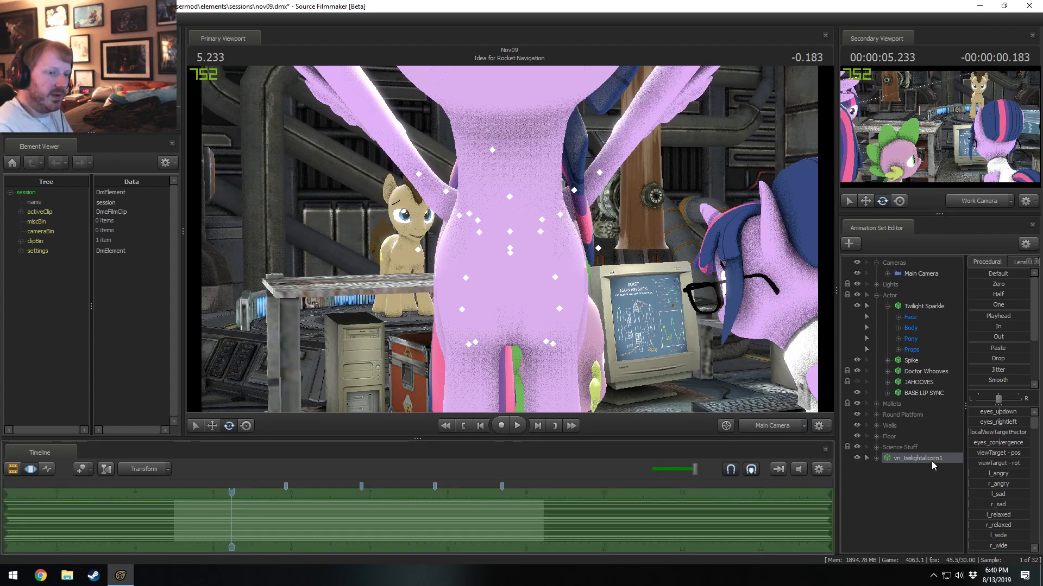
click(926, 307)
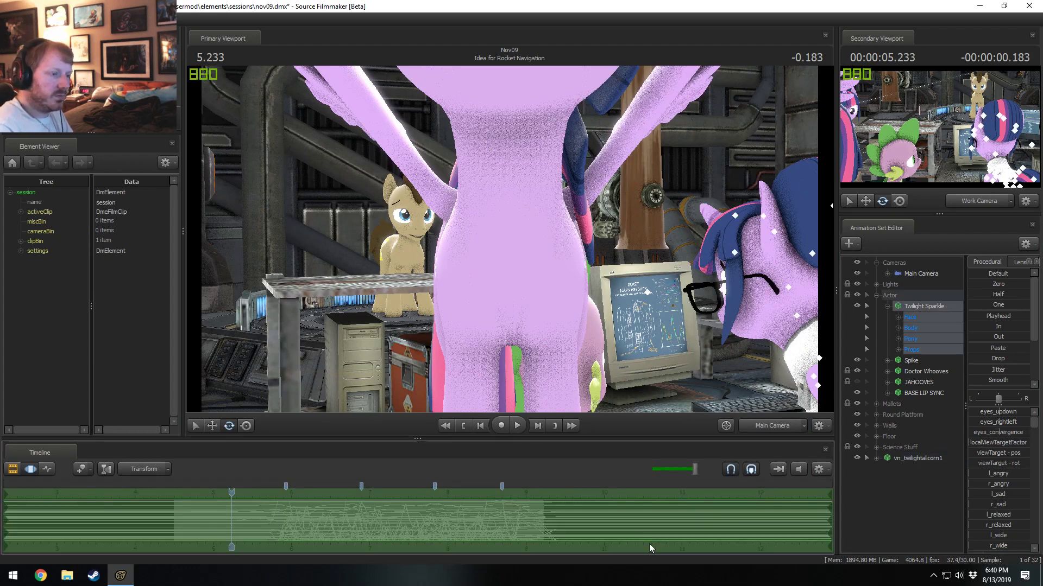
click(914, 459)
key(F2)
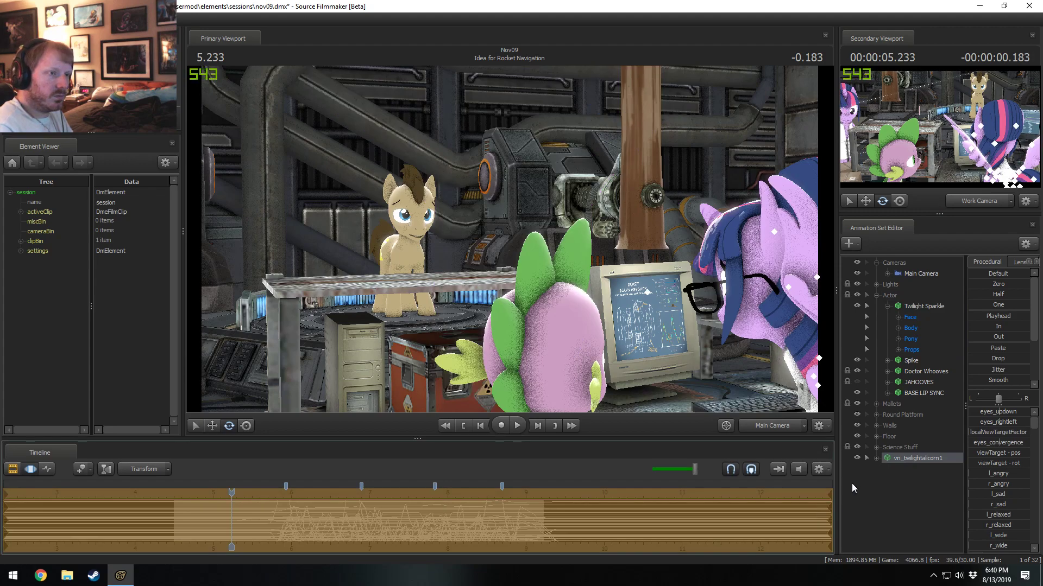
key(F3)
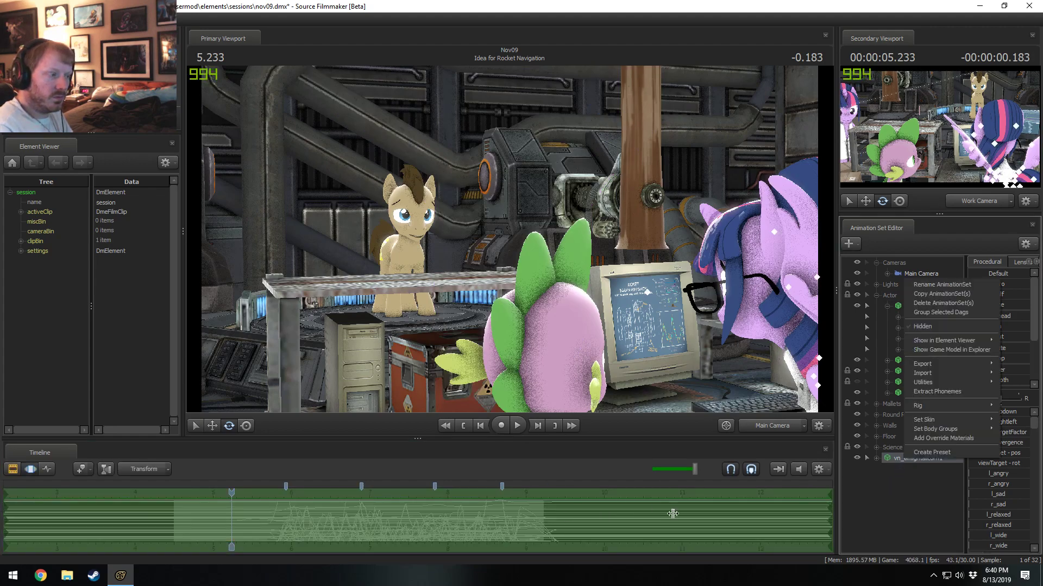
key(space)
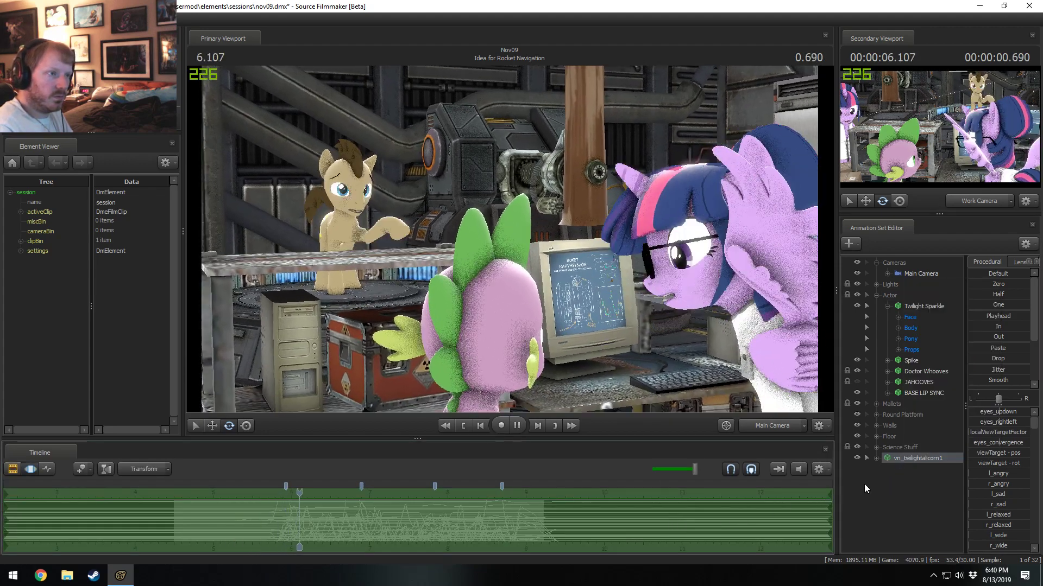
key(space)
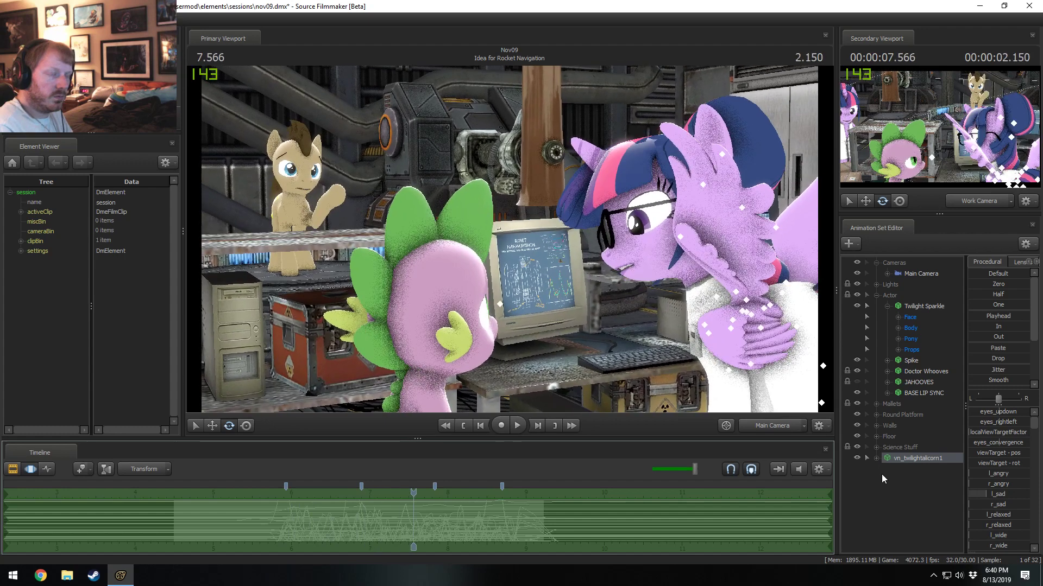
Bake vn_twilightalicorn1's procedural bones, inspect its JiggleBones group under Pony, and delete the animation set.
right_click(908, 458)
mouse_move(940, 382)
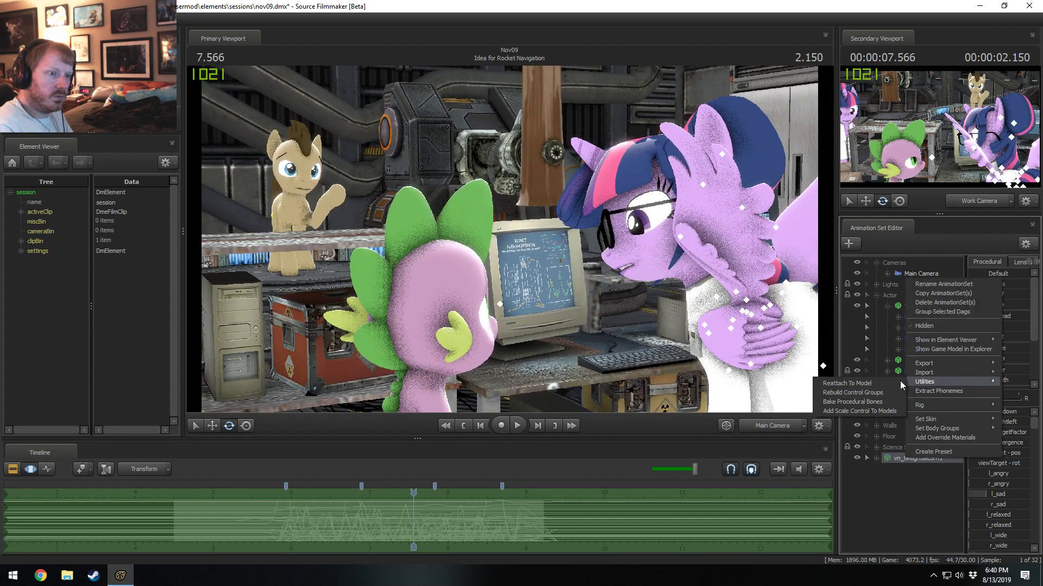
click(879, 402)
click(873, 471)
click(887, 491)
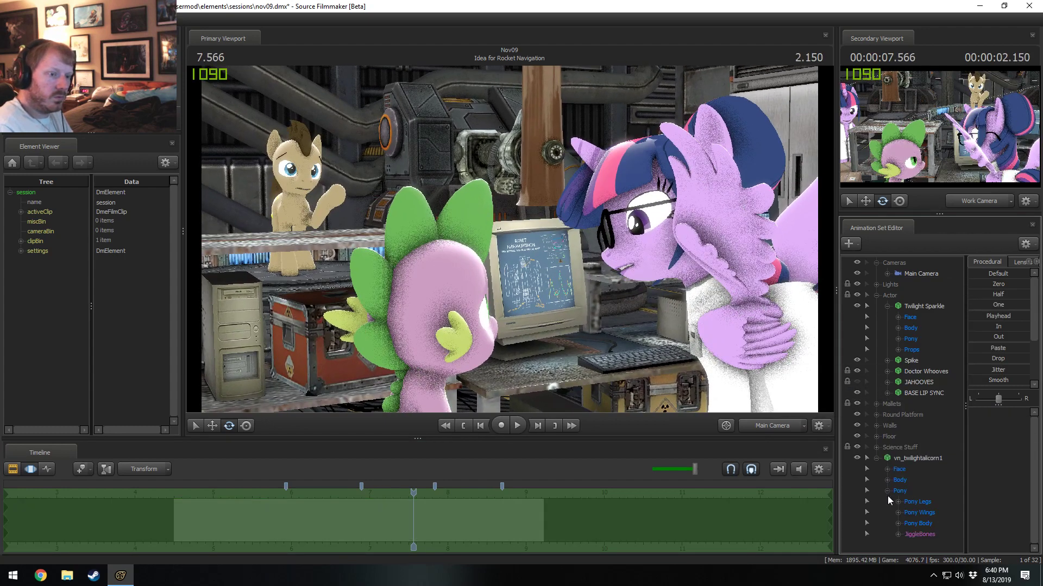
click(917, 533)
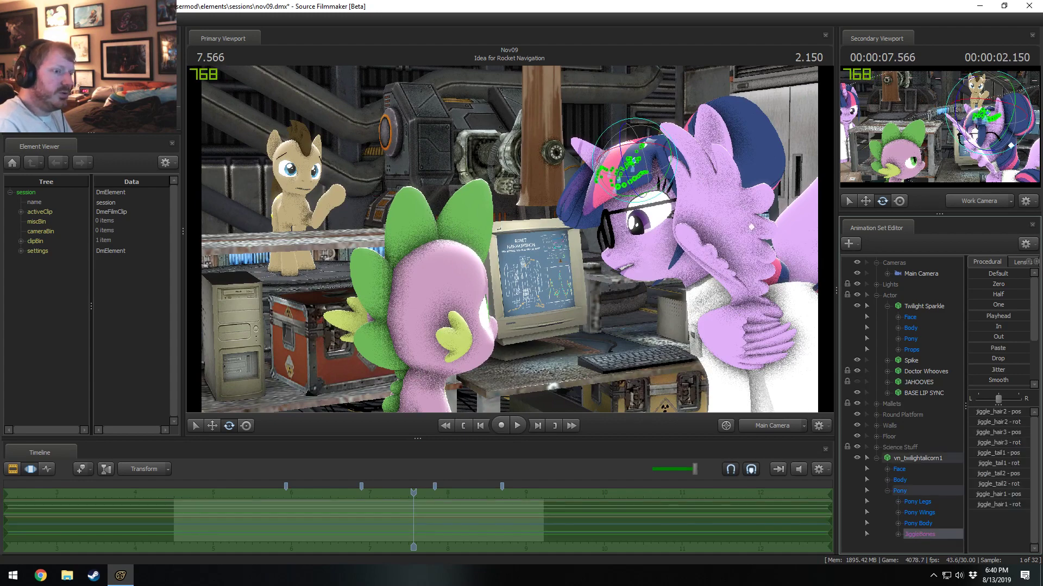
right_click(908, 456)
click(951, 301)
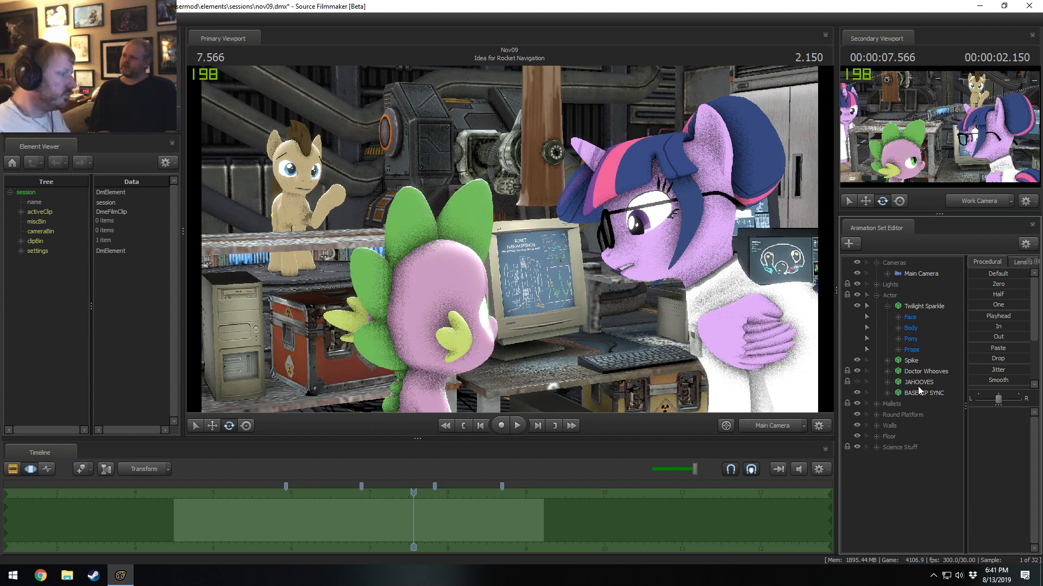
Switch to Discord, look at the chit-chat channel of the Ciderfest / Whinny City / MLP-MSP server, and return to Source Filmmaker.
click(13, 575)
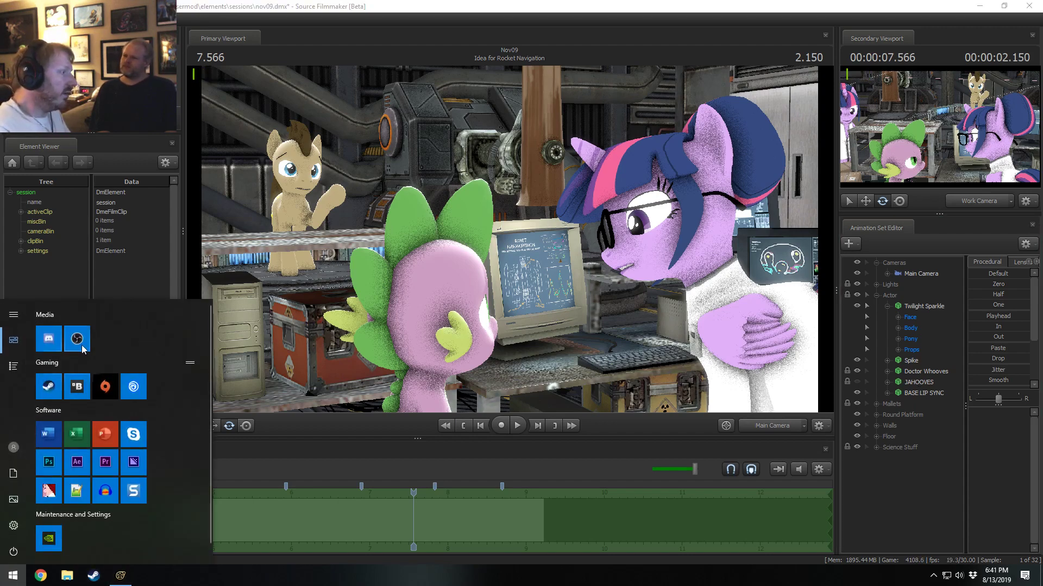
click(48, 339)
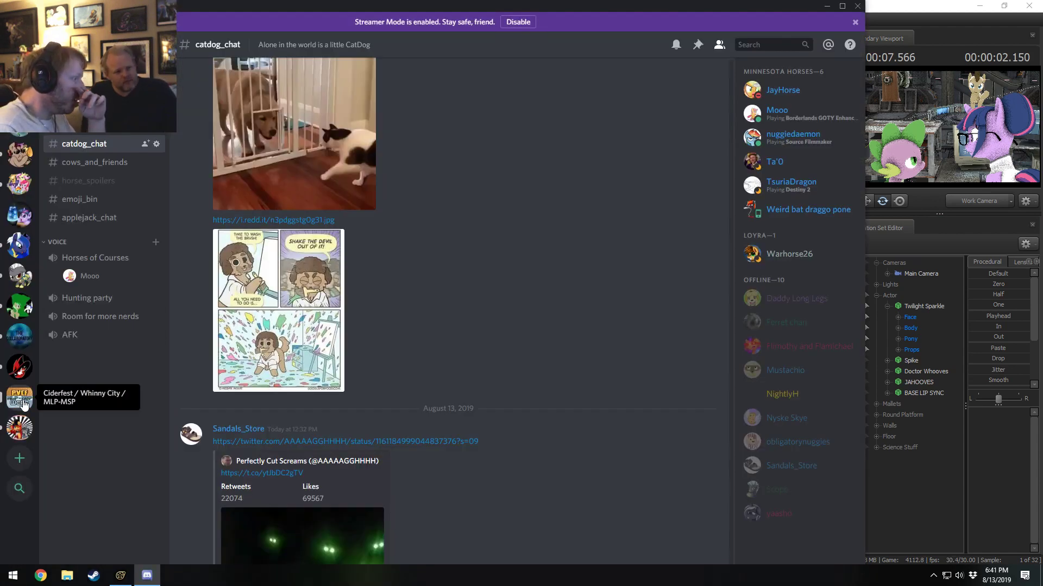
click(24, 401)
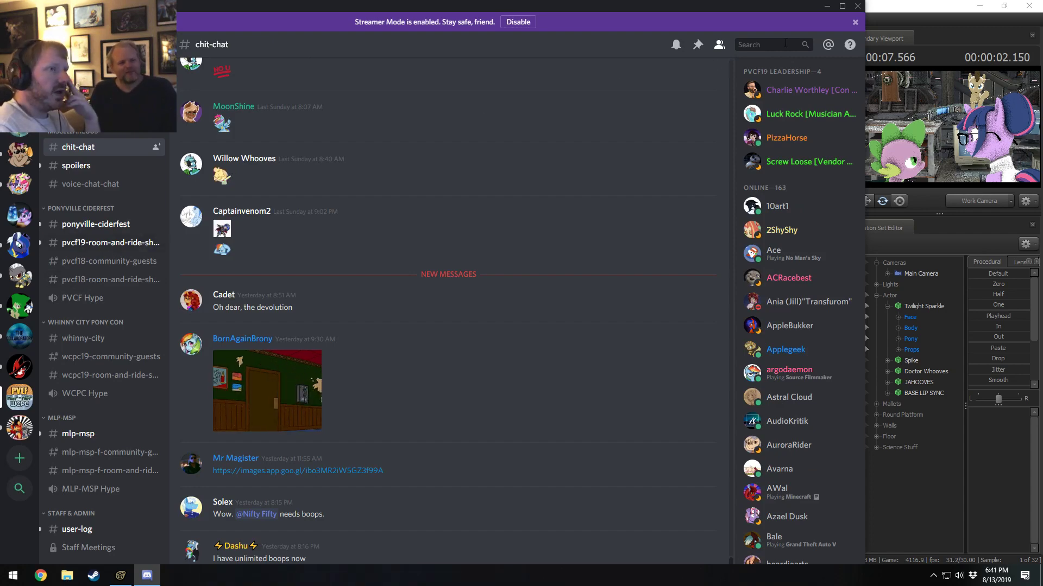
click(826, 10)
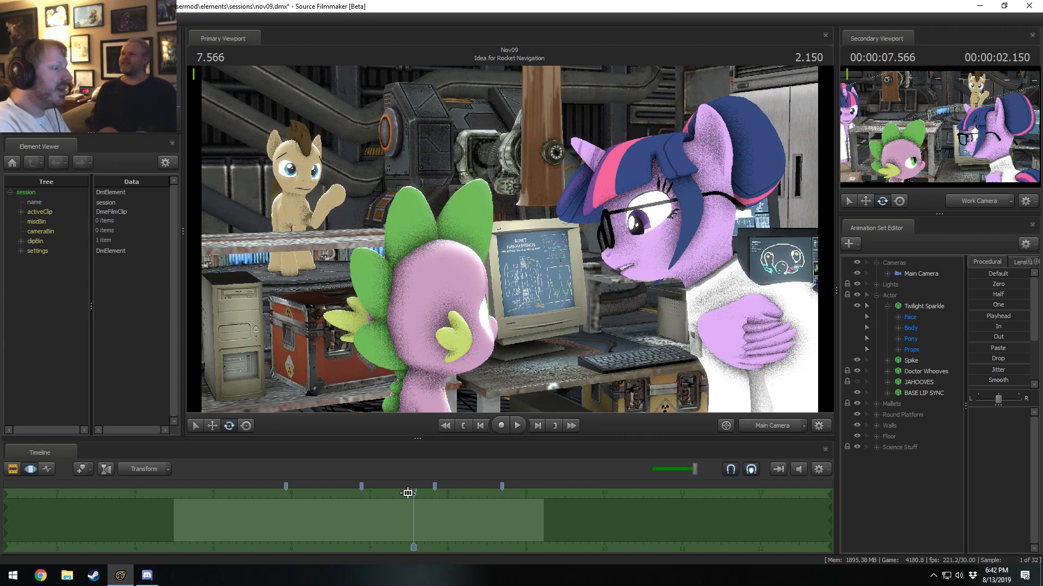
Scrub the shot back from 7.5 to 5.933 seconds and replay Twilight Sparkle's motion from there.
drag(413, 493, 408, 493)
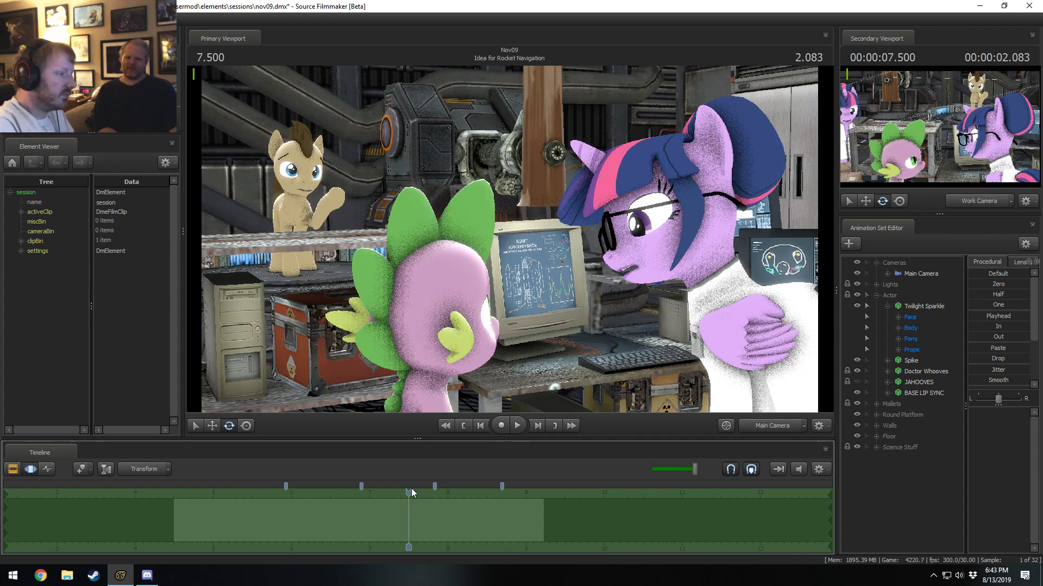
drag(412, 492, 312, 517)
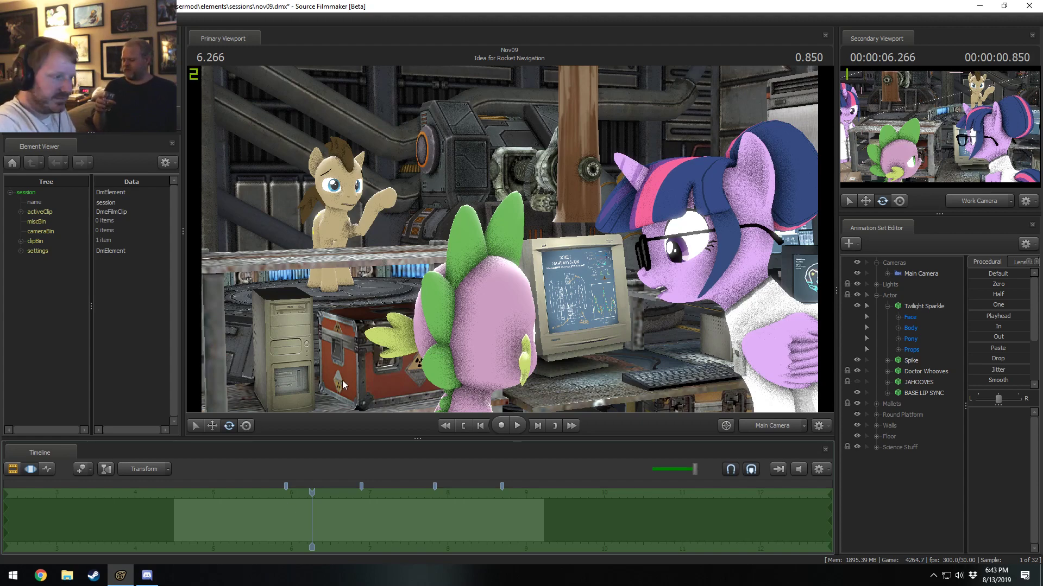
drag(311, 491, 288, 493)
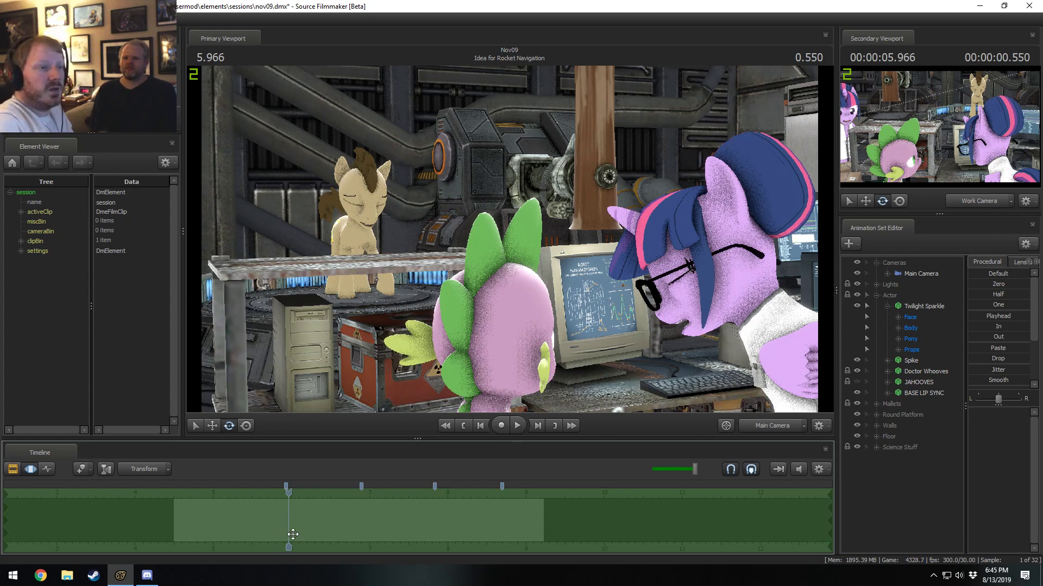
click(288, 493)
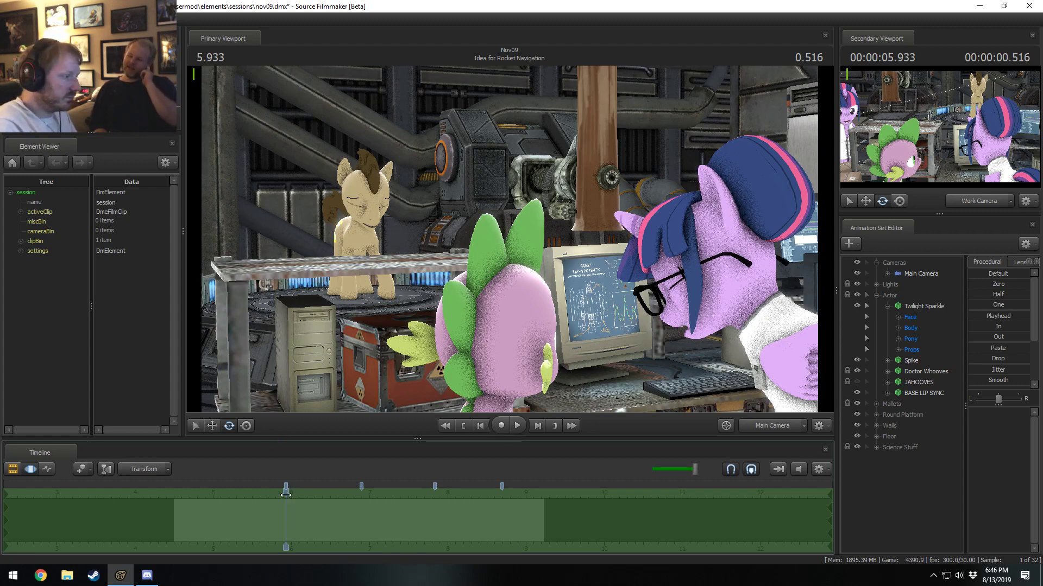
key(space)
Scrub the shot back to about 5.2 seconds and replay Twilight Sparkle's head turn.
key(space)
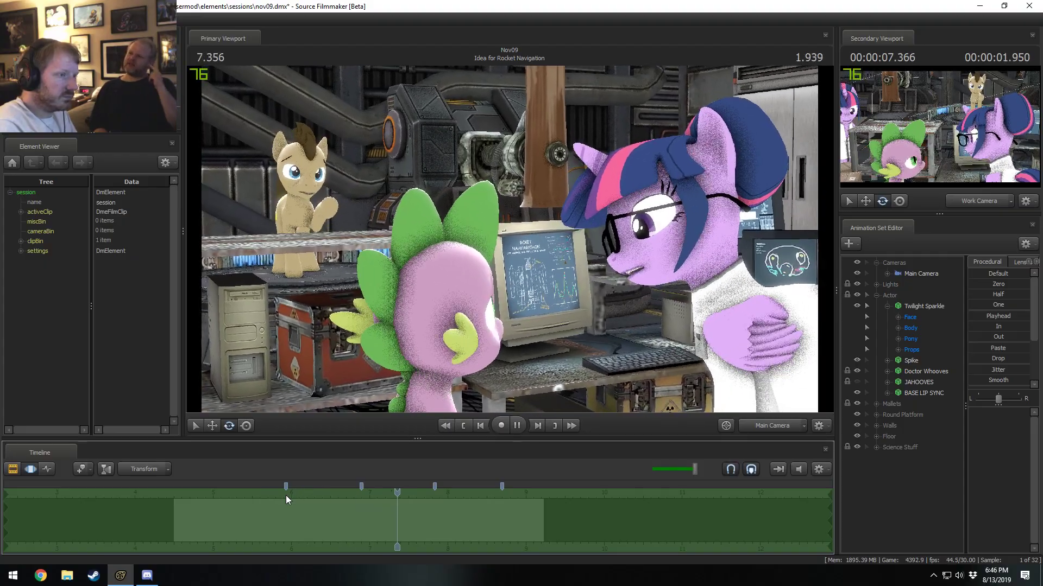
drag(391, 504, 227, 526)
key(space)
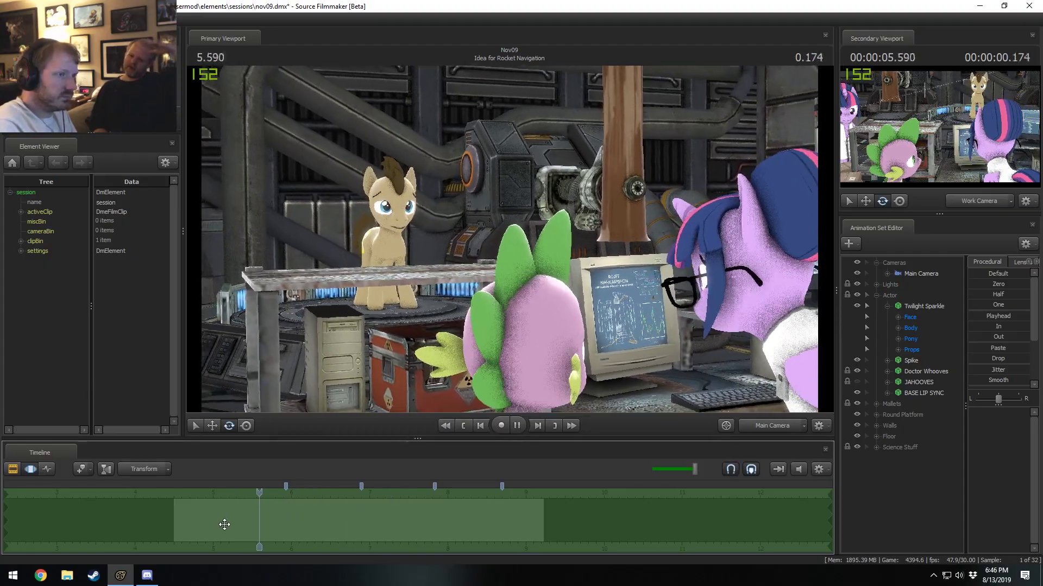
key(space)
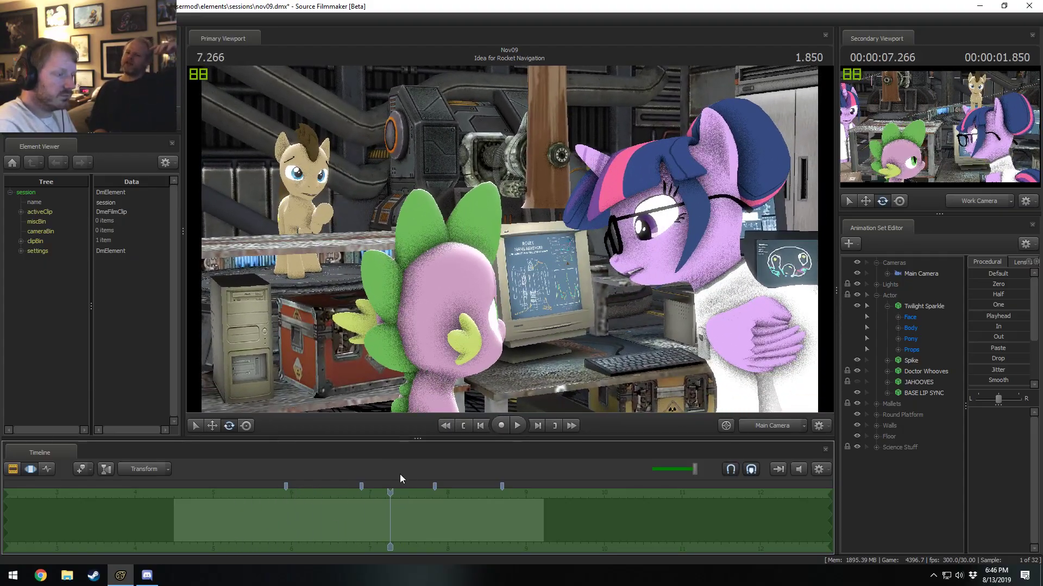
Clear the time selection covering the entire timeline and place the playhead at 5.766 seconds.
key(F2)
key(F3)
key(shift)
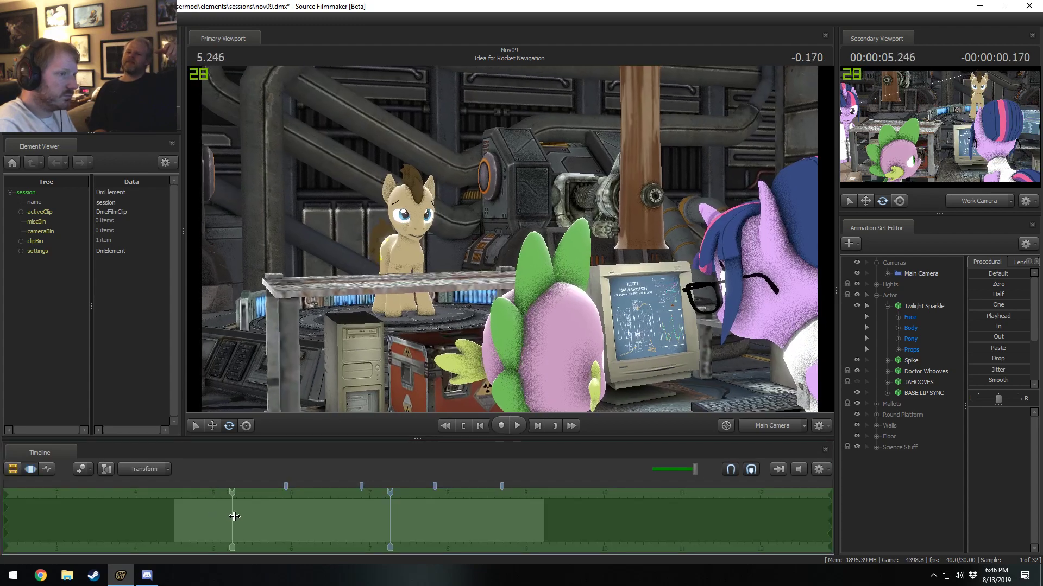
shift+click(272, 519)
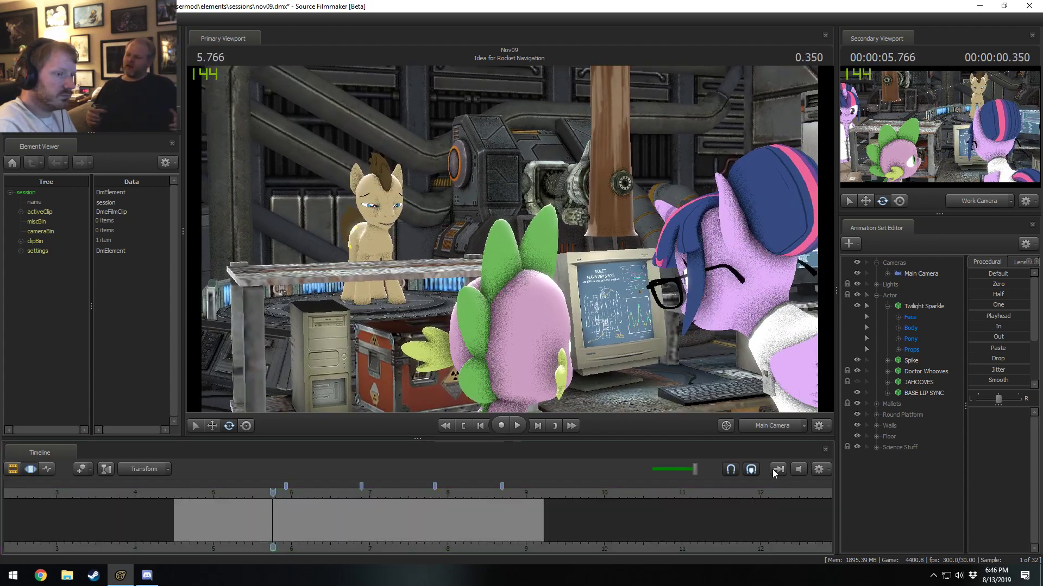
Toggle the timeline's sound, scrub to 5.9 seconds, and lower the playback volume to about 15%.
click(797, 470)
key(shift)
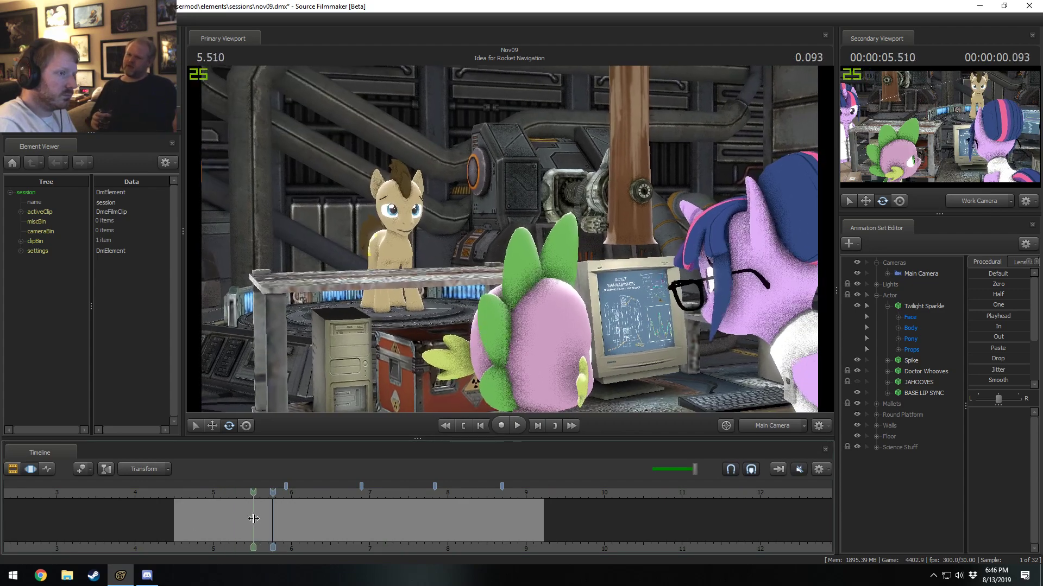
shift+click(284, 522)
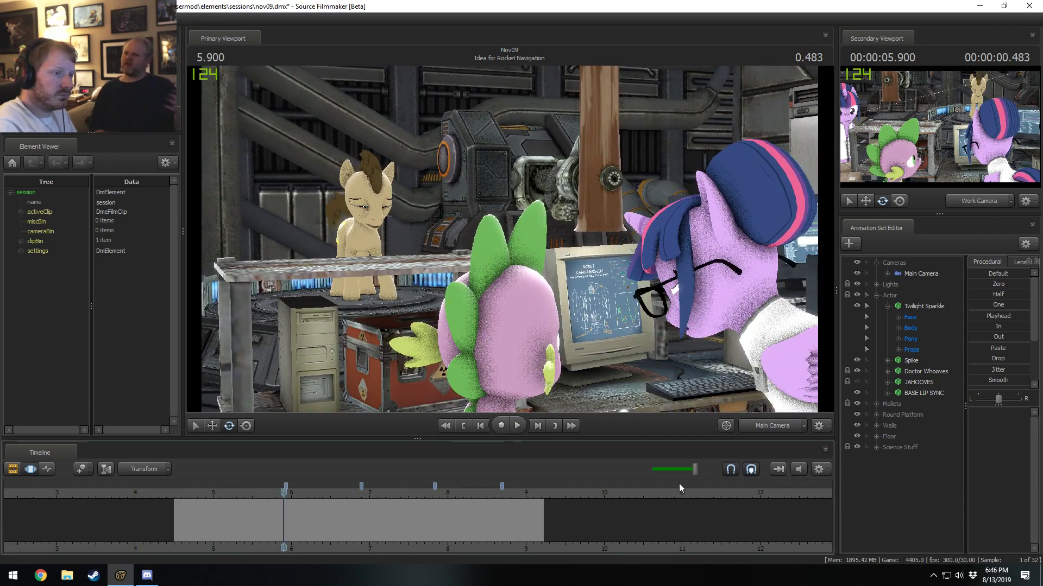
drag(693, 469, 663, 469)
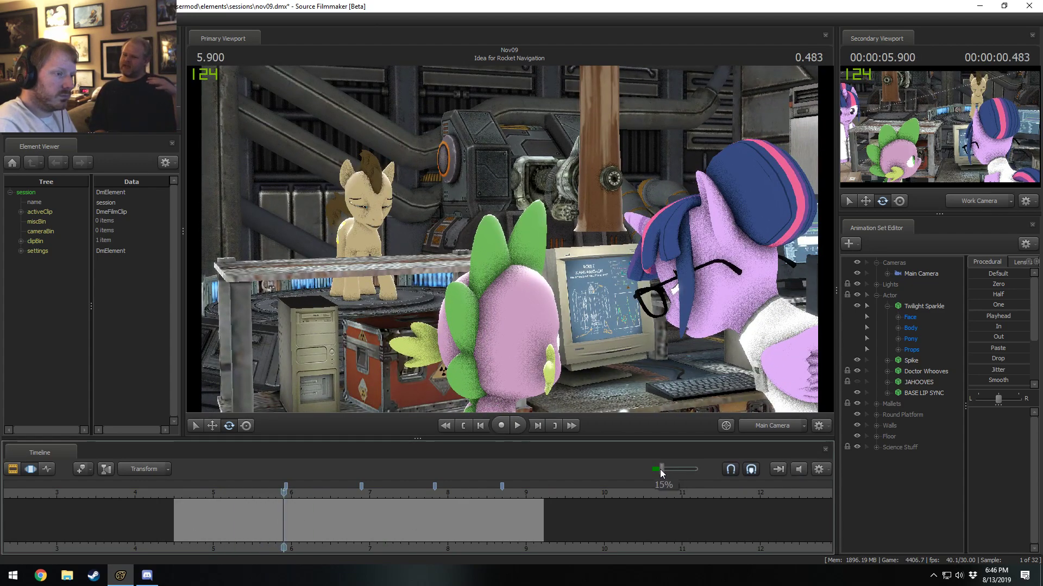
Play back Twilight Sparkle's head turn once more and scrub the shot to 5.866 seconds.
key(space)
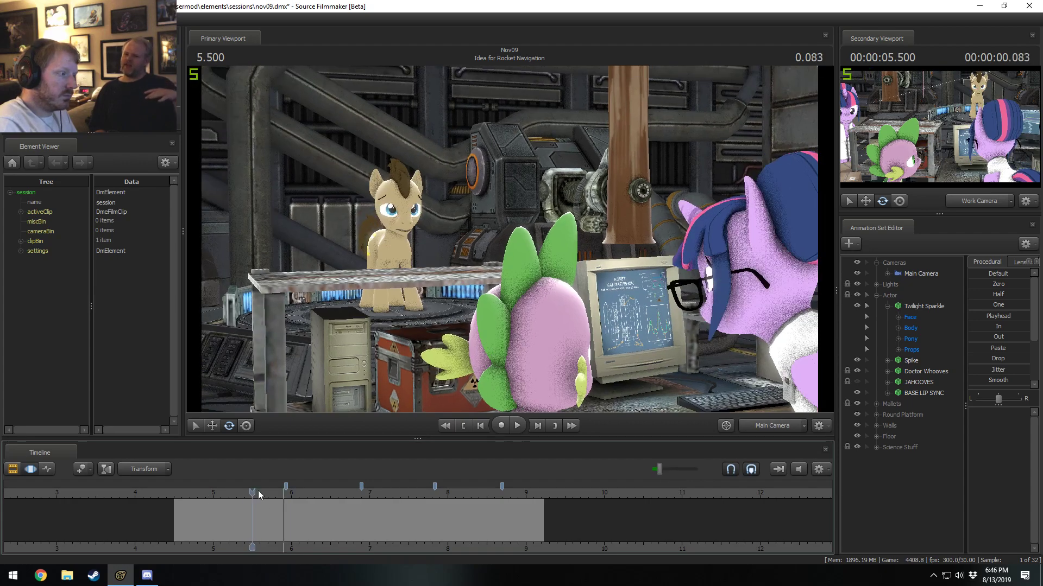
key(space)
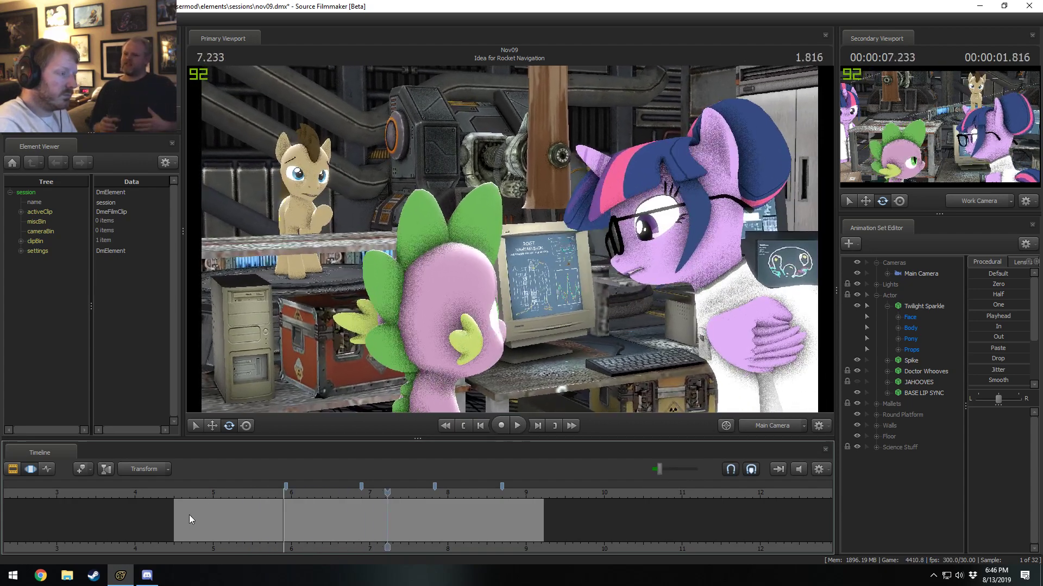
drag(266, 515, 281, 514)
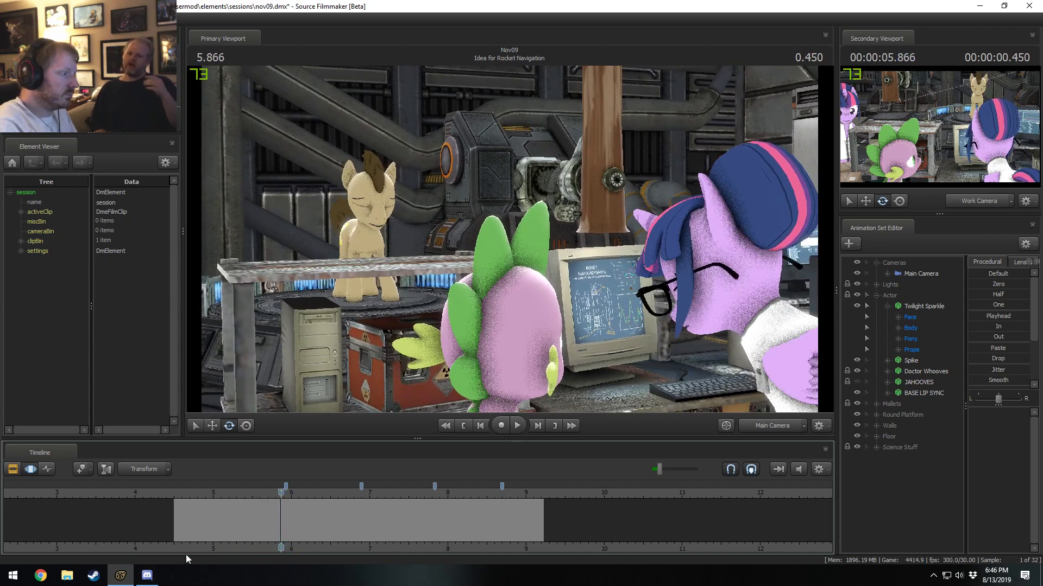
Switch to Discord, open the announcements channel, and resize its window so part of Source Filmmaker stays in view.
click(147, 576)
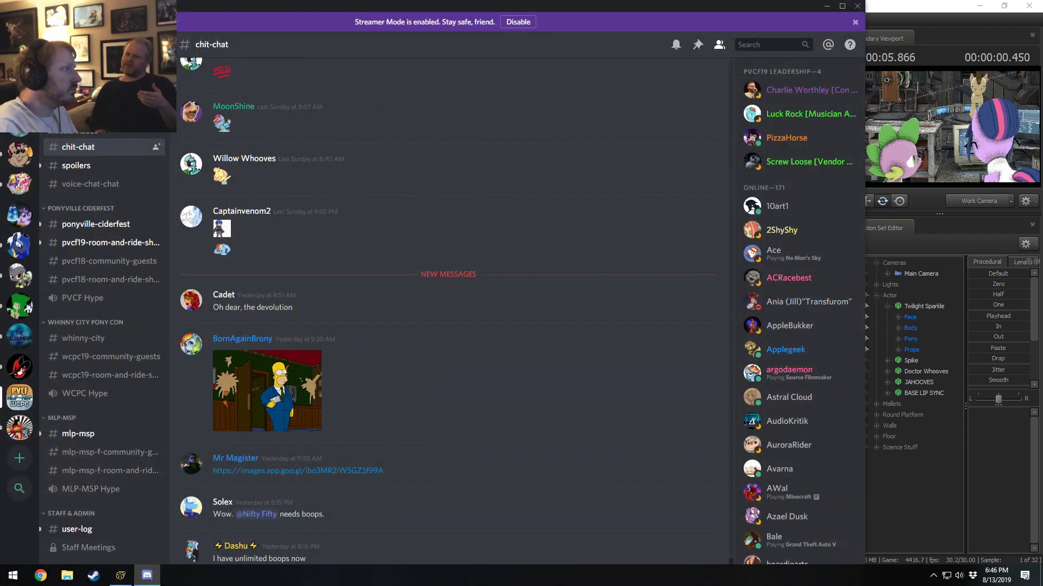
click(97, 90)
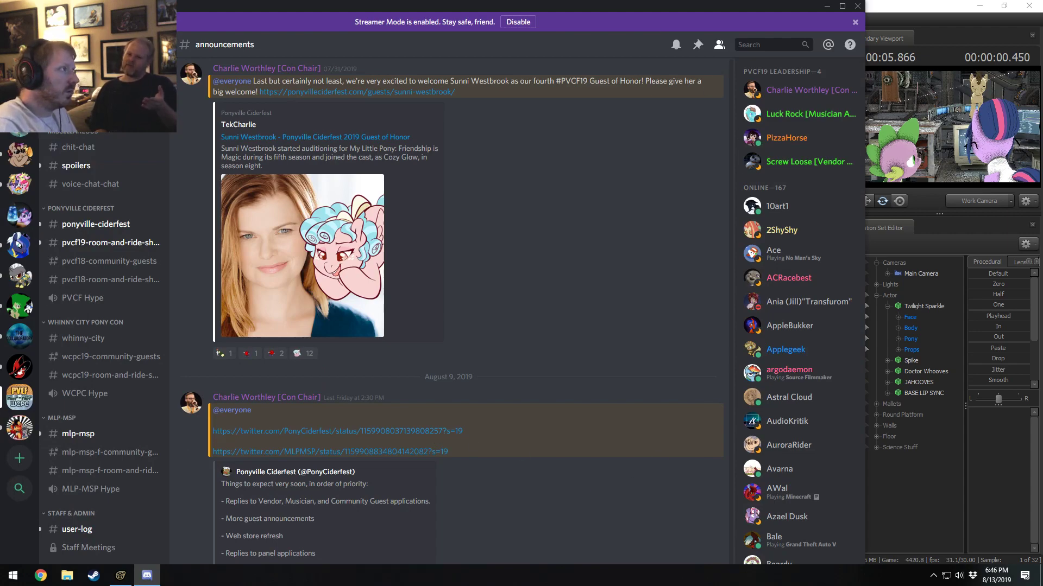
drag(152, 6, 0, 1)
drag(183, 7, 0, 171)
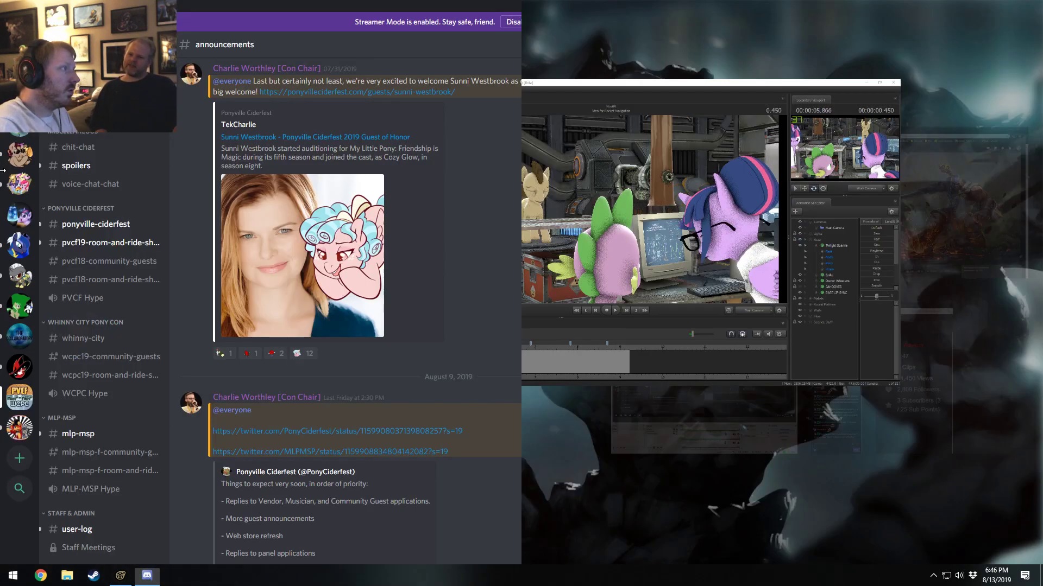
scroll(304, 447, up, 2)
scroll(435, 256, down, 2)
scroll(367, 203, up, 1)
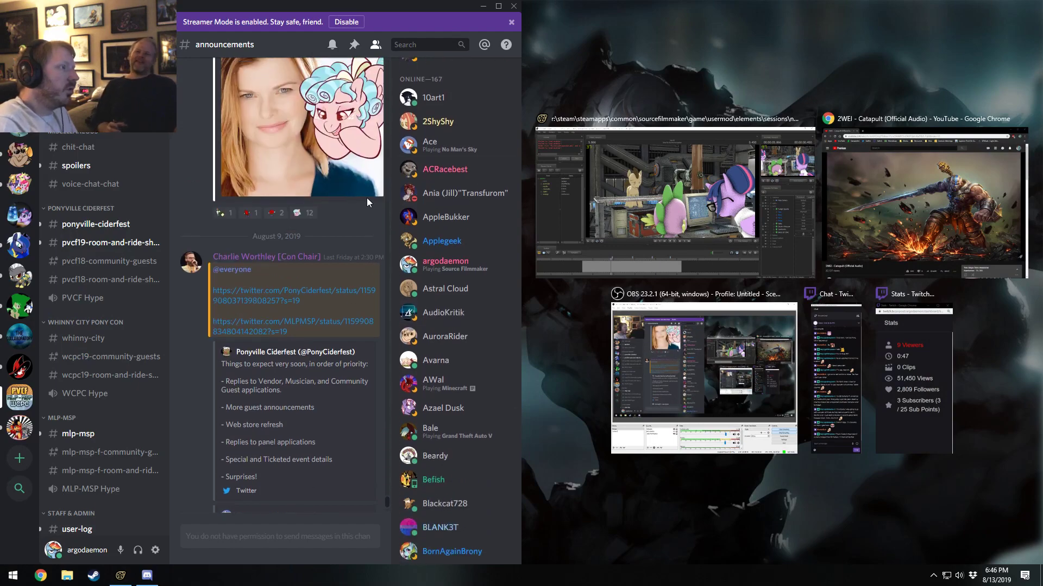
scroll(367, 203, up, 2)
drag(520, 216, 633, 239)
Look back through the announcements channel's Ciderfest guest of honor and meetup posts from July and August 2019, and return to Source Filmmaker.
scroll(330, 436, up, 1)
scroll(348, 435, down, 1)
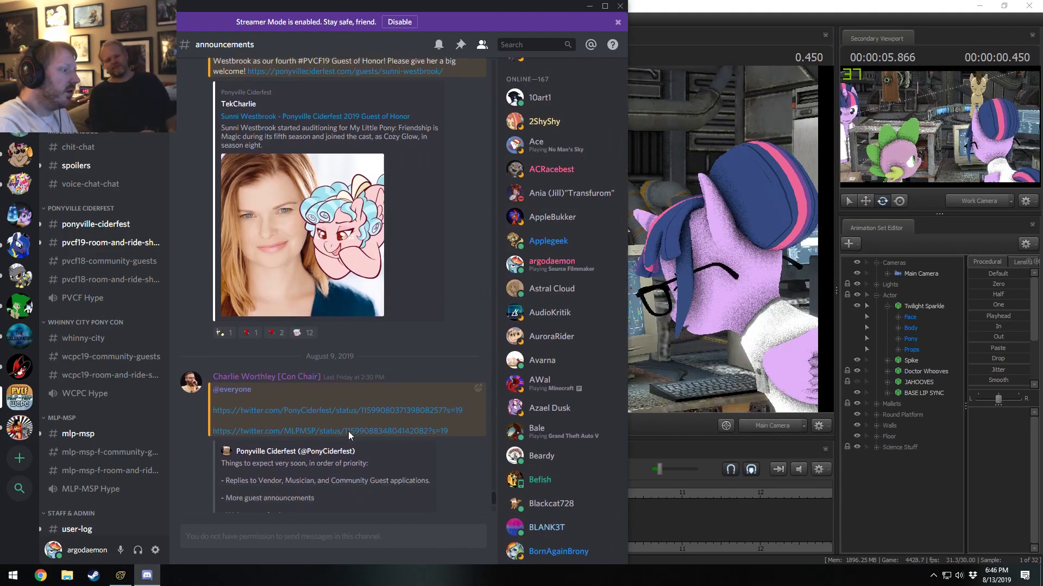
scroll(348, 431, down, 3)
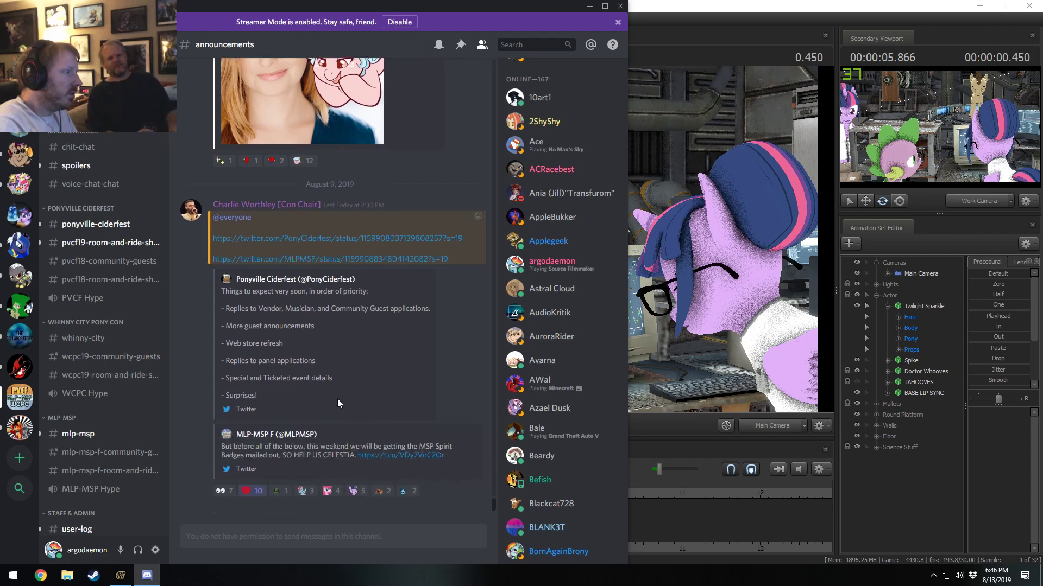
scroll(323, 380, up, 1)
scroll(322, 390, up, 1)
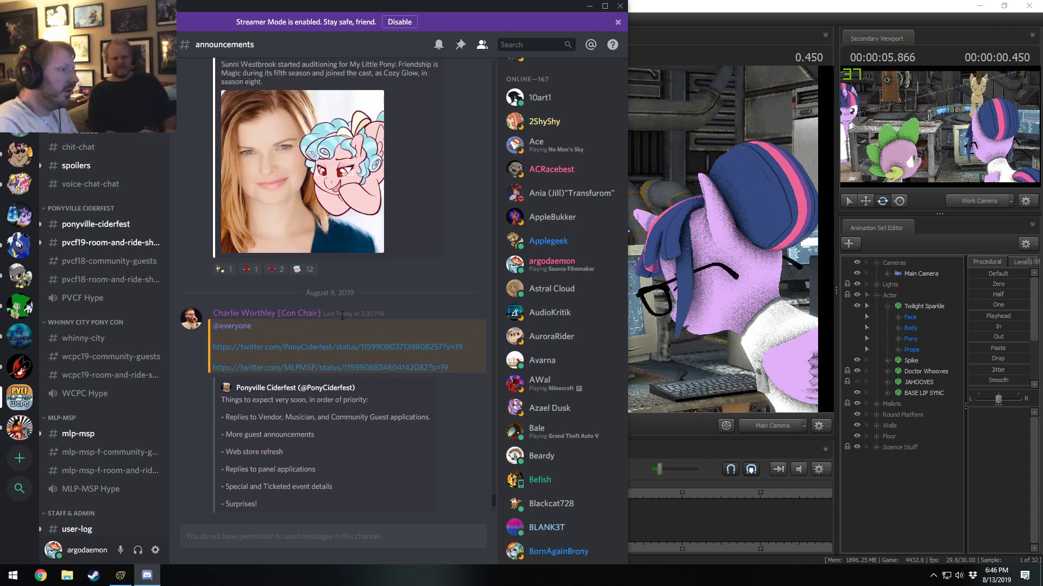
scroll(342, 316, up, 3)
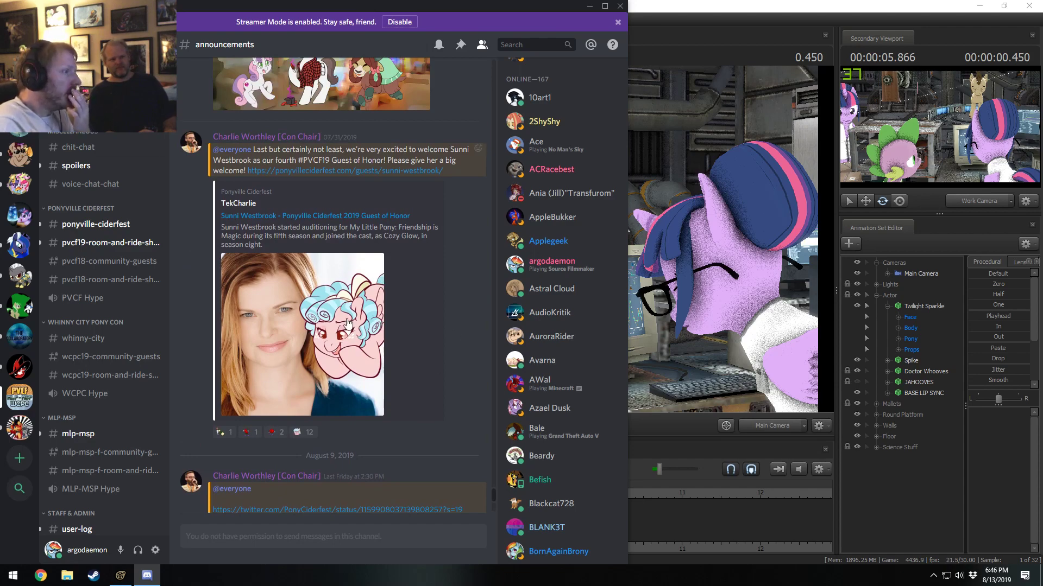
scroll(343, 304, up, 3)
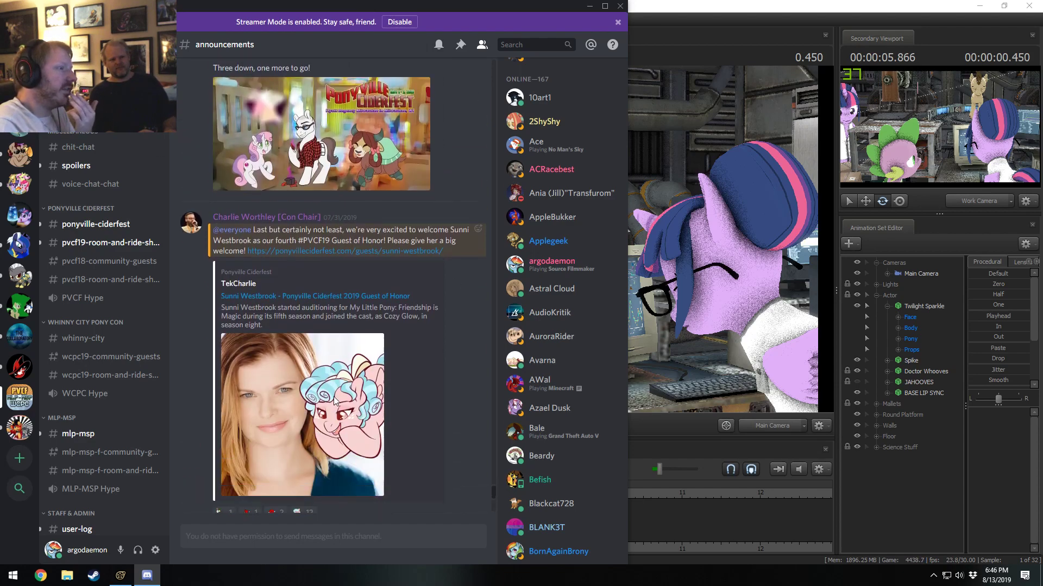
scroll(335, 402, up, 5)
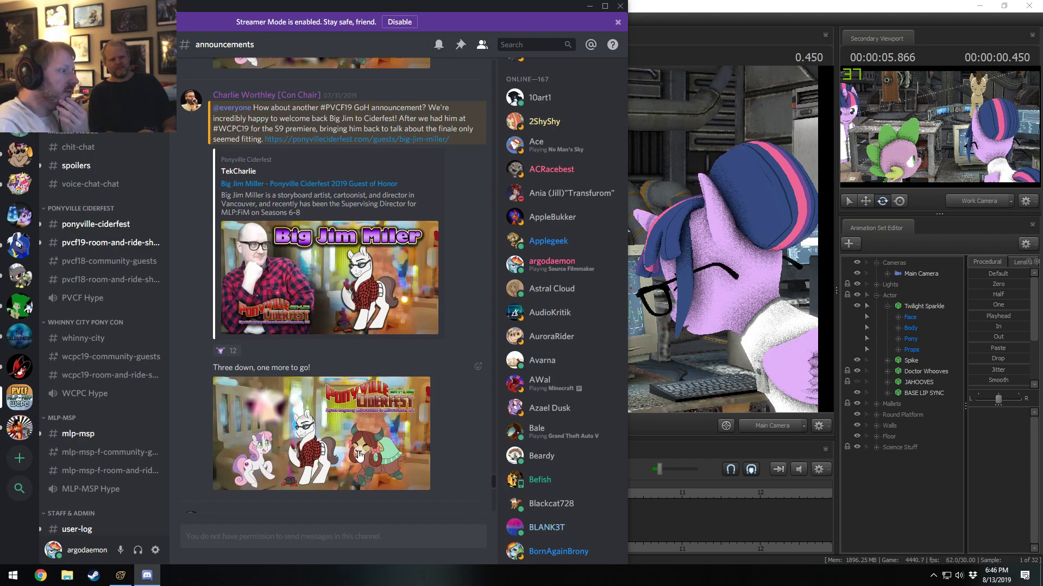
scroll(358, 455, down, 2)
scroll(355, 279, up, 2)
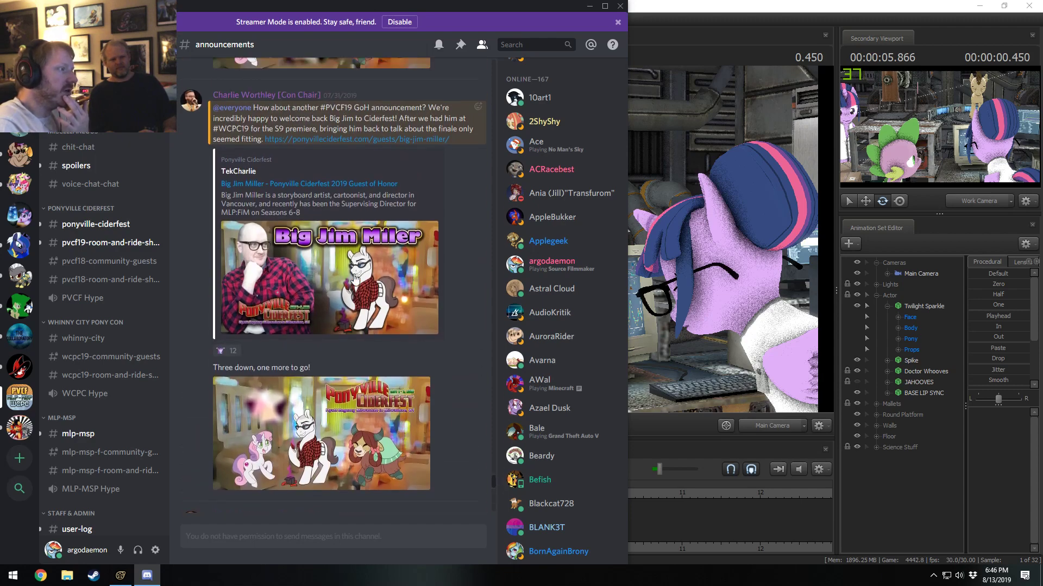
scroll(354, 278, up, 10)
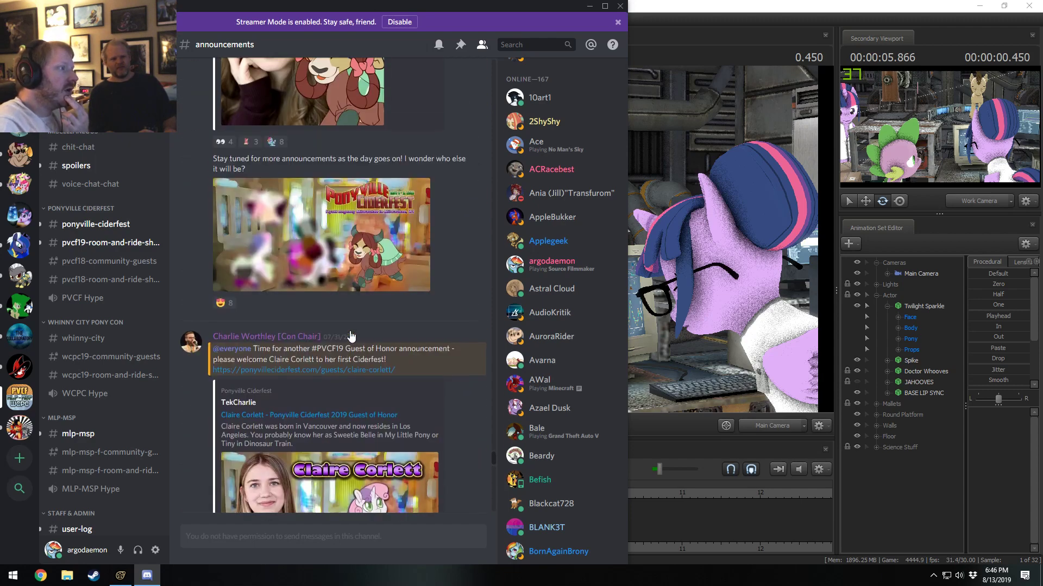
scroll(351, 335, up, 10)
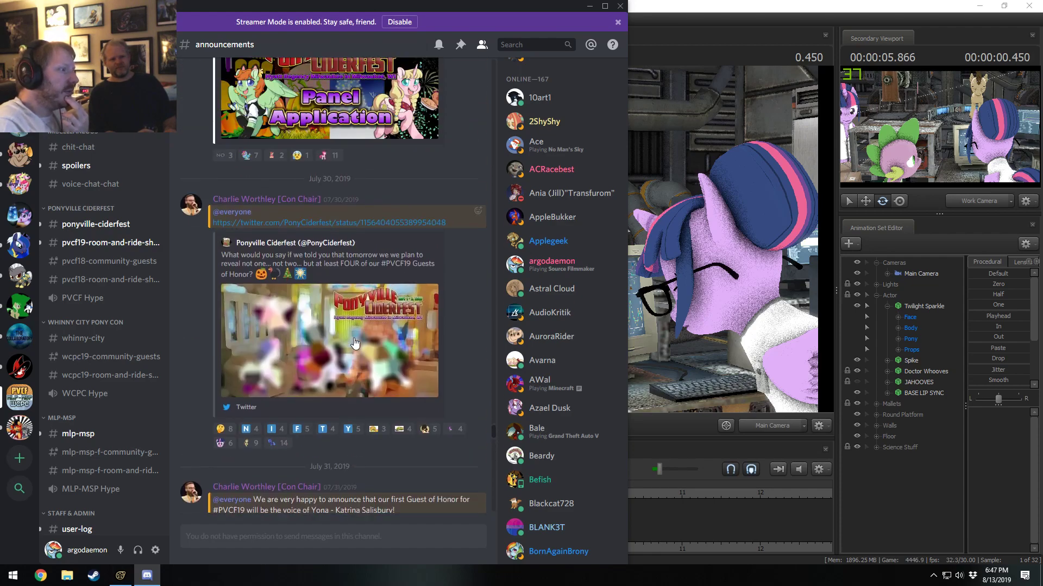
scroll(355, 343, up, 10)
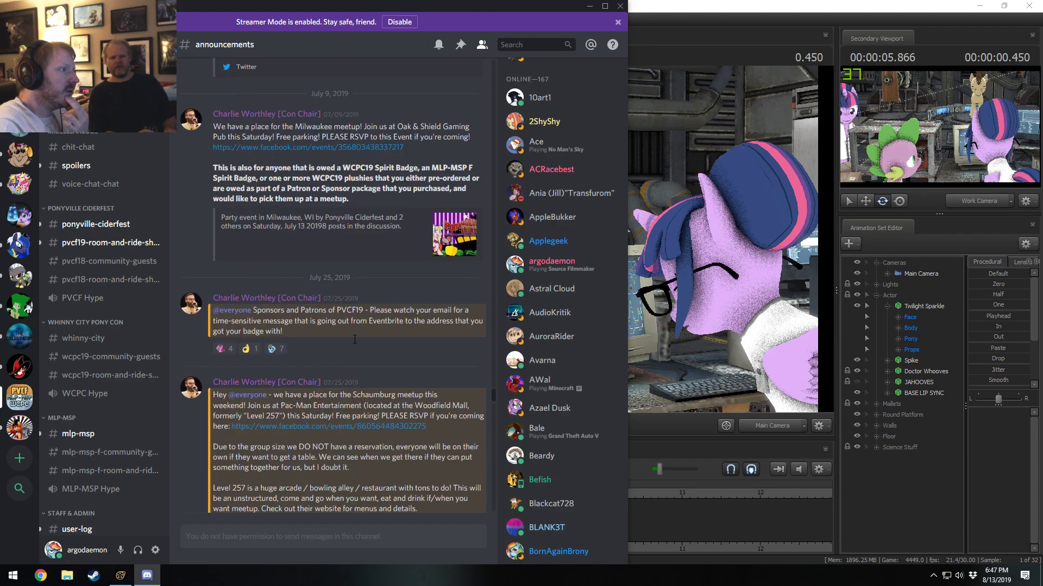
scroll(355, 340, down, 10)
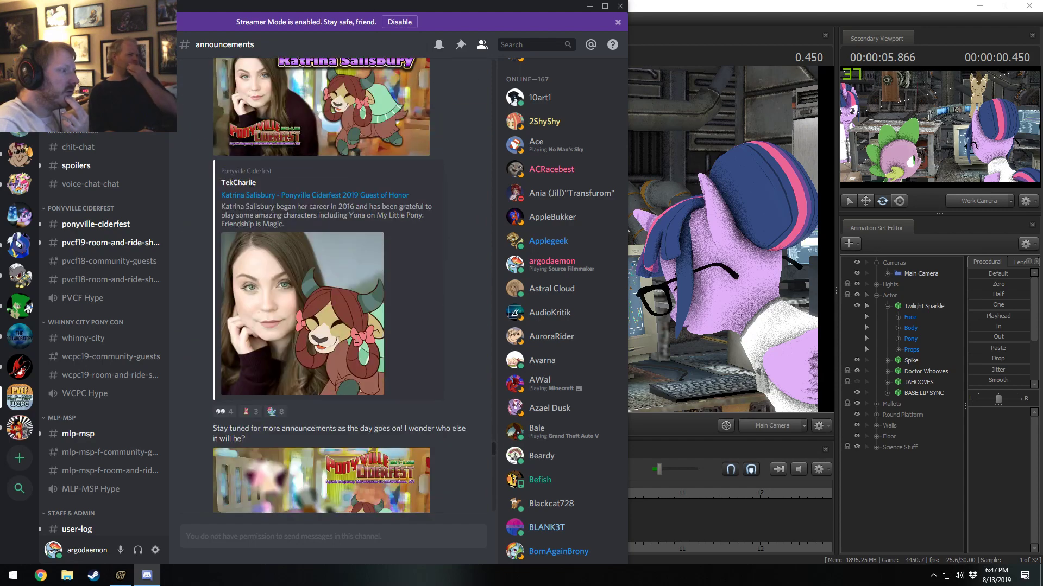
scroll(357, 339, down, 10)
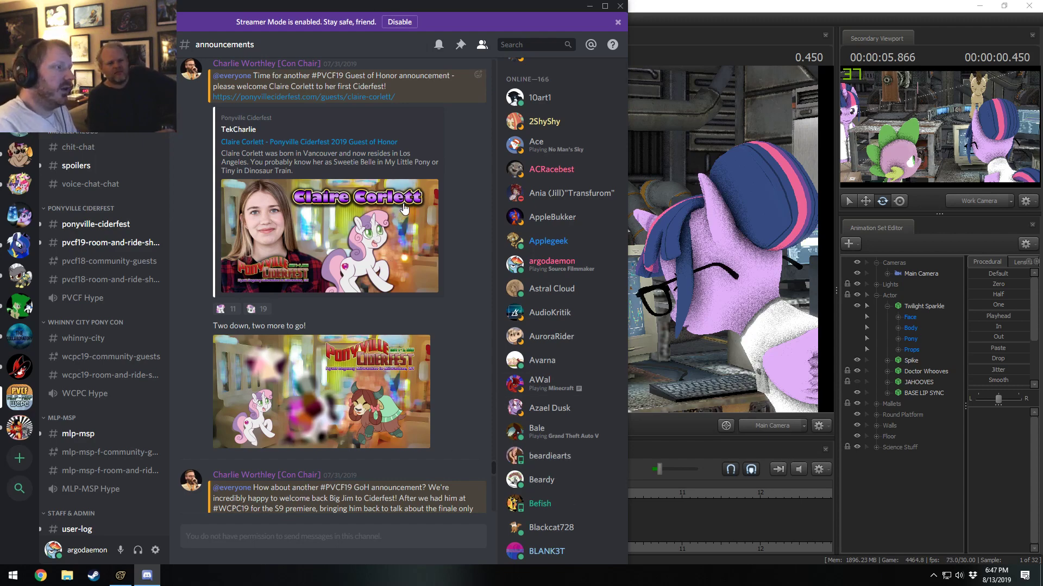
scroll(337, 278, down, 10)
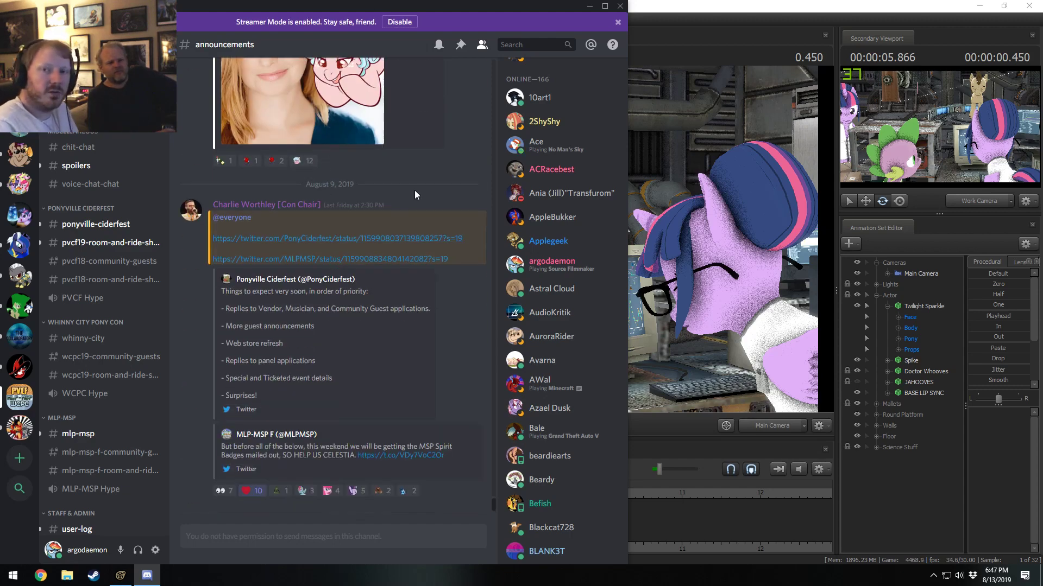
click(589, 6)
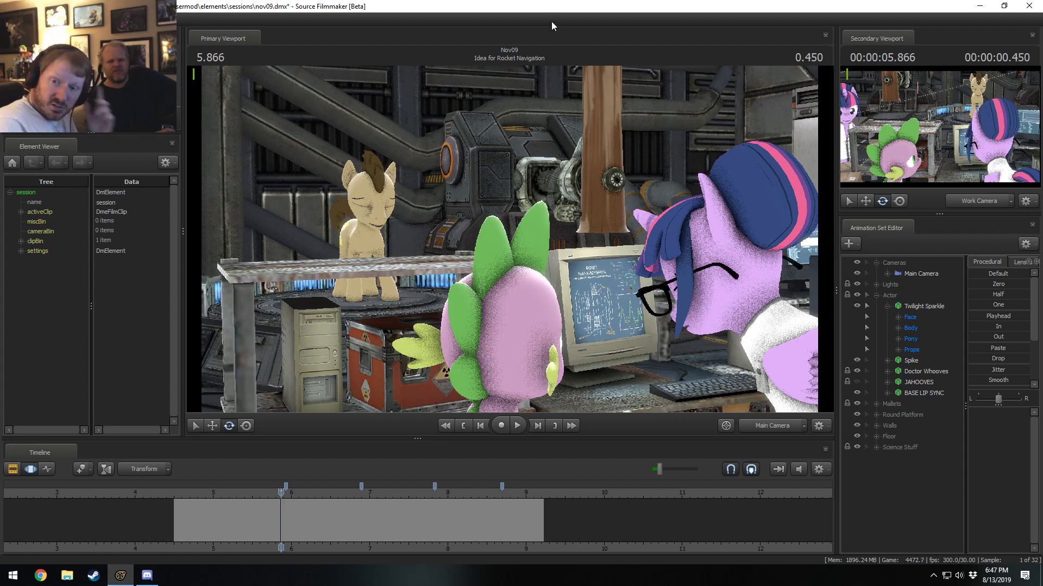
Switch to Discord and copy an invite link for the Ciderfest / Whinny City / MLP-MSP server.
click(148, 575)
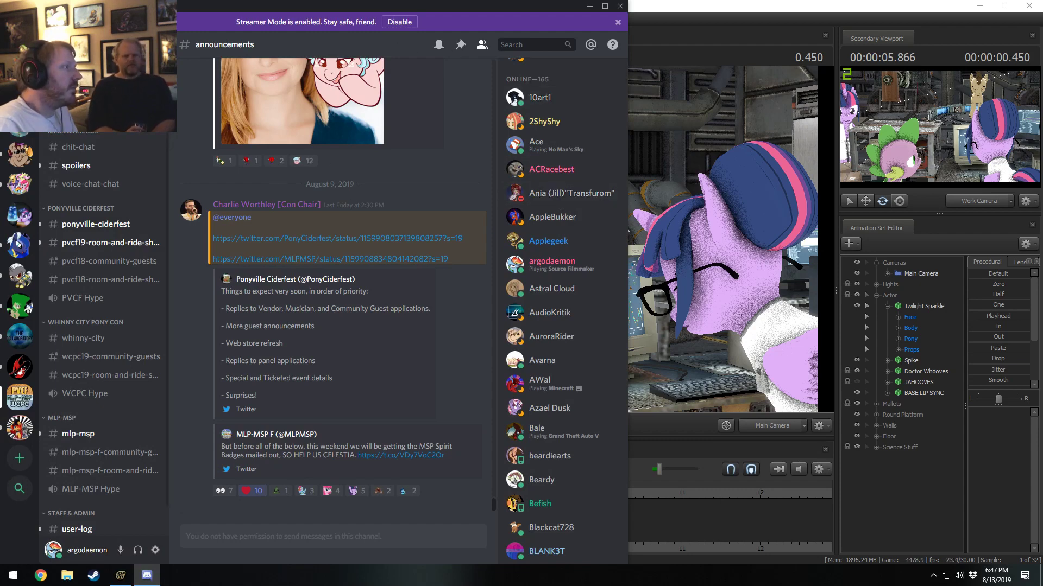
right_click(100, 40)
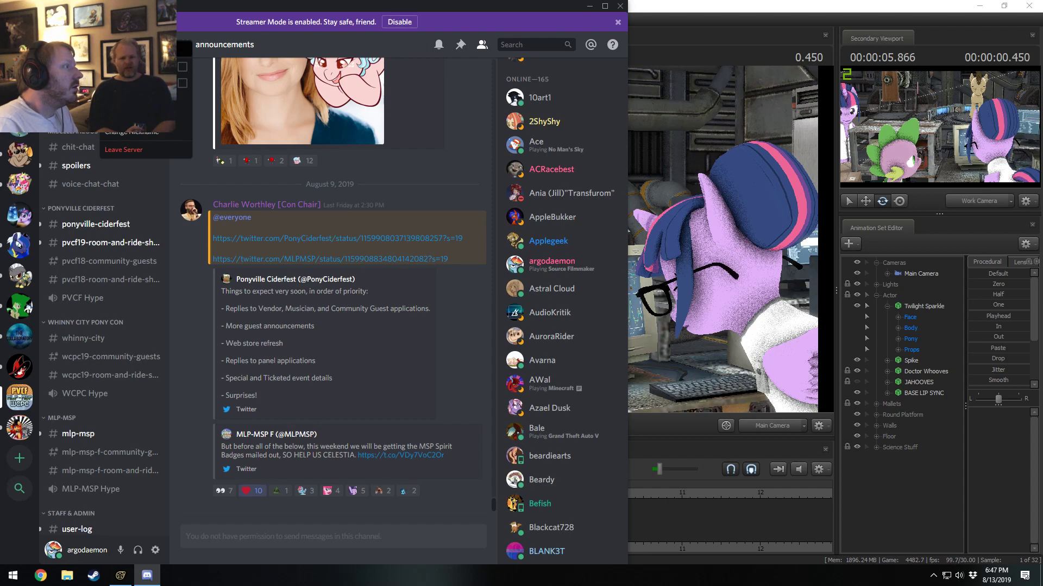
click(376, 44)
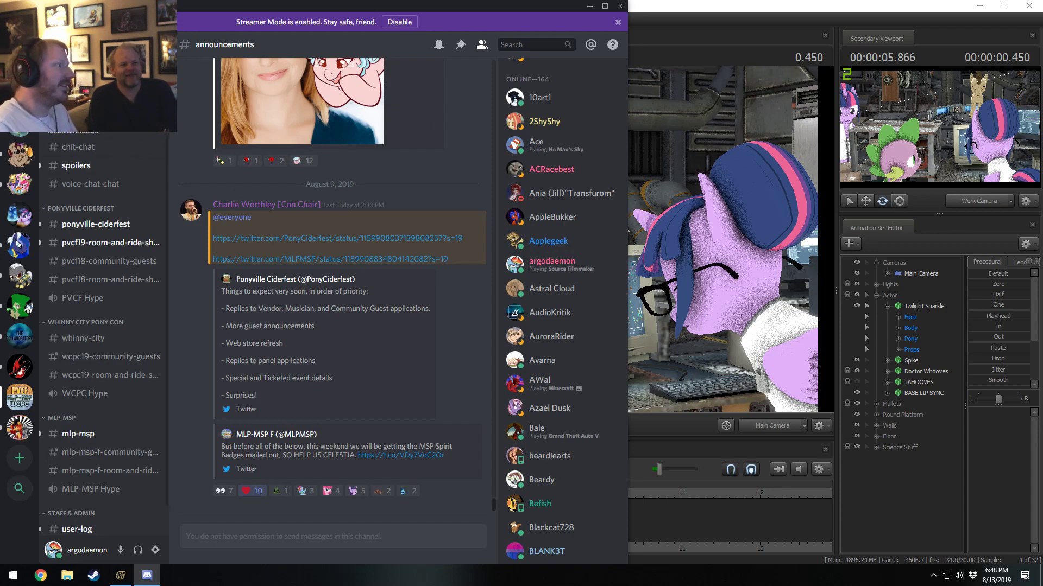
click(104, 44)
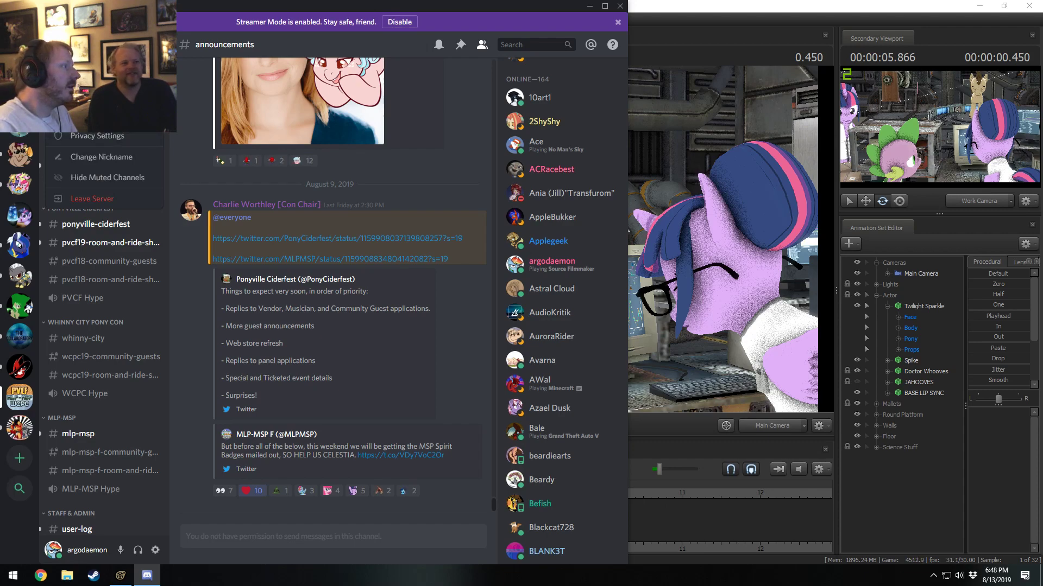
click(109, 94)
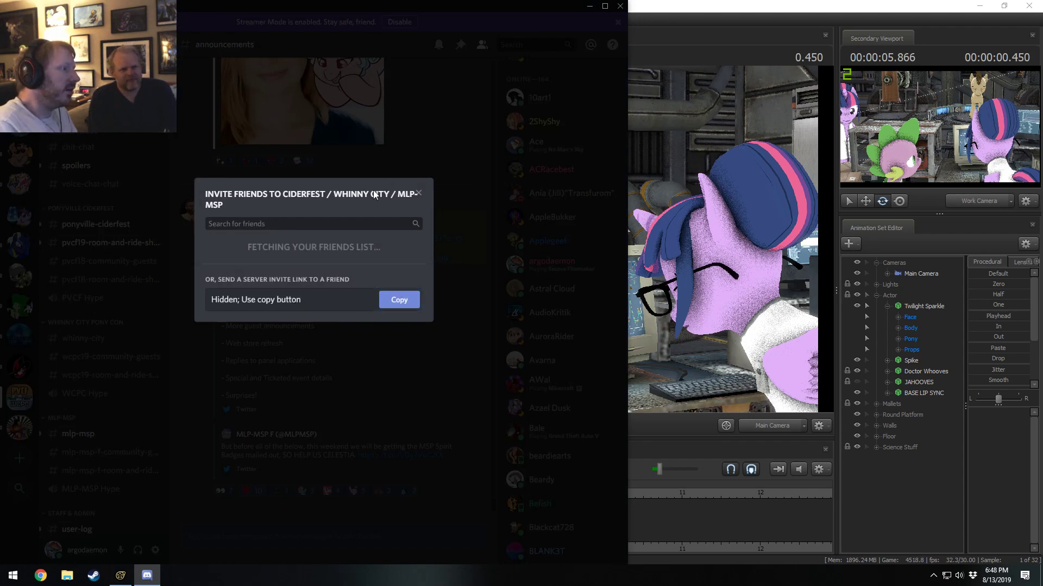
click(406, 300)
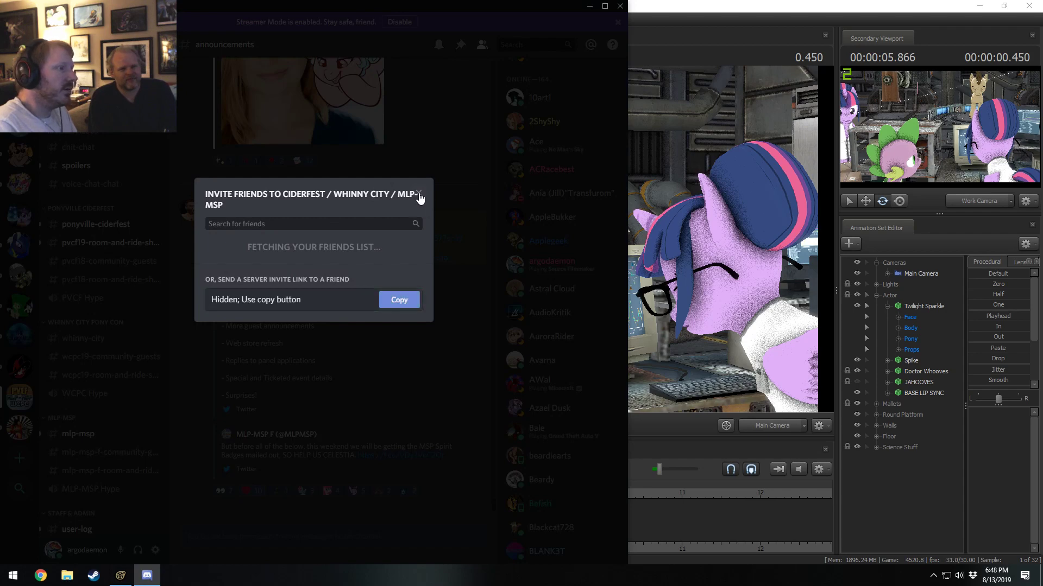
click(418, 193)
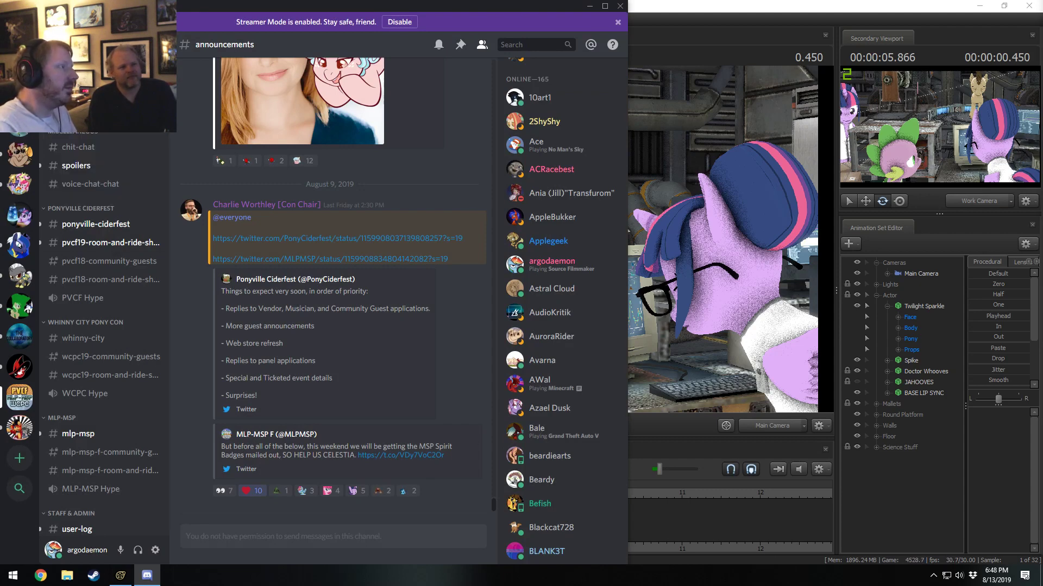
click(104, 45)
key(Escape)
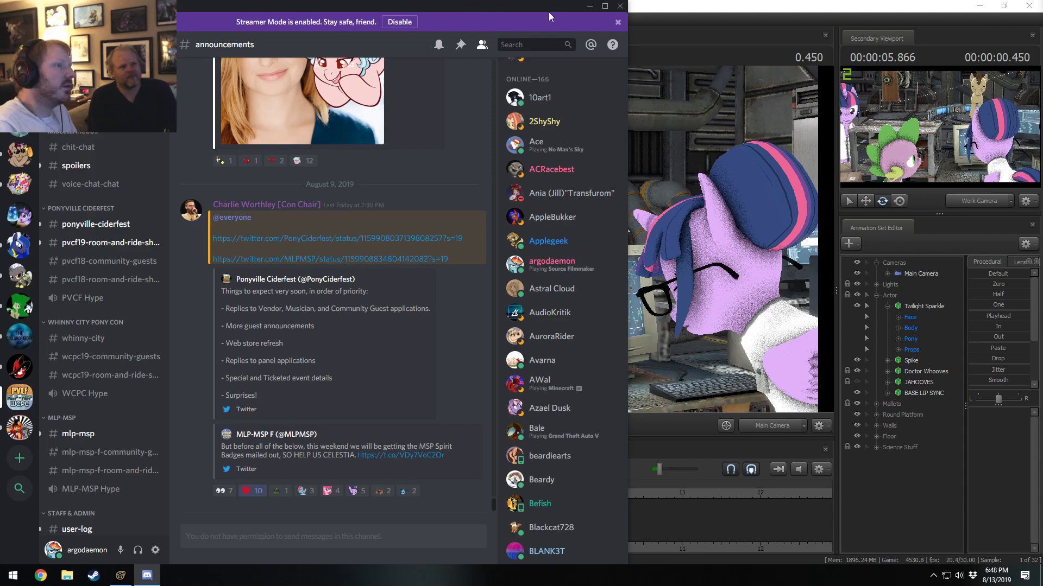
click(589, 6)
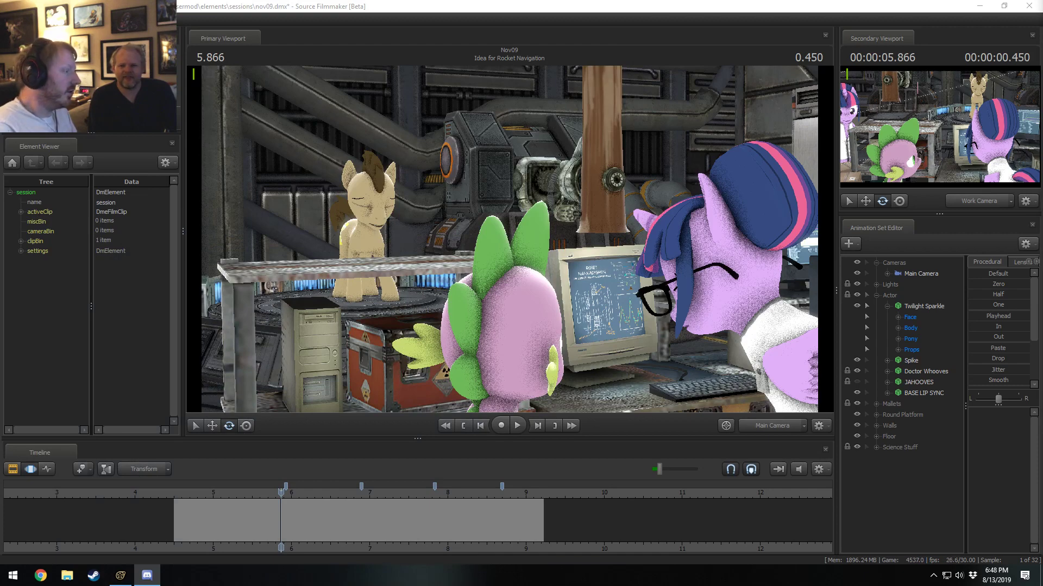
Reopen Discord, copy the Ciderfest / Whinny City / MLP-MSP invite link again, and return to Source Filmmaker.
click(143, 577)
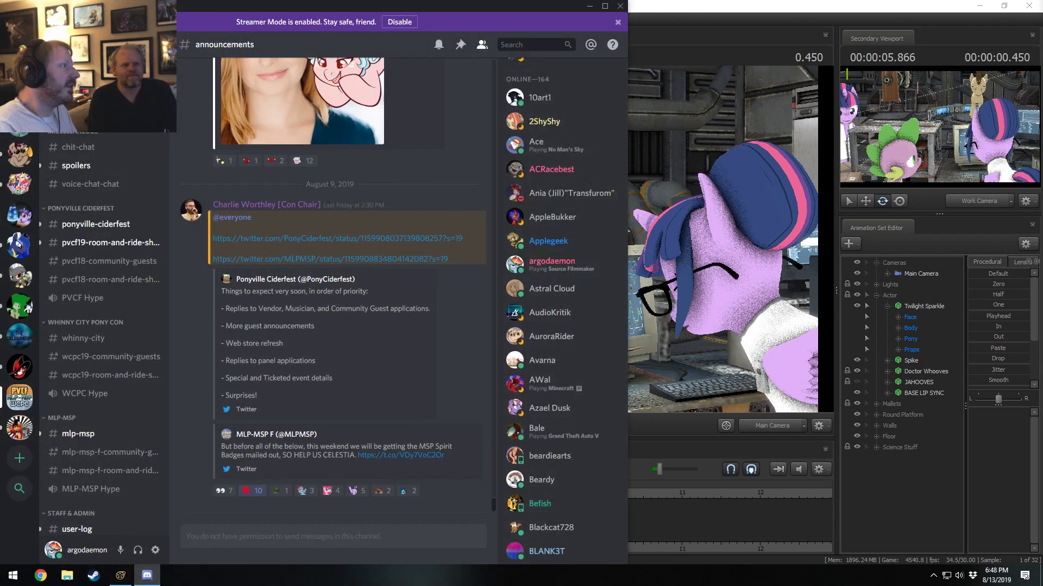
click(133, 44)
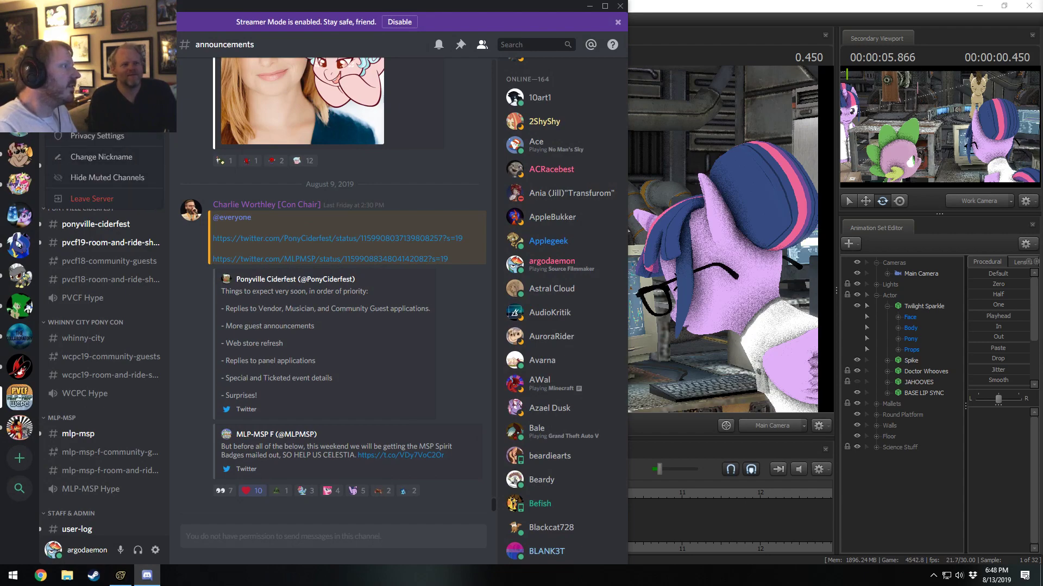
click(96, 94)
click(407, 300)
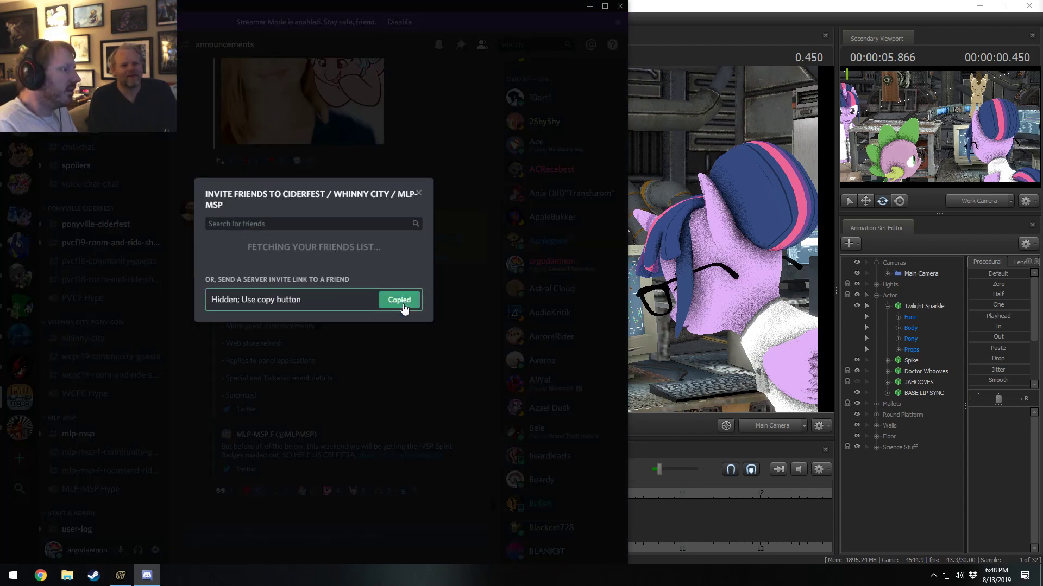
click(396, 305)
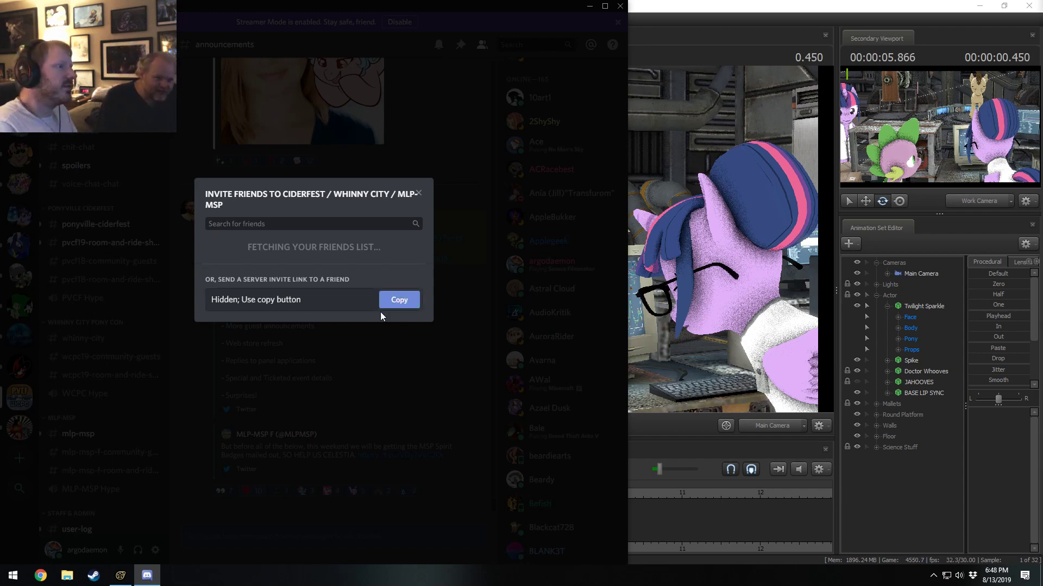
click(419, 193)
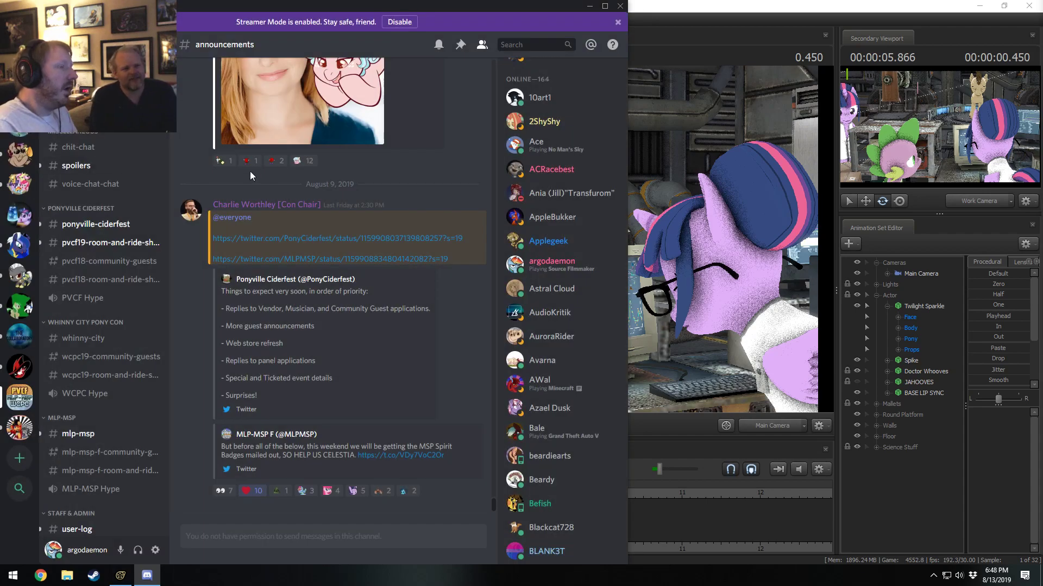
click(589, 7)
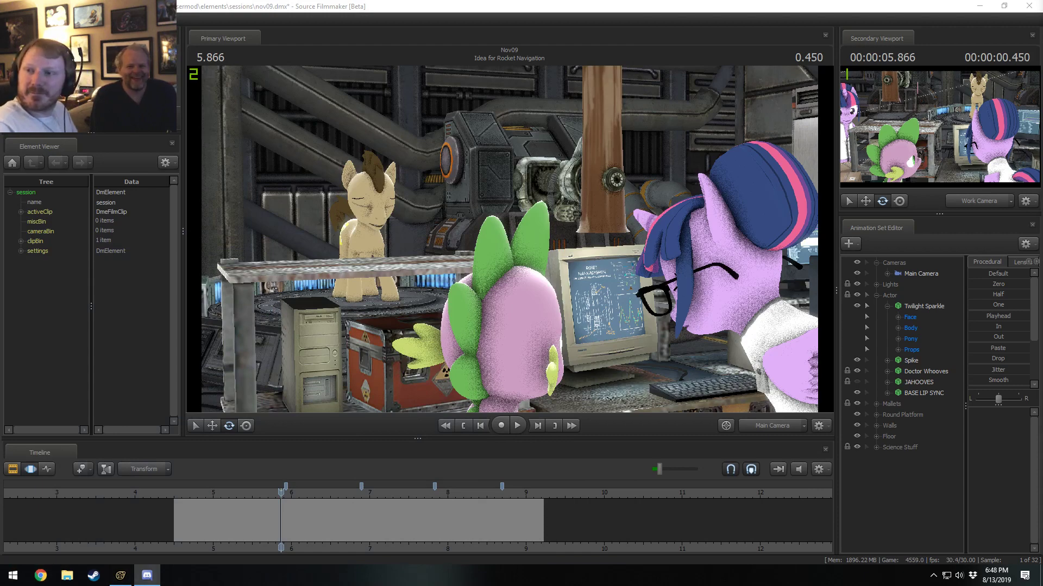
Open ponyvilleciderfest.com in Chrome and look through the home page as far as the Connect With Us section.
drag(1042, 103, 399, 75)
click(403, 93)
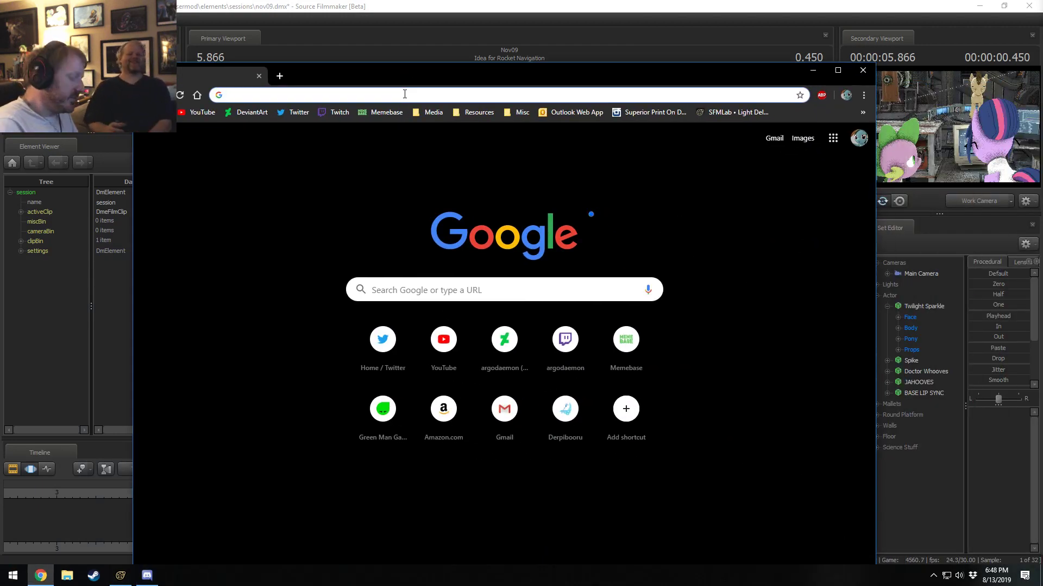
text(ponyville)
key(Return)
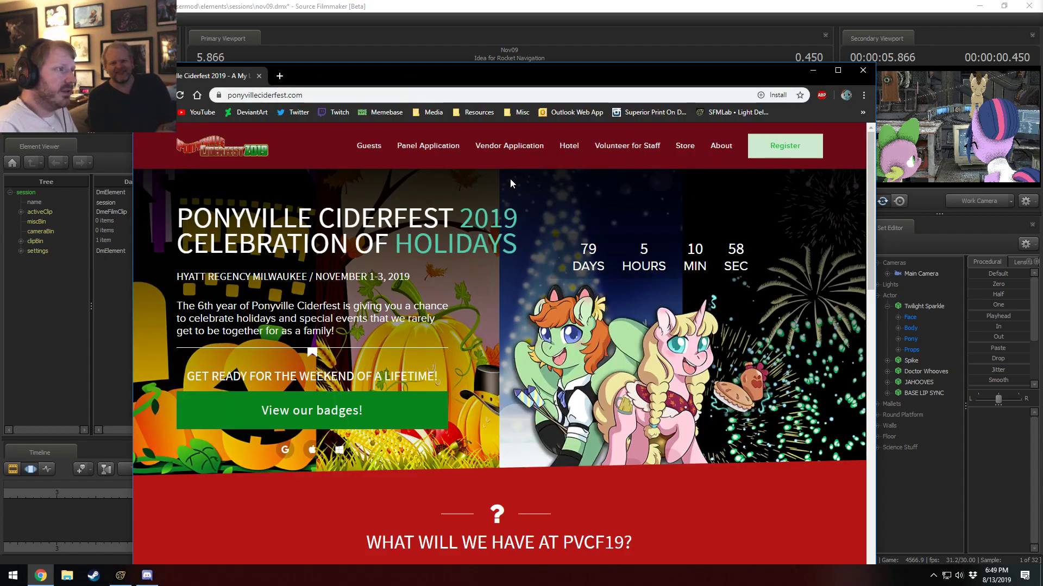
scroll(505, 245, down, 4)
scroll(500, 325, down, 15)
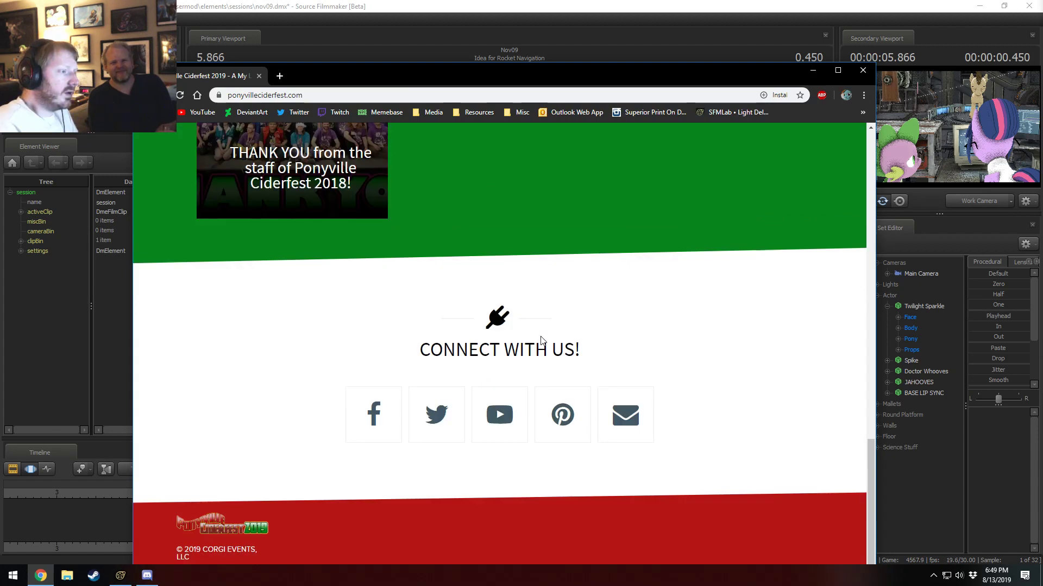
Open the site's email contact link, close the Mail app, and go back to the start of the Ciderfest home page.
click(631, 429)
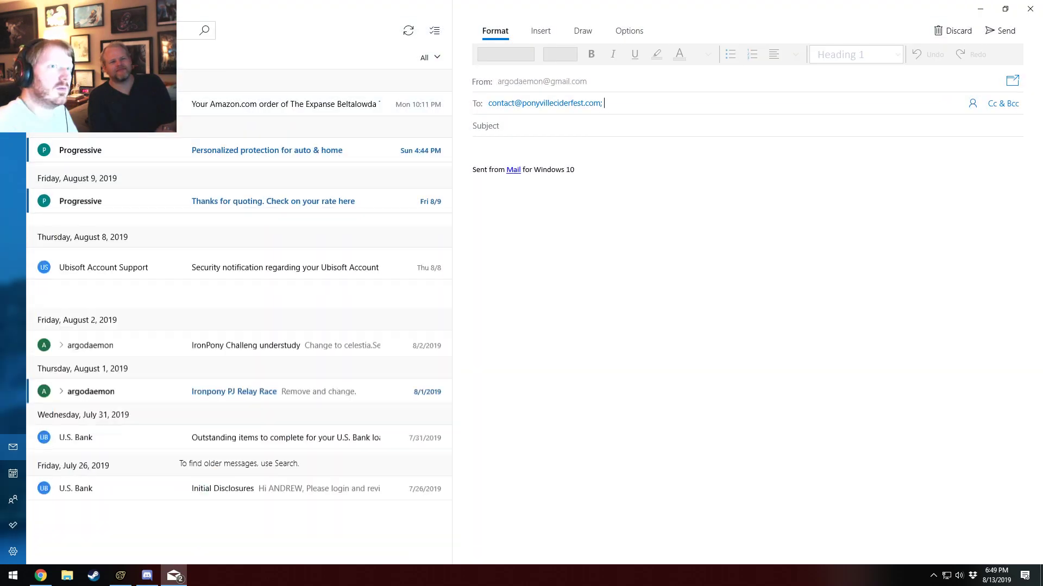
click(1030, 9)
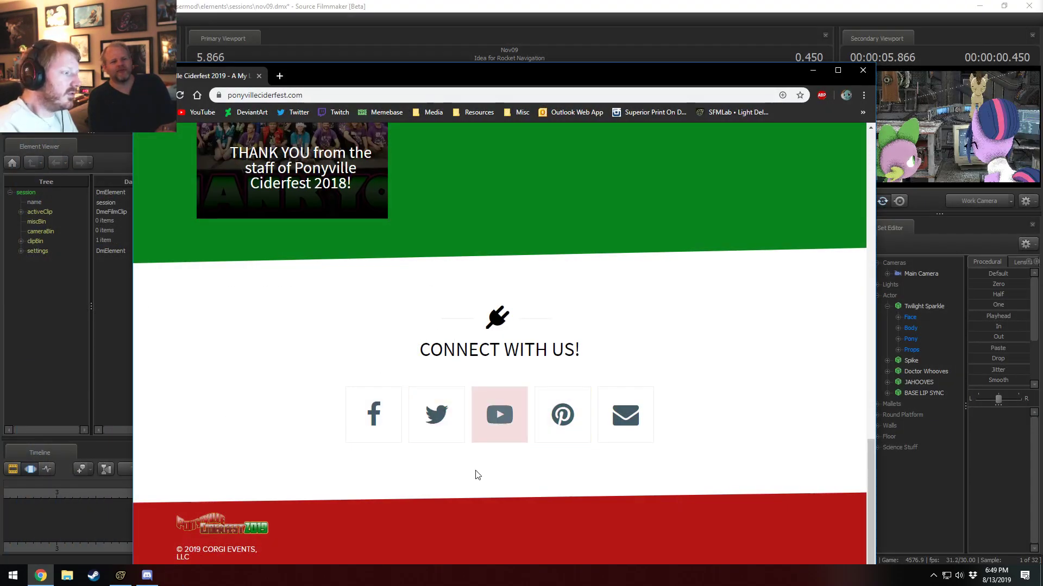
scroll(478, 475, up, 8)
scroll(480, 476, up, 10)
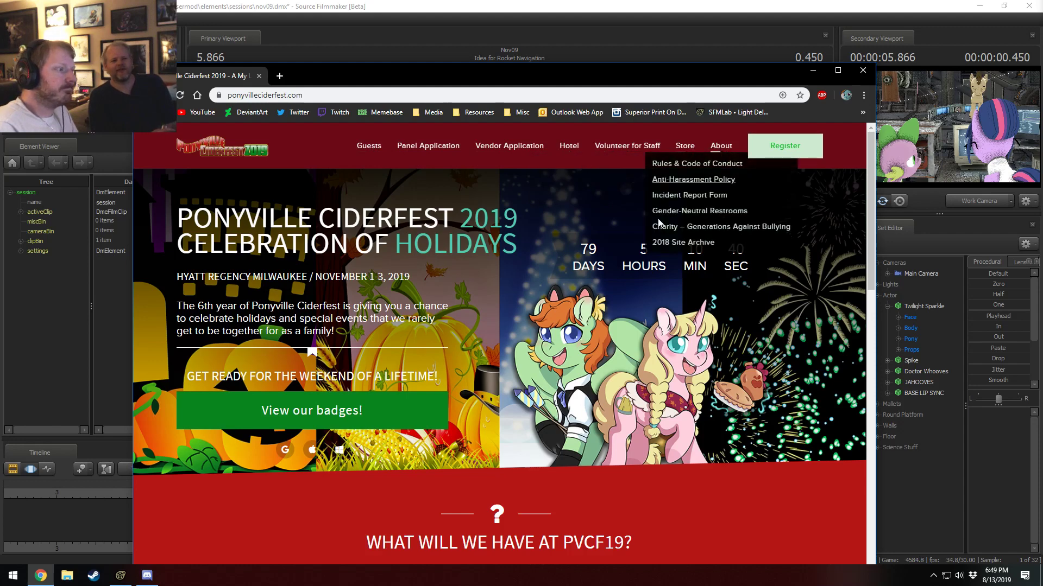
Search Twitter for "ponyville" and open the Ponyville Ciderfest profile.
click(299, 113)
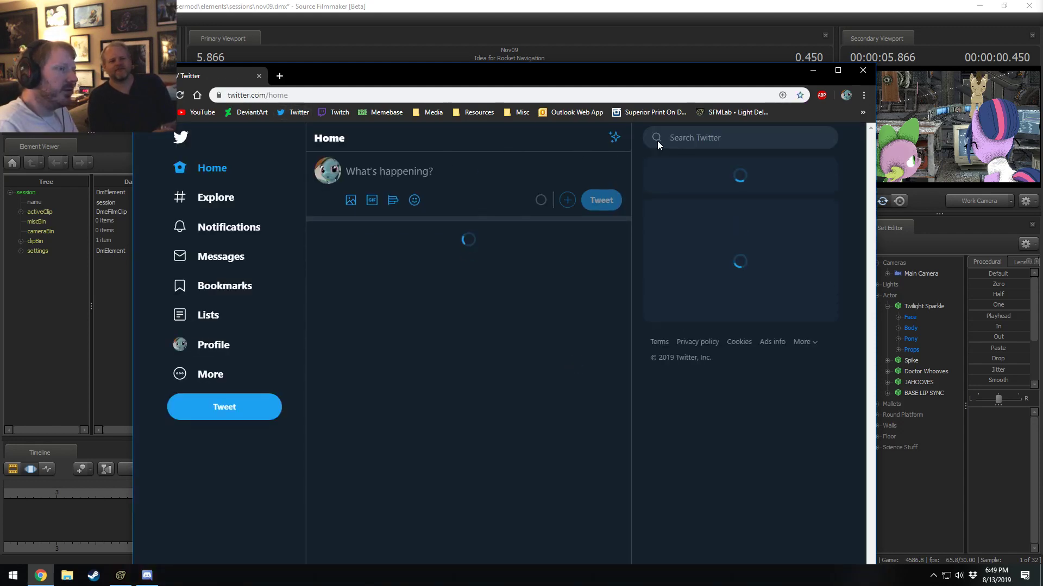
click(700, 139)
text(ponyville)
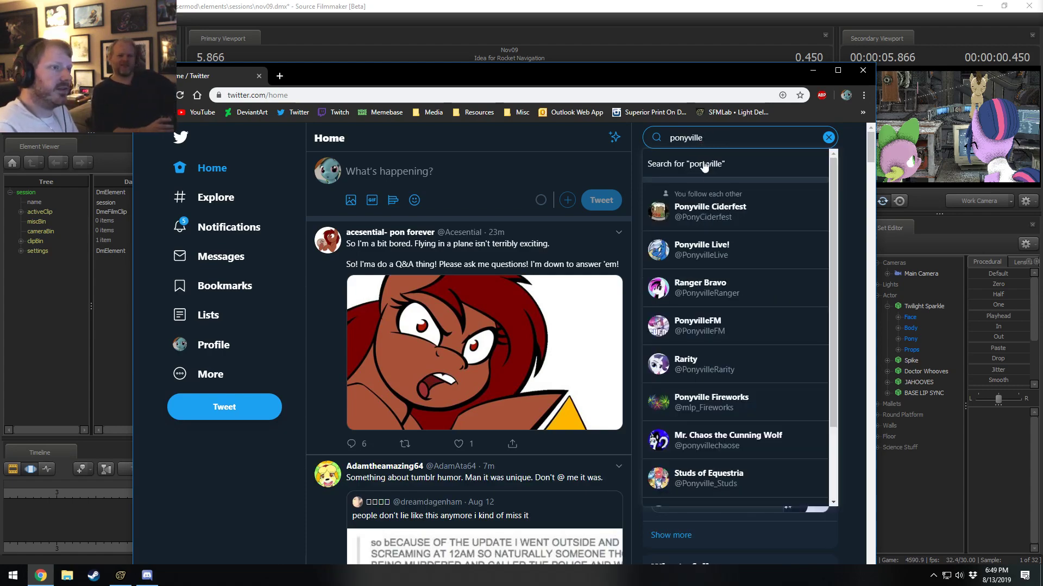
click(722, 205)
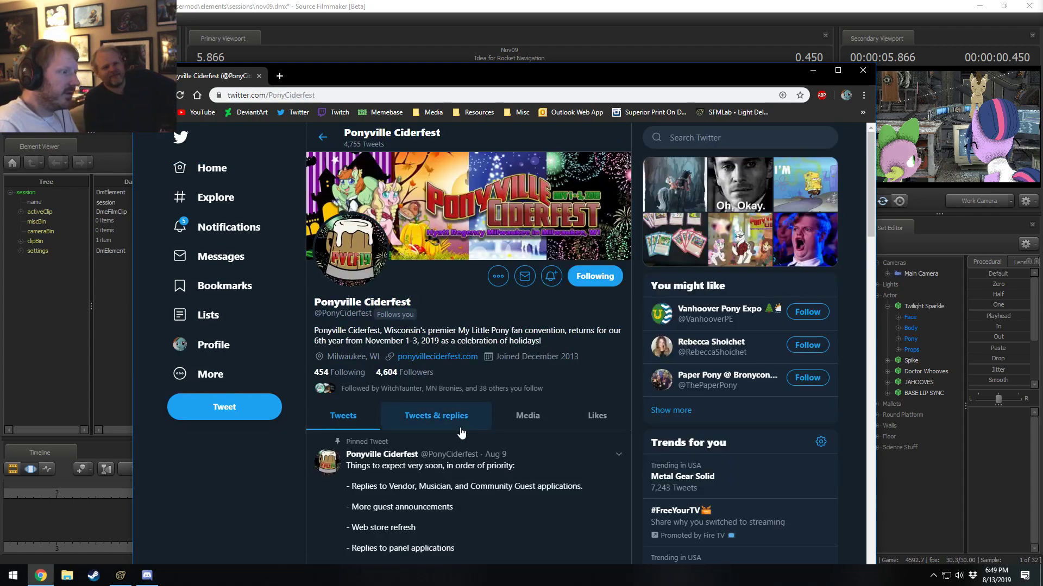
Look through the Ponyville Ciderfest profile's tweets and return to Source Filmmaker.
scroll(509, 528, down, 2)
scroll(508, 524, down, 10)
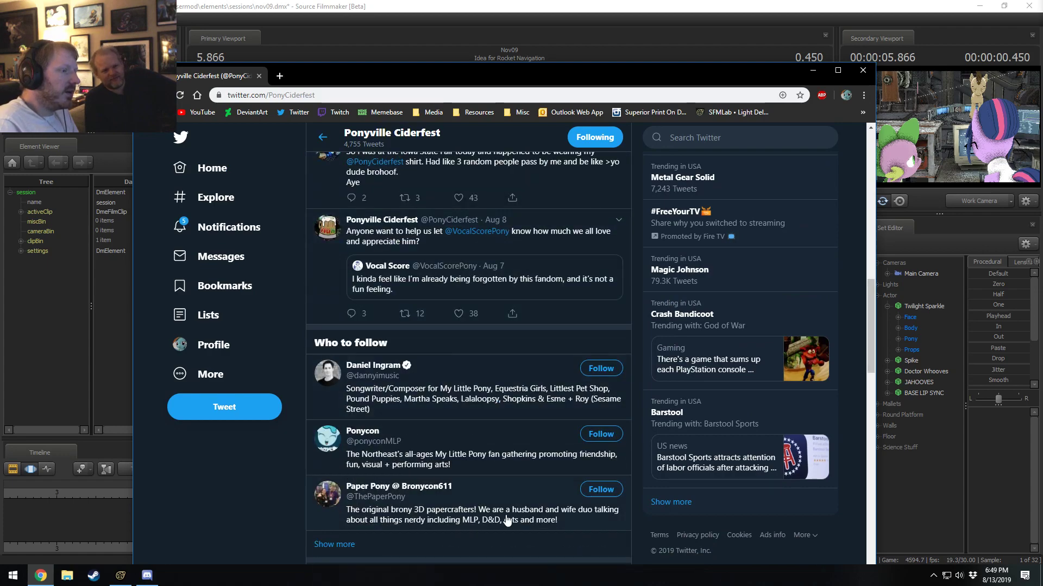
scroll(543, 499, up, 12)
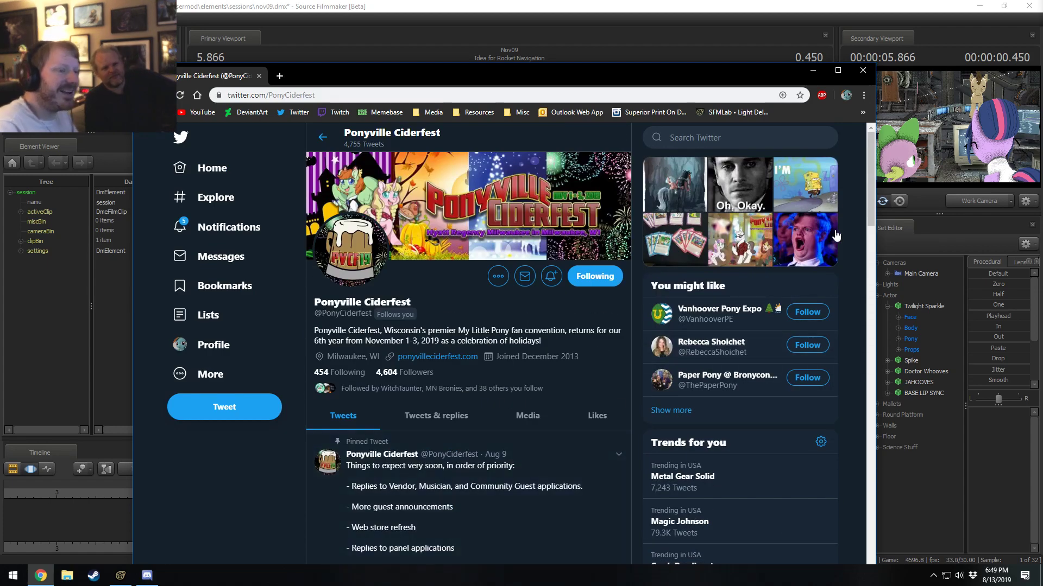
click(813, 70)
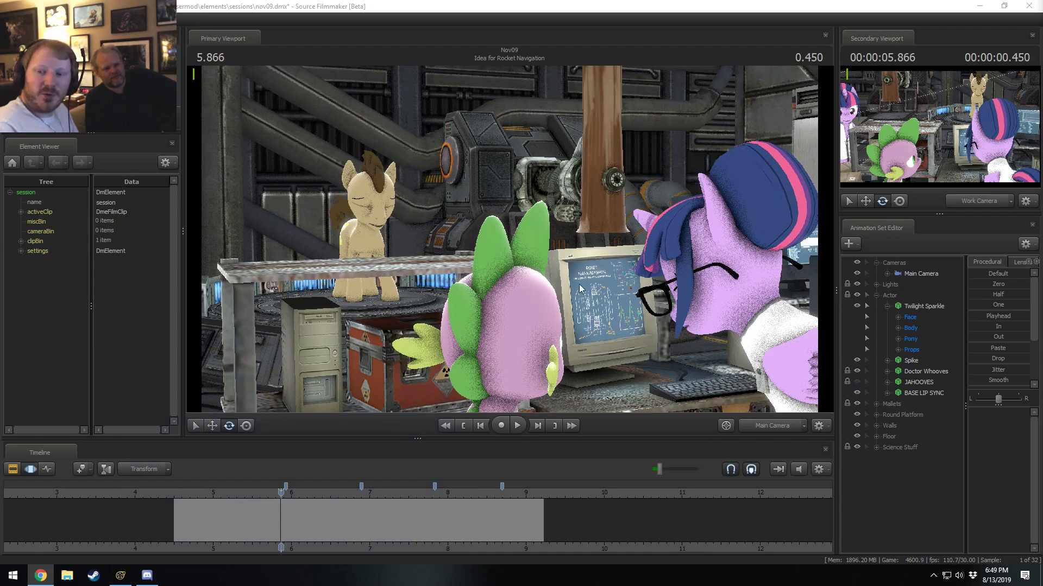
Switch to Discord to show the August 9, 2019 announcement, and return to Source Filmmaker.
middle_drag(295, 540, 390, 547)
click(146, 575)
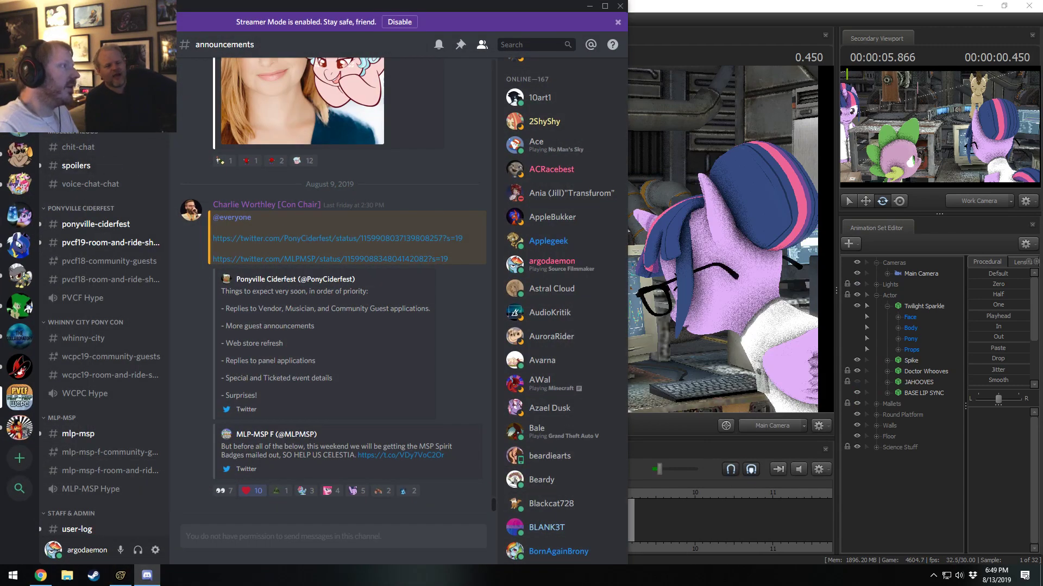
click(590, 8)
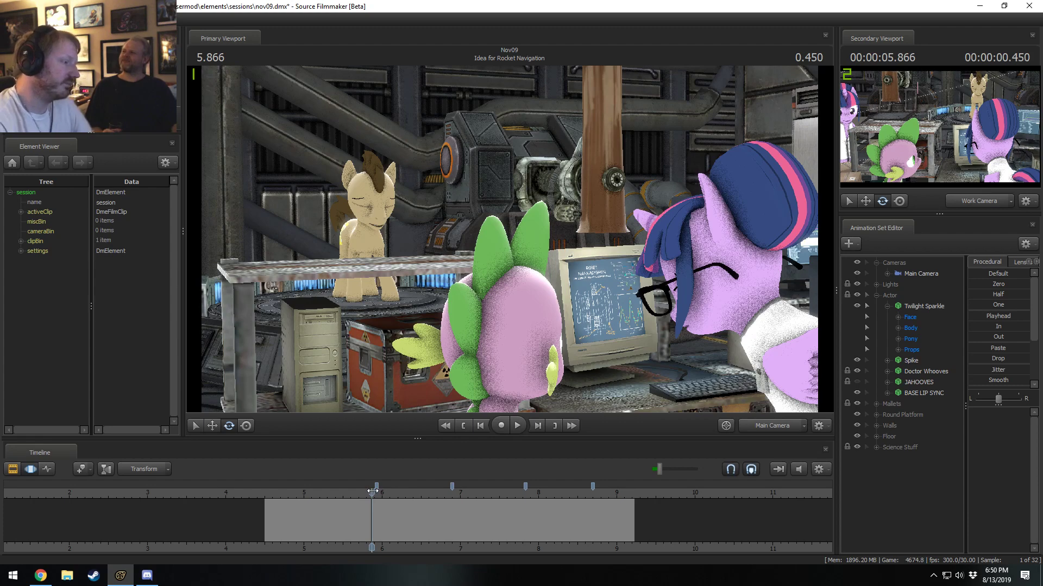
Play back the shot from around 5.866 seconds and stop it at 6.433 seconds.
drag(372, 492, 378, 493)
key(space)
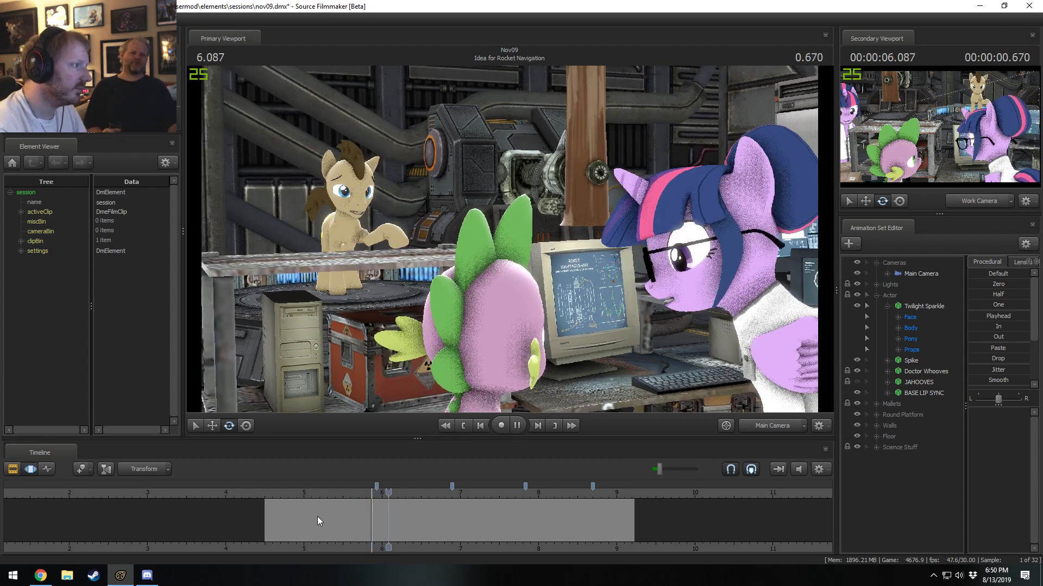
key(space)
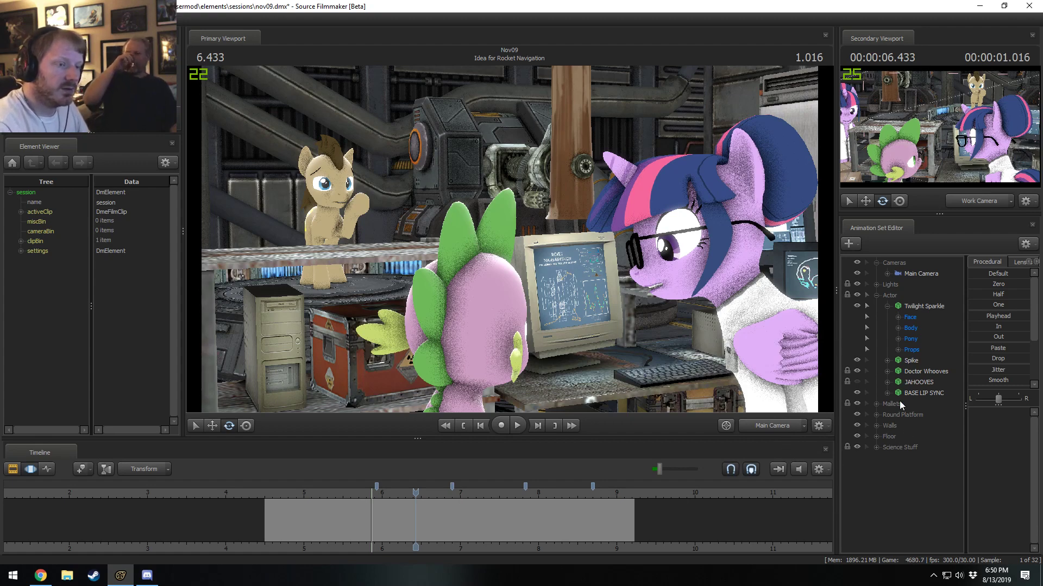
Collapse Twilight Sparkle's control groups, select her whole animation set, and place the playhead at 5.700 seconds.
click(887, 306)
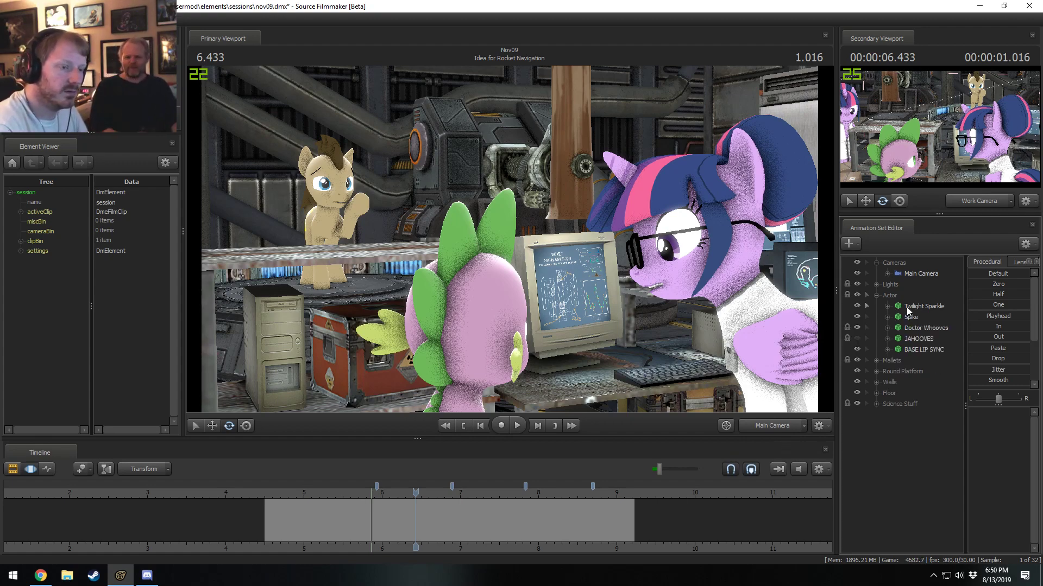
click(906, 307)
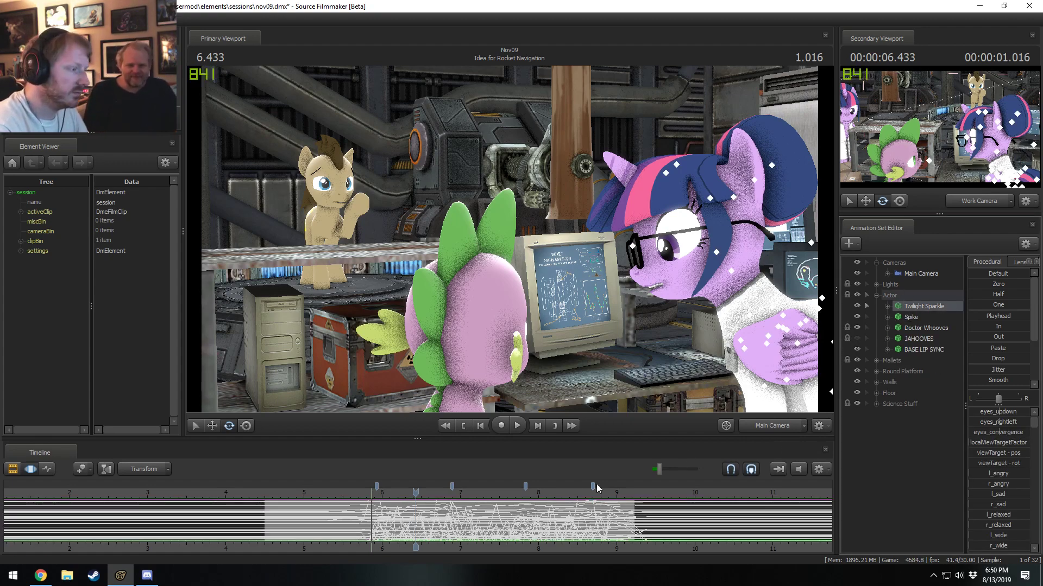
click(358, 547)
scroll(358, 546, up, 5)
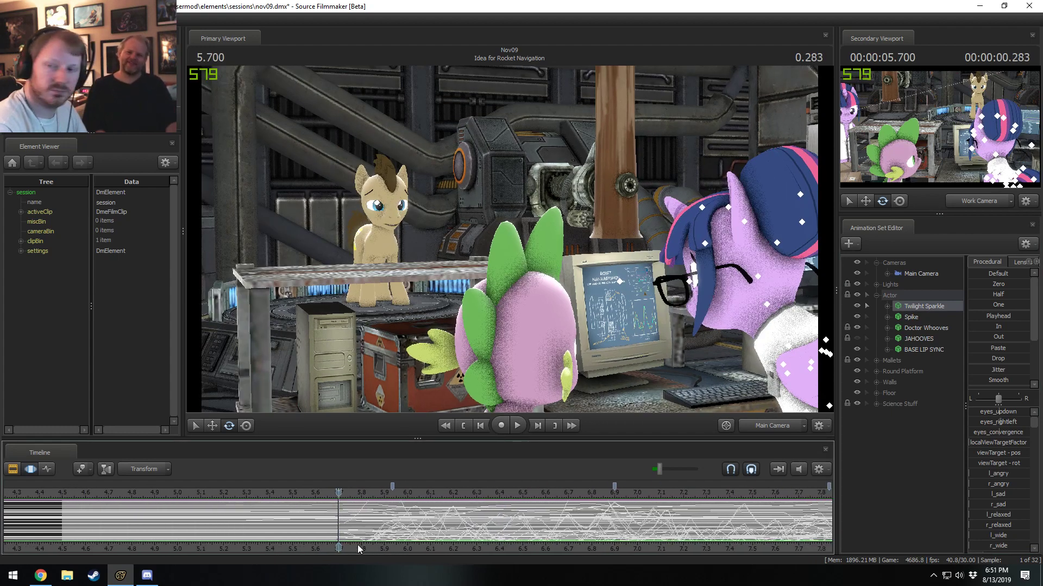
middle_drag(357, 545, 335, 537)
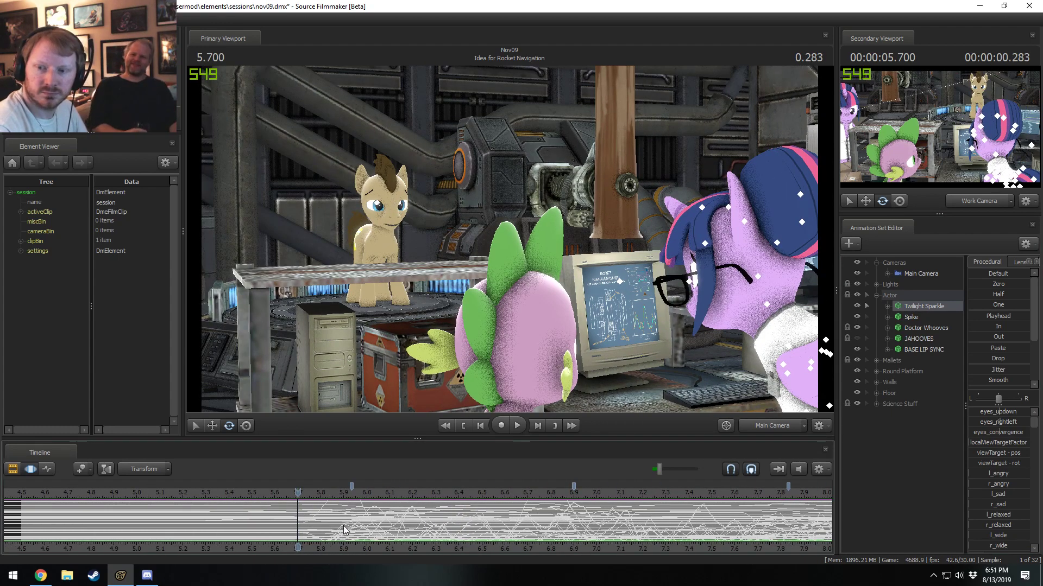
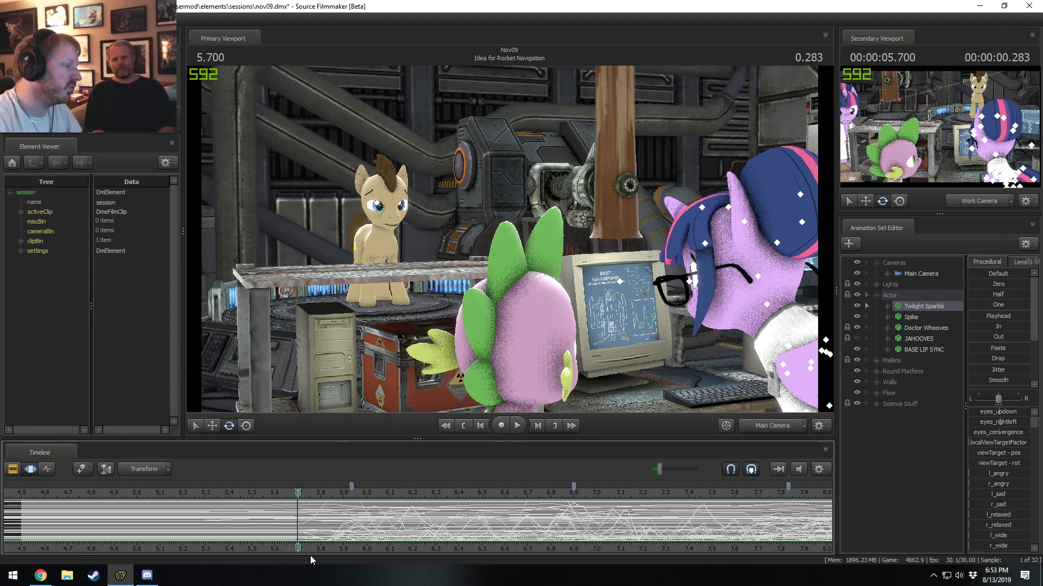
Rotate Twilight Sparkle's front hair jiggle bone at 6.000 seconds, with the time selection falling off on both sides from about 5.73 to 6.27 seconds.
middle_drag(311, 555, 244, 537)
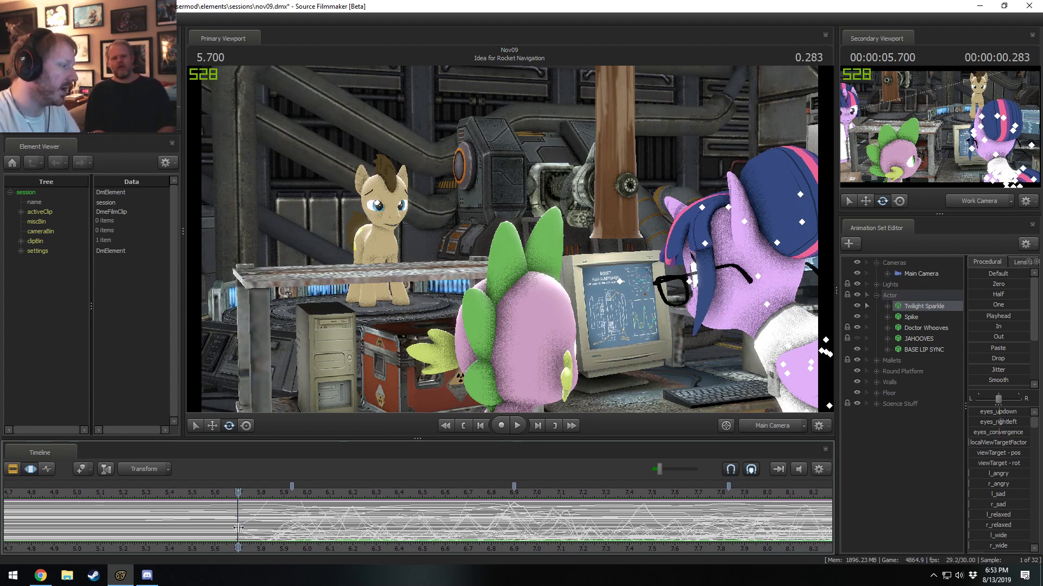
drag(237, 523, 328, 527)
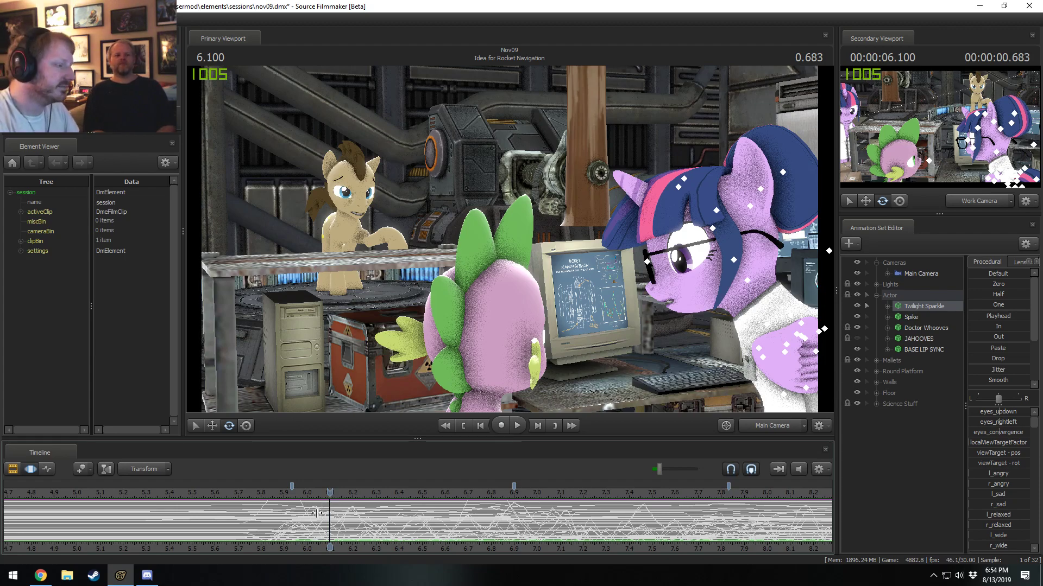
click(316, 514)
mouse_move(316, 513)
mouse_down()
mouse_move(327, 514)
mouse_move(288, 514)
mouse_move(500, 525)
mouse_move(270, 527)
mouse_up()
click(308, 528)
scroll(308, 527, up, 4)
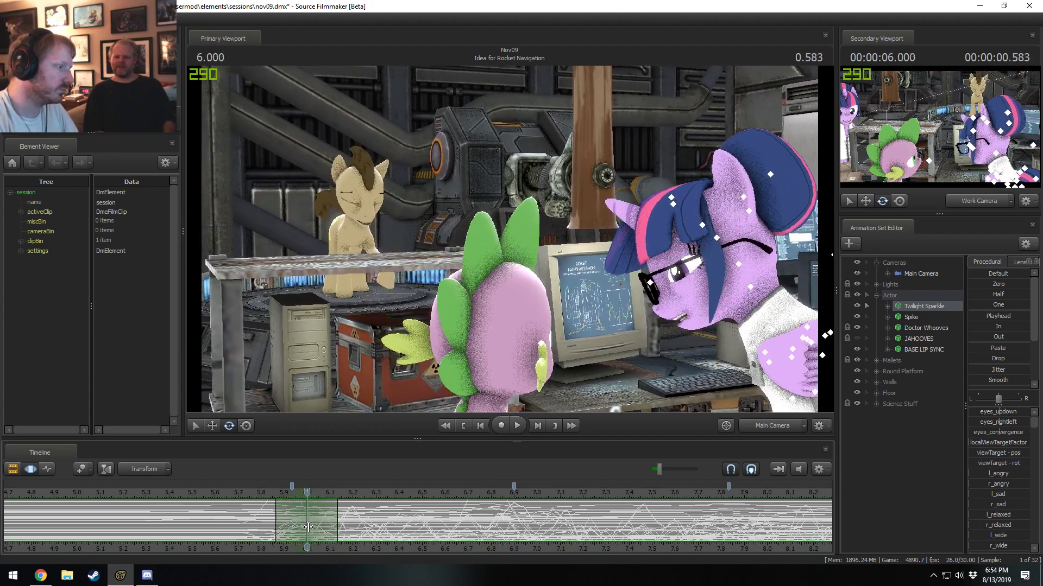
scroll(308, 528, up, 1)
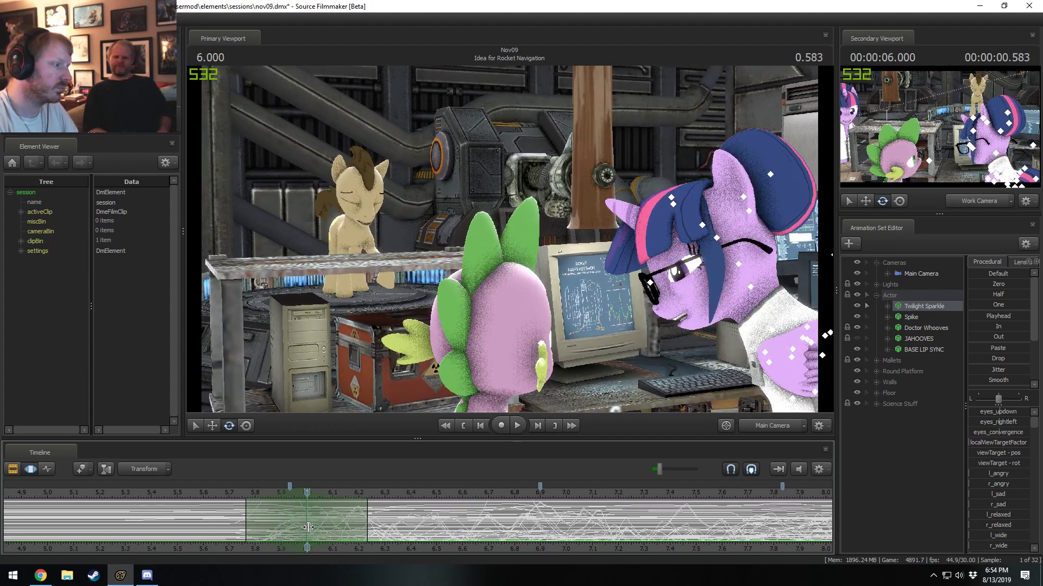
click(674, 210)
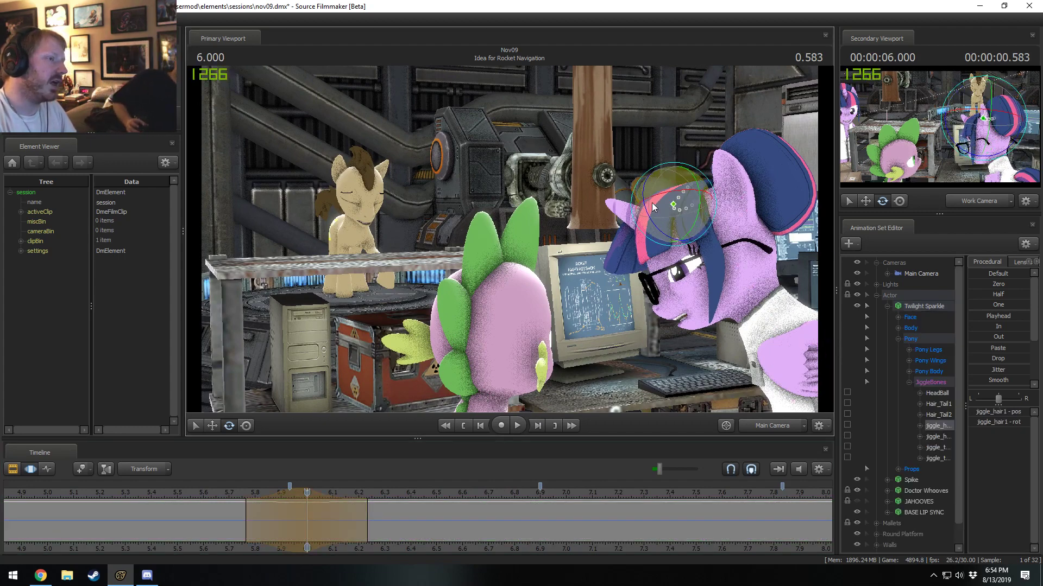
drag(636, 186, 666, 219)
key(shift)
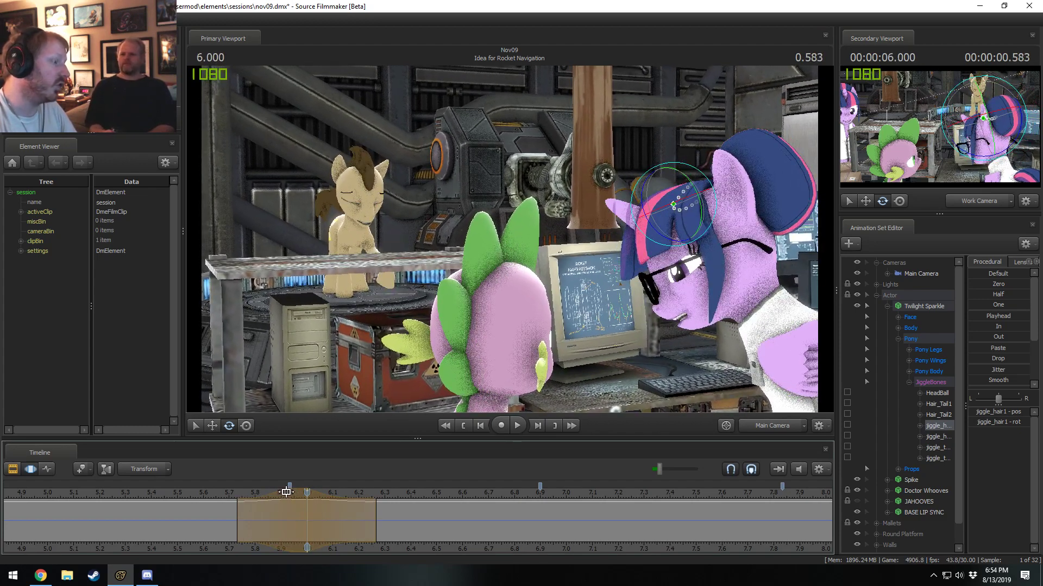
Move the start of the hair edit's falloff to about 5.77 seconds and play back the motion from around 5.7 seconds.
drag(247, 497, 256, 497)
key(Right)
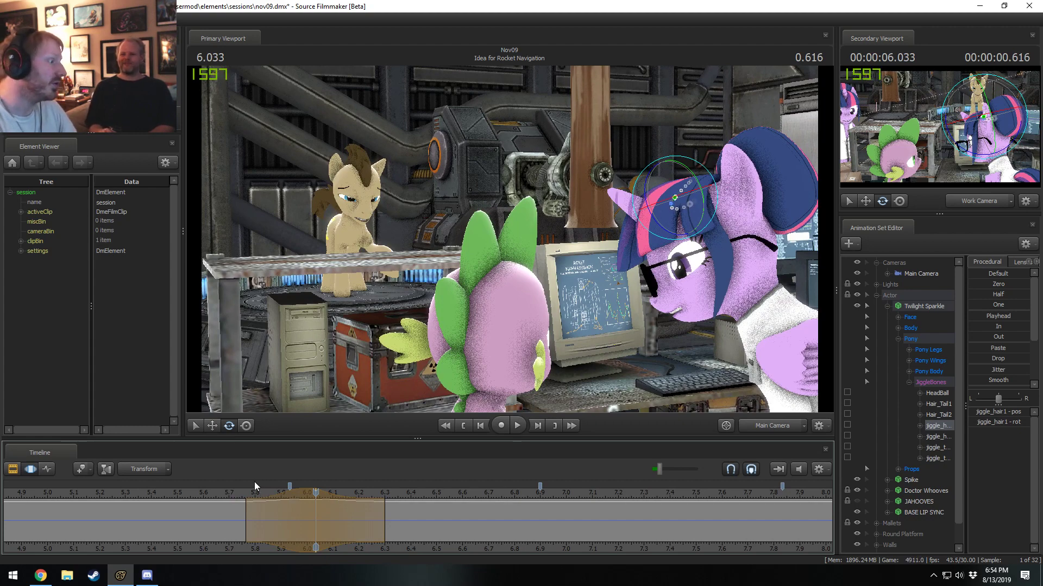
click(239, 496)
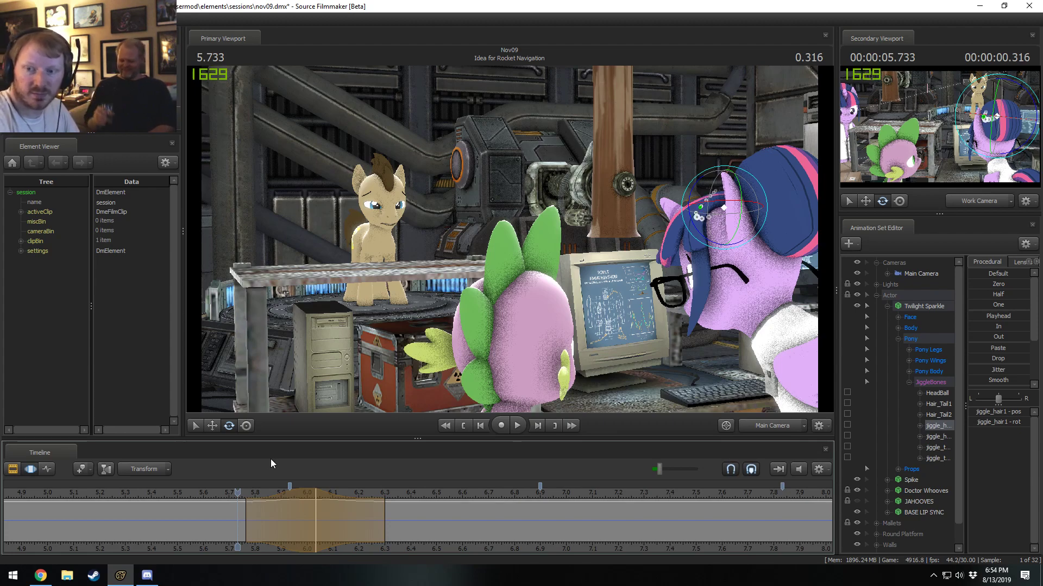
key(space)
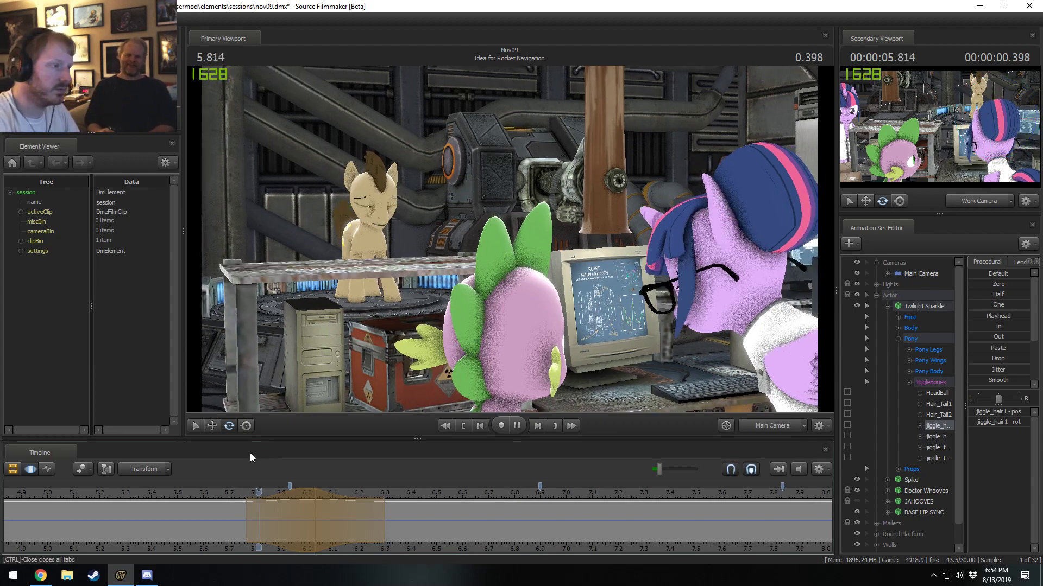
click(224, 497)
drag(223, 498, 351, 521)
key(space)
Shift the hair edit's peak to 6.066 seconds with its falloff ending near 6.33 seconds, and replay the head turn.
key(space)
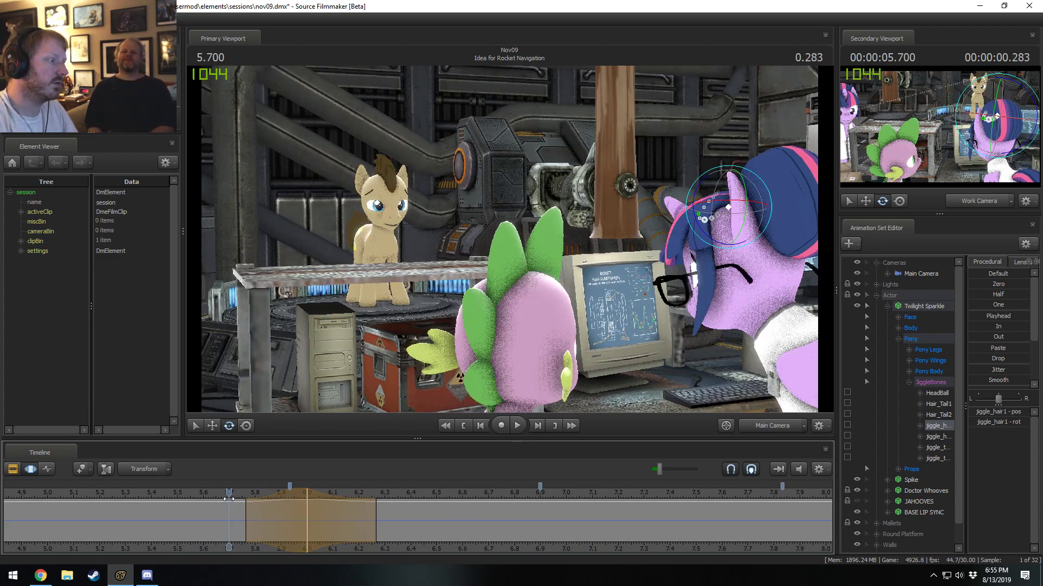
key(space)
key(shift)
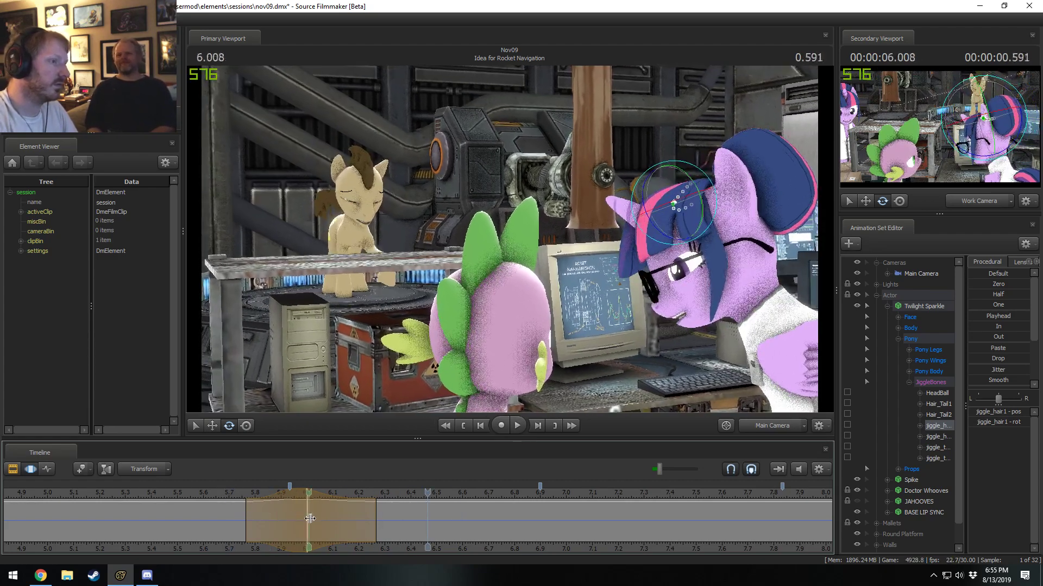
drag(359, 523, 375, 529)
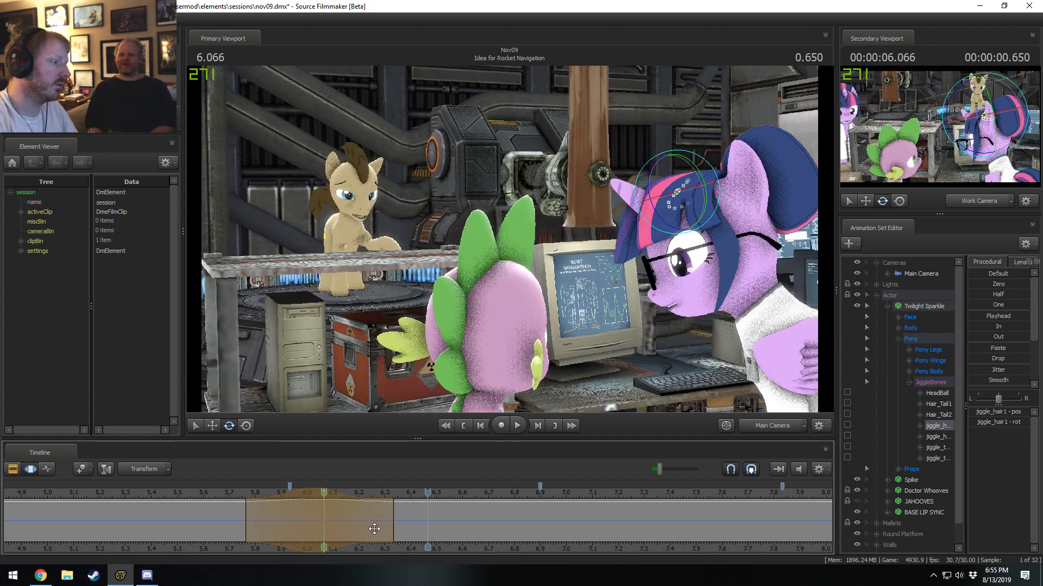
click(237, 494)
key(space)
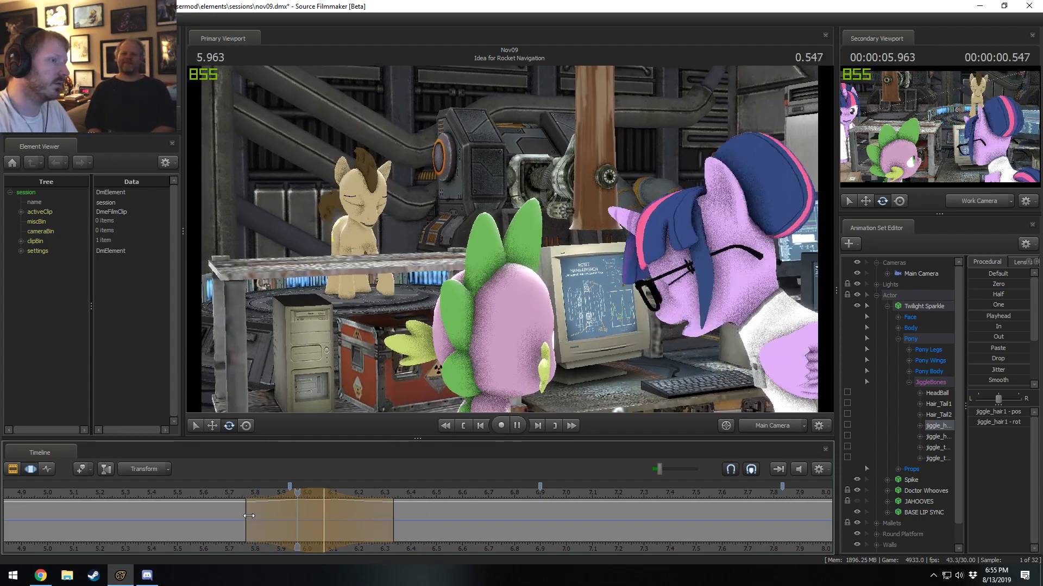
key(space)
Rotate the front hair bone at 6.266 seconds across about 6.00 to 6.53 seconds, and play back the result.
key(shift)
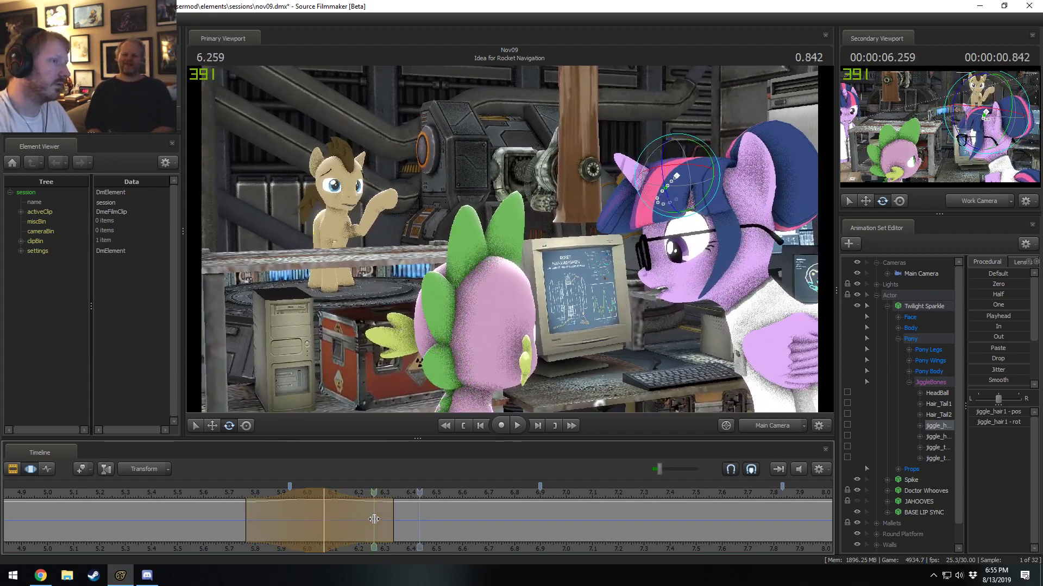
click(376, 519)
shift+scroll(380, 519, up, 2)
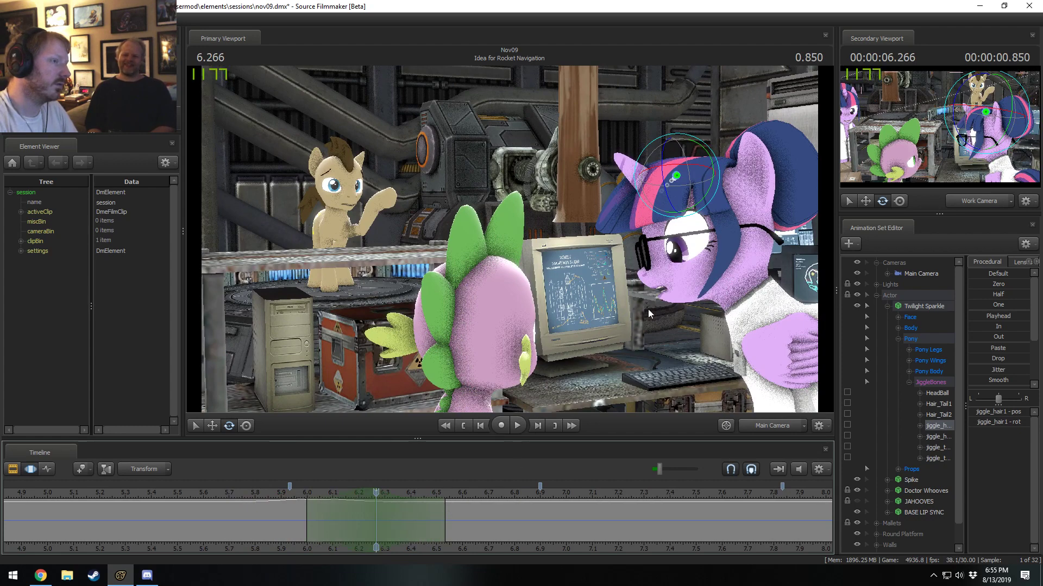
click(699, 141)
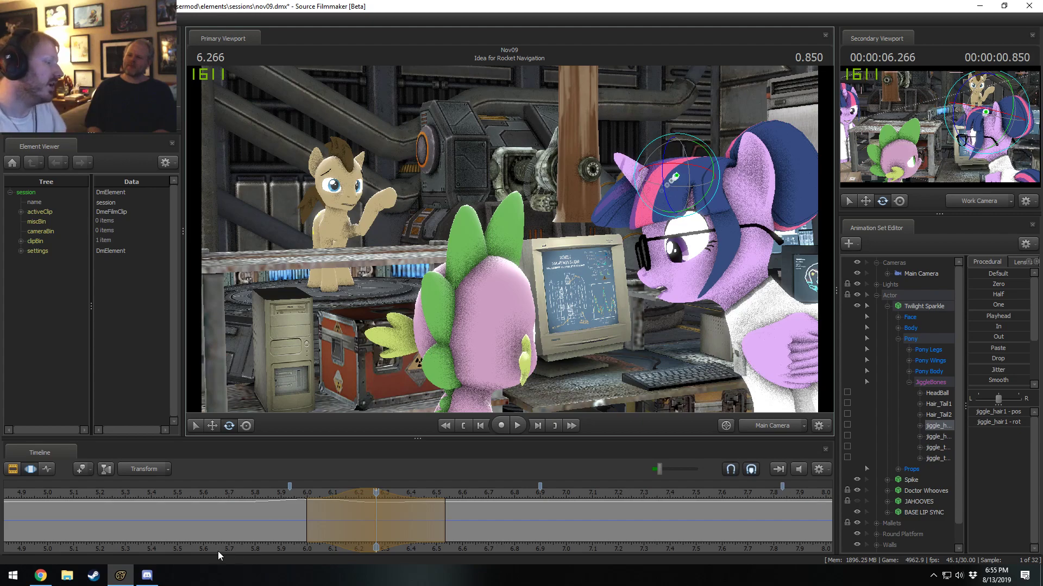
click(253, 497)
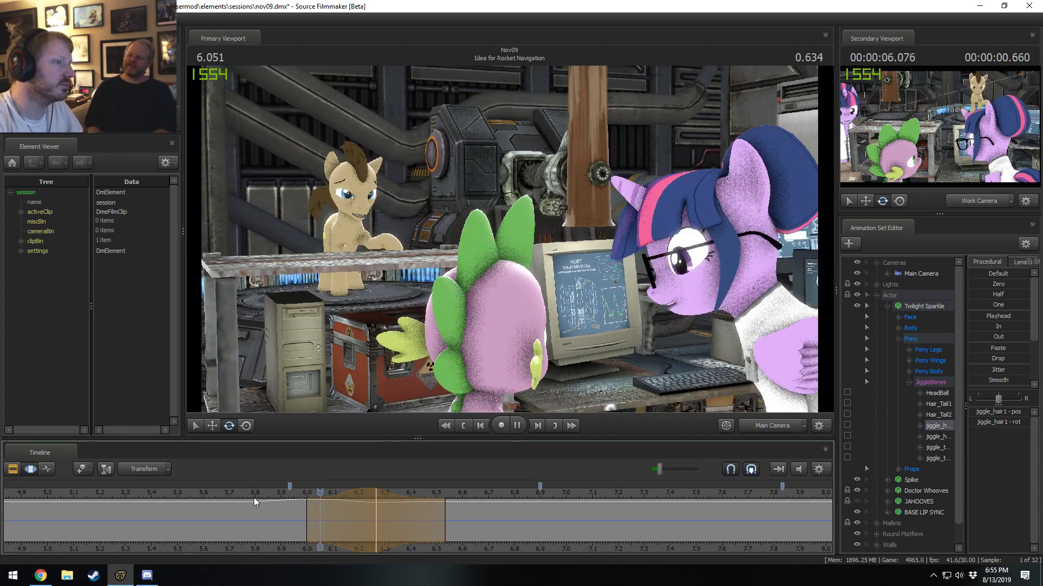
key(space)
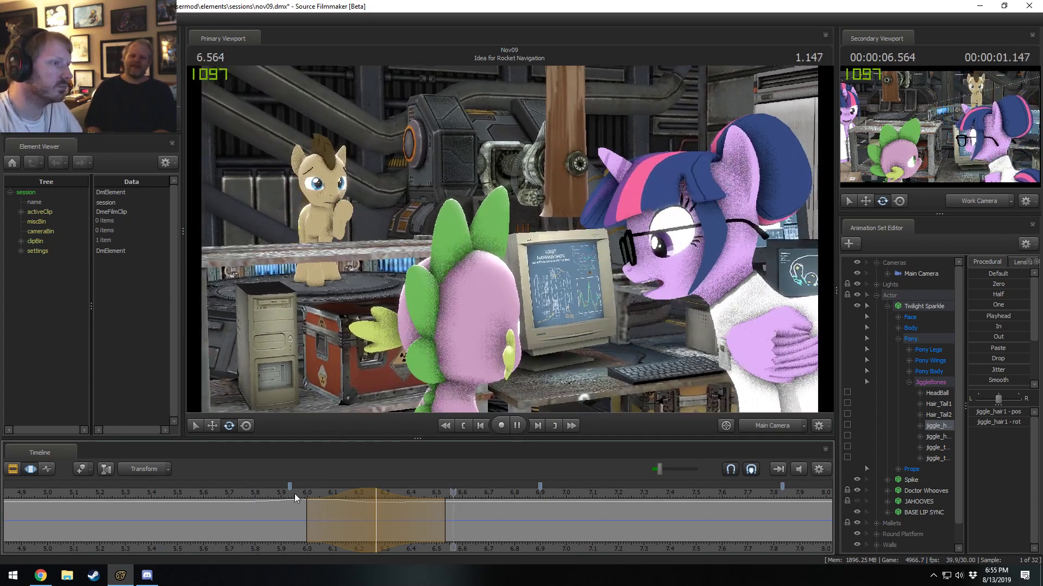
Rotate the front hair bone at 6.633 seconds across about 6.20 to 7.07 seconds, and recheck the pose around 6.000 seconds.
drag(374, 496, 472, 534)
shift+scroll(471, 534, up, 5)
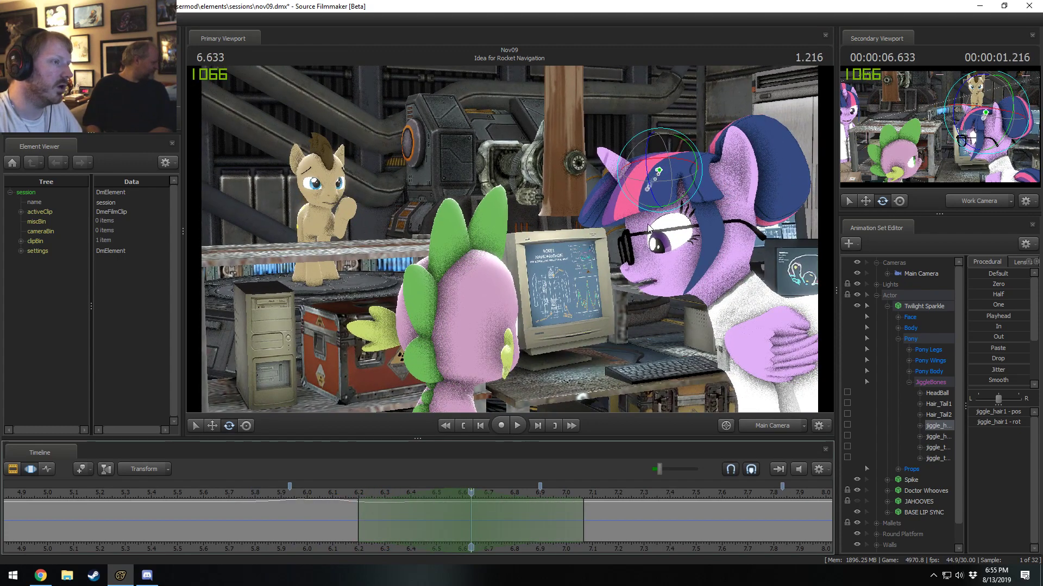
click(701, 192)
drag(700, 193, 701, 189)
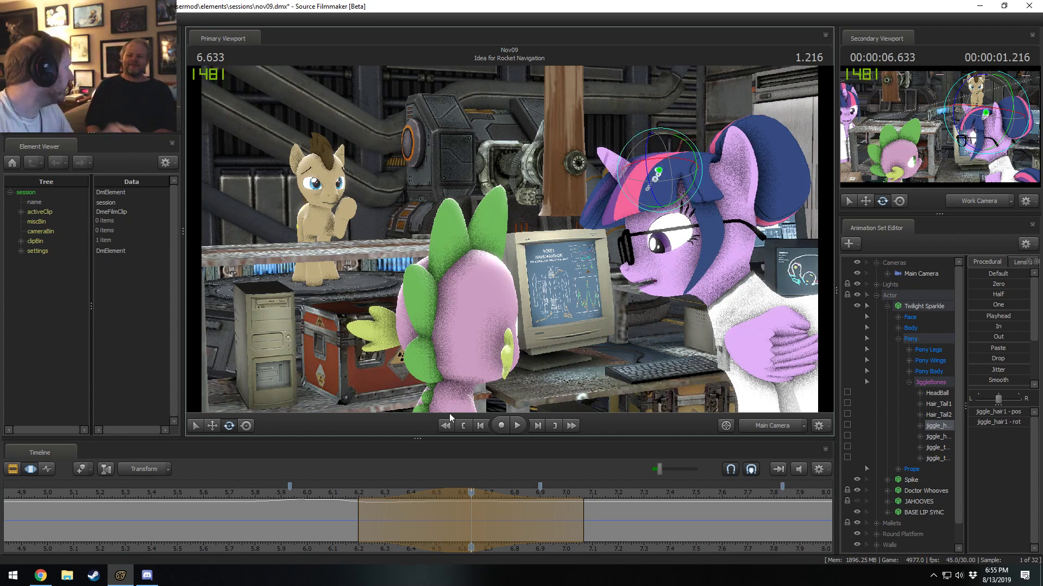
click(315, 497)
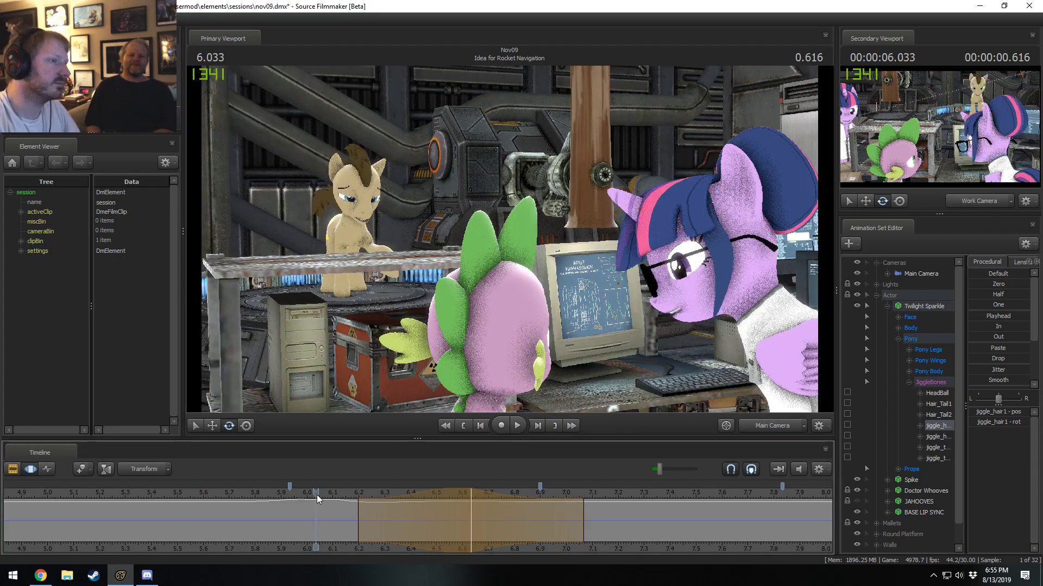
click(303, 499)
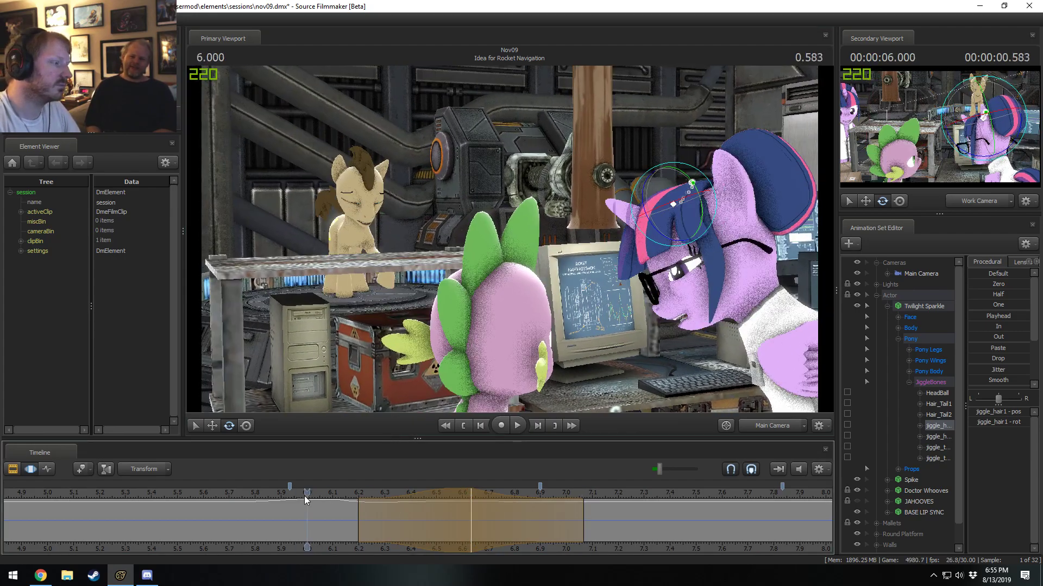
Rotate the front hair bone at 6.833 seconds, widen its falloff to about 6.57 to 7.10 seconds, and play back from 6.400 seconds.
drag(304, 496, 523, 525)
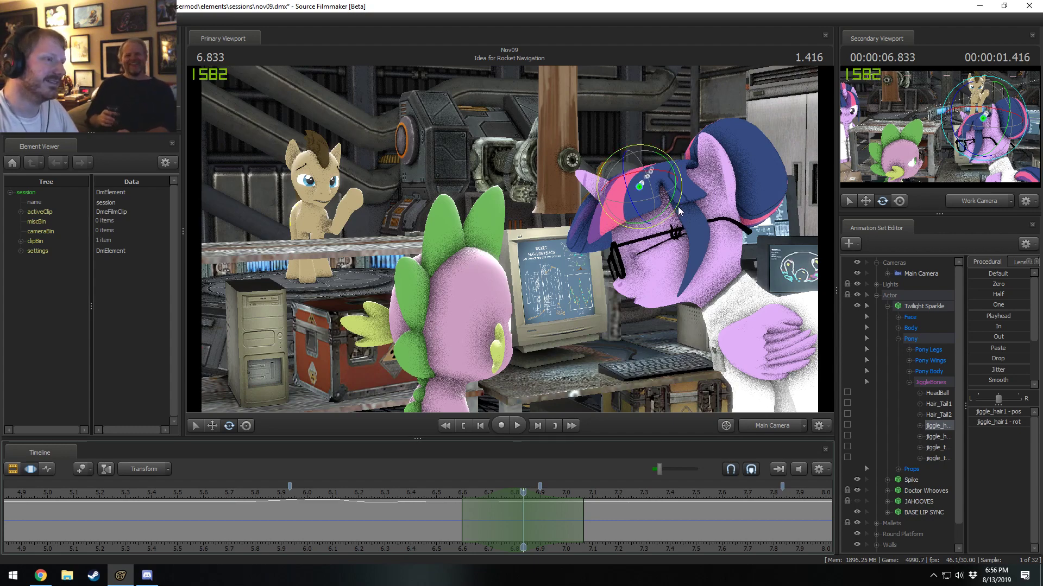
drag(678, 207, 680, 210)
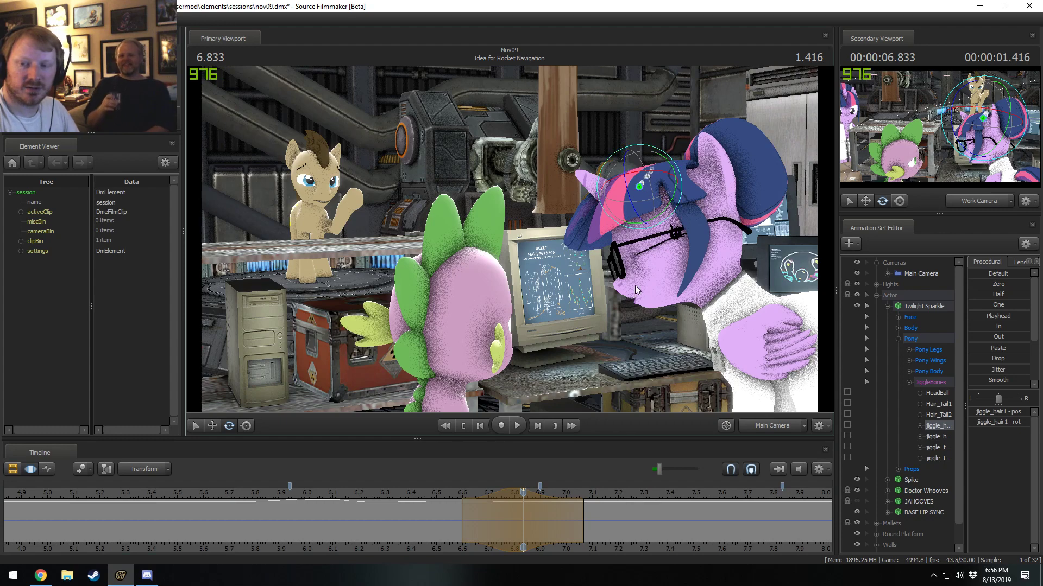
scroll(556, 537, up, 1)
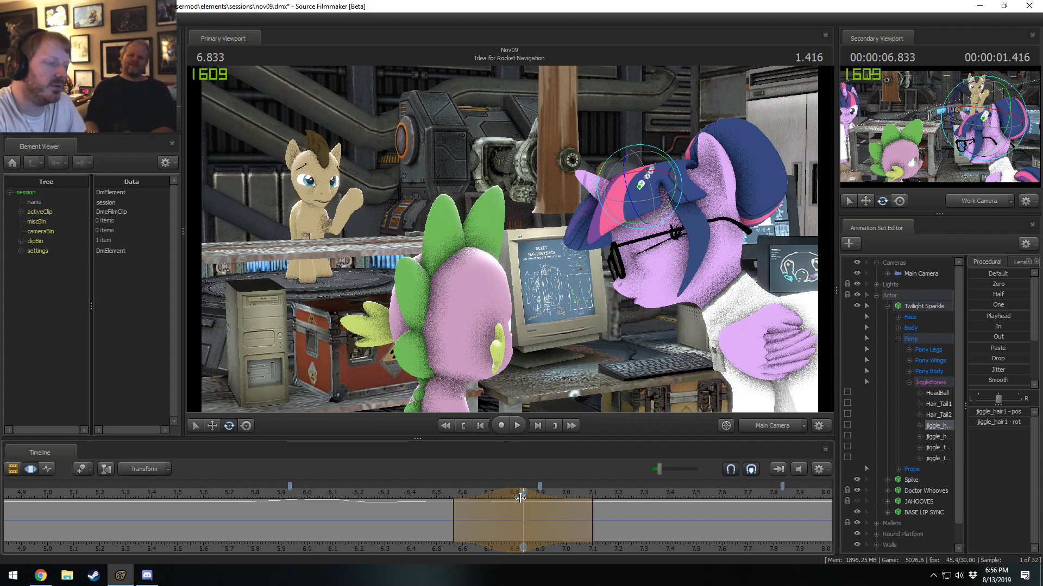
click(411, 493)
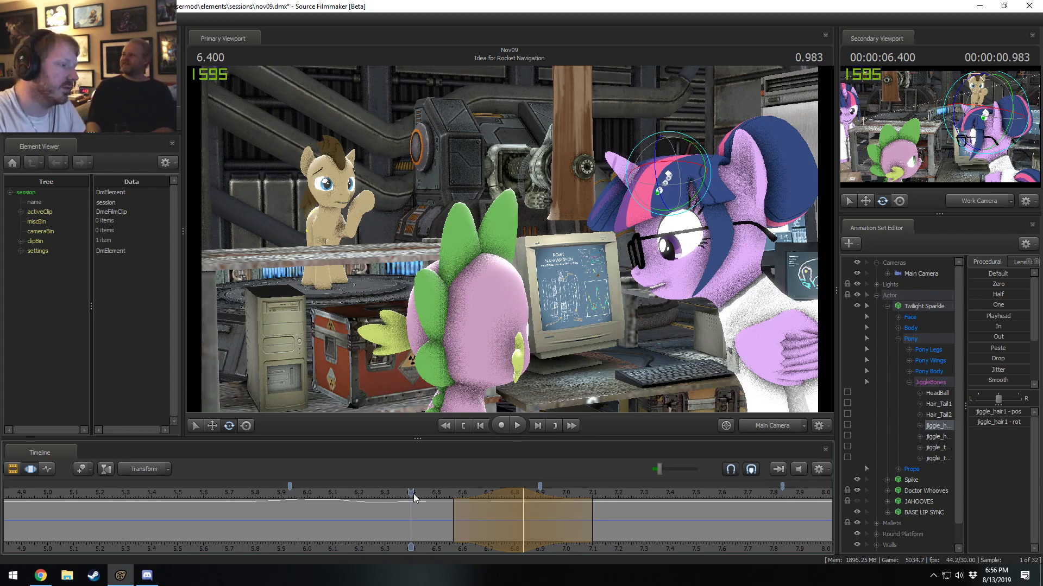
key(space)
key(space)
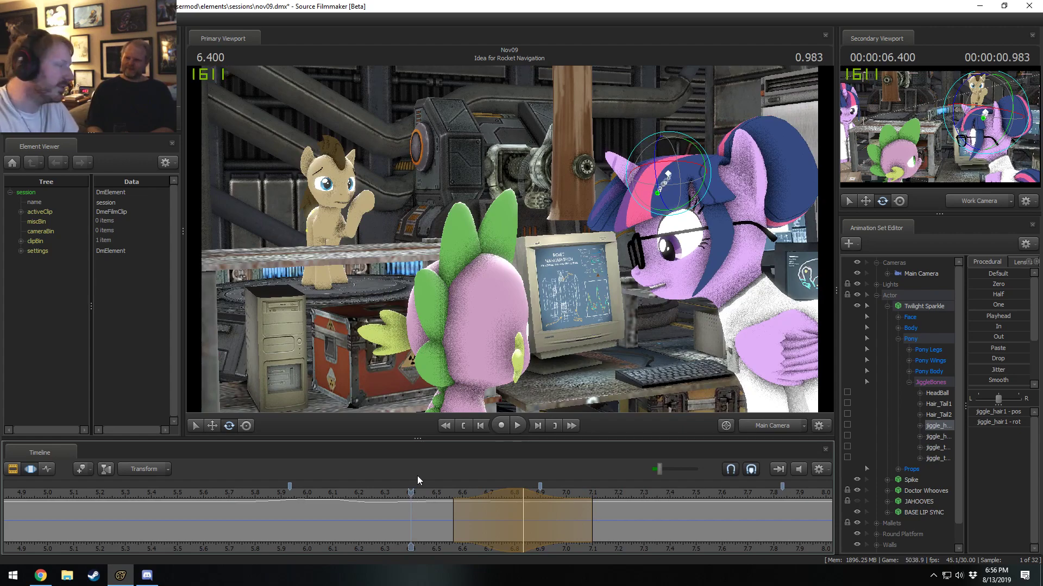
key(space)
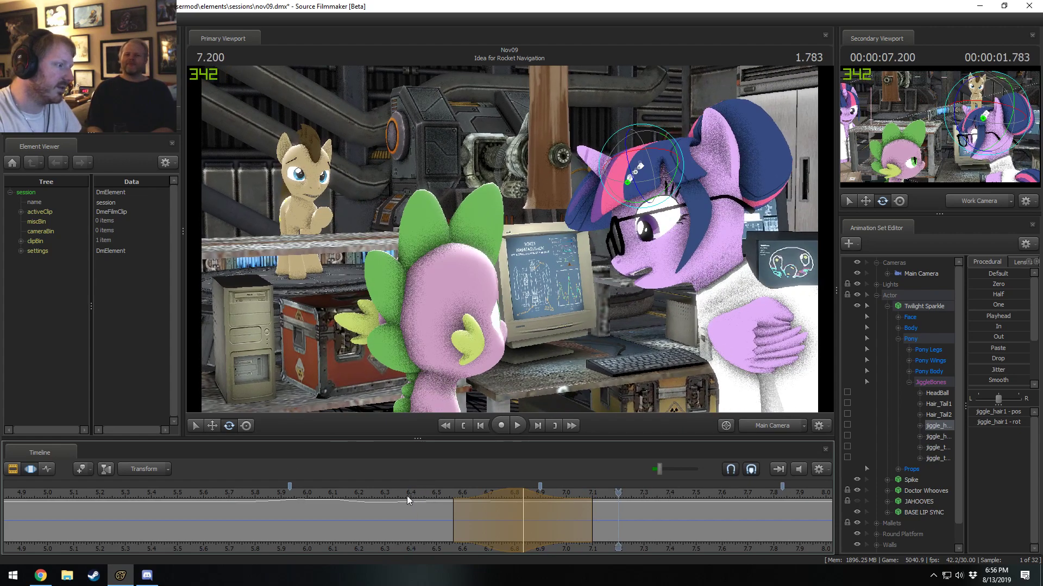
key(space)
key(space)
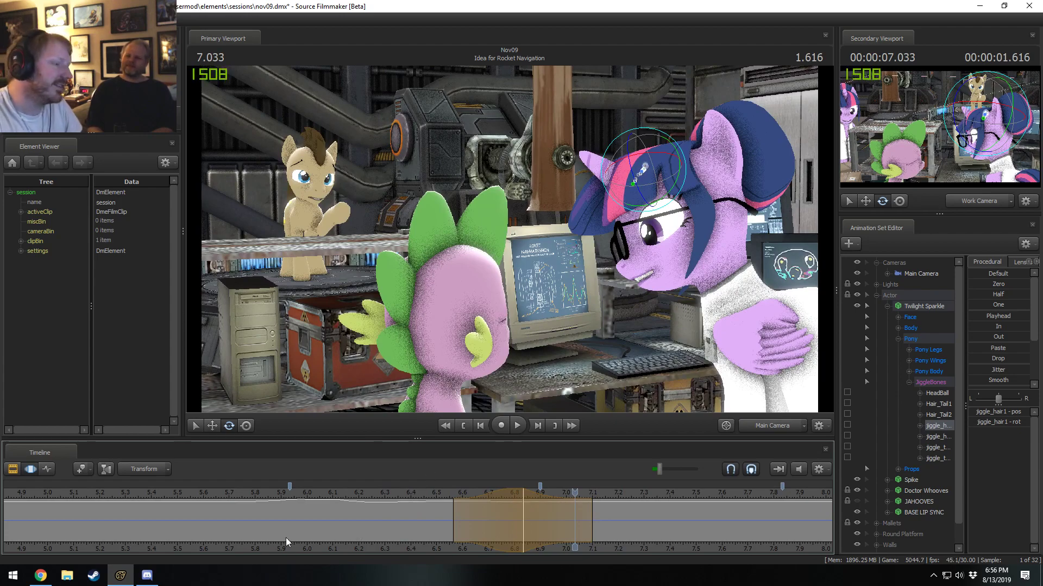
Rotate the front hair bone at 6.533 seconds across about 6.23 to 6.90 seconds, and play back the hair motion.
drag(320, 493, 445, 526)
scroll(445, 525, up, 7)
scroll(624, 461, down, 1)
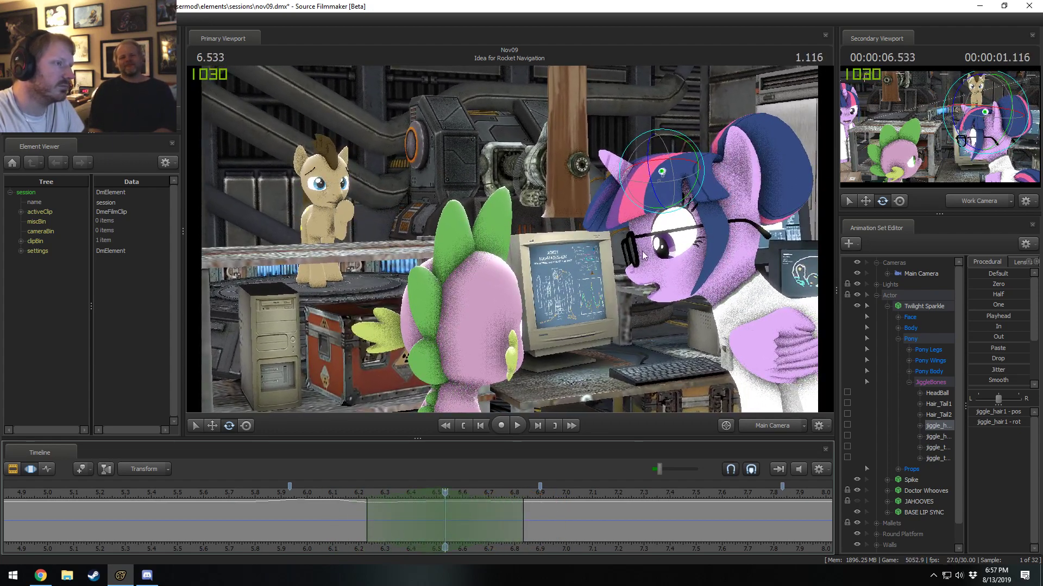
drag(705, 187, 706, 183)
drag(523, 528, 540, 528)
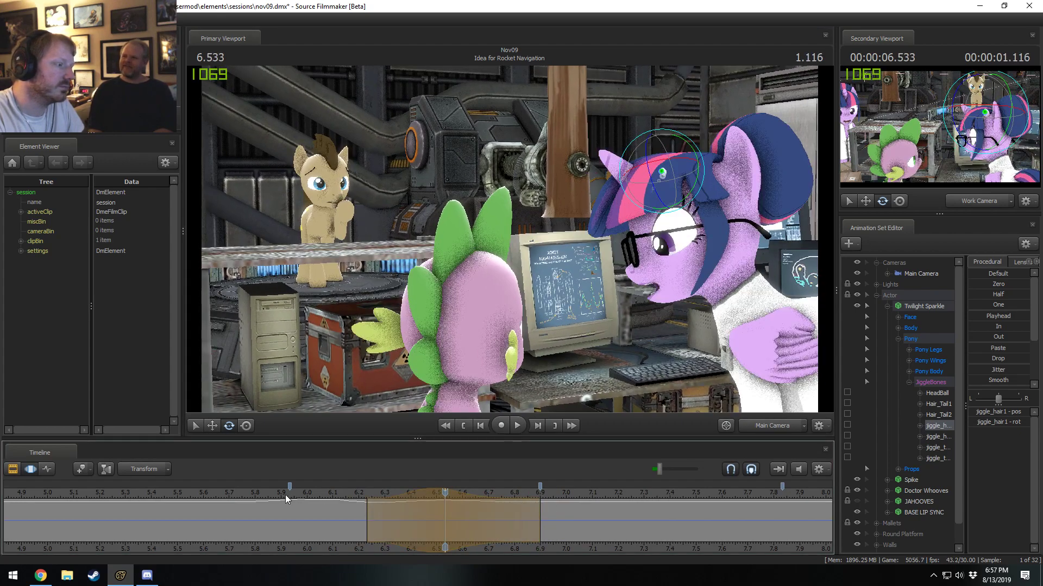
key(space)
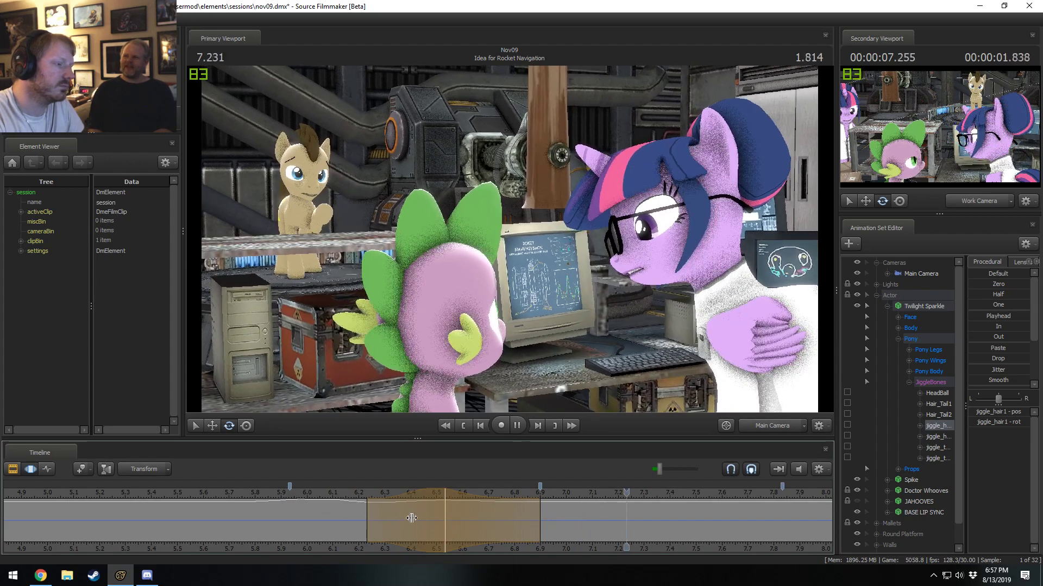
key(space)
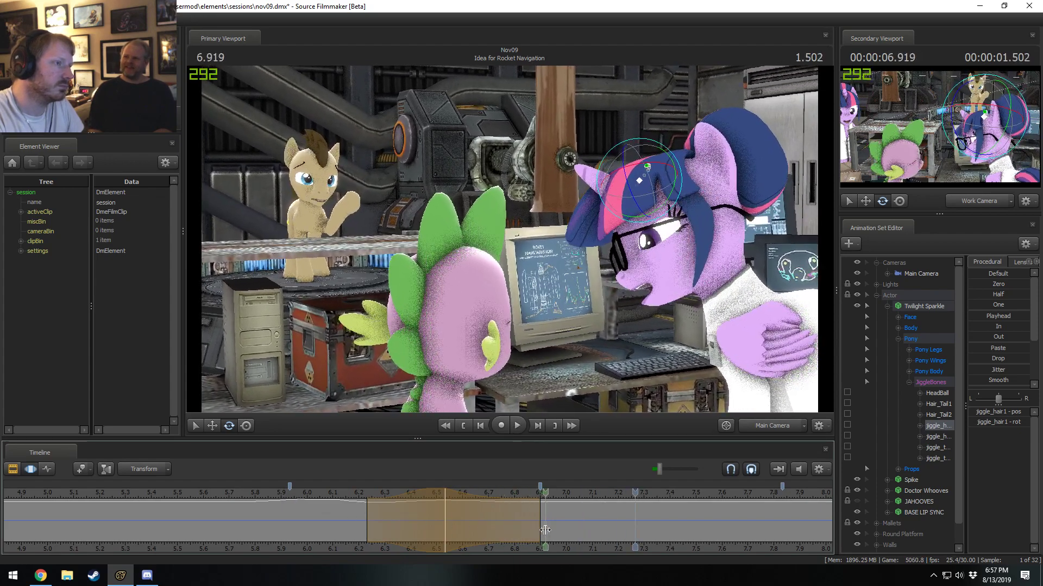
Rotate the front hair bone at 7.100 seconds across about 6.83 to 7.37 seconds, and play back from about 6.600 seconds.
shift+click(592, 528)
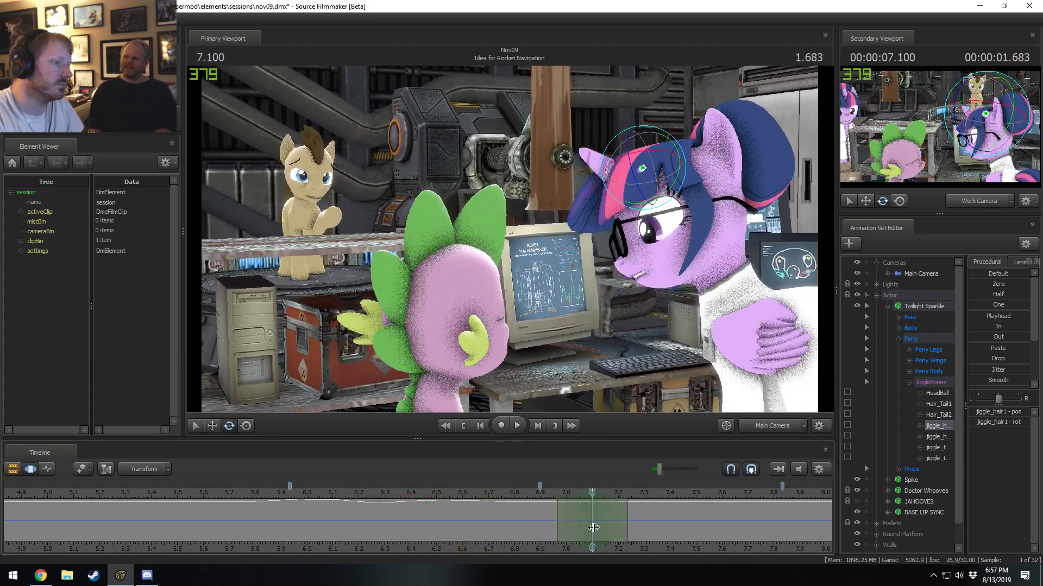
shift+scroll(593, 529, up, 4)
drag(679, 193, 682, 190)
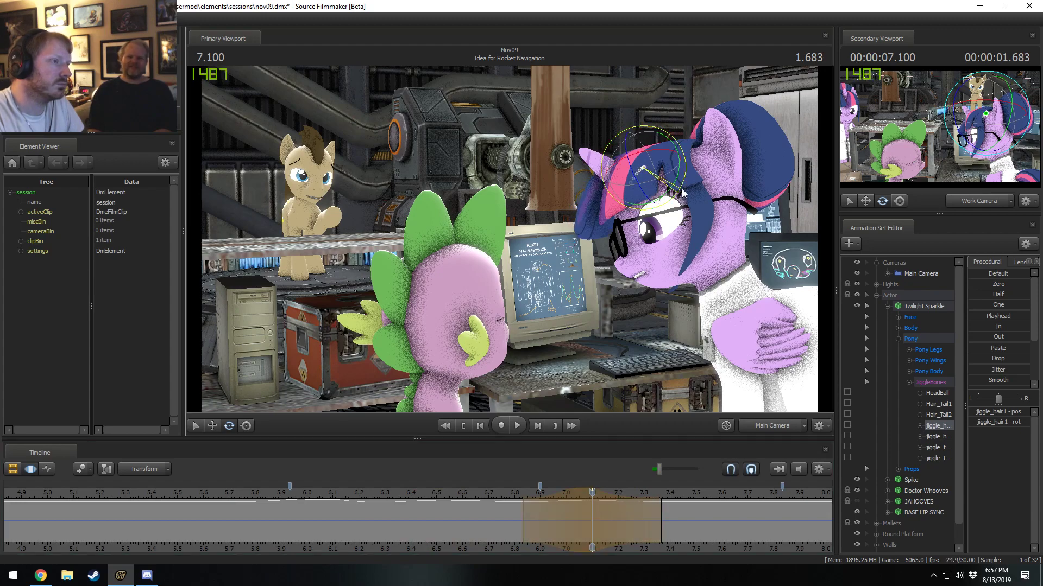
key(space)
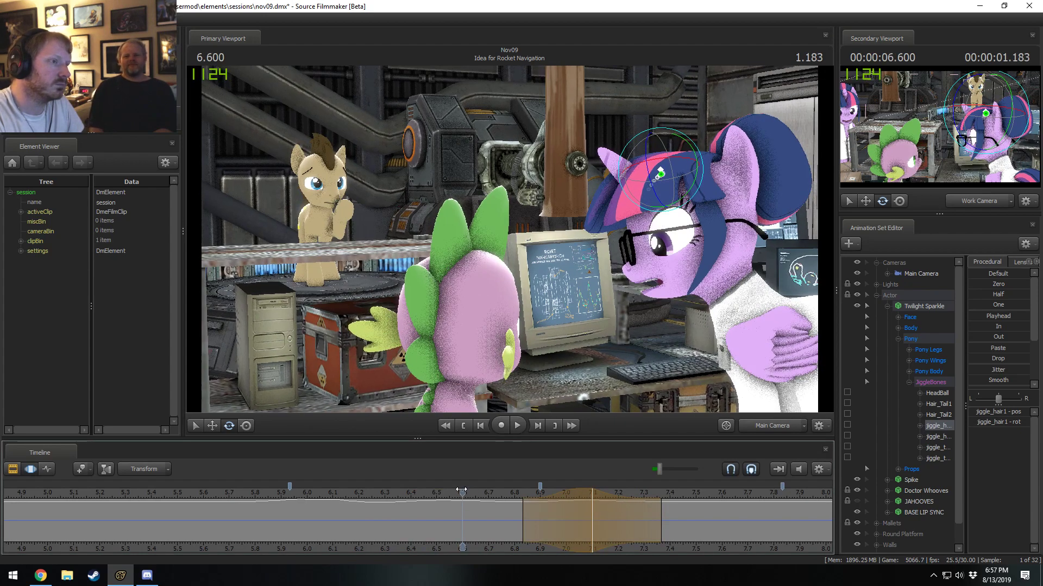
key(space)
shift+scroll(603, 510, up, 1)
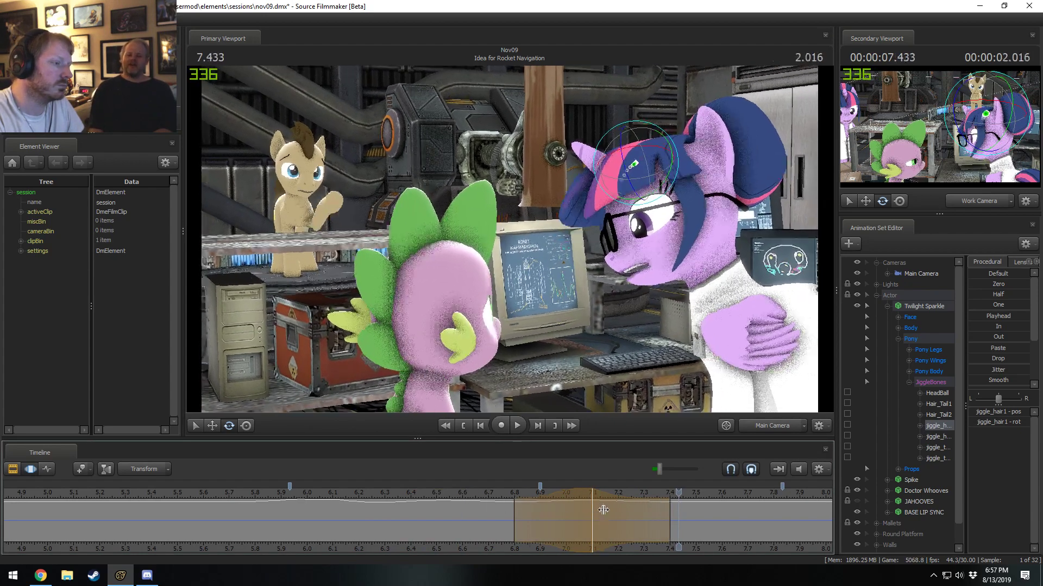
click(457, 492)
key(space)
key(space)
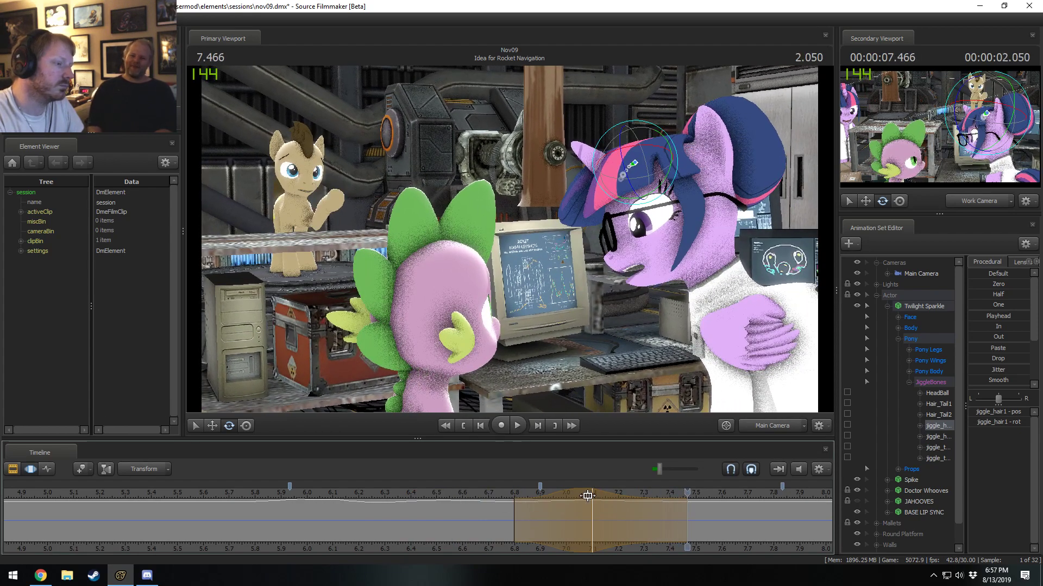
shift+scroll(605, 508, down, 1)
Review the hair motion up to 7.500 seconds, and shift the hair edit earlier to span about 6.77 to 7.30 seconds.
click(504, 494)
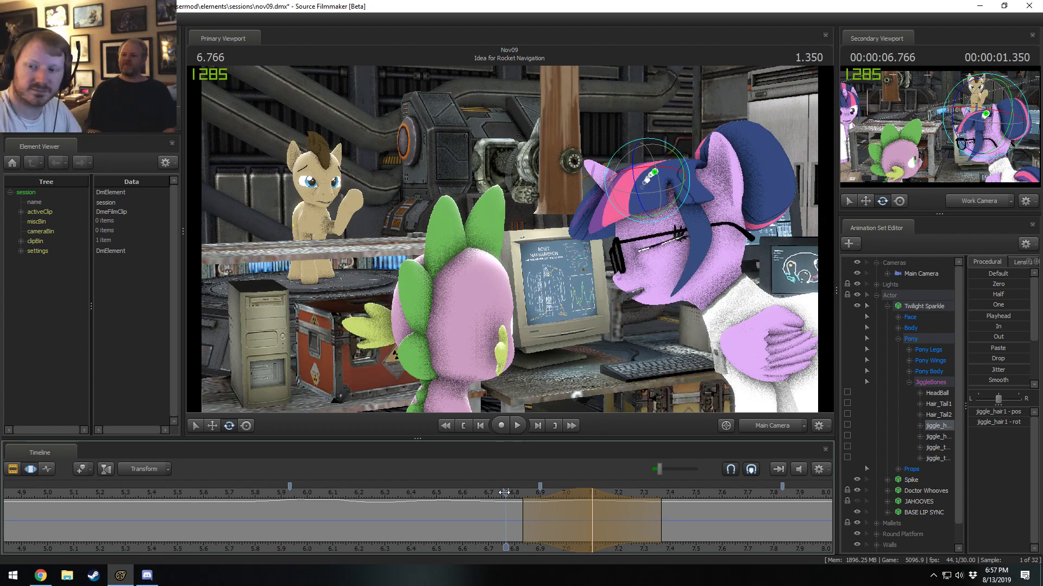
drag(505, 493, 497, 493)
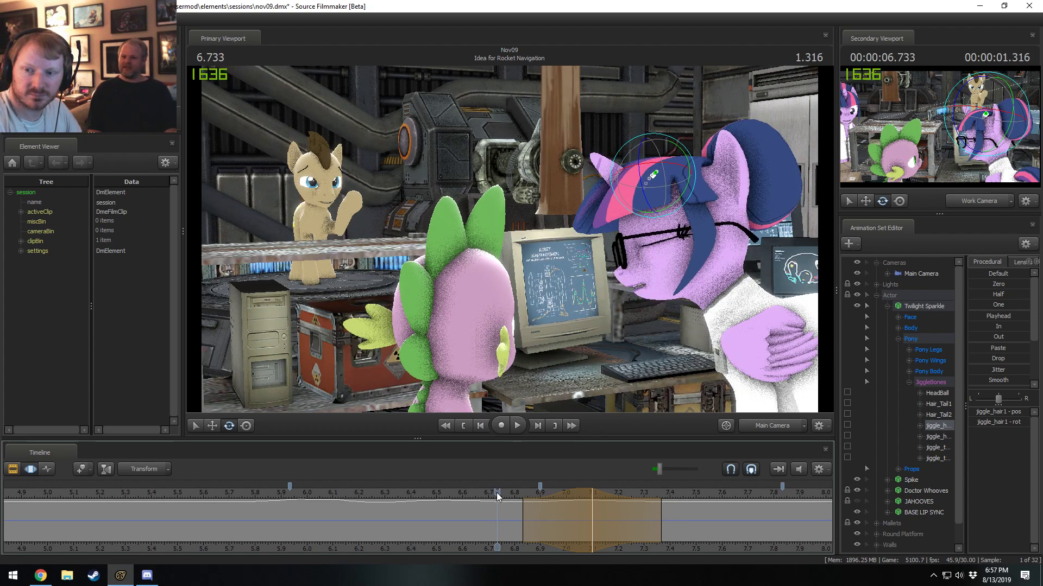
drag(497, 492, 458, 493)
key(space)
key(space)
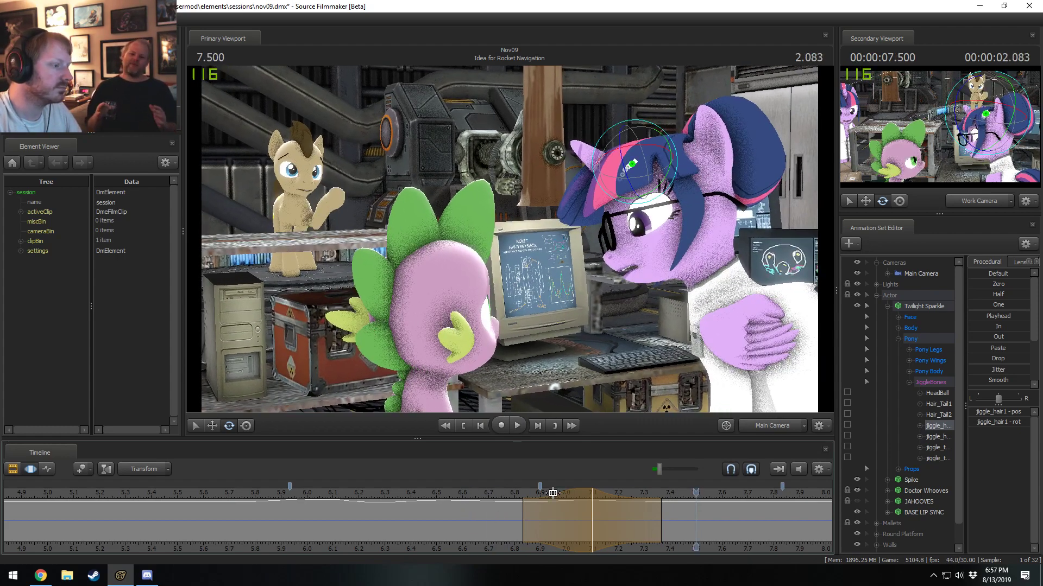
click(485, 492)
key(space)
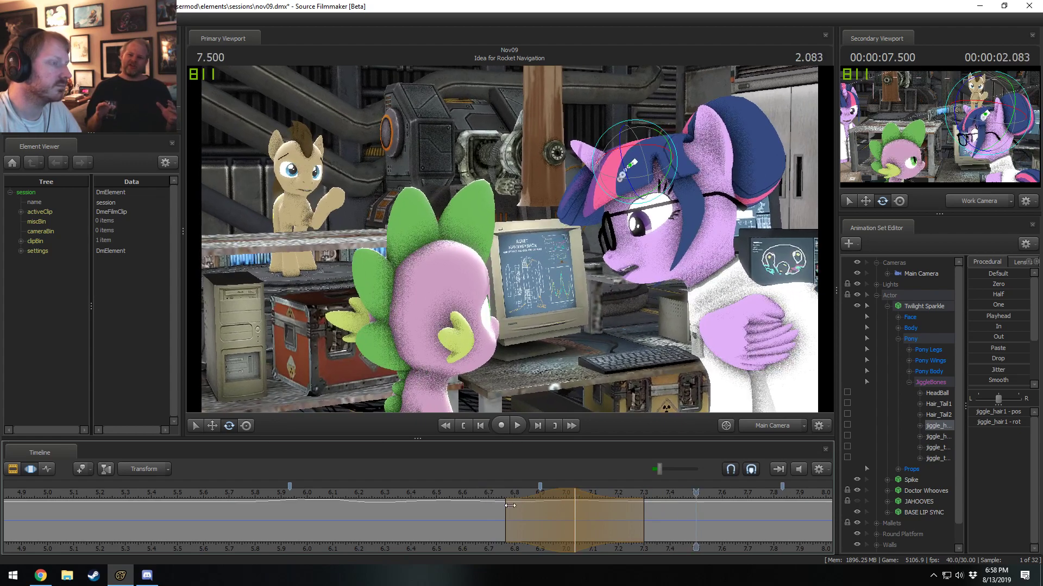
Rotate the front hair bone at 7.266 seconds across about 6.97 to 7.63 seconds.
key(shift)
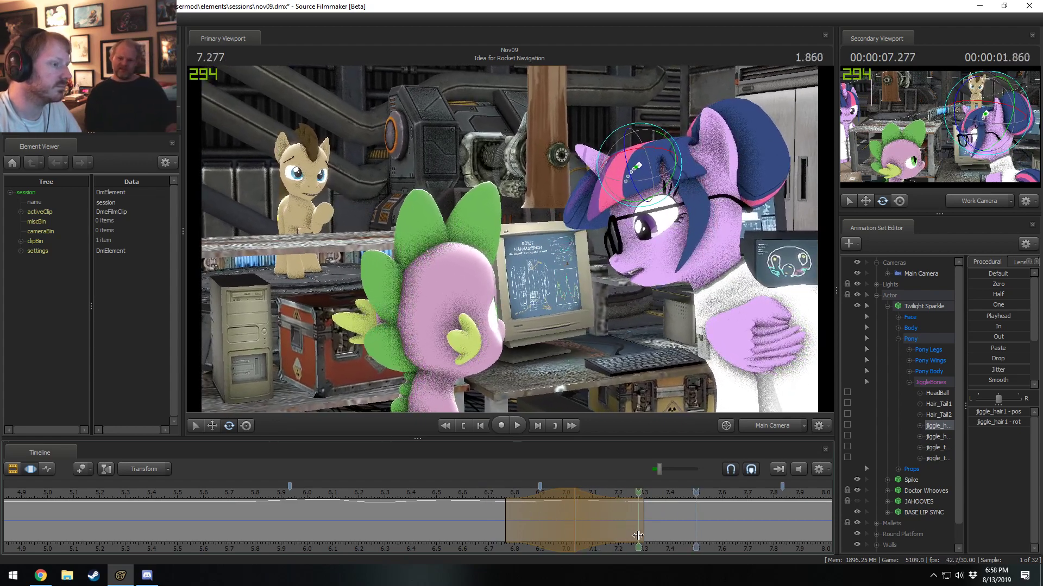
shift+click(637, 535)
shift+scroll(637, 535, up, 3)
key(shift)
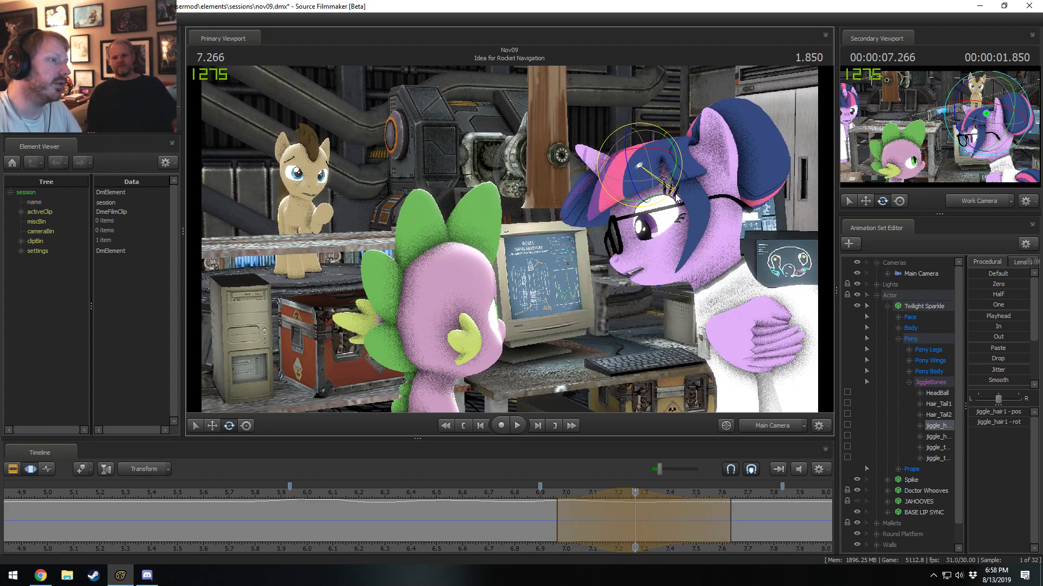
middle_drag(751, 538, 522, 543)
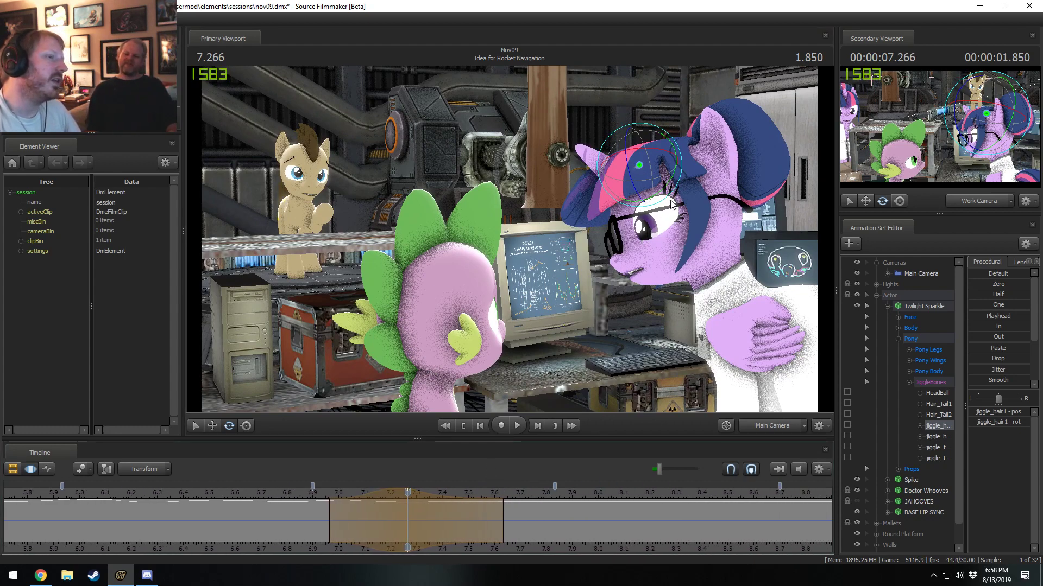
drag(672, 198, 670, 199)
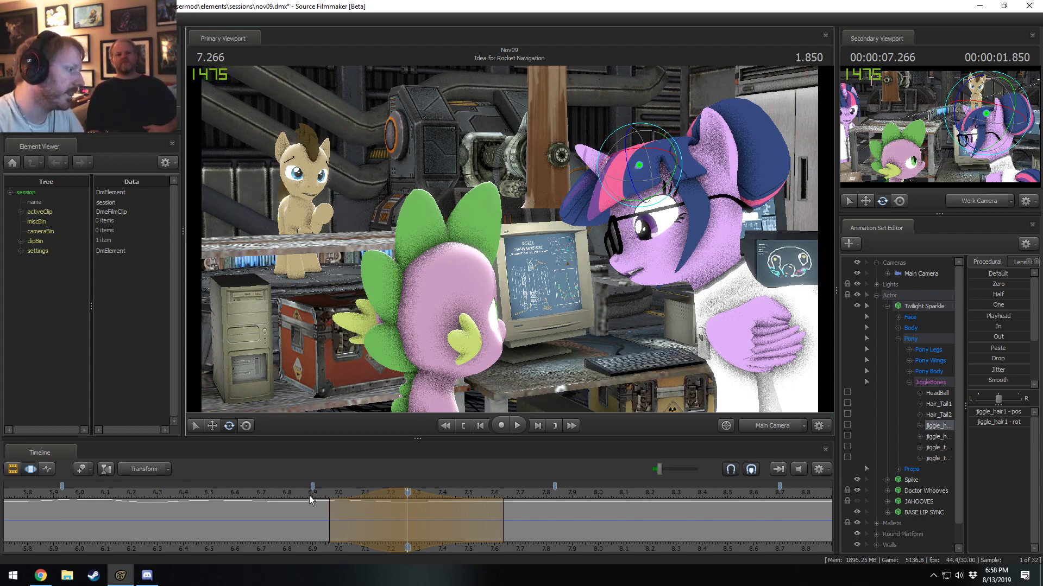
Shift the hair rotation edit earlier to span about 6.93 to 7.60 seconds, and play back the motion.
key(space)
click(287, 493)
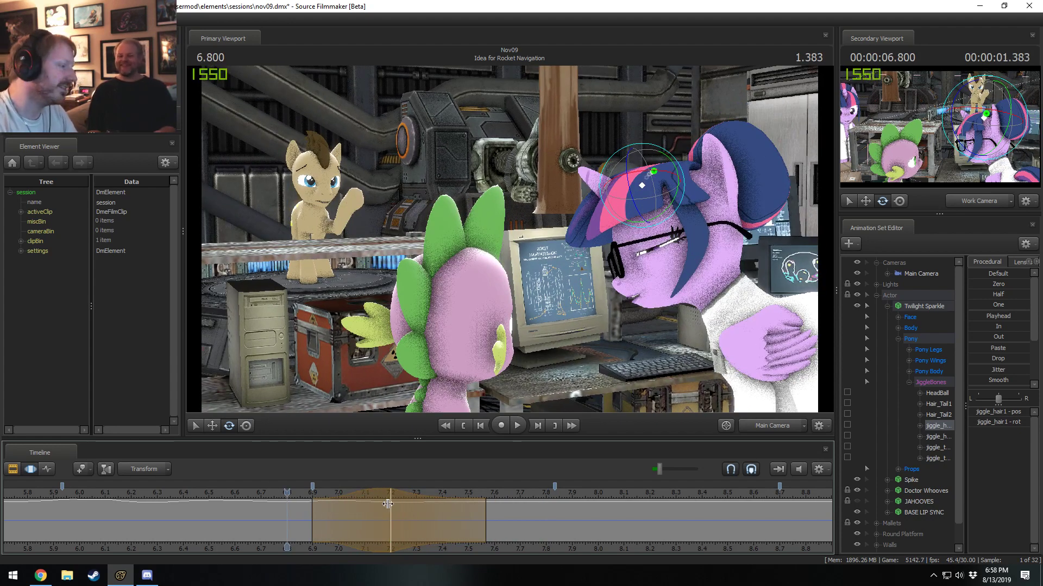
drag(387, 493, 394, 494)
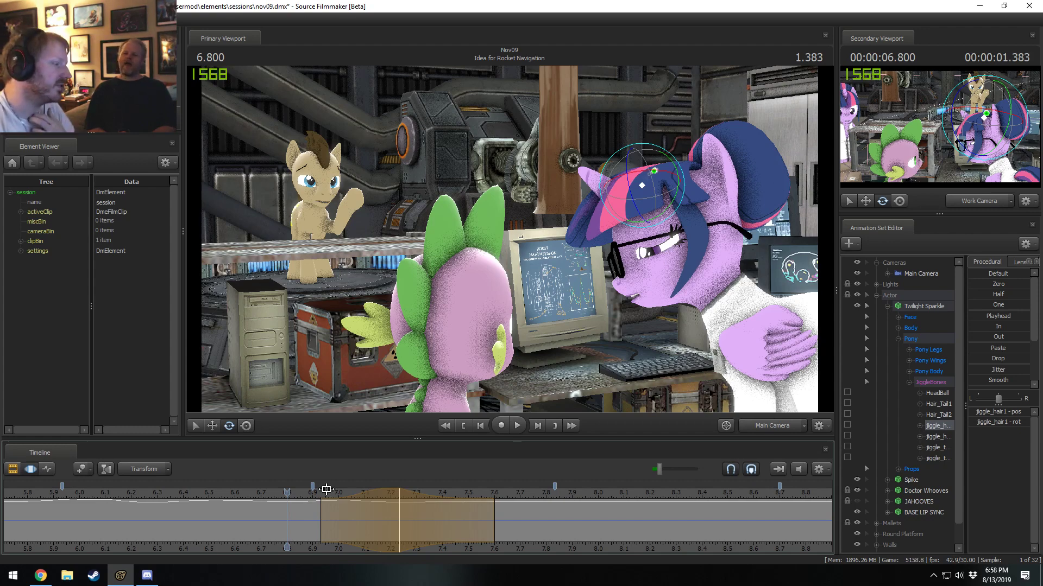
click(284, 493)
key(space)
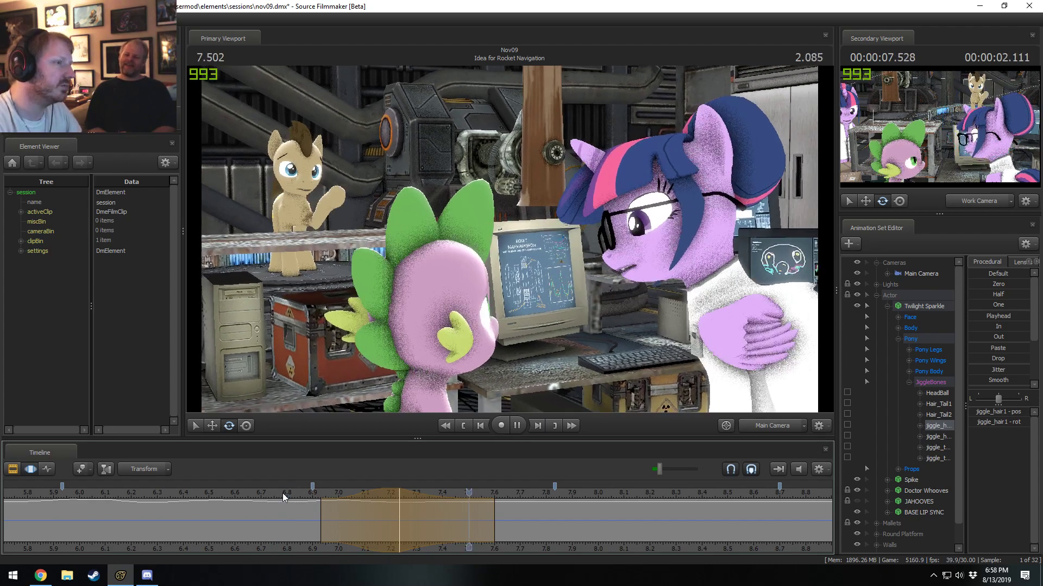
key(space)
click(252, 498)
key(space)
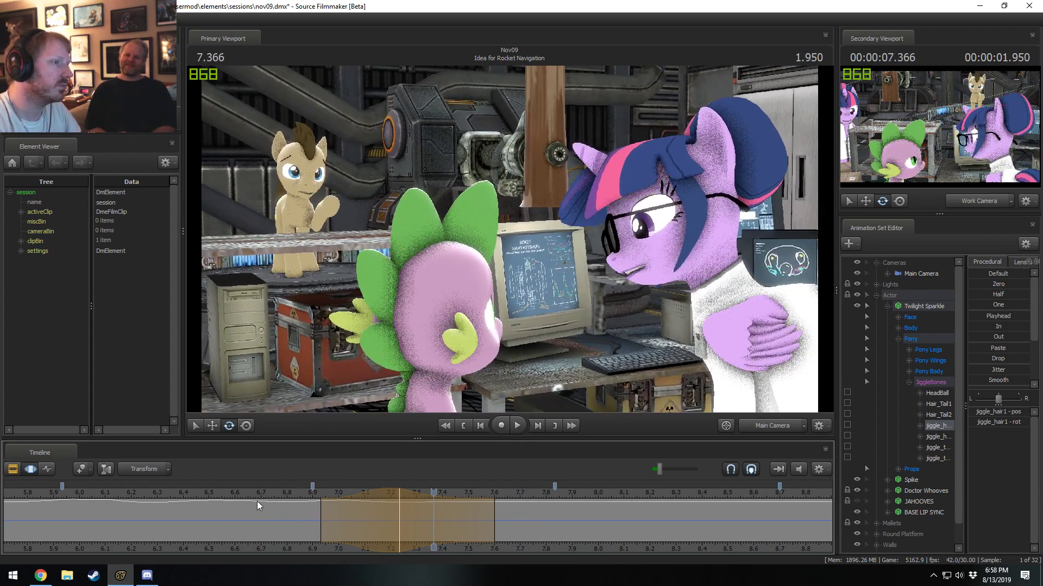
key(space)
Try smoothing the front hair motion around 7.000 seconds across about 6.80 to 7.20 seconds, play it back, and undo the smoothing.
drag(259, 503, 357, 520)
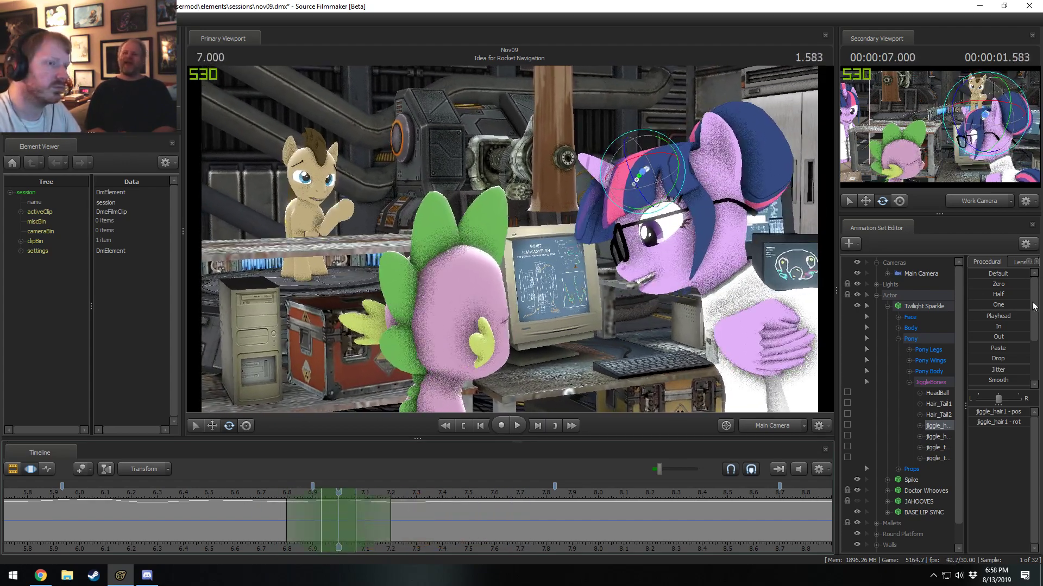
scroll(998, 375, down, 1)
click(991, 359)
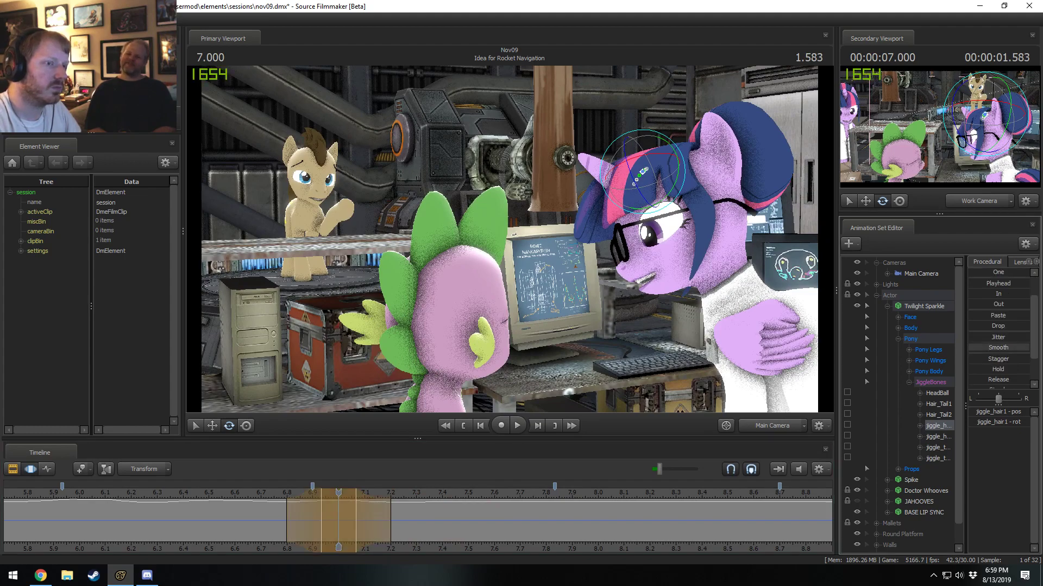
key(space)
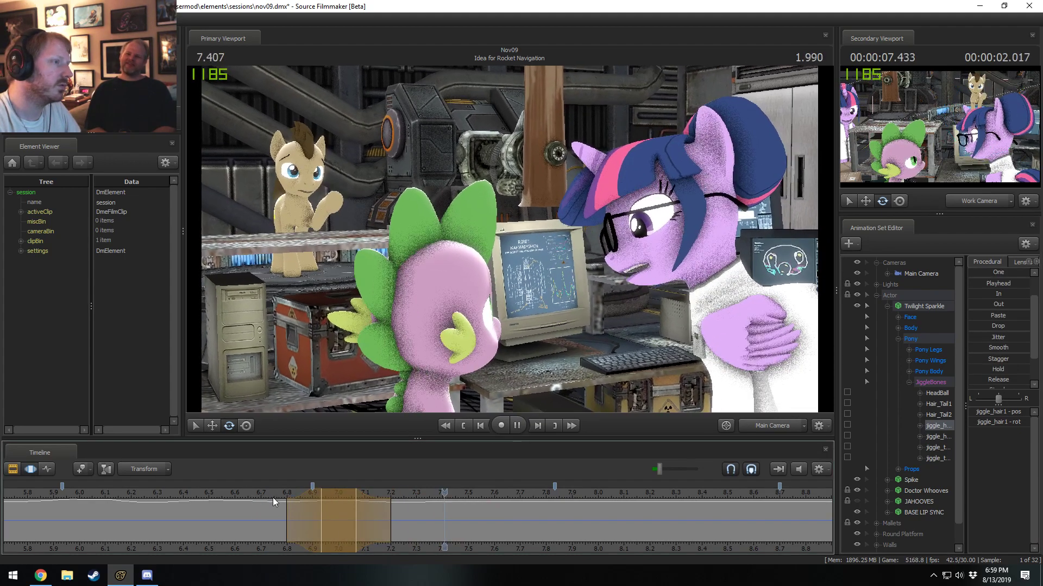
click(246, 492)
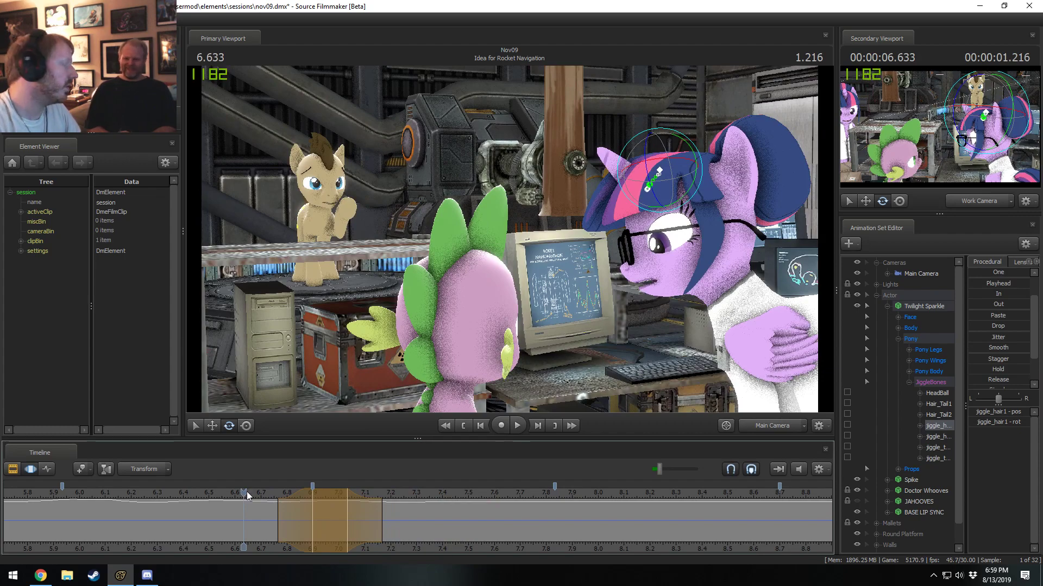
key(space)
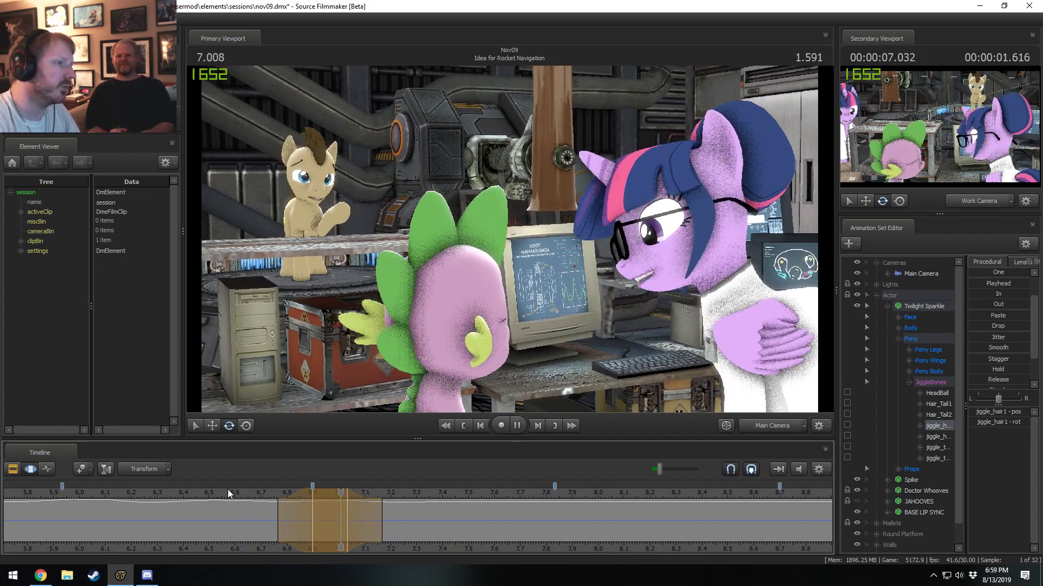
key(space)
key(ctrl+z)
click(250, 494)
key(space)
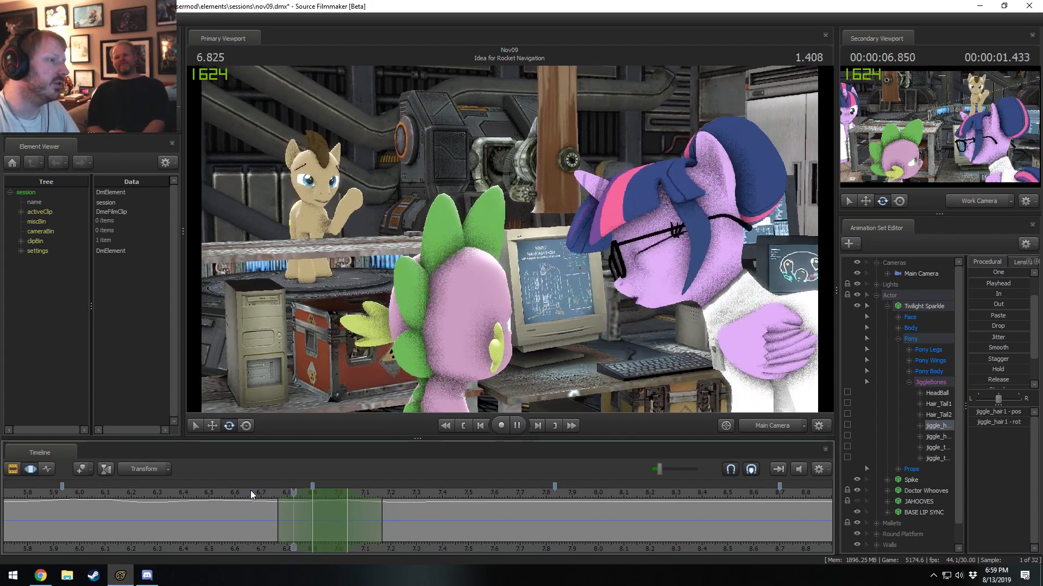
key(space)
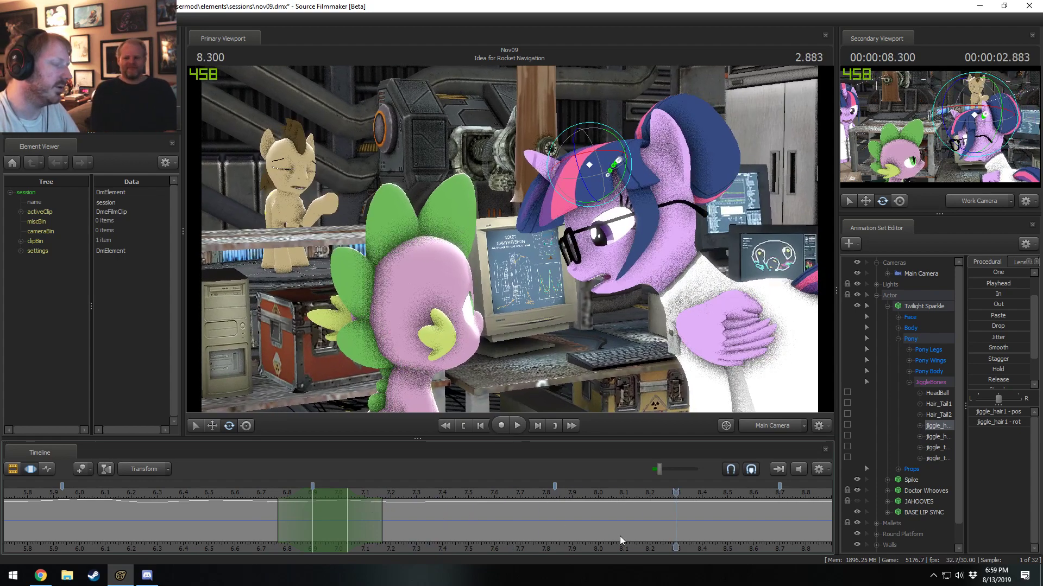
Rotate the front hair bone at 7.666 seconds across about 7.37 to 7.97 seconds, and play back the result.
middle_drag(643, 546, 469, 524)
drag(233, 530, 338, 531)
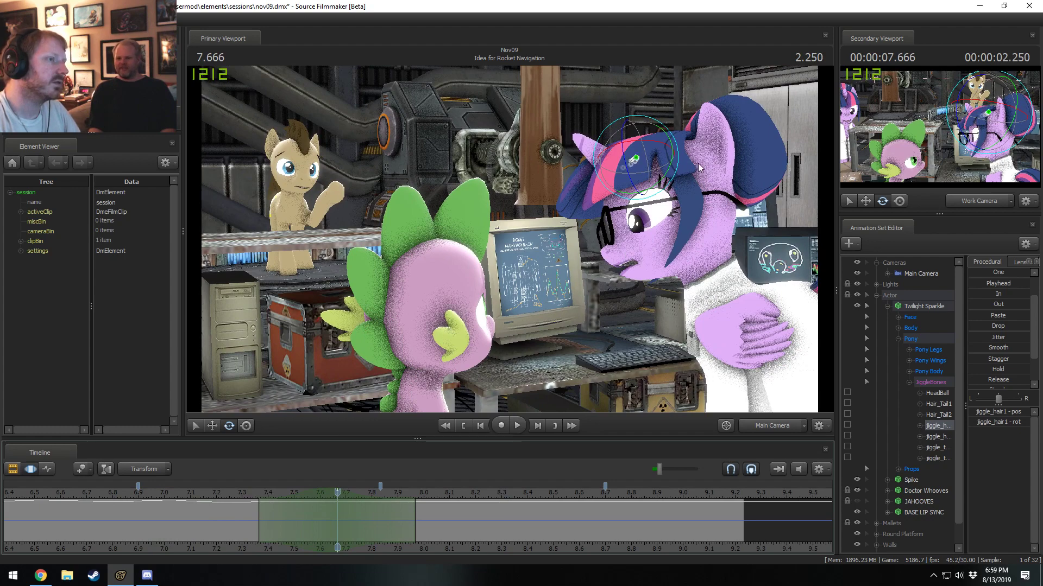
drag(675, 176, 677, 174)
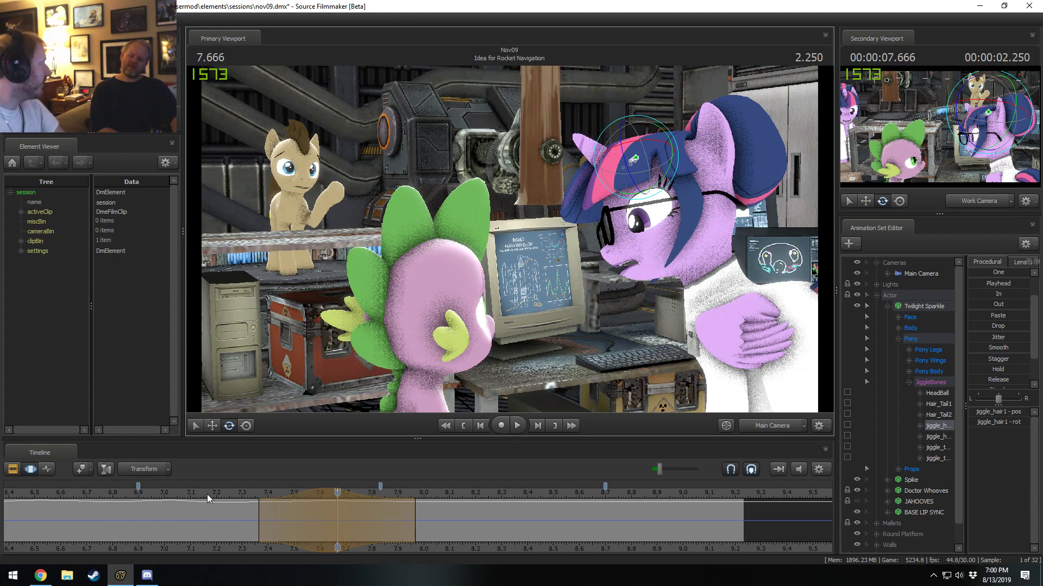
click(207, 494)
key(space)
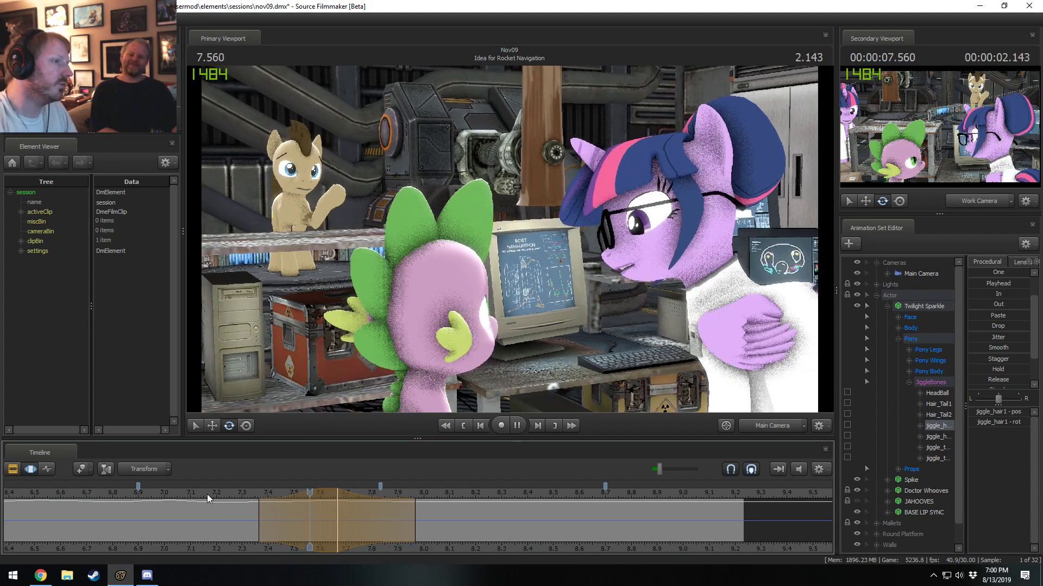
key(space)
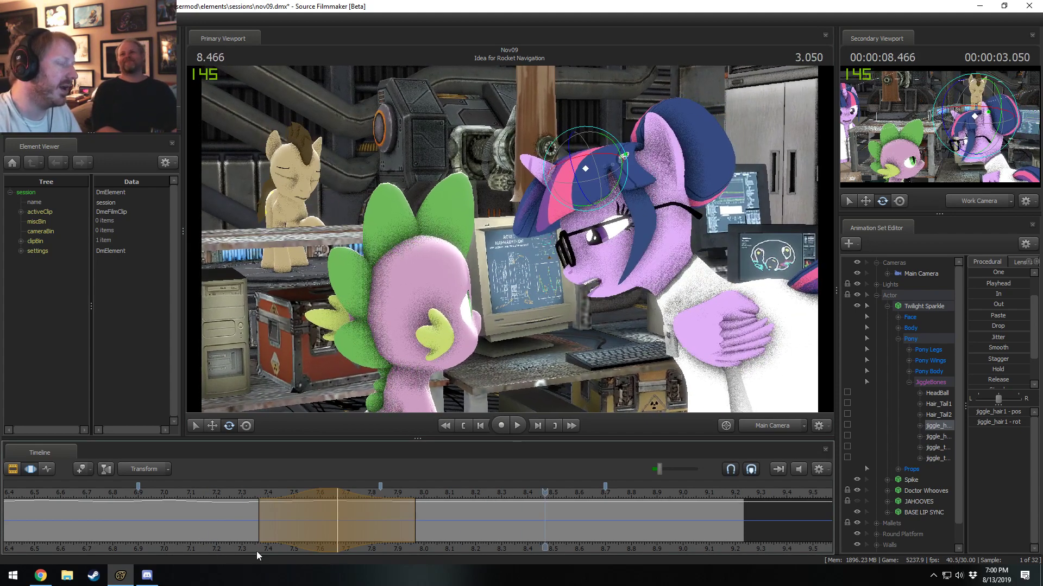
click(242, 494)
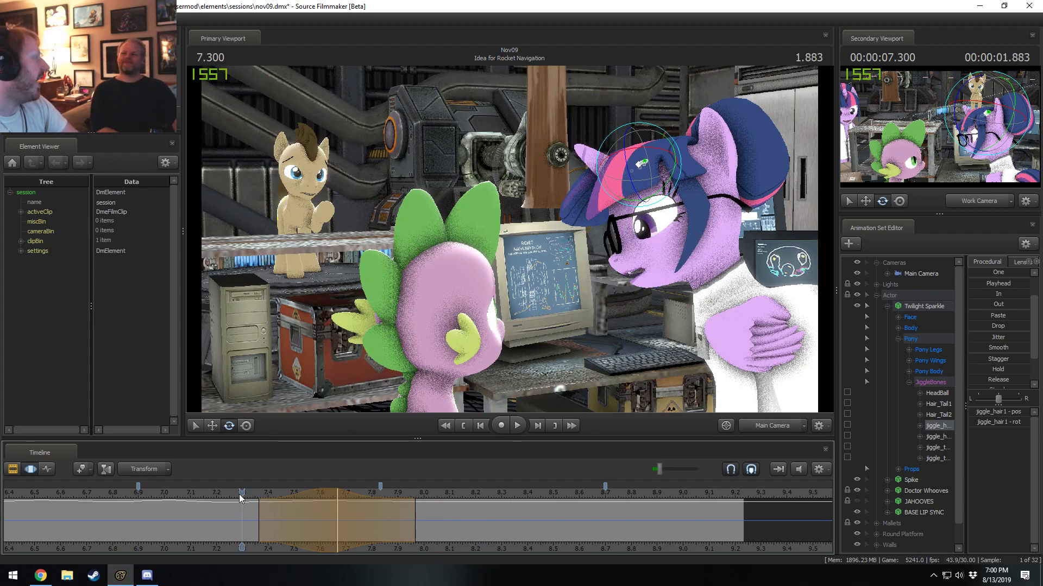
key(space)
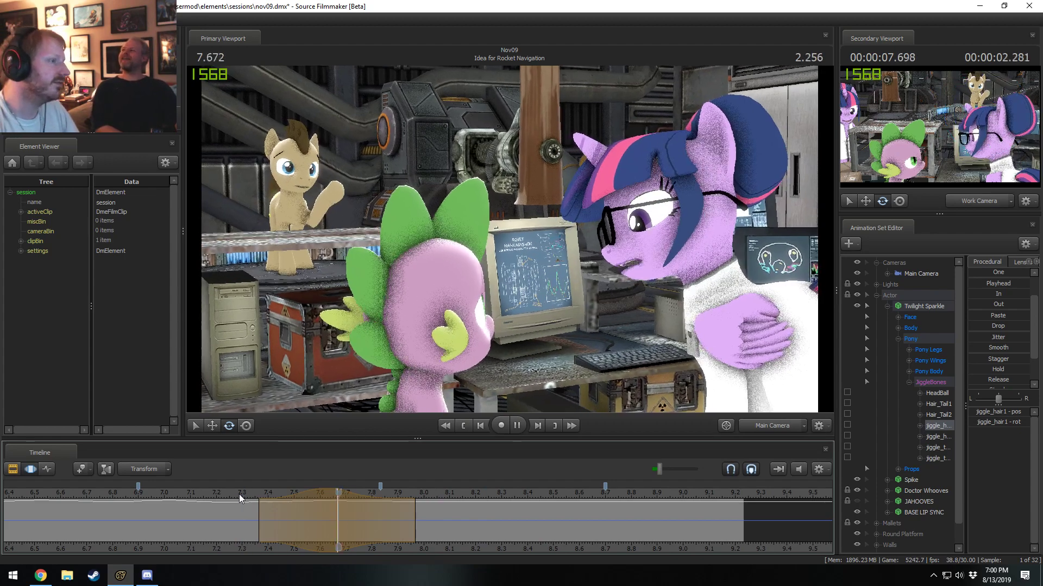
key(space)
Rotate the front hair bone at 8.000 seconds, extend its range to about 7.80 to 8.27 seconds, and review the preceding motion.
key(shift)
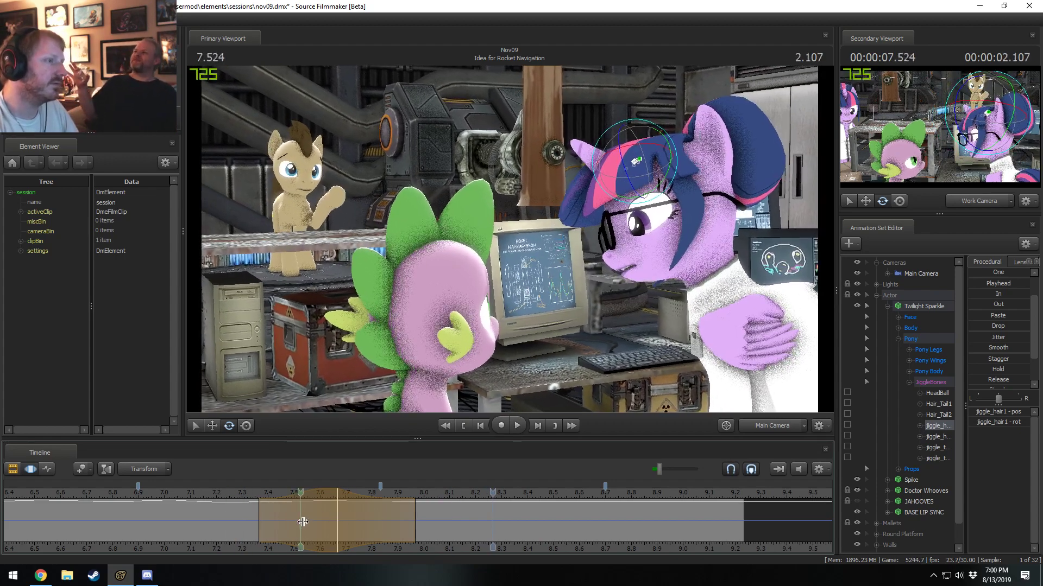
click(414, 528)
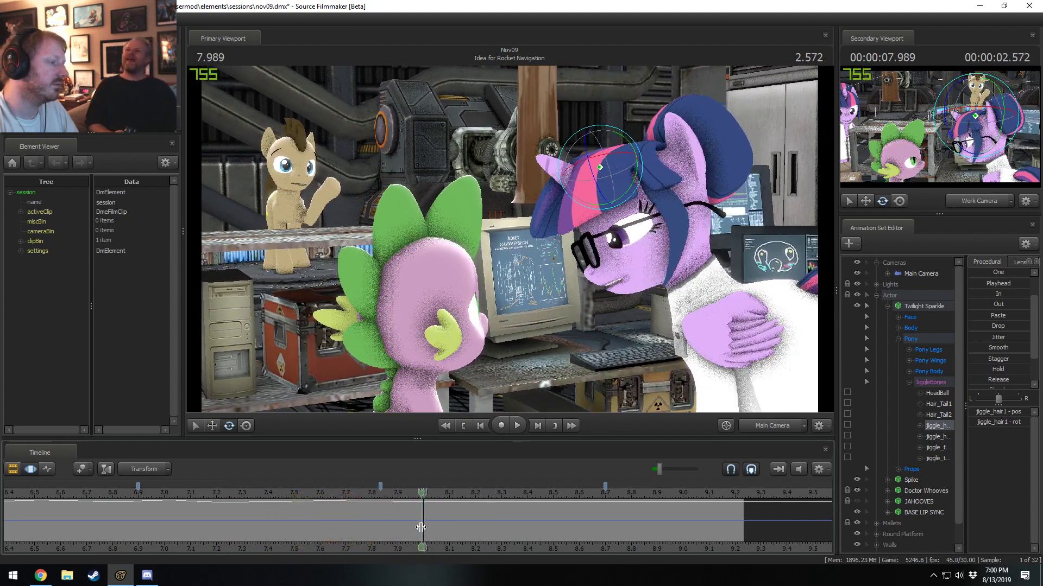
drag(639, 183, 641, 176)
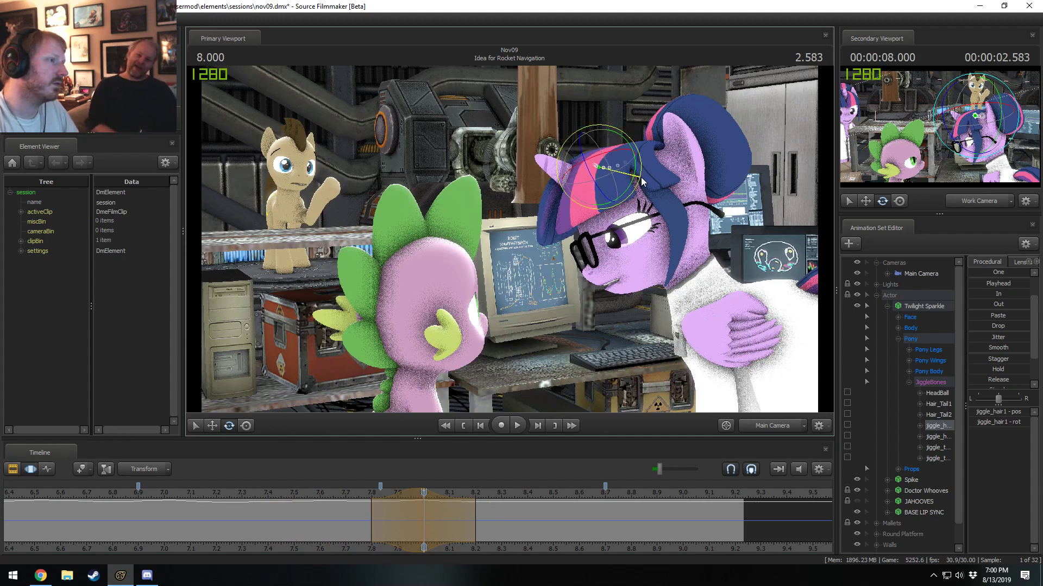
click(340, 498)
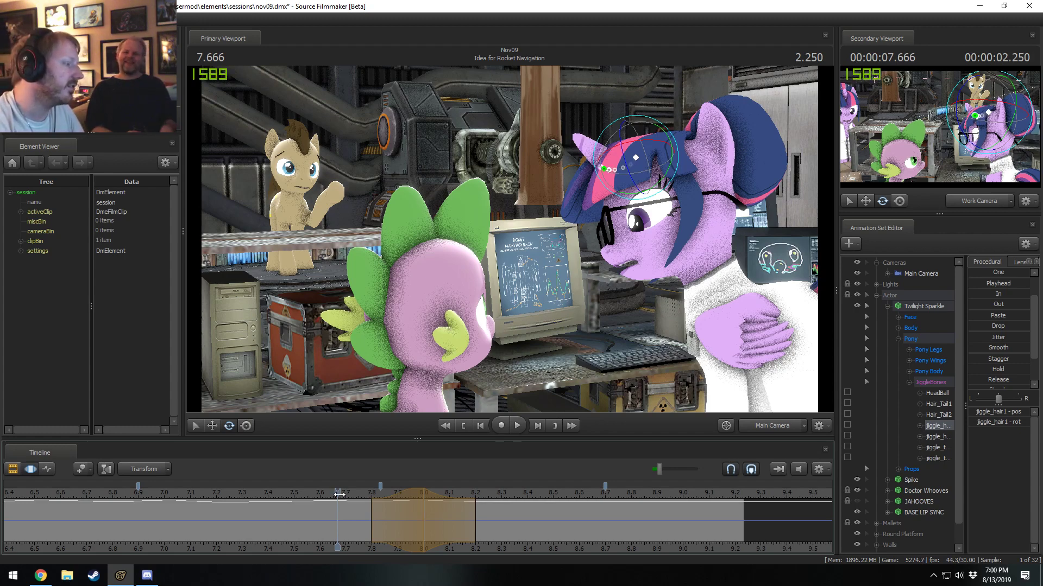
drag(337, 494, 405, 496)
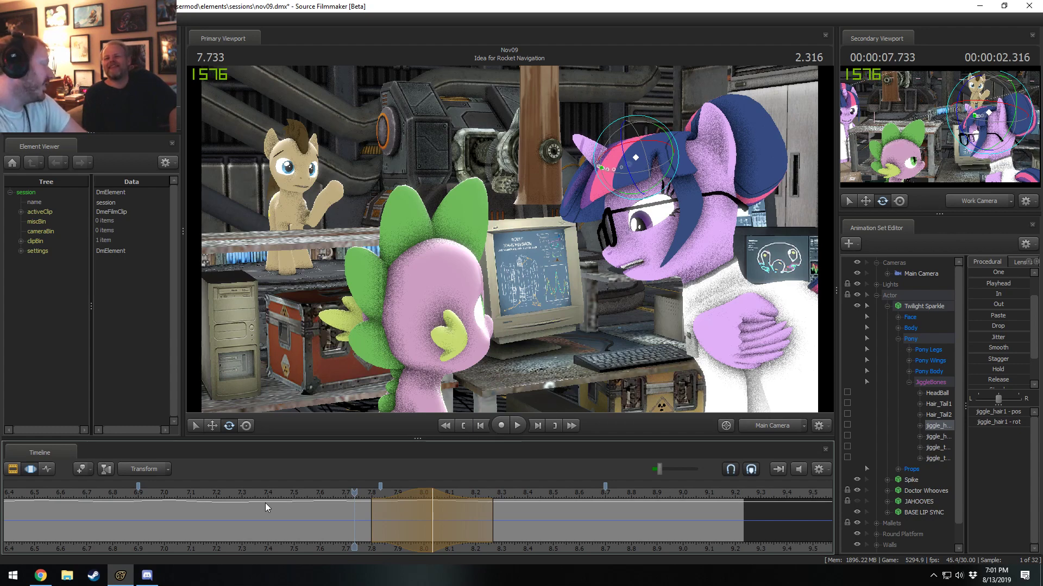
Rotate the front hair bone at 8.700 seconds across about 8.50 to 8.90 seconds, and play back the result.
click(300, 491)
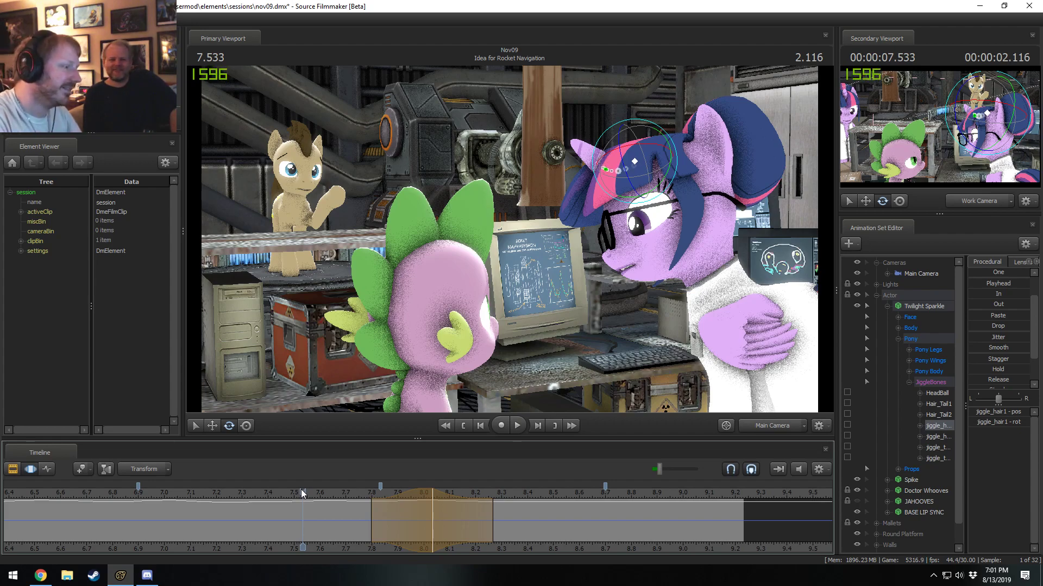
drag(303, 547, 605, 532)
key(space)
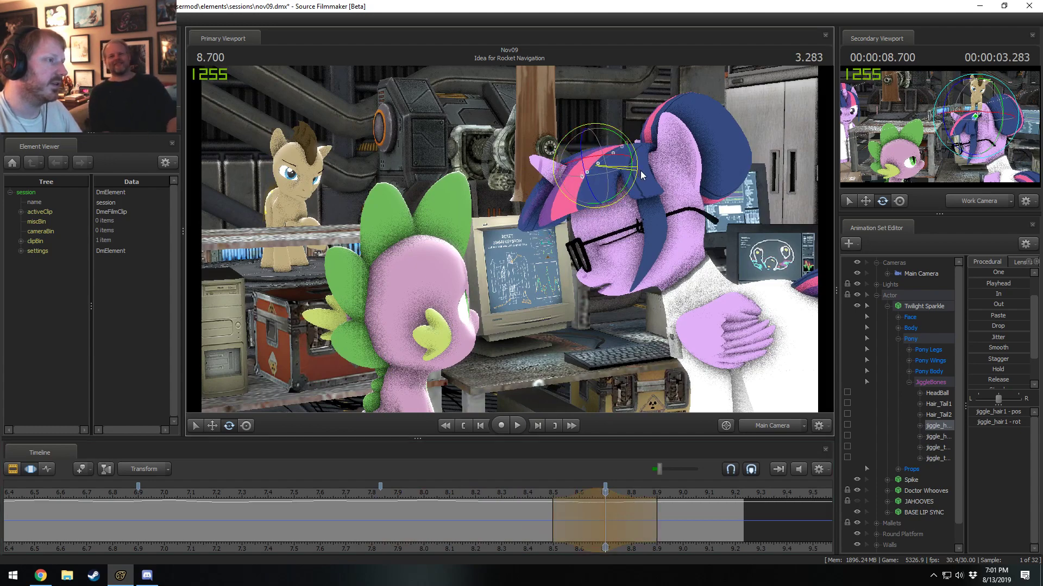
key(space)
key(space)
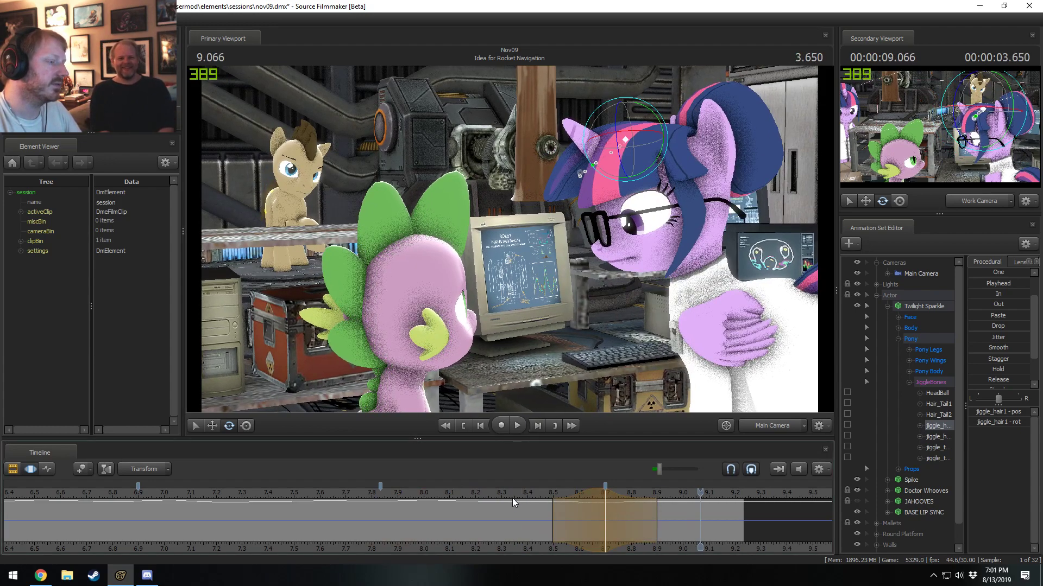
Return to 8.700 seconds, refine the front hair bone's rotation over the same range, and play it back.
shift+drag(516, 503, 604, 501)
click(596, 502)
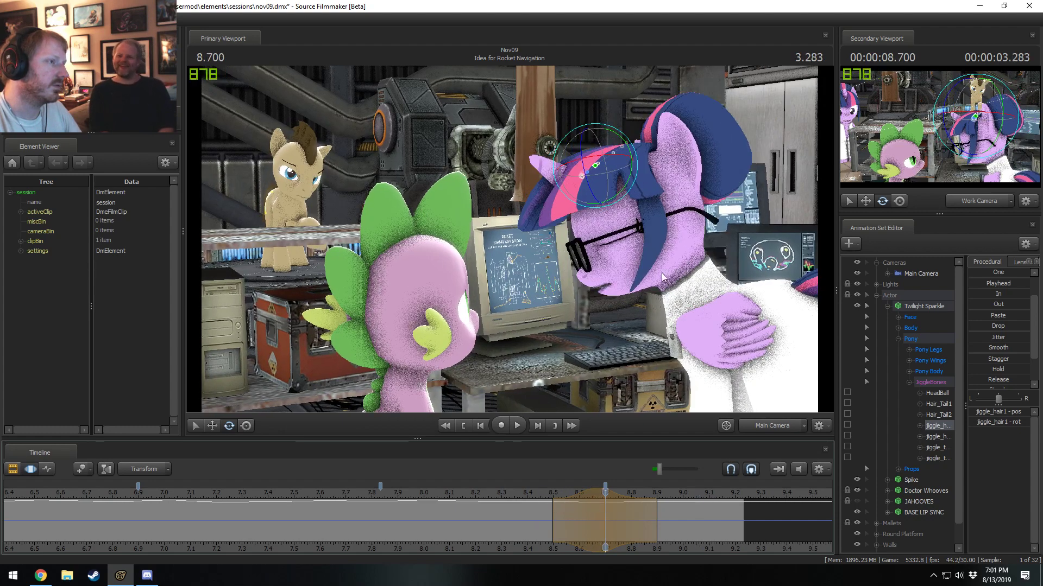
drag(635, 175, 637, 178)
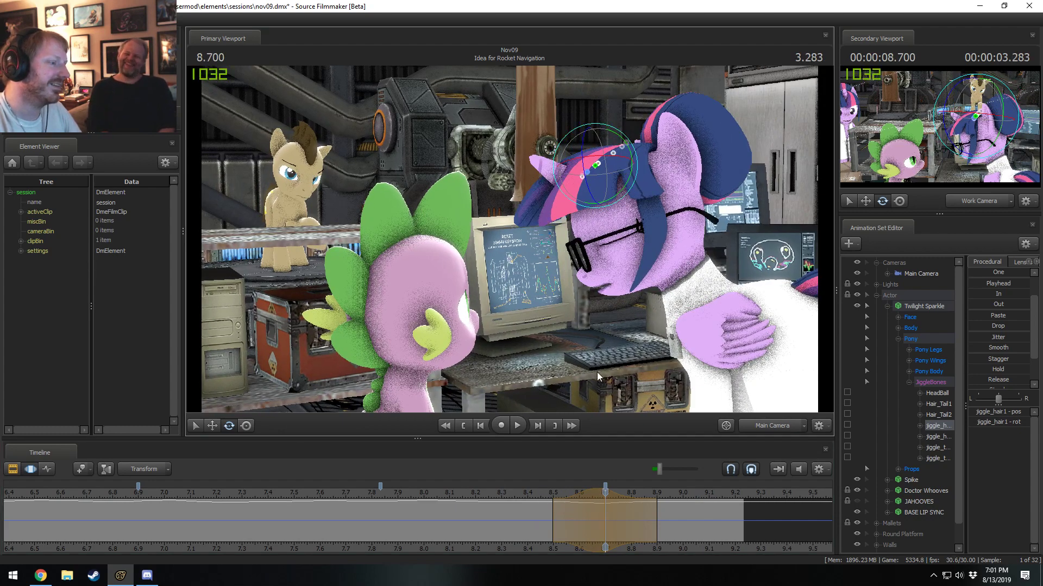
key(space)
key(space)
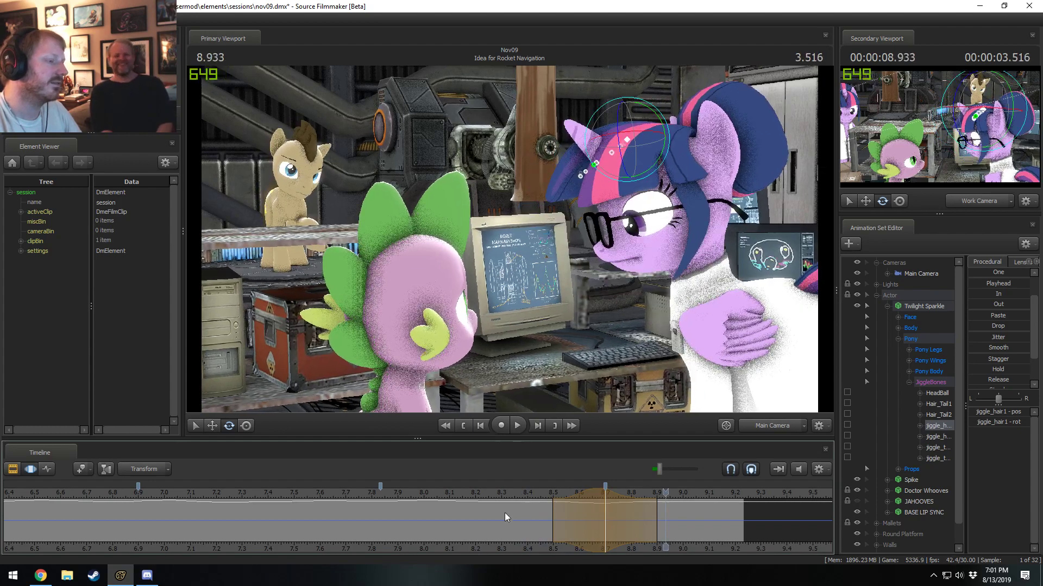
Rotate the front hair bone at 8.300 seconds across about 8.00 to 8.60 seconds, and play back the motion.
key(shift)
click(497, 518)
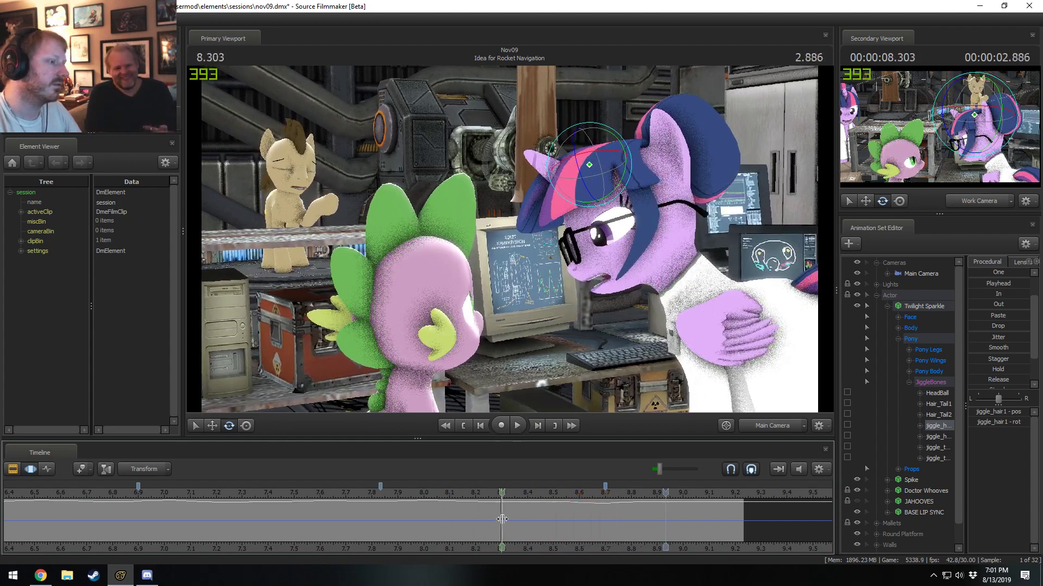
drag(630, 168, 630, 171)
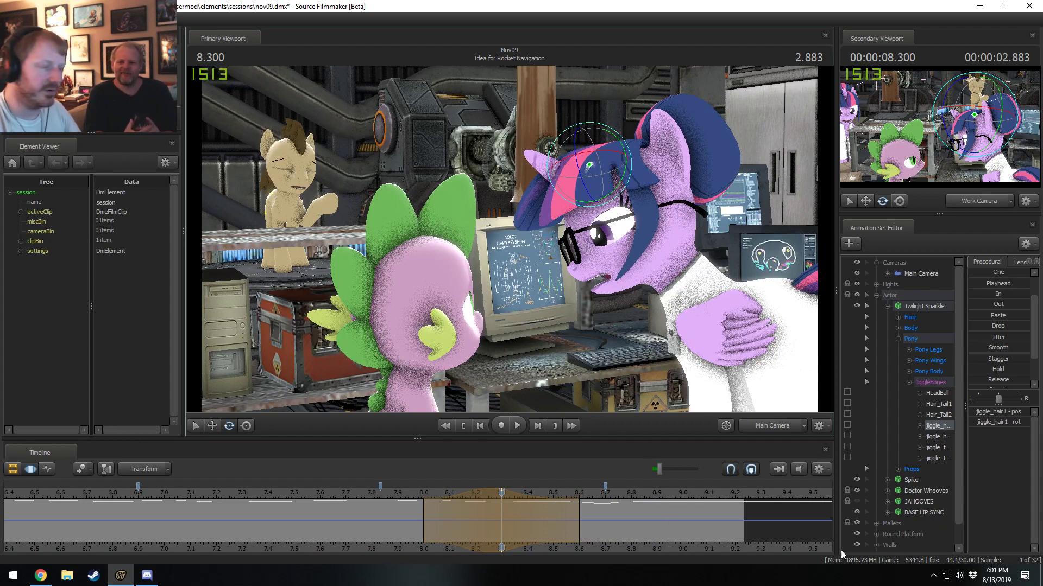
click(312, 498)
key(space)
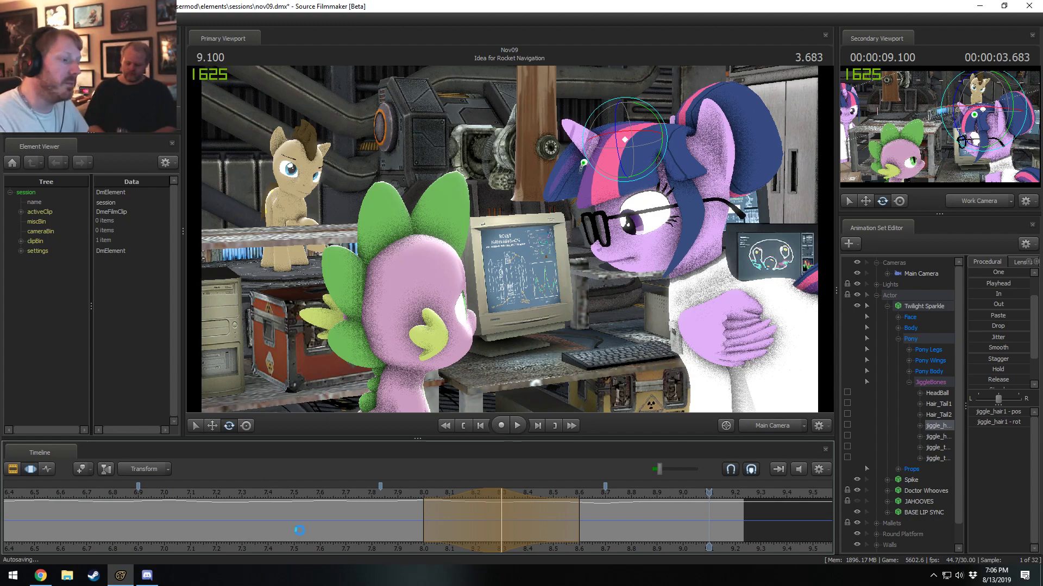
Examine Twilight Sparkle's head and hair motion between about 7.83 and 8.50 seconds, checking how they change around the head movements.
click(466, 515)
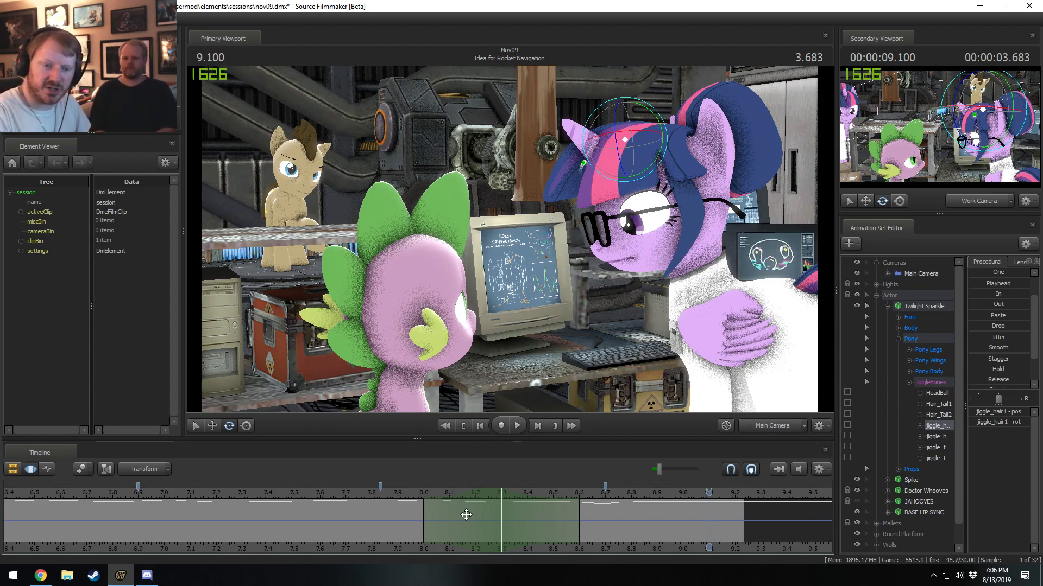
click(389, 495)
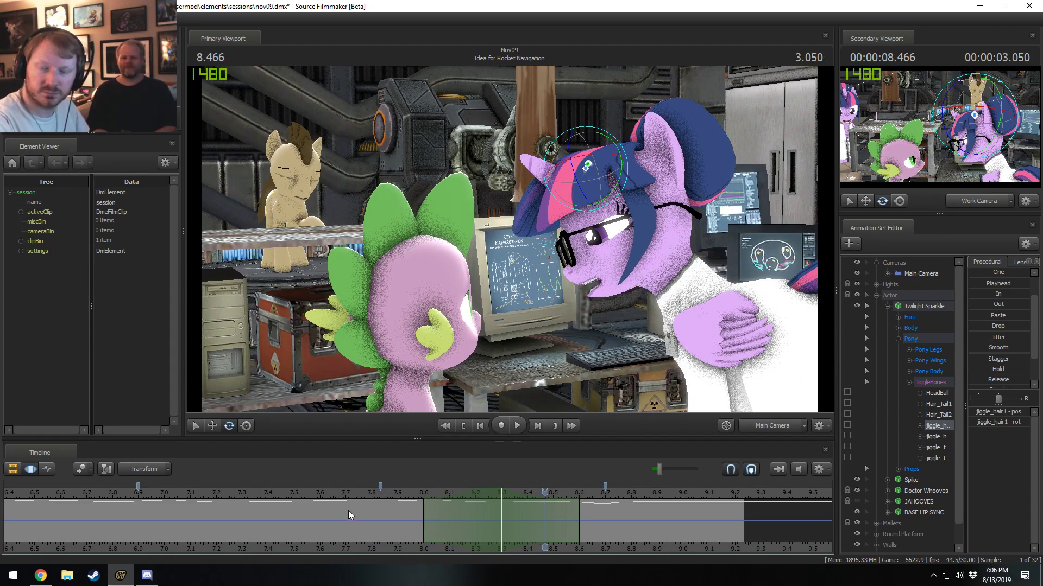
key(shift)
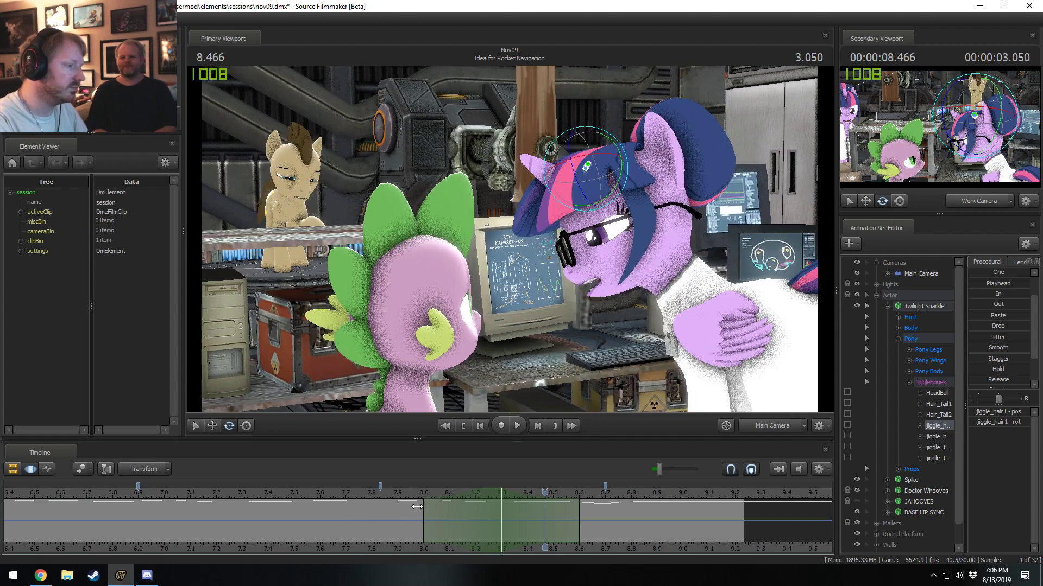
click(380, 547)
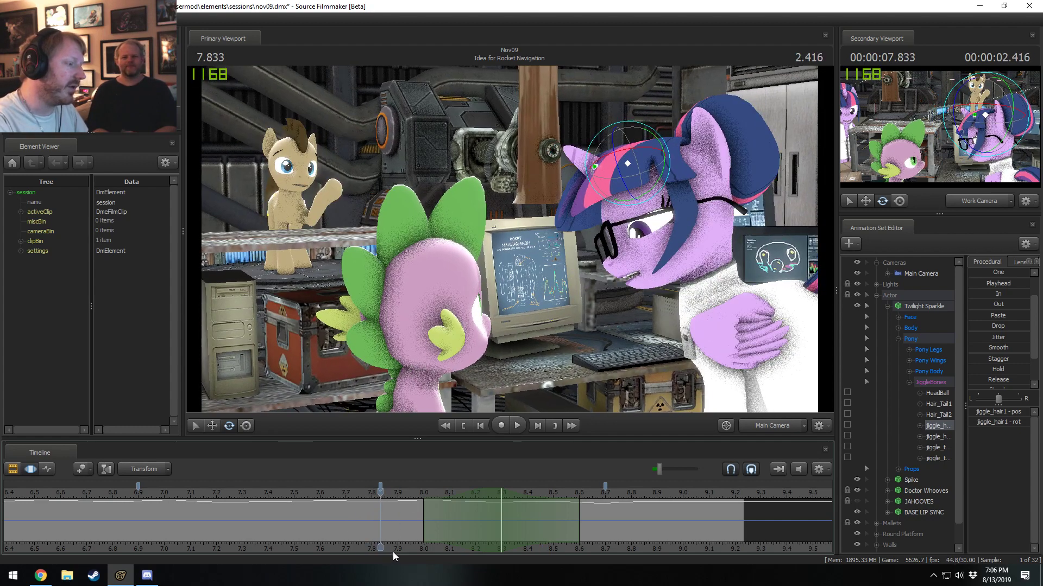
scroll(381, 546, down, 3)
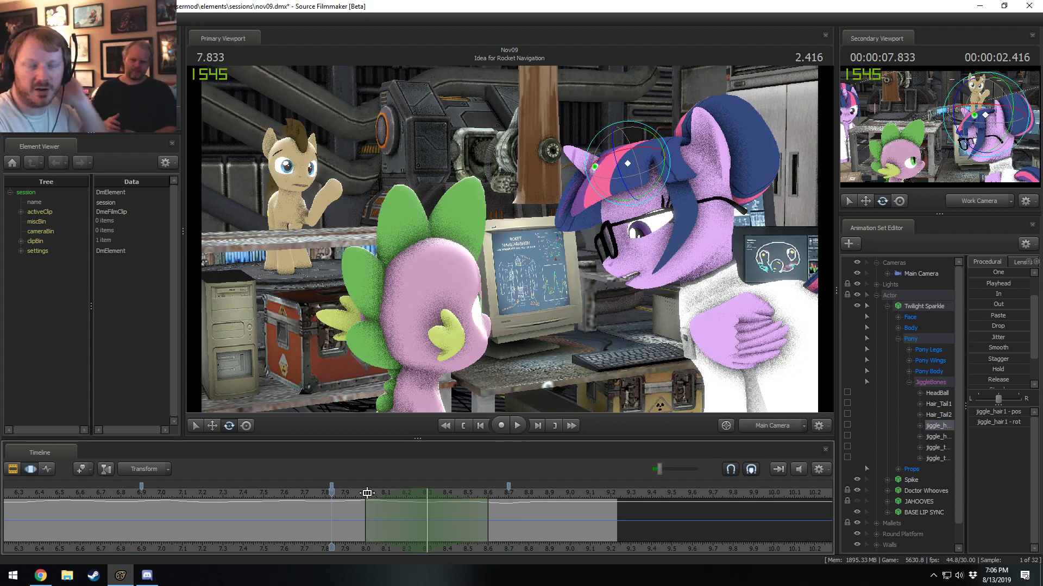
scroll(367, 494, down, 3)
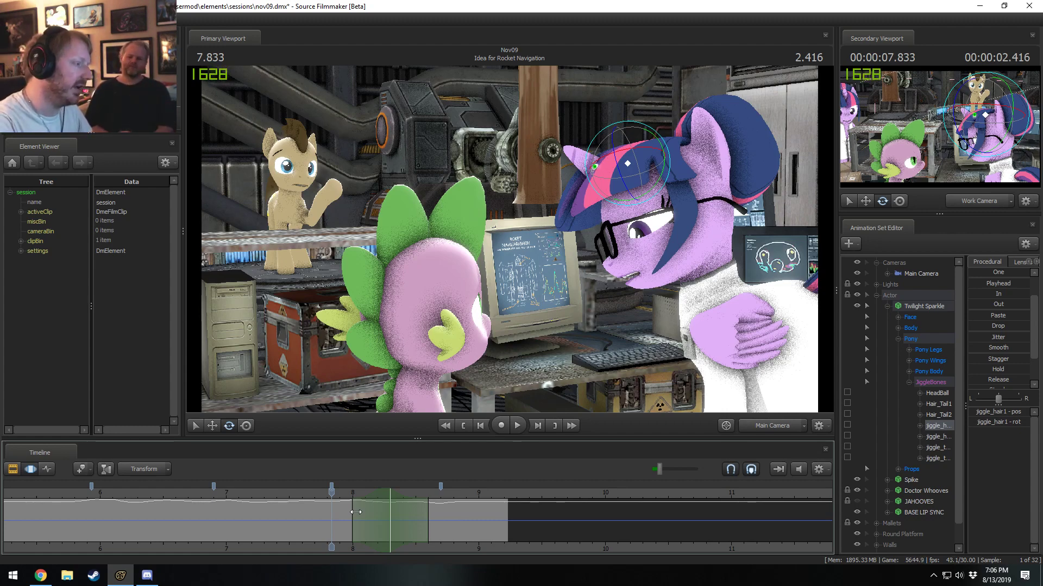
drag(327, 491, 365, 515)
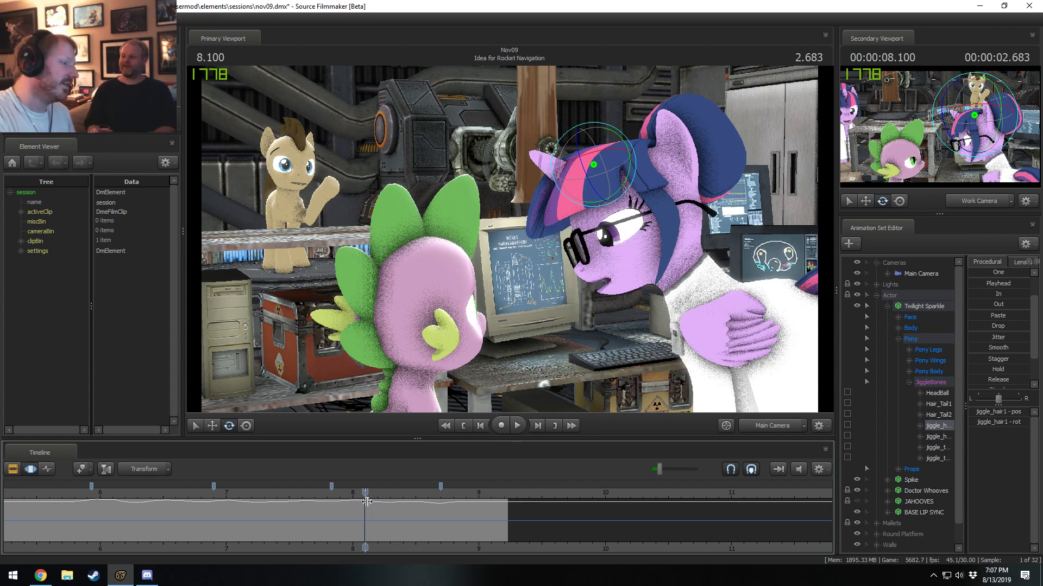
drag(367, 502, 345, 502)
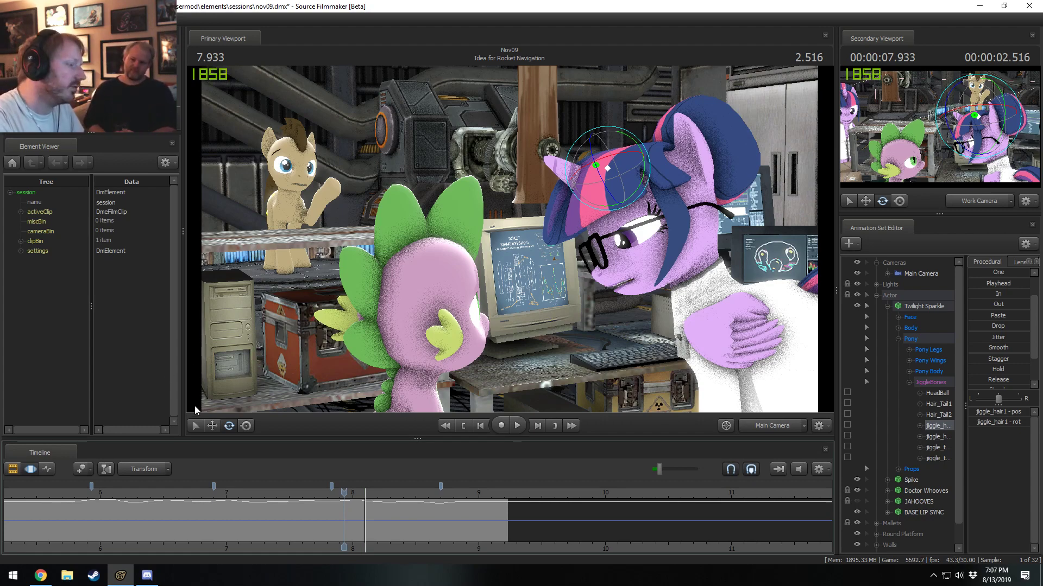
key(shift)
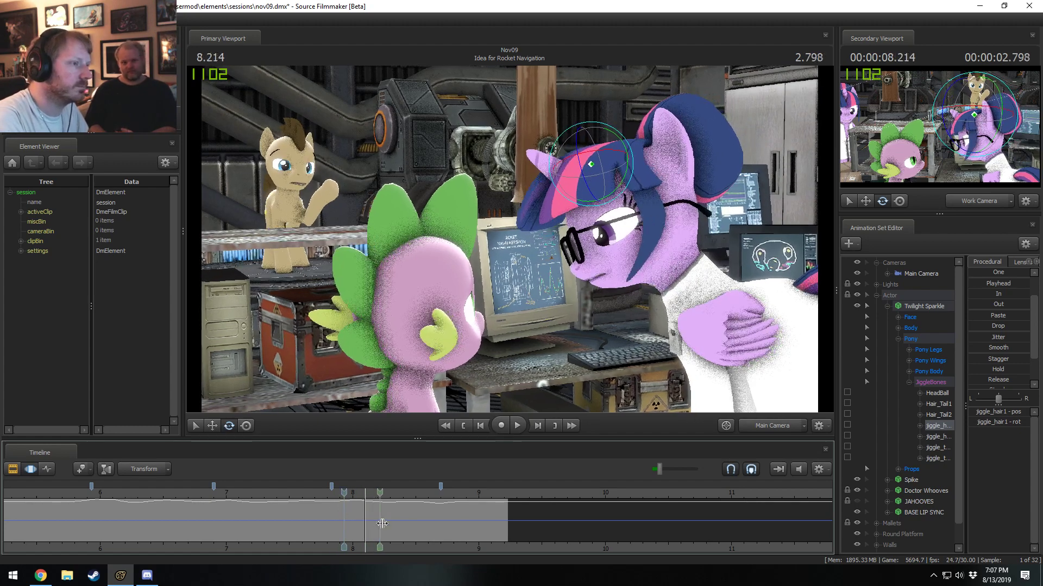
click(416, 523)
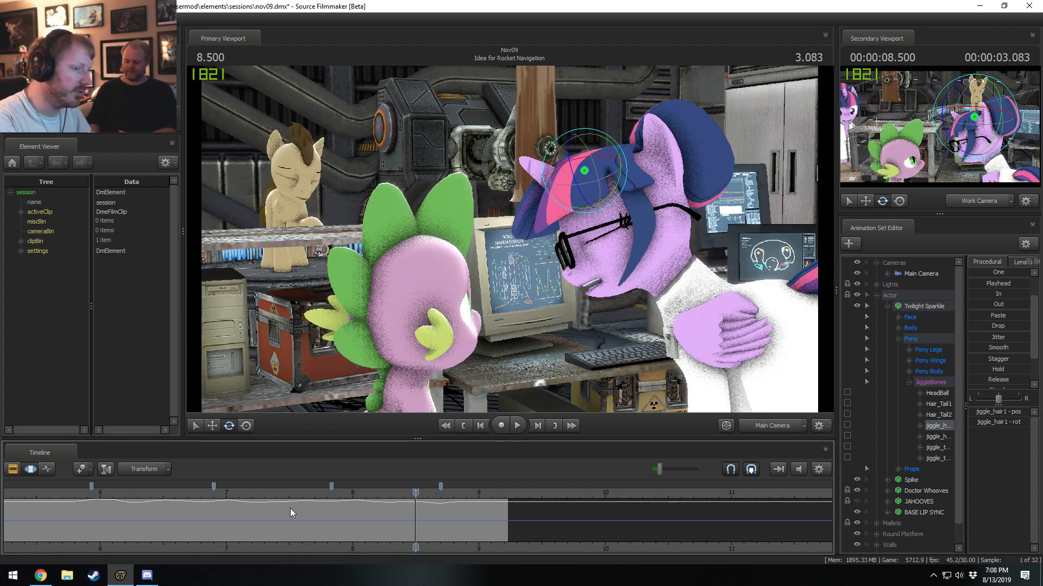
Rotate the front hair bone at 8.900 seconds from about 8.63 seconds, extend the range's end to about 9.33 seconds, and play it back.
key(shift)
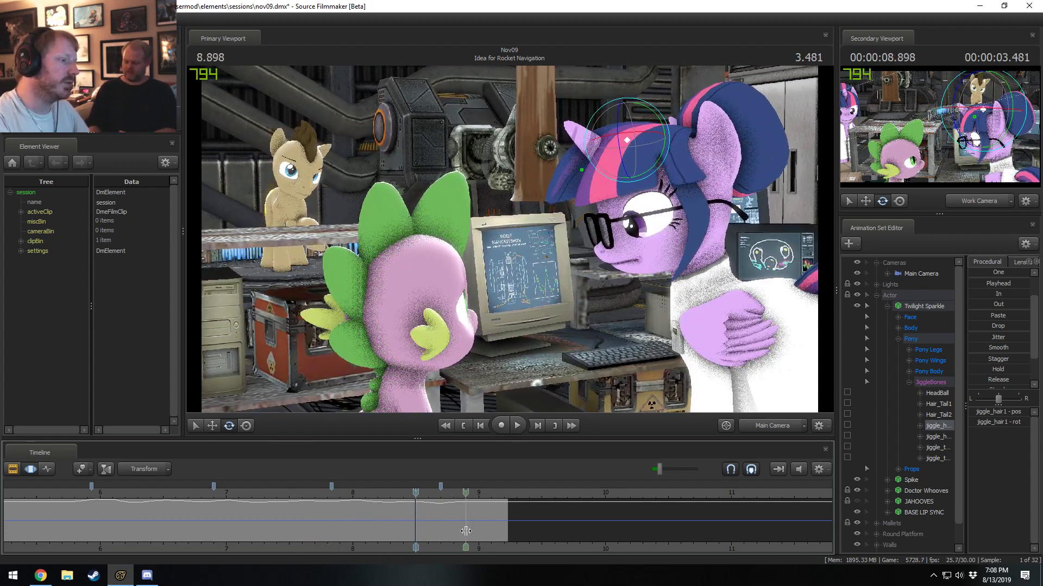
click(461, 530)
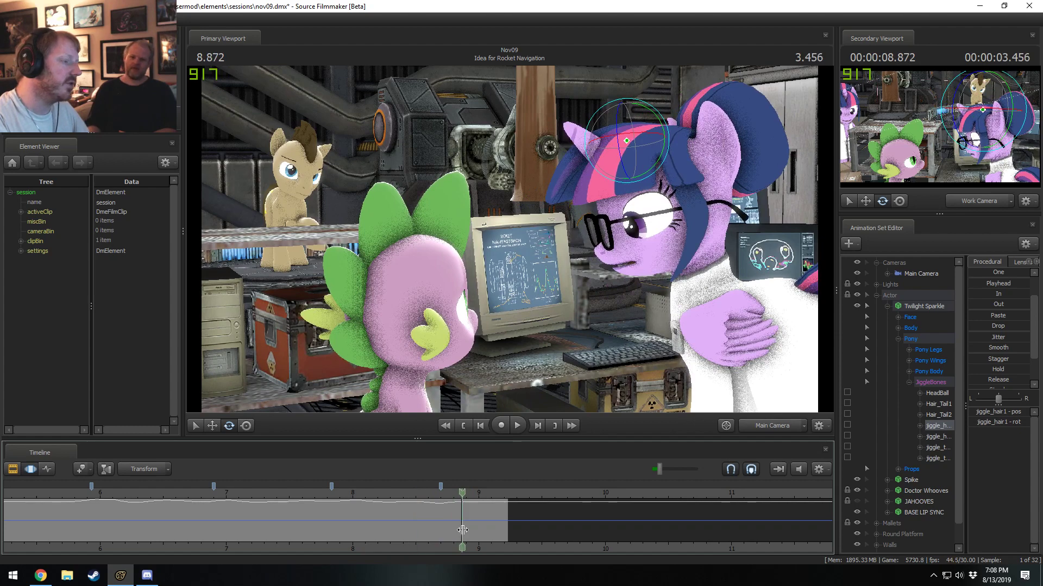
click(466, 528)
scroll(466, 524, up, 8)
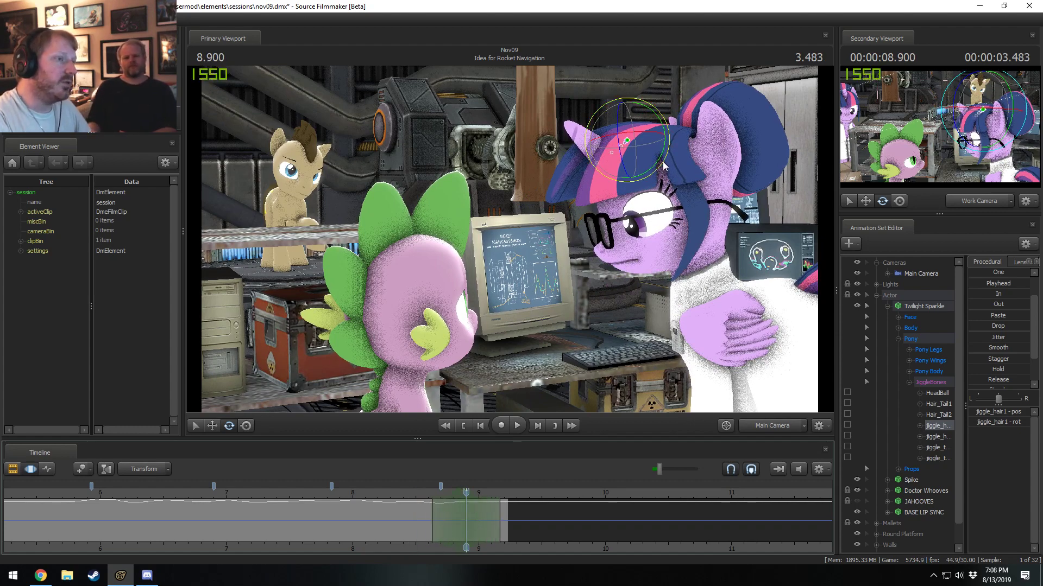
drag(662, 162, 666, 155)
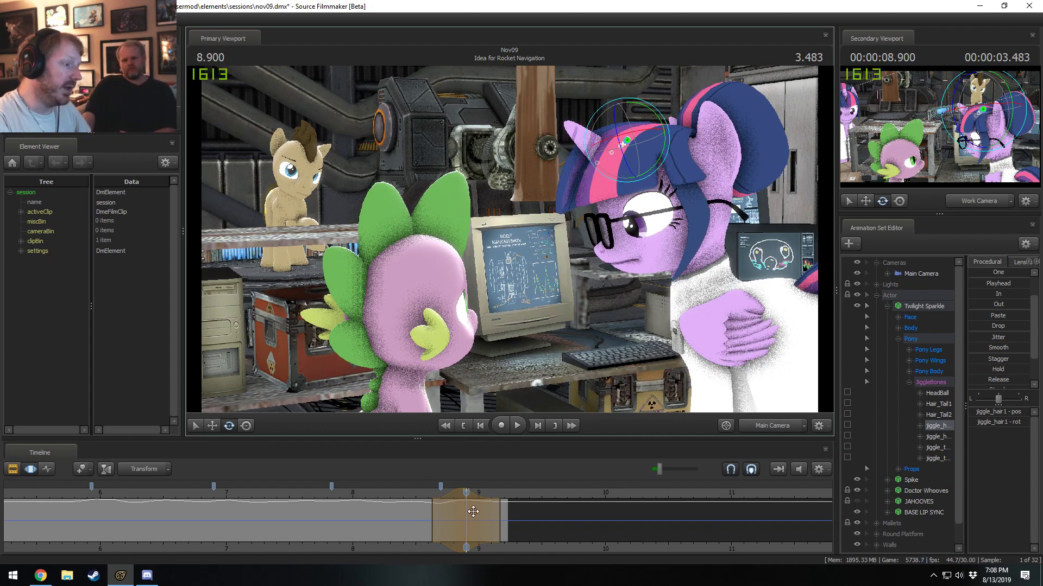
drag(478, 512, 520, 512)
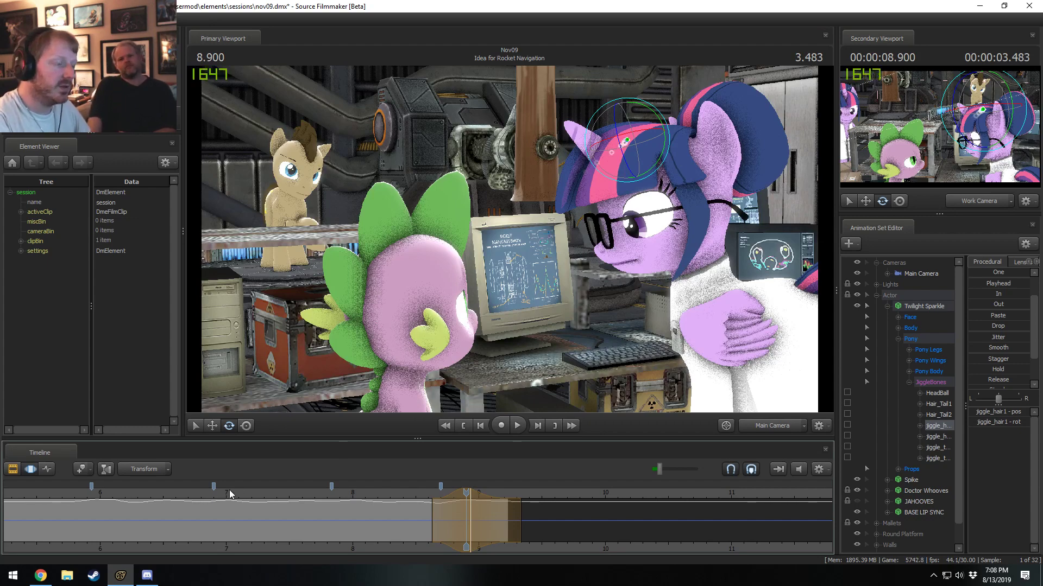
key(space)
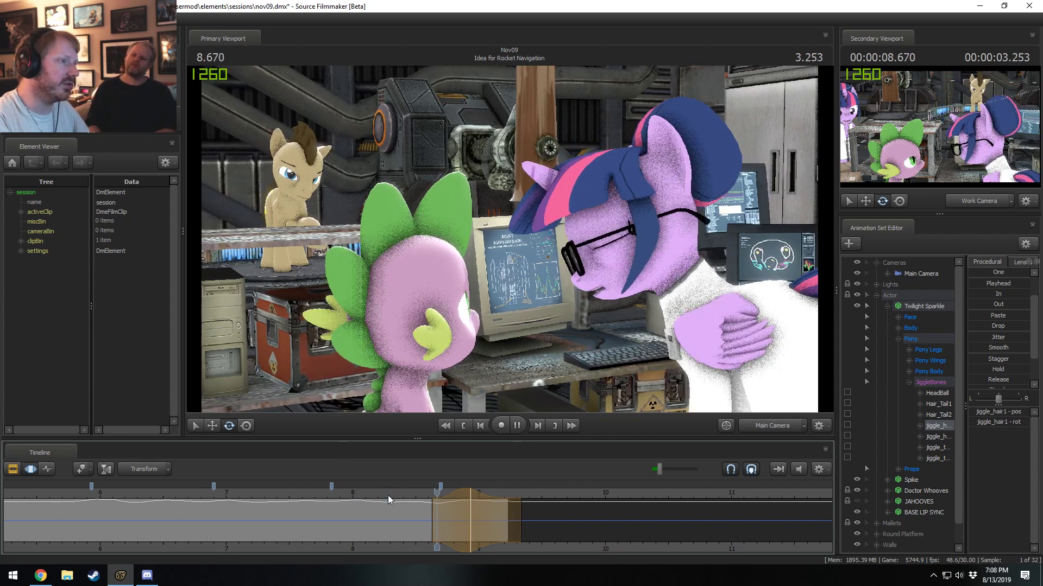
key(space)
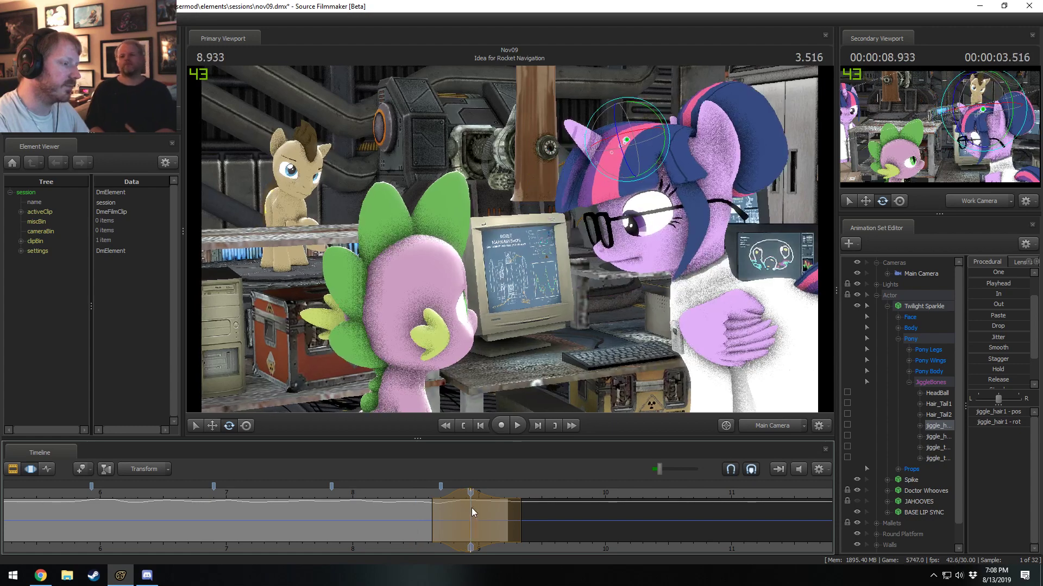
Rework the hair edit around 8.900 seconds, extend its range's end to about 9.40 seconds, and play through the cut into the next shot.
drag(508, 522, 501, 523)
click(466, 493)
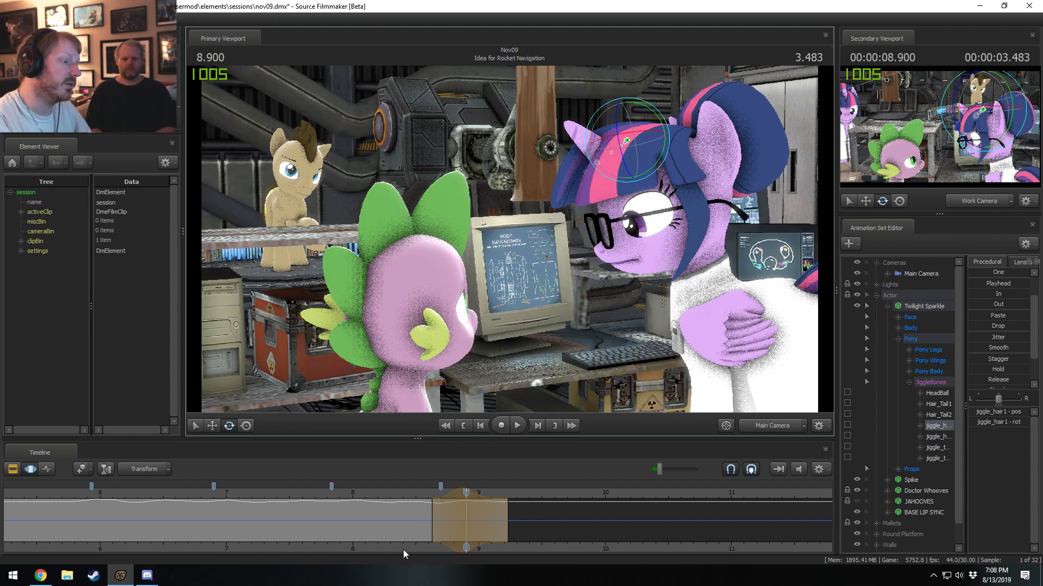
key(space)
key(space)
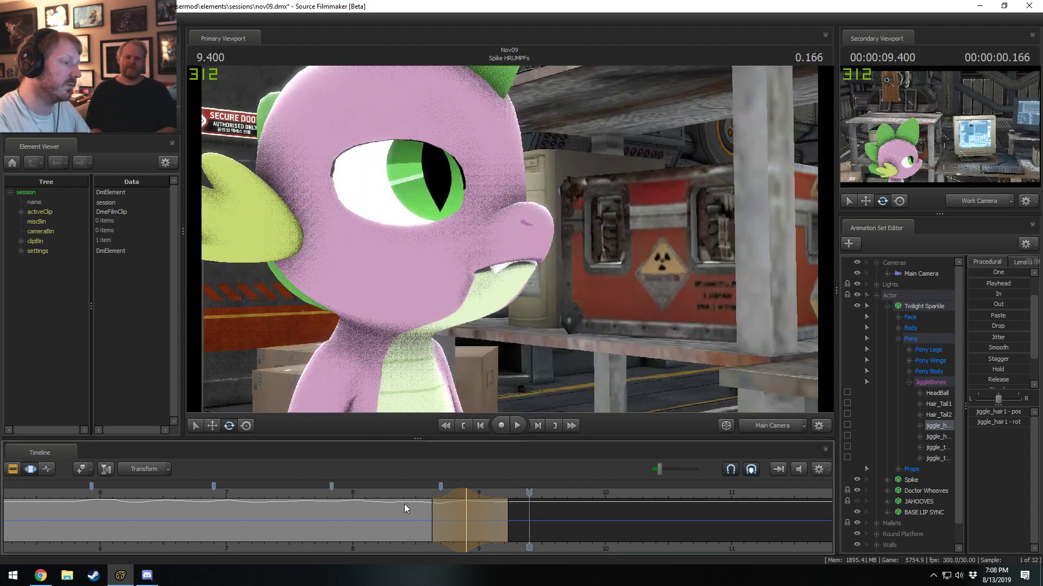
key(space)
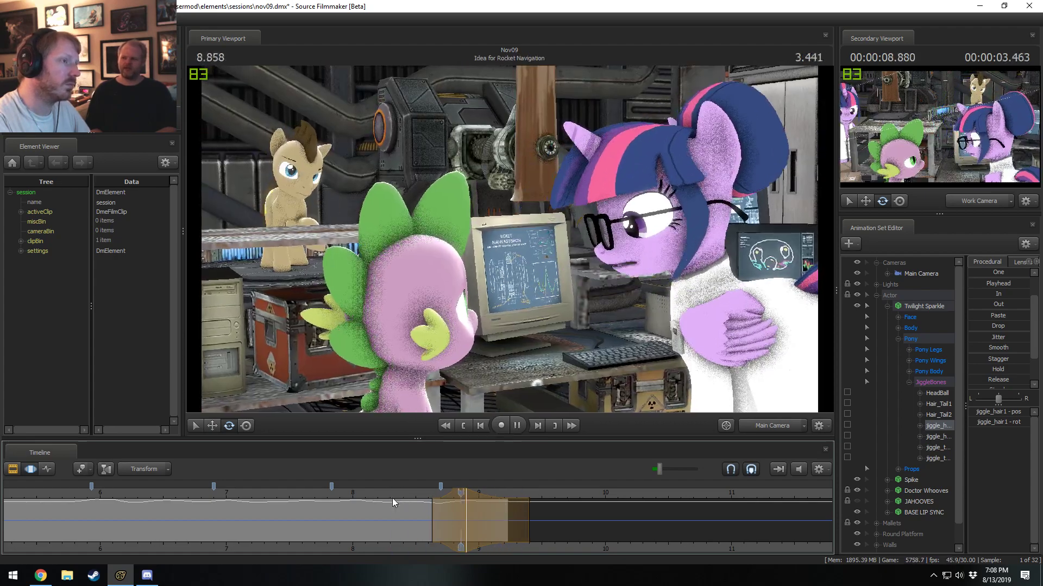
Review the hair motion by playing the shot from about 7.5 and 6.6 seconds, and again from near its start around 5 seconds.
key(space)
drag(390, 494, 293, 493)
key(space)
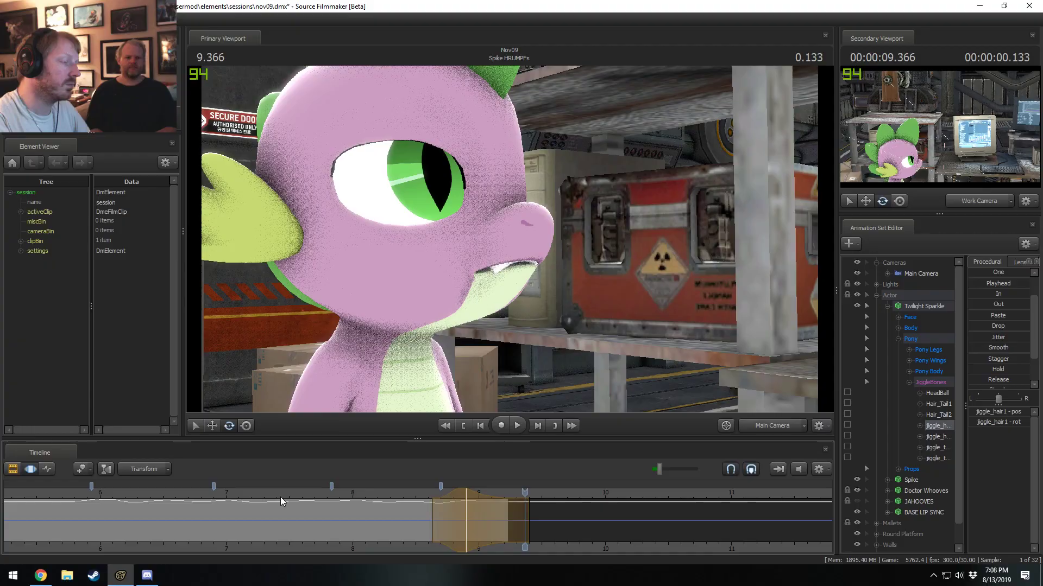
click(182, 491)
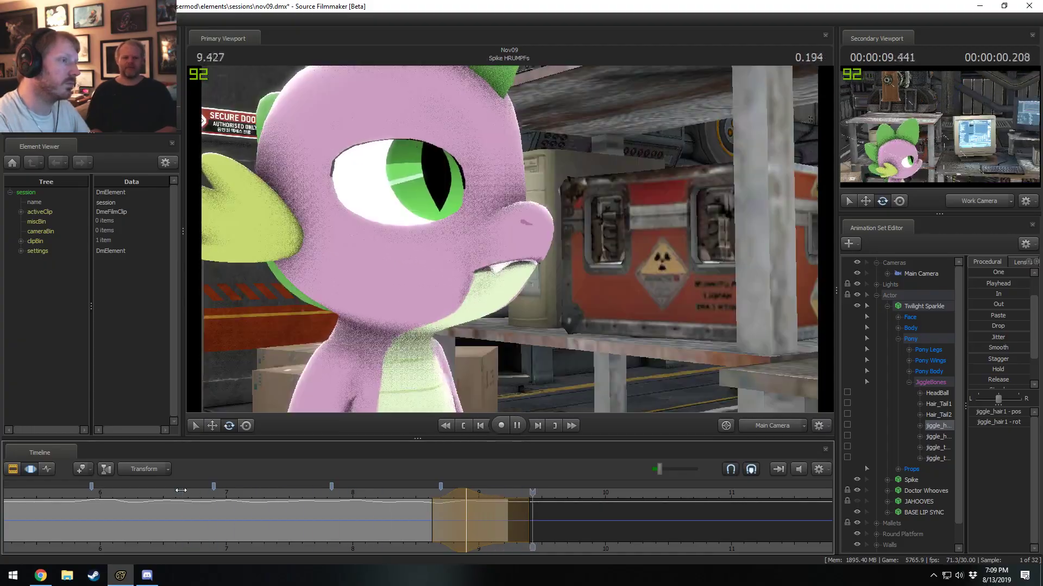
click(181, 491)
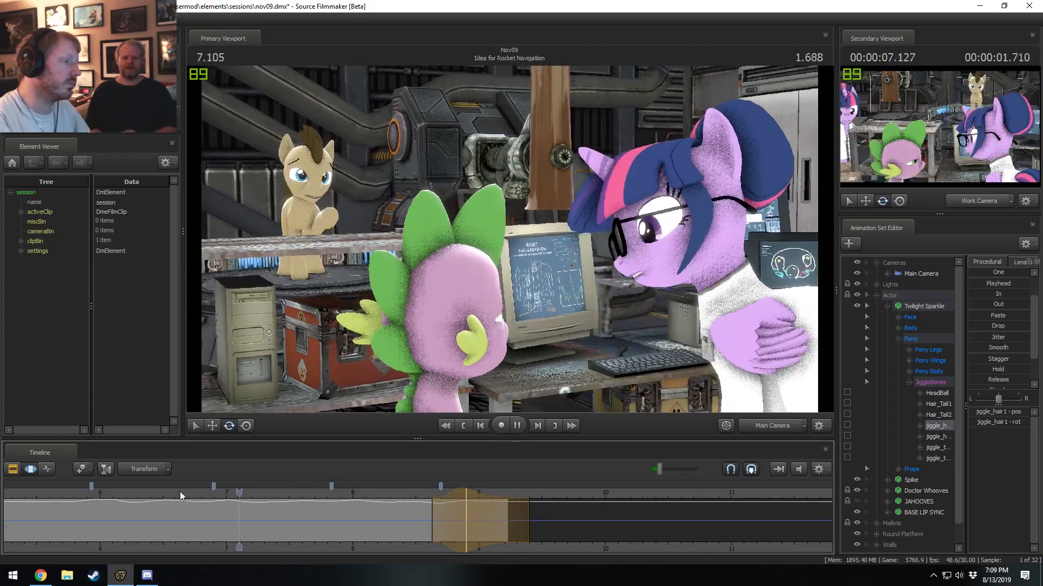
scroll(184, 491, down, 3)
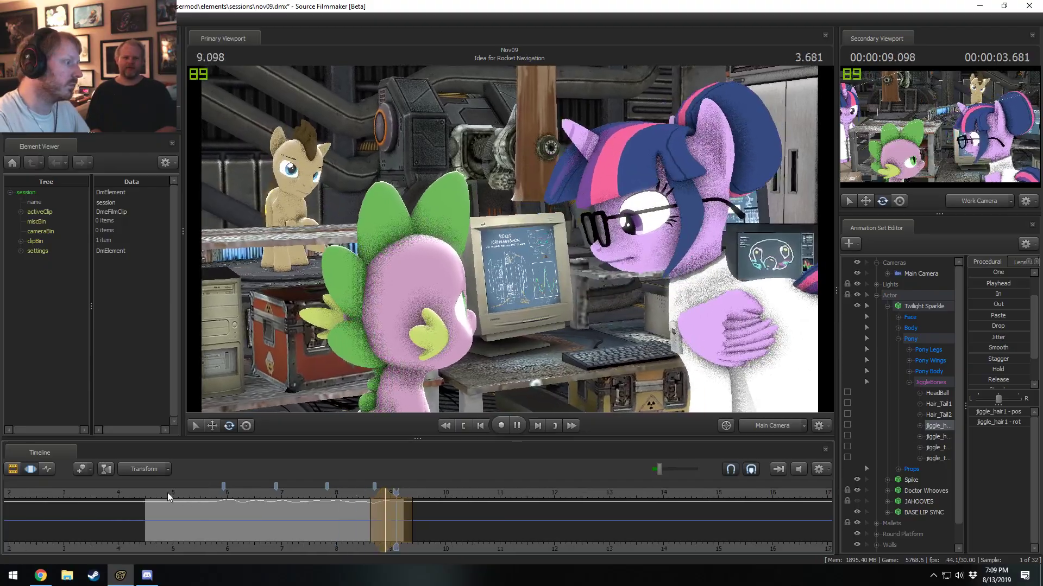
click(173, 492)
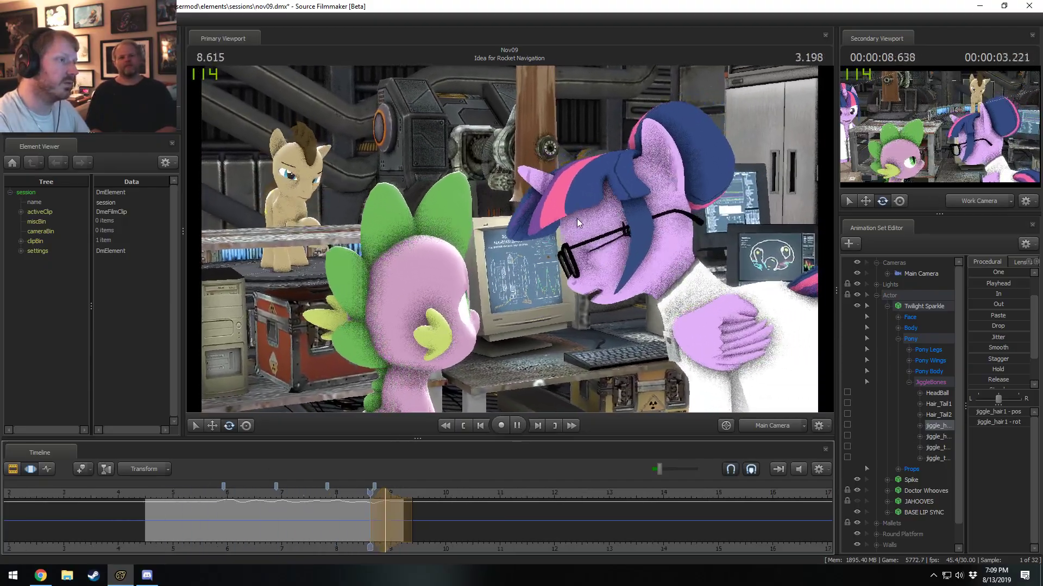
key(space)
click(166, 492)
key(space)
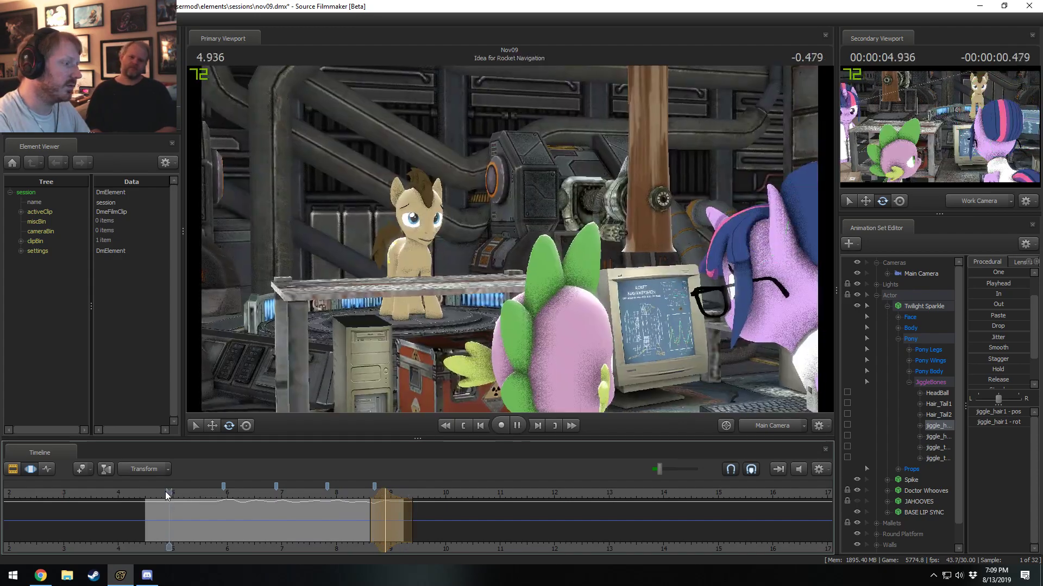
Play the shot back twice from about 5.3 seconds to review Twilight Sparkle's front hair motion.
key(F2)
key(space)
click(185, 492)
key(space)
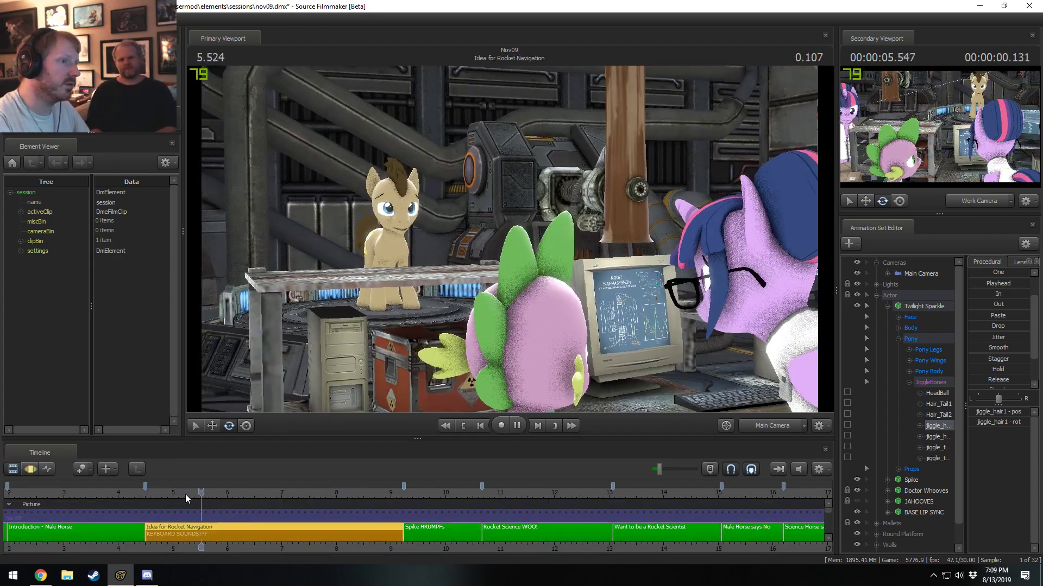
click(184, 493)
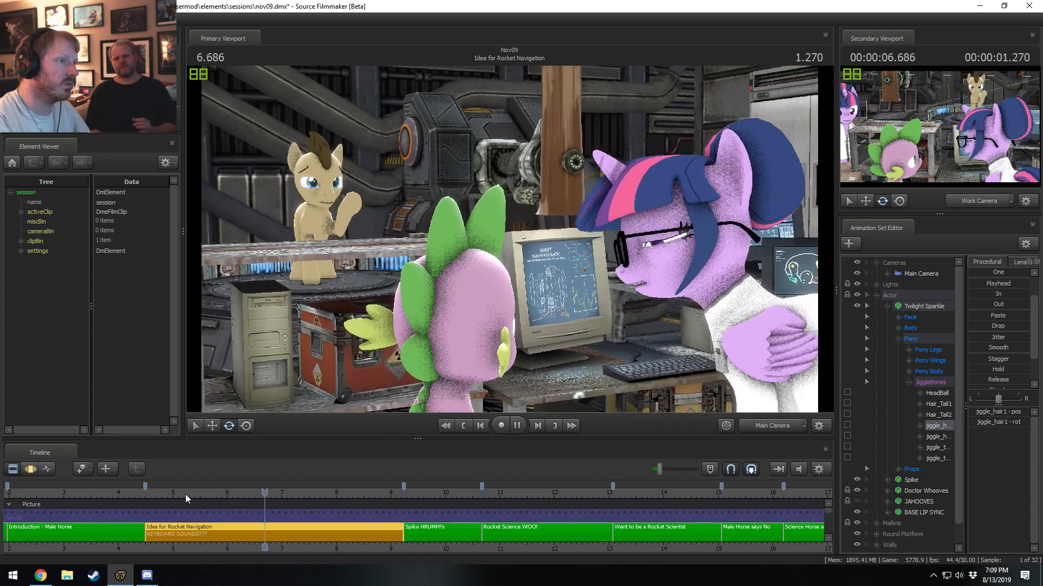
key(space)
key(F3)
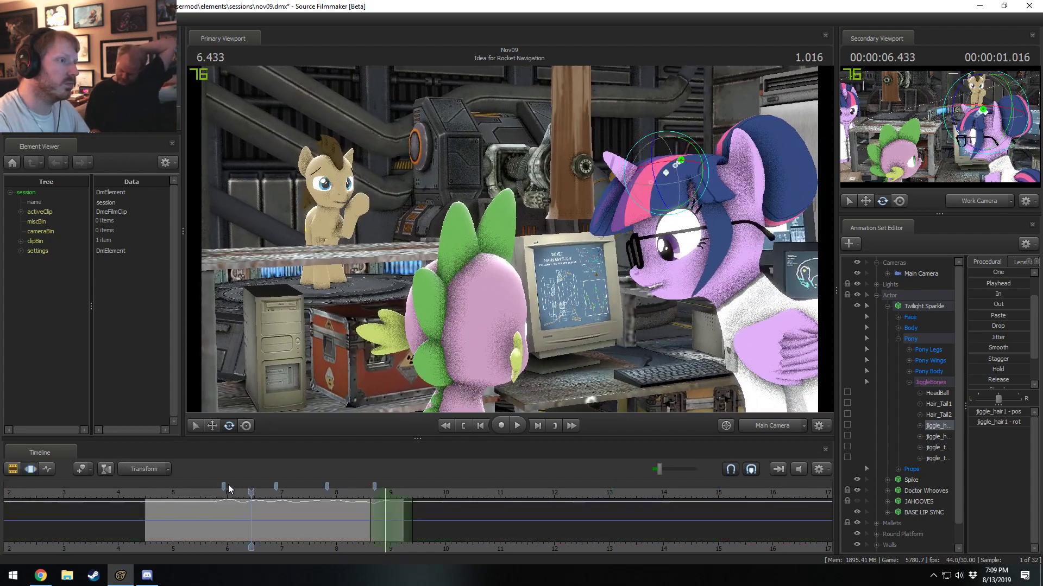
Select the second front hair bone, jiggle_hair2, and mark a time range from about 5.40 to 6.63 seconds.
click(676, 164)
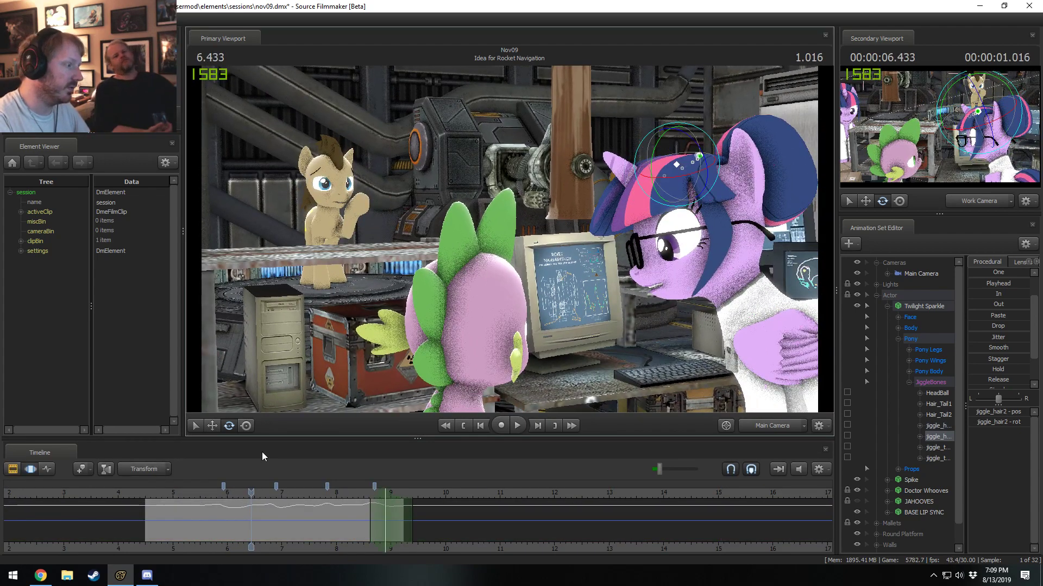
key(shift)
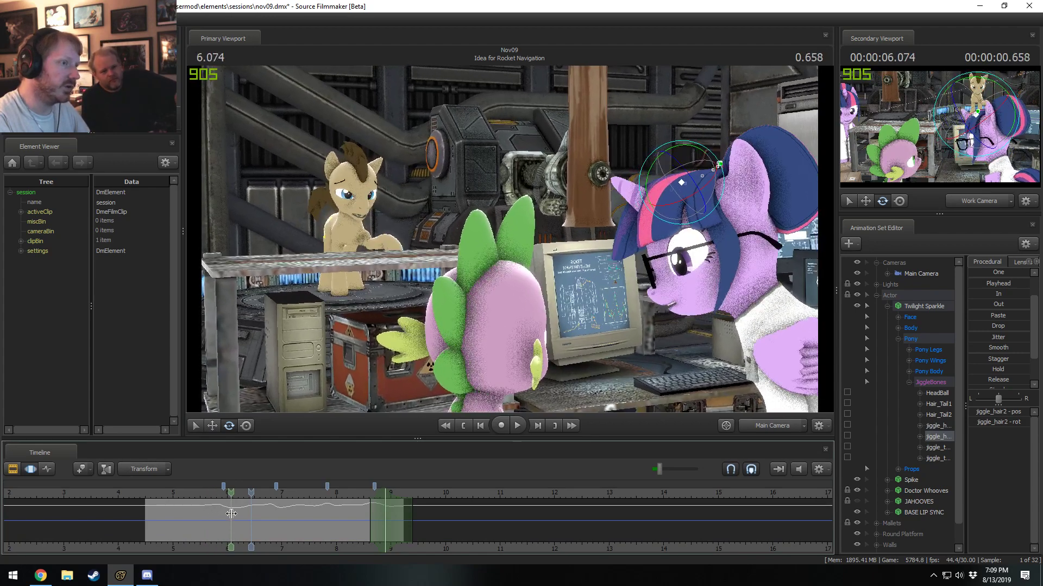
shift+click(253, 515)
scroll(252, 516, up, 4)
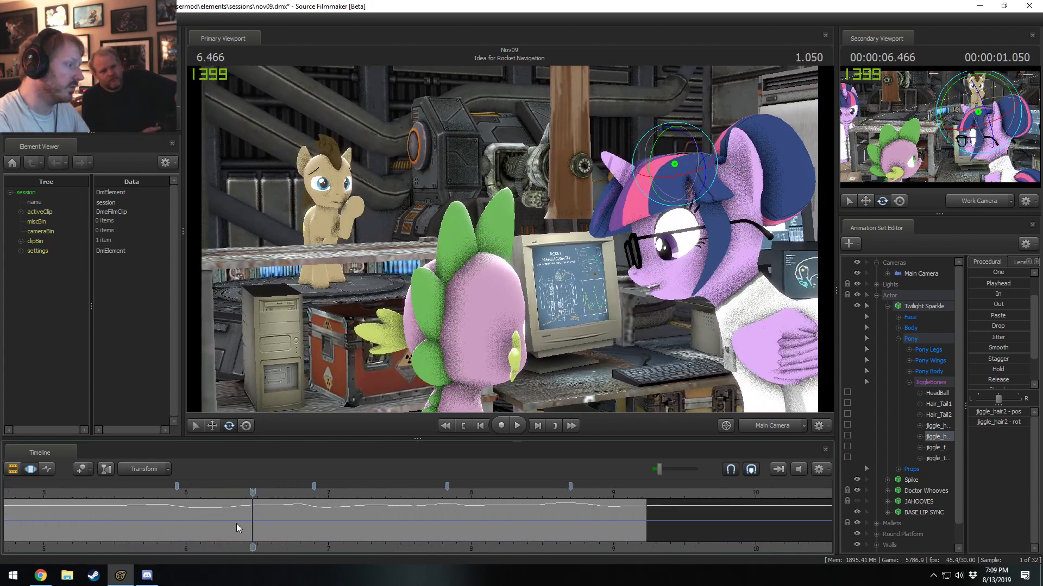
middle_drag(233, 546, 322, 523)
key(shift)
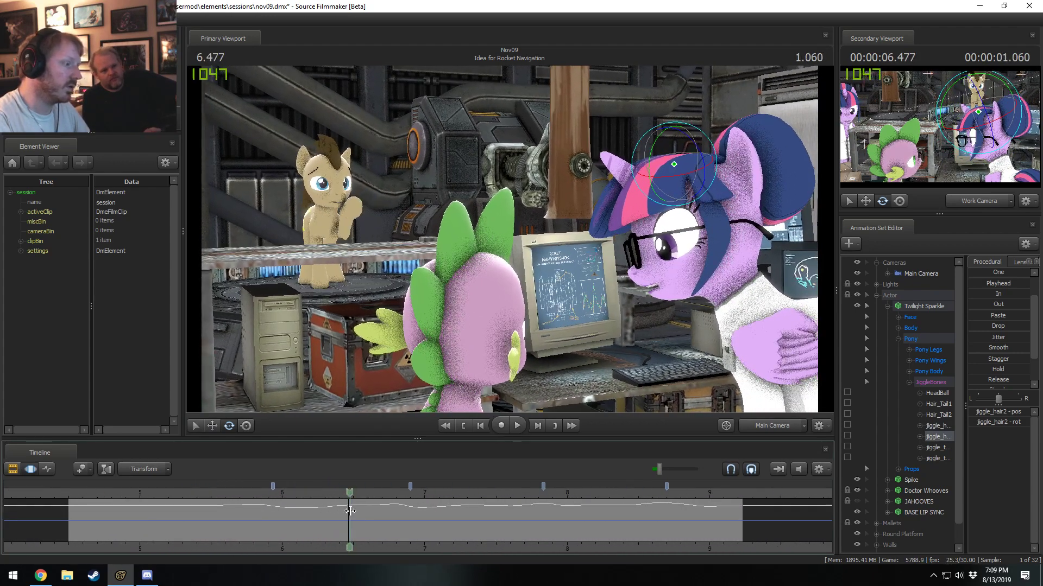
shift+drag(349, 511, 196, 507)
shift+scroll(316, 514, up, 4)
drag(324, 514, 305, 509)
key(shift)
Narrow the time range to about 5.97–6.43 seconds and smooth the second front hair bone's motion within it.
key(space)
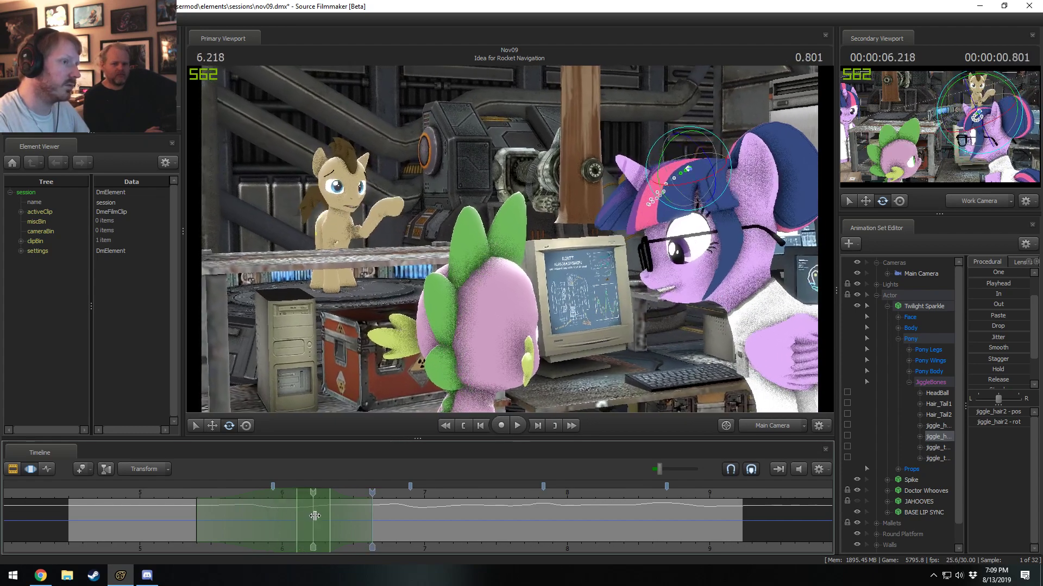
click(326, 519)
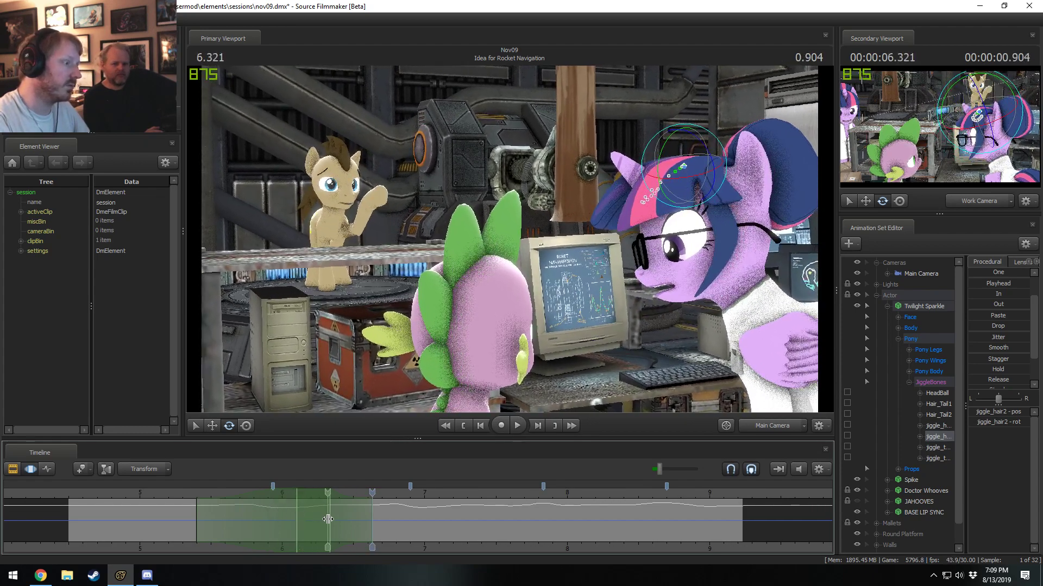
drag(326, 518, 288, 527)
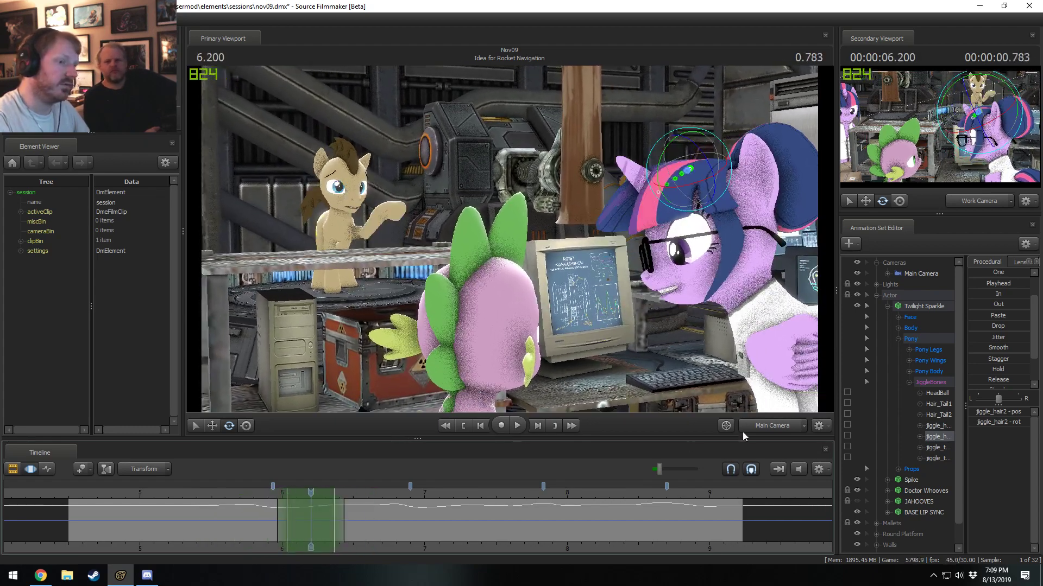
click(993, 347)
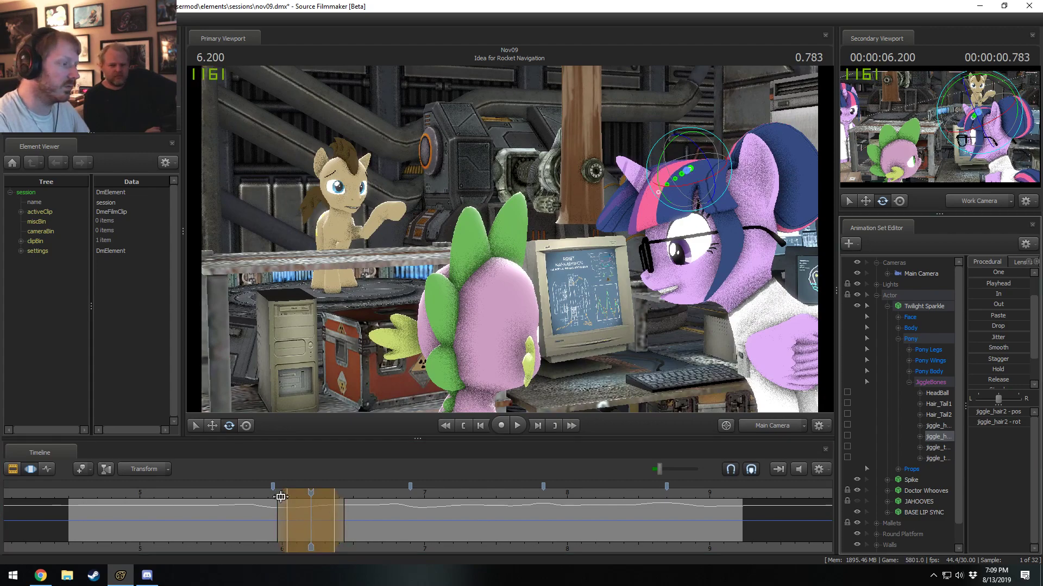
Rotate the second front hair bone at 6.266 seconds over a range of about 6.03–6.60 seconds, undoing the unwanted tries.
click(253, 494)
key(space)
key(space)
key(shift)
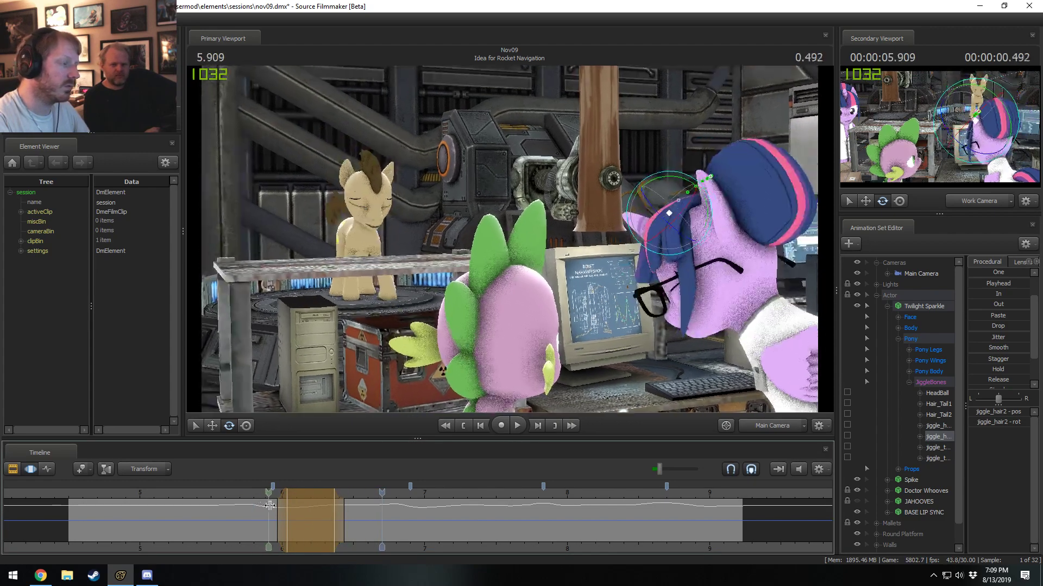
shift+click(320, 518)
shift+right_drag(320, 518, 346, 519)
drag(346, 520, 360, 519)
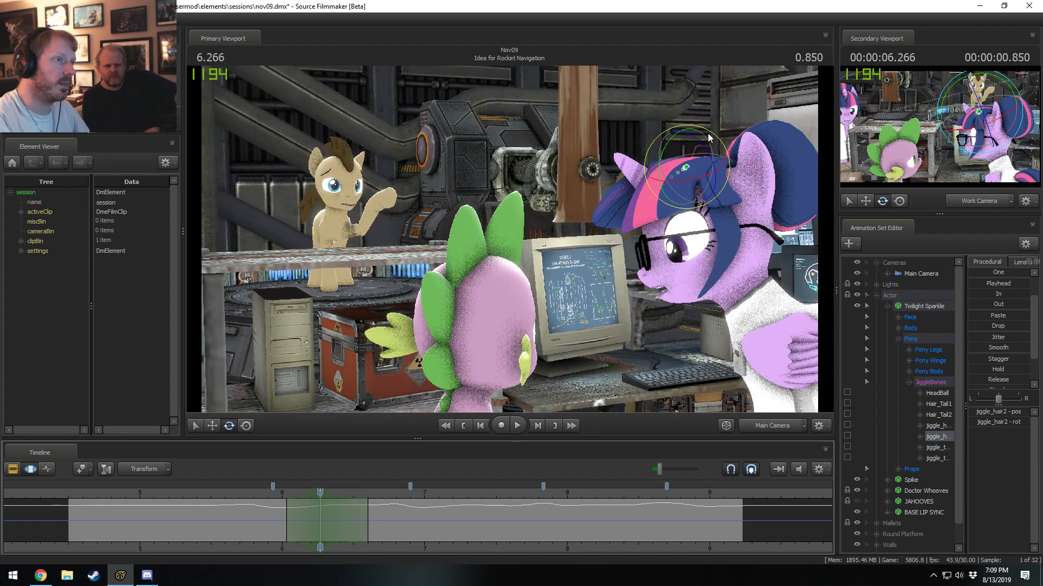
drag(710, 132, 676, 155)
key(ctrl+z)
key(ctrl+z)
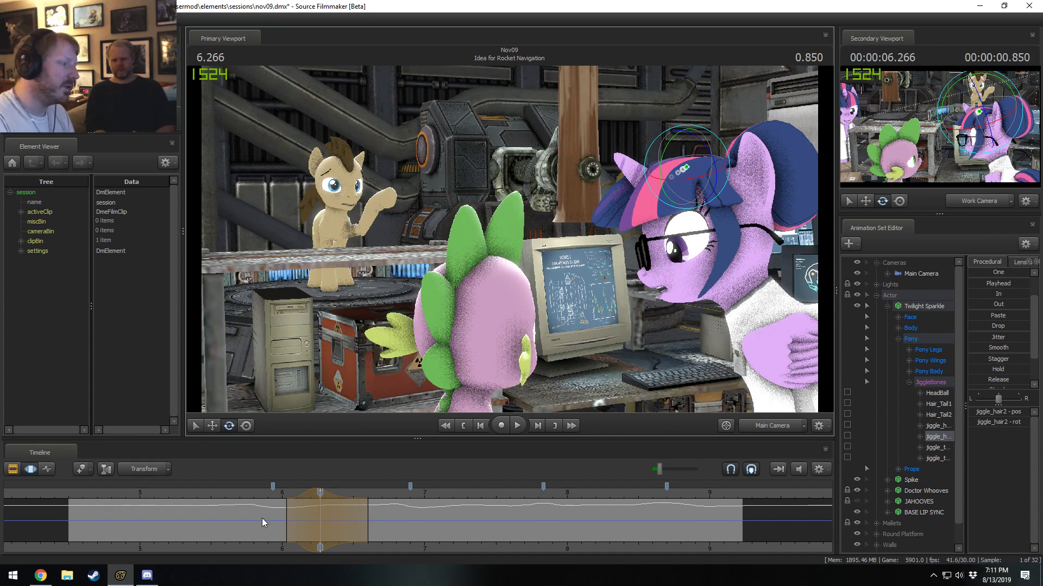
Play the shot from about 5.50 and 5.27 seconds to review the second front hair bone's motion.
click(211, 492)
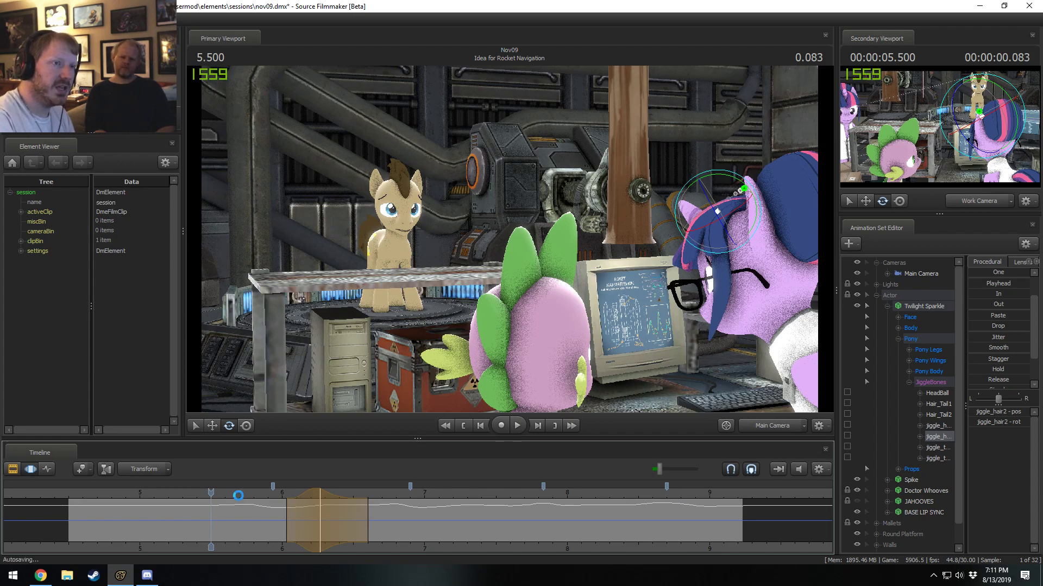
key(F3)
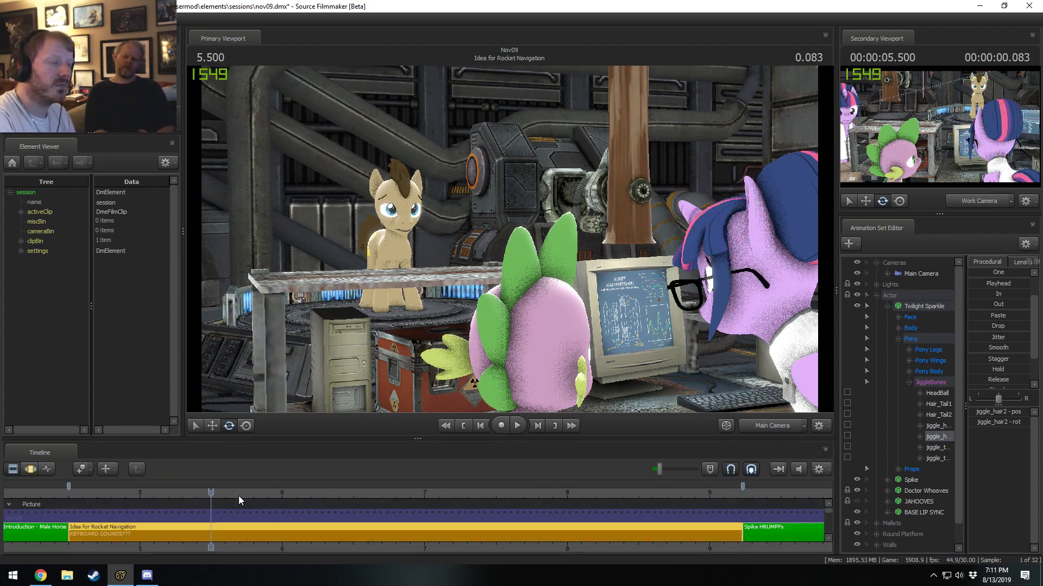
key(space)
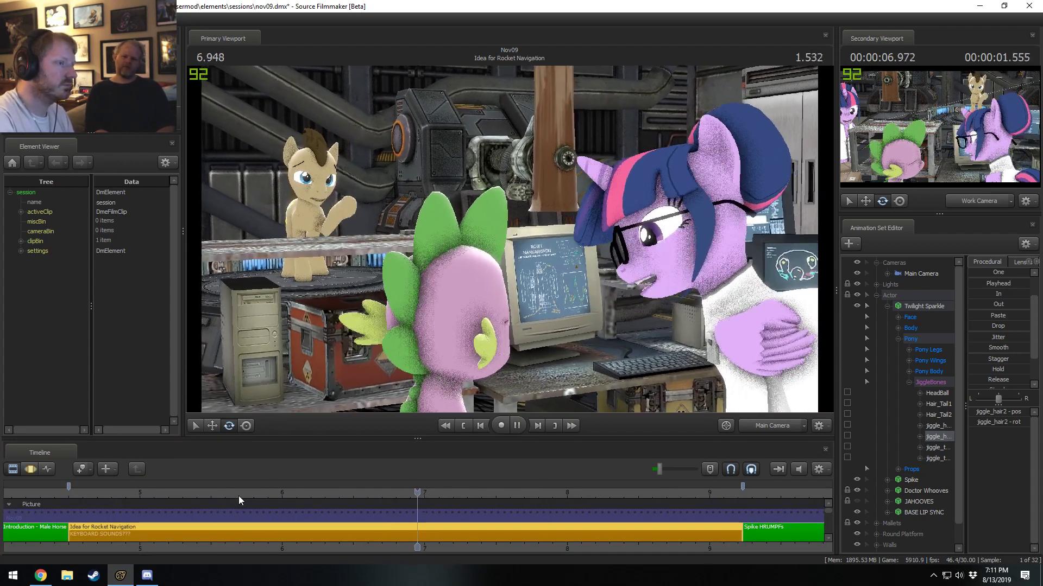
click(180, 496)
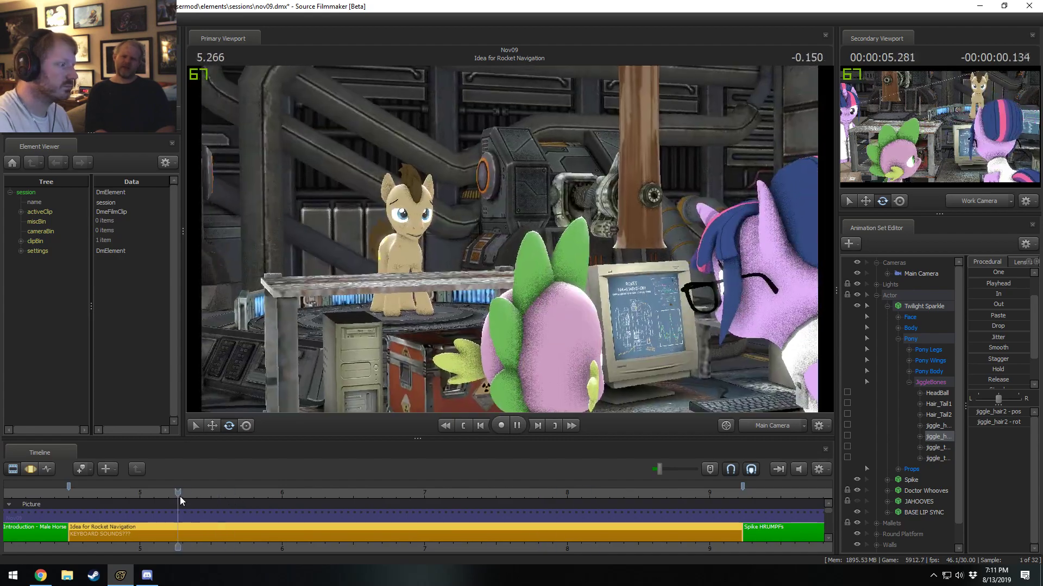
click(189, 497)
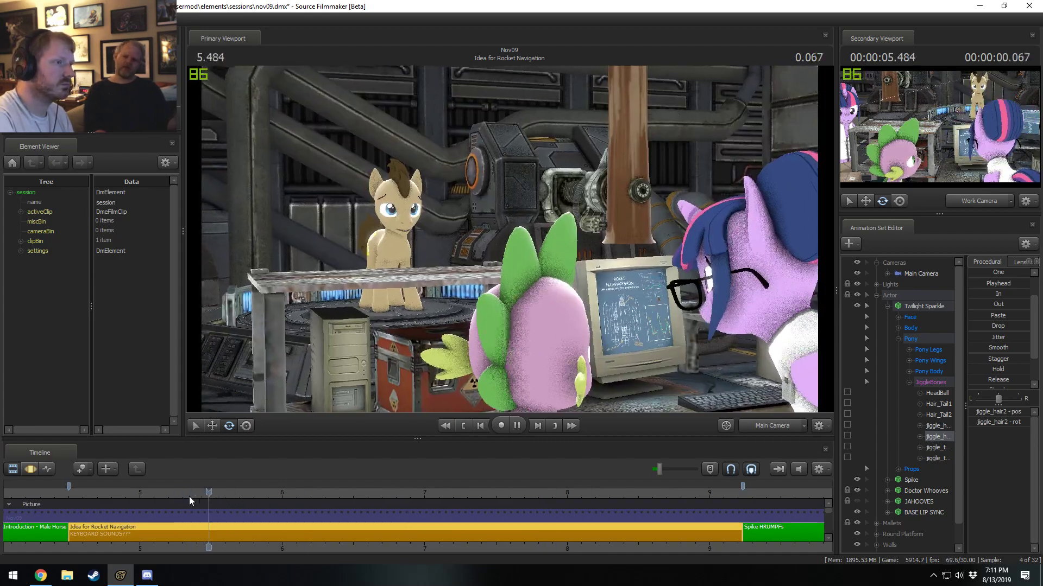
key(space)
key(F3)
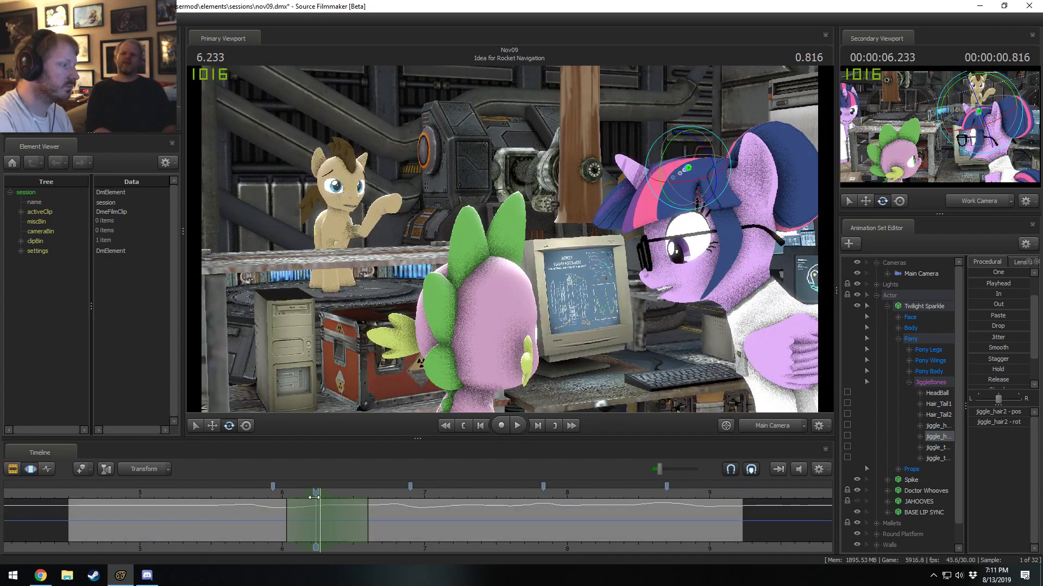
Shift the time range to peak at 6.233 seconds, rotate the second front hair bone there, and play through to the next shot.
drag(322, 495, 319, 494)
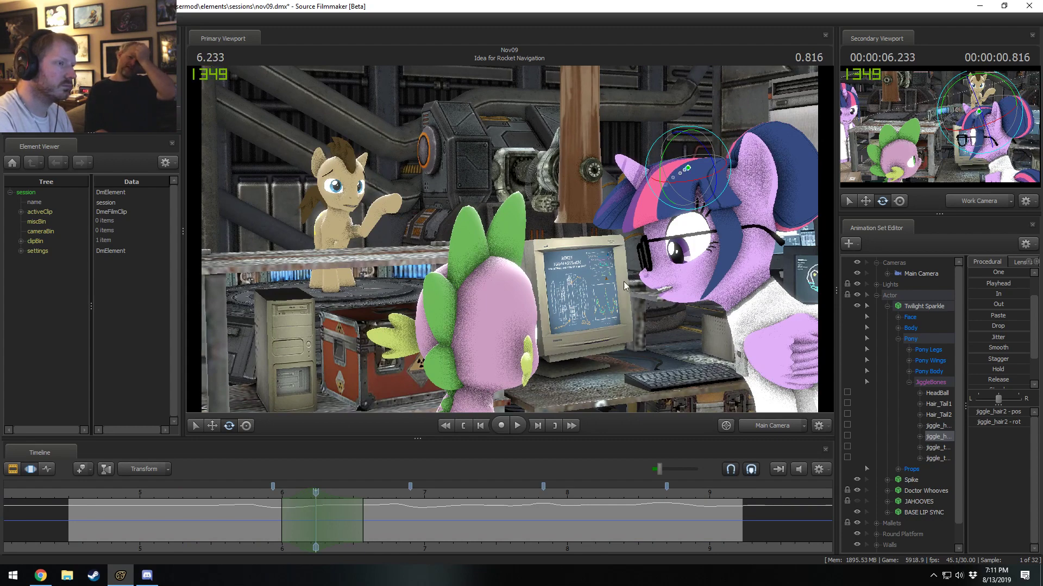
drag(697, 131, 706, 164)
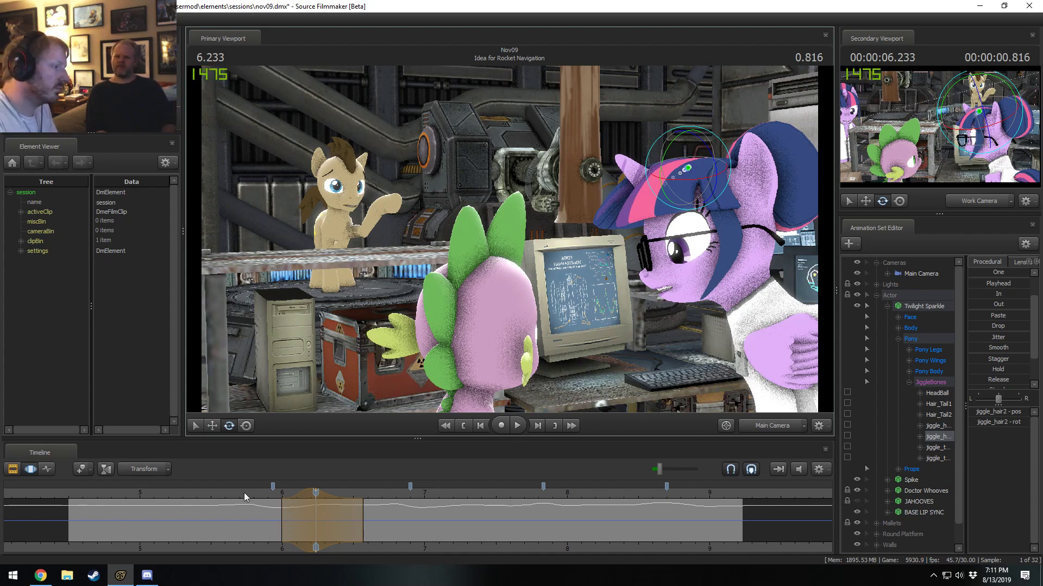
key(space)
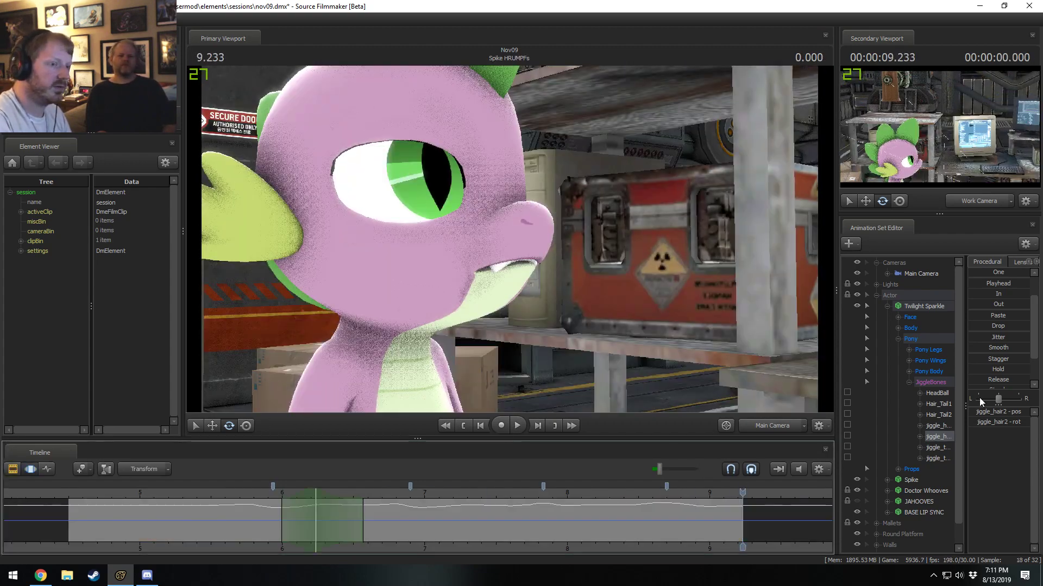
Select both tail jiggle bones, examine the shot around 5.93–5.97 seconds, and play it through to about 8.93 seconds.
click(950, 458)
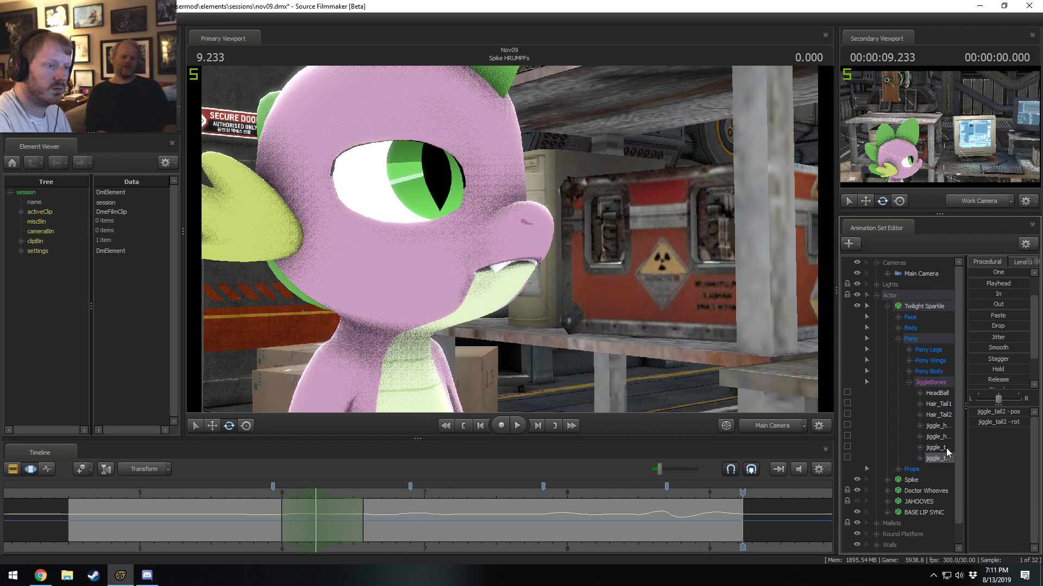
ctrl+click(946, 448)
drag(215, 500, 275, 497)
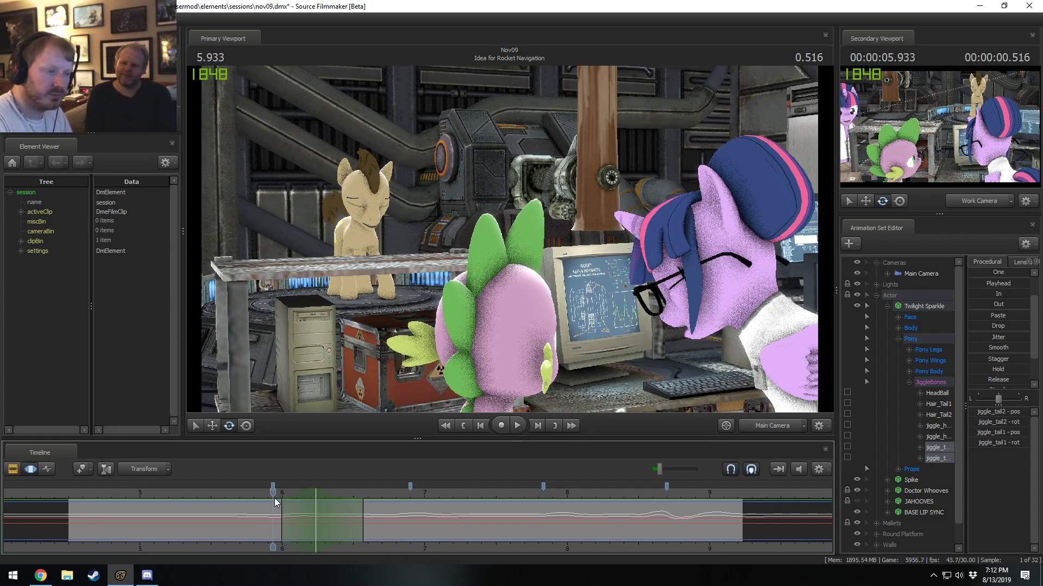
drag(274, 491, 278, 492)
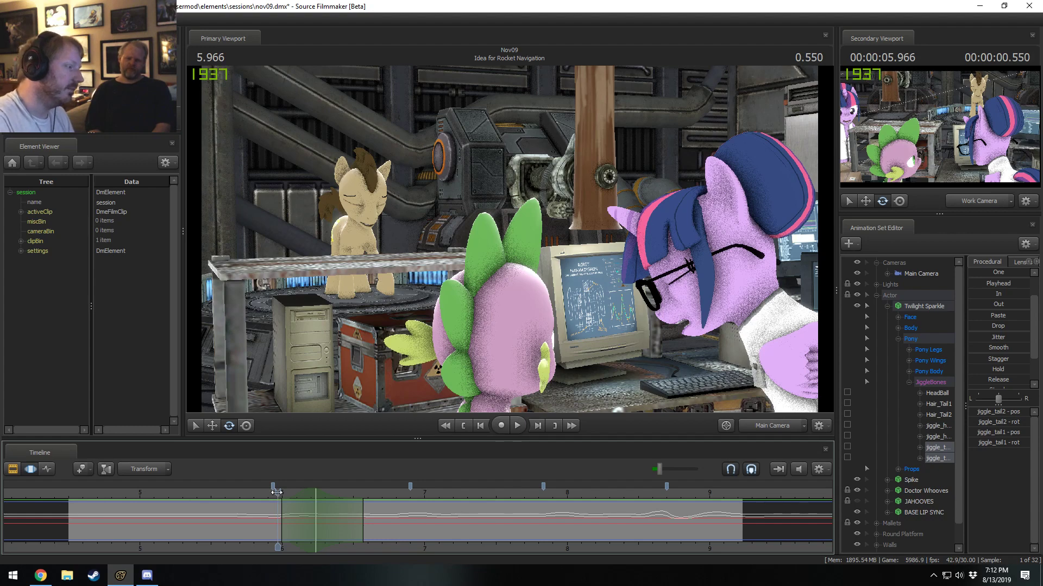
drag(277, 493, 272, 496)
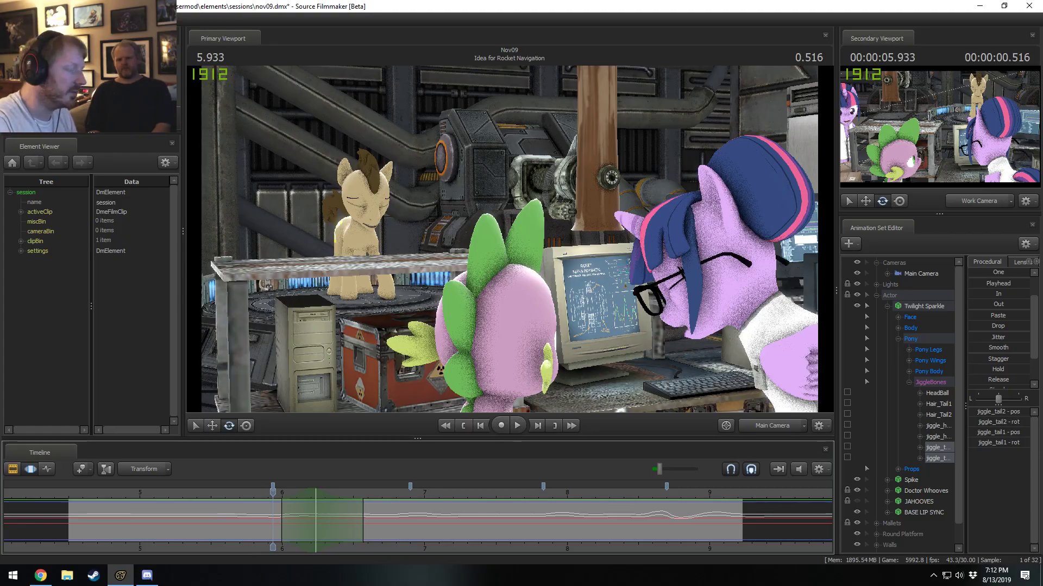
drag(255, 494, 246, 494)
key(space)
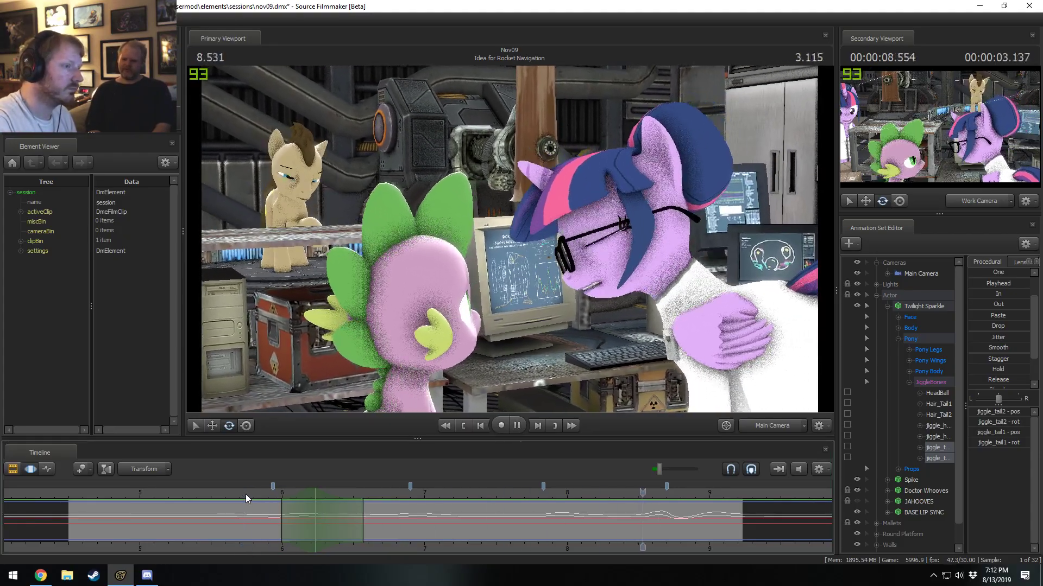
key(space)
Frame Twilight Sparkle's folded wing through the work camera at 8.933 seconds and select its LeftWingClosed bone.
click(783, 429)
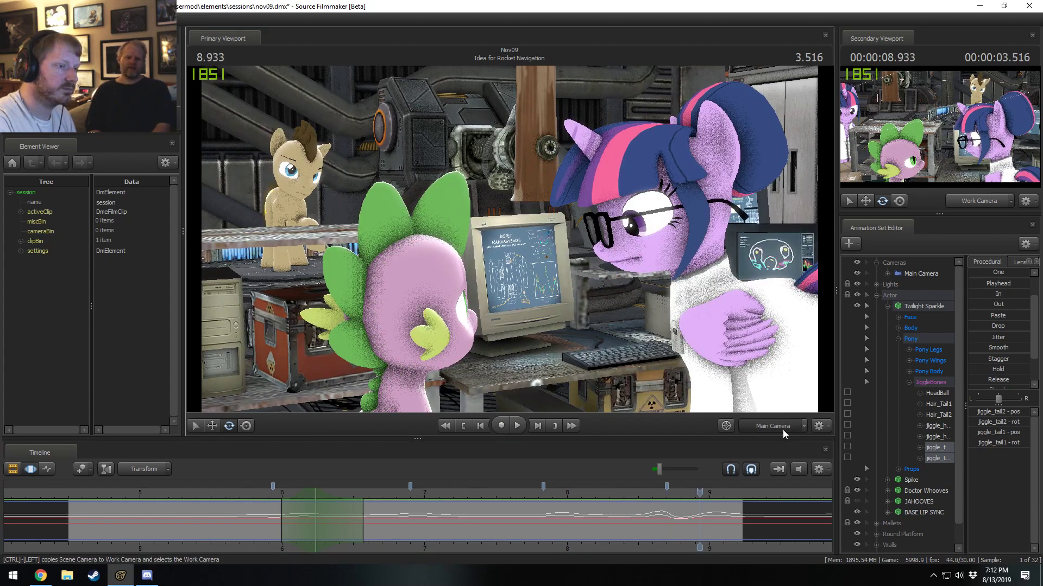
drag(706, 336, 760, 331)
key(w)
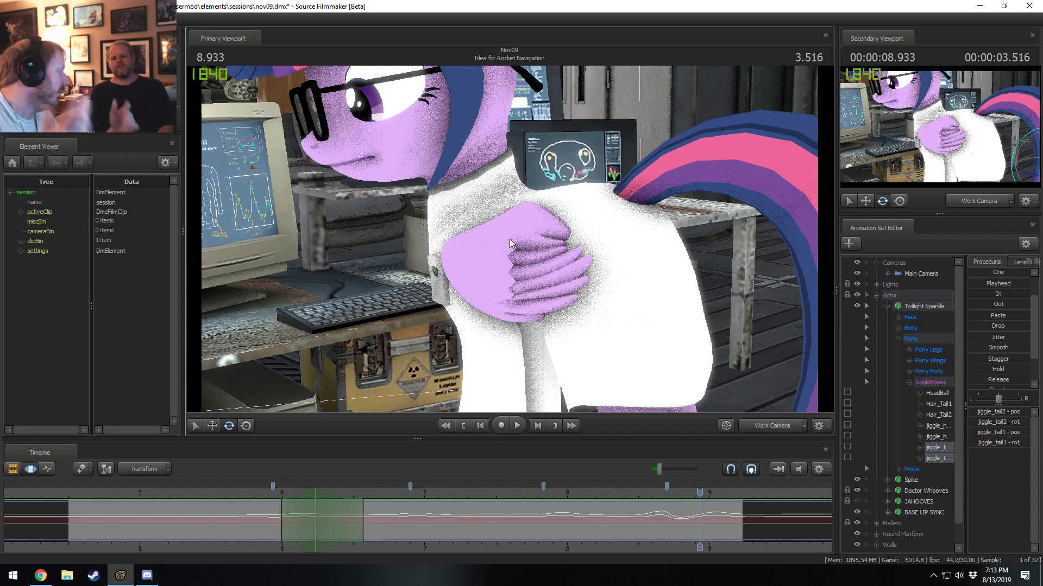
key(ctrl)
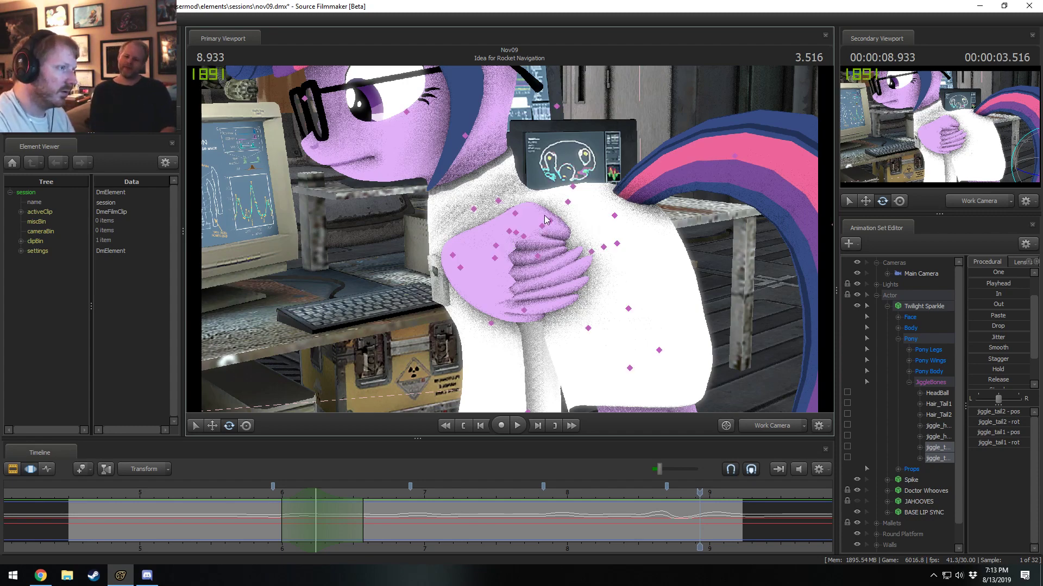
ctrl+click(516, 215)
click(768, 421)
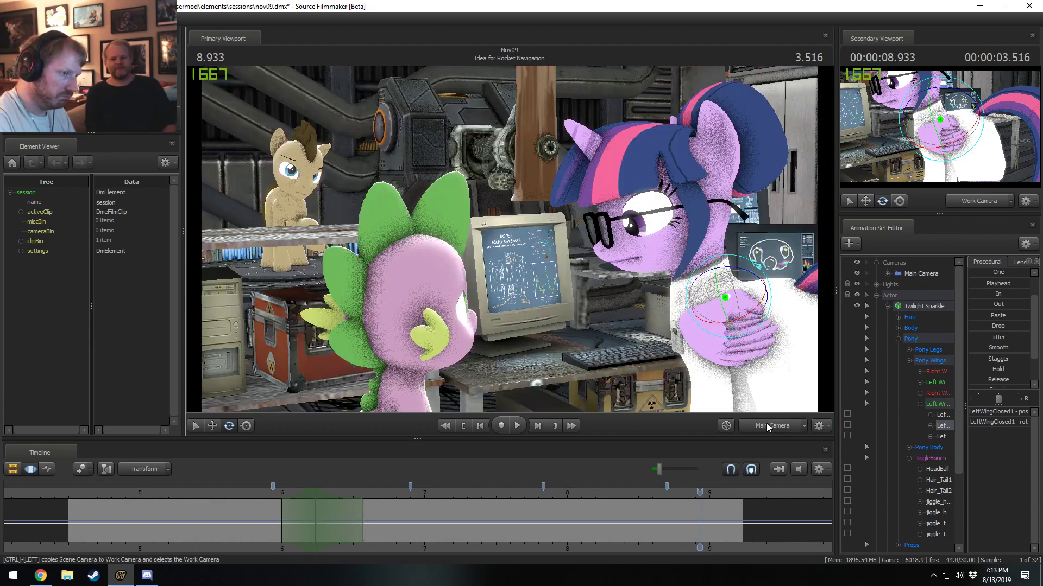
ctrl+click(767, 421)
drag(641, 305, 597, 283)
drag(533, 233, 510, 240)
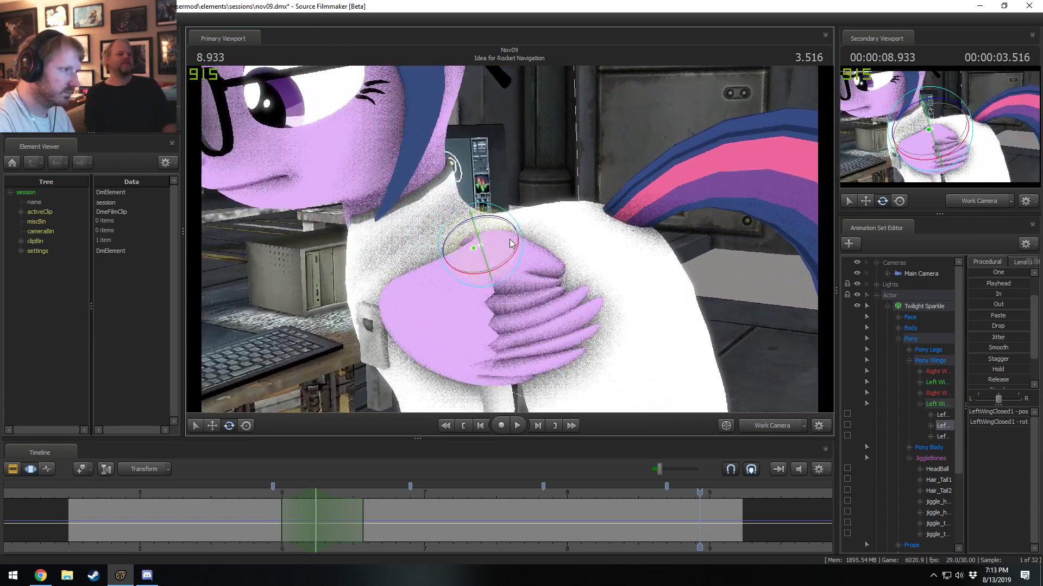
key(ctrl)
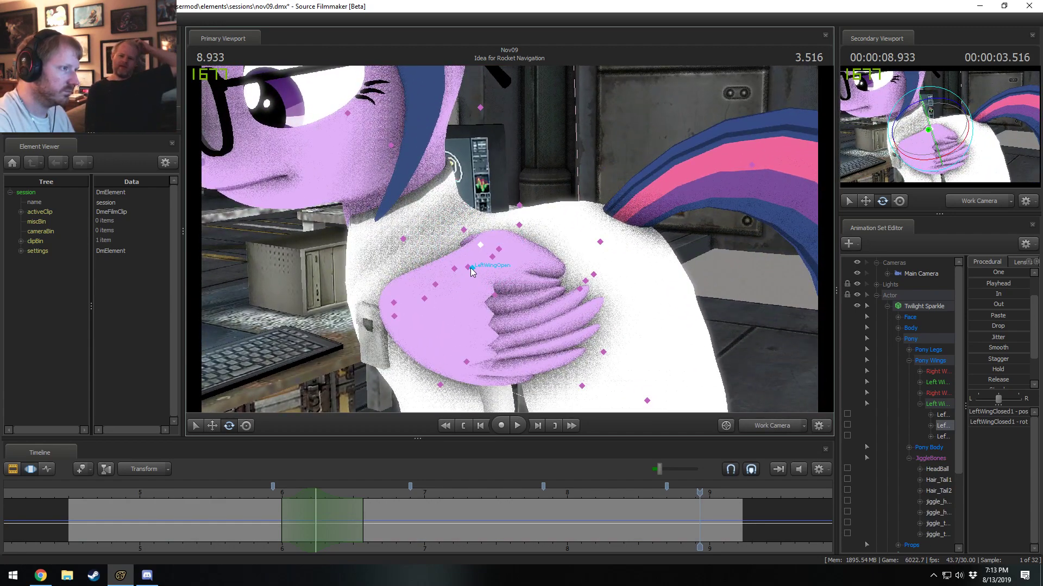
click(468, 267)
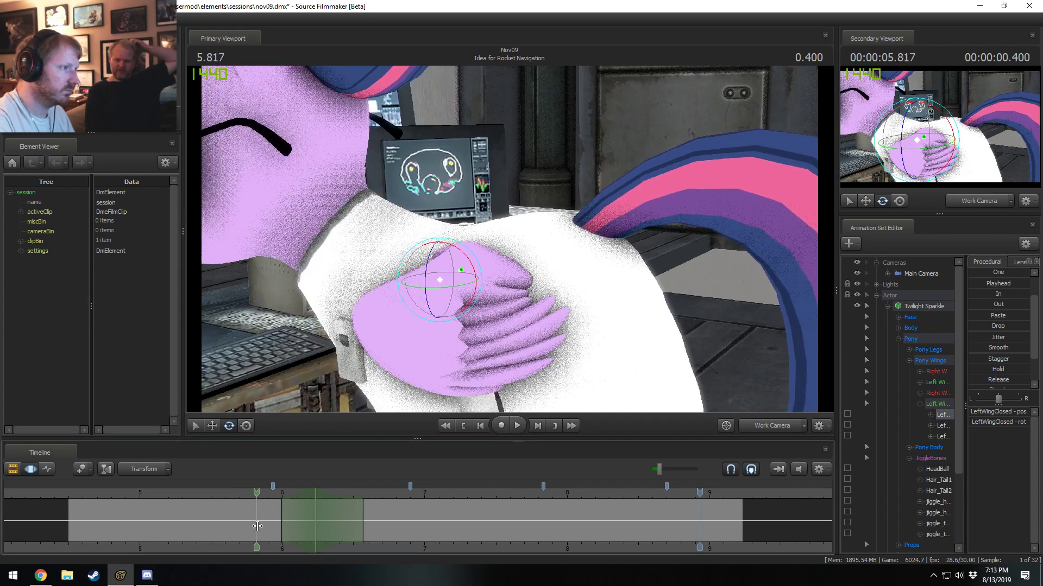
Show the main camera in the secondary viewport and rotate the LeftWingClosed bone at 6.833 seconds over a range of about 5.8–7.9 seconds.
click(989, 205)
mouse_move(922, 215)
mouse_down()
mouse_move(922, 231)
mouse_move(920, 210)
mouse_up()
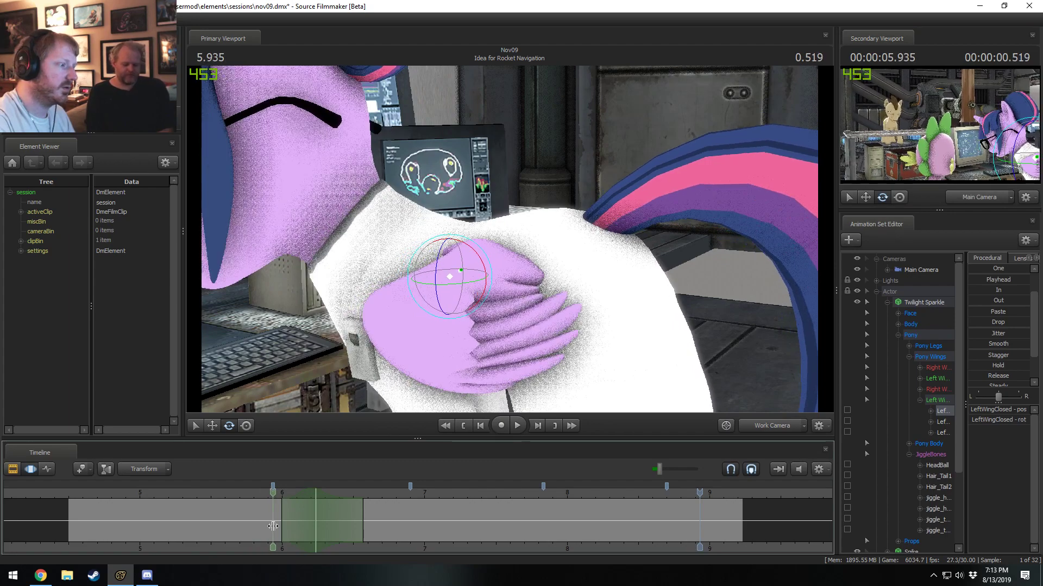
click(273, 521)
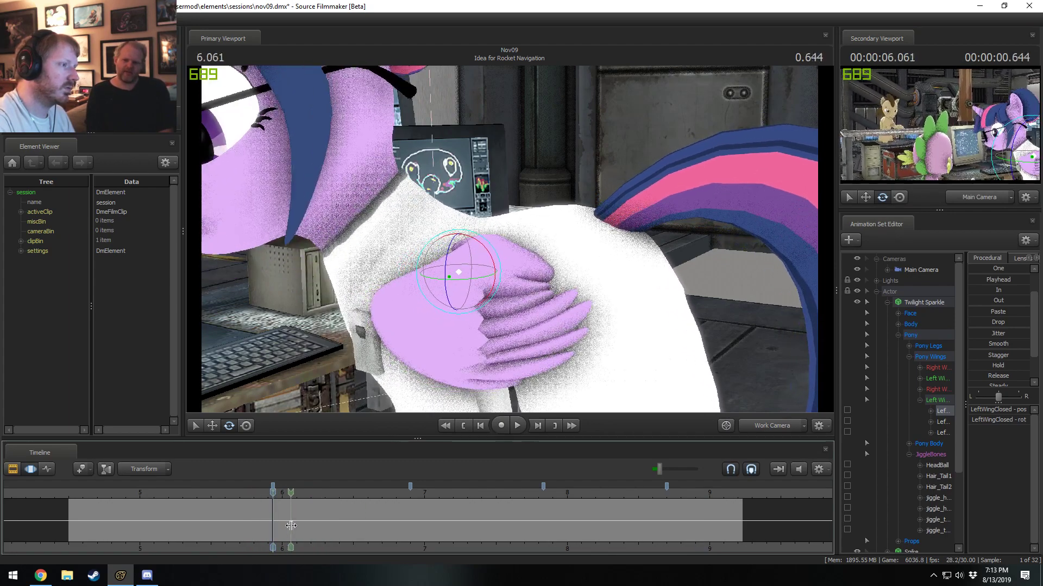
drag(292, 526, 575, 522)
scroll(553, 532, up, 1)
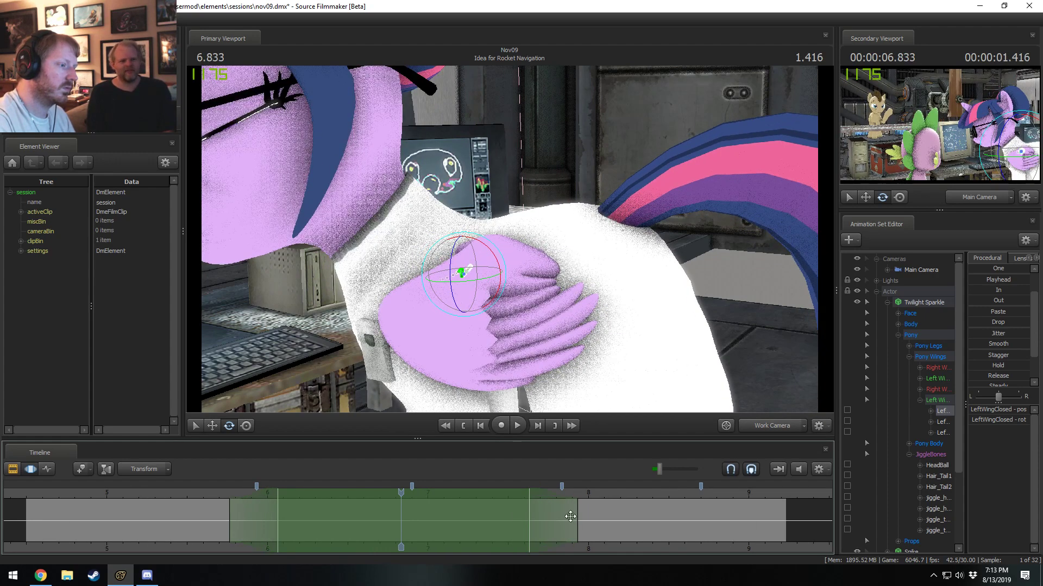
drag(510, 268, 482, 289)
Play back the wing motion, stretch the end of the time range to about 8.1 seconds, and play the section again.
click(219, 492)
key(space)
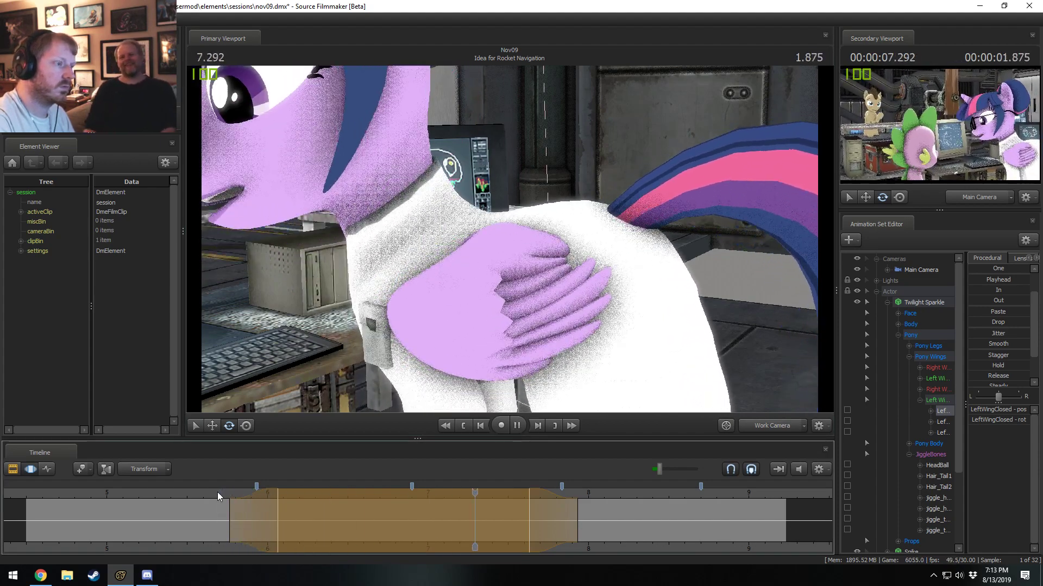
key(space)
key(shift)
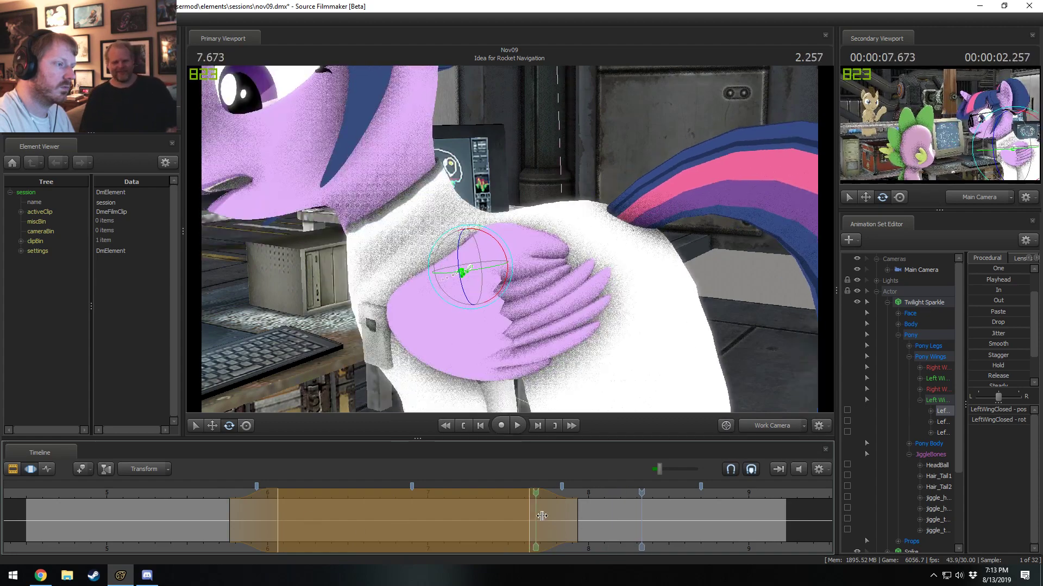
drag(563, 528, 604, 522)
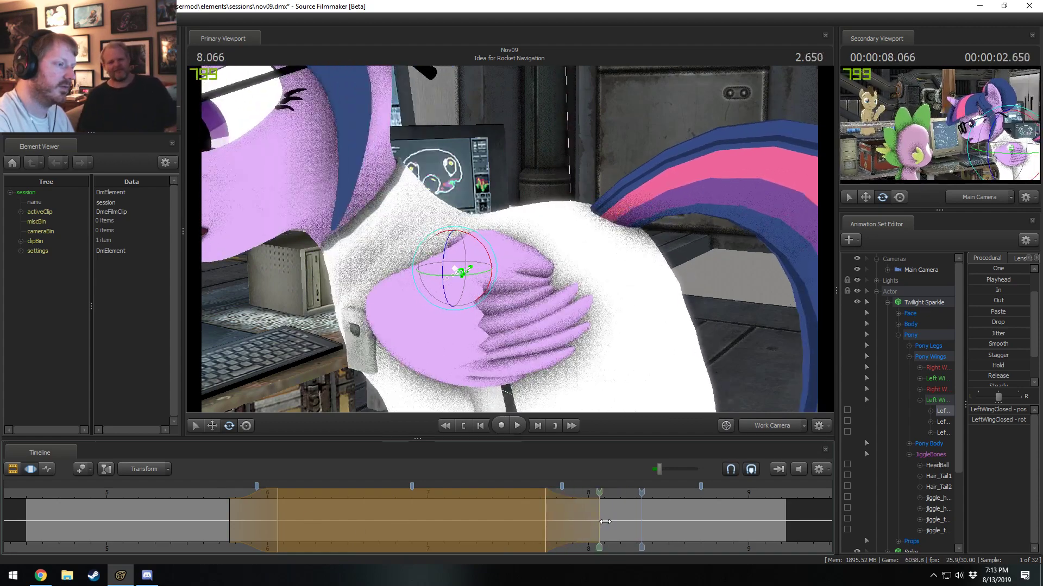
click(625, 492)
key(space)
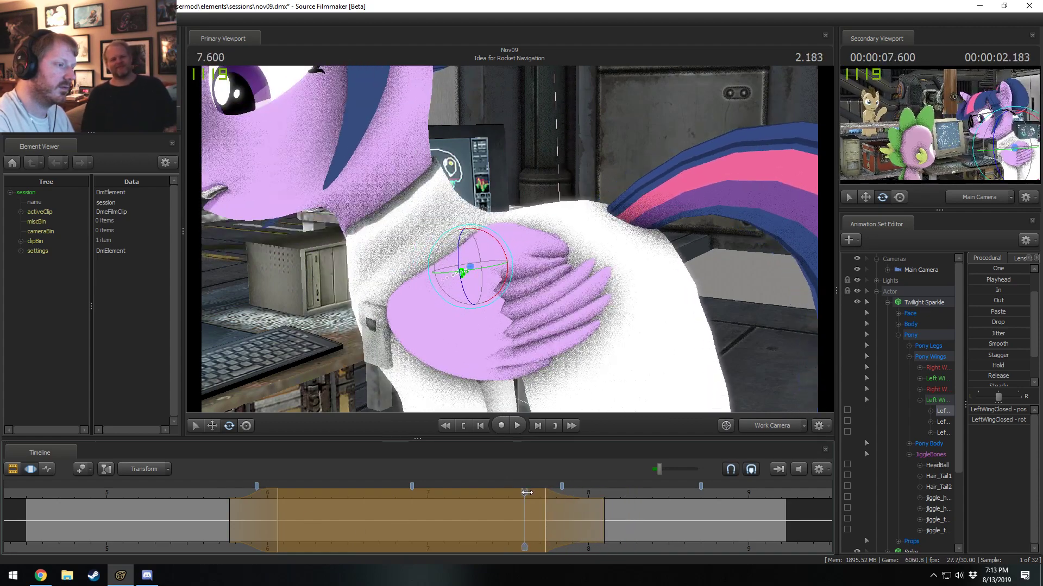
key(space)
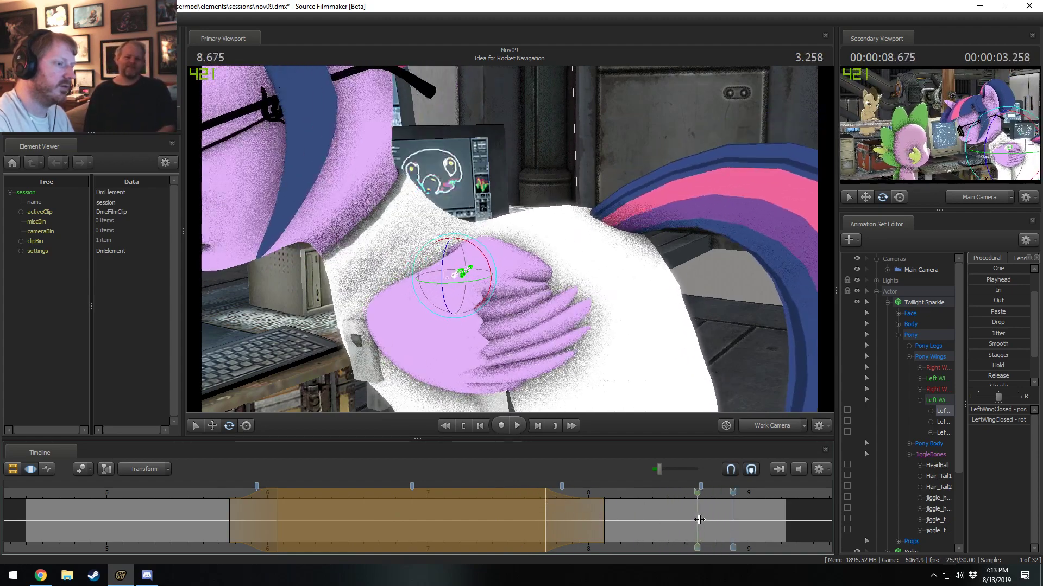
Rotate the LeftWingClosed bone at 8.800 seconds over a time range running past the shot's end, and play the result.
shift+drag(717, 524, 786, 536)
shift+scroll(782, 536, up, 5)
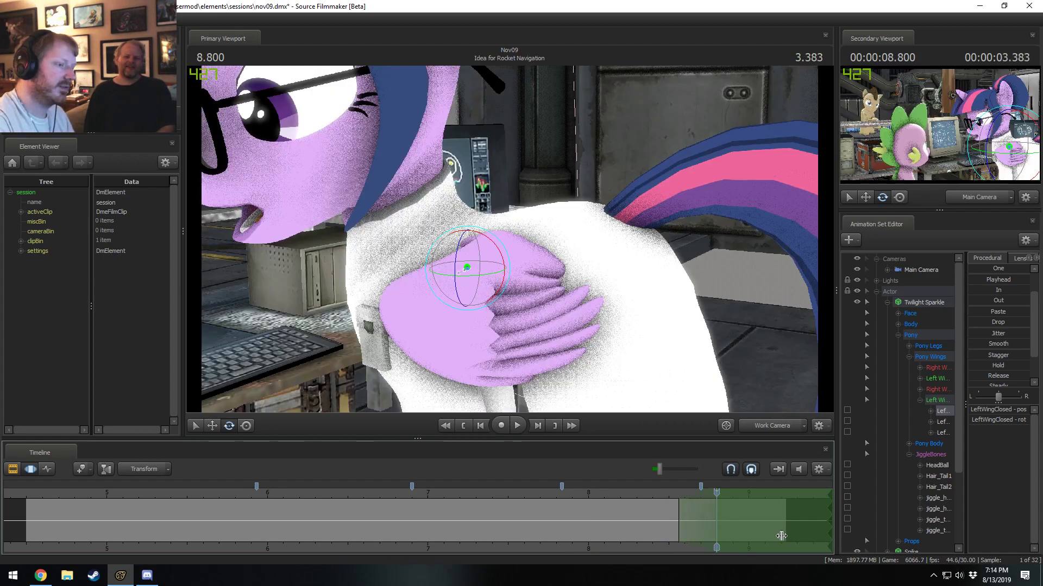
drag(513, 265, 493, 255)
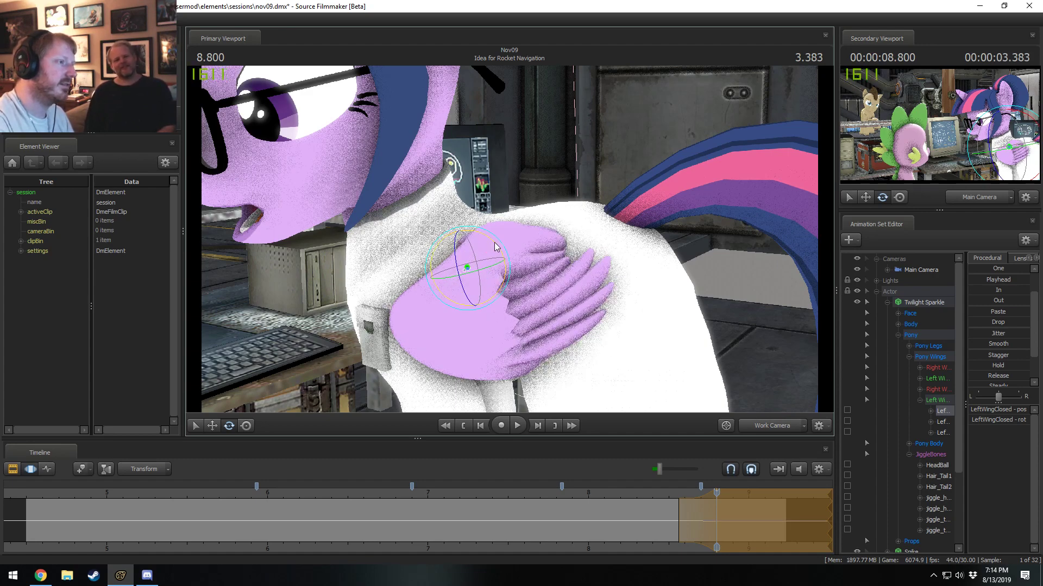
click(655, 494)
key(space)
Retime the wing rotation so its full strength begins at 8.833 seconds, replaying the motion from about 8.5 seconds.
key(space)
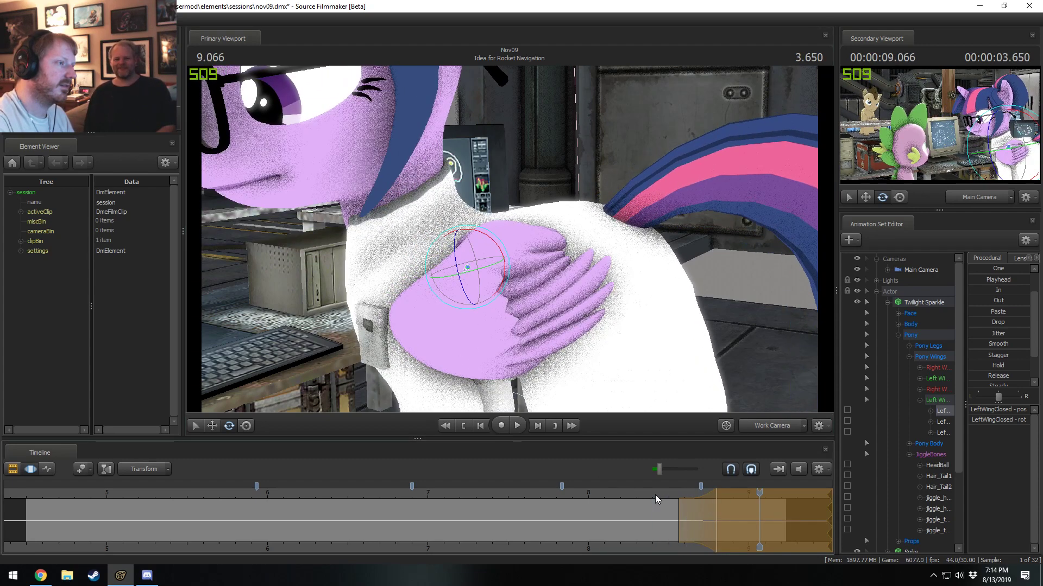
drag(706, 507, 716, 506)
click(666, 492)
key(space)
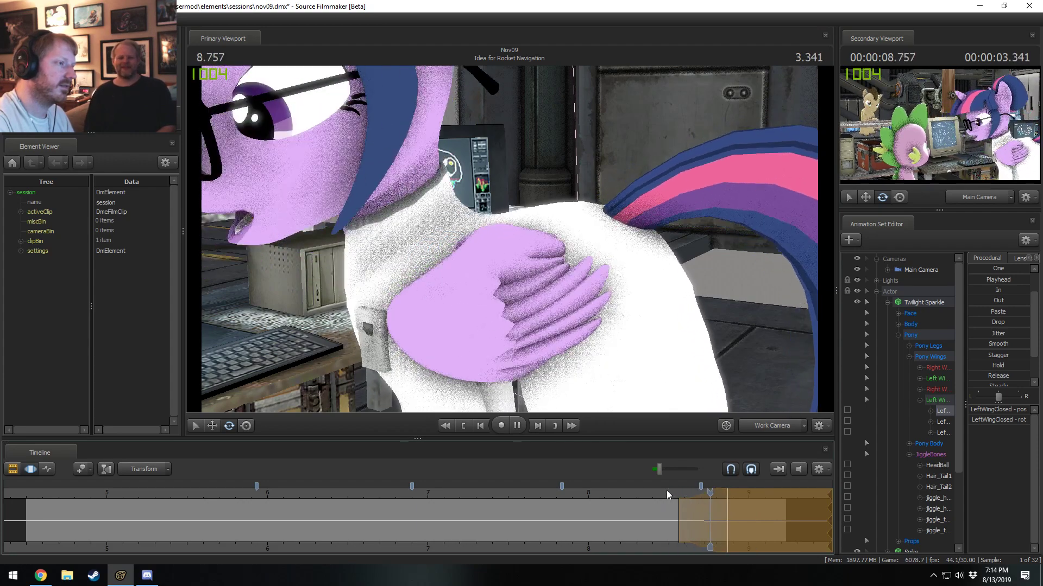
click(666, 492)
key(space)
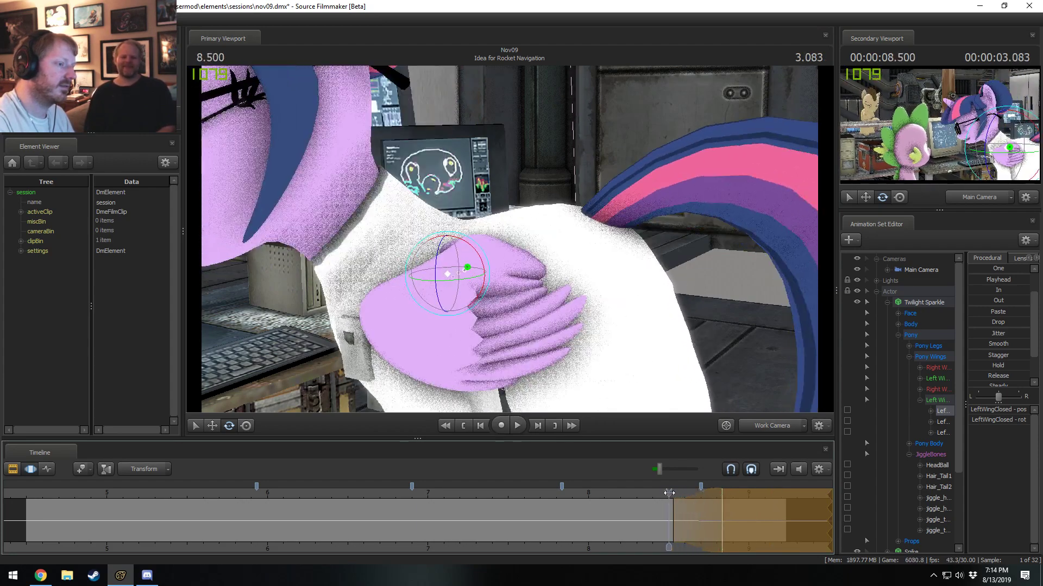
click(657, 493)
key(space)
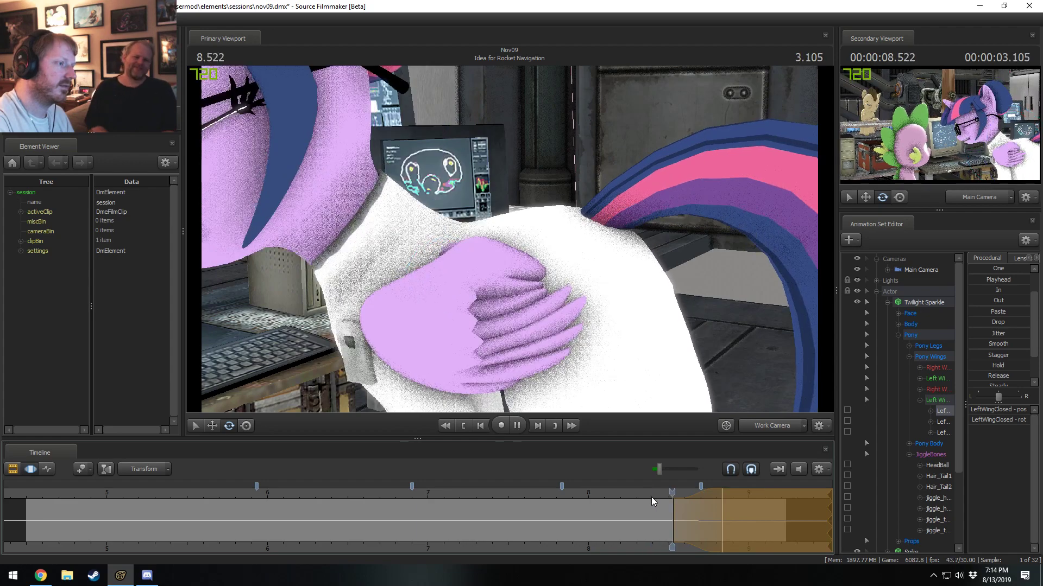
Set a short time range peaking at 8.833 seconds and rotate the LeftWingClosed1 bone there.
drag(651, 498, 720, 499)
key(Escape)
scroll(720, 519, up, 7)
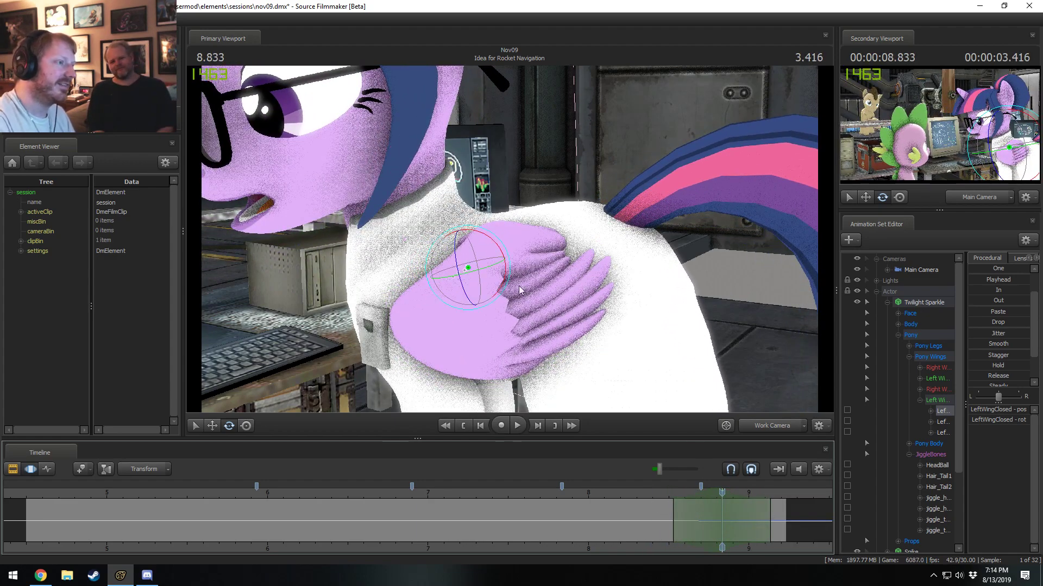
drag(511, 258, 501, 346)
key(ctrl+z)
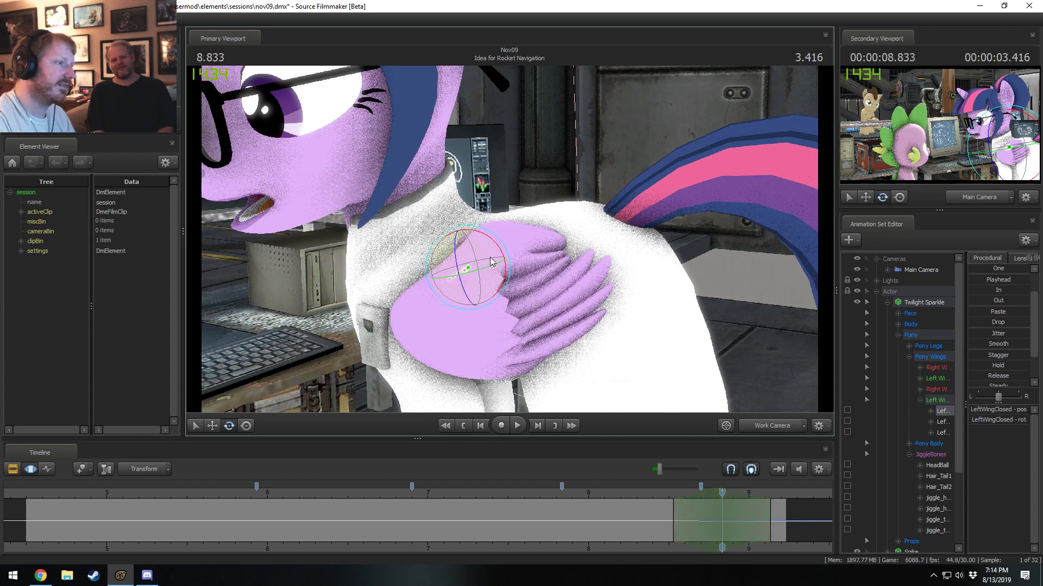
ctrl+click(474, 242)
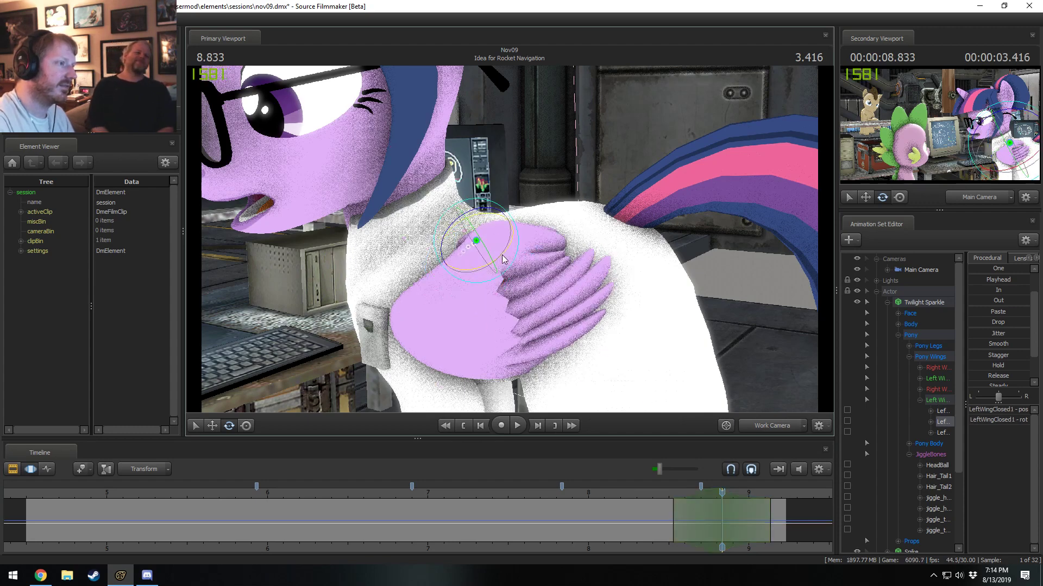
drag(502, 257, 520, 255)
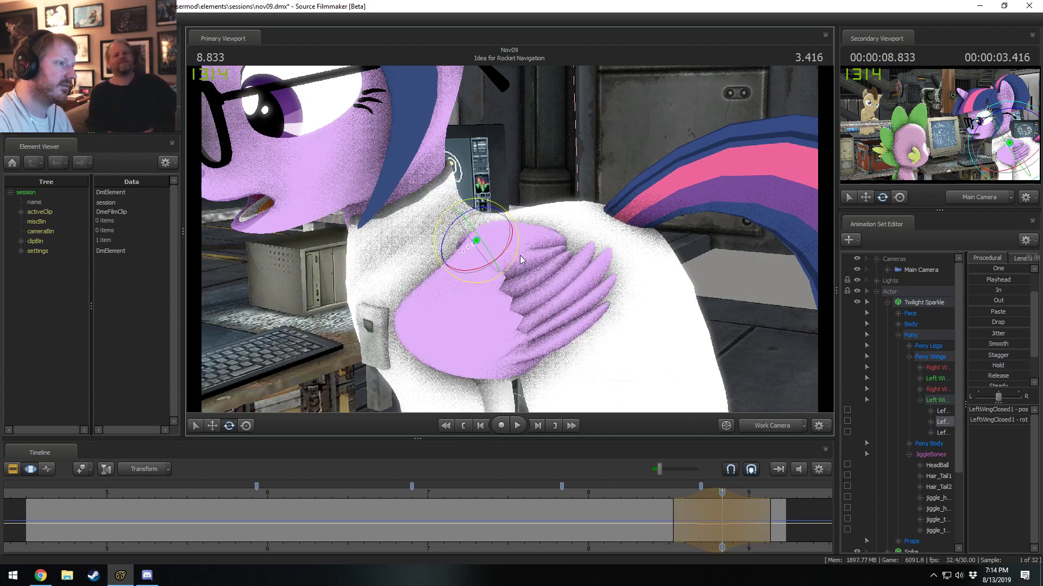
Widen the LeftWingClosed1 edit's time range to about 8.5–9.3 seconds, playing the motion before and after the change.
click(654, 496)
key(space)
key(space)
mouse_move(654, 496)
mouse_down()
mouse_move(644, 497)
mouse_move(673, 500)
mouse_up()
drag(770, 516, 797, 515)
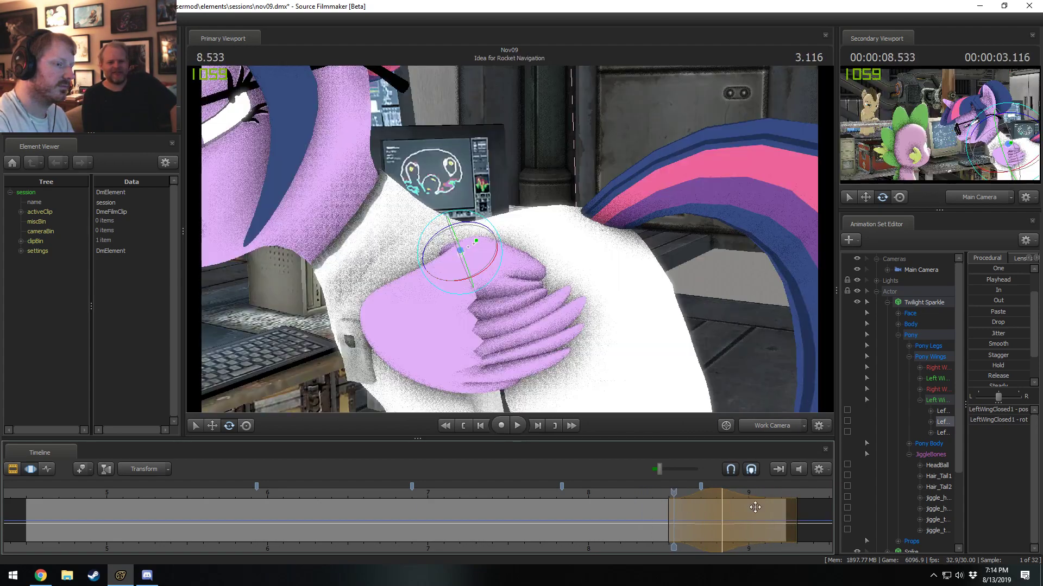
key(space)
key(space)
click(644, 493)
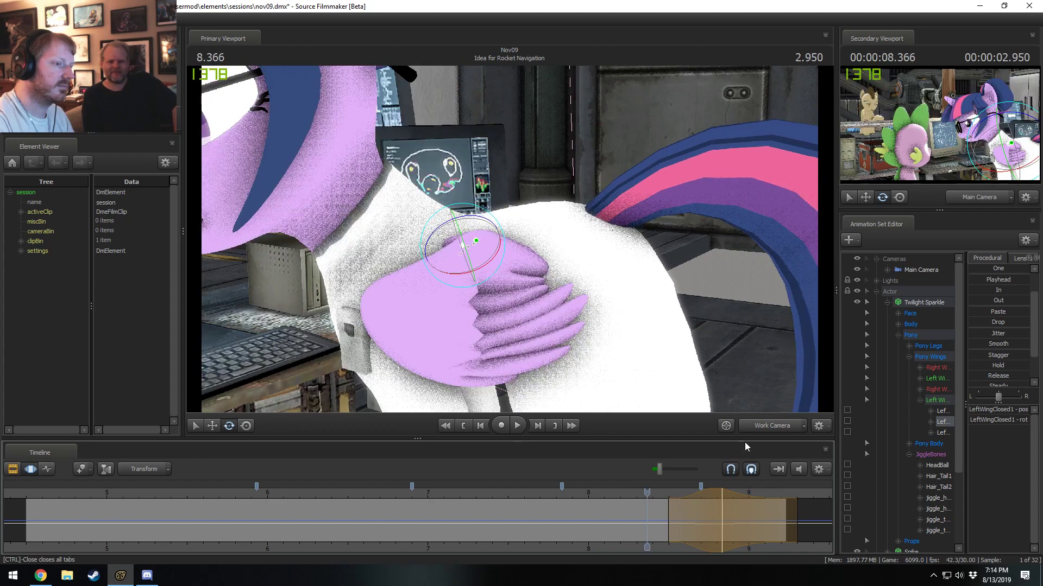
Review the wing animation through the main camera, playing from about 7.2 seconds to the end of the shot.
click(760, 426)
key(space)
key(space)
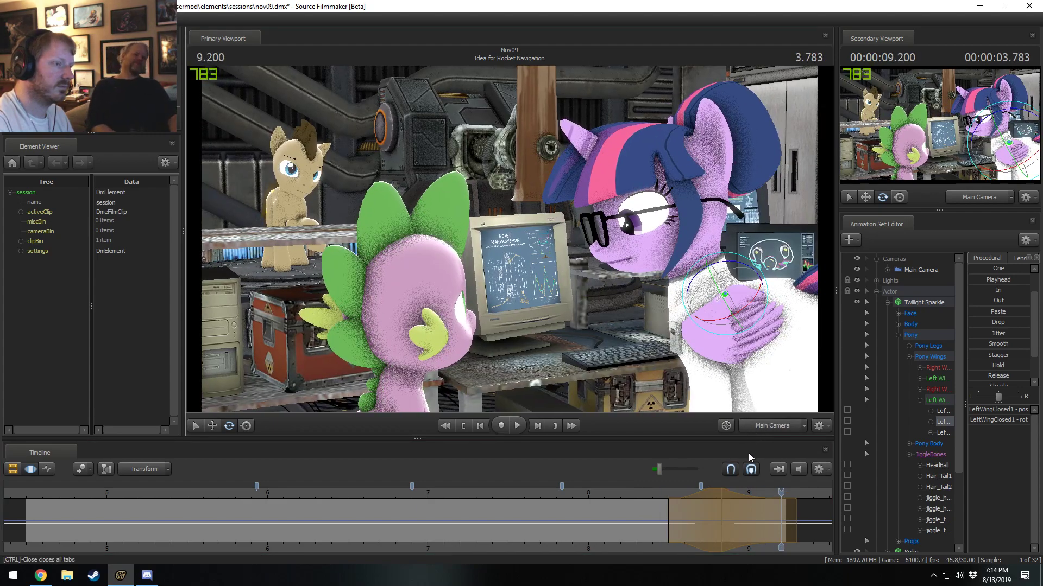
drag(612, 500, 513, 493)
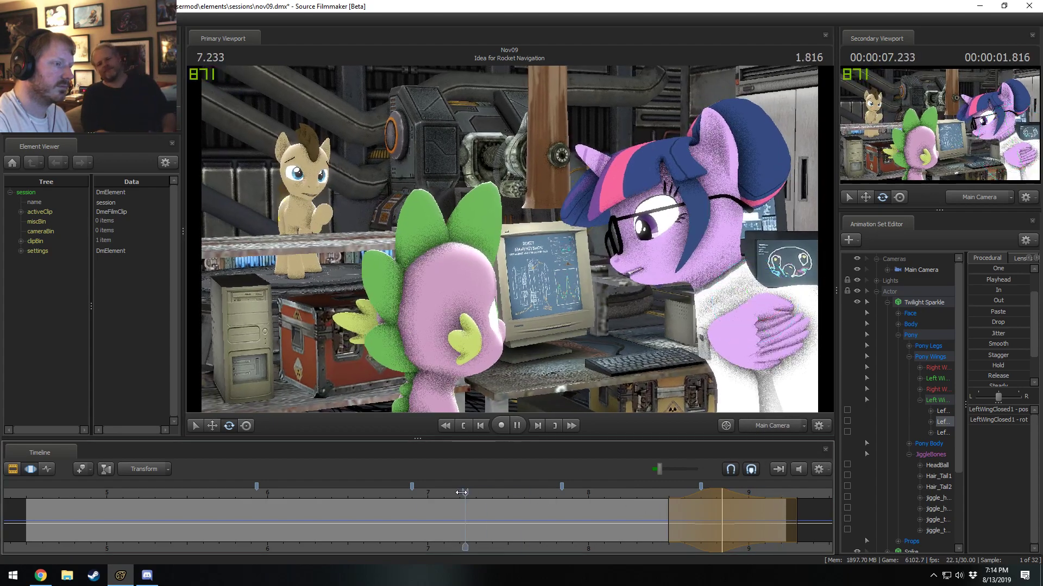
key(space)
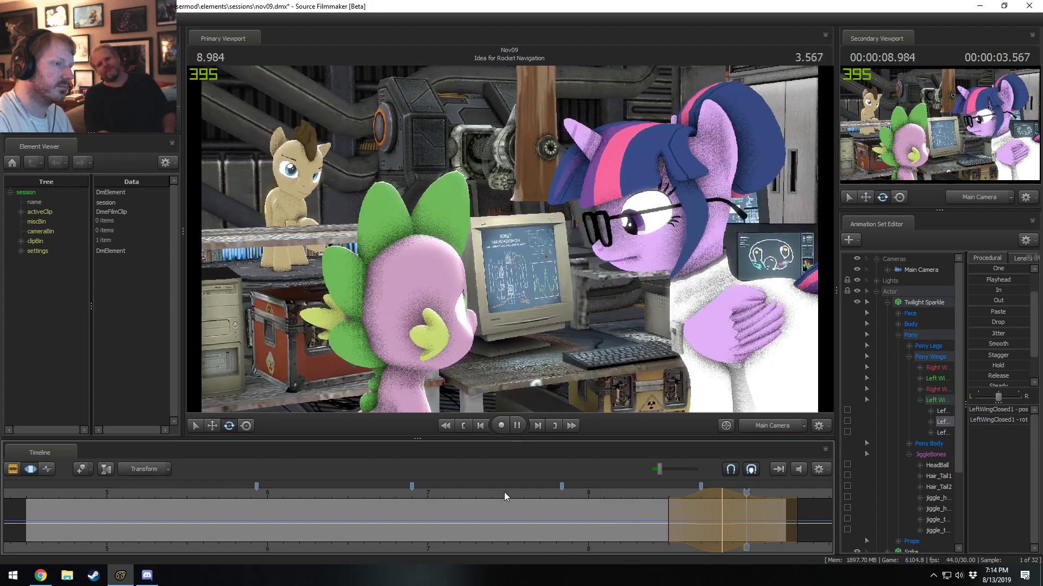
key(space)
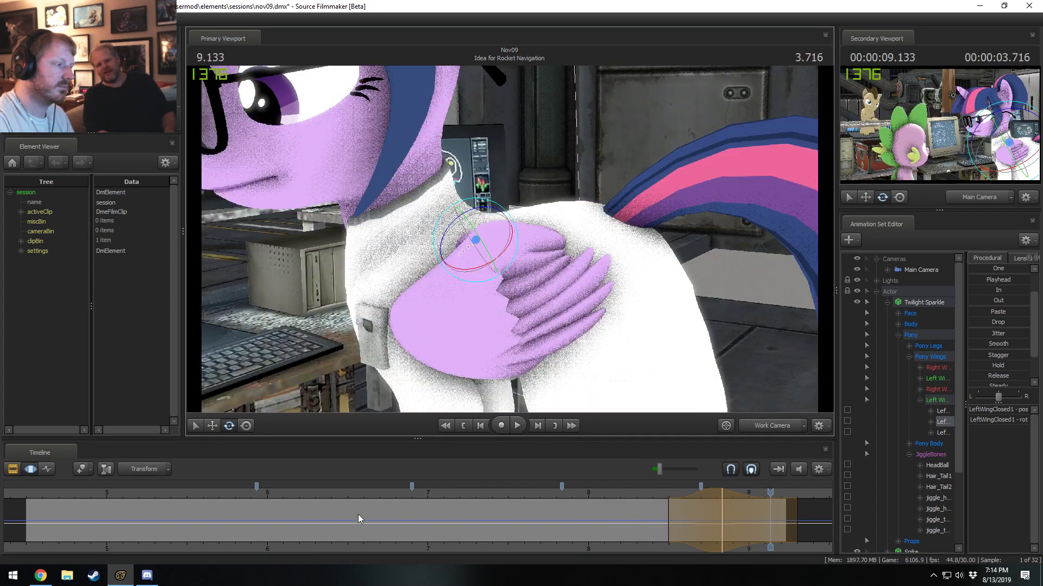
Set a time range around 6.866 seconds through the work camera and rotate the LeftWingClosed2 bone there.
drag(361, 517, 406, 523)
shift+click(406, 524)
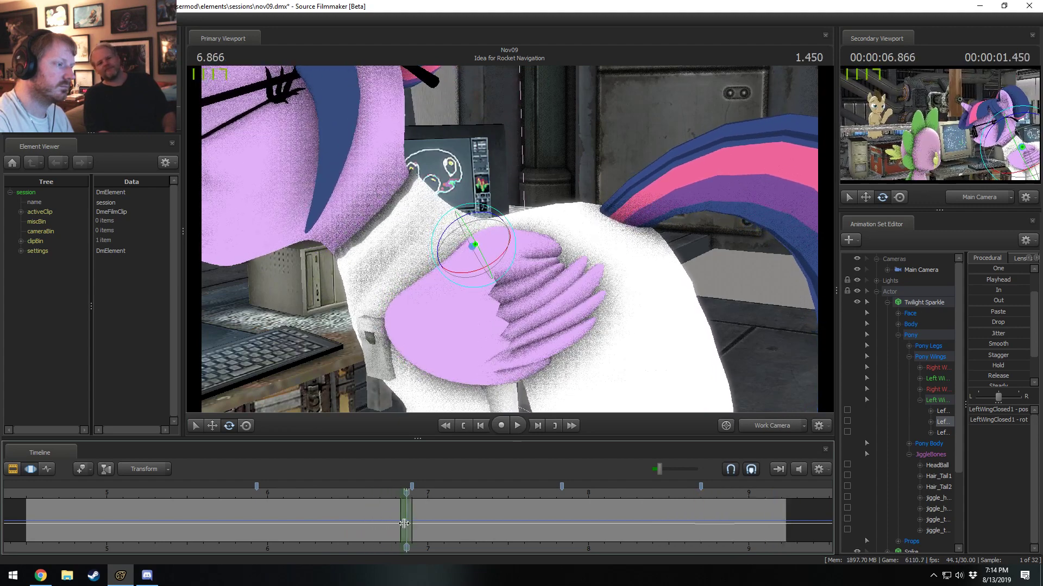
shift+scroll(406, 524, up, 5)
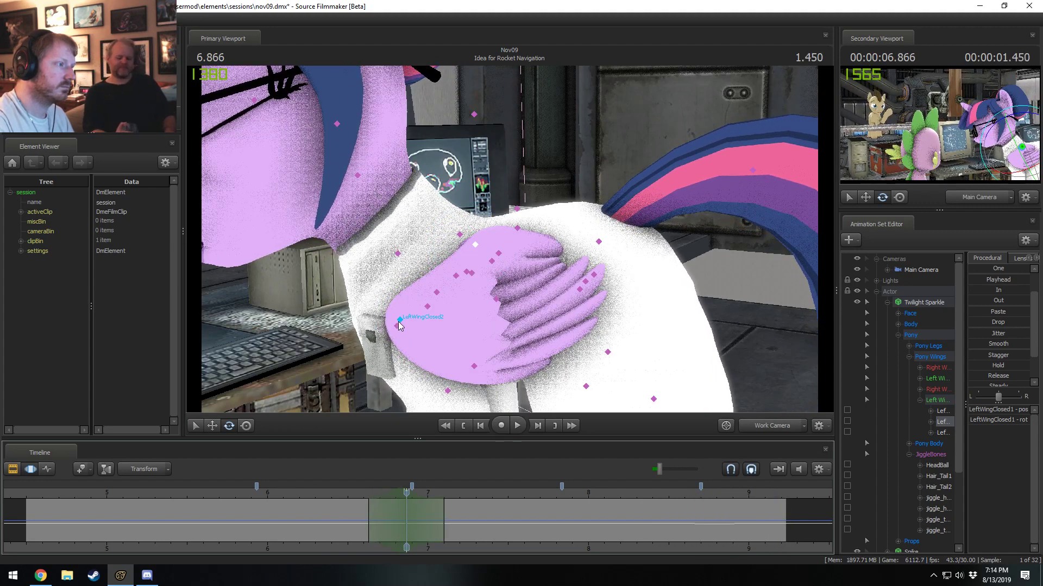
click(400, 321)
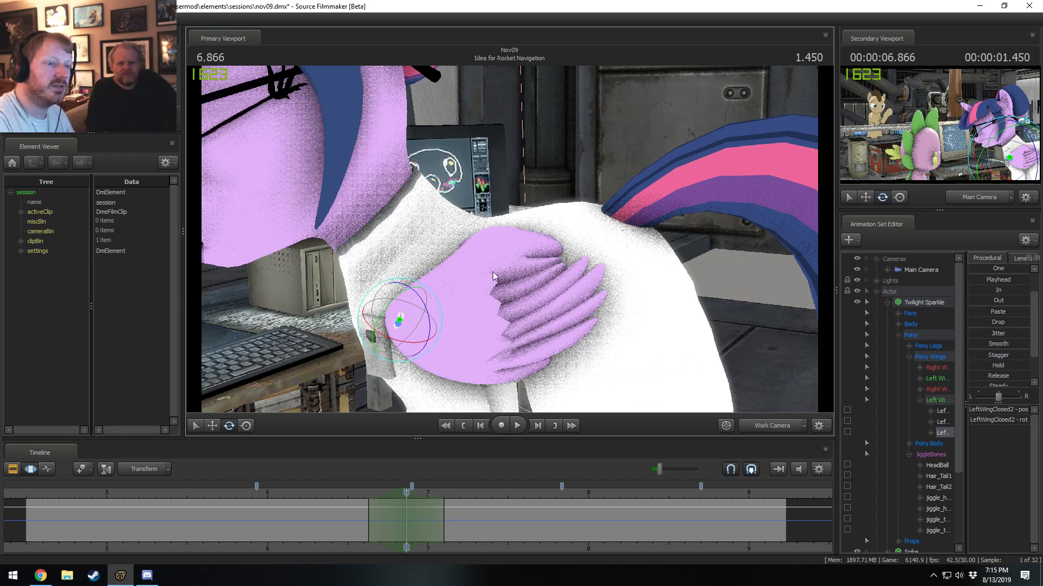
alt+drag(511, 255, 501, 272)
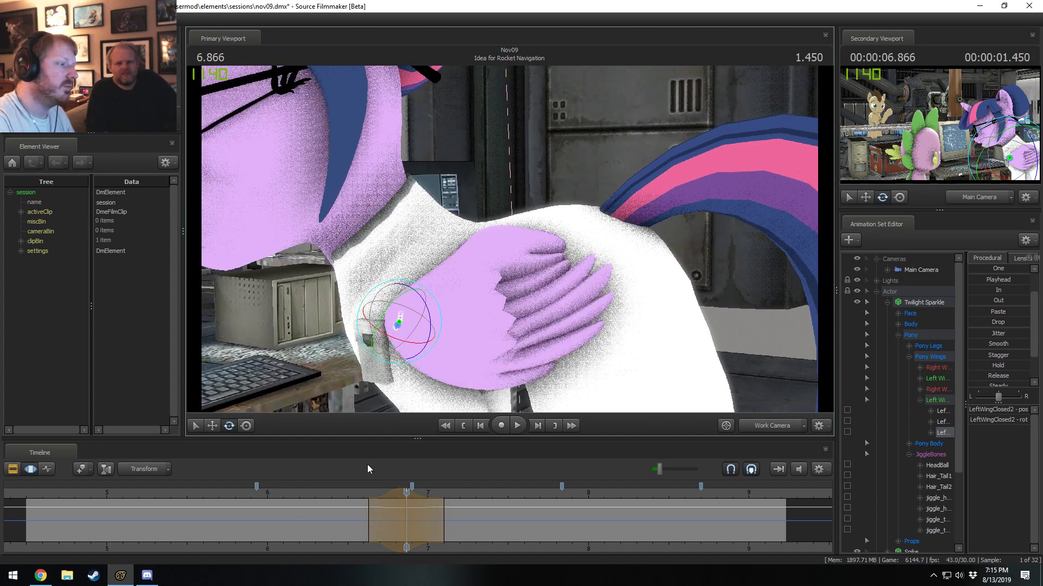
Play the wingtip motion, then set a short time range peaking at 7.033 seconds and rotate the LeftWingClosed2 bone there.
click(359, 493)
key(space)
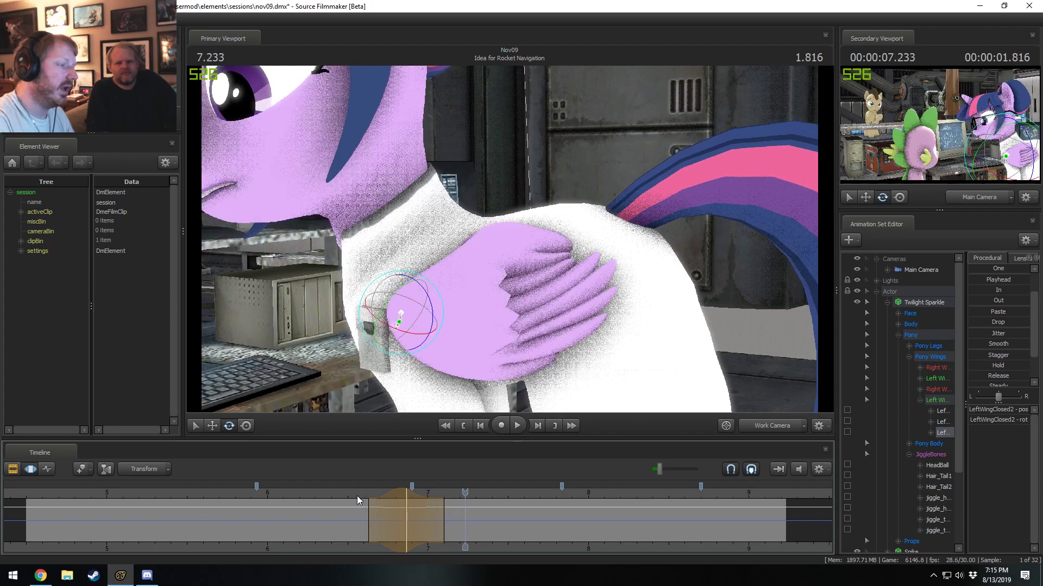
drag(354, 495, 432, 508)
key(Escape)
shift+drag(433, 509, 475, 515)
drag(443, 308, 445, 303)
Check the September and October 2019 pages of the system calendar, then close it.
click(997, 575)
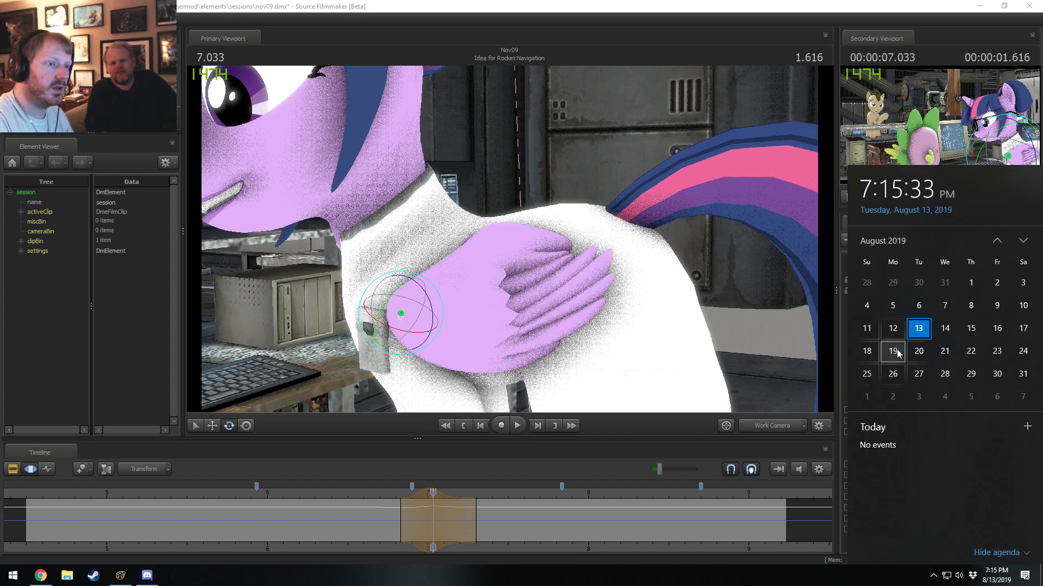
click(1026, 242)
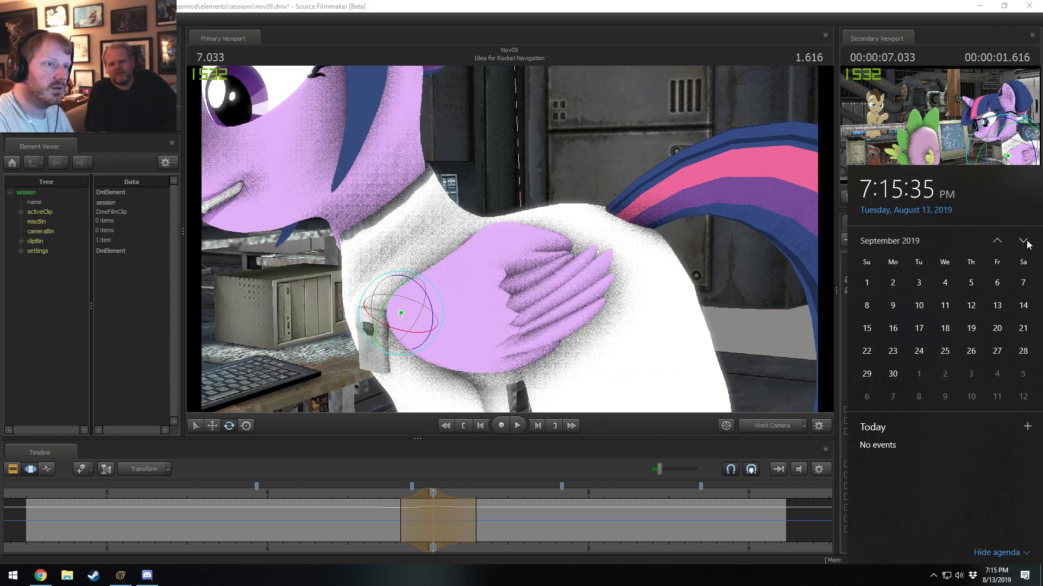
click(1025, 242)
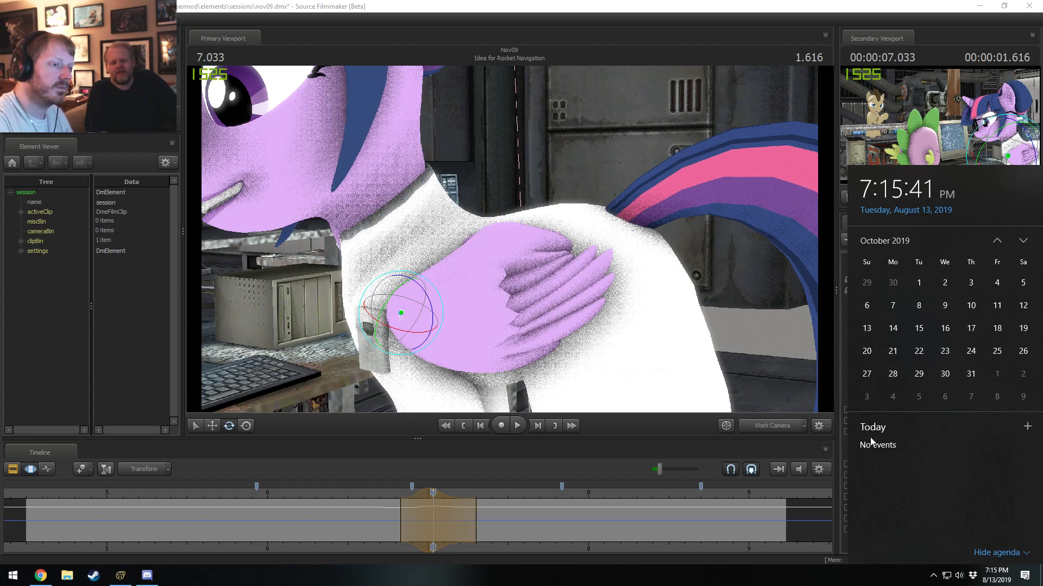
click(773, 452)
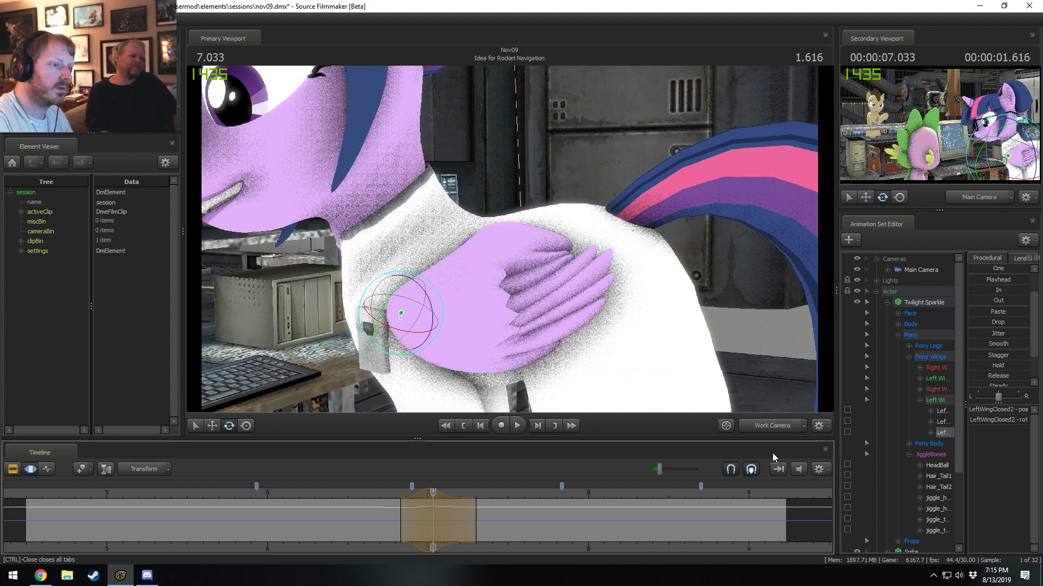
Examine the wing around 6.75 seconds and extend the end of the LeftWingClosed2 edit's time range to about 7.5 seconds.
click(386, 497)
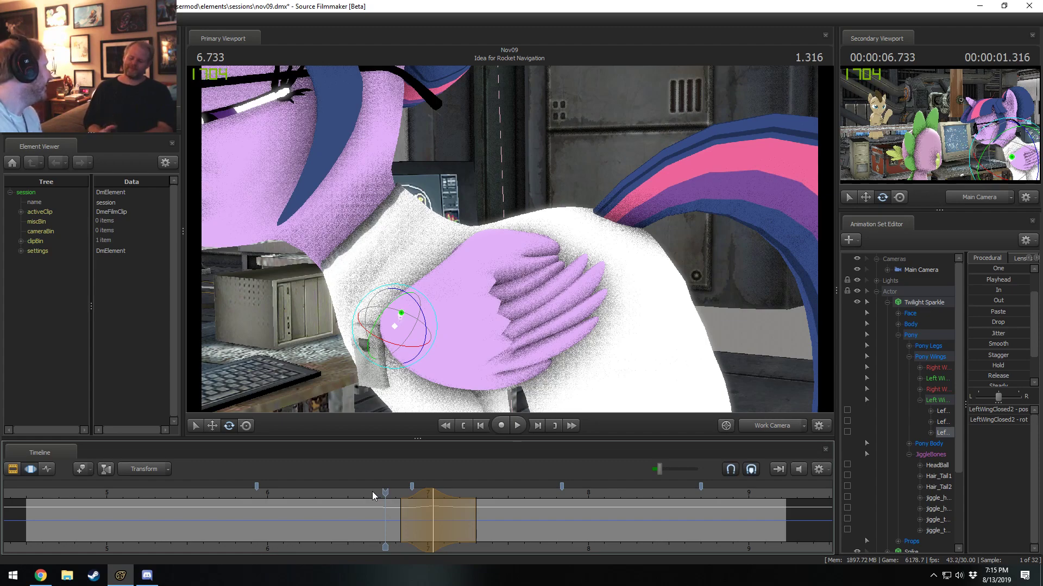
mouse_move(372, 493)
mouse_down()
mouse_move(429, 492)
mouse_move(381, 492)
mouse_move(391, 494)
mouse_up()
drag(477, 521, 508, 524)
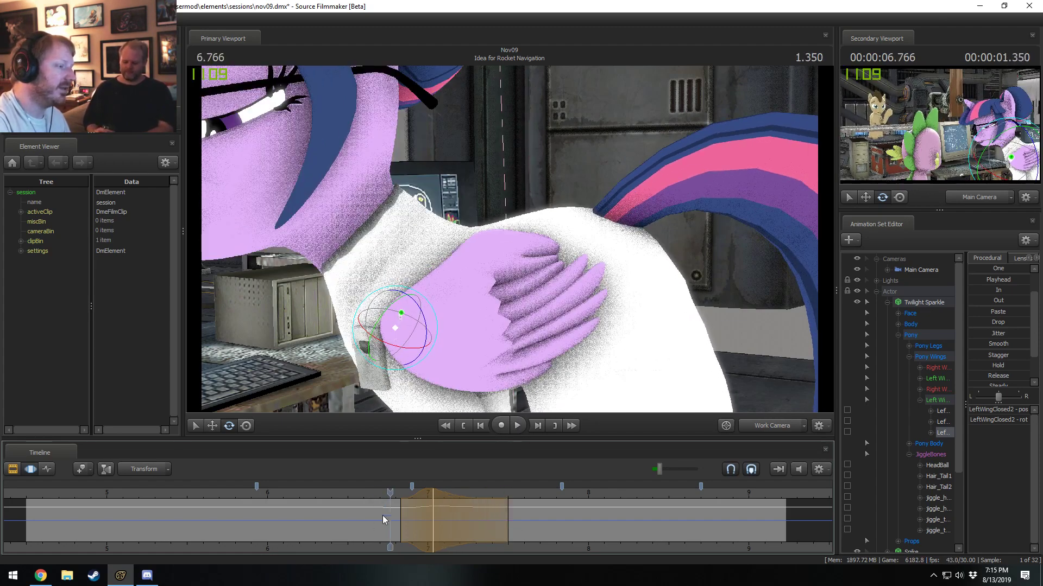
Extend the start of the LeftWingClosed2 edit's time range back to about 6.8 seconds and play the motion.
drag(402, 504, 396, 504)
key(space)
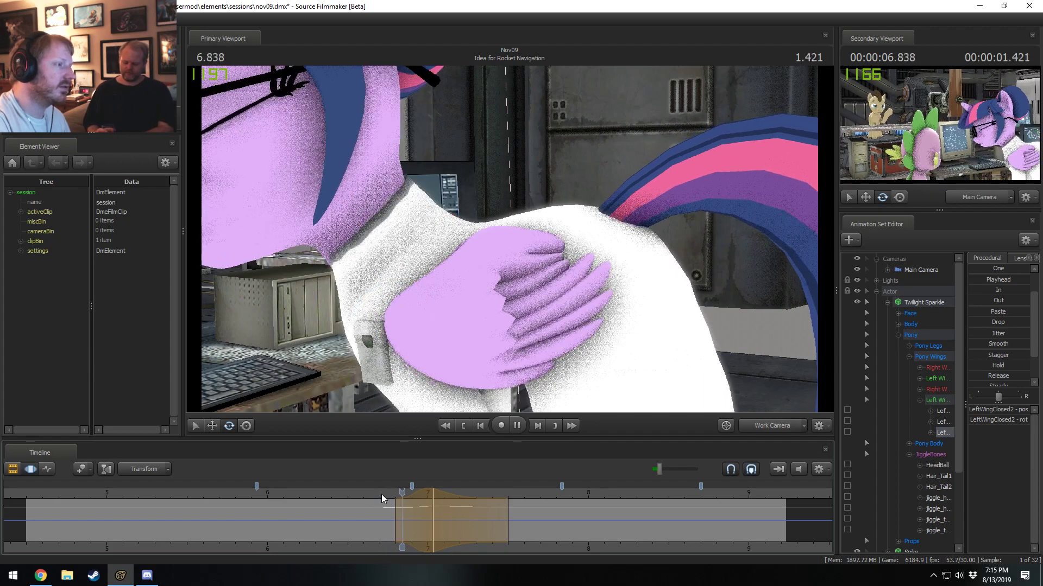
click(381, 494)
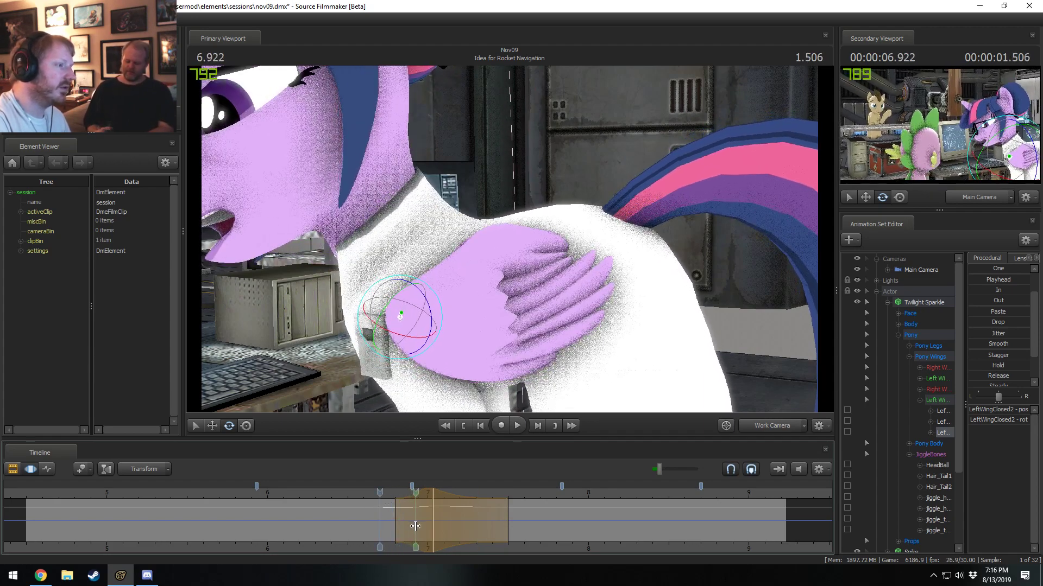
Set a time range from about 6.7 to 7.4 seconds peaking at 6.966 seconds and rotate the LeftWingClosed1 bone there.
shift+click(422, 528)
shift+scroll(422, 528, up, 5)
drag(464, 523, 492, 523)
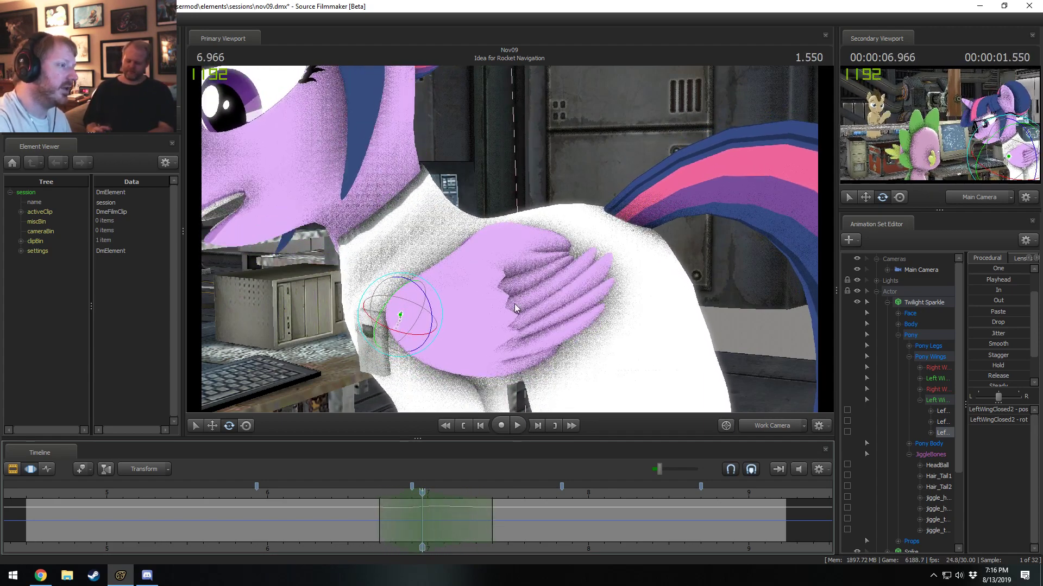
click(480, 240)
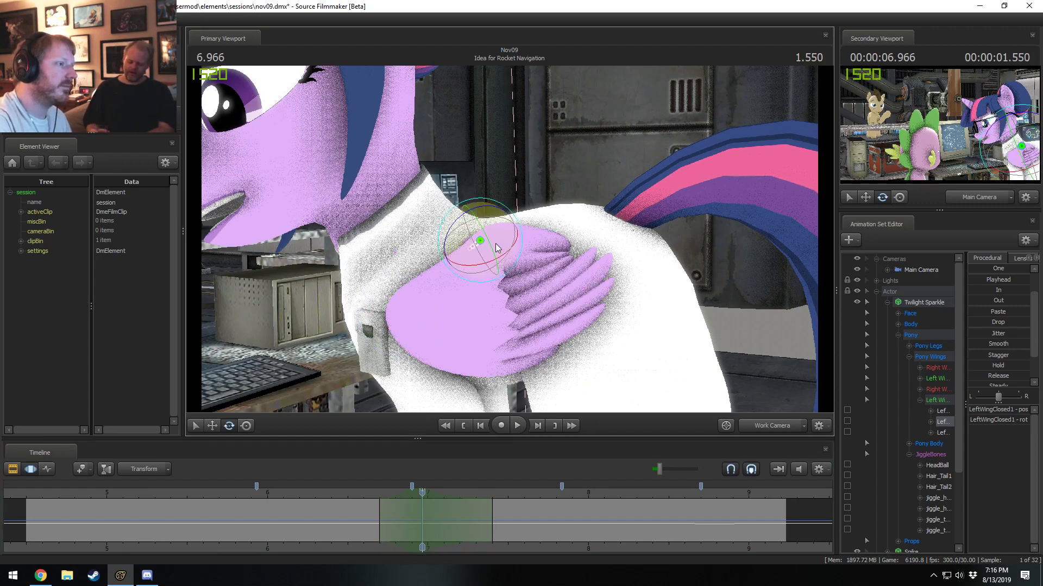
drag(524, 247, 523, 256)
Play the wing motion repeatedly while shifting the LeftWingClosed1 edit's shortened time range to peak at about 6.93 seconds.
key(space)
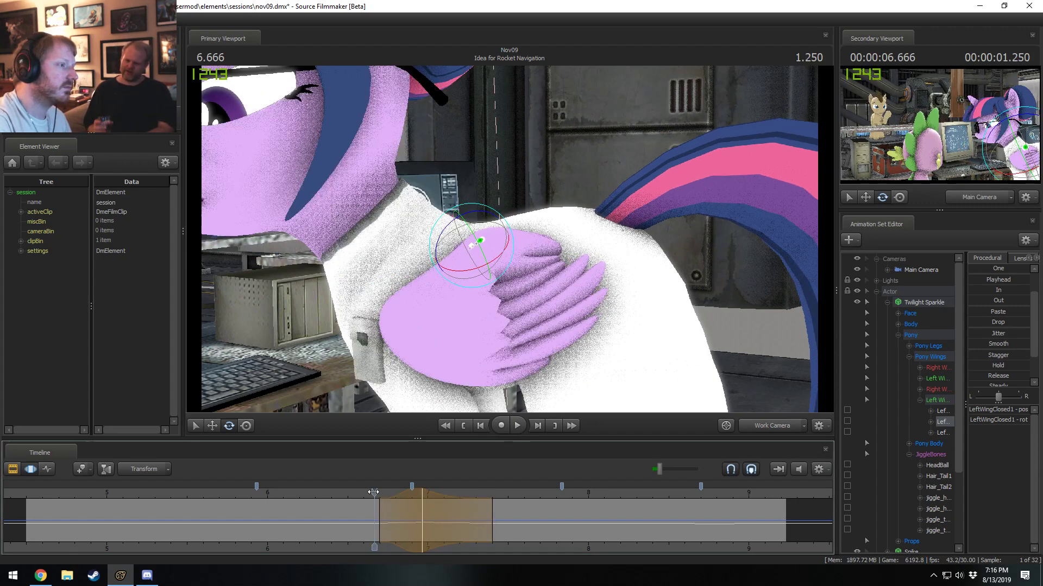
key(space)
drag(402, 494, 483, 510)
shift+scroll(435, 503, down, 1)
click(374, 491)
key(space)
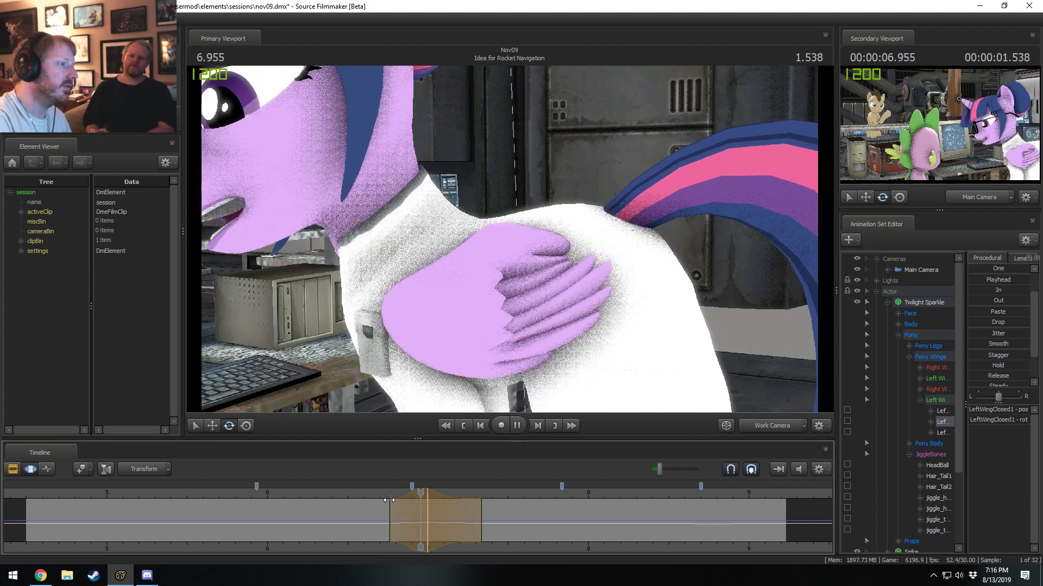
key(space)
click(374, 491)
key(space)
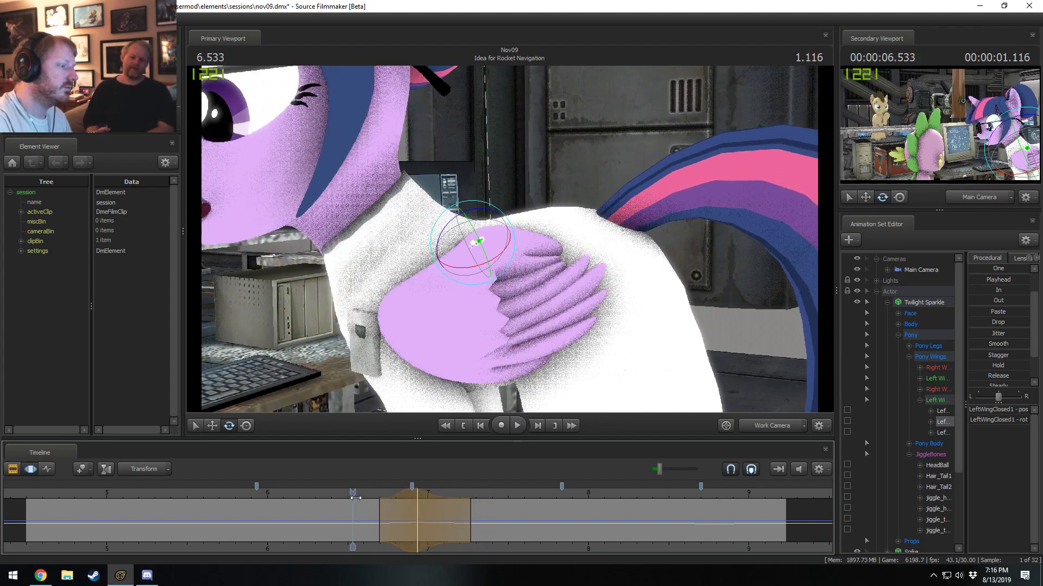
key(space)
Set a time range from about 6.8 to 7.8 seconds peaking at 7.166 seconds and rotate the LeftWingClosed1 bone there.
drag(410, 509, 557, 526)
shift+click(456, 515)
shift+scroll(459, 518, up, 5)
shift+scroll(460, 518, up, 2)
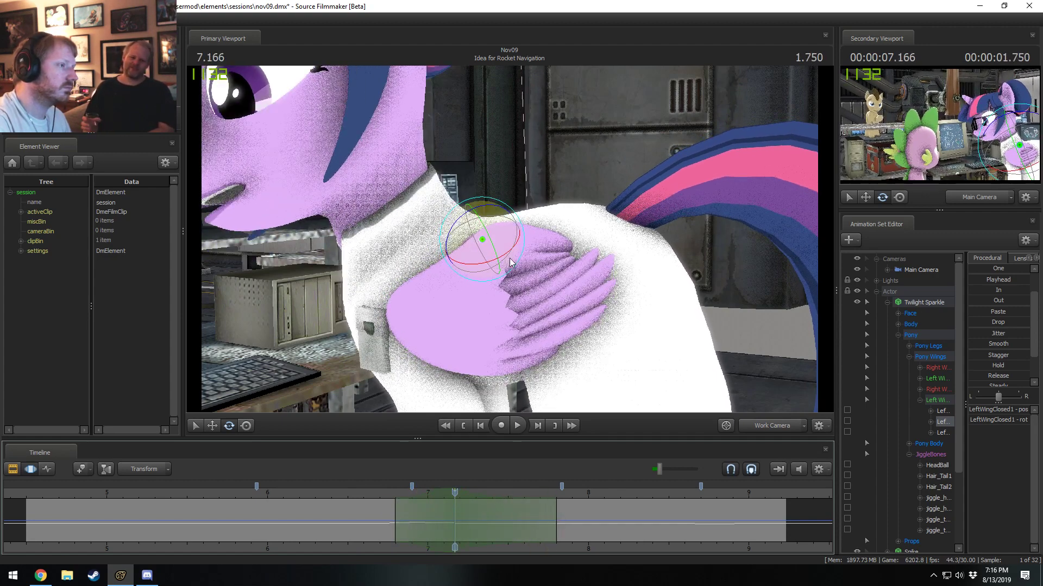
drag(524, 248, 524, 248)
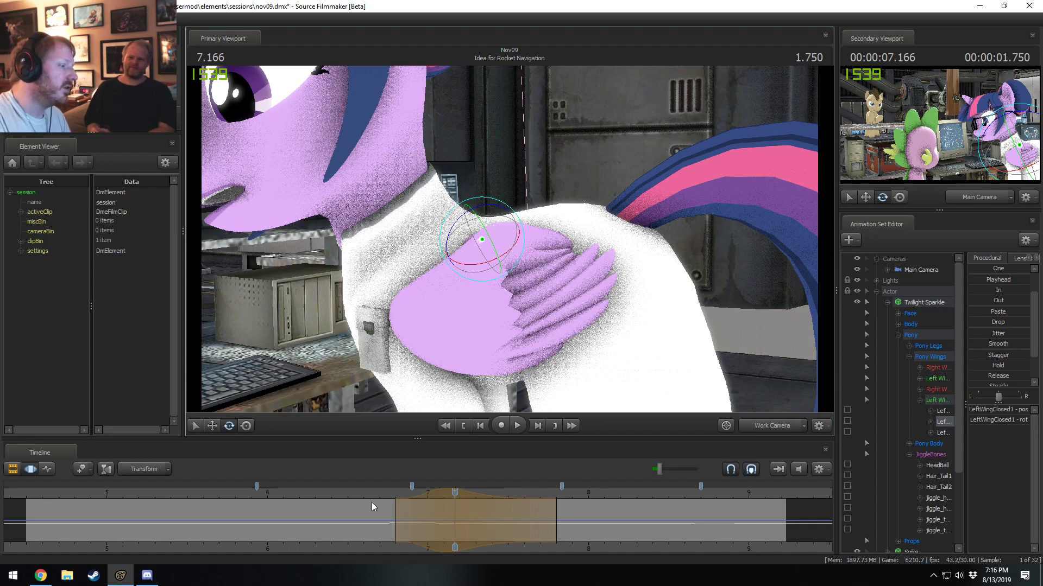
Shift the LeftWingClosed1 edit's peak to about 7.1 seconds, extend its end to about 7.93 seconds, and play the result.
click(383, 493)
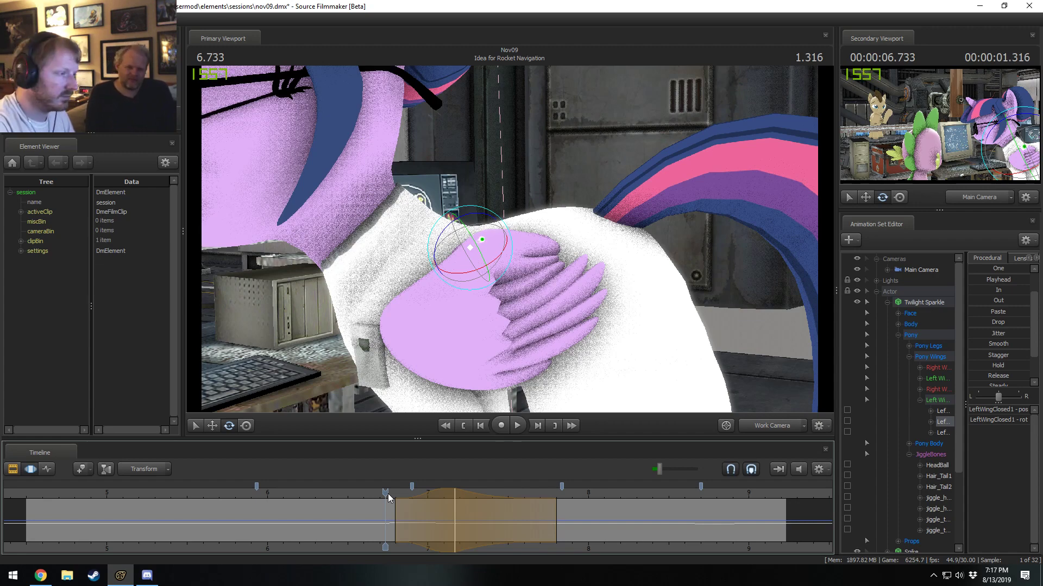
key(space)
click(388, 493)
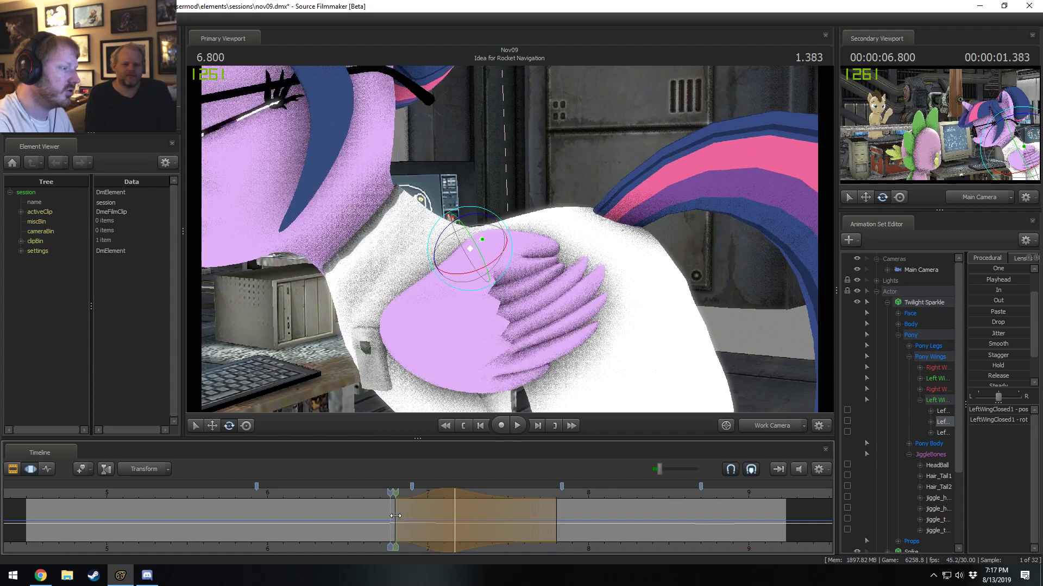
drag(441, 494, 372, 499)
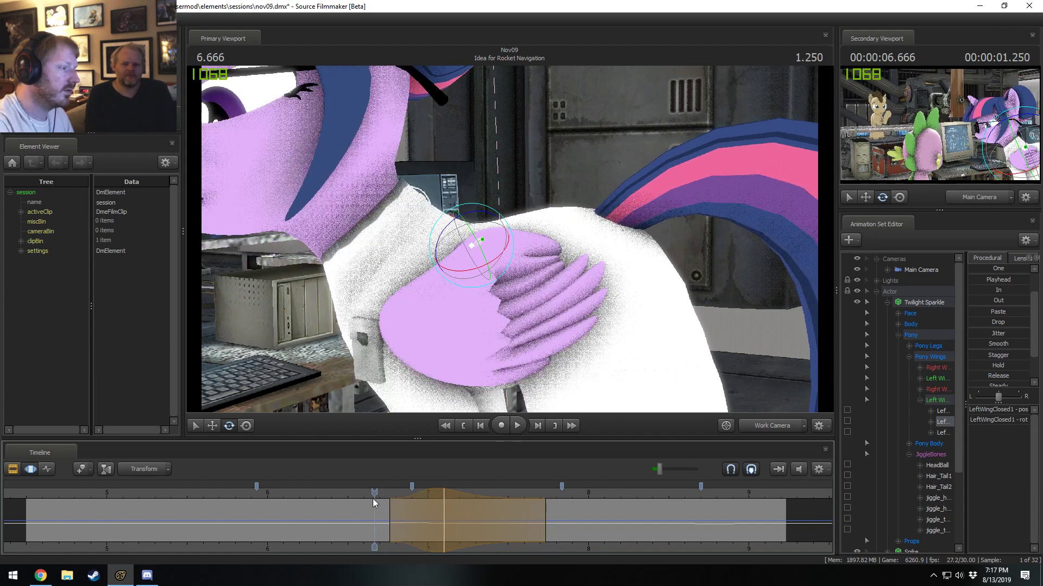
key(space)
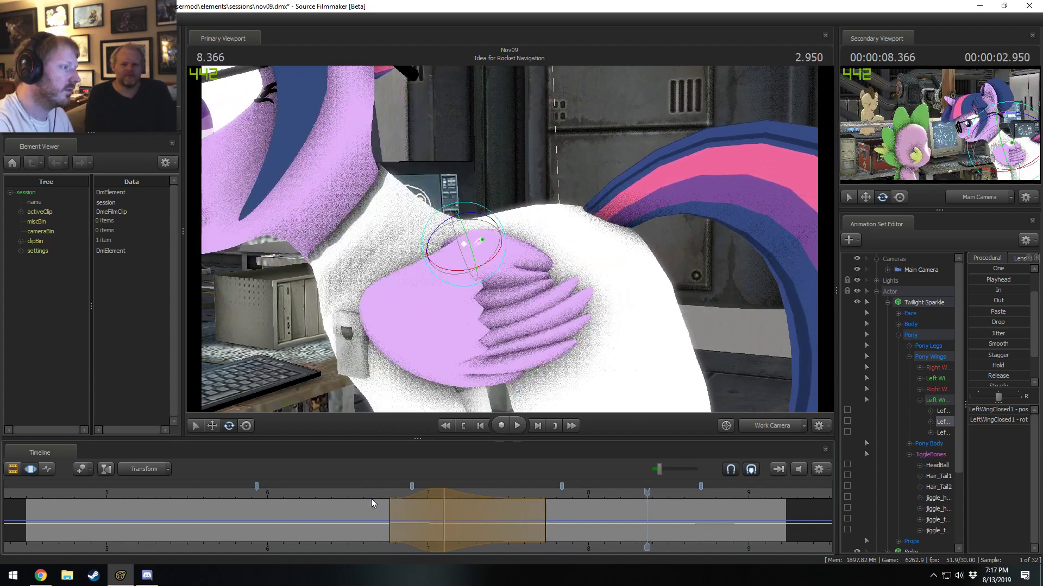
key(space)
drag(546, 517, 578, 527)
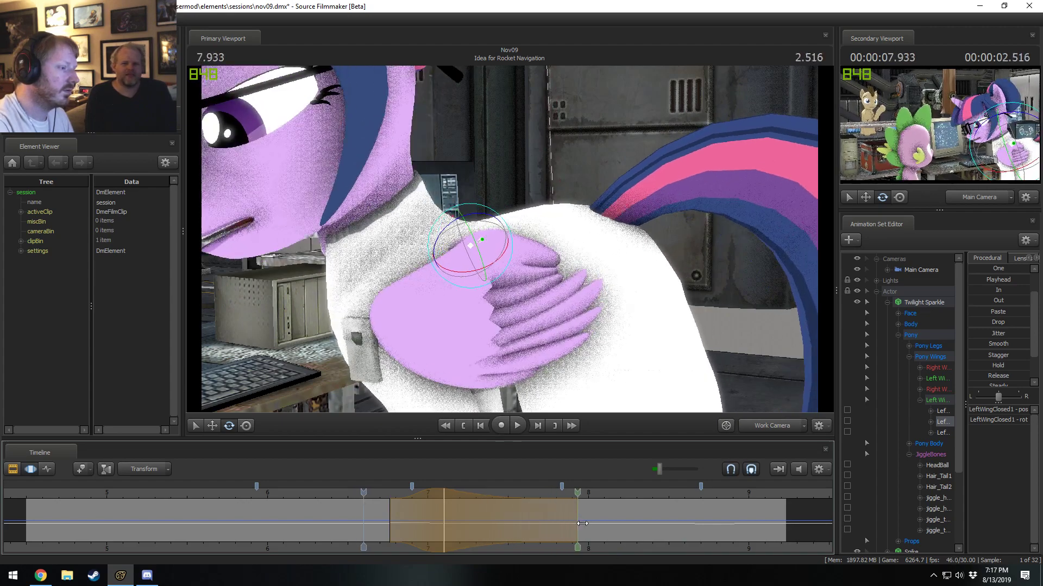
key(space)
key(space)
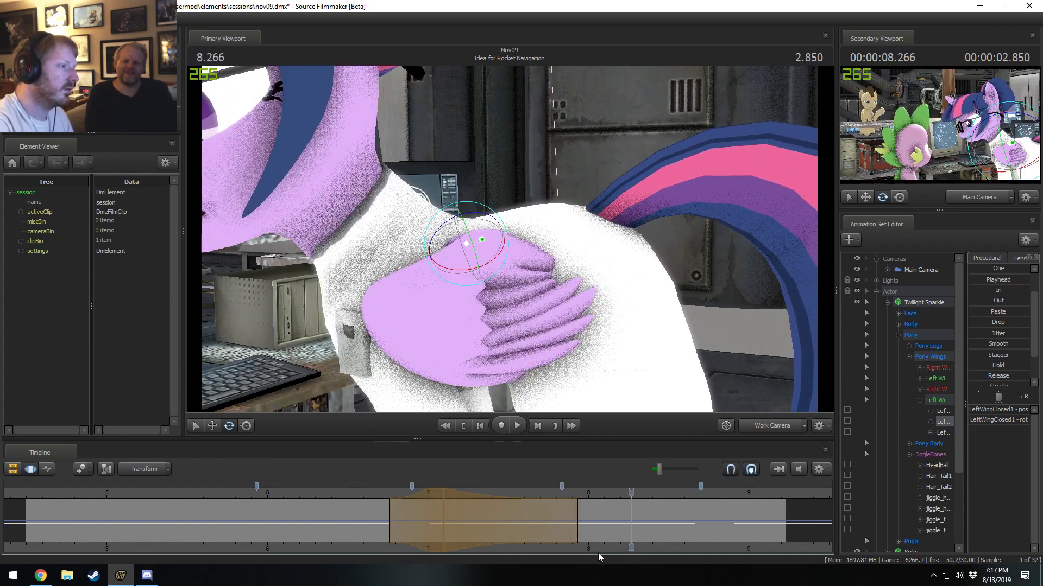
key(space)
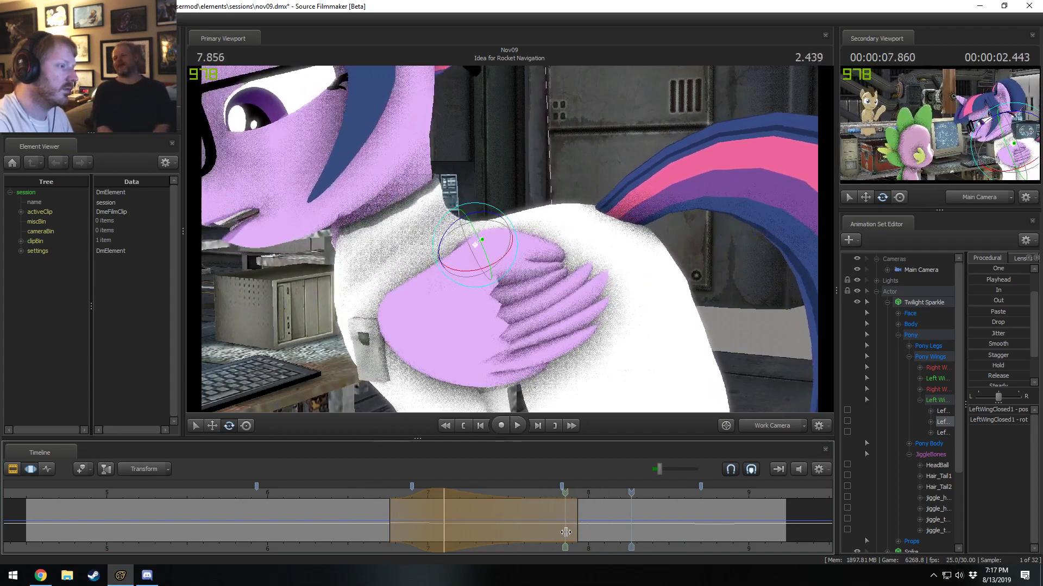
Set a short time range peaking at 7.866 seconds and rotate the LeftWingClosed2 bone there.
click(568, 532)
scroll(567, 532, up, 7)
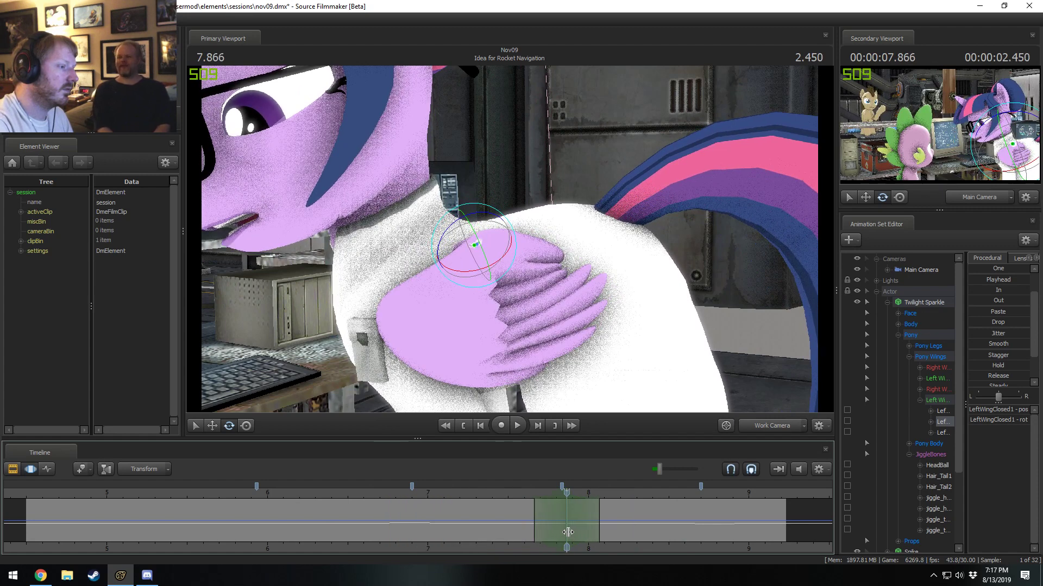
ctrl+click(386, 331)
ctrl+click(391, 317)
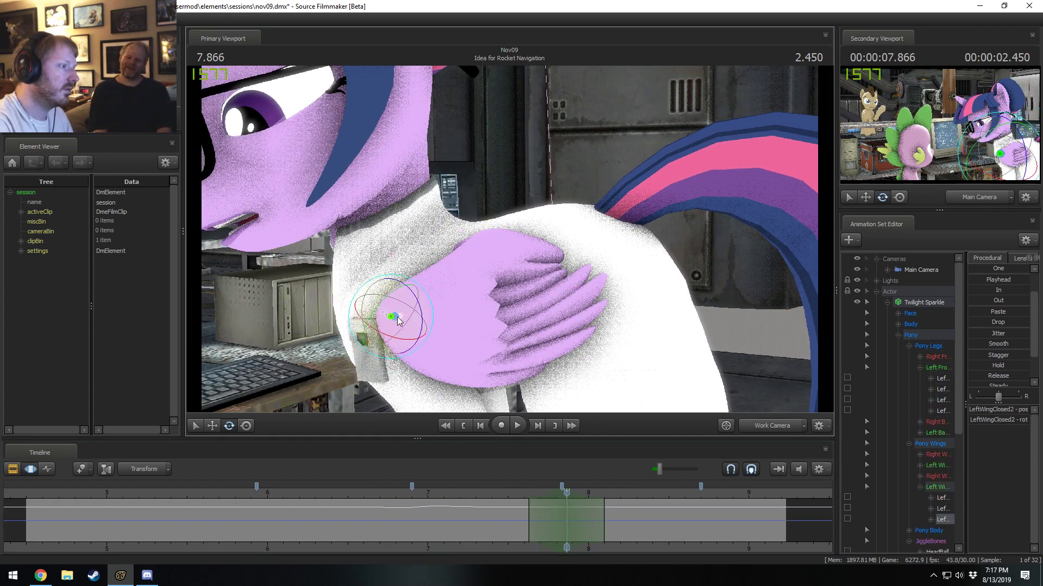
drag(423, 318, 423, 314)
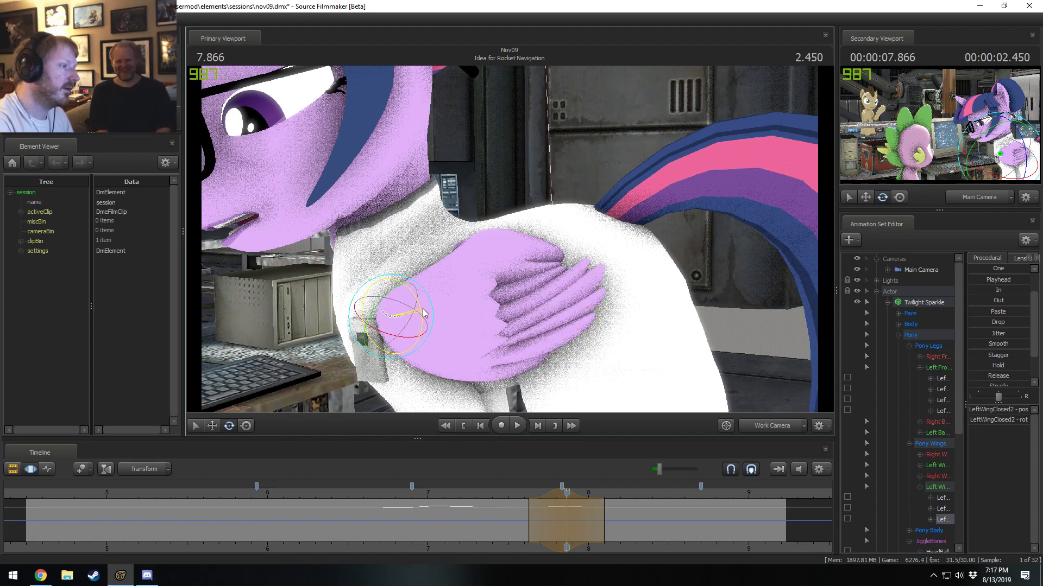
Play the motion, widen the range to about 7.6–8.13 seconds, and rotate LeftWingClosed2 further at 7.866 seconds.
click(517, 494)
key(space)
key(space)
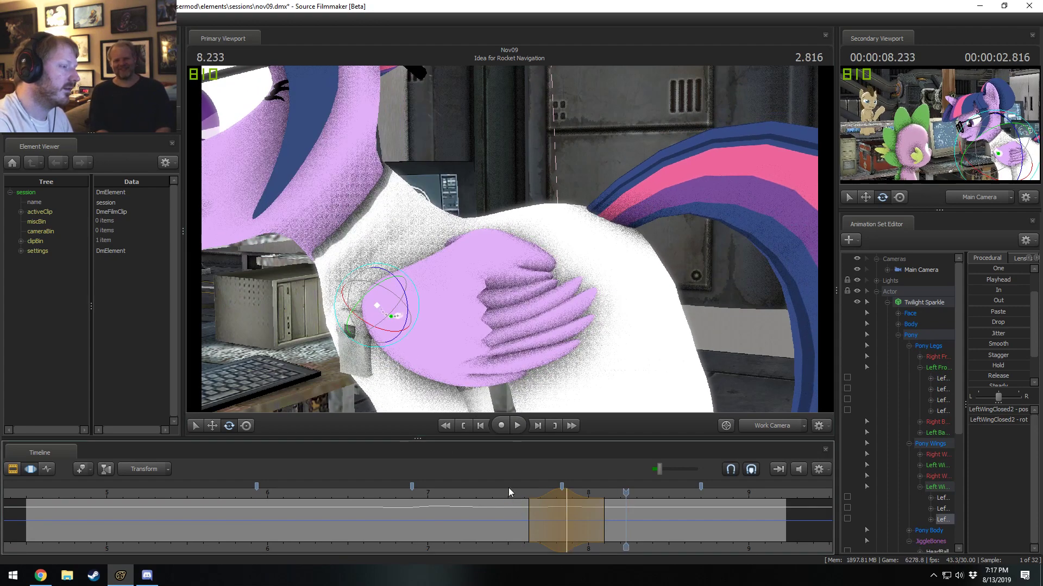
click(512, 494)
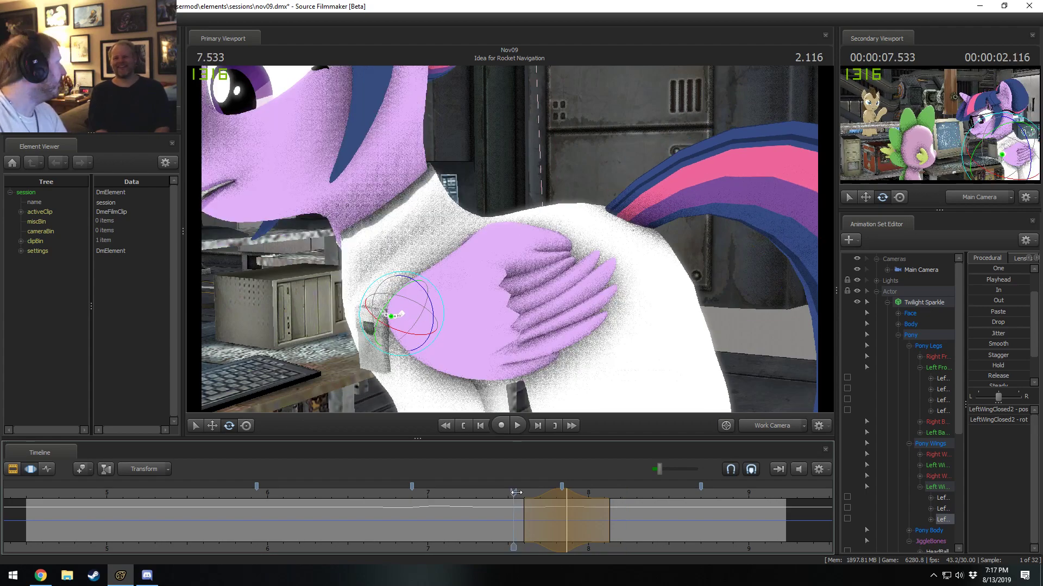
key(space)
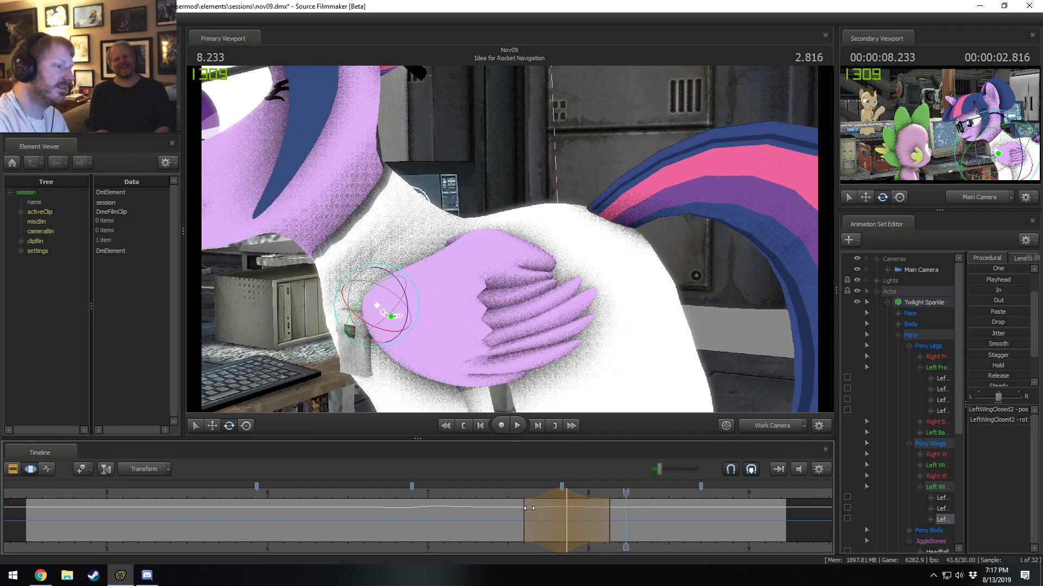
key(space)
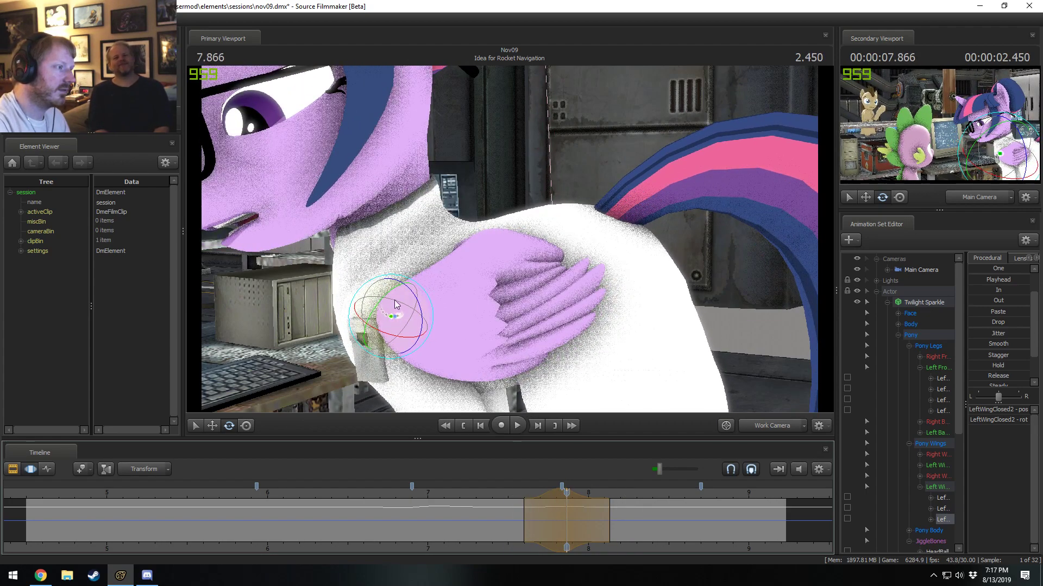
drag(422, 319, 423, 314)
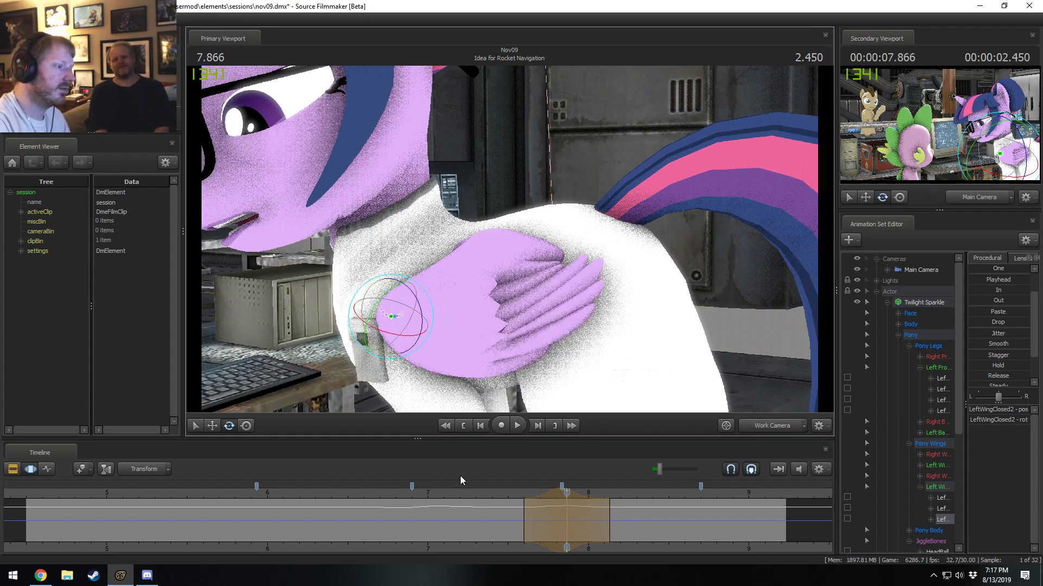
Set a time range from about 7.83 to 8.5 seconds peaking at 8.133 seconds and rotate the LeftWingClosed2 bone there.
click(497, 493)
key(space)
key(space)
drag(556, 540, 669, 525)
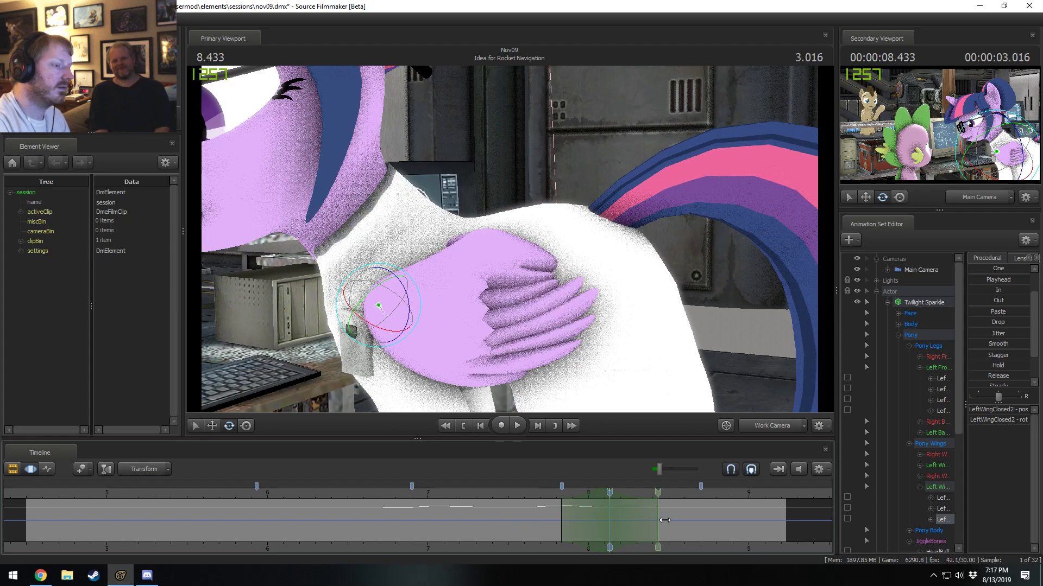
drag(410, 292, 413, 292)
Play the shot repeatedly from around 7 and 7.666 seconds to examine the folded wing's motion.
click(533, 493)
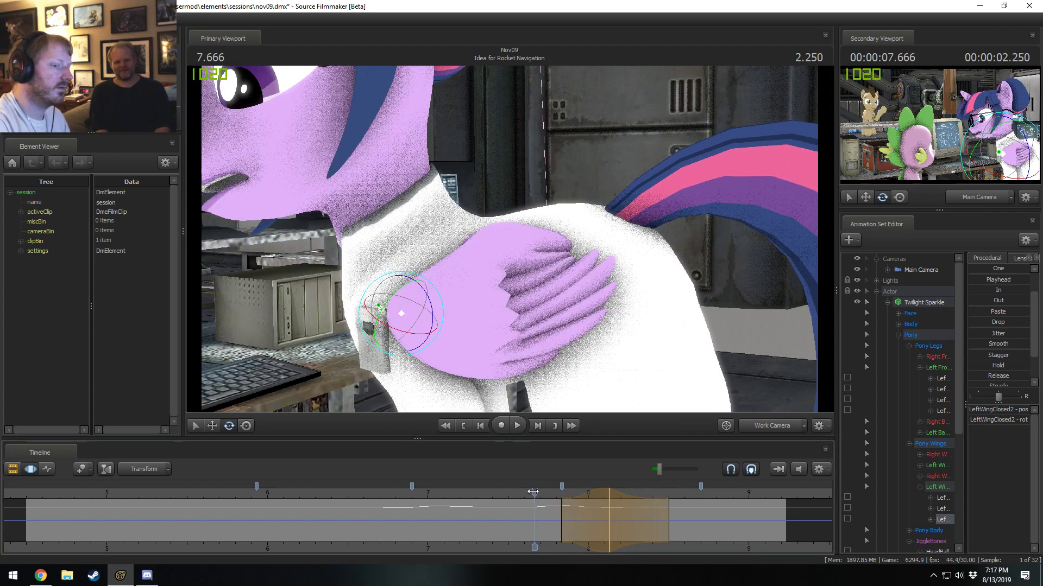
key(space)
key(space)
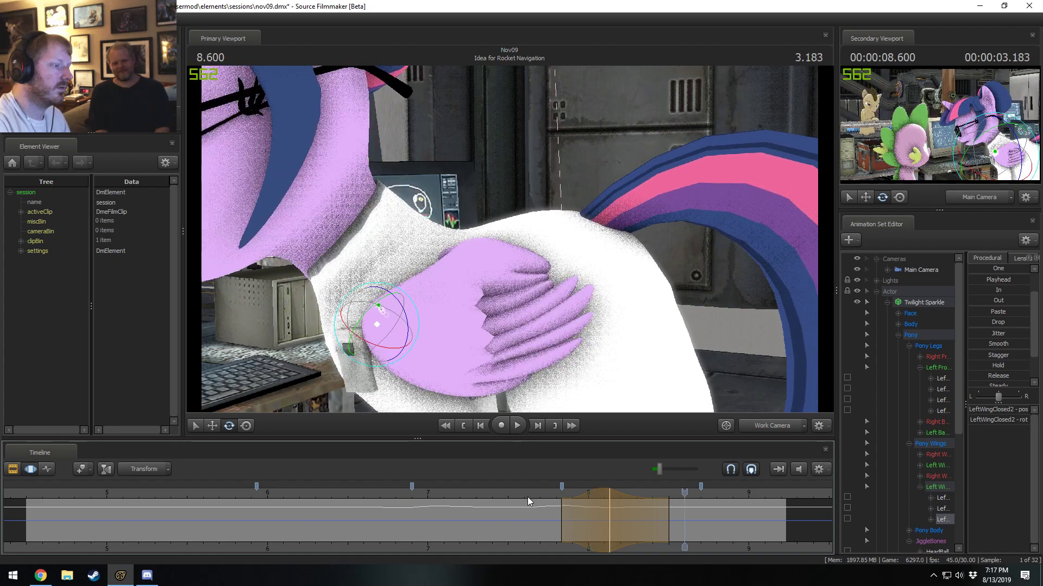
key(space)
key(space)
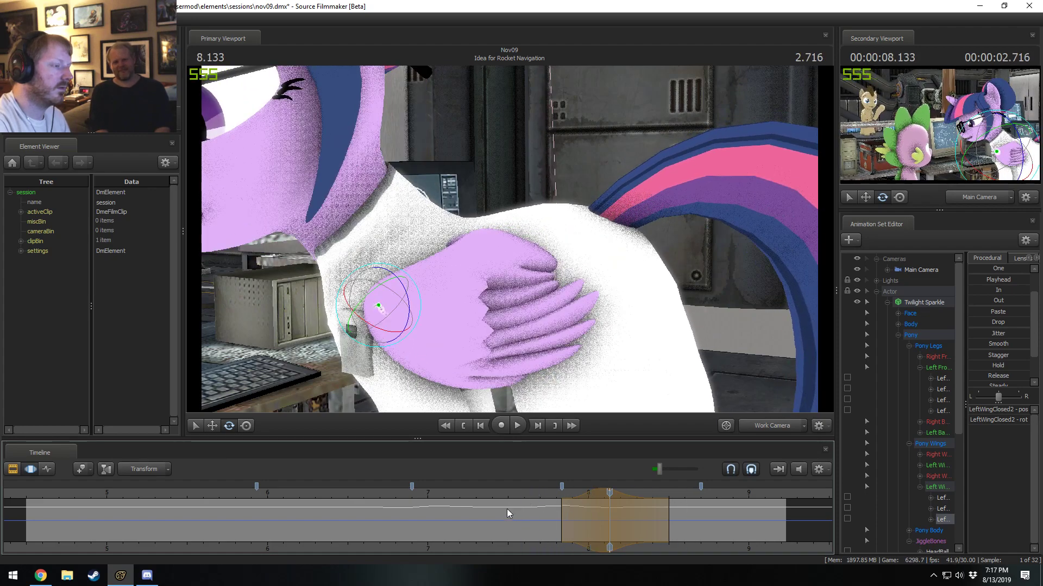
click(440, 489)
key(space)
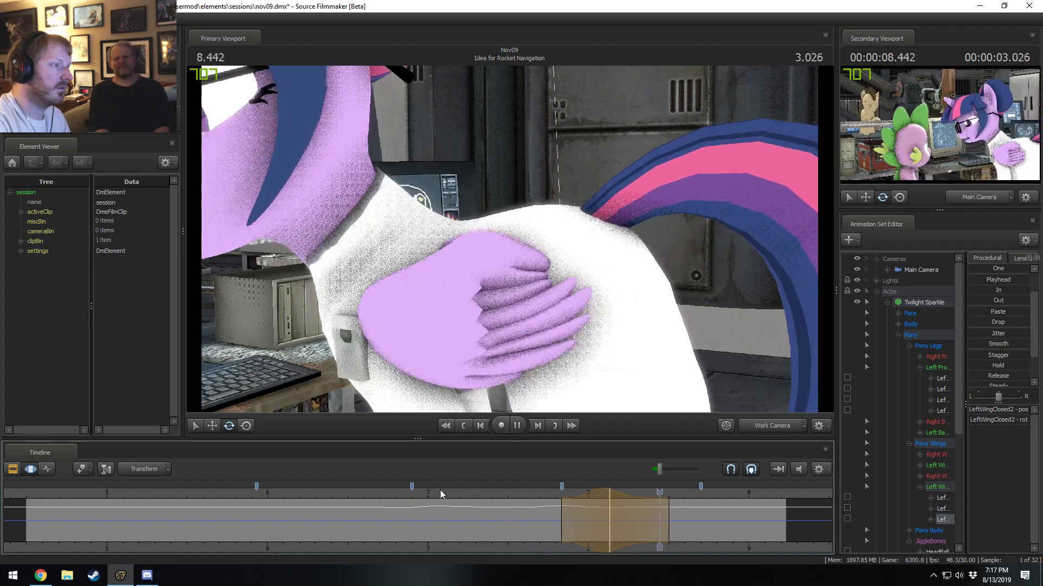
click(621, 535)
key(space)
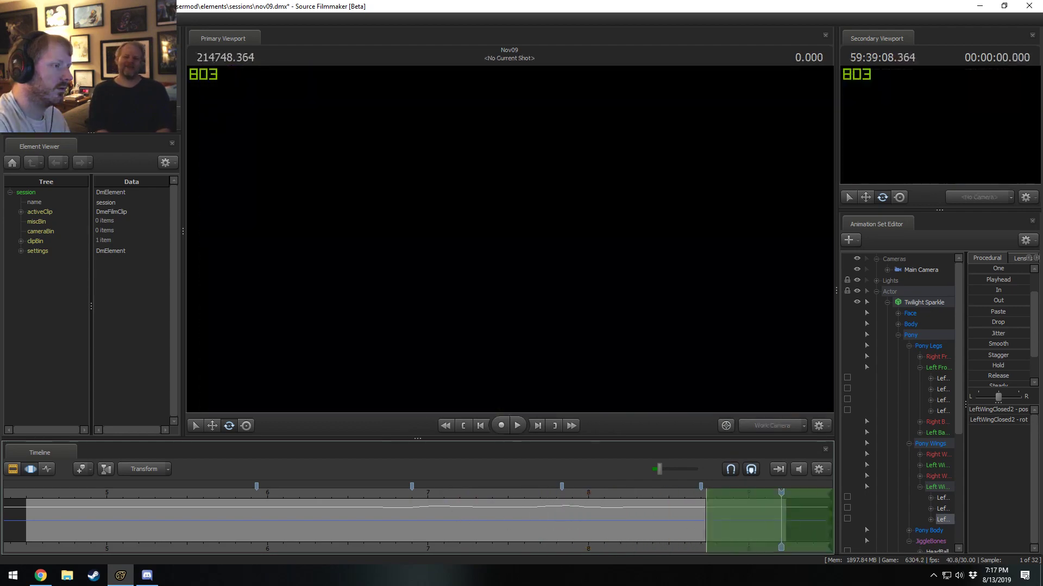
Set a time range starting around 8.466 seconds, holding from 8.733 seconds to the end, rotate LeftWingClosed1, and play the motion.
drag(764, 495, 719, 516)
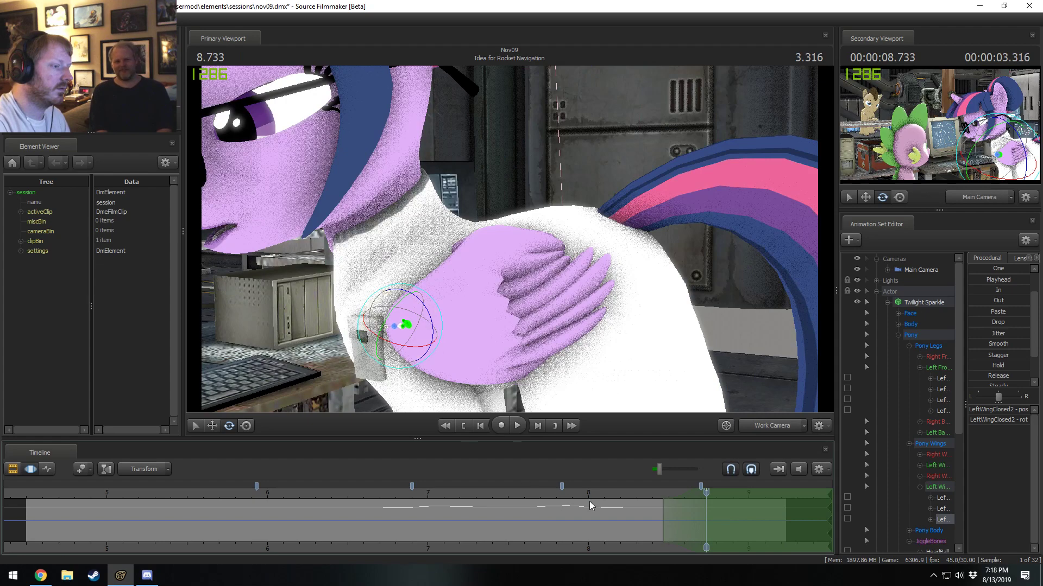
drag(589, 501, 642, 501)
key(ctrl)
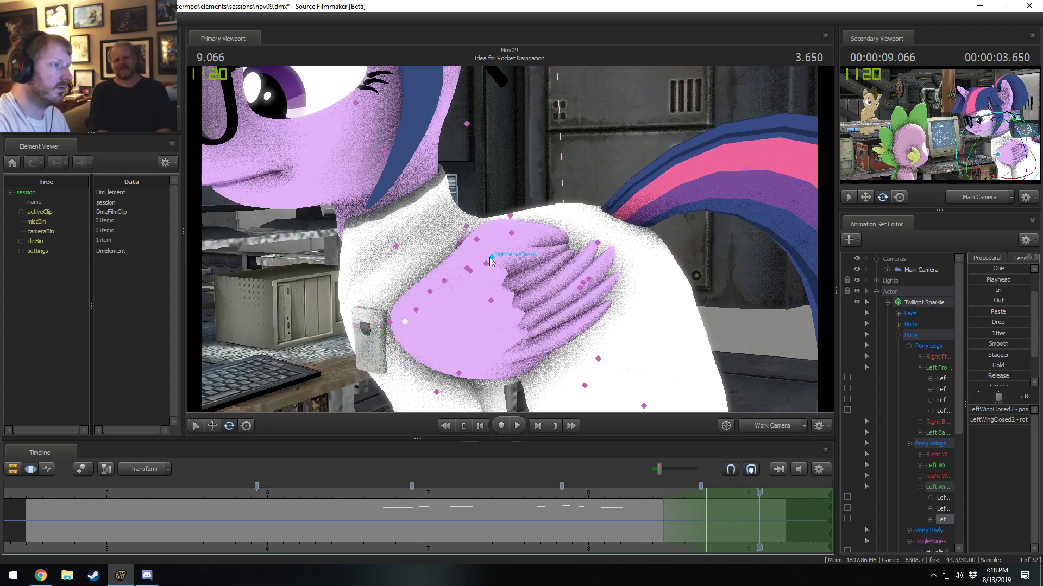
click(476, 243)
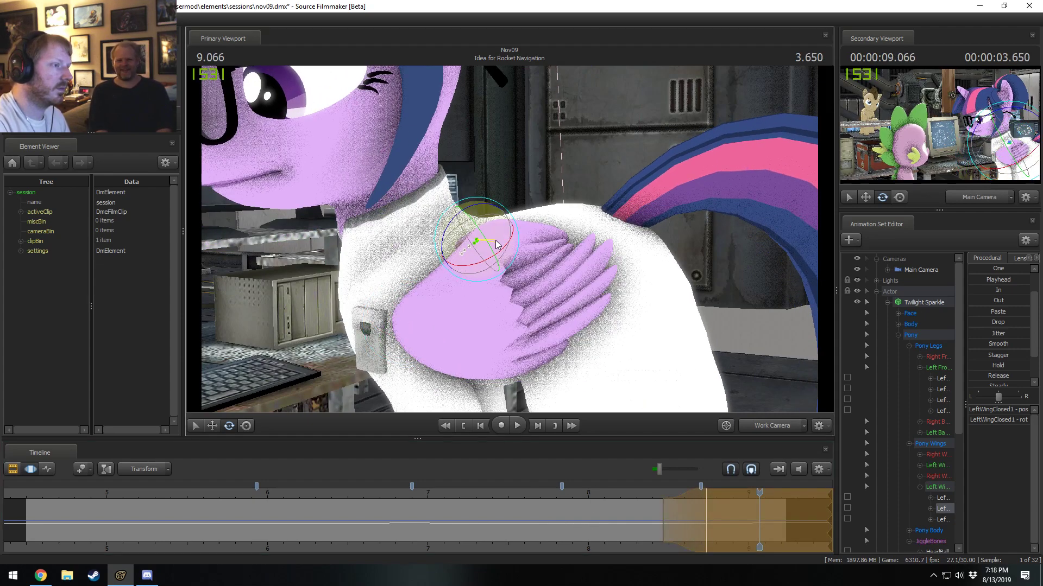
drag(495, 241, 491, 265)
alt+drag(491, 265, 524, 264)
click(646, 494)
key(space)
key(space)
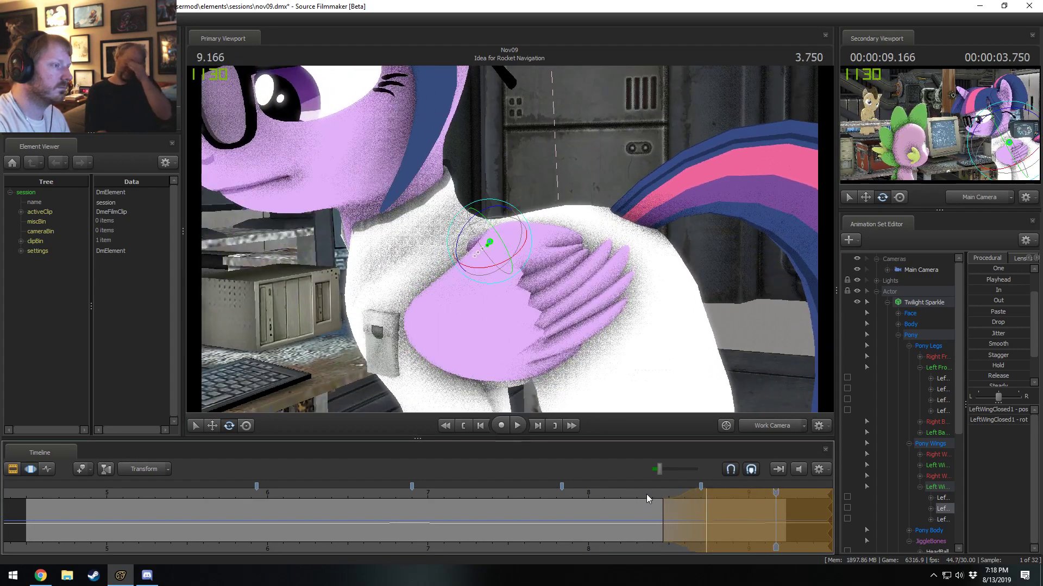
Set a time range from about 8.4 to 8.93 seconds peaking at 8.666 seconds, rotate LeftWingClosed2 there, and play the motion.
drag(633, 522, 694, 527)
scroll(693, 526, up, 8)
key(ctrl)
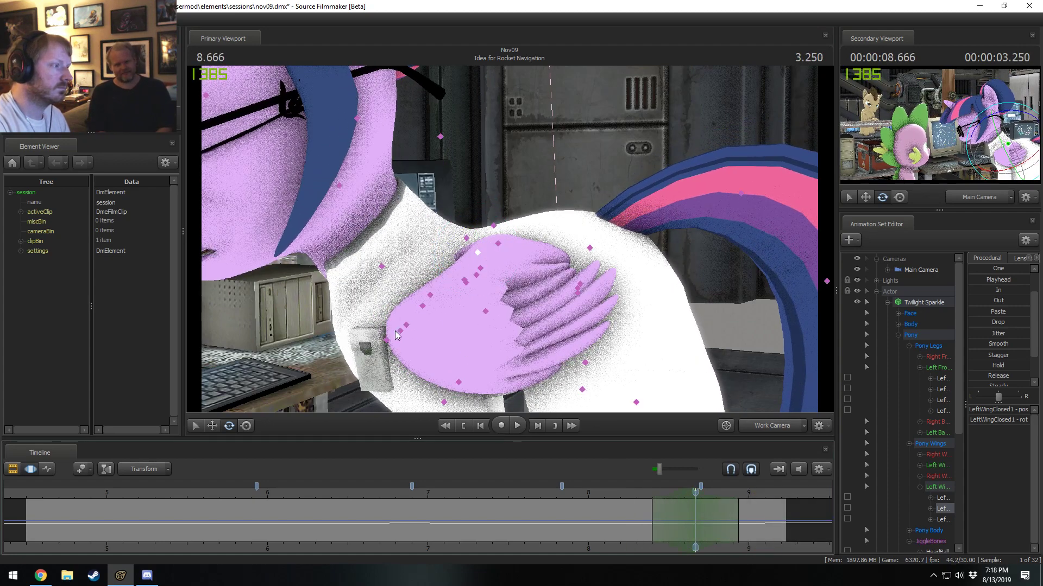
ctrl+click(400, 331)
drag(433, 344, 442, 352)
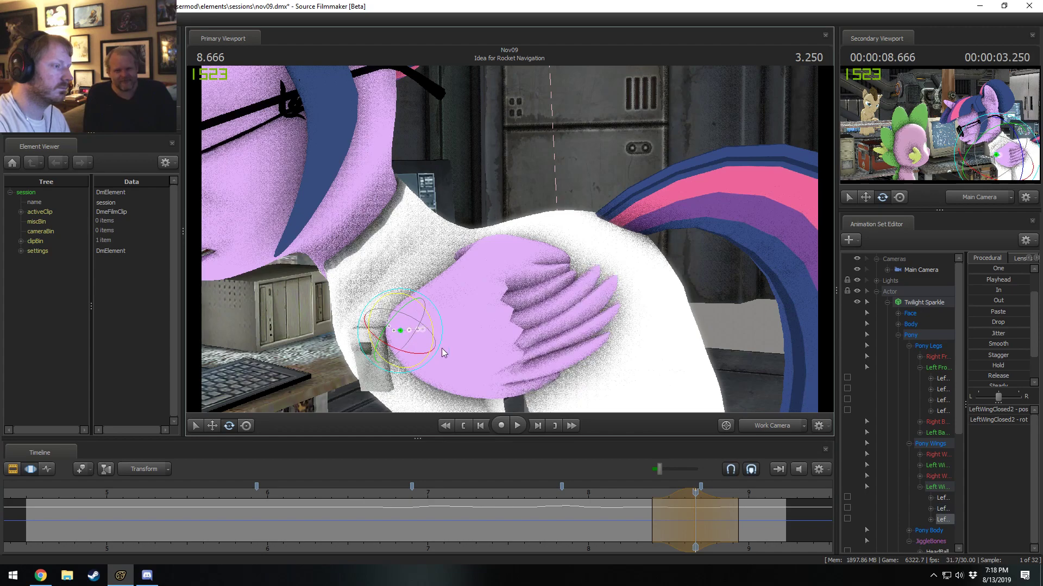
click(632, 495)
key(space)
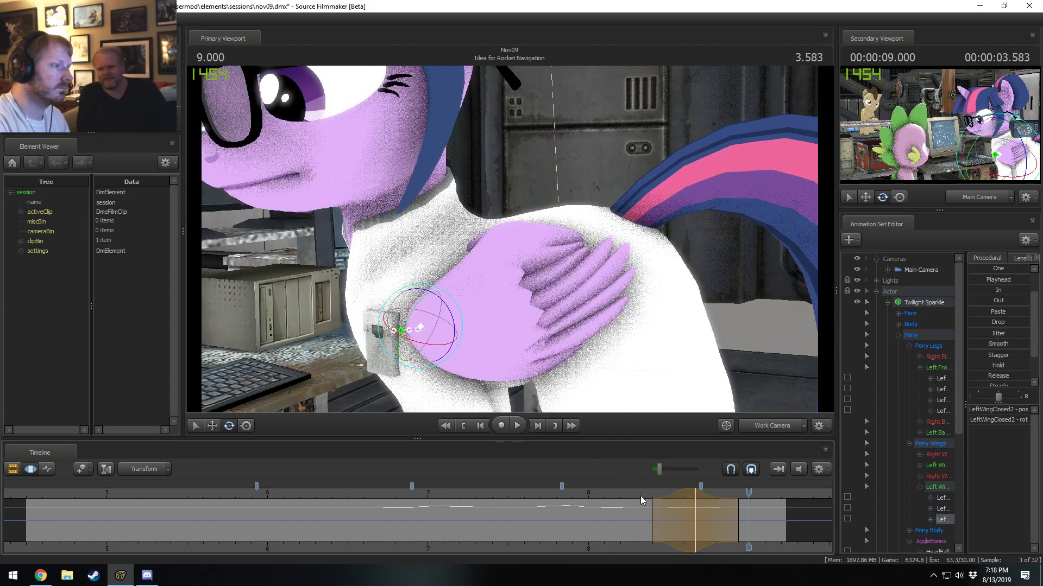
click(694, 505)
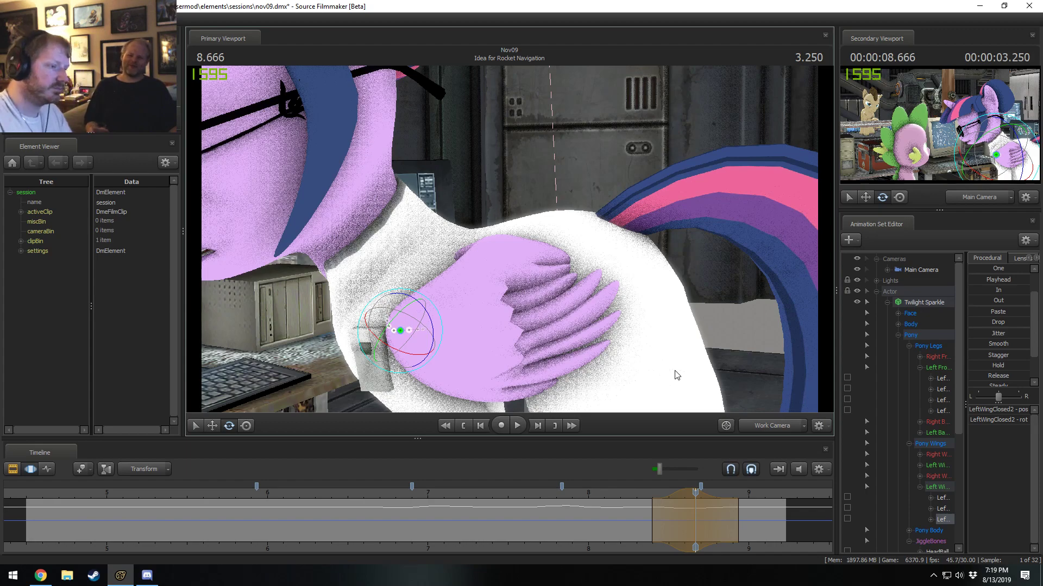
click(636, 491)
key(space)
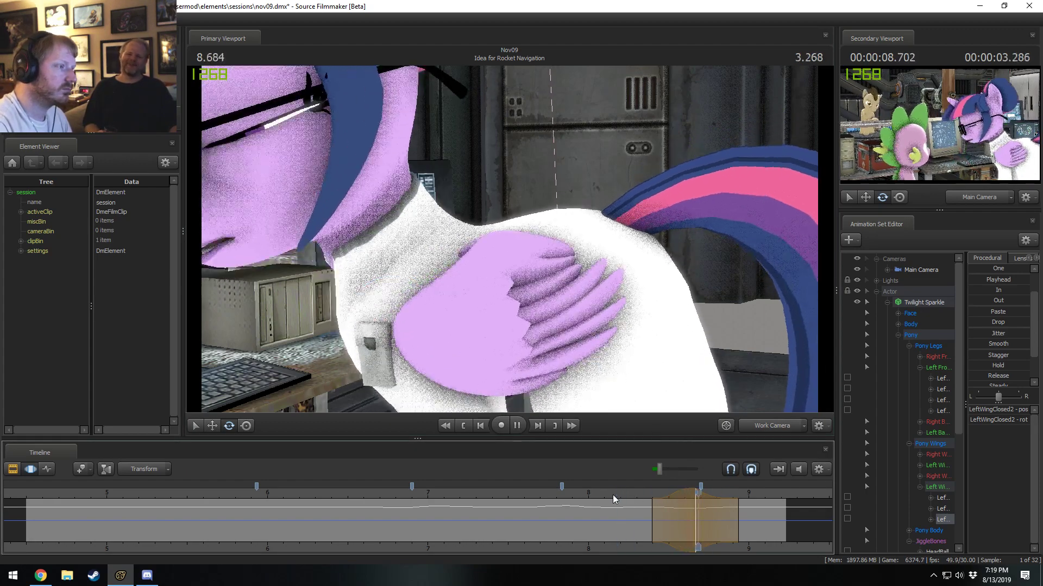
key(space)
Set a time range from about 8.63 to 9.23 seconds peaking at 8.9 seconds, rotate LeftWingClosed2 slightly, and play the motion.
drag(684, 512, 786, 524)
shift+click(730, 520)
shift+scroll(731, 521, up, 5)
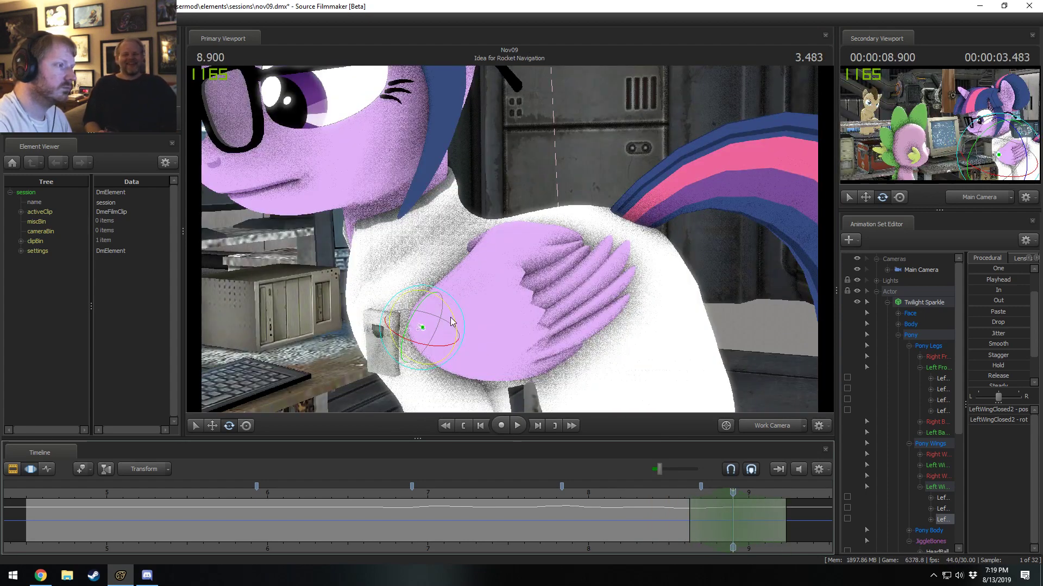
drag(451, 317, 451, 315)
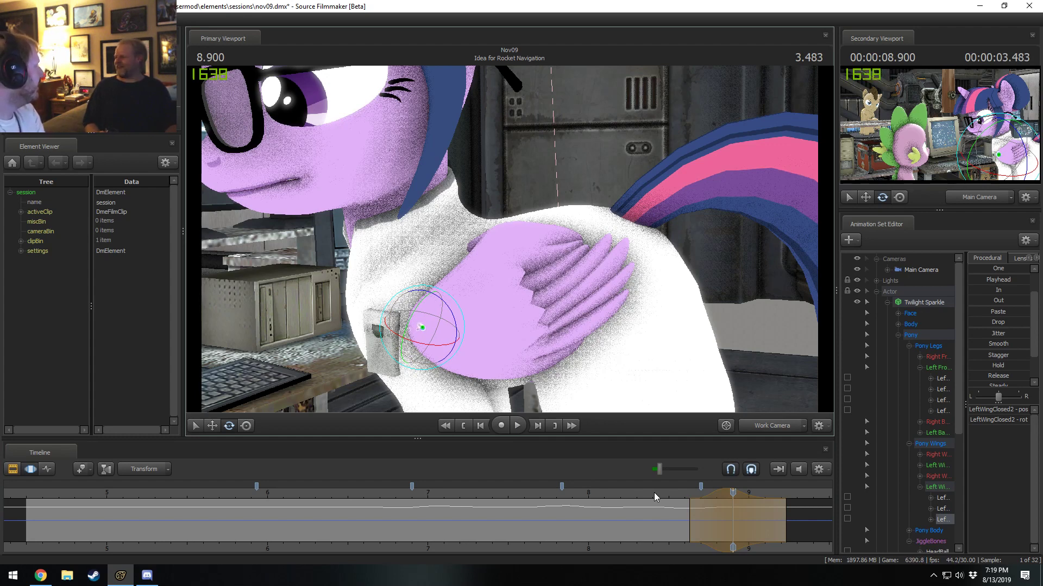
key(space)
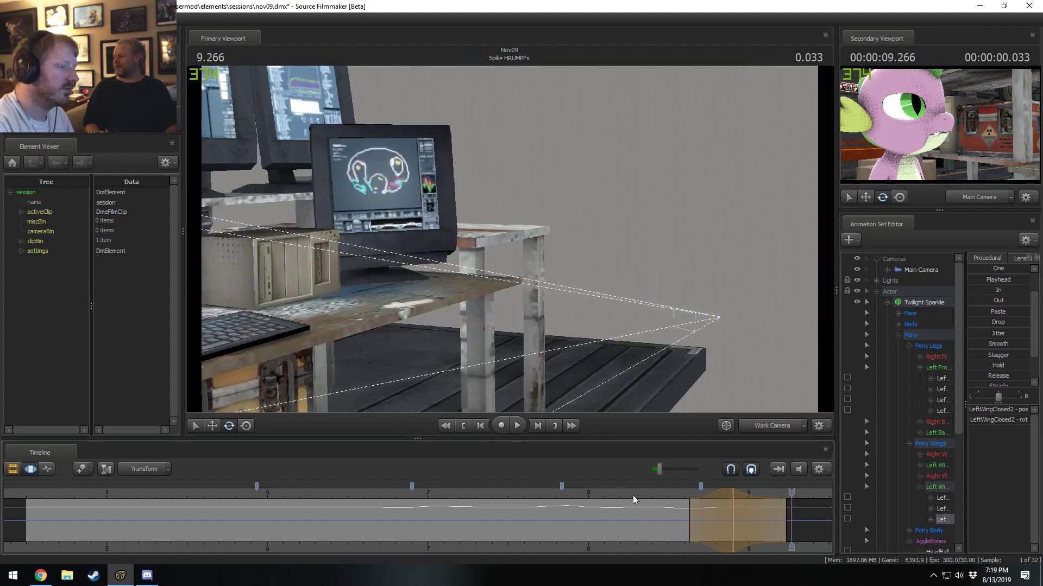
click(633, 494)
key(space)
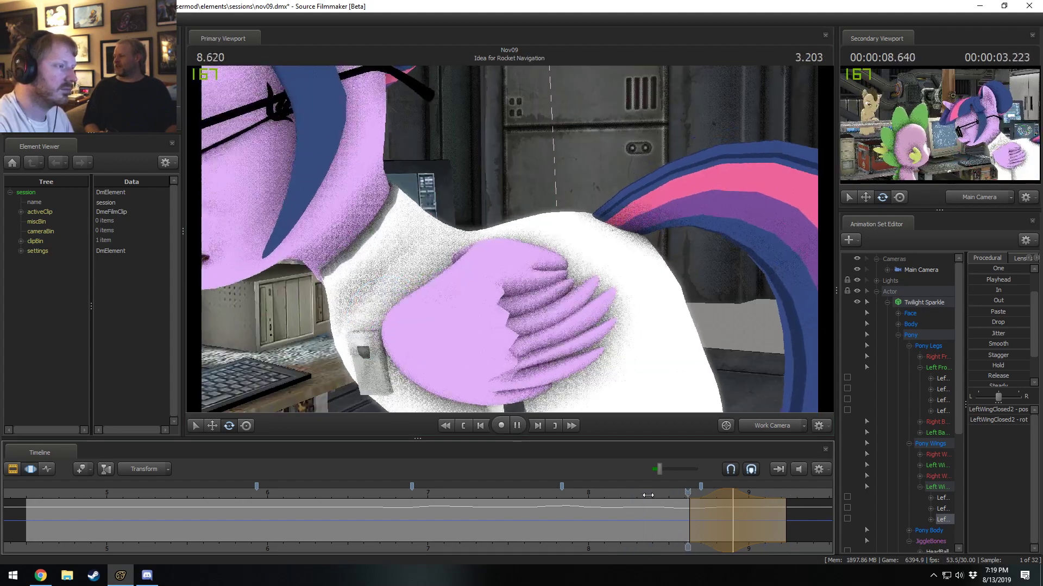
key(space)
View the shot through the Main Camera, play it to the end, and return to around 5.066 seconds.
click(608, 493)
click(791, 423)
key(space)
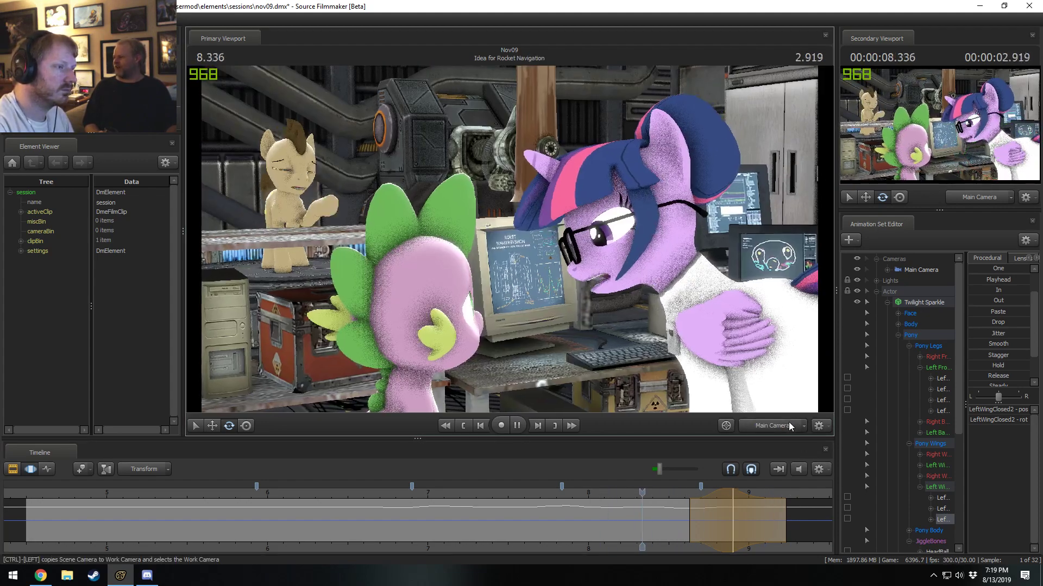
key(space)
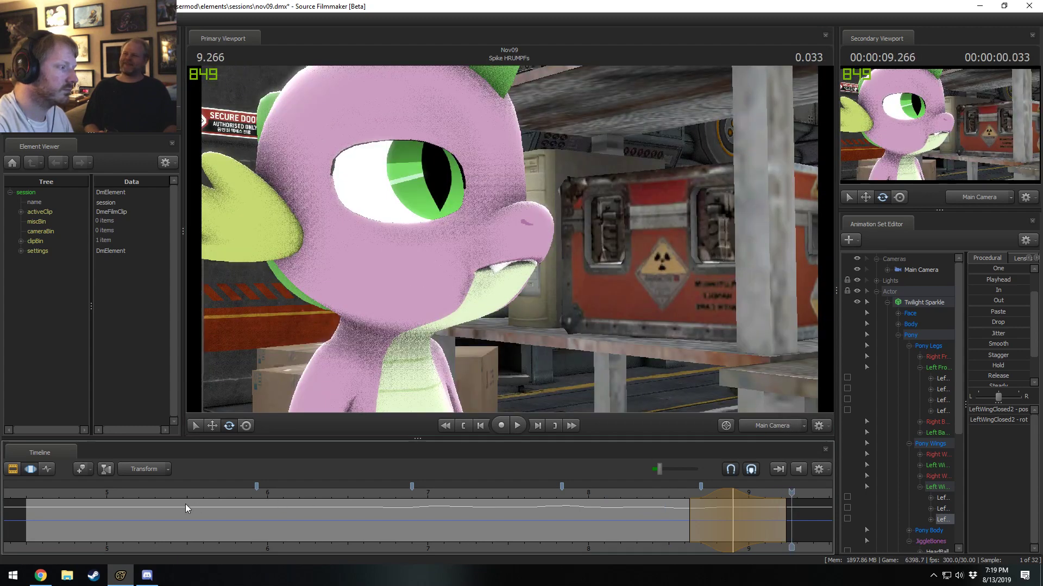
drag(185, 503, 119, 494)
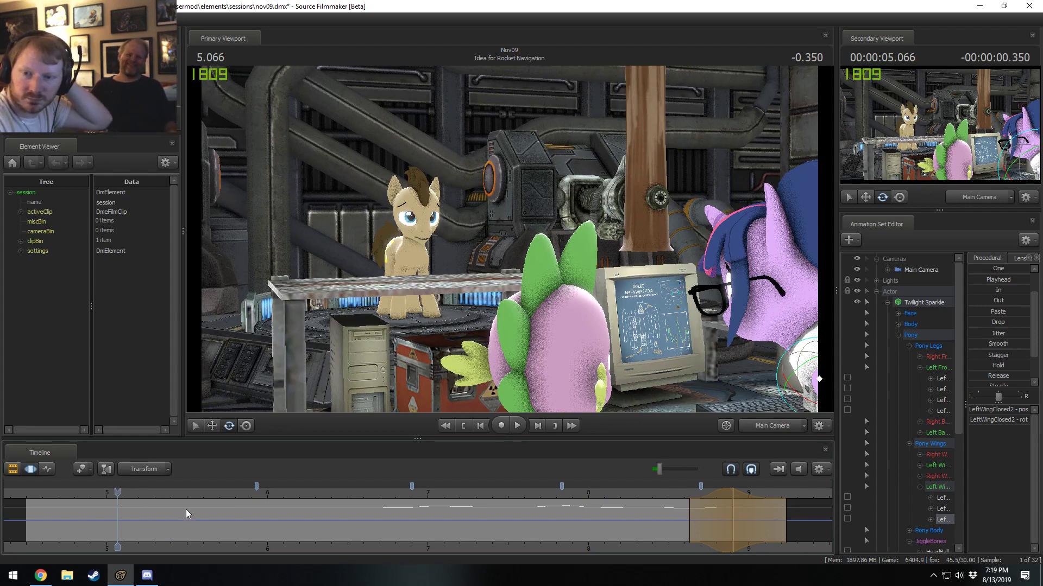
Switch to Chrome and search the web for "mlp clear skies".
click(40, 576)
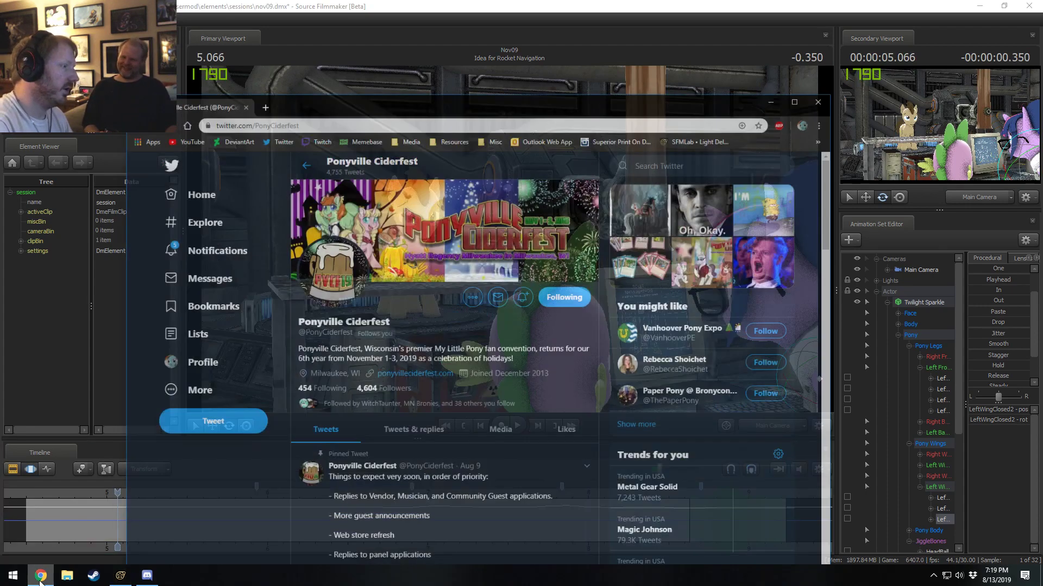
click(356, 96)
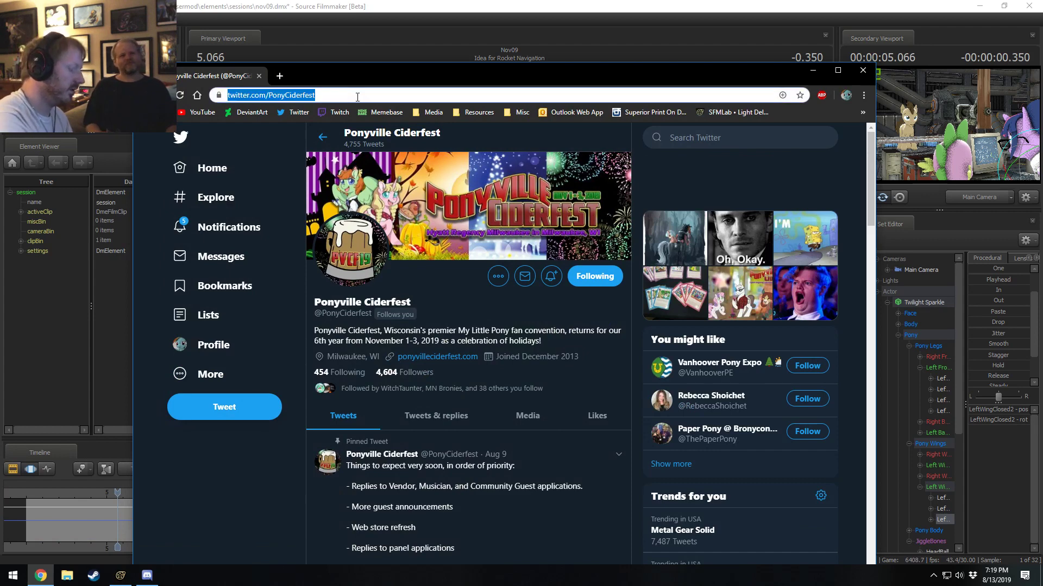
text(mlp clear sky)
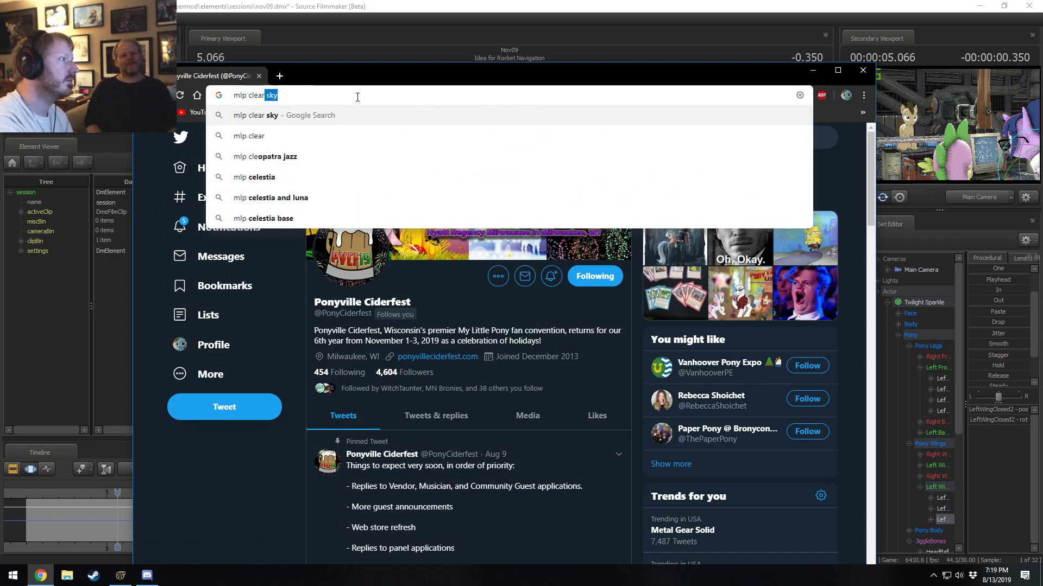
text(ies)
key(Return)
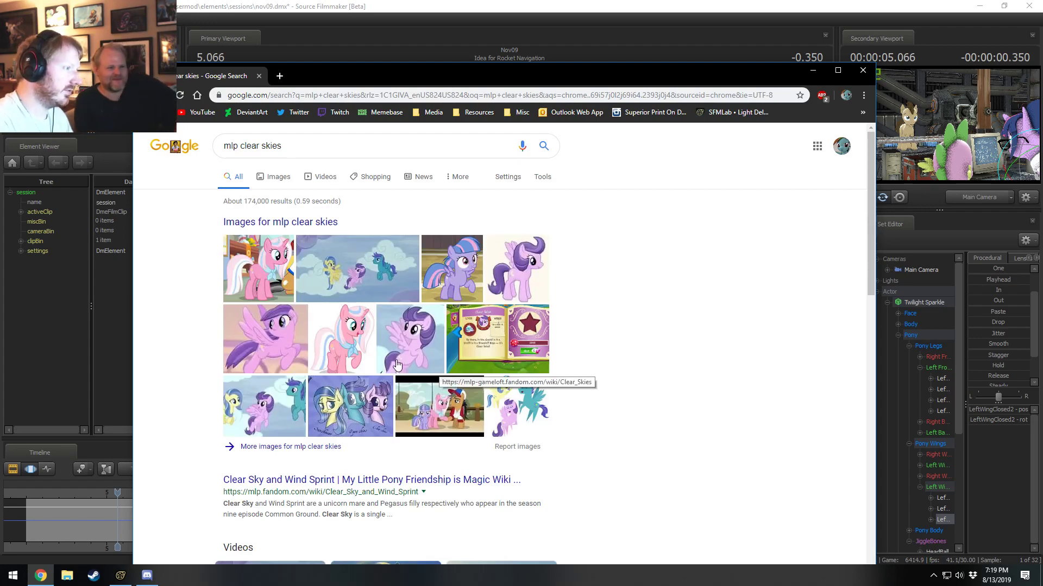
Browse the image results for mlp clear skies and preview the Clear Sky and Wind Sprint picture from the MLP Wiki.
click(463, 275)
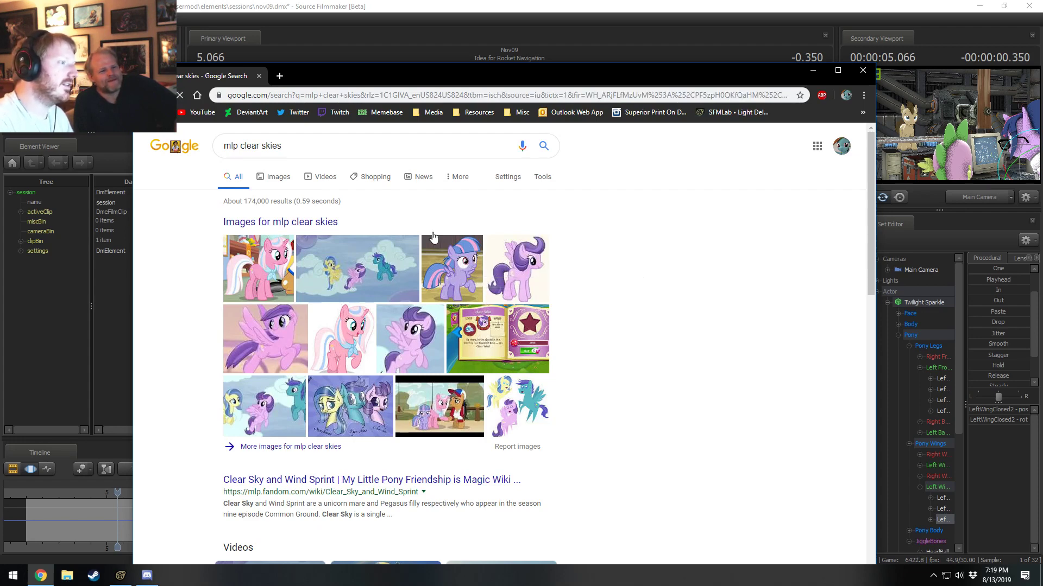
scroll(228, 384, up, 1)
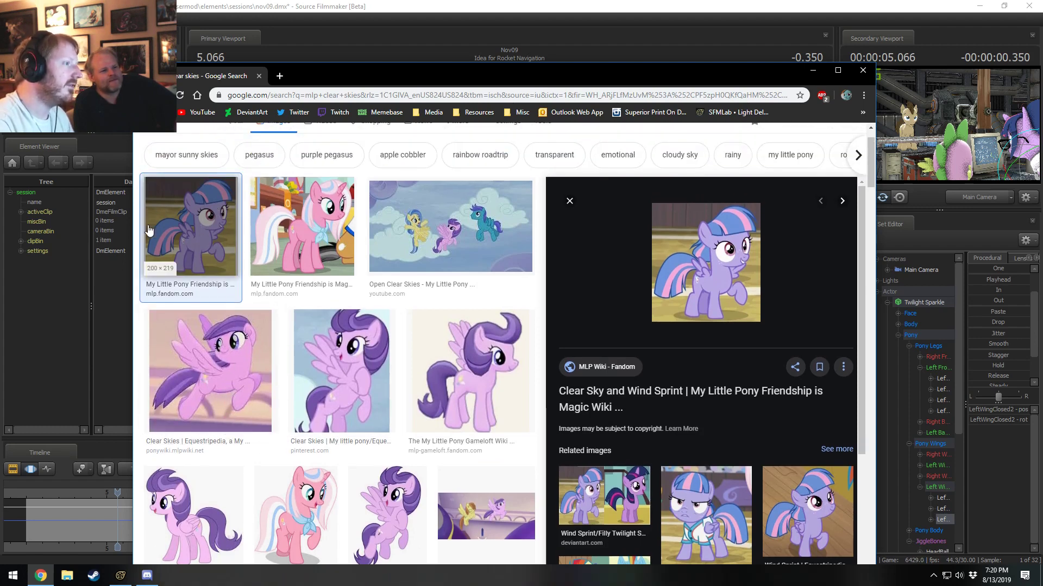
click(210, 237)
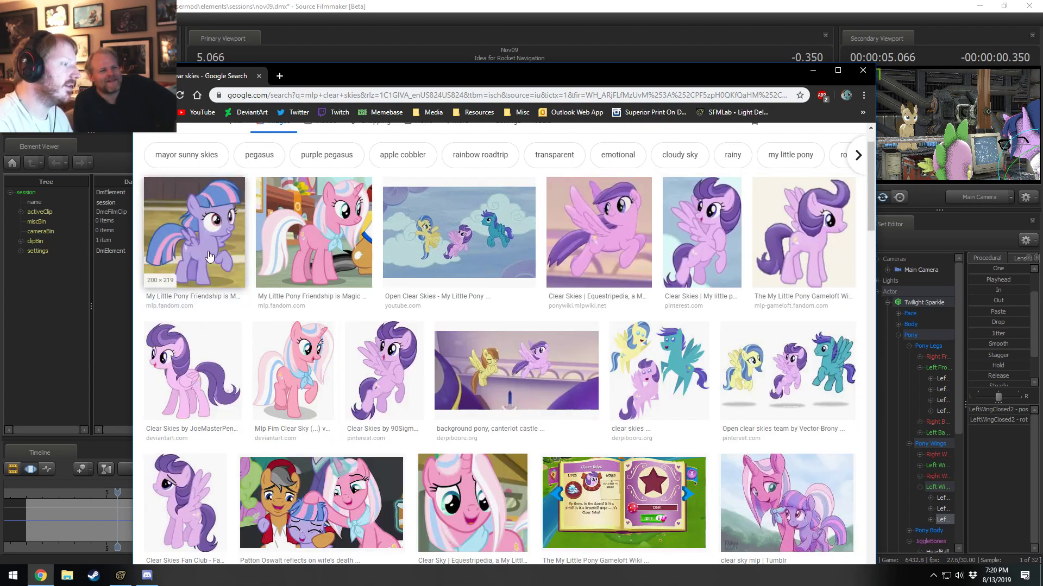
scroll(573, 358, down, 3)
scroll(608, 418, down, 5)
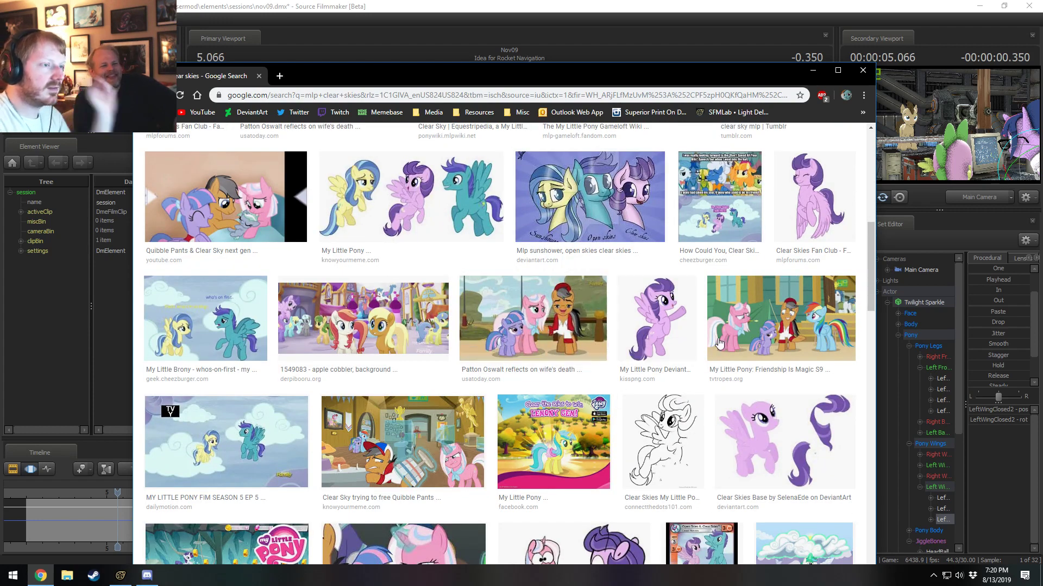
scroll(543, 404, up, 12)
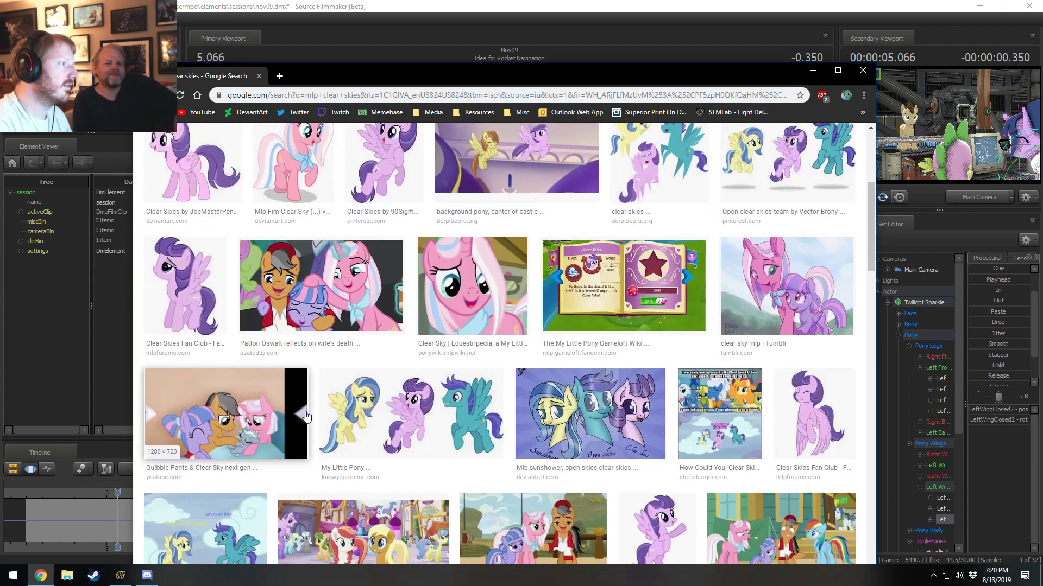
scroll(303, 416, down, 1)
scroll(302, 416, down, 3)
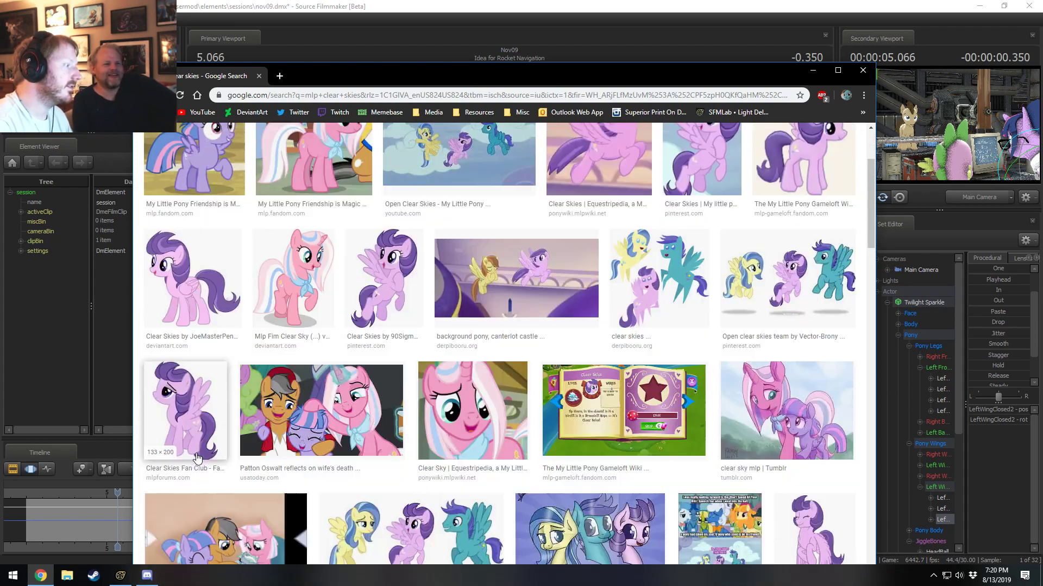
scroll(249, 219, up, 5)
click(232, 298)
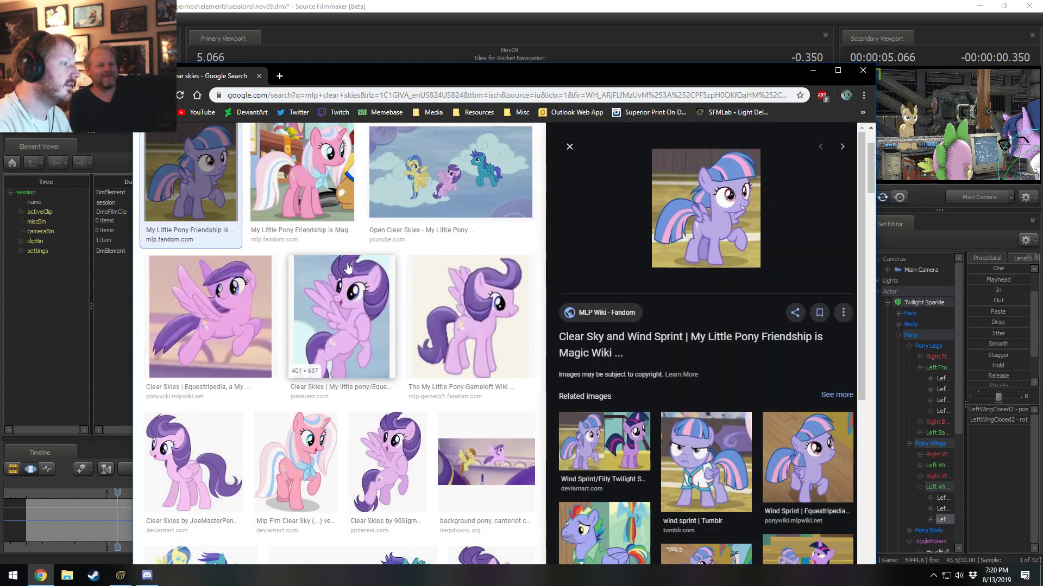
Open the wiki page Clear Sky and Wind Sprint and read its description and both character profiles.
click(671, 342)
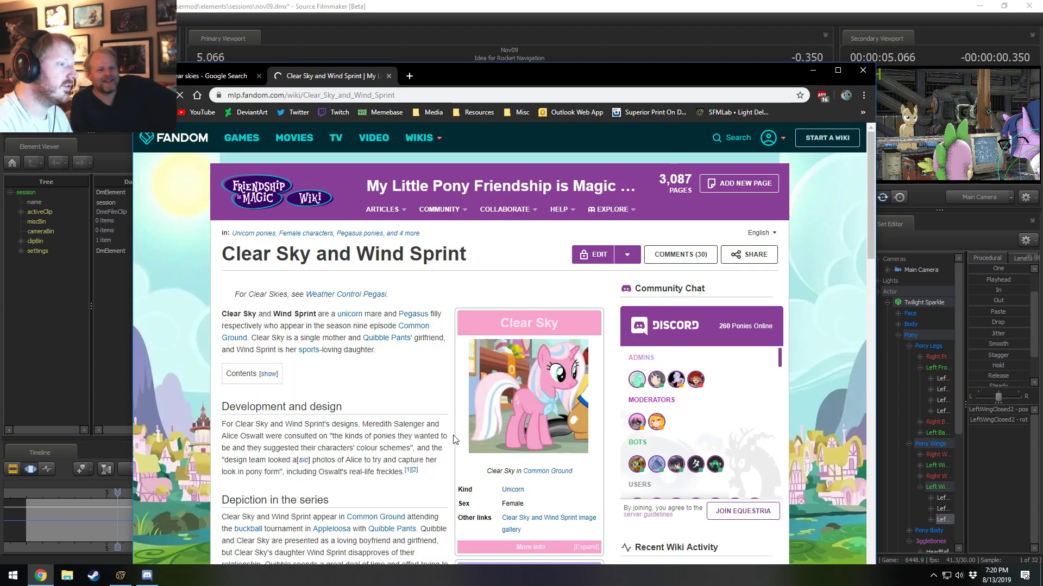
scroll(455, 440, down, 1)
scroll(540, 354, down, 2)
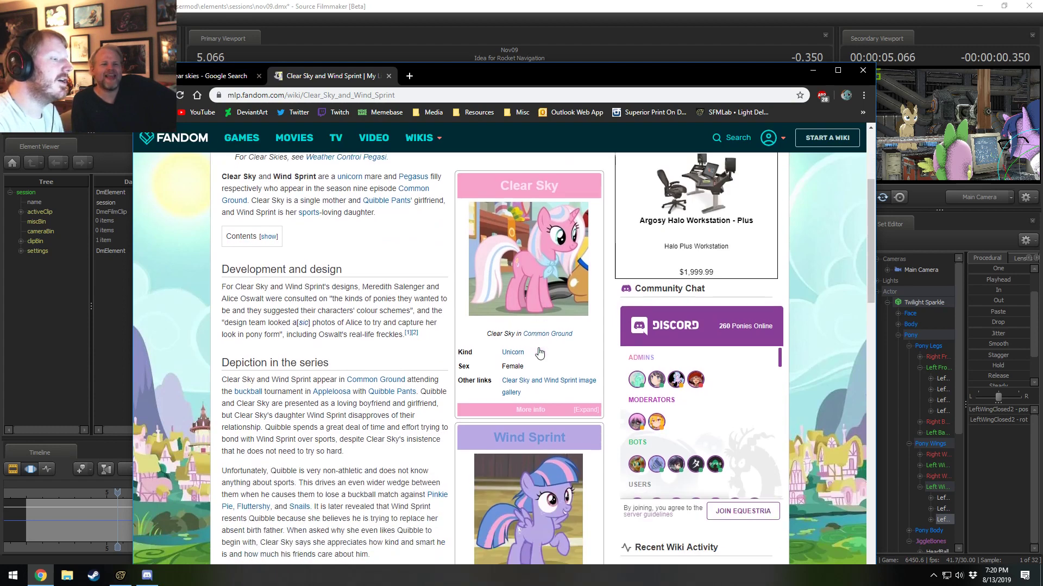
scroll(539, 358, down, 3)
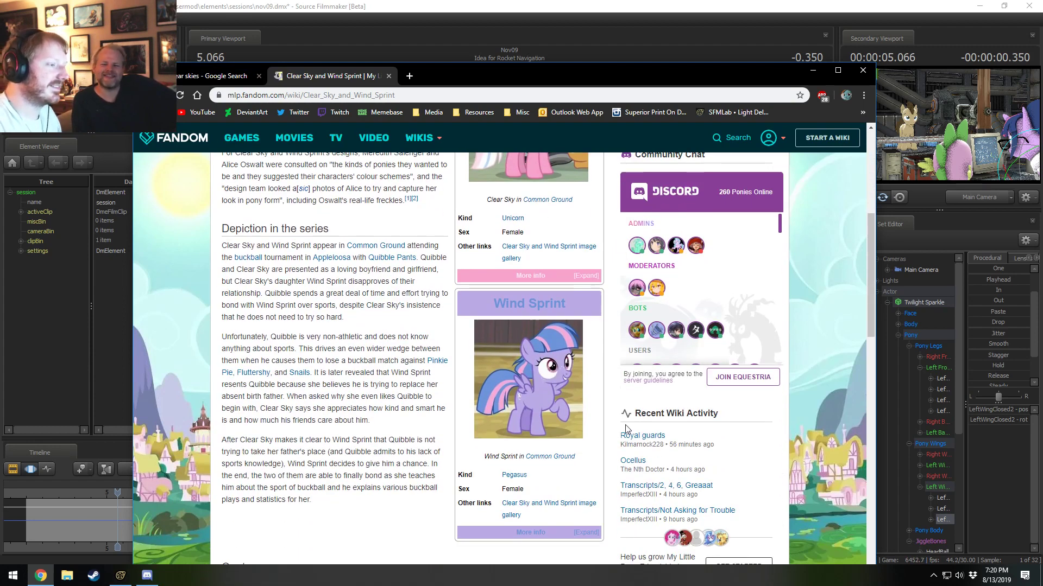
scroll(425, 419, up, 3)
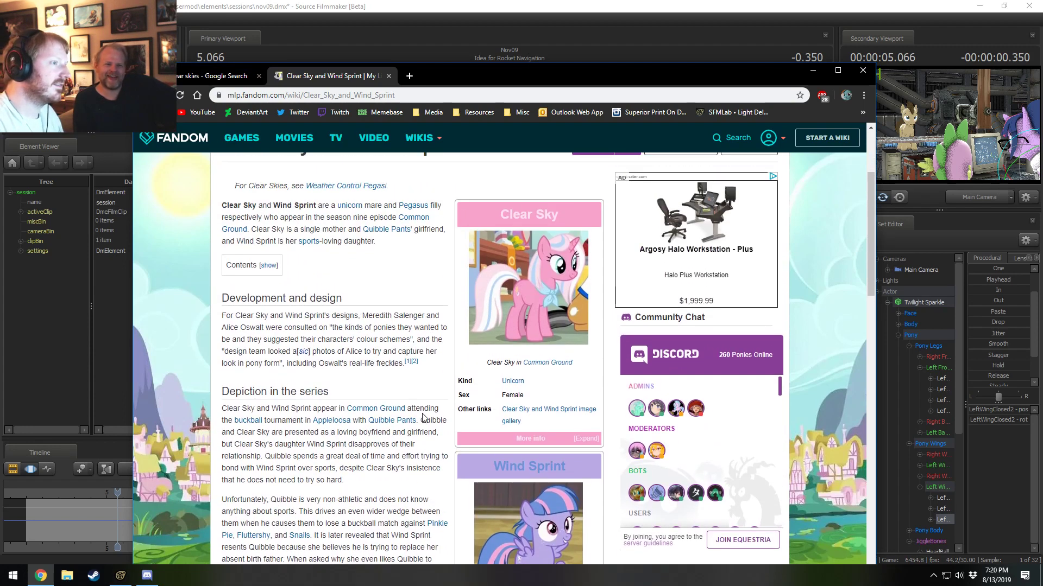
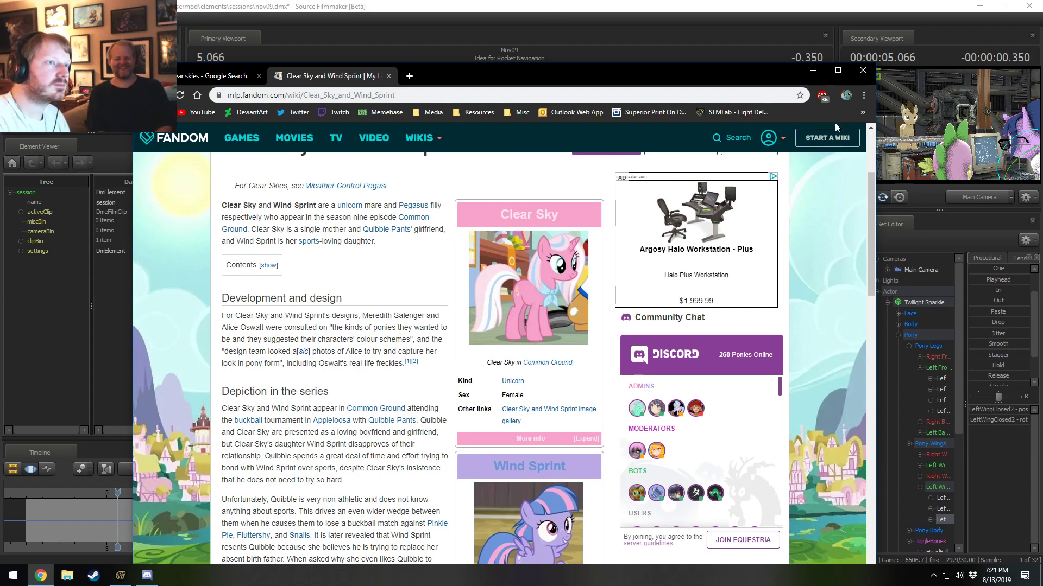
Switch back to Source Filmmaker, replay the Idea for Rocket Navigation shot, and save the session at 8.366 seconds.
click(813, 71)
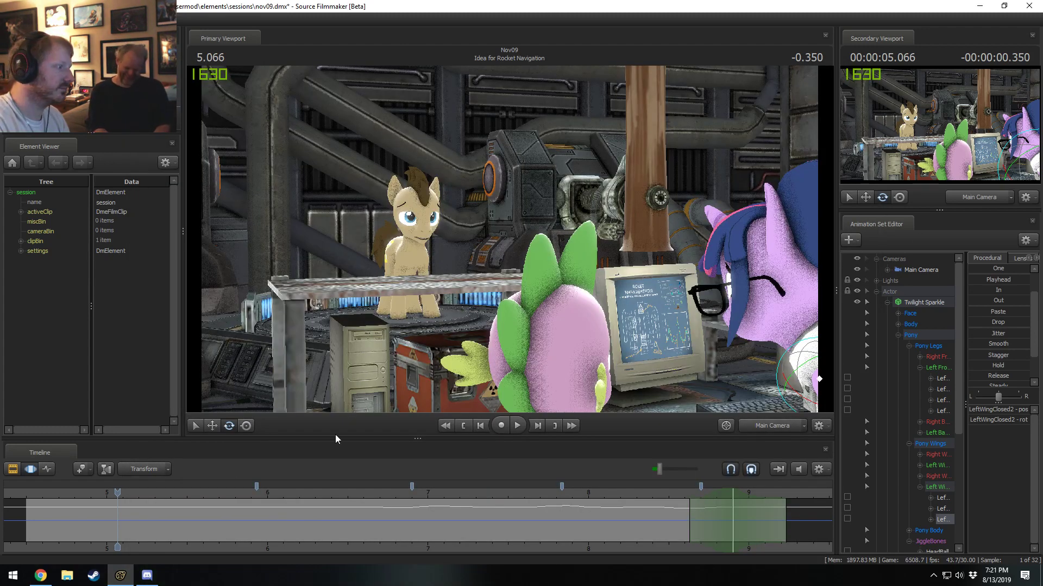
key(space)
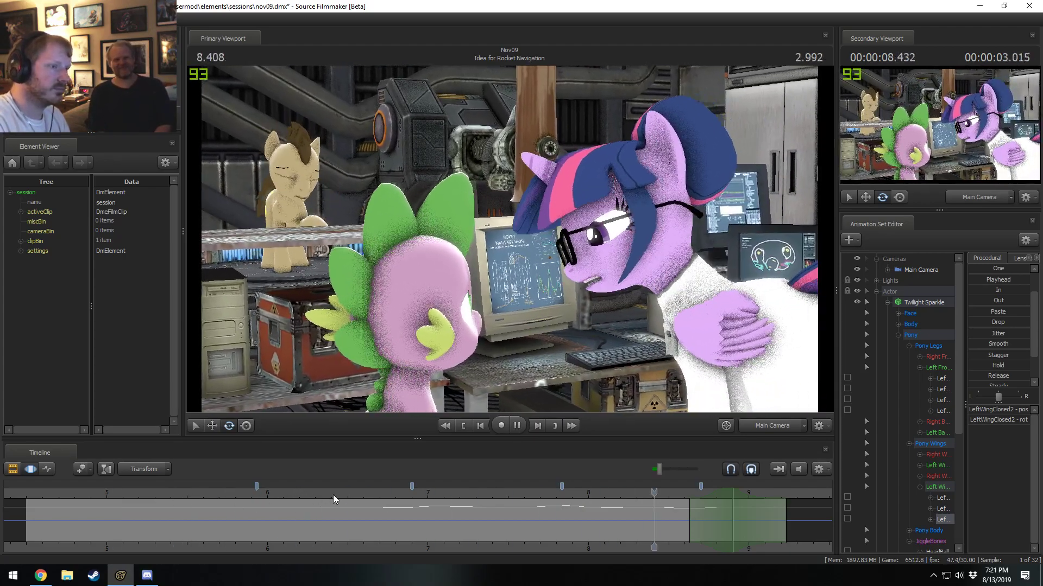
key(space)
click(64, 494)
key(space)
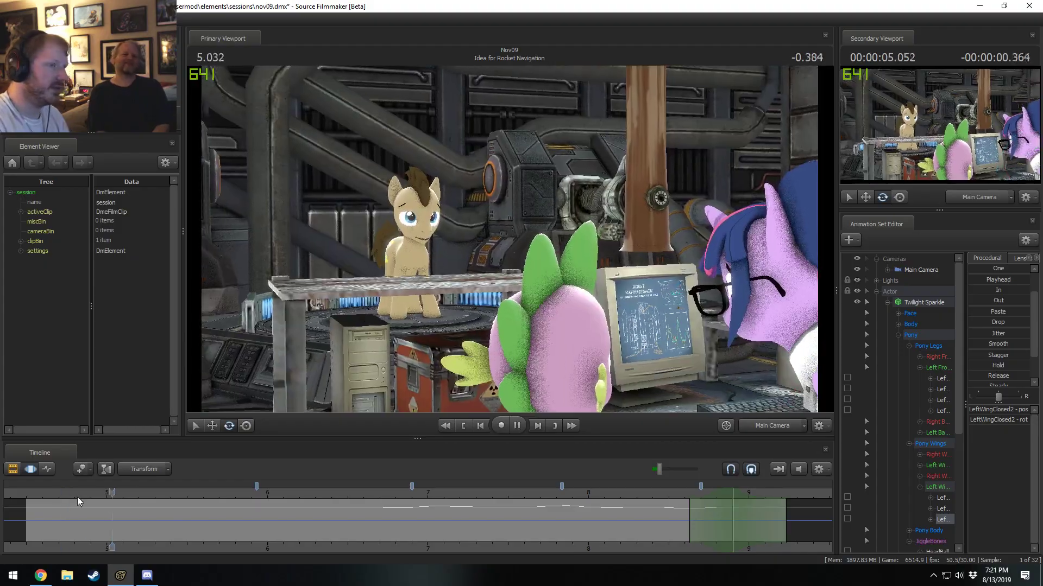
key(space)
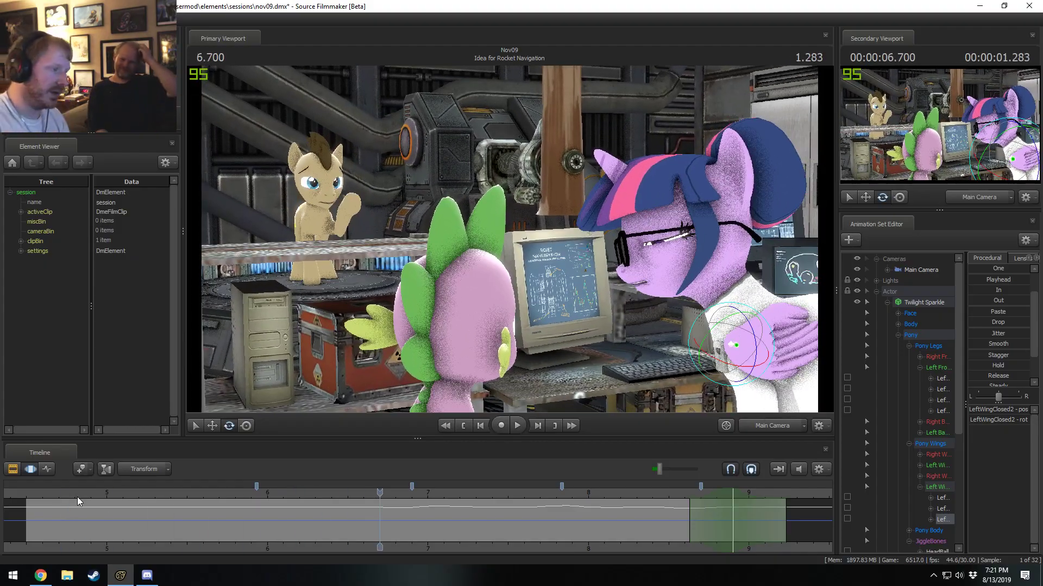
key(space)
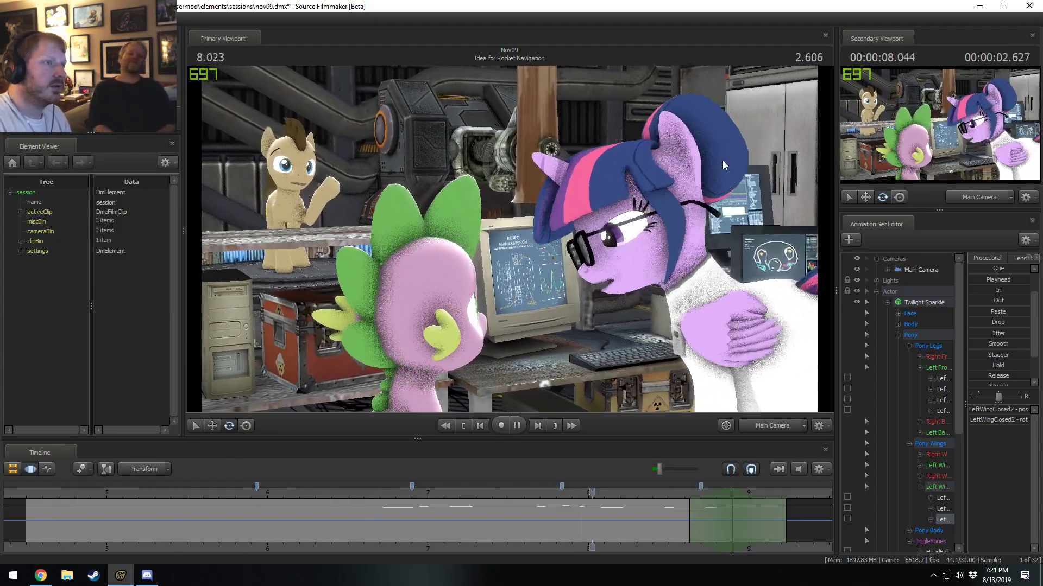
key(space)
click(648, 493)
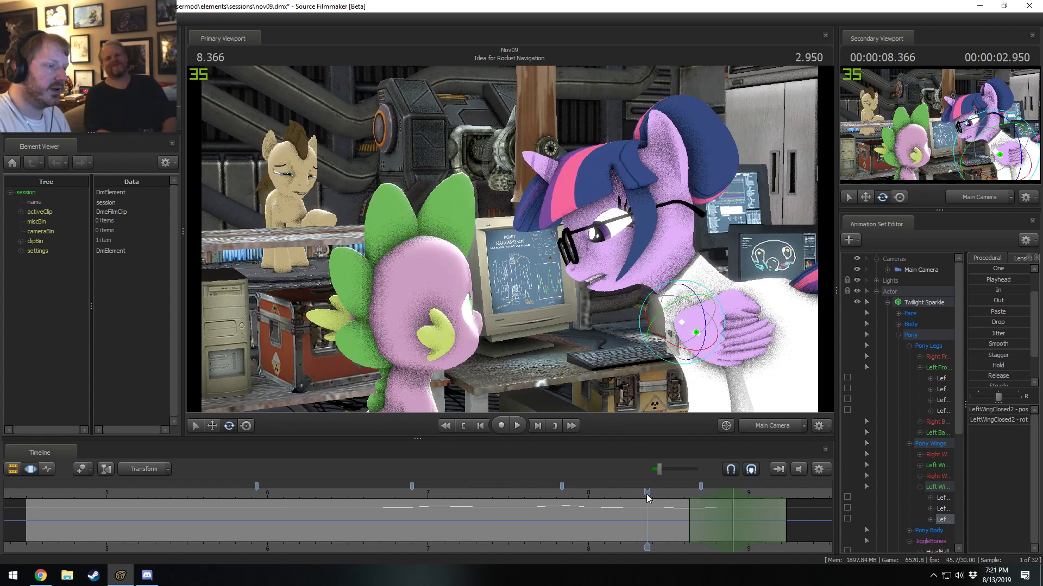
key(ctrl+s)
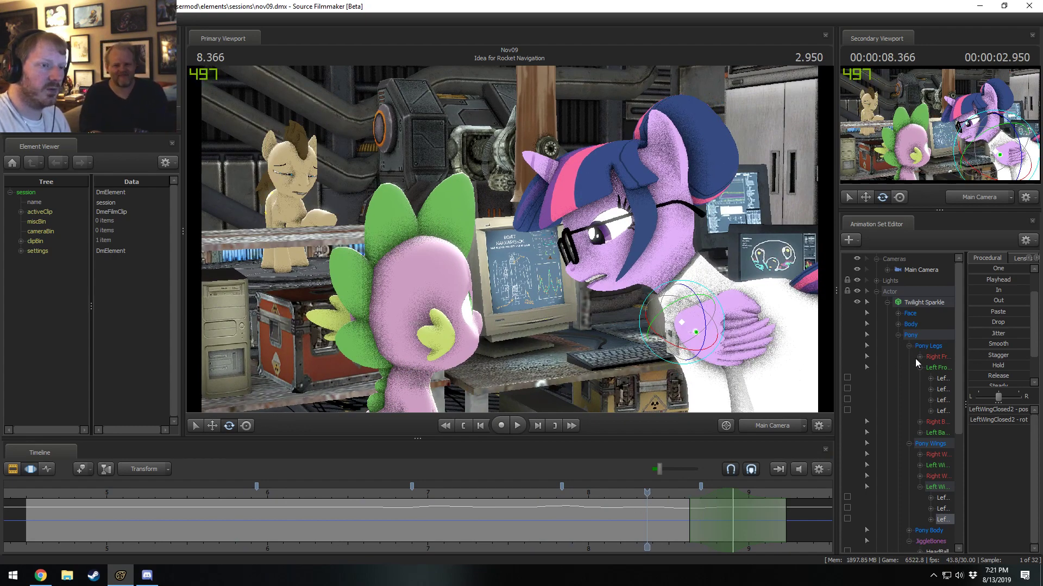
Widen the Animation Set Editor and collapse Twilight Sparkle's Pony Legs, Pony Wings and Left Wing Closed control groups.
drag(838, 362, 796, 356)
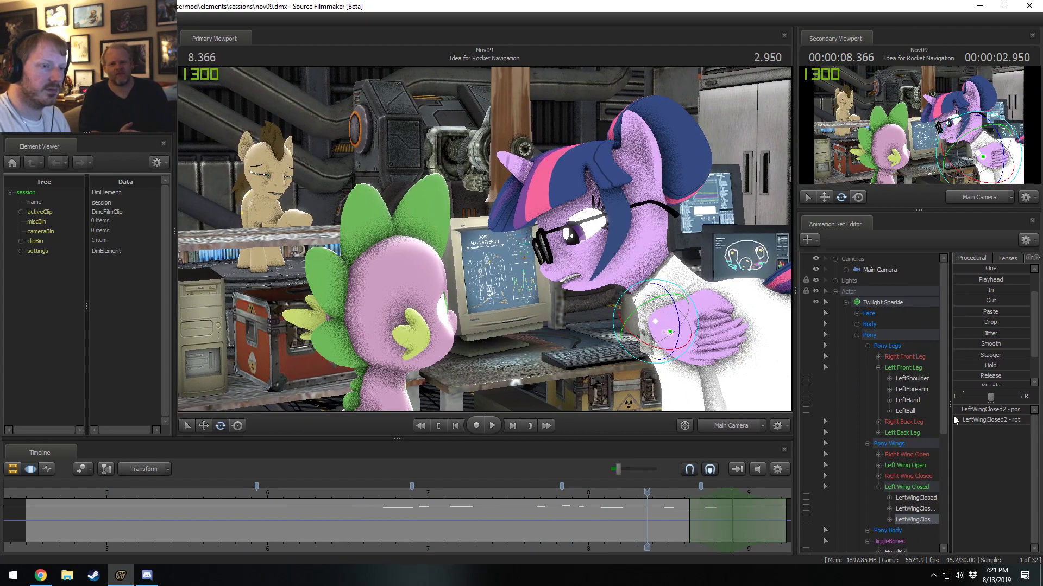
drag(952, 412, 960, 413)
click(878, 367)
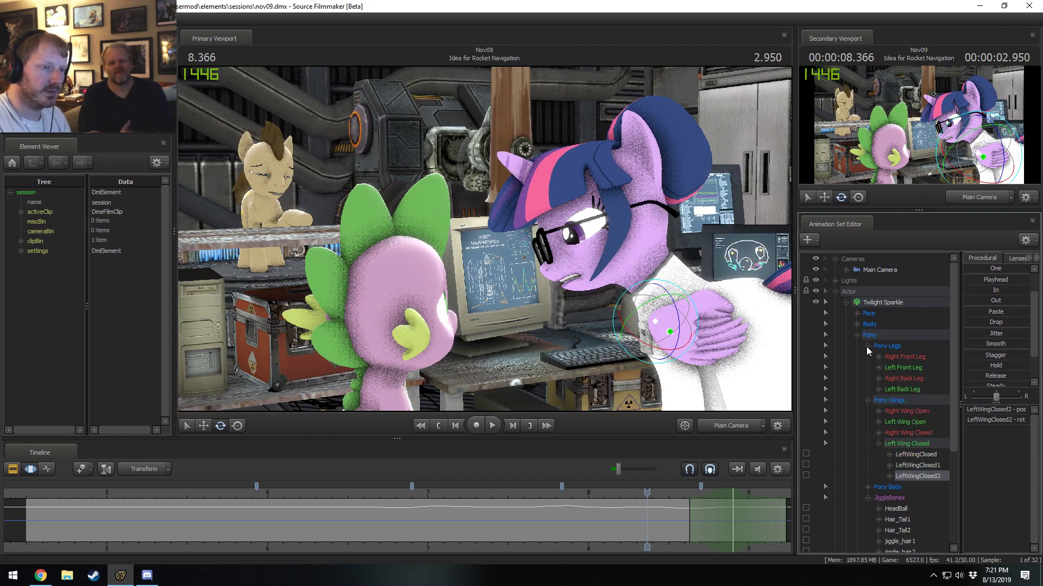
click(867, 345)
click(878, 400)
click(867, 357)
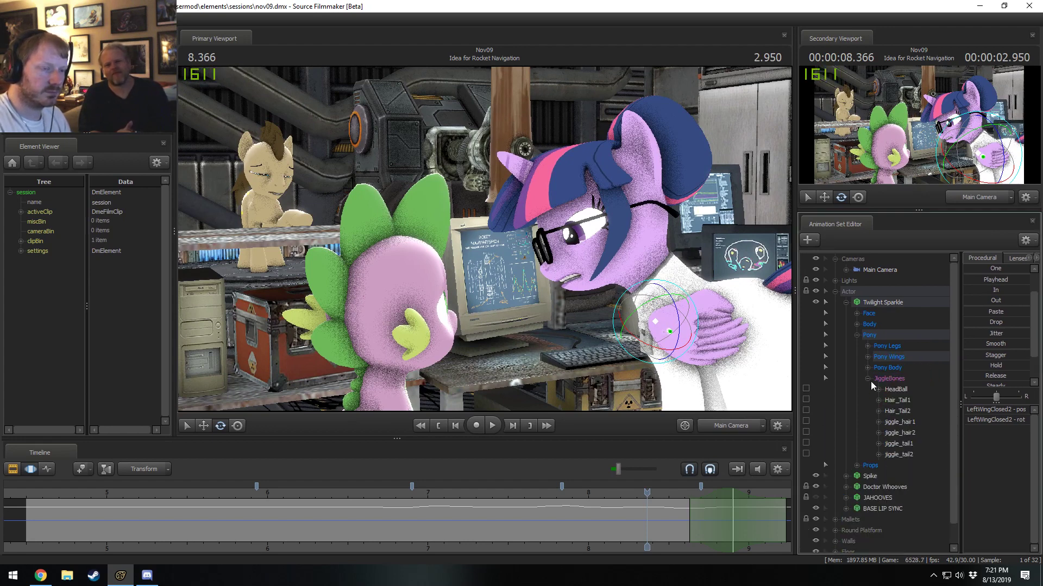
Hide the Right Wing Open and Left Wing Open control groups under Twilight Sparkle's Pony Wings.
click(868, 358)
click(901, 379)
ctrl+click(901, 372)
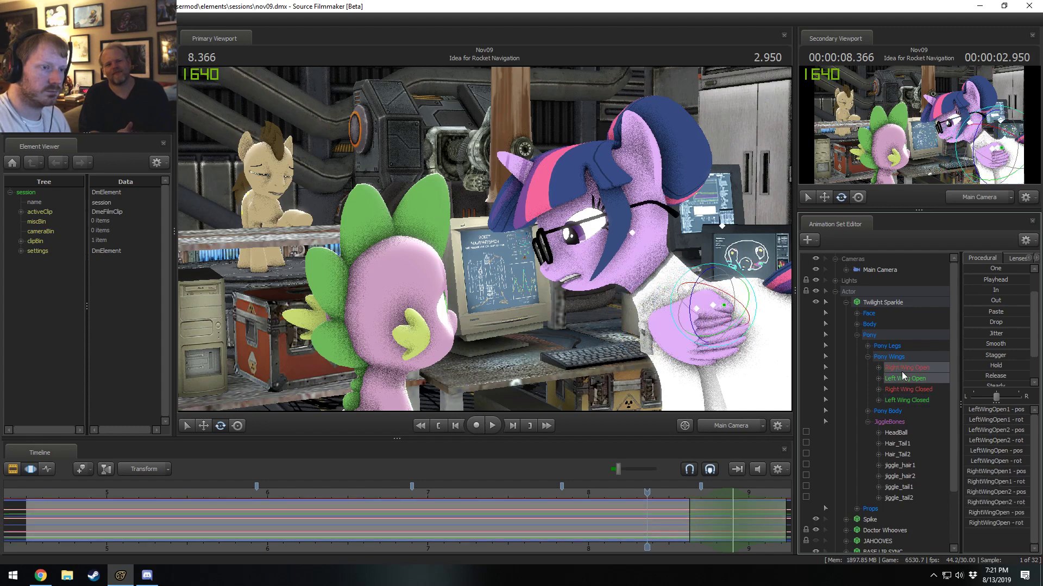
right_click(903, 375)
click(914, 379)
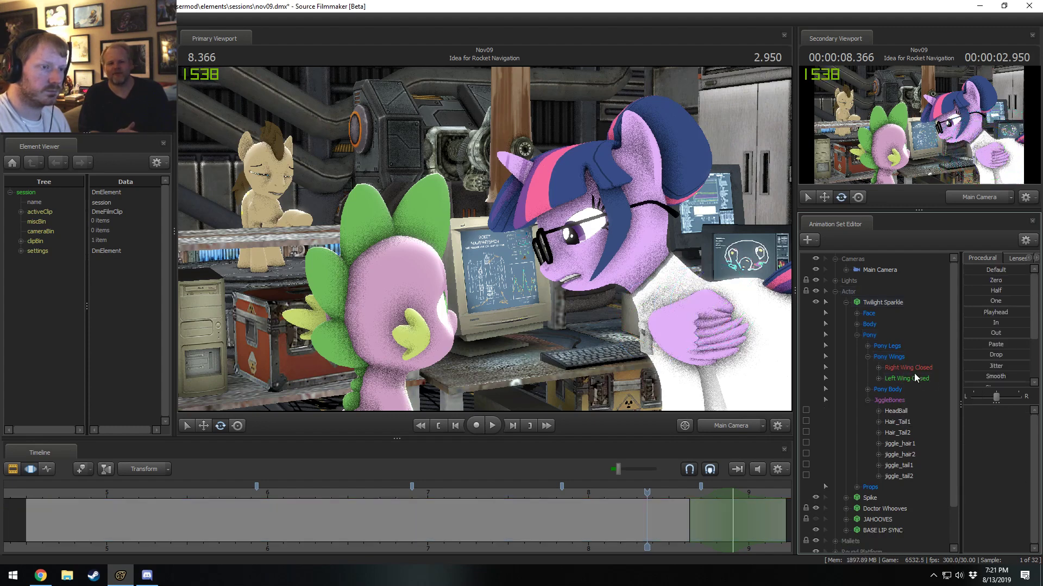
Collapse Pony Wings and JiggleBones, expand Pony Body, and select both the RightEar and LeftEar controls.
click(866, 357)
click(868, 379)
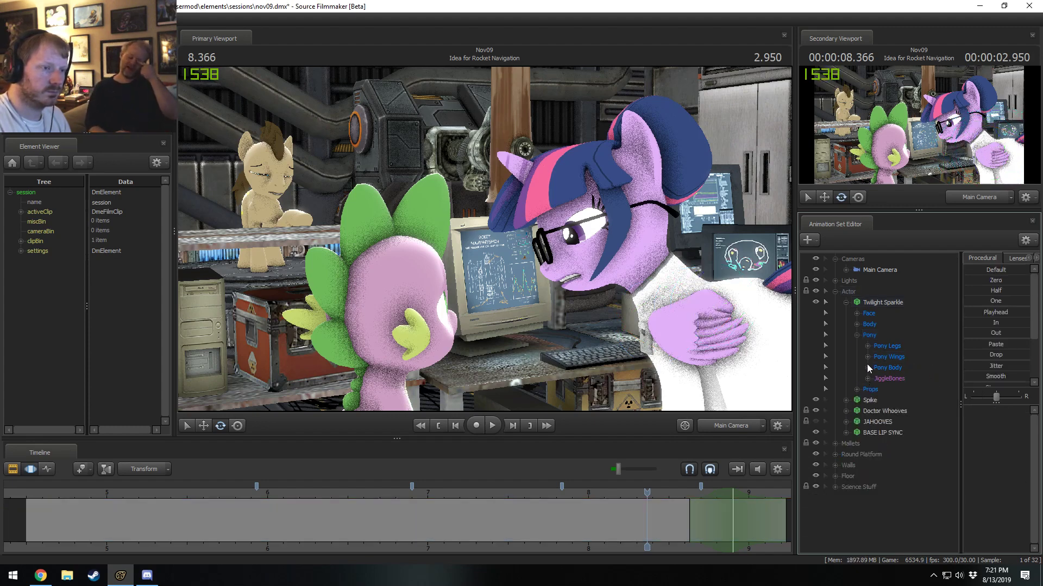
click(867, 368)
click(896, 434)
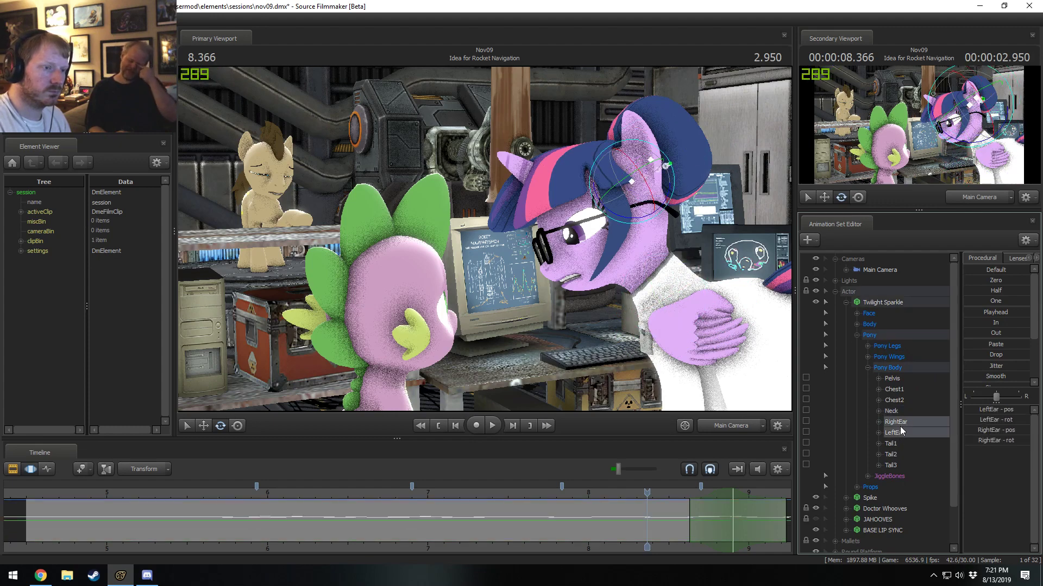
ctrl+click(896, 422)
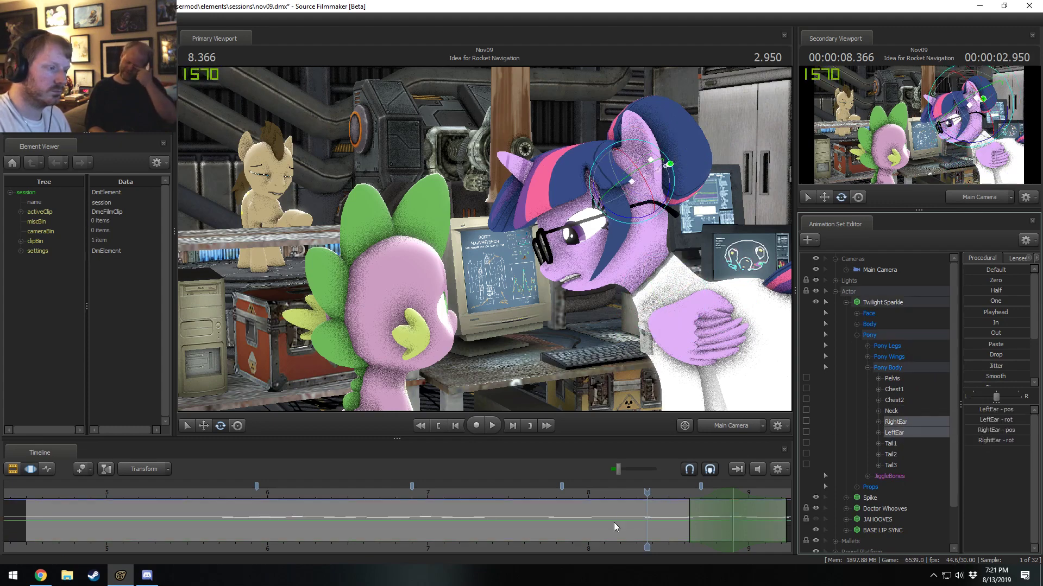
Extend the time selection over all time and apply the Smooth preset to both ears.
key(ctrl+a)
scroll(614, 523, down, 2)
scroll(615, 523, up, 3)
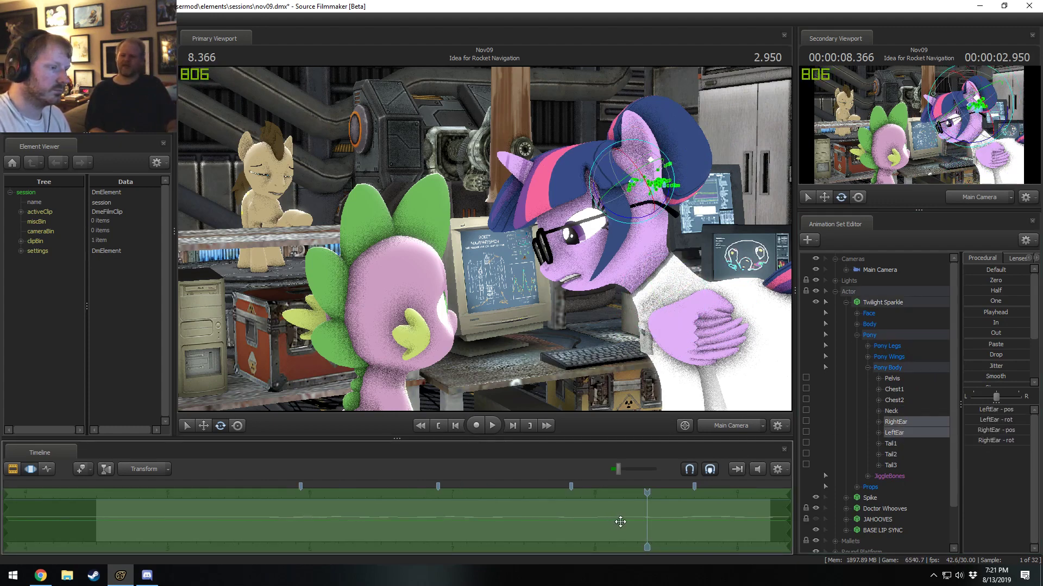
drag(647, 492, 645, 490)
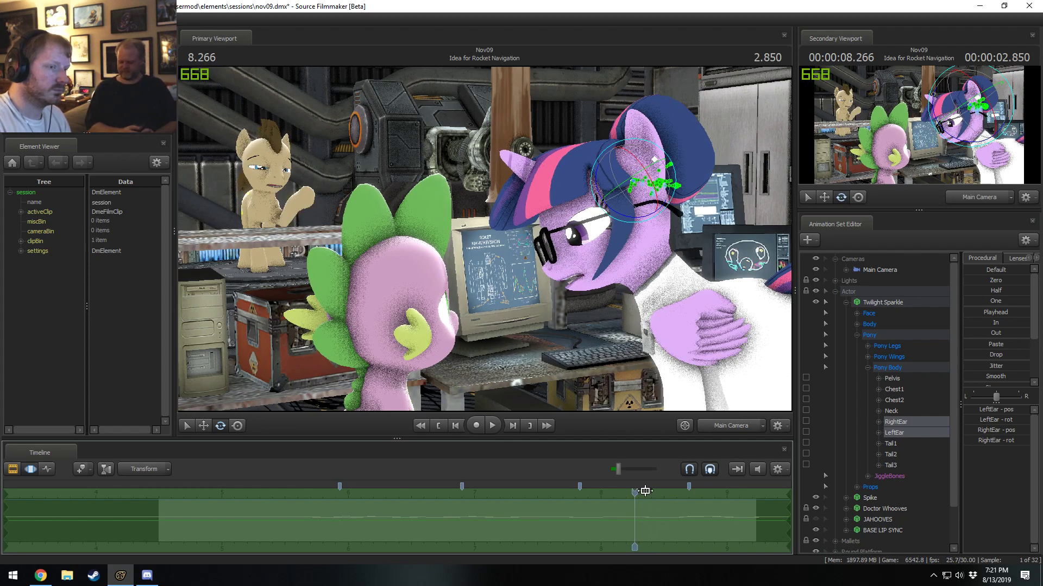
drag(1001, 375, 1026, 376)
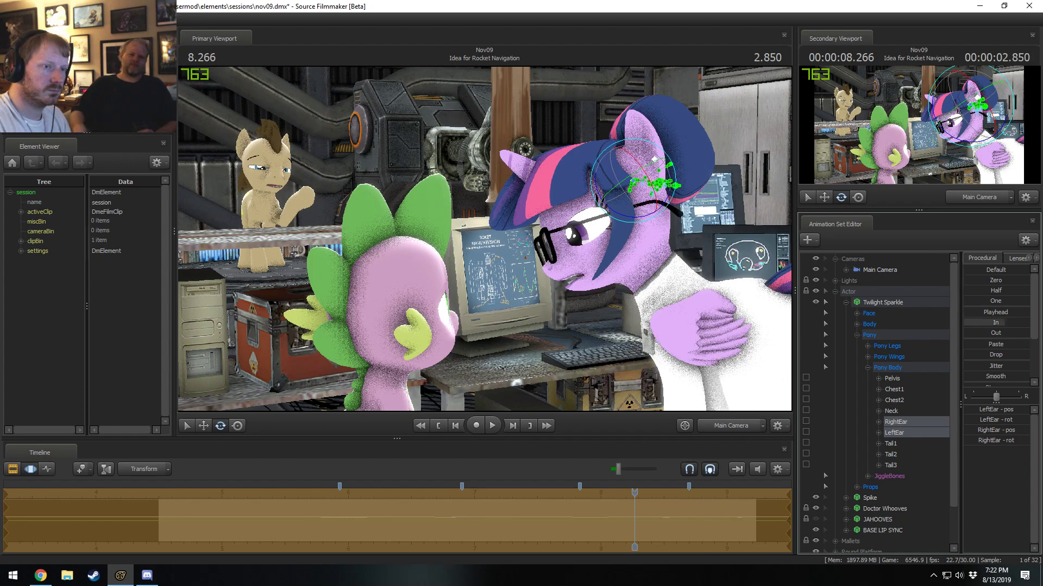
Play the shot from its early frames to review Twilight Sparkle's smoothed ear motion.
click(867, 476)
scroll(891, 502, down, 2)
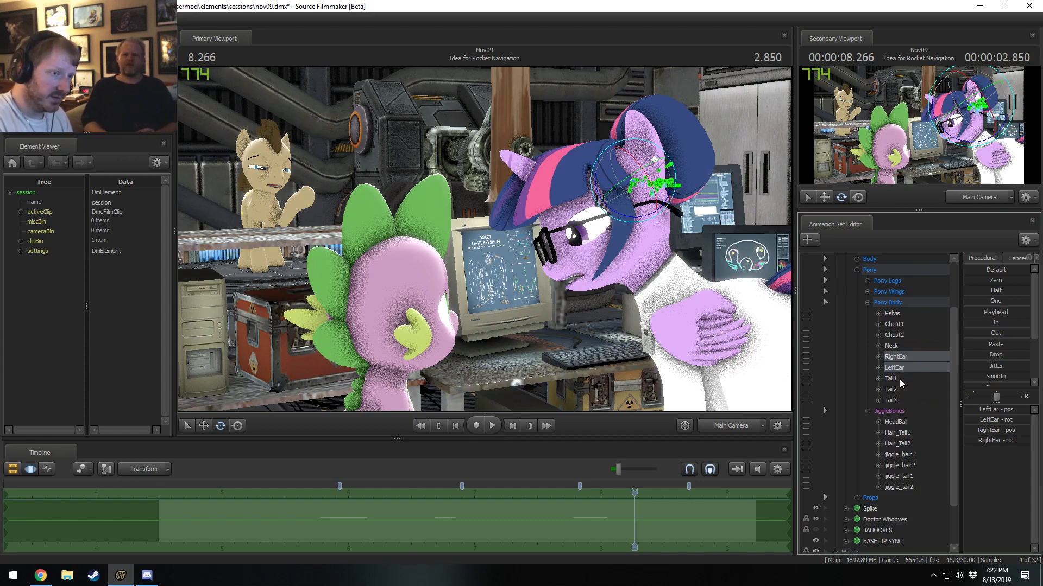
key(F2)
drag(634, 493, 428, 498)
key(space)
key(space)
key(F3)
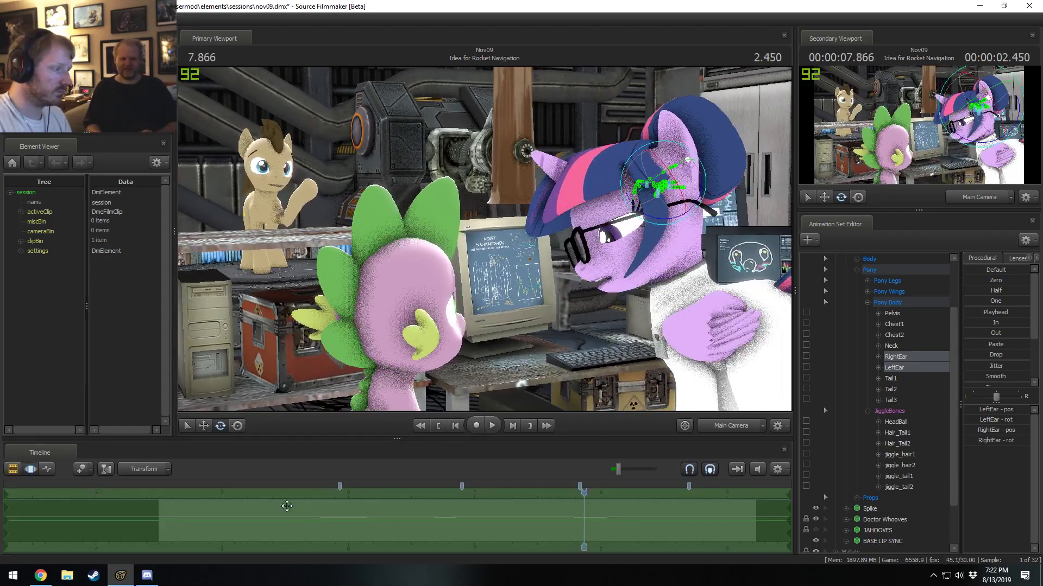
click(201, 500)
key(F2)
key(F3)
key(space)
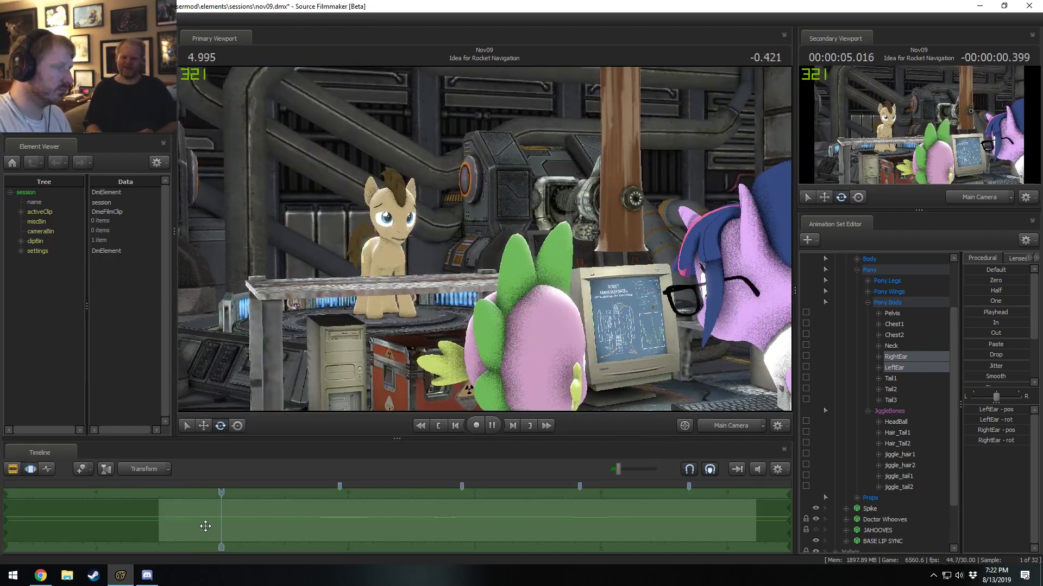
key(space)
Set a short time selection around 6.033 seconds and rotate Twilight Sparkle's left ear backward there.
key(F2)
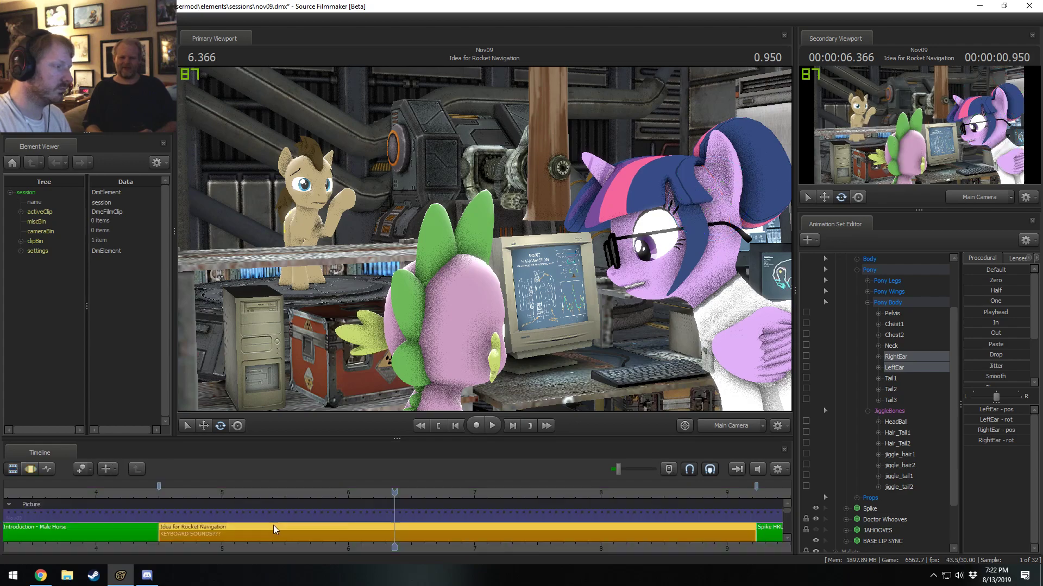
key(F3)
drag(278, 525, 346, 520)
shift+click(344, 521)
shift+scroll(345, 521, up, 5)
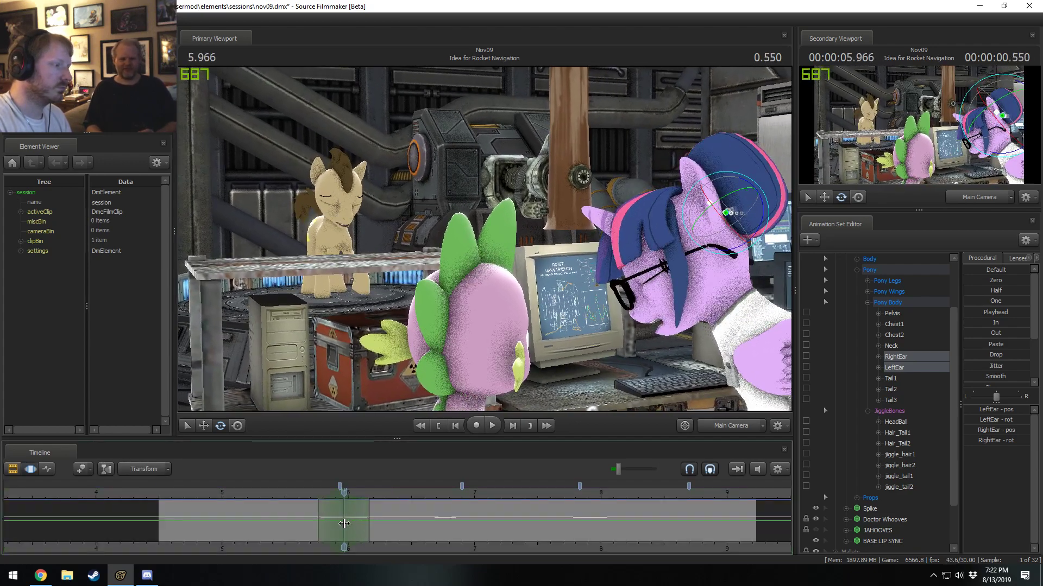
shift+click(352, 517)
shift+scroll(352, 518, up, 4)
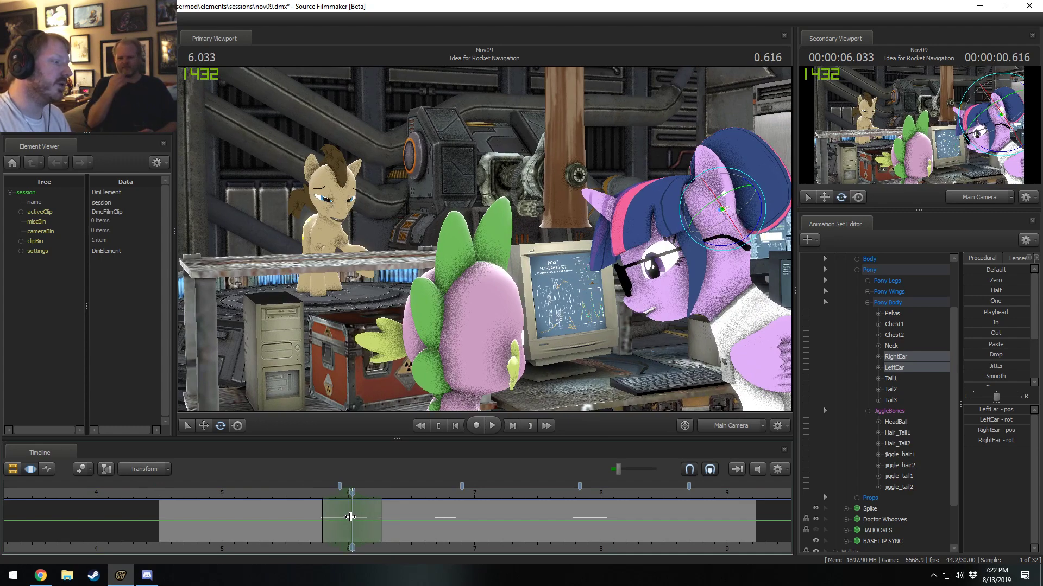
click(728, 209)
drag(728, 205, 722, 219)
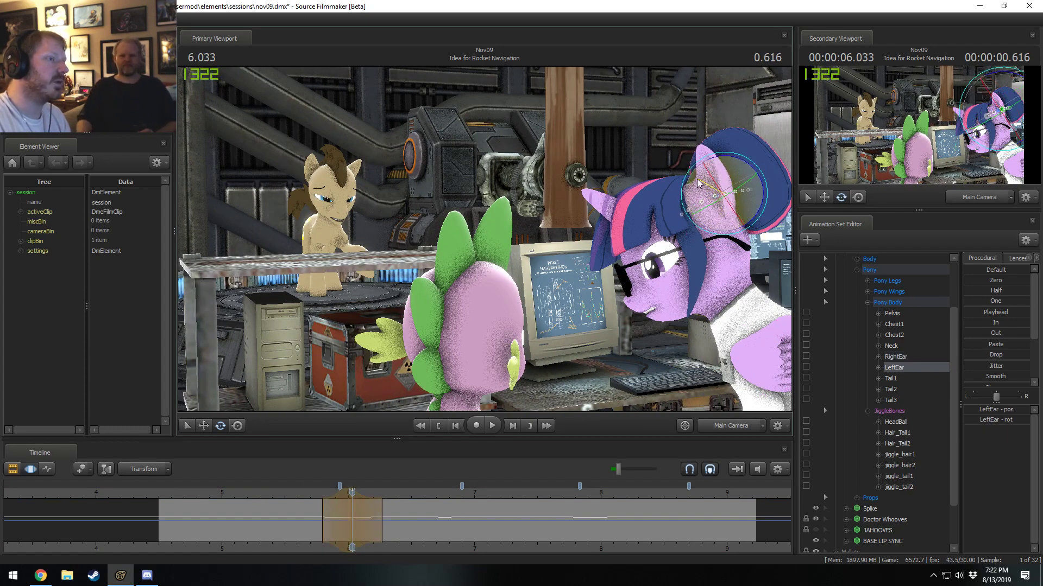
drag(699, 183, 695, 191)
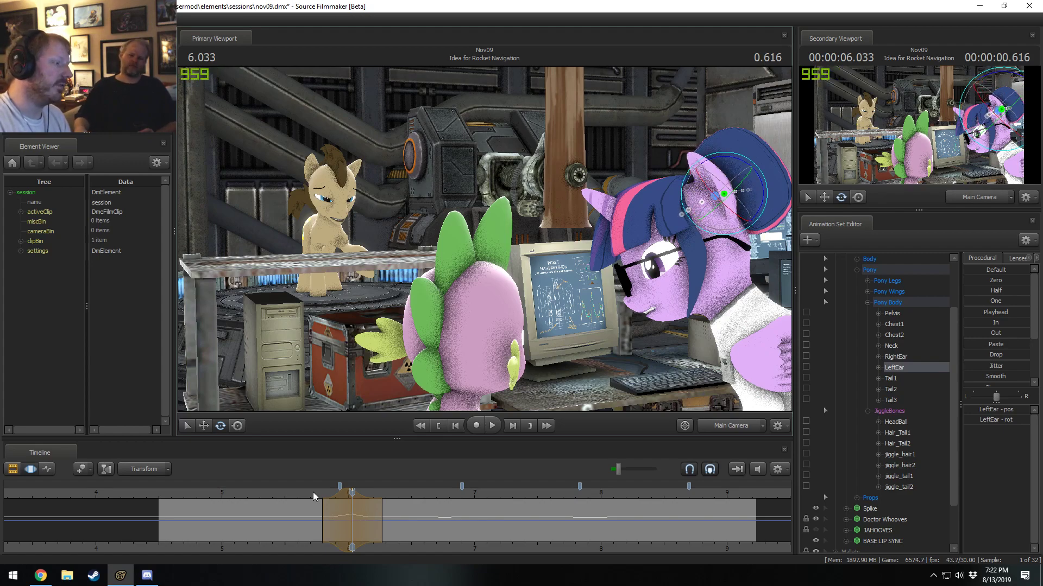
Widen the left ear edit's time selection, shift it to centre on 6.000 seconds, and replay the motion.
scroll(312, 492, up, 2)
click(297, 498)
key(space)
key(space)
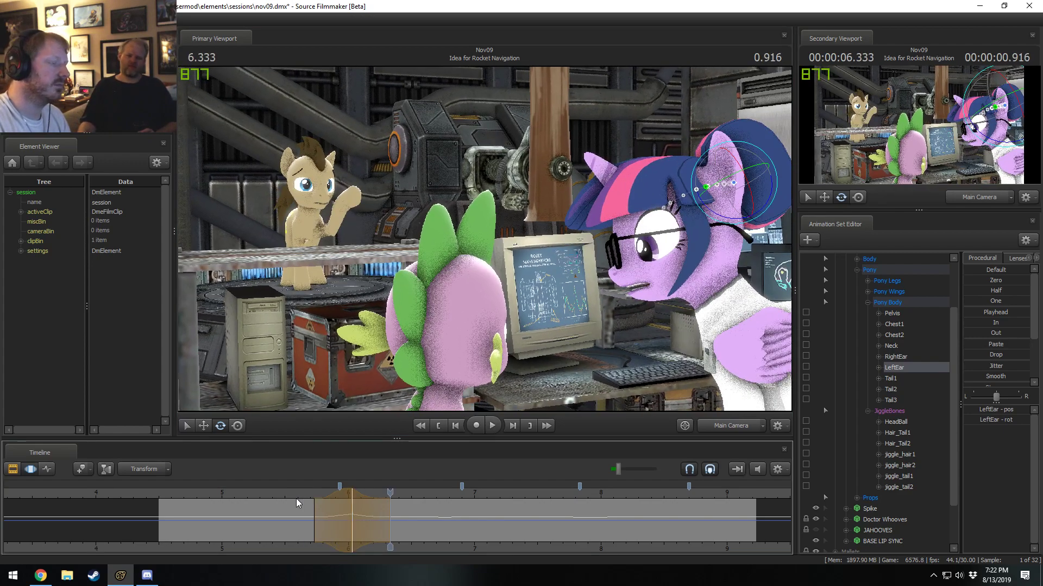
click(349, 508)
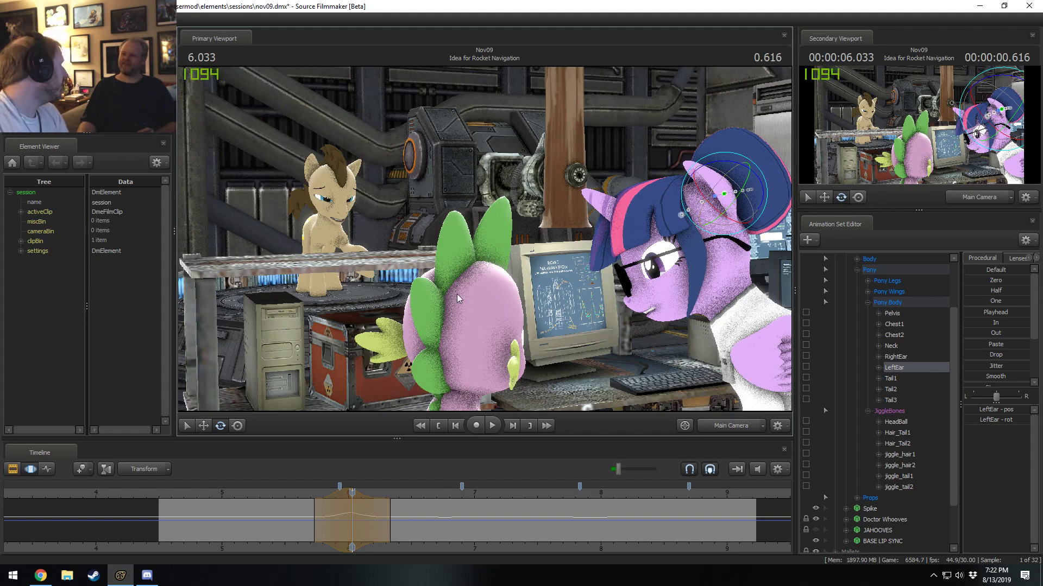
shift+right_drag(348, 517, 378, 515)
key(w)
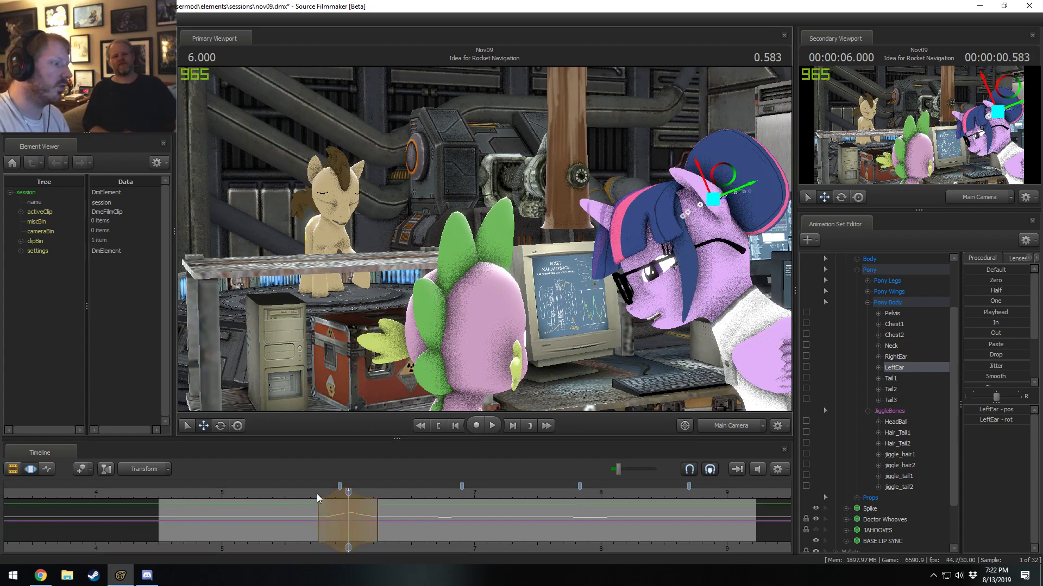
key(space)
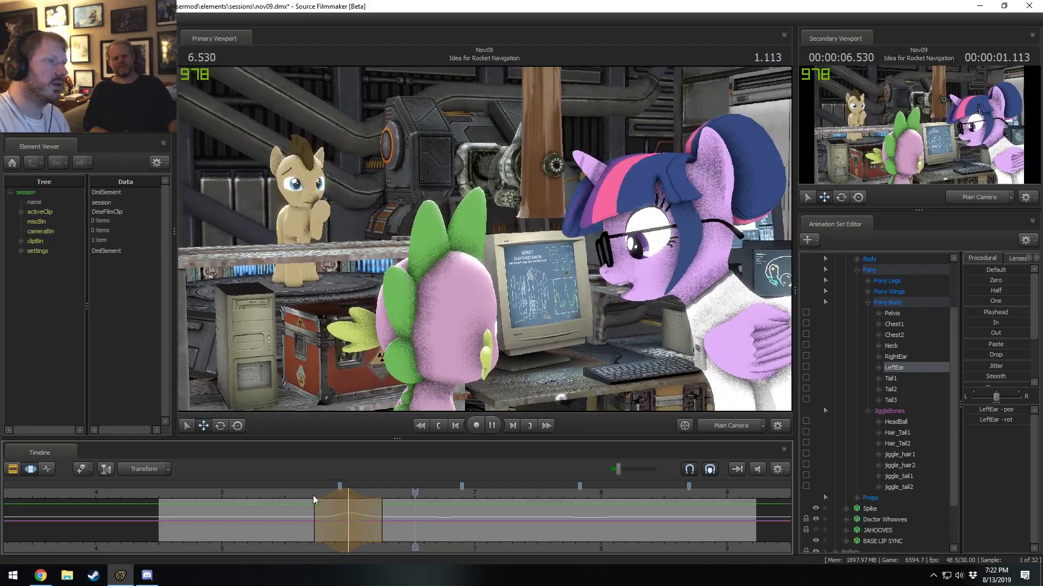
click(298, 496)
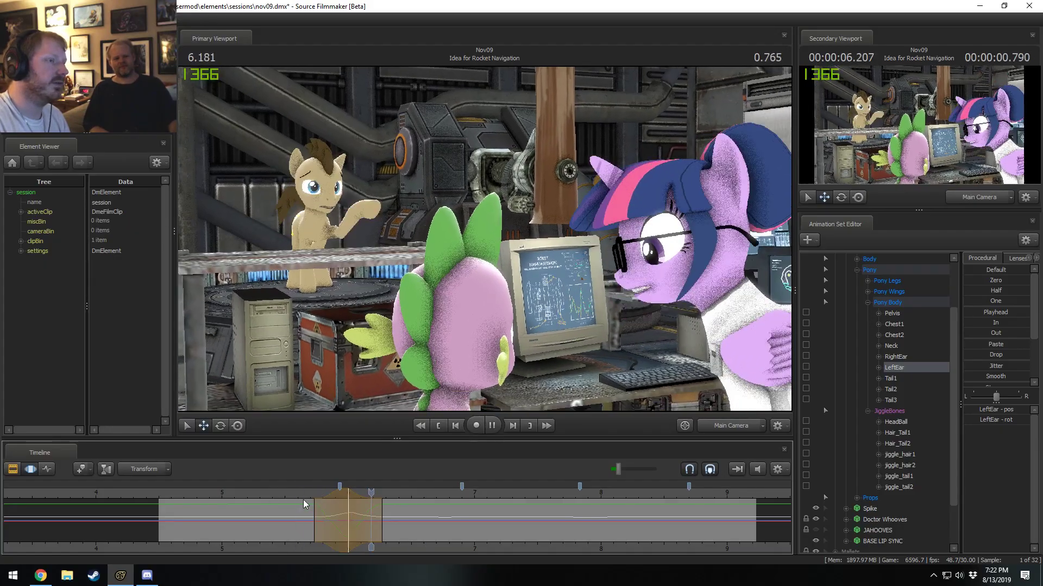
key(space)
Set a short time selection around 6.833 seconds, rotate the left ear slightly there, and replay the motion.
click(342, 503)
drag(342, 503, 454, 525)
shift+click(454, 525)
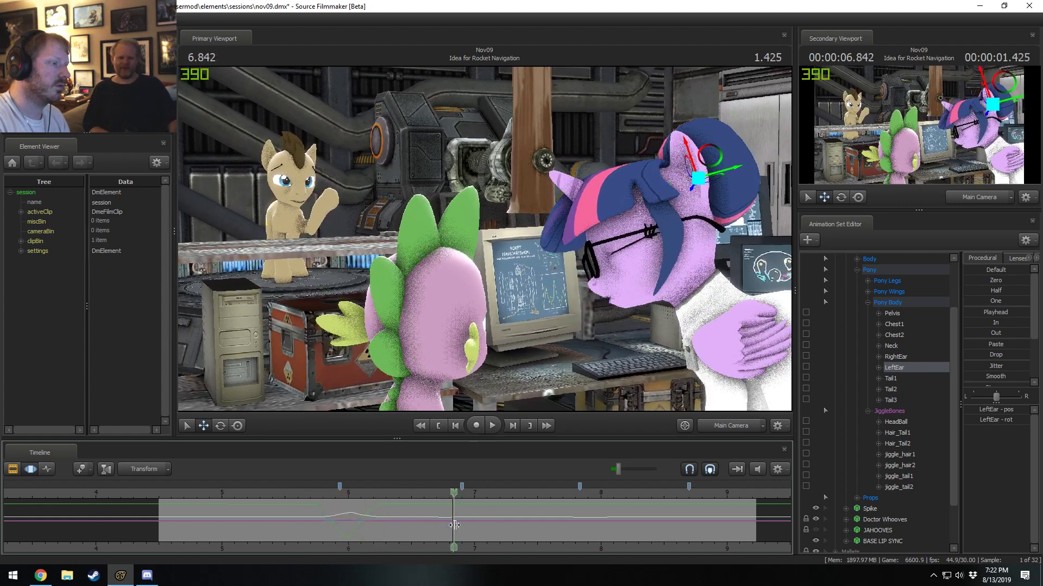
shift+scroll(455, 525, up, 5)
key(e)
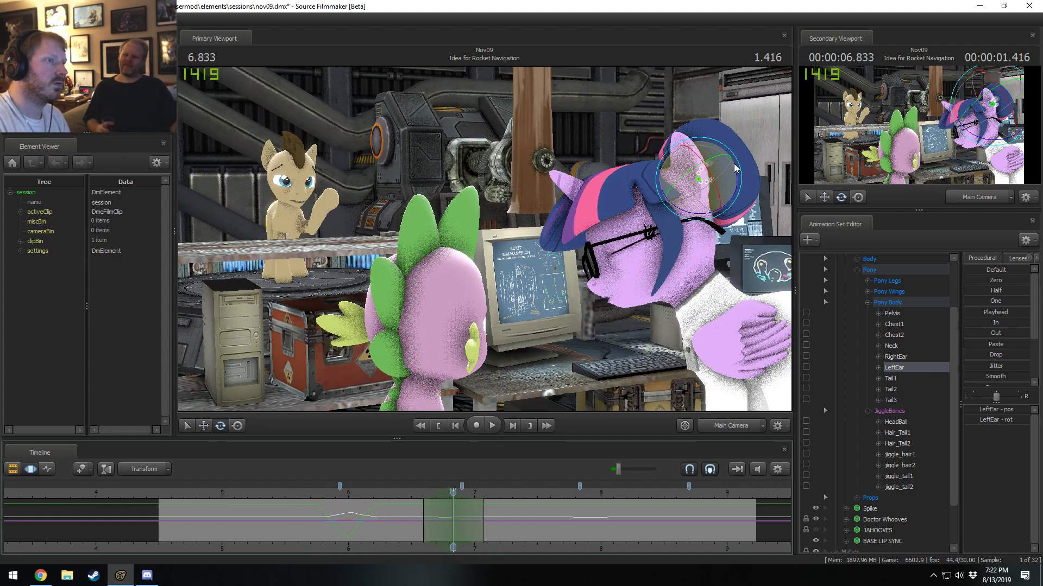
drag(742, 173, 743, 178)
click(416, 492)
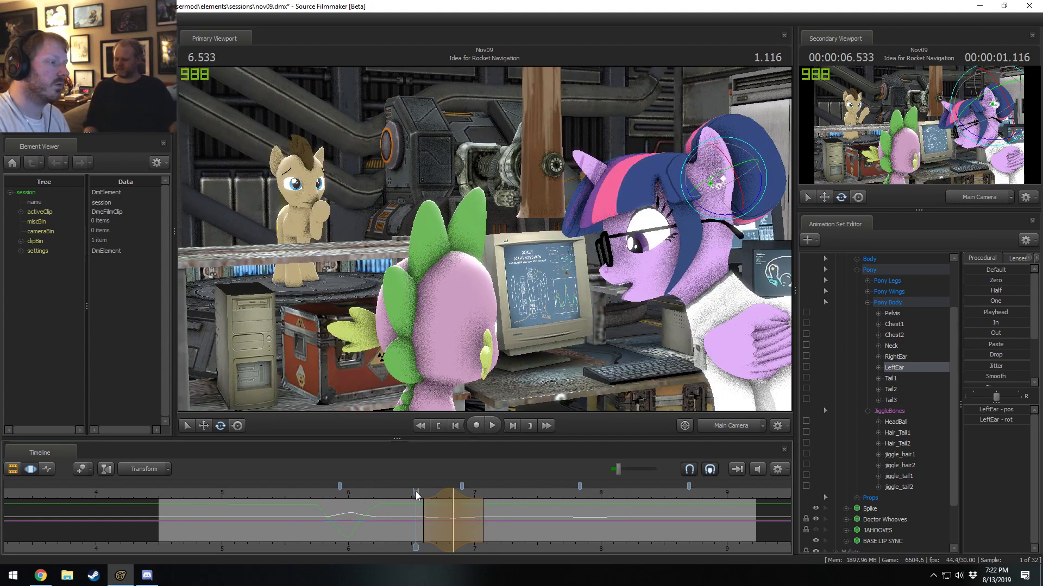
key(space)
drag(432, 496, 461, 488)
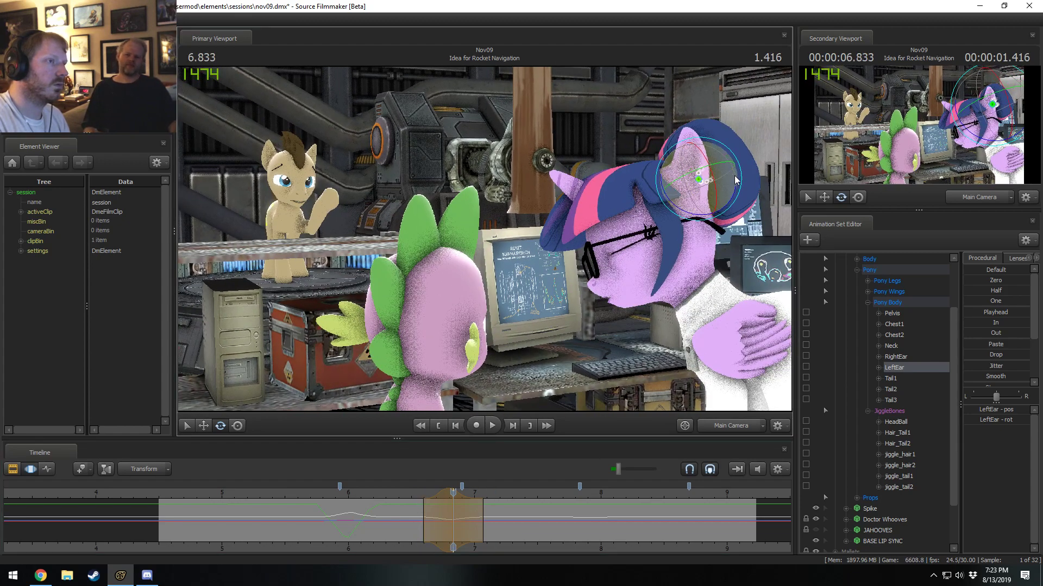
Move the time selection to centre on 7.033 seconds and rotate Twilight Sparkle's left ear slightly forward there.
click(416, 495)
drag(416, 494, 478, 504)
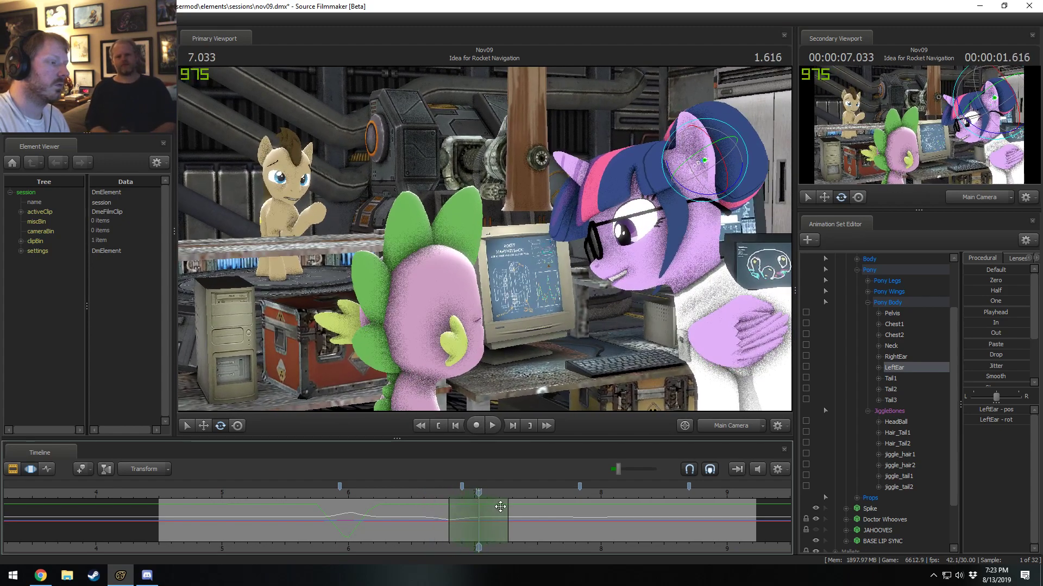
drag(740, 149, 708, 137)
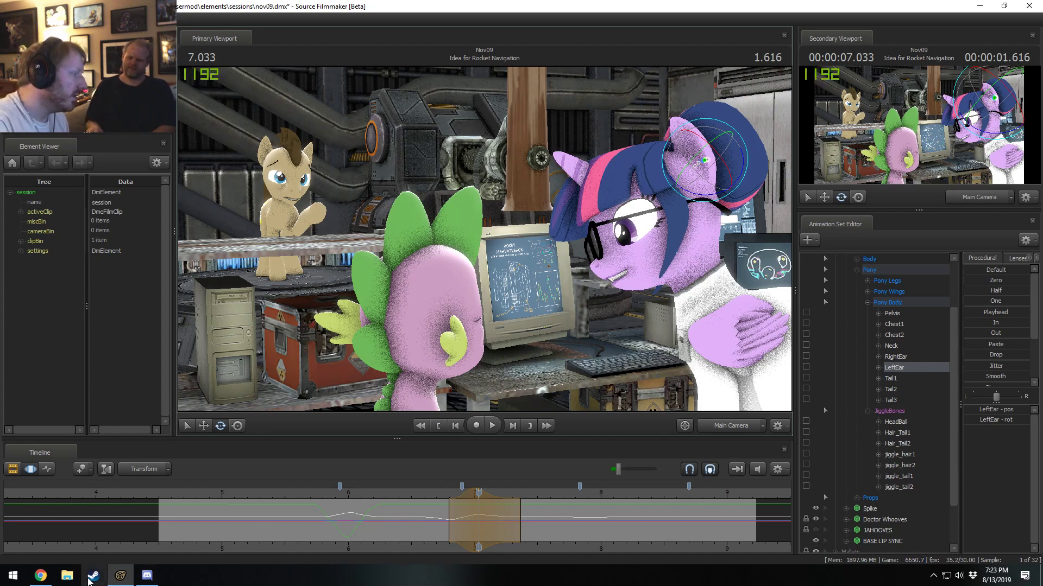
Switch to File Explorer and open Remembrance (Bronycon).mp4 from the Pony SFM Videos folder in a maximized VLC window.
click(66, 576)
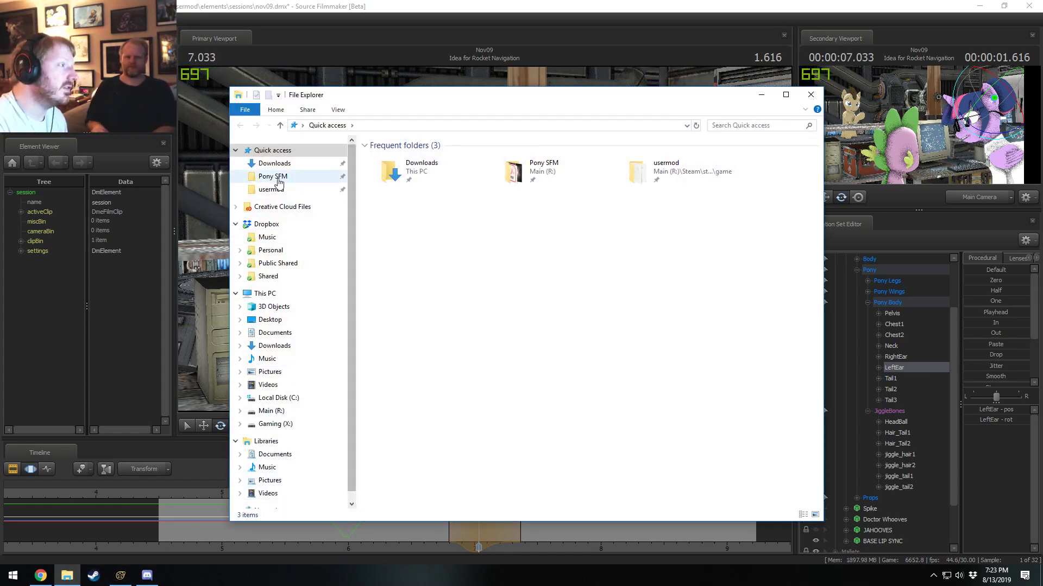
click(273, 176)
double_click(388, 305)
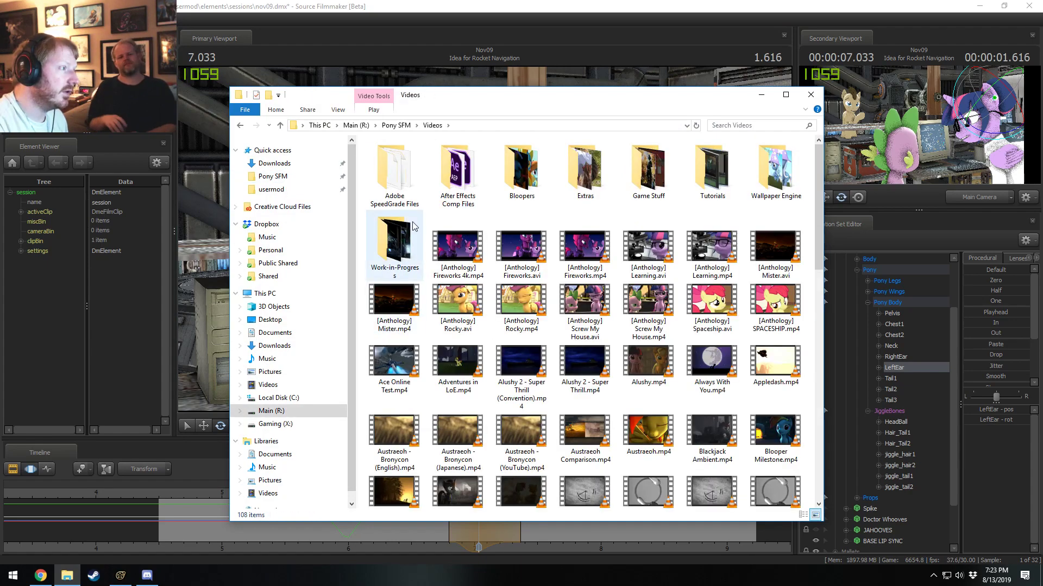
scroll(619, 394, down, 10)
double_click(648, 326)
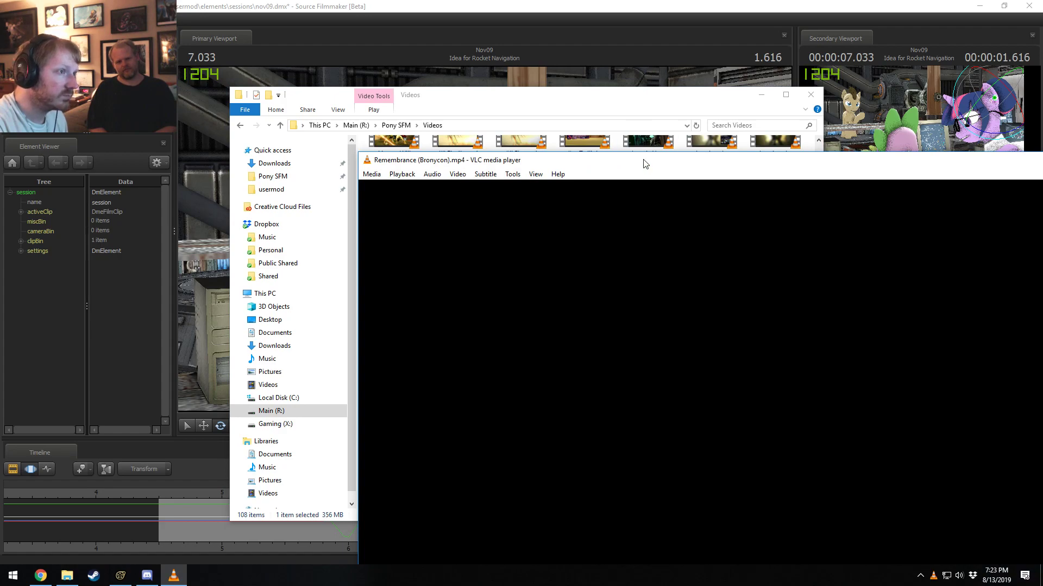
double_click(644, 164)
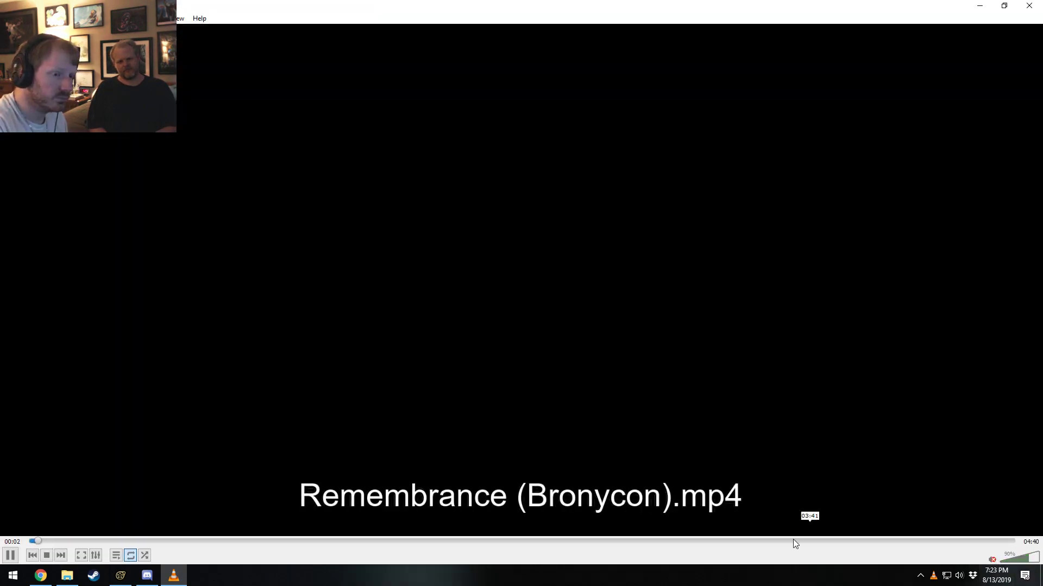
Pause the Bronycon version of the video at 02:08 on the statue hall shot and close it.
drag(436, 541, 480, 542)
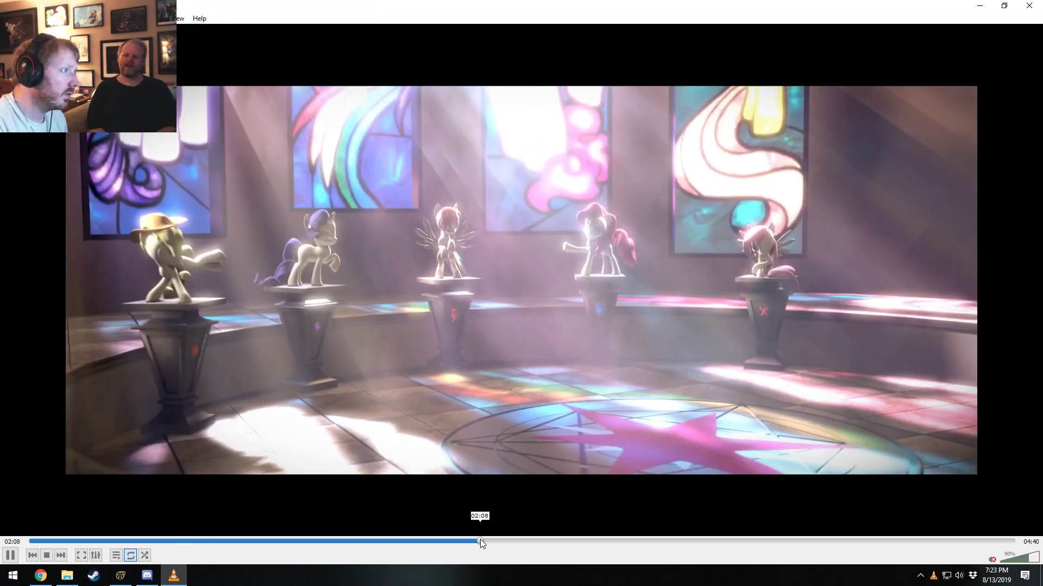
key(space)
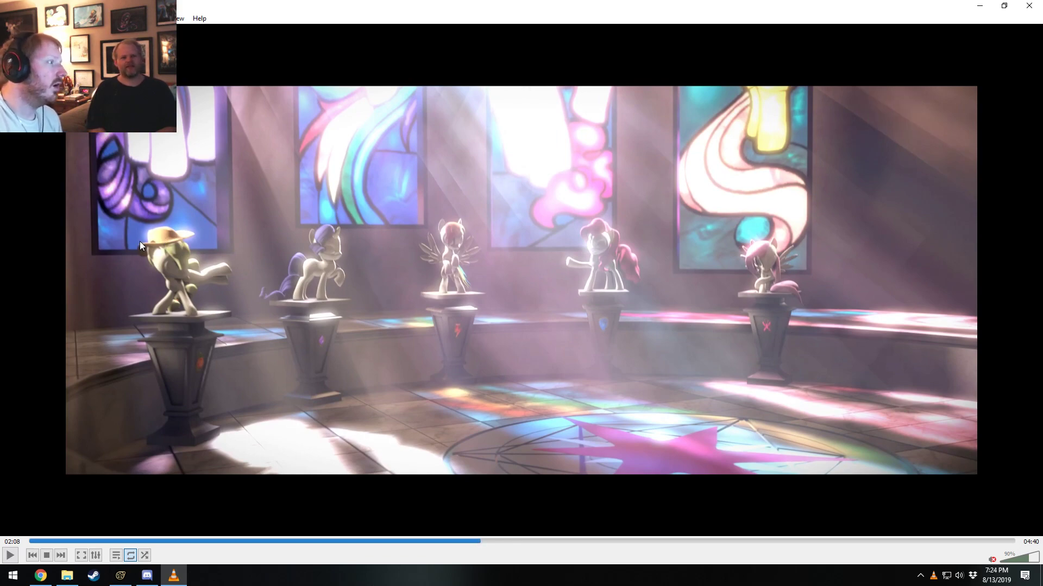
click(1028, 6)
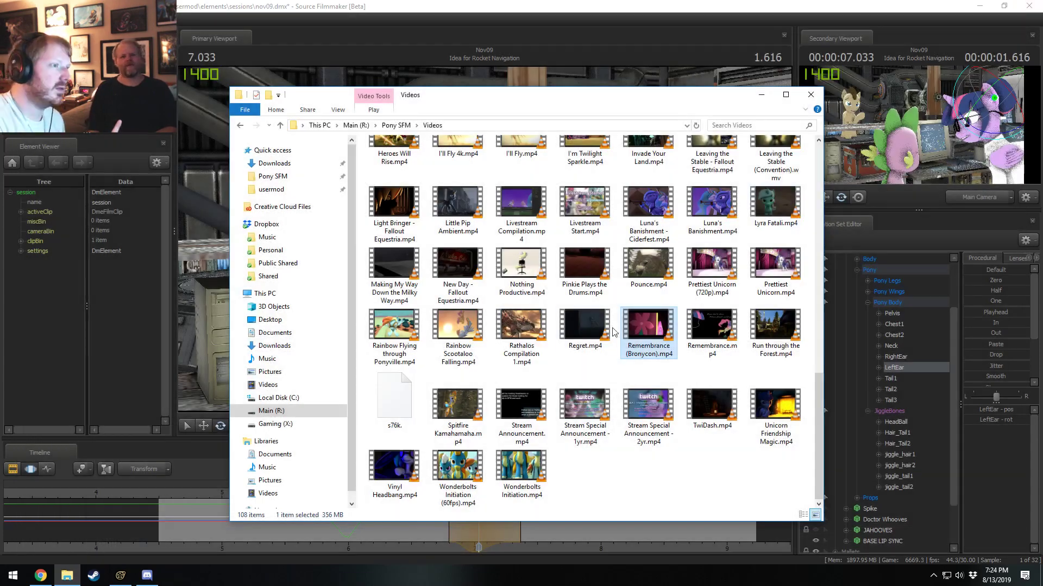
Open Remembrance.mp4 from the Videos folder and pause it at 02:10 on the statue hall shot.
double_click(712, 332)
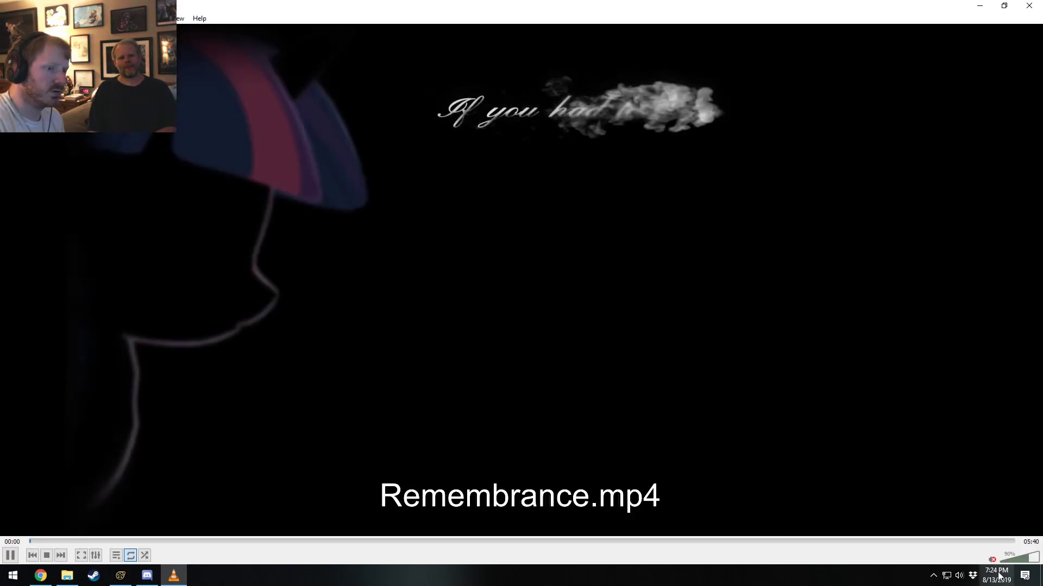
click(740, 545)
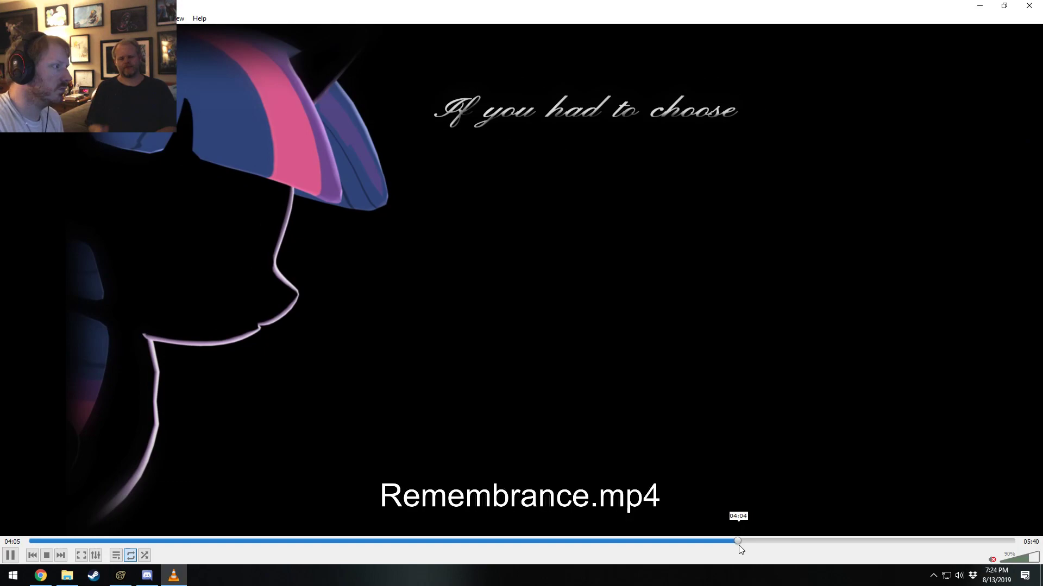
drag(738, 545, 405, 551)
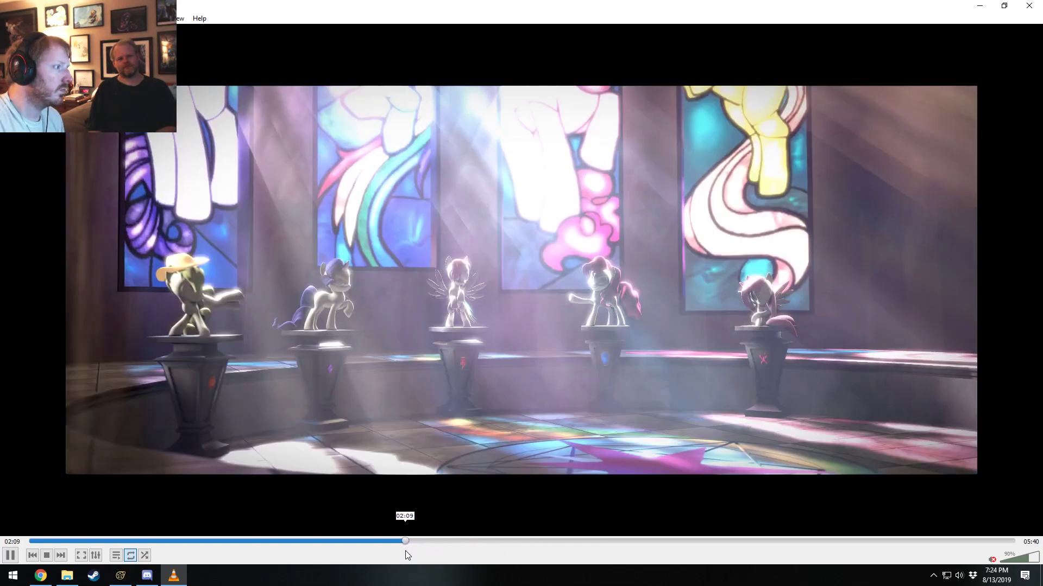
key(space)
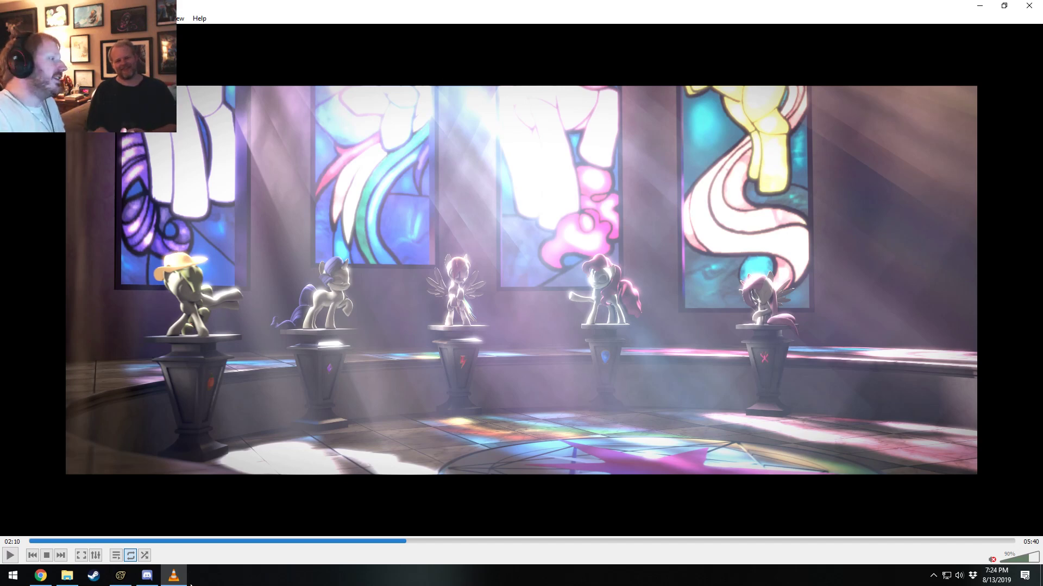
click(131, 554)
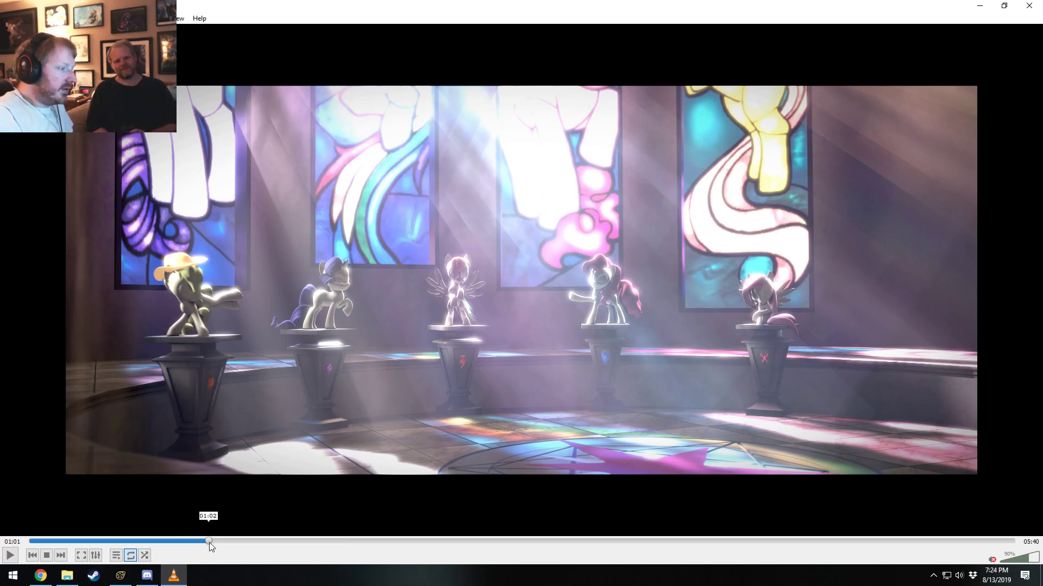
Scrub the paused video between about 00:46 and 01:02 to examine the red carpet walking shots.
click(210, 541)
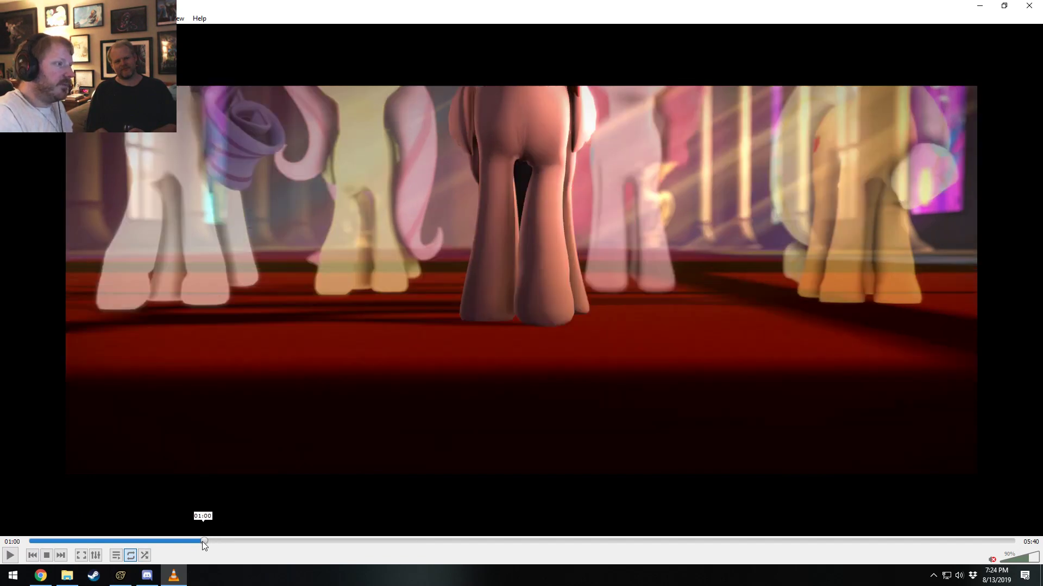
click(201, 541)
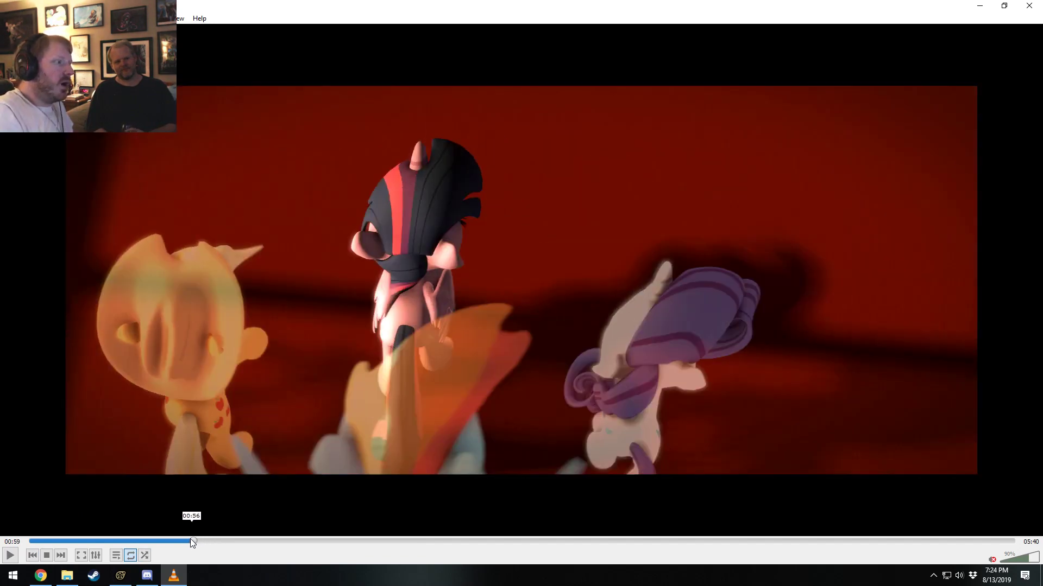
drag(190, 541, 162, 540)
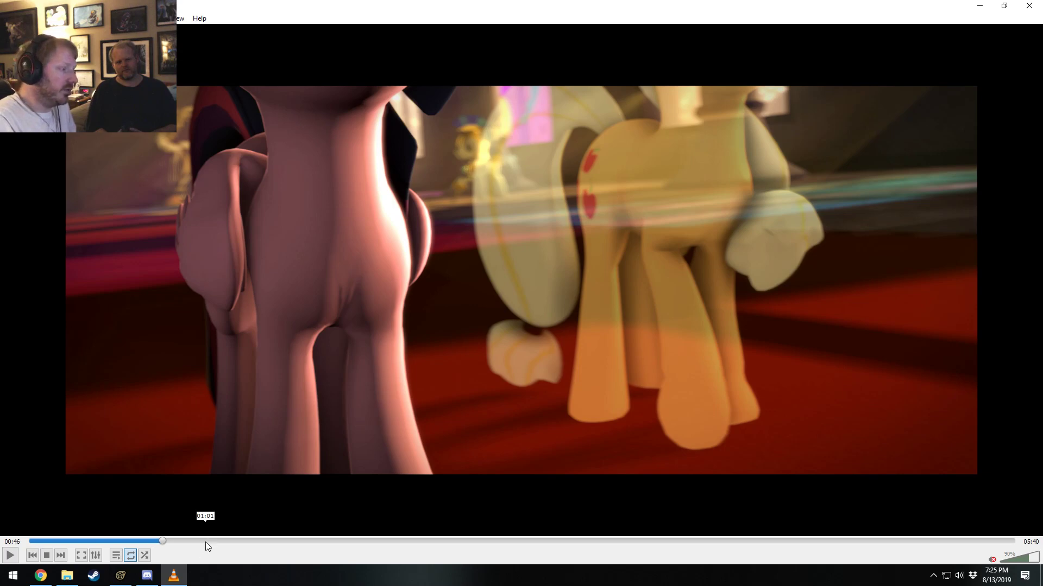
mouse_move(205, 541)
mouse_down()
mouse_move(183, 542)
mouse_move(203, 543)
mouse_up()
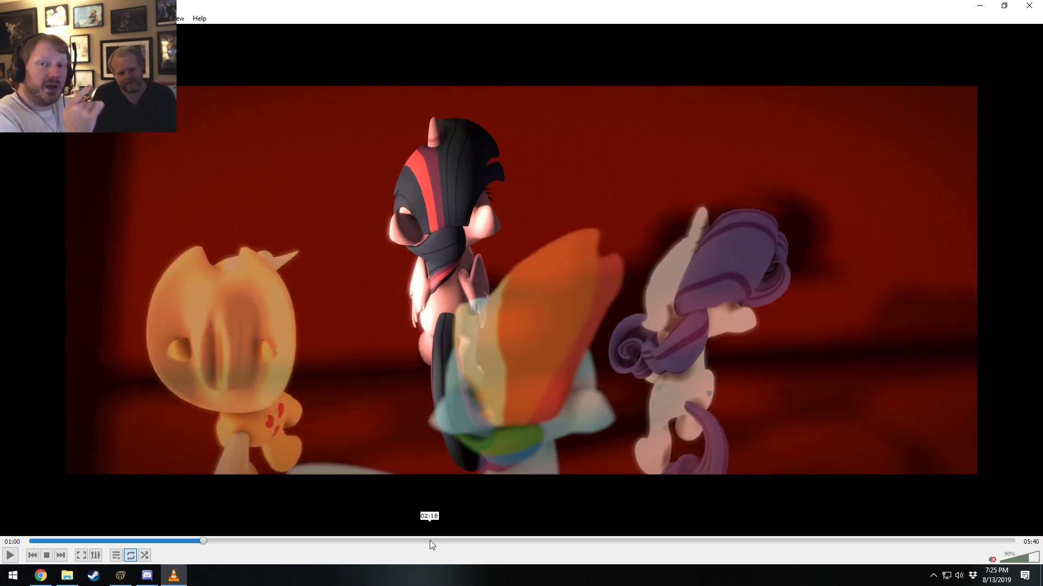
Compare the statue hall shots at 02:11 and 02:36, and replay the dissolve into the shot at about 02:10.
drag(429, 541, 409, 540)
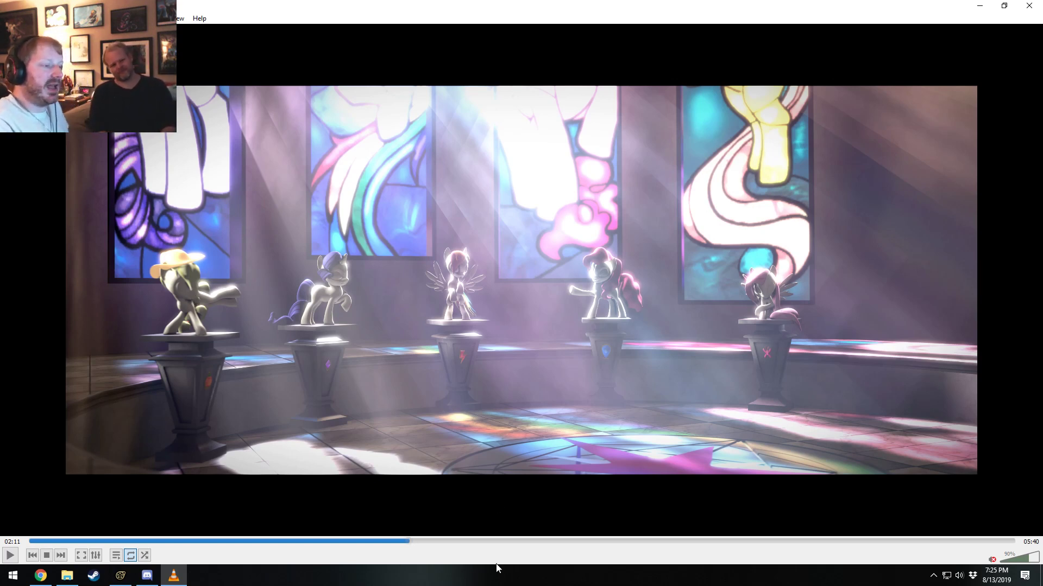
drag(470, 540, 482, 546)
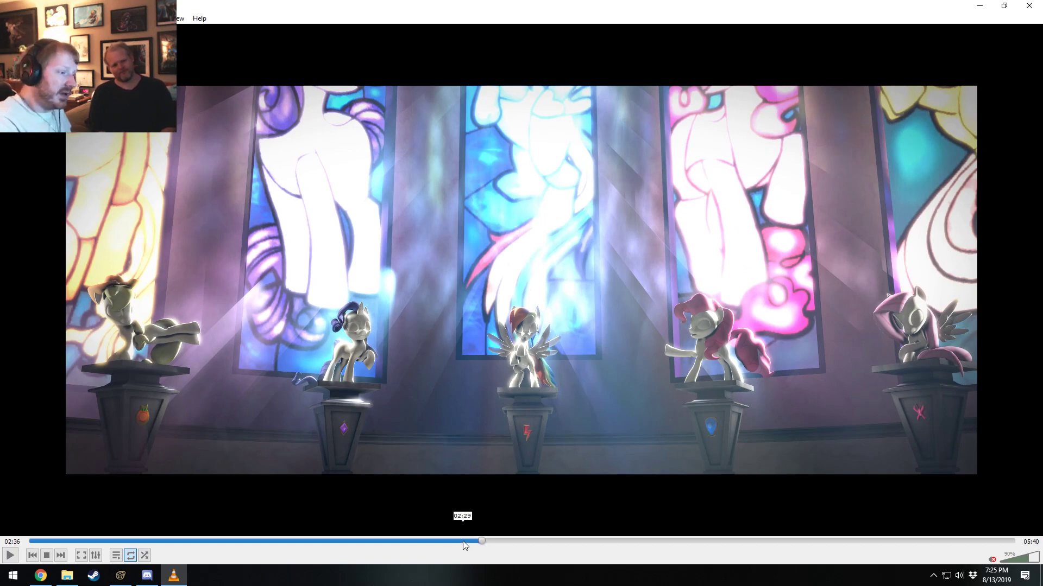
drag(453, 540, 395, 537)
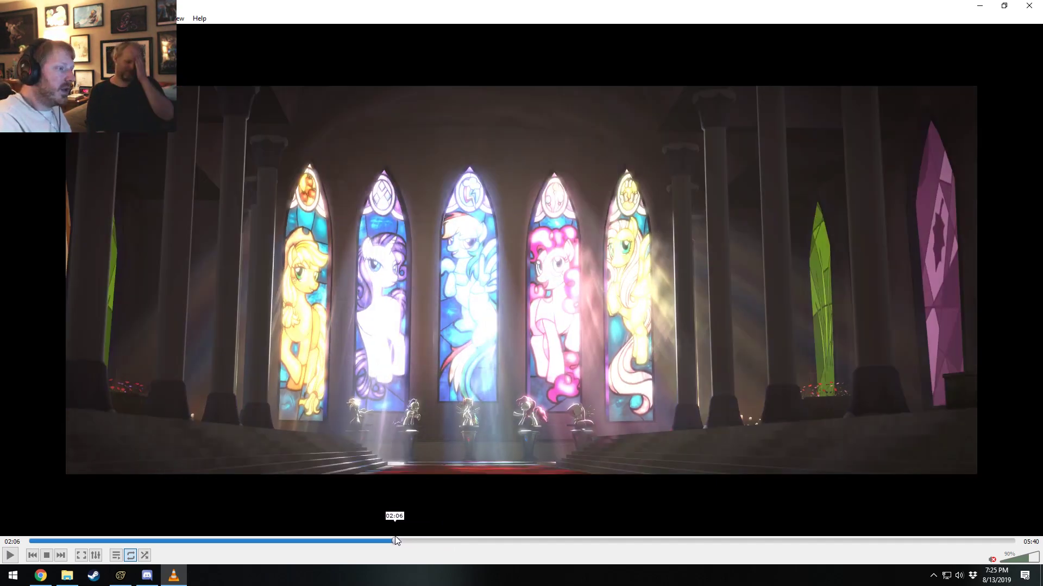
key(space)
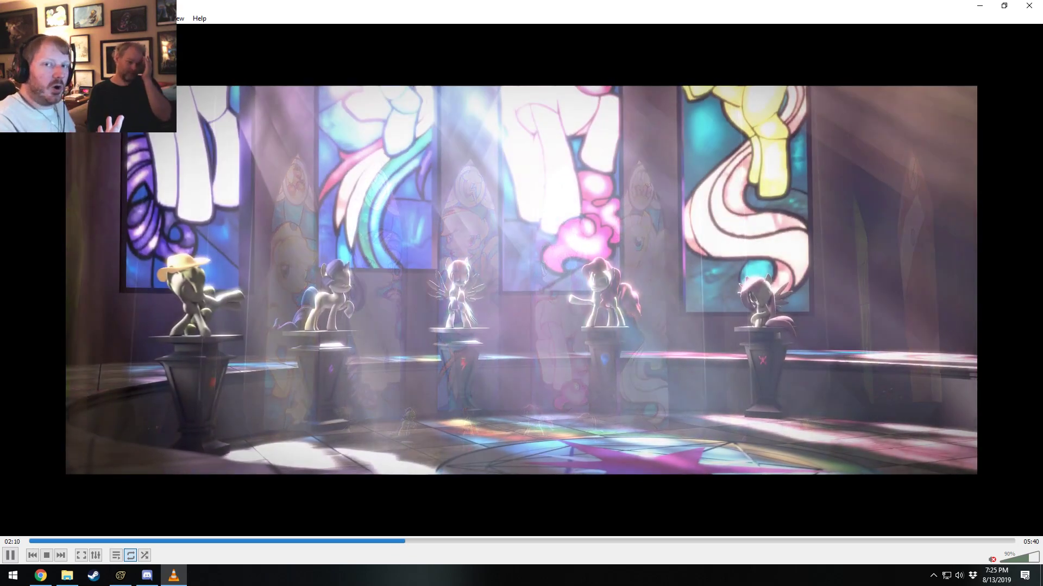
key(space)
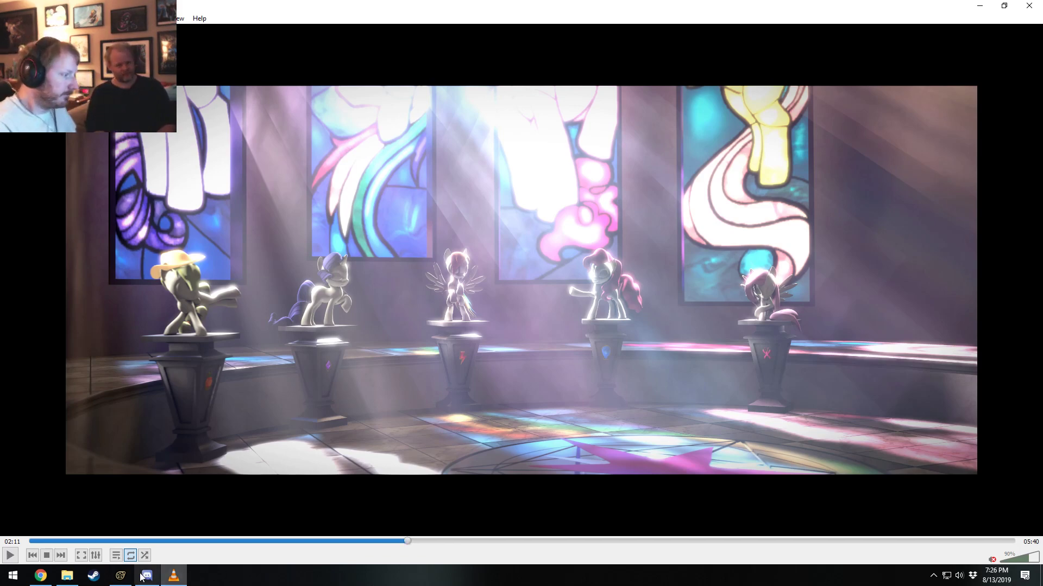
Switch to Source Filmmaker's Clip Editor, try extending the Spike HRUMPFs shot over Rocket Science WOO!, and undo the edit.
click(120, 576)
key(F2)
scroll(525, 526, down, 9)
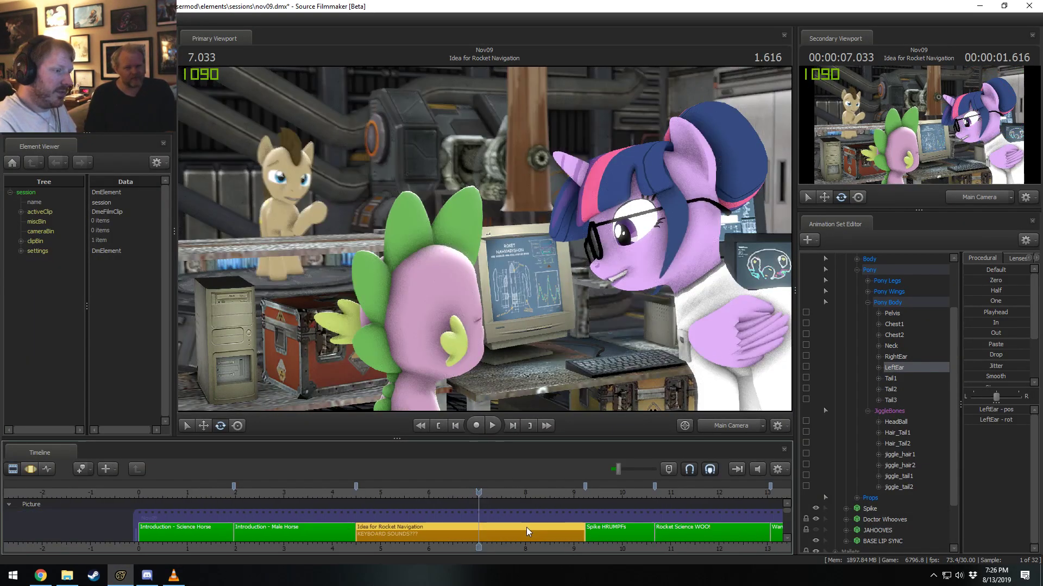
click(589, 533)
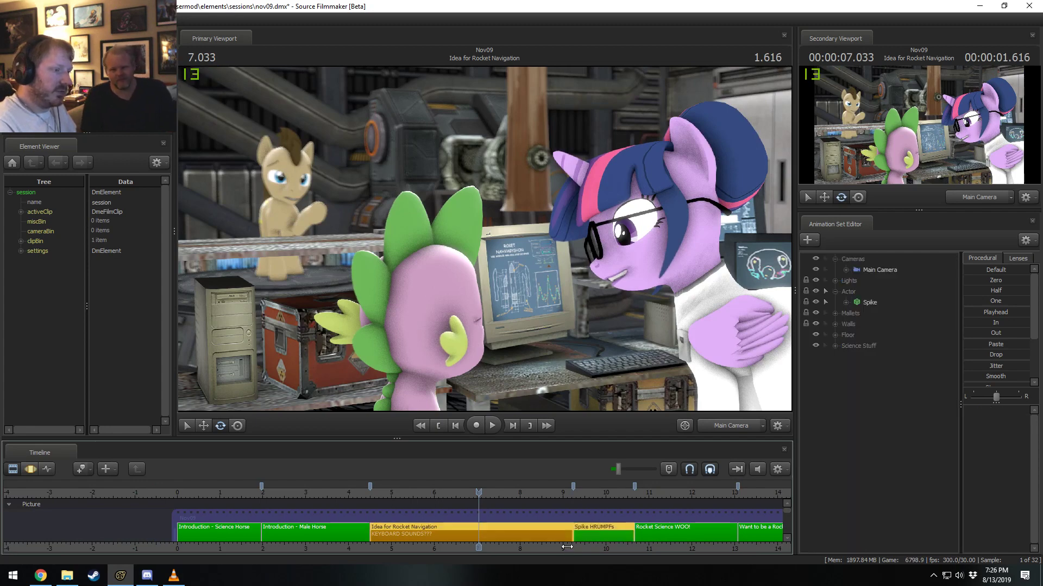
middle_drag(566, 546, 374, 548)
click(369, 534)
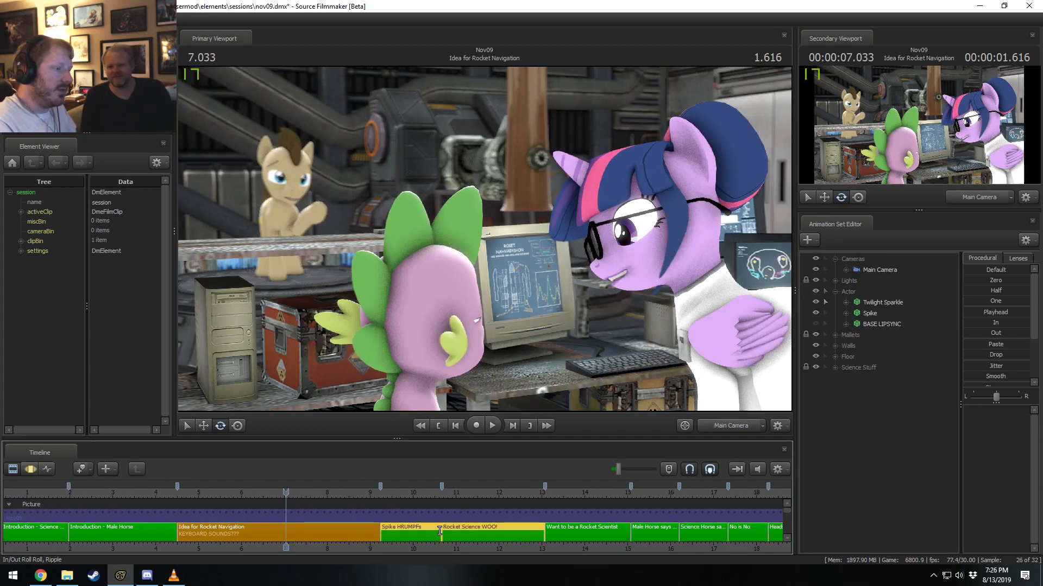
mouse_move(439, 531)
mouse_down()
mouse_move(377, 533)
mouse_move(539, 536)
mouse_up()
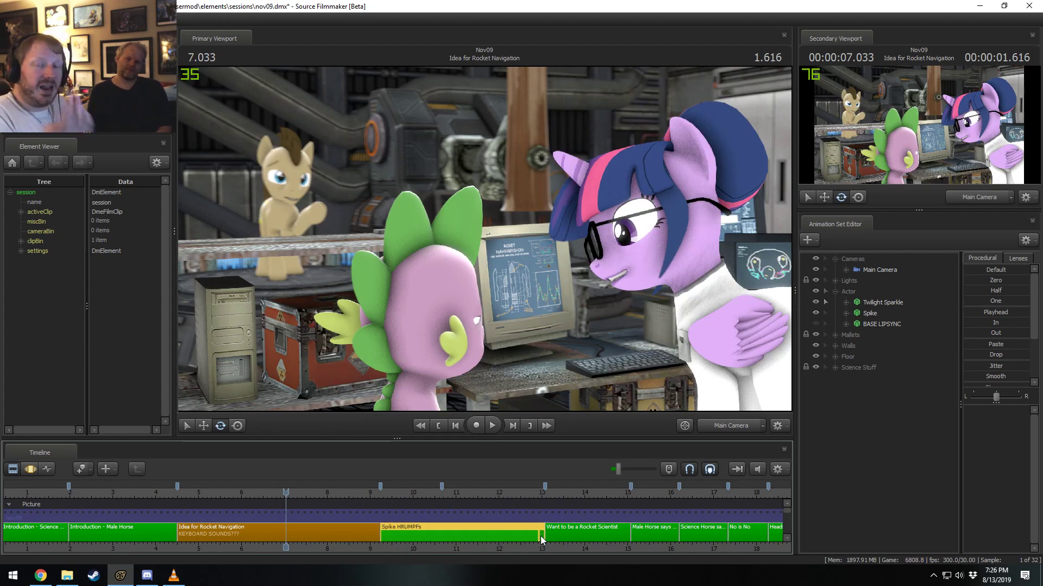
key(ctrl+z)
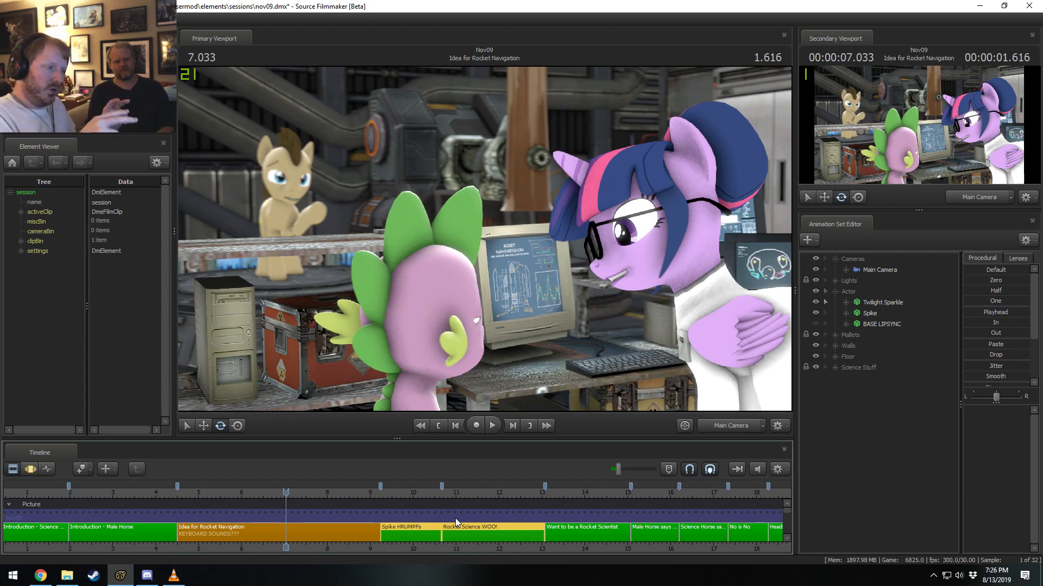
Switch back to VLC, rewind Remembrance.mp4 to about 00:49, and play the walking shot until 00:51.
key(alt+Tab)
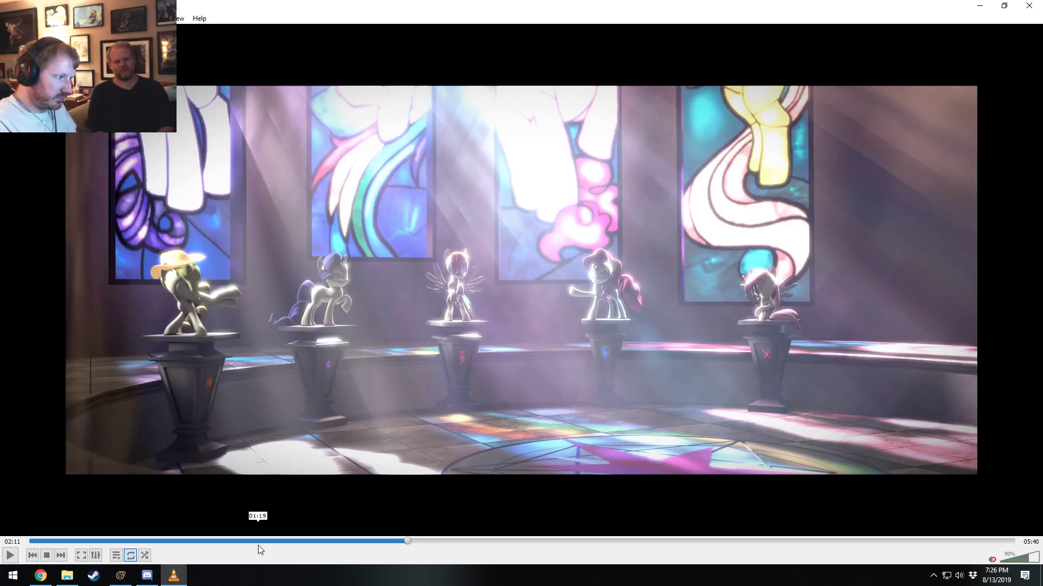
click(260, 541)
drag(260, 541, 171, 542)
key(space)
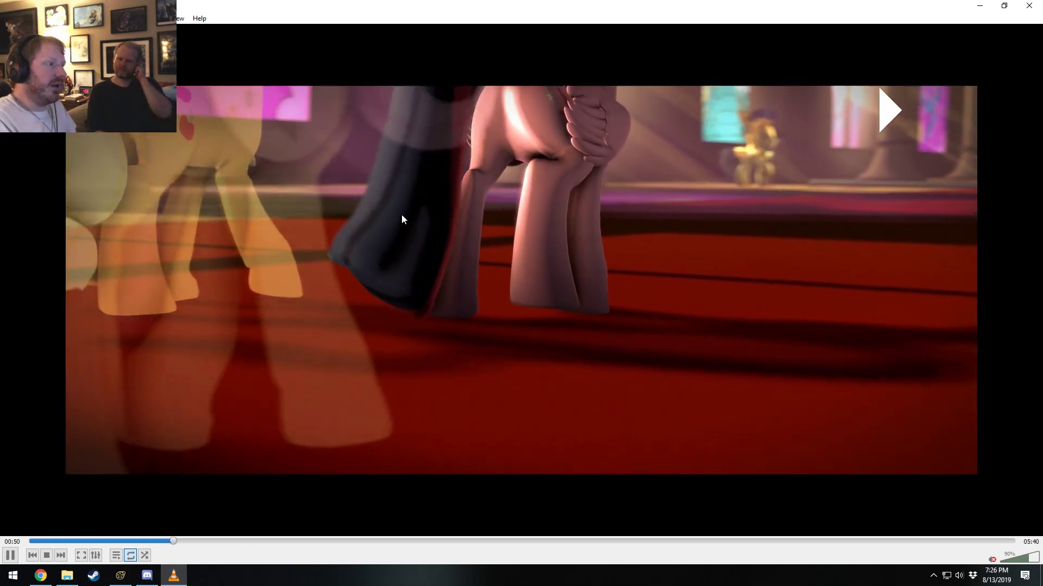
key(space)
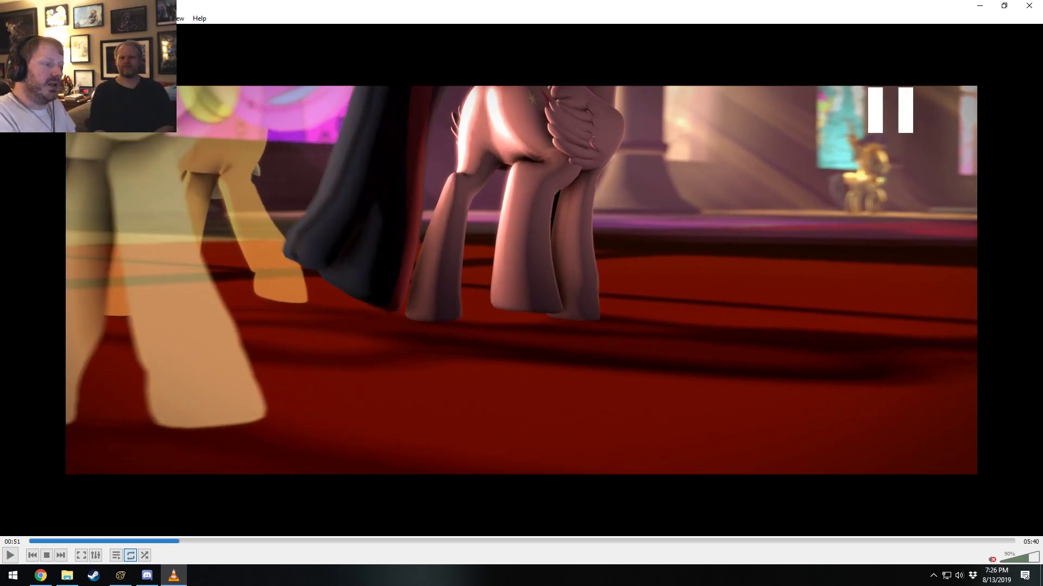
Rewind the video to 00:43 and review the walking sequence through 00:57, pausing at 00:54 along the way.
drag(175, 541, 152, 540)
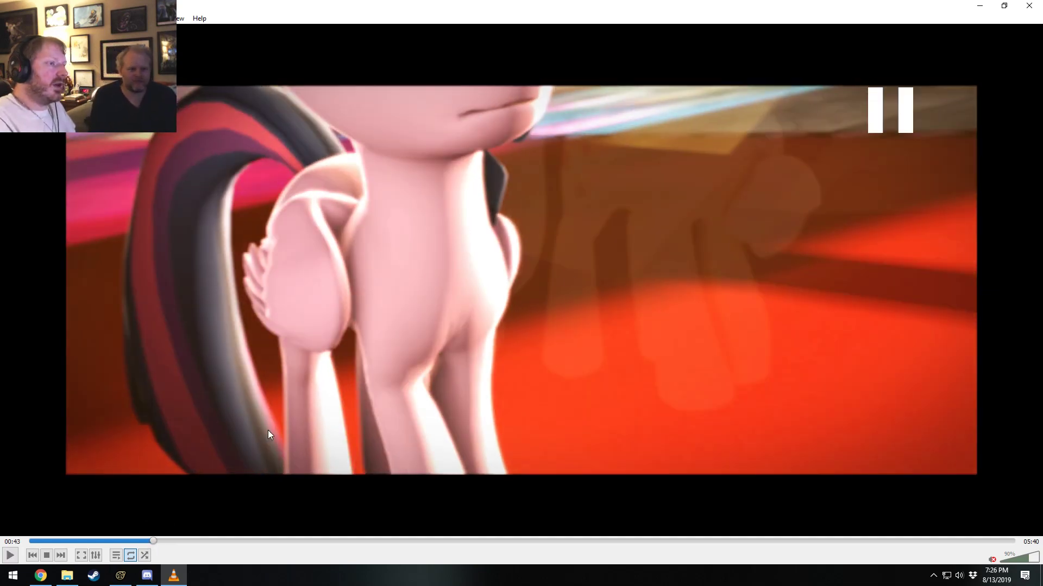
click(741, 286)
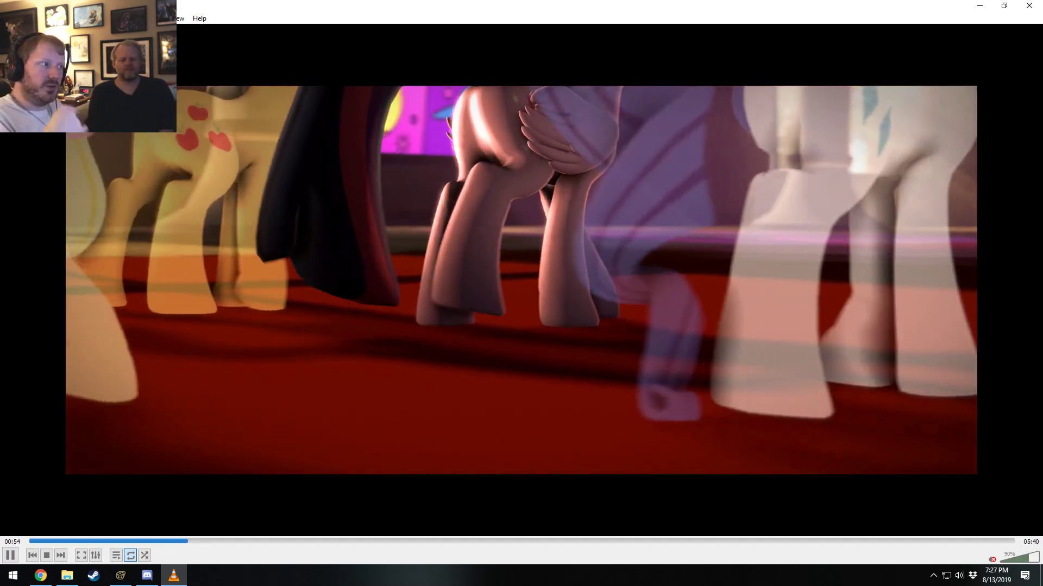
key(space)
key(space)
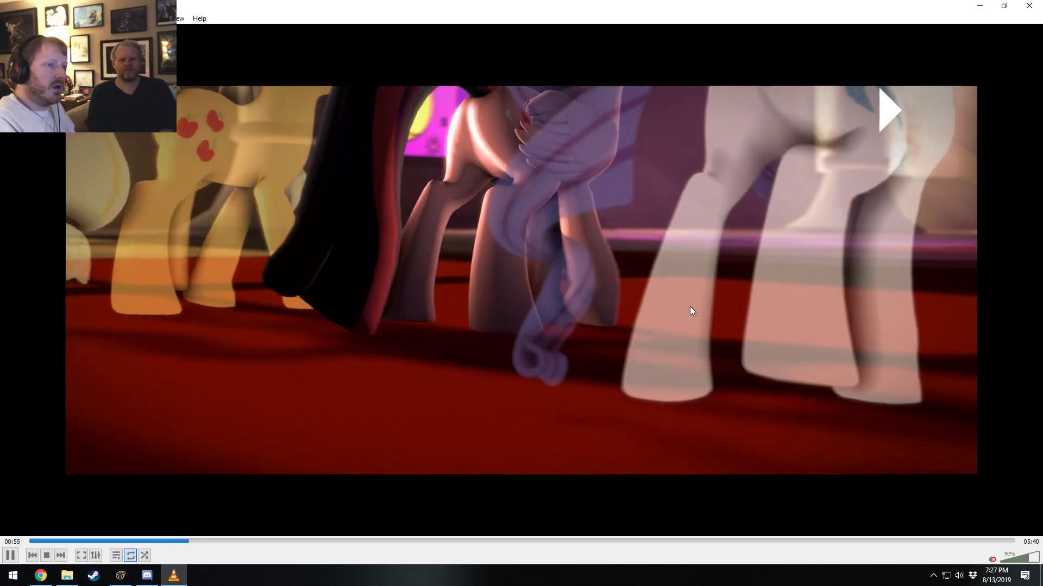
key(space)
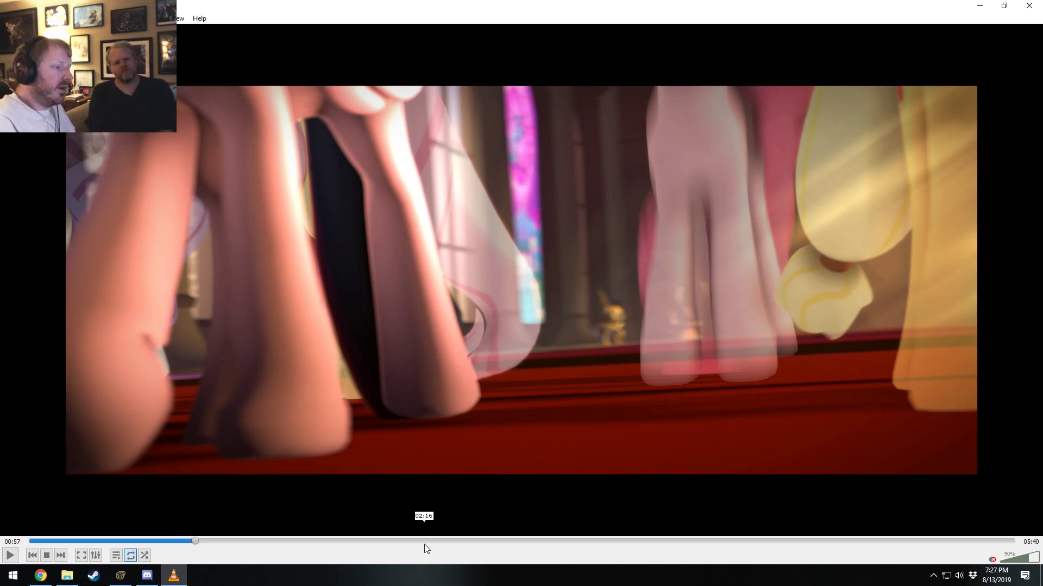
Seek the video to 03:16 and play Twilight Sparkle's talking shot briefly before pausing at 03:17.
drag(425, 541, 600, 535)
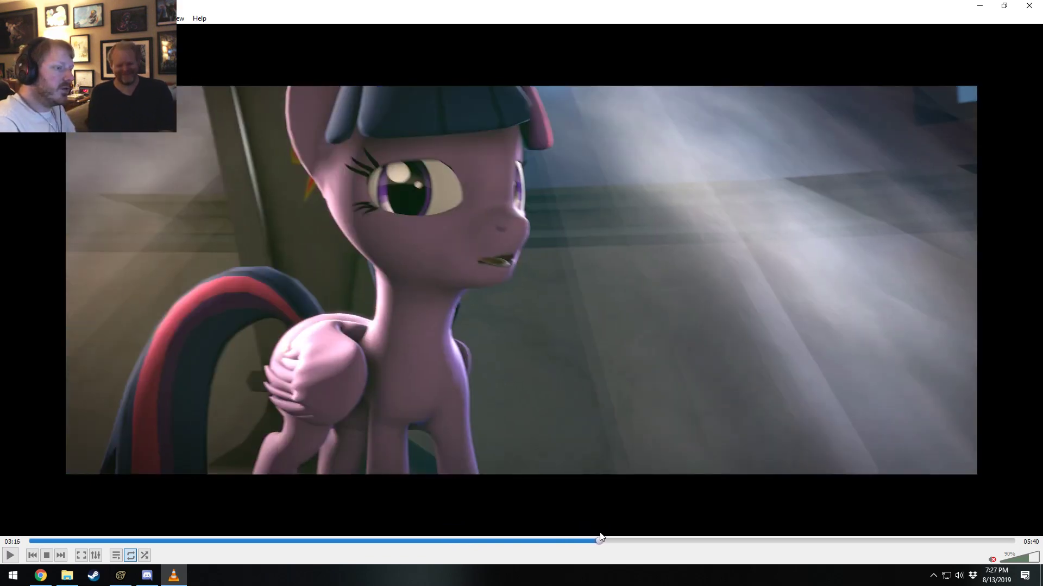
key(space)
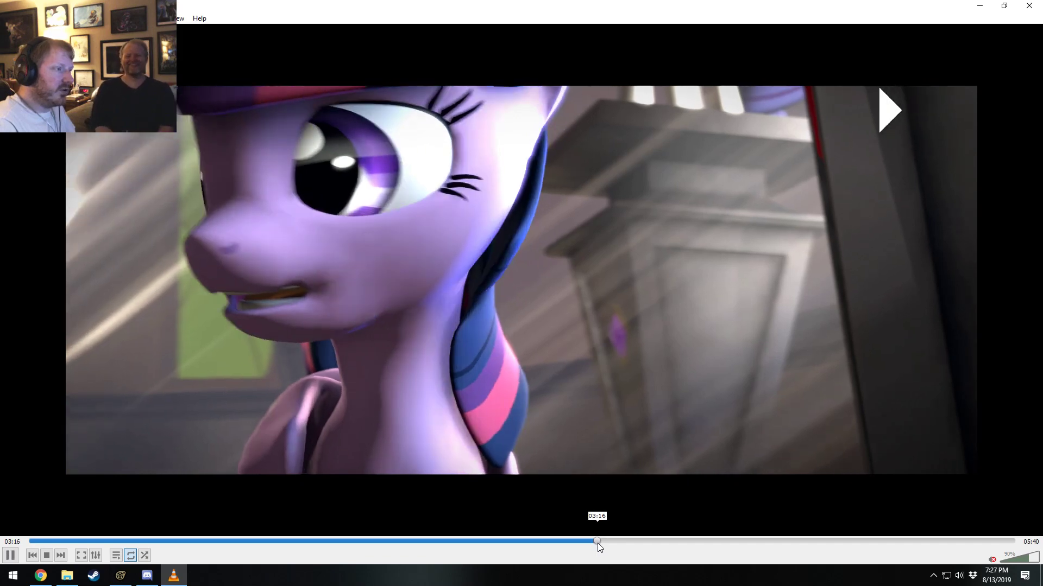
key(space)
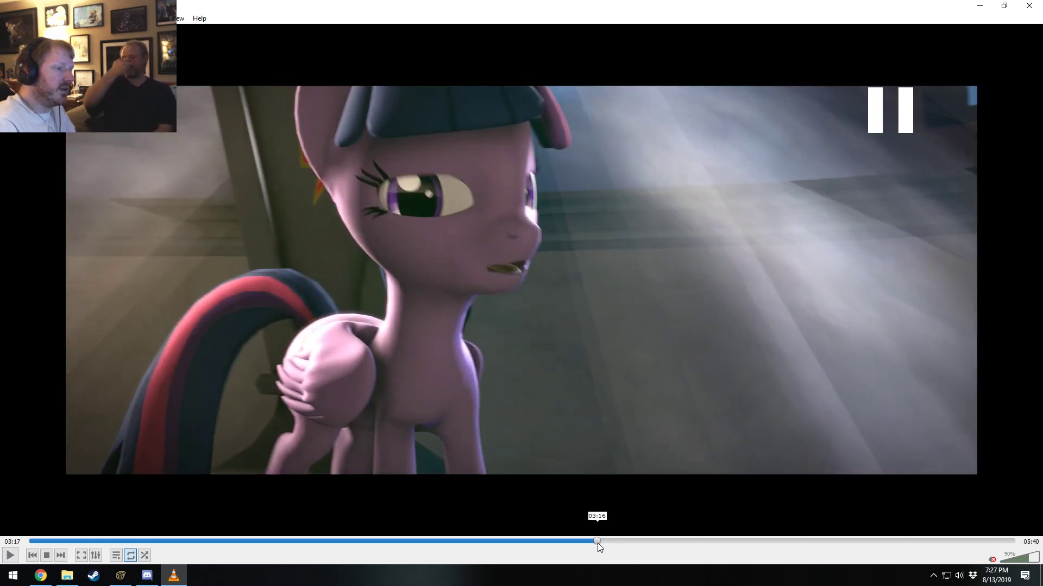
Replay the cut to Twilight Sparkle's wide shot at about 03:16 in short bursts, pausing on its opening frames.
key(space)
key(space)
key(space)
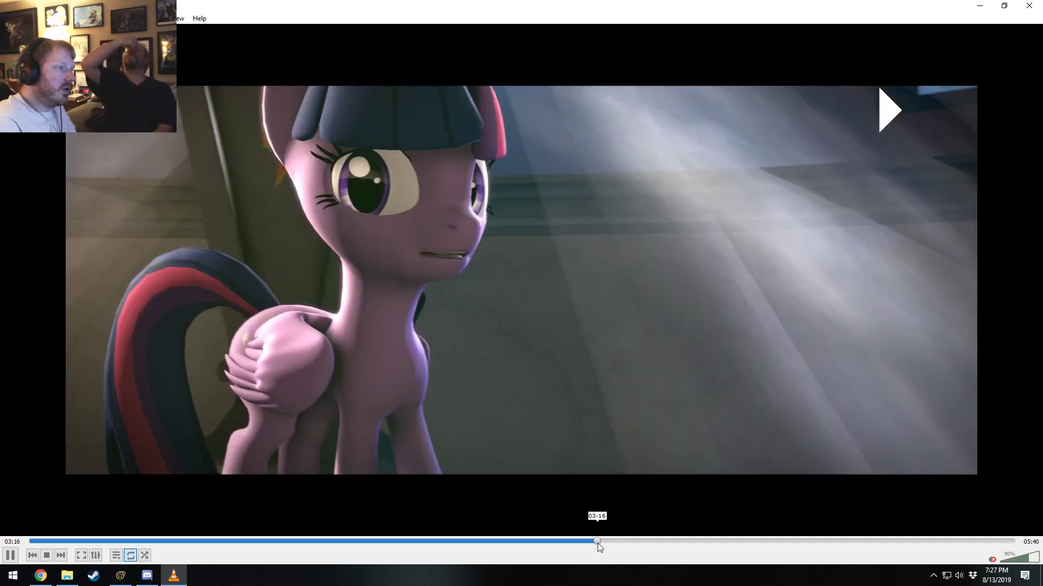
key(space)
key(space)
key(space)
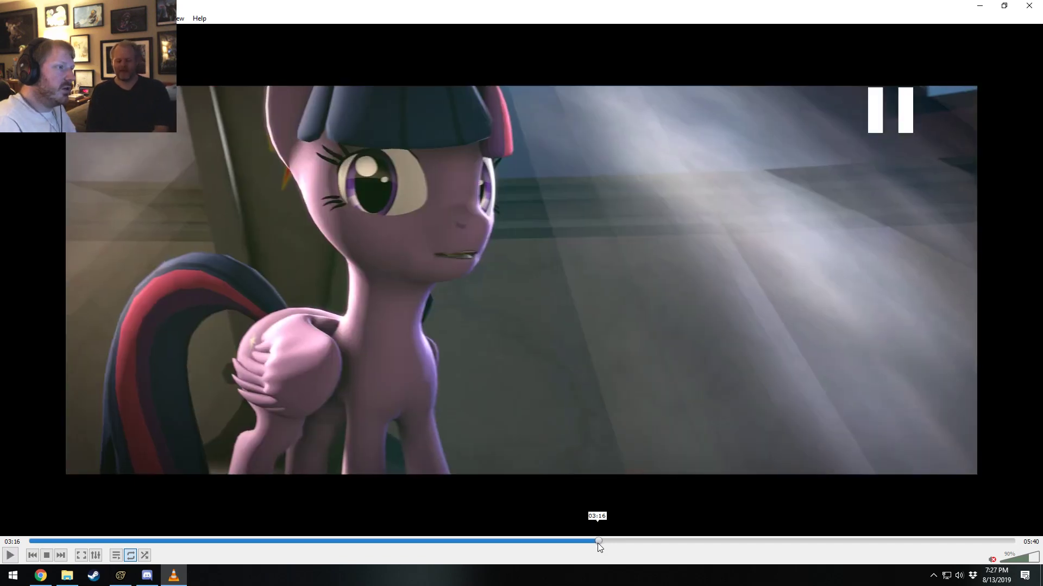
key(space)
key(space)
click(597, 543)
key(space)
Go back to the close-up just before the cut at 03:16 and play into the wide shot until 03:17.
key(space)
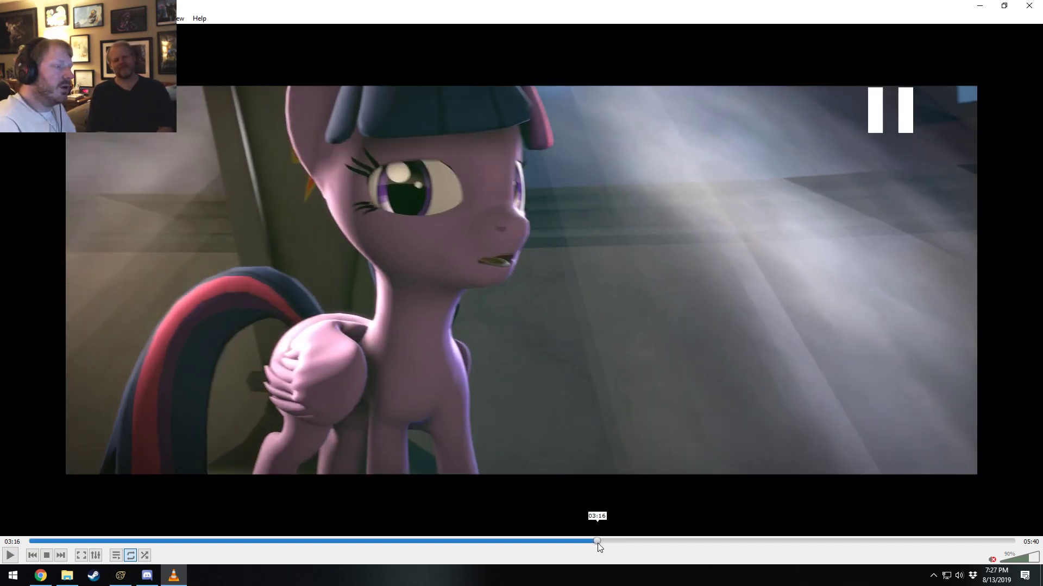
click(598, 543)
key(space)
key(space)
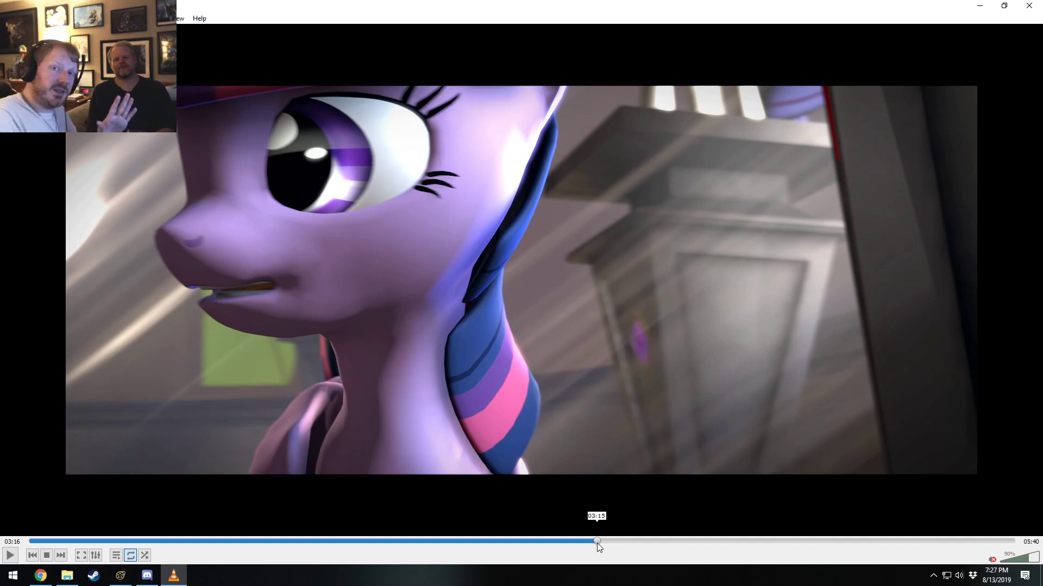
key(space)
Rewind to 03:15 and play across the cut from Twilight Sparkle's close-up, pausing repeatedly at 03:16.
key(space)
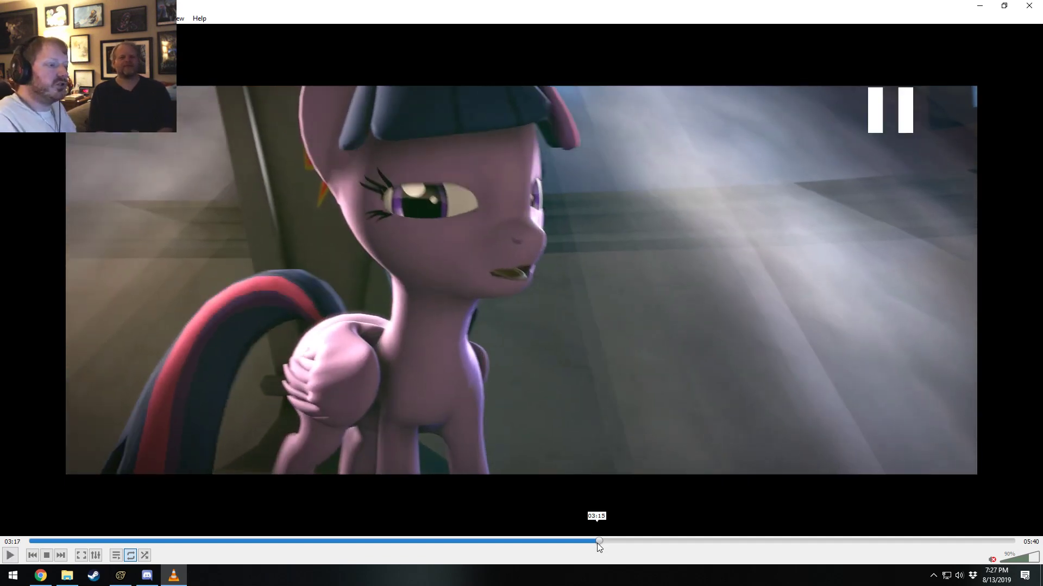
click(598, 543)
key(space)
click(598, 543)
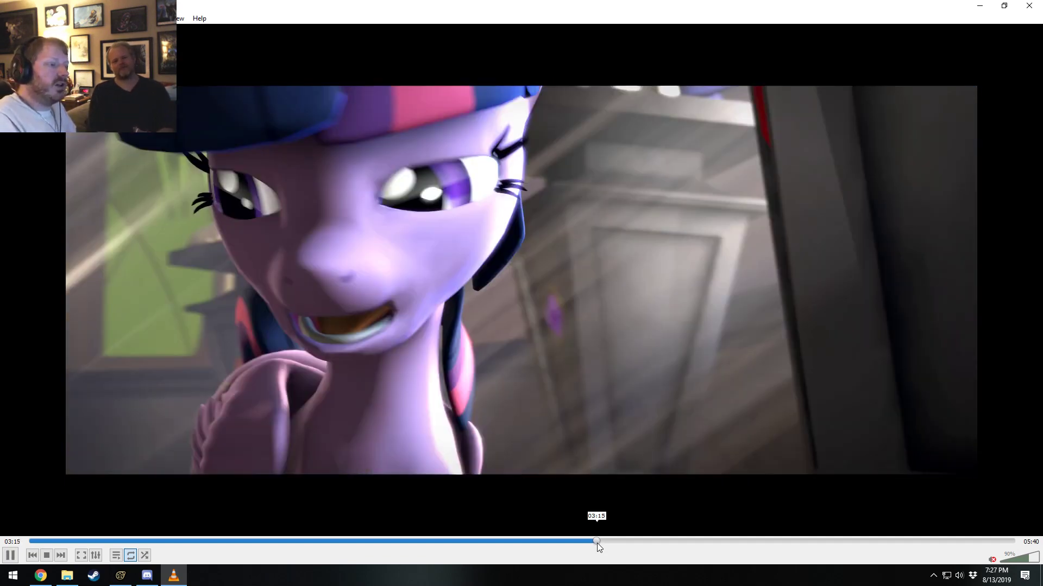
key(space)
key(space)
key(space)
key(space)
key(space)
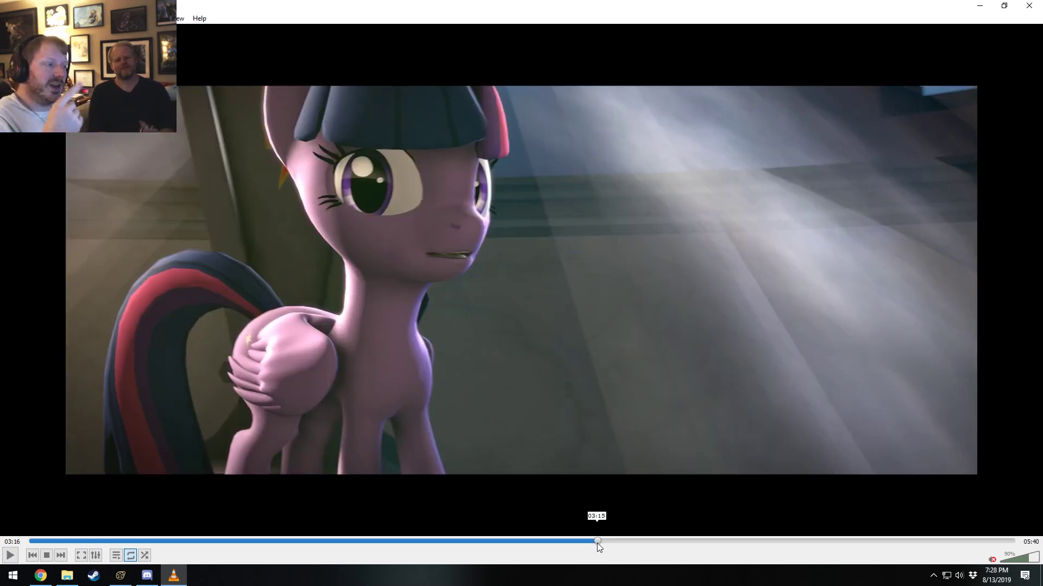
key(space)
key(space)
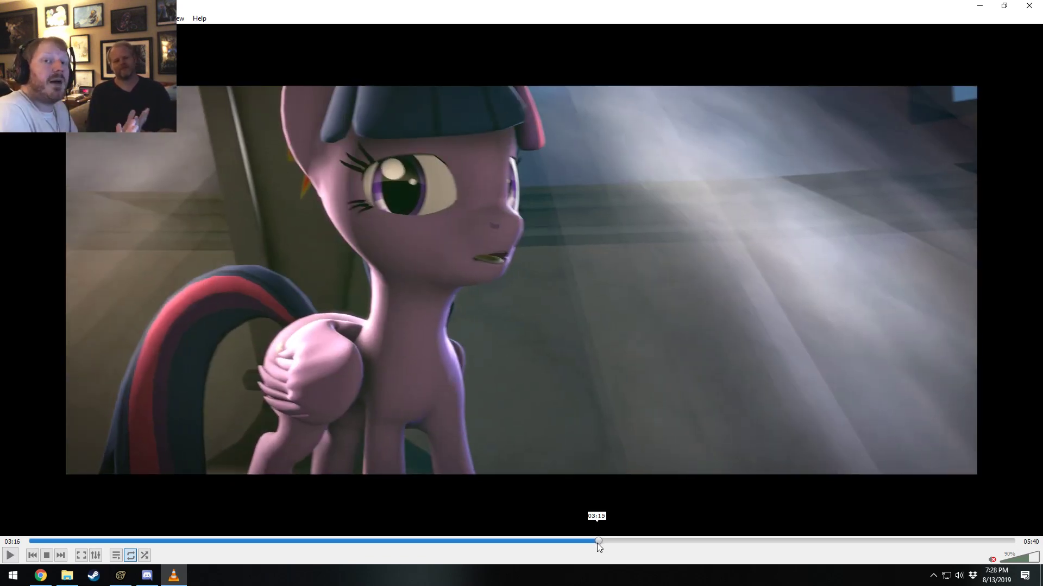
Play Twilight Sparkle's head turn from 03:13 to 03:17, and replay it from about 03:15.
click(591, 541)
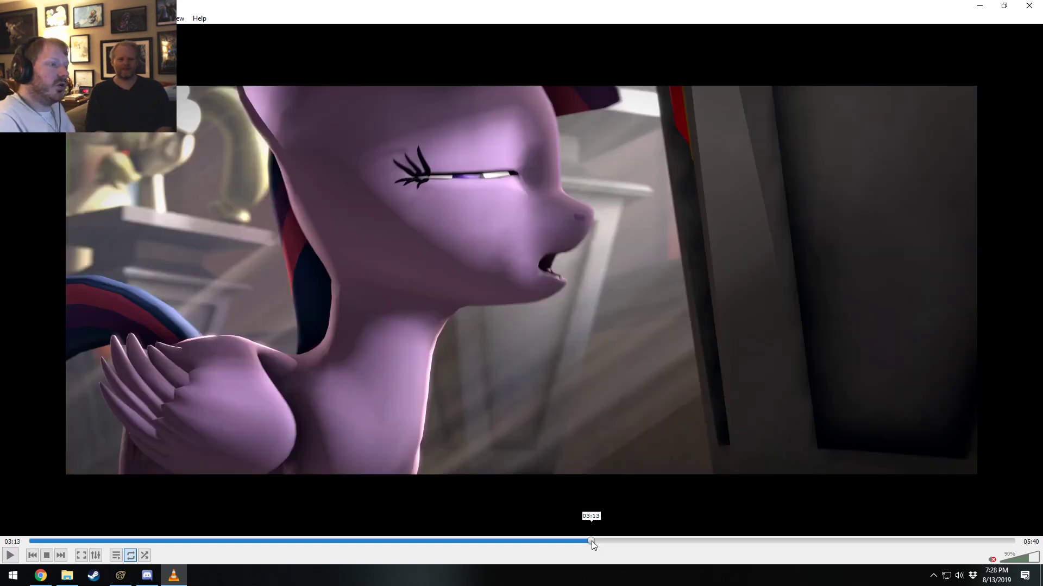
key(space)
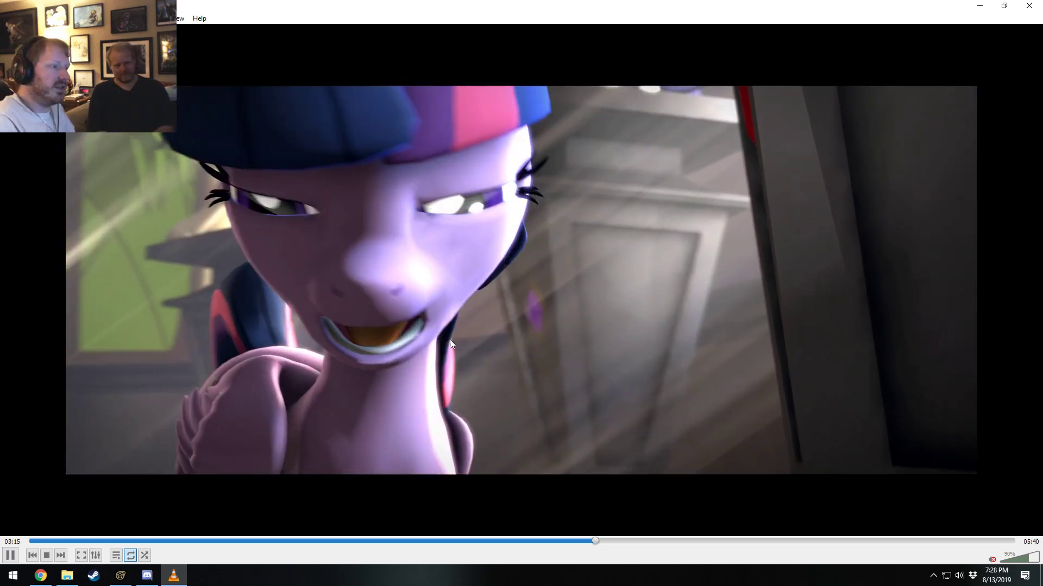
key(space)
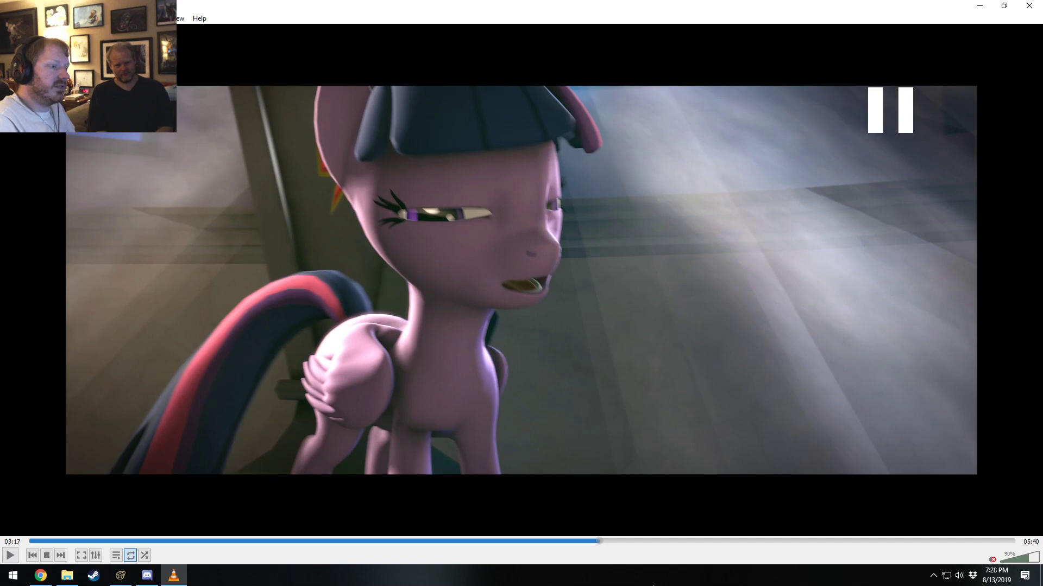
click(595, 541)
key(space)
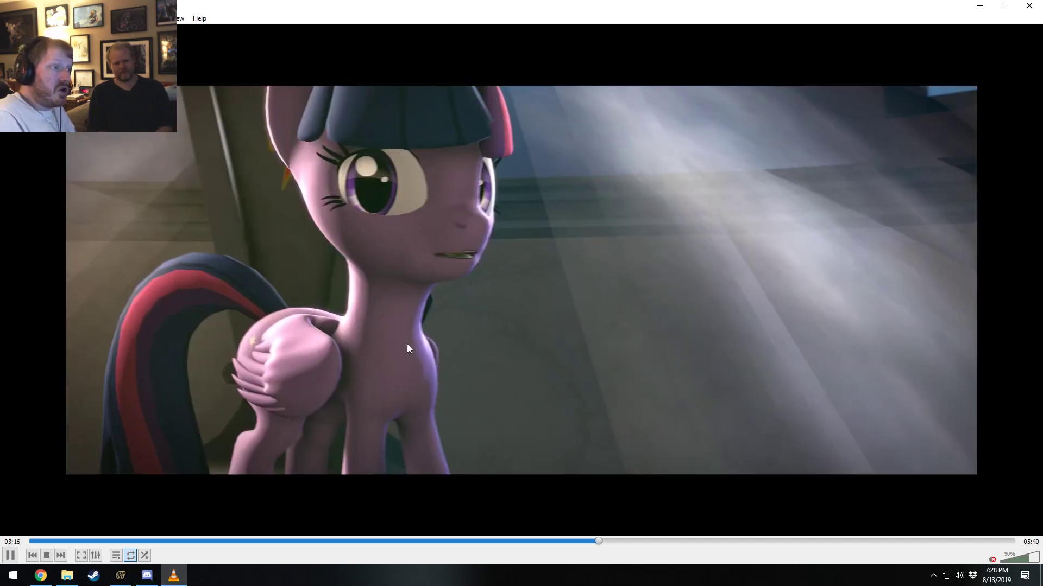
key(space)
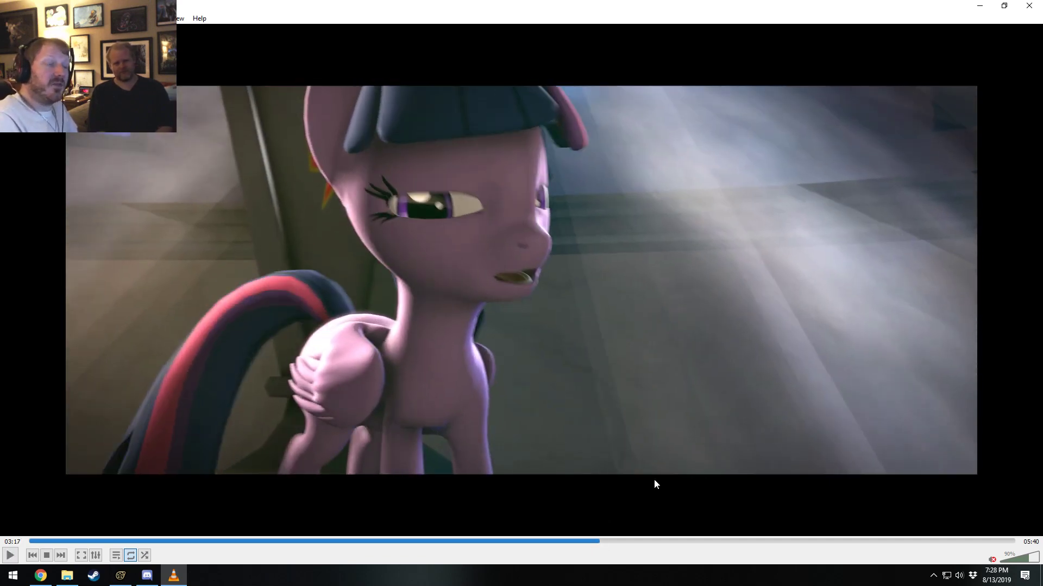
Seek to about 04:21 and examine the cut to the close-up of Twilight Sparkle lying on the red carpet.
drag(715, 540, 787, 544)
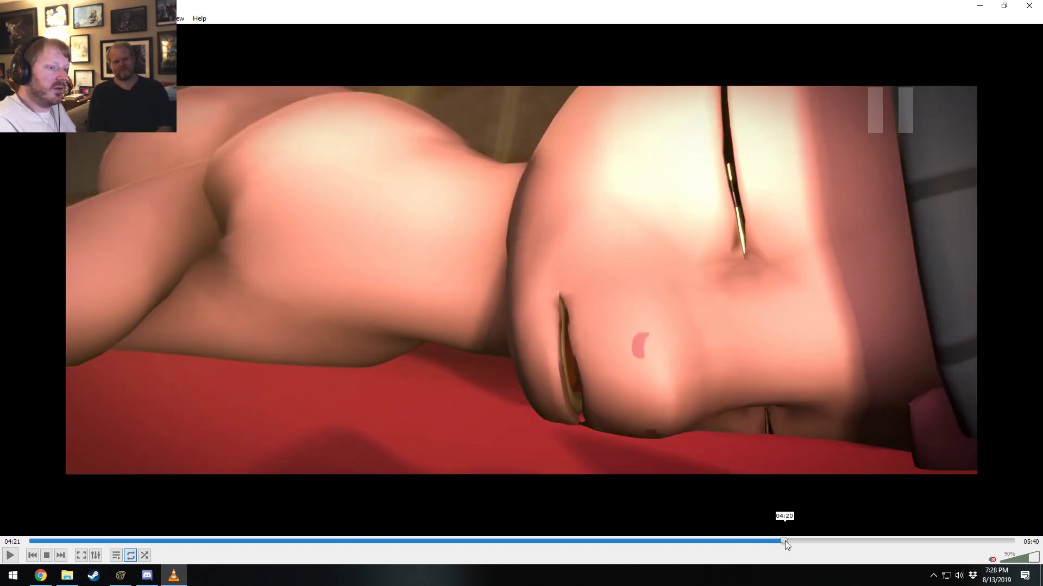
click(785, 541)
key(space)
key(space)
key(space)
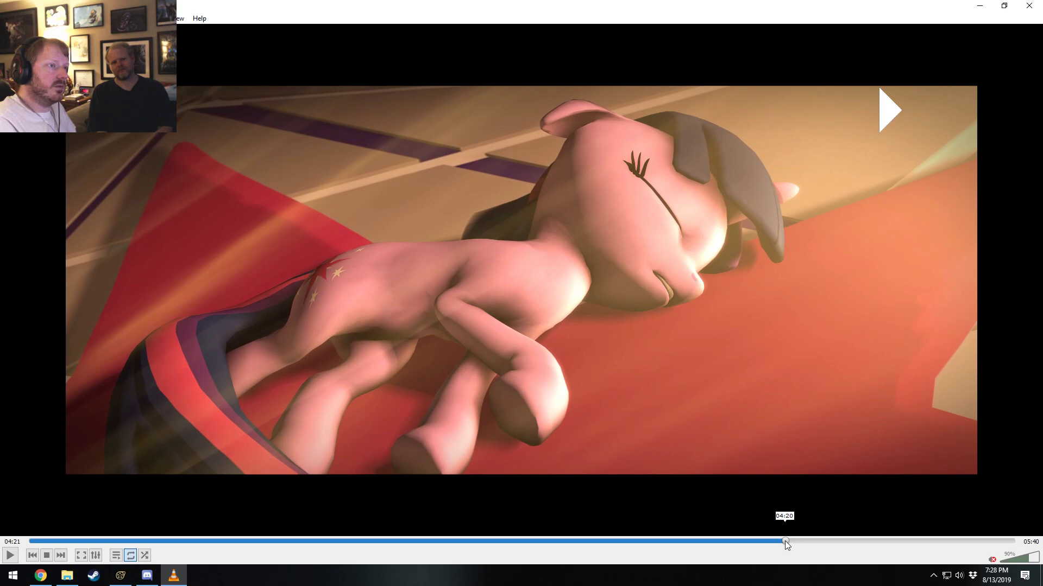
click(785, 541)
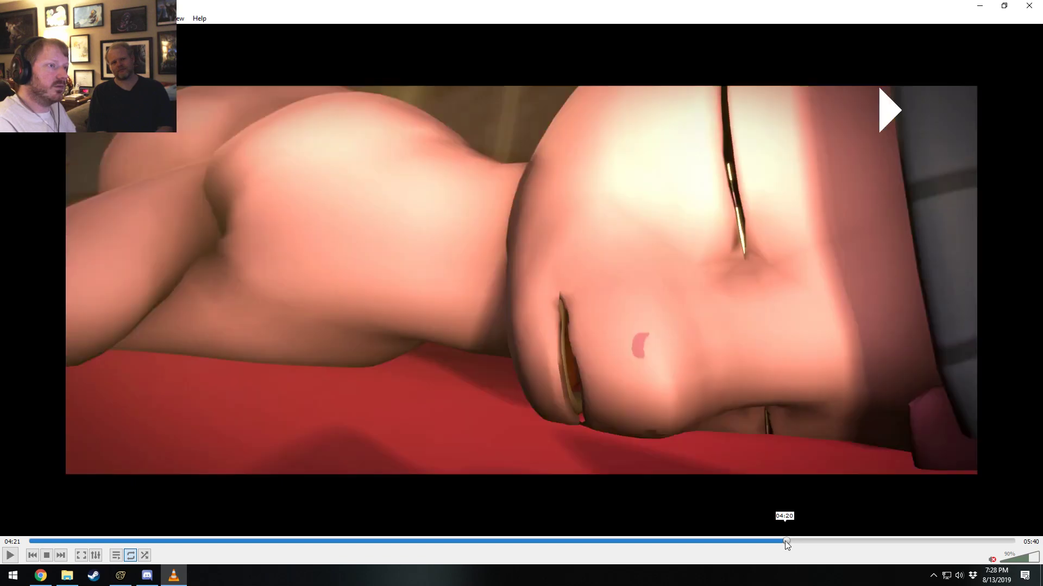
key(space)
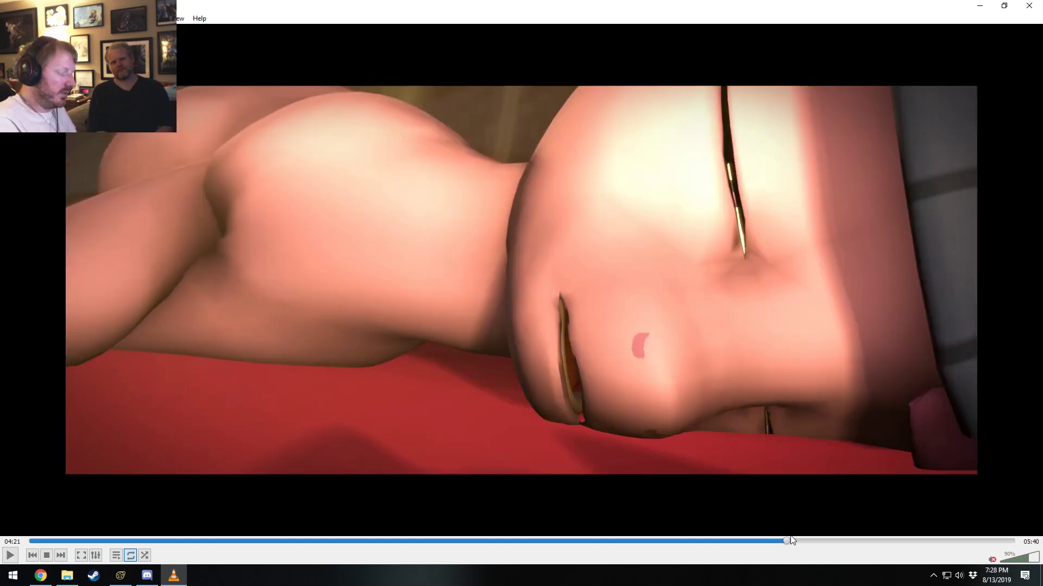
key(alt+Left)
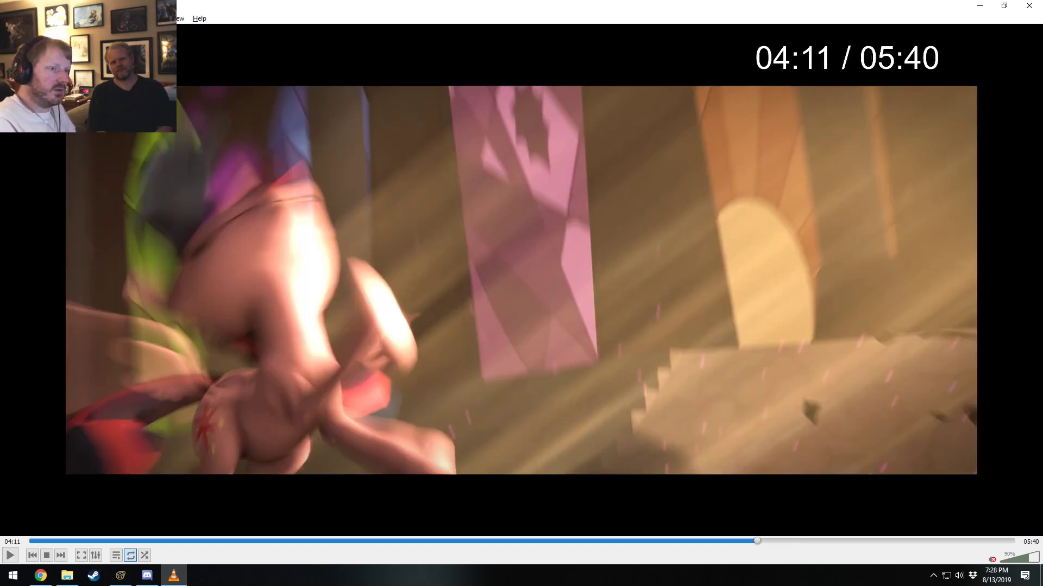
key(alt+Right)
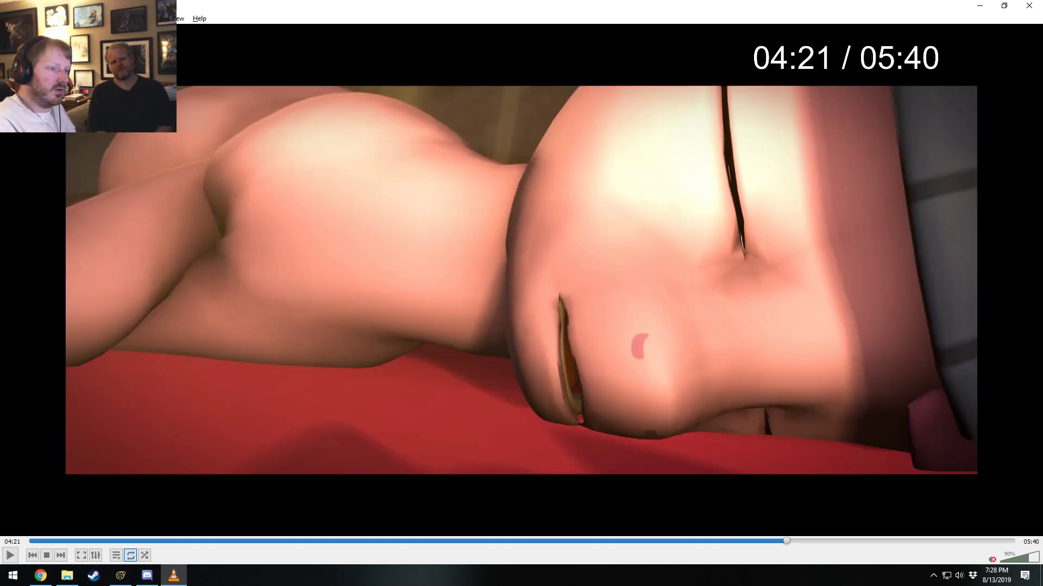
key(ctrl+Left)
key(ctrl+Right)
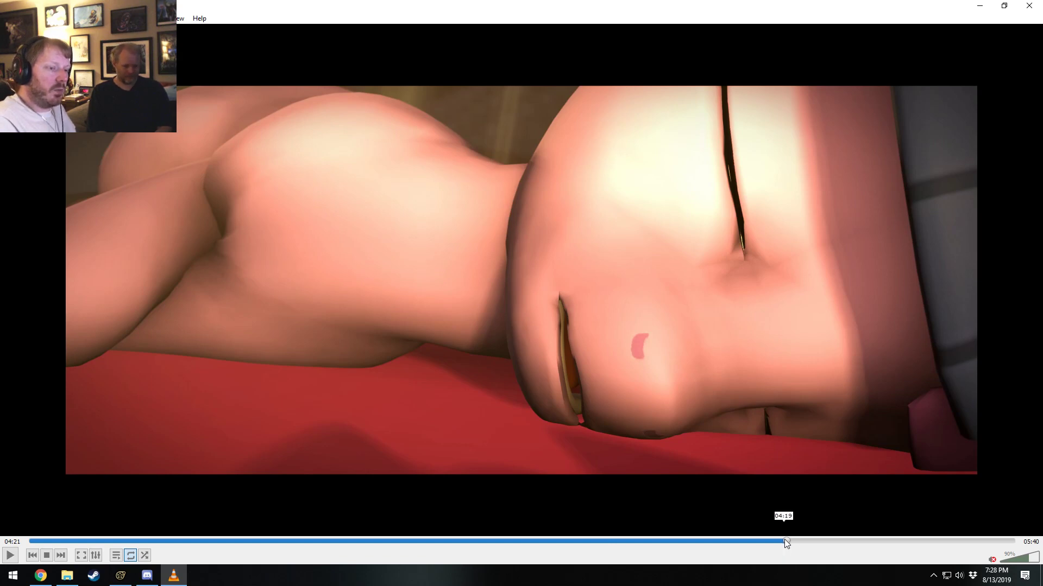
Play the close-up of Twilight Sparkle opening her eyes from about 04:21, pausing at 04:24.
key(space)
key(space)
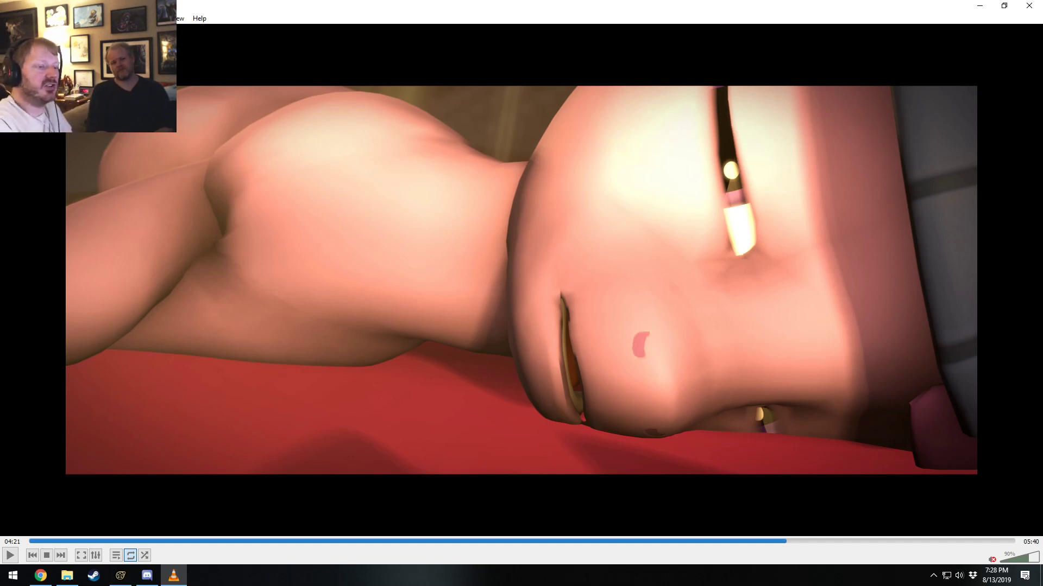
key(space)
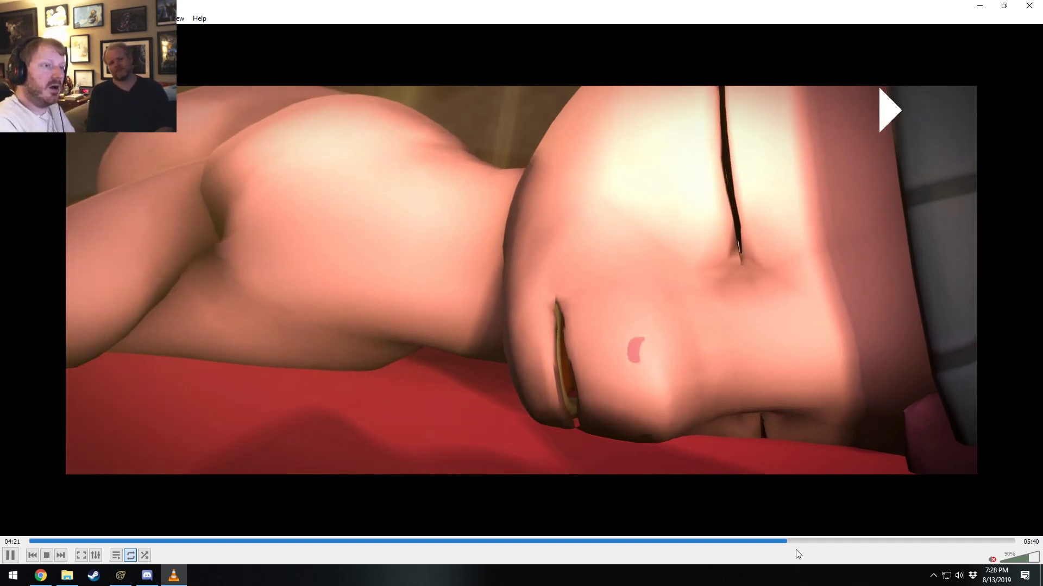
key(space)
click(784, 542)
key(space)
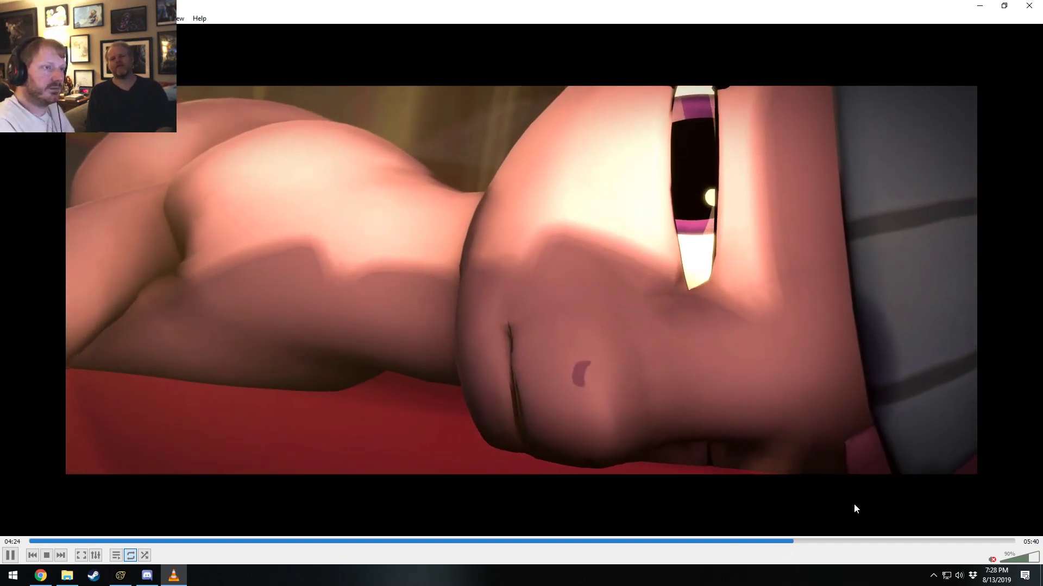
key(space)
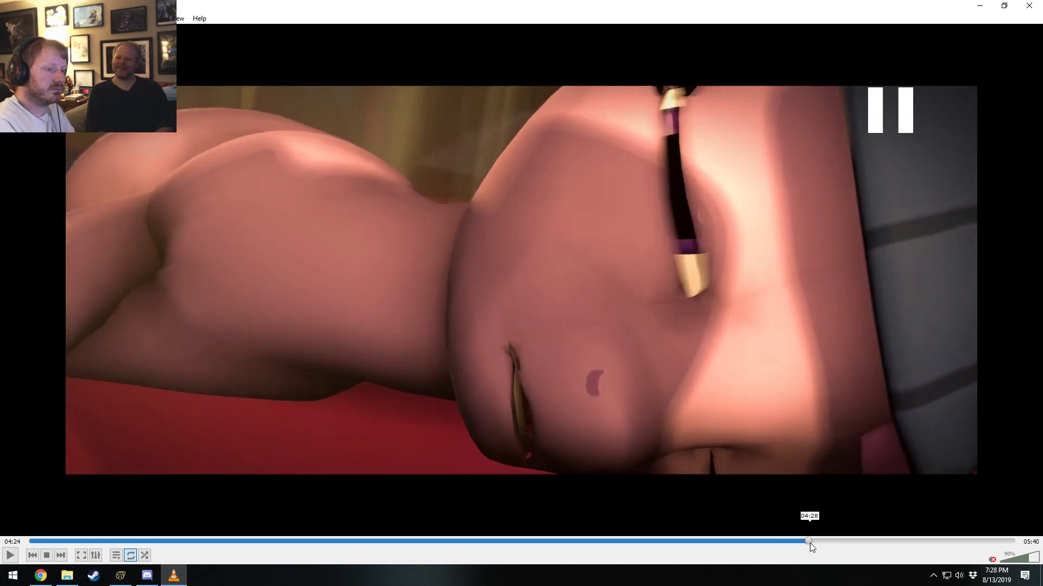
Check the frames at 04:28 and 03:01, and rewind to the stained-glass window shot at 02:06.
click(810, 542)
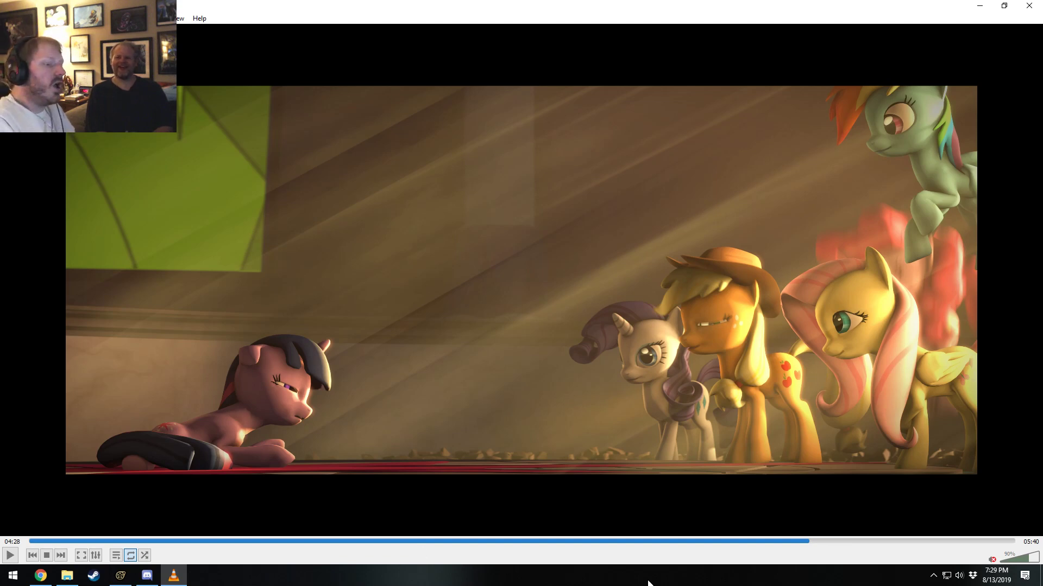
click(553, 541)
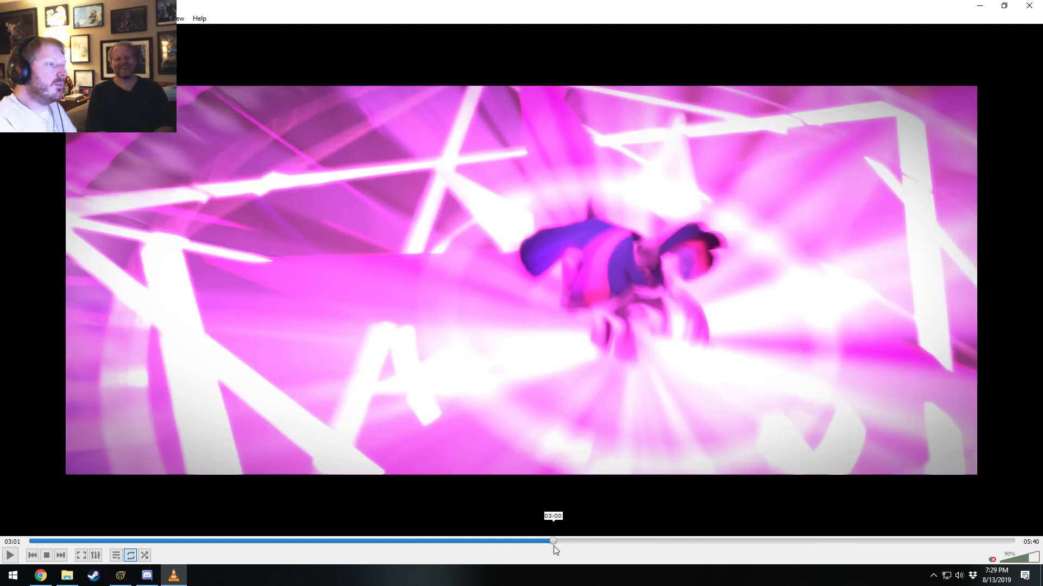
drag(553, 547, 394, 545)
key(space)
key(space)
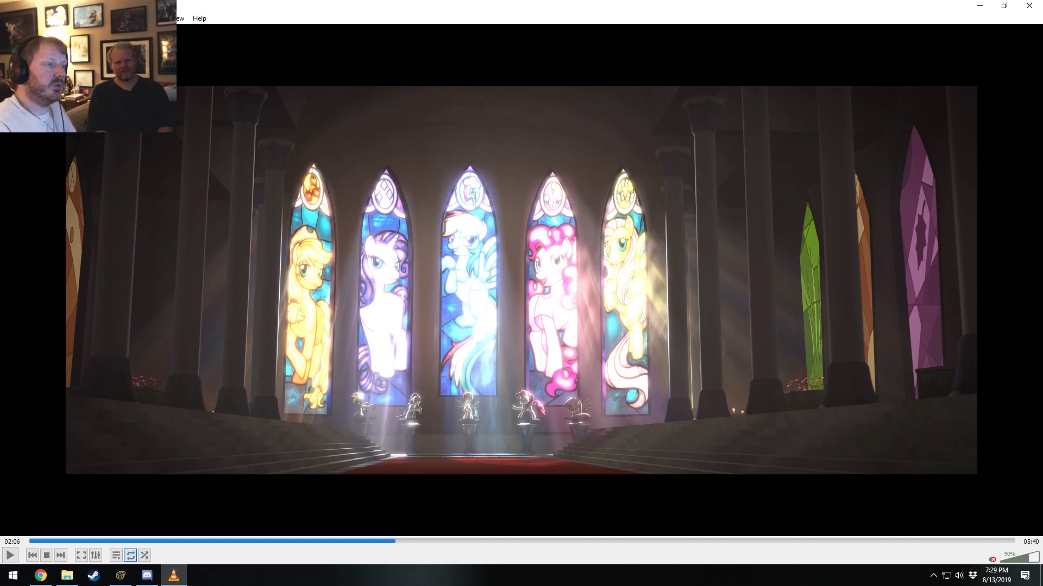
Review Twilight Sparkle's magic burst before the stained-glass windows between 04:03 and 04:06, and rewind to 02:49.
drag(784, 538, 742, 560)
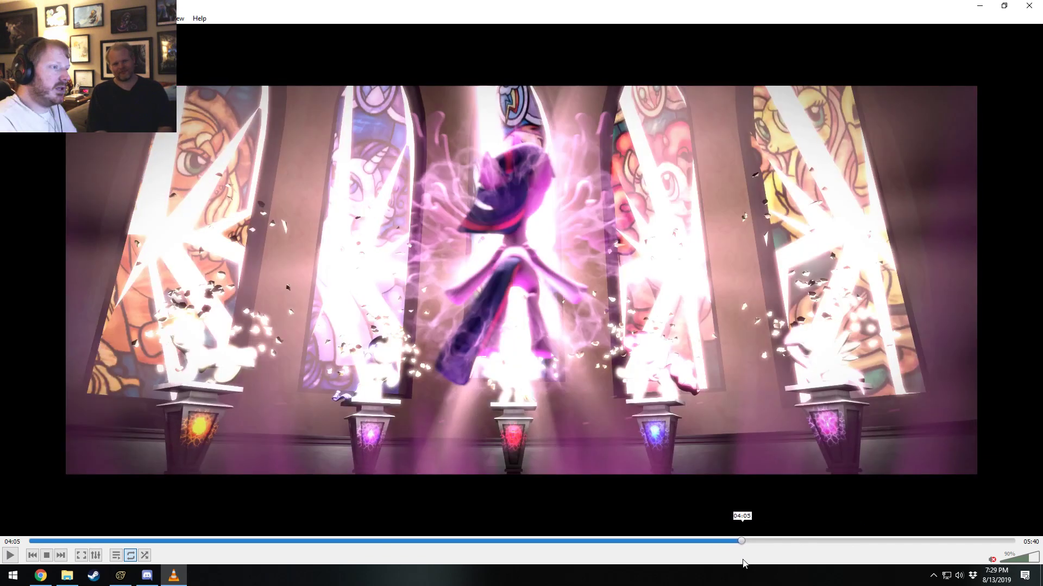
key(space)
key(space)
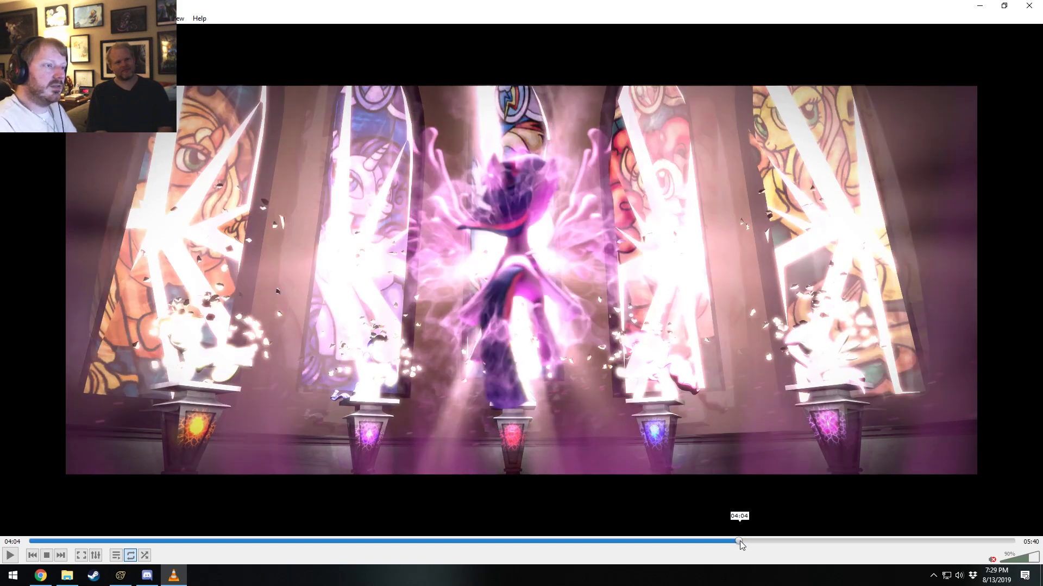
drag(740, 541, 737, 539)
key(space)
key(space)
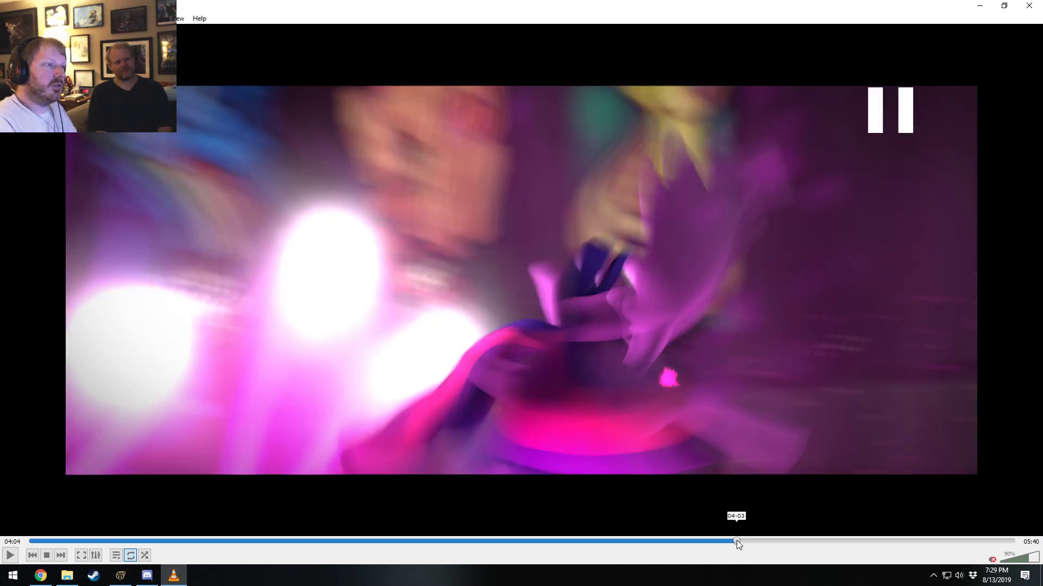
key(space)
key(space)
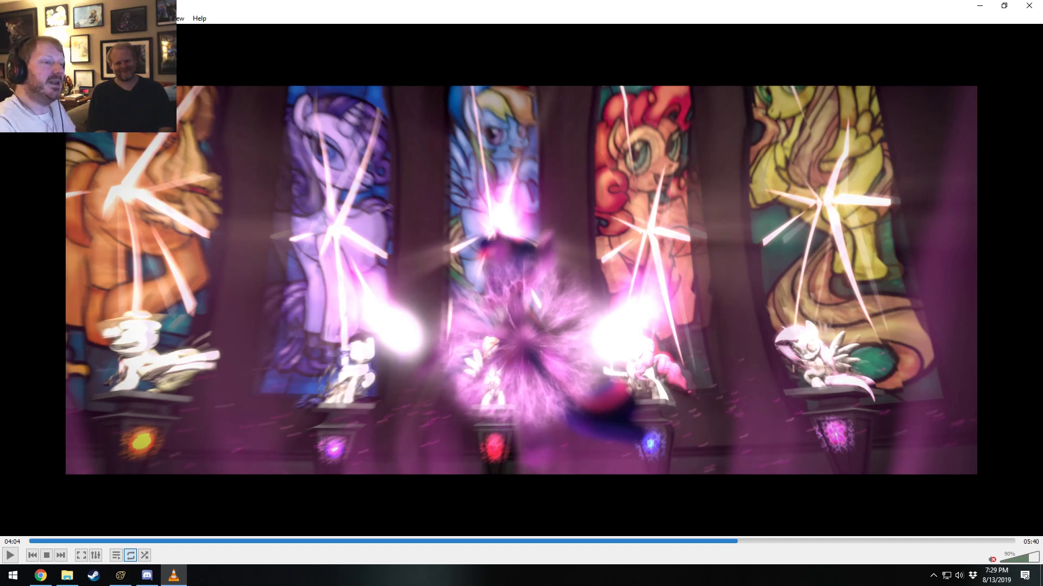
drag(762, 546, 523, 568)
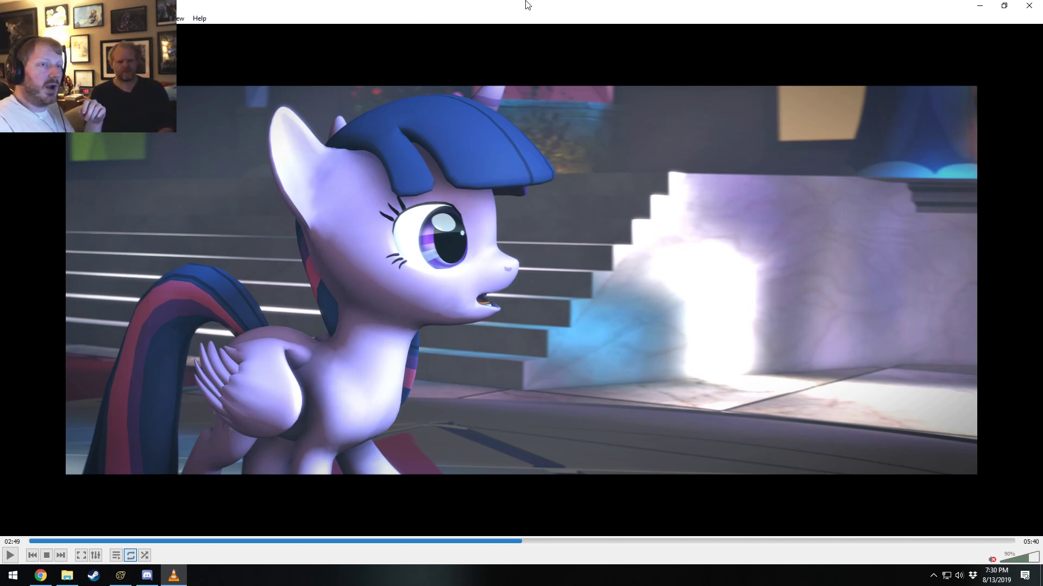
Close Remembrance.mp4, open Invade Your Land.mp4 from the Videos folder, and play it until 00:05.
click(1028, 6)
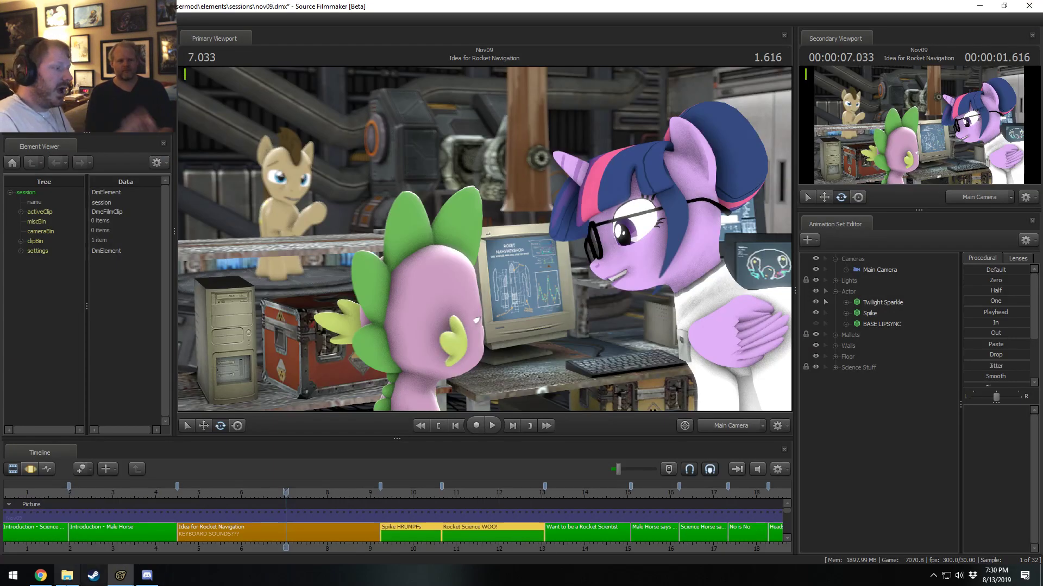
click(68, 576)
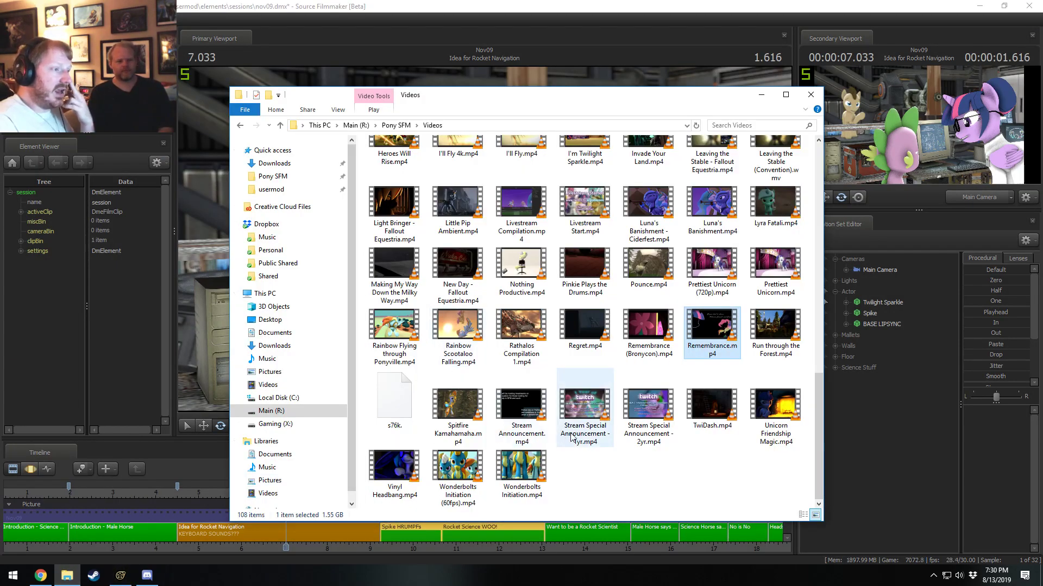
scroll(661, 466, up, 3)
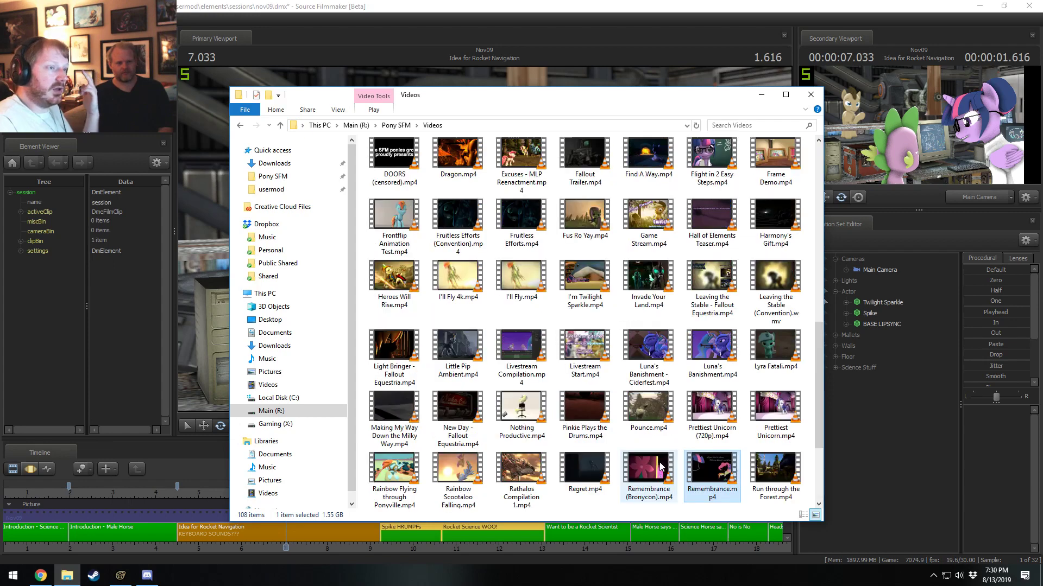
click(645, 280)
double_click(645, 279)
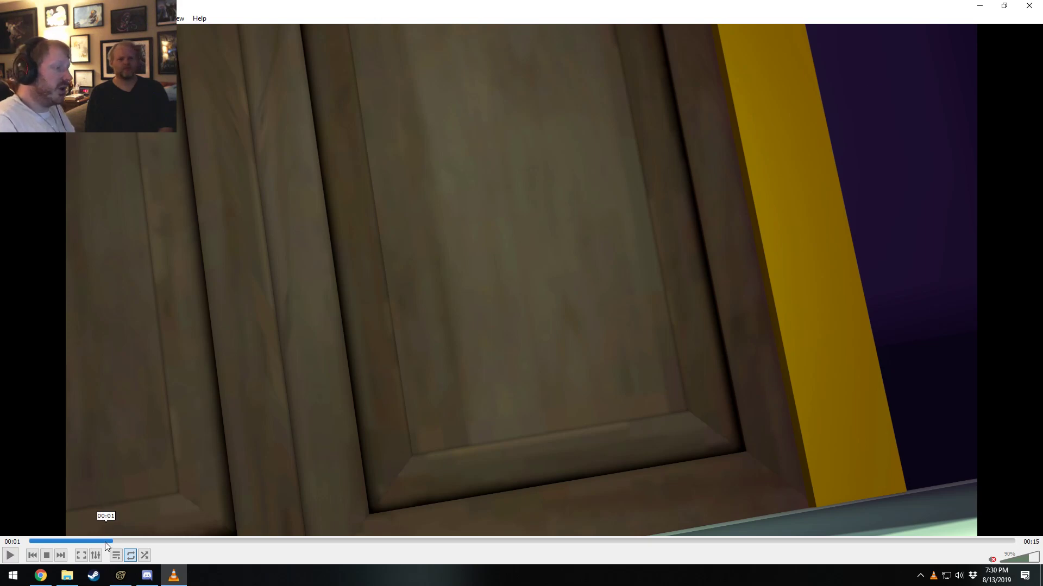
drag(148, 540, 156, 540)
key(space)
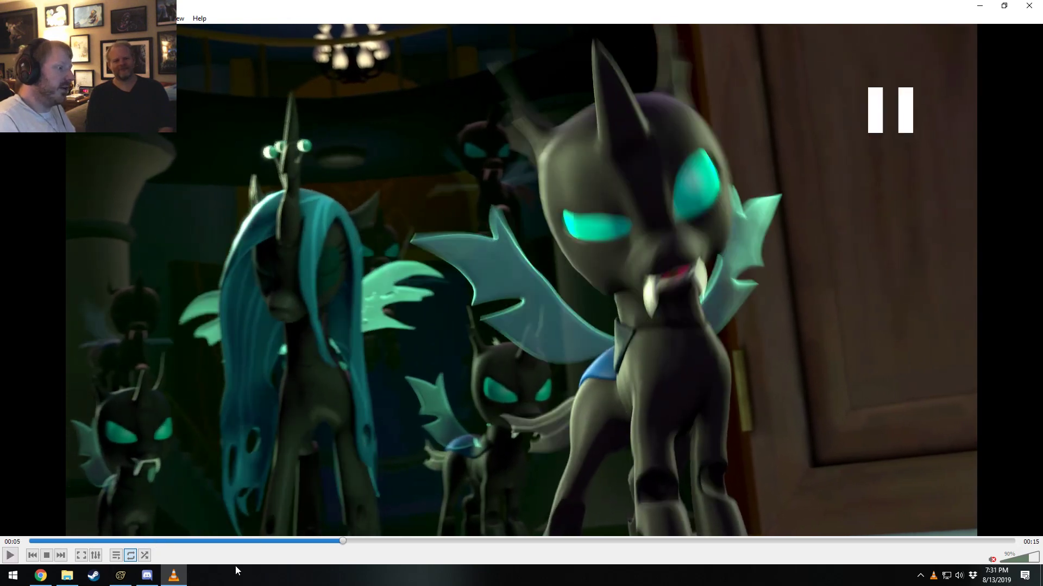
Replay the changeling shot of Invade Your Land.mp4 from 00:04, pausing at 00:06.
click(326, 541)
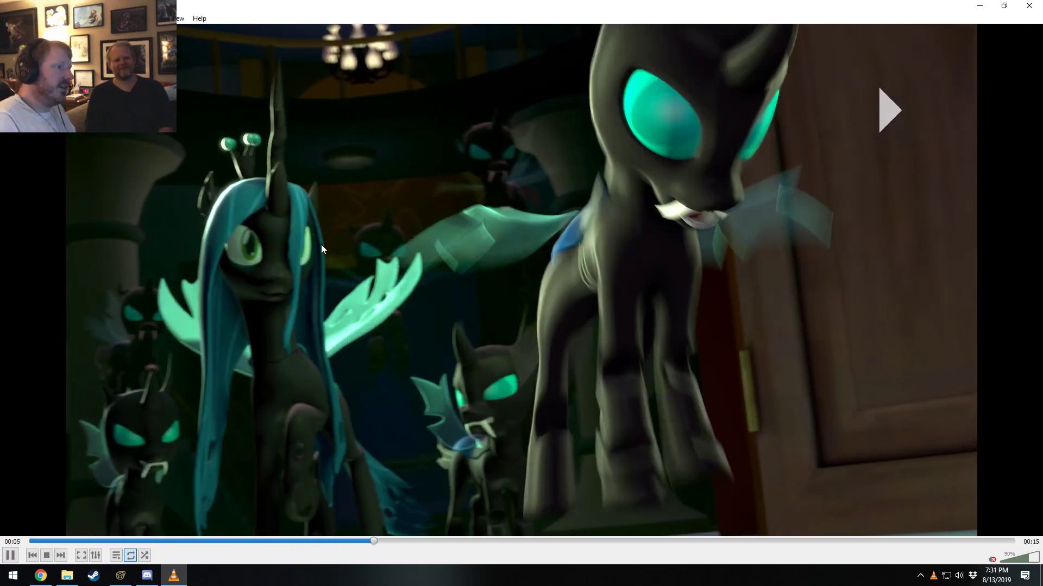
key(space)
click(327, 542)
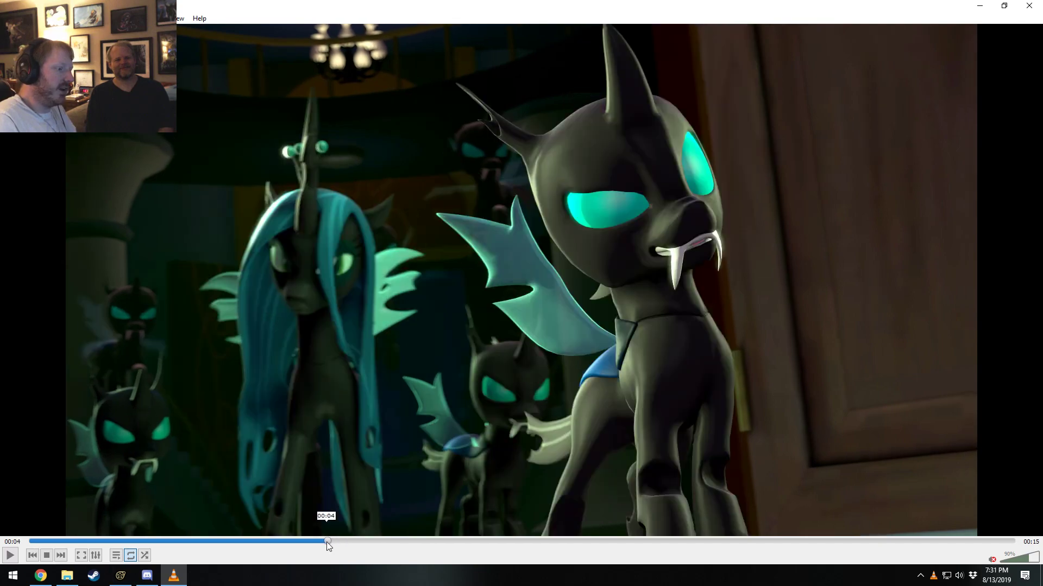
key(space)
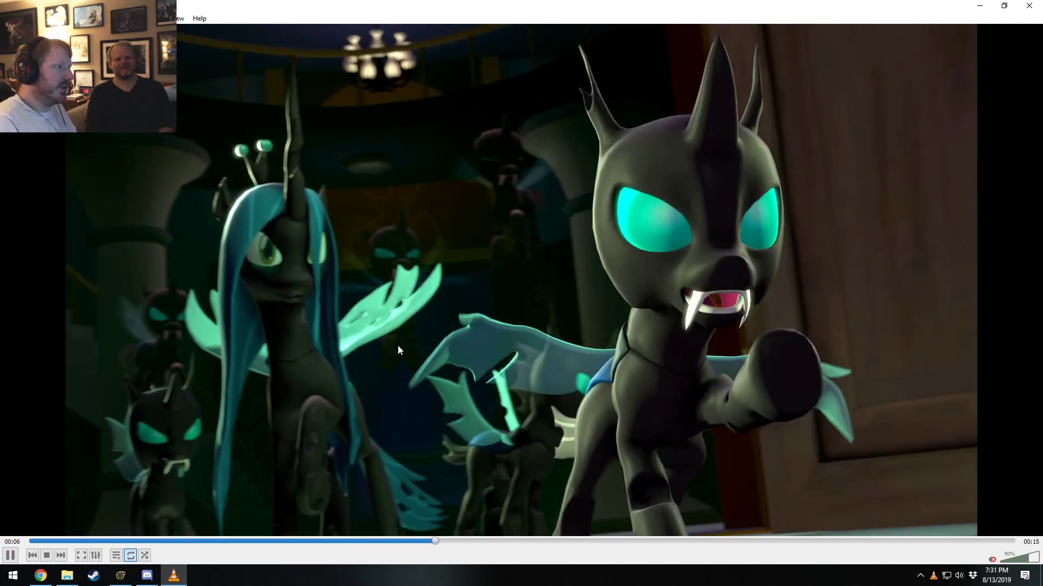
key(space)
Rewind the changeling shot to 00:05 and review the front changeling's head and ear movement up to 00:08.
click(417, 541)
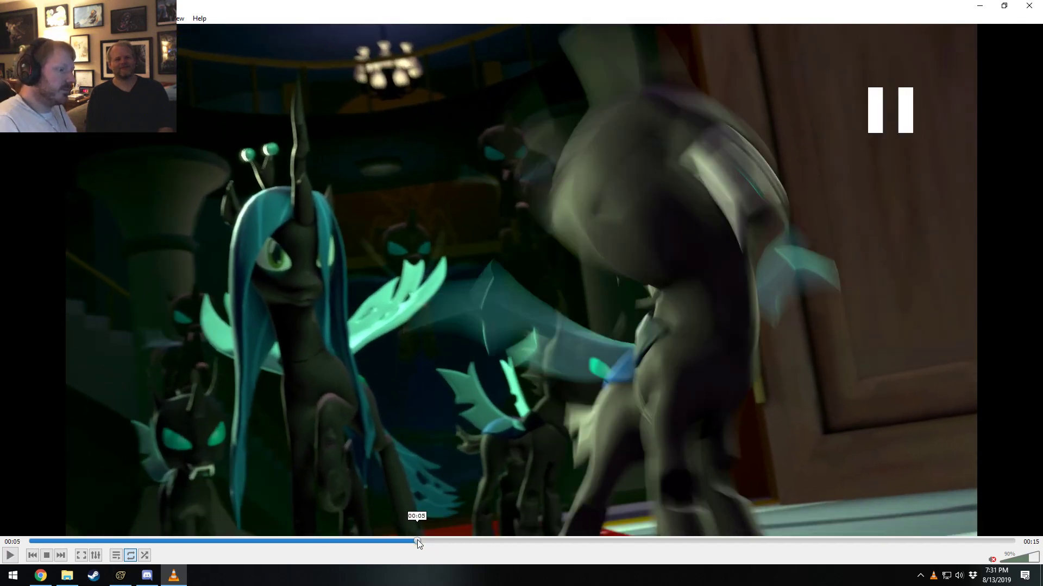
key(space)
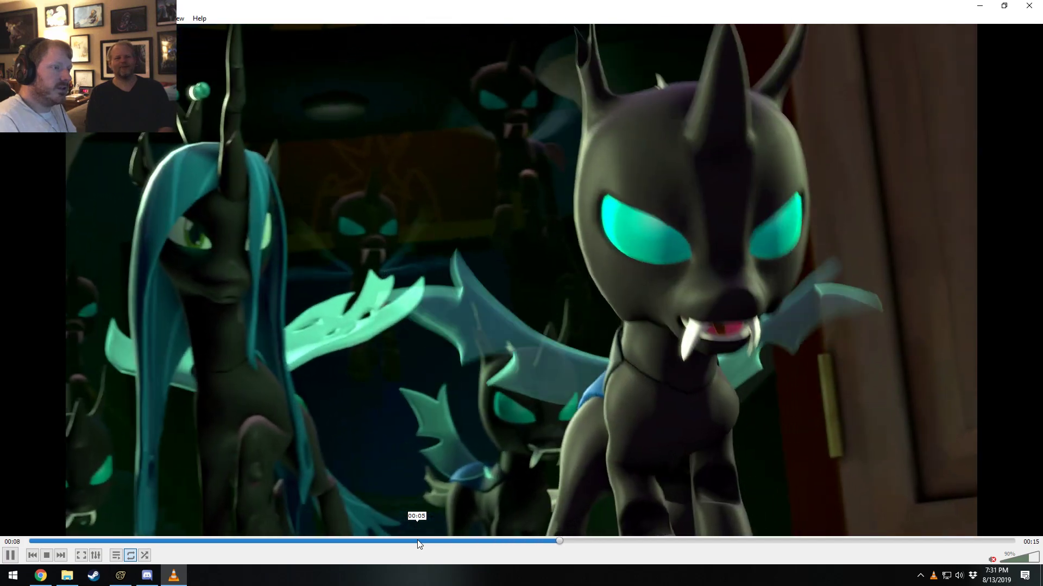
key(space)
click(425, 541)
key(space)
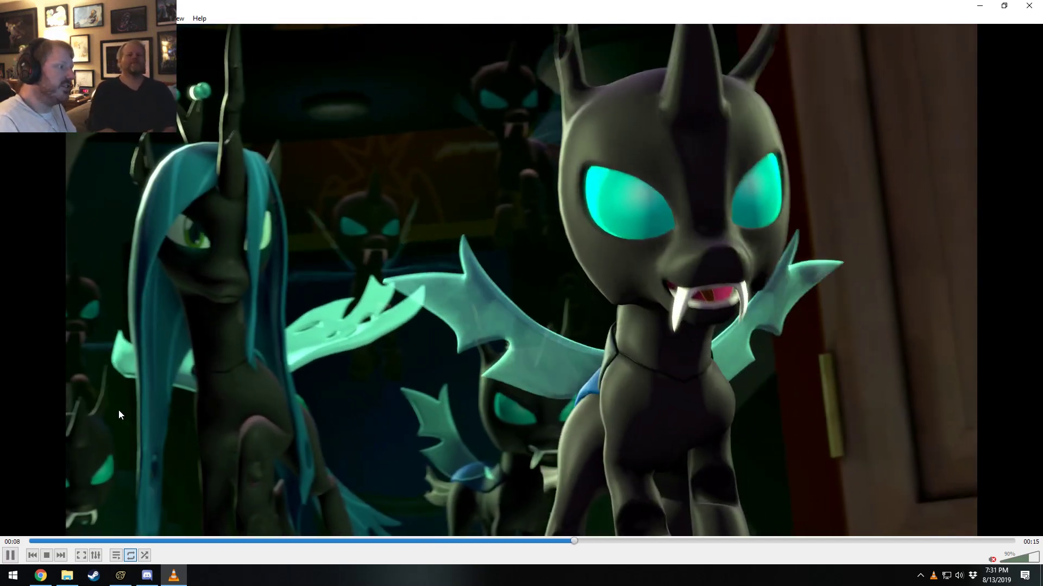
key(space)
Skip to the throne room shot at 00:09, pause on the crowned pony's angry close-up at 00:12, and resume playback.
drag(499, 542, 646, 542)
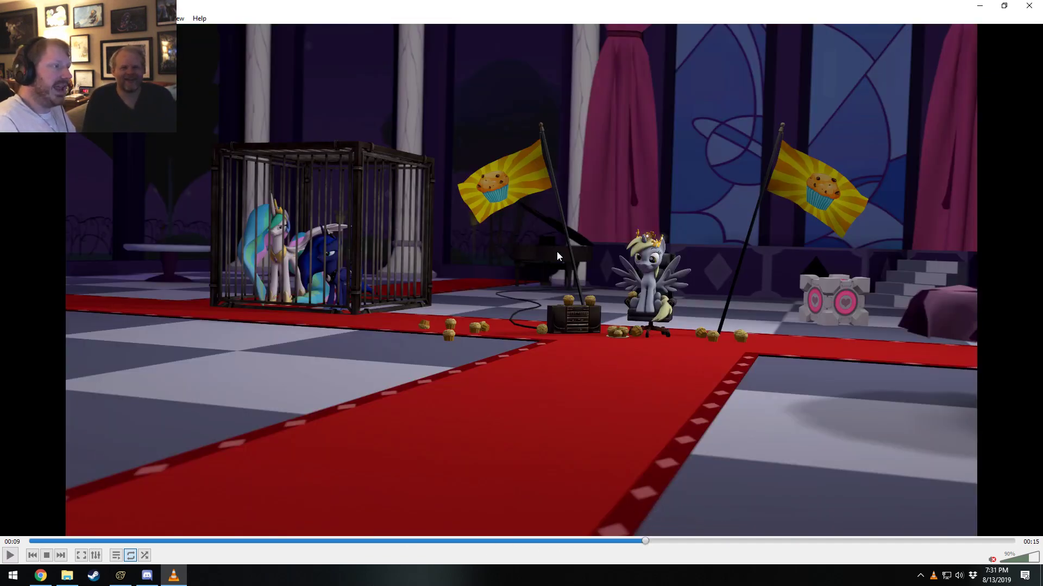
key(space)
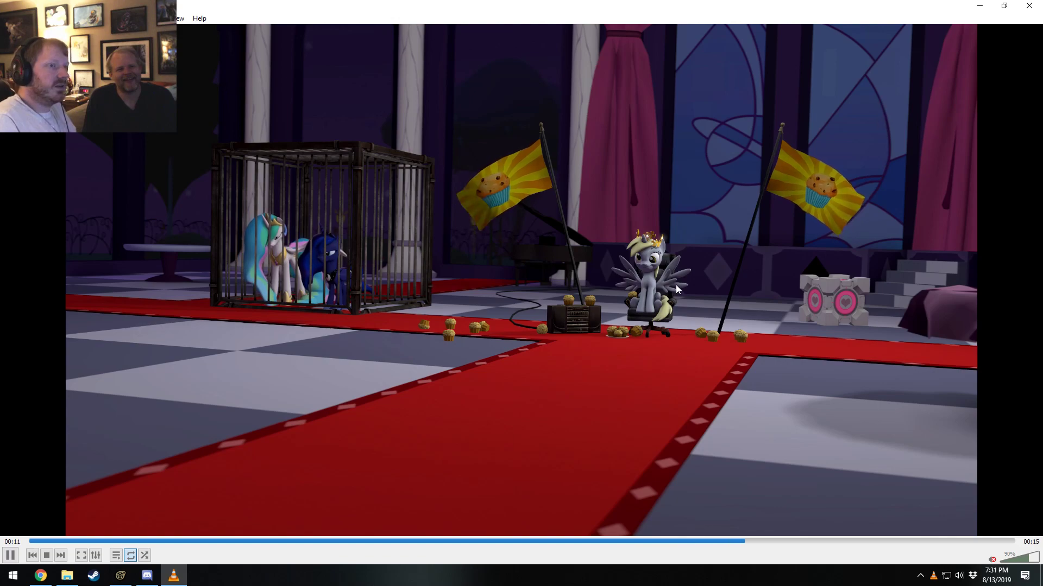
key(space)
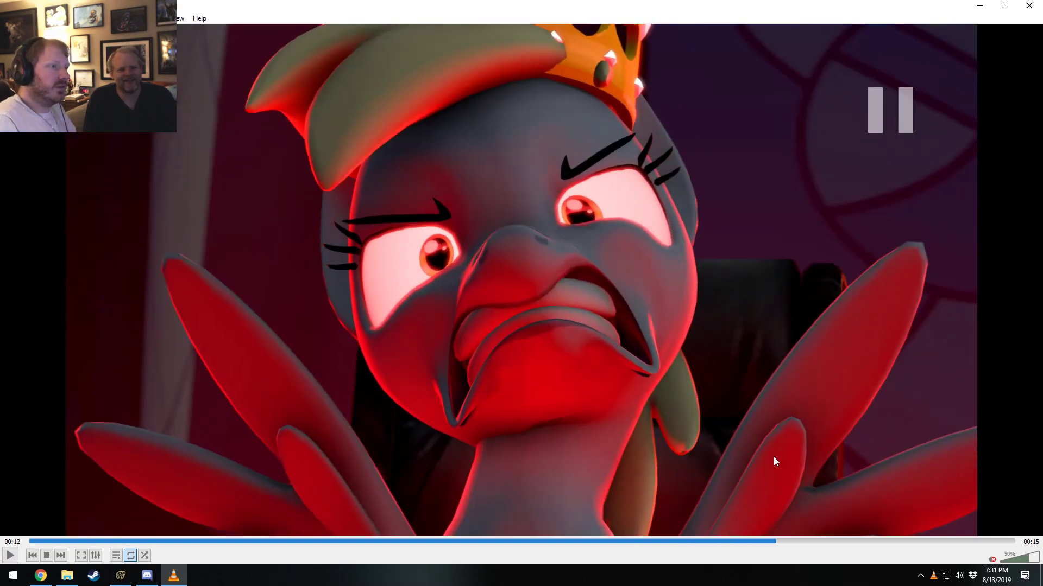
key(space)
key(space)
Pause near the end at 00:15, replay the castle explosion, and close Invade Your Land.mp4.
key(space)
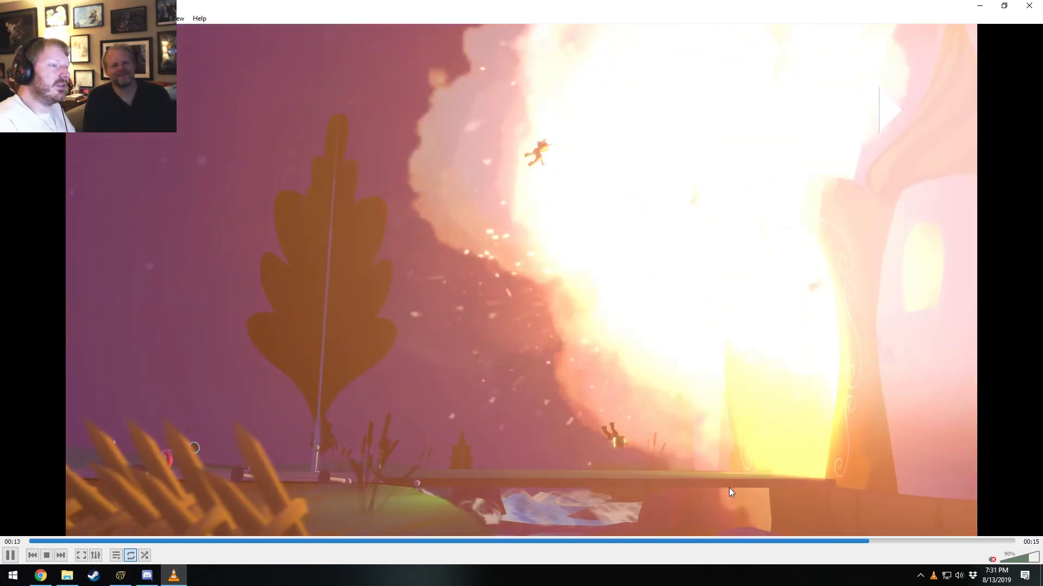
key(space)
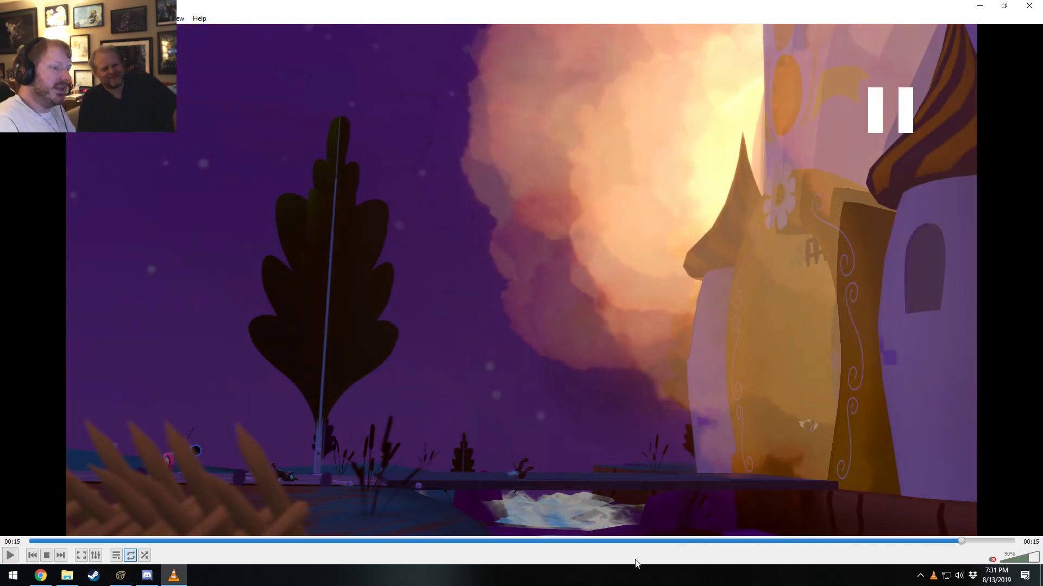
click(848, 540)
key(space)
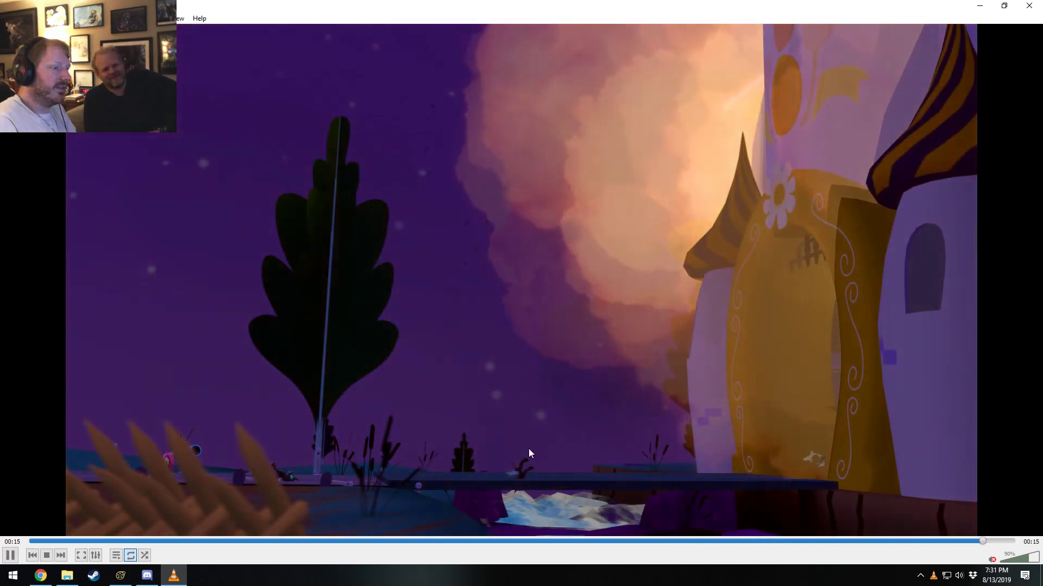
key(space)
click(1029, 6)
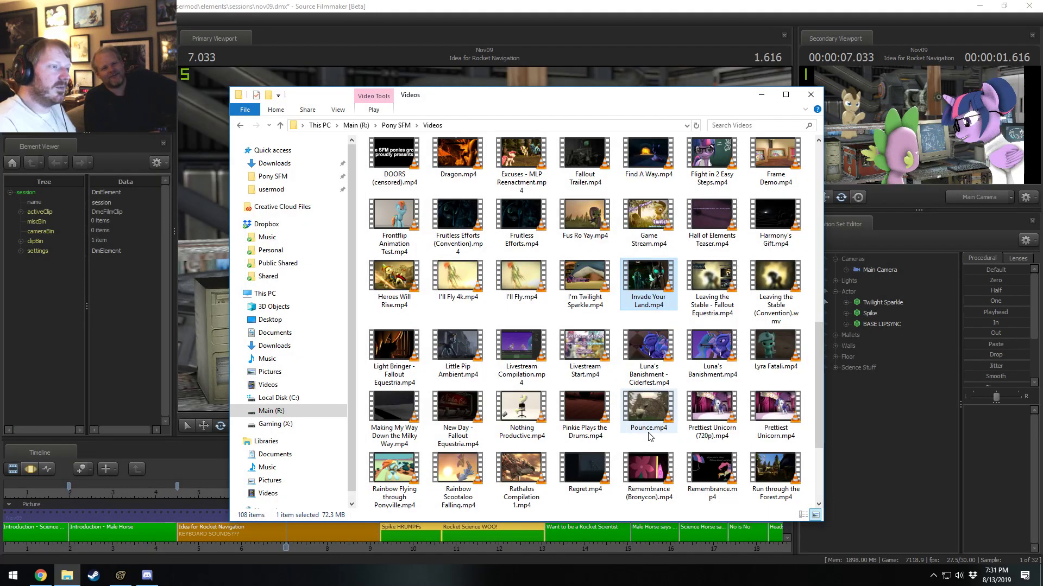
Browse the Videos folder for another finished video to use as an animation reference, checking Dash Chair.mp4 and Destiny without Credits.mp4.
scroll(528, 406, down, 1)
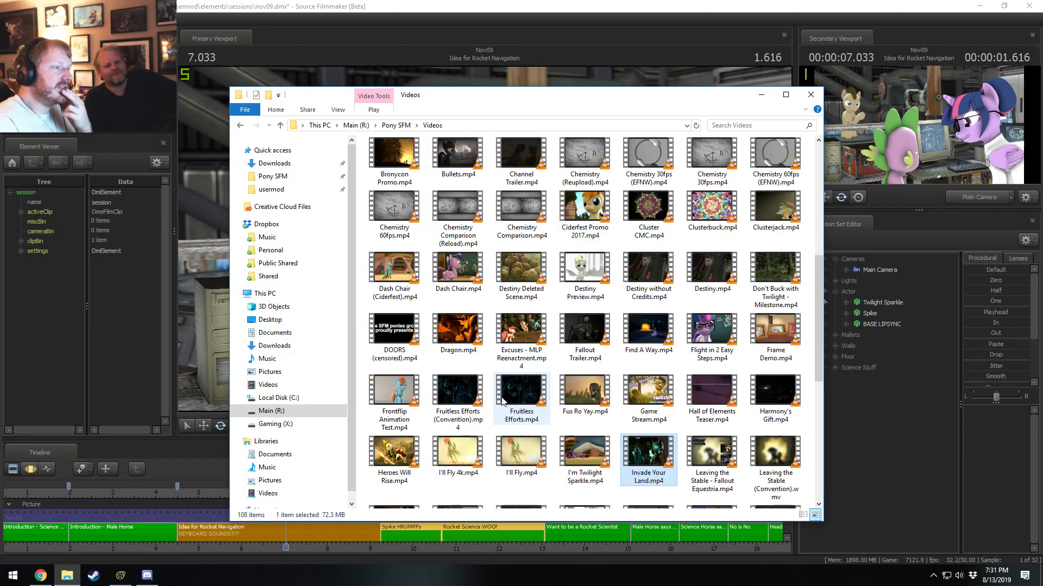
click(471, 279)
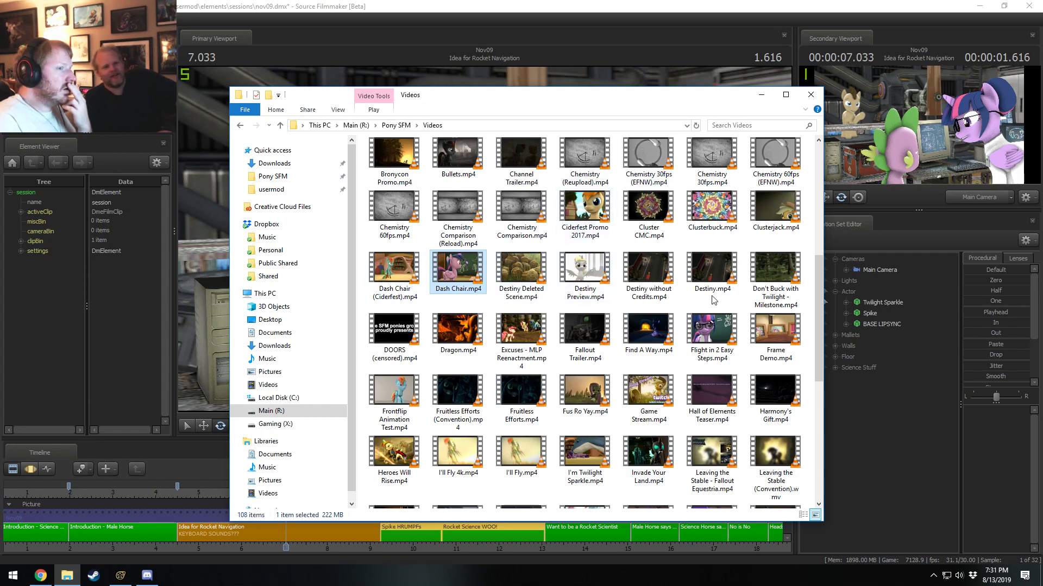
scroll(729, 311, up, 3)
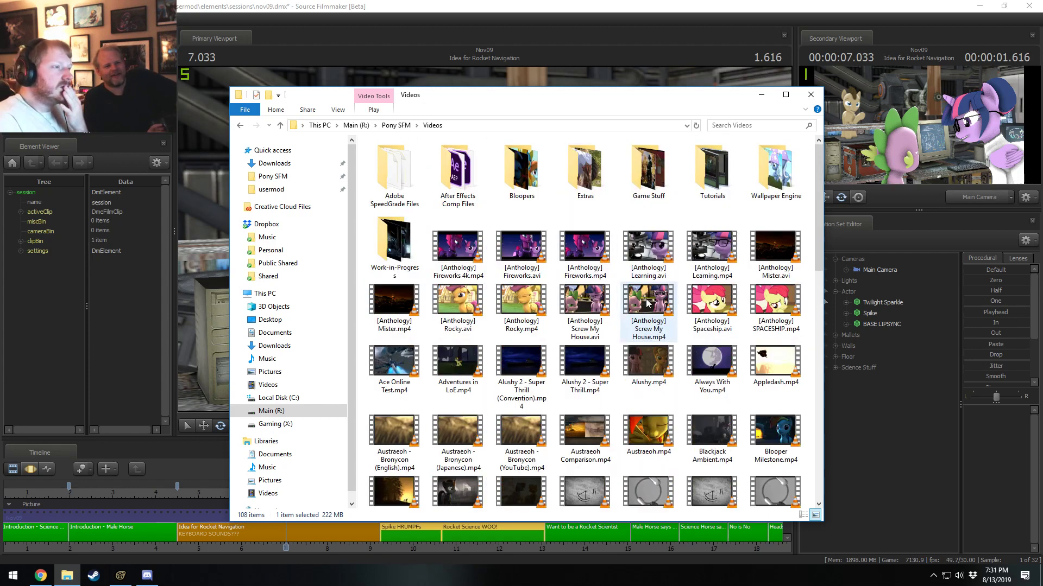
scroll(646, 320, up, 3)
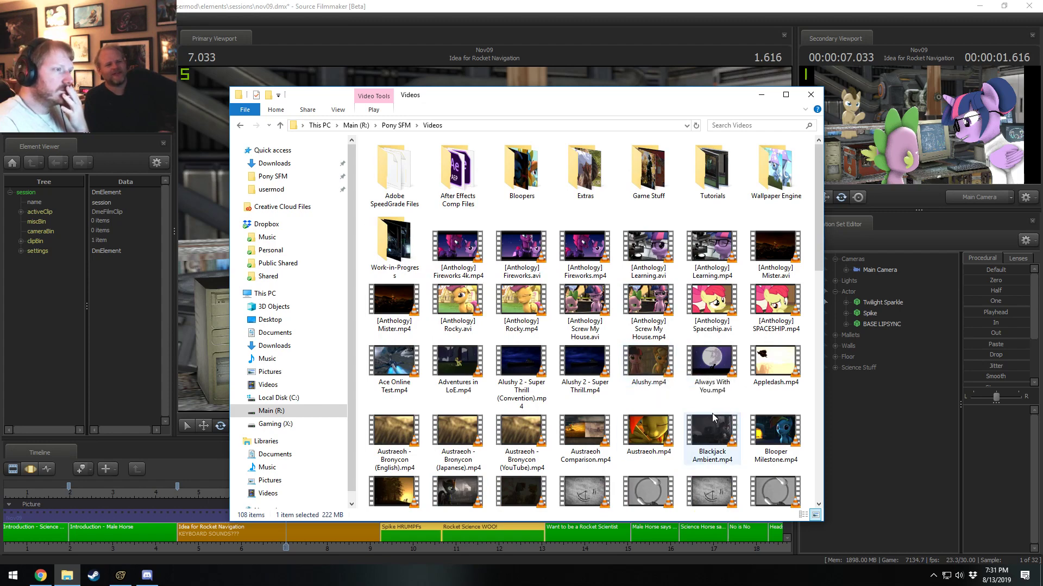
mouse_move(550, 100)
mouse_down()
mouse_move(563, 412)
mouse_move(570, 206)
mouse_move(546, 96)
mouse_up()
click(667, 226)
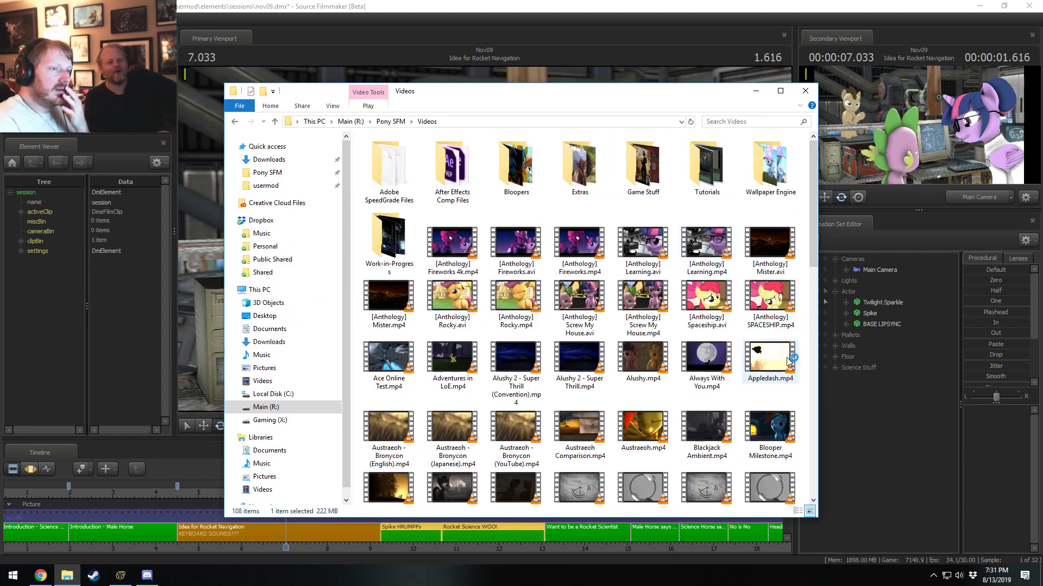
scroll(790, 359, down, 6)
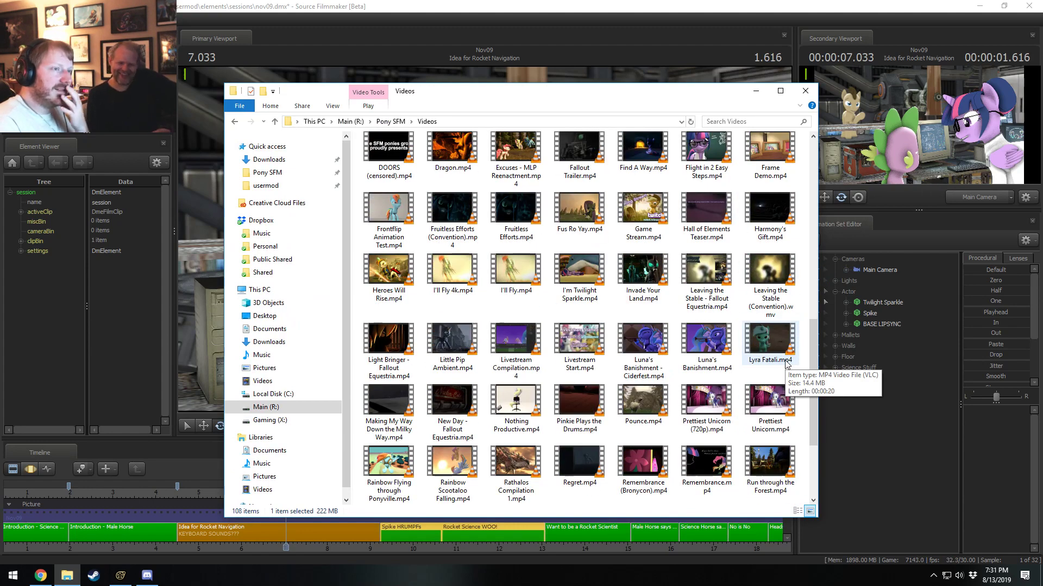
scroll(786, 363, up, 2)
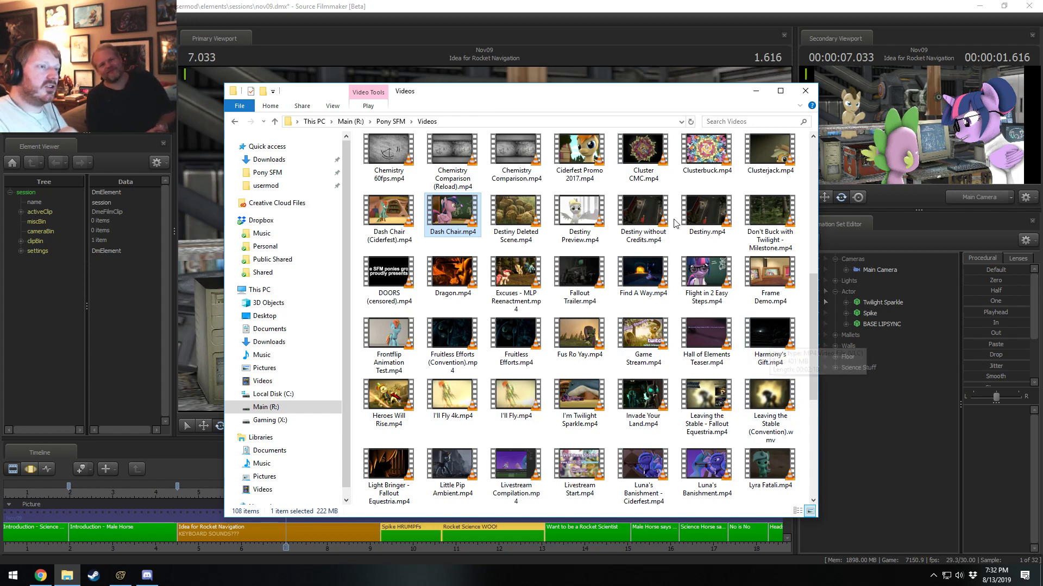
click(650, 220)
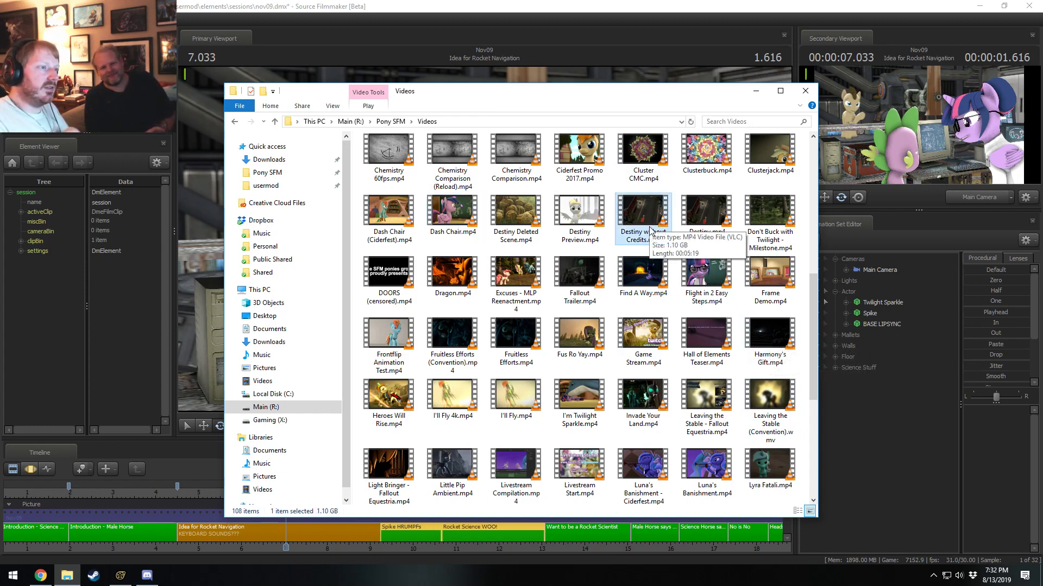
scroll(646, 386, down, 2)
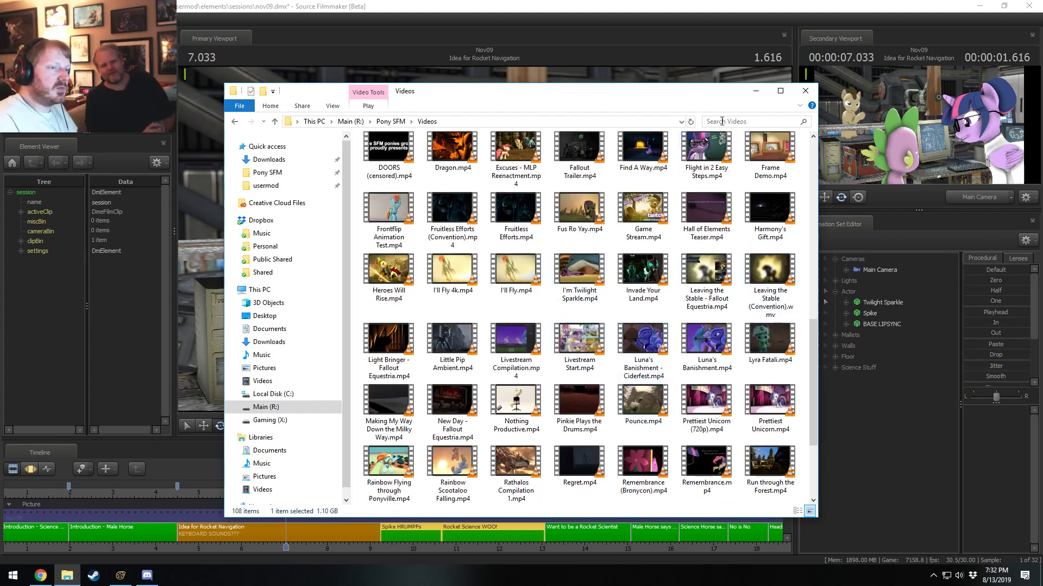
Switch back to Source Filmmaker, select the Idea for Rocket Navigation shot, and play it through twice.
click(576, 5)
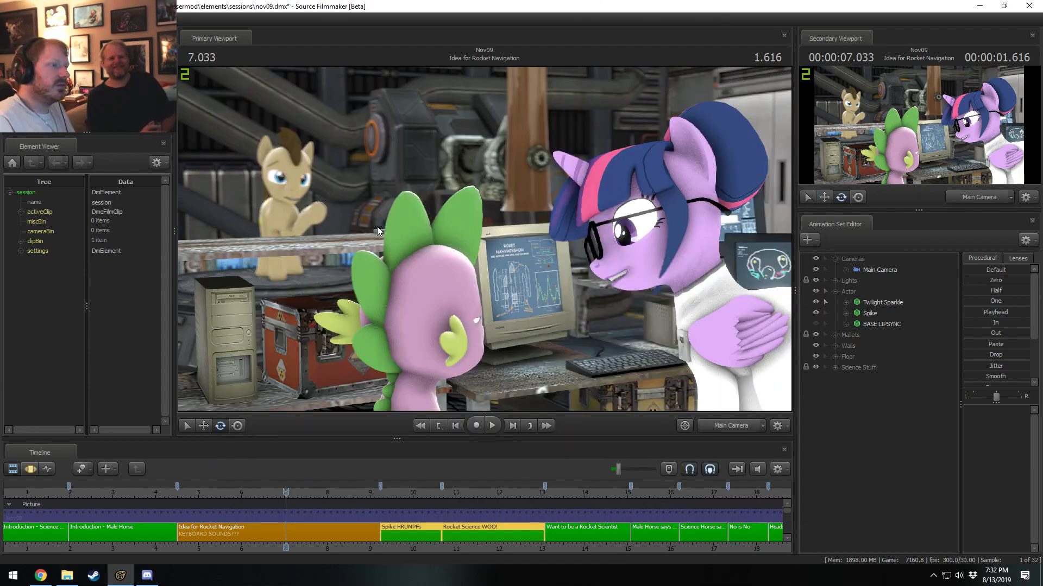
drag(288, 493, 227, 492)
key(space)
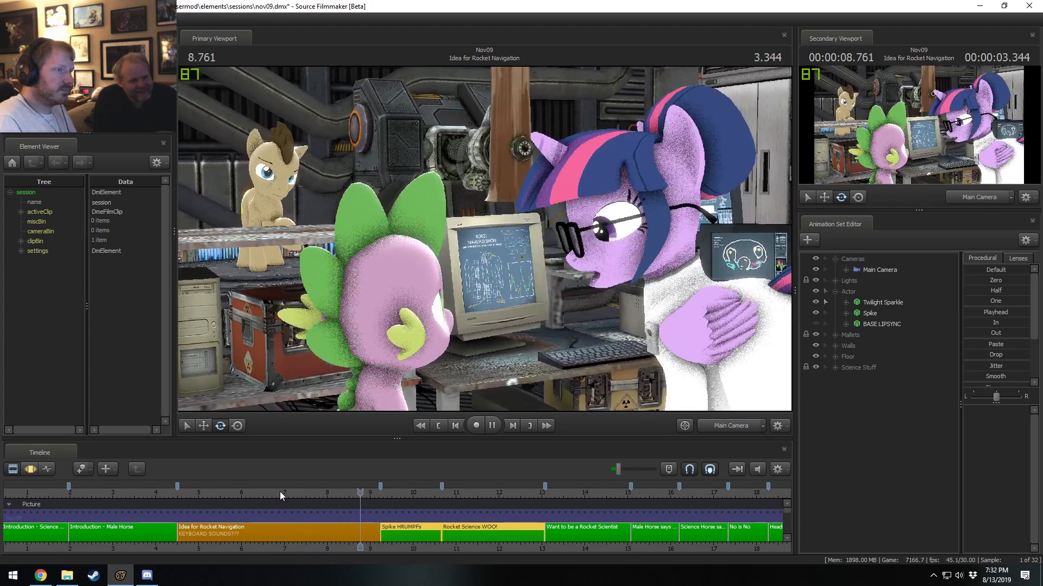
click(320, 527)
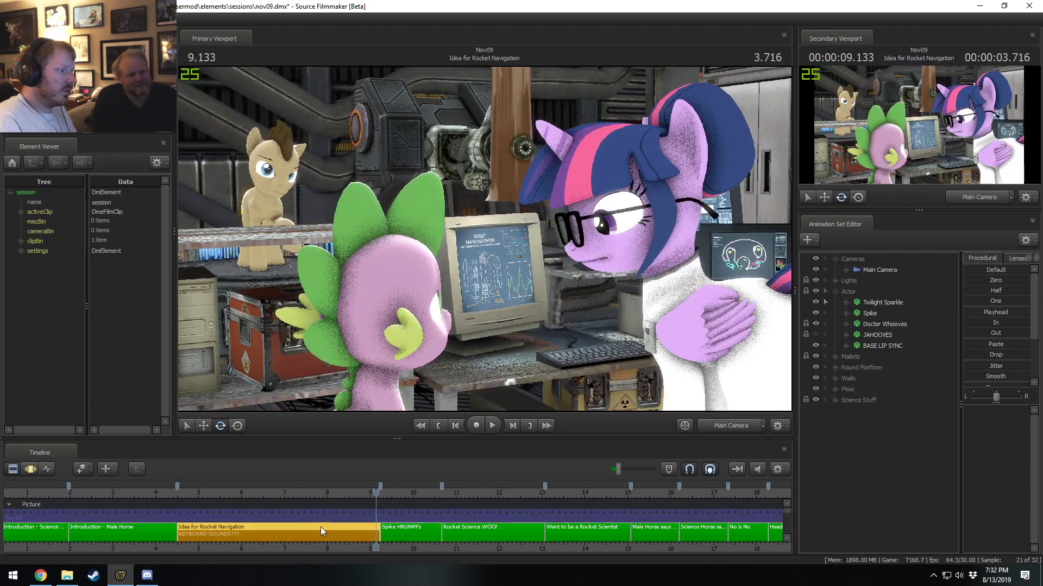
click(229, 492)
key(space)
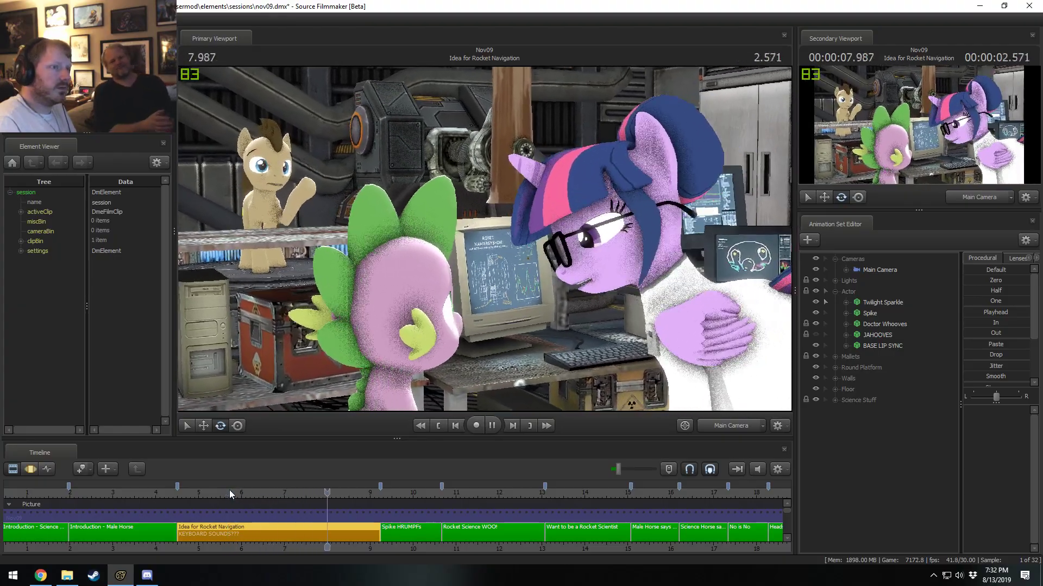
key(space)
In the Motion Editor, rotate Twilight Sparkle's LeftEar slightly over a short time selection around 7.300 s, and play it back.
key(F3)
scroll(277, 520, up, 3)
shift+drag(193, 517, 155, 517)
key(space)
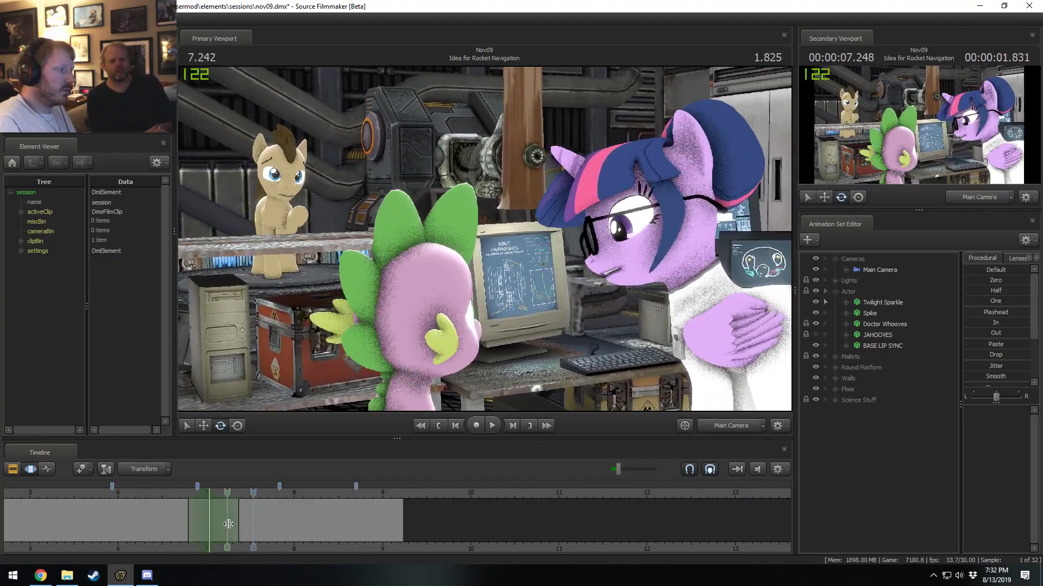
shift+click(234, 525)
shift+scroll(234, 525, up, 4)
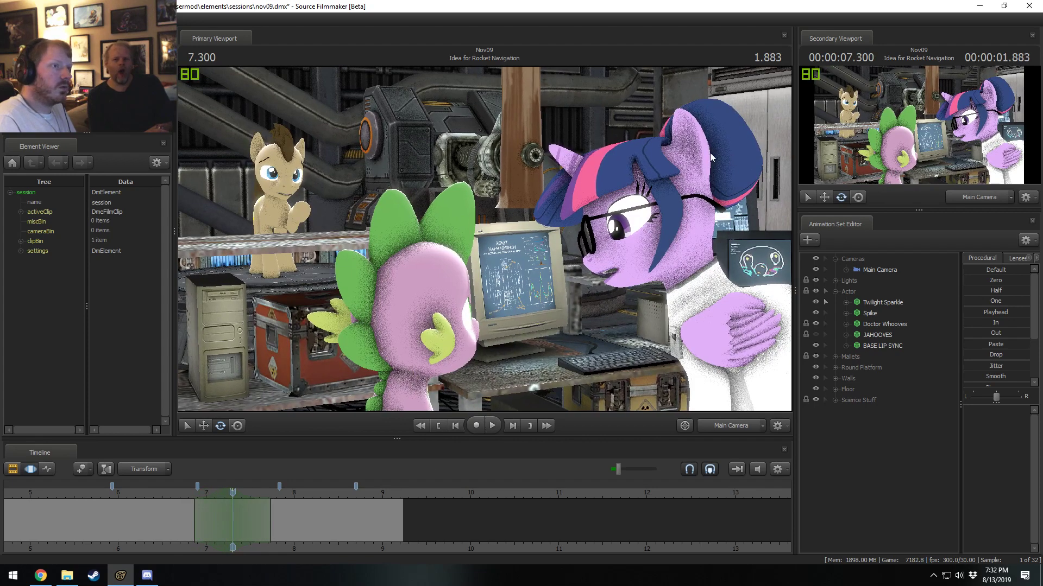
click(695, 164)
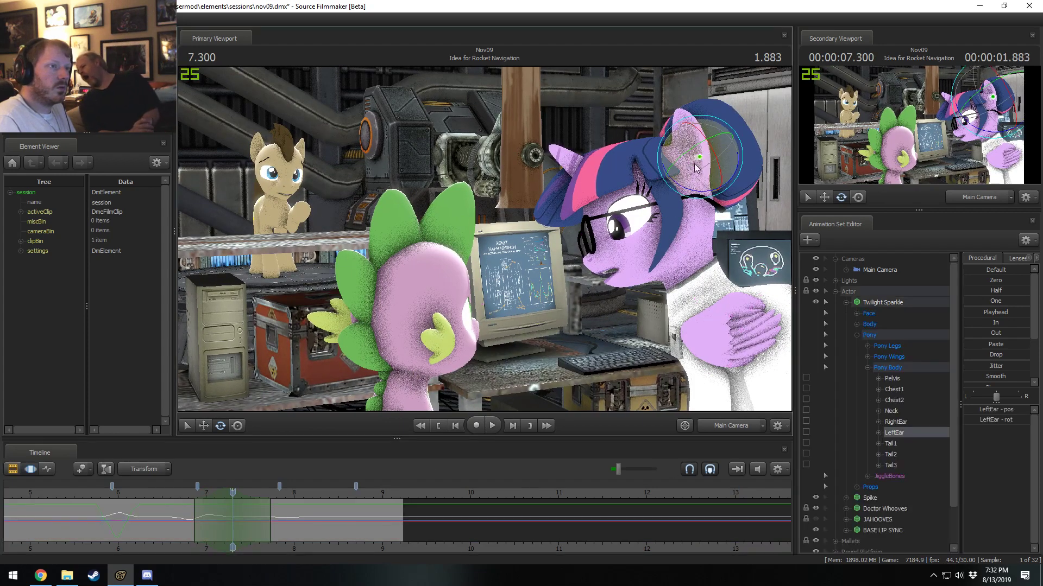
drag(686, 143, 688, 144)
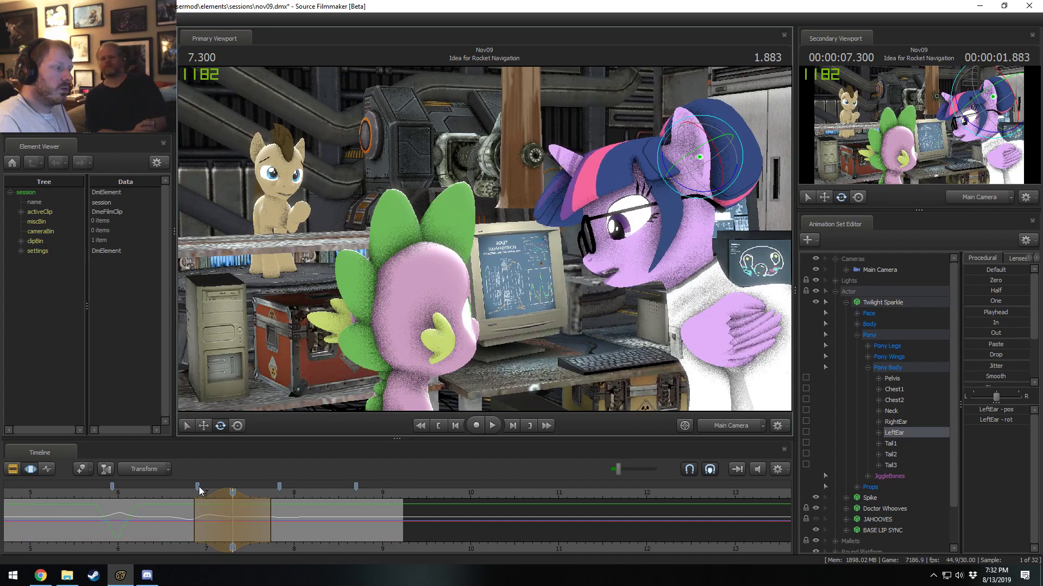
key(space)
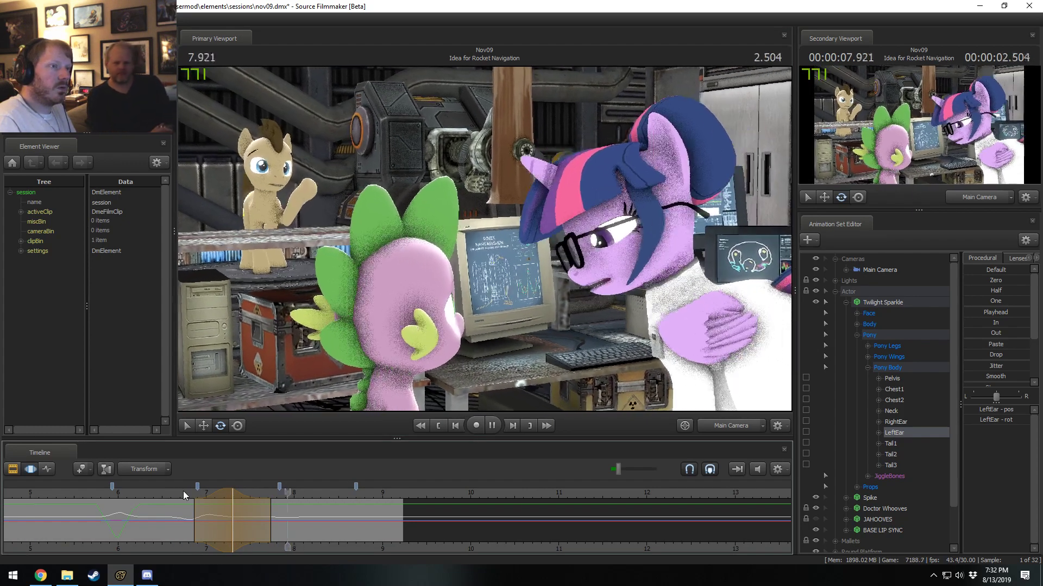
key(space)
Rotate Twilight Sparkle's LeftEar over a short falloff selection centred on 7.966 s, and play the motion back.
drag(223, 522, 292, 525)
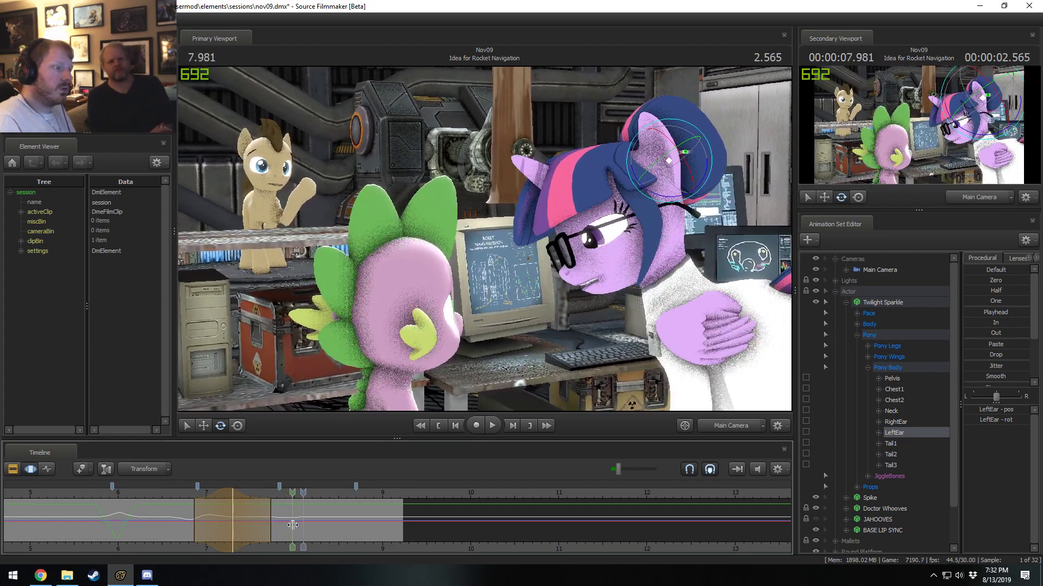
click(292, 525)
scroll(292, 525, up, 4)
scroll(292, 524, up, 1)
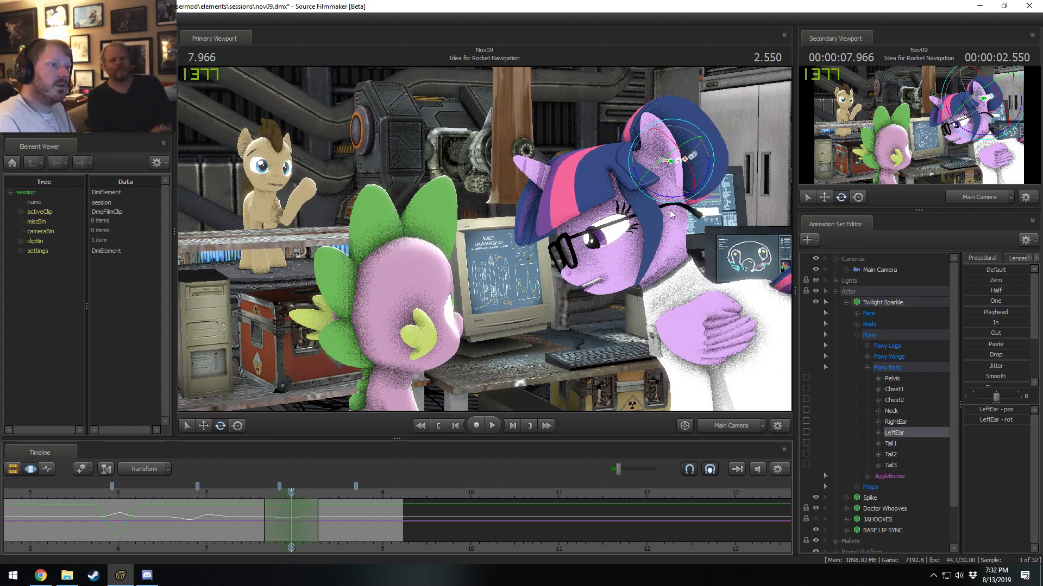
drag(717, 144, 712, 151)
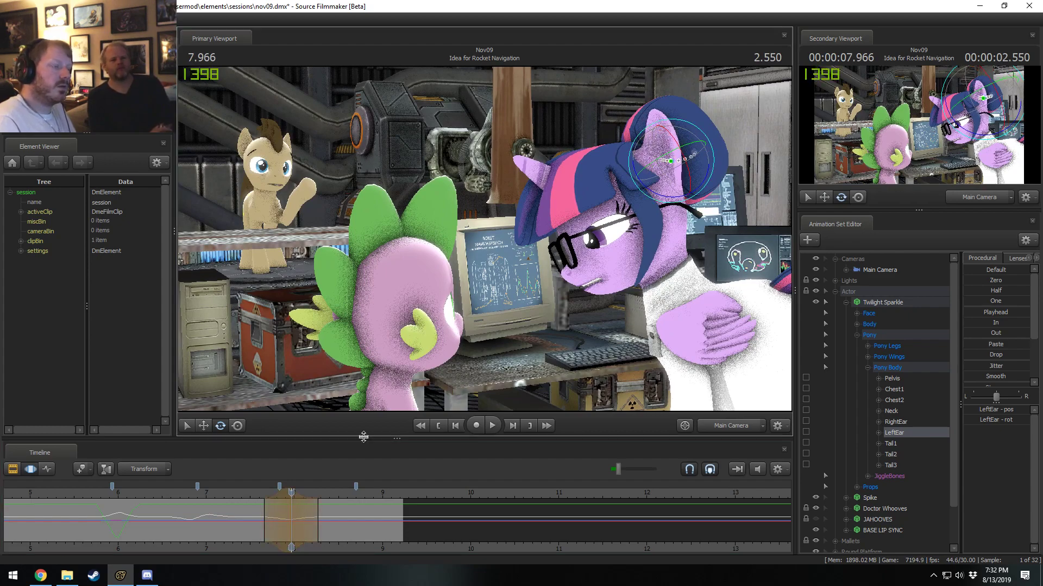
click(245, 493)
key(space)
Try rotating Twilight Sparkle's LeftEar over a short falloff selection centred on 8.200 s, nudging the selection slightly earlier, and play the motion back.
key(space)
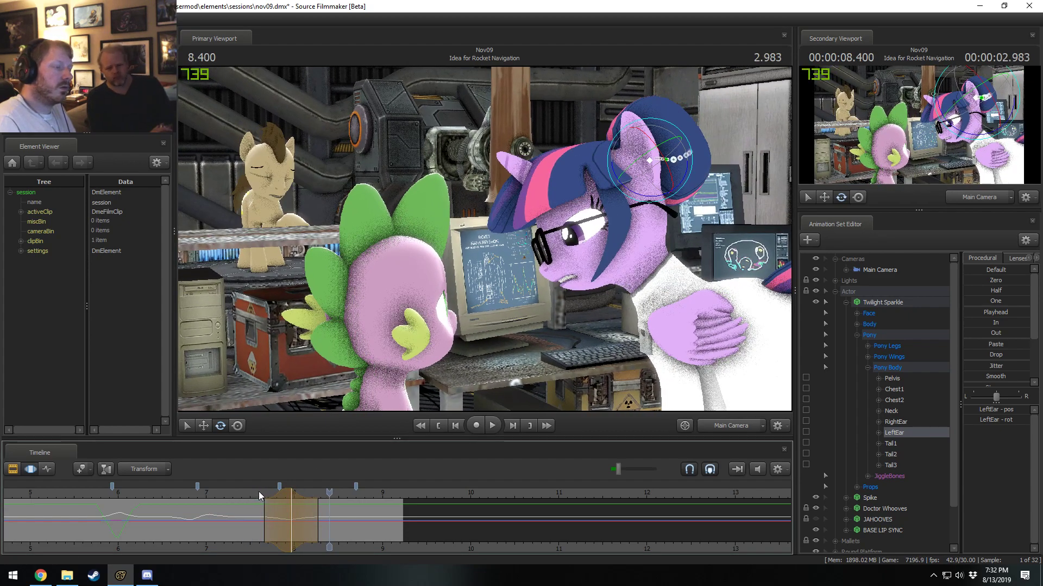
click(249, 493)
key(space)
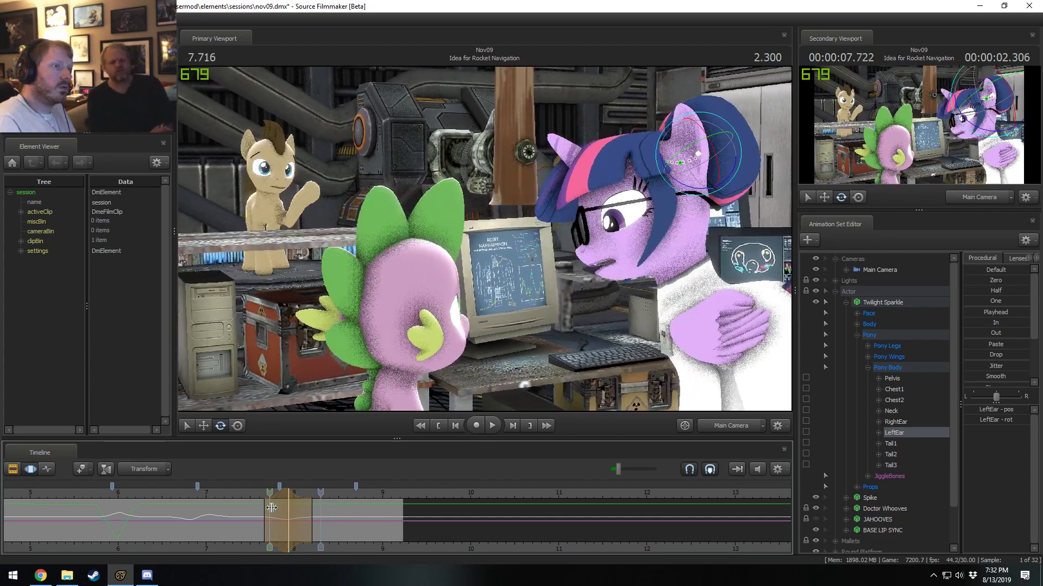
key(space)
drag(297, 510, 310, 514)
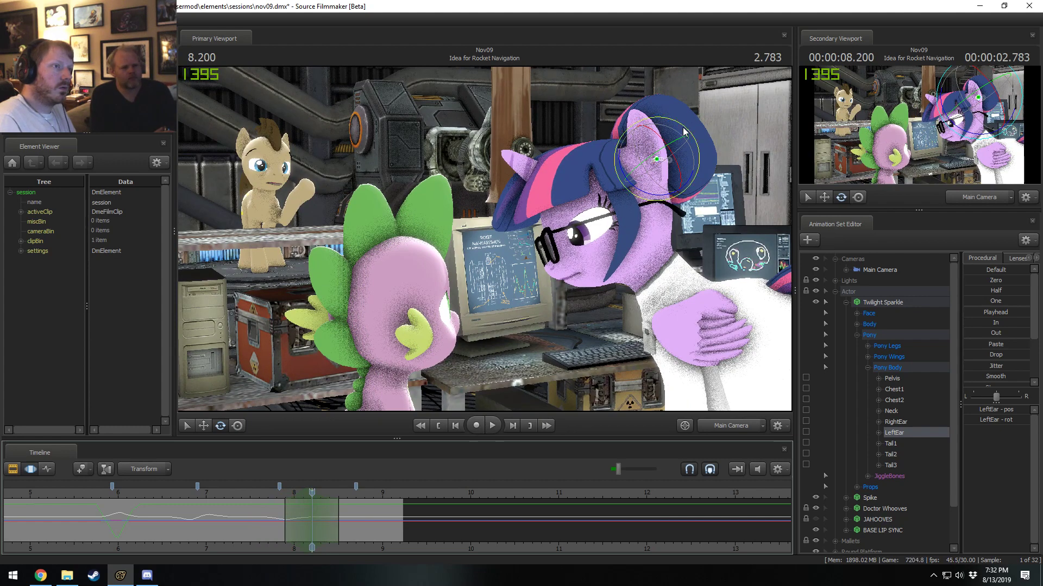
drag(684, 132, 679, 130)
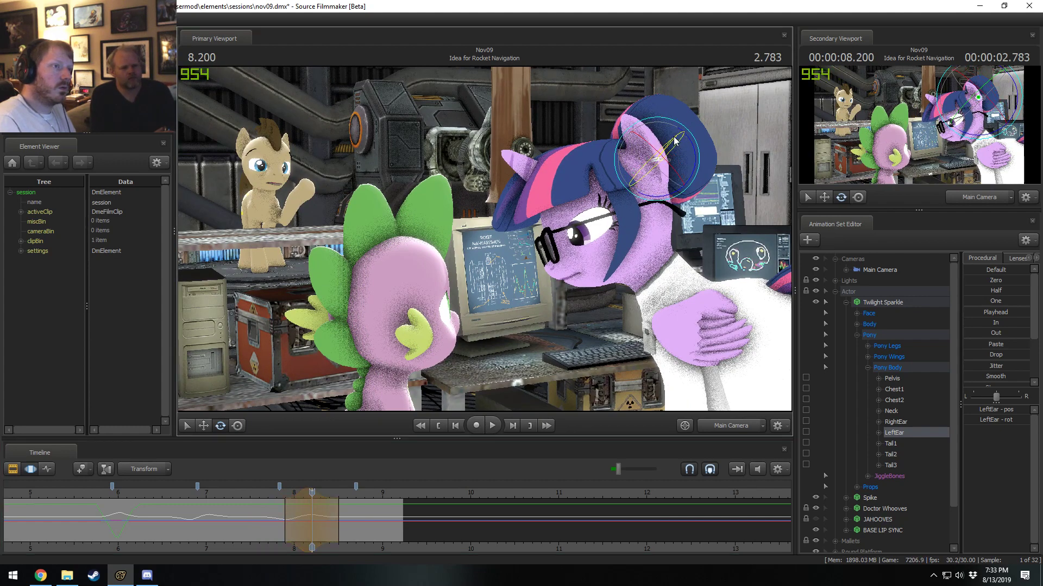
key(space)
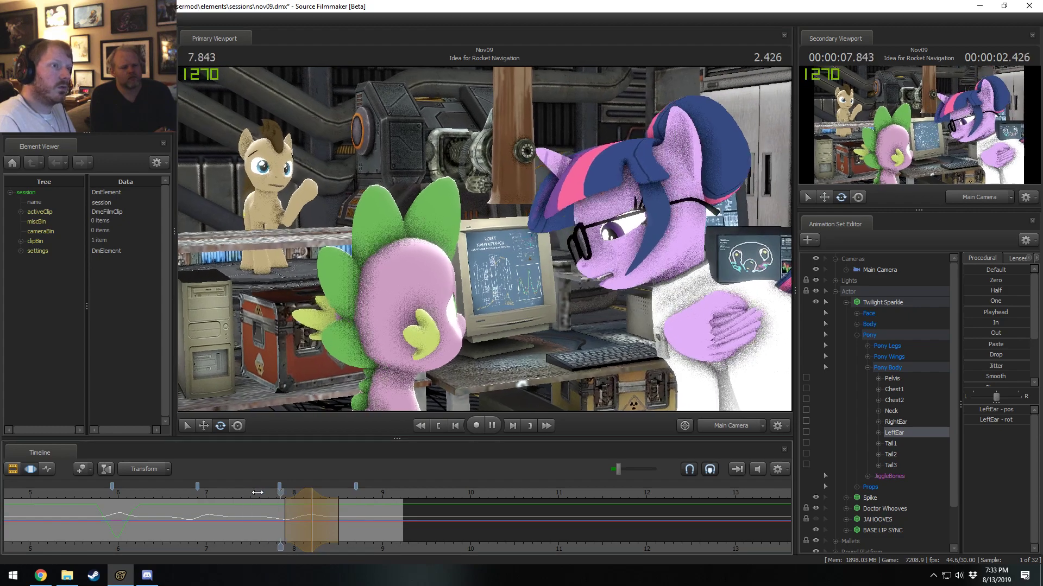
key(space)
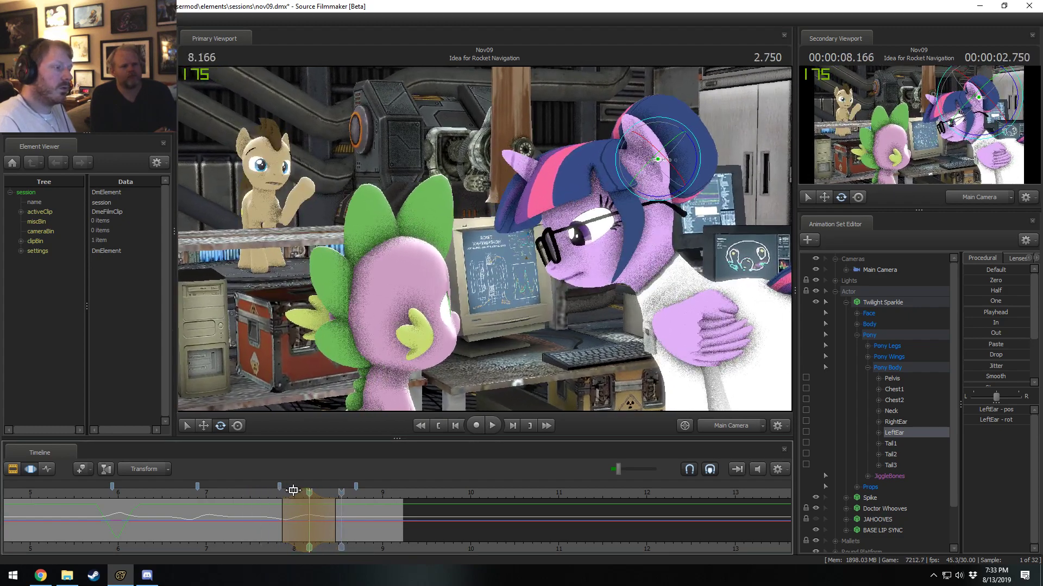
click(262, 495)
key(space)
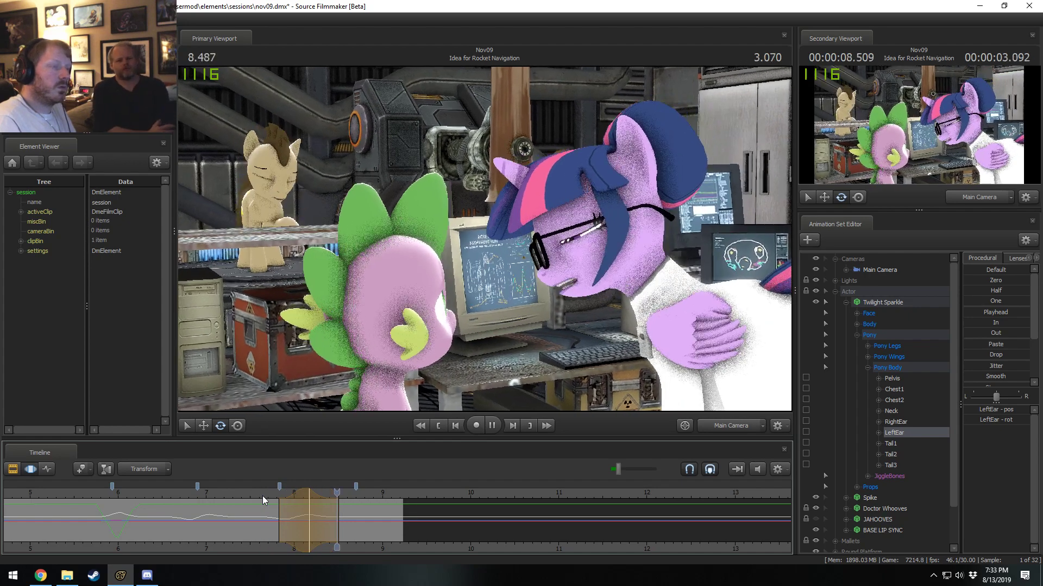
key(space)
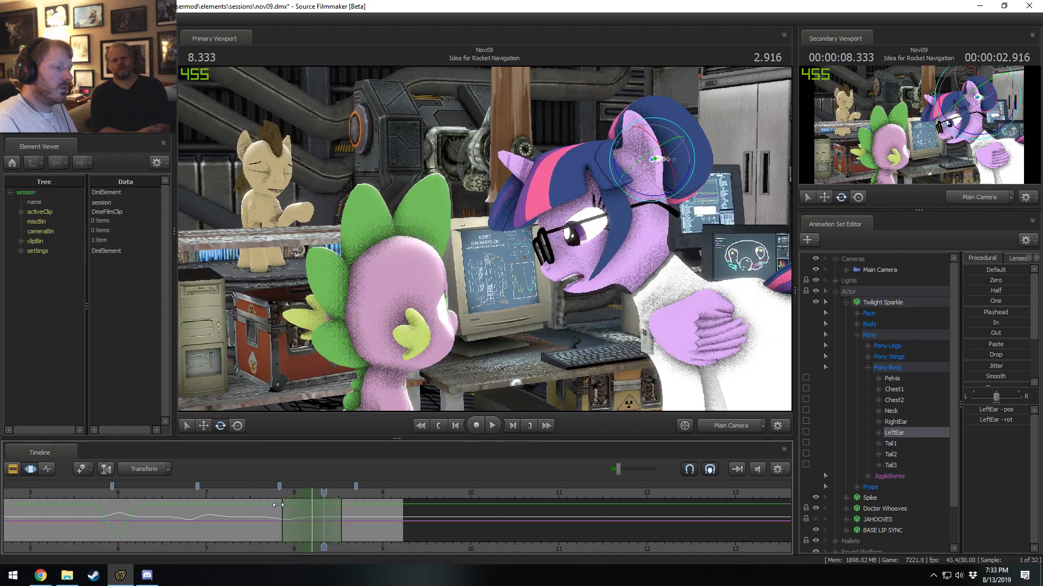
key(space)
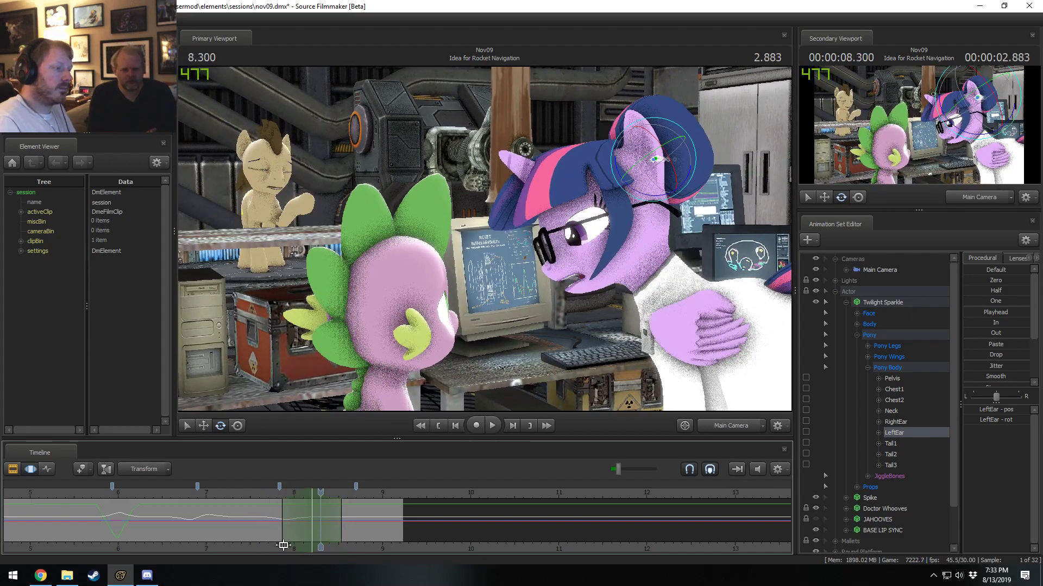
Try rotating the LeftEar slightly over a falloff selection centred on 8.166 s, and shift the selection's peak to about 8.100 s.
key(shift)
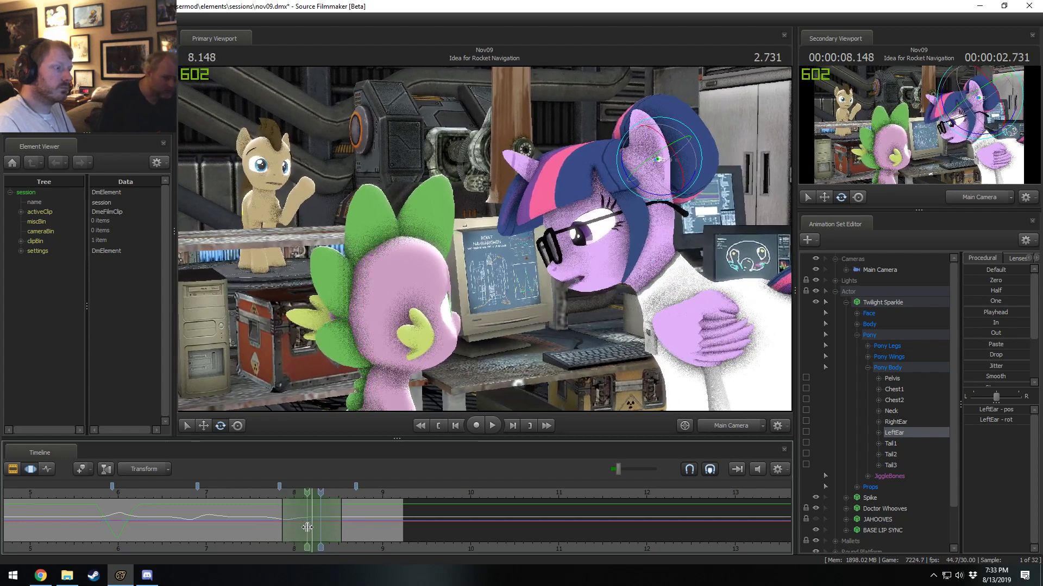
shift+click(310, 528)
shift+scroll(310, 528, up, 8)
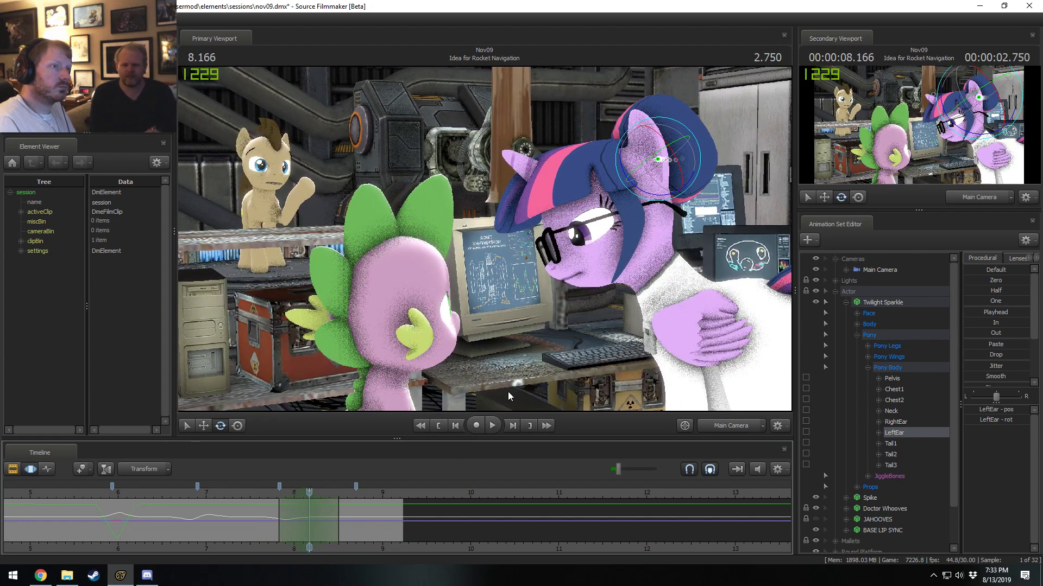
drag(672, 119, 670, 119)
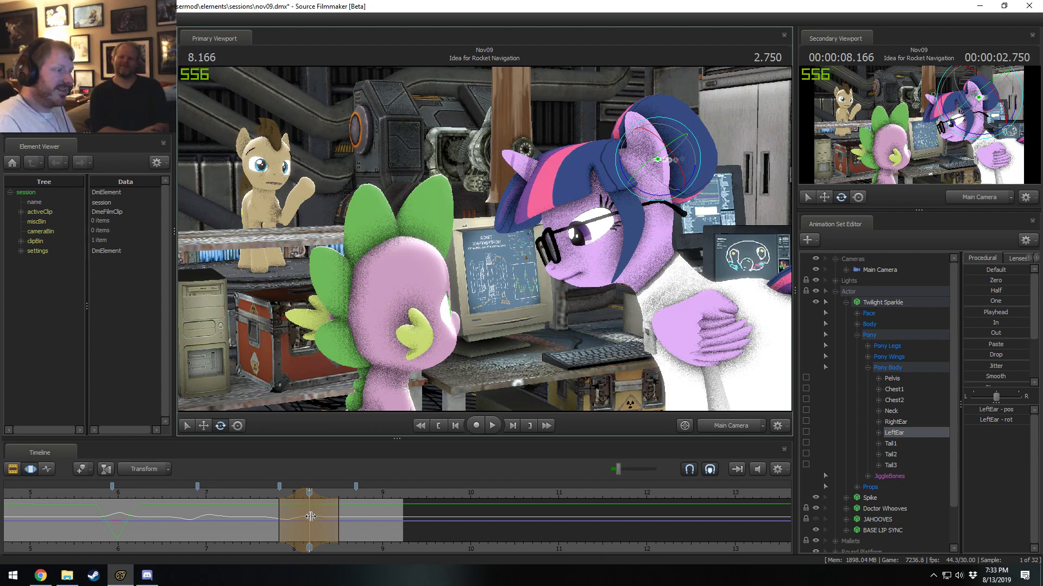
middle_drag(310, 516, 309, 517)
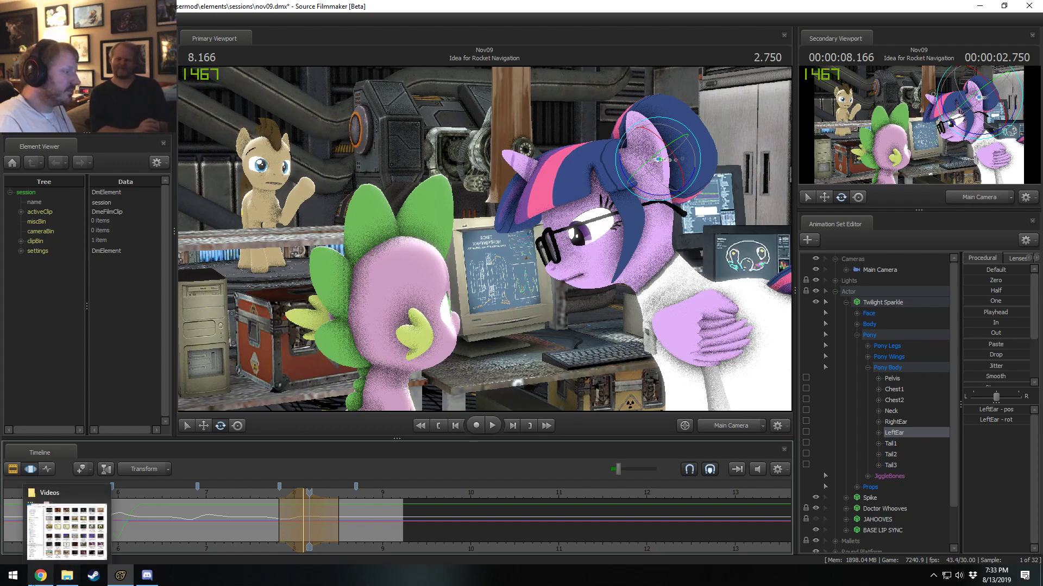
Play back Twilight Sparkle's LeftEar motion from about 7.7 s to check the timing.
click(18, 580)
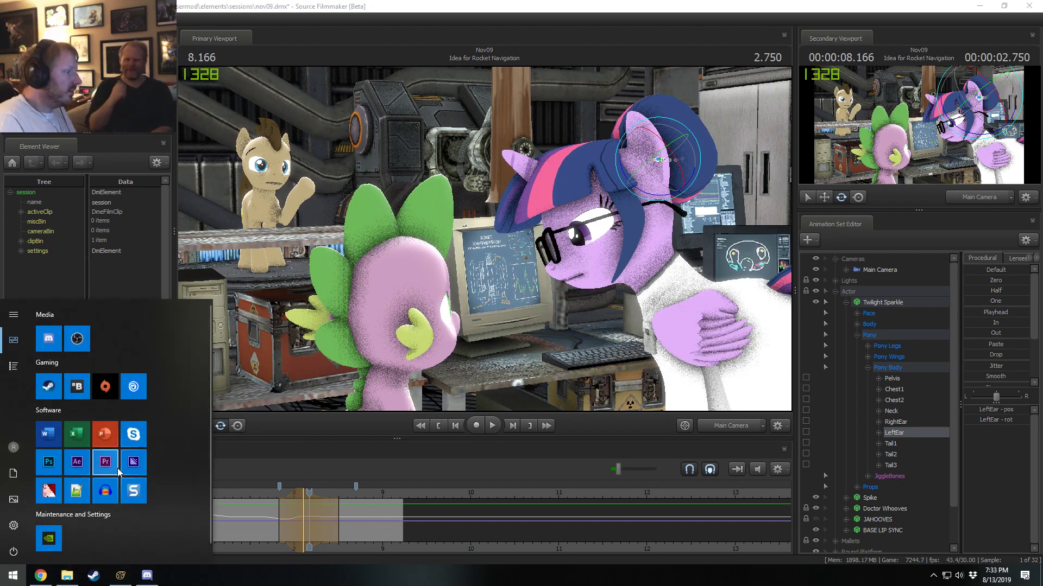
click(260, 511)
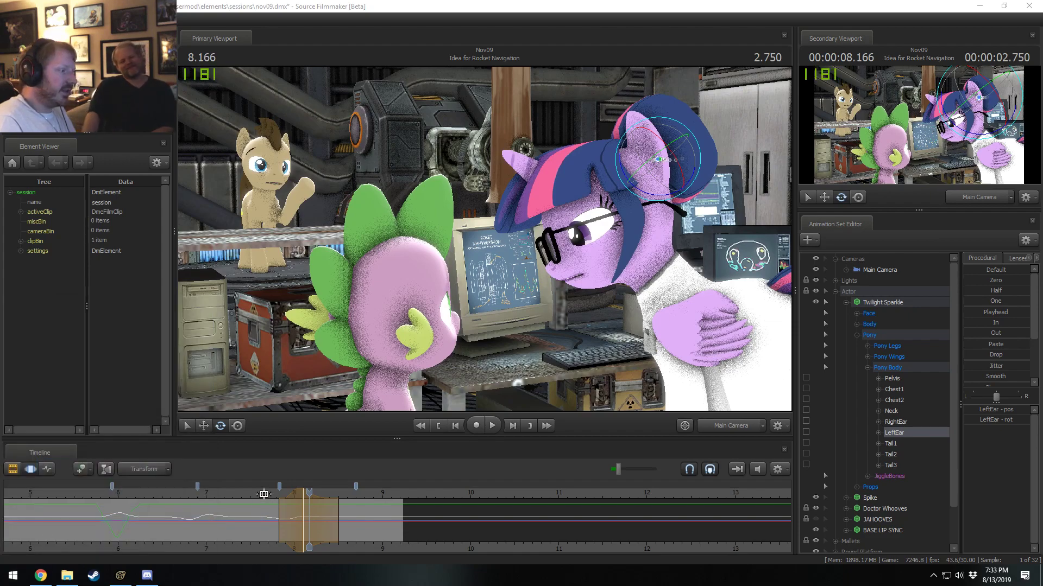
click(272, 493)
key(space)
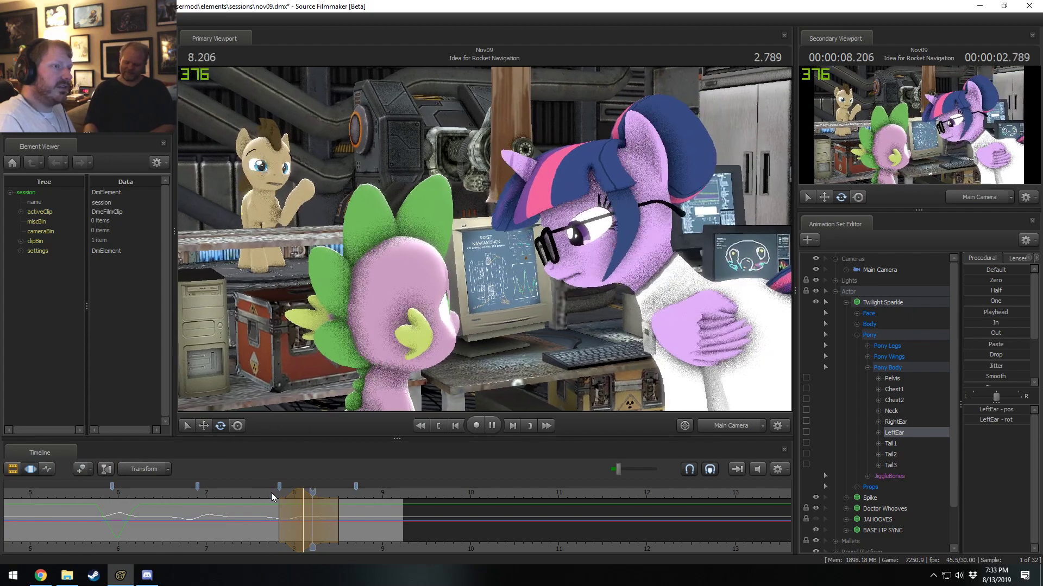
key(space)
key(space)
key(space)
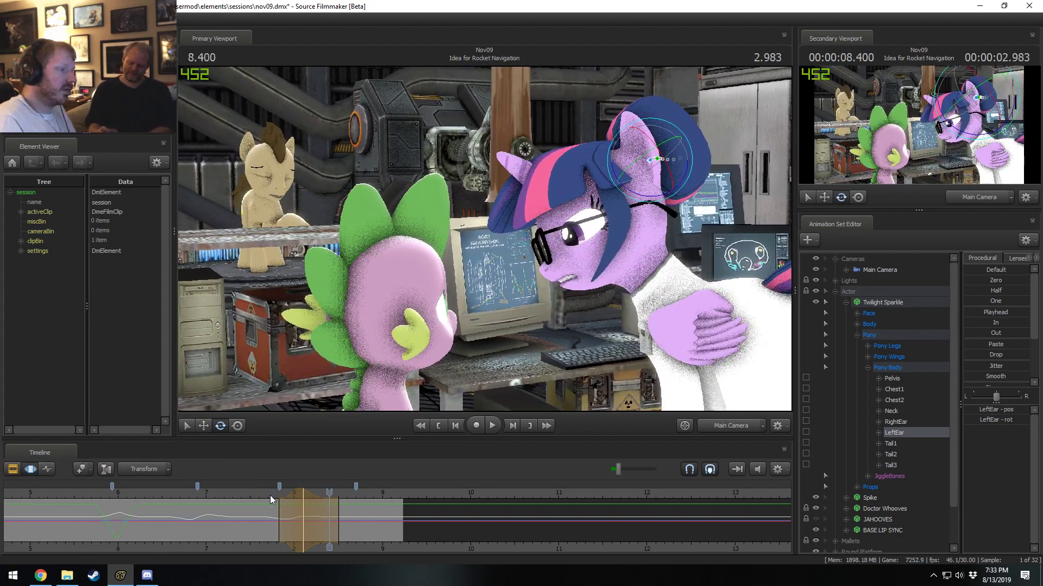
Rotate Twilight Sparkle's LeftEar over a falloff selection centred on 8.100 s, shorten the trailing falloff to about 8.4 s, and play it back.
drag(270, 495, 304, 507)
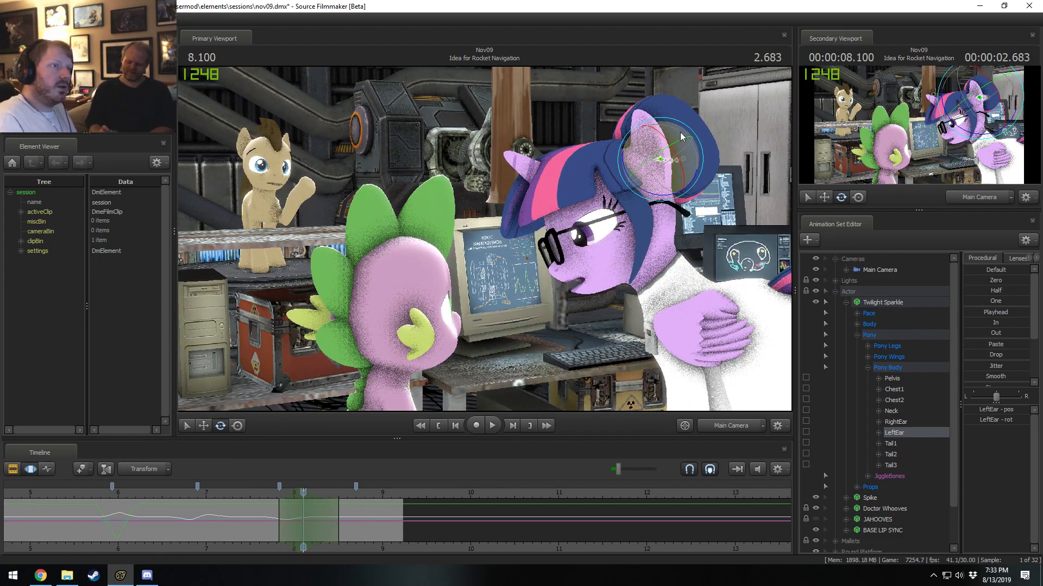
drag(685, 127, 681, 127)
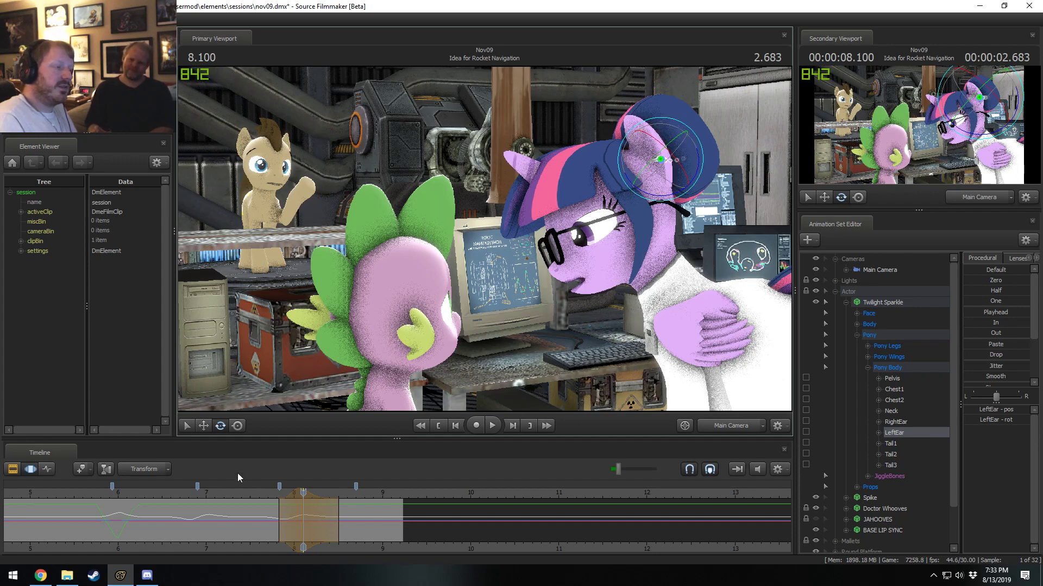
click(267, 493)
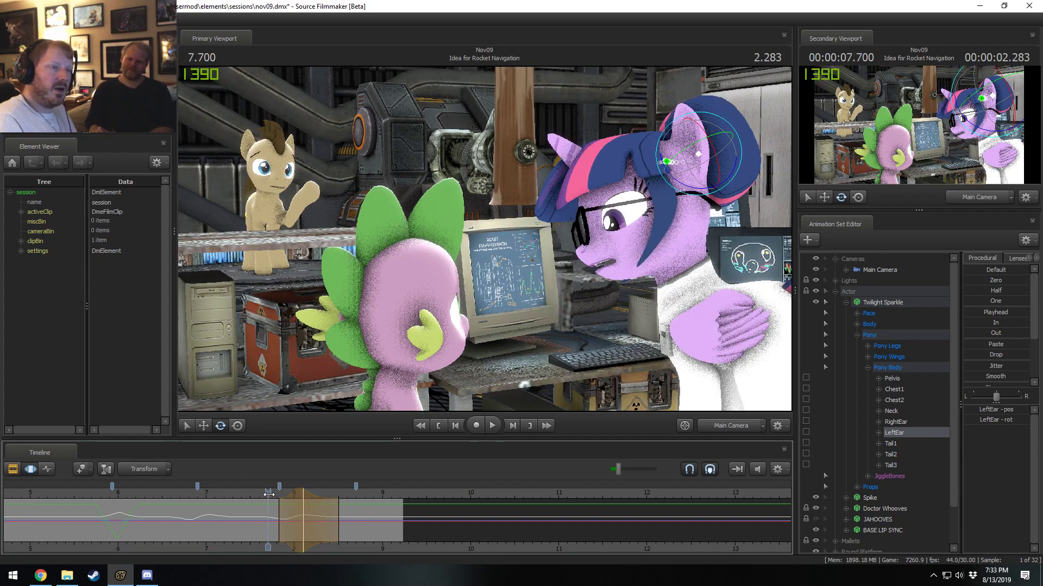
key(space)
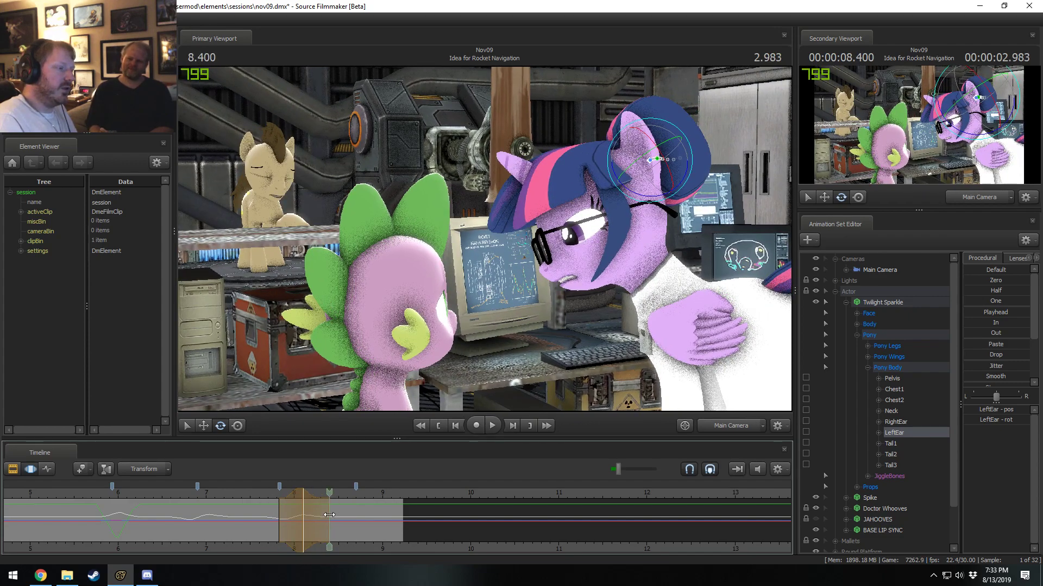
key(space)
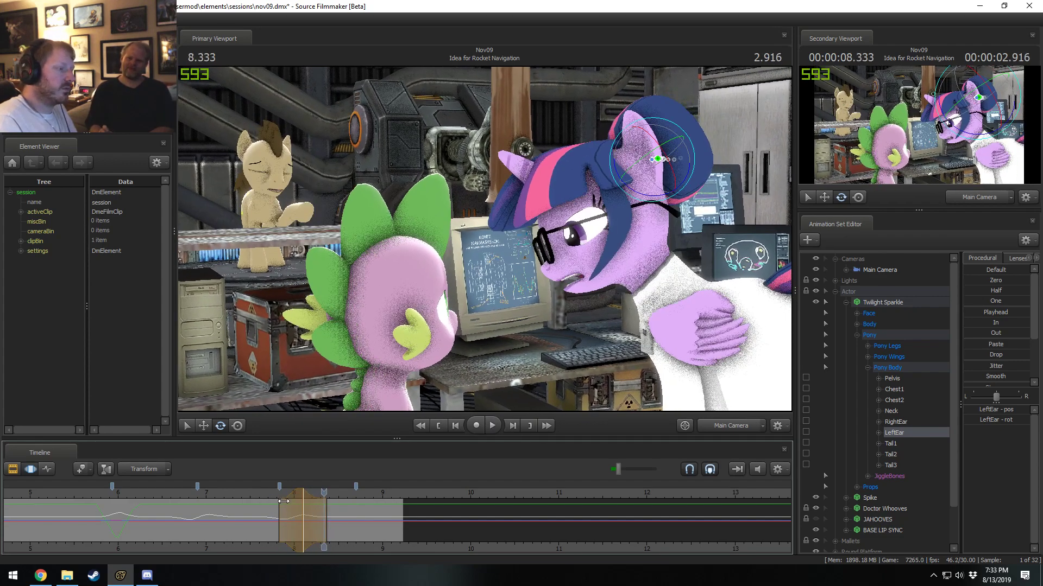
click(266, 493)
key(space)
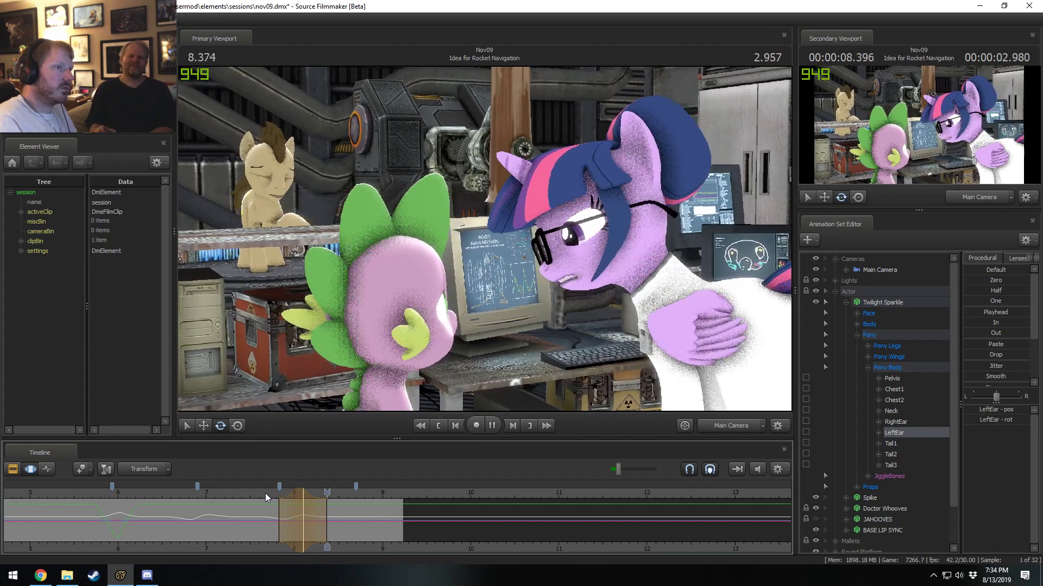
key(space)
Lengthen the trailing falloff of the LeftEar rotation to about 9.1 s, replaying the motion to check it.
drag(309, 516, 325, 517)
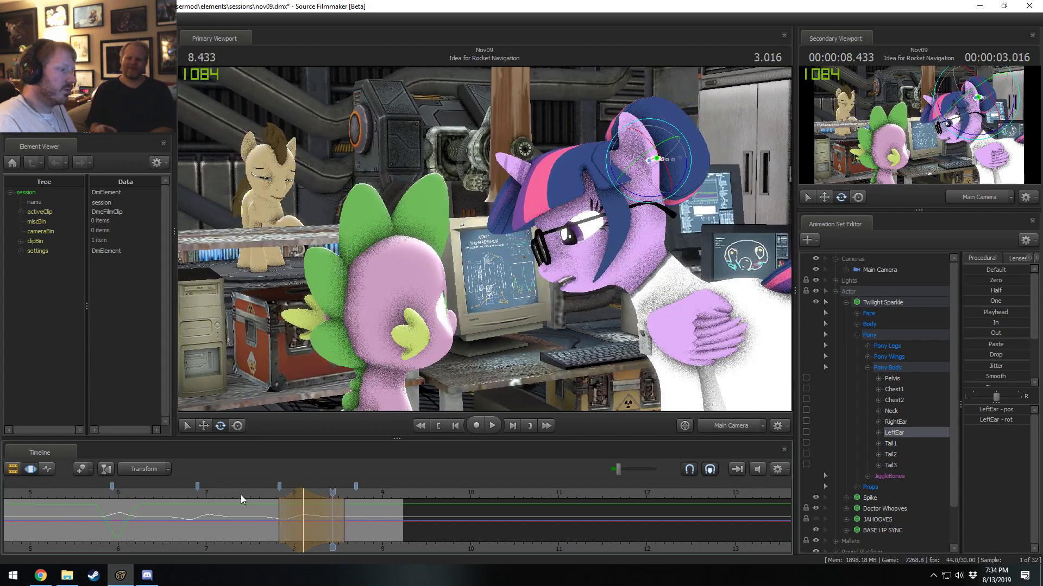
click(262, 494)
key(space)
key(space)
click(276, 500)
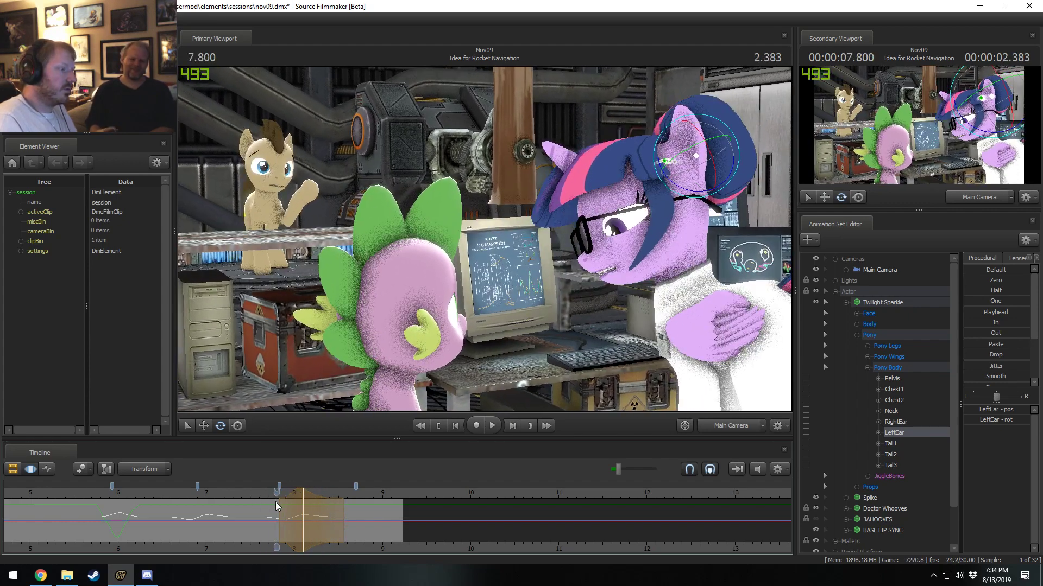
drag(341, 512, 388, 516)
key(space)
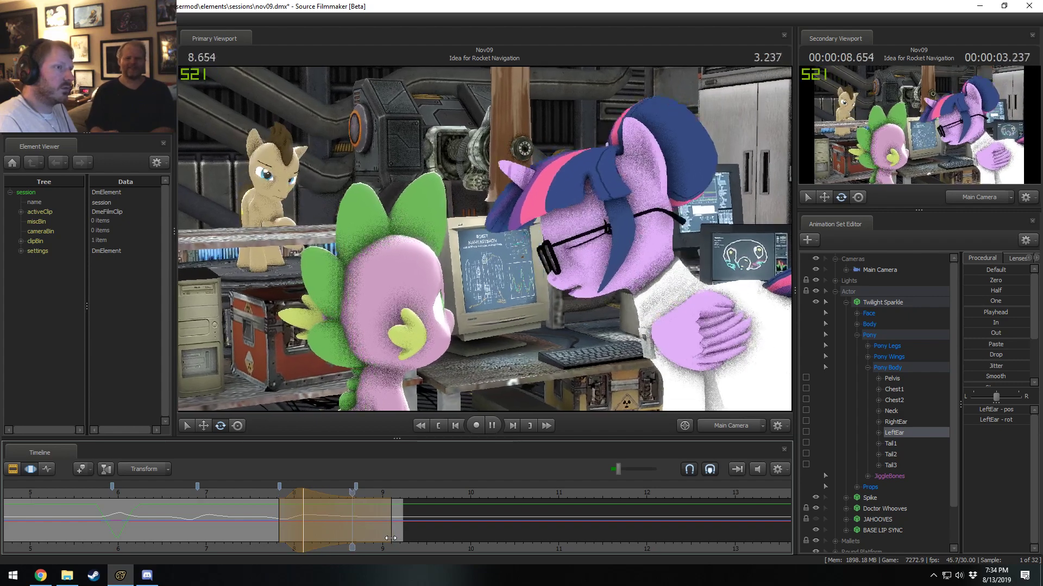
key(space)
click(261, 493)
key(space)
key(space)
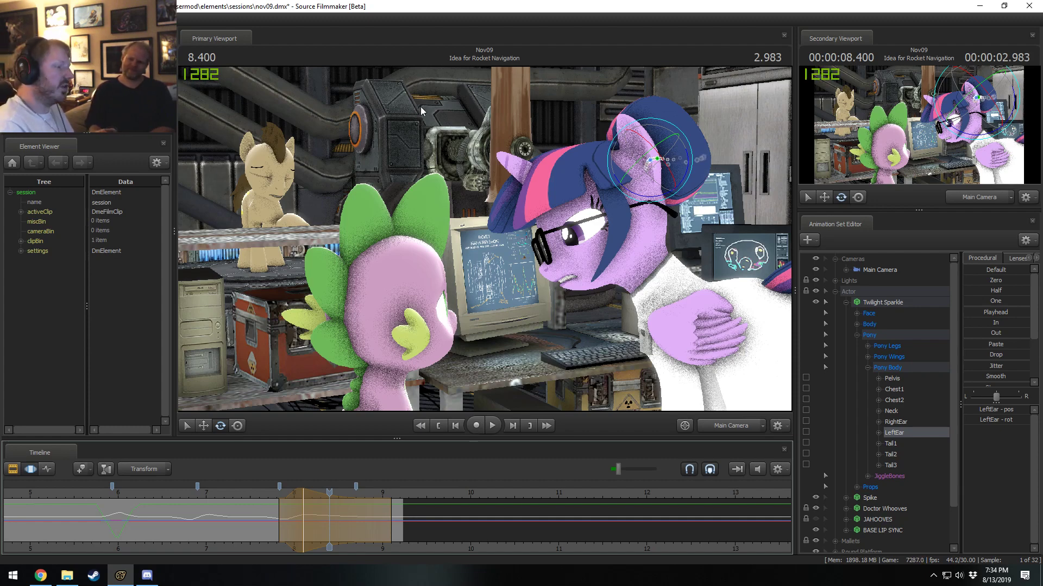
Start a fresh falloff selection centred on 8.733 s, rotate Twilight Sparkle's LeftEar backward there, and play the motion back.
key(F2)
key(F3)
key(shift)
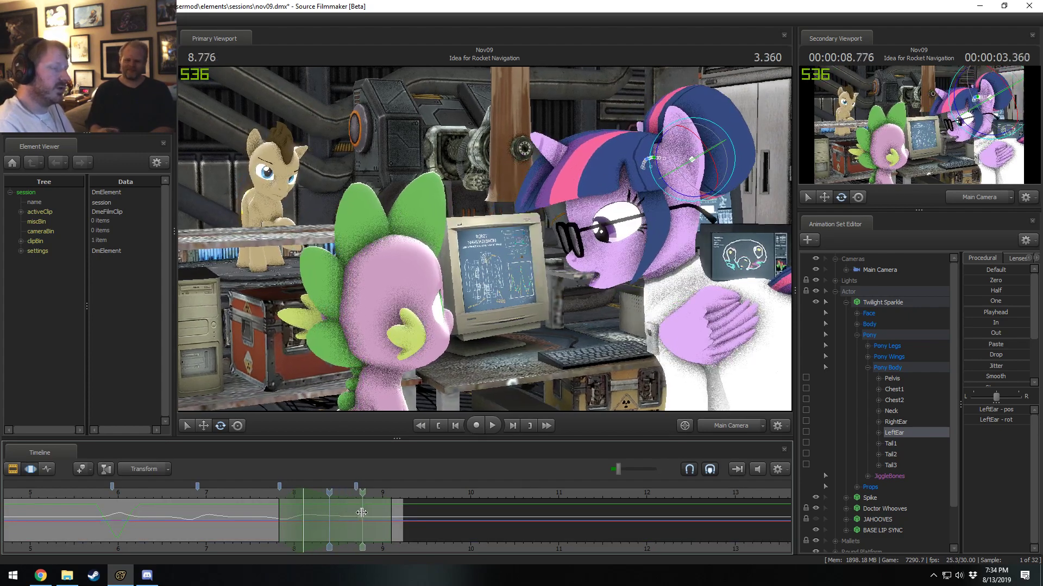
shift+click(360, 513)
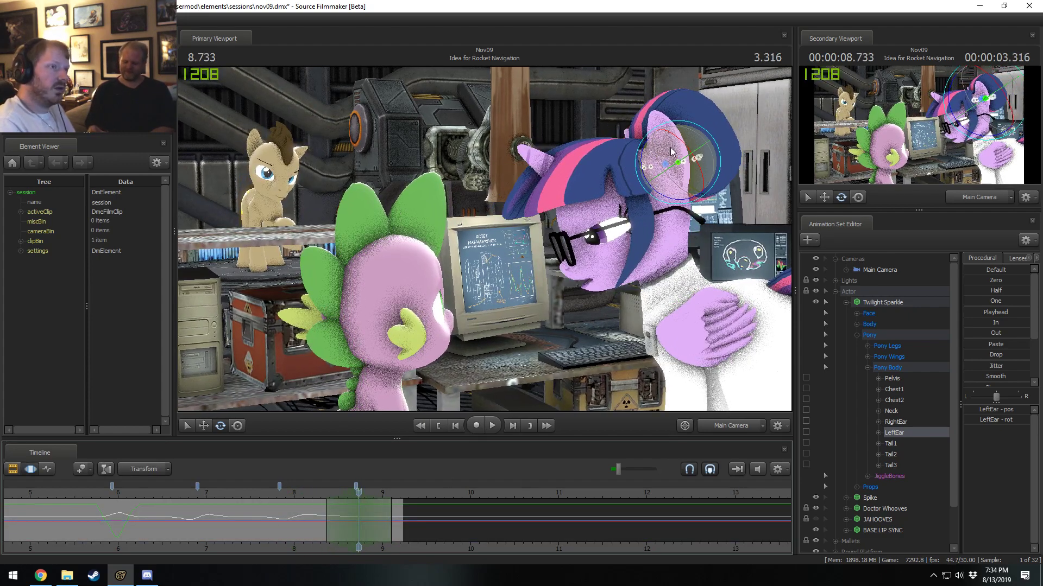
drag(671, 167, 700, 133)
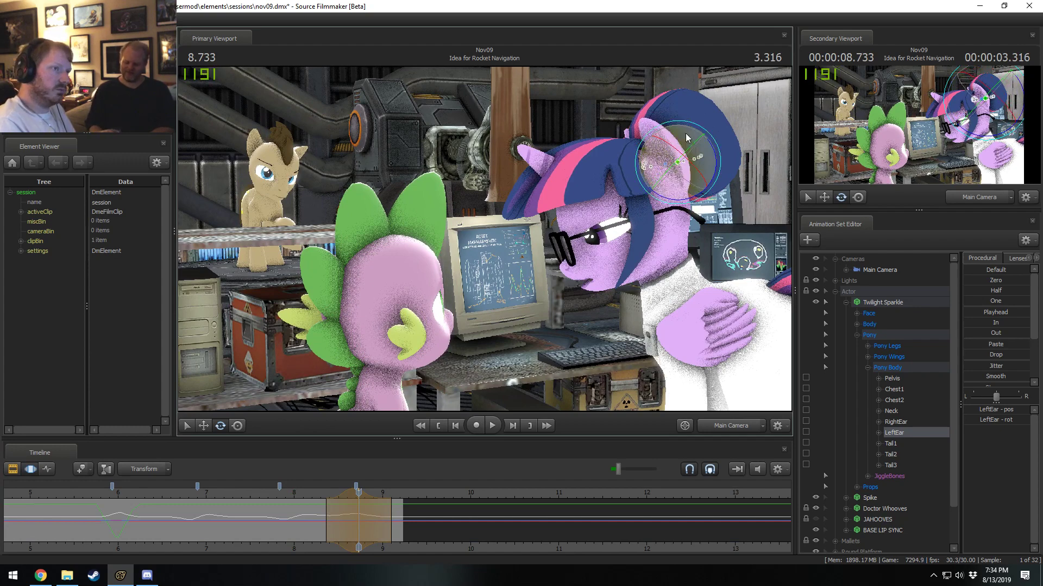
key(space)
key(space)
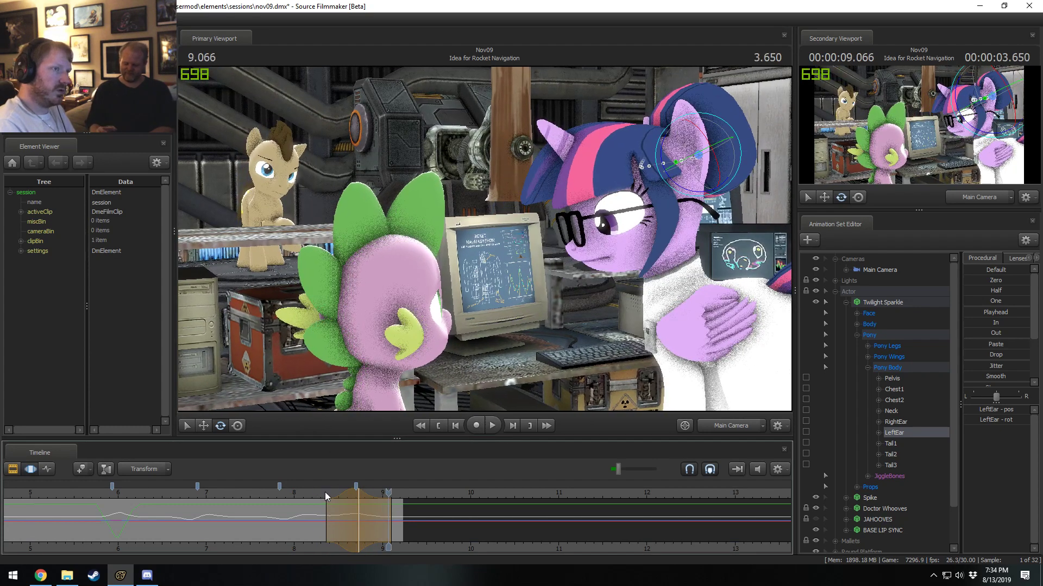
Shift the peak and trailing end of the current LeftEar falloff selection slightly earlier, and replay from about 8.3 s.
drag(350, 493, 321, 493)
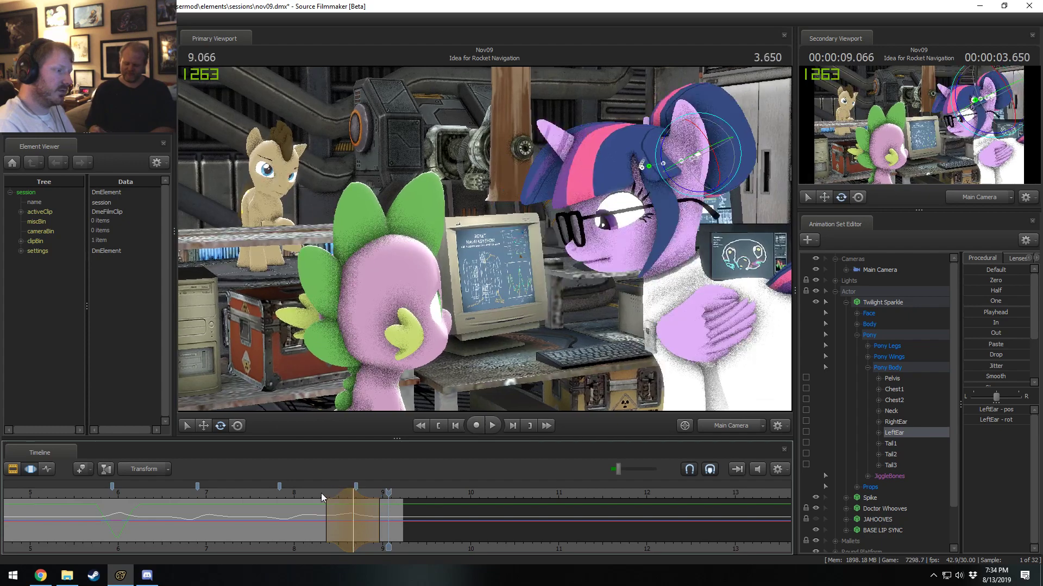
key(space)
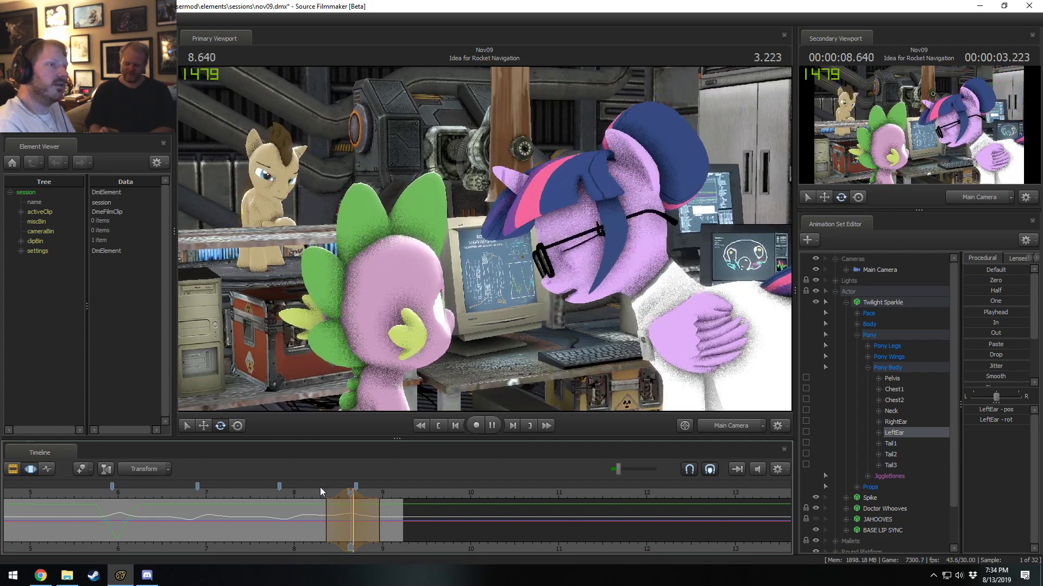
click(322, 494)
key(space)
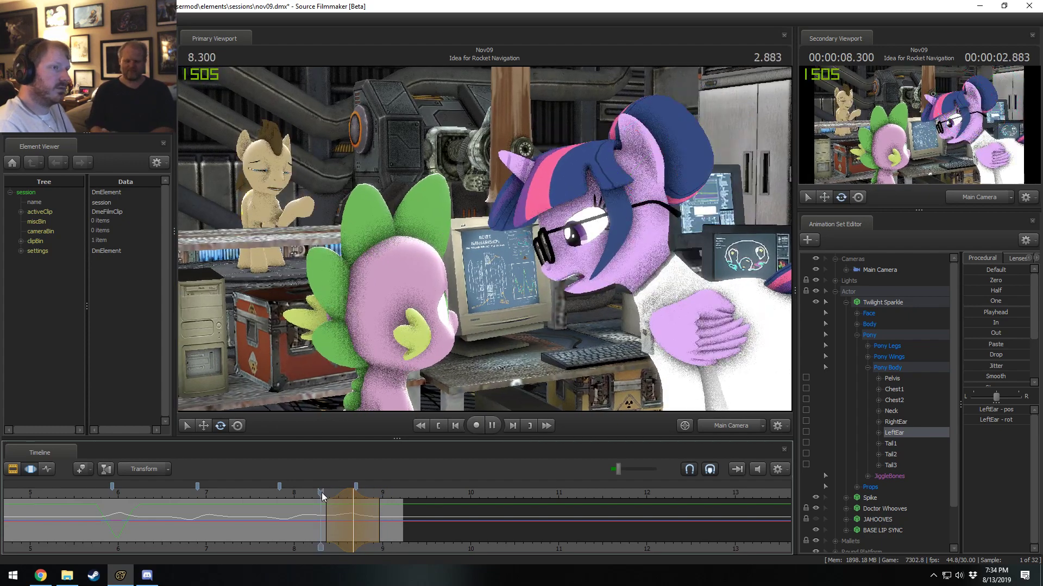
key(space)
Start a fresh falloff selection centred on 8.900 s, rotate Twilight Sparkle's LeftEar slightly there, and play it back from about 8.3 s.
drag(322, 495, 372, 509)
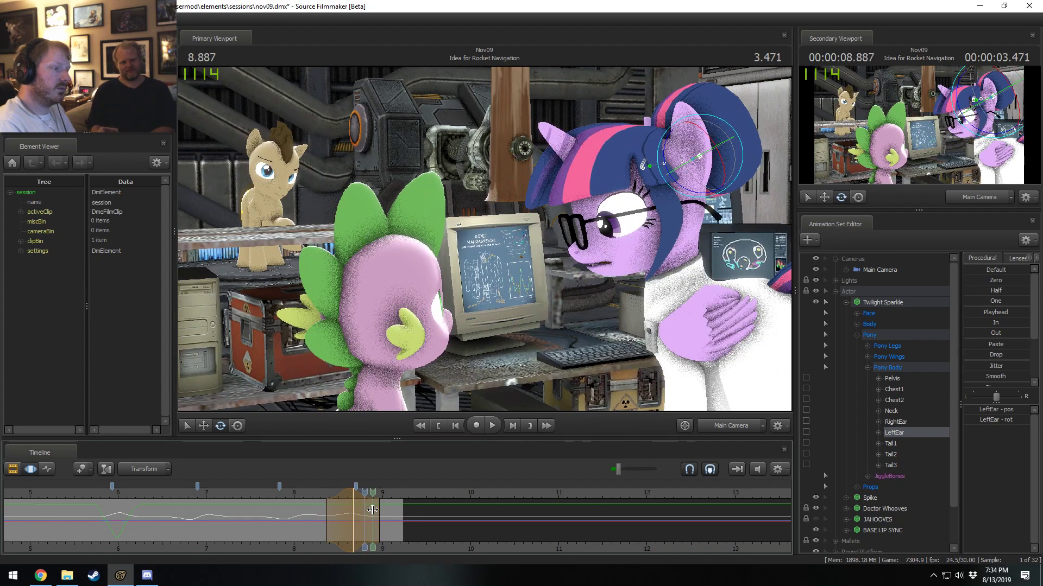
shift+click(373, 511)
shift+scroll(373, 510, up, 7)
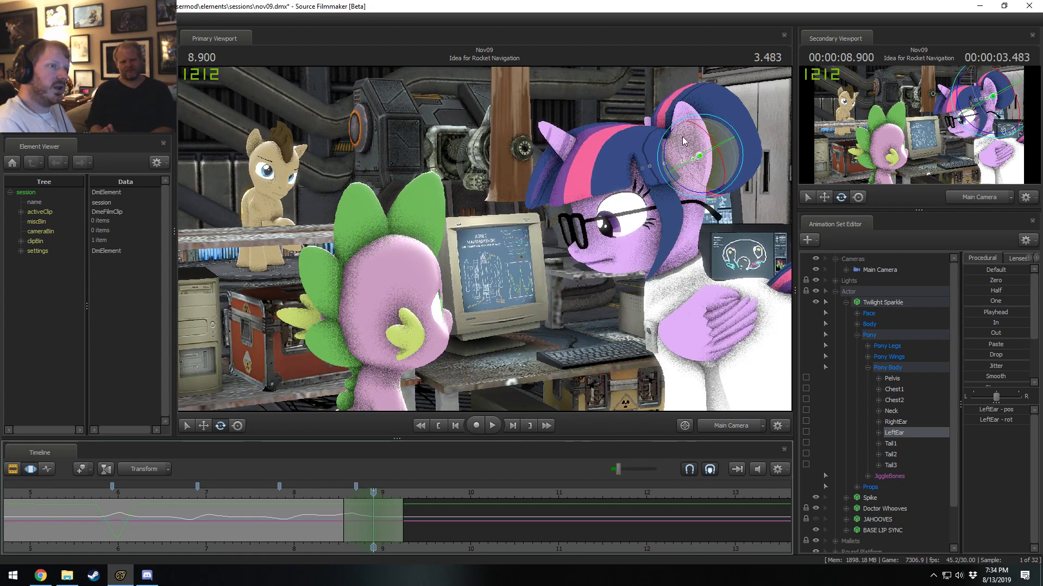
drag(728, 124, 733, 122)
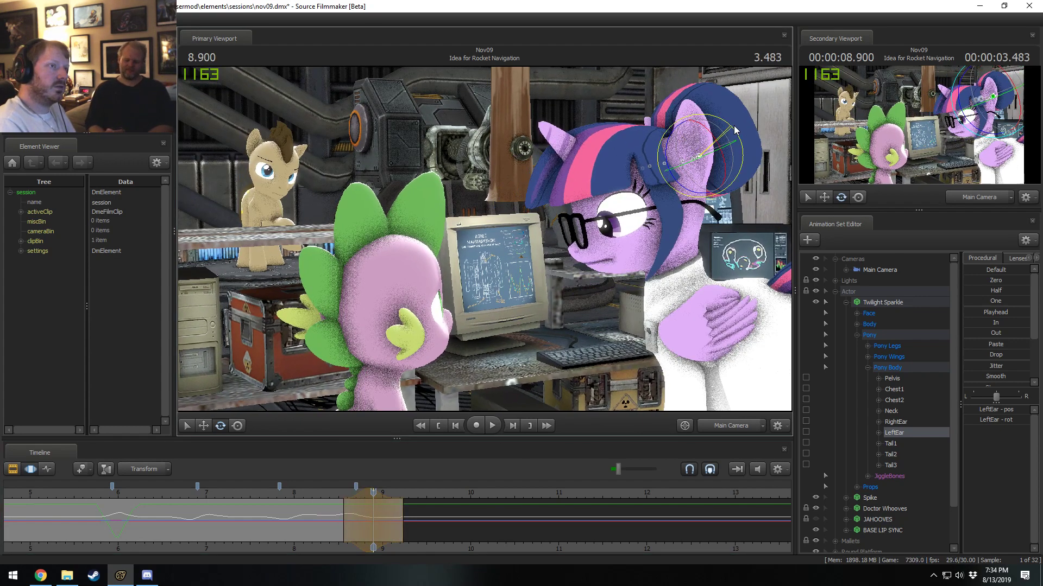
click(324, 493)
key(space)
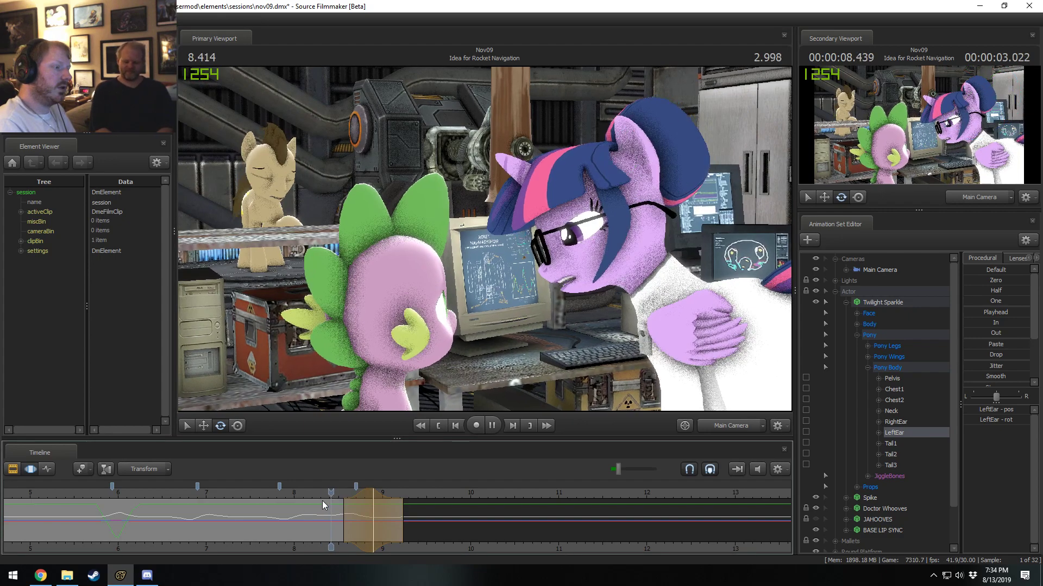
Replay the LeftEar motion from about 8.1 s and again from about 7.6 s to check its timing.
key(space)
click(299, 495)
key(space)
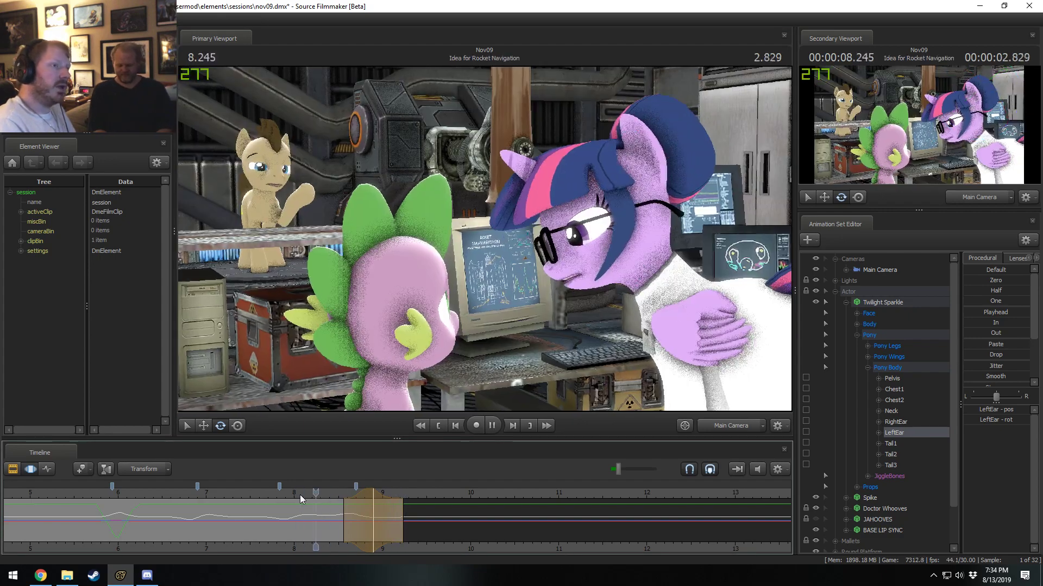
click(299, 494)
drag(298, 496, 255, 493)
key(space)
key(space)
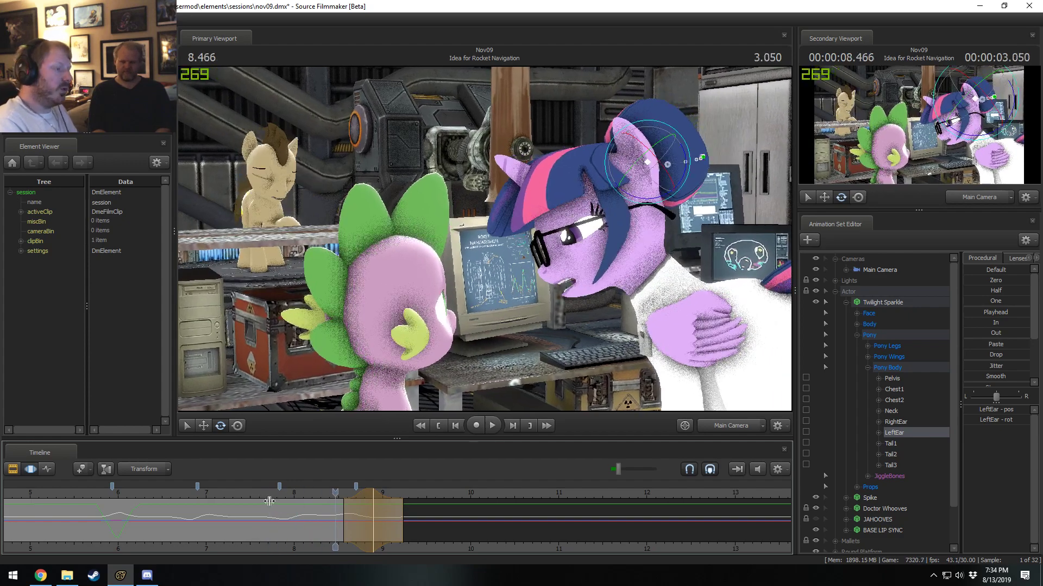
Create a falloff selection centred on 8.200 s, rotate Twilight Sparkle's LeftEar there, and play the motion from 7.666 s.
shift+click(312, 516)
scroll(312, 516, up, 4)
scroll(312, 515, up, 2)
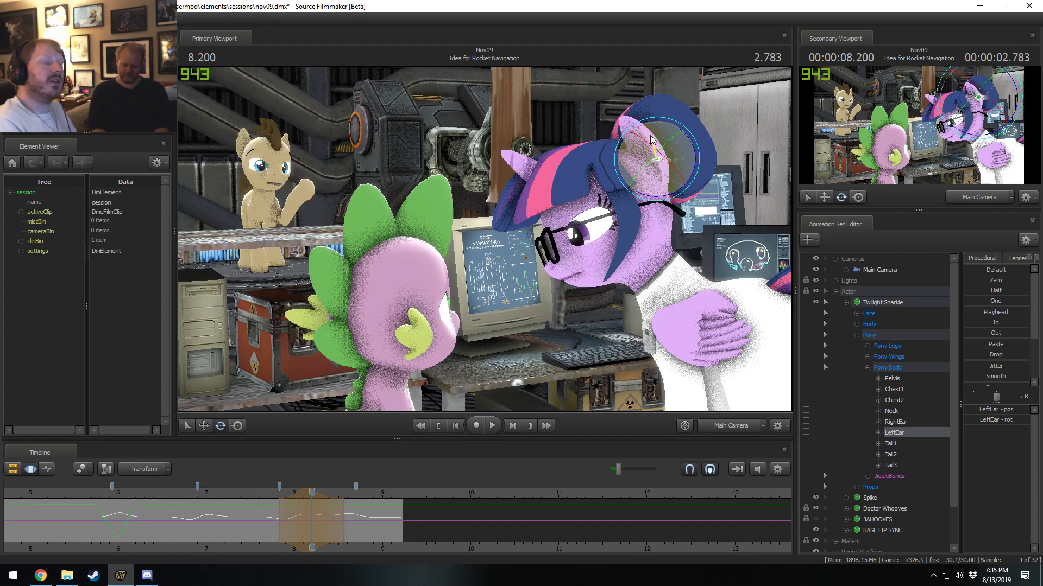
click(266, 491)
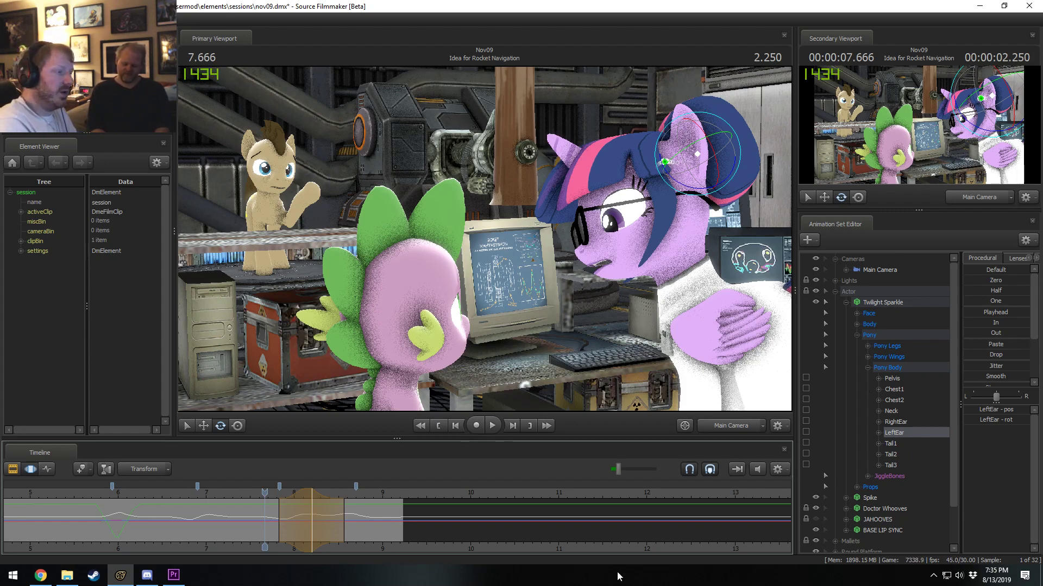
key(space)
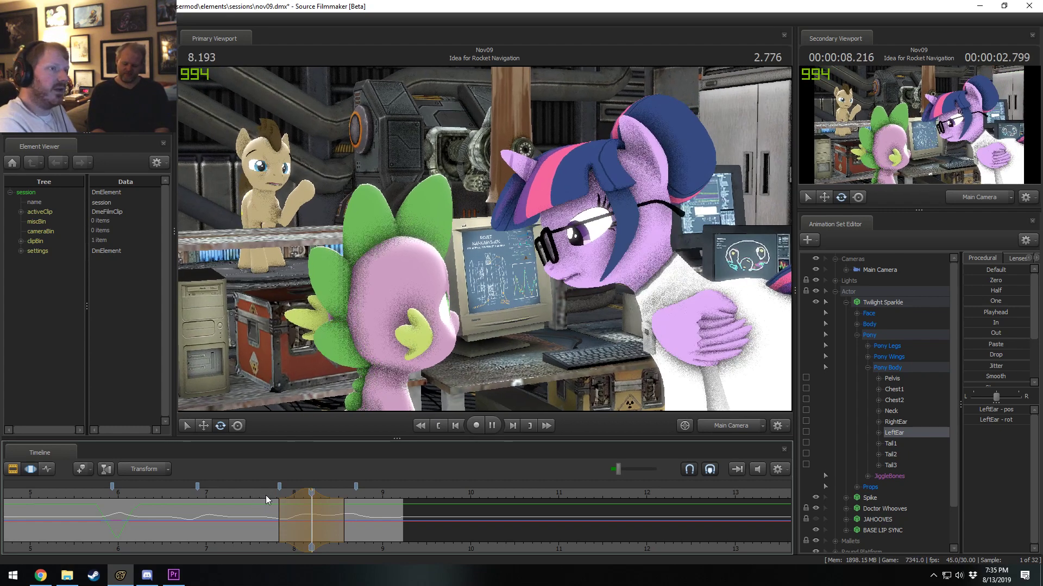
Shorten the leading falloff of the LeftEar rotation to start at about 7.9 s, and replay it to the end of the shot.
key(space)
key(space)
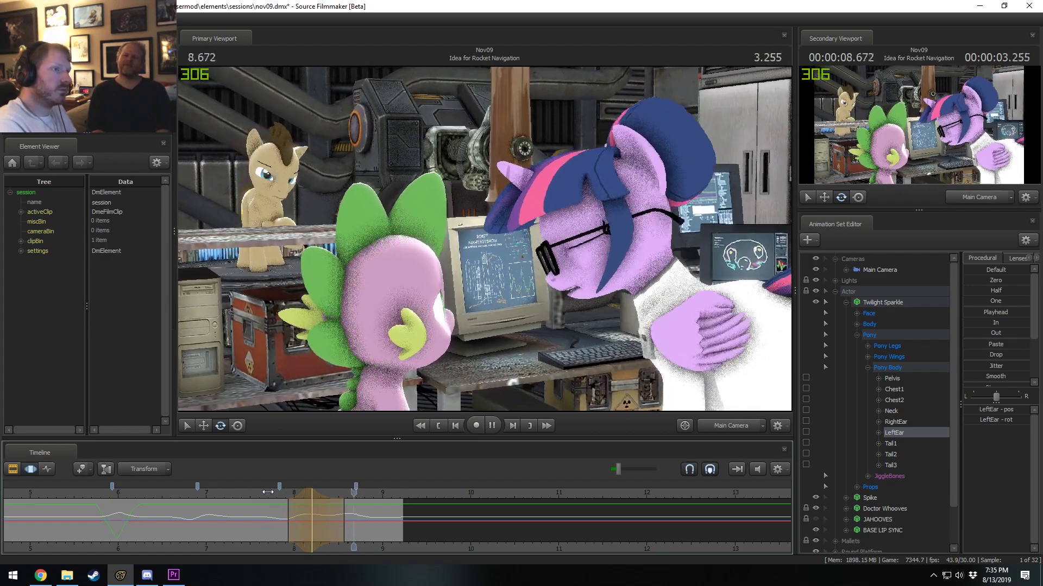
drag(267, 492, 213, 501)
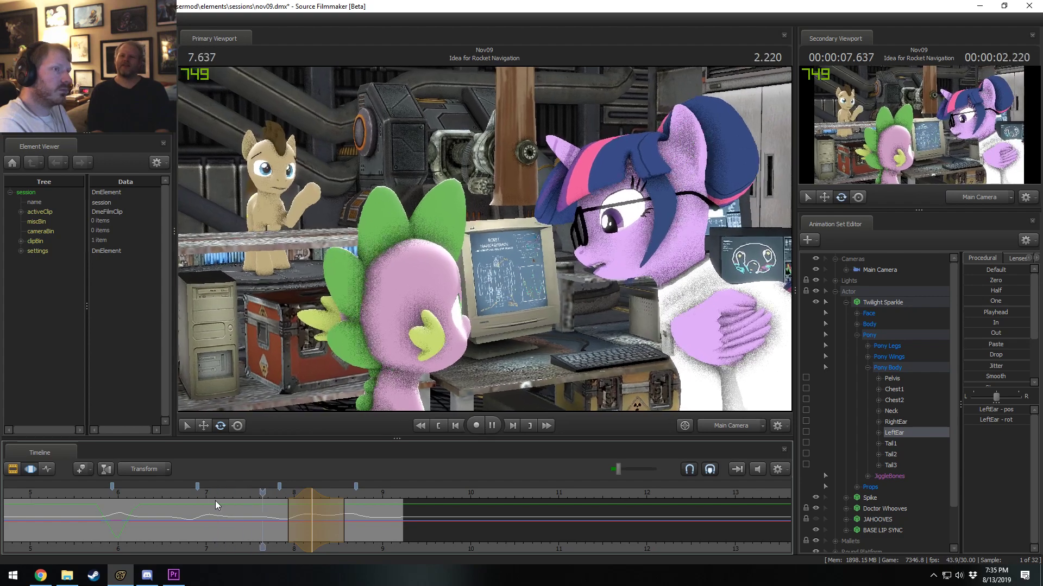
key(space)
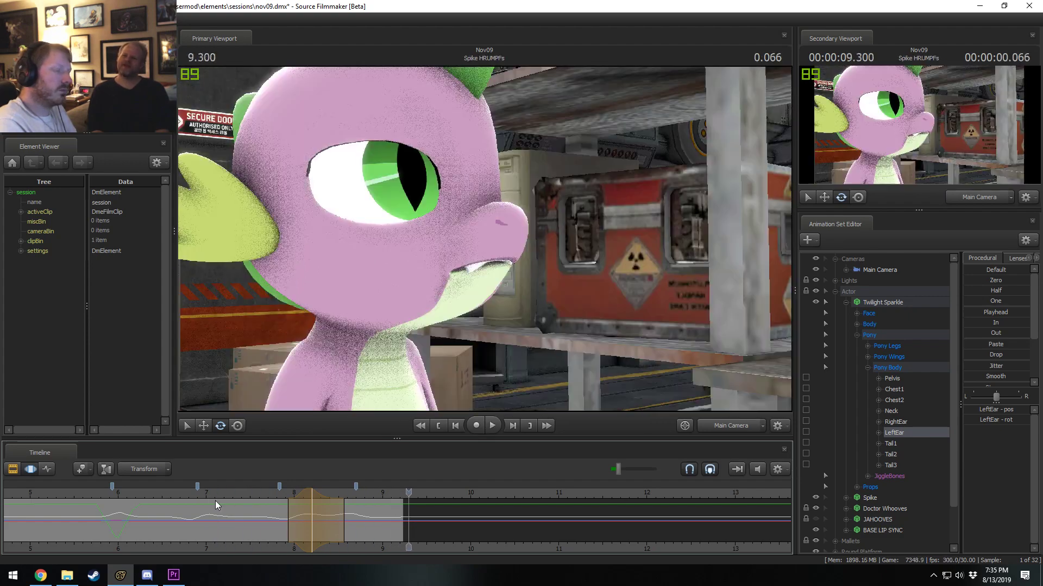
key(F2)
key(F3)
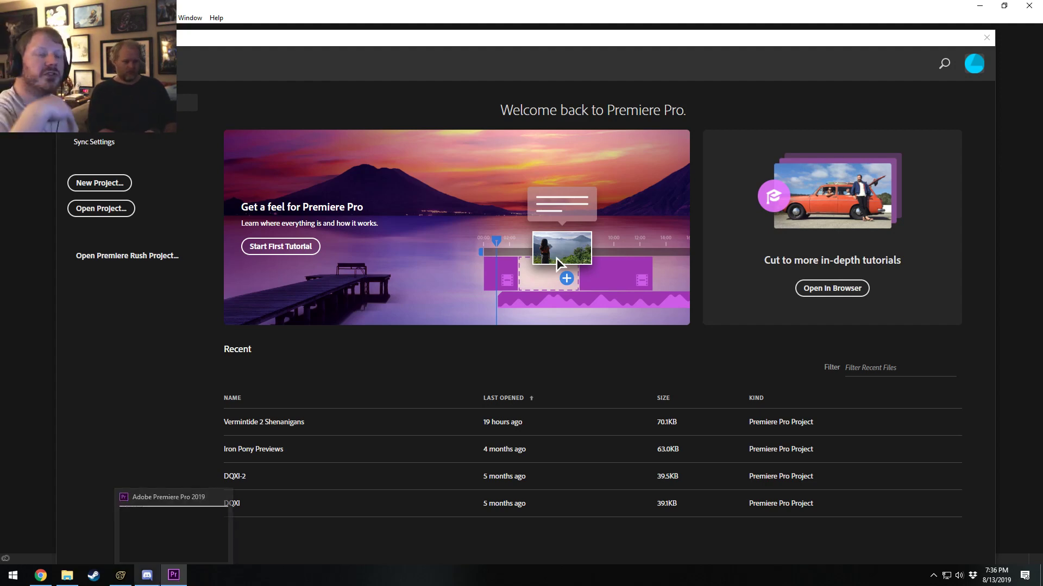
mouse_move(147, 576)
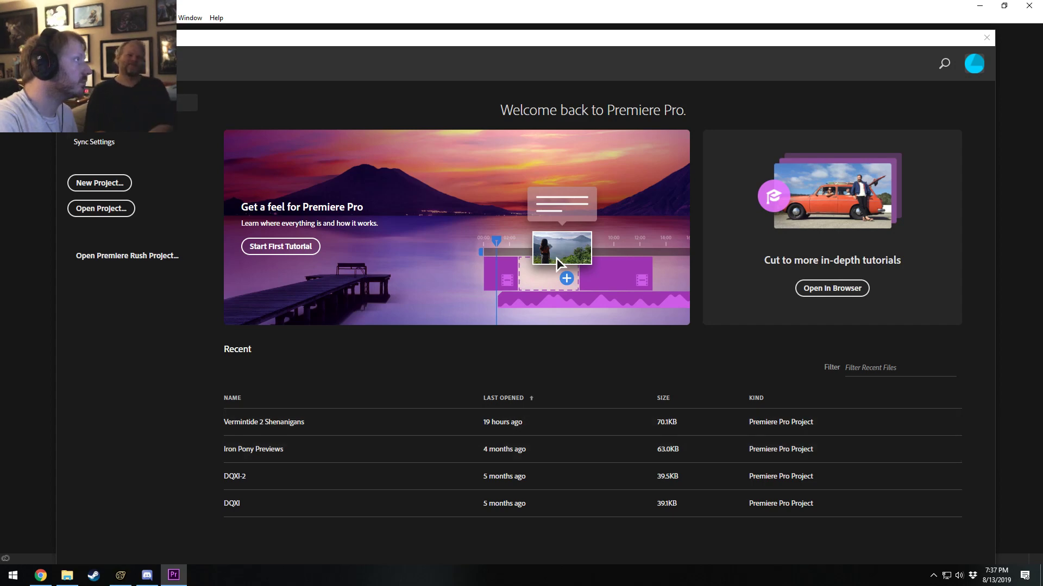
click(11, 18)
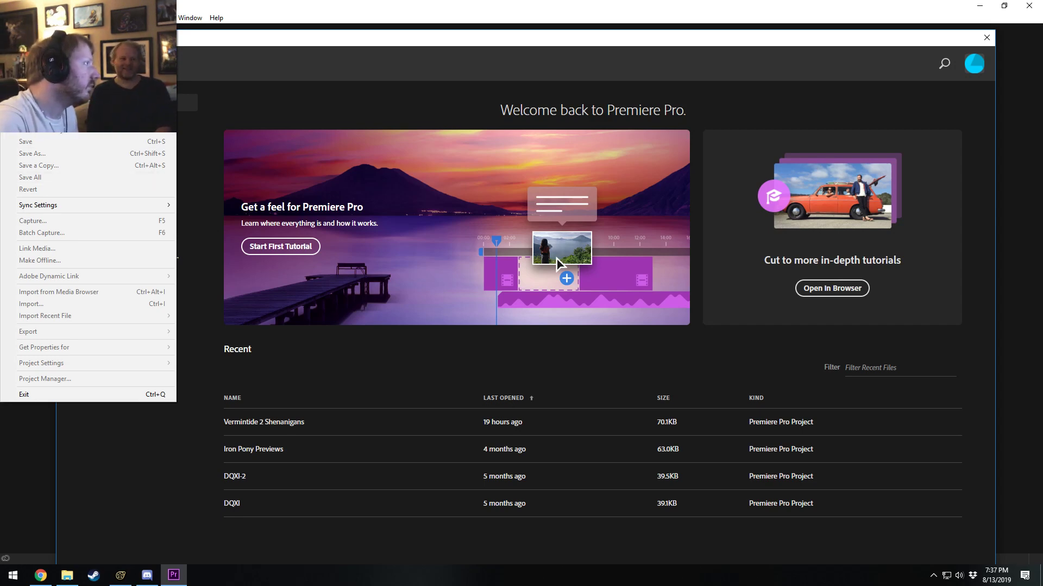
mouse_move(66, 66)
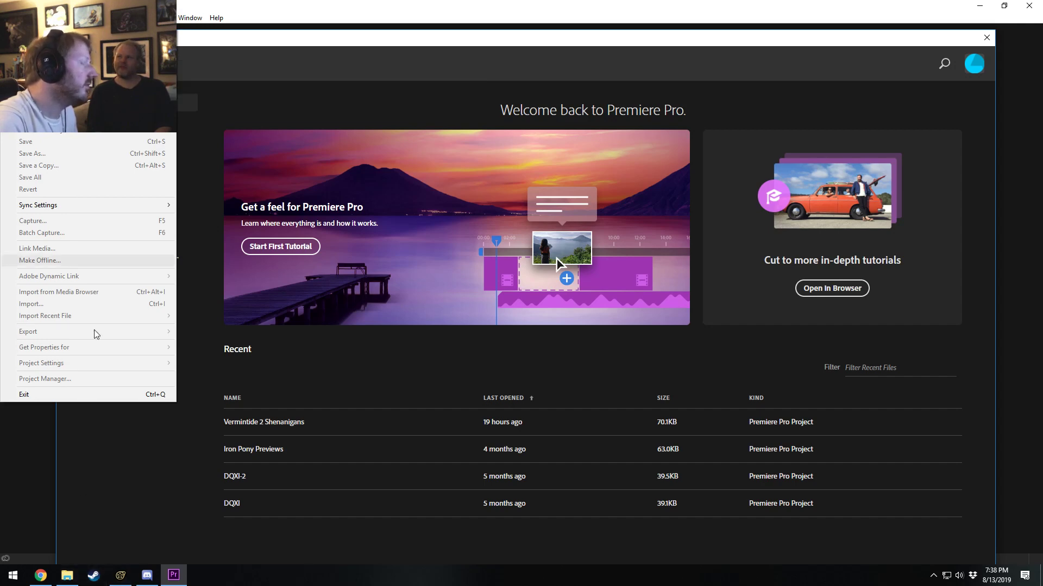
Switch to File Explorer and open the Shadowplays folder in the Videos library.
click(80, 577)
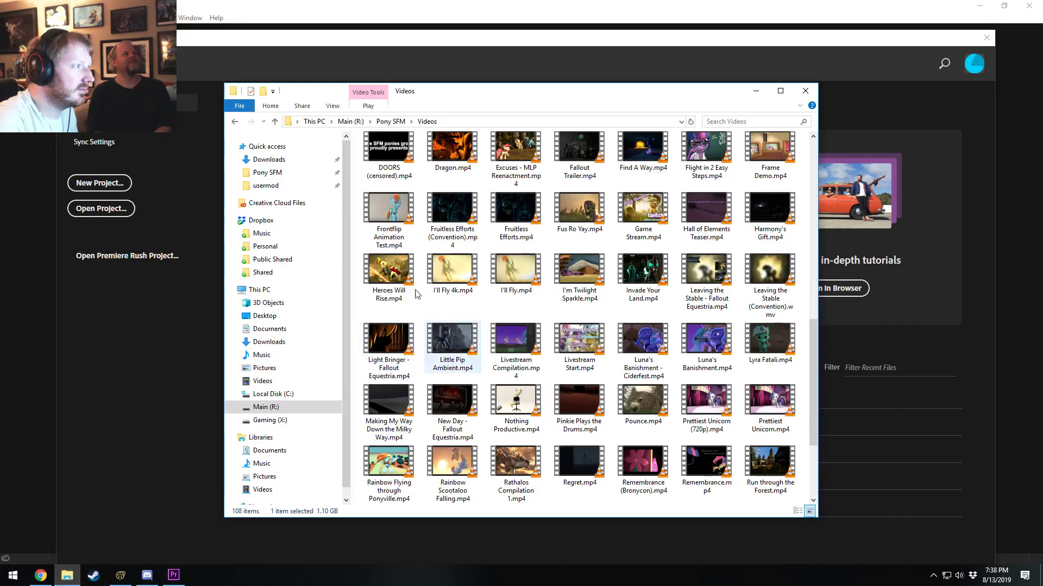
scroll(261, 482, down, 1)
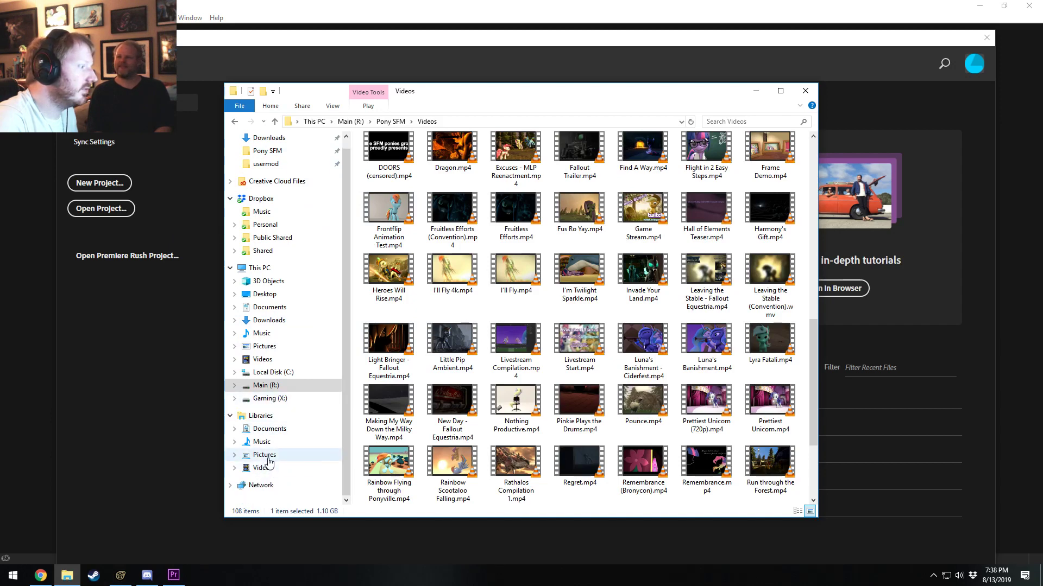
click(262, 468)
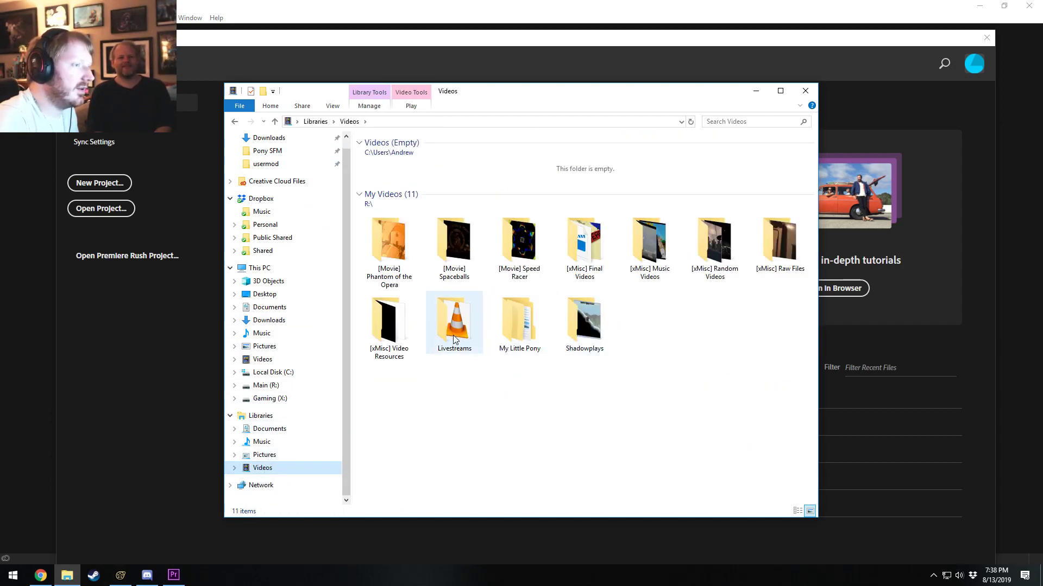
double_click(568, 325)
Look through the recordings in the Divinity Original Sin 2, Divinity Original Sin 2 Definitive Edition and Warhammer Vermintide 2 folders.
double_click(520, 173)
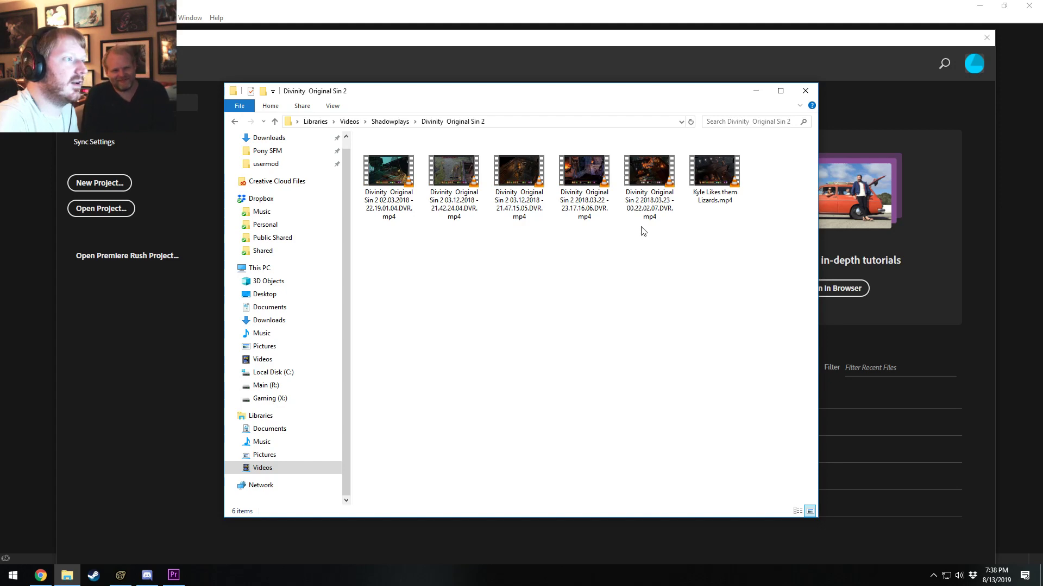
click(385, 123)
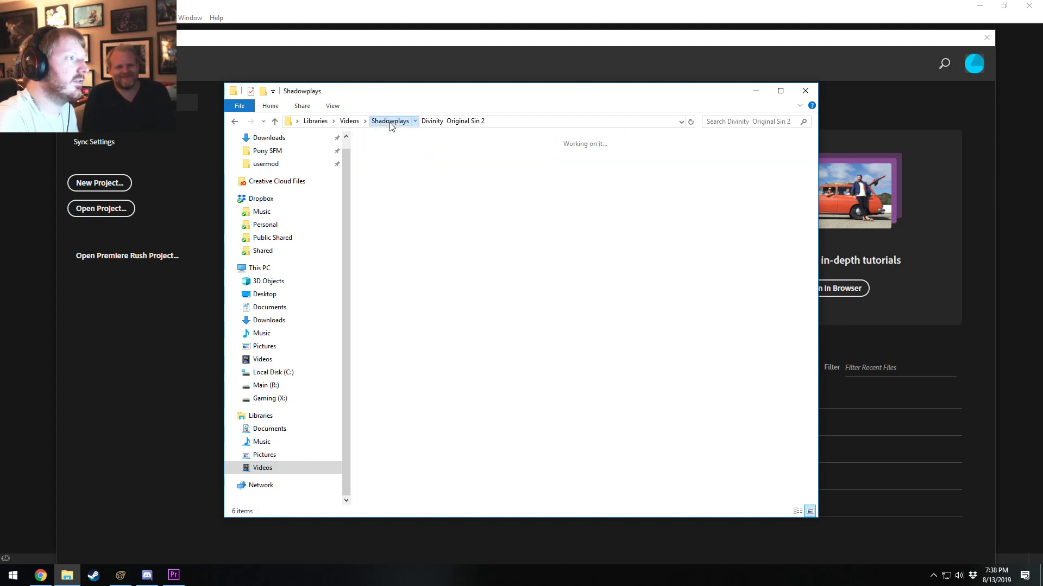
double_click(580, 181)
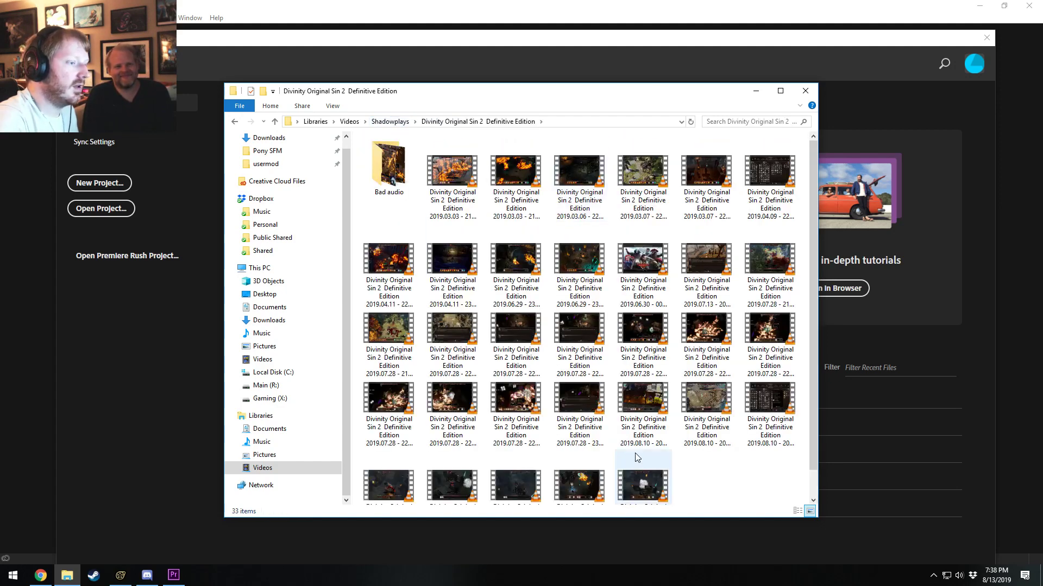
scroll(651, 458, down, 1)
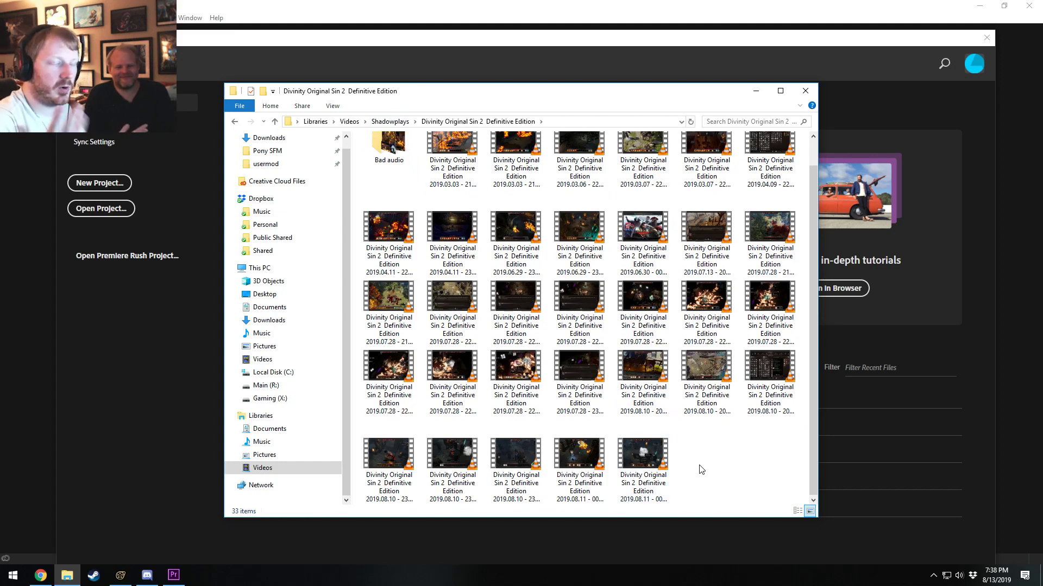
click(404, 124)
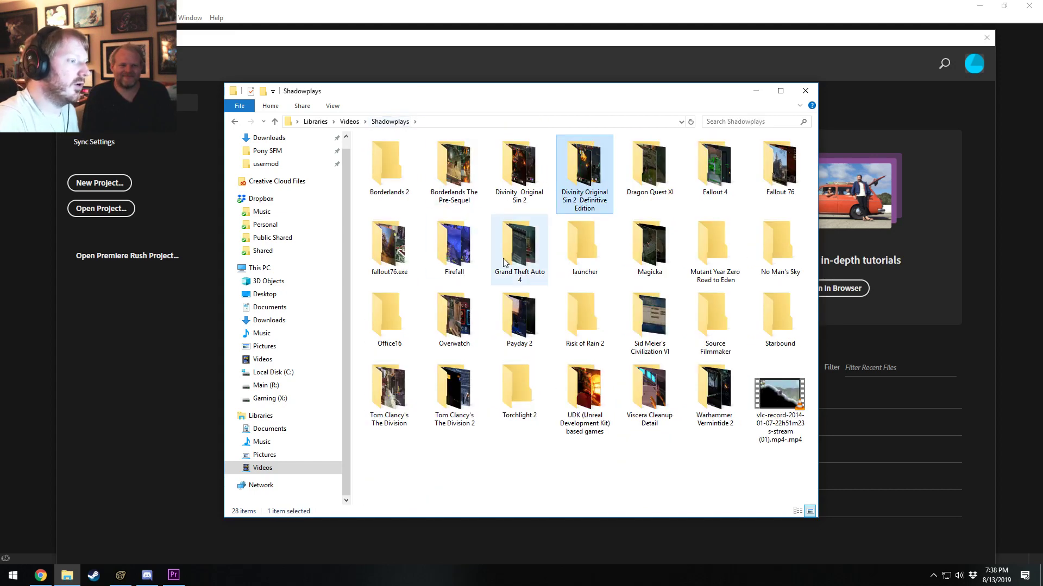
double_click(706, 375)
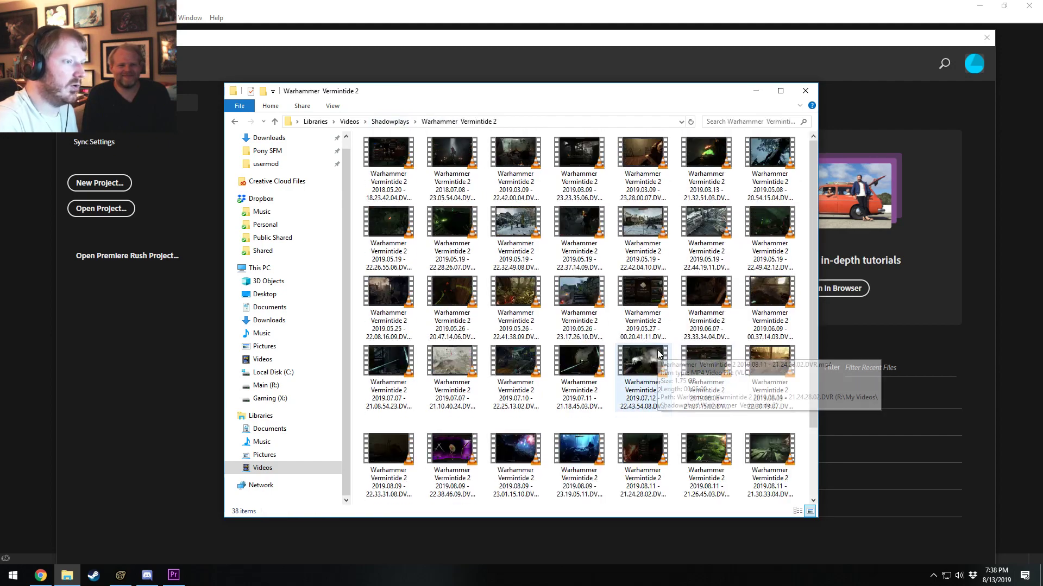
click(384, 122)
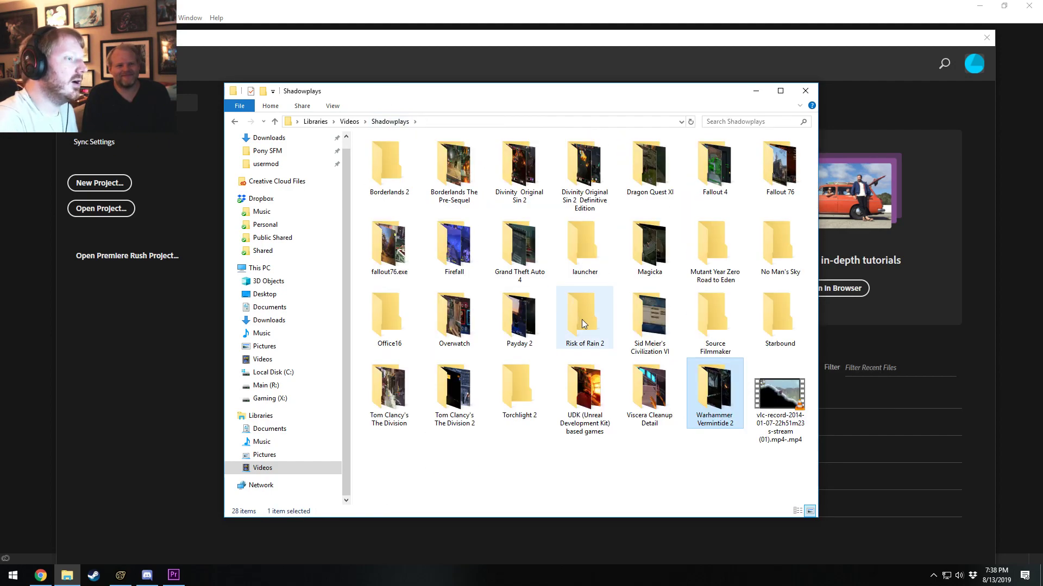
Open the 2019.08.10 - 23.52.22.07 recording from the Divinity Original Sin 2 Definitive Edition folder in VLC.
double_click(600, 204)
scroll(622, 288, down, 1)
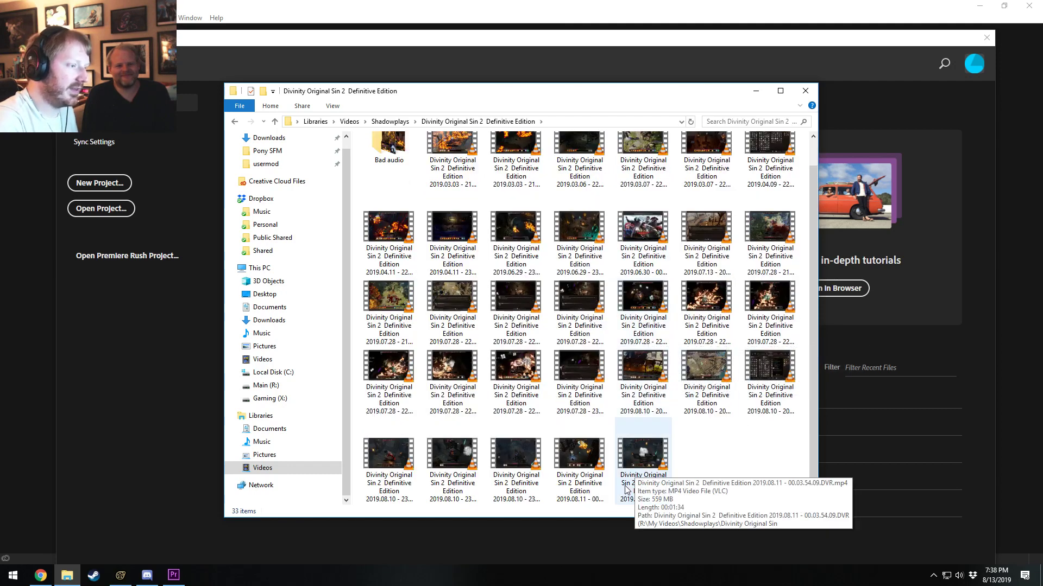
double_click(518, 472)
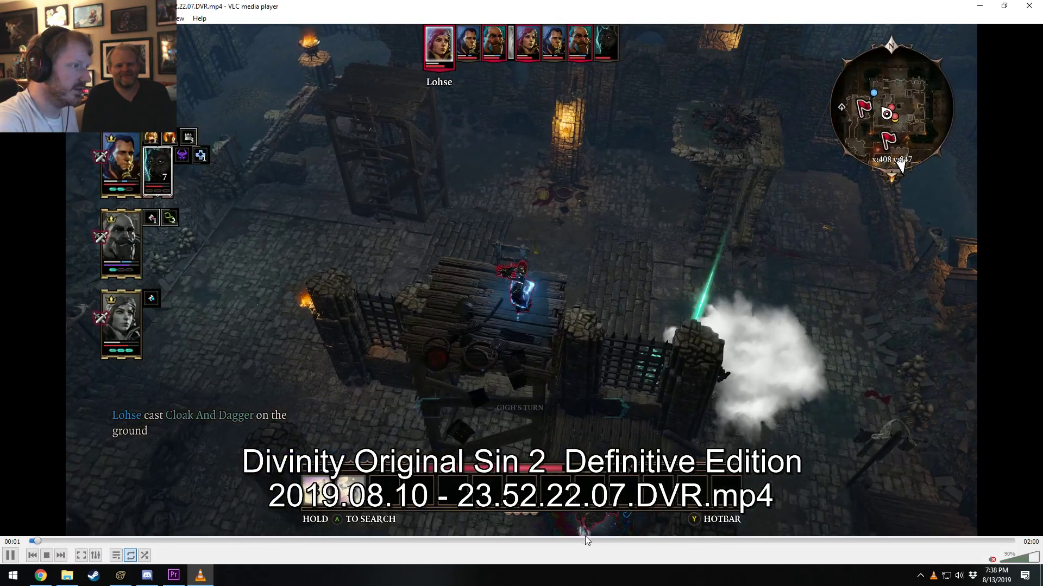
Skim the 2019.08.10 - 23.52.22.07 recording up to about 1:57, check its opening part again, and close it.
click(574, 541)
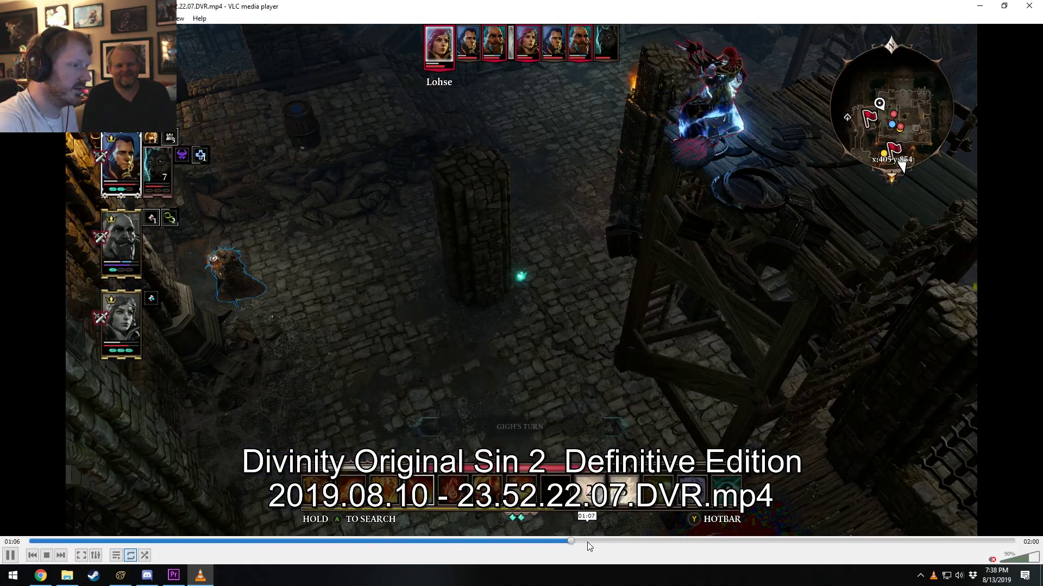
click(659, 541)
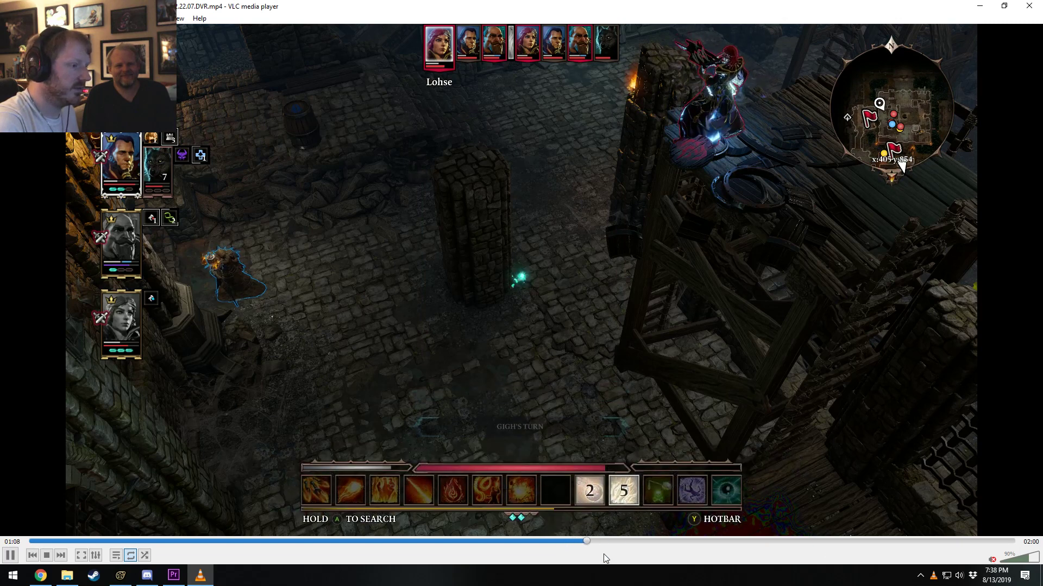
click(744, 541)
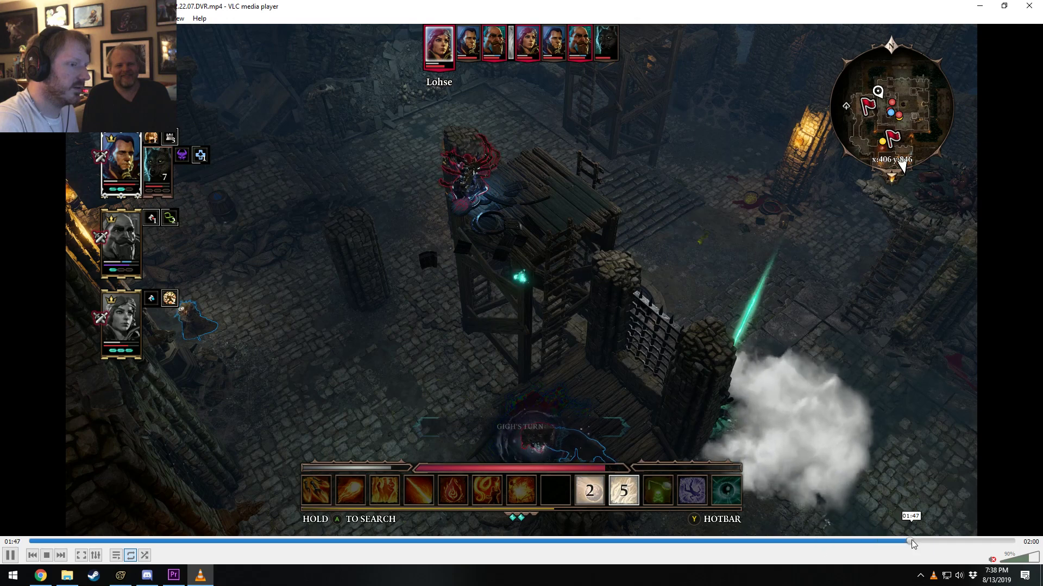
click(911, 542)
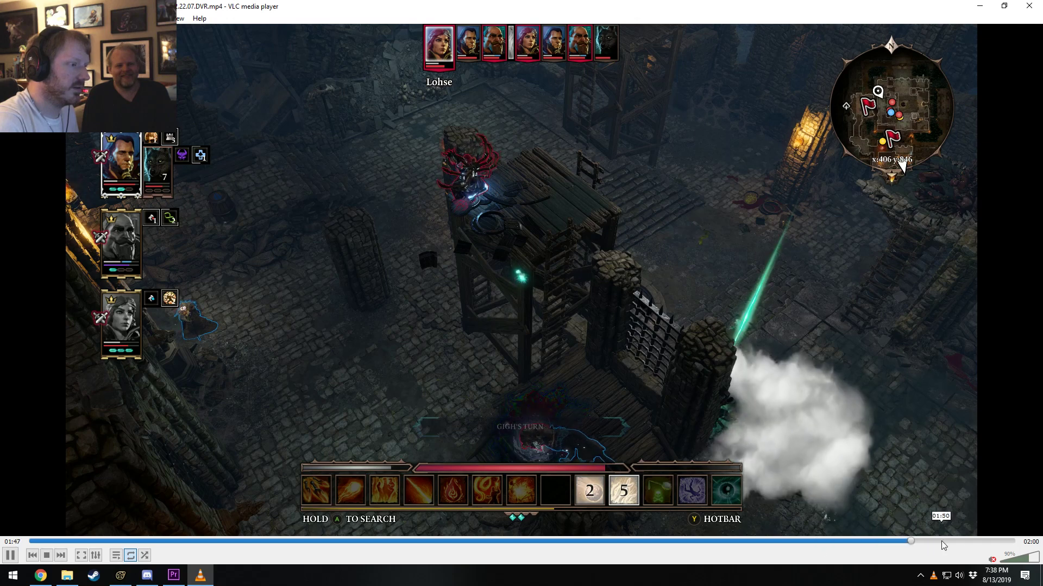
click(985, 541)
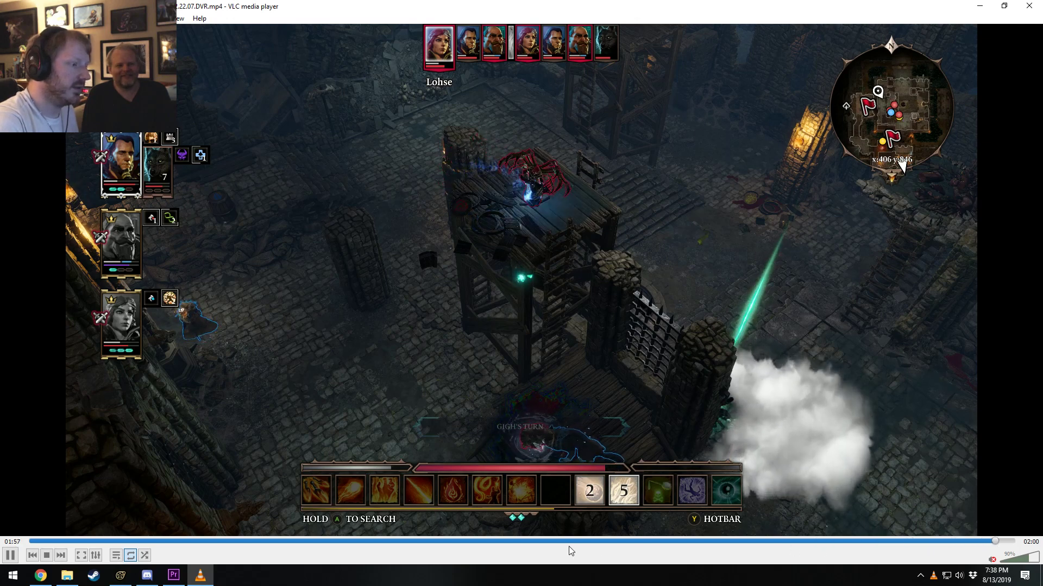
click(298, 541)
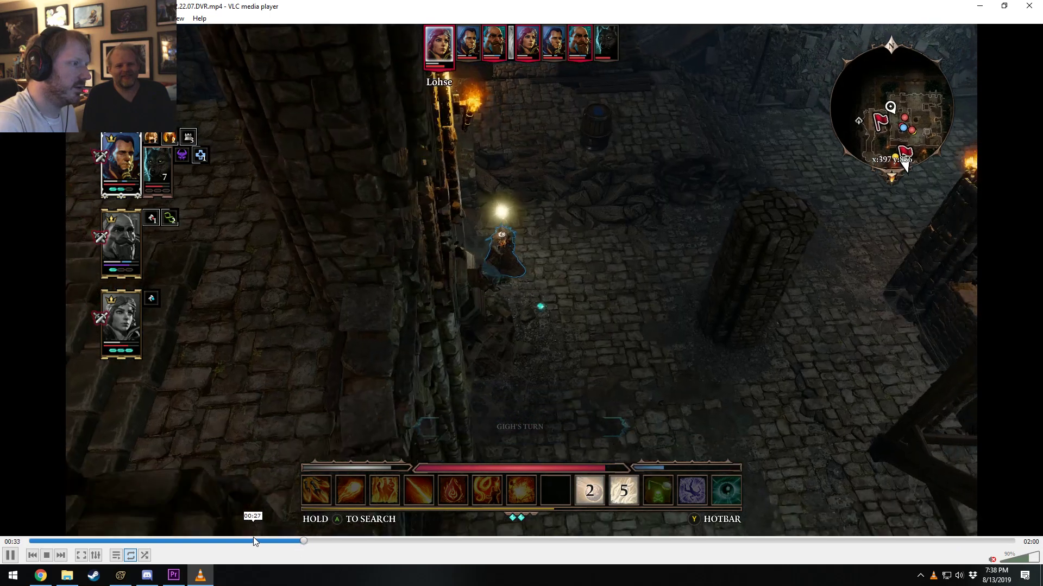
click(185, 542)
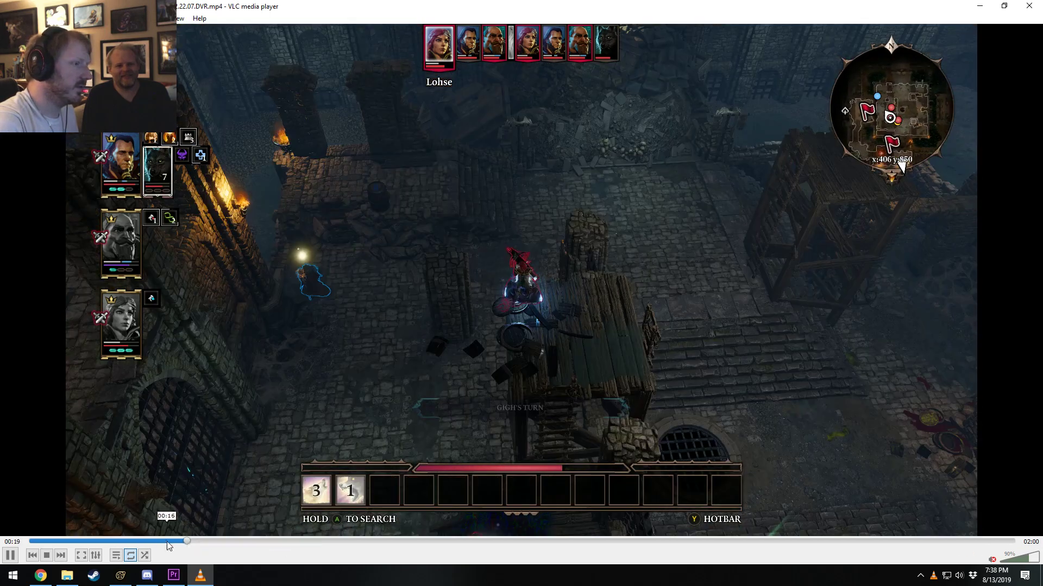
click(73, 541)
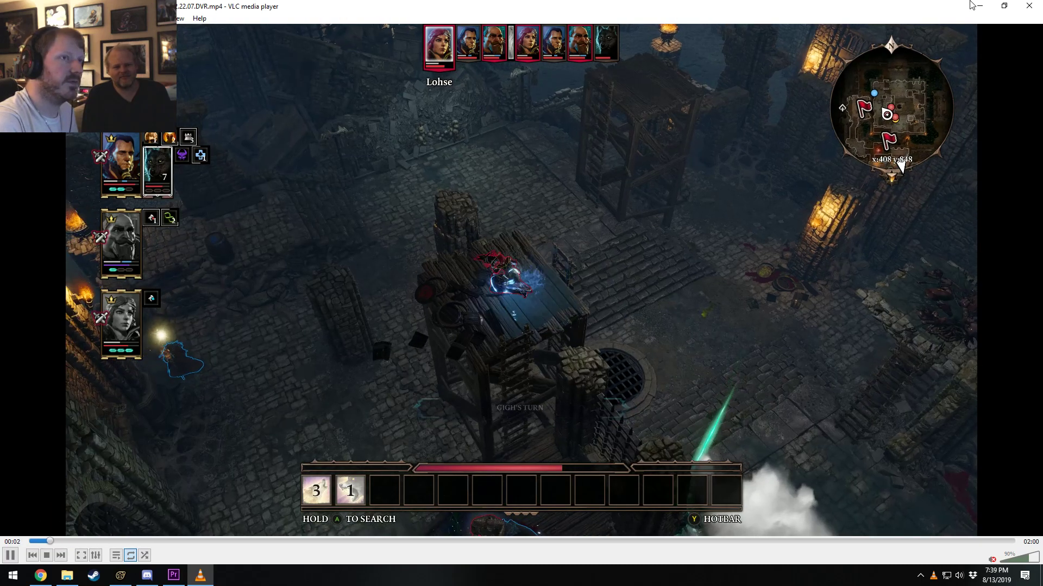
click(1030, 6)
Open the 2019.08.10 - 23.50.22.06 recording in VLC, skim it from about 1:19 to 2:19, and play it from 2:03.
double_click(442, 449)
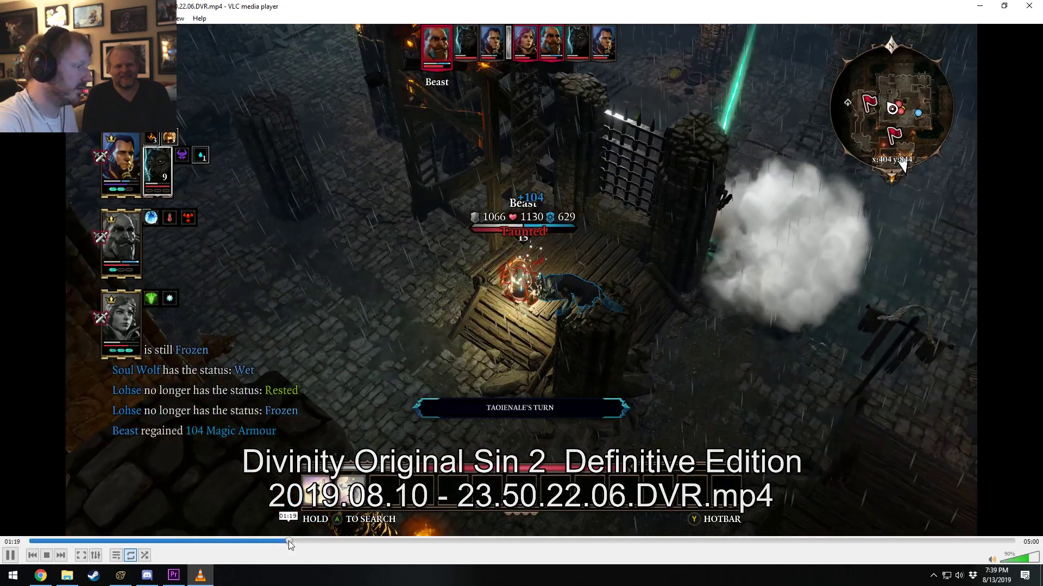
click(288, 541)
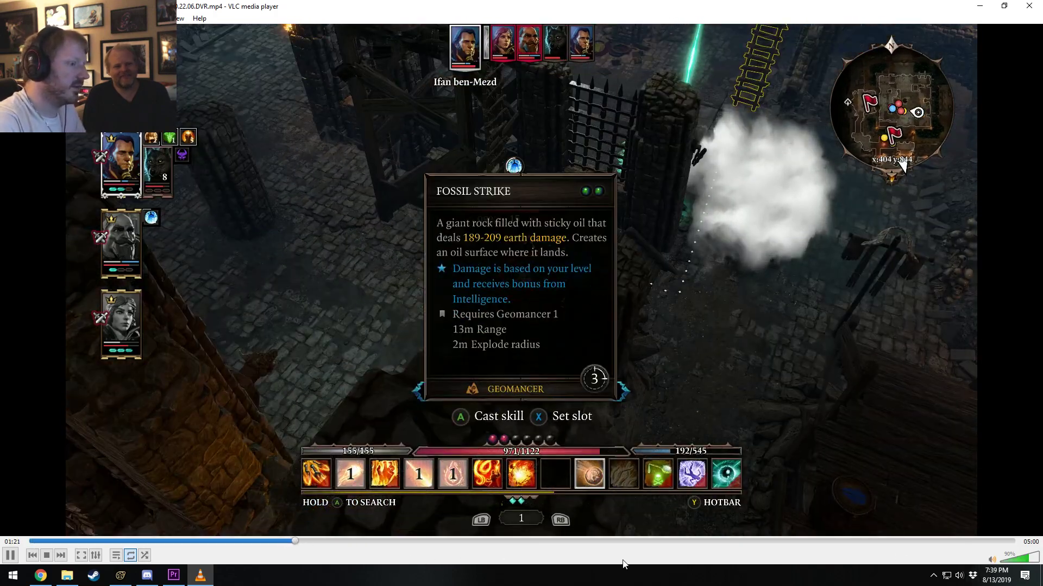
key(space)
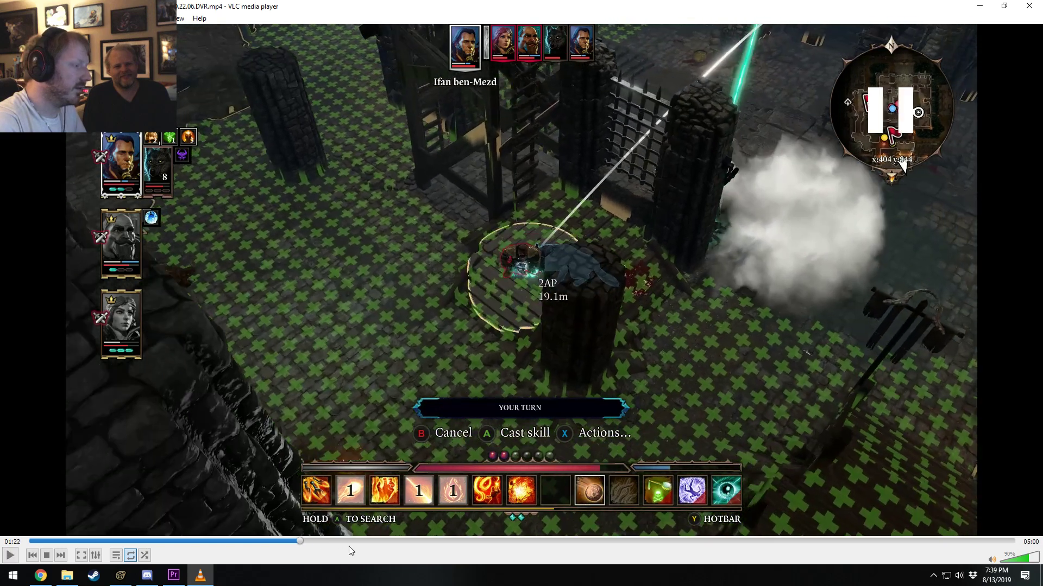
drag(368, 541, 422, 541)
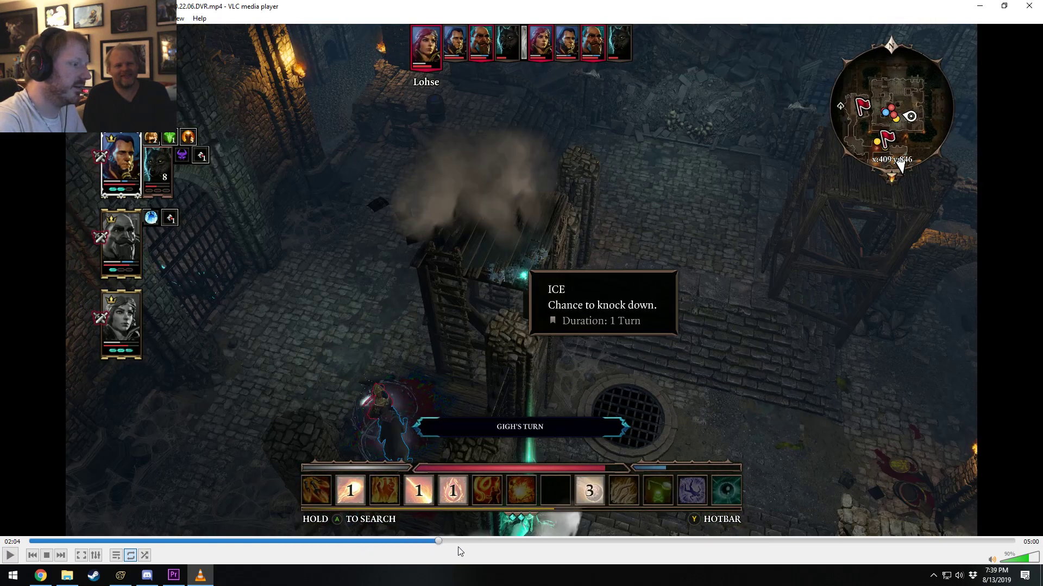
click(486, 541)
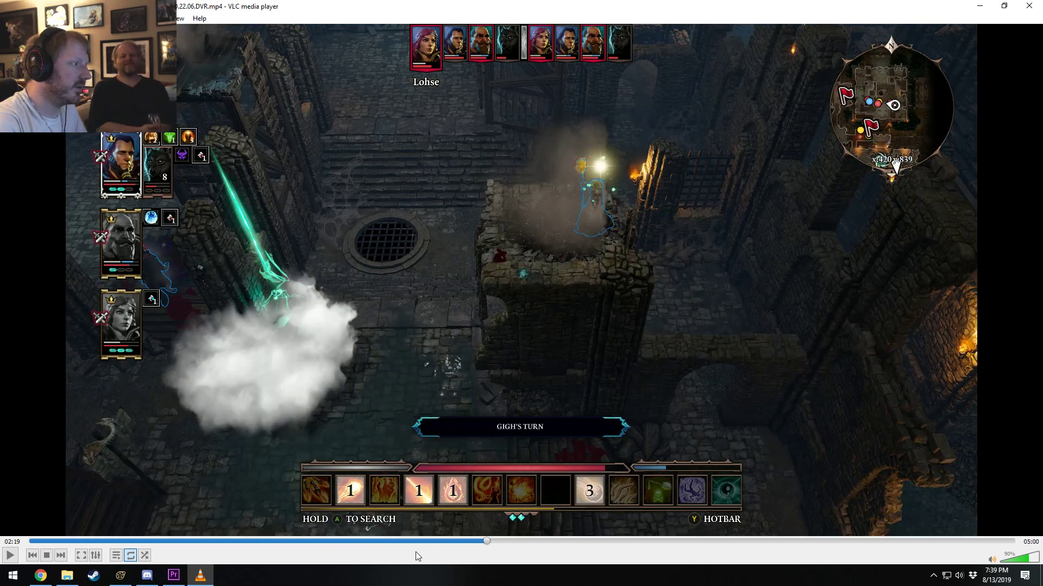
click(434, 542)
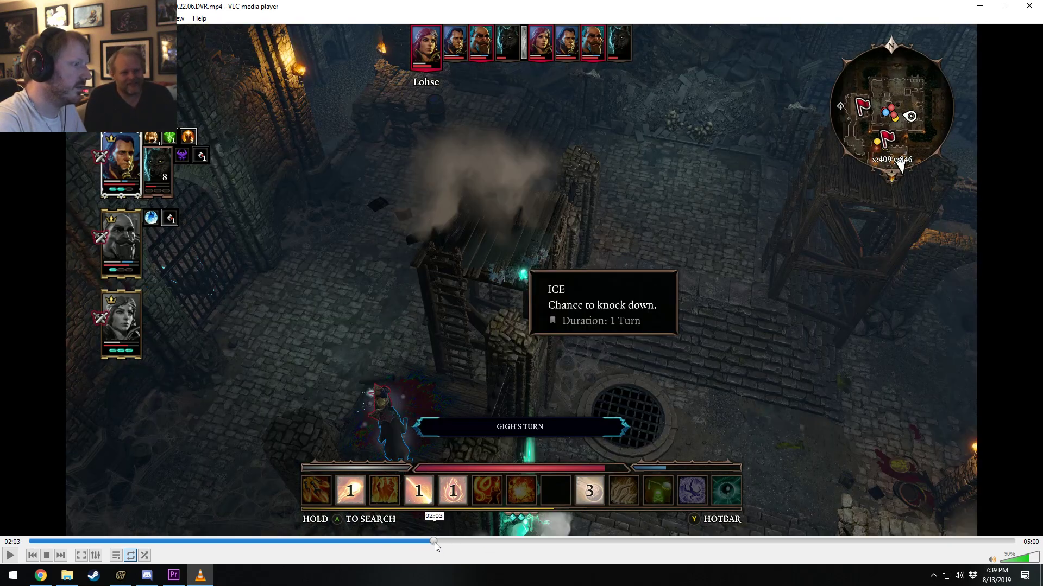
key(space)
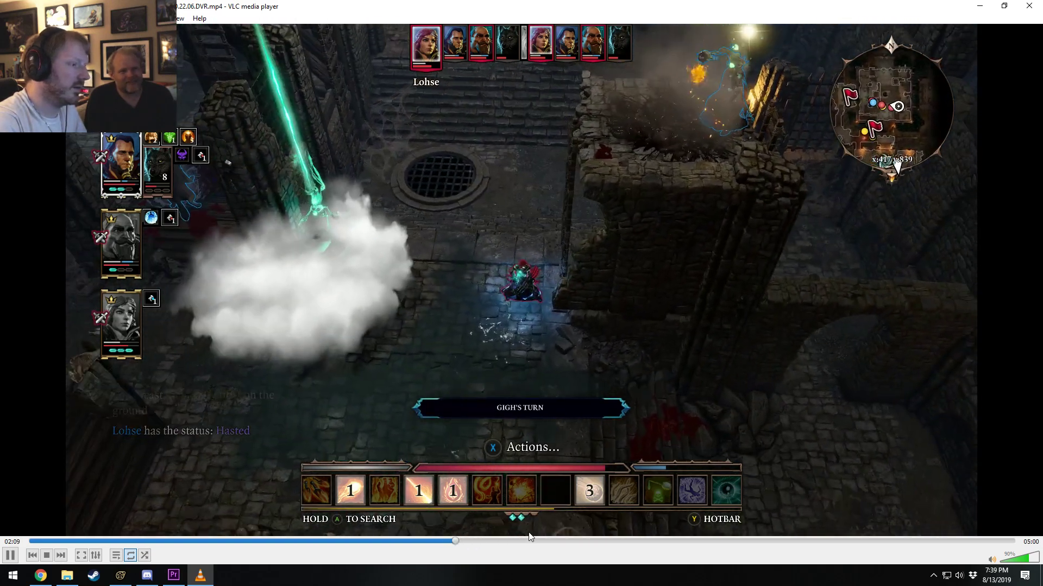
Pause the recording, skip ahead through its second half to about 4:07, and resume playback from 4:04.
key(space)
click(538, 541)
click(554, 542)
click(567, 542)
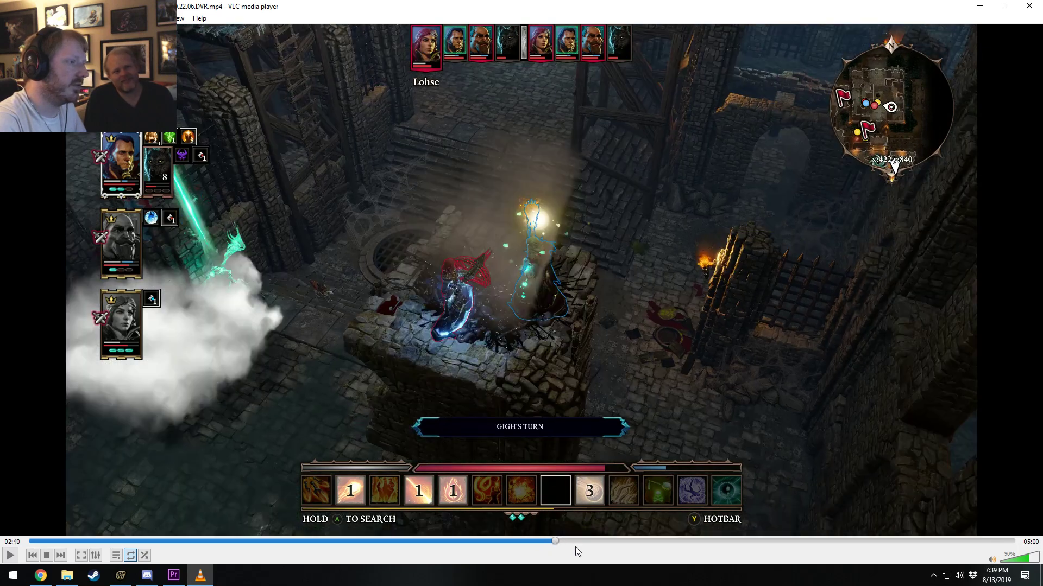
click(609, 541)
click(657, 543)
click(705, 542)
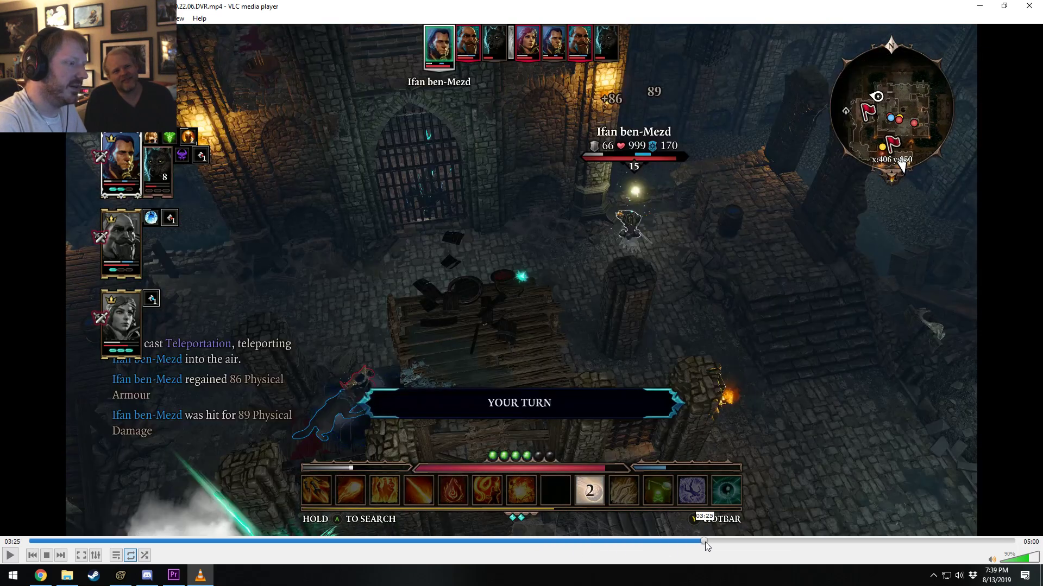
click(753, 542)
click(785, 542)
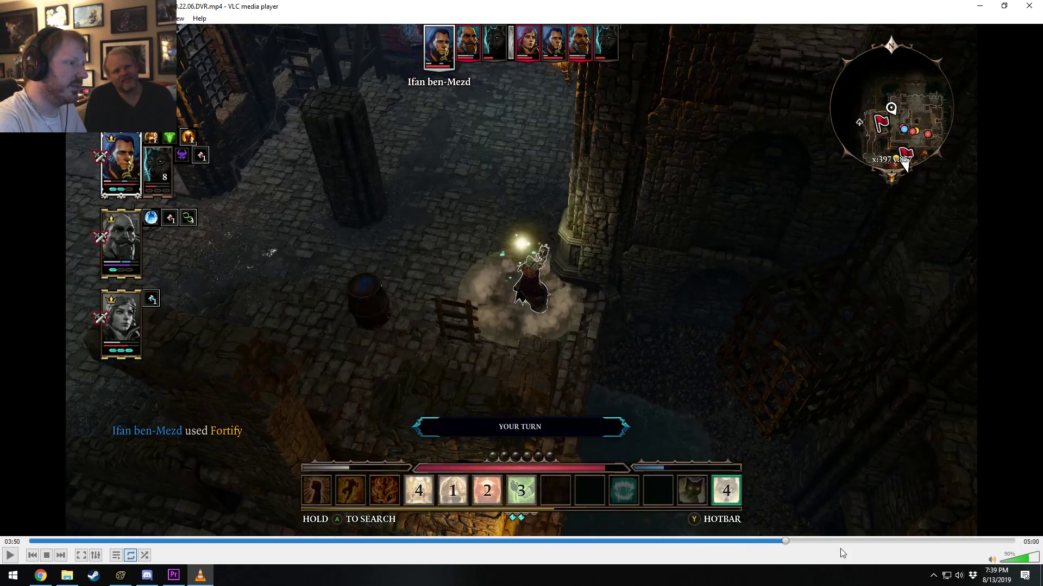
click(843, 542)
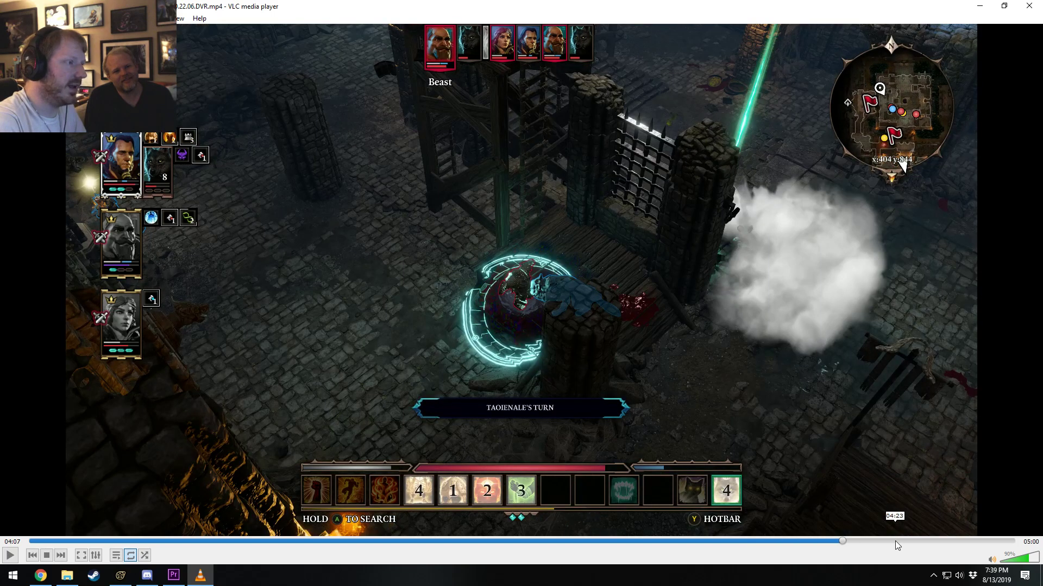
click(835, 541)
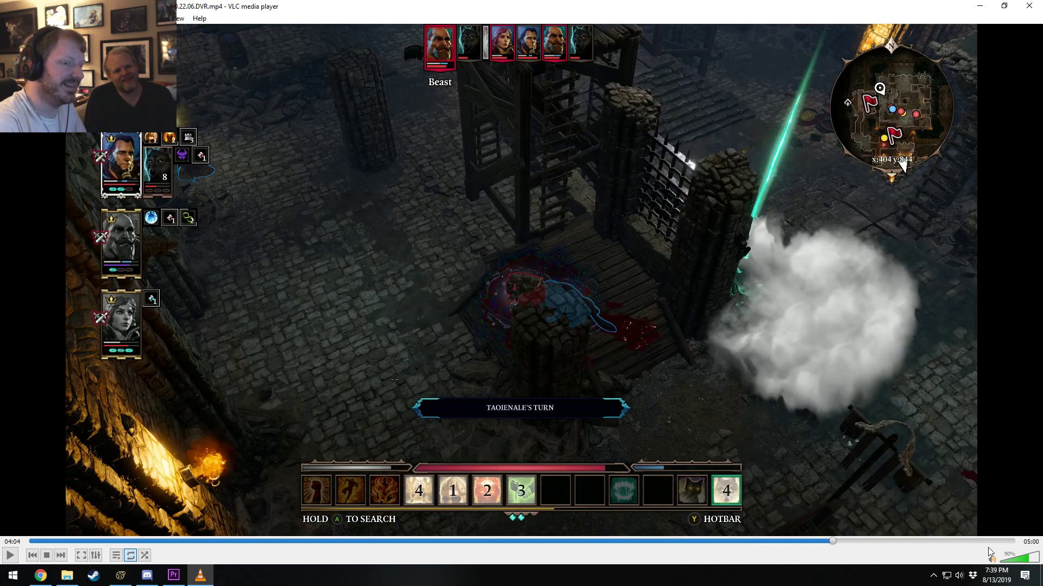
key(space)
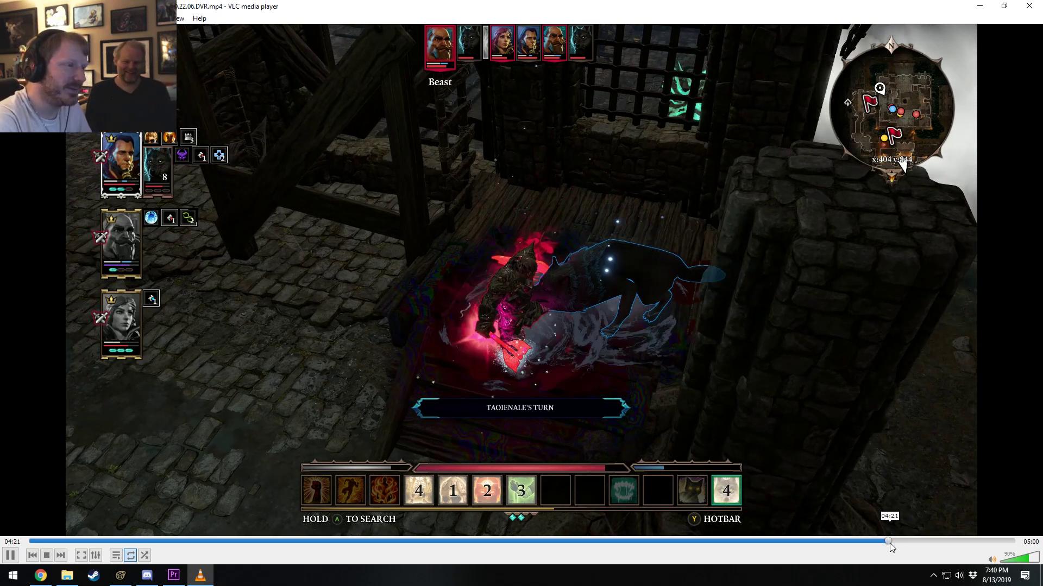
Replay the Soul Wolf moment around 4:15 in the recording and close the player.
click(889, 542)
click(880, 542)
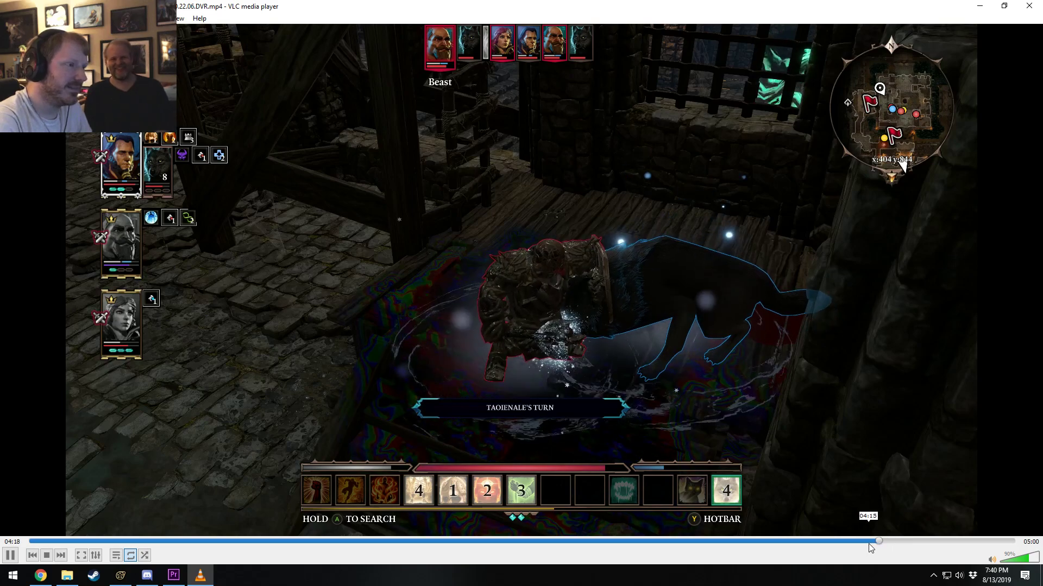
click(860, 543)
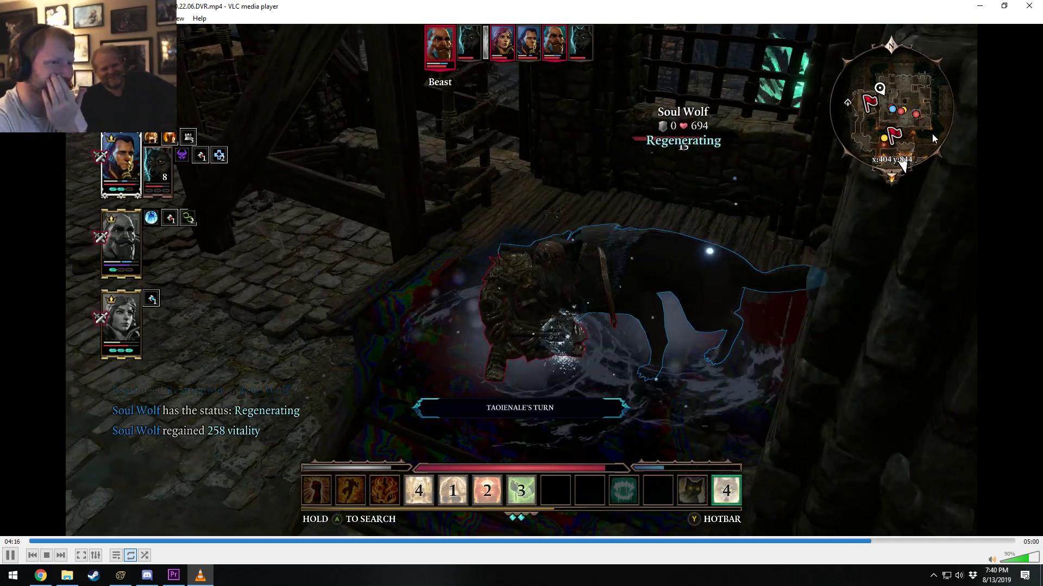
click(1029, 5)
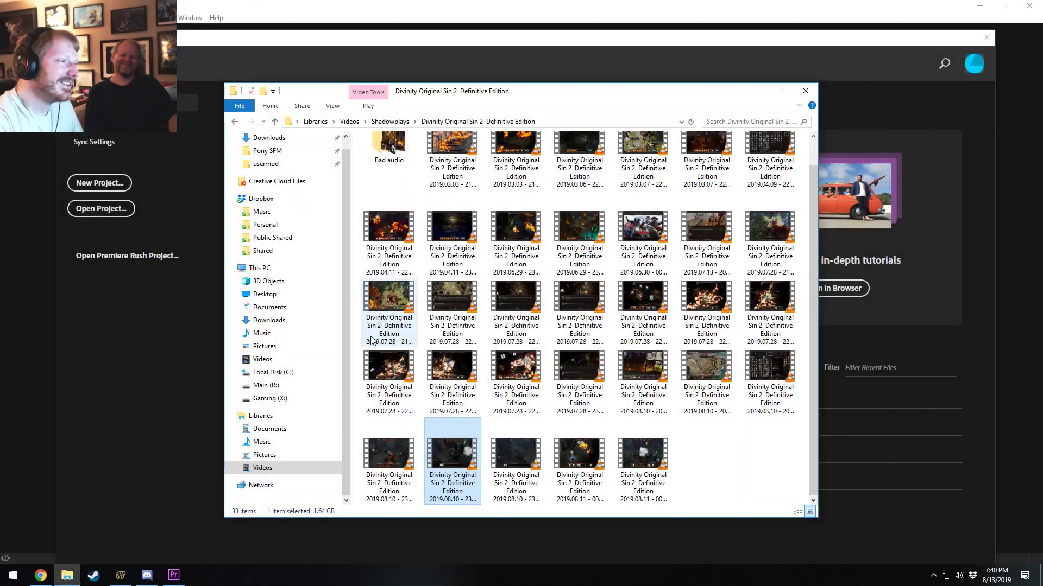
Switch to Premiere Pro, start opening an existing project, and browse to Pony SFM's Videos > After Effects Comp Files folder.
click(394, 50)
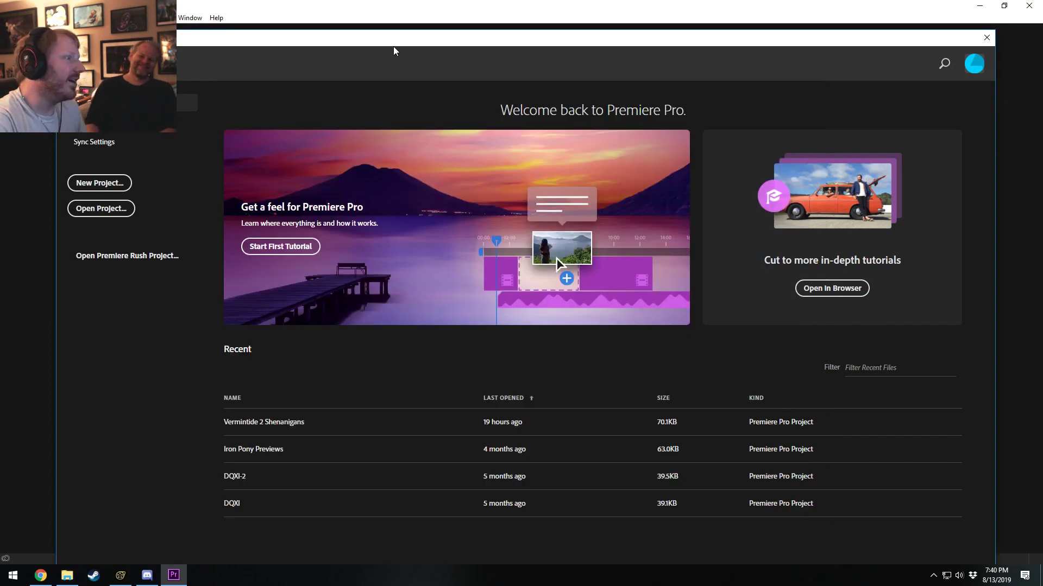
click(101, 209)
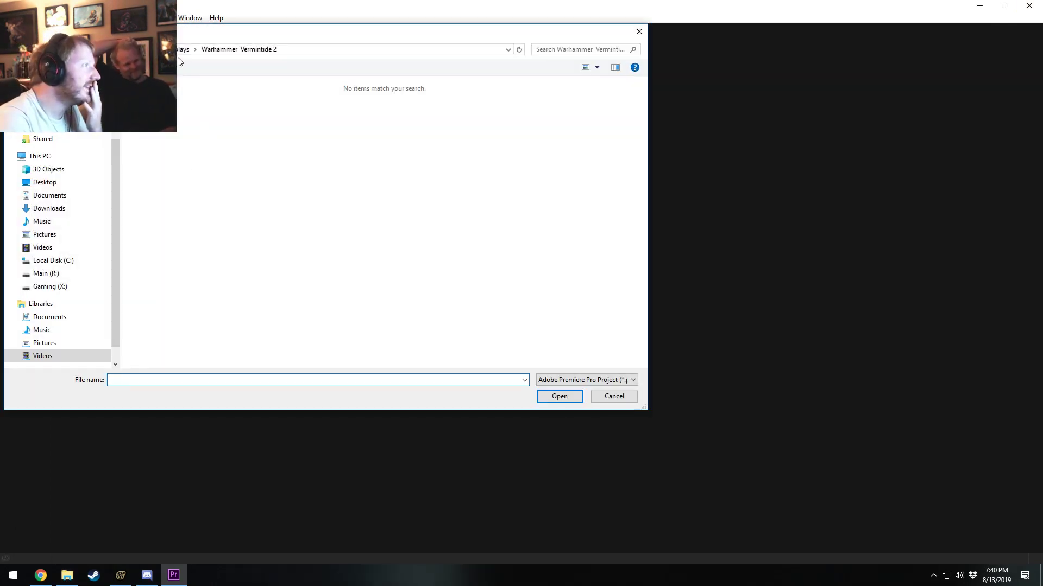
scroll(113, 156, up, 2)
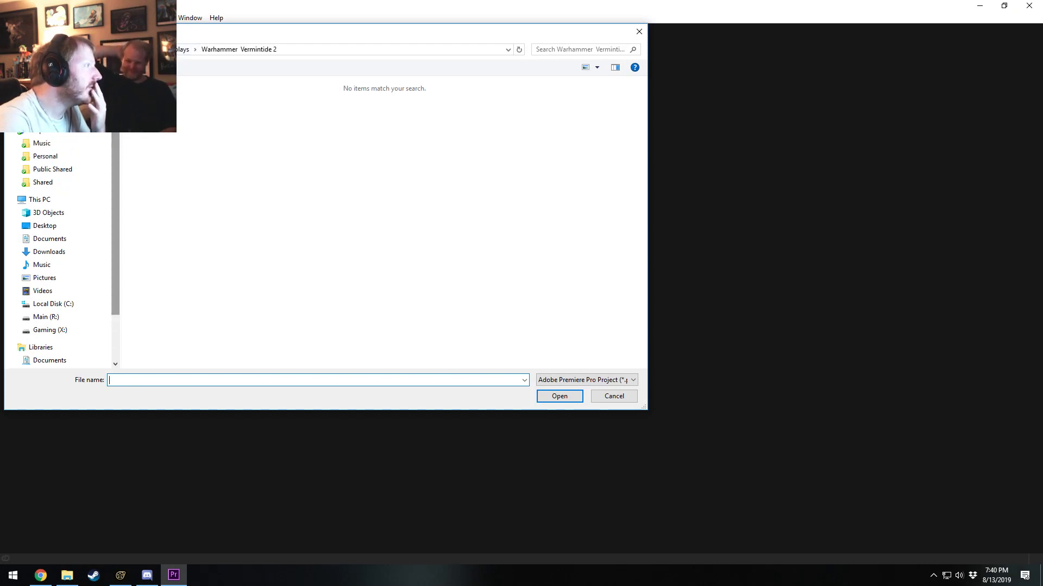
click(59, 113)
double_click(154, 246)
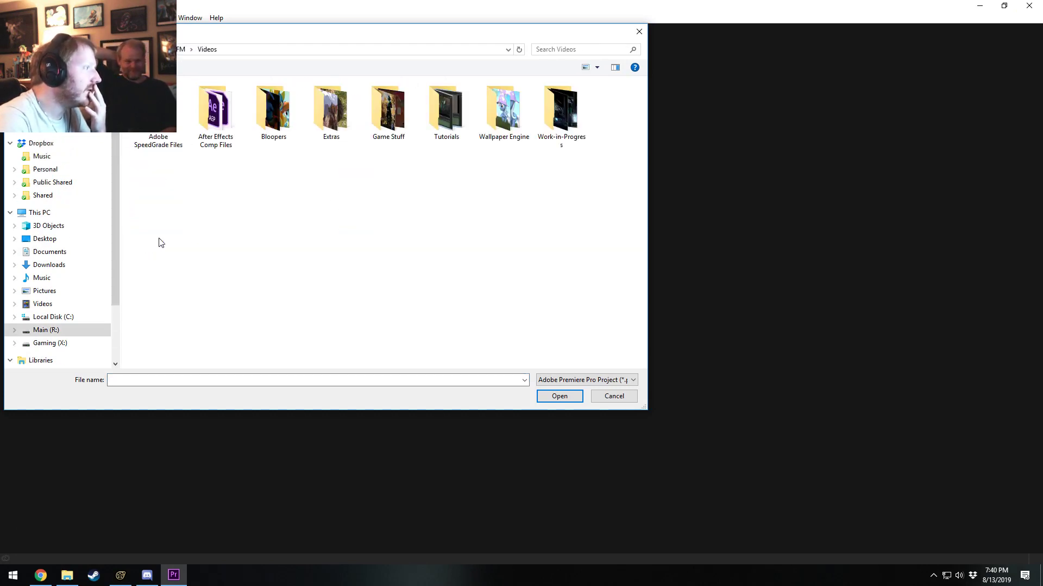
double_click(236, 123)
Look through the Premiere Pro projects in the After Effects Comp Files folder for a timelapse project to open.
scroll(198, 222, down, 10)
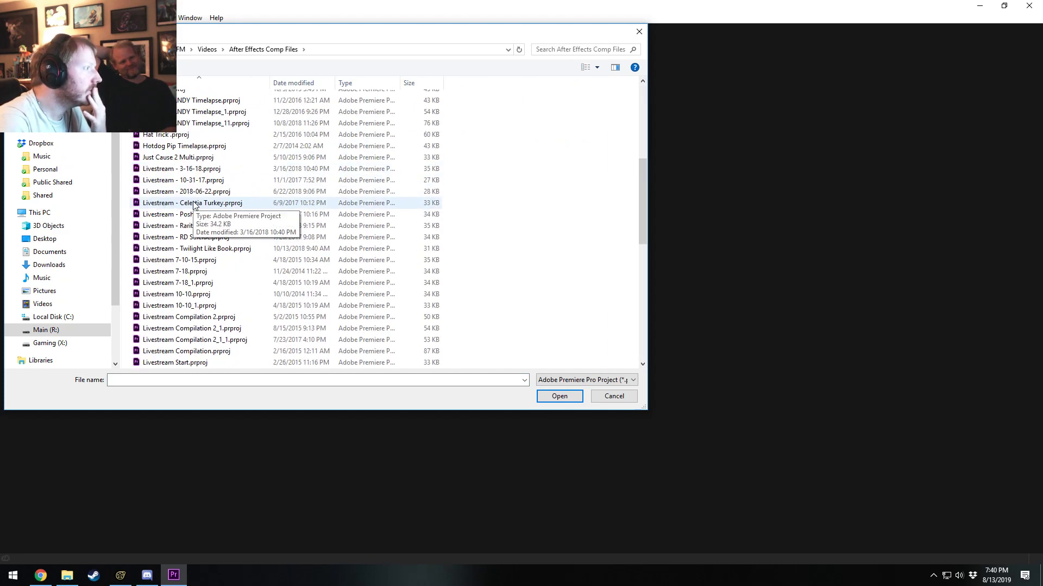
scroll(198, 223, down, 3)
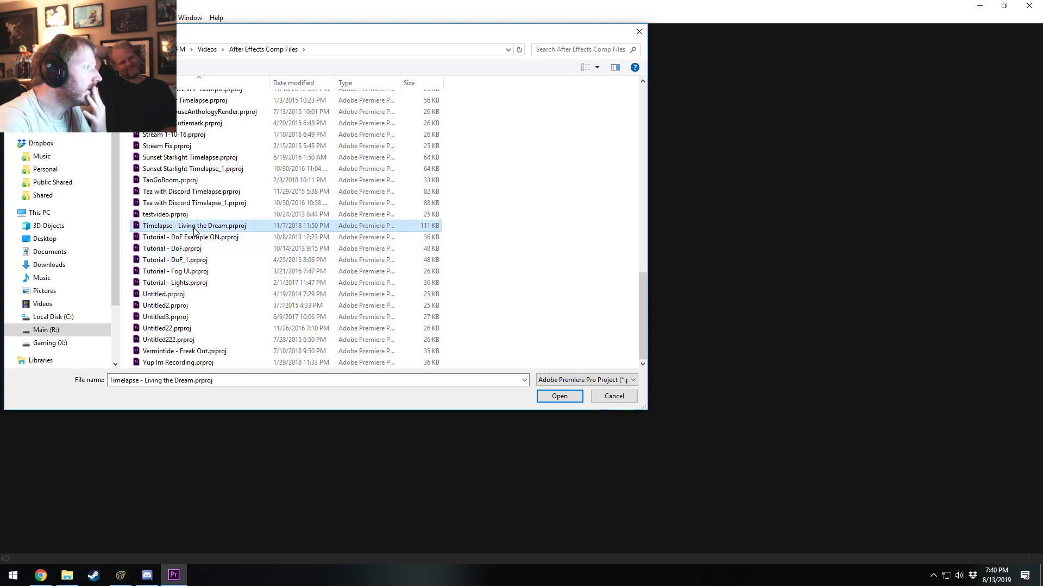
scroll(189, 301, up, 6)
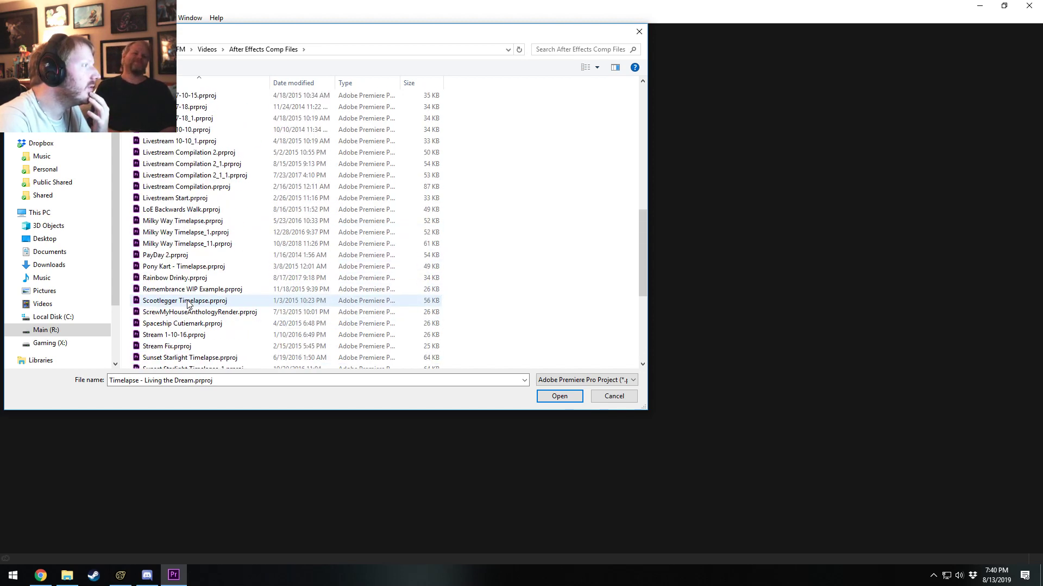
scroll(189, 303, up, 7)
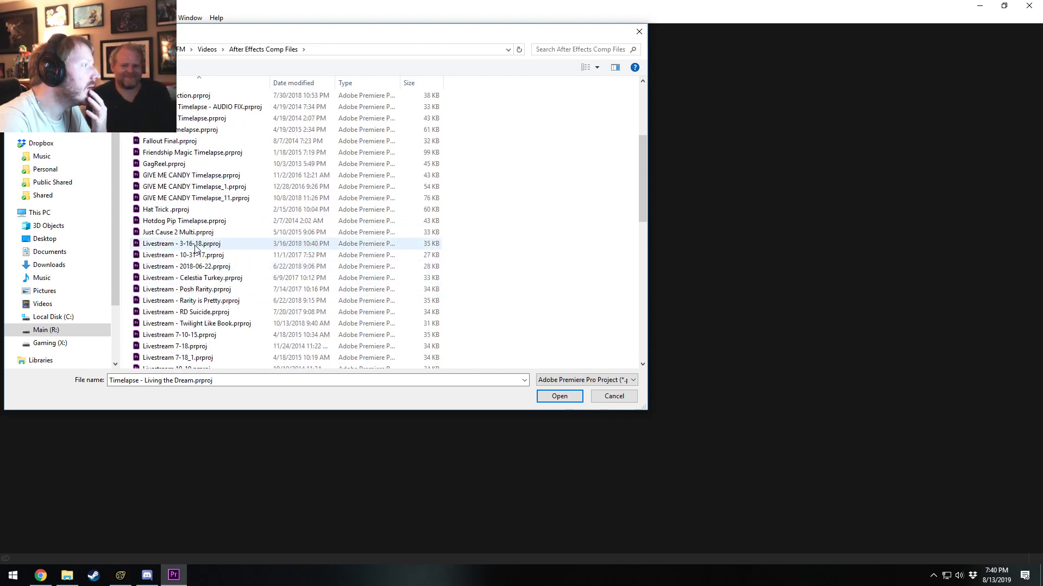
scroll(196, 249, up, 5)
scroll(228, 255, down, 14)
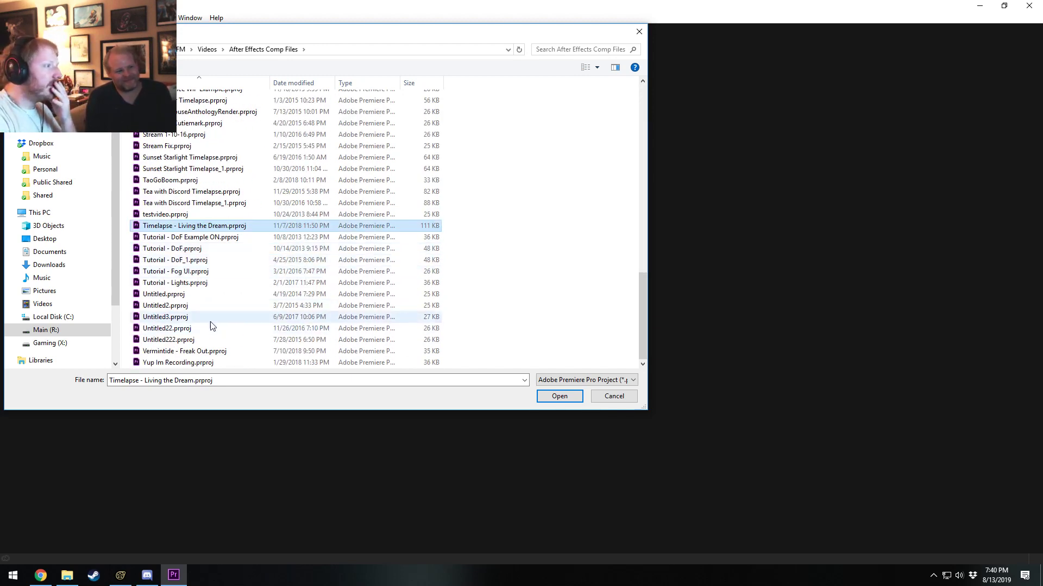
scroll(211, 325, up, 3)
scroll(211, 325, up, 4)
scroll(211, 325, up, 11)
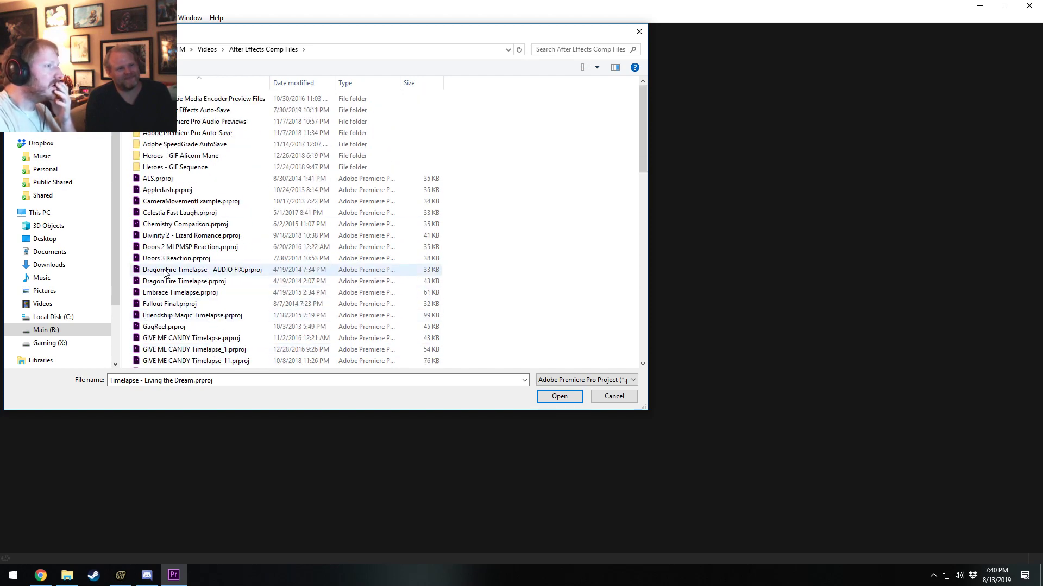
scroll(166, 282, down, 13)
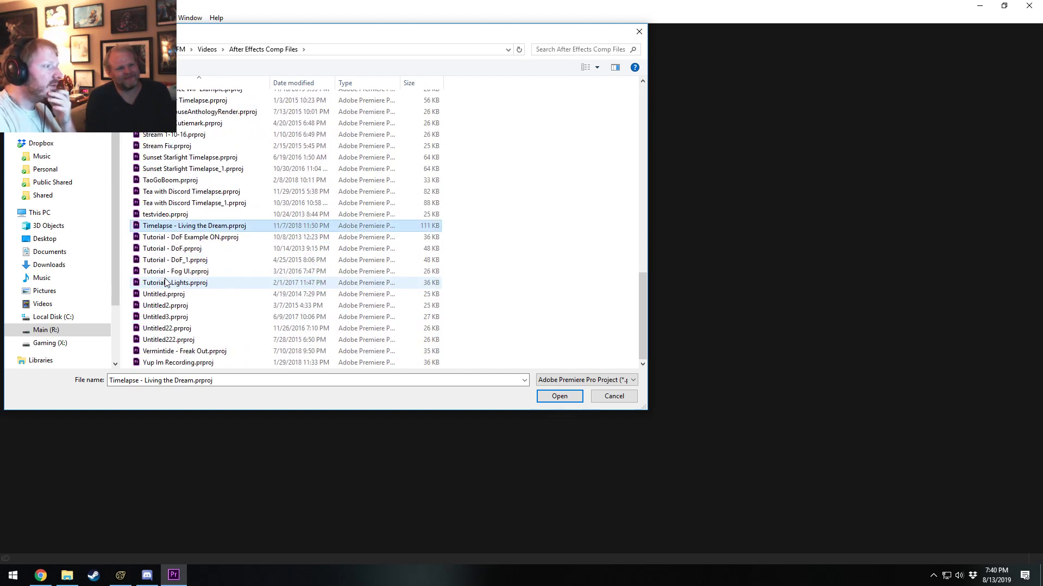
scroll(201, 325, up, 3)
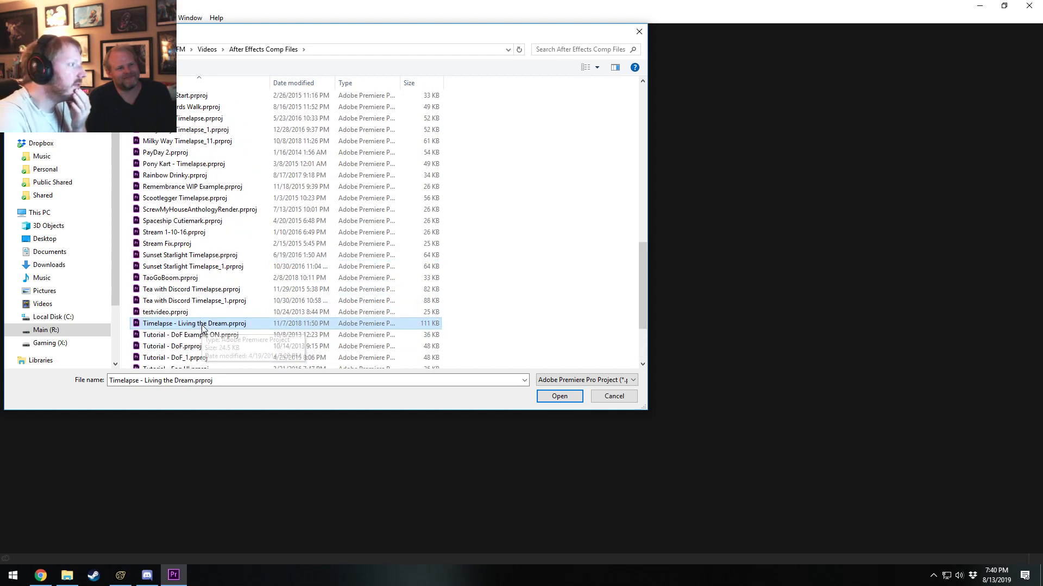
Open Milky Way Timelapse_11.prproj, convert it as Milky Way Timelapse_11_1, and cancel relinking the missing media.
scroll(203, 326, up, 2)
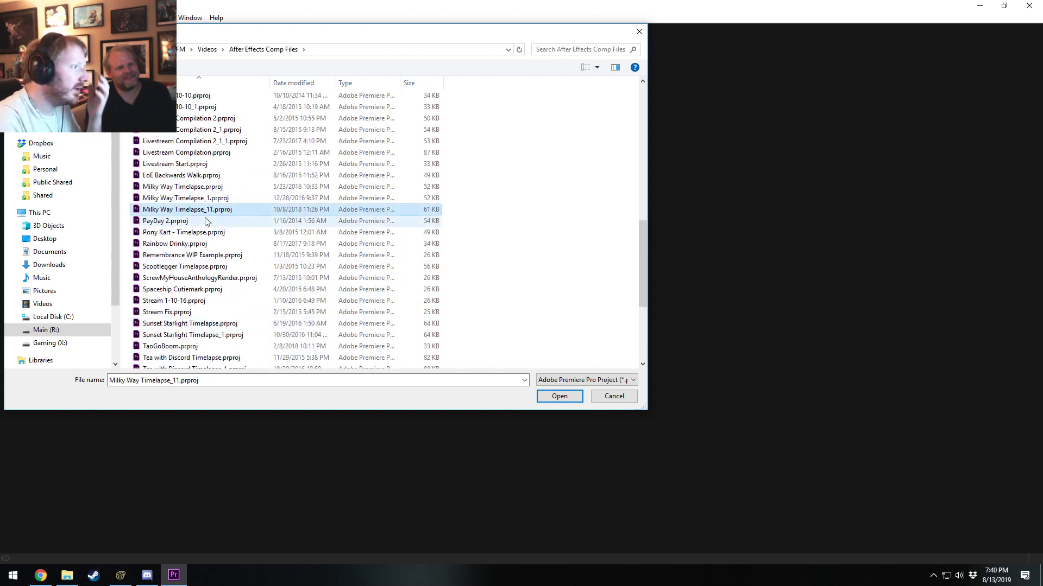
click(579, 401)
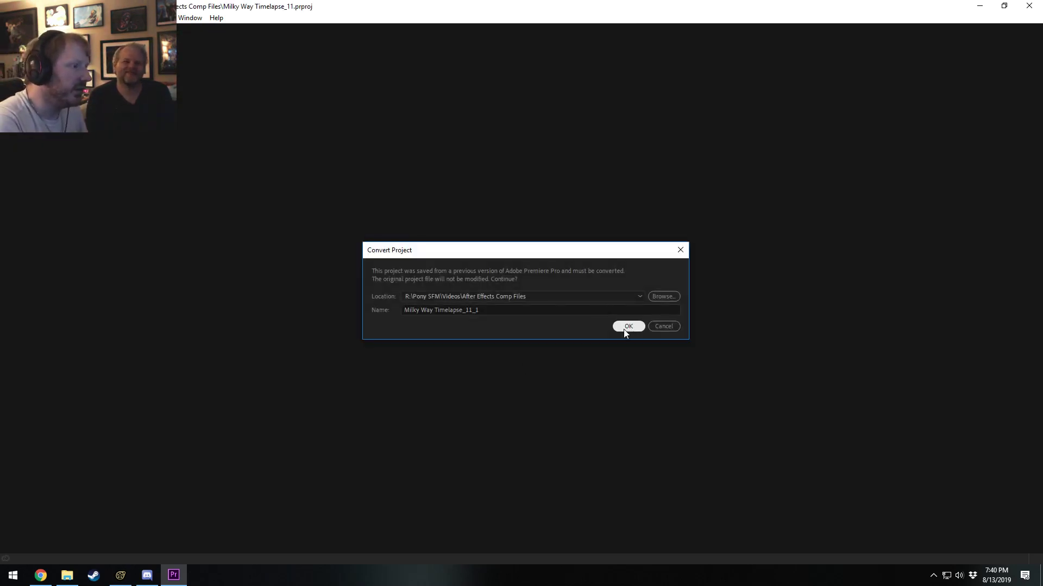
click(624, 329)
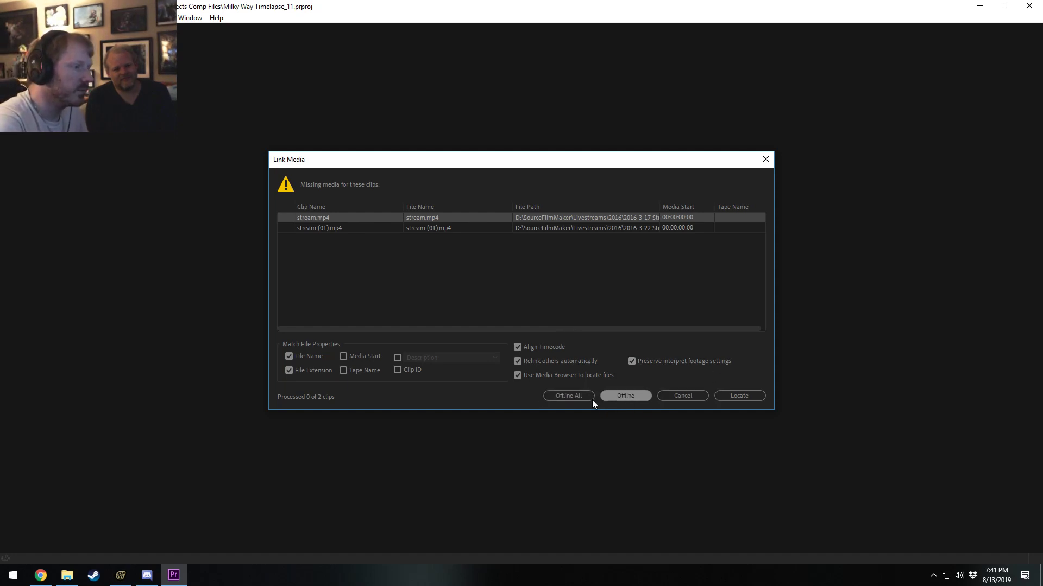
click(673, 397)
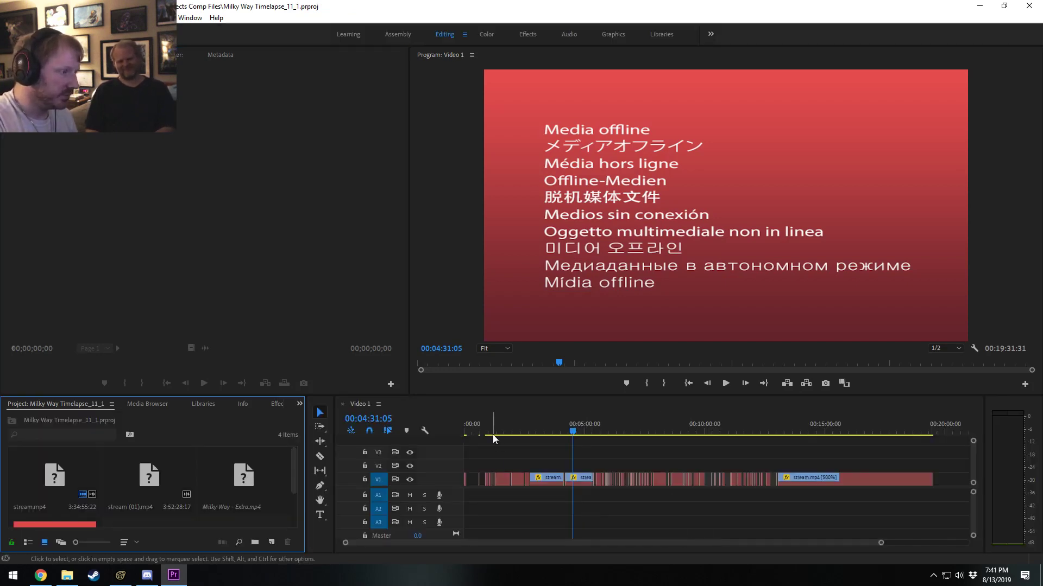
Move the playhead to about 00:00:23 and examine the cuts in the opening part of the Video 1 sequence.
drag(479, 433, 473, 433)
alt+scroll(499, 506, up, 3)
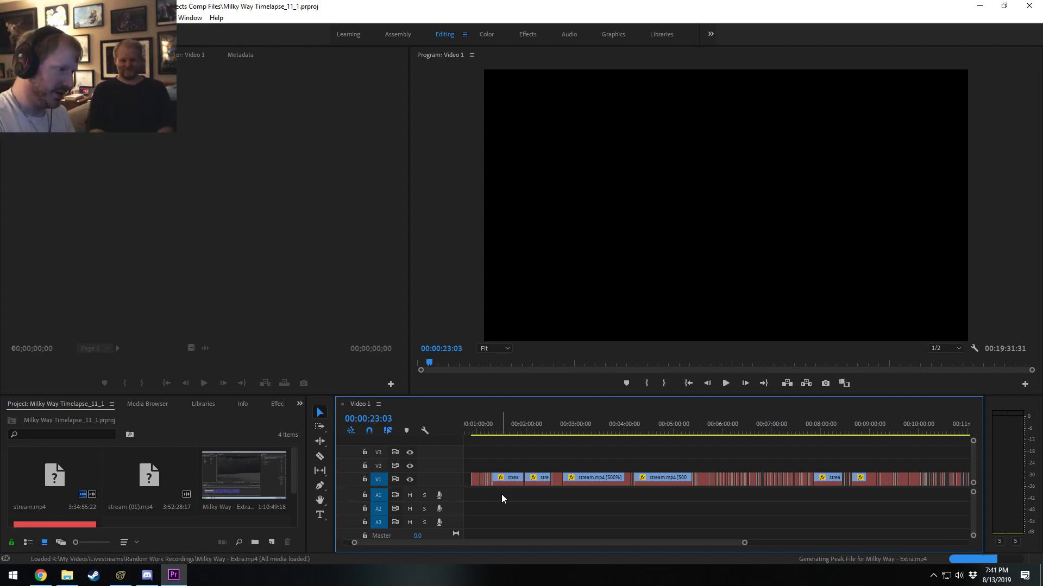
scroll(501, 495, up, 2)
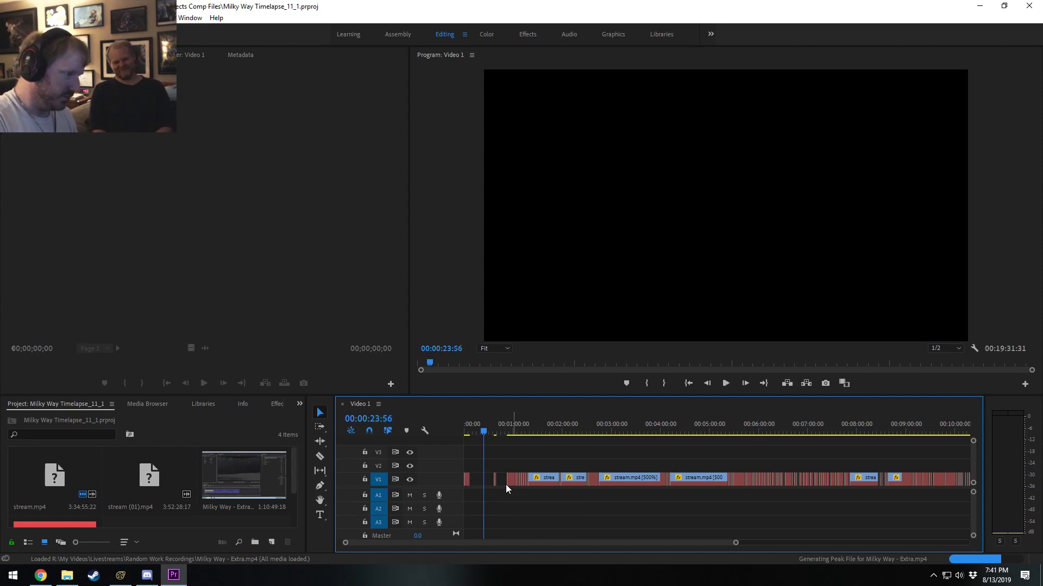
alt+scroll(496, 483, up, 9)
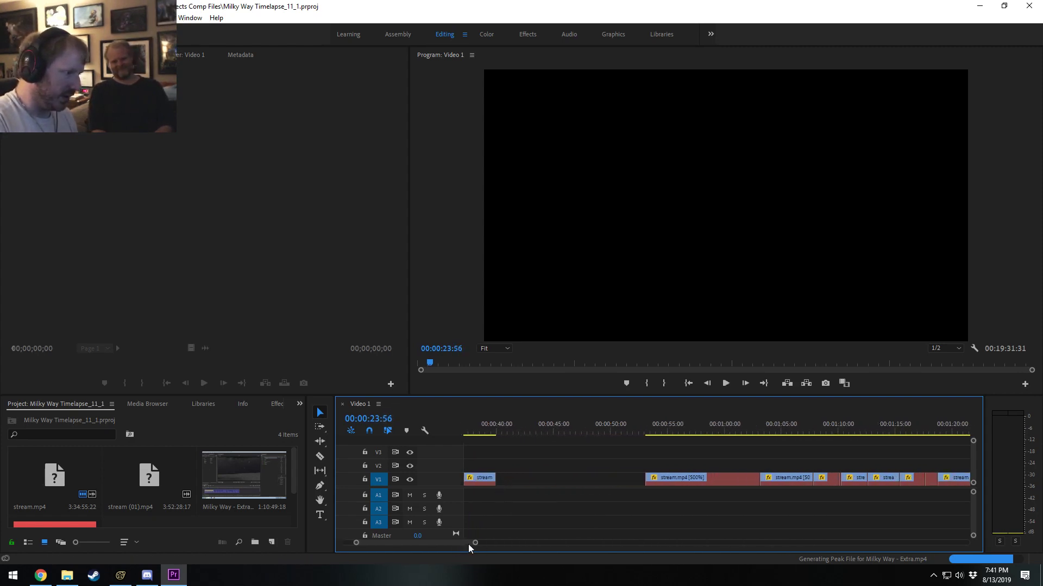
drag(468, 543, 735, 547)
alt+scroll(632, 497, down, 1)
alt+scroll(725, 530, down, 10)
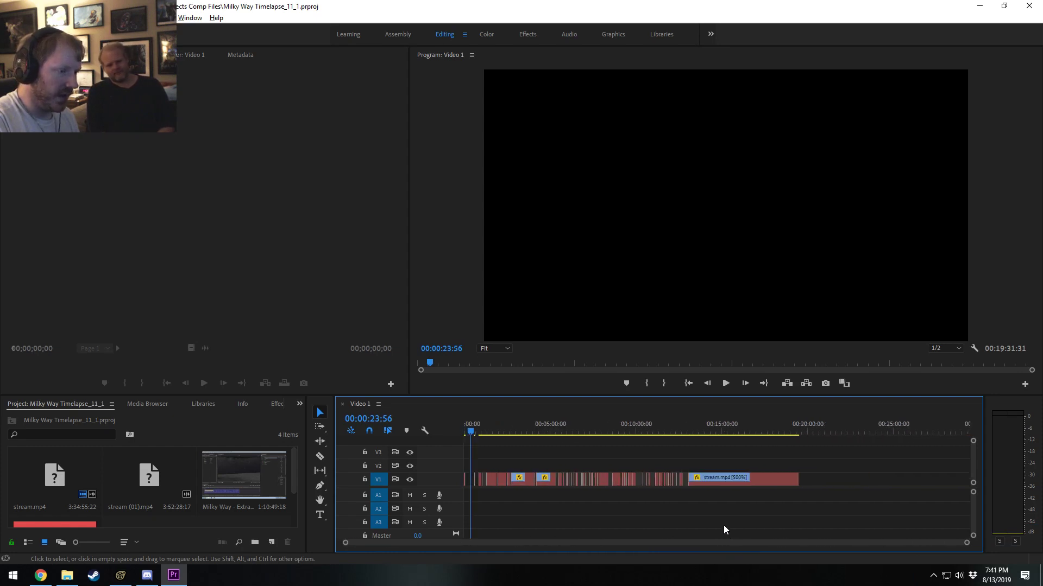
Move the playhead to 00:12:57:39 and inspect the short stream.mp4 clips around 11:30 in the sequence.
click(689, 434)
alt+scroll(660, 477, up, 6)
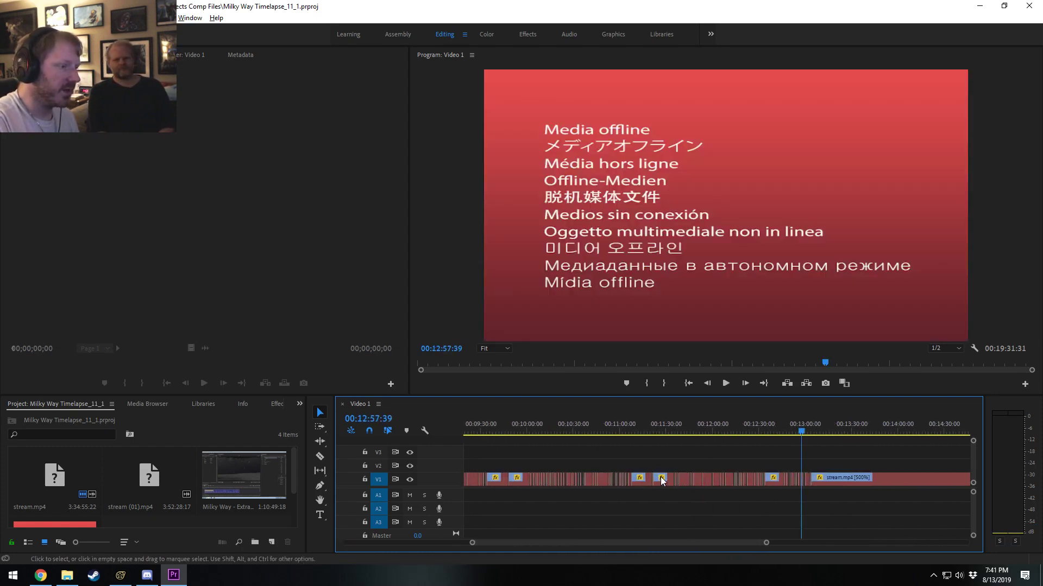
alt+scroll(660, 478, up, 8)
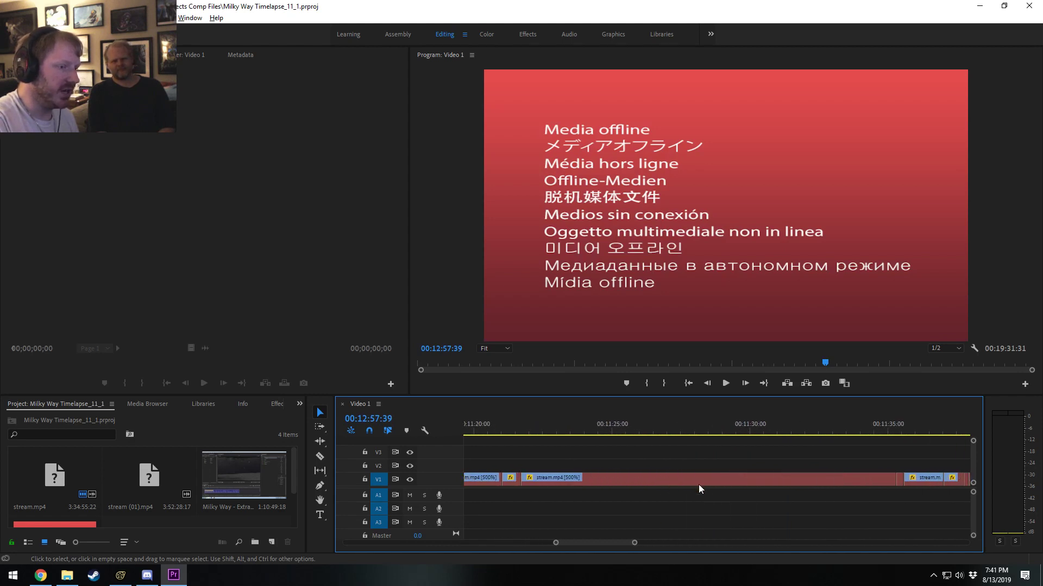
alt+scroll(747, 484, down, 6)
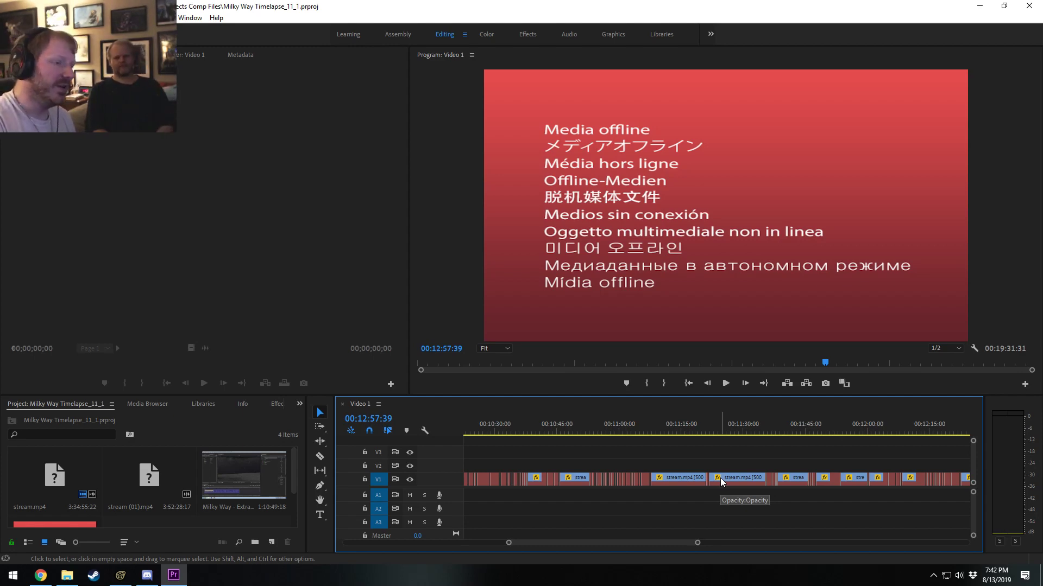
alt+scroll(725, 480, down, 9)
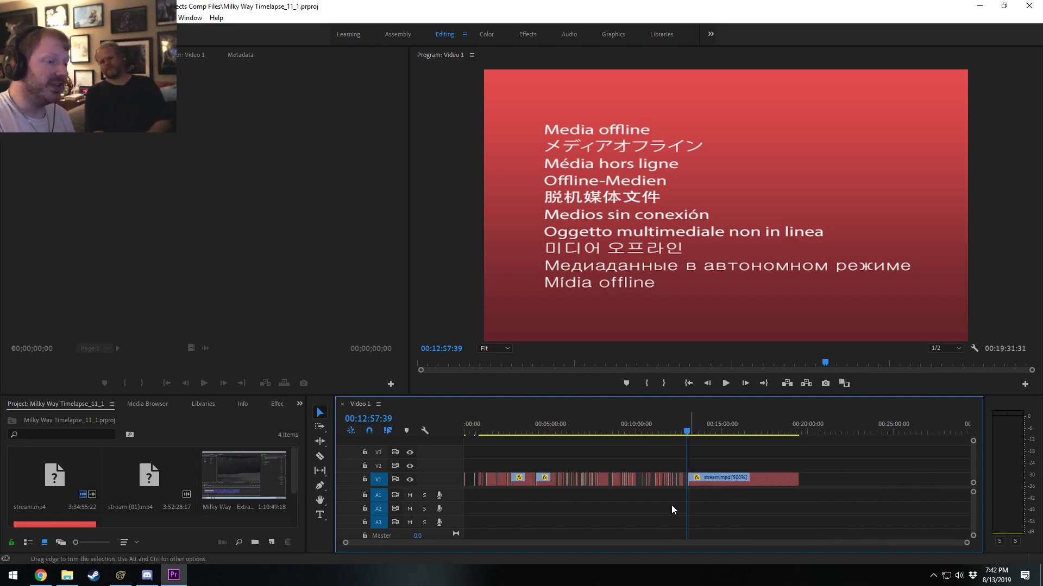
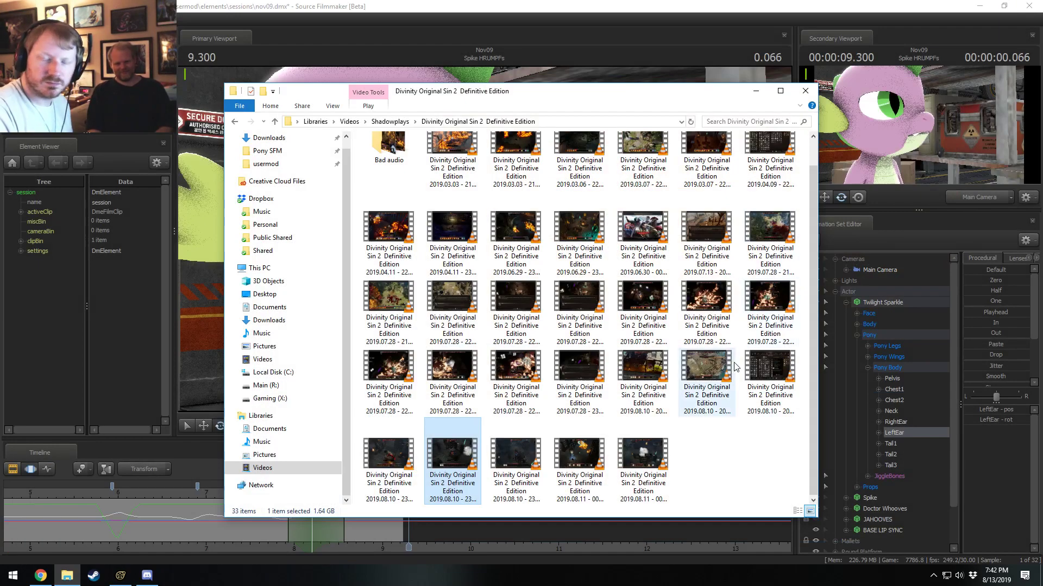
Switch to Source Filmmaker and play back the Idea for Rocket Navigation shot from about 7.9 s.
click(458, 3)
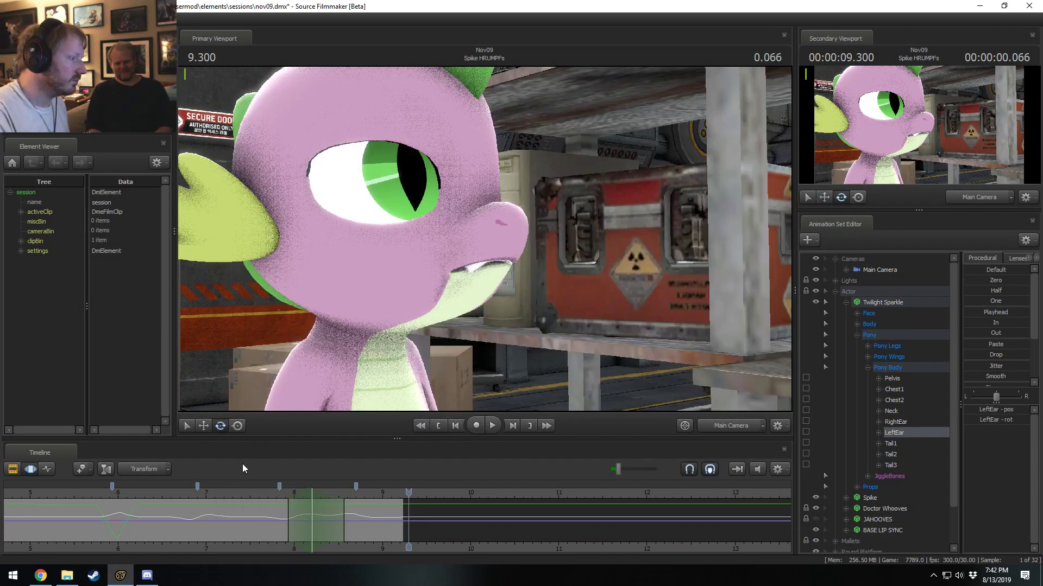
scroll(308, 547, down, 3)
click(333, 496)
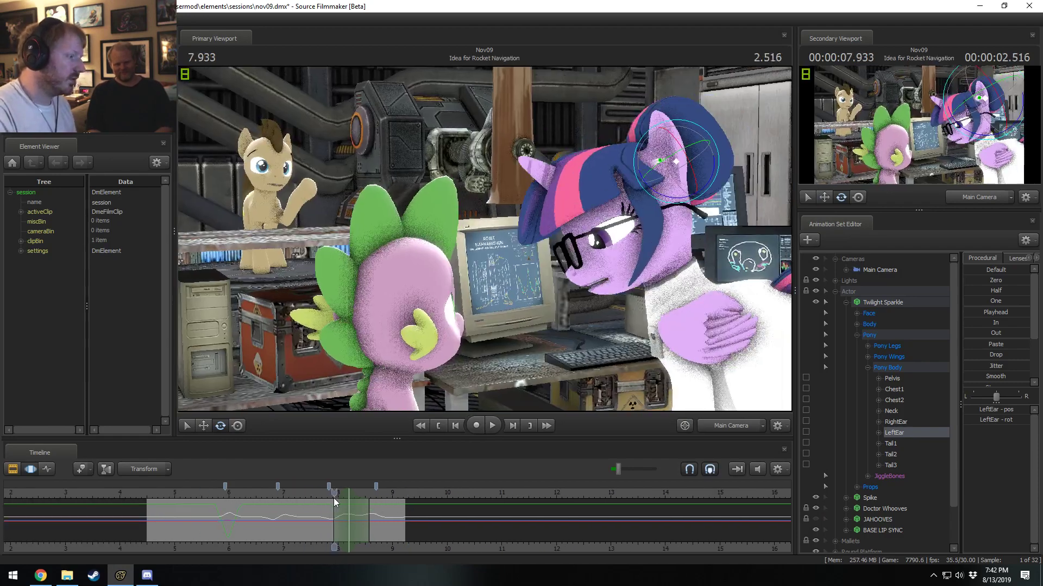
key(space)
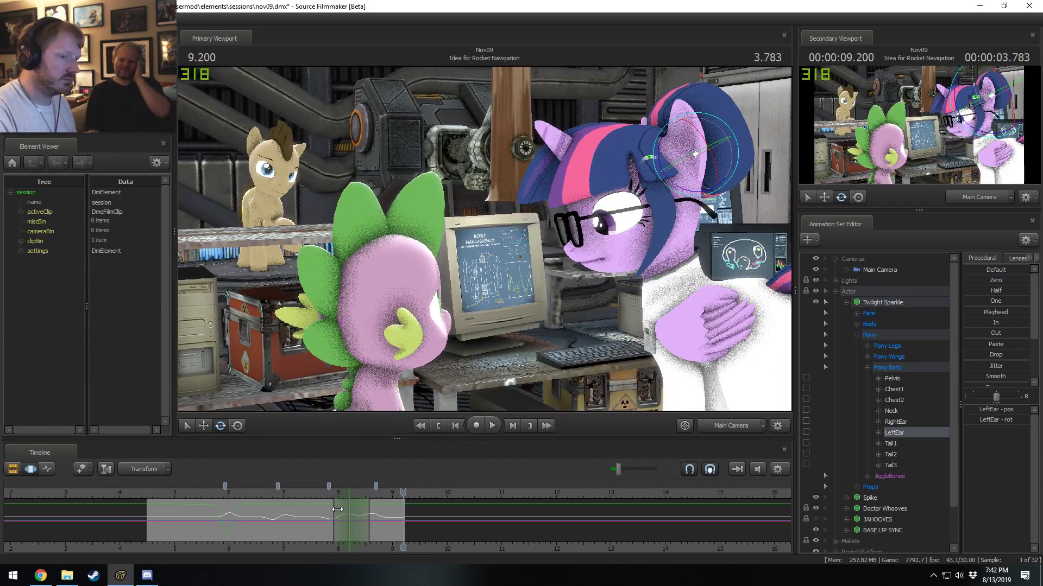
Rotate Twilight Sparkle's LeftEar slightly within a short time selection centred at about 8.7 s, and play back the motion.
drag(305, 522, 378, 522)
scroll(376, 520, up, 3)
scroll(376, 521, up, 2)
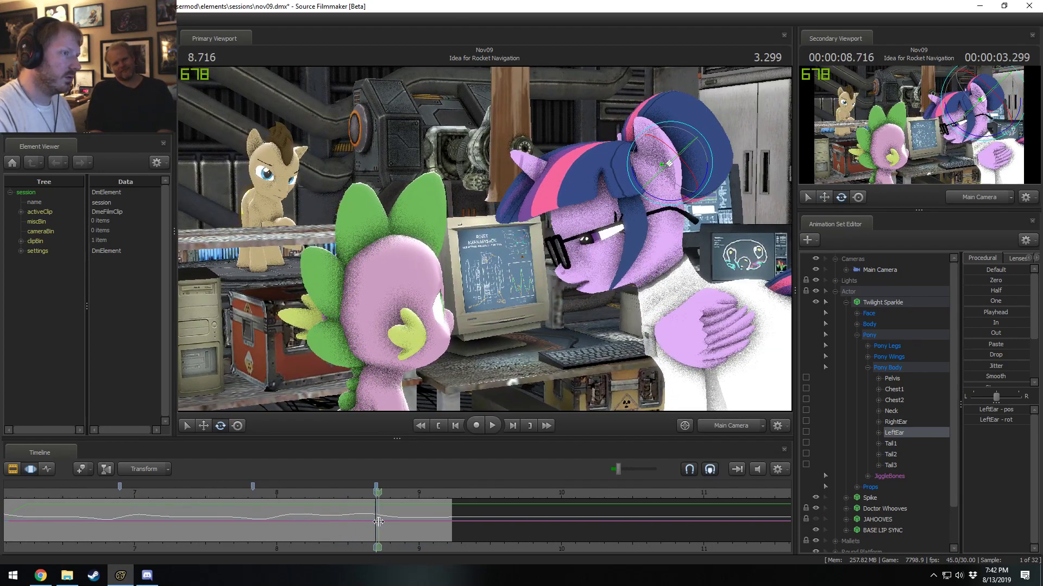
shift+click(379, 522)
click(379, 522)
shift+scroll(378, 521, up, 3)
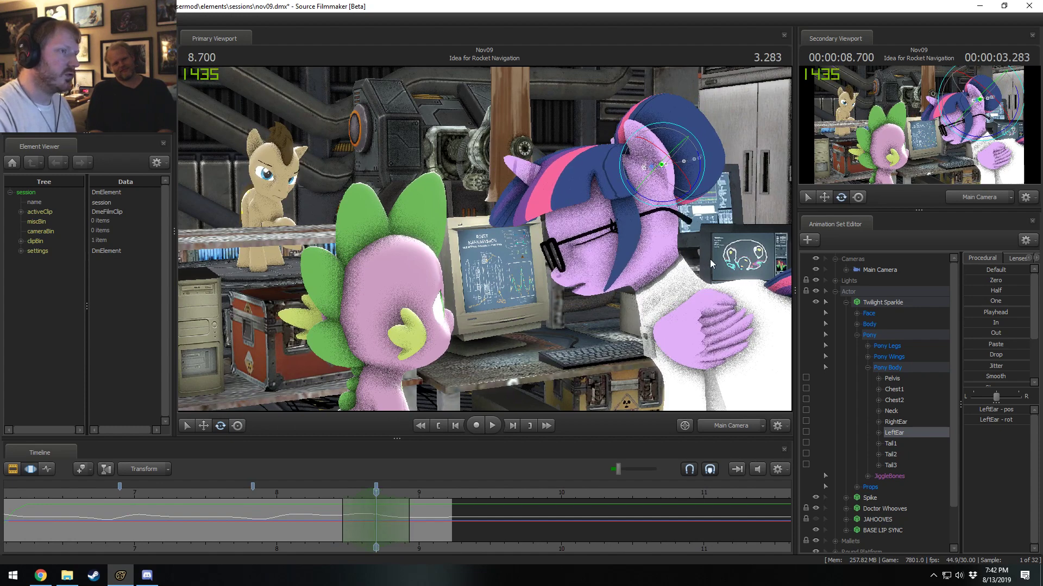
mouse_move(636, 165)
mouse_down()
mouse_move(633, 182)
mouse_move(643, 176)
mouse_up()
click(324, 493)
key(space)
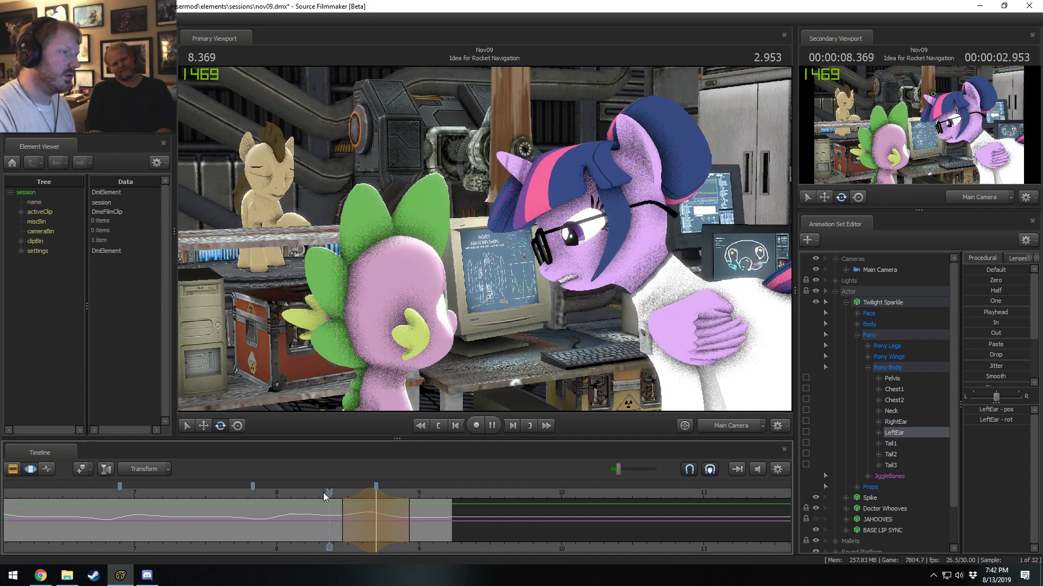
key(space)
Shift the time selection to about 8.9 s, rotate Twilight Sparkle's LeftEar again, and play back the motion.
drag(392, 520, 404, 521)
drag(694, 151, 698, 155)
key(Up)
key(space)
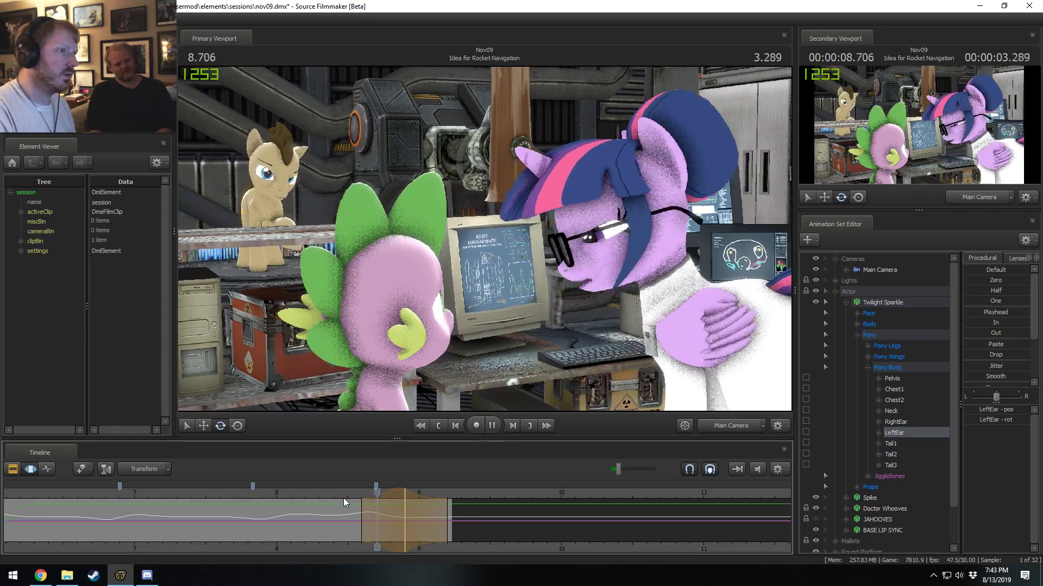
key(space)
Review the ear animation by playing the Idea for Rocket Navigation shot from its start and again from about 6 s.
scroll(344, 501, down, 5)
key(F2)
key(F3)
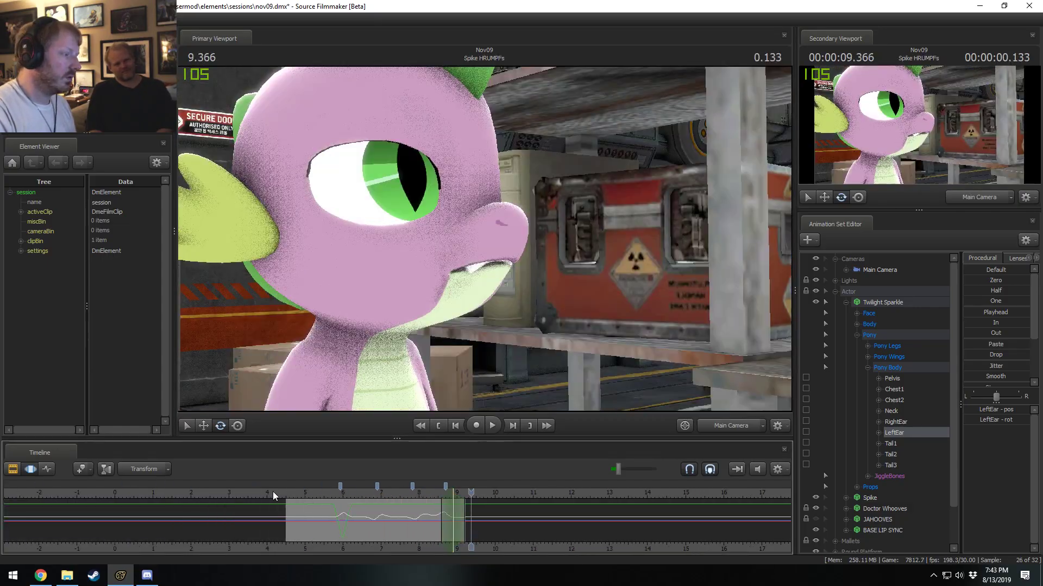
click(292, 494)
key(space)
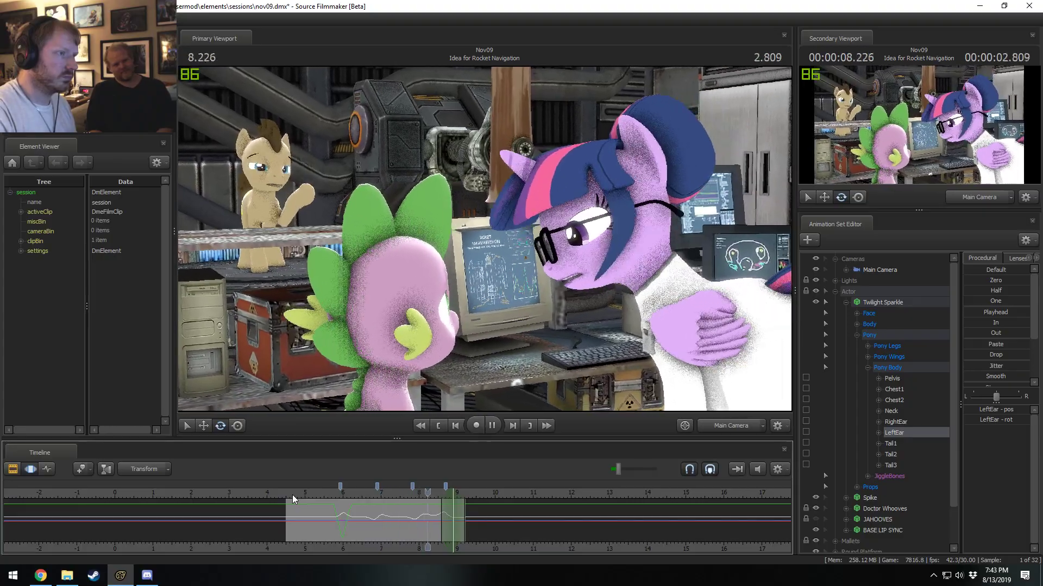
key(space)
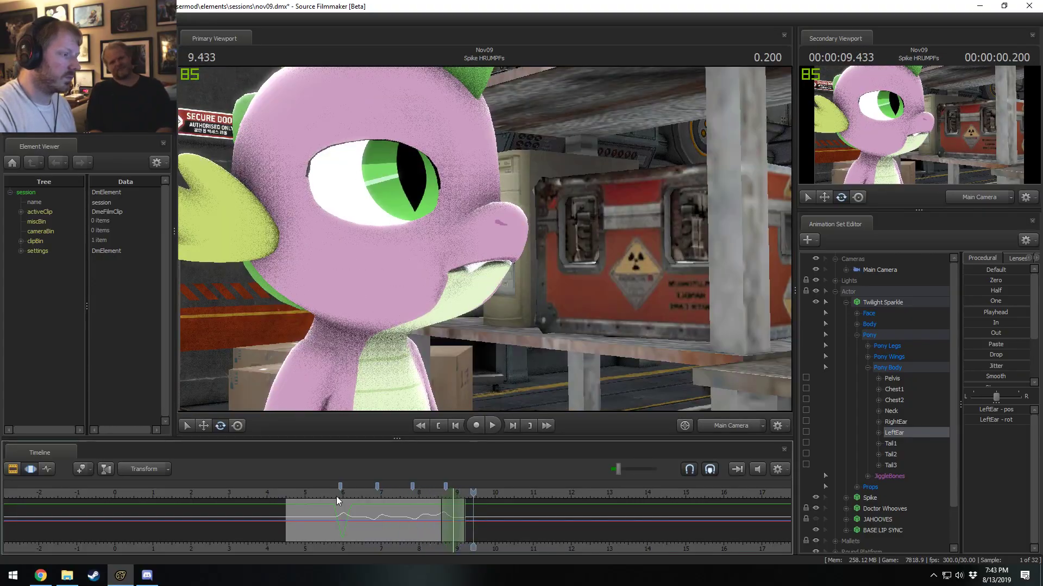
click(336, 495)
key(space)
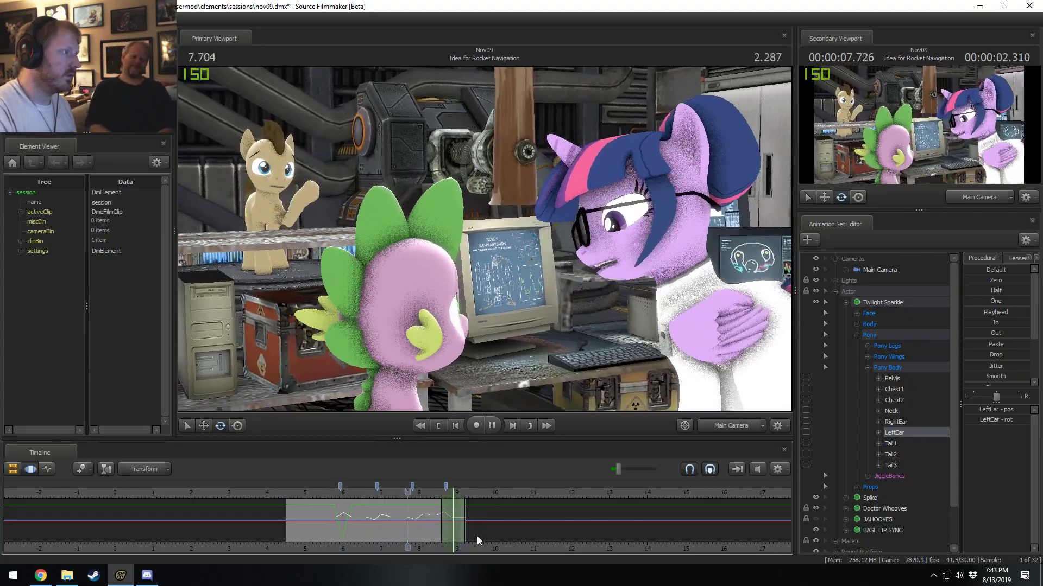
key(space)
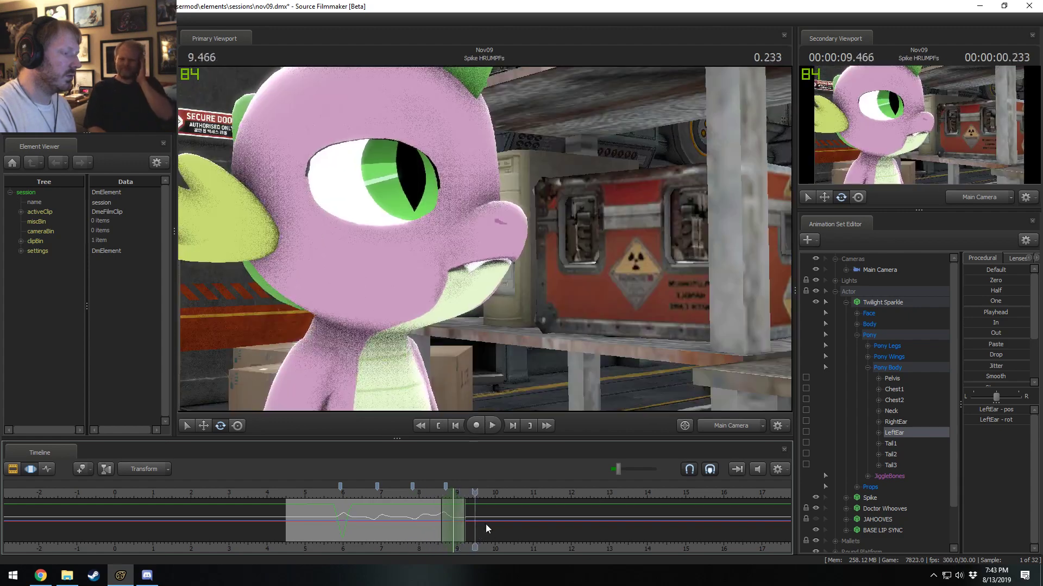
Show the shots in the Clip Editor and play from about 8.3 s across the cut into Spike HRUMPFs.
drag(409, 495, 431, 494)
key(F2)
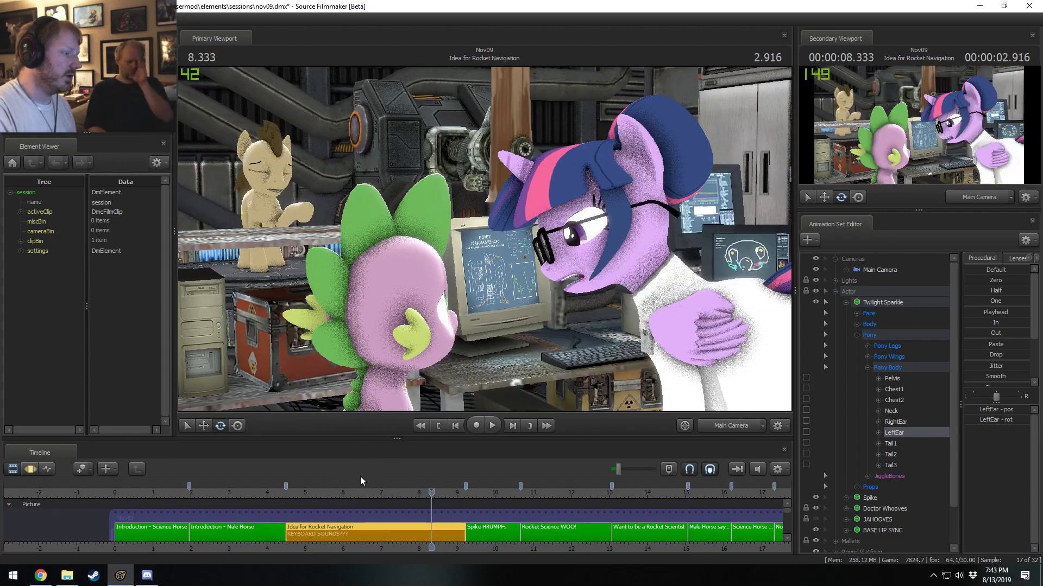
key(space)
key(space)
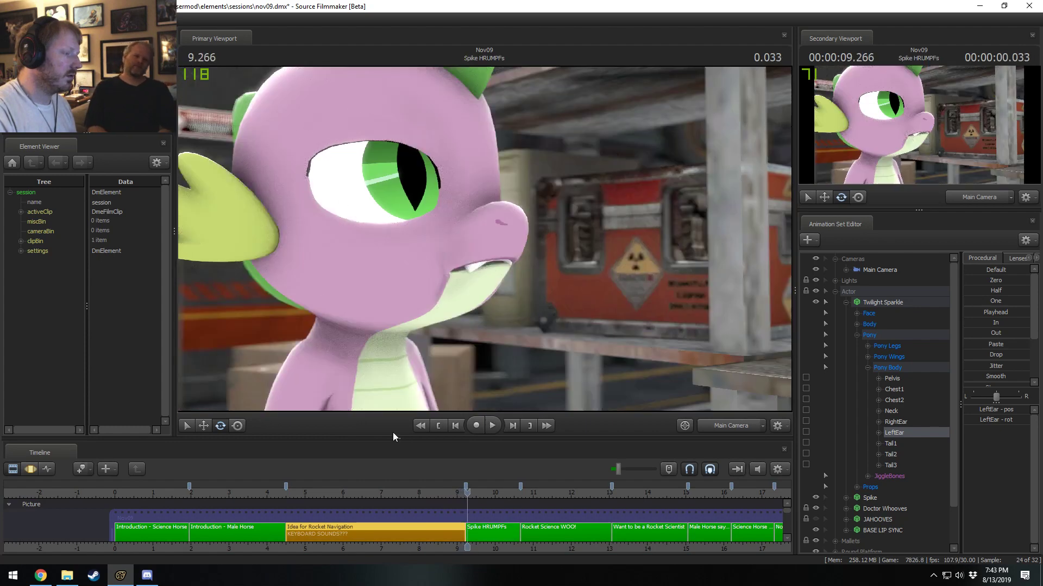
Raise the playback volume to maximum and listen to the Introduction - Male Horse shot from around its opening.
drag(325, 493, 234, 493)
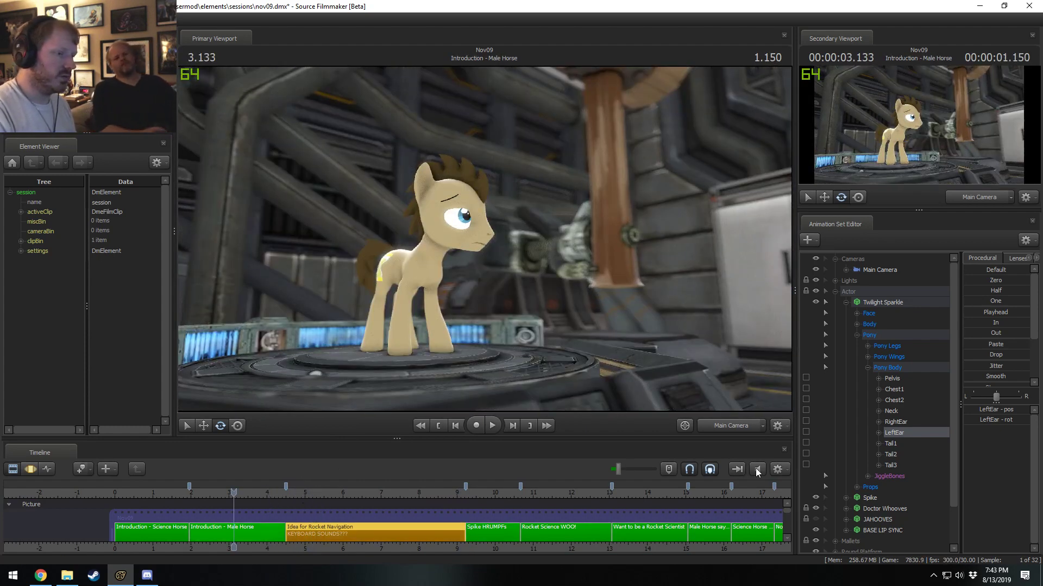
drag(617, 469, 654, 469)
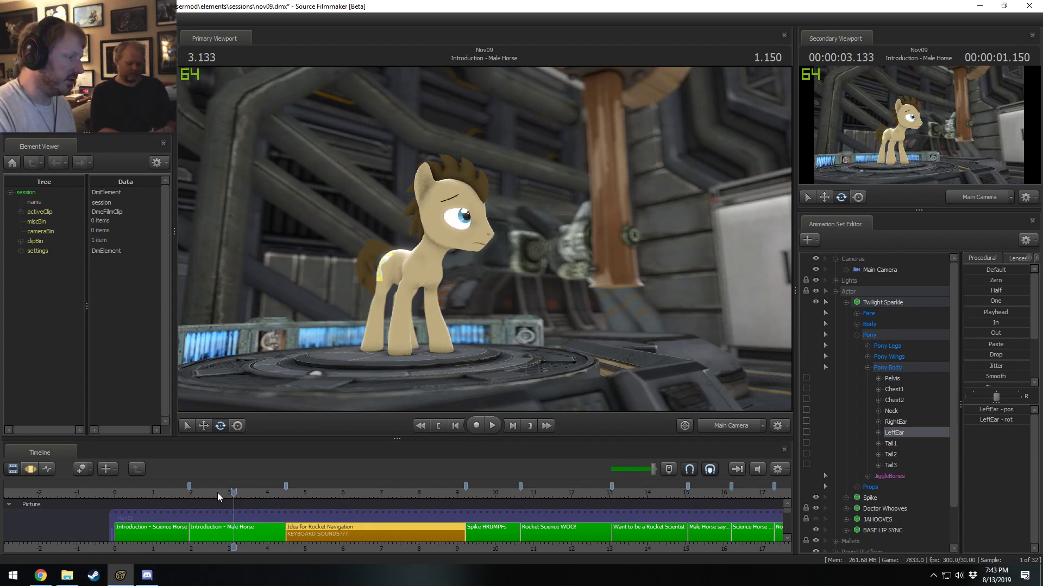
drag(217, 493, 187, 494)
key(space)
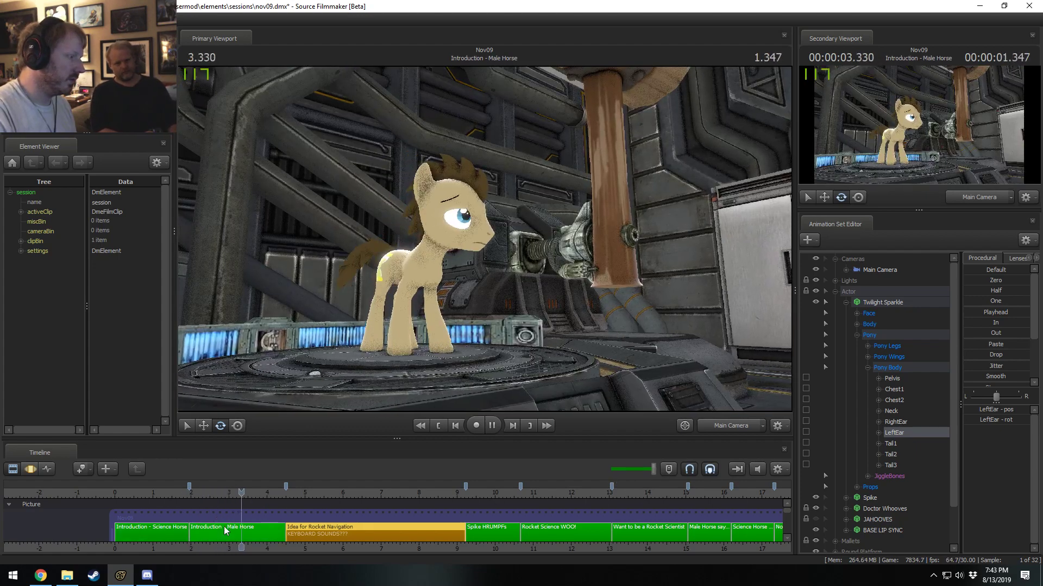
click(170, 499)
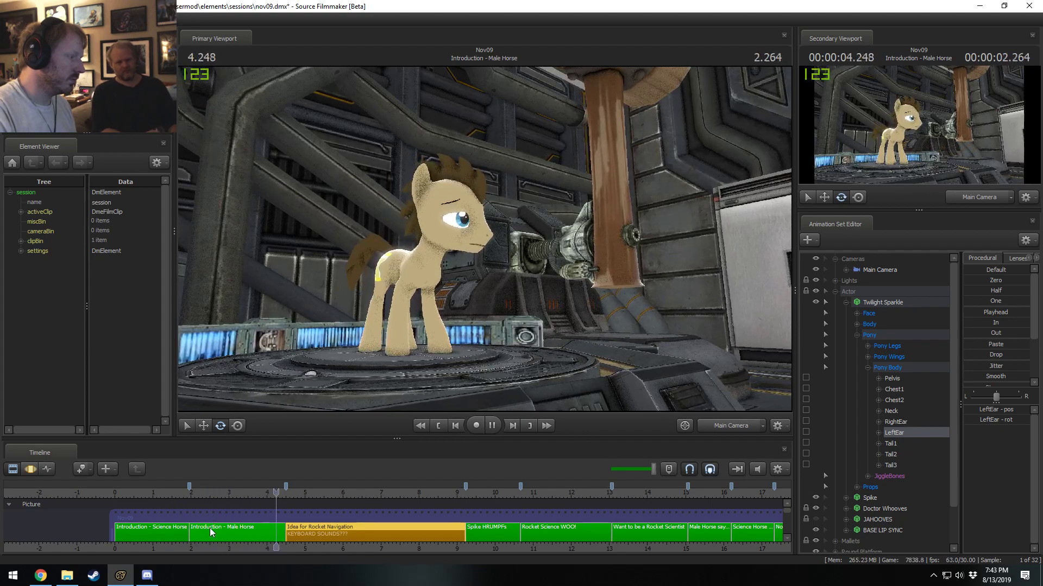
key(space)
drag(240, 493, 204, 492)
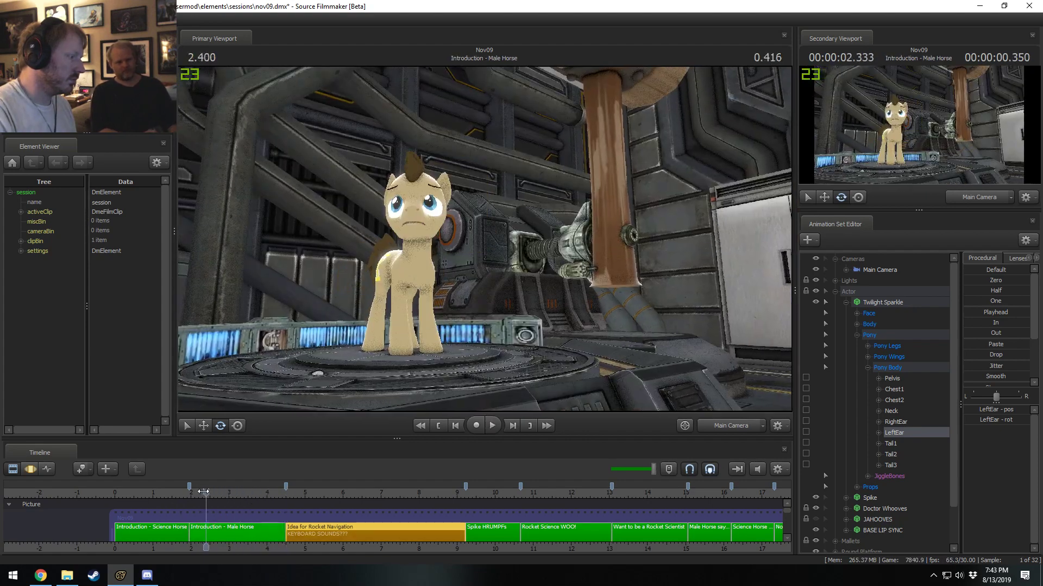
key(space)
key(Escape)
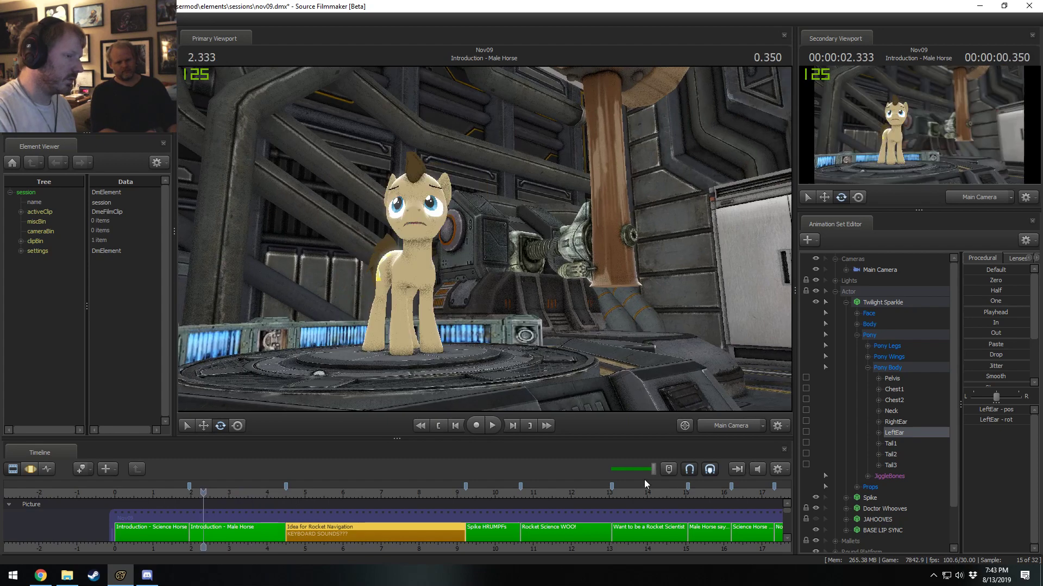
Check the fade times of the keyboard_fast1_1second.wav clip that starts near 2 s on the Sound Effects track.
drag(787, 513, 788, 529)
scroll(385, 524, up, 5)
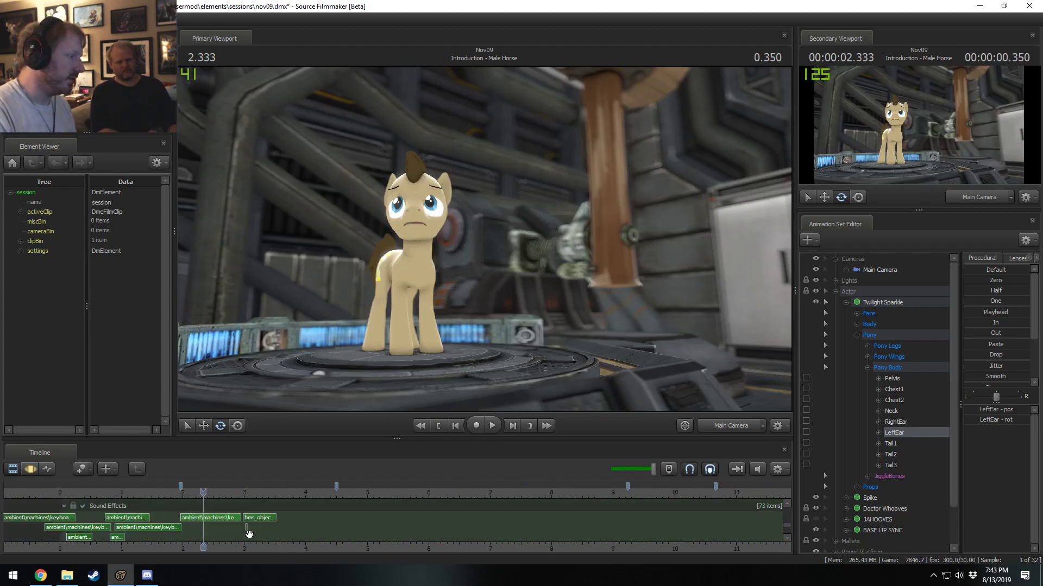
click(249, 520)
right_click(253, 517)
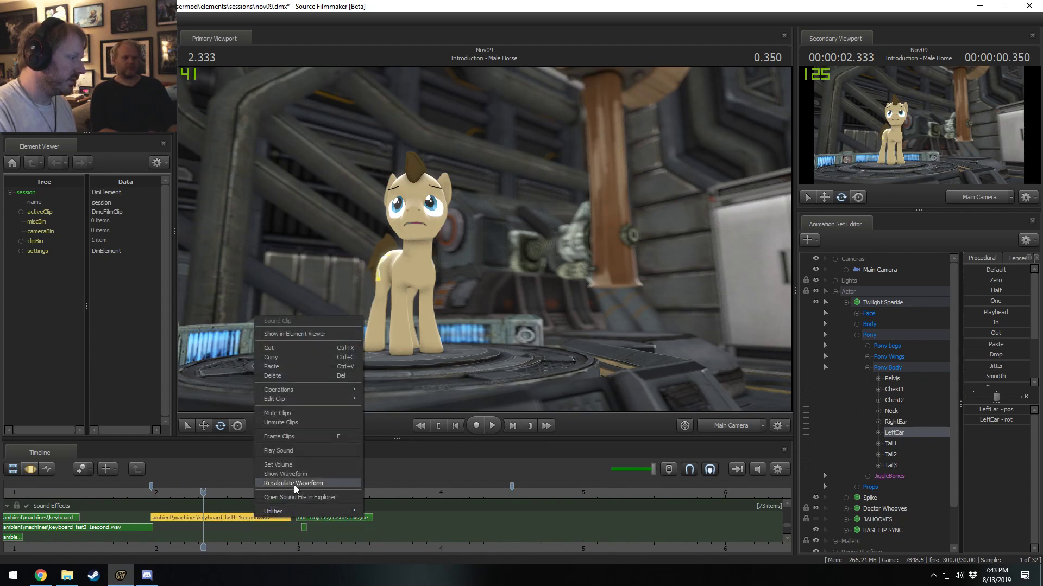
mouse_move(300, 399)
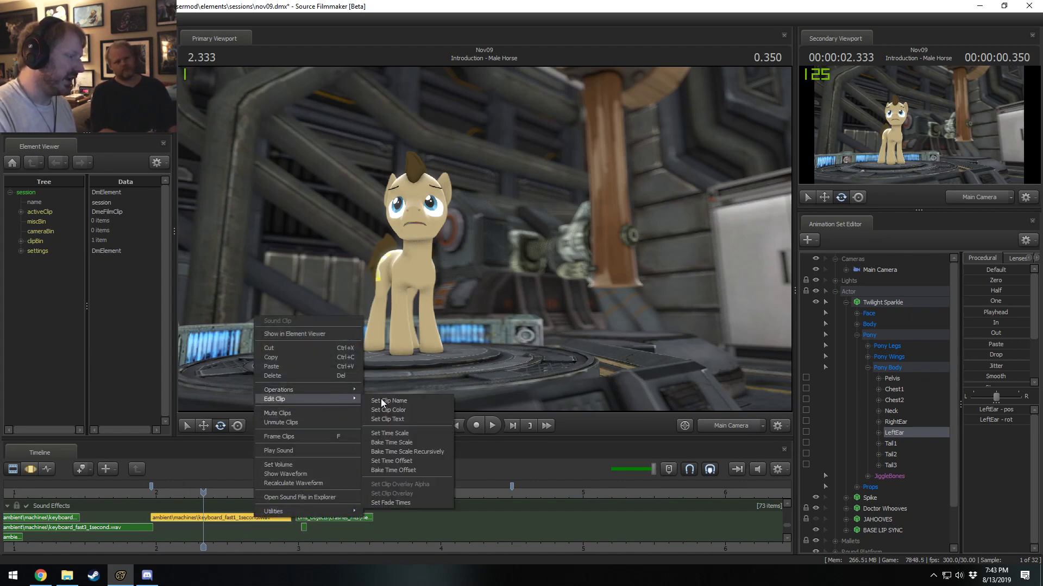
click(406, 500)
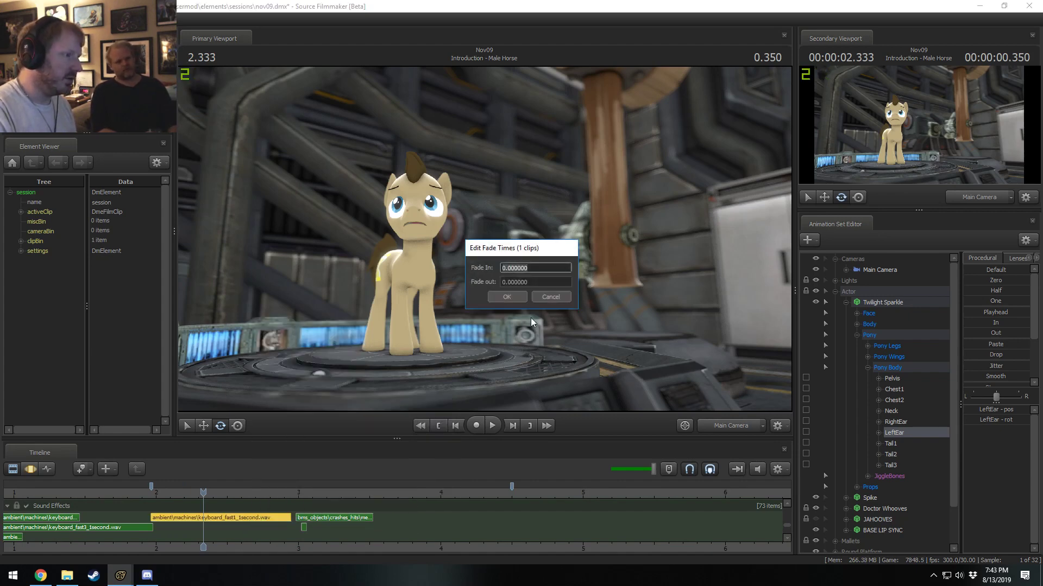
click(550, 297)
Examine the keyboard sound clips around the Introduction - Male Horse cut and play back from 1.966 s.
drag(163, 493, 151, 493)
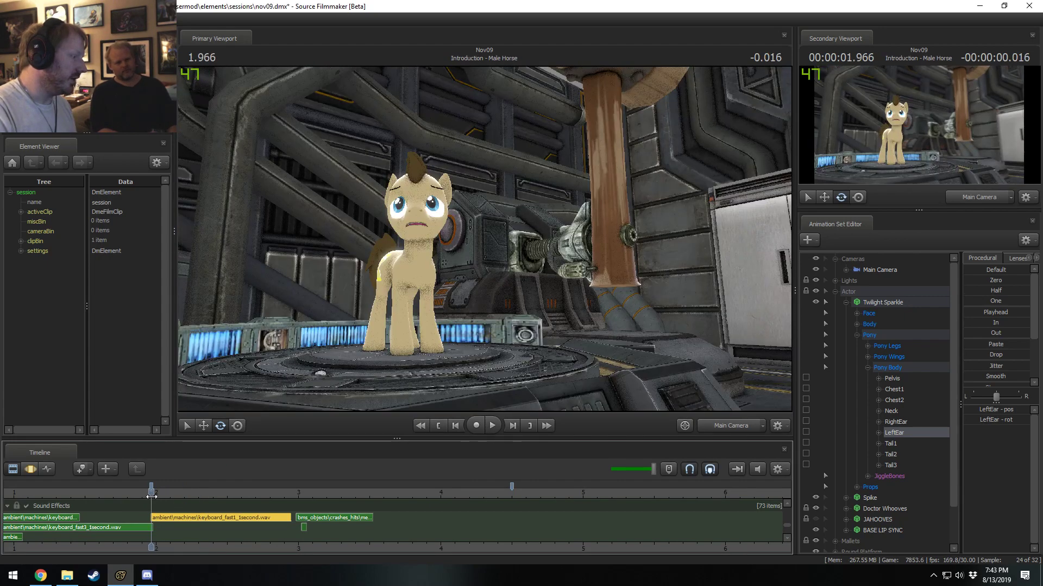
scroll(316, 498, down, 2)
scroll(296, 510, up, 4)
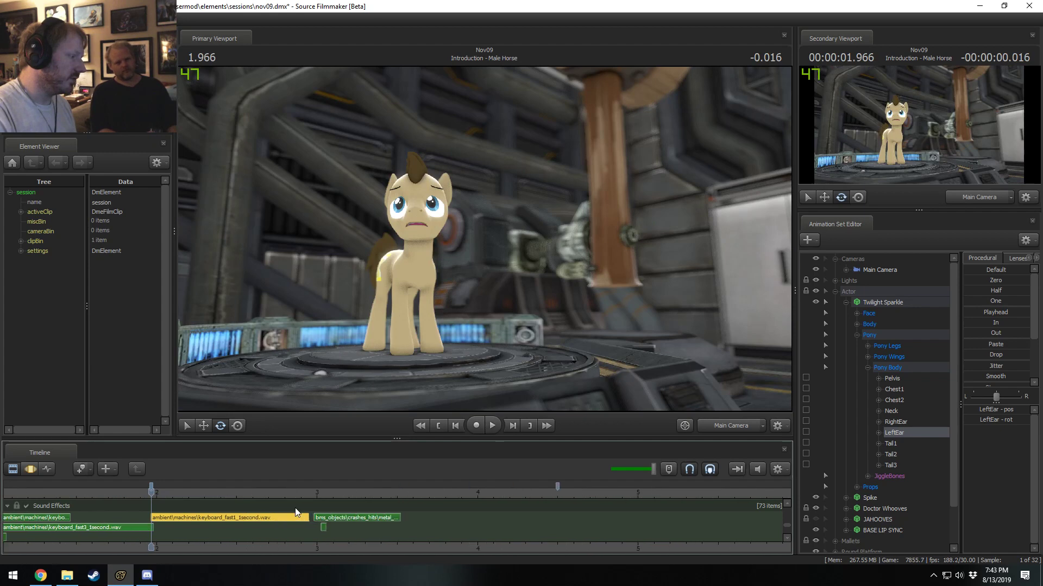
scroll(305, 500, up, 3)
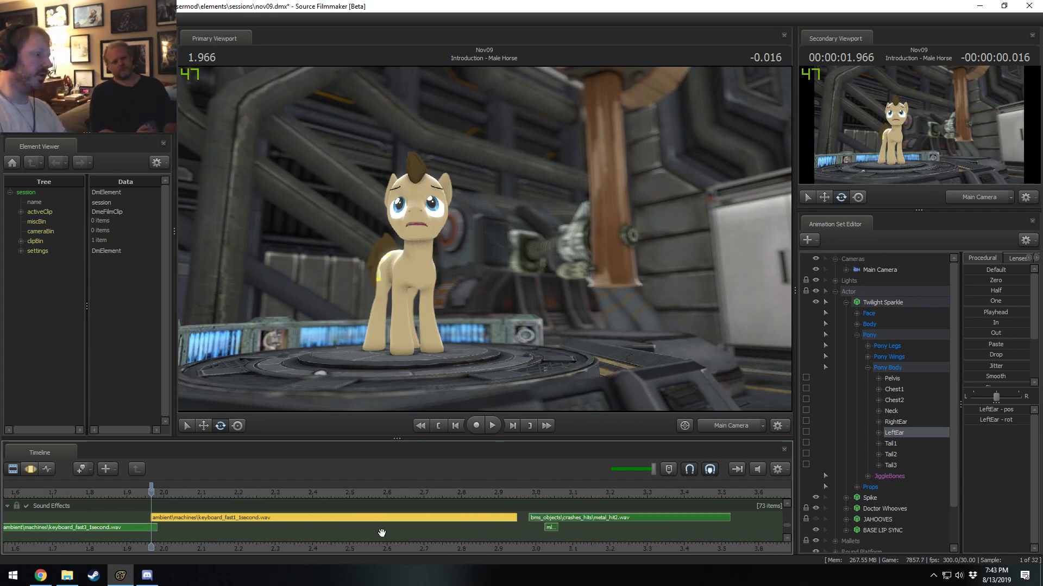
scroll(380, 535, down, 2)
scroll(445, 538, up, 2)
scroll(558, 516, up, 1)
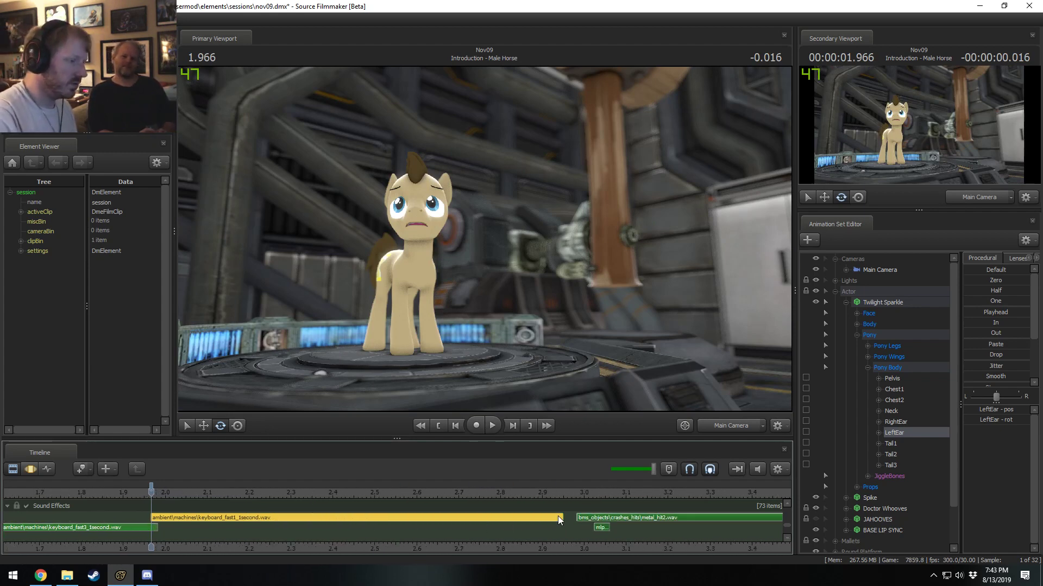
key(space)
scroll(543, 501, down, 8)
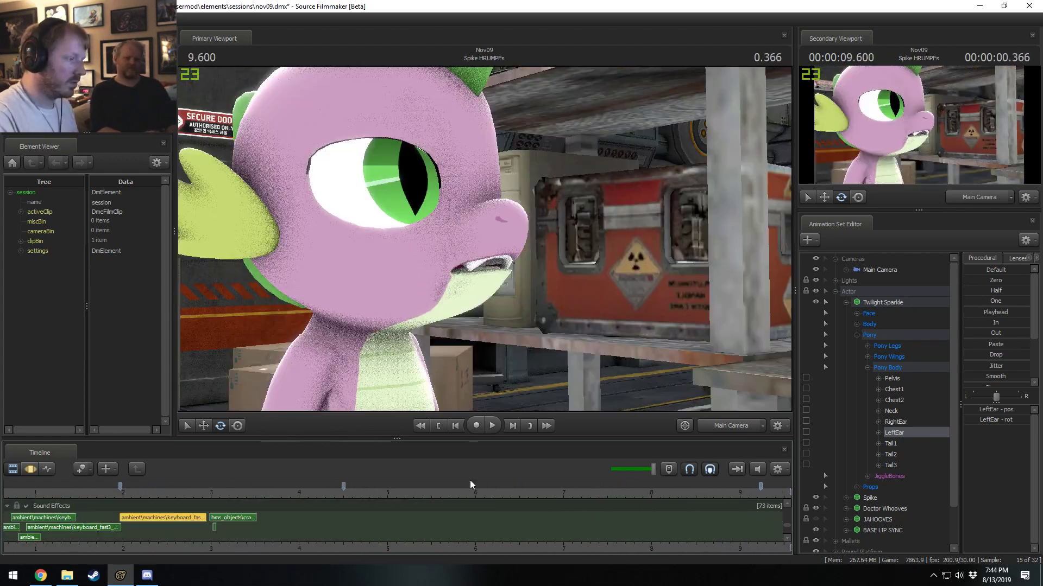
Trim the starts of the keyboard_fast2_1second.wav and first keyboard_fast3_1second.wav clips to 0 s on the Sound Effects track.
scroll(569, 502, down, 4)
scroll(473, 526, up, 2)
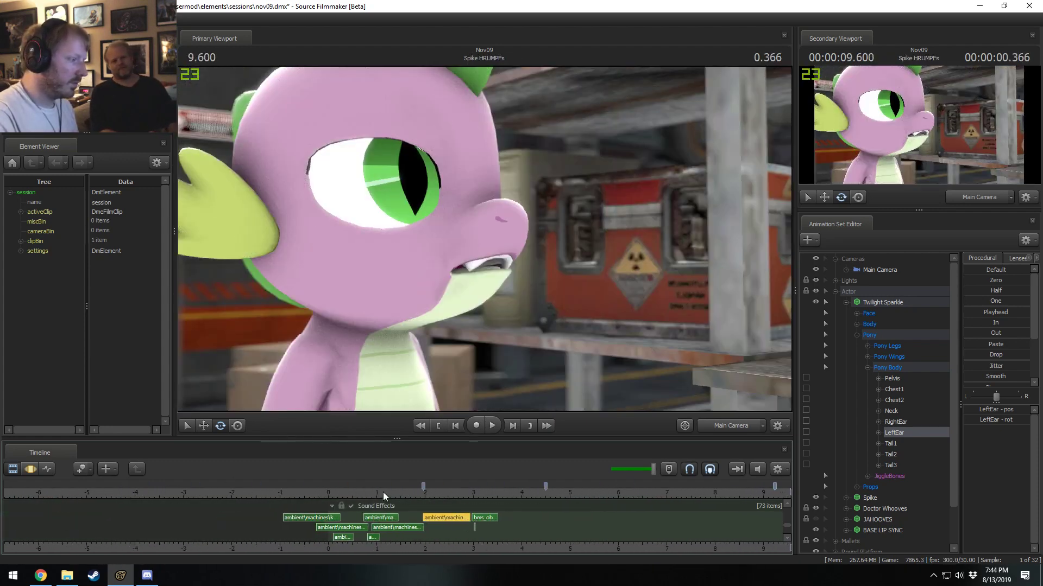
click(329, 492)
scroll(328, 520, up, 3)
scroll(328, 519, up, 3)
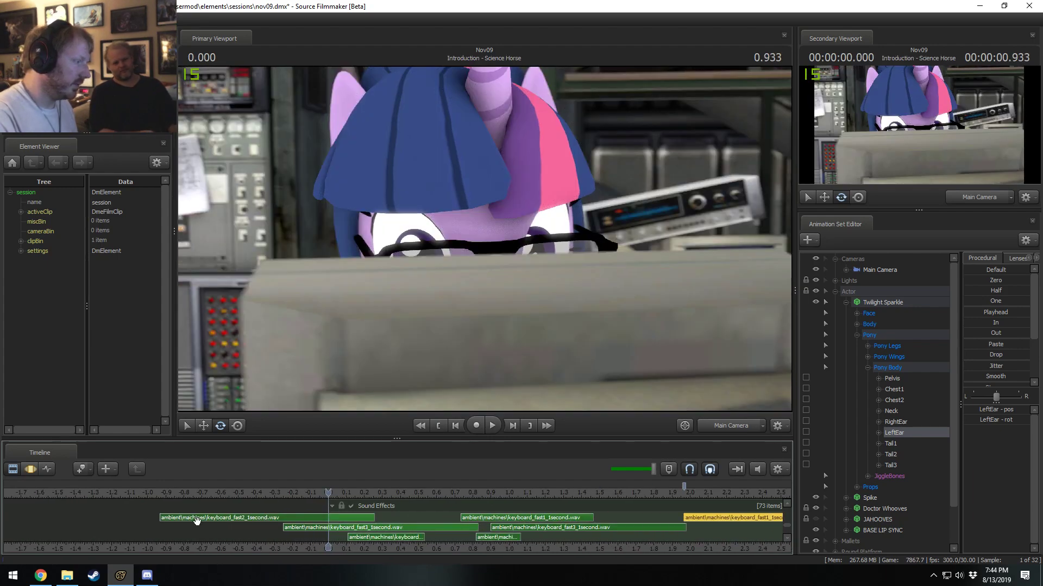
drag(164, 517, 338, 522)
click(297, 519)
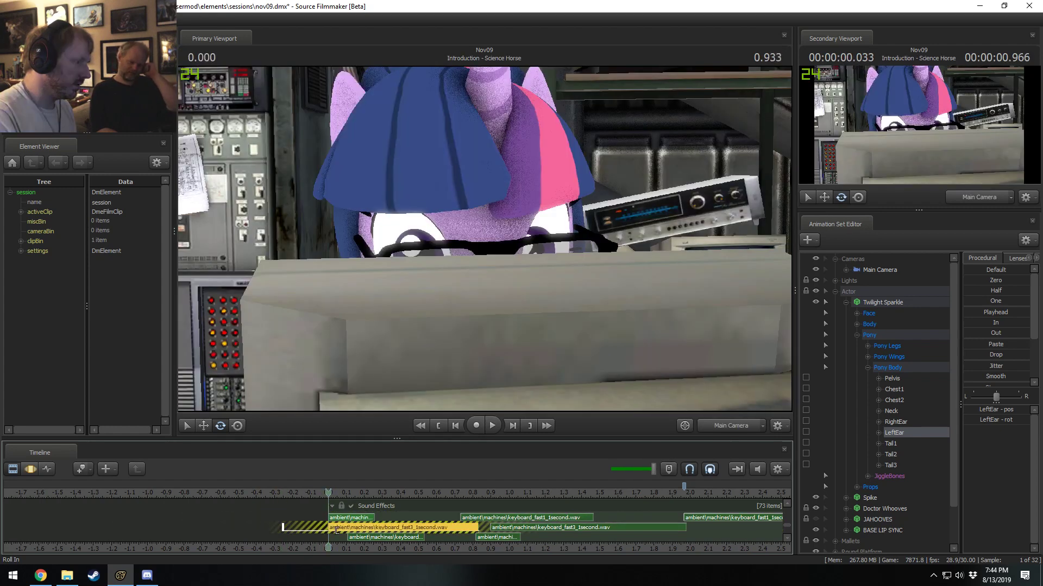
Trim the start of the r_ambience_lab2.wav clip on the Ambient track to 0 s.
scroll(395, 523, down, 4)
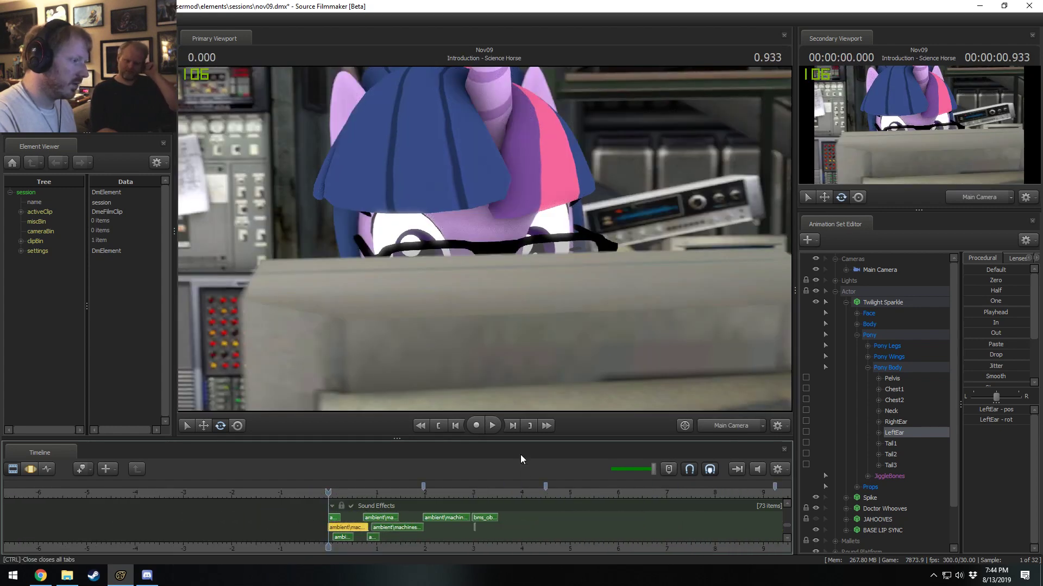
drag(521, 442, 521, 356)
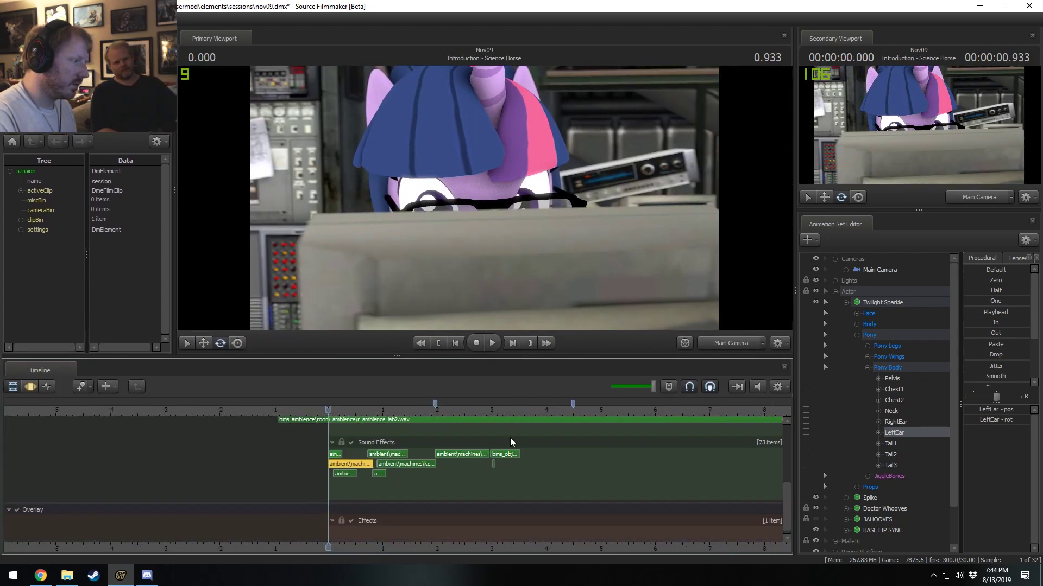
scroll(709, 491, up, 1)
drag(787, 503, 786, 472)
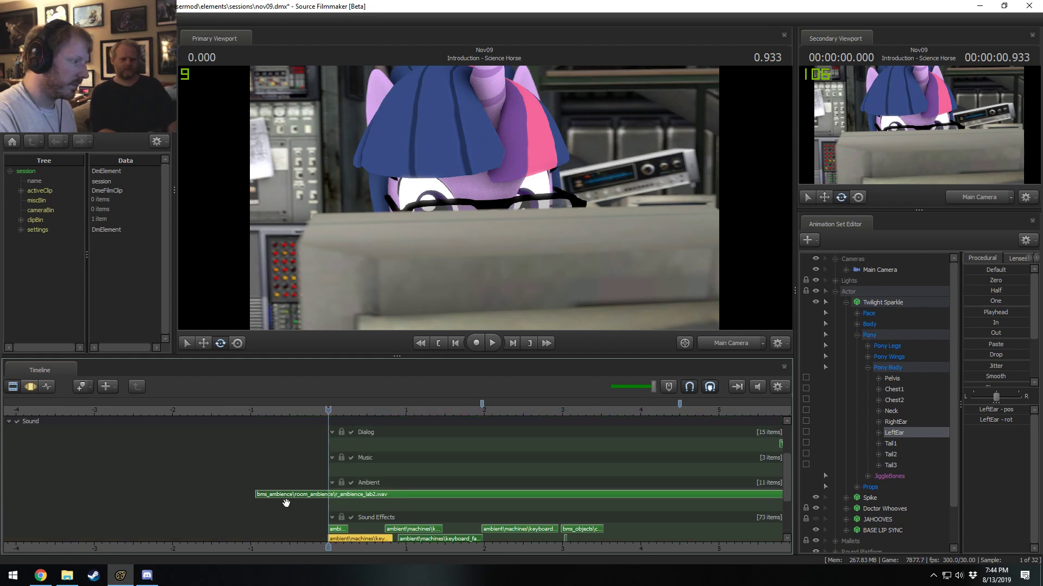
drag(259, 494, 330, 494)
Clear the KEYBOARD SOUNDS??? clip text from the Idea for Rocket Navigation shot.
scroll(641, 465, up, 1)
drag(788, 482, 789, 443)
scroll(714, 482, down, 4)
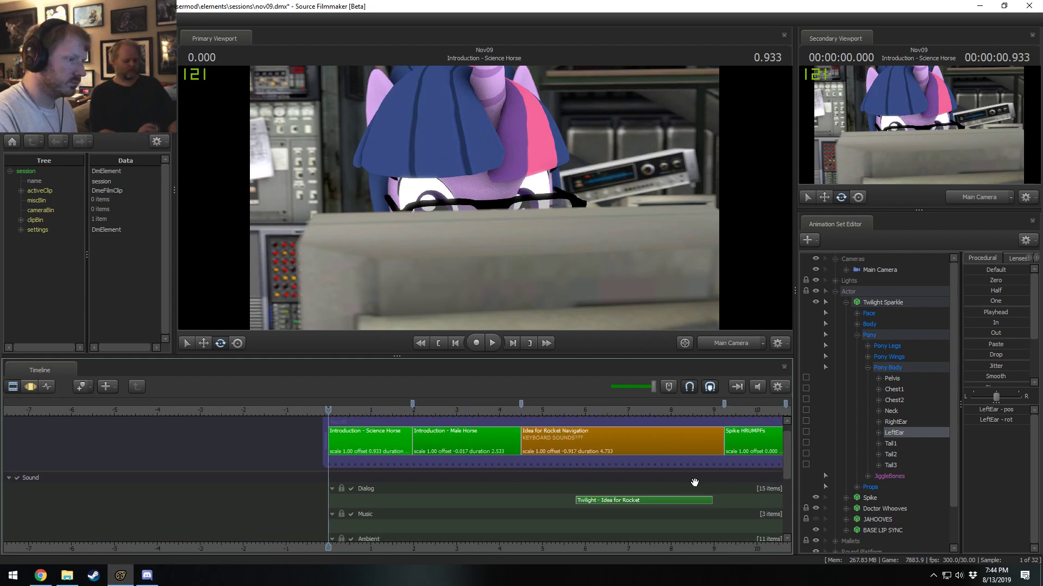
click(485, 415)
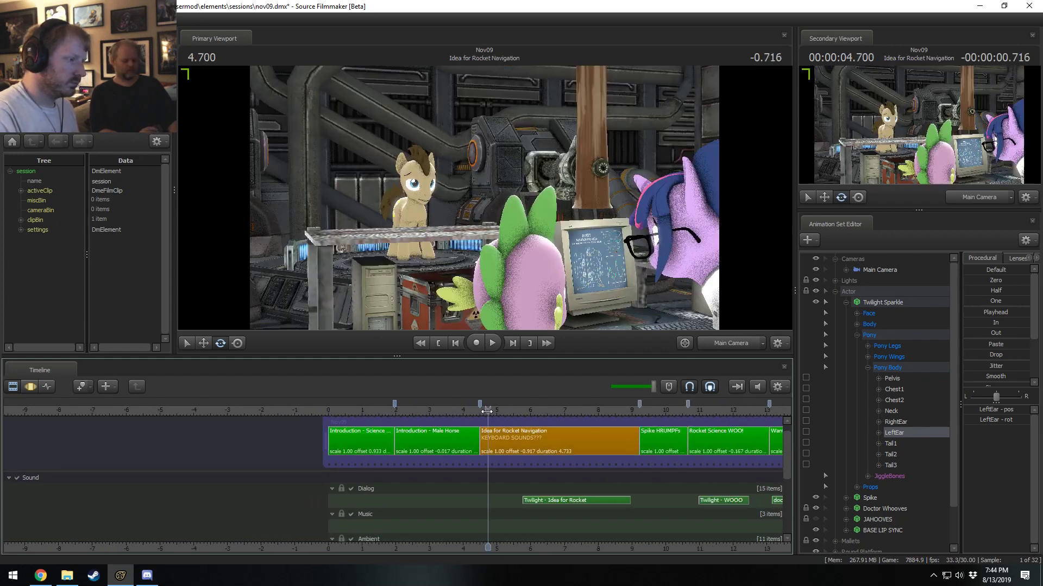
right_click(516, 444)
mouse_move(543, 310)
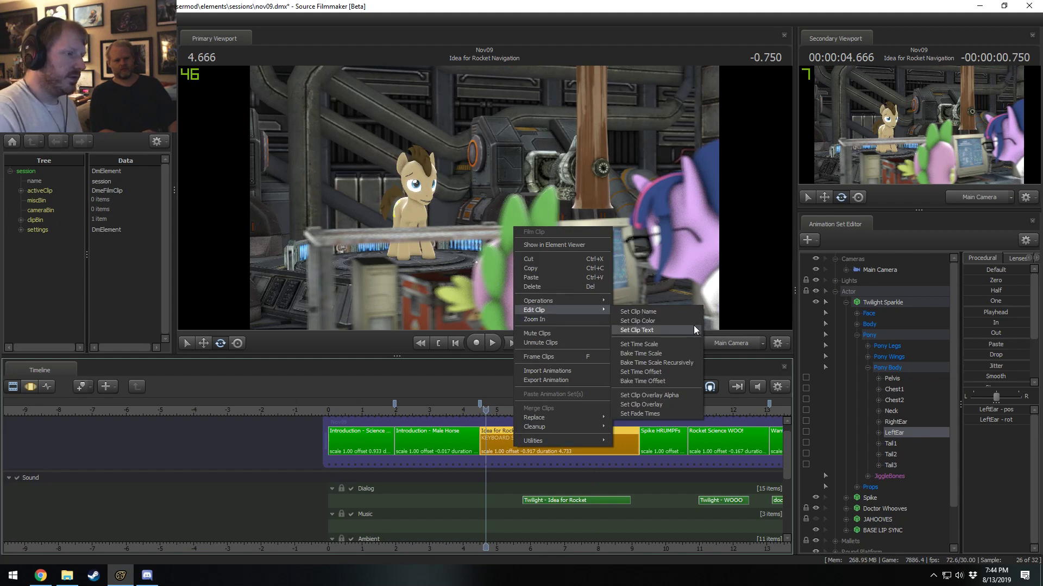
click(659, 329)
click(544, 259)
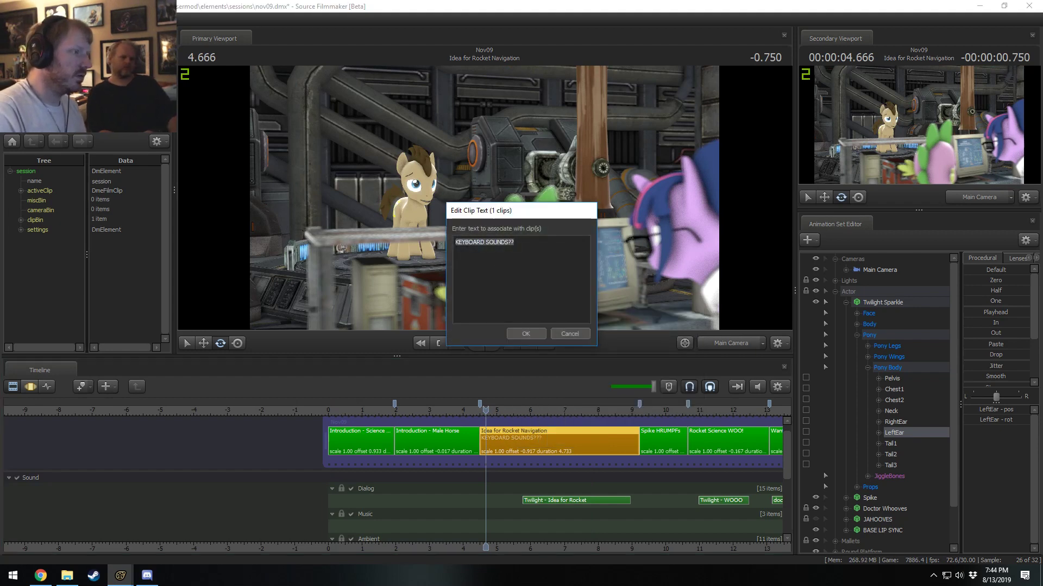
click(522, 335)
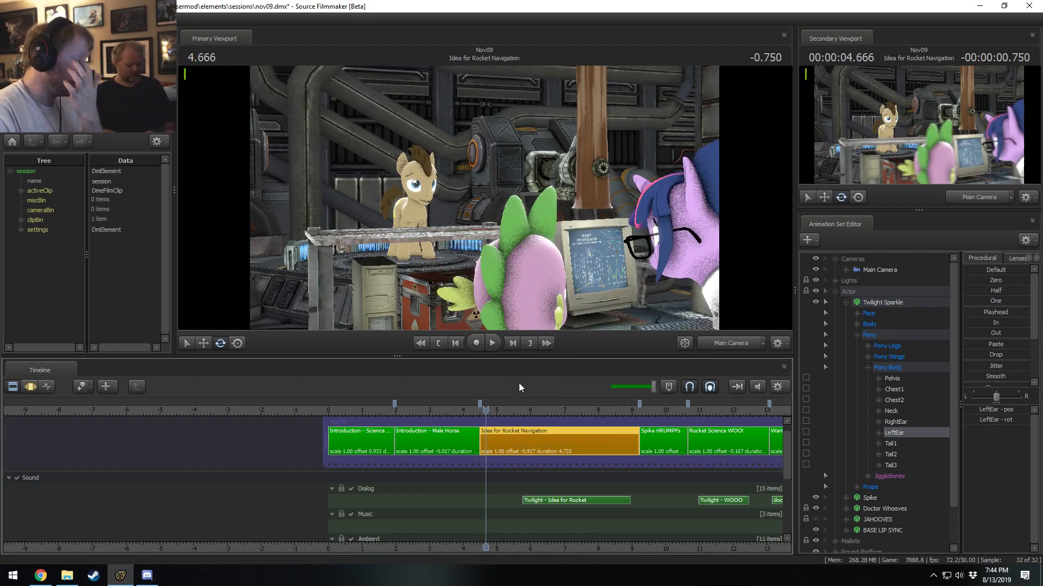
Play back the Idea for Rocket Navigation shot and enlarge the primary viewport above the timeline.
click(494, 412)
drag(494, 412, 543, 416)
key(space)
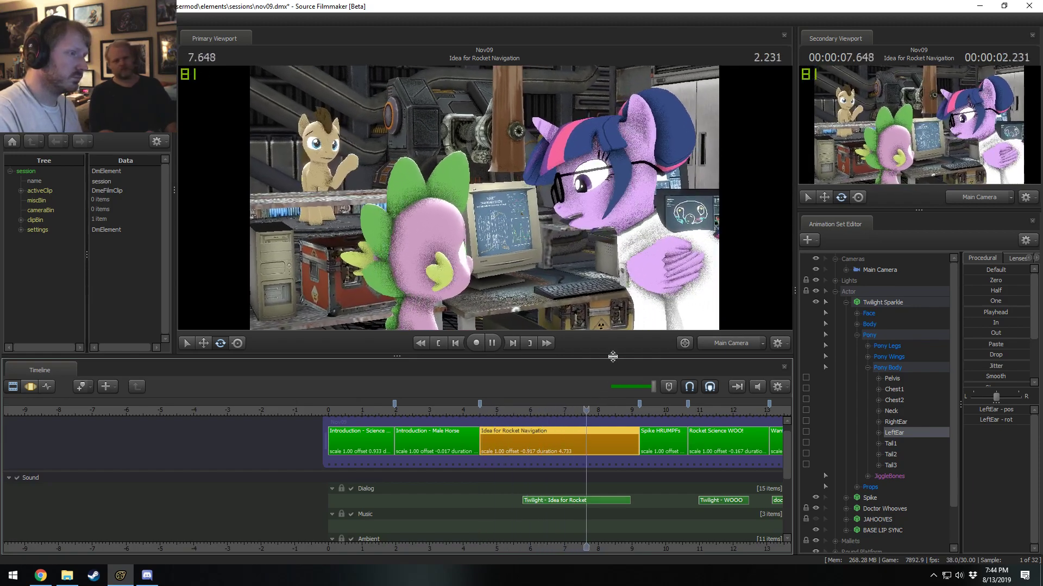
drag(614, 357, 613, 447)
key(space)
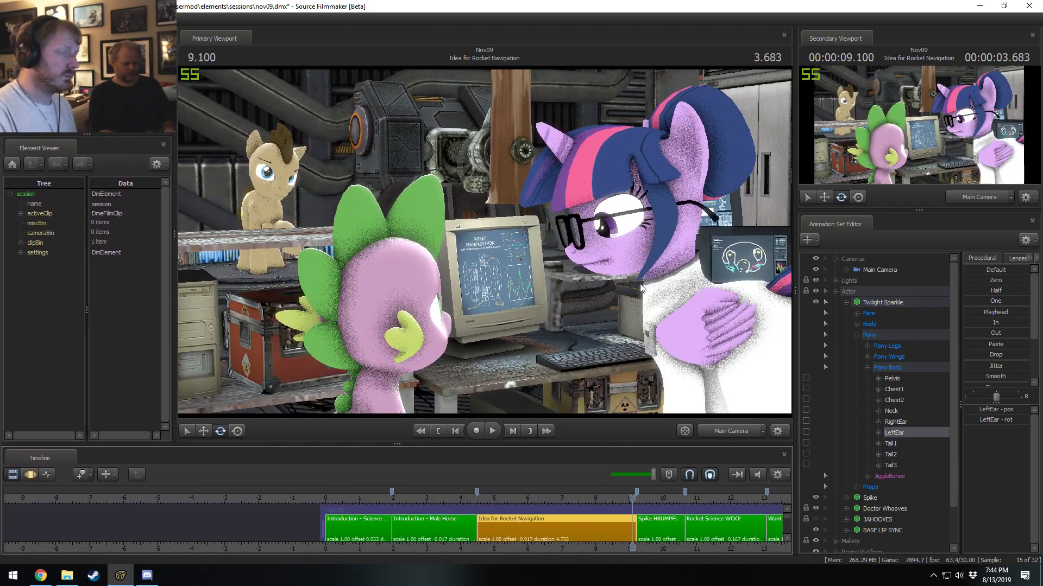
Enable lighting in the primary viewport and preview the Idea for Rocket Navigation shot at 4.800 s.
right_click(556, 314)
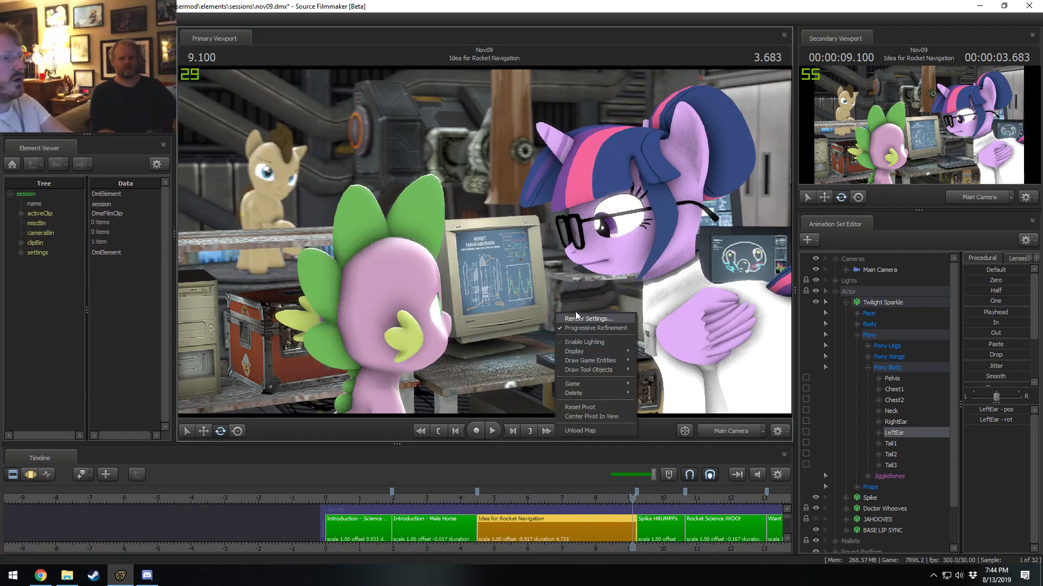
click(600, 342)
click(489, 498)
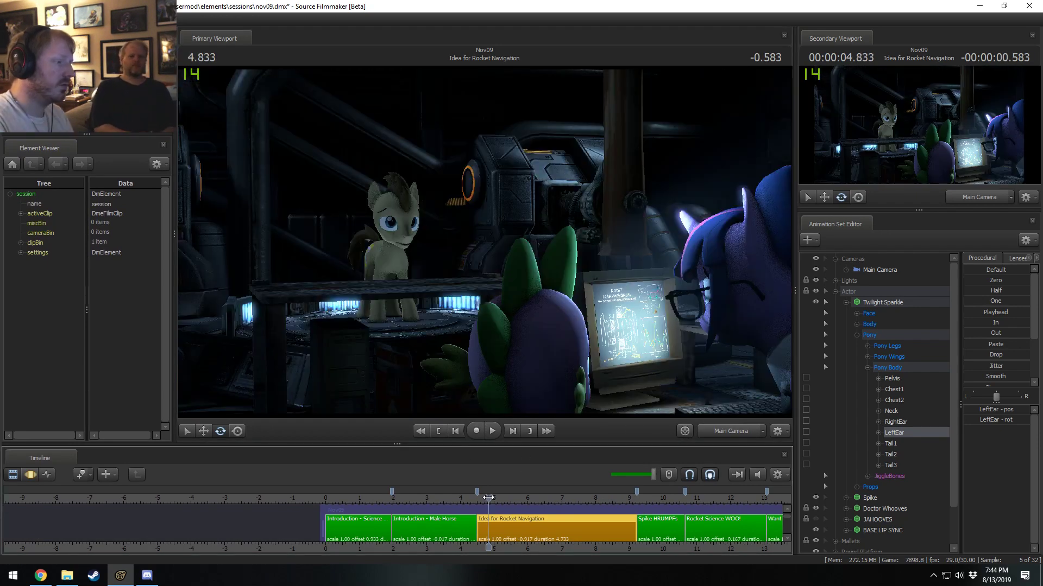
drag(488, 498, 488, 497)
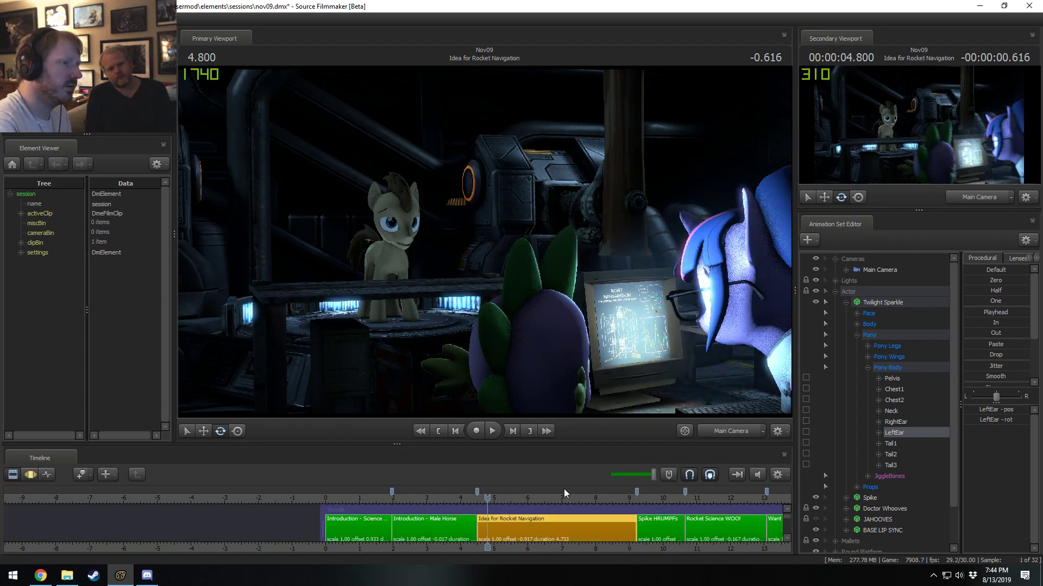
Switch the secondary viewport to the Work Camera and play back the lit shot from 4.800 s.
click(967, 198)
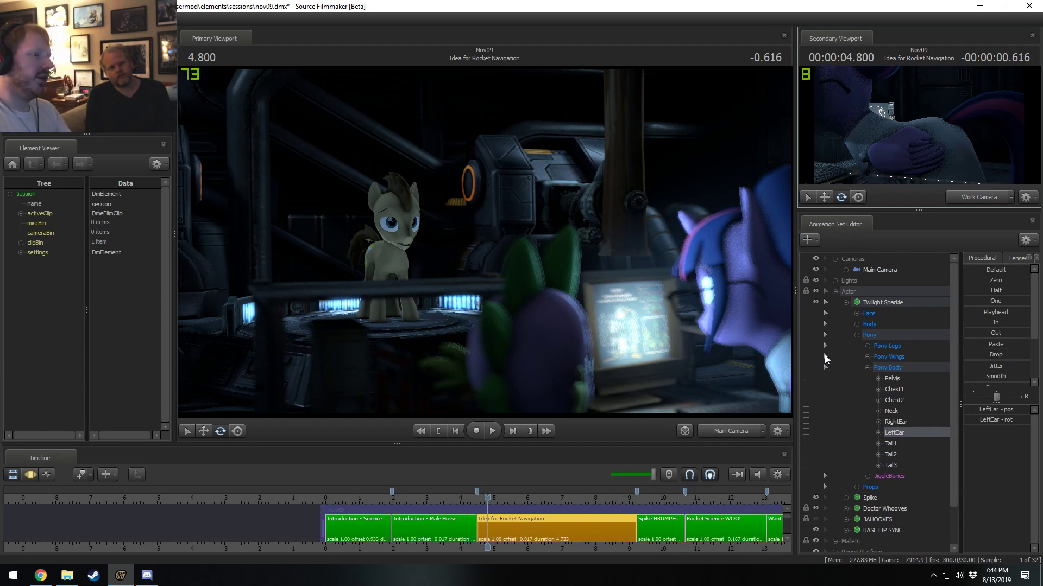
key(space)
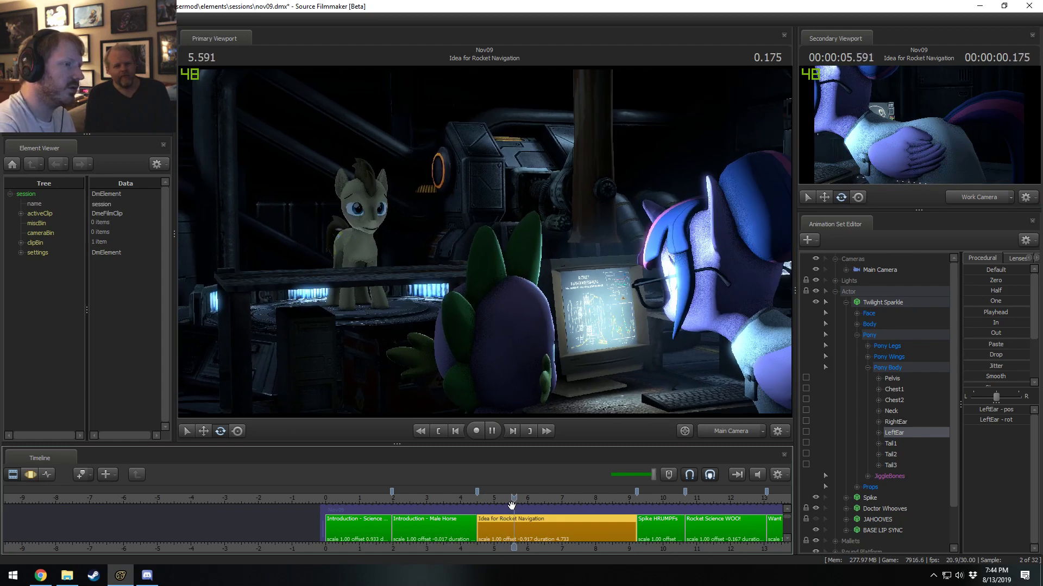
key(space)
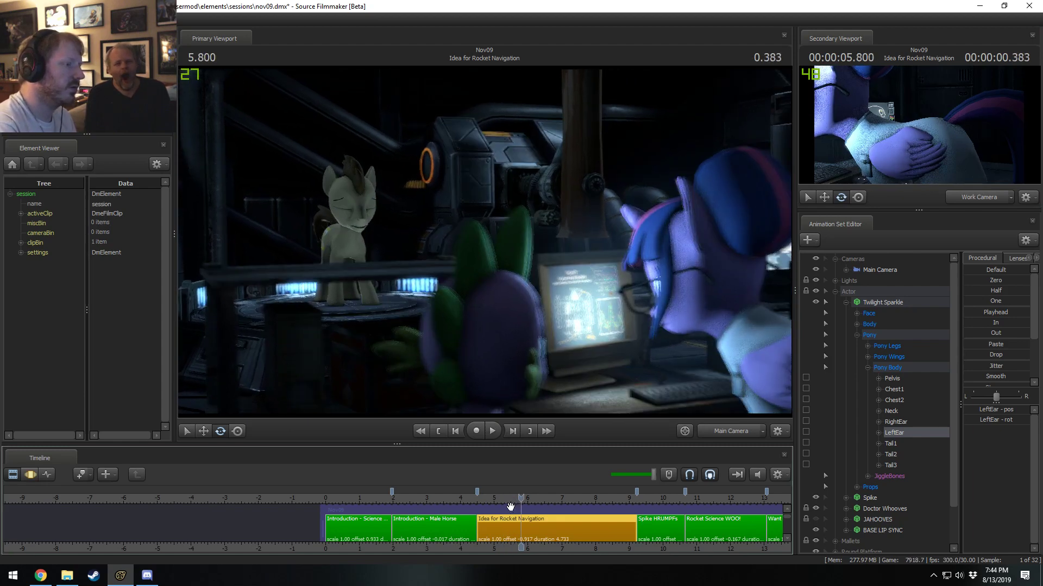
In the progressive refinement settings, override the depth of field and motion blur samples to 128 each.
click(512, 496)
right_click(581, 89)
click(607, 95)
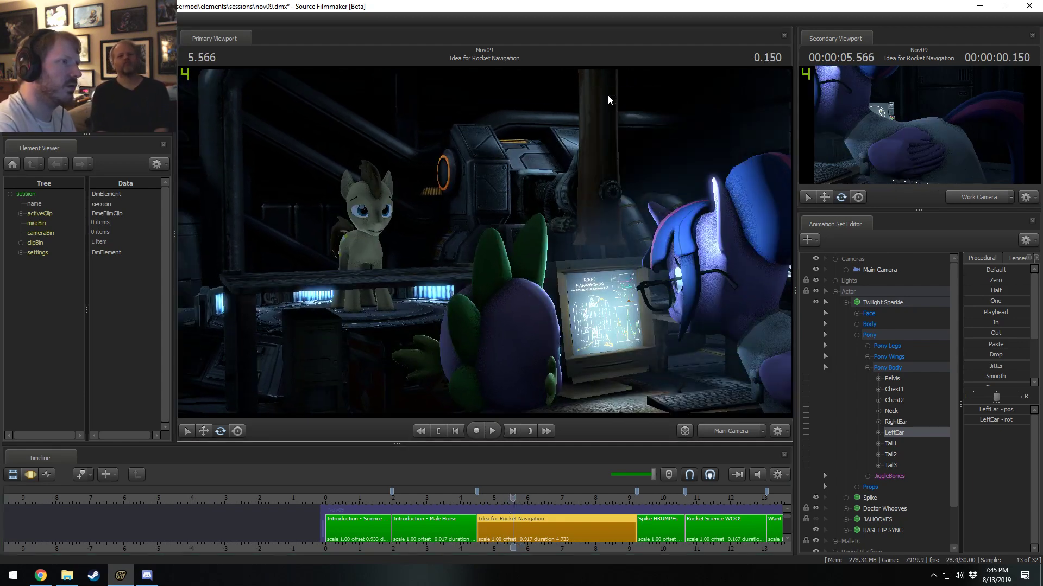
click(558, 246)
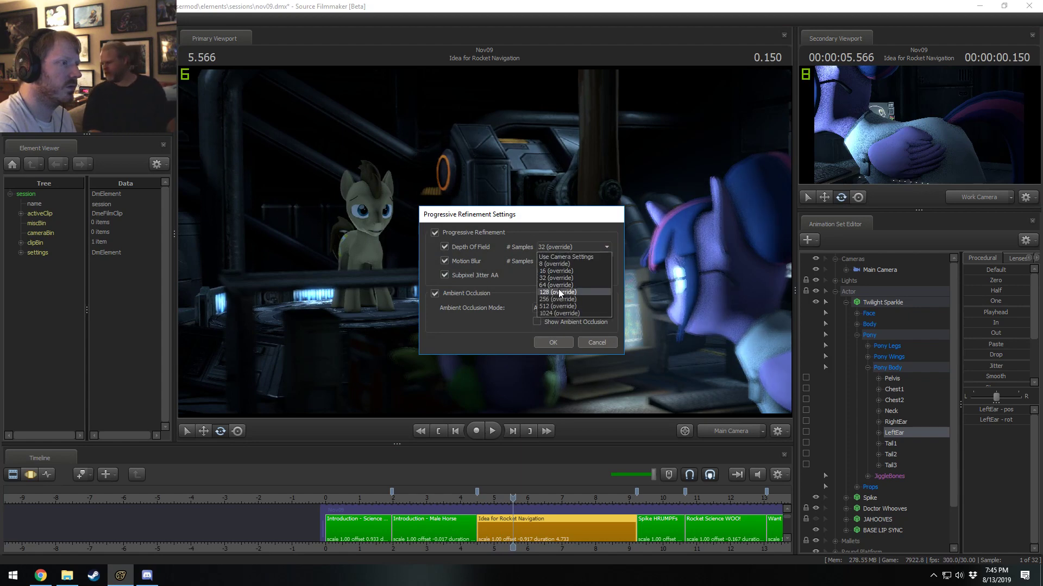
click(559, 292)
click(558, 261)
click(559, 306)
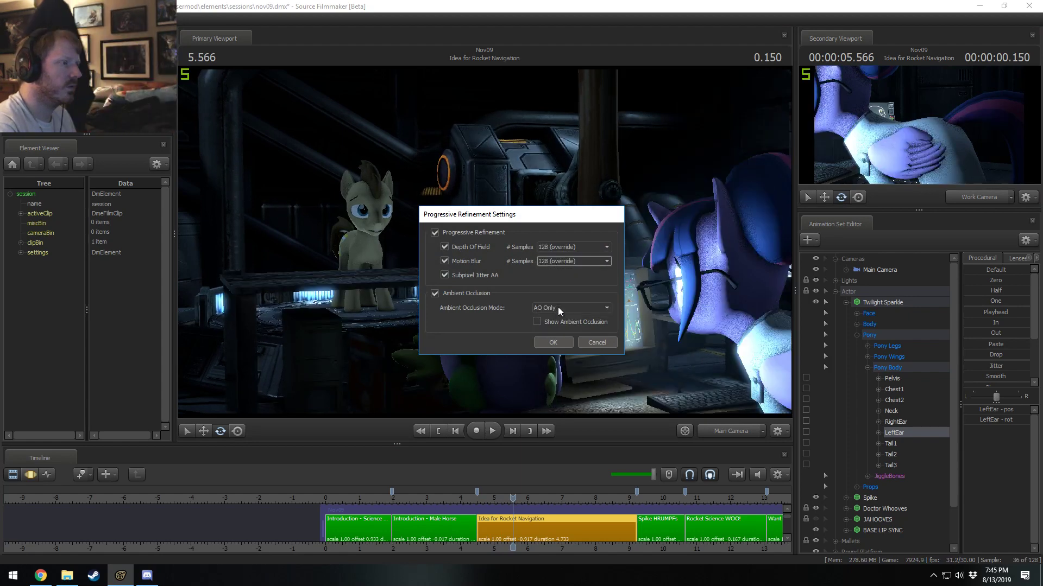
click(551, 342)
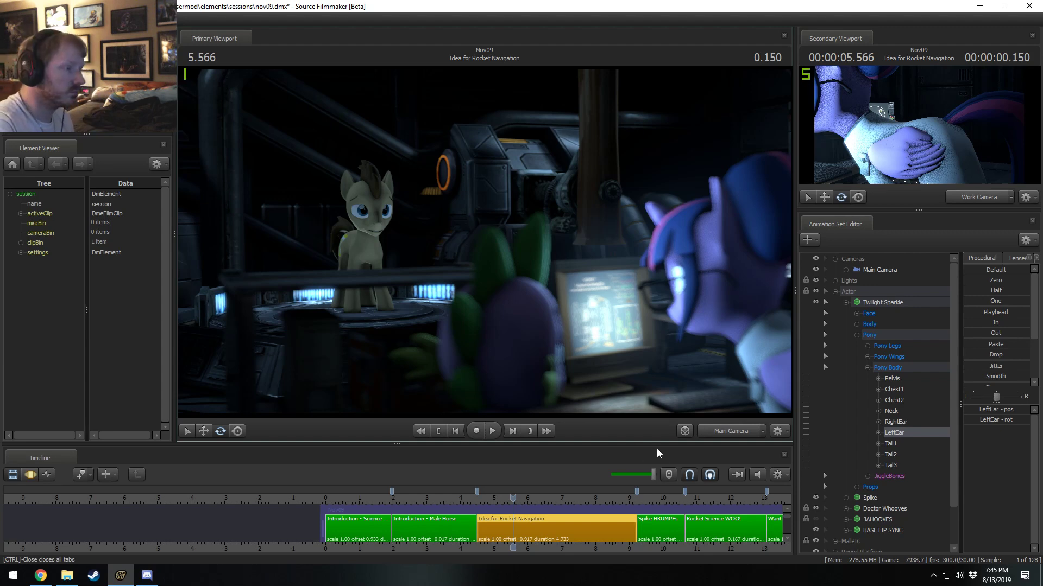
Play back the lit Idea for Rocket Navigation shot from 5.500 s and pause at 8.233 s.
drag(509, 504, 507, 499)
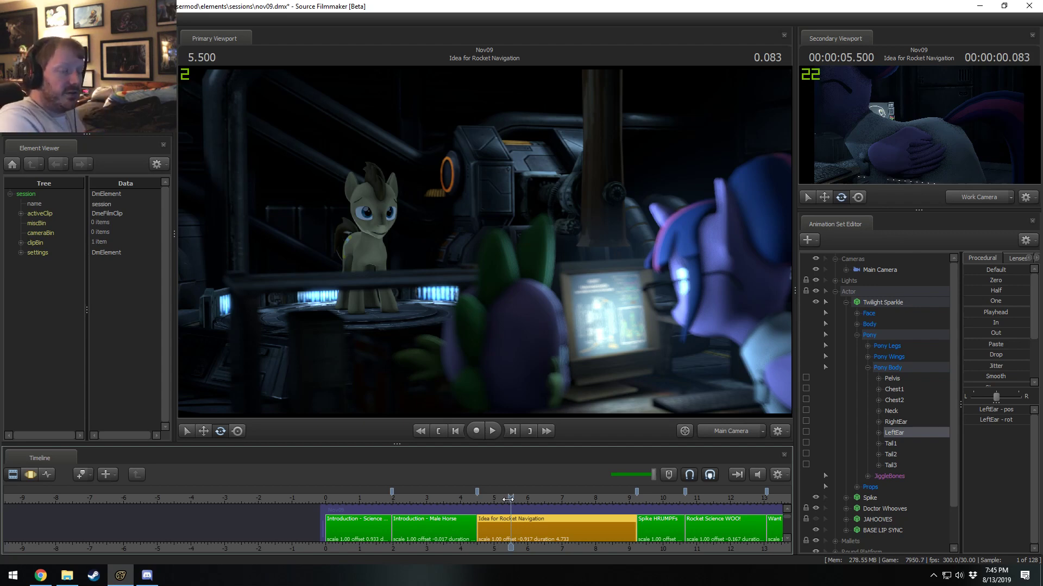
middle_drag(526, 549, 349, 543)
scroll(450, 545, up, 2)
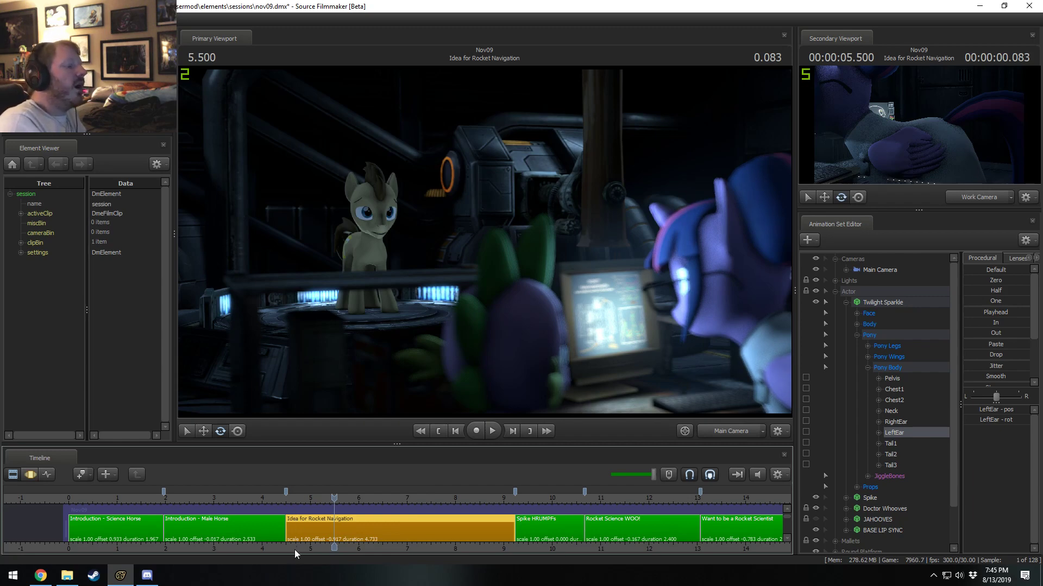
middle_drag(294, 549, 200, 550)
key(space)
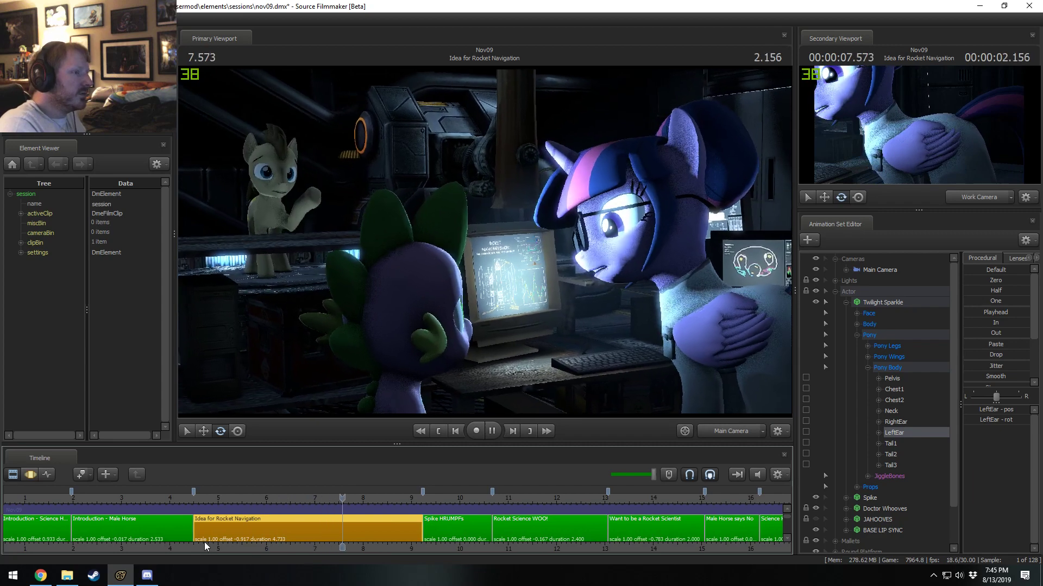
key(space)
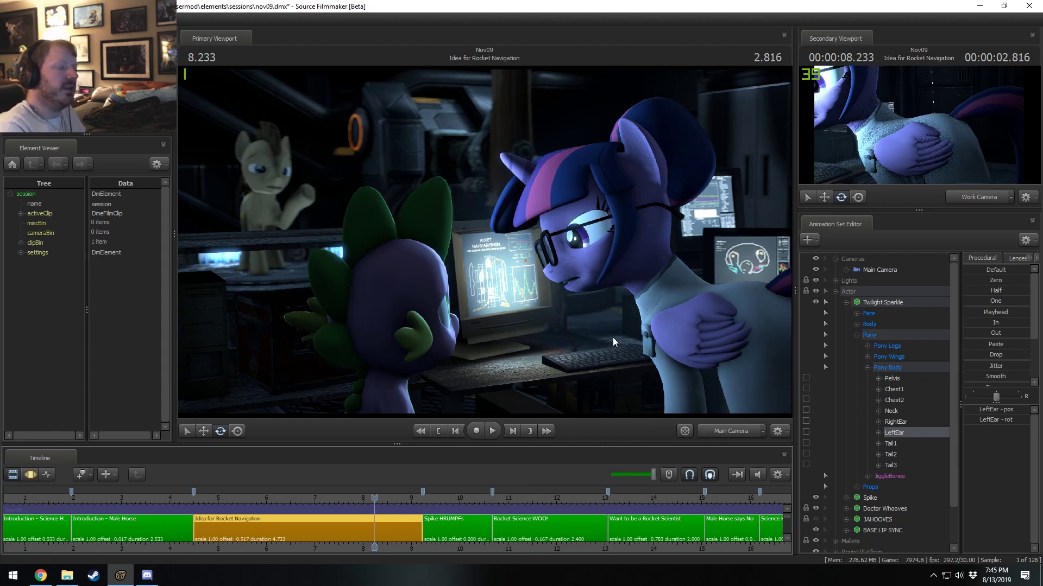
Play back Twilight Sparkle's left ear motion from 8.233 s in the Motion Editor, and compare the paused frame with the Clip Editor view.
key(F3)
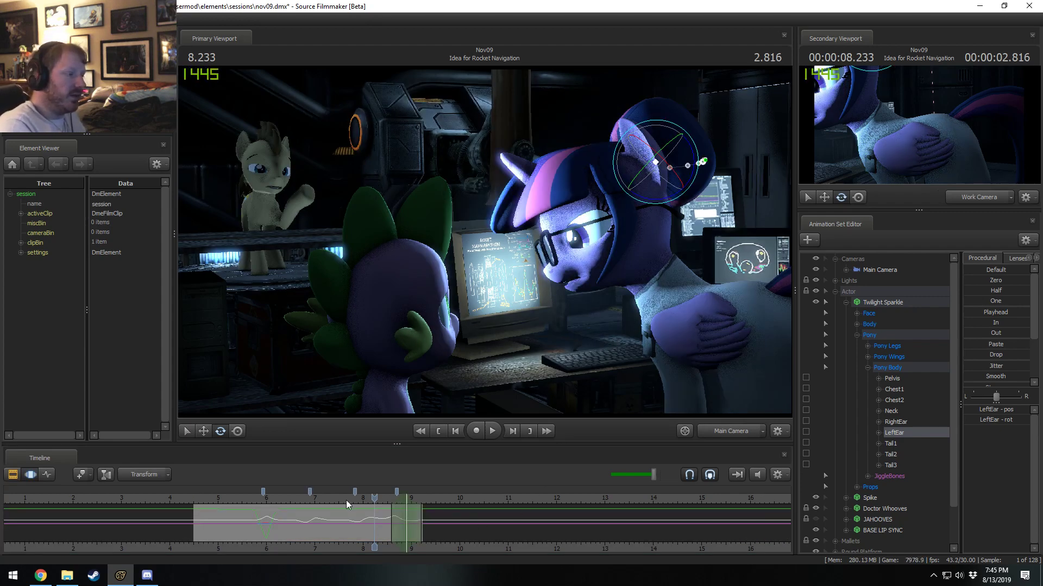
key(space)
key(space)
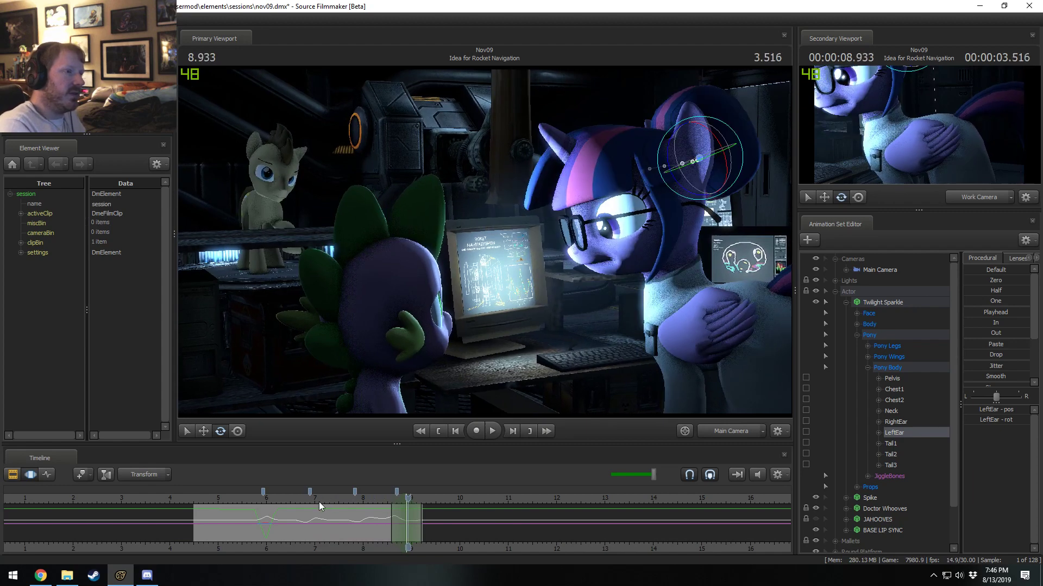
key(F2)
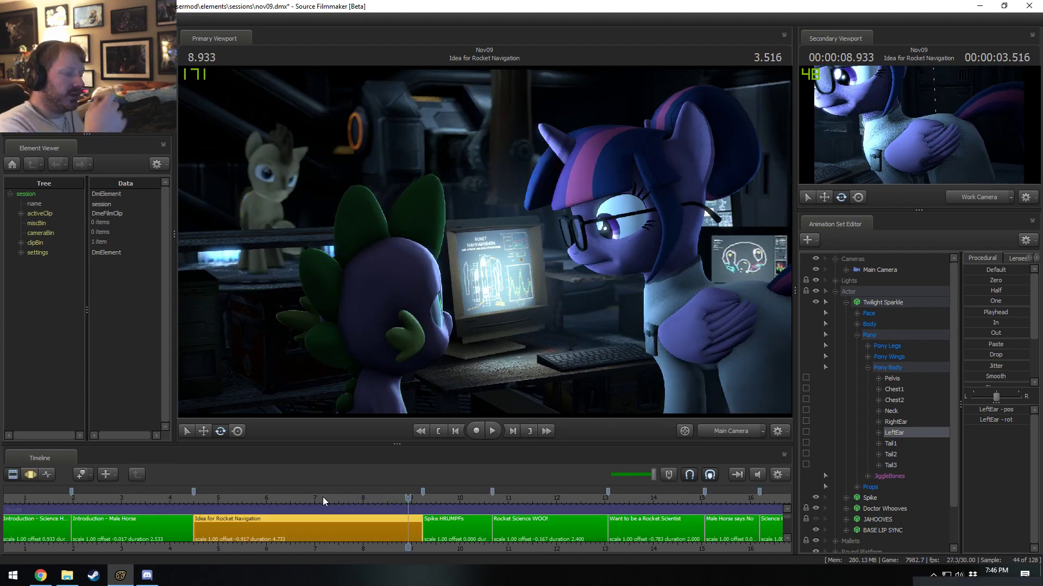
key(F3)
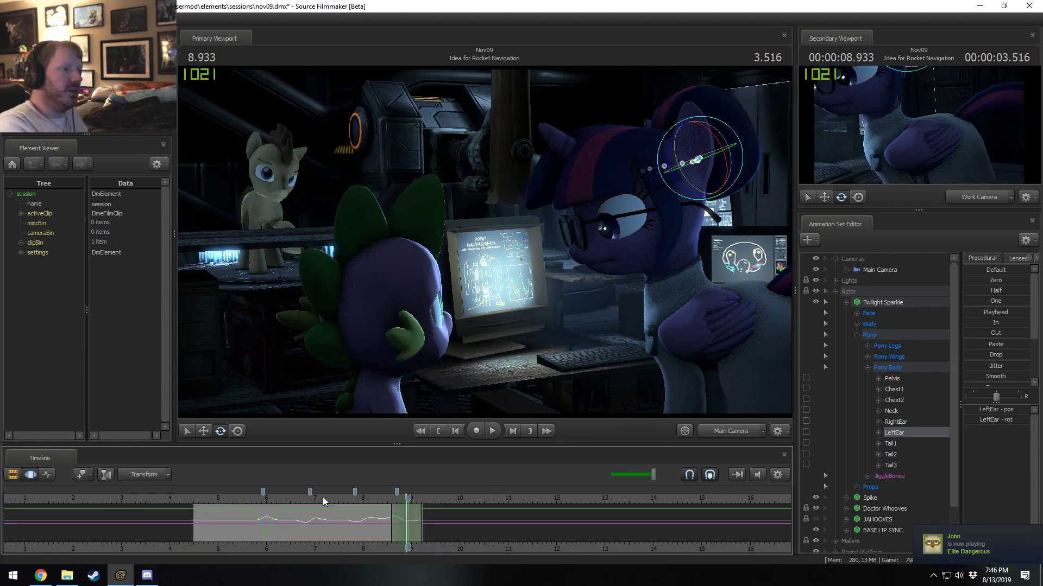
key(F2)
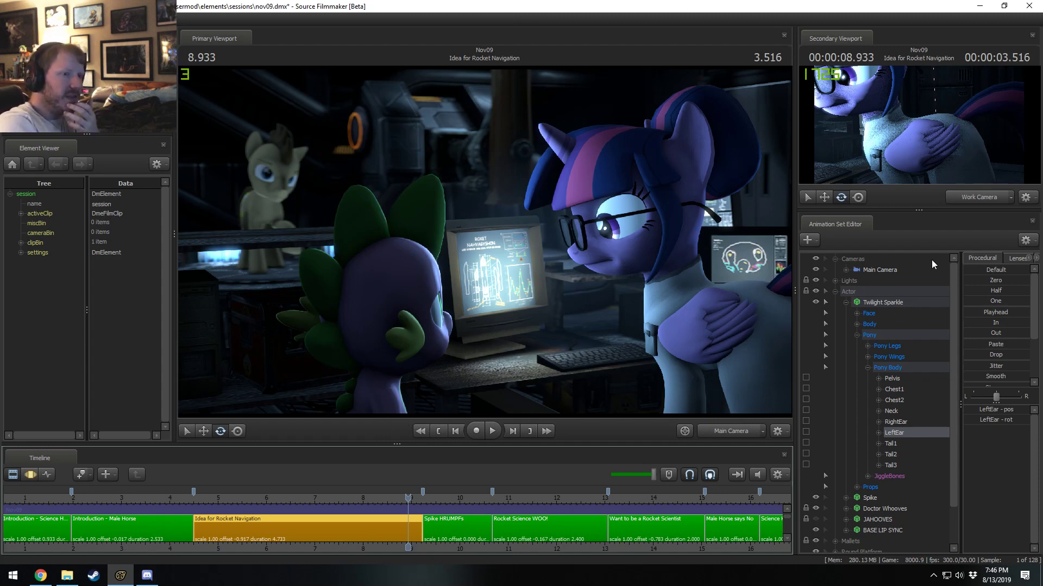
Select the Main Camera and check its controls and the frame at 8.933 s.
click(875, 270)
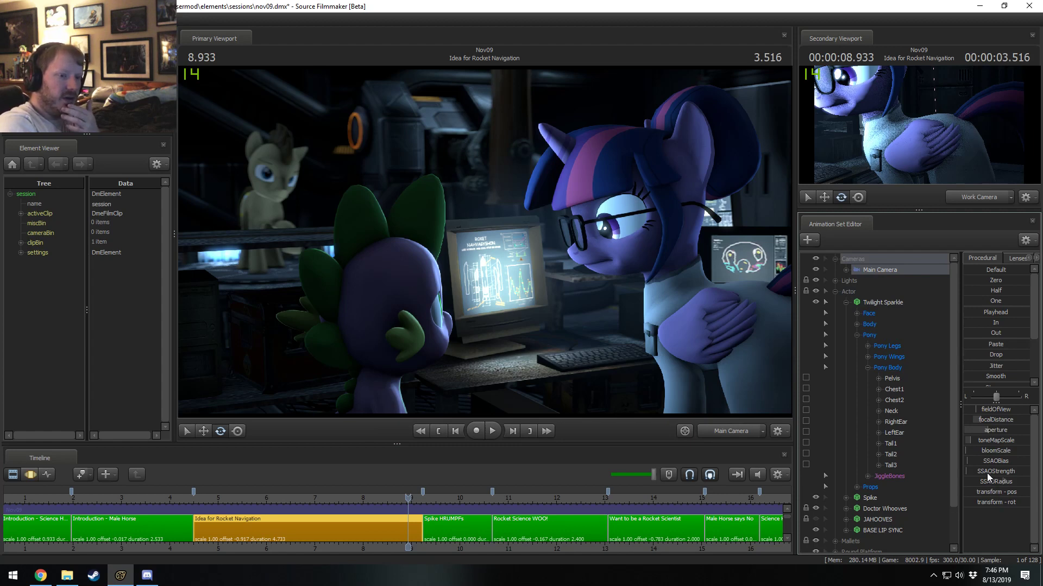
key(F3)
key(F2)
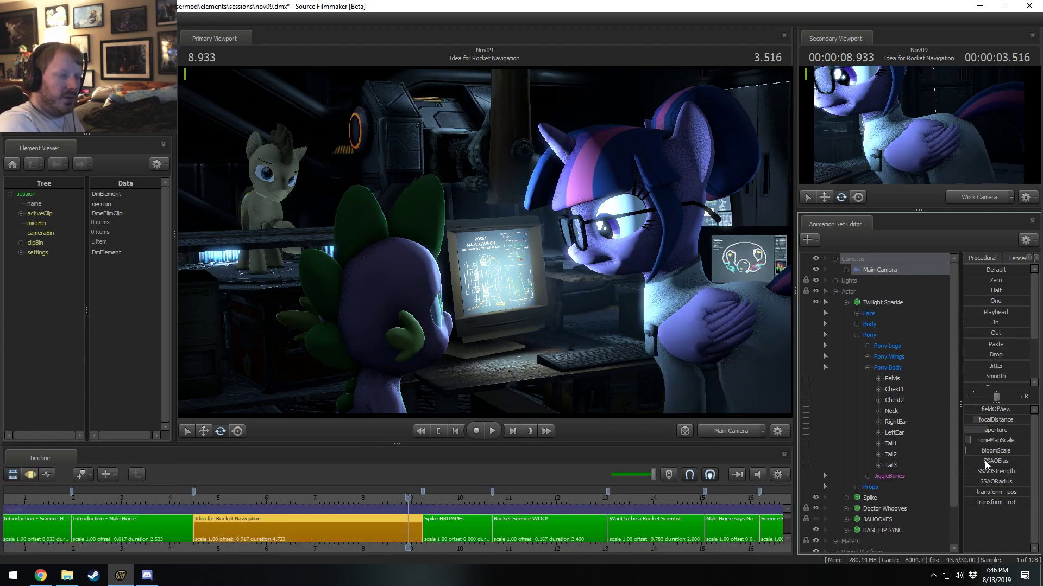
Save the Nov09 session, and open alushy.dmx from the alushy sessions folder.
key(ctrl+s)
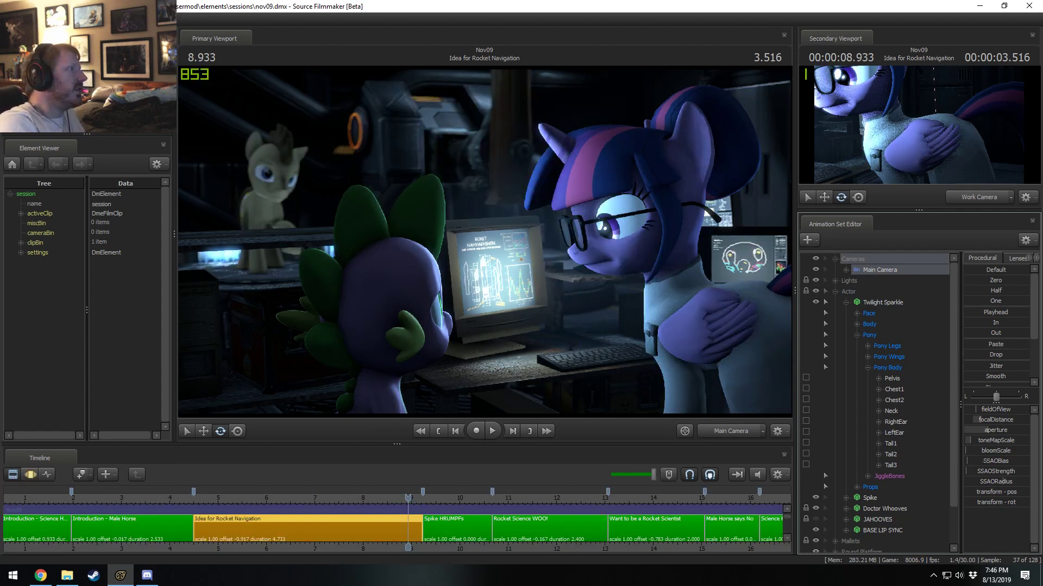
click(8, 20)
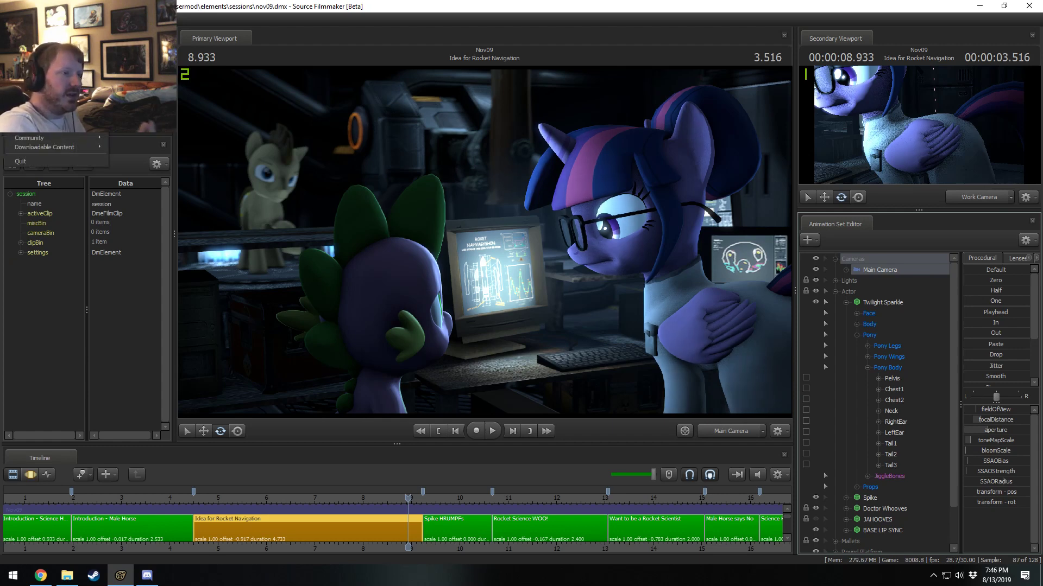
click(24, 40)
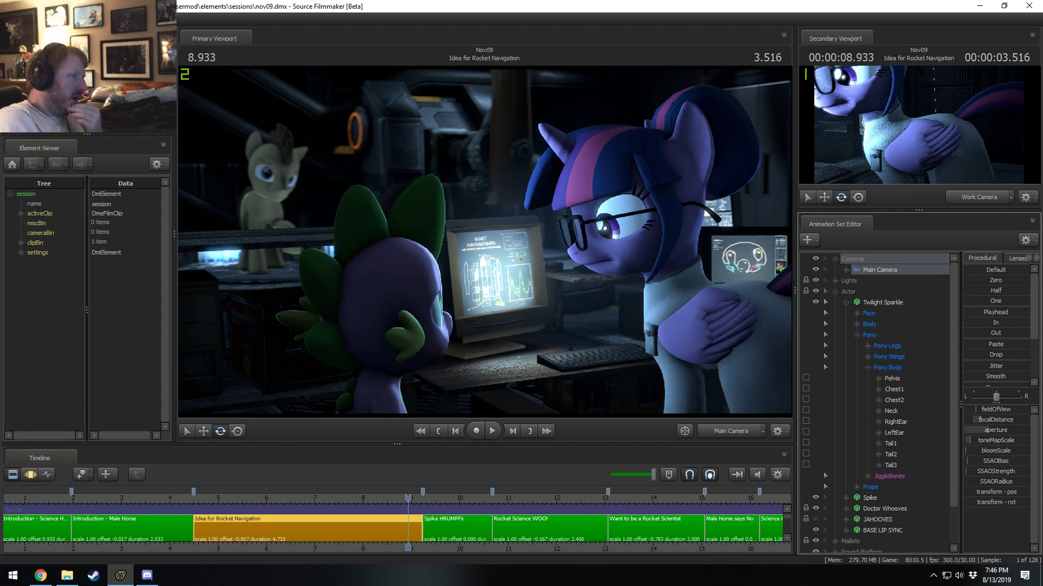
click(640, 185)
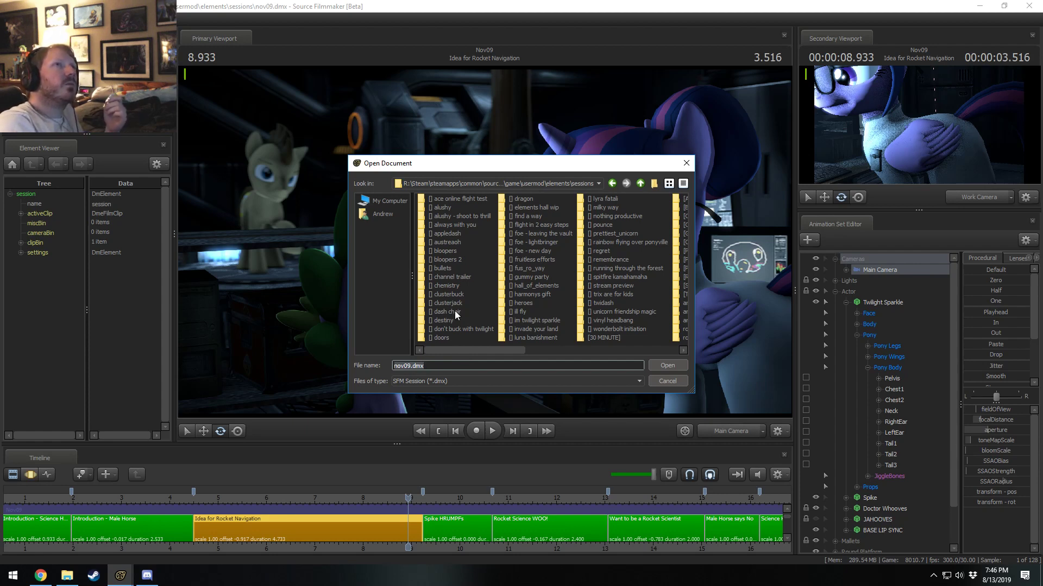
click(445, 216)
double_click(438, 207)
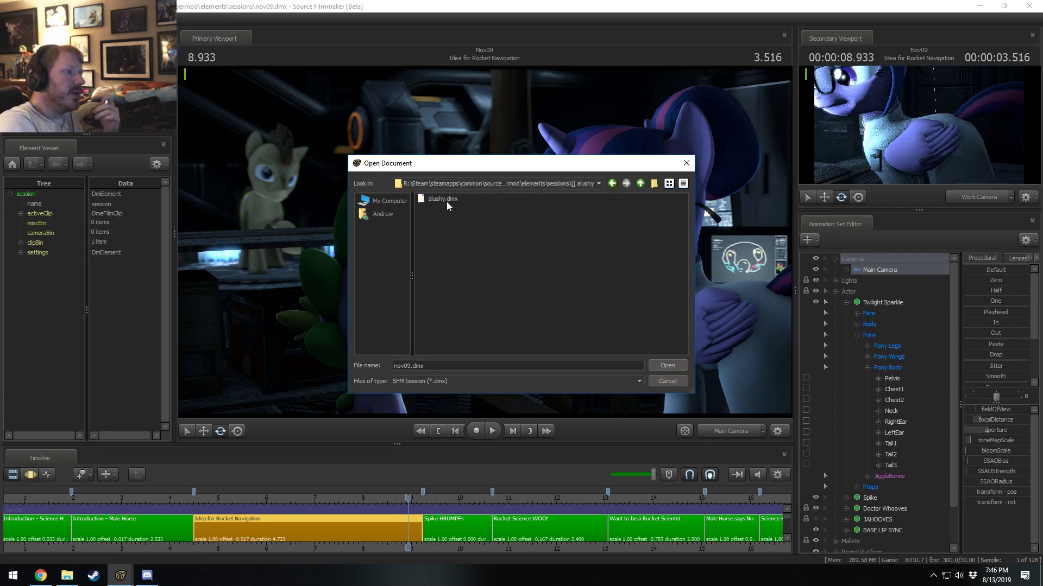
double_click(447, 200)
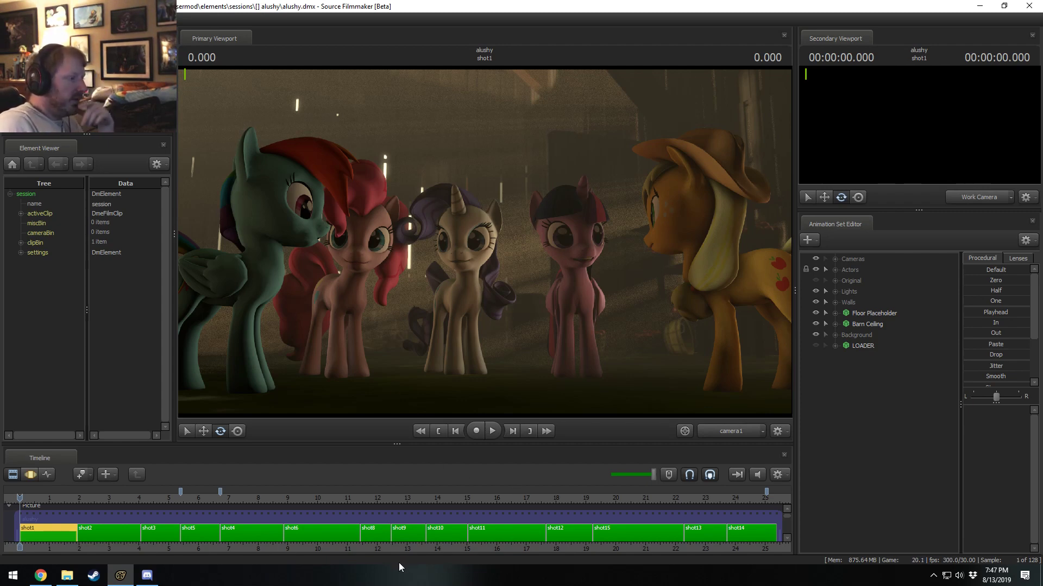
Examine the alushy frame at 14.000 s, and check camera1's controls in shot1 and shot6.
drag(426, 496, 438, 498)
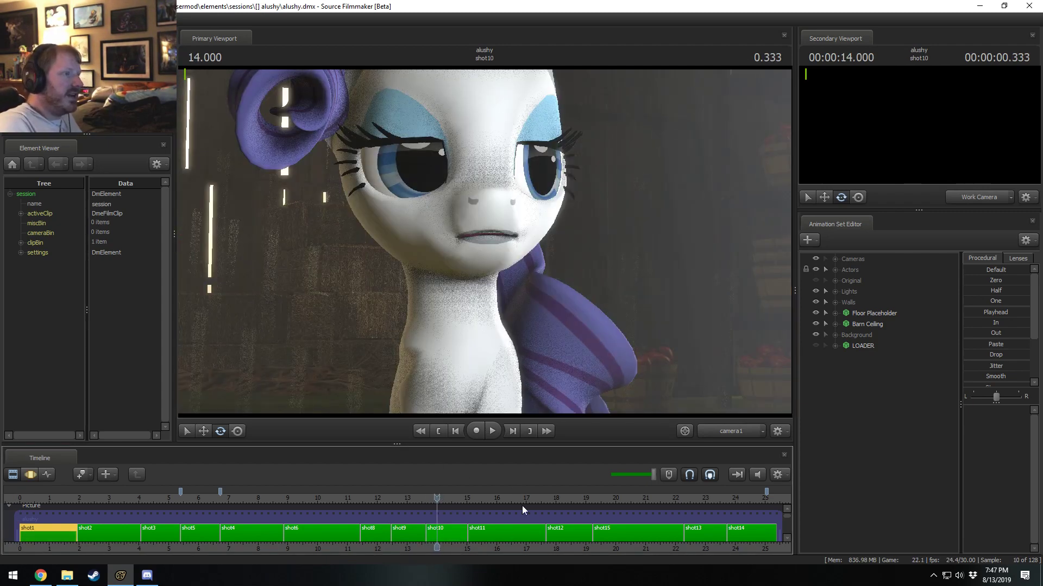
scroll(542, 516, down, 2)
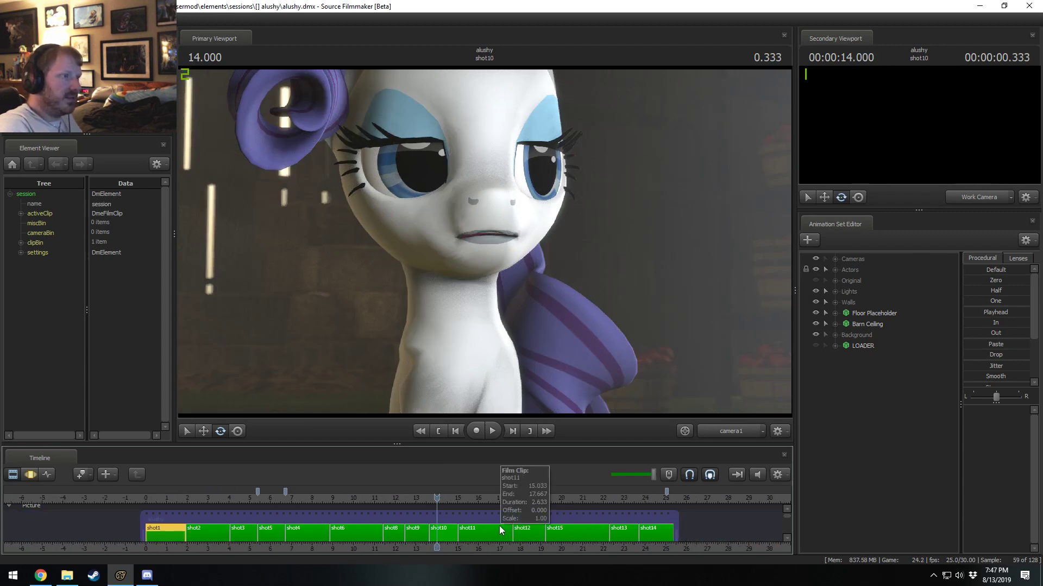
click(835, 259)
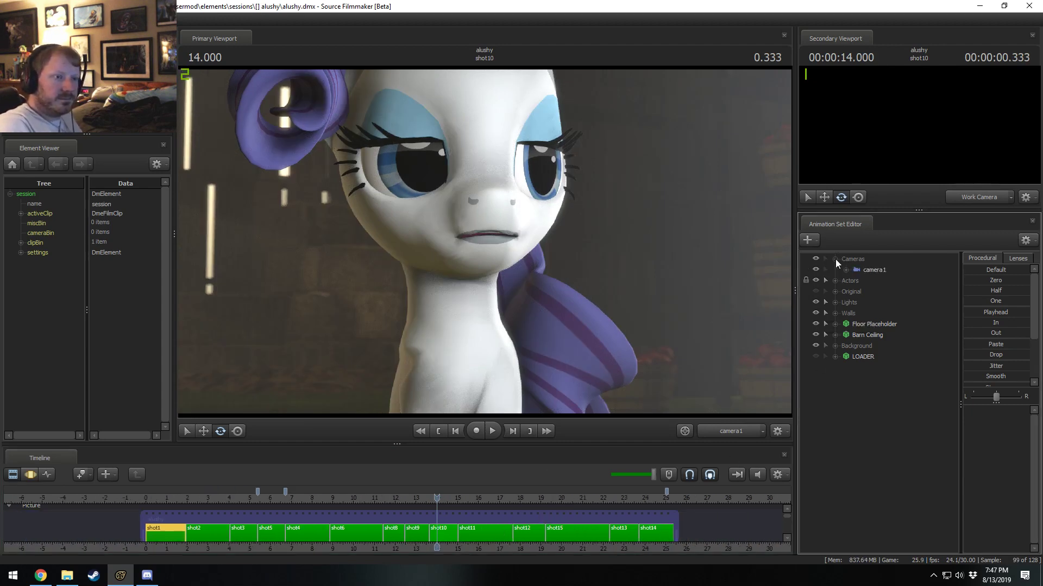
click(846, 270)
click(860, 270)
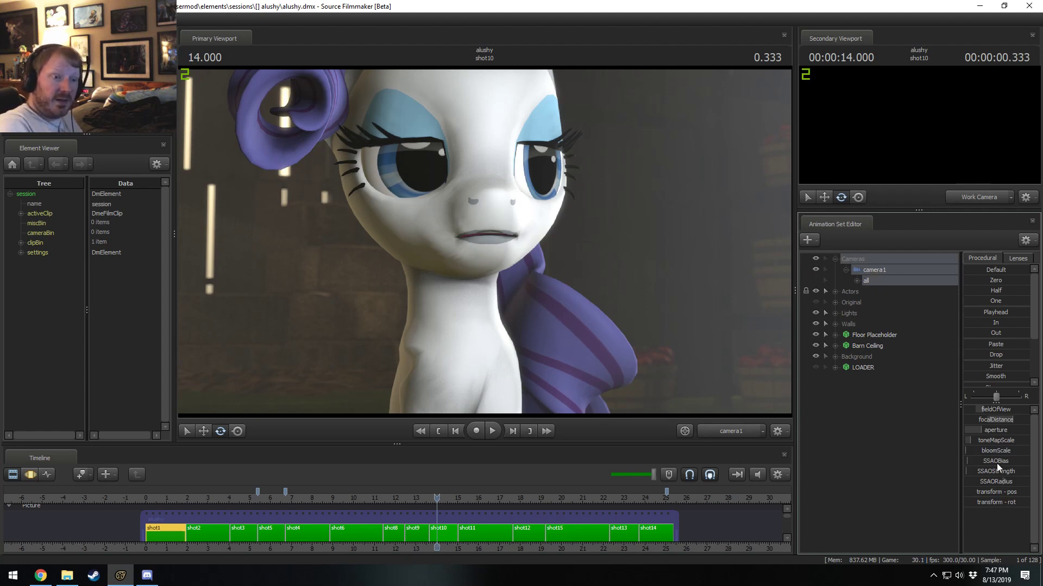
click(348, 534)
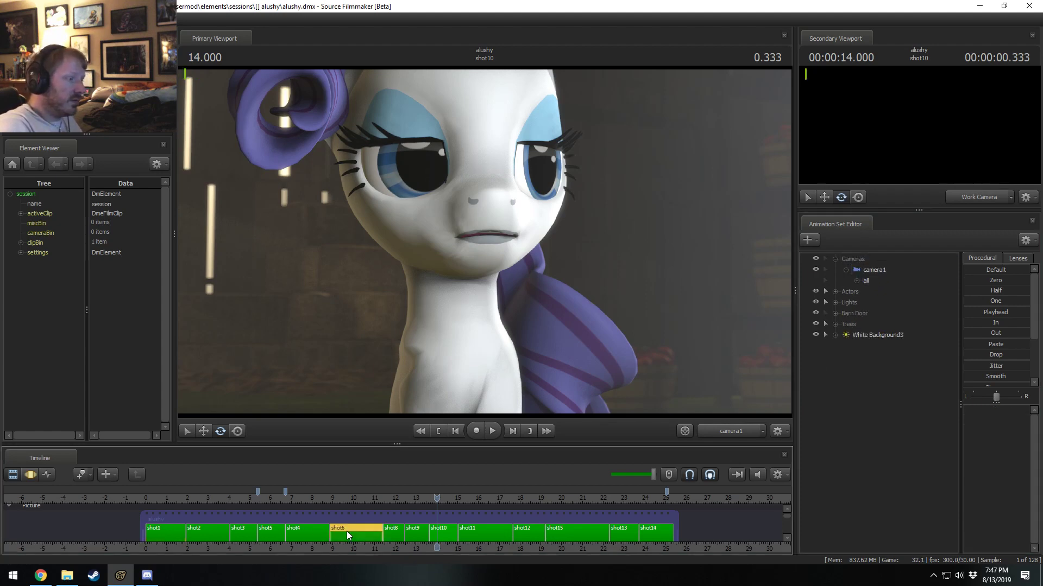
click(880, 270)
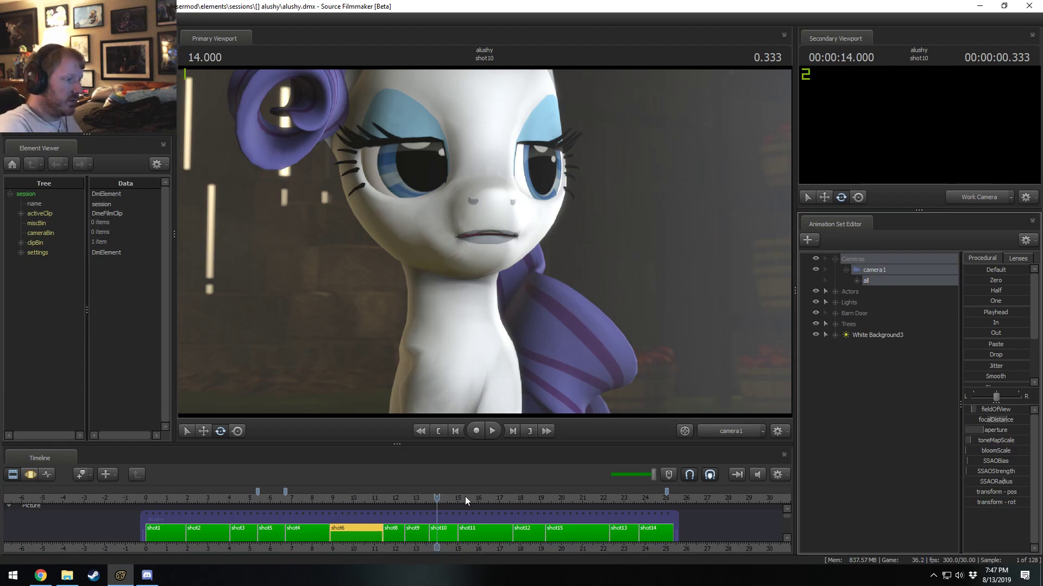
Play back the end of the alushy session through shot13 and shot14, and pause at 25.200 s.
click(591, 500)
key(space)
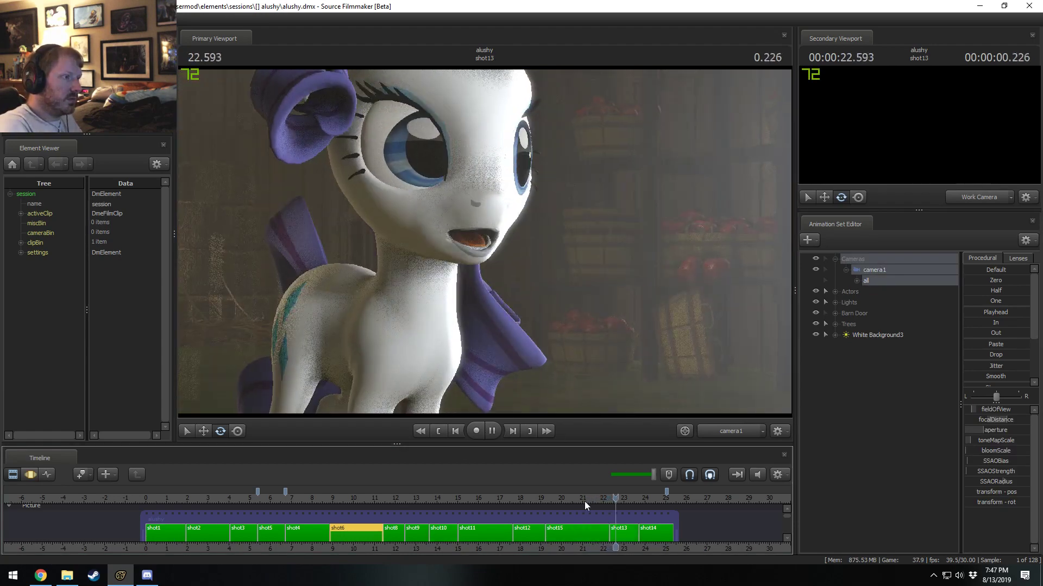
click(582, 501)
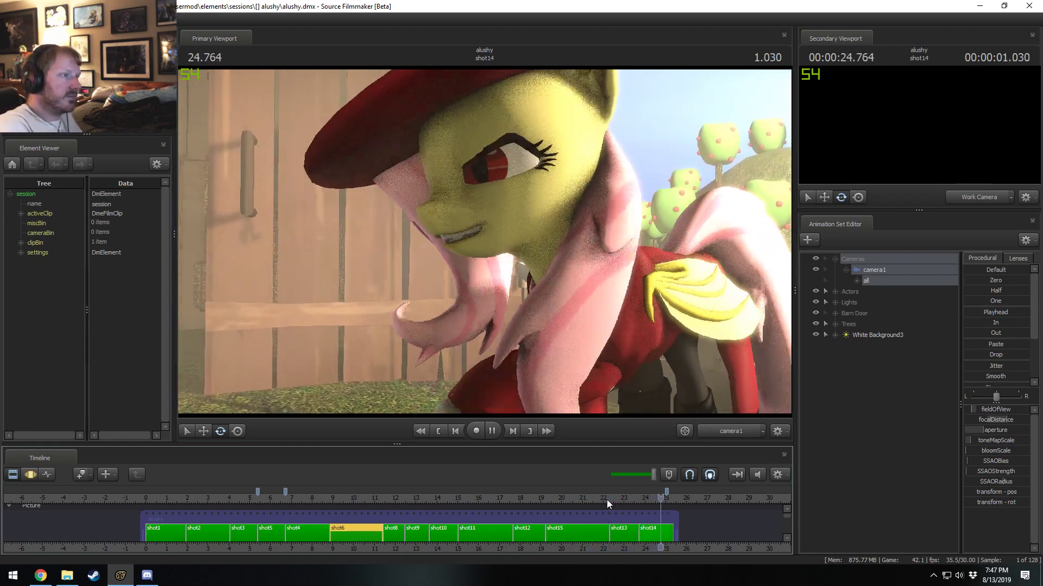
key(space)
Open the session mlp_flutterdragonyay.dmx from the fus_ro_yay sessions folder.
click(10, 20)
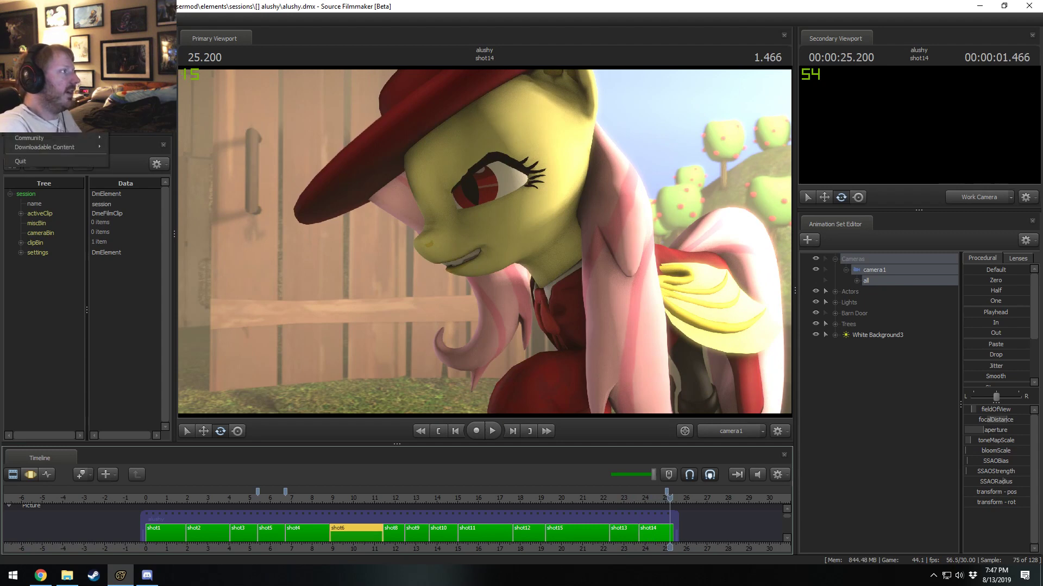
click(23, 41)
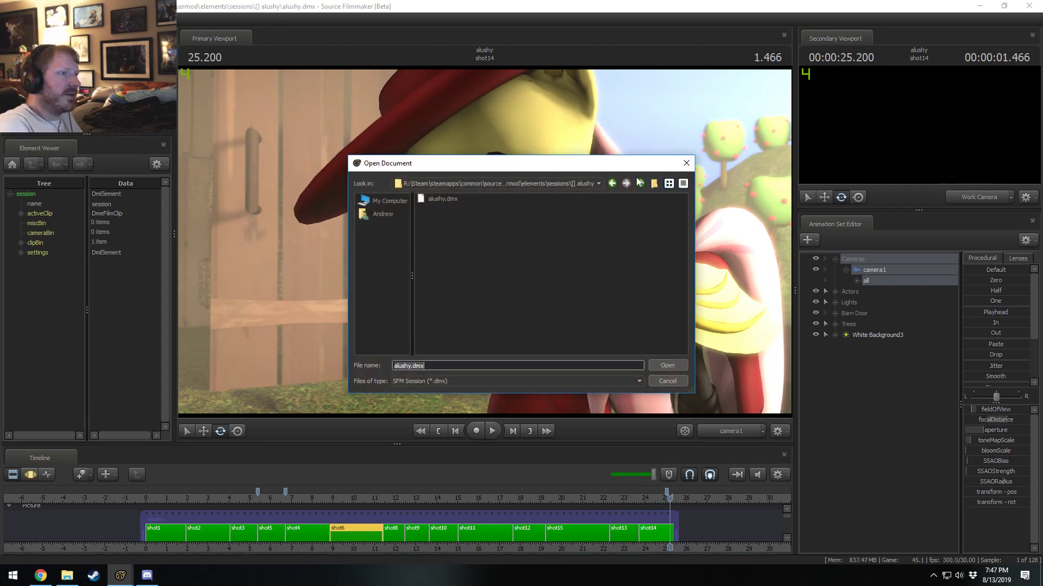
click(643, 181)
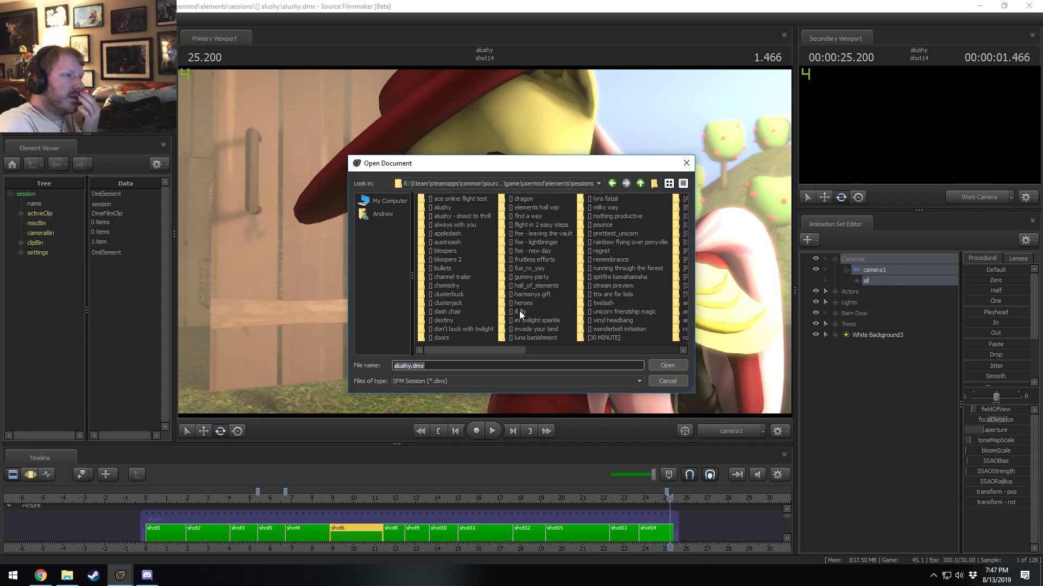
click(526, 268)
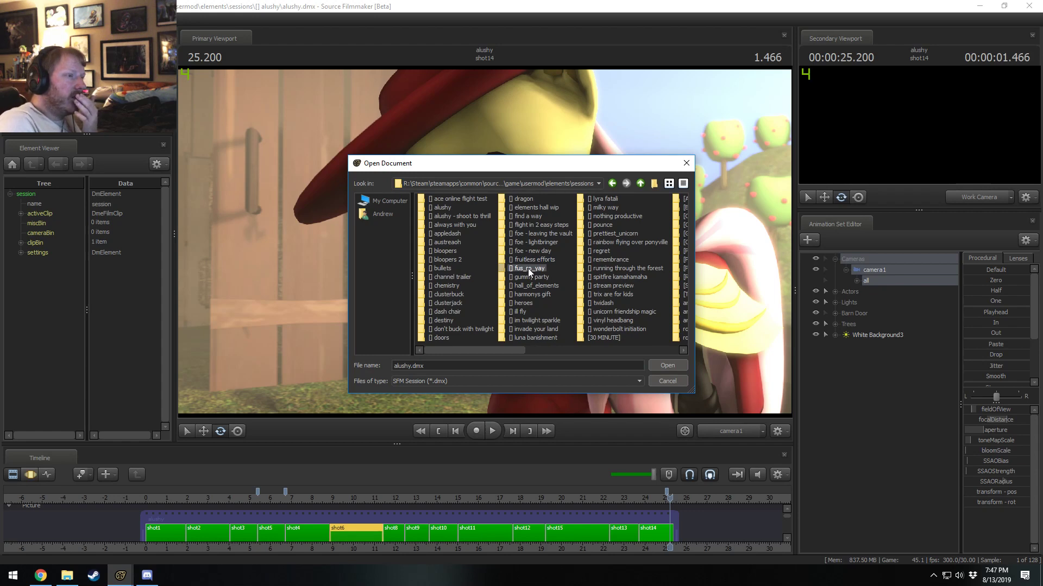
double_click(528, 268)
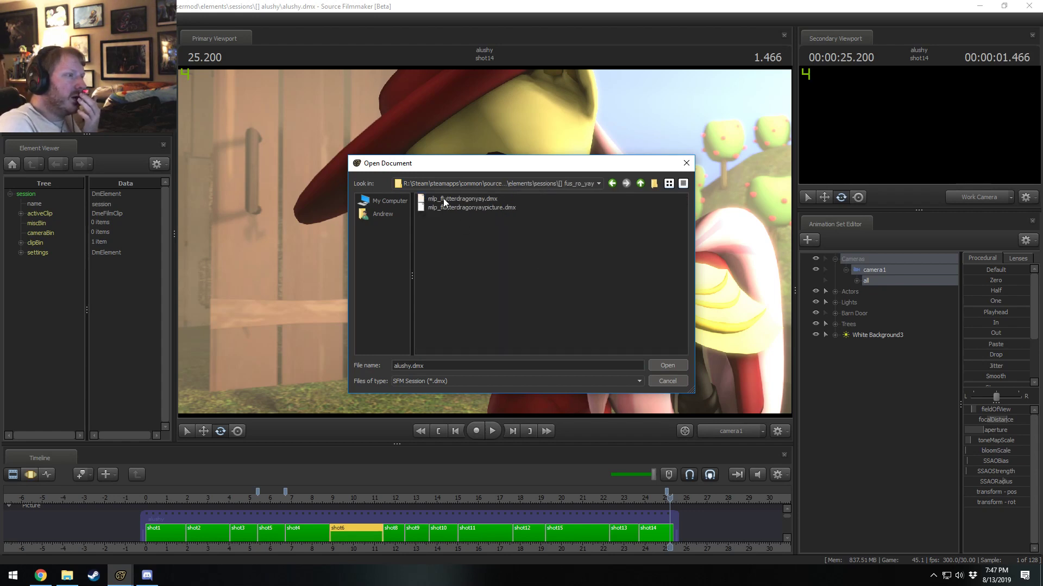
click(444, 198)
double_click(444, 198)
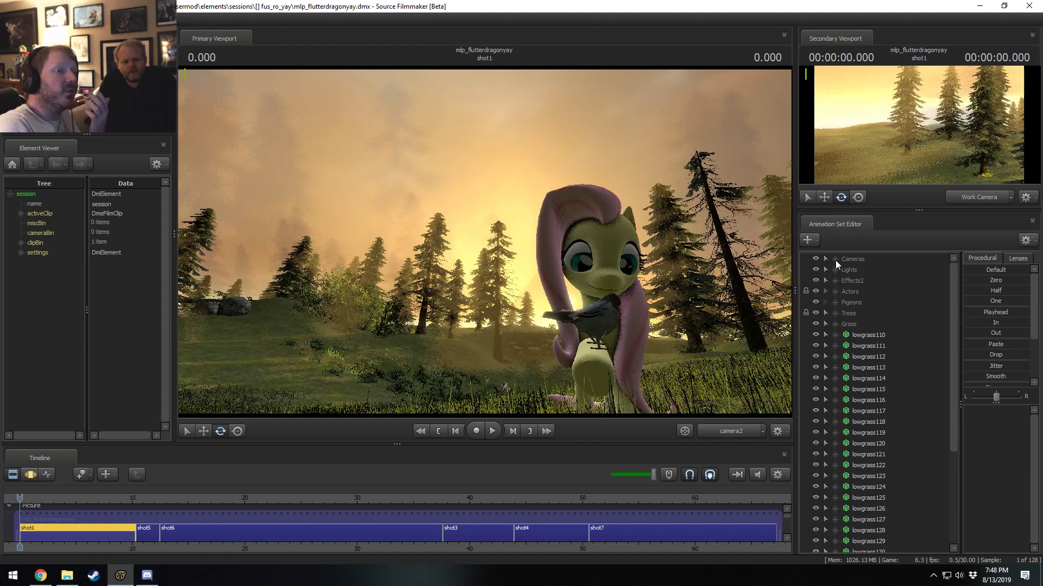
Select camera2 and inspect its SSAO bias, strength and radius values in the Motion Editor.
click(835, 259)
click(862, 268)
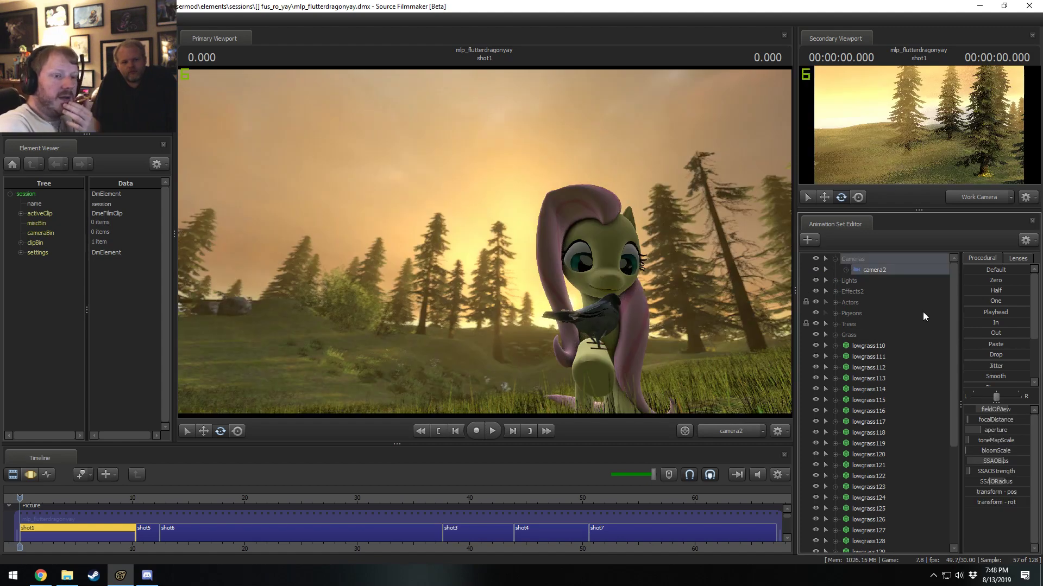
key(F3)
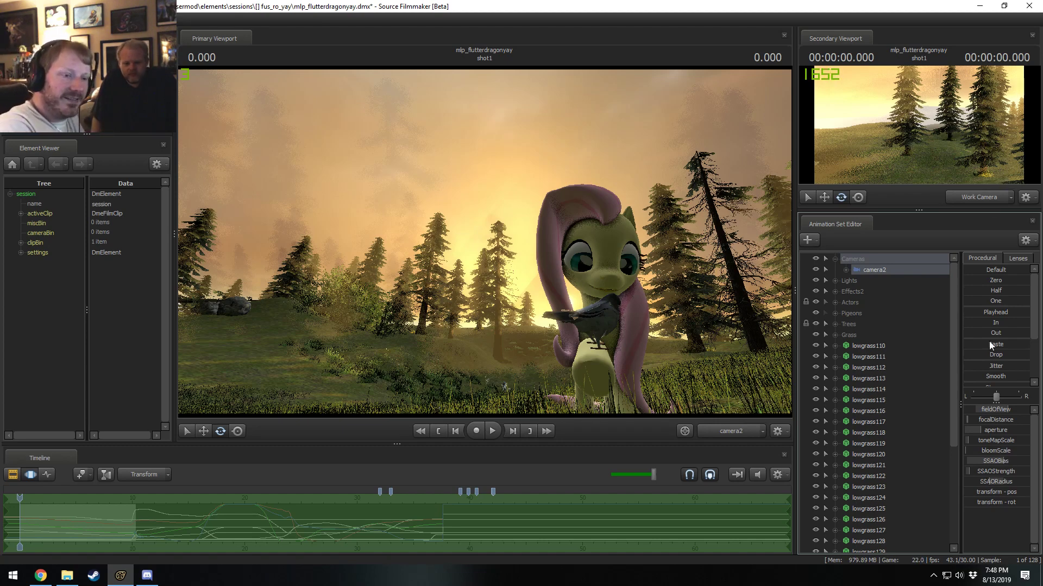
click(986, 464)
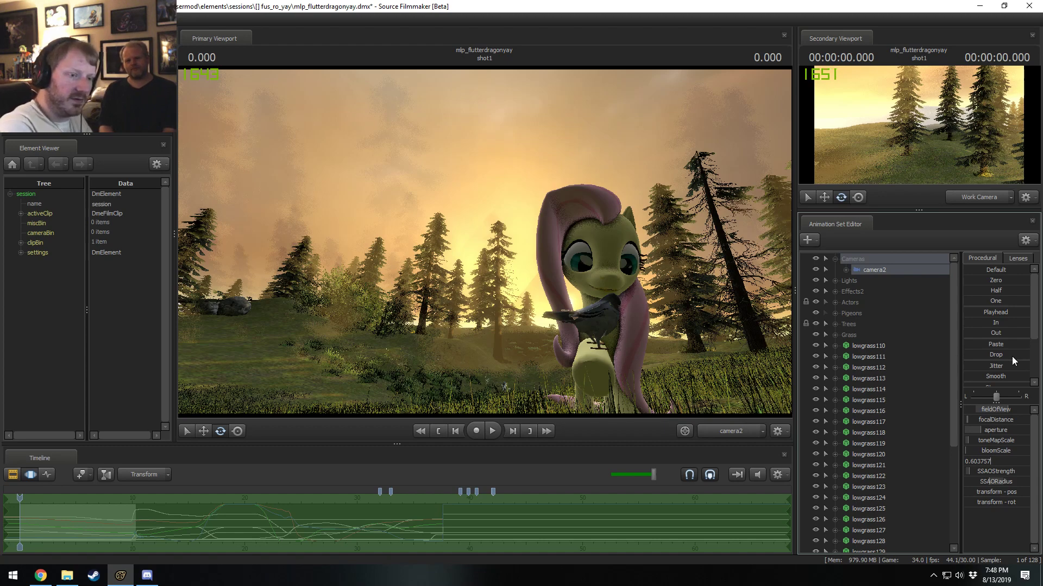
click(1020, 474)
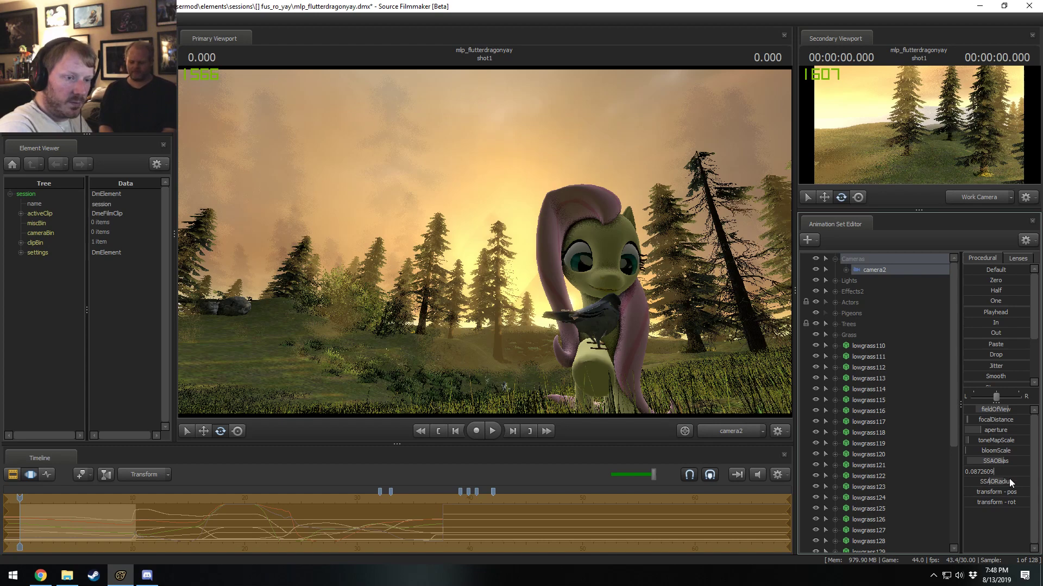
click(1012, 482)
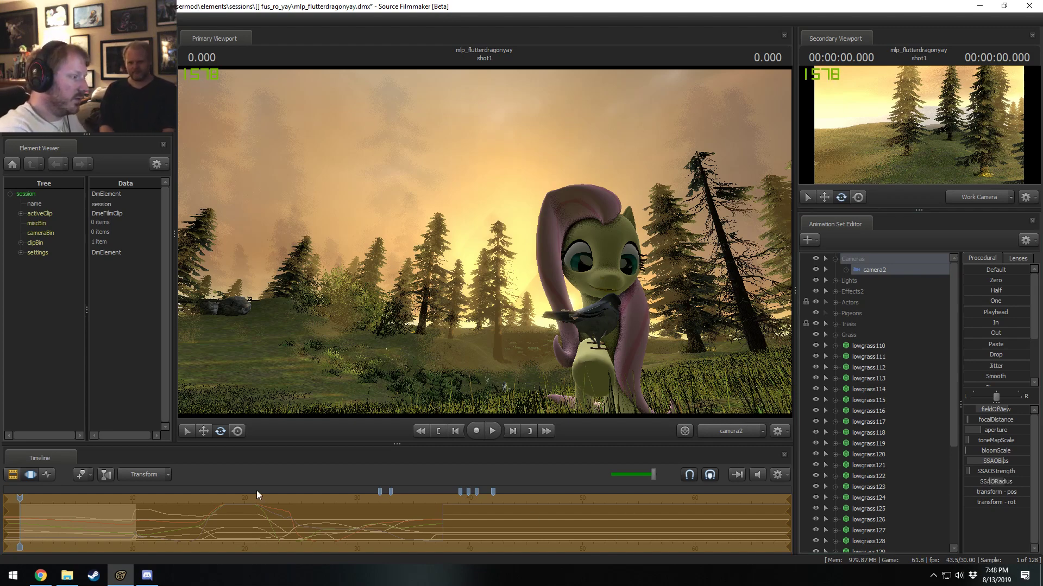
Return to the Clip Editor, play back from 40.533 s in shot3, and move the playhead back to shot4's start.
key(F2)
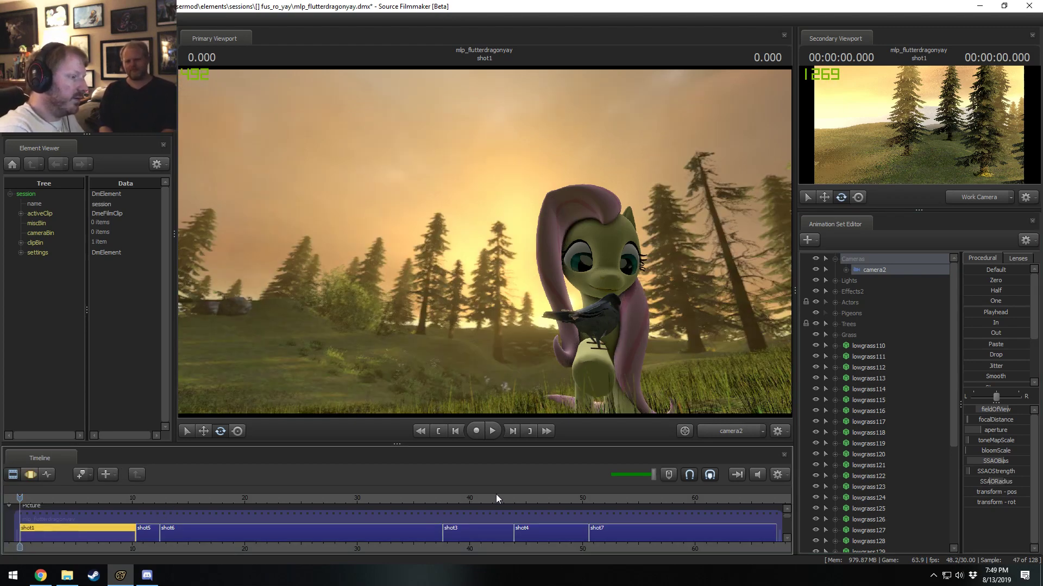
click(475, 500)
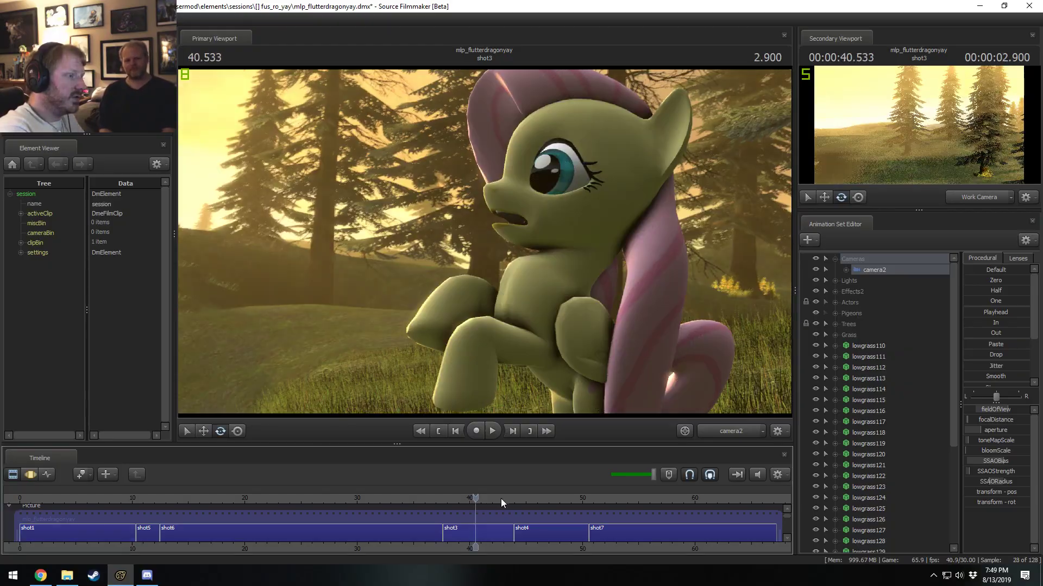
key(space)
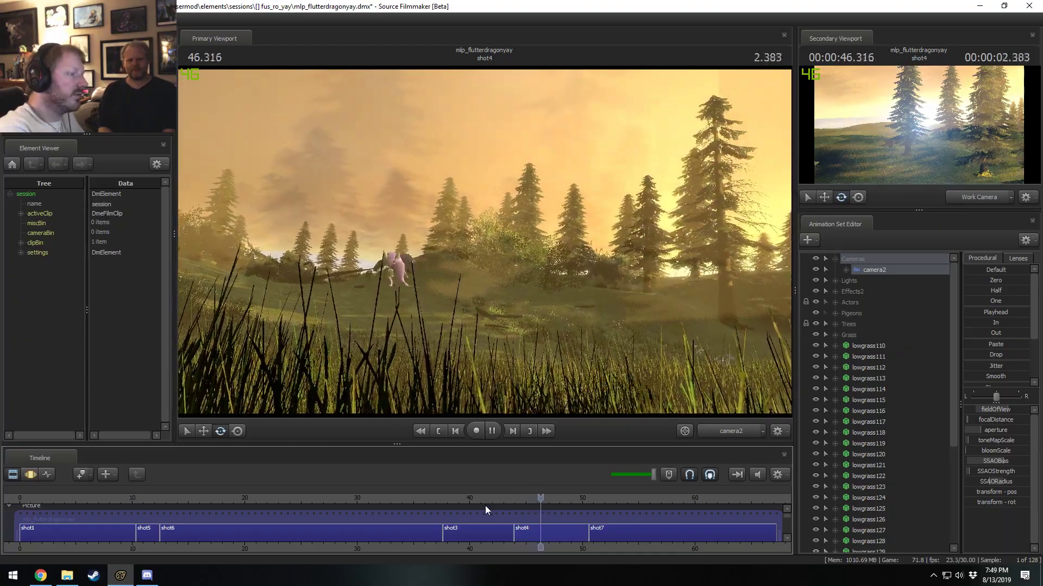
drag(543, 500, 515, 499)
click(517, 499)
click(517, 499)
View shot4 through the Work Camera, move in around the flying pony, and play the shot to 45.166 s.
ctrl+click(709, 428)
drag(608, 304, 663, 304)
key(w)
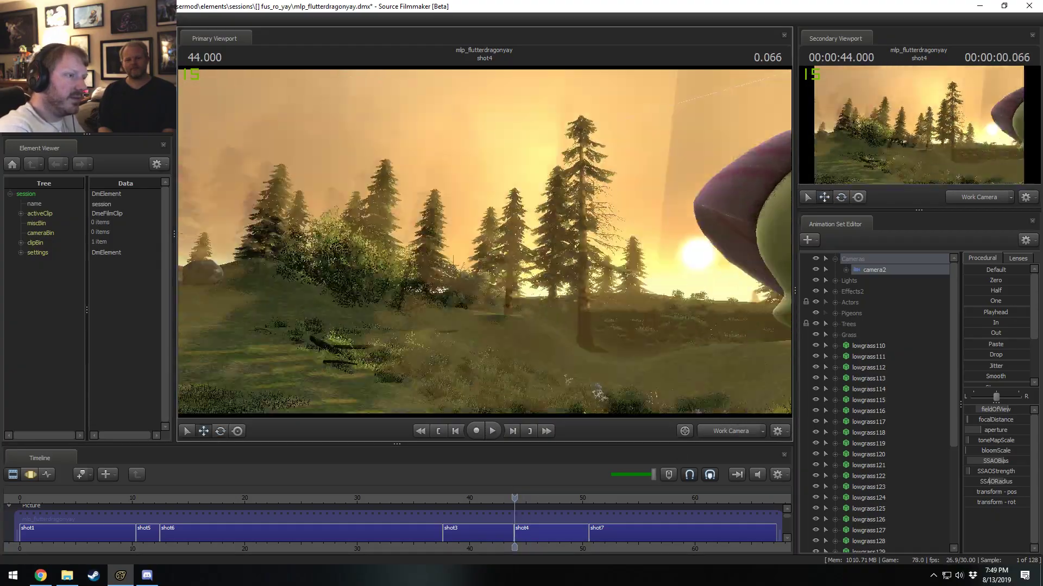
drag(467, 226, 576, 226)
key(space)
Play back the session from shot5 onward, view it through camera2, and pause at 32.300 s in shot6.
key(space)
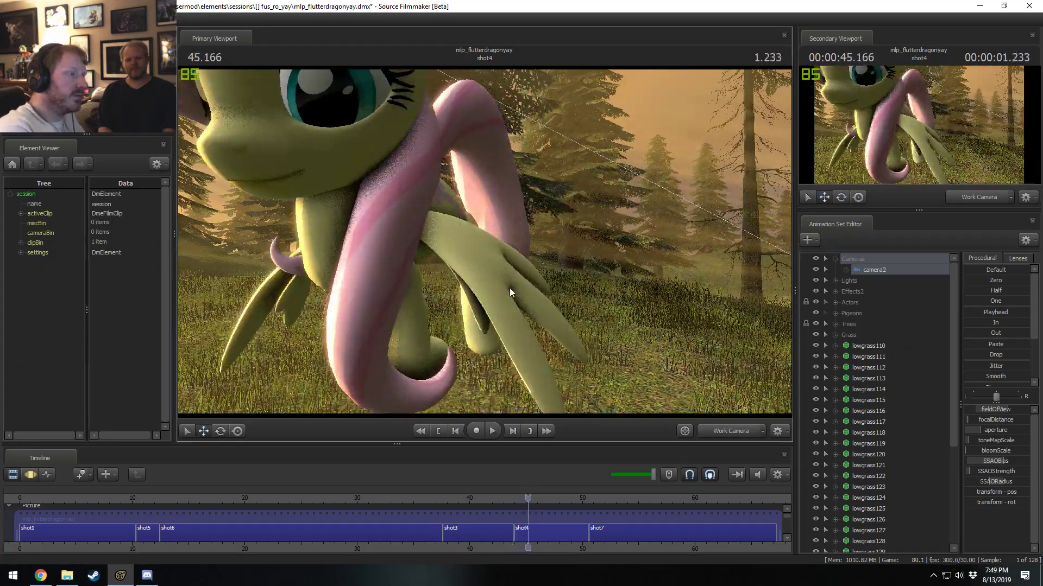
drag(517, 497, 147, 498)
key(space)
ctrl+click(741, 429)
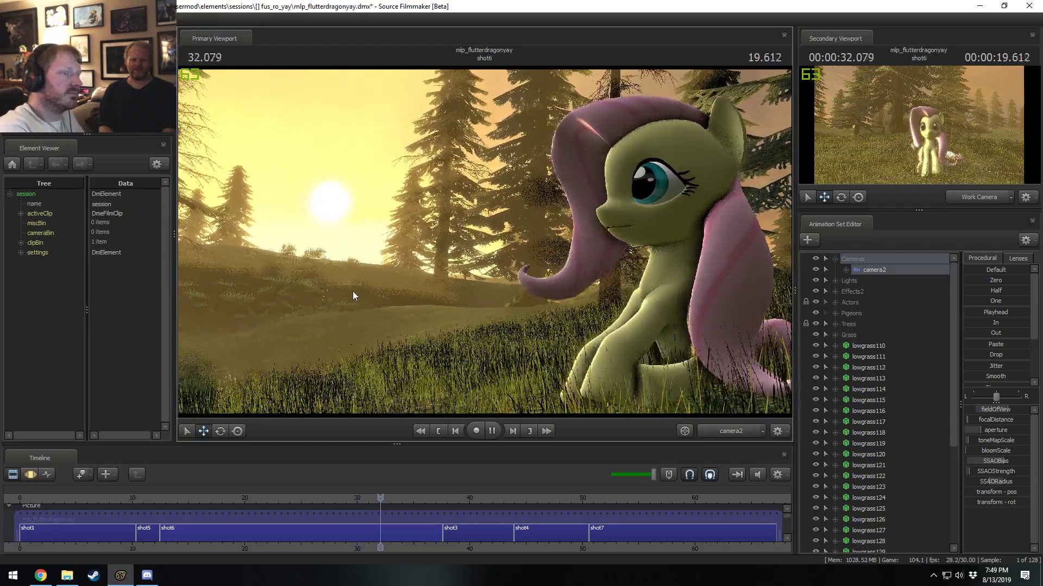
key(space)
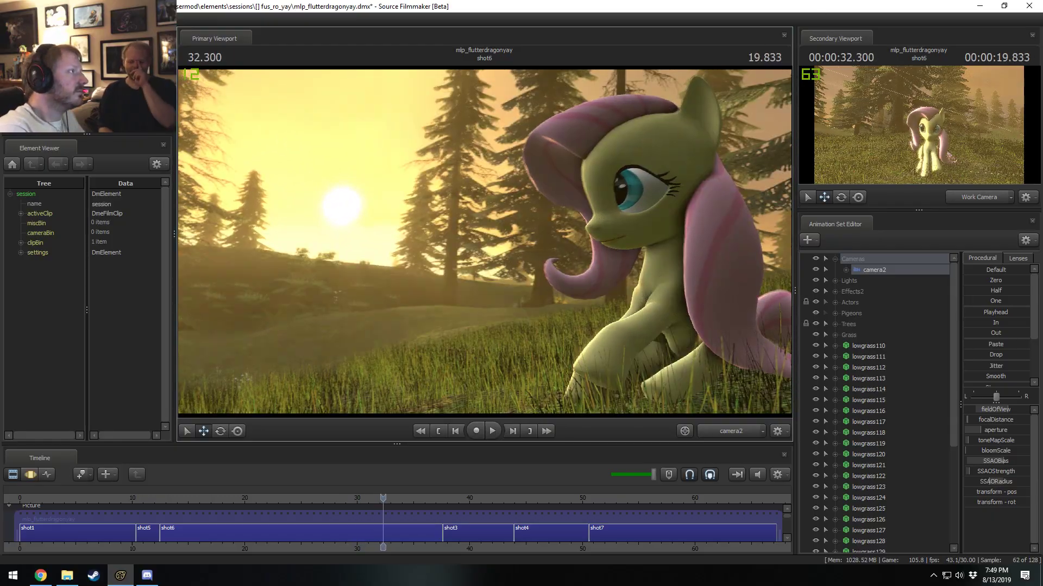
click(10, 19)
click(24, 40)
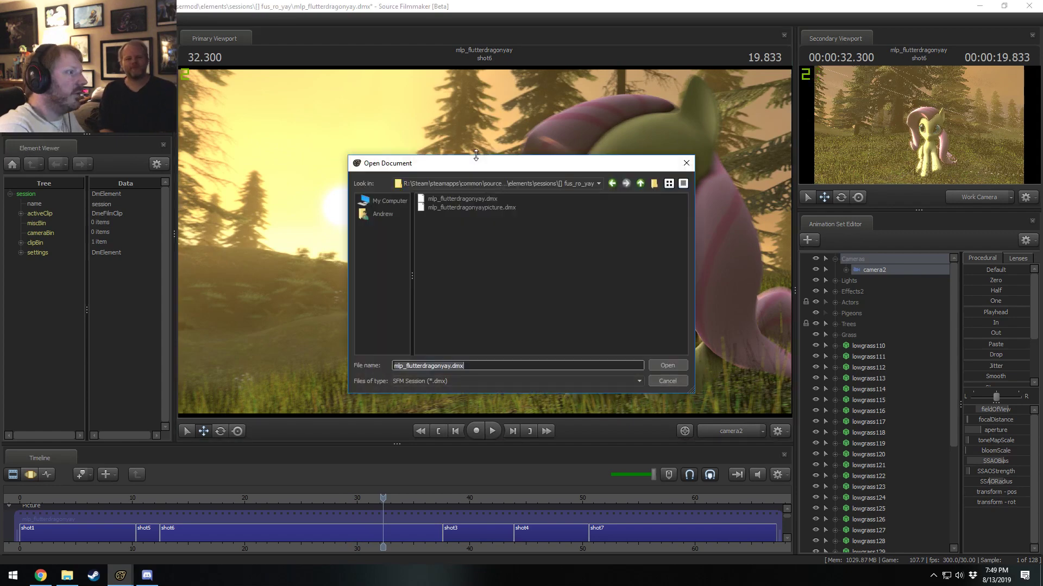
click(643, 182)
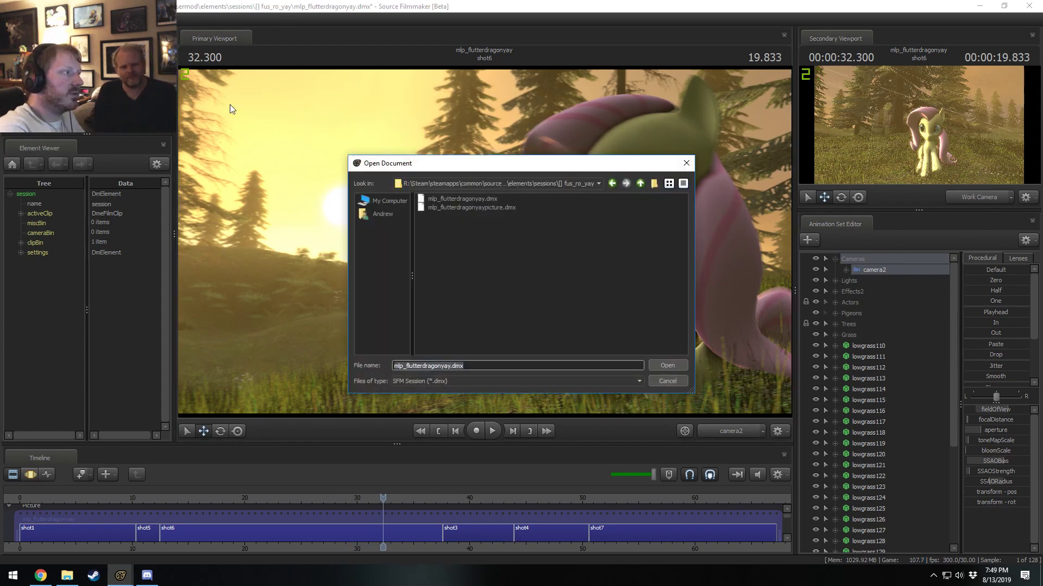
key(Escape)
Reopen nov09.dmx from the recent sessions, leaving the mlp_flutterdragonyay session.
click(11, 19)
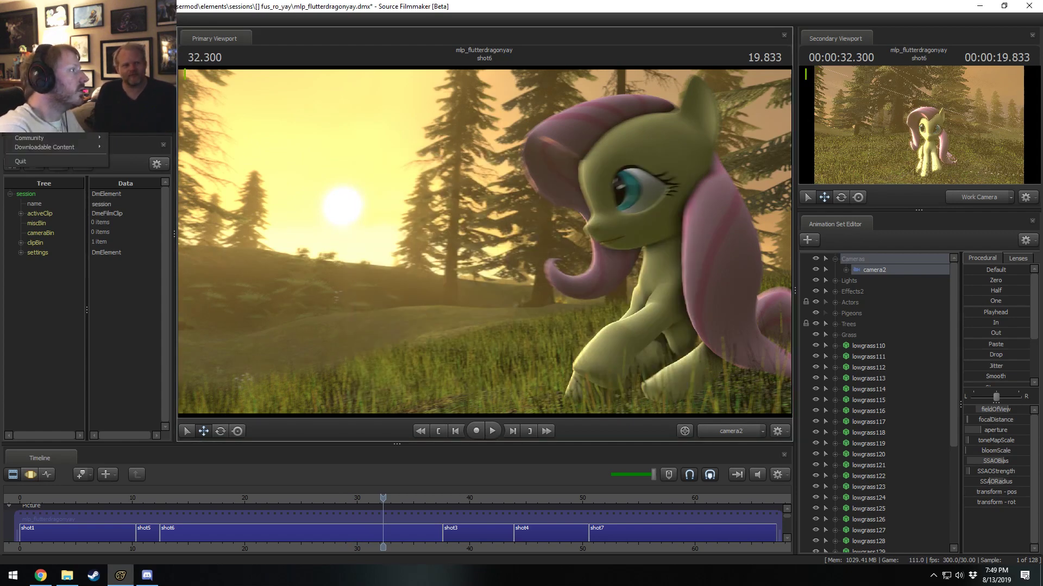
mouse_move(54, 93)
click(295, 106)
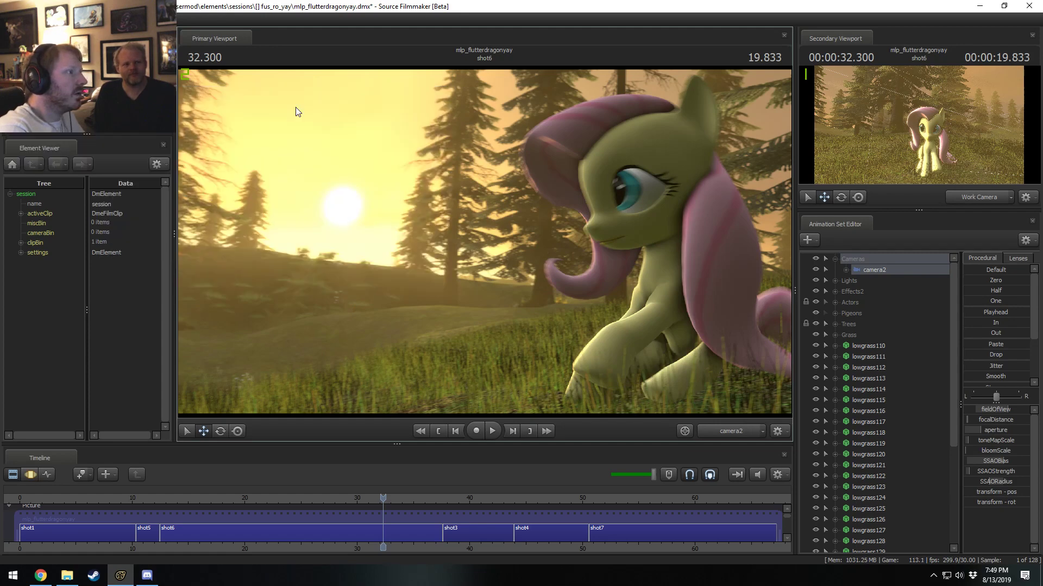
click(518, 297)
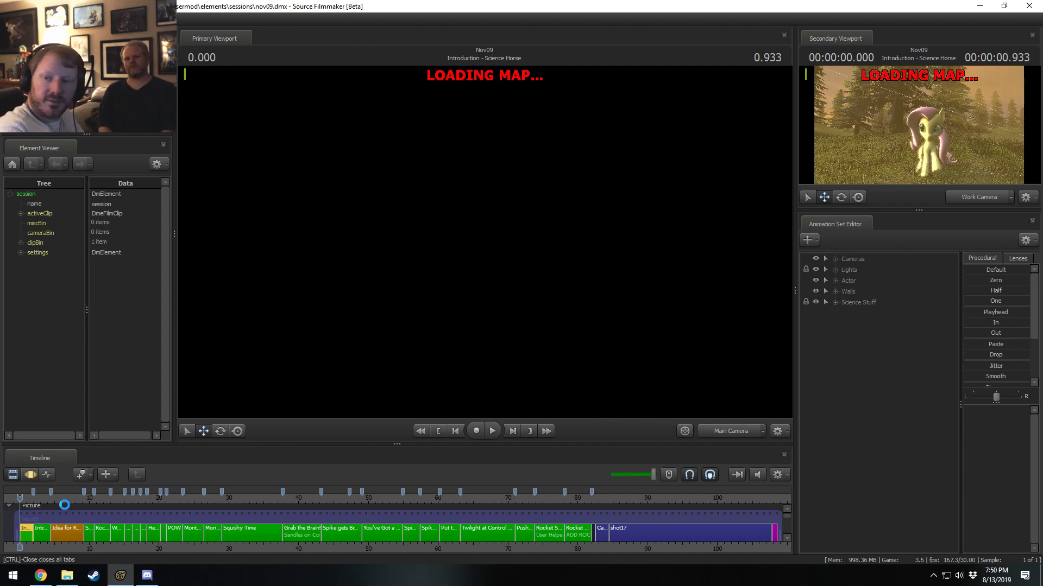
Switch to File Explorer and browse the Videos folder inside Pony SFM for the Fus Ro Yay video.
click(67, 576)
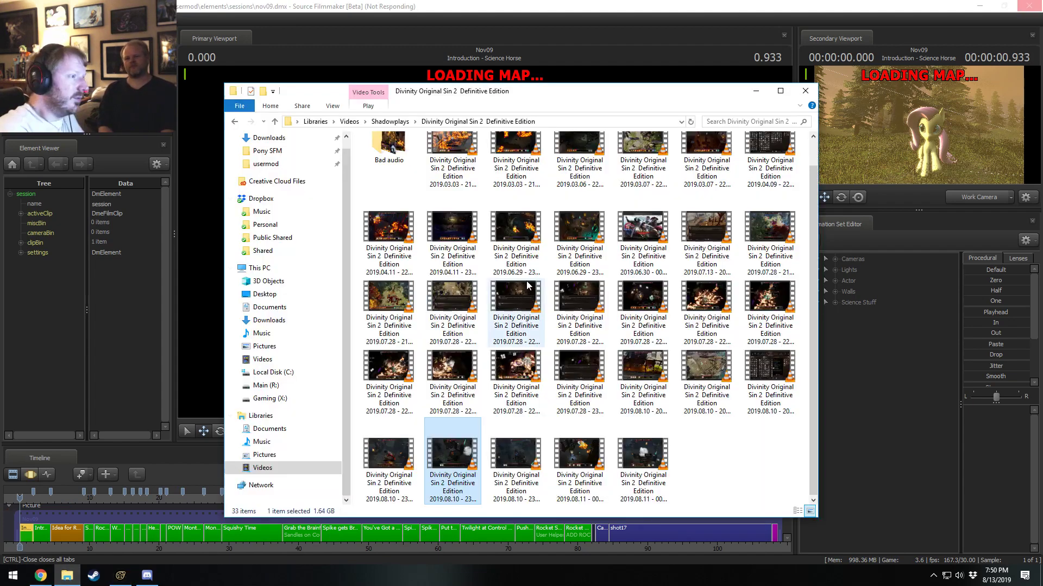
click(390, 121)
click(296, 151)
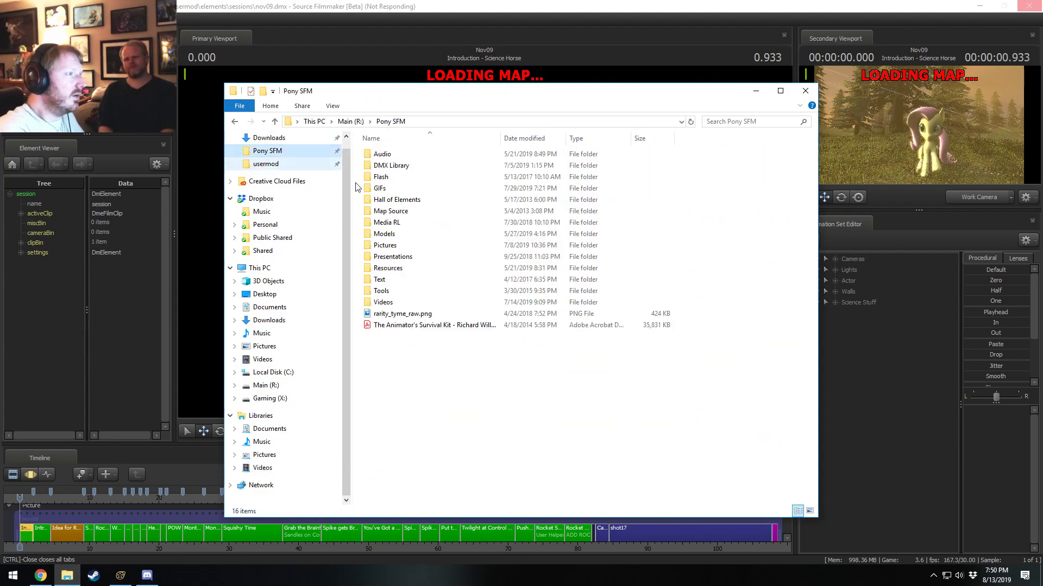
double_click(383, 302)
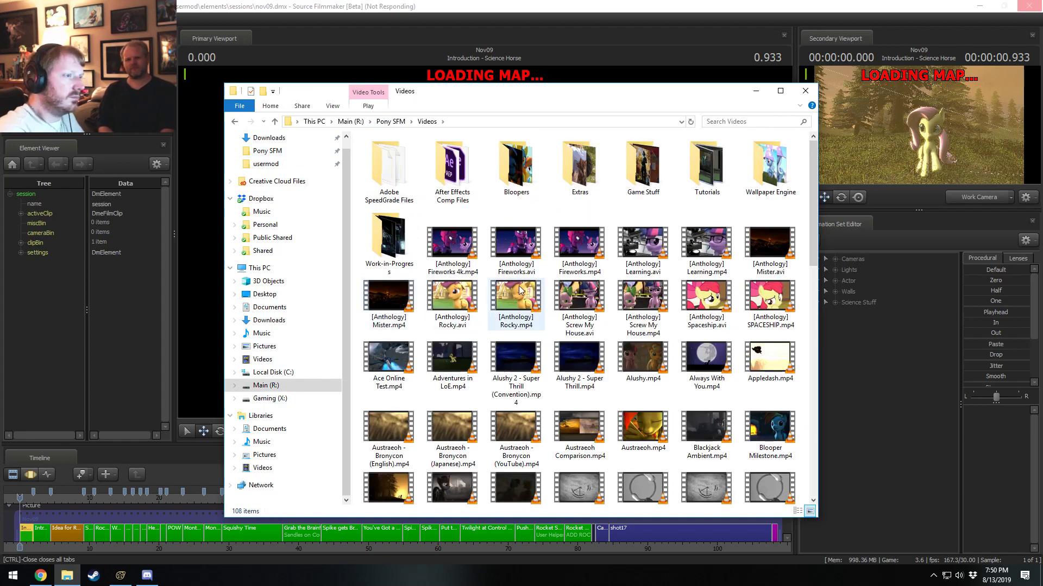
scroll(520, 290, down, 10)
scroll(520, 291, up, 5)
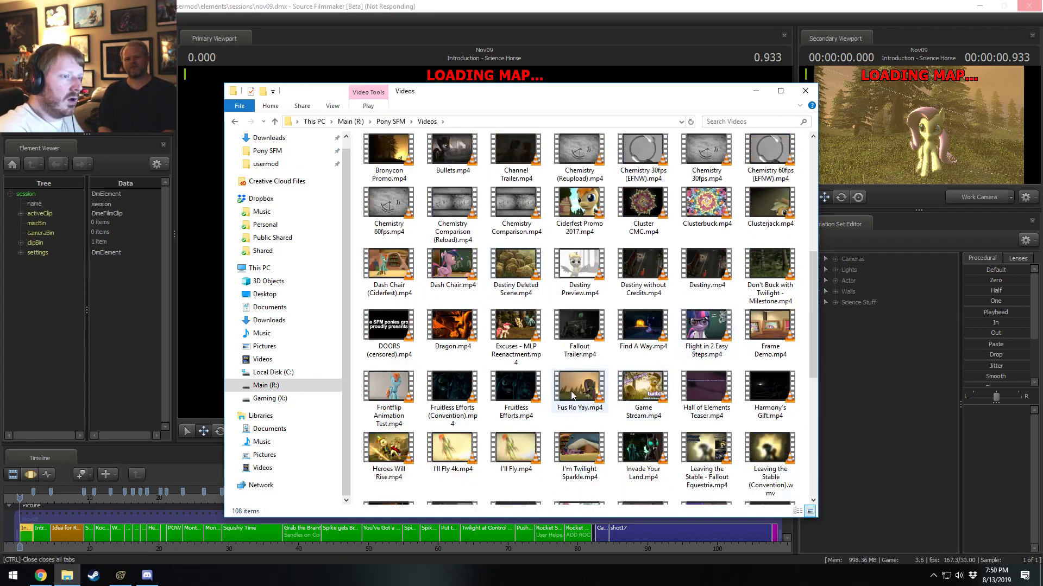
Look up the creation and modification dates in the properties of Fus Ro Yay.mp4, and close them.
click(593, 392)
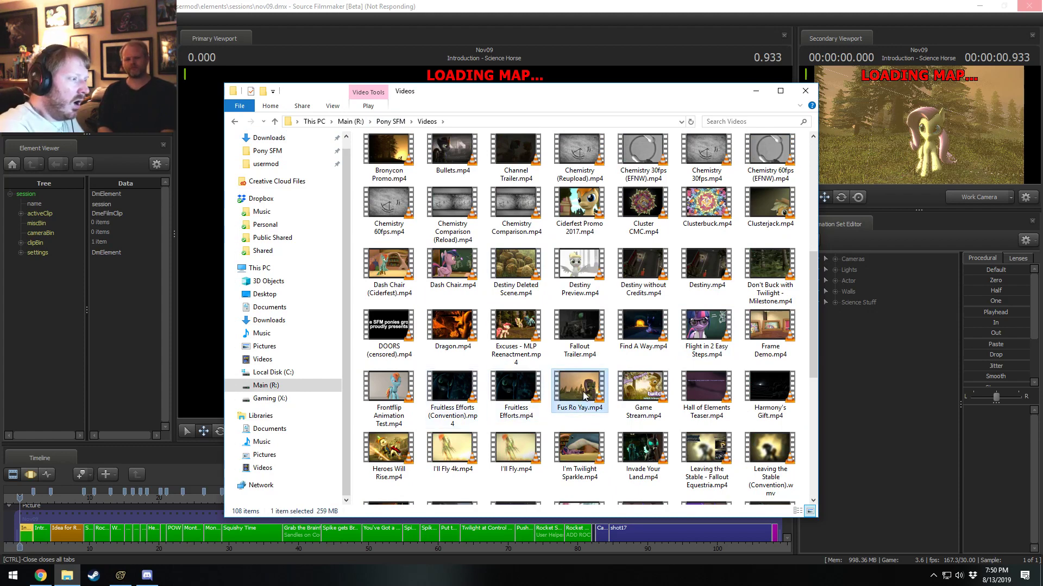
right_click(585, 397)
click(633, 386)
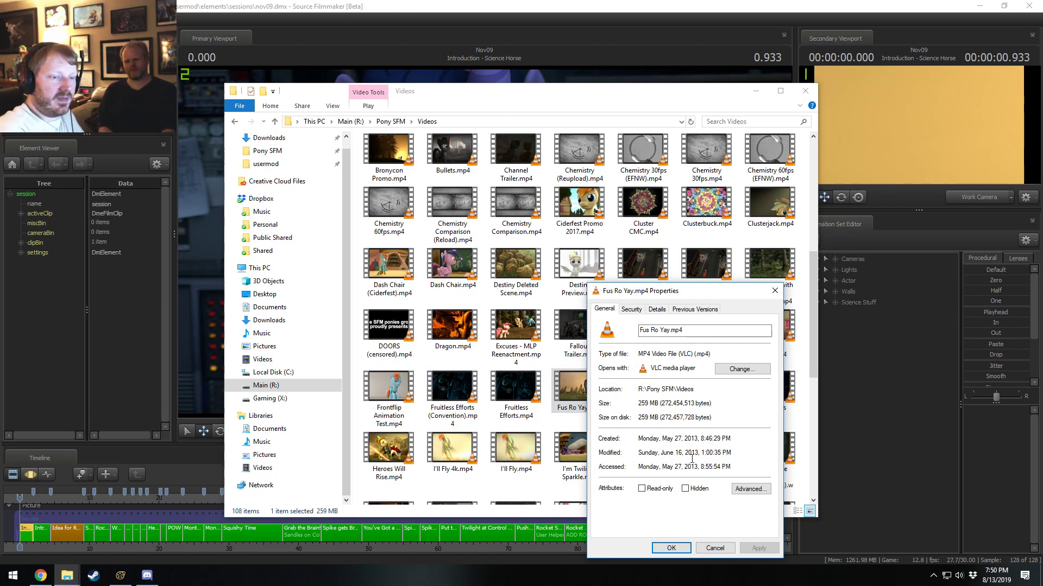
click(714, 548)
Return to Source Filmmaker, jump to 12.233 s in Nov09, and play through the Science Horse says Yes shot into No is No.
click(654, 5)
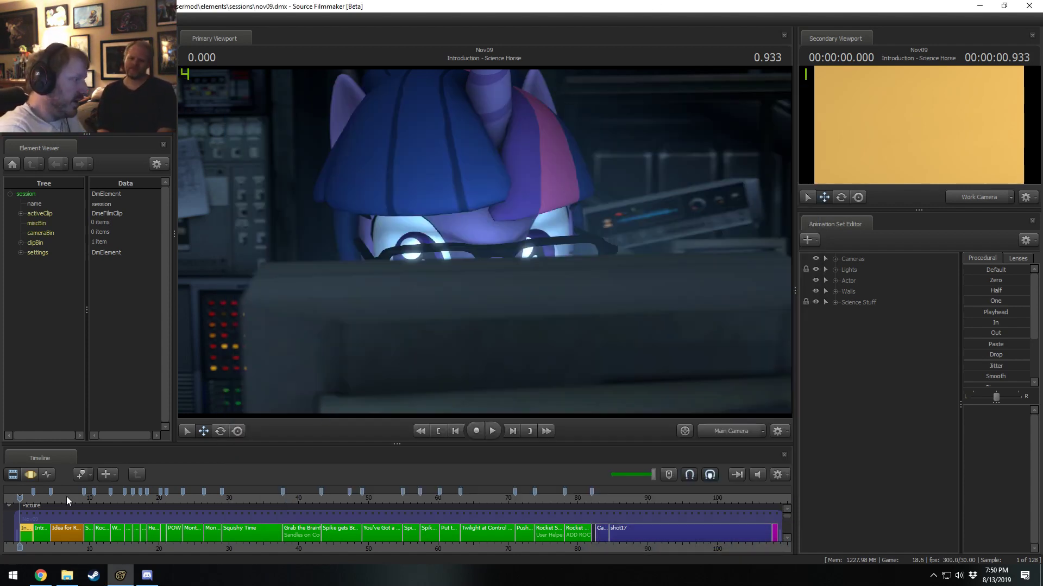
click(105, 498)
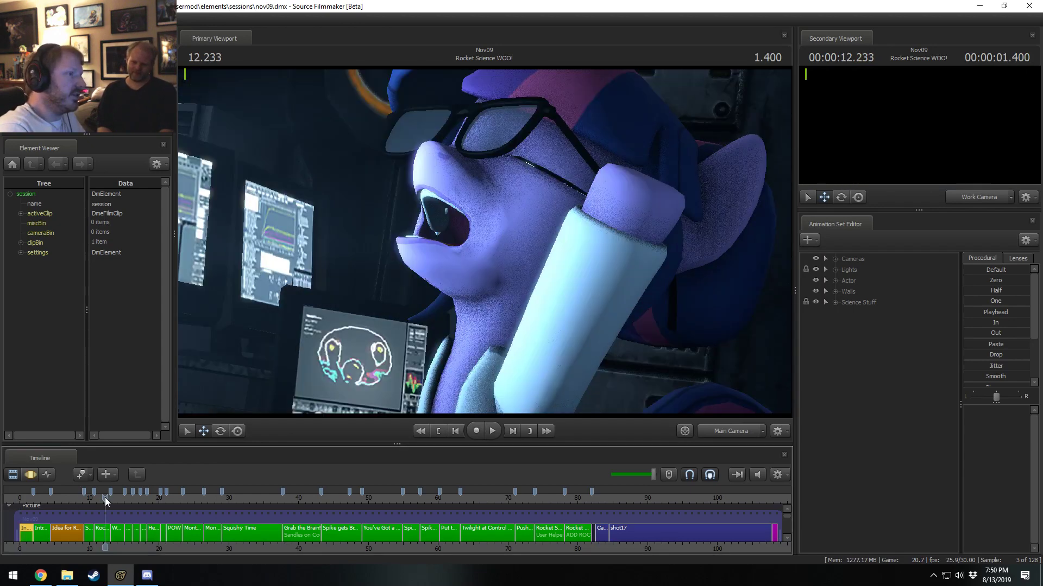
click(133, 496)
click(128, 497)
key(space)
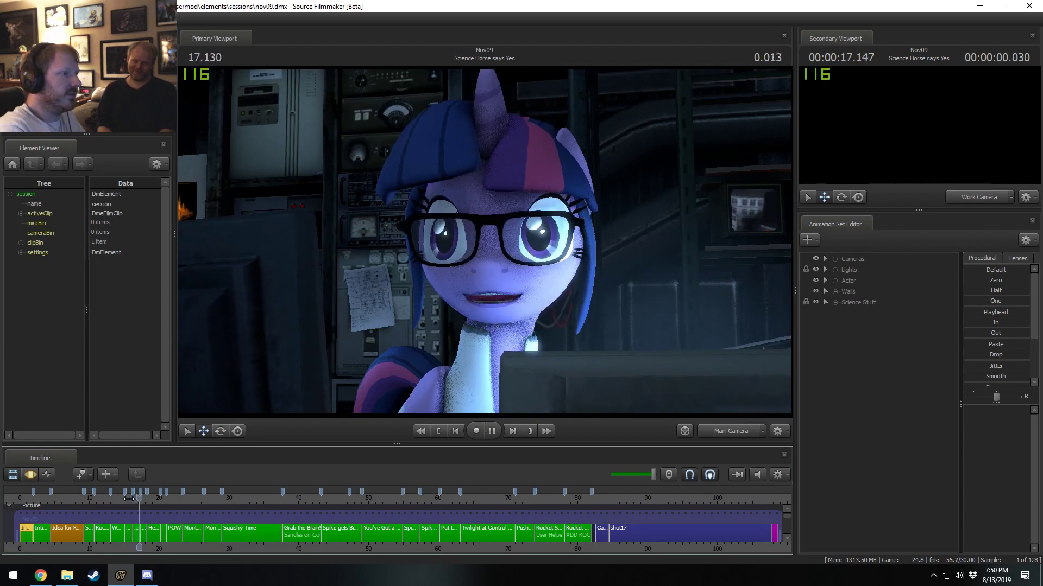
click(139, 500)
key(space)
Replay the Science Horse says Yes shot from 16.433 s and stop playback.
scroll(139, 501, up, 5)
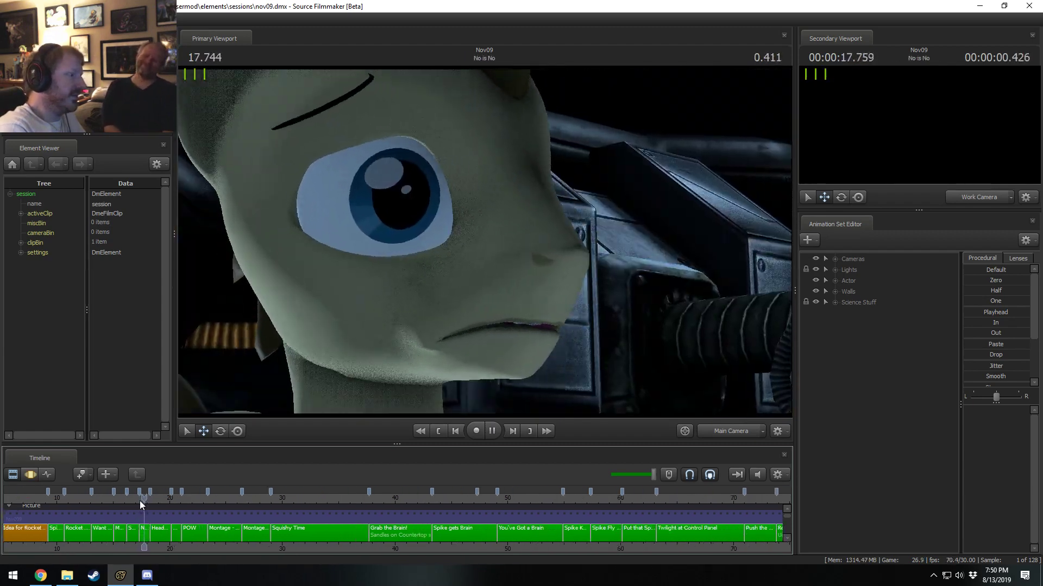
click(105, 497)
key(space)
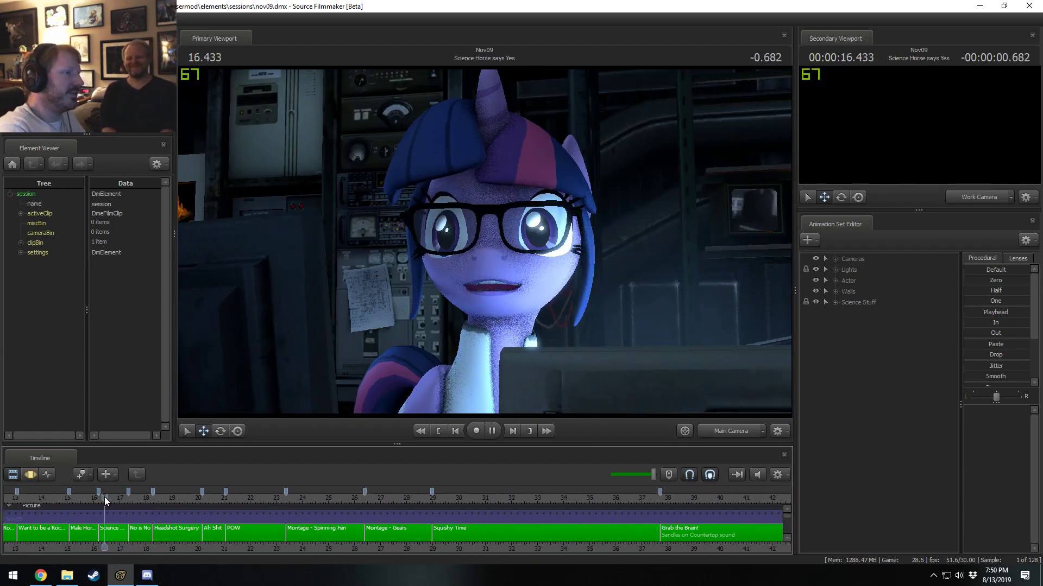
click(104, 497)
key(space)
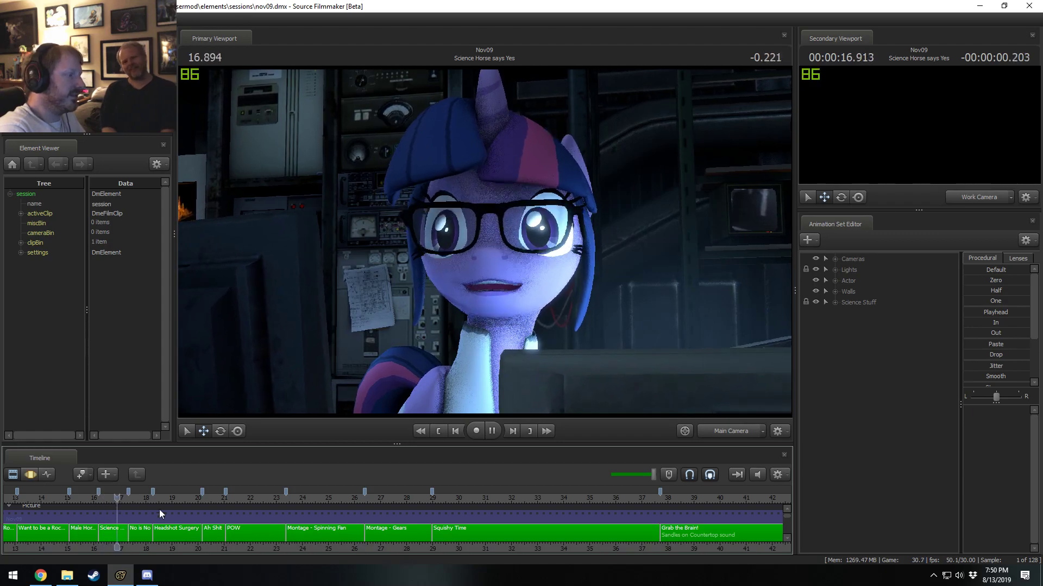
key(space)
Play the session from 21.533 s in the POW shot and pause at 24.700 s in Montage - Spinning Fan.
scroll(291, 523, down, 4)
scroll(291, 523, down, 1)
click(173, 497)
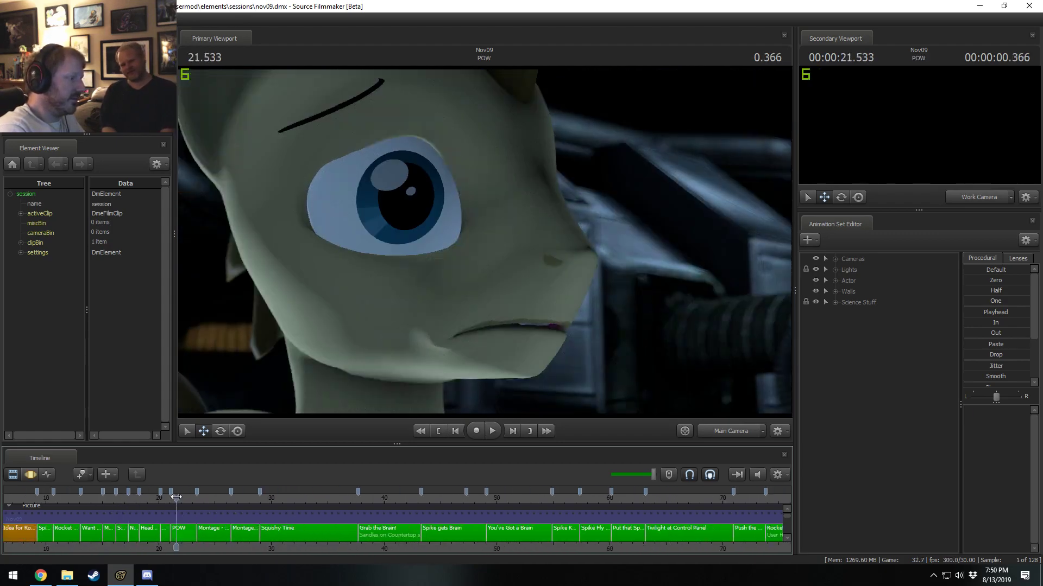
key(space)
click(204, 497)
key(space)
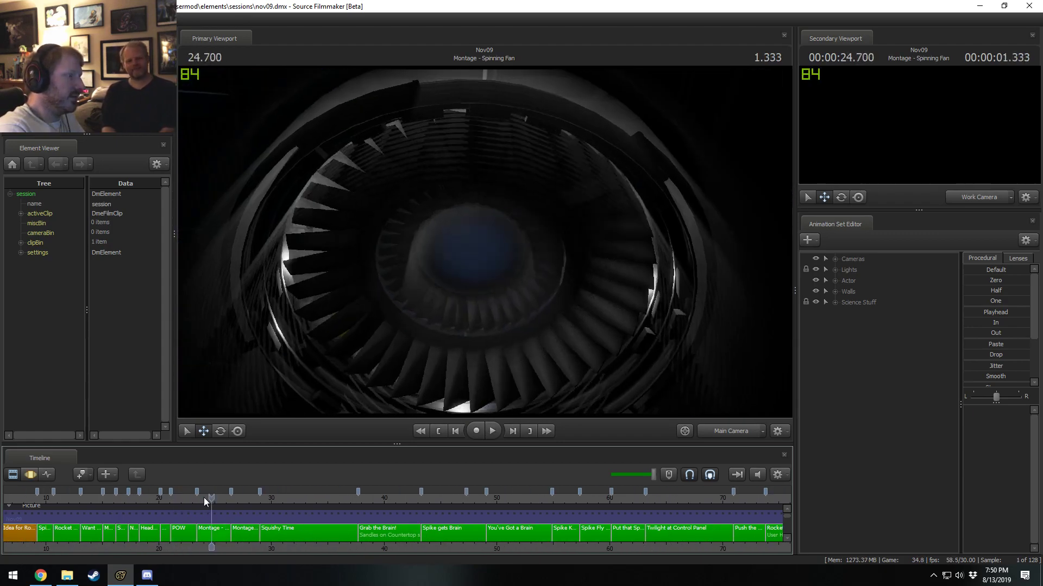
Review the shots from Idea for Rocket Navigation to Rocket Science WOO!, replaying the Spike HRUMPFs transition and parking at 10.800 s.
click(22, 497)
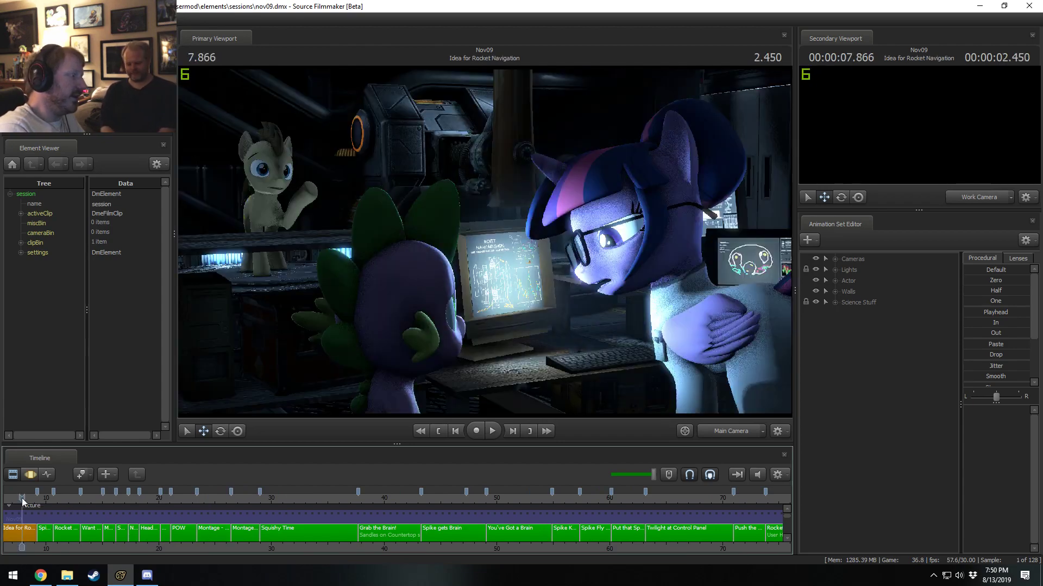
click(66, 496)
key(space)
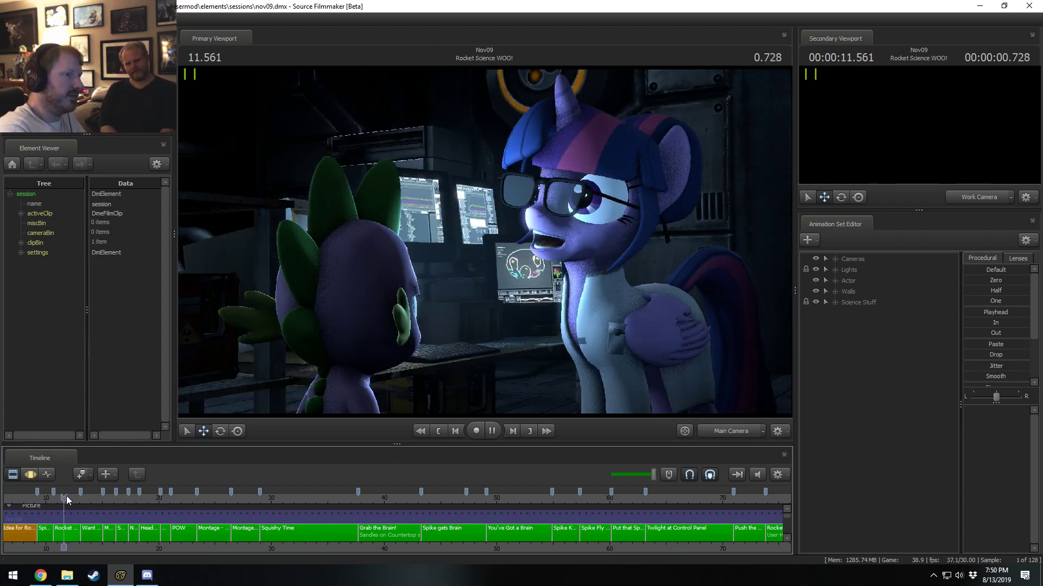
key(space)
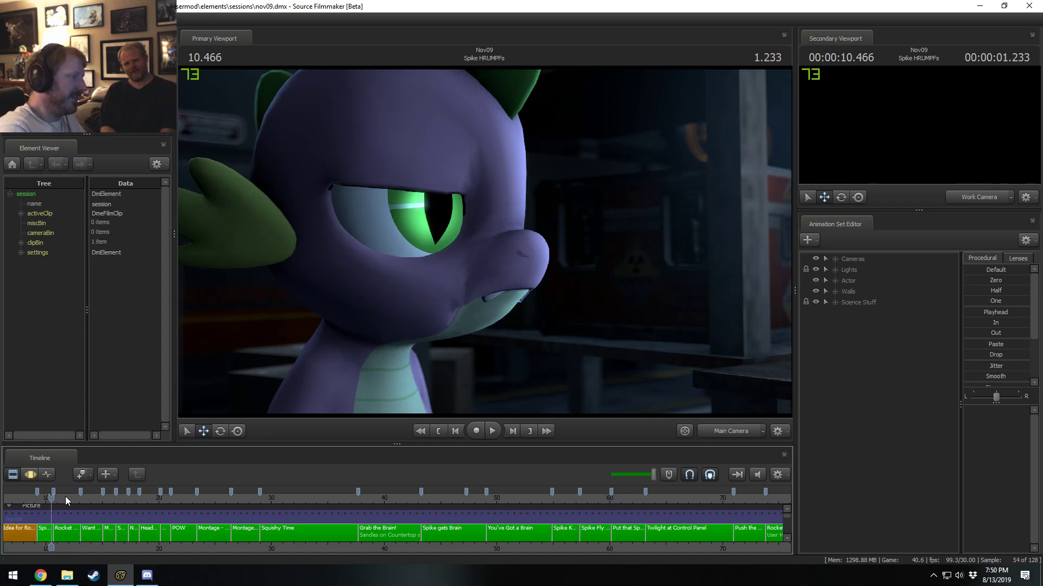
click(63, 498)
key(space)
click(65, 497)
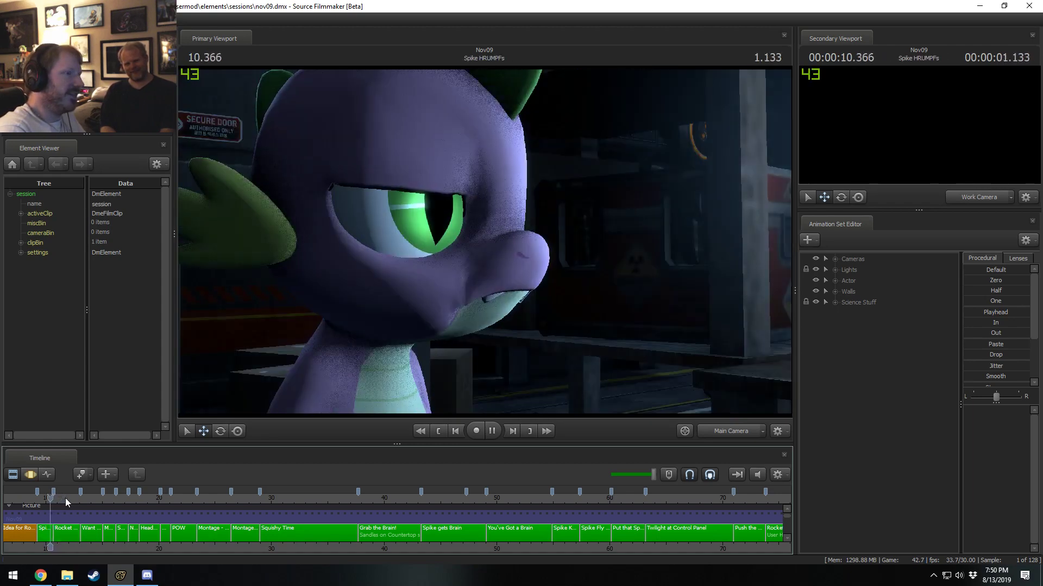
key(space)
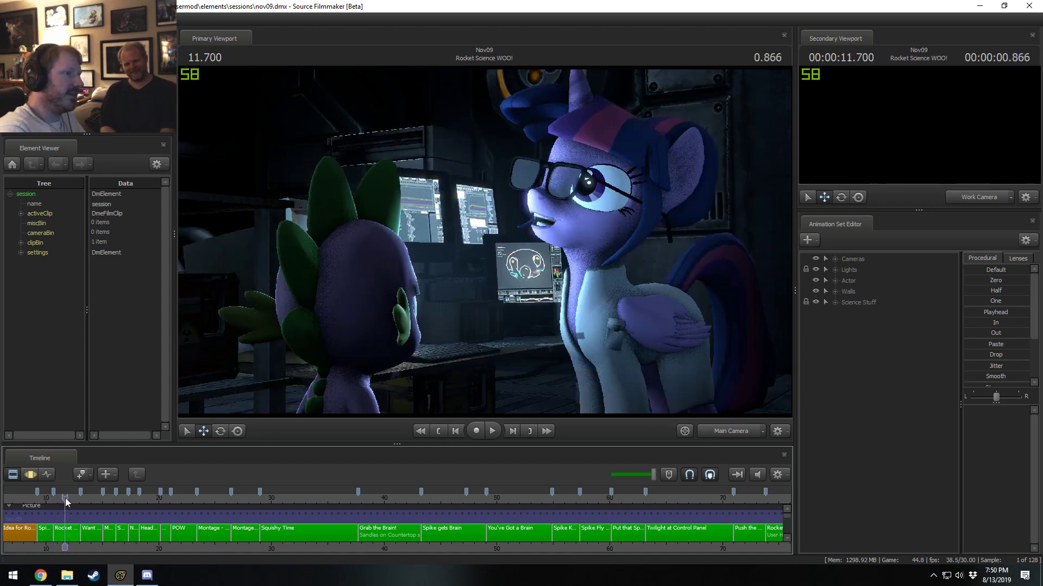
key(Left)
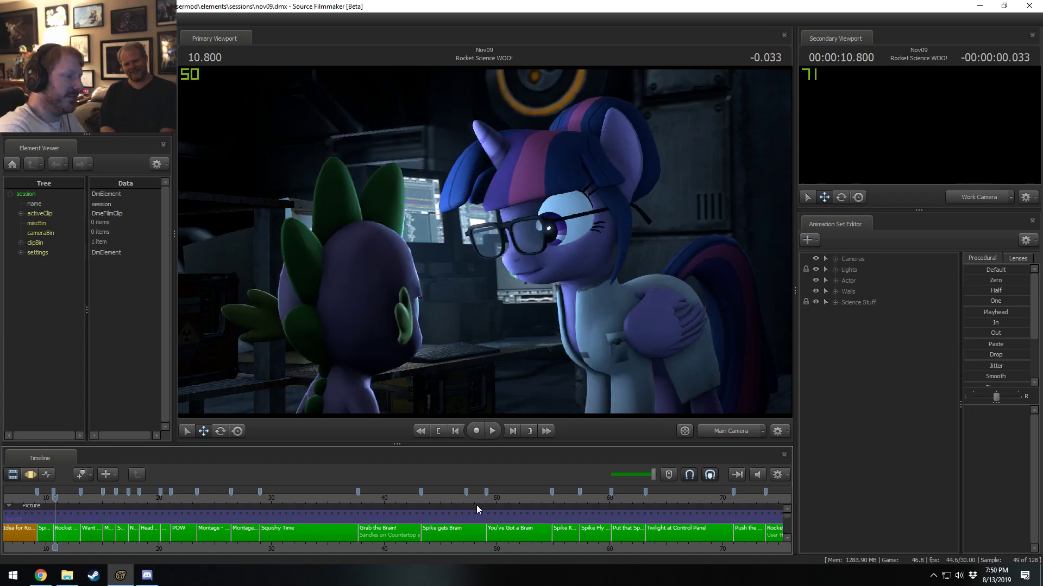
Play the You've Got a Brain shot repeatedly from around 50.6 s and park the playhead at 50.633 s.
scroll(527, 506, down, 2)
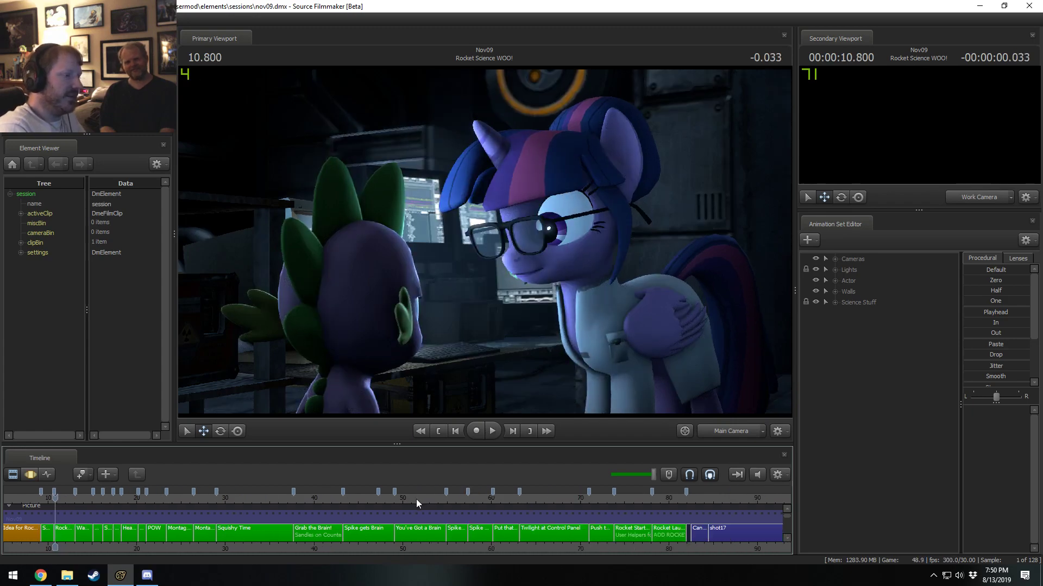
click(416, 500)
key(space)
click(409, 498)
key(space)
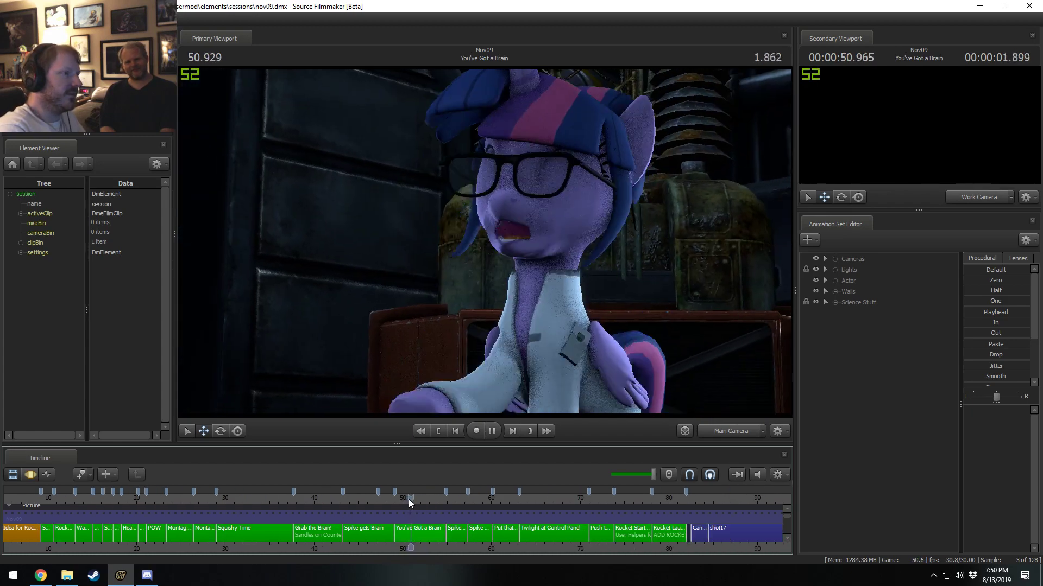
click(408, 499)
key(space)
click(408, 499)
key(space)
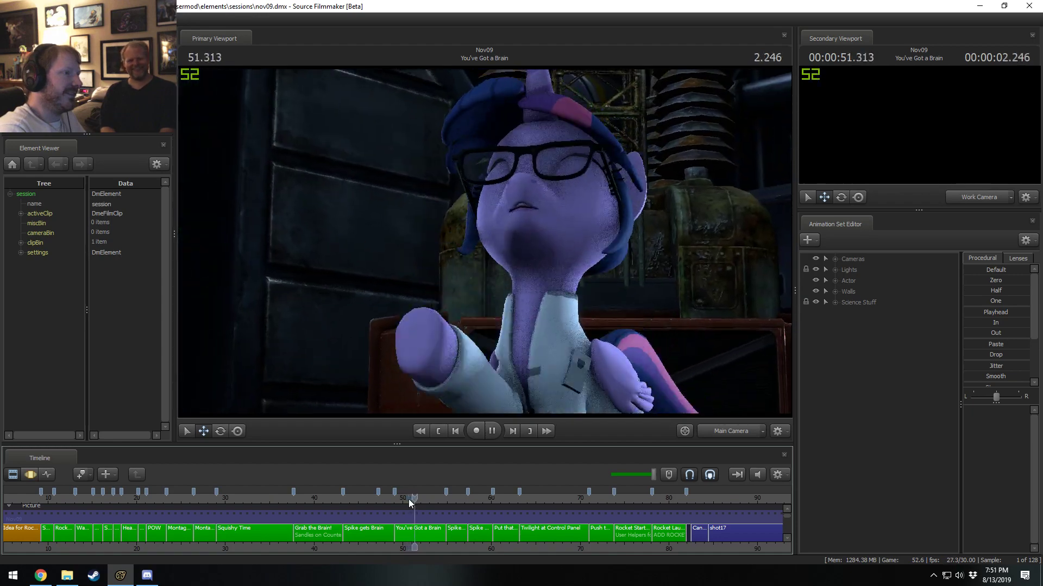
key(space)
click(408, 499)
key(space)
key(space)
click(408, 500)
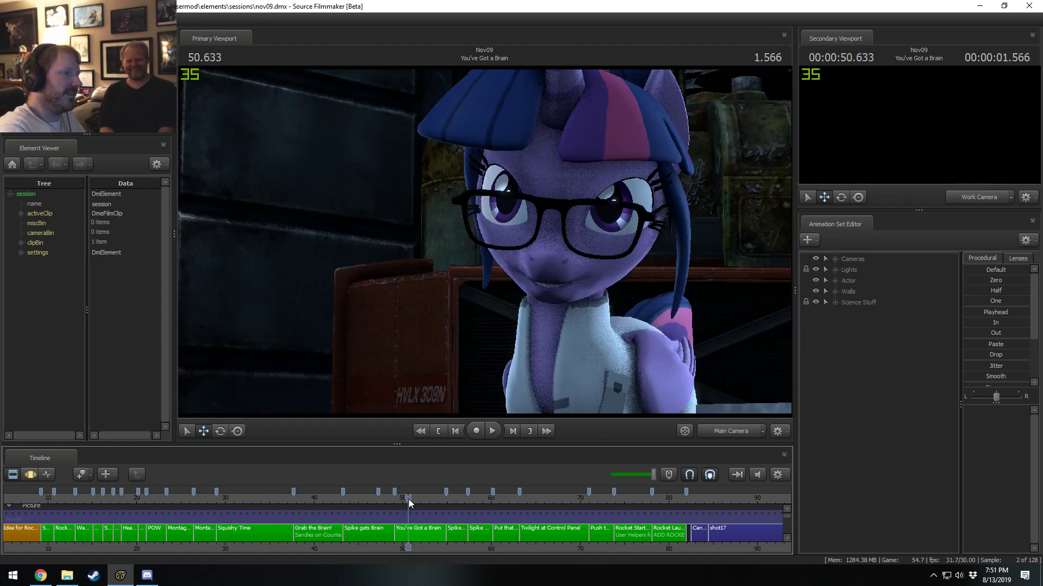
View the scene through the Work Camera and select the You've Got a Brain shot.
click(731, 431)
drag(580, 348, 580, 348)
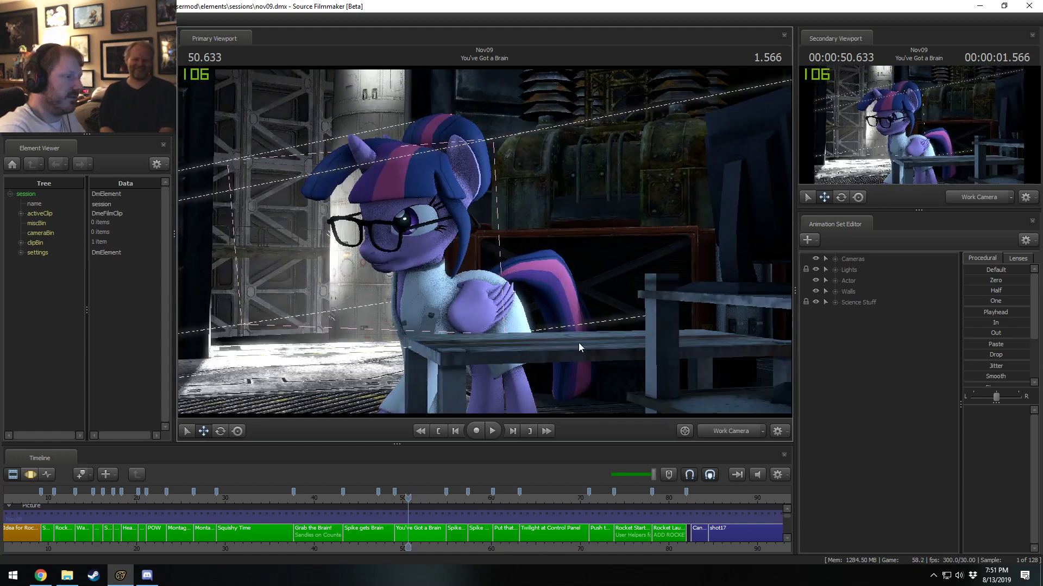
click(426, 529)
Select the Pelvis control in Twilight Sparkle's Pony Body group and show its motion curves in the Motion Editor.
click(835, 281)
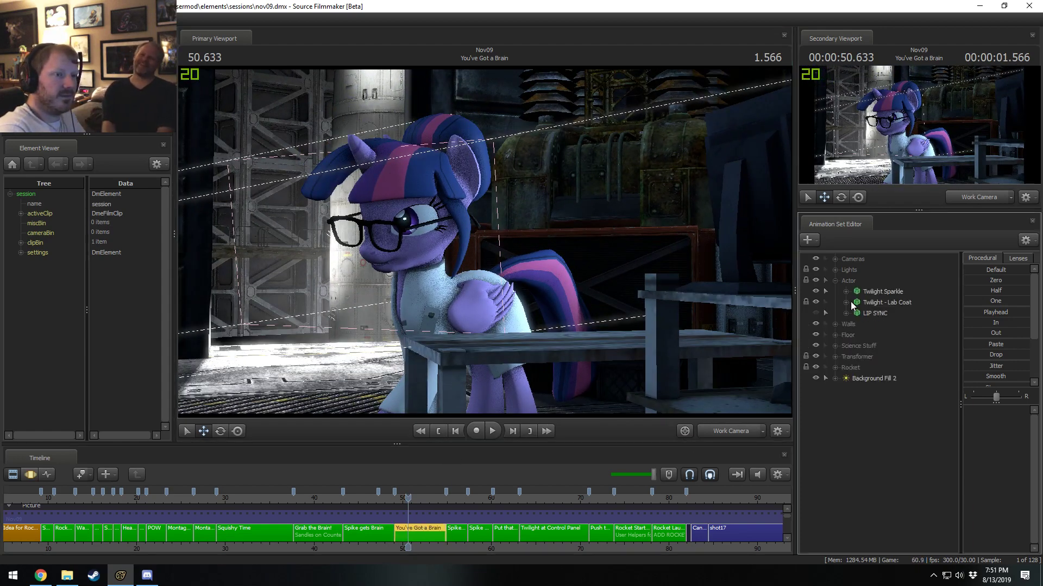
click(845, 292)
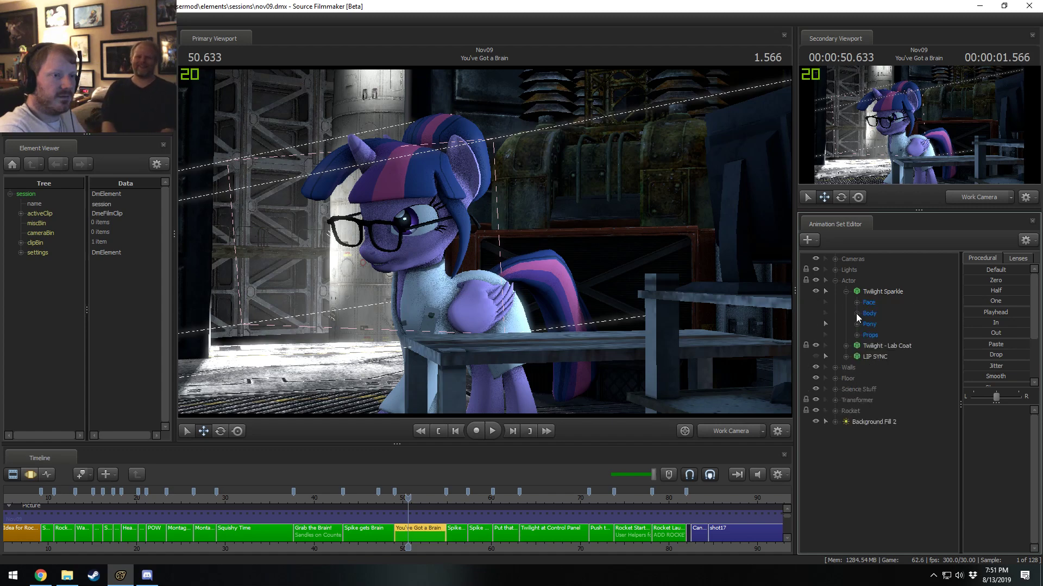
click(856, 324)
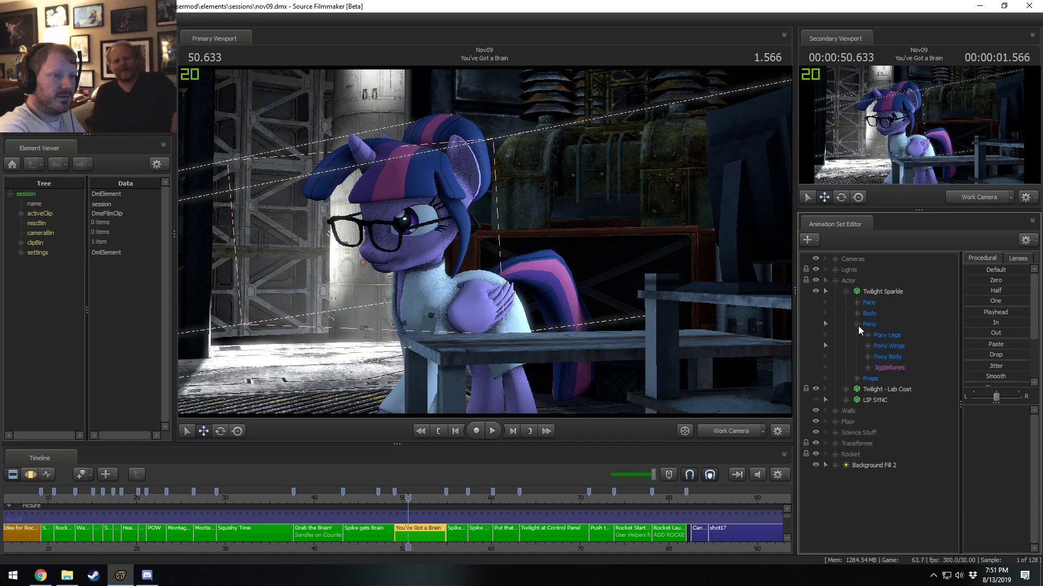
click(868, 356)
click(892, 367)
scroll(445, 530, up, 3)
key(F3)
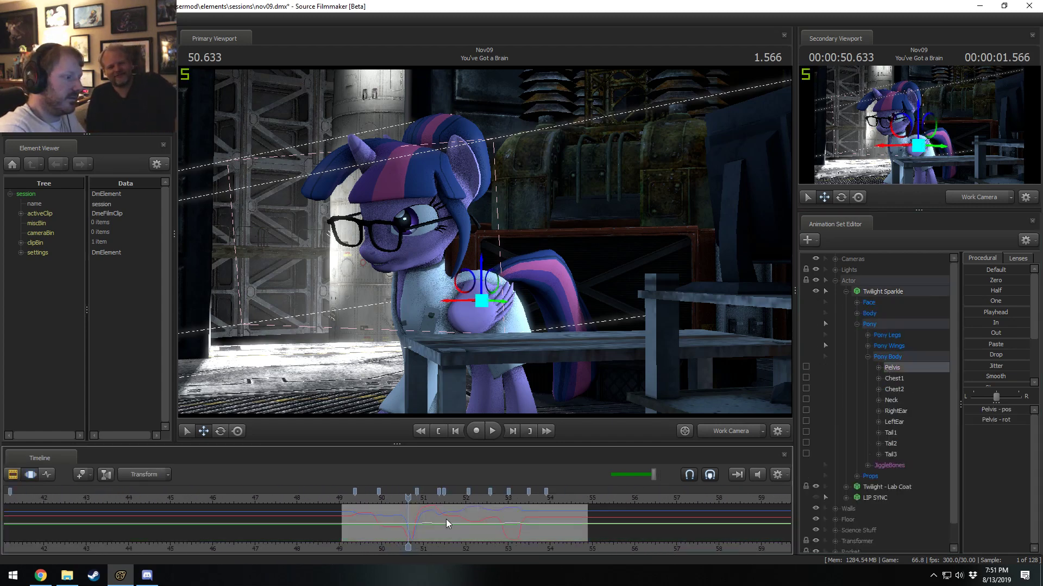
Rotate Twilight Sparkle's Pelvis through a full flip over a falloff from 50.633 s to 51.533 s, and preview it.
key(space)
drag(445, 523, 406, 528)
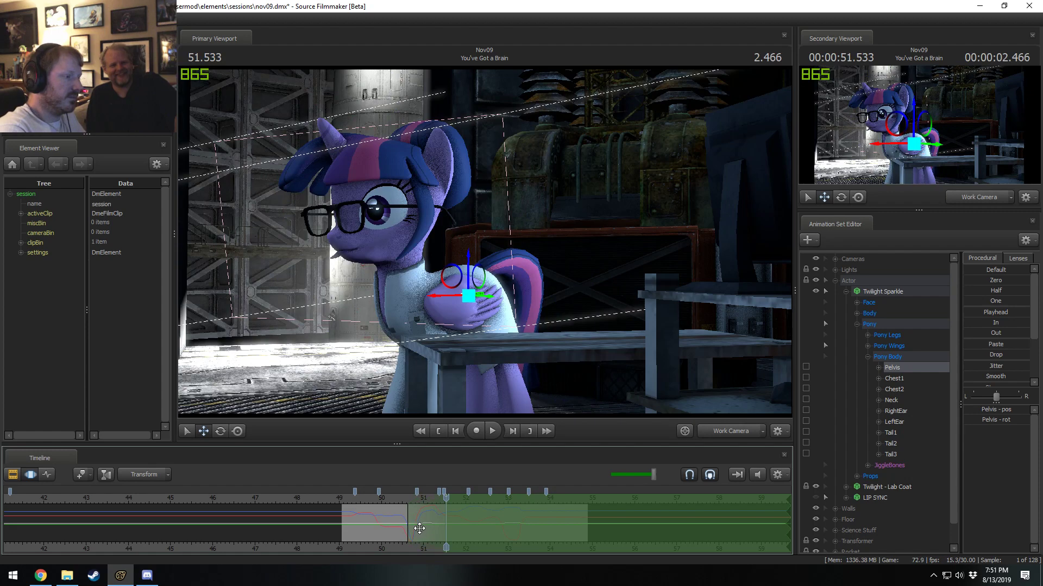
alt+drag(486, 245, 423, 230)
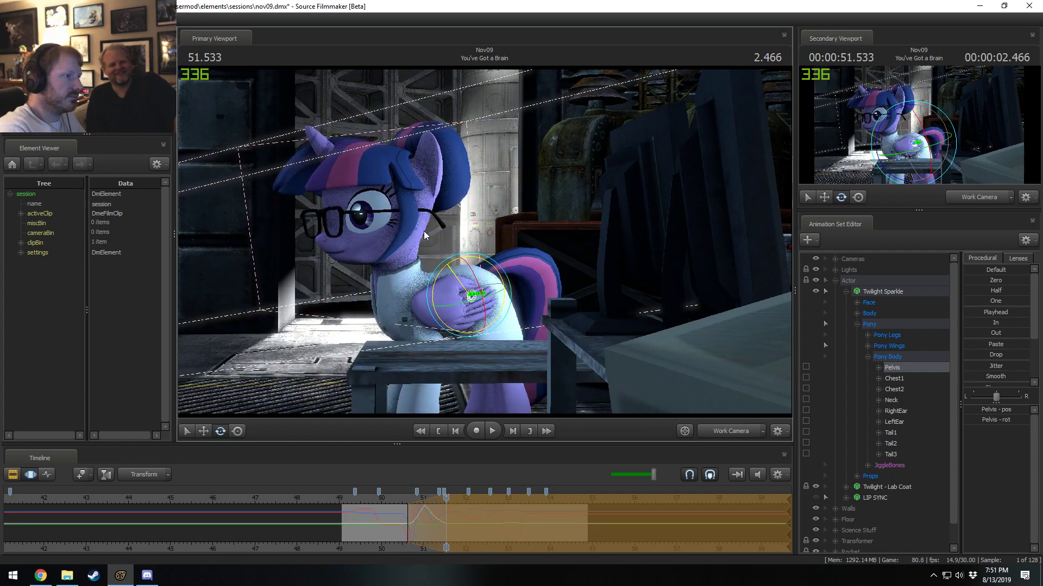
key(w)
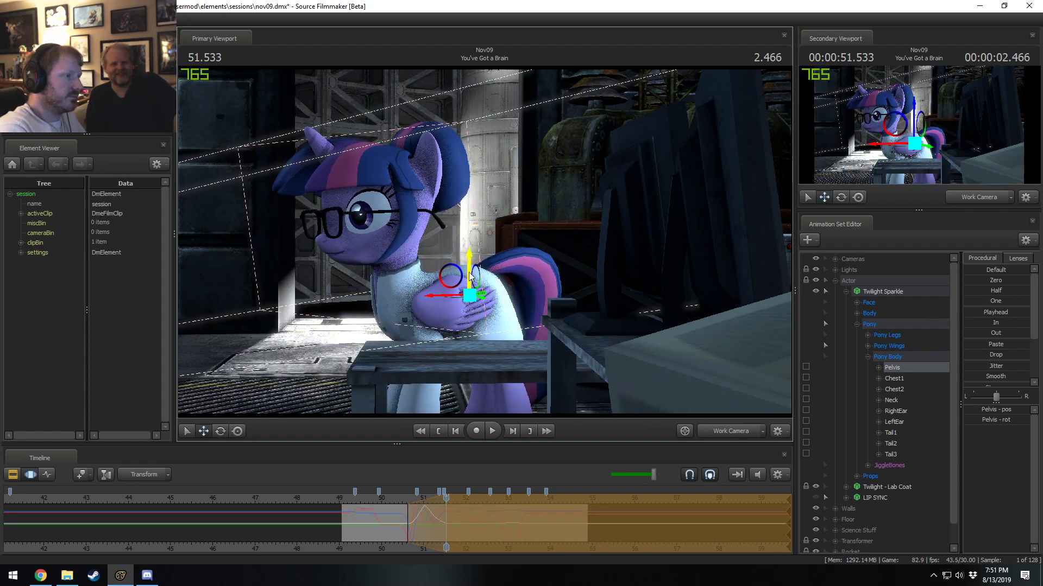
click(400, 500)
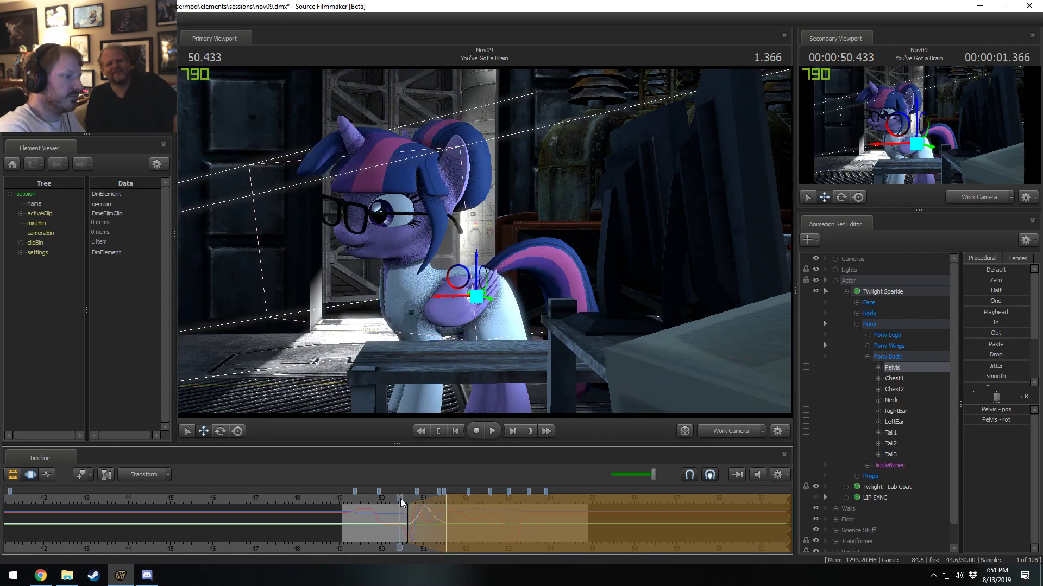
key(space)
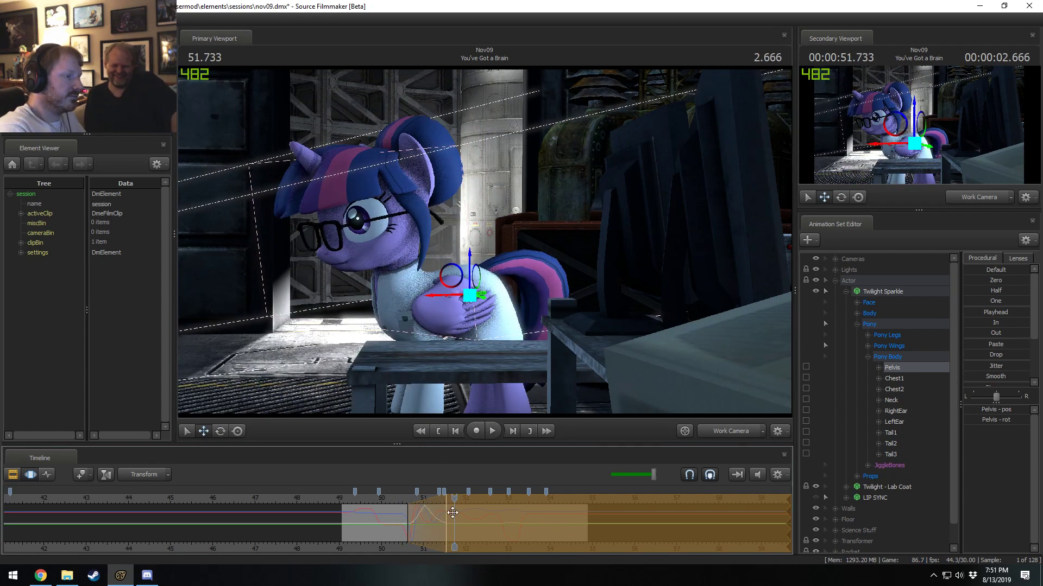
Shorten the pelvis flip's falloff to end at about 51.3 s, replaying the motion.
drag(442, 515, 437, 516)
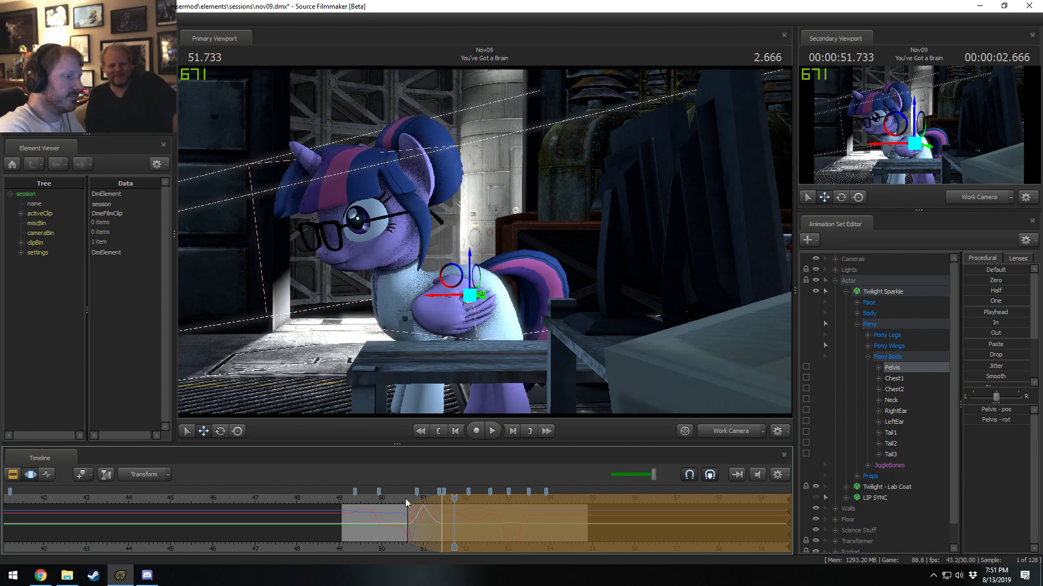
key(space)
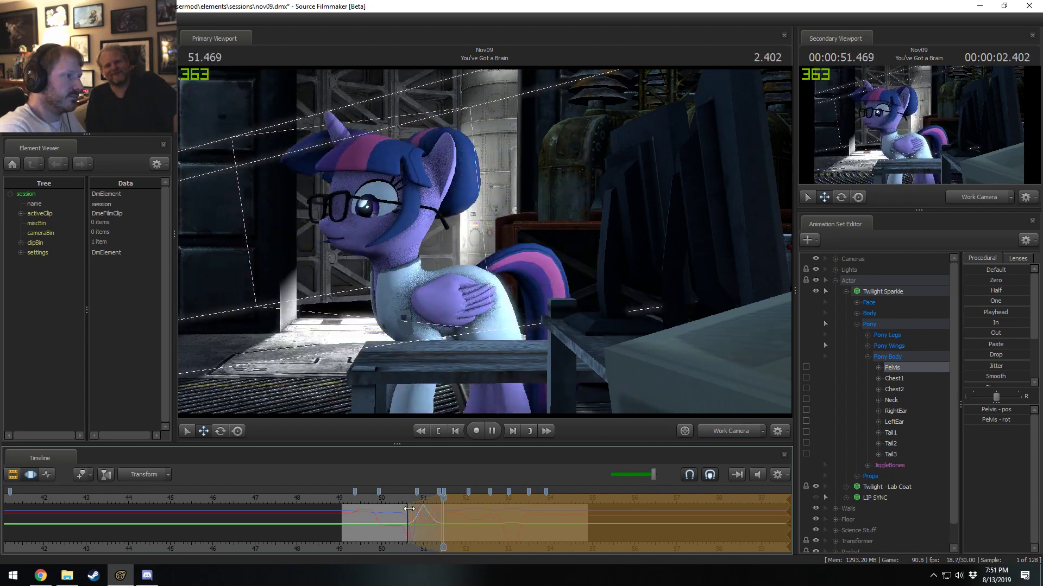
key(space)
drag(440, 519, 436, 518)
Raise the Pelvis at the flip's midpoint, 50.966 s, with falloff on both sides, and play the jump.
shift+click(424, 520)
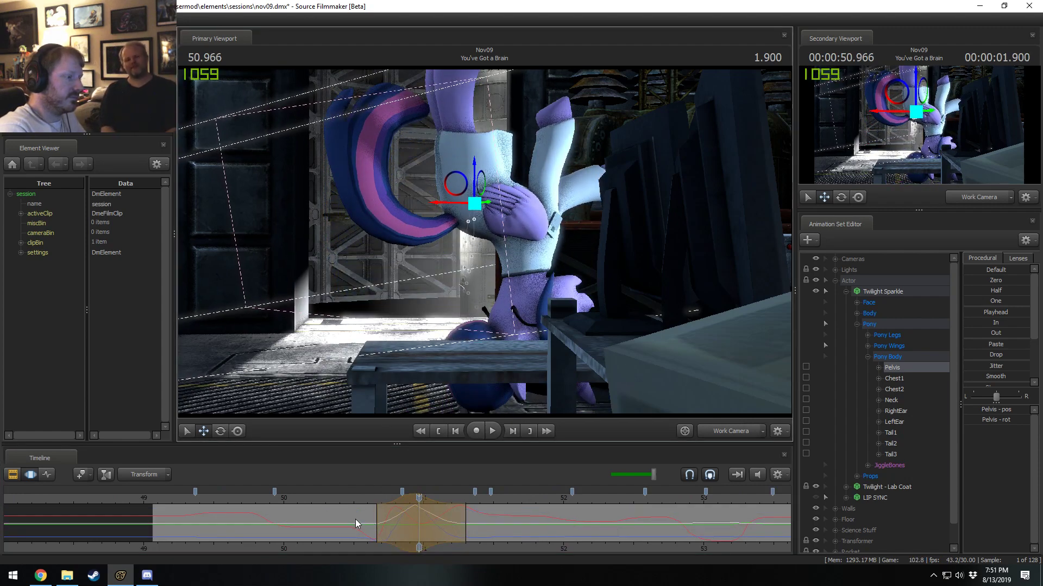
click(357, 499)
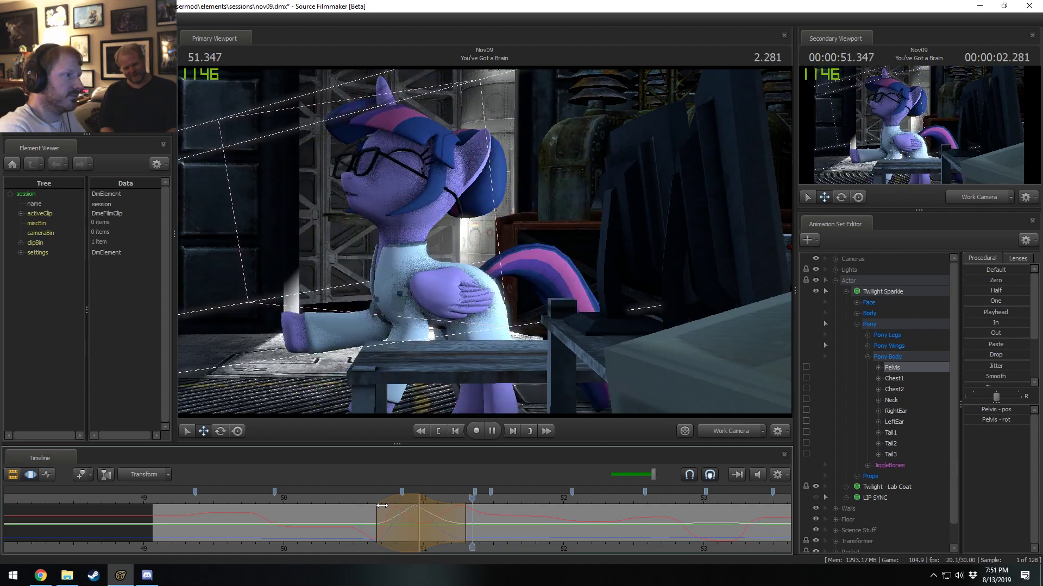
key(space)
Play the flip repeatedly through the Main Camera from around 50 s and 50.6 s.
click(726, 426)
click(266, 499)
key(space)
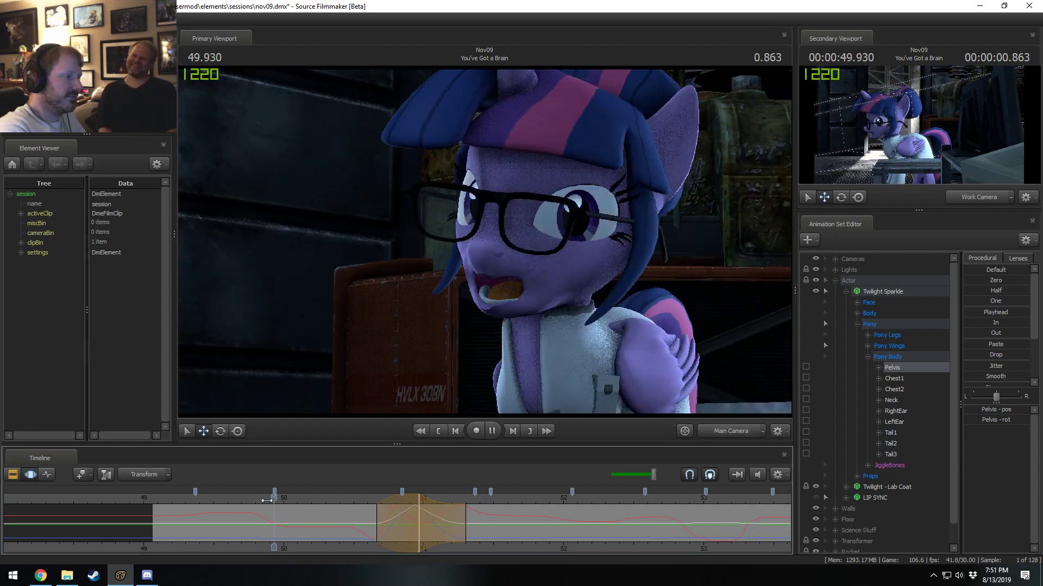
key(space)
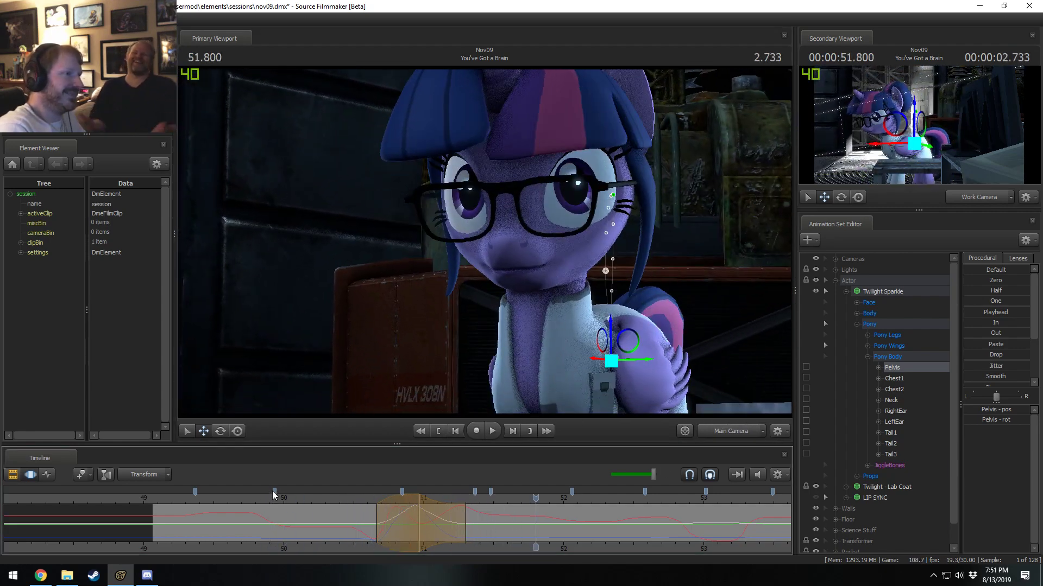
click(362, 499)
key(space)
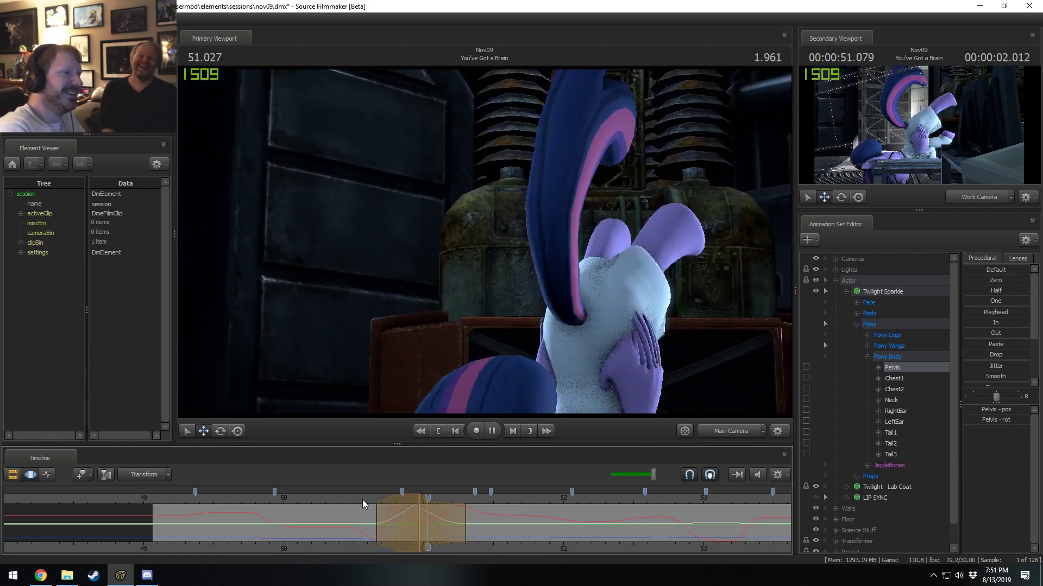
key(space)
click(373, 496)
key(space)
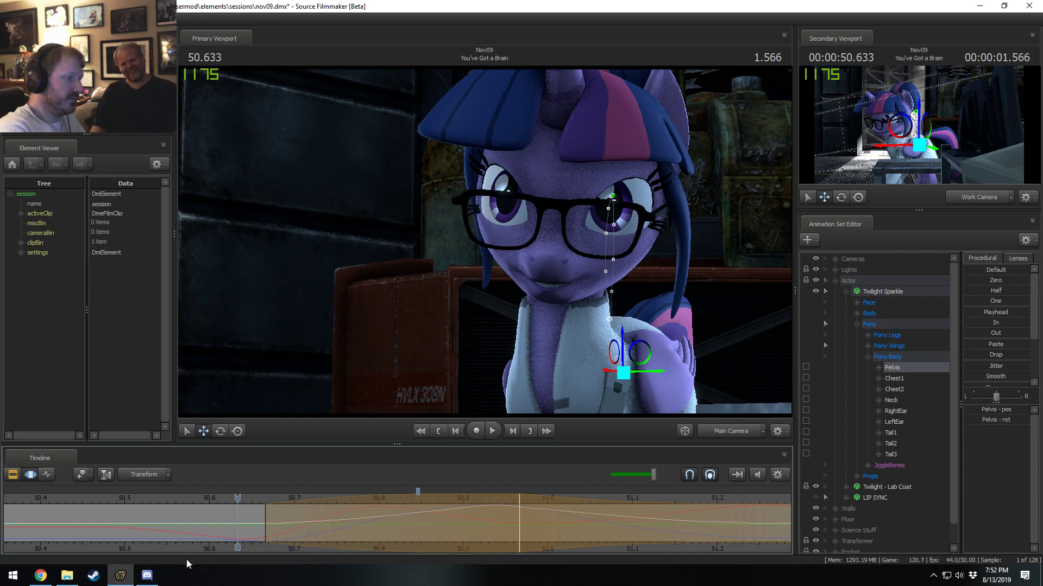
Try moving the pelvis lift's time selection slightly earlier, starting at 50.633 s.
middle_drag(375, 502, 392, 502)
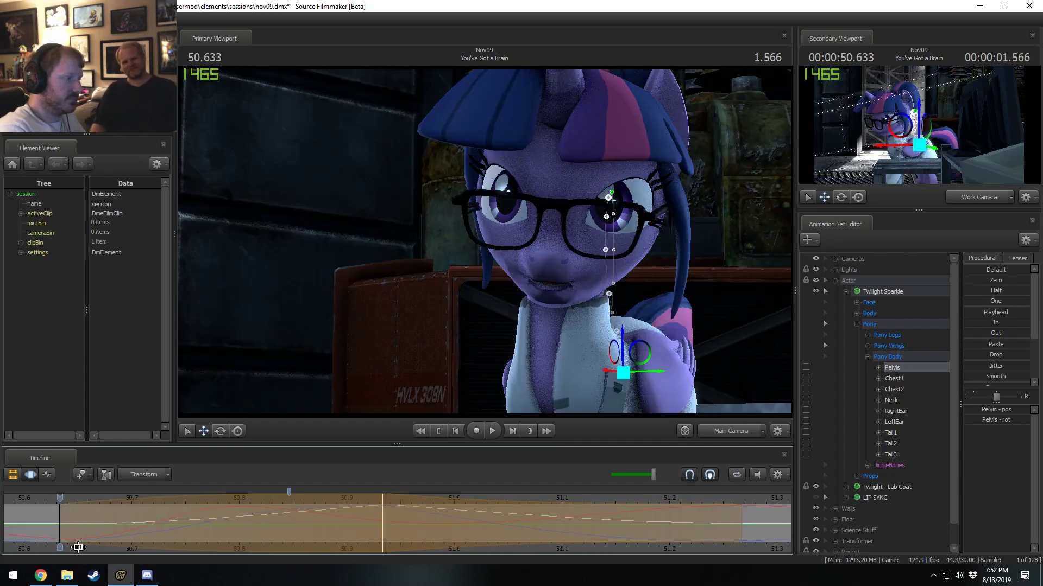
key(F2)
key(F3)
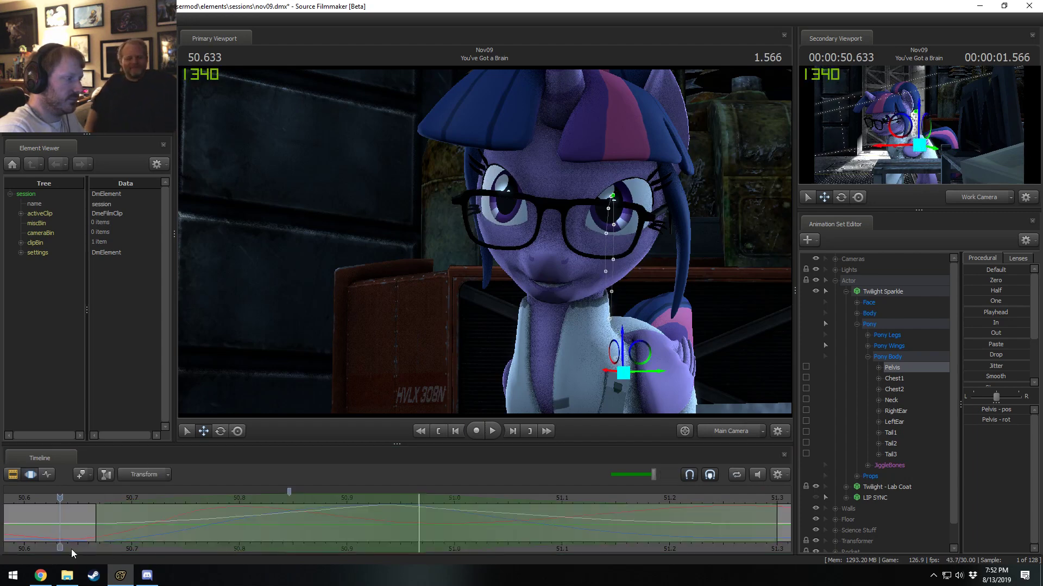
Play the flip in a loop through the Main Camera, then through the Work Camera.
middle_drag(48, 539, 31, 539)
key(space)
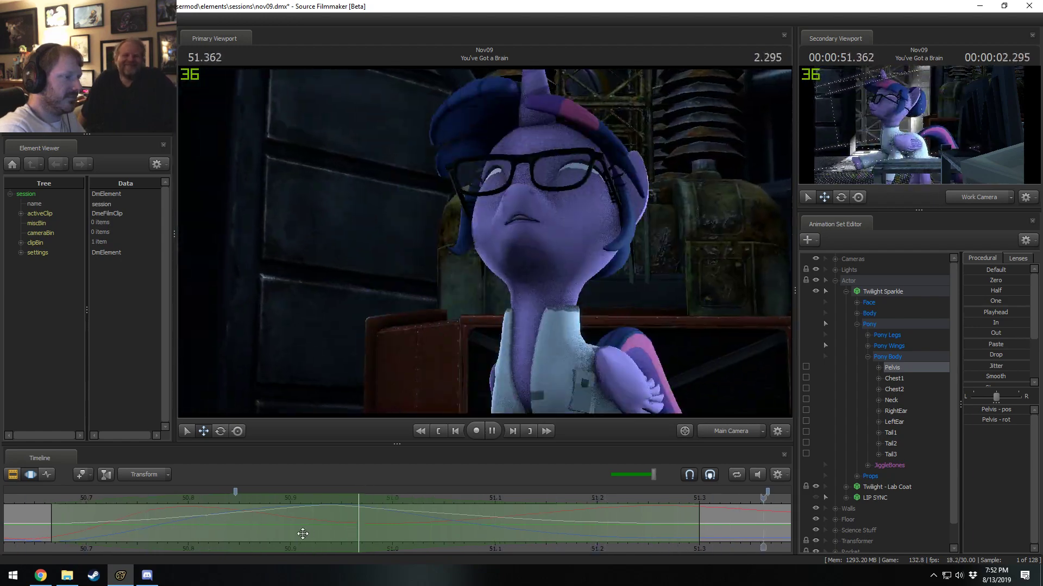
scroll(36, 519, up, 1)
scroll(98, 522, up, 1)
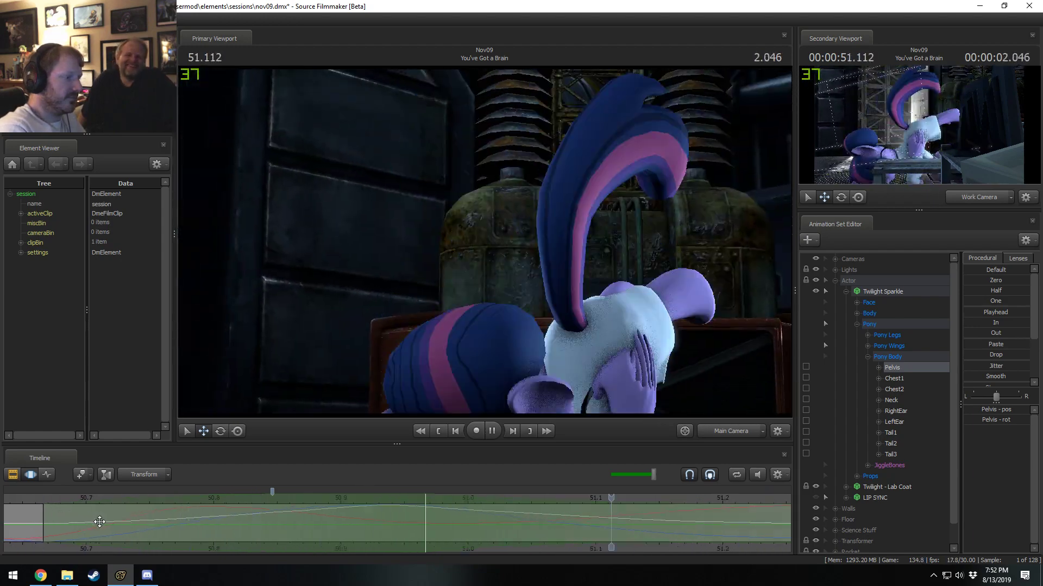
middle_drag(27, 552, 1, 552)
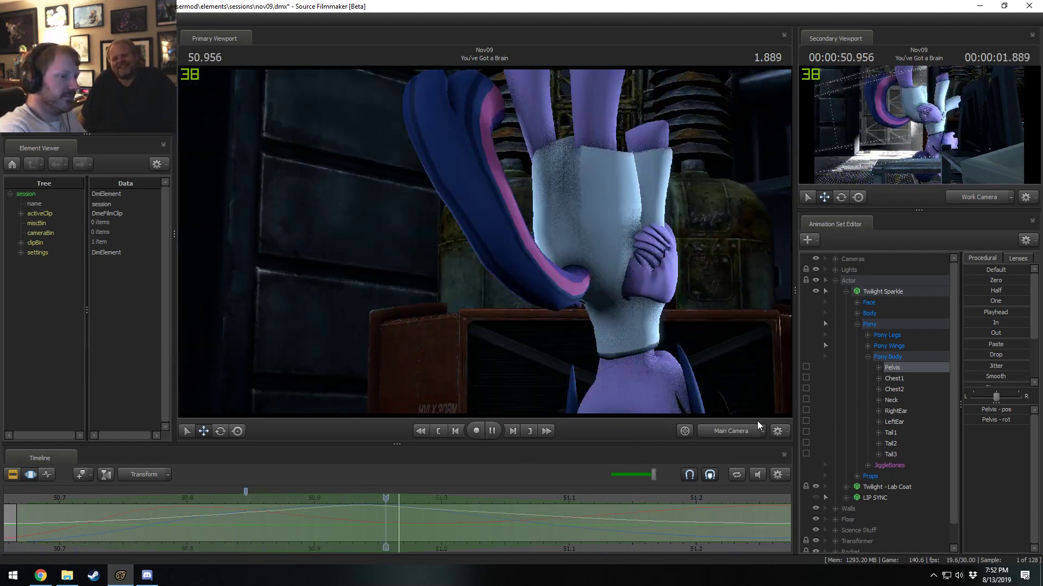
click(726, 434)
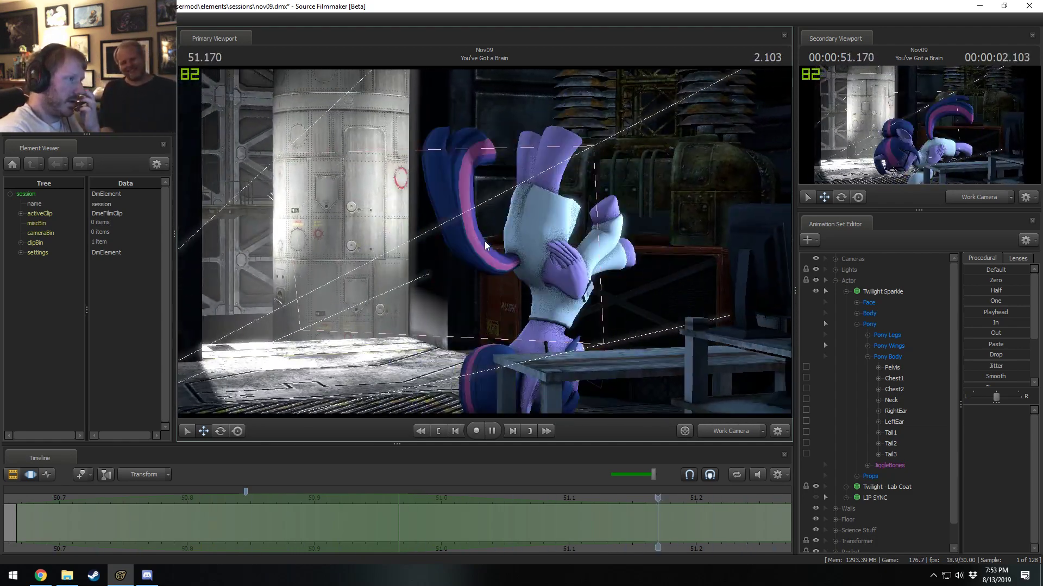
Disable viewport lighting and turn off Progressive Refinement and Ambient Occlusion in the render settings.
right_click(539, 225)
click(571, 255)
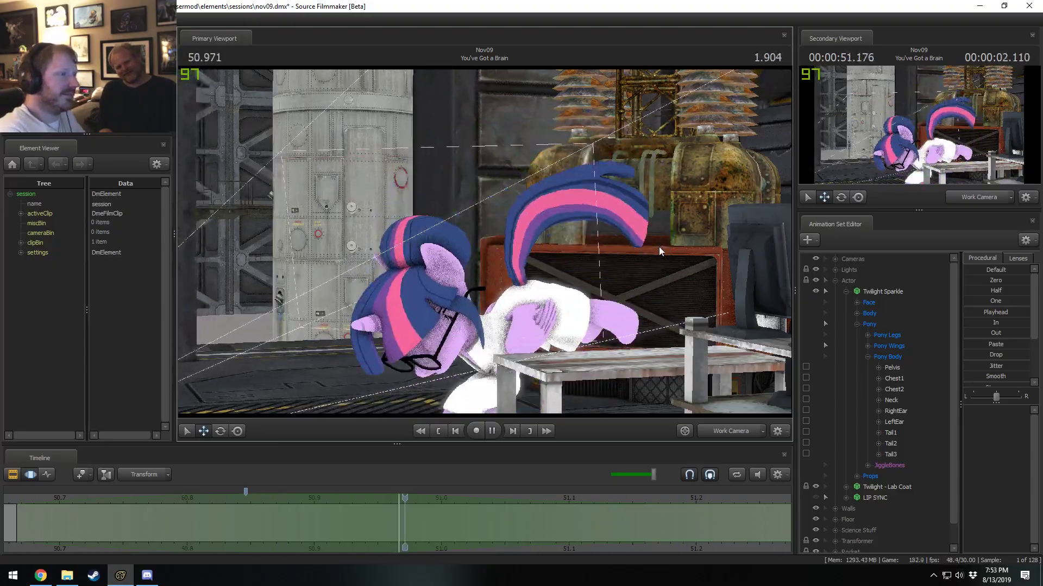
key(space)
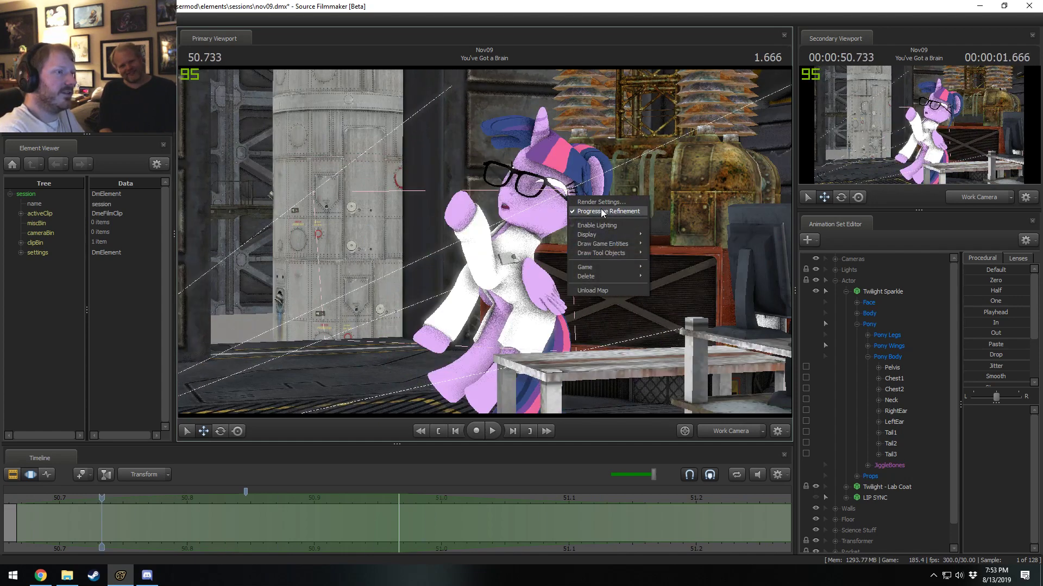
click(601, 201)
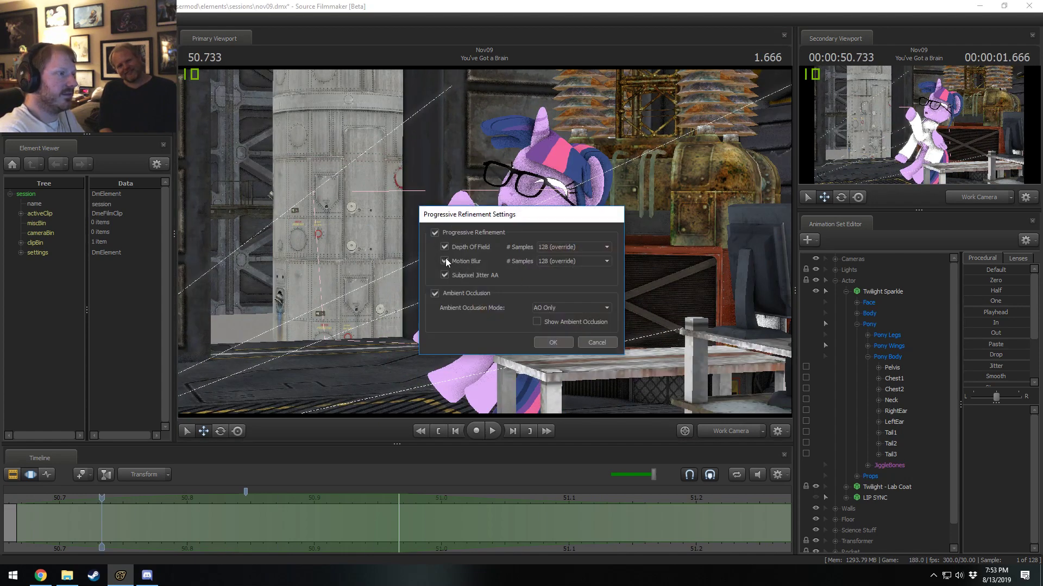
click(554, 341)
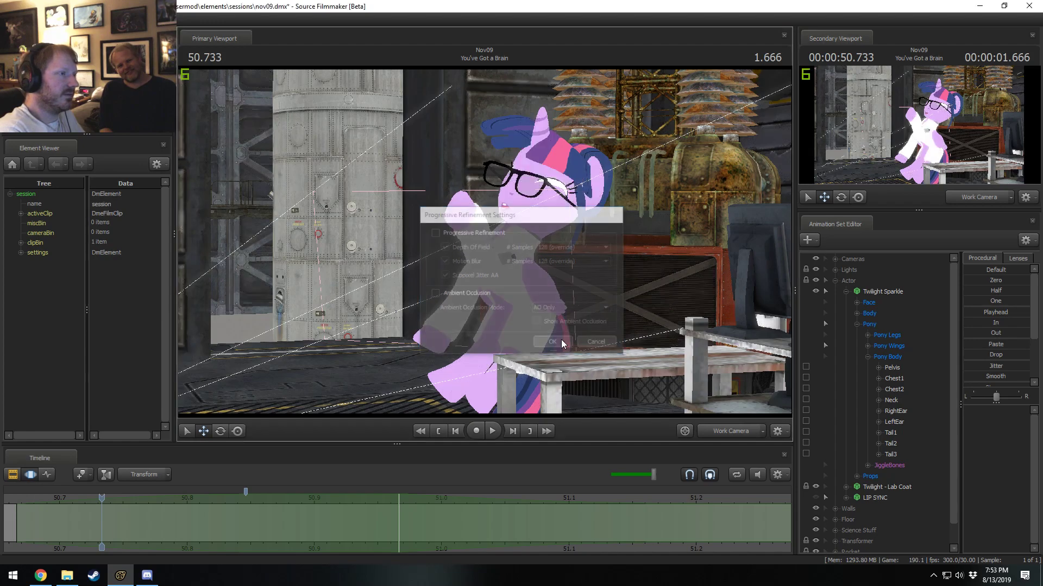
Play the unlit flip while moving the Work Camera around Twilight Sparkle, stopping at 51.233 s.
key(space)
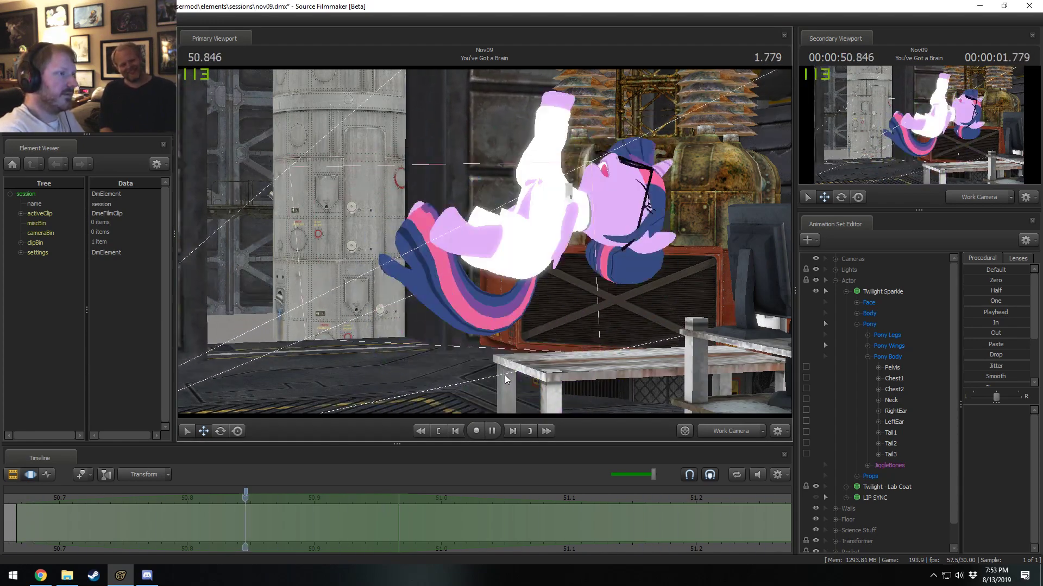
drag(544, 204, 527, 220)
key(w)
key(s)
key(s)
key(space)
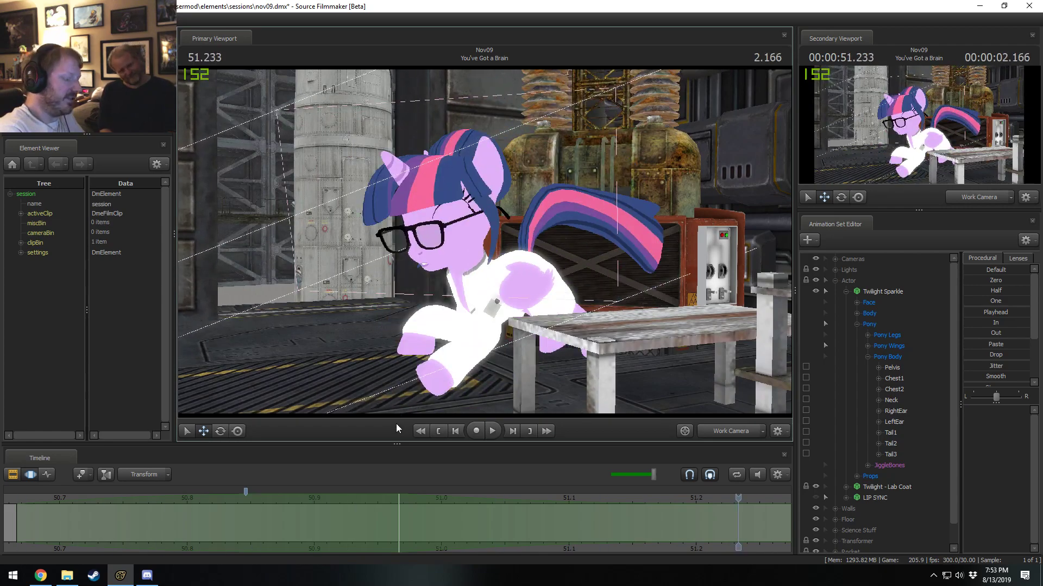
Play the flip from a wider frontal Work Camera view and park the playhead at 51.000 s.
key(space)
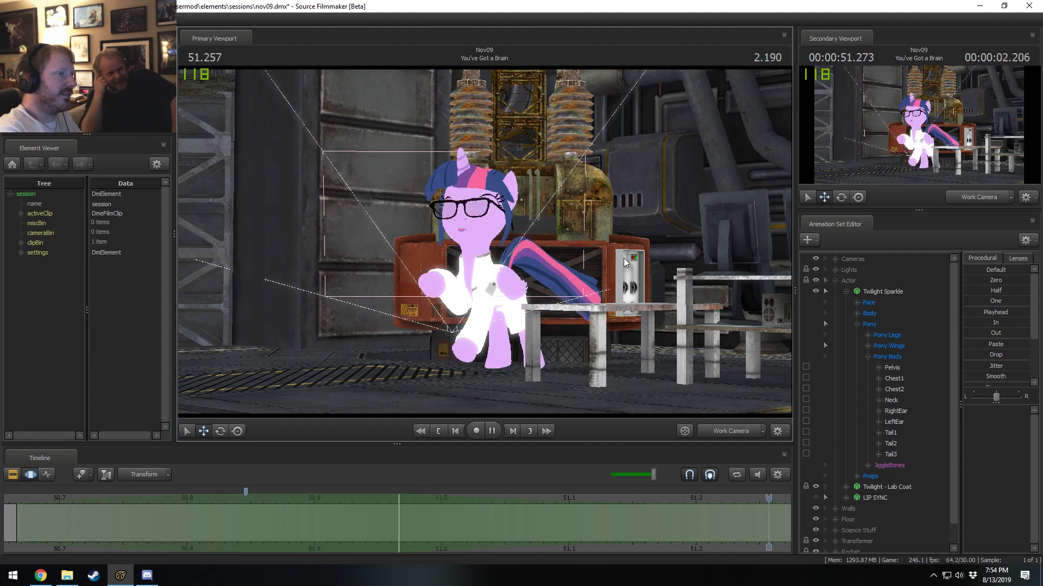
key(space)
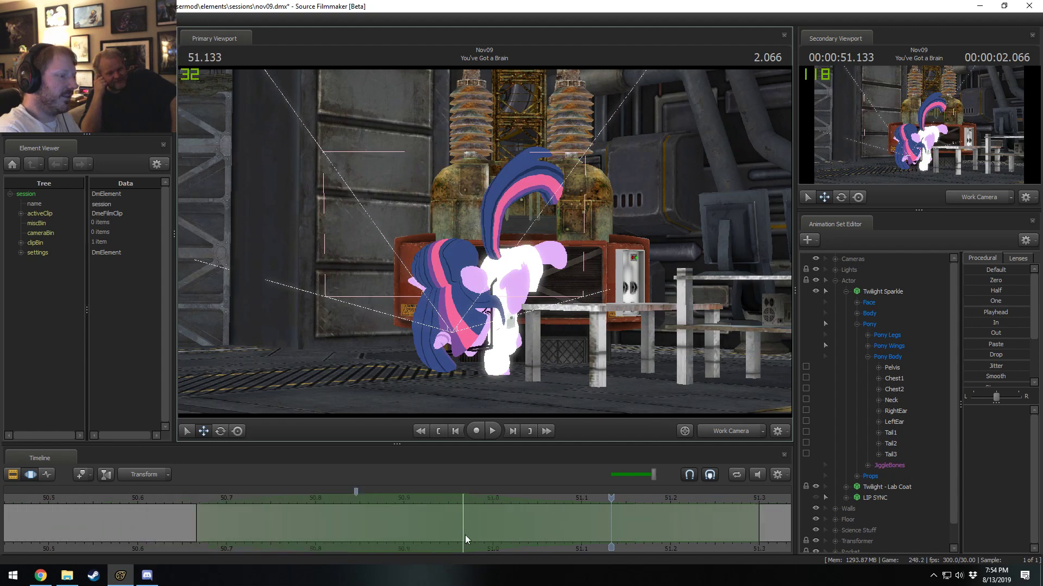
key(space)
key(space)
scroll(467, 531, down, 5)
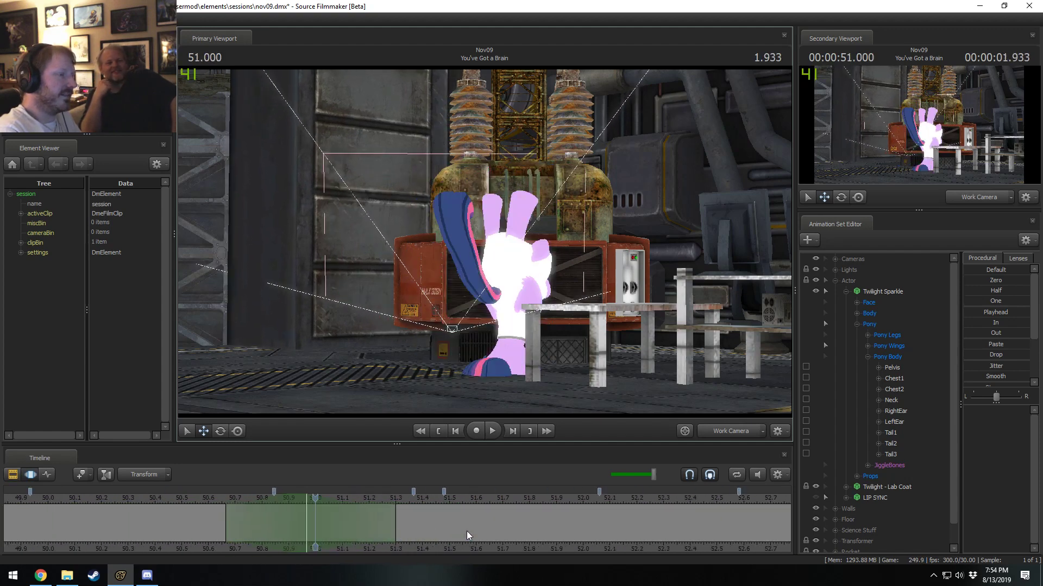
Undo the pelvis lift and flip edits, and play the shot around 51.5 s.
key(Escape)
click(467, 530)
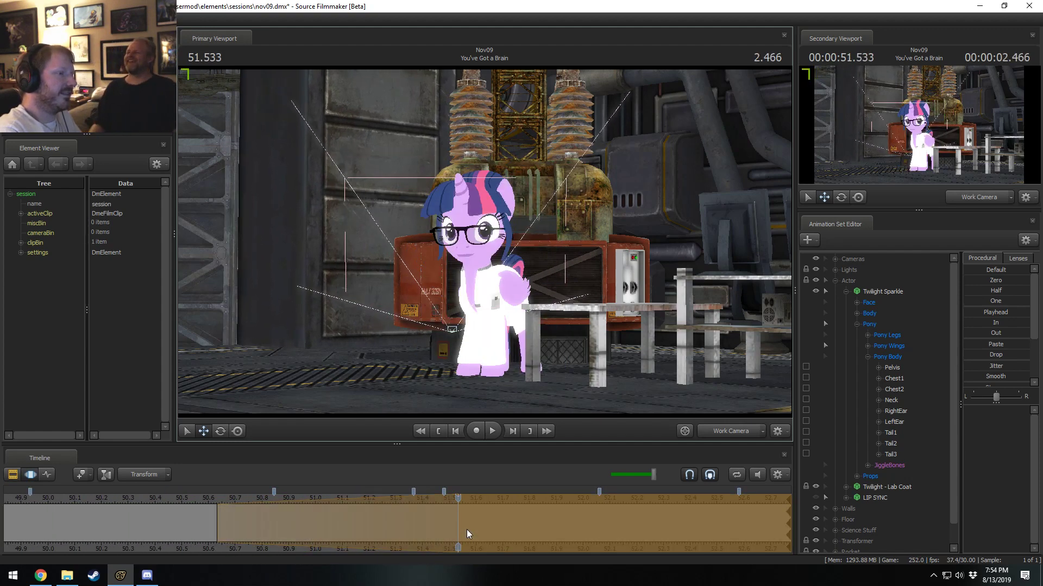
key(bracketright)
key(space)
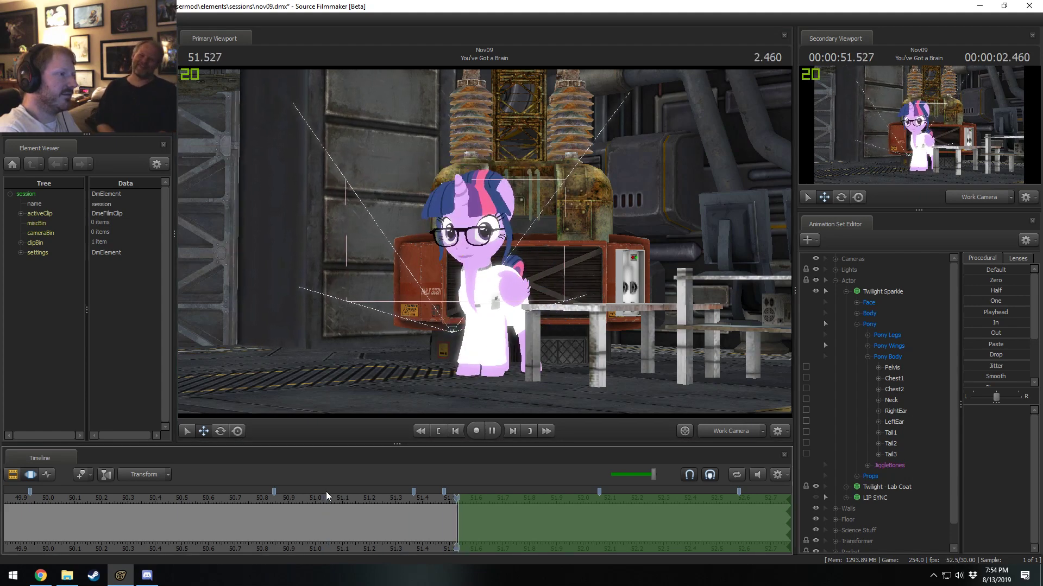
View the shot through the Main Camera and return to the Clip Editor.
click(718, 432)
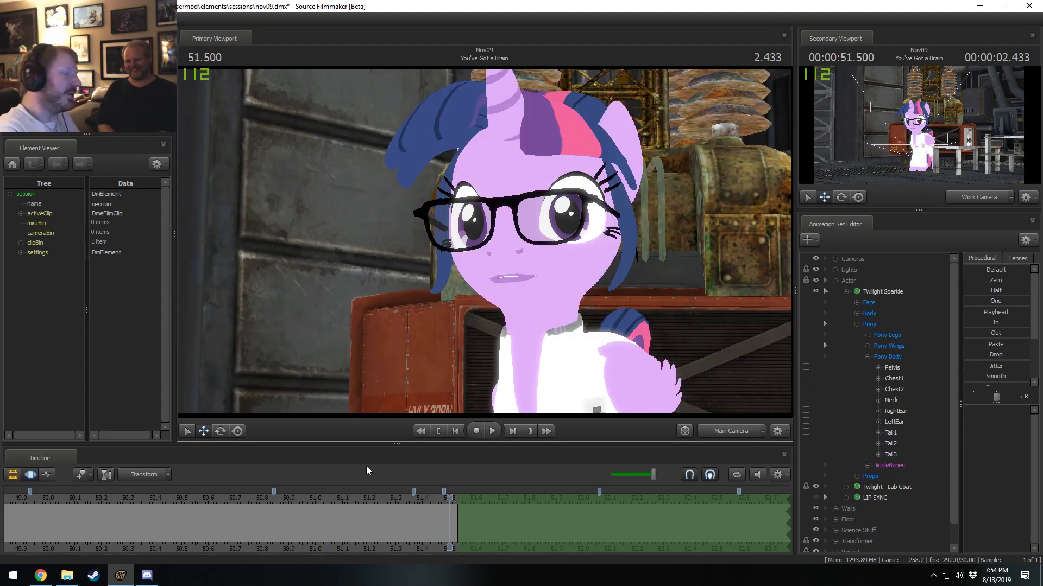
scroll(343, 506, down, 6)
key(F2)
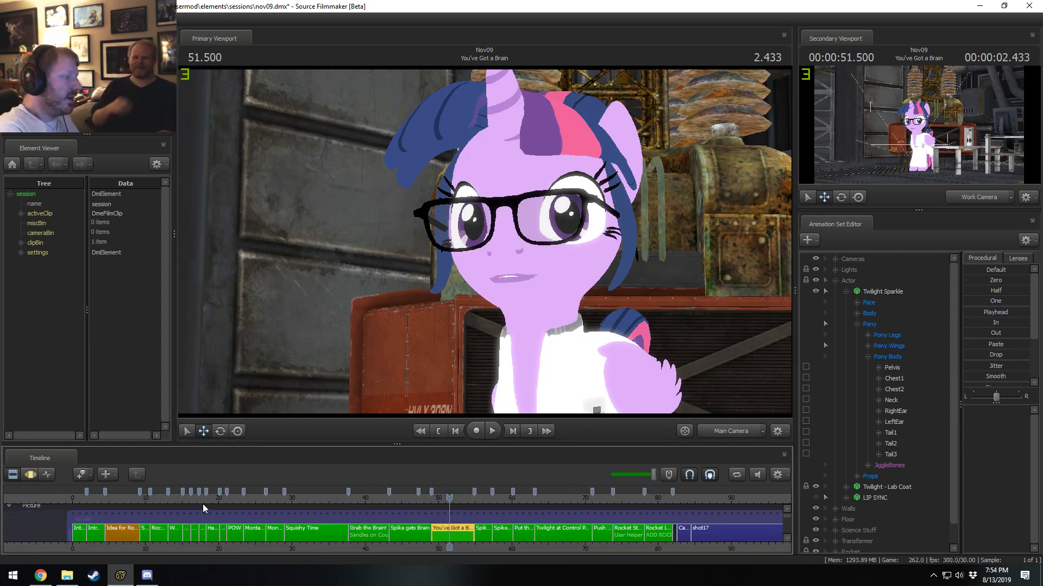
Bring the playhead to 6.133 s in the Idea for Rocket Navigation shot.
click(108, 495)
scroll(137, 507, up, 3)
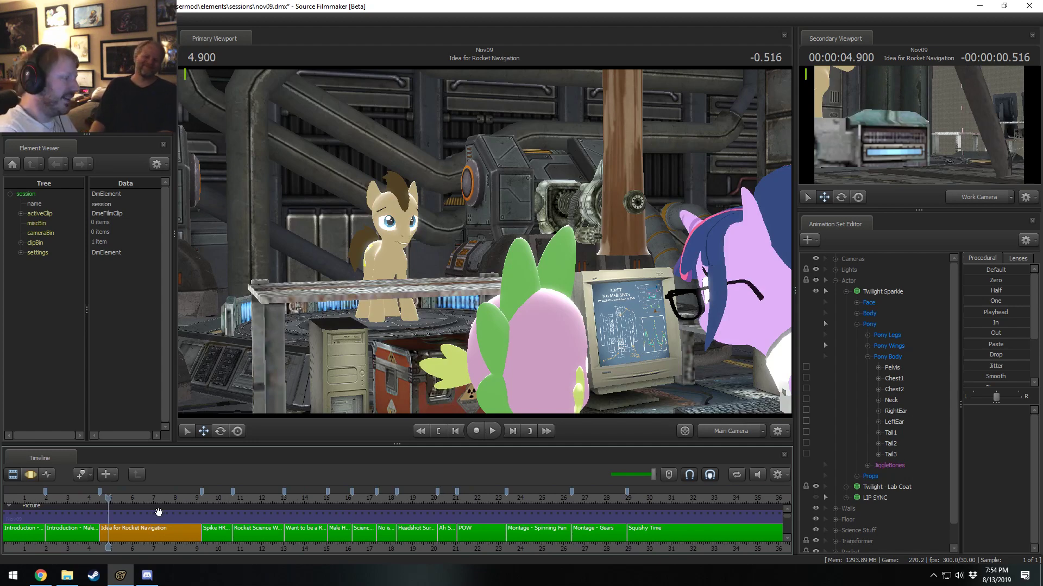
drag(110, 503, 121, 505)
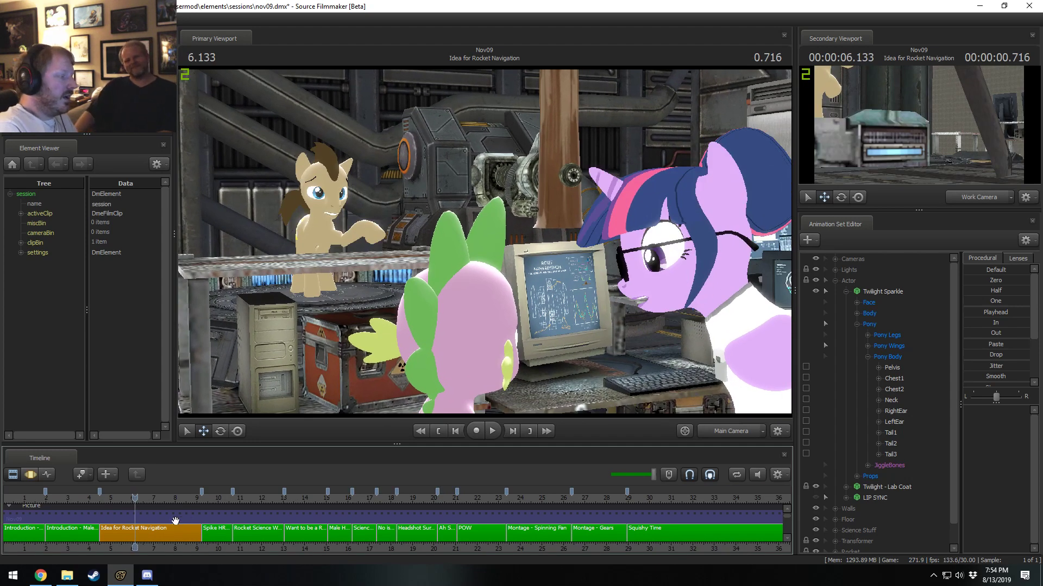
Set the Idea for Rocket Navigation clip's color to green with RGB values 0, 150, 0.
click(150, 538)
right_click(151, 533)
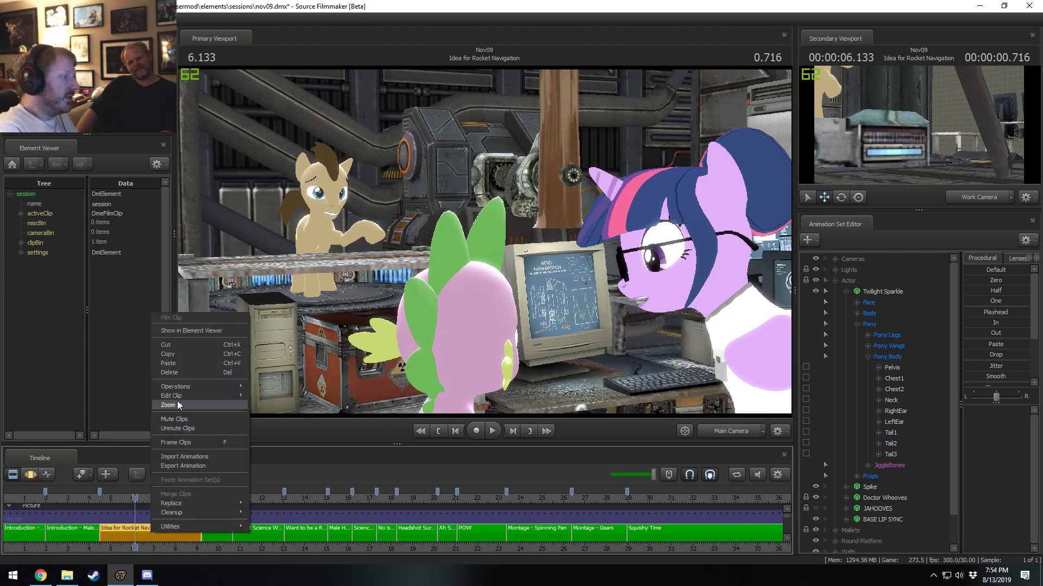
mouse_move(233, 383)
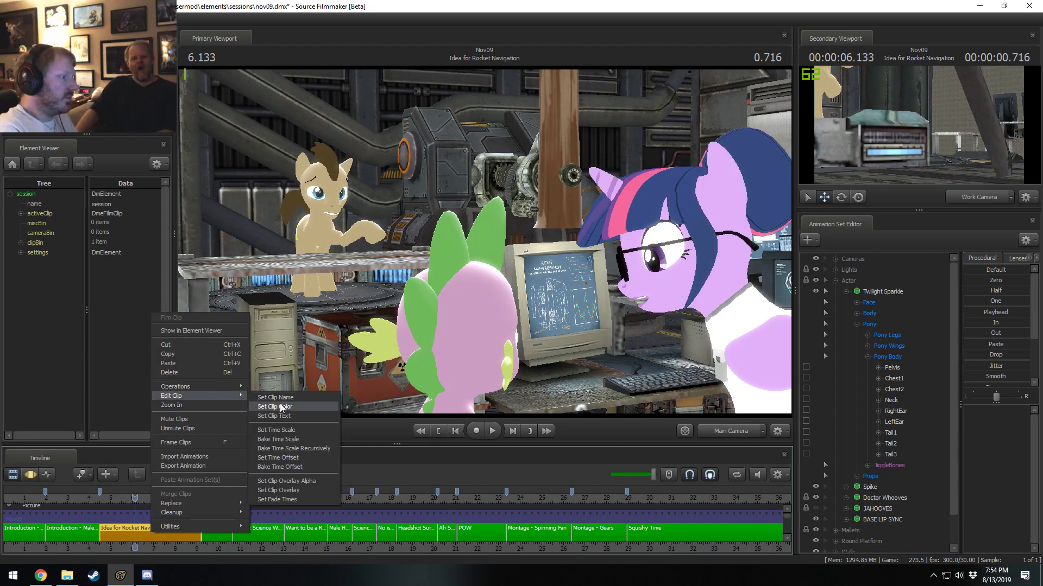
click(279, 403)
drag(588, 290, 544, 294)
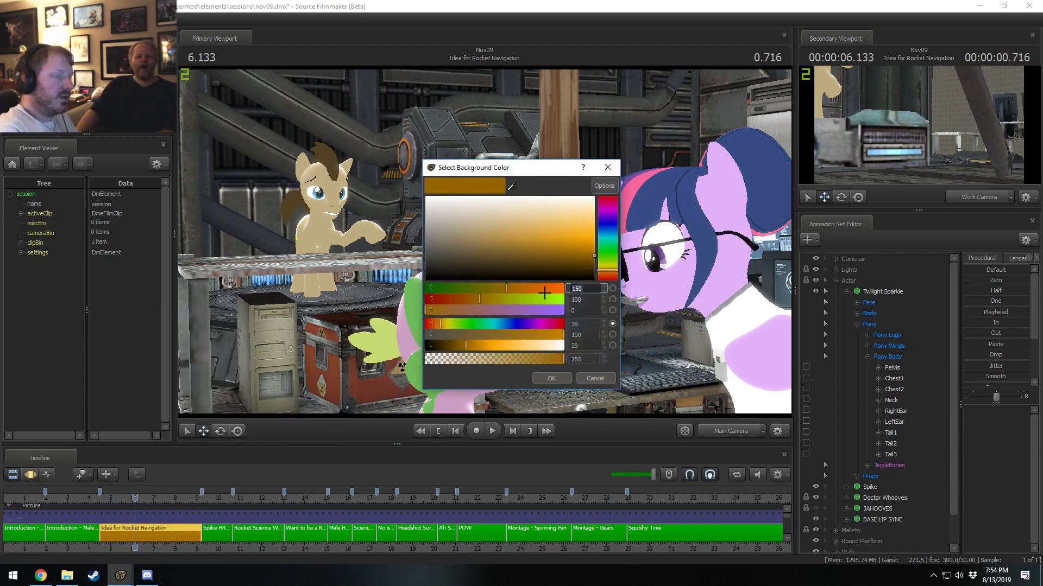
text(0)
key(Tab)
text(150)
key(Tab)
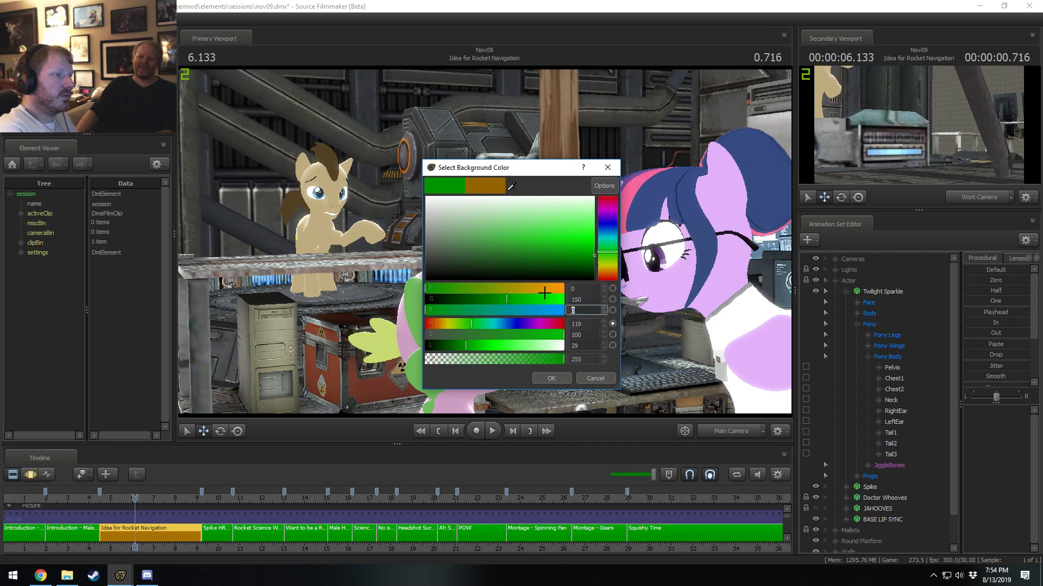
key(Return)
Enable progressive refinement with depth of field, motion blur, subpixel jitter AA and ambient occlusion for the primary viewport.
scroll(213, 530, up, 1)
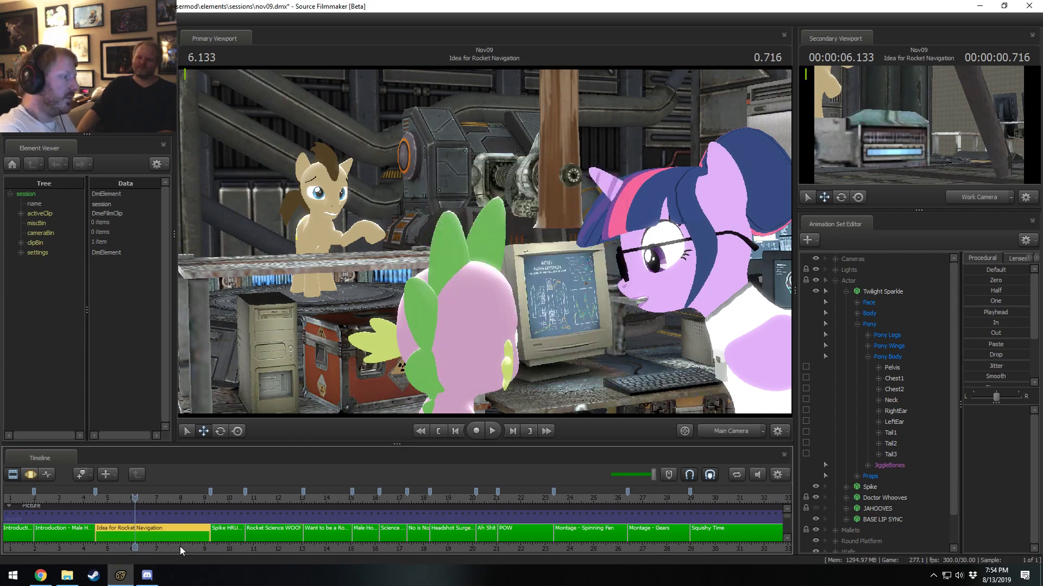
middle_drag(158, 544, 334, 536)
scroll(330, 534, up, 4)
scroll(328, 537, up, 1)
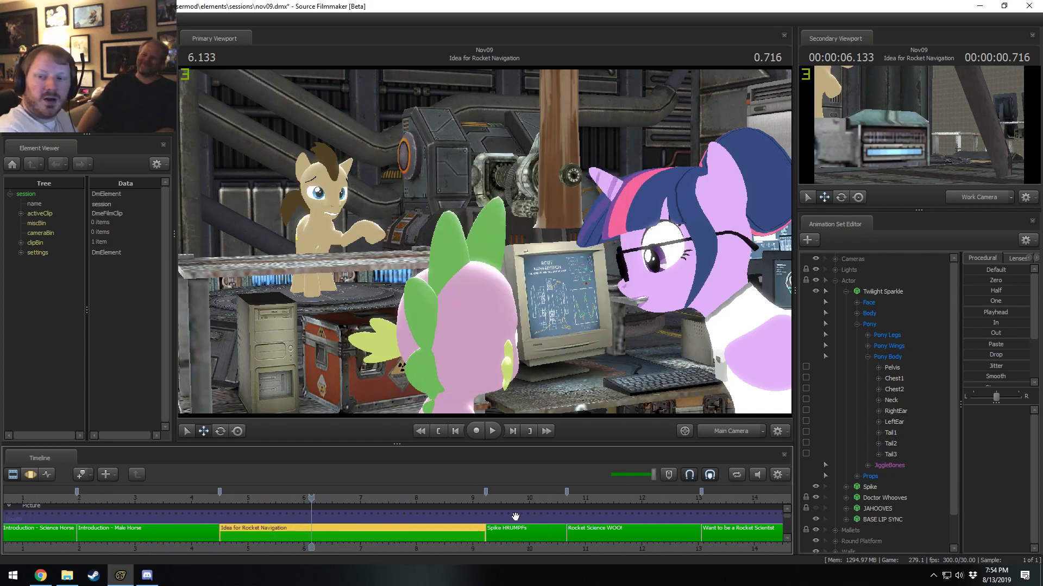
click(777, 432)
click(676, 357)
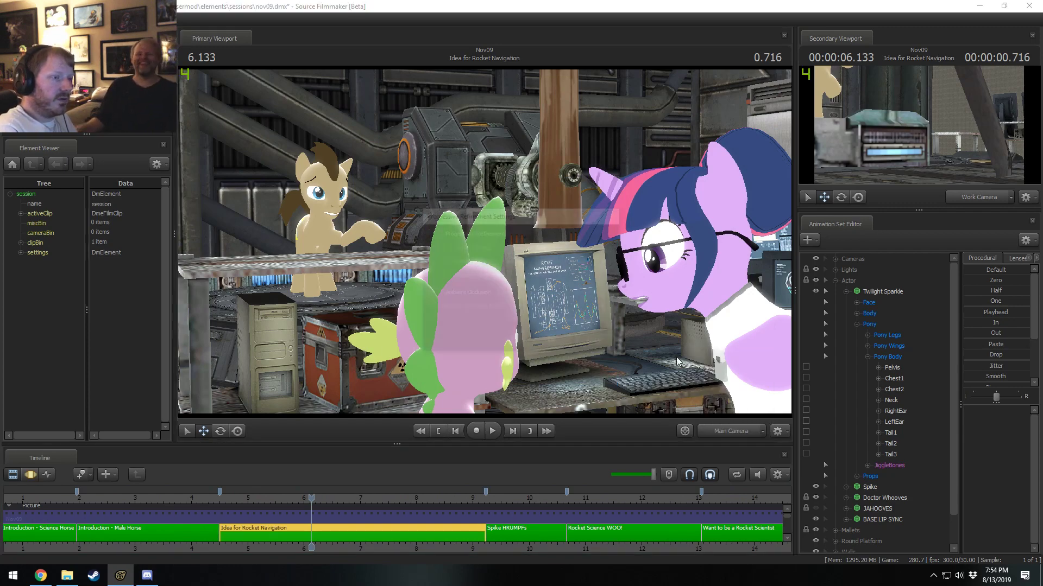
click(435, 233)
click(435, 293)
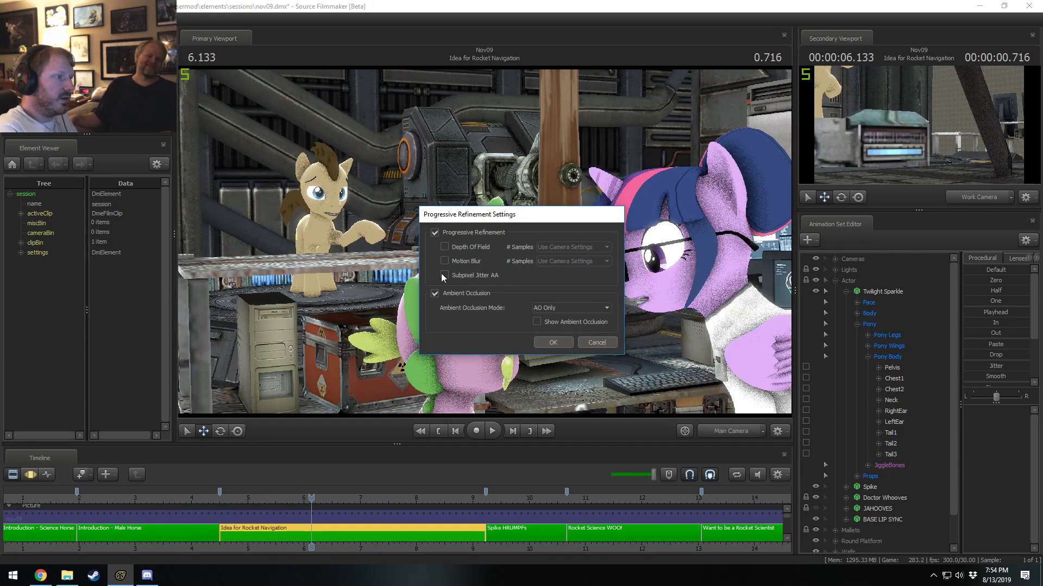
click(444, 247)
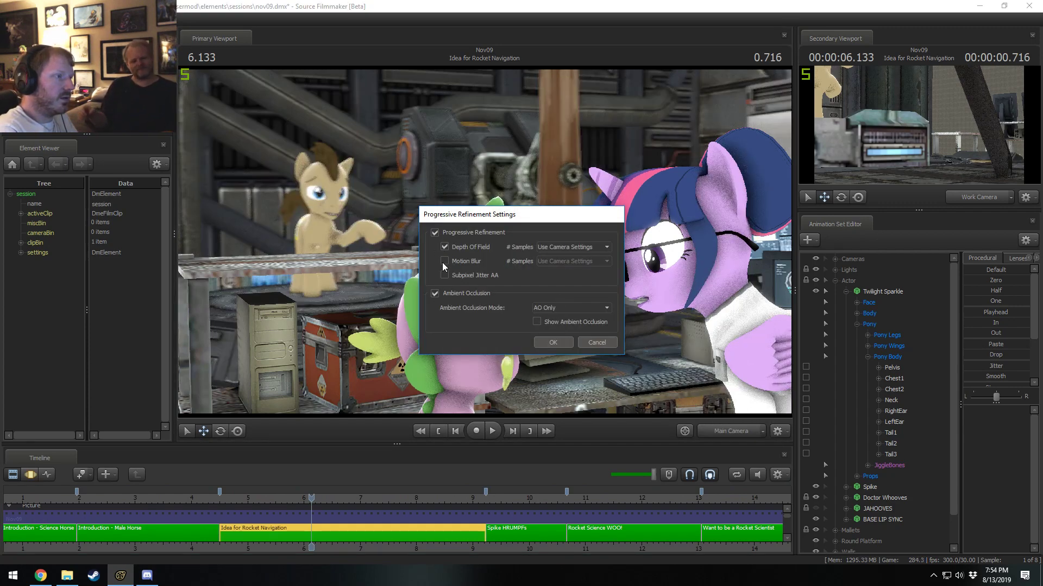
click(552, 344)
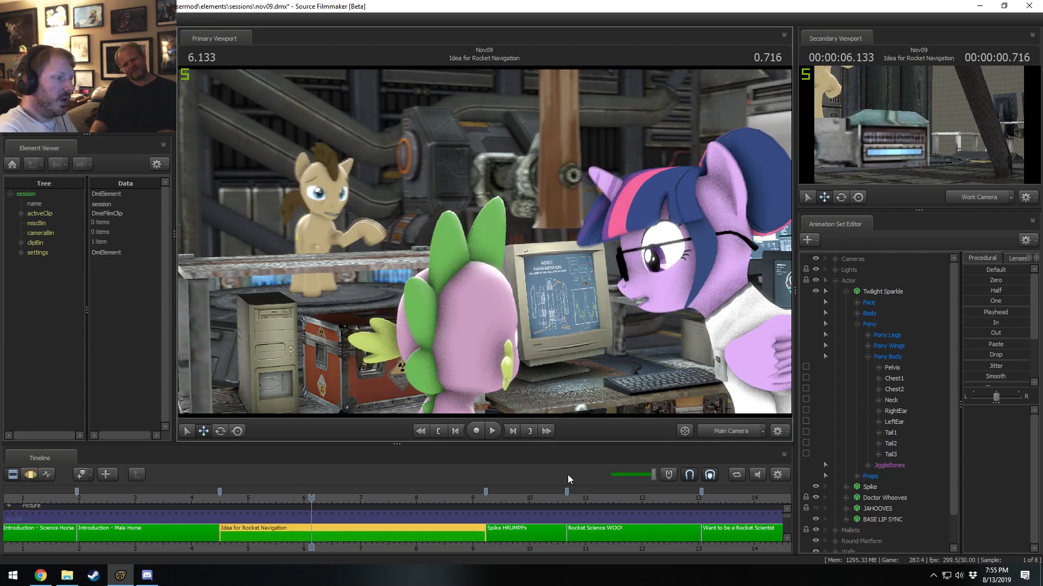
Turn lighting back on in the primary viewport.
scroll(534, 502, down, 3)
scroll(567, 510, down, 4)
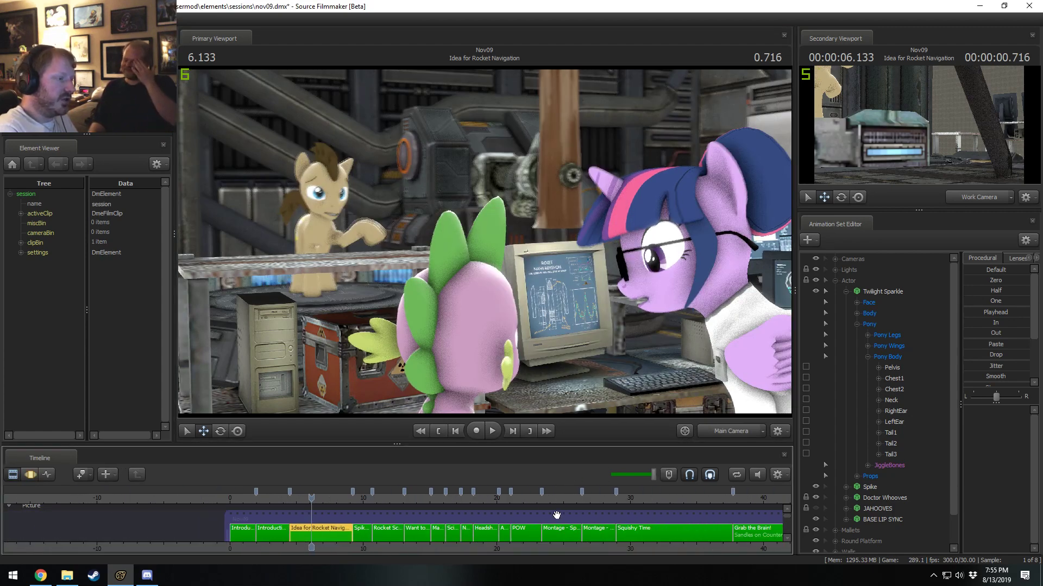
right_click(503, 294)
click(524, 324)
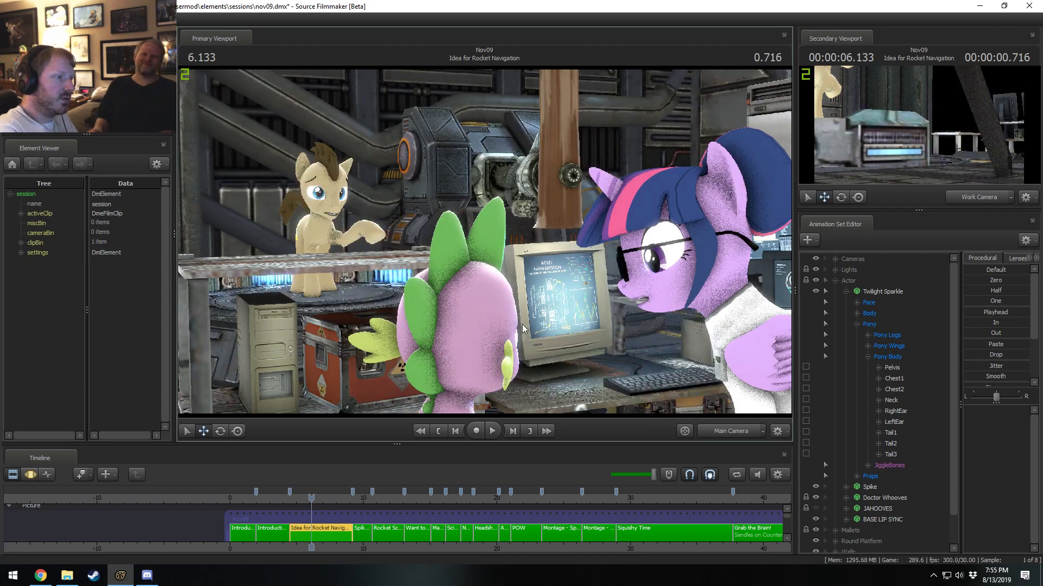
Scrub ahead to the Grab the Brain! shot and stop the playhead at 41.900 s.
drag(407, 498, 735, 518)
drag(680, 548, 213, 546)
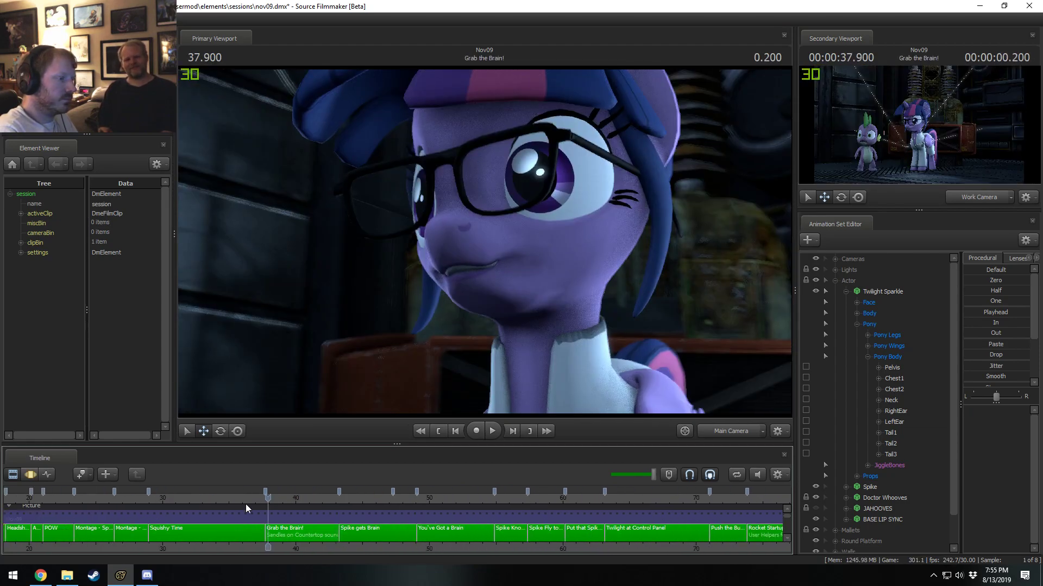
drag(267, 499, 321, 507)
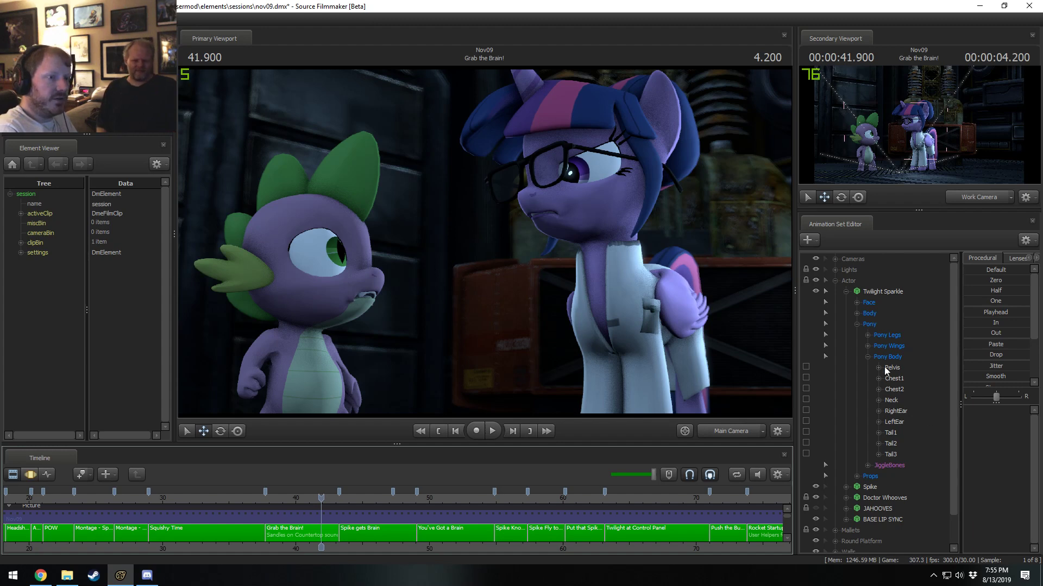
Set SSAOBias to 0.0603757 on the Grab the Brain! shot's current Main Camera.
click(835, 259)
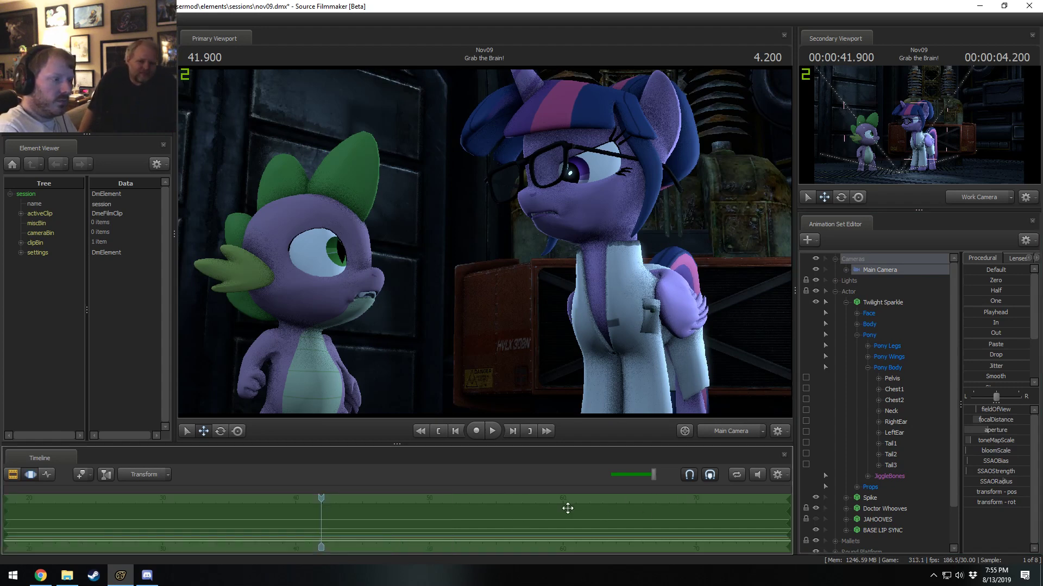
click(335, 528)
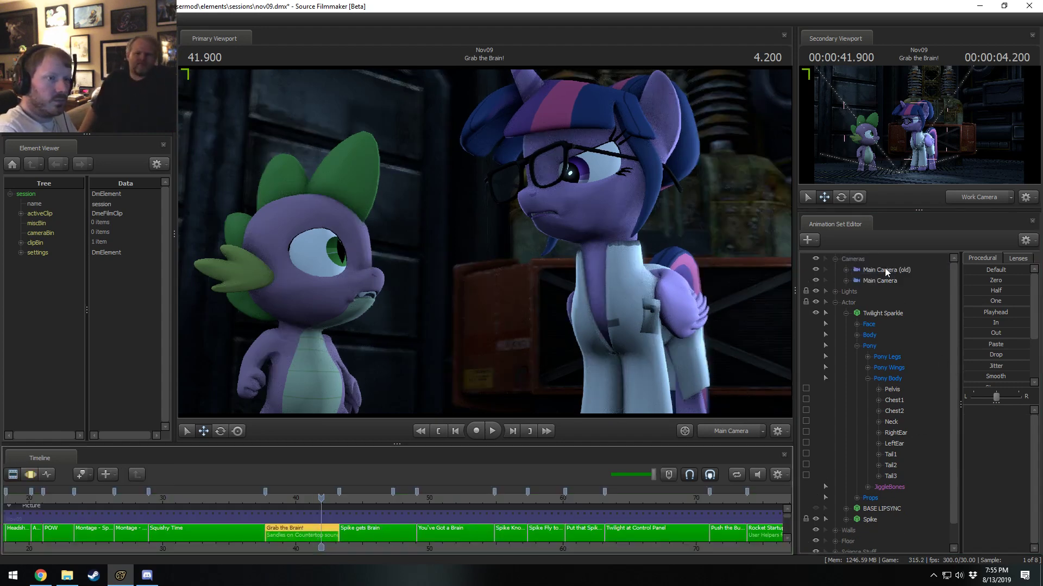
click(880, 276)
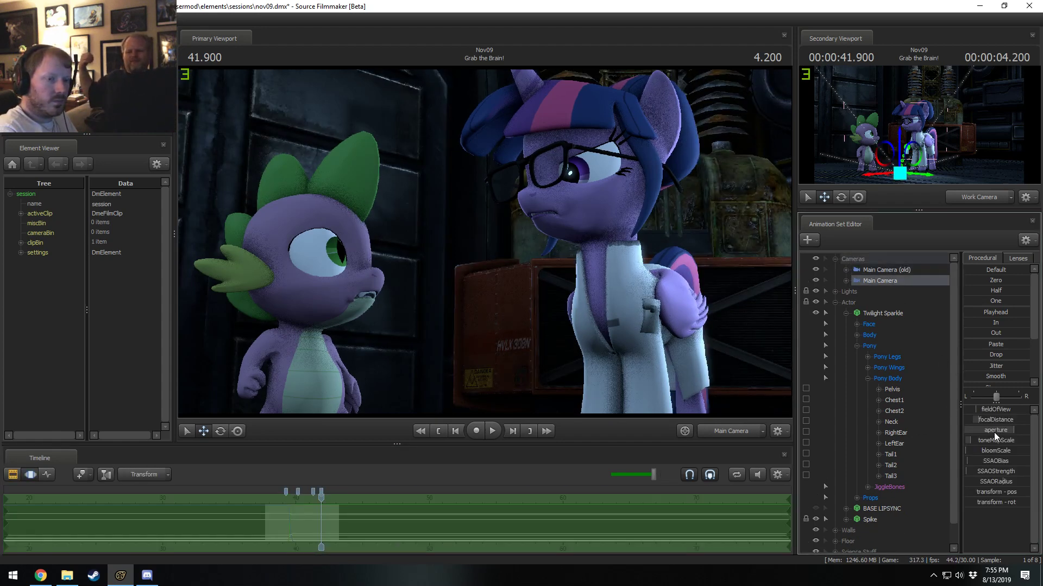
click(988, 461)
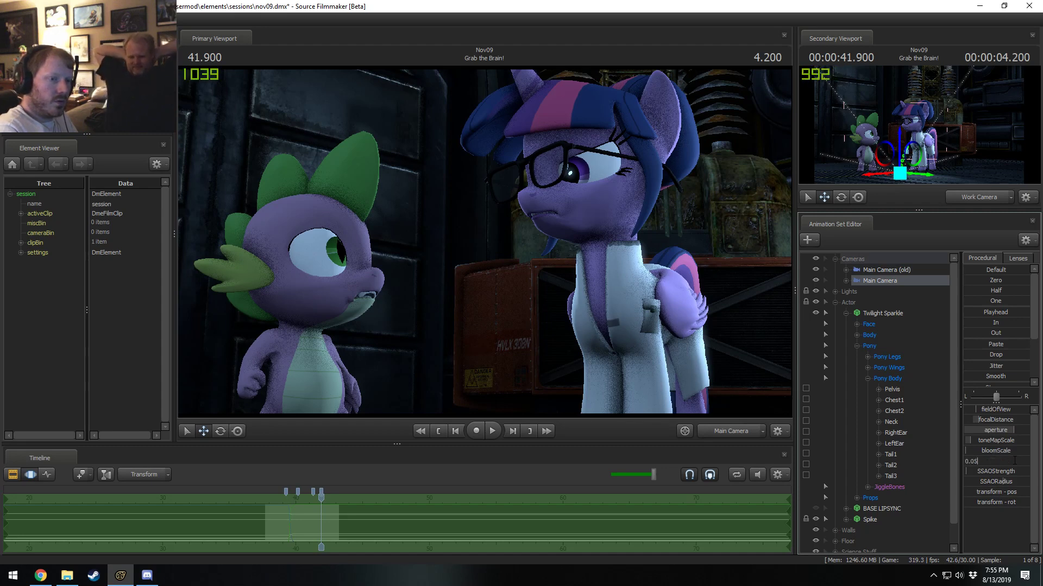
drag(1015, 461, 876, 454)
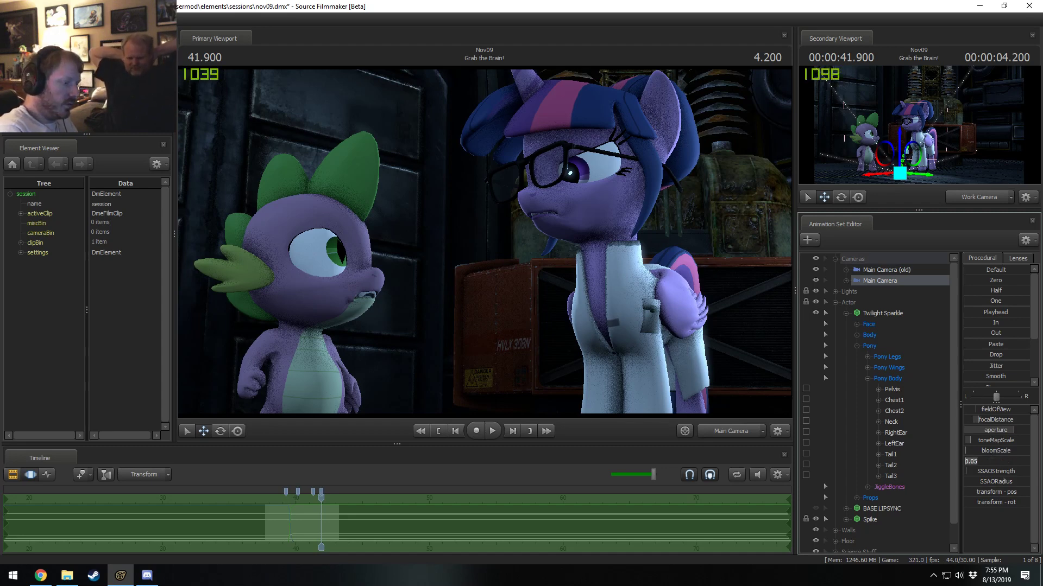
text(0.0)
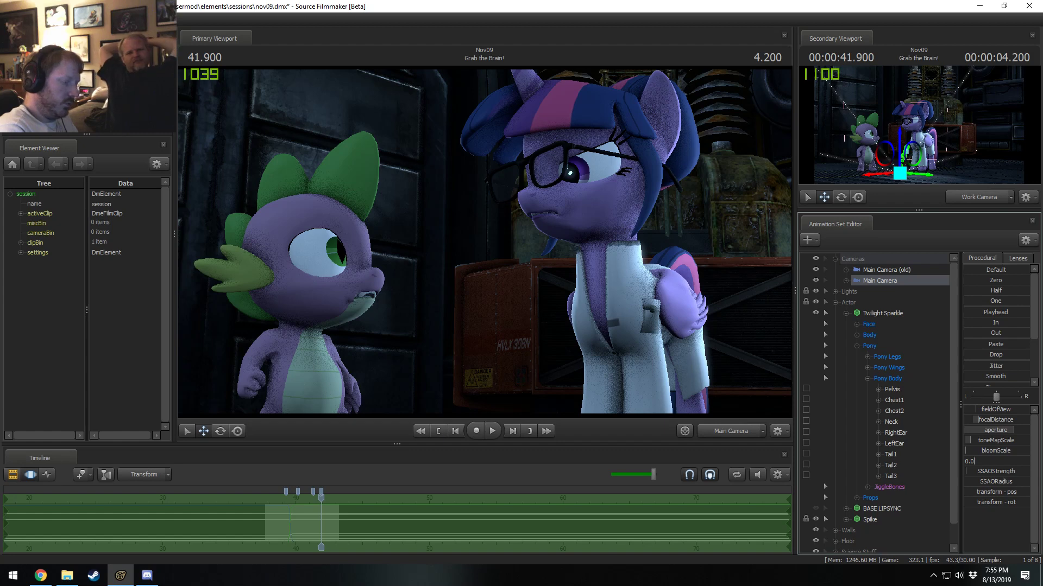
text(603757)
key(Return)
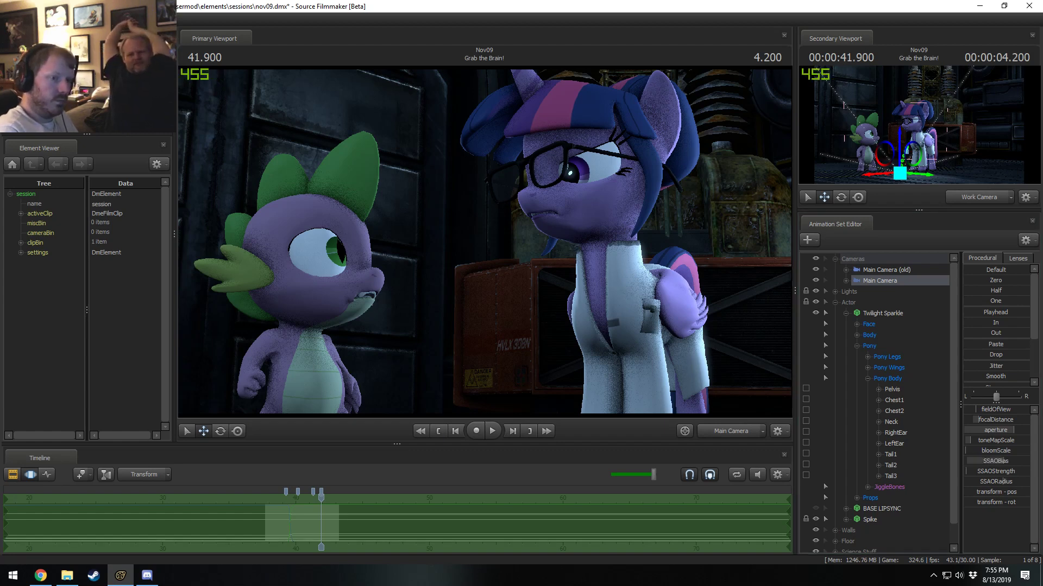
Set the Main Camera's SSAOStrength to 0.0872609 and its SSAORadius to 0.394286.
click(1002, 474)
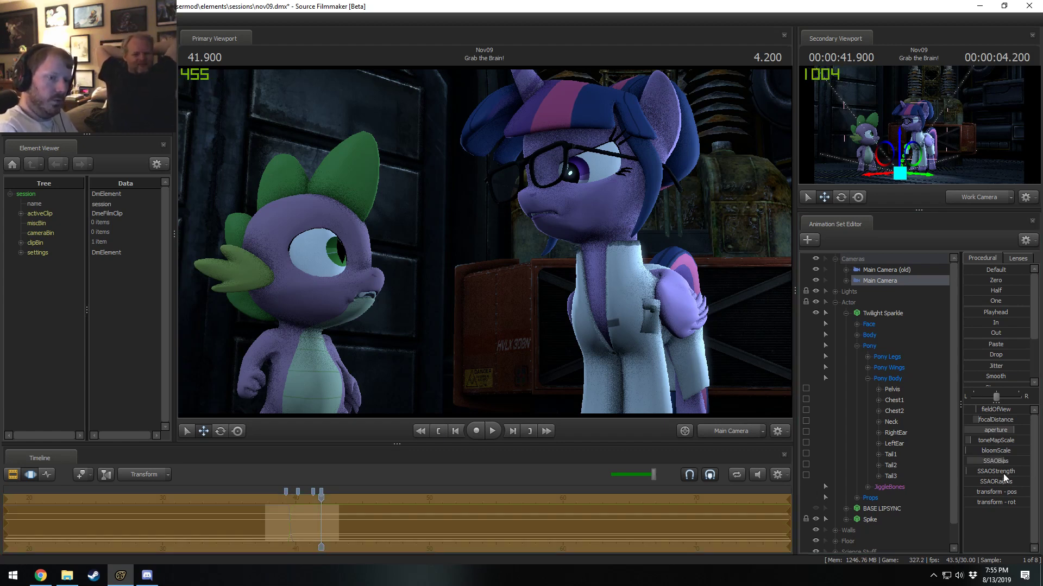
click(999, 471)
text(0.0872609)
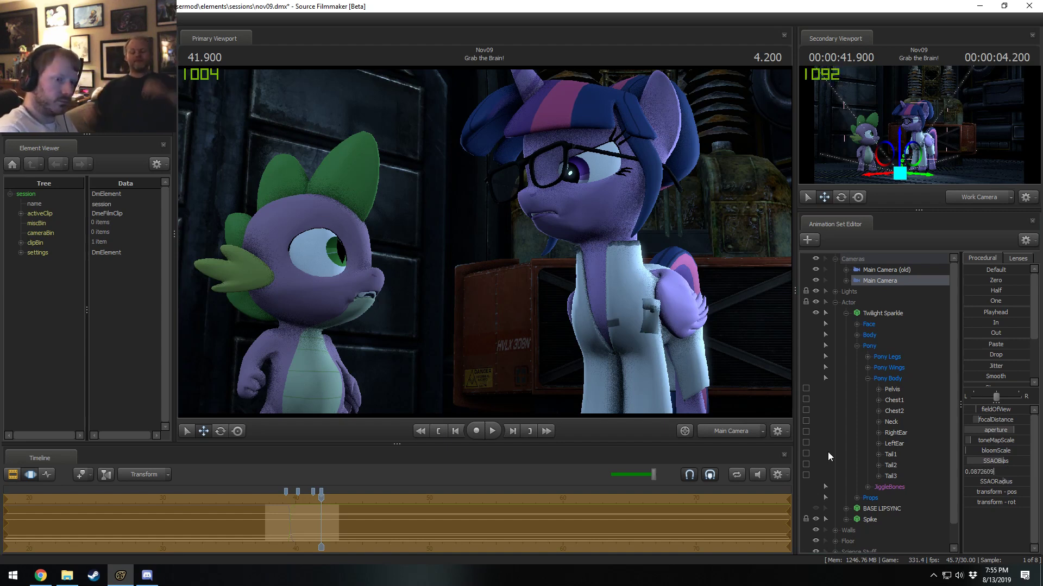
click(990, 478)
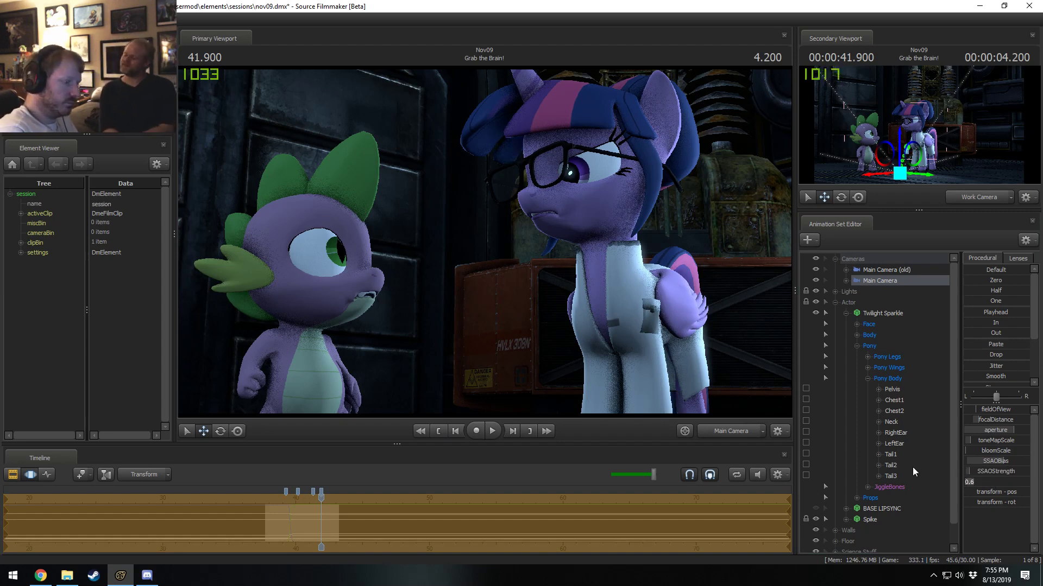
text(0.394286)
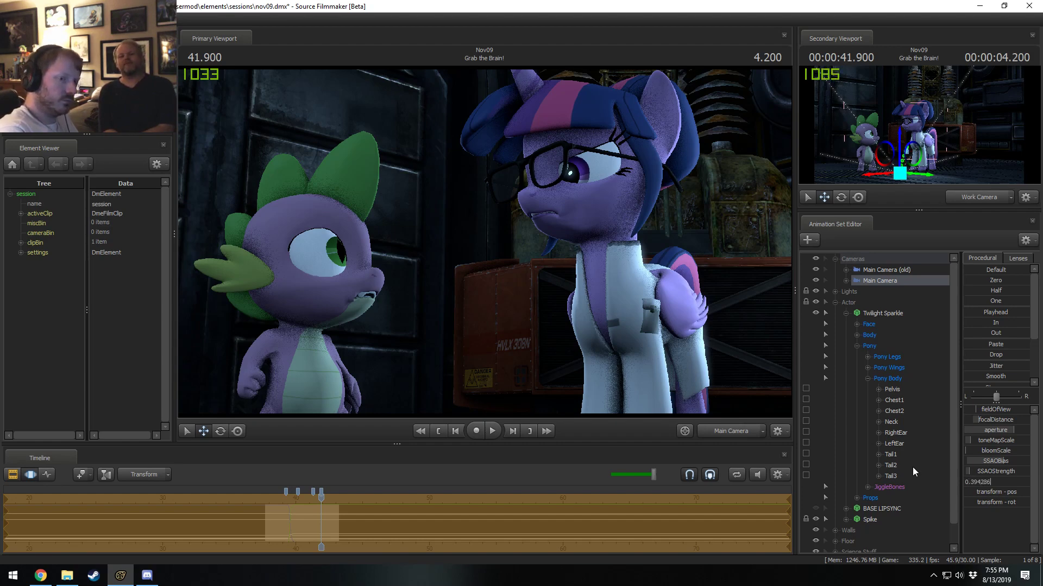
key(Return)
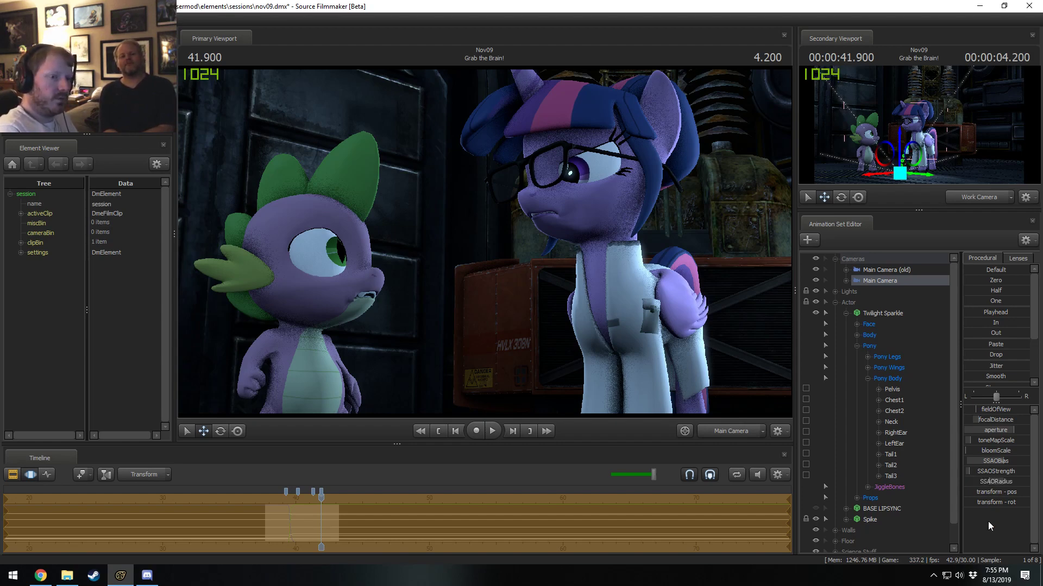
Compare the shot at 41.766 s with and without the SSAO changes by repeatedly undoing and redoing them, leaving them applied.
drag(320, 500, 319, 501)
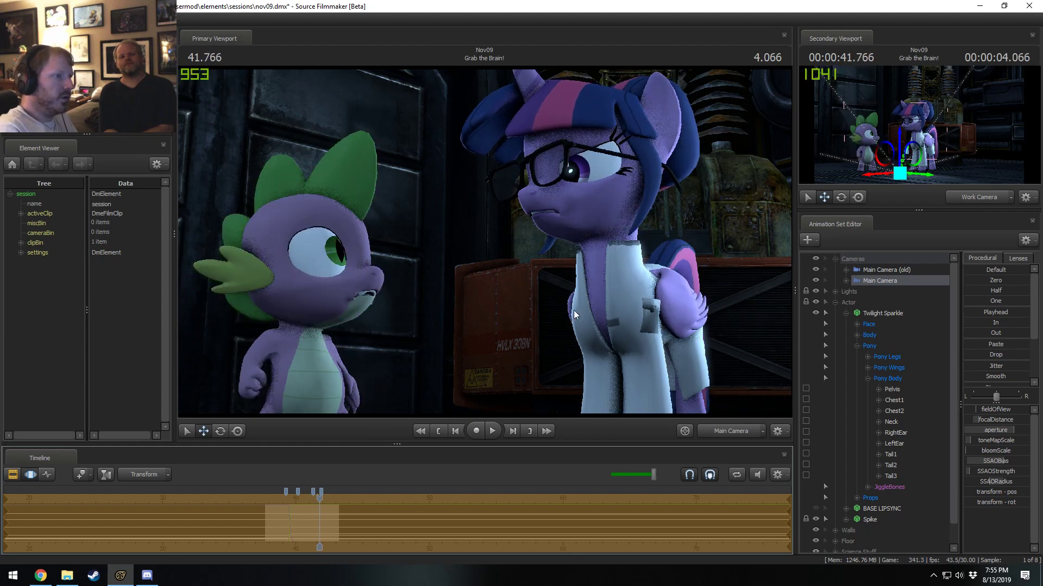
key(F2)
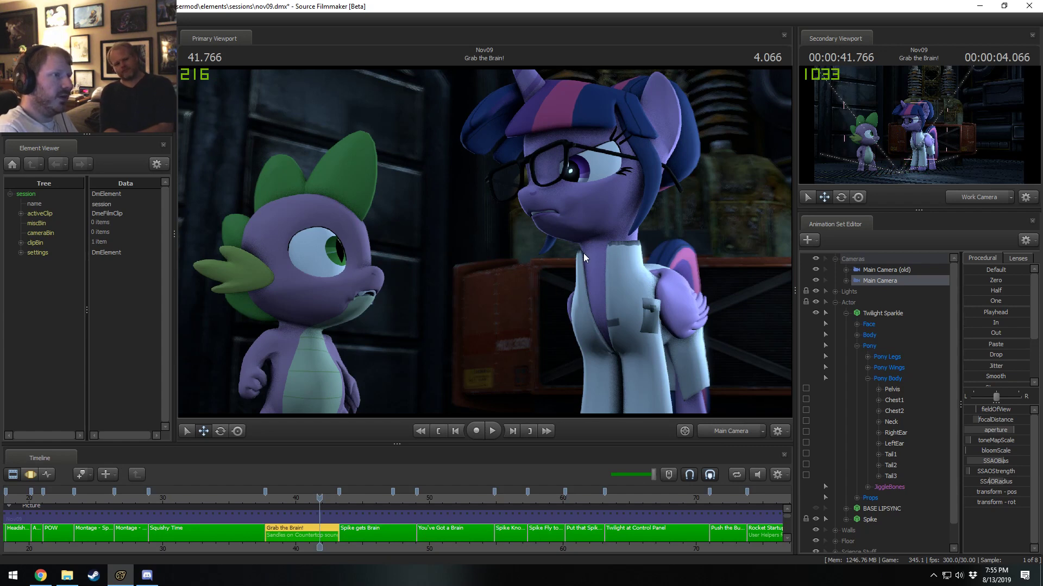
key(F3)
key(ctrl+z)
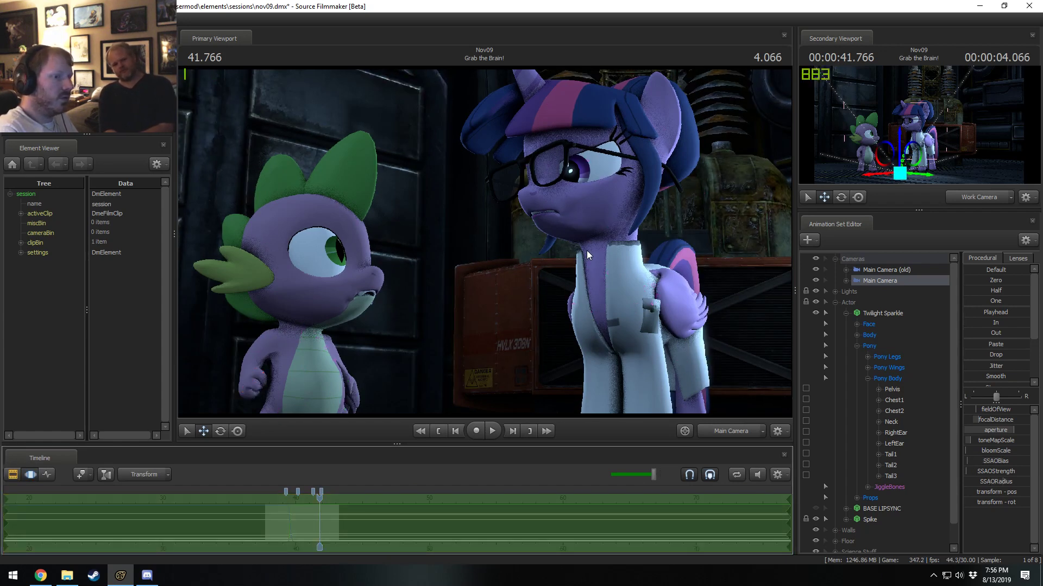
key(ctrl+y)
key(ctrl+z)
key(ctrl+y)
key(ctrl+z)
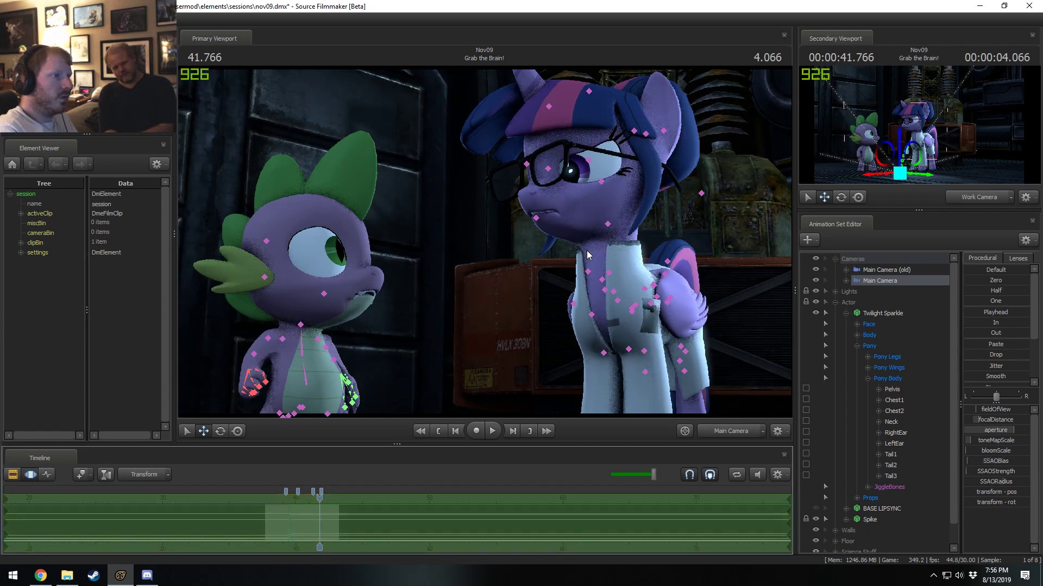
key(ctrl+y)
key(ctrl+z)
key(ctrl+y)
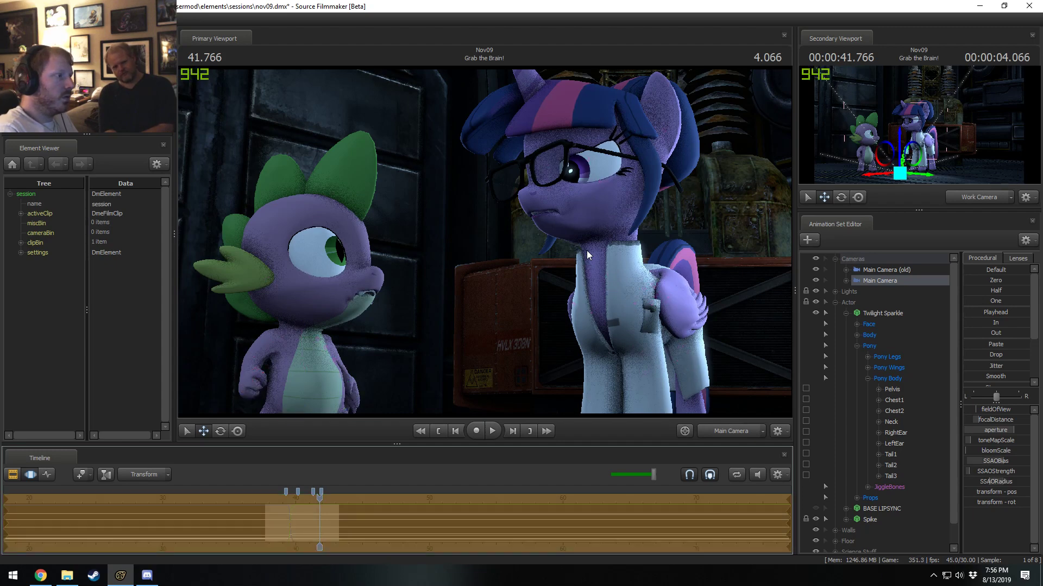
key(ctrl+z)
key(ctrl+y)
key(ctrl+z)
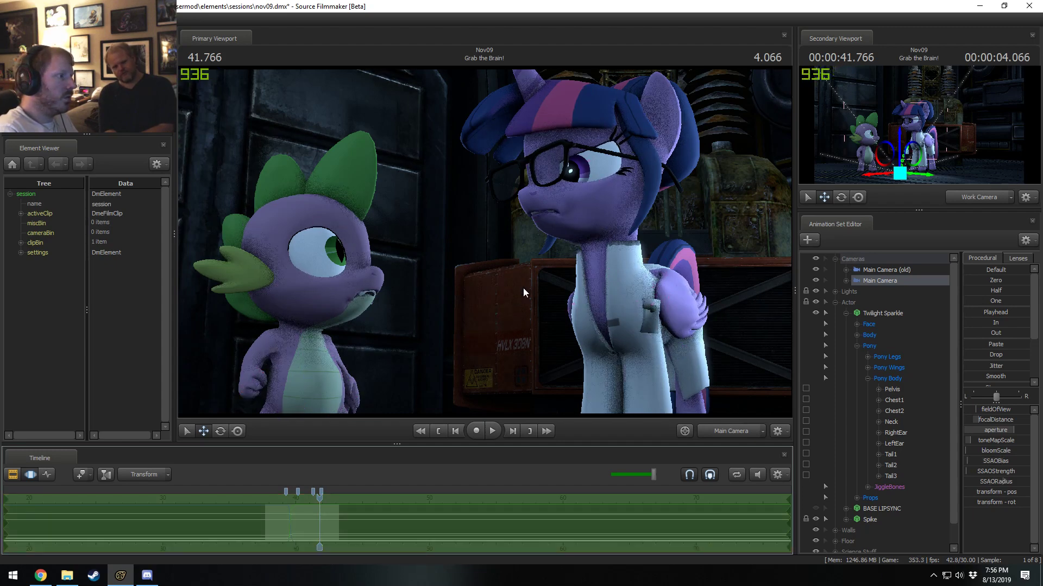
key(ctrl+y)
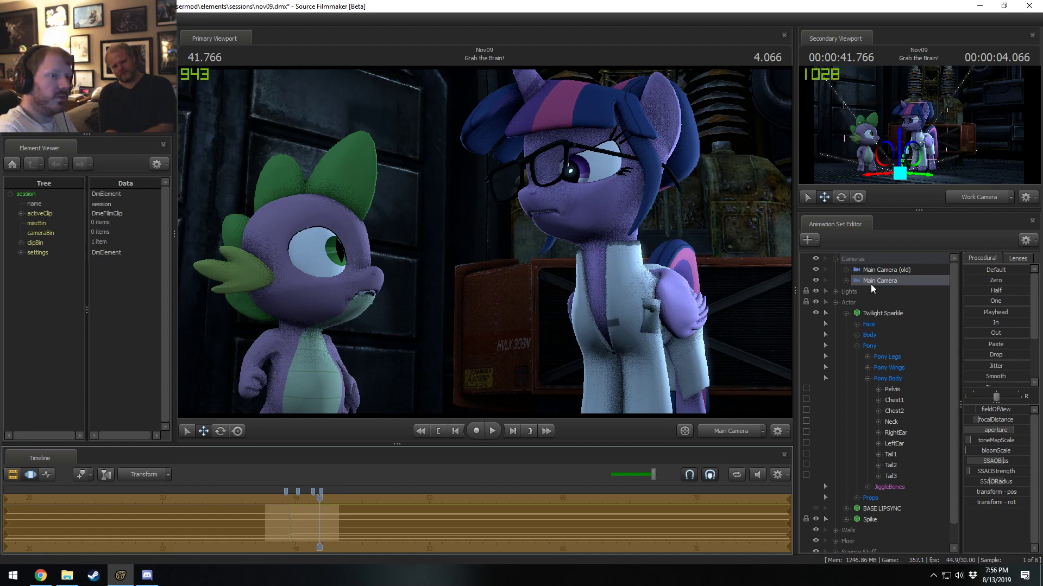
Undo the SSAO changes, check the view through Main Camera (old), and return to Main Camera.
key(ctrl+z)
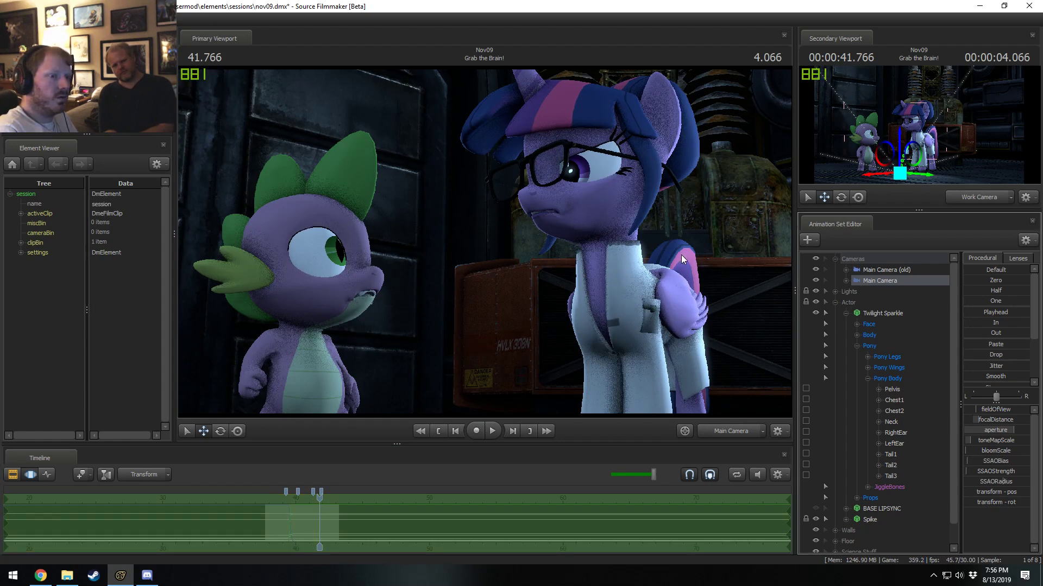
click(872, 270)
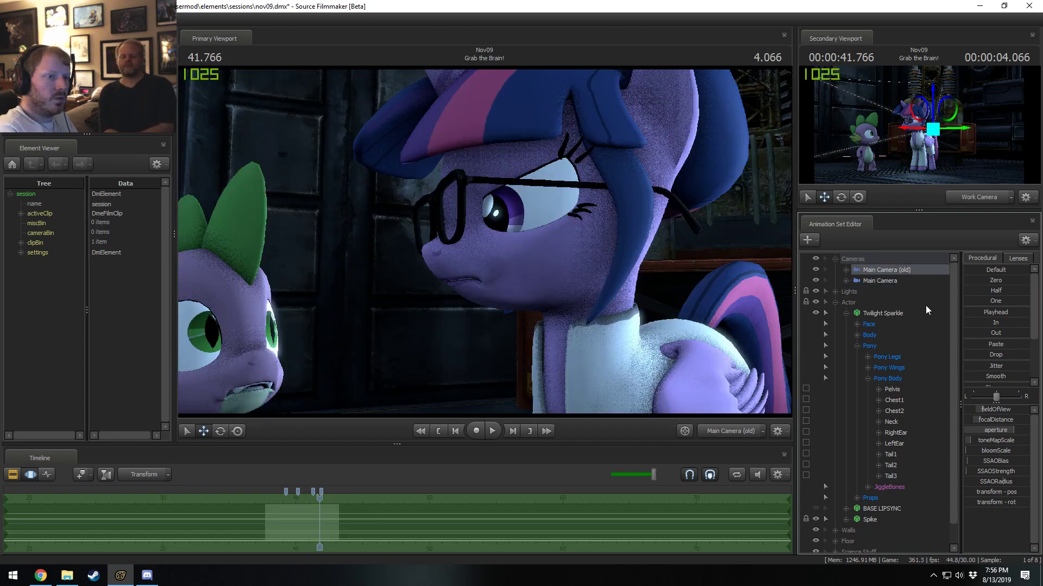
click(897, 281)
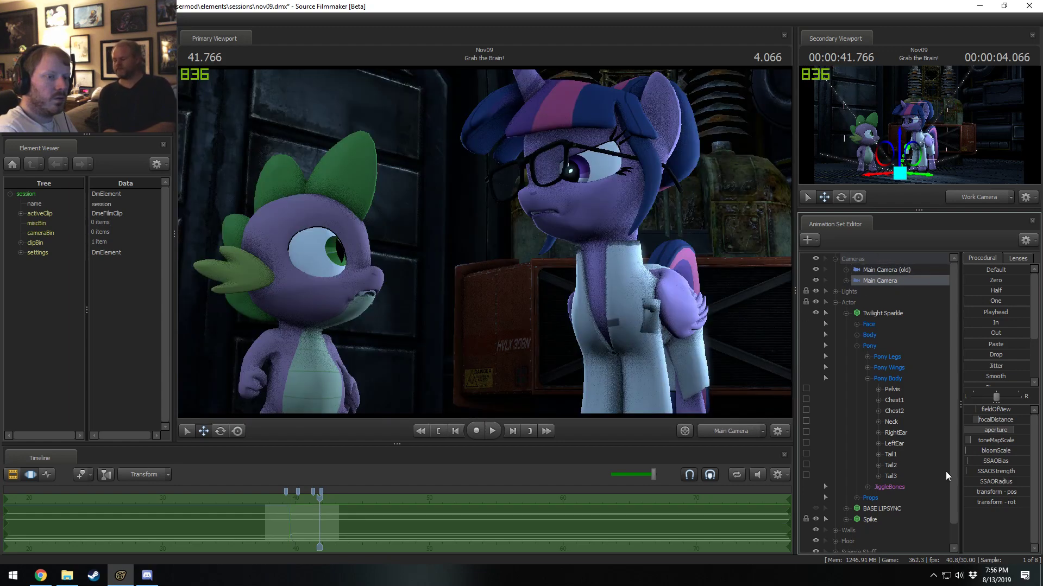
Set the Main Camera's SSAOBias to 0.603757 in the Grab the Brain! shot.
click(996, 461)
text(0.)
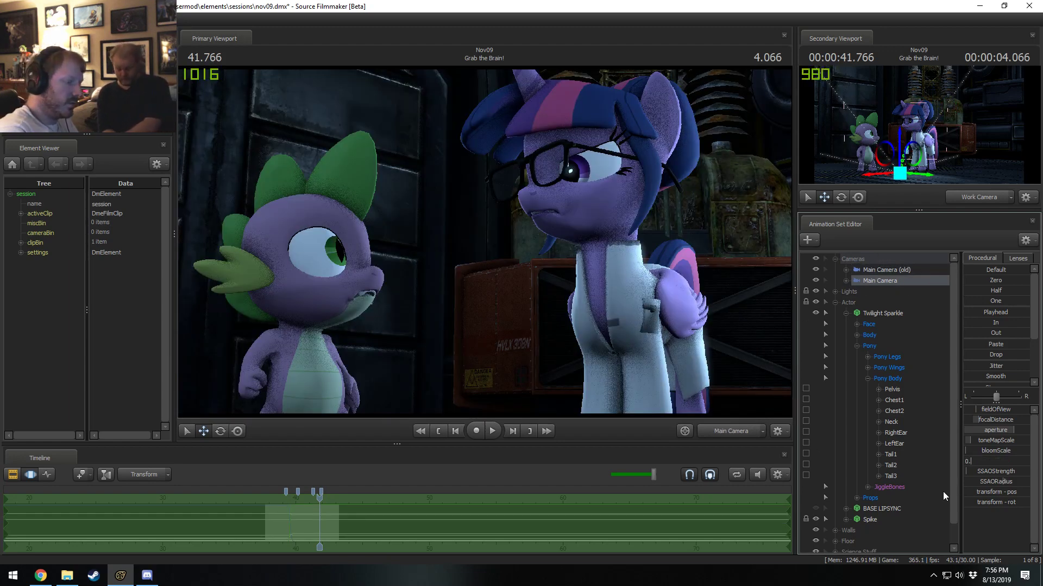
text(603757)
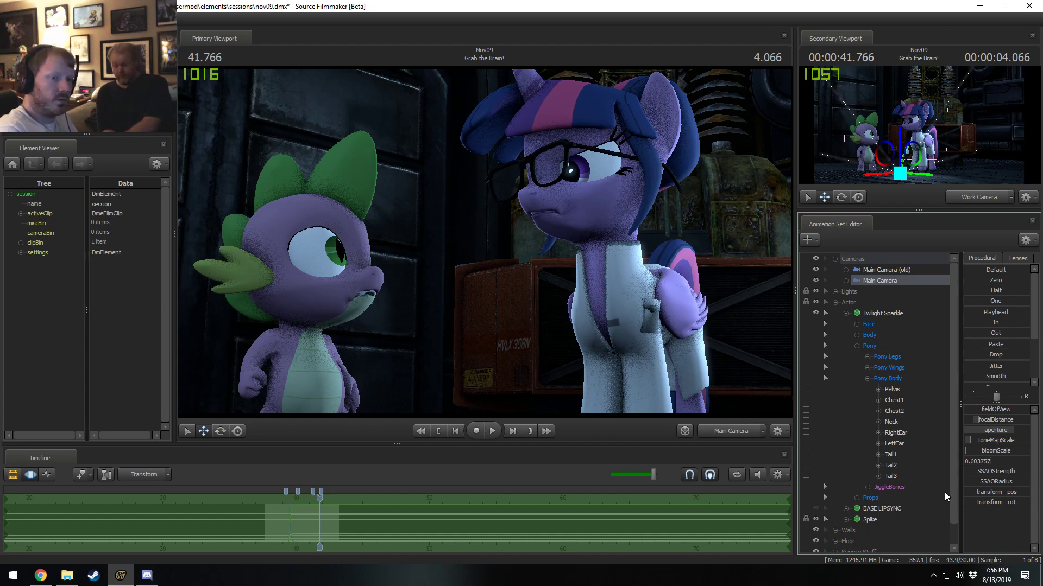
key(Return)
Set the Main Camera's SSAOStrength to 0.087269 and its SSAORadius to 0.394286.
double_click(988, 471)
drag(988, 471, 837, 472)
text(0.)
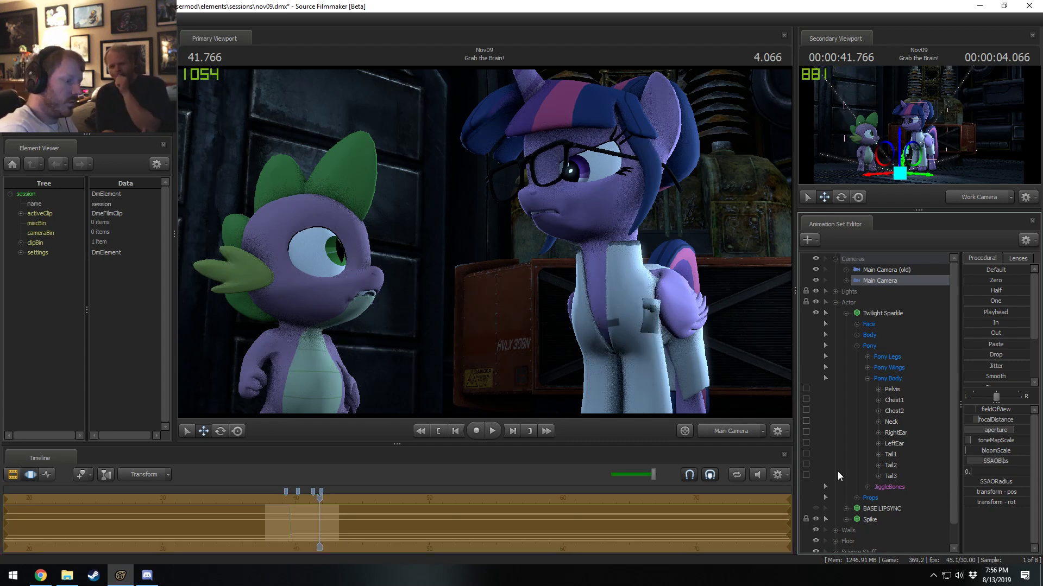
text(087269)
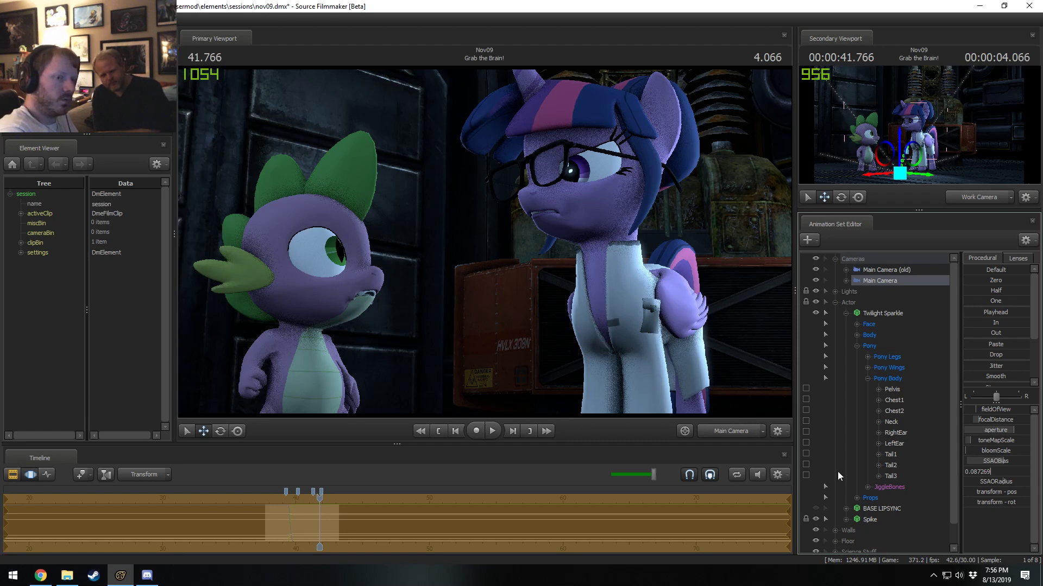
double_click(976, 481)
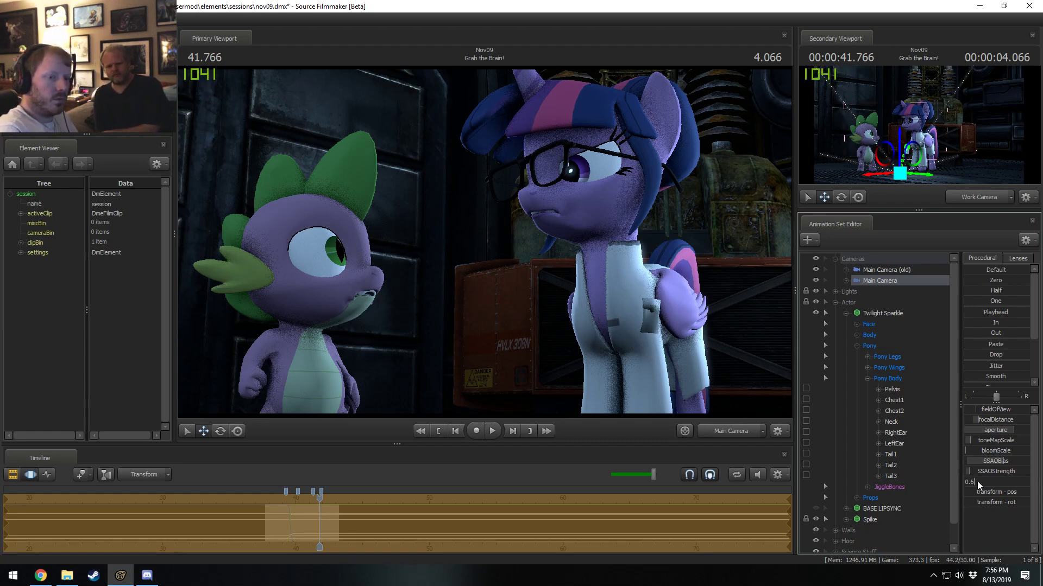
drag(976, 481, 924, 478)
text(0.3942)
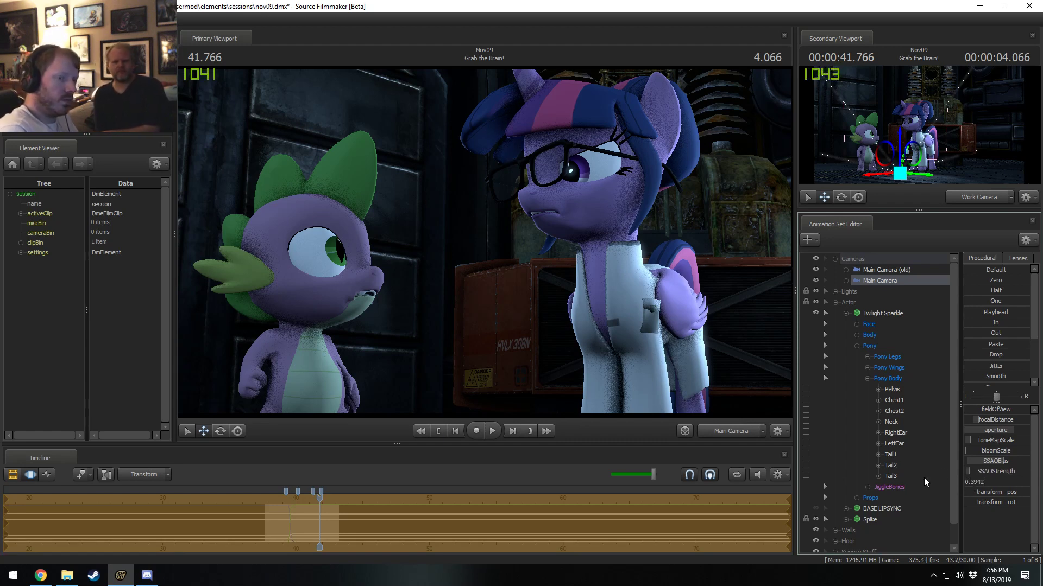
text(86)
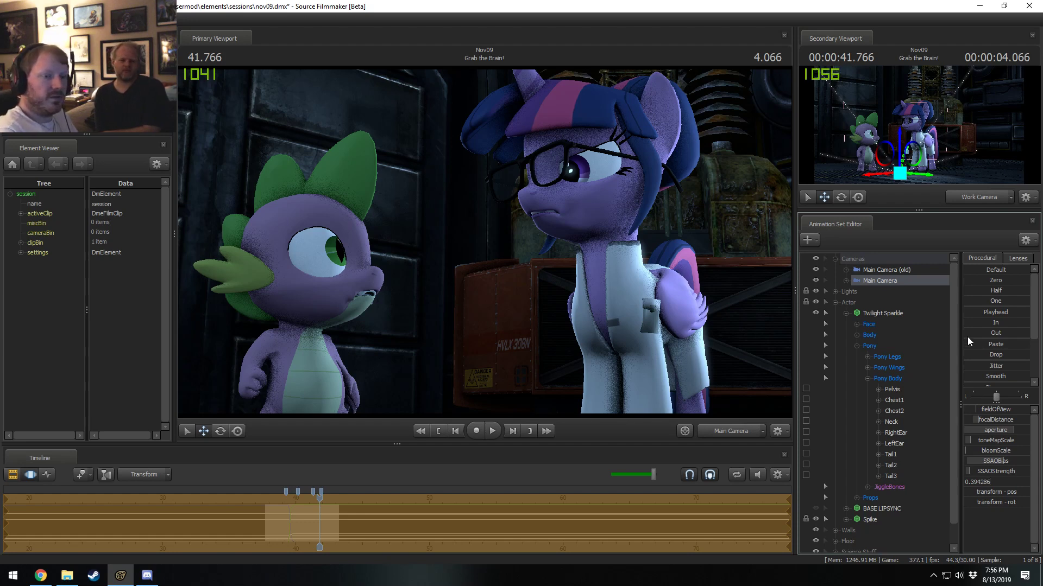
key(Return)
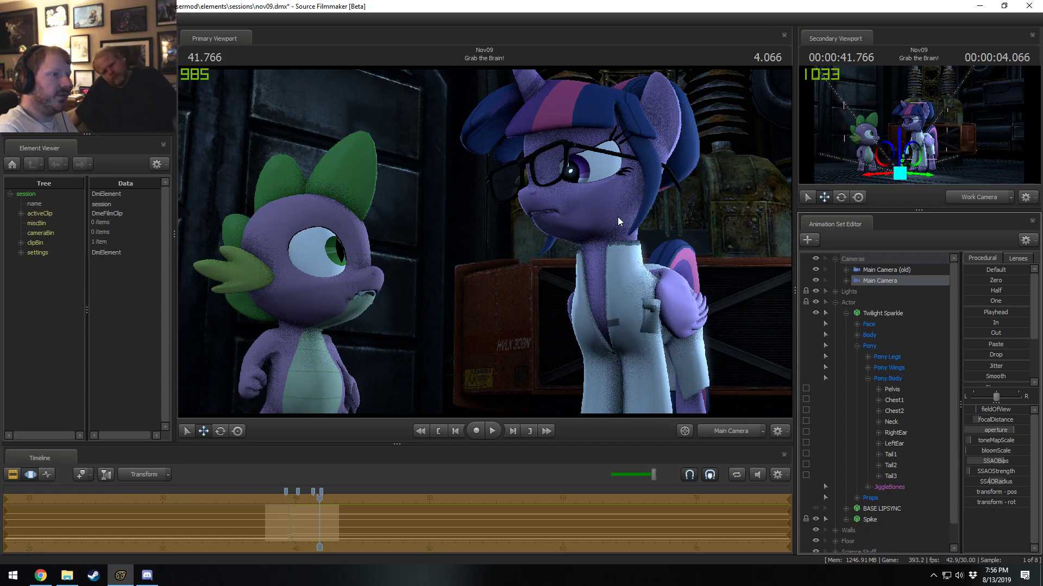
Compare the refined shot at 41.766 s with and without the SSAO changes.
key(F2)
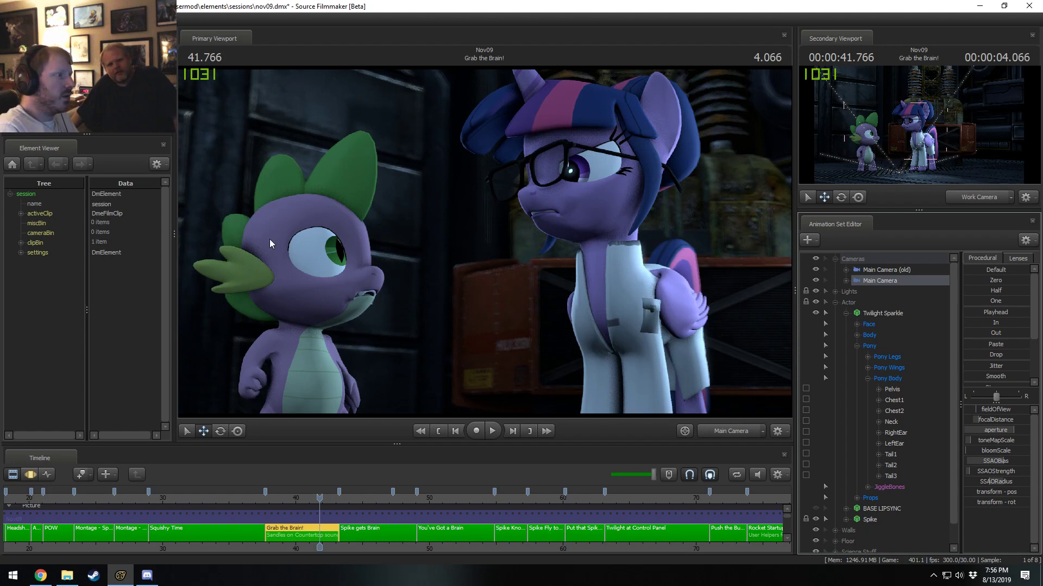
key(F3)
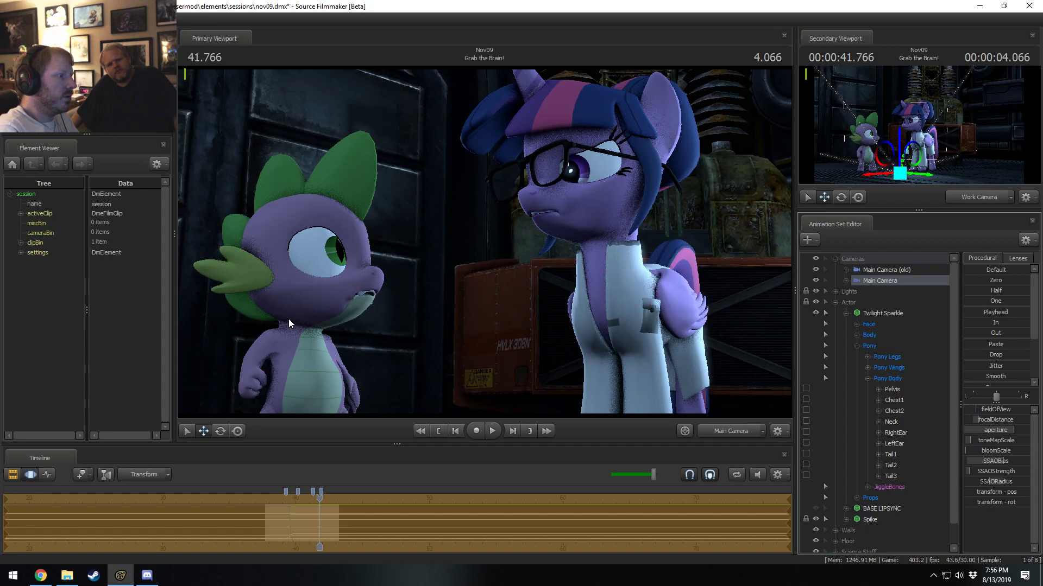
key(F2)
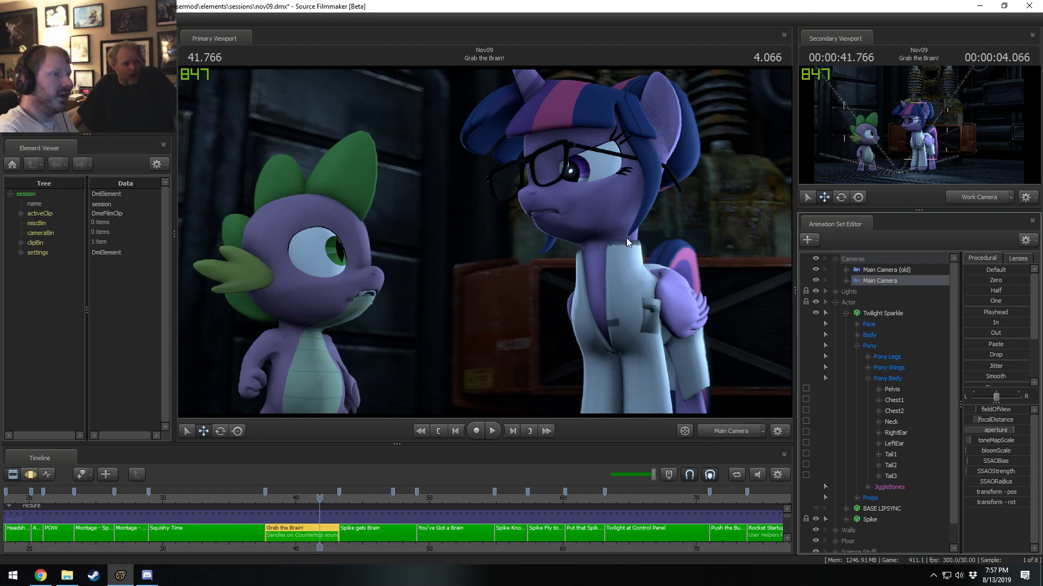
In the progressive refinement settings, override the depth of field and motion blur sample counts with 64 each.
right_click(545, 231)
click(600, 238)
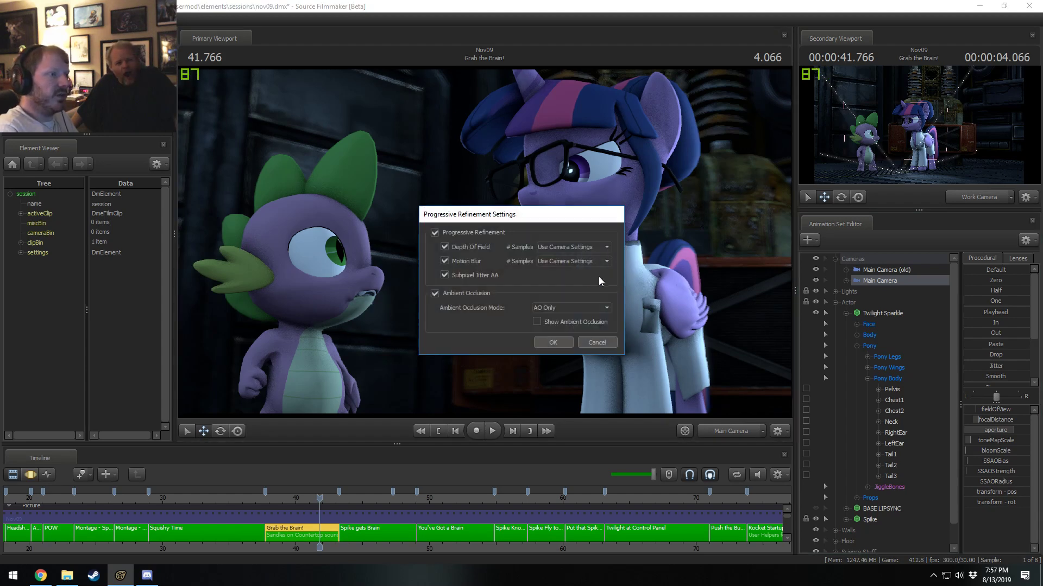
click(565, 248)
click(560, 284)
click(559, 261)
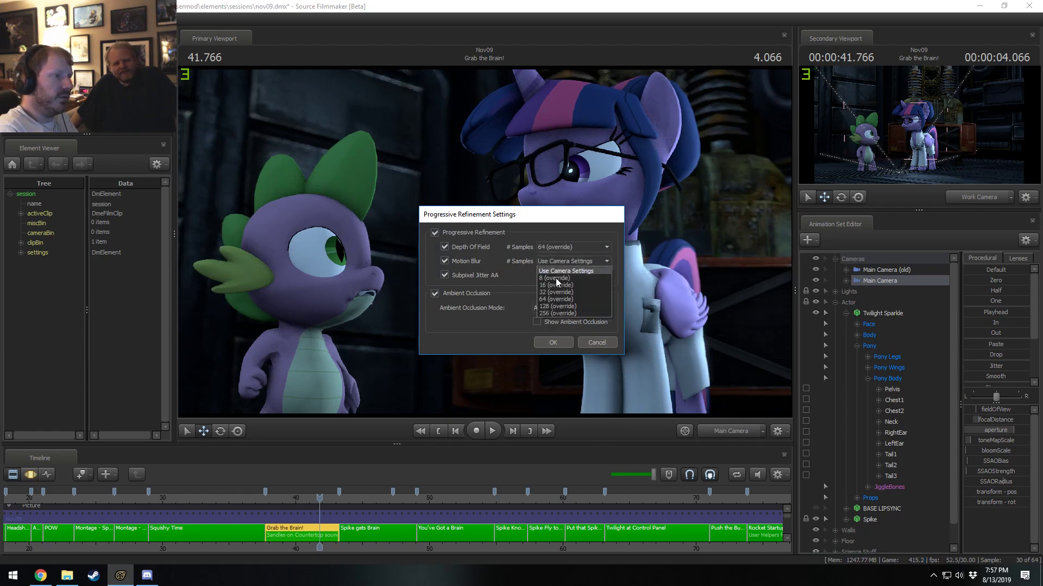
click(556, 299)
click(559, 344)
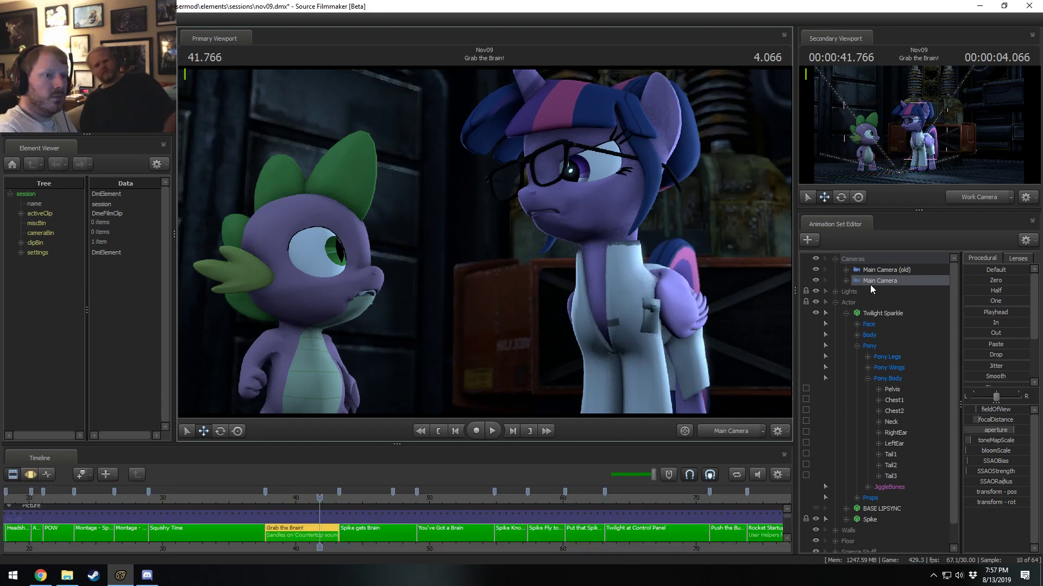
Set the Main Camera's SSAOBias to 0.6 at 41.766 s.
click(616, 265)
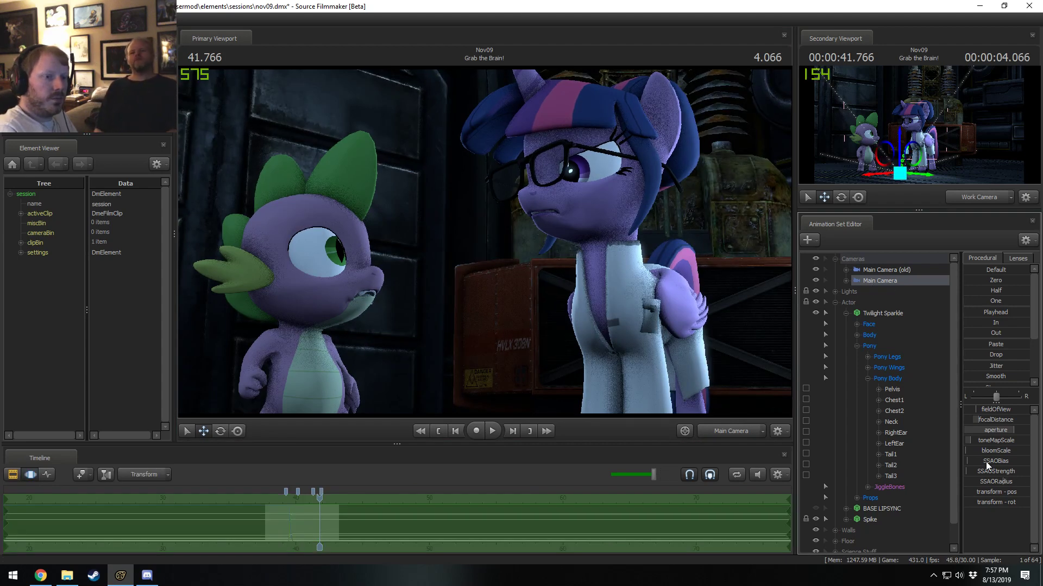
click(986, 461)
text(0.)
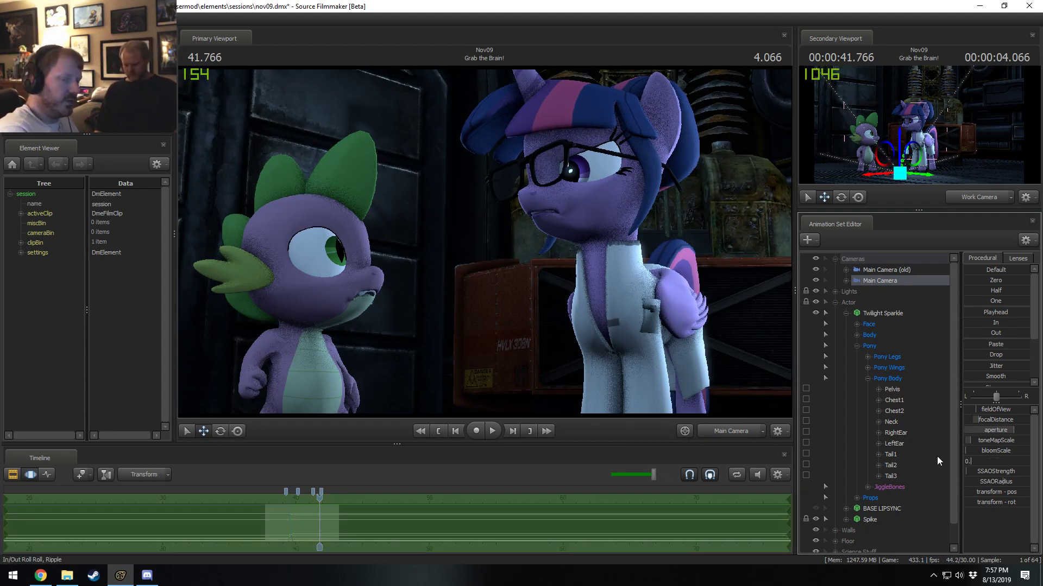
text(6)
Set the Main Camera's SSAOStrength to 0.087 and enter a new SSAORadius value.
double_click(978, 470)
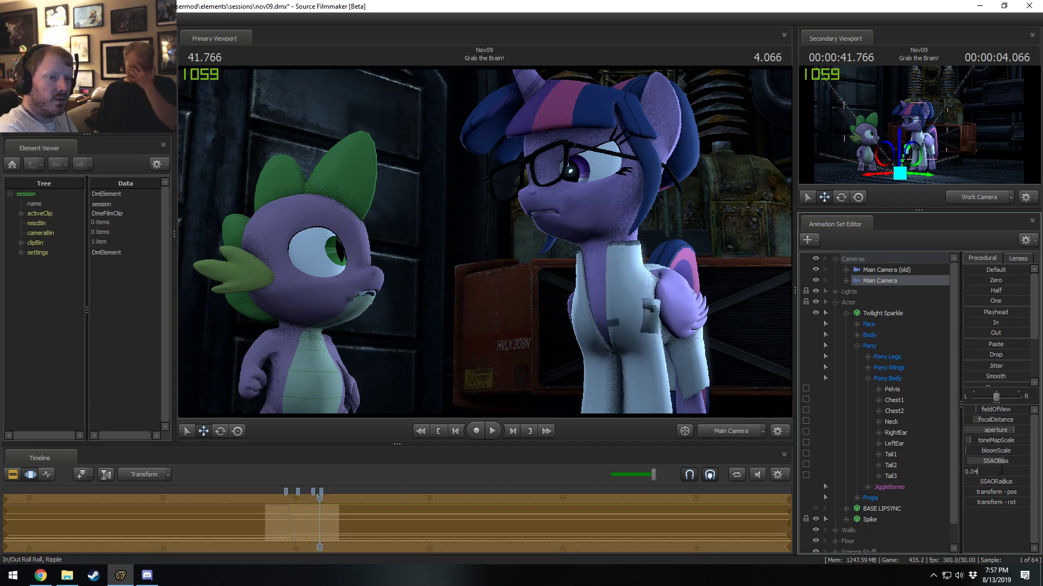
drag(979, 472, 921, 463)
text(0.087)
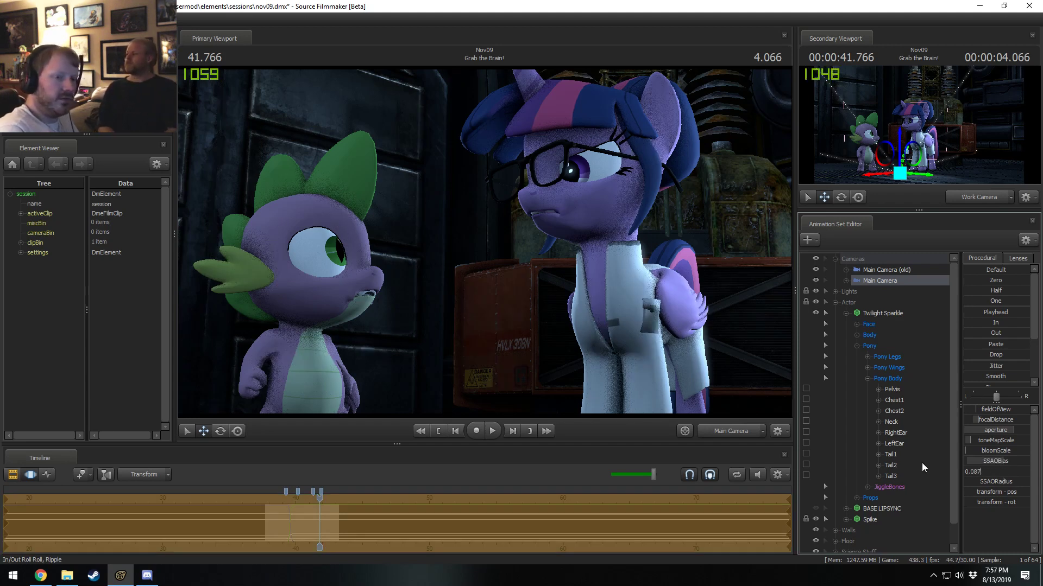
double_click(973, 480)
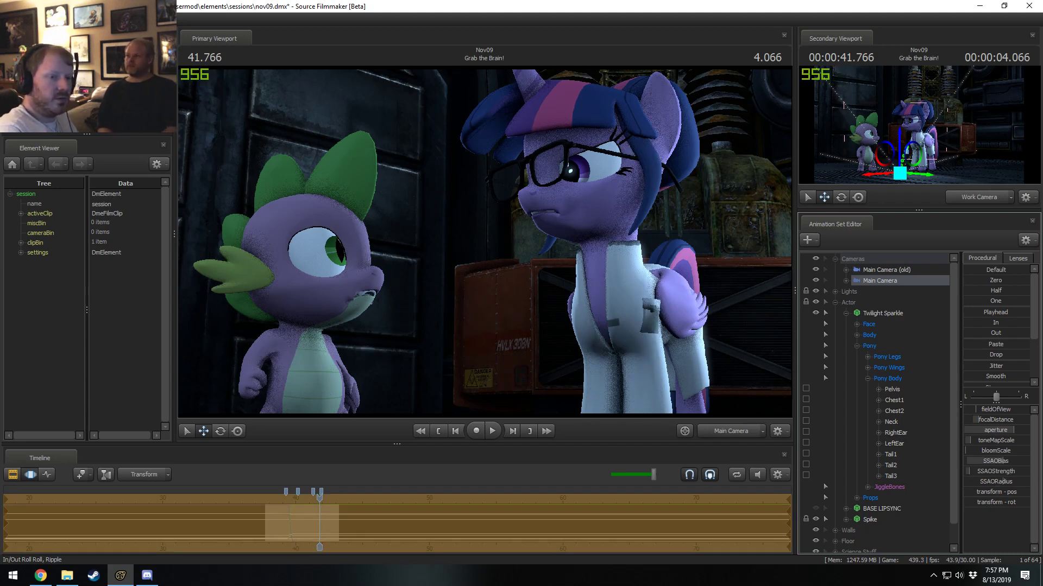
drag(973, 480, 900, 486)
text(0.0)
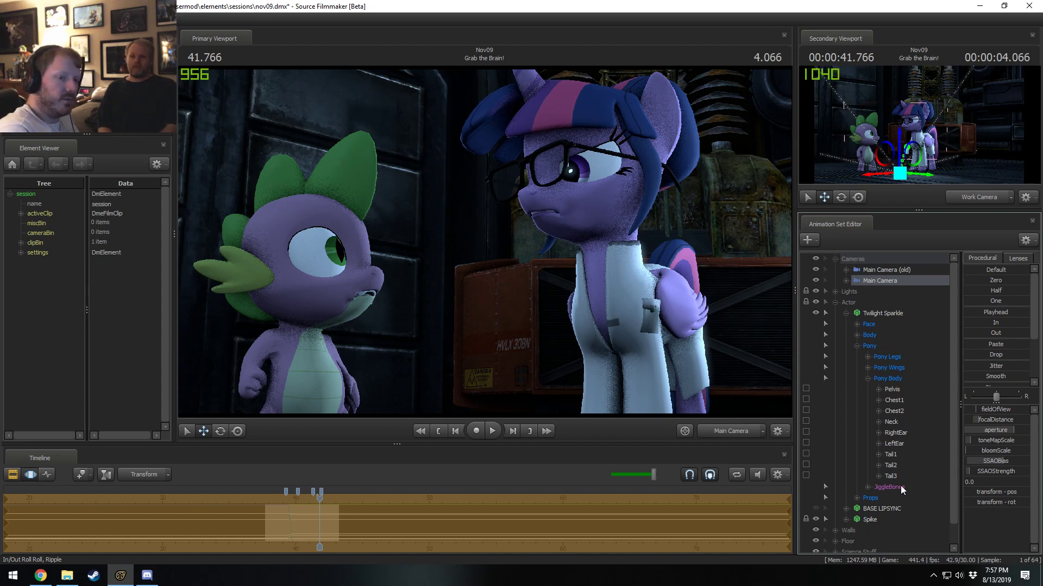
key(Return)
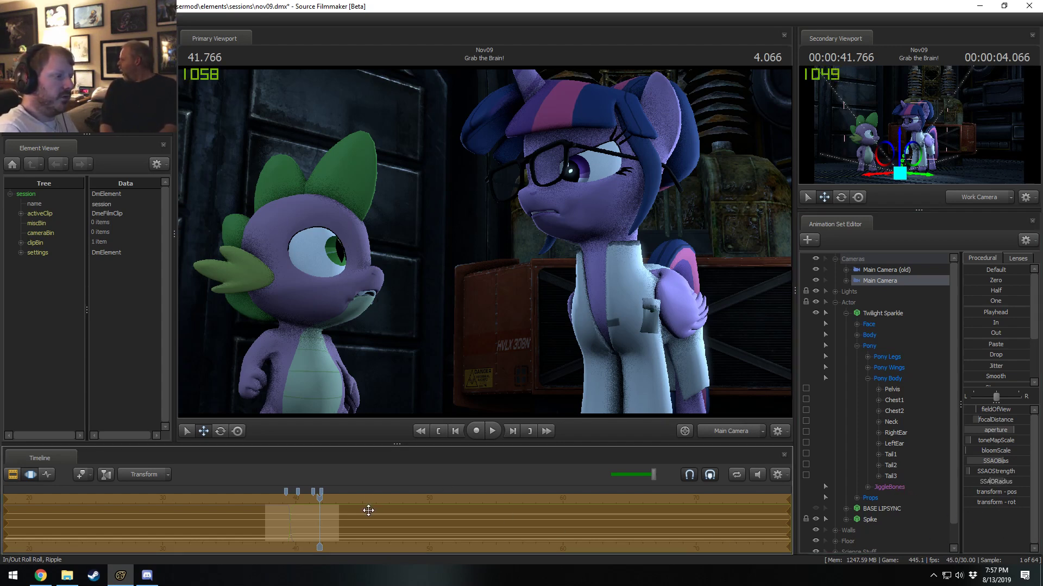
Return to clip editing and move the playhead to the Twilight Sparkle close-up at 38.933 s in Grab the Brain!
key(F2)
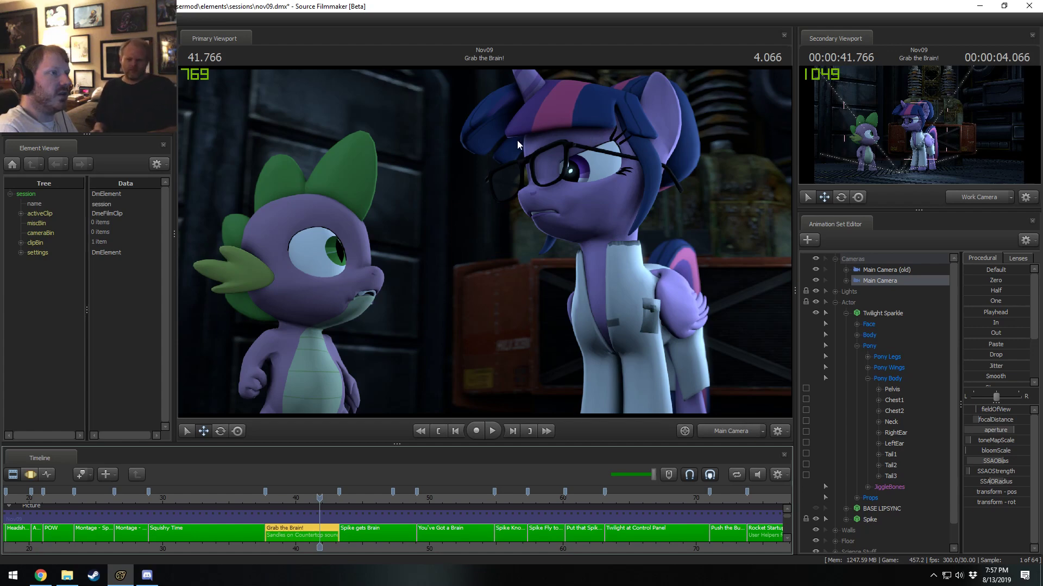
click(271, 498)
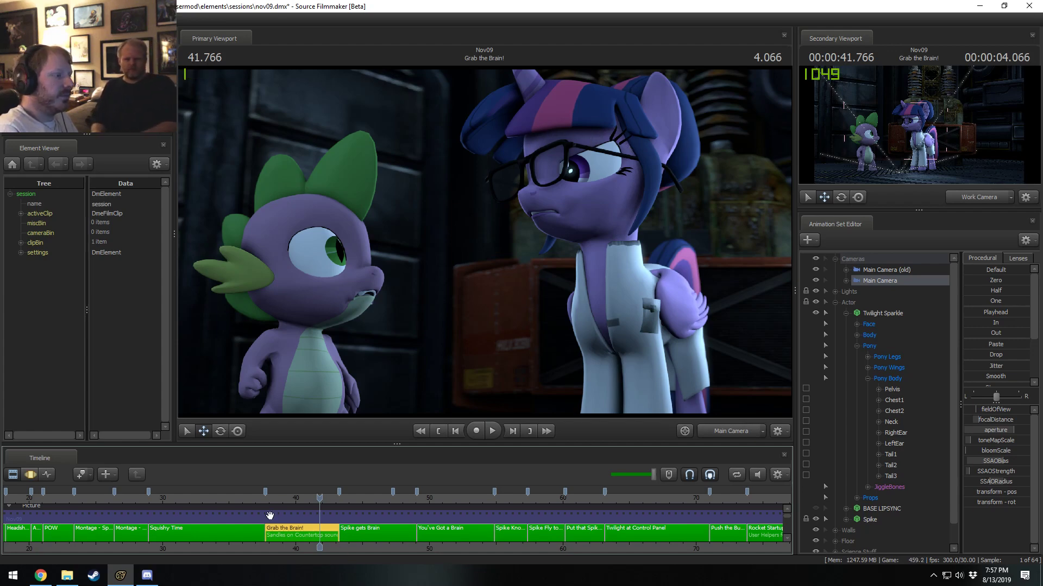
key(space)
key(space)
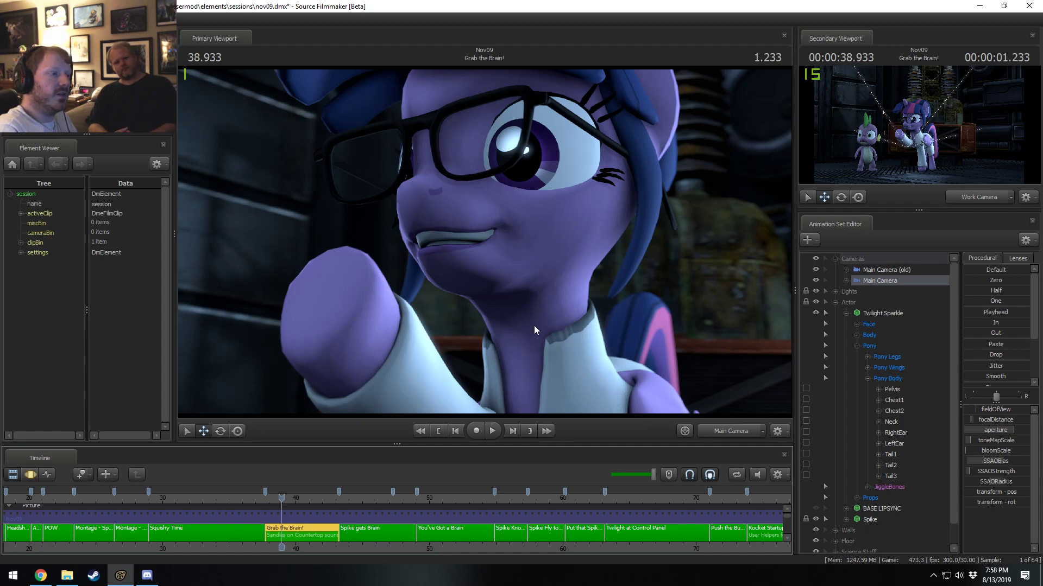
Compare the close-up at 38.933 s with and without the SSAO changes, switching between clip and motion editing and ending with them applied.
double_click(998, 464)
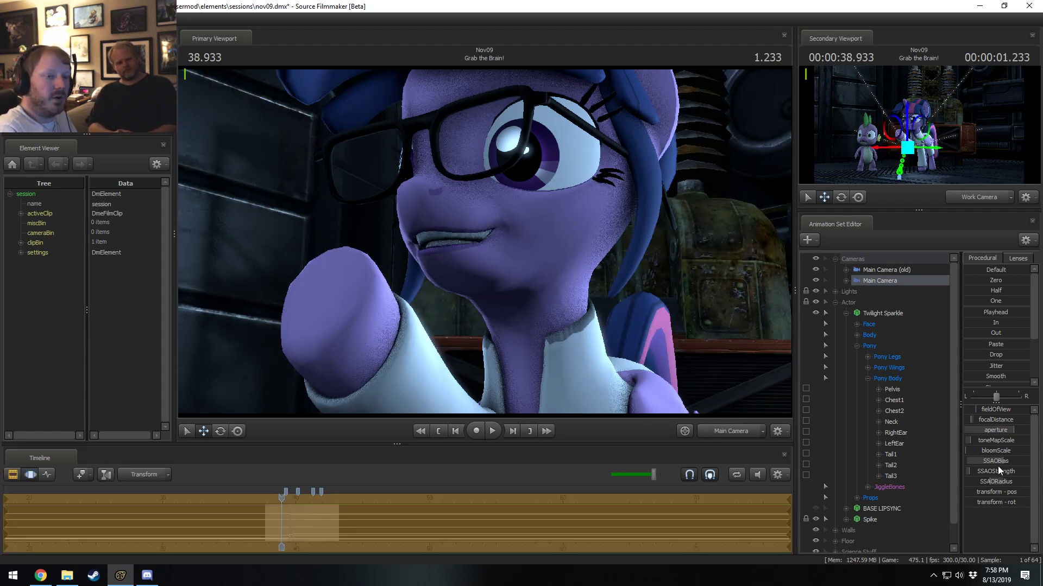
double_click(997, 471)
double_click(1002, 483)
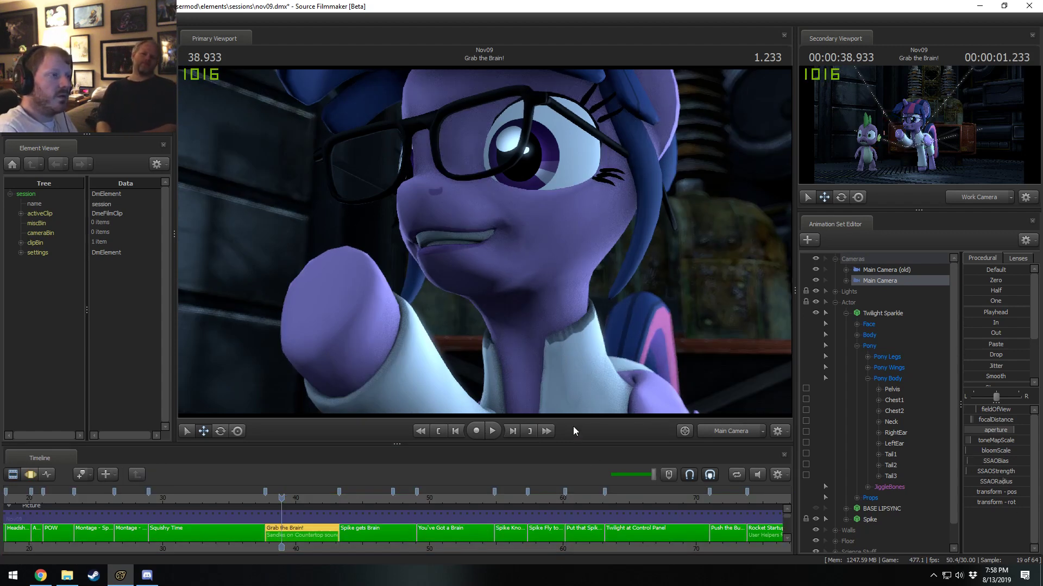
key(F3)
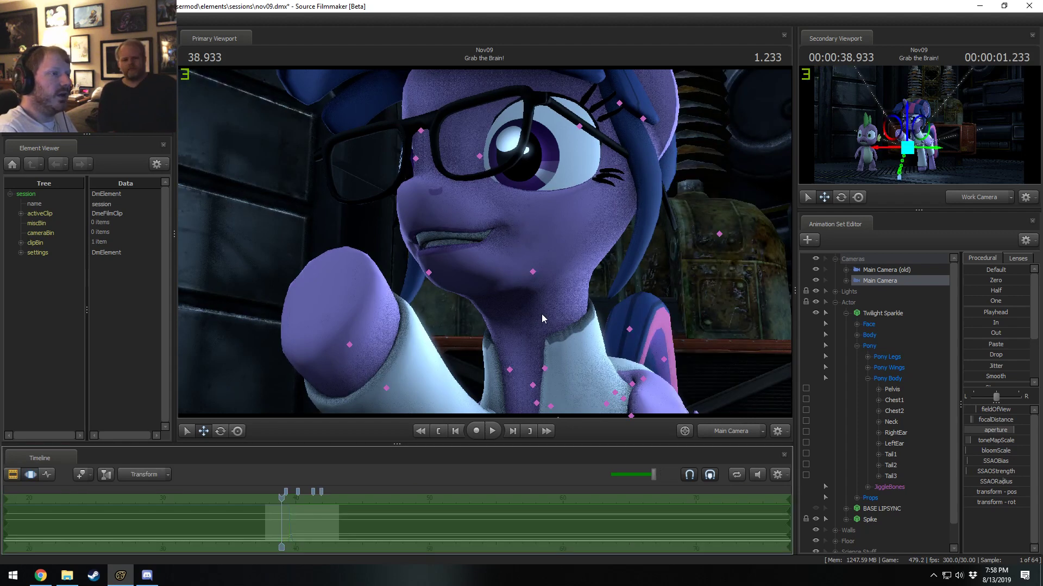
key(F2)
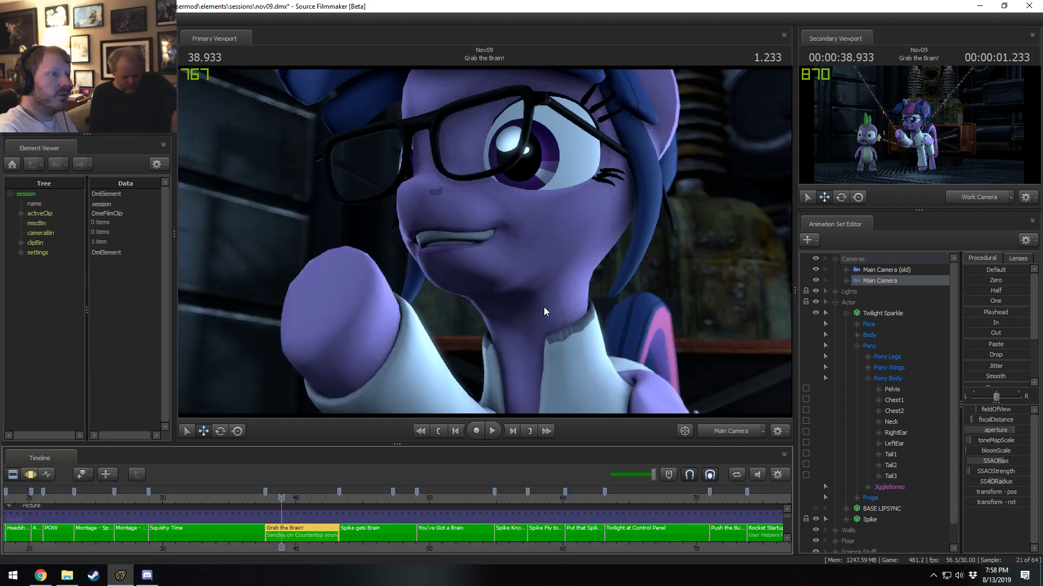
key(F3)
key(F2)
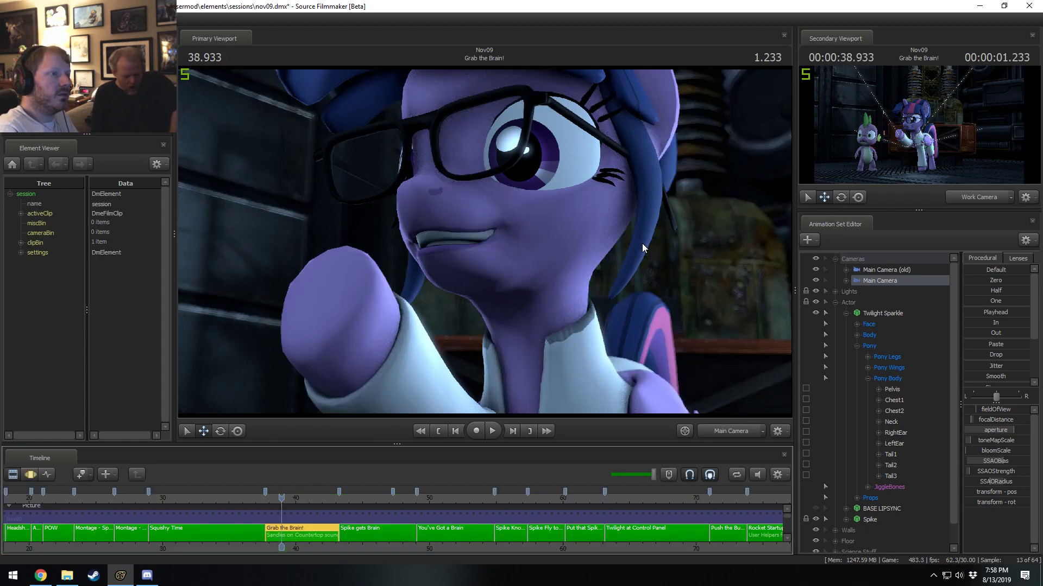
key(F3)
key(F2)
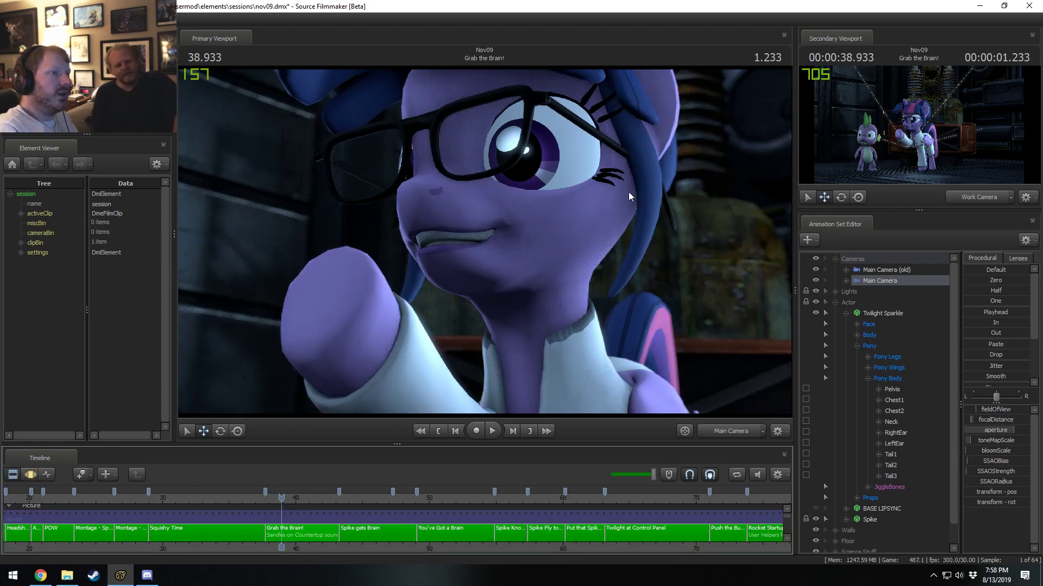
key(F3)
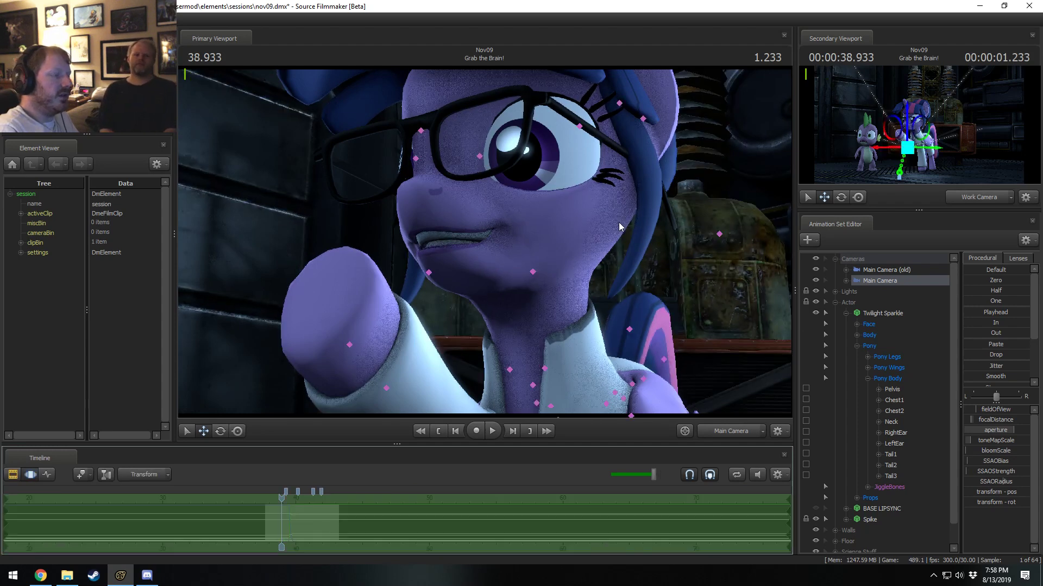
key(F2)
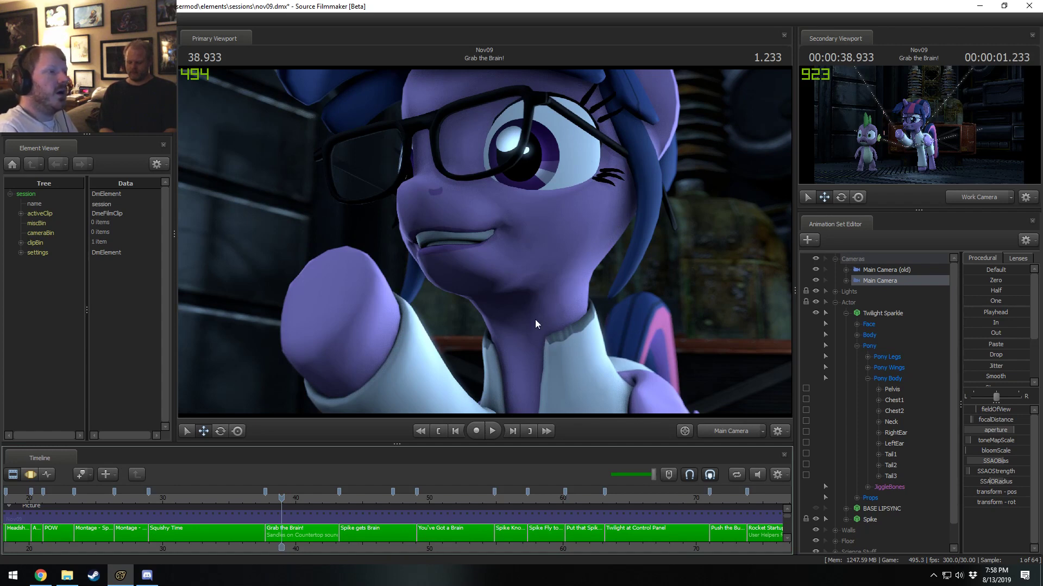
Copy the Main Camera's SSAOBias, SSAOStrength and SSAORadius settings at 40.733 s in Grab the Brain! and return to clip editing.
click(305, 496)
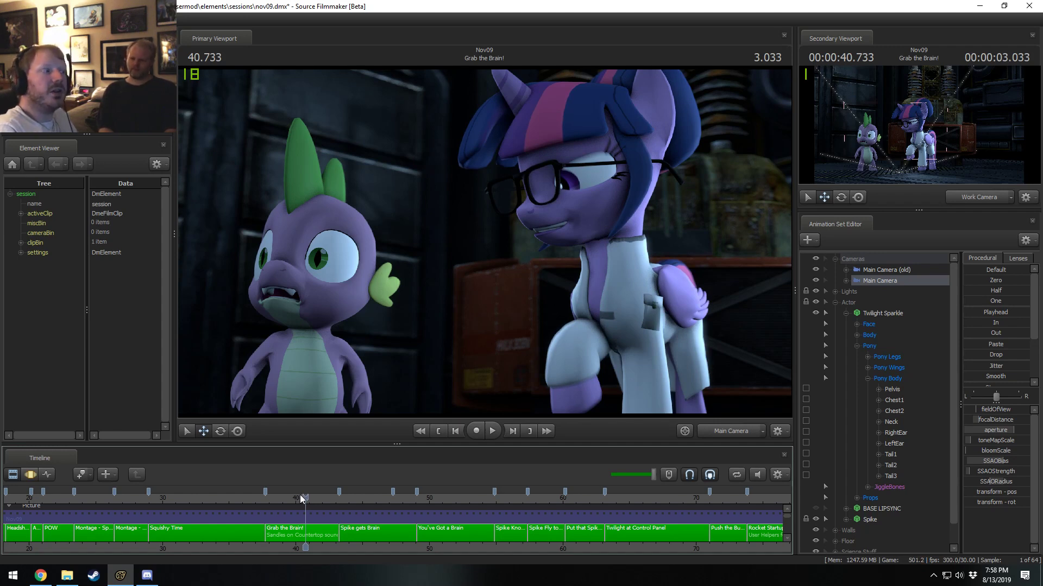
click(845, 281)
click(859, 292)
click(894, 368)
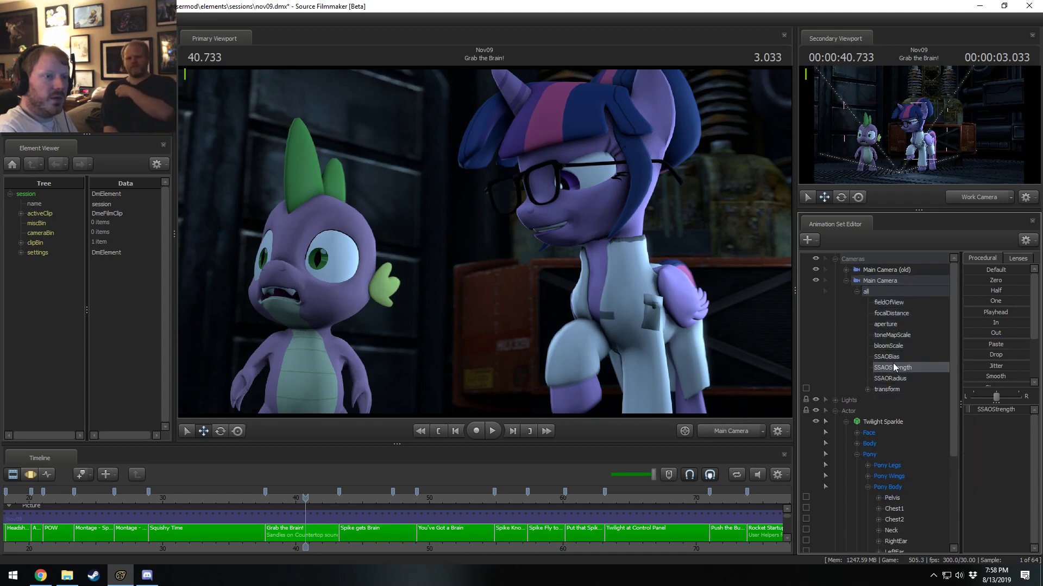
click(897, 357)
ctrl+click(898, 368)
ctrl+click(896, 377)
key(ctrl+2)
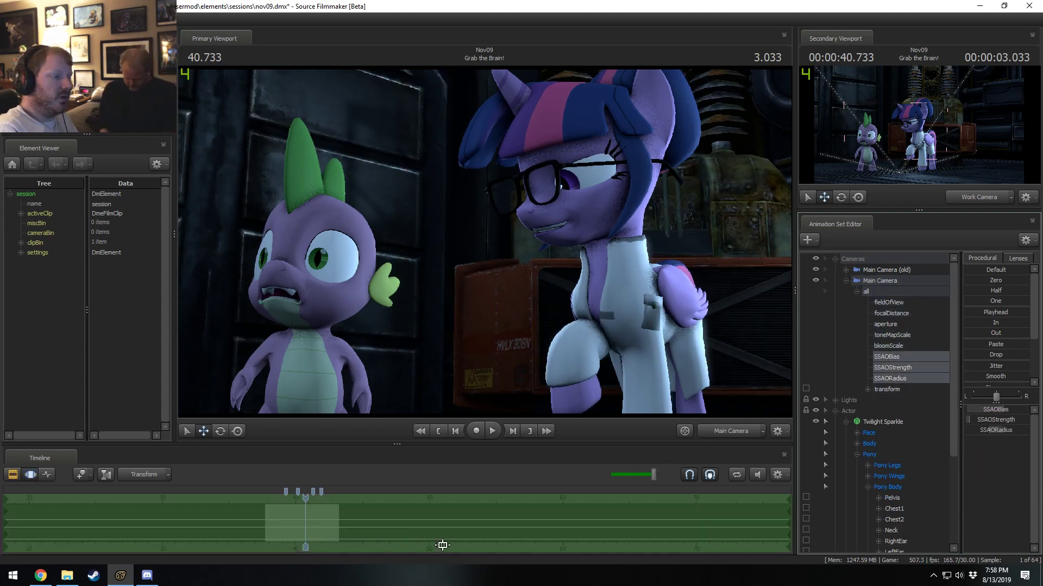
key(ctrl+1)
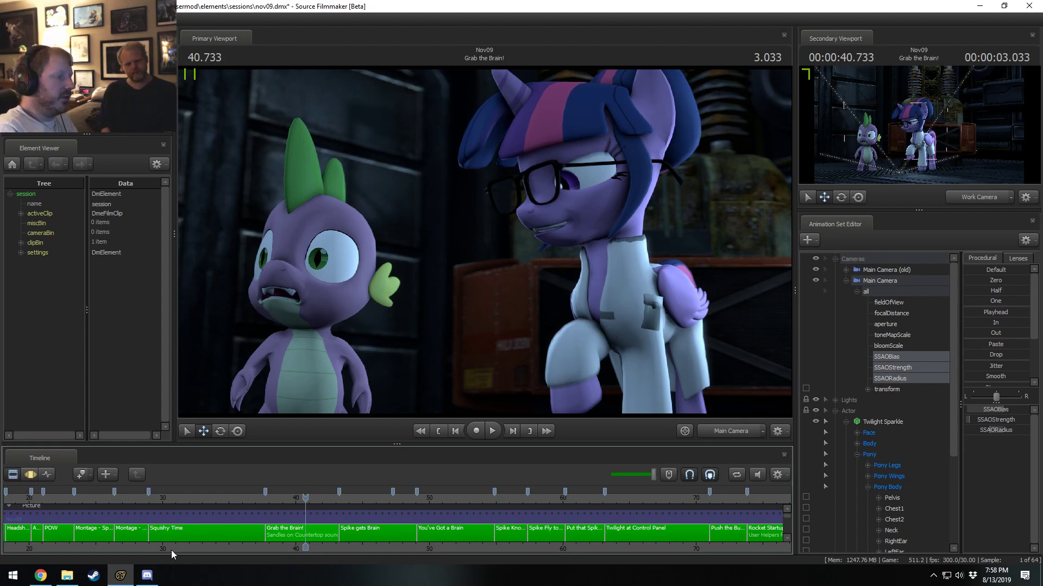
Apply the copied SSAO settings to the Main Camera of the Squishy Time shot with the playhead at 32.000 s.
click(239, 539)
click(189, 500)
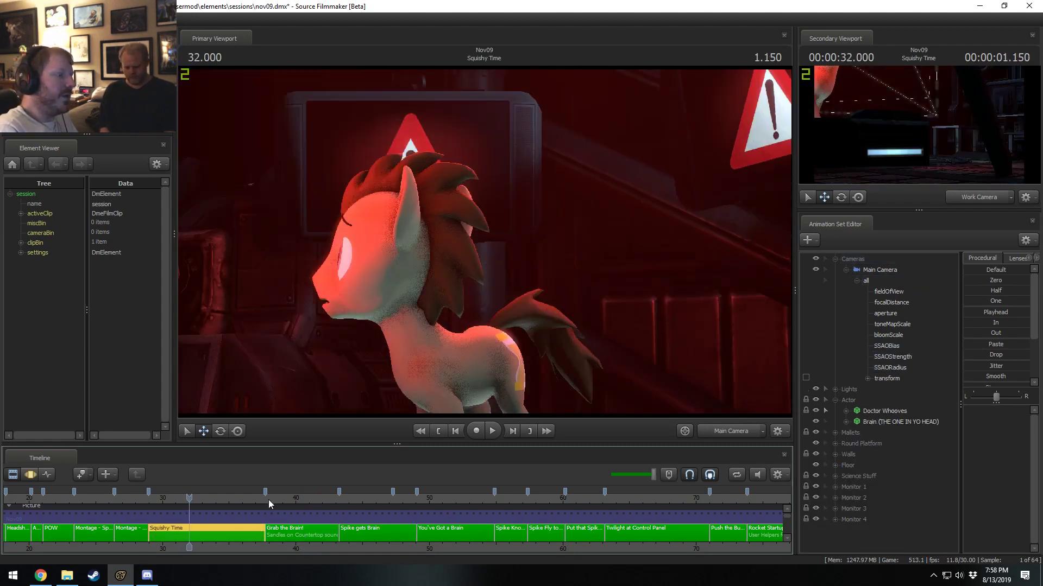
click(873, 270)
key(F3)
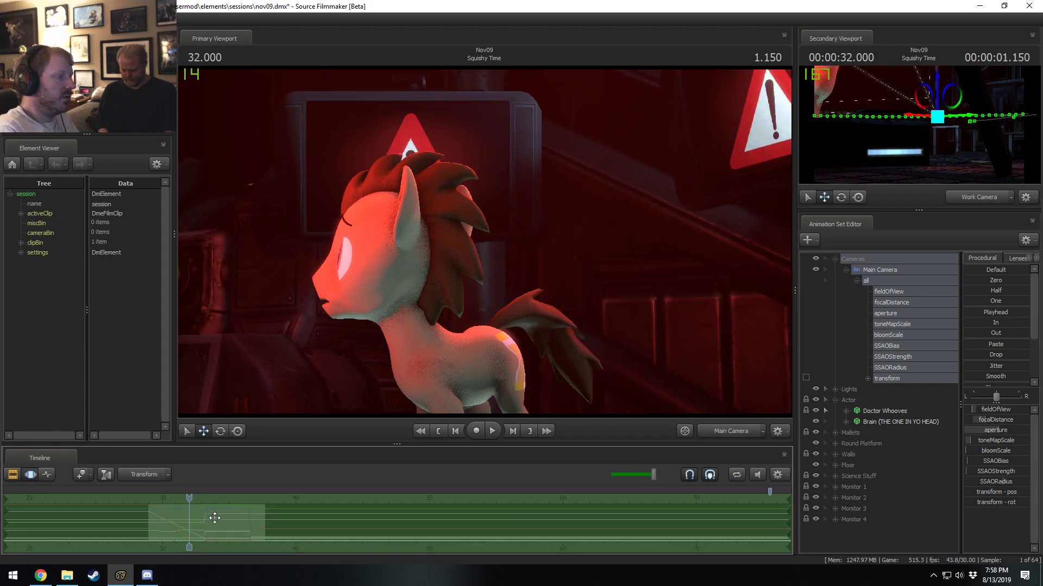
key(shift)
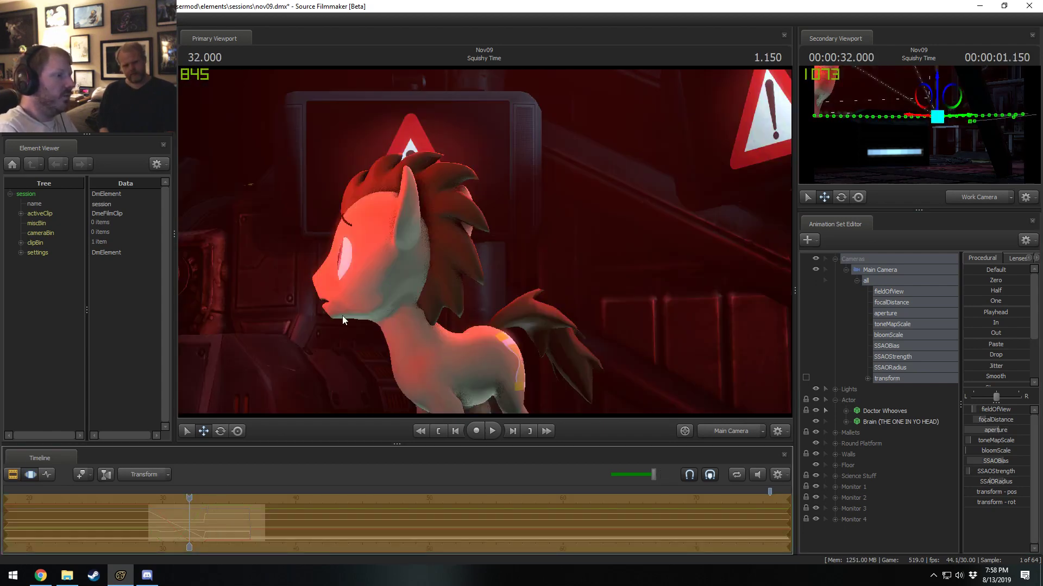
Compare the Squishy Time frame at 32.000 s with the SSAO settings undone and reapplied, ending with them applied.
key(ctrl+z)
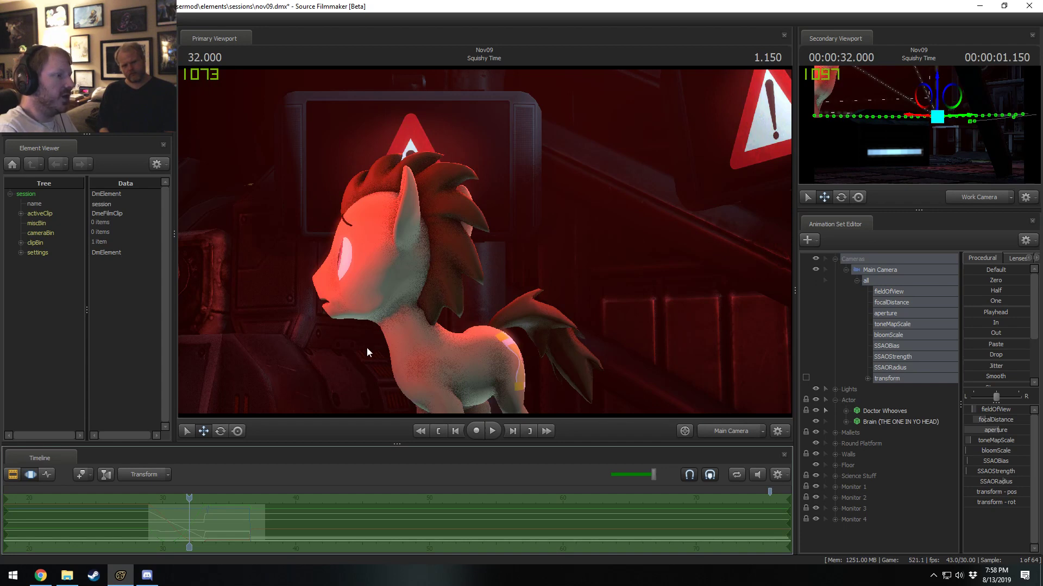
key(F1)
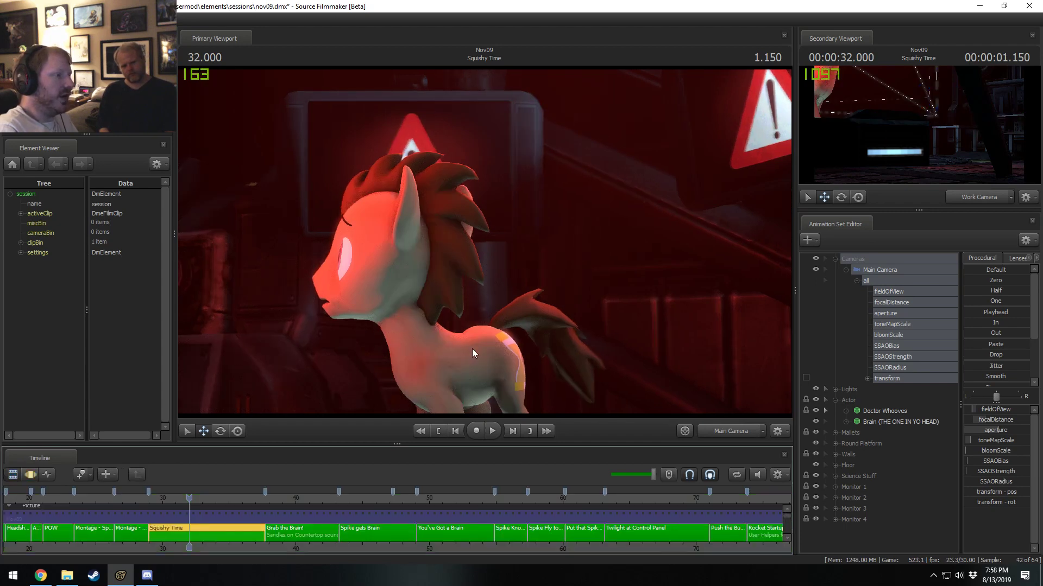
key(F2)
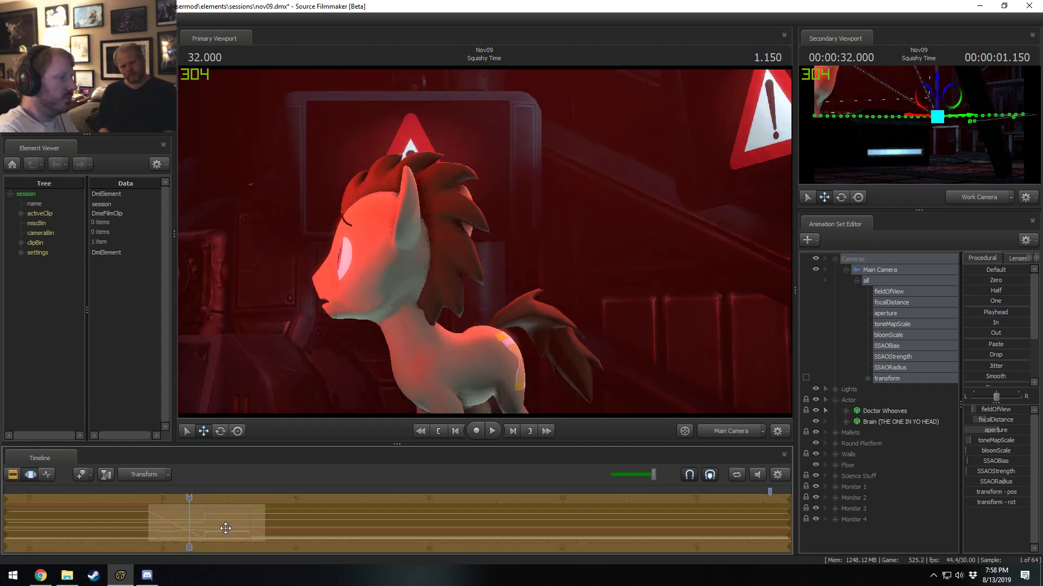
key(F1)
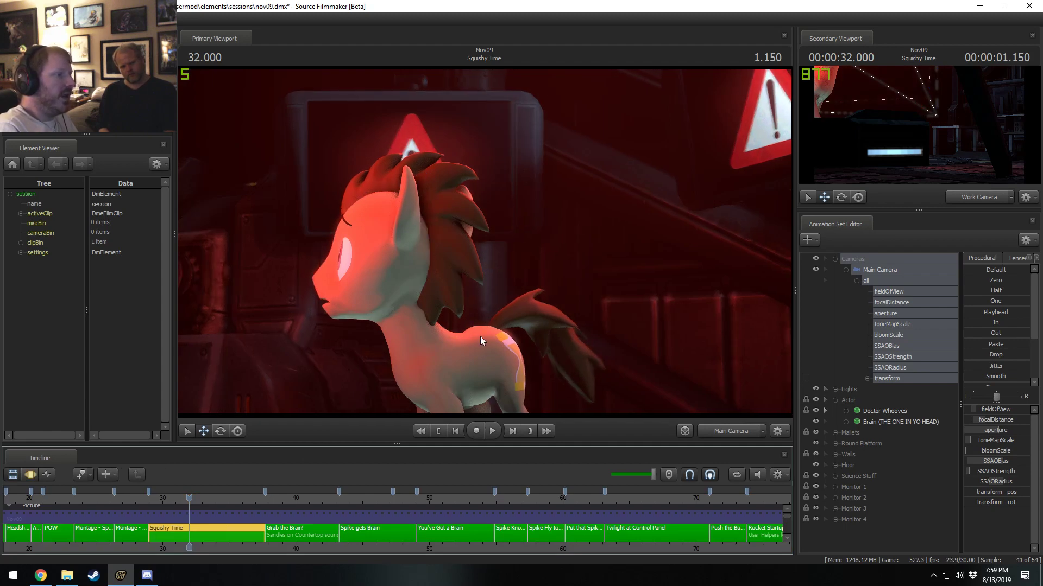
Play Squishy Time onward from 32.000 s in short bursts to examine its shading, stopping at 34.466 s.
key(space)
key(space)
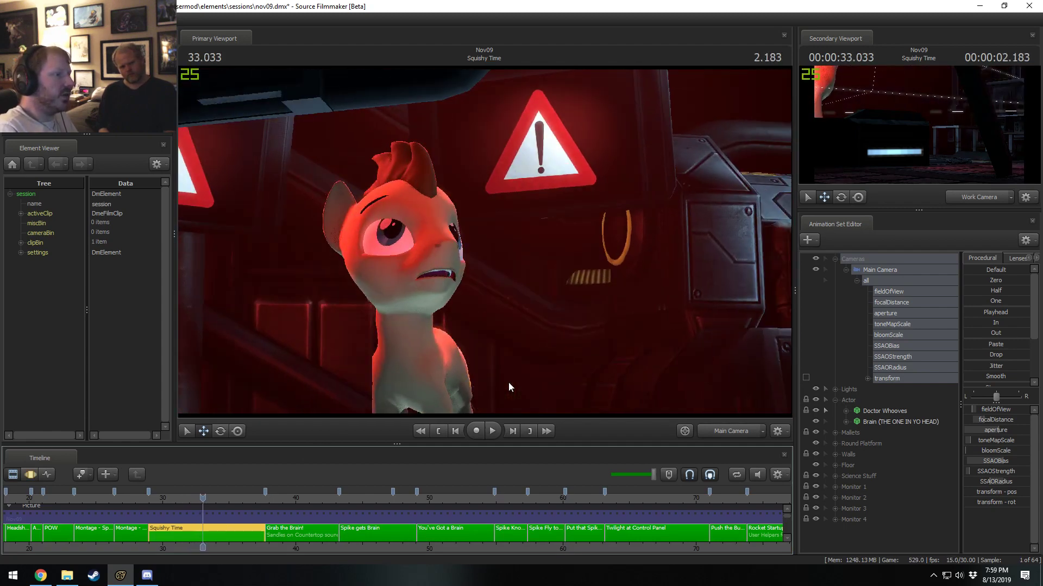
key(space)
key(space)
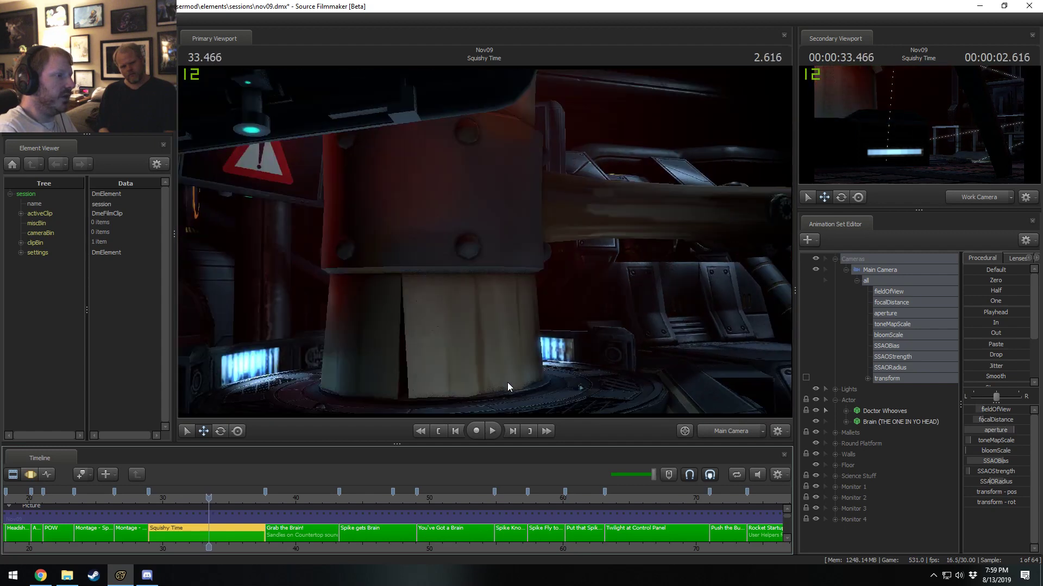
key(space)
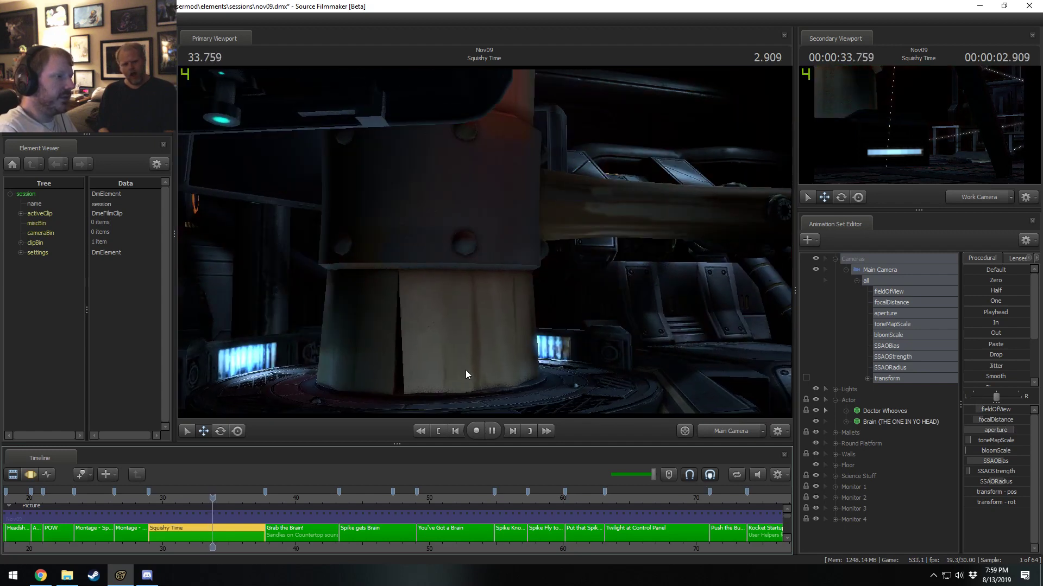
key(space)
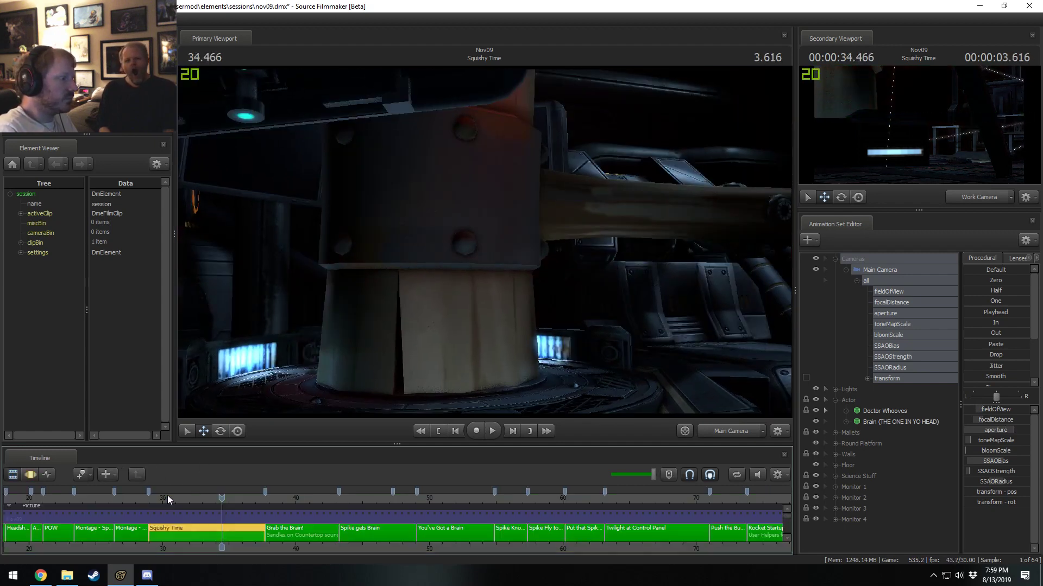
Apply the copied SSAO settings to the Main Camera of Montage - Gears with the playhead at 27.733 s.
click(133, 498)
drag(132, 497, 132, 498)
click(128, 534)
middle_drag(164, 544, 336, 514)
click(874, 269)
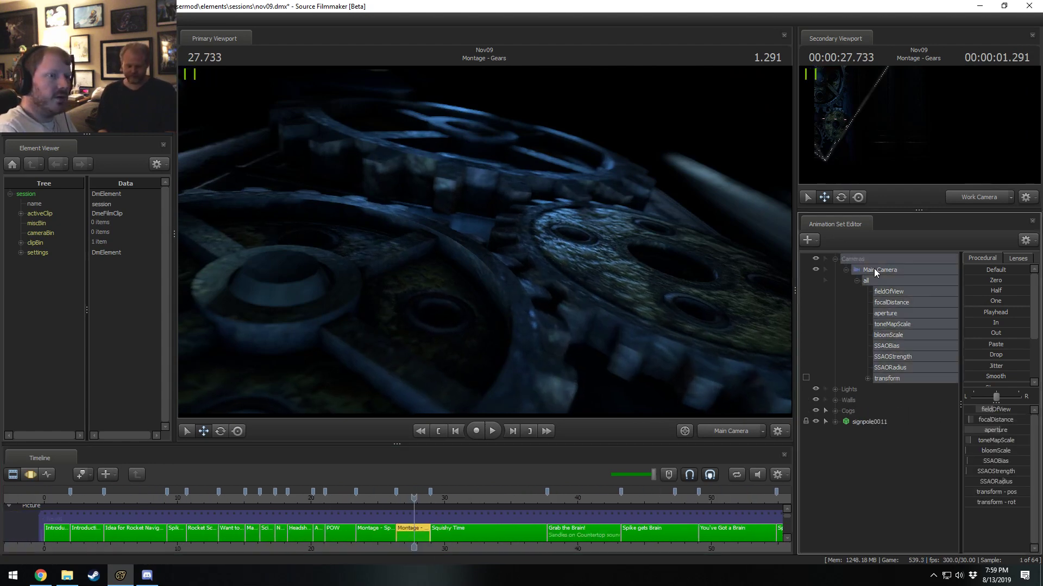
key(F4)
key(F2)
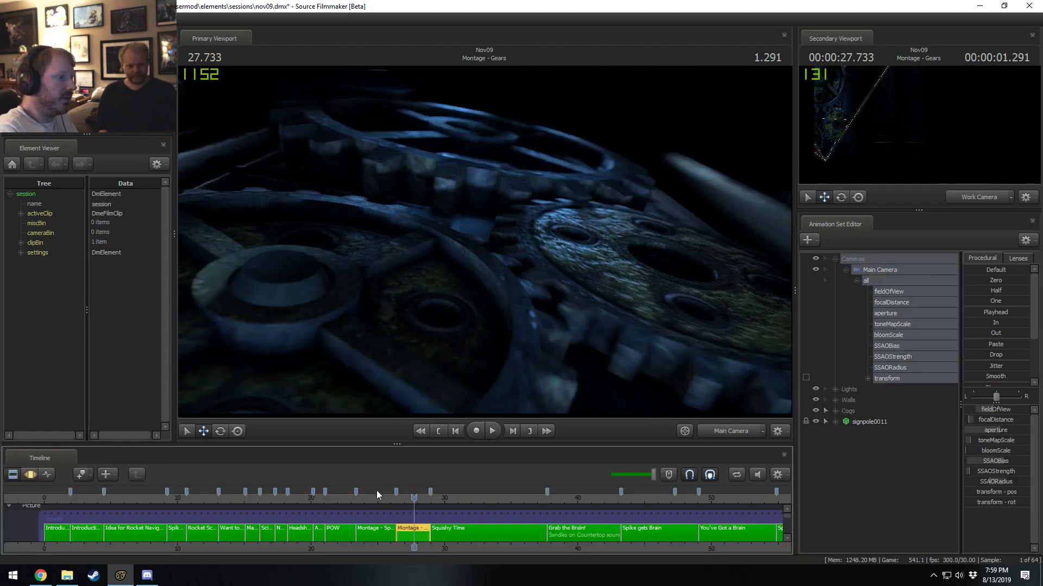
Apply the copied SSAO settings to the Main Camera of Montage - Spinning Fan with the playhead at 24.700 s.
click(373, 533)
click(882, 272)
key(F3)
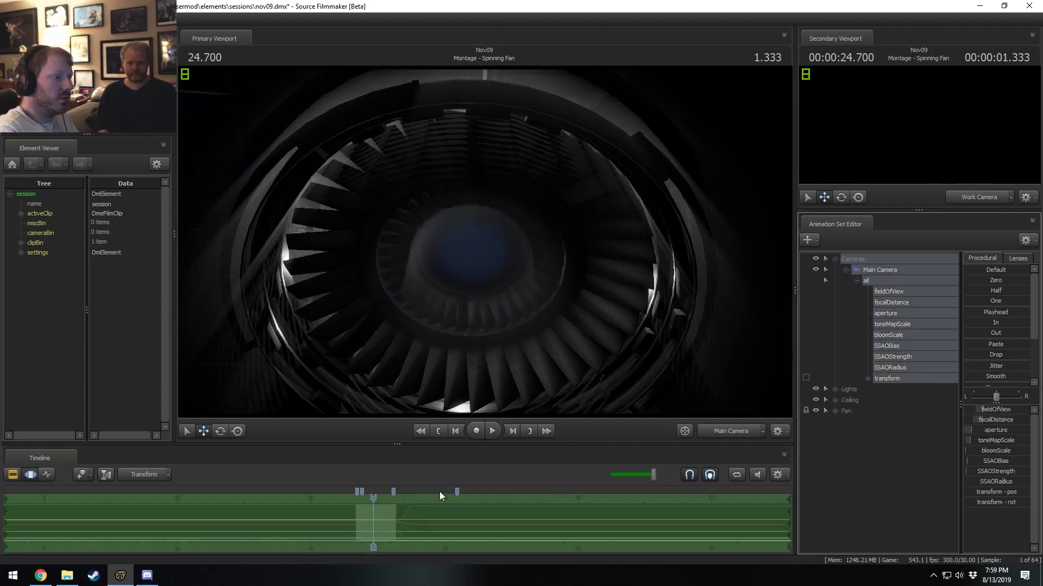
click(400, 517)
key(ctrl+a)
key(F2)
Apply the copied SSAO settings to the newer Main Camera in the POW shot and scrub back to 21.866 s.
click(339, 496)
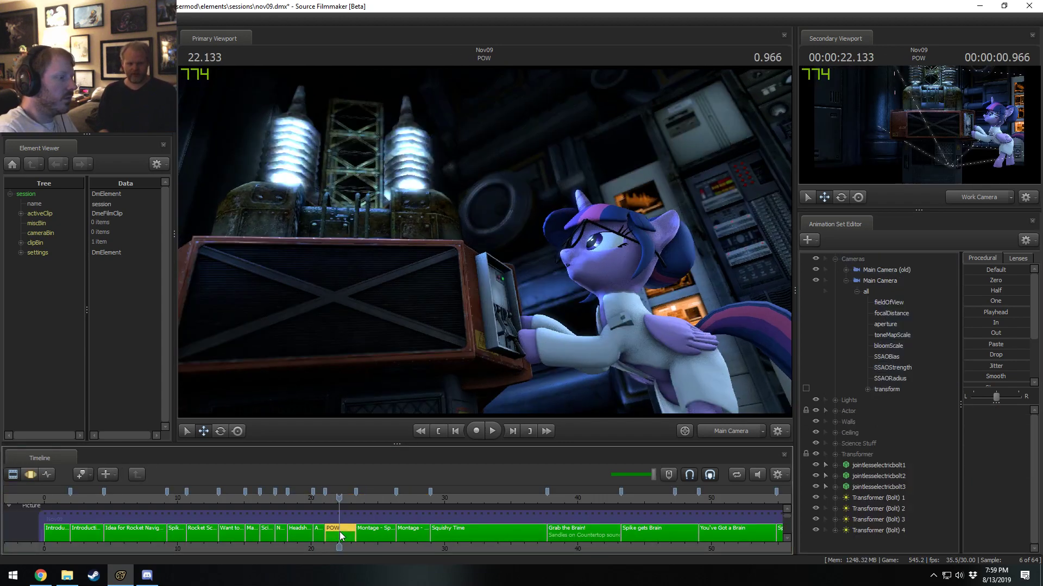
click(882, 281)
key(F3)
click(325, 508)
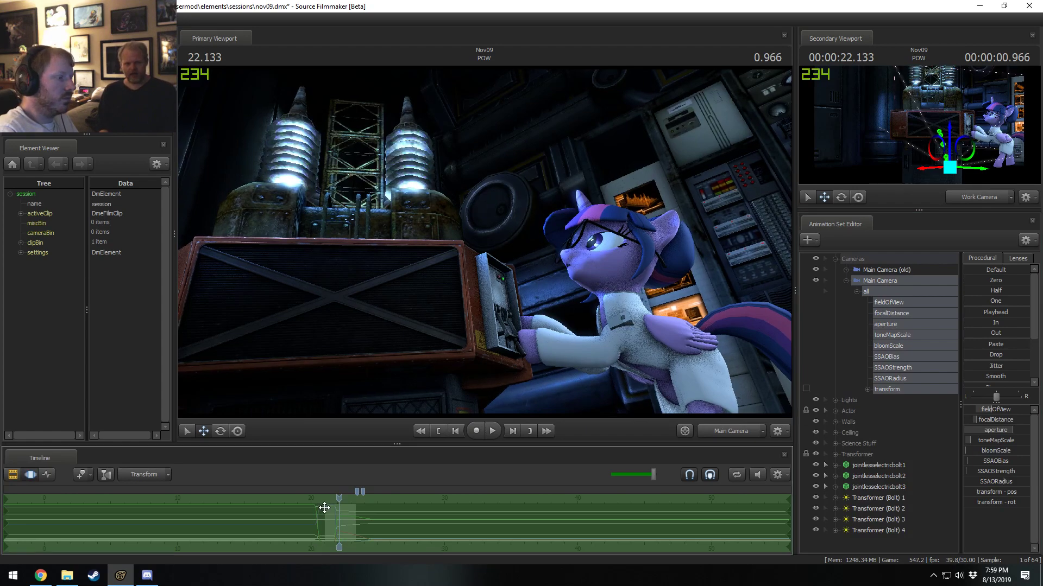
key(ctrl+v)
drag(339, 498, 336, 498)
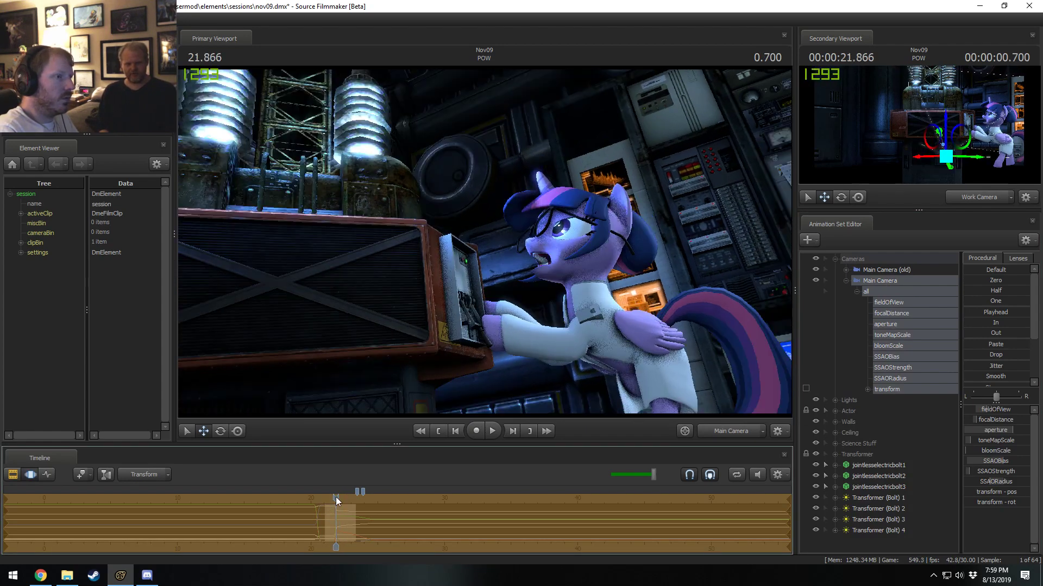
Play POW on to 22.400 s and compare the frame with and without the SSAO changes, ending with them applied.
key(F2)
key(F3)
key(space)
key(space)
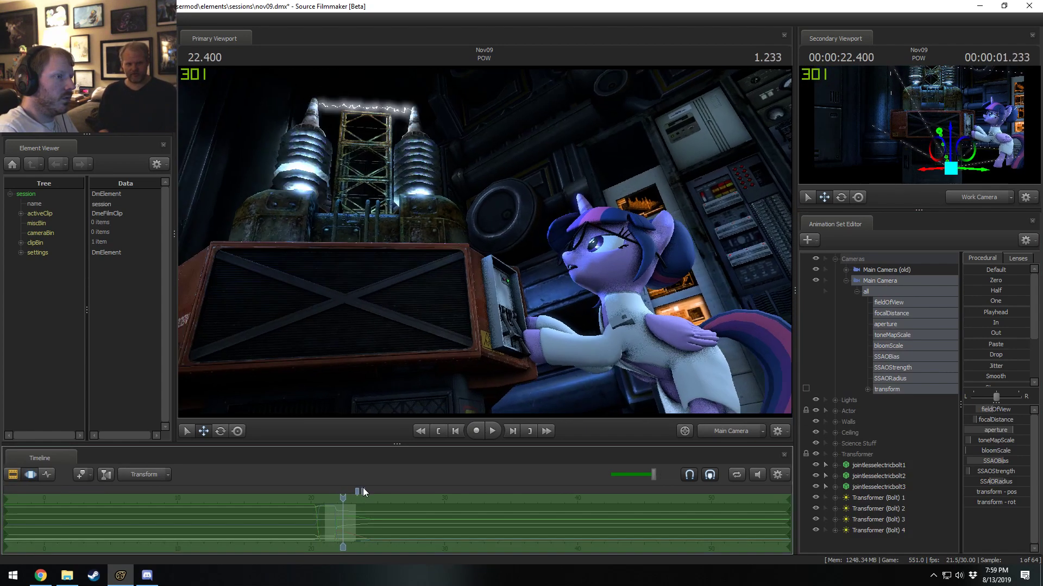
key(F2)
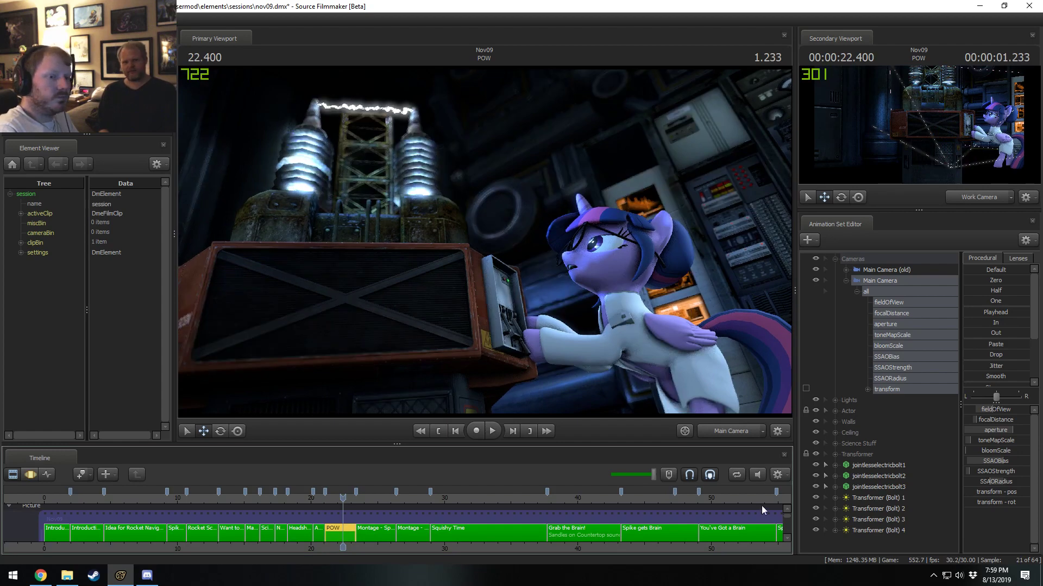
click(875, 270)
click(882, 281)
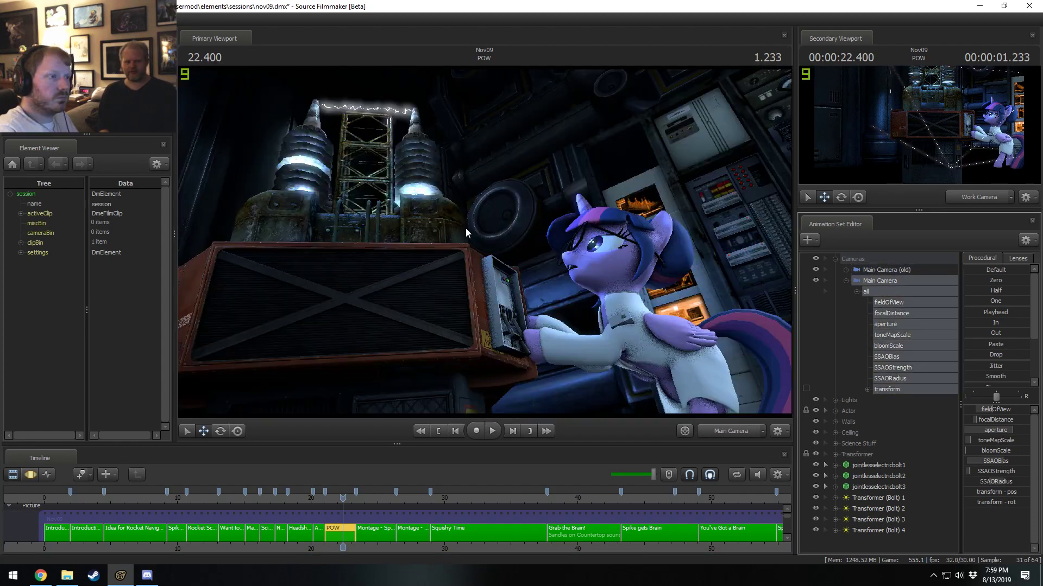
key(F3)
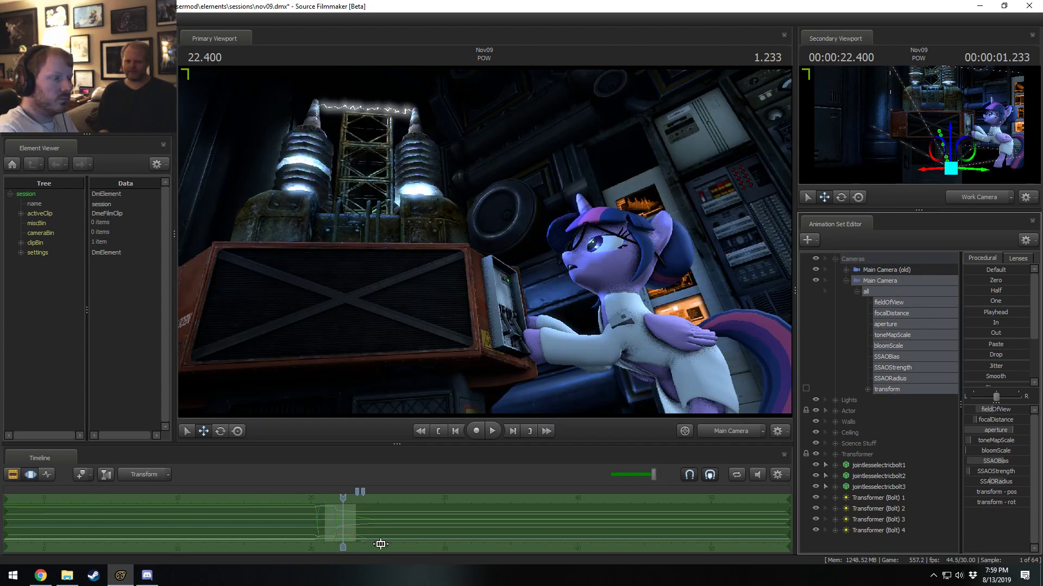
click(380, 544)
key(F2)
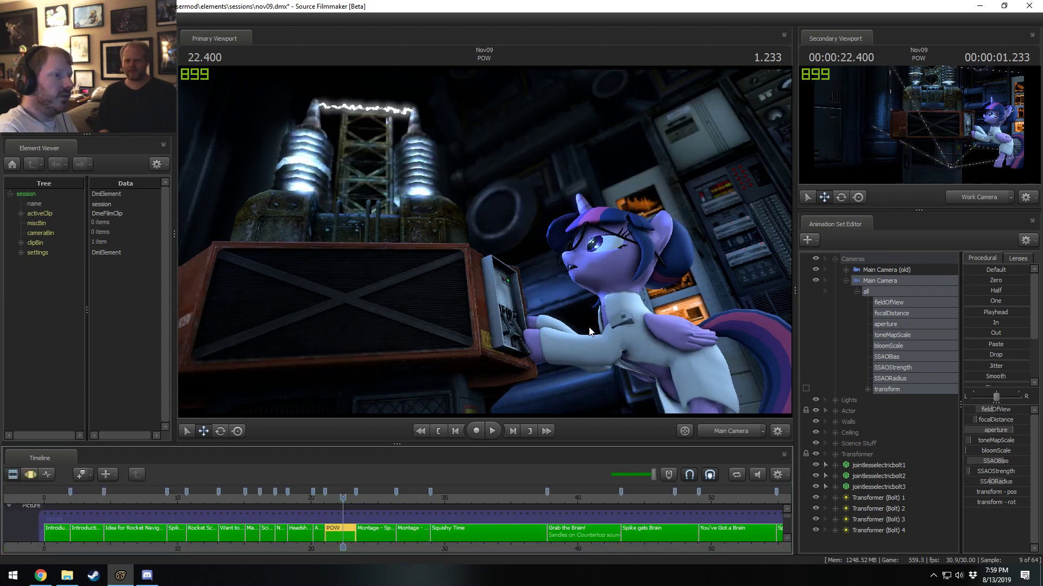
Move the playhead to 18.800 s in Headshot Surgery and switch the render settings to display only ambient occlusion.
drag(343, 496, 294, 497)
key(F3)
key(F2)
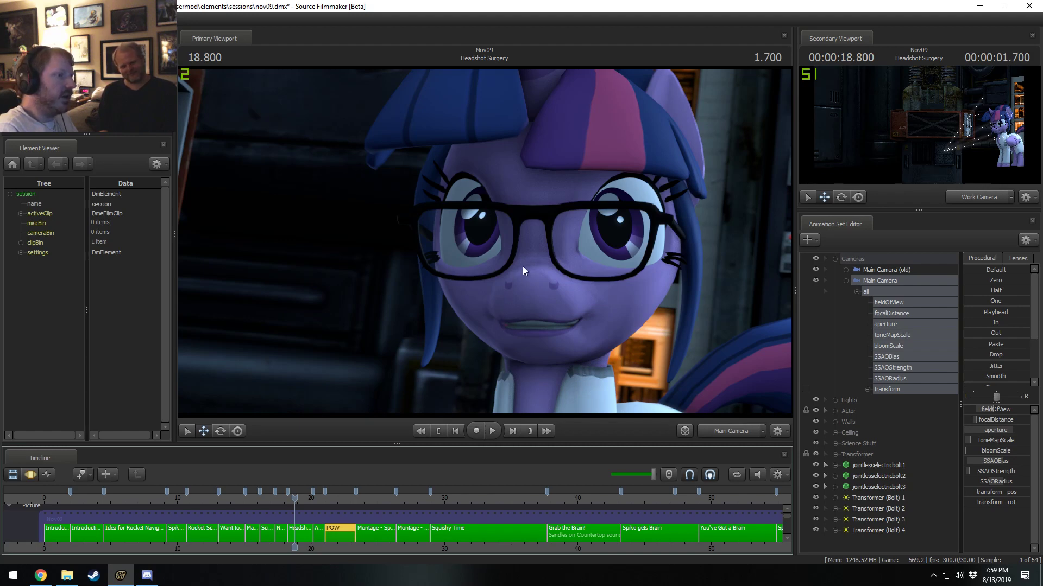
right_click(536, 267)
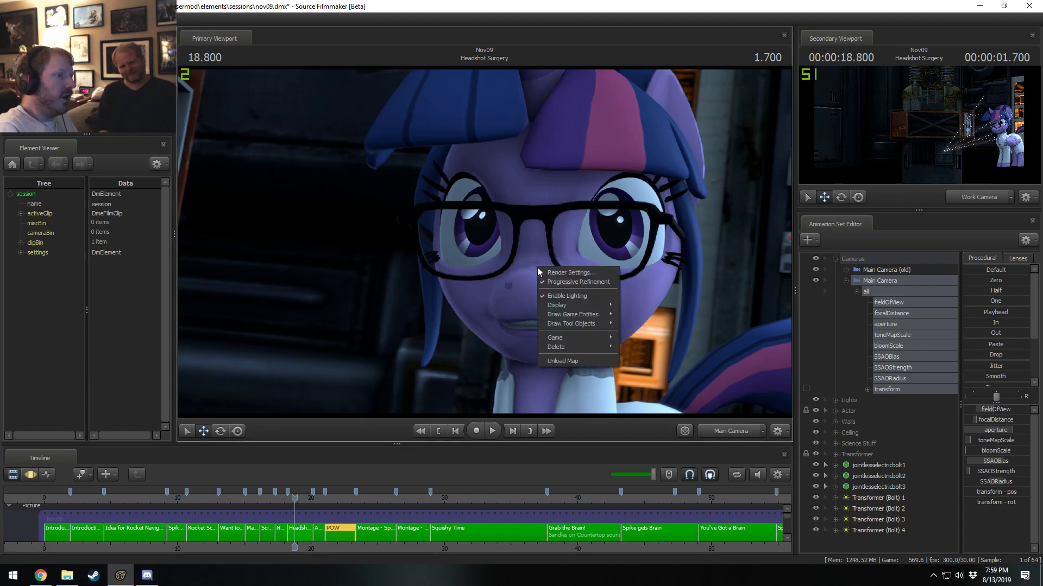
click(580, 273)
click(537, 321)
click(553, 342)
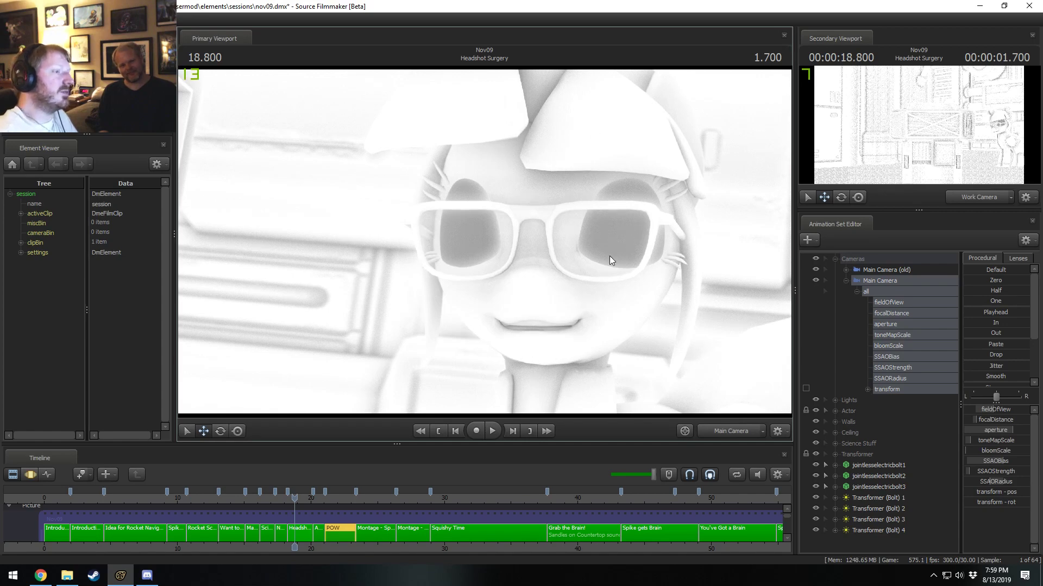
right_click(567, 248)
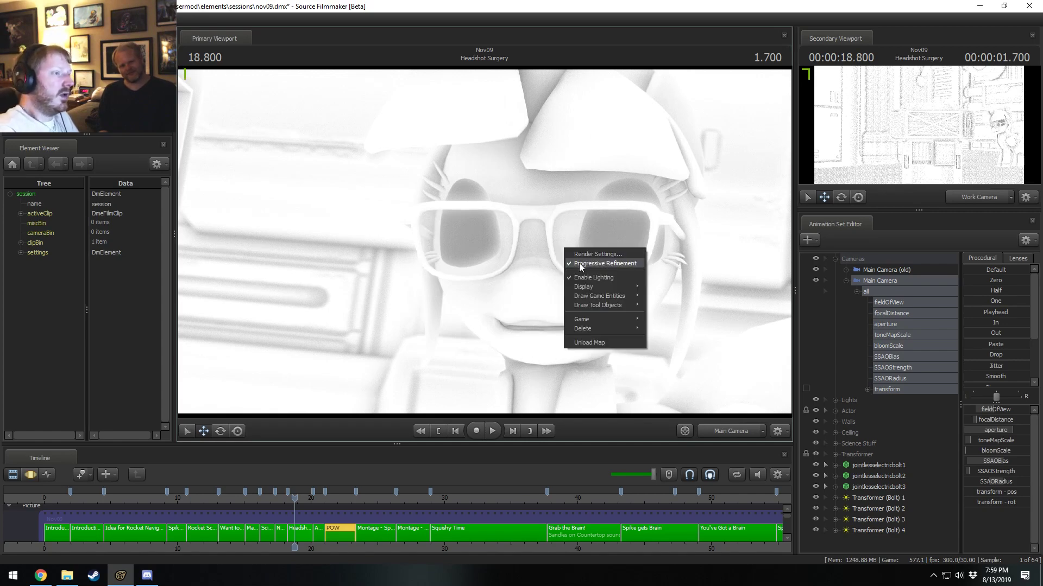
click(578, 263)
Select the Headshot Surgery shot and apply the copied SSAO settings to its newer Main Camera.
key(F3)
key(F2)
double_click(299, 537)
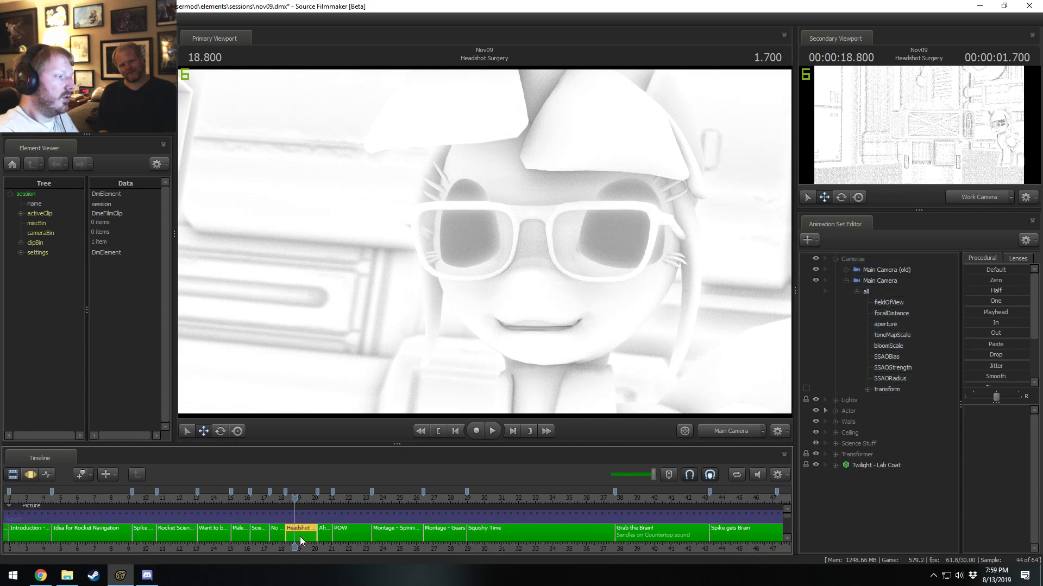
key(F3)
click(849, 293)
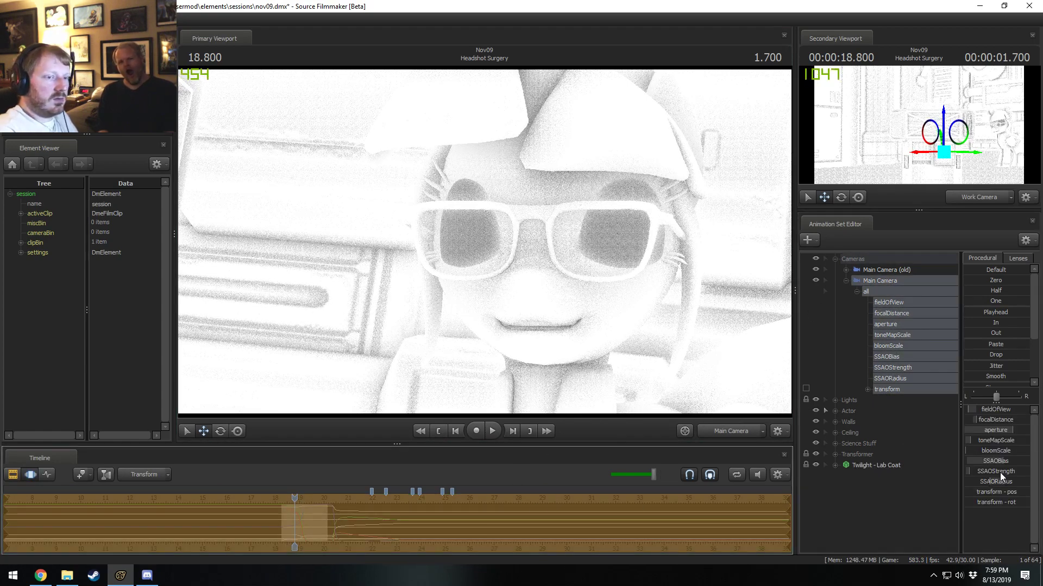
Undo and reapply the SSAO settings in Headshot Surgery to compare the ambient occlusion, ending in clip editing with them applied.
key(ctrl+z)
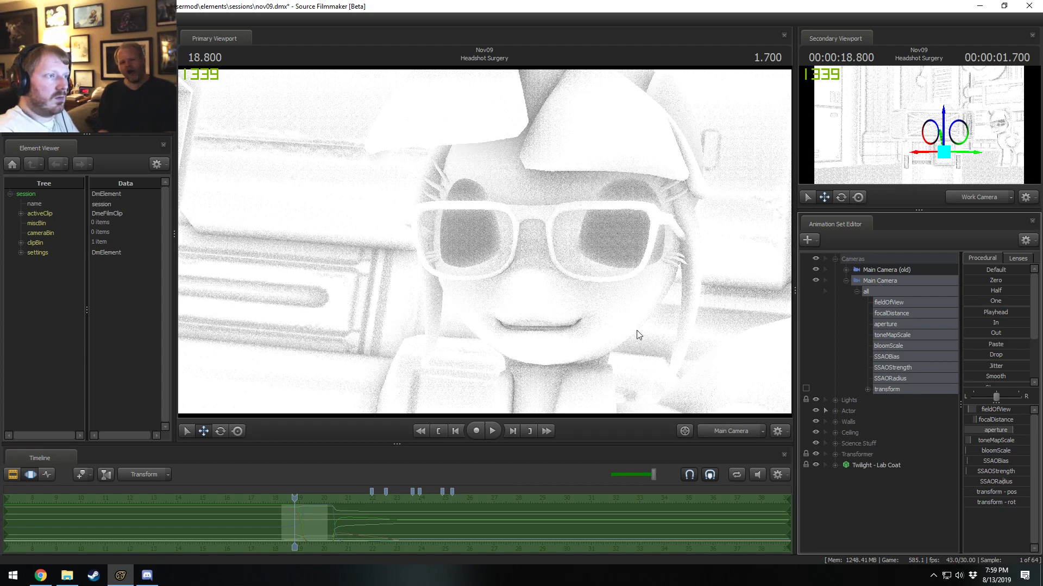
click(564, 535)
key(ctrl+v)
key(F2)
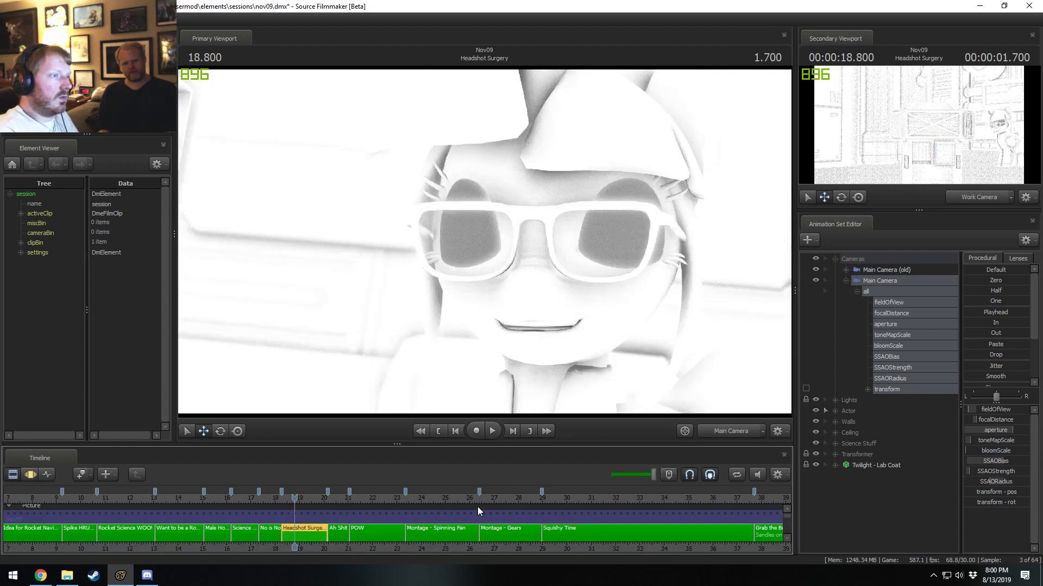
key(F3)
key(F2)
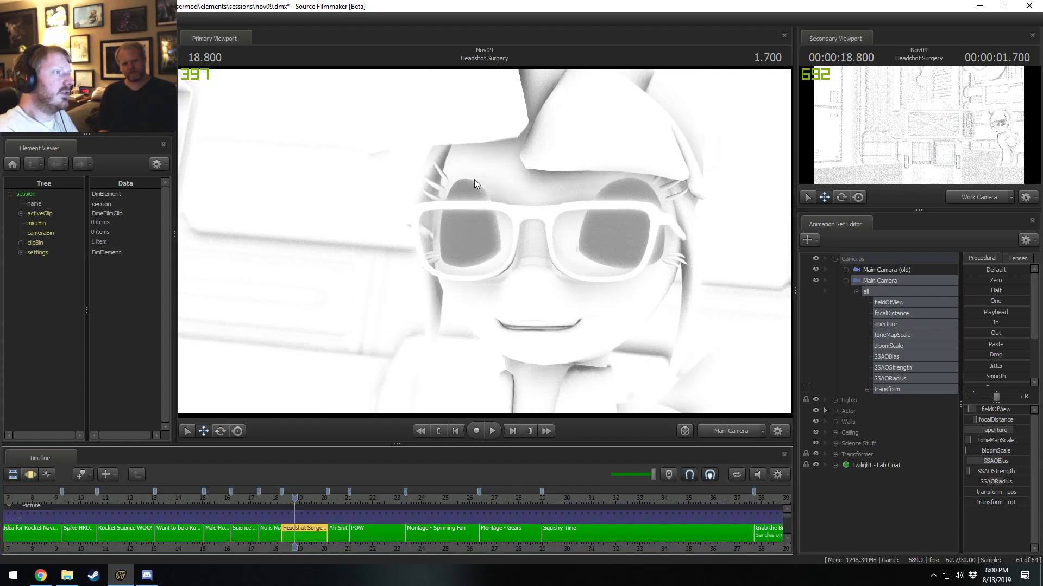
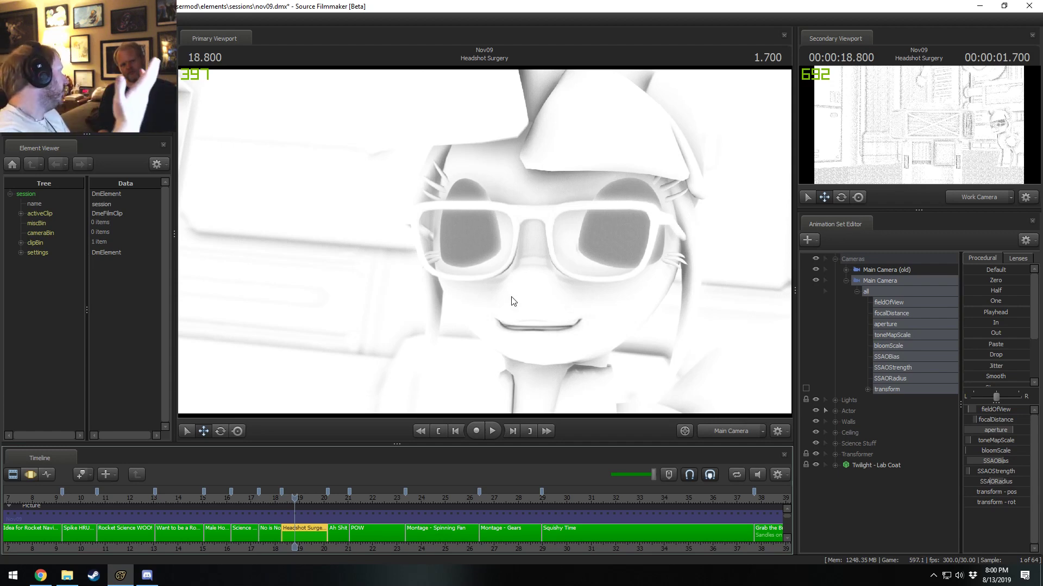
Toggle the SSAO settings off and back on in Headshot Surgery's ambient occlusion view, ending in motion editing with them applied.
key(F3)
key(F2)
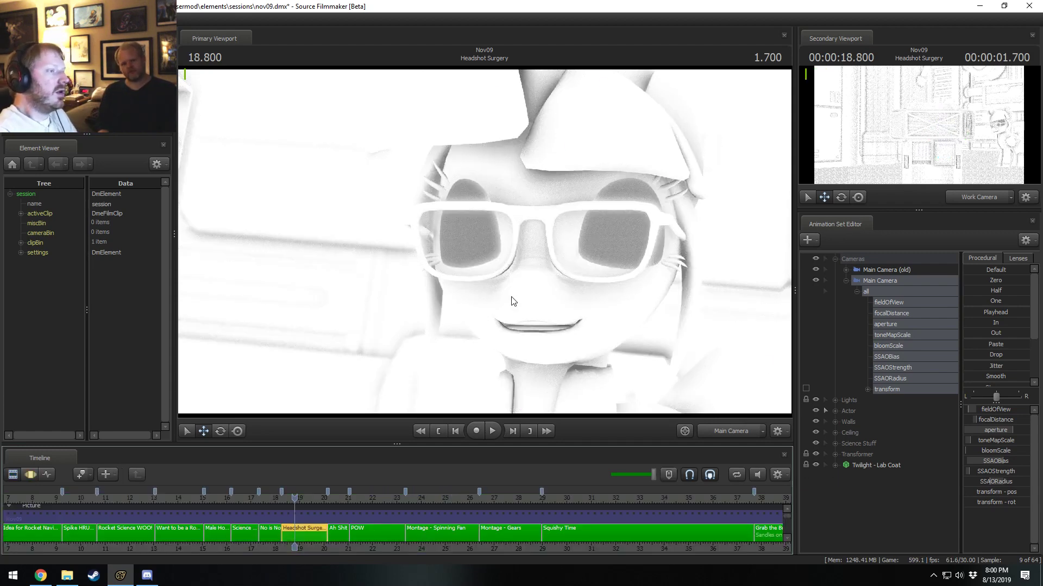
key(F3)
key(F2)
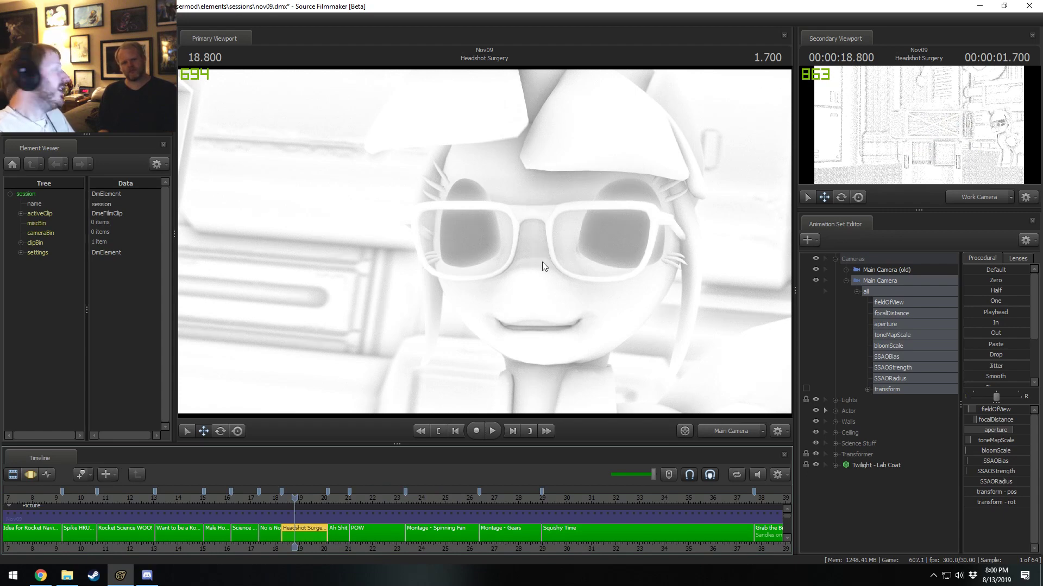
key(F3)
key(F2)
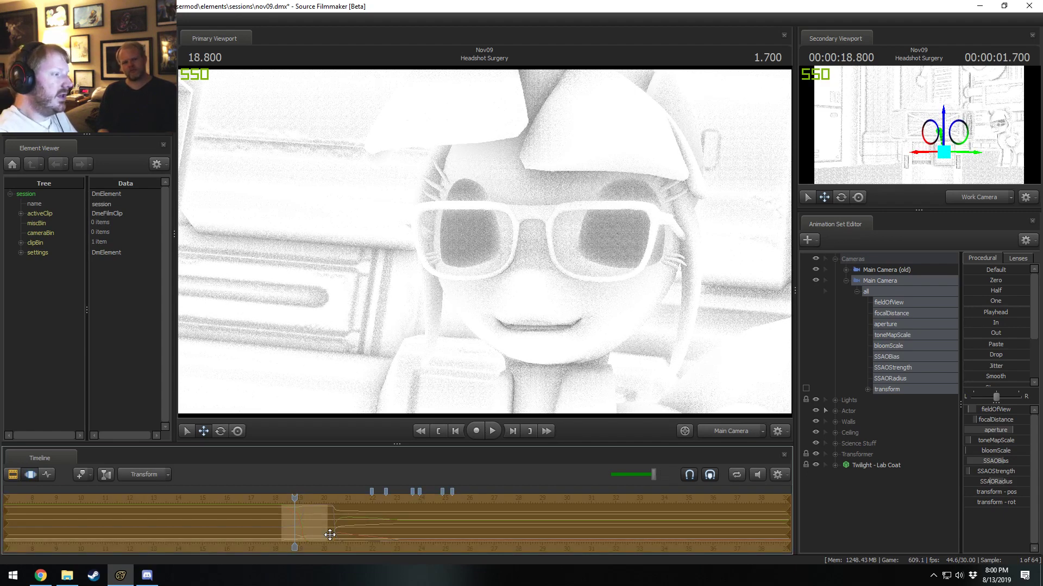
key(F3)
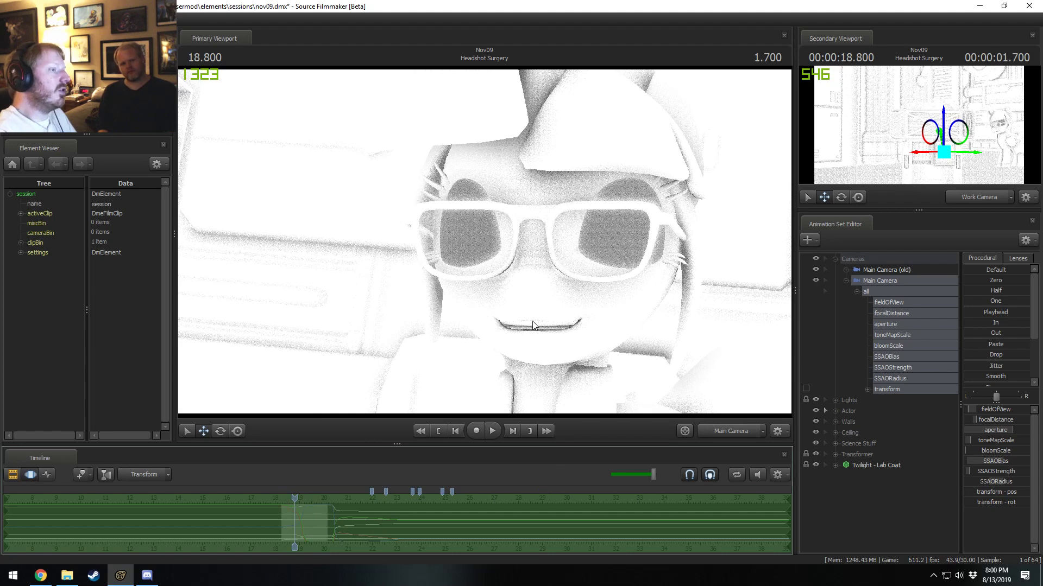
Turn off the Show Ambient Occlusion display in the progressive refinement settings and view the full Headshot Surgery render in clip editing.
right_click(492, 293)
click(514, 298)
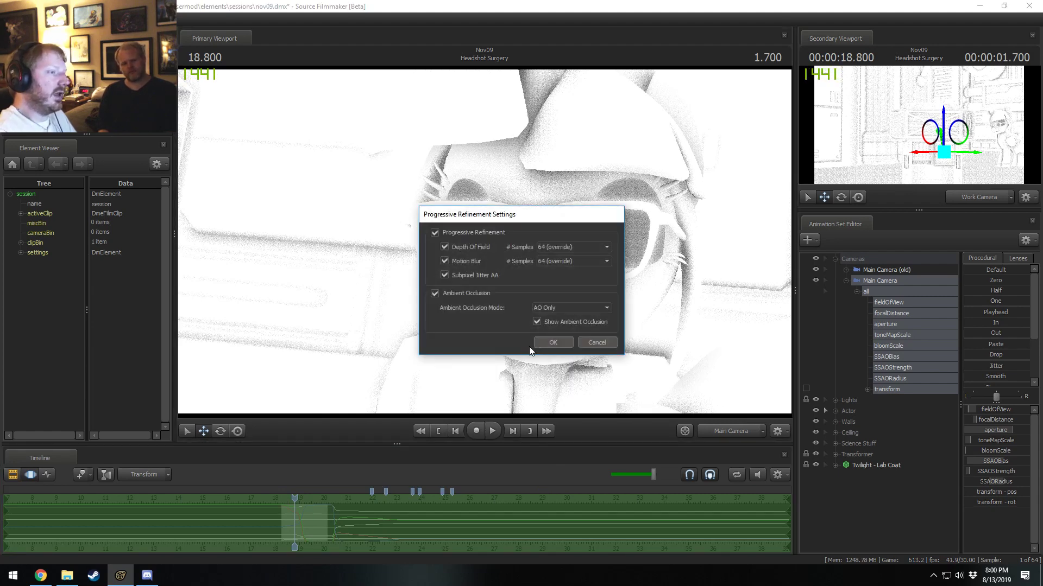
click(536, 322)
click(553, 343)
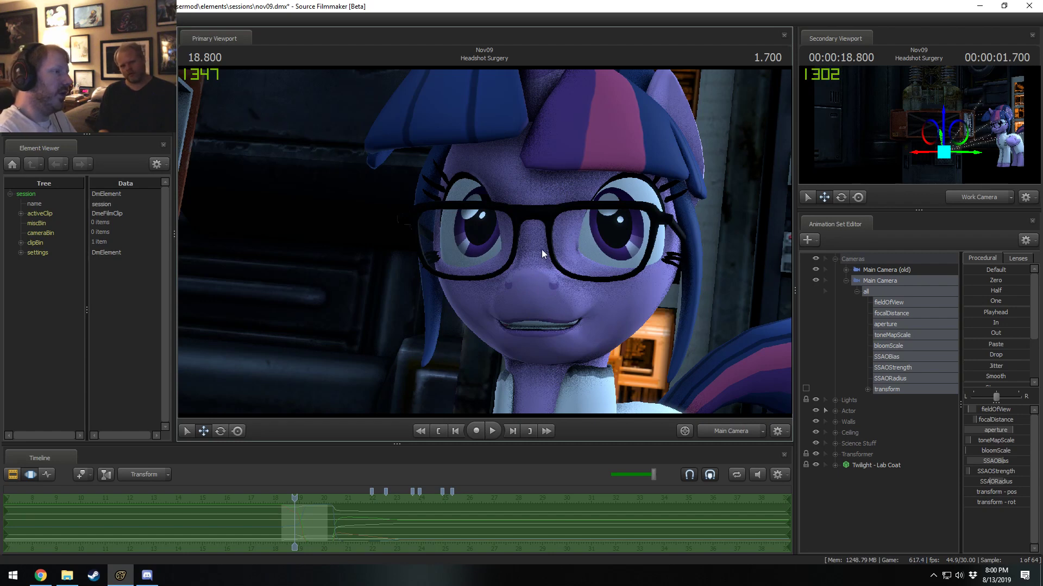
key(F2)
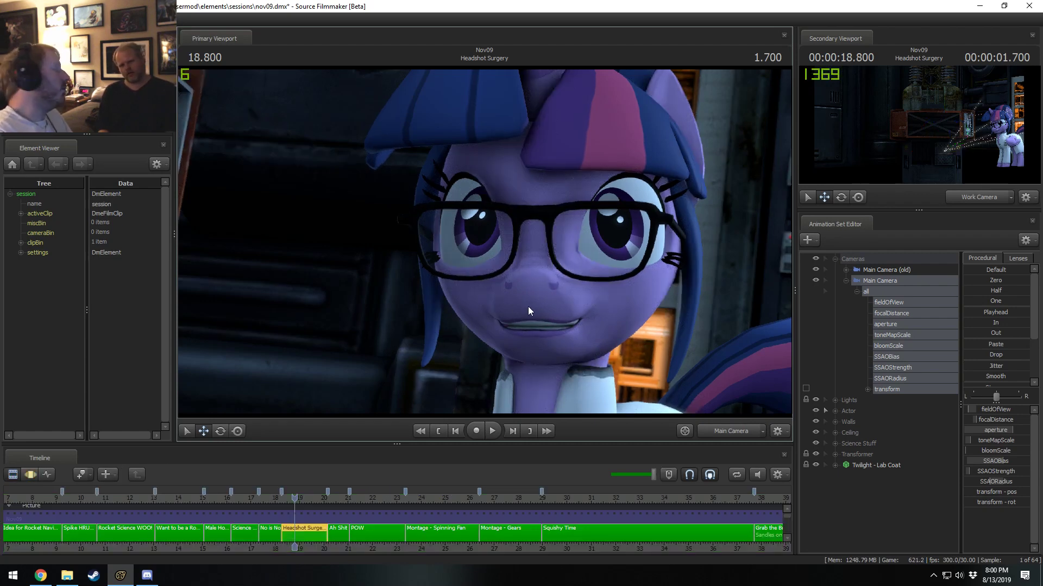
Select the No is No shot at 17.800 s and apply the copied SSAO settings to its Main Camera.
click(273, 527)
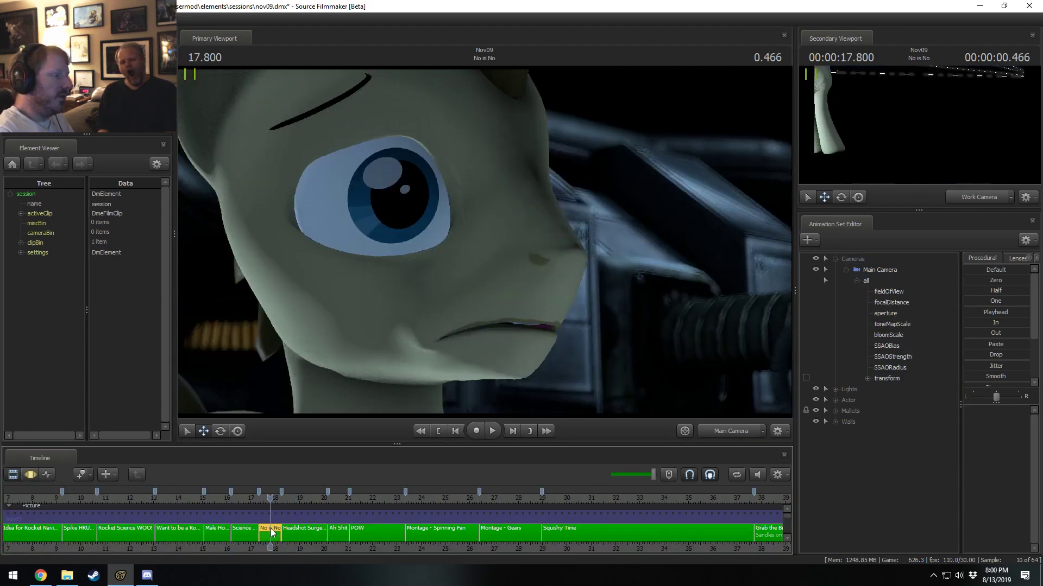
key(F3)
click(866, 280)
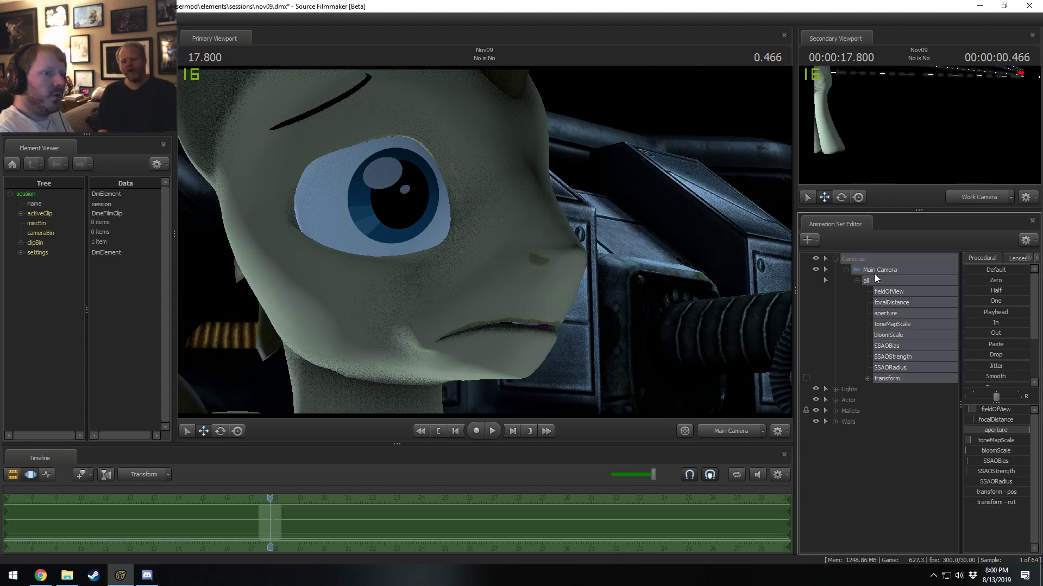
key(F2)
key(F3)
click(270, 531)
key(ctrl+v)
key(F2)
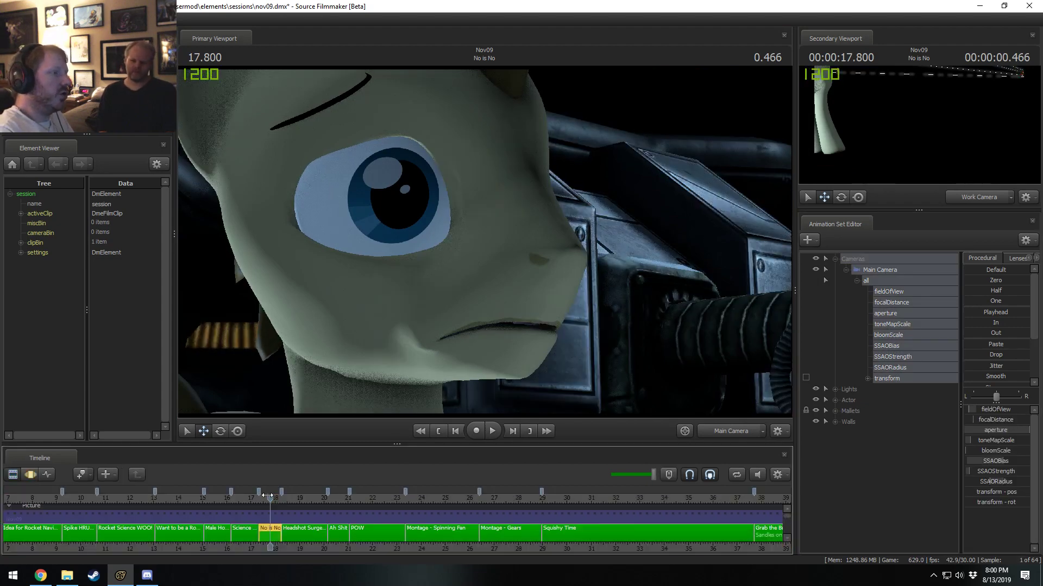
Undo and reapply the SSAO settings in No is No to compare the refined frames, ending with them applied.
key(F3)
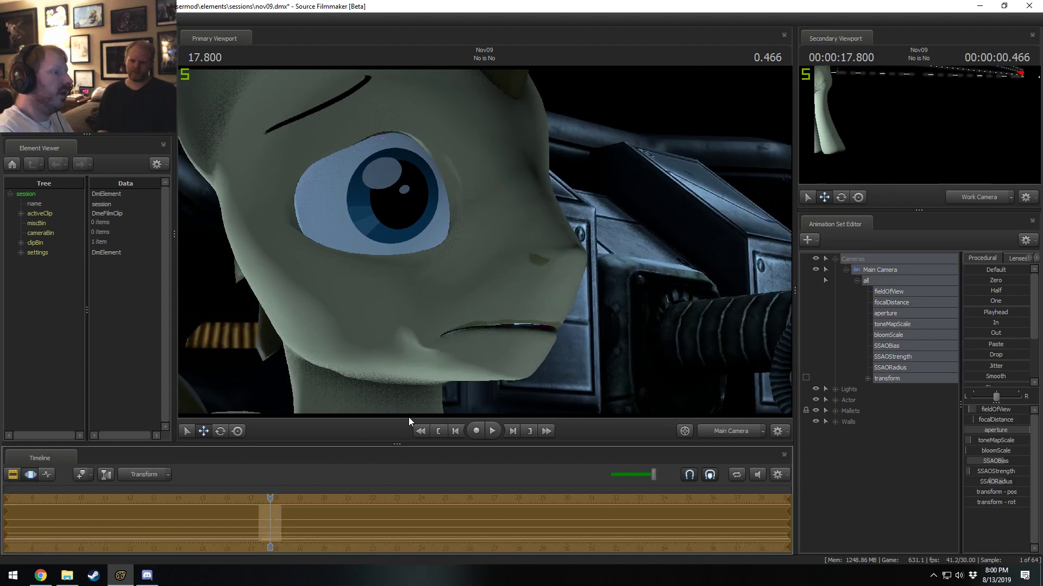
key(F2)
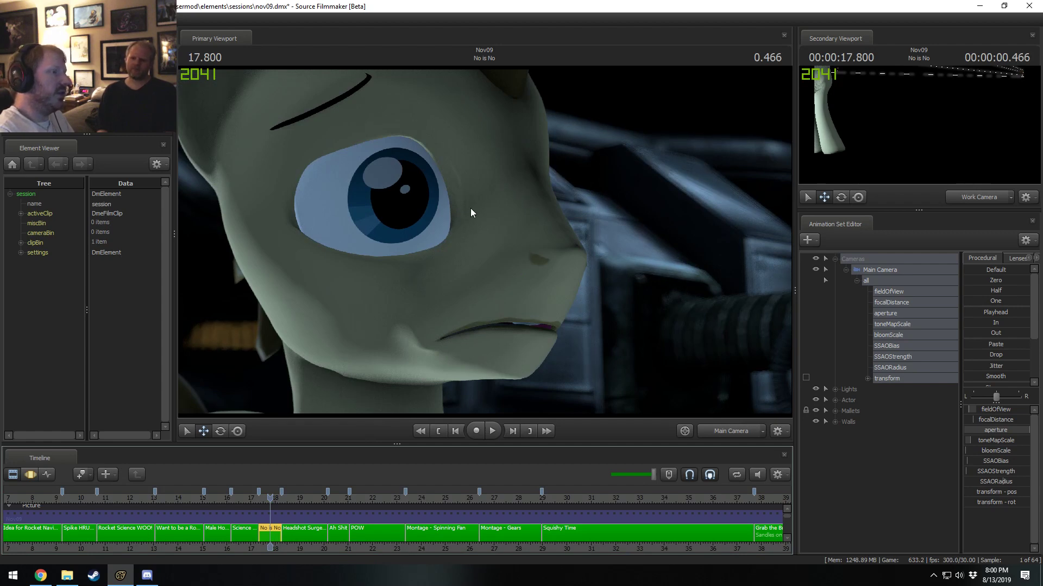
key(F3)
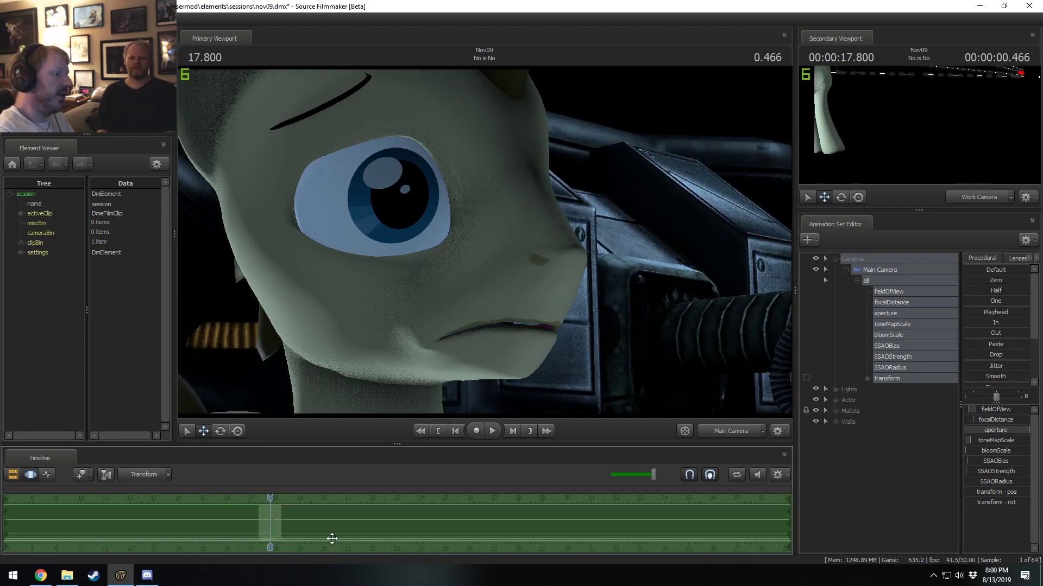
key(ctrl+v)
key(F2)
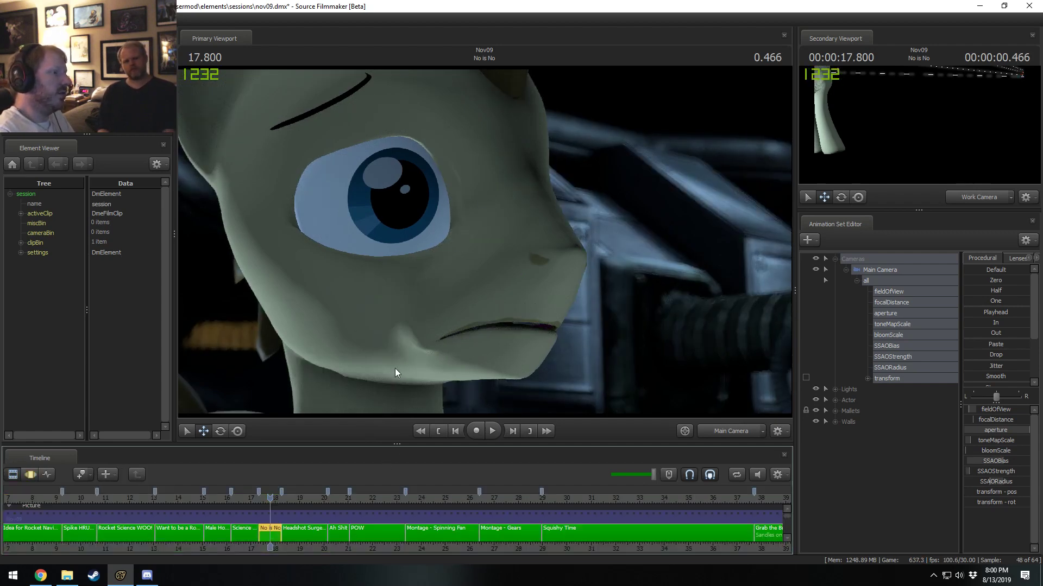
Move the playhead to 16.833 s in Science Horse says Yes and apply the copied SSAO settings to its Main Camera.
click(249, 500)
click(881, 273)
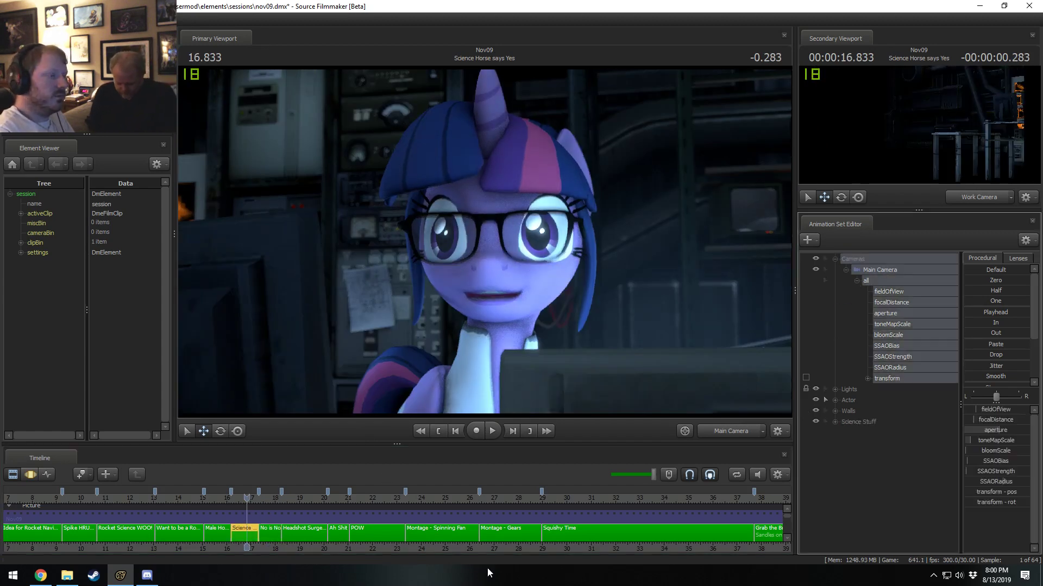
key(F3)
key(ctrl+v)
key(F2)
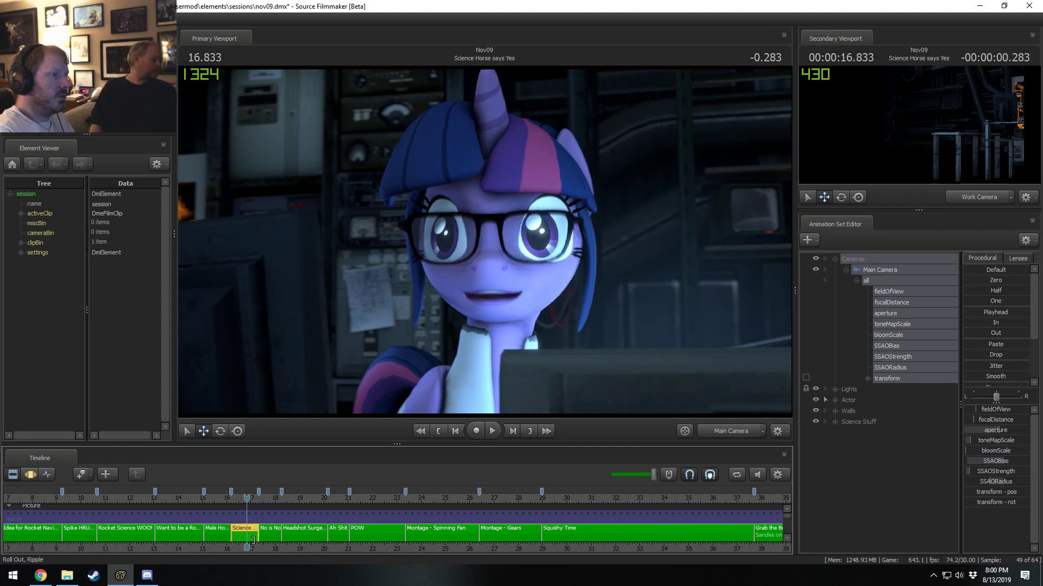
Move the playhead to 15.700 s in Male Horse says No and apply the copied SSAO settings to its Main Camera.
click(219, 493)
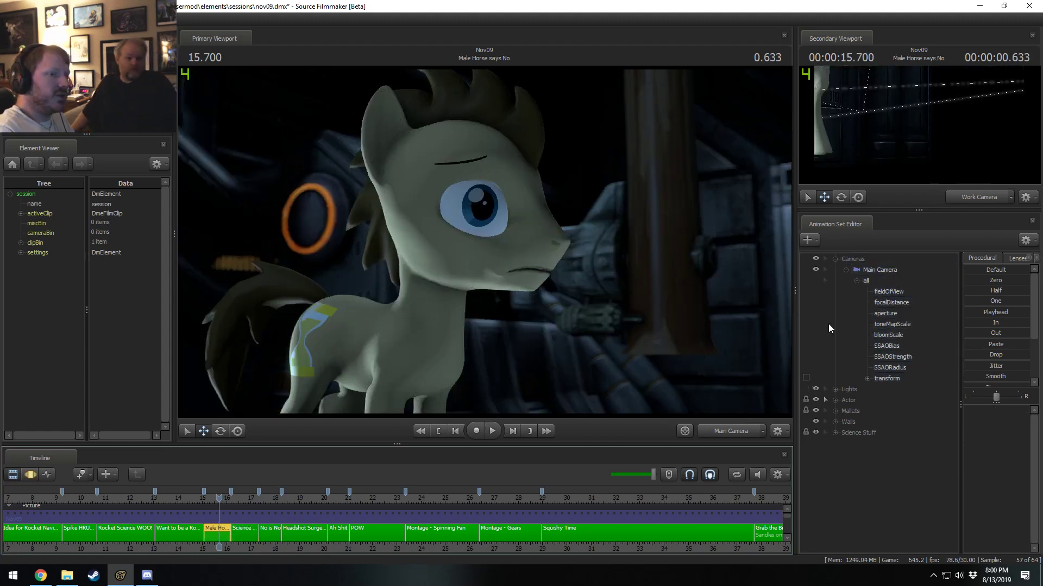
click(879, 270)
key(F3)
key(ctrl+v)
key(F2)
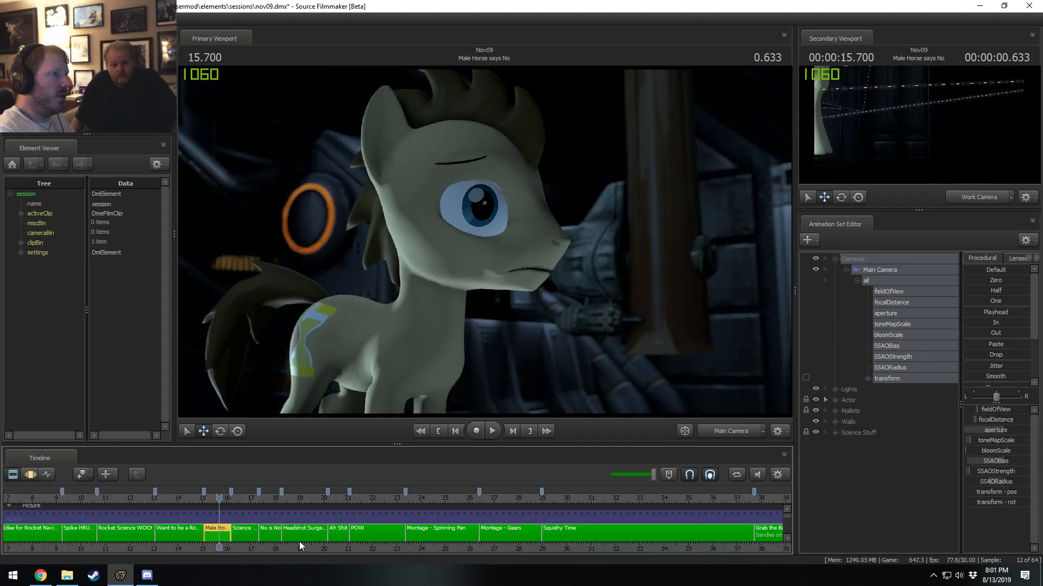
Apply the copied SSAO settings to the Main Camera in Want to be a Rocket Scientist at 14.200 s and play on to 15.000 s.
drag(296, 546, 564, 546)
click(451, 497)
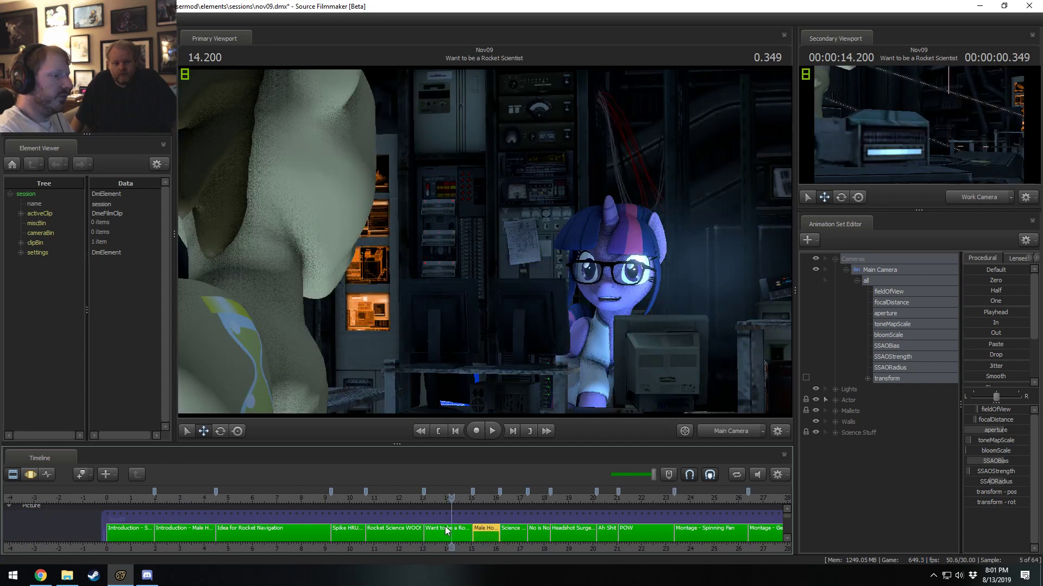
click(447, 530)
click(881, 275)
key(F3)
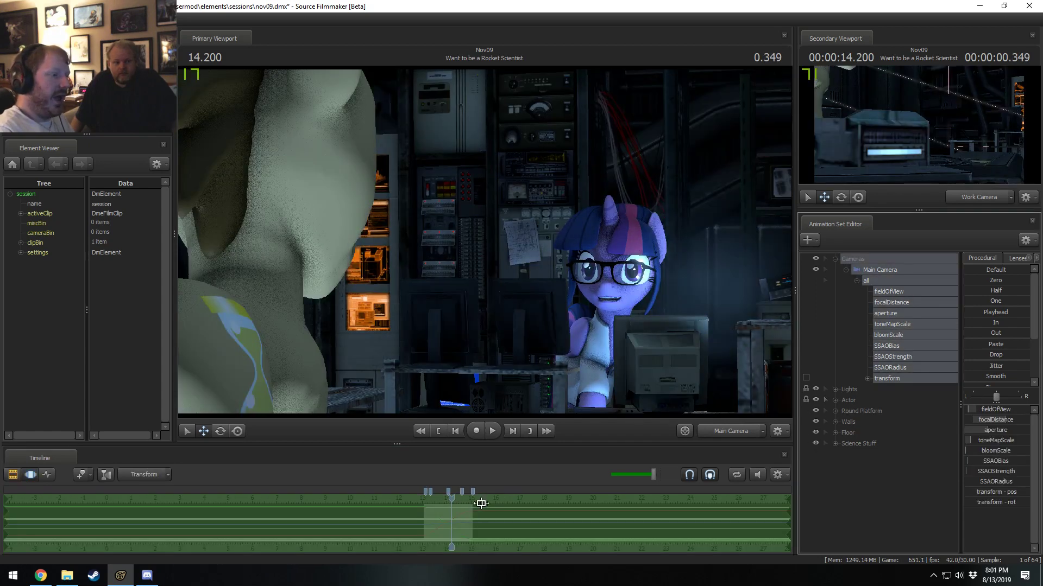
key(ctrl+v)
key(F2)
key(space)
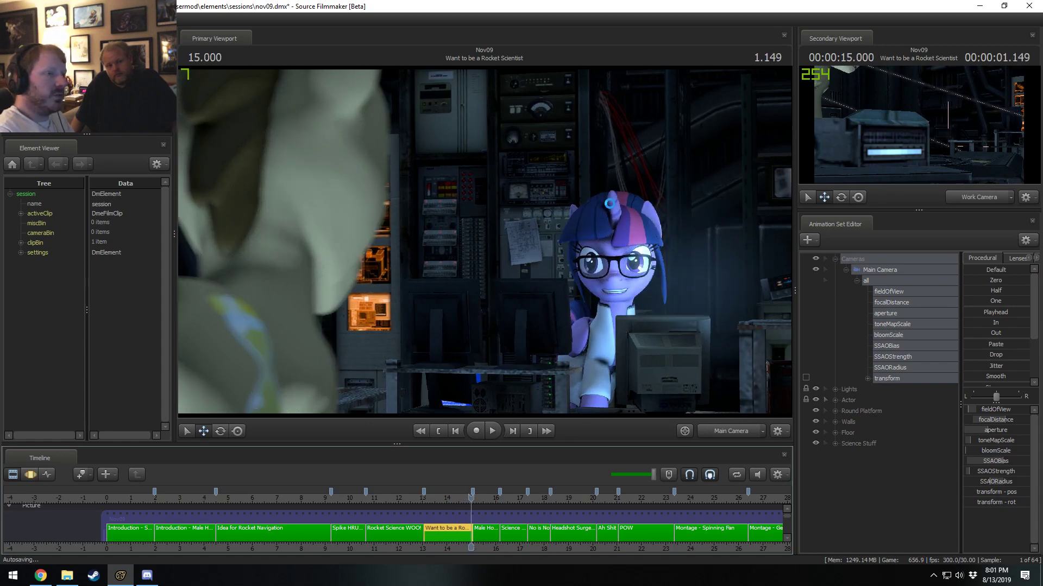
Move the playhead to 13.600 s and try lowering the Main Camera's SSAOBias in Want to be a Rocket Scientist.
click(436, 497)
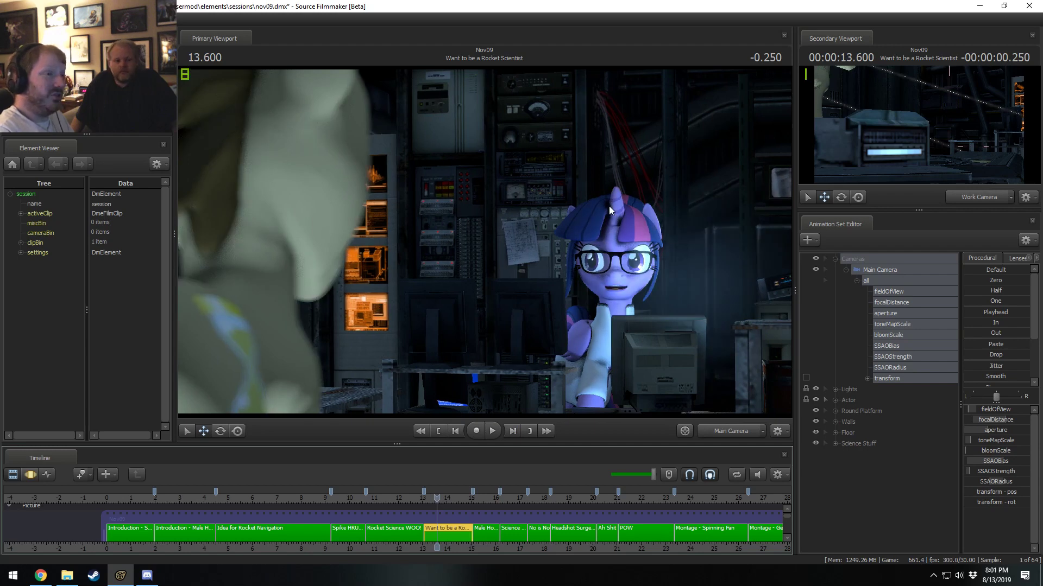
key(F3)
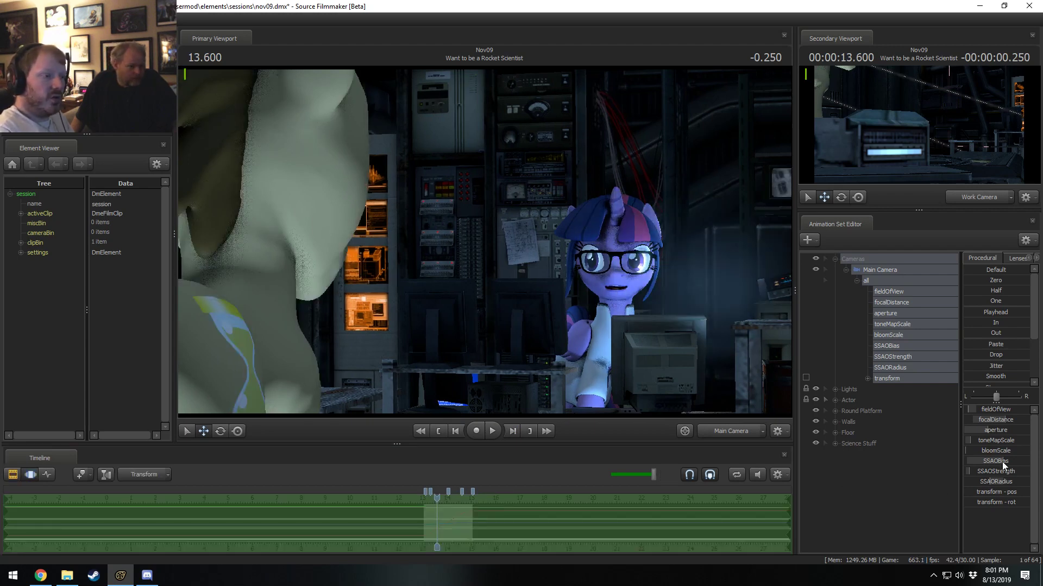
drag(1002, 462, 982, 460)
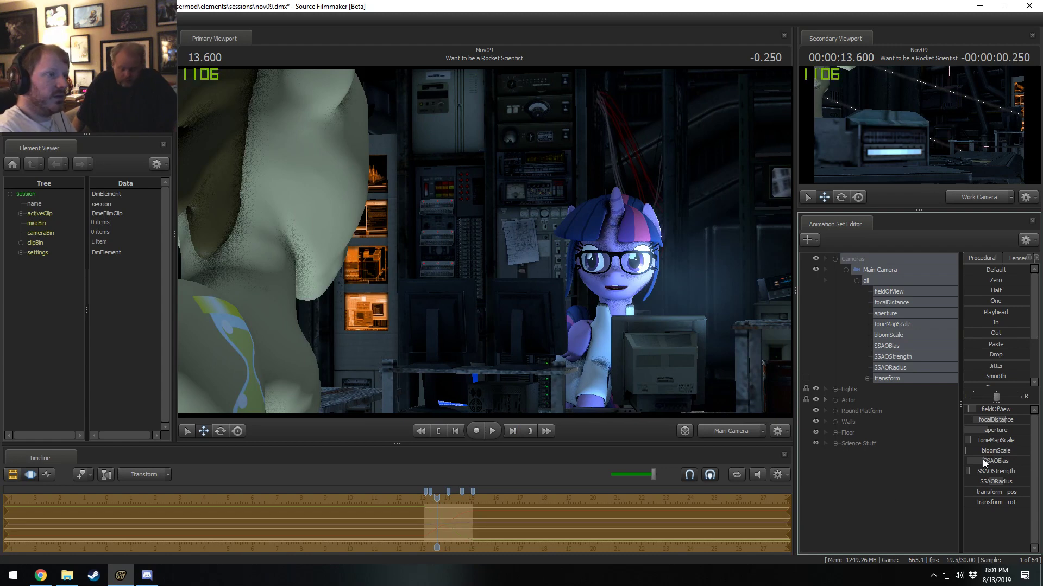
key(ctrl+z)
Adjust the Main Camera's SSAORadius and lower its SSAOBias for Want to be a Rocket Scientist, ending in clip editing.
mouse_move(1002, 471)
mouse_down()
mouse_move(1023, 492)
mouse_move(1001, 478)
mouse_up()
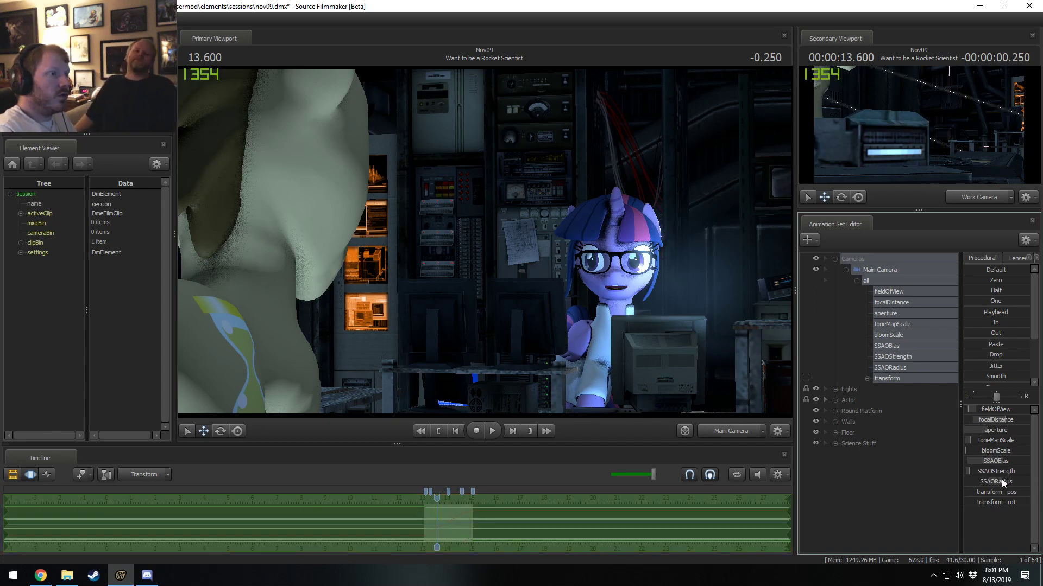
right_click(996, 481)
click(996, 489)
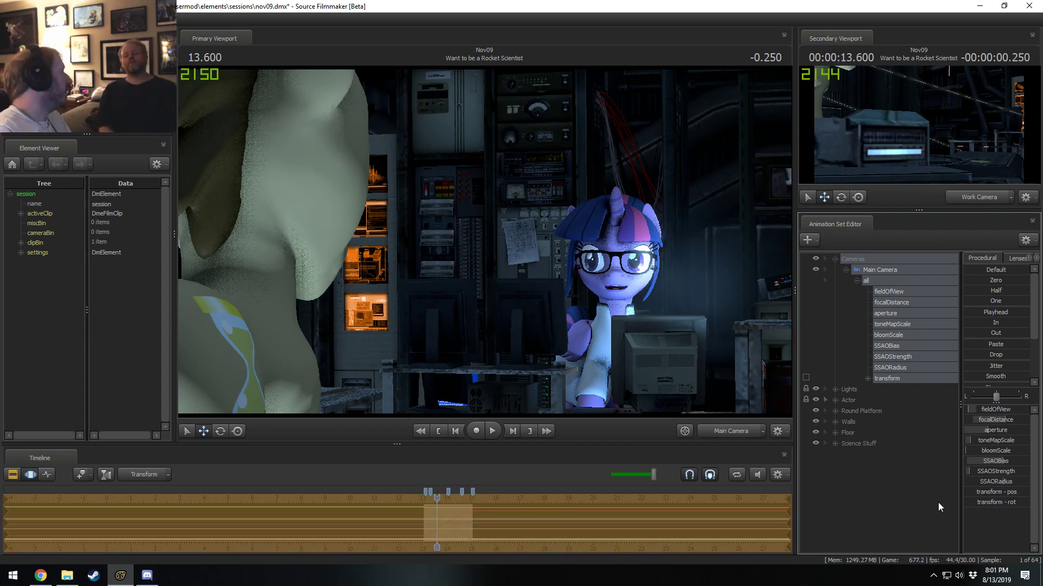
drag(1003, 461, 990, 462)
key(F2)
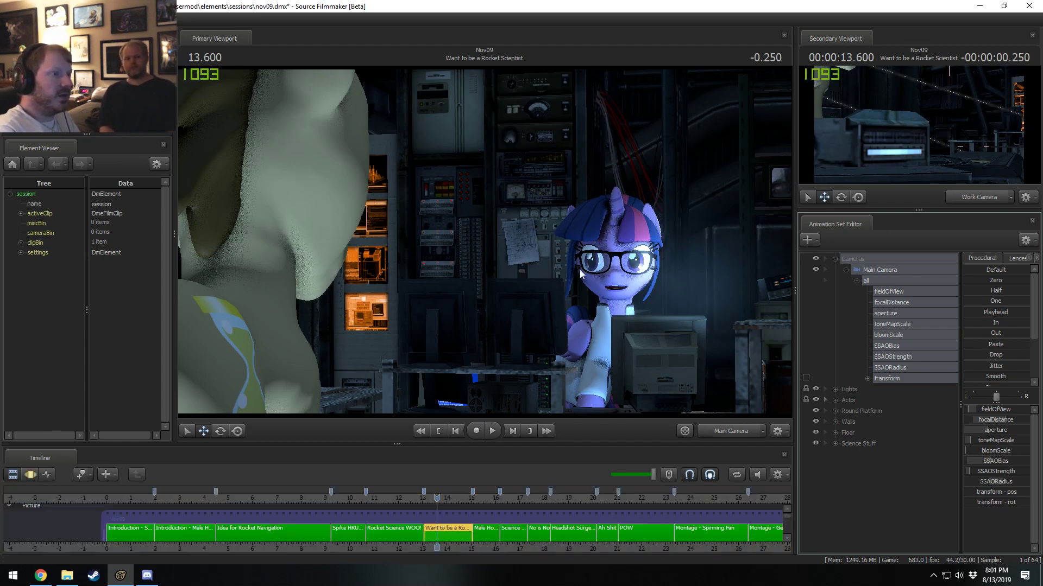
Play Want to be a Rocket Scientist from 13.600 s to 14.966 s to check the adjusted ambient occlusion.
key(space)
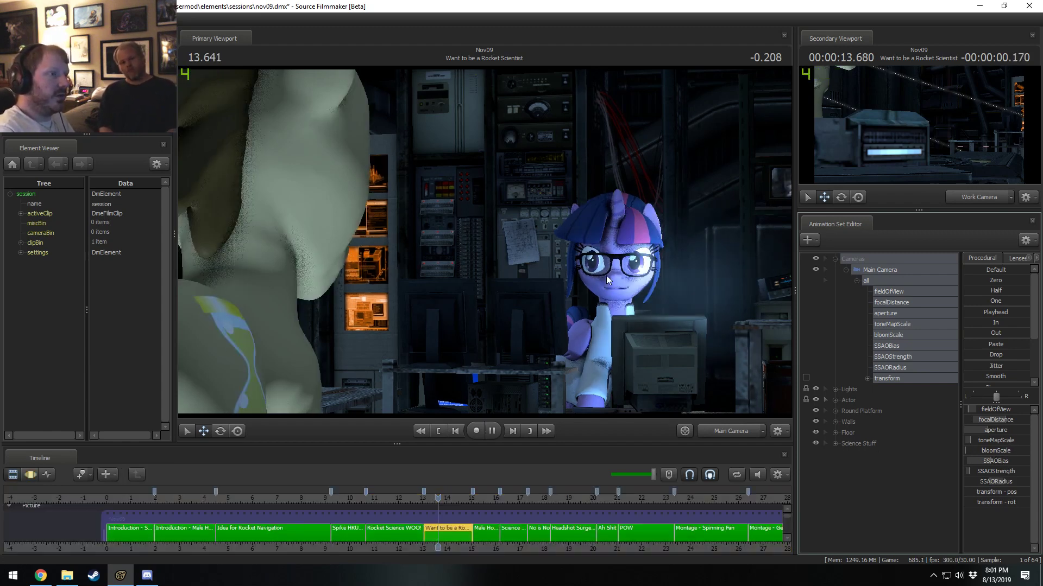
key(space)
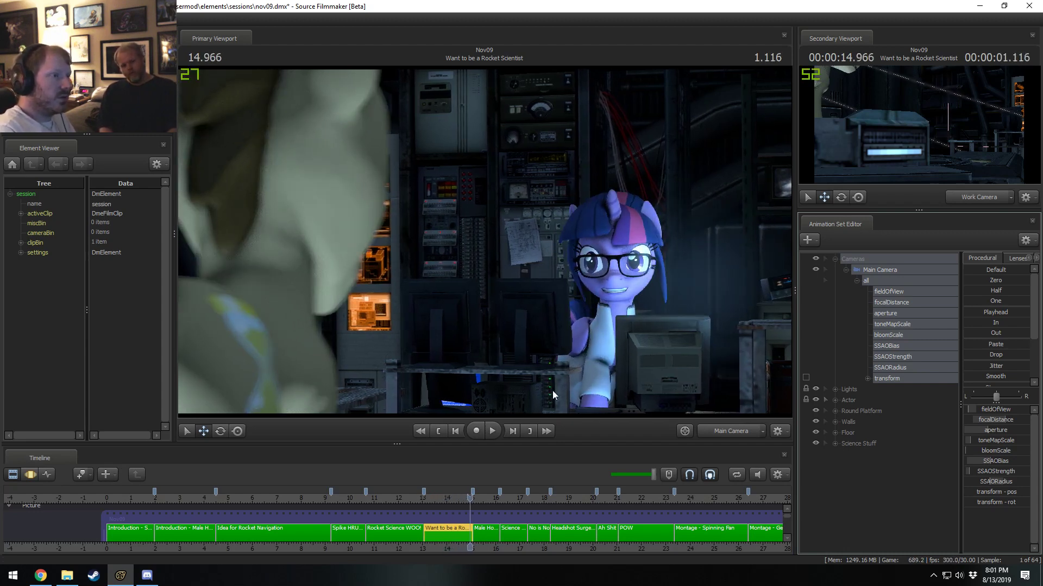
key(F3)
key(F2)
Select the Rocket Science WOO! shot at 11.700 s and apply the copied SSAO settings to its Main Camera.
click(383, 527)
click(390, 498)
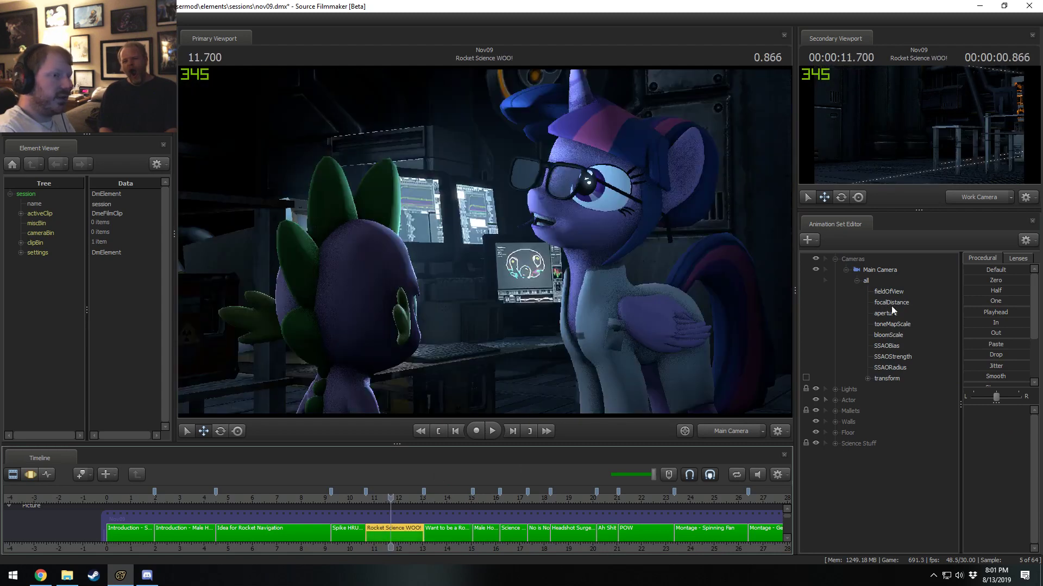
click(882, 272)
key(F3)
key(F2)
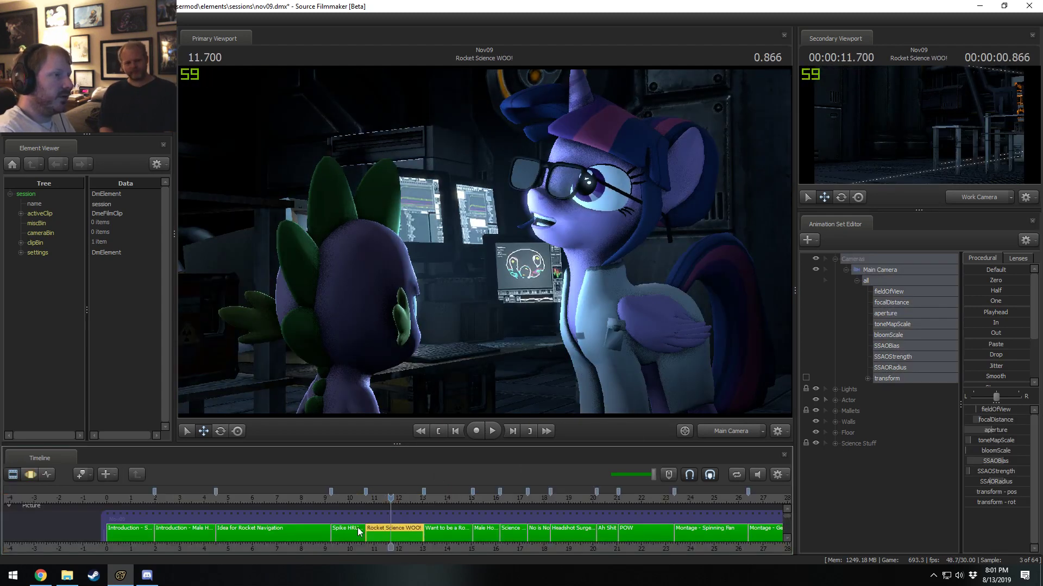
Select the Spike shot just before Rocket Science WOO! and apply the copied SSAO settings to its Main Camera.
click(344, 536)
click(862, 270)
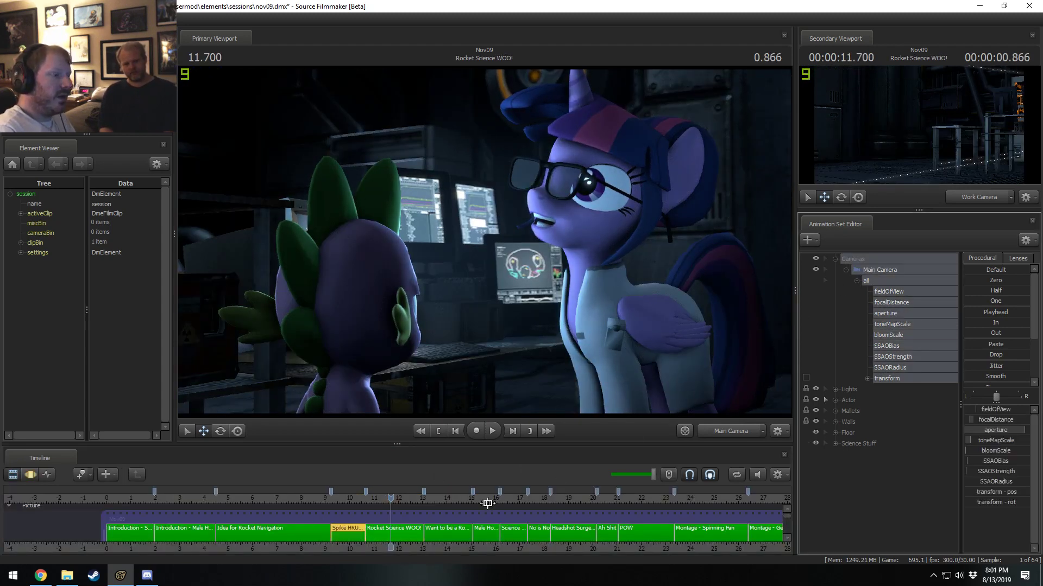
key(F3)
key(F2)
Go to 6.966 s in Idea for Rocket Navigation and apply the copied SSAO settings to its Main Camera.
click(276, 543)
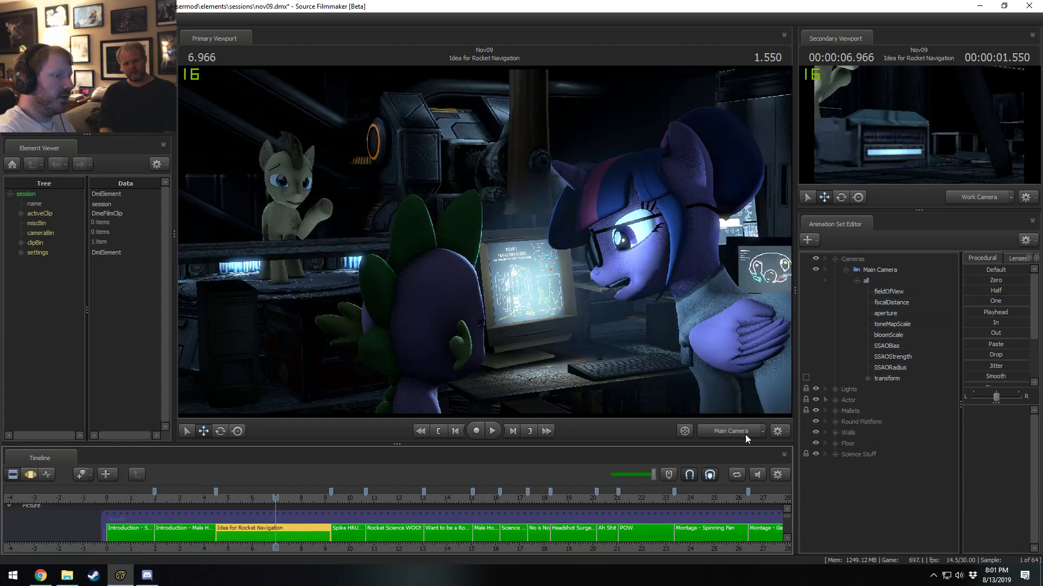
click(868, 273)
key(F3)
key(F2)
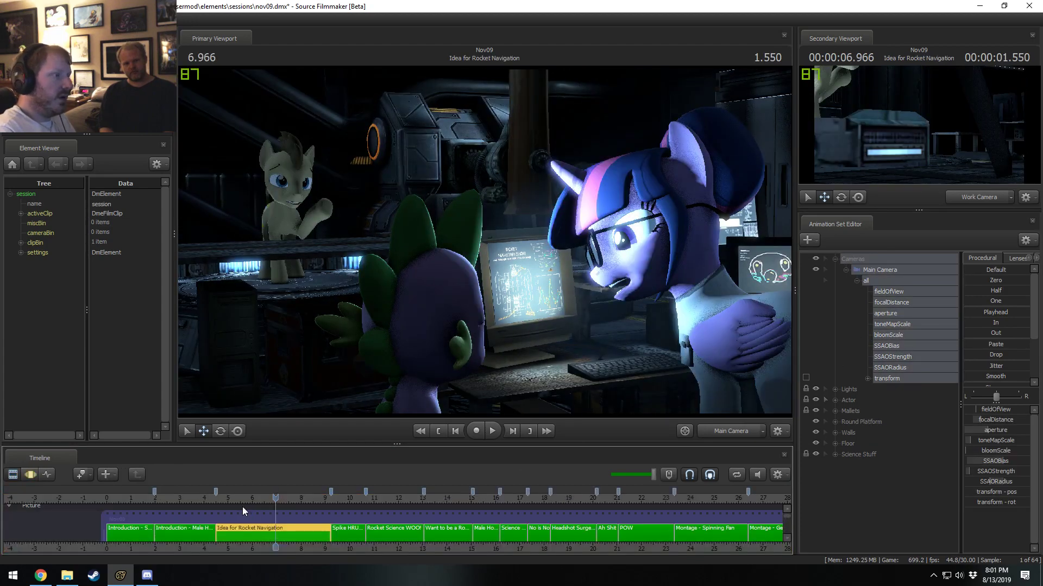
Go to 3.066 s in Introduction - Male Horse and apply the copied SSAO settings to its Main Camera.
click(181, 499)
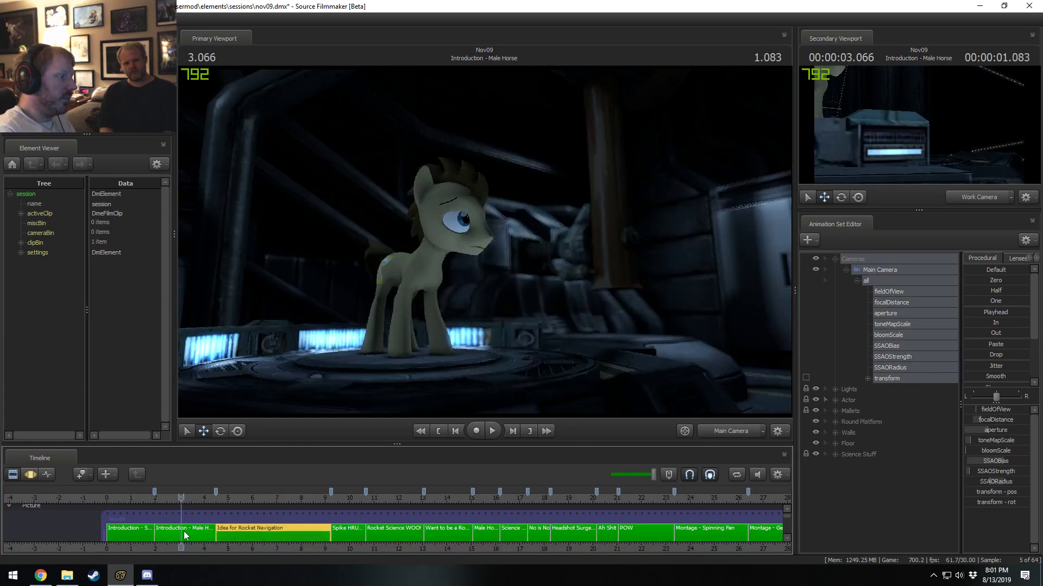
click(884, 268)
key(F3)
key(F2)
Select the Introduction - Science Horse shot at 1.466 s and apply the copied SSAO settings to its Main Camera.
click(141, 499)
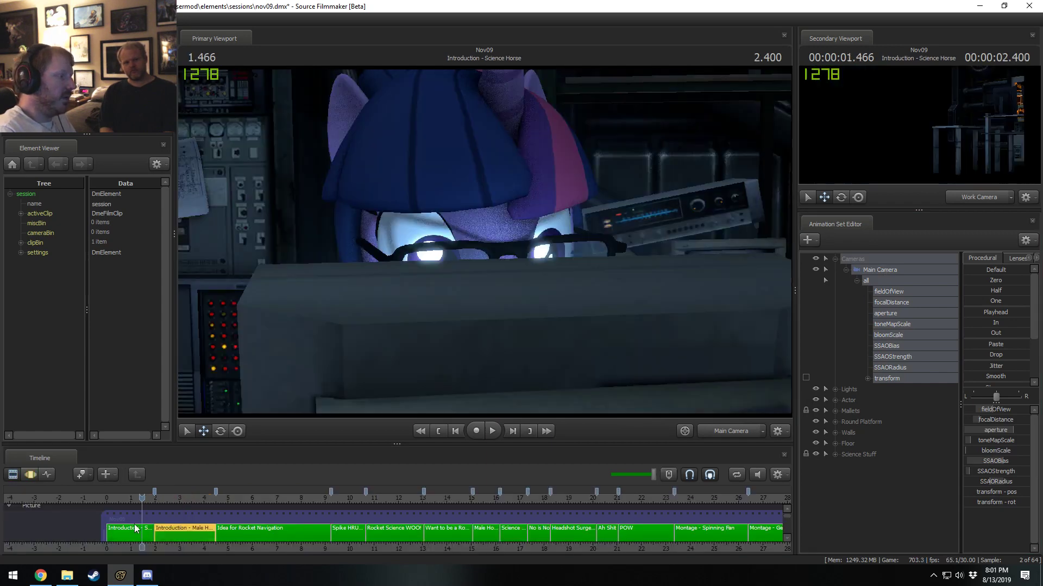
click(135, 529)
click(872, 272)
key(F3)
click(365, 522)
key(ctrl+v)
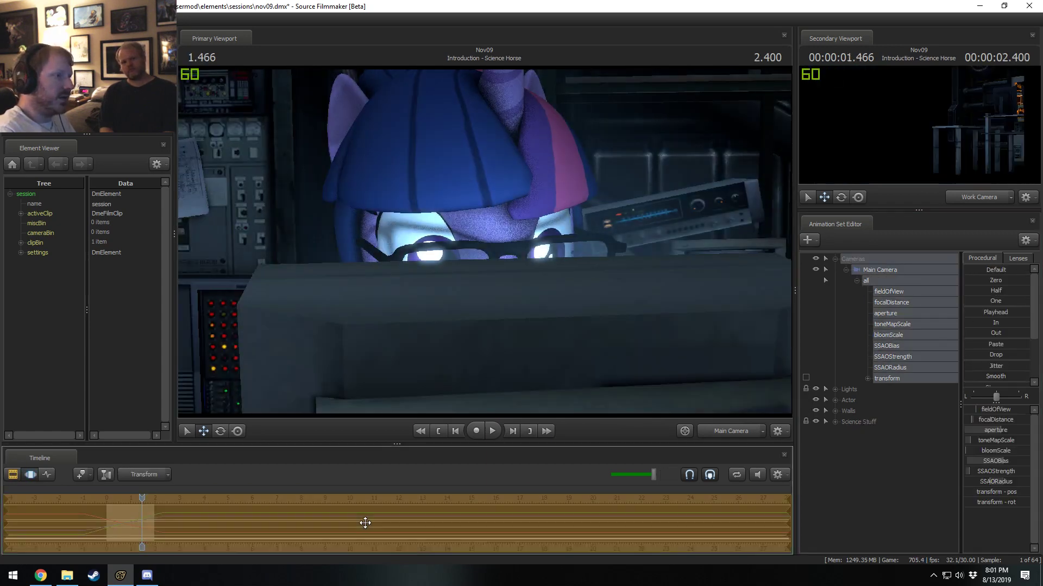
key(F2)
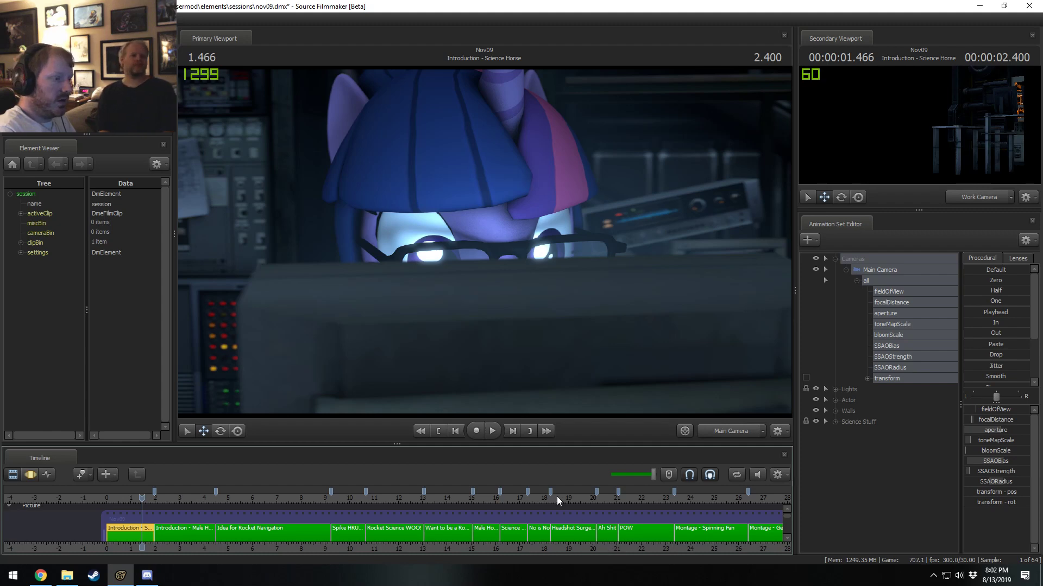
Go to 19.000 s in Headshot Surgery, apply the copied SSAO settings to its Main Camera and collapse that camera's controls.
drag(556, 497, 568, 496)
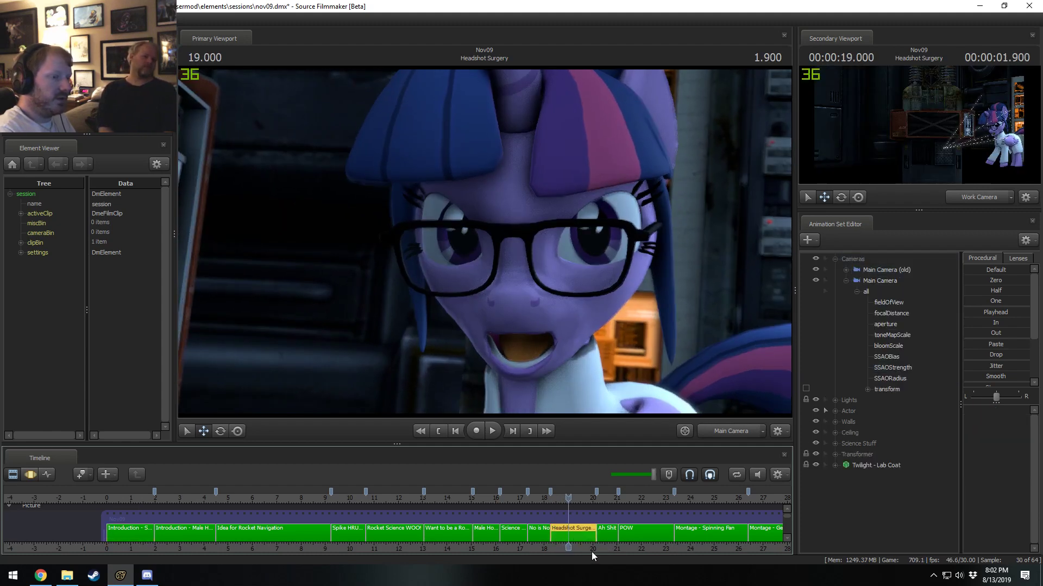
middle_drag(592, 551, 341, 547)
click(868, 282)
click(848, 282)
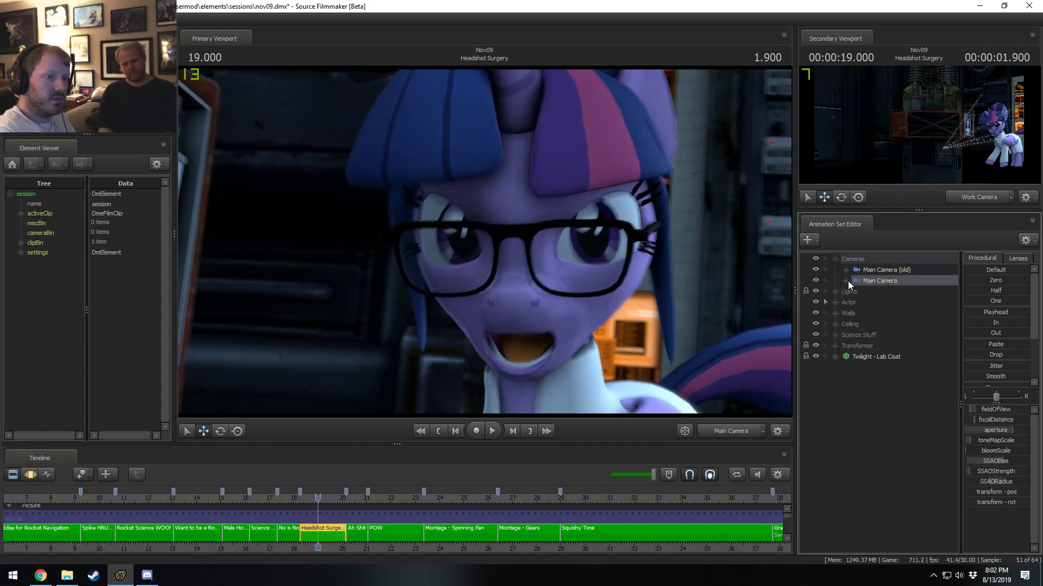
click(842, 257)
Apply the copied SSAO settings to the Main Camera in Ah Shit at 20.433 s and in POW at 21.866 s.
click(353, 494)
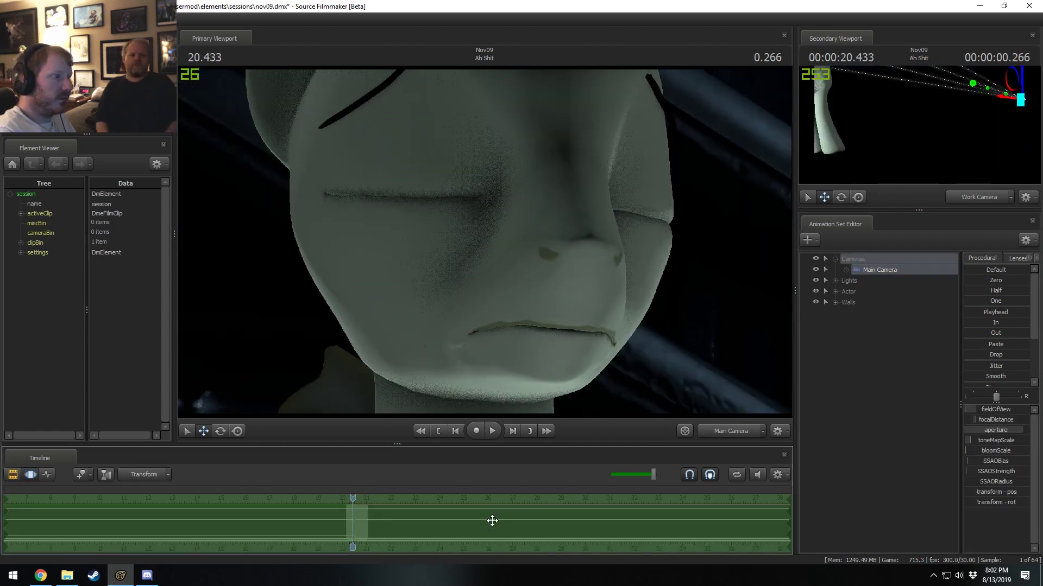
click(388, 525)
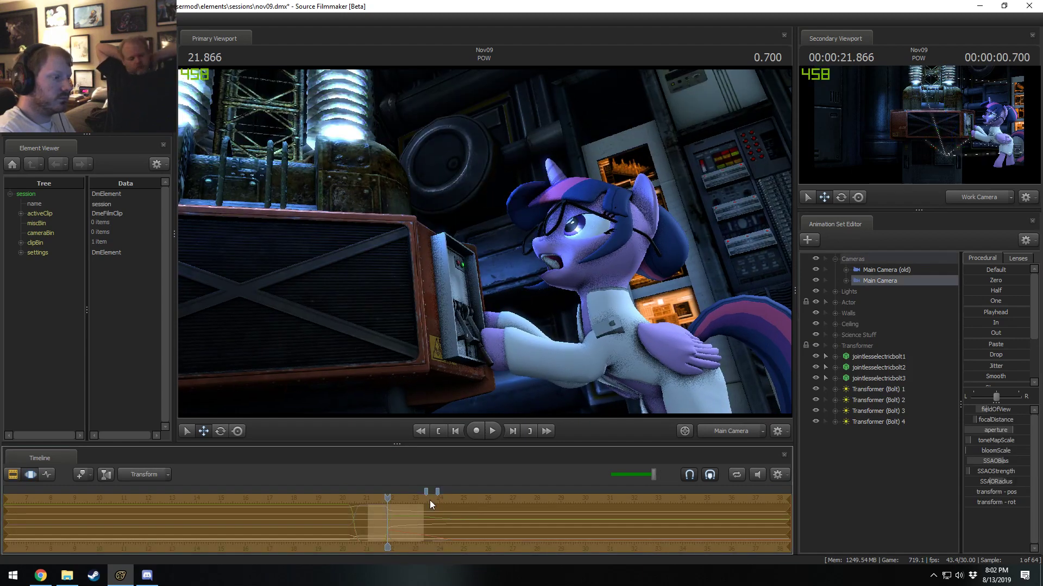
Go to 23.733 s in Montage - Spinning Fan and apply the copied SSAO settings to its Main Camera.
click(432, 500)
click(874, 270)
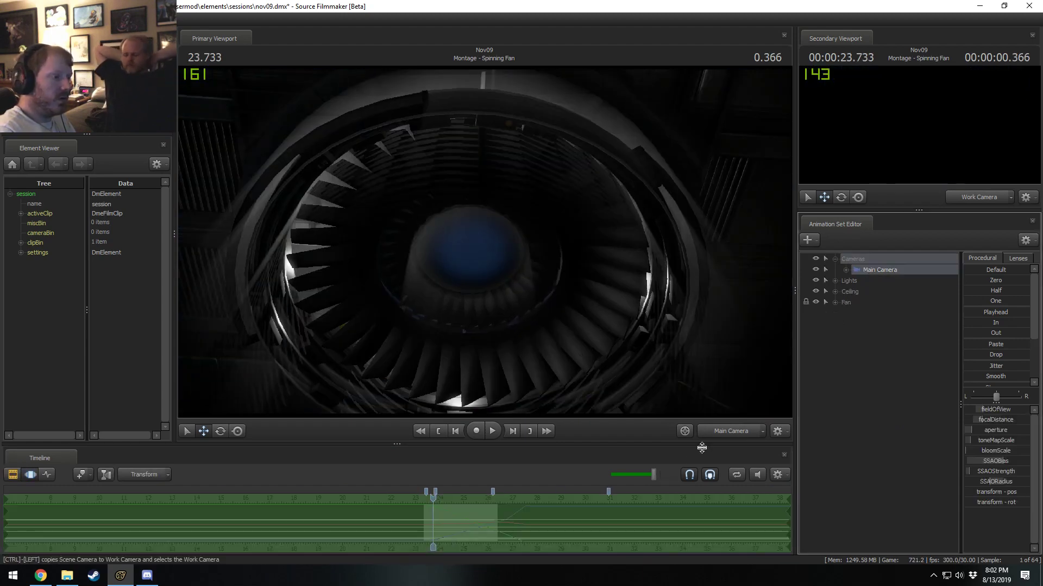
key(F2)
Apply the copied SSAO settings to Squishy Time's Main Camera at 34.666 s, and select the Main Camera in Grab the Brain! at 40.533 s.
middle_drag(571, 550, 251, 524)
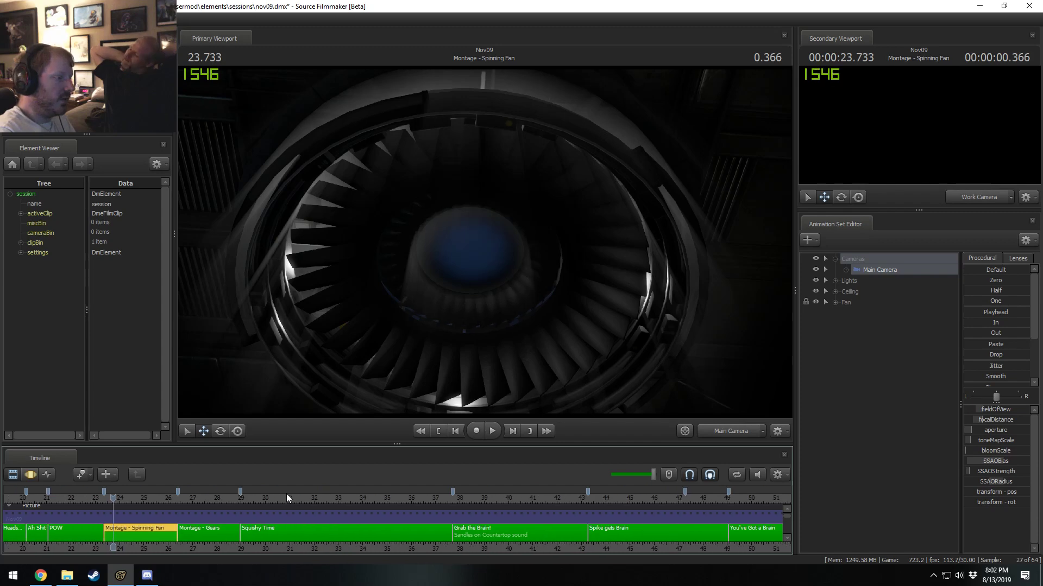
drag(288, 498, 379, 496)
click(395, 537)
click(865, 272)
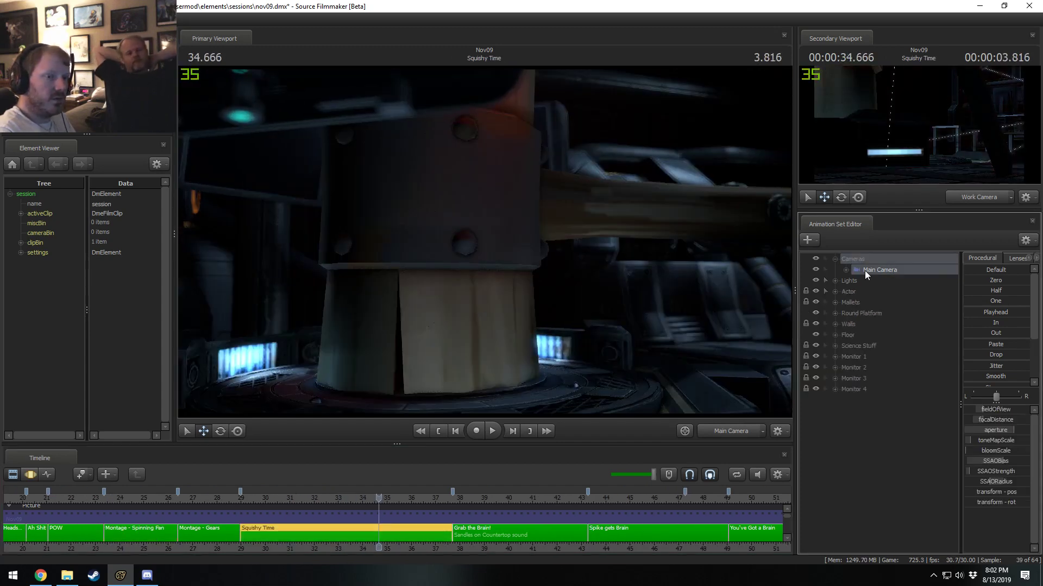
click(520, 535)
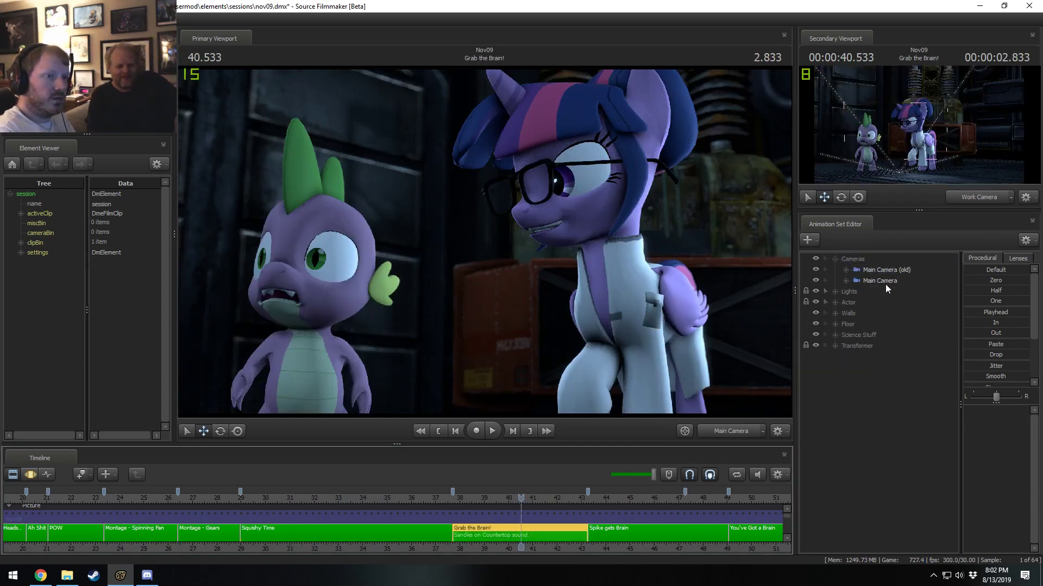
click(884, 282)
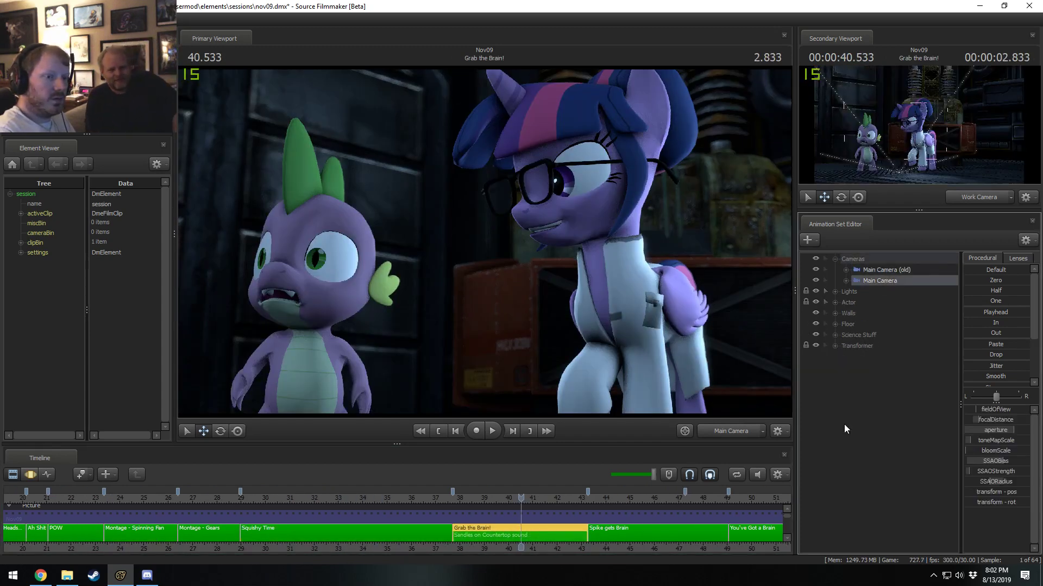
Go to 46.533 s in Spike gets Brain and apply the copied SSAO settings to its Main Camera.
click(667, 499)
middle_drag(678, 547, 426, 542)
click(401, 533)
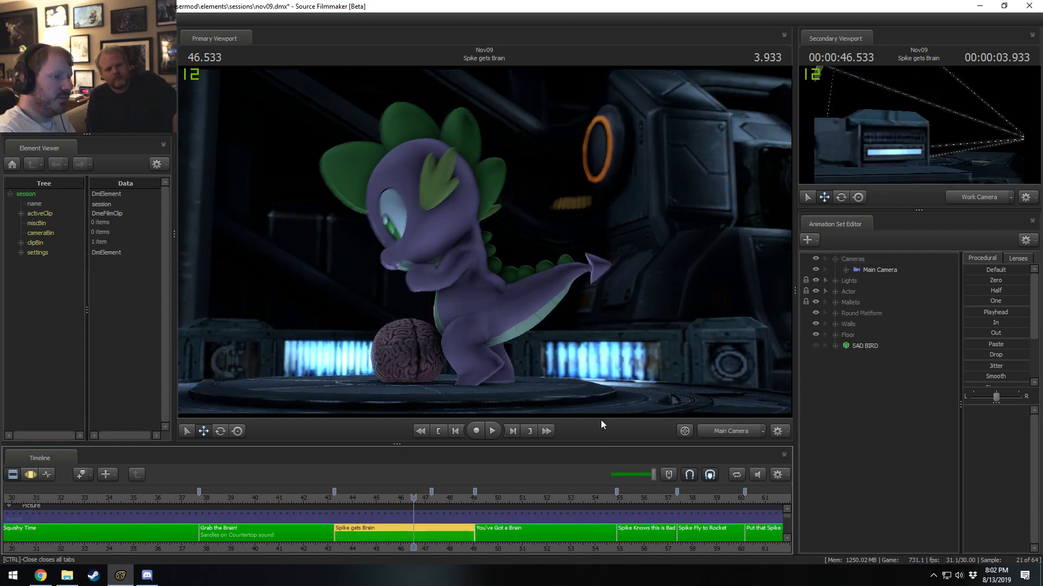
click(877, 271)
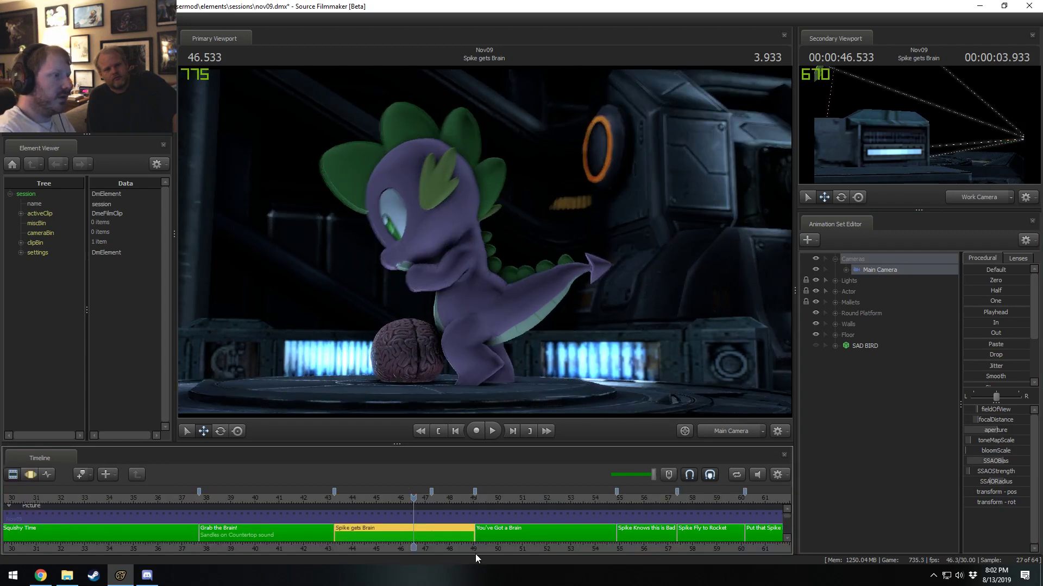
key(F3)
Replay Spike gets Brain from about 46 s to 47.466 s to check the ambient occlusion on Spike and the brain.
key(space)
key(space)
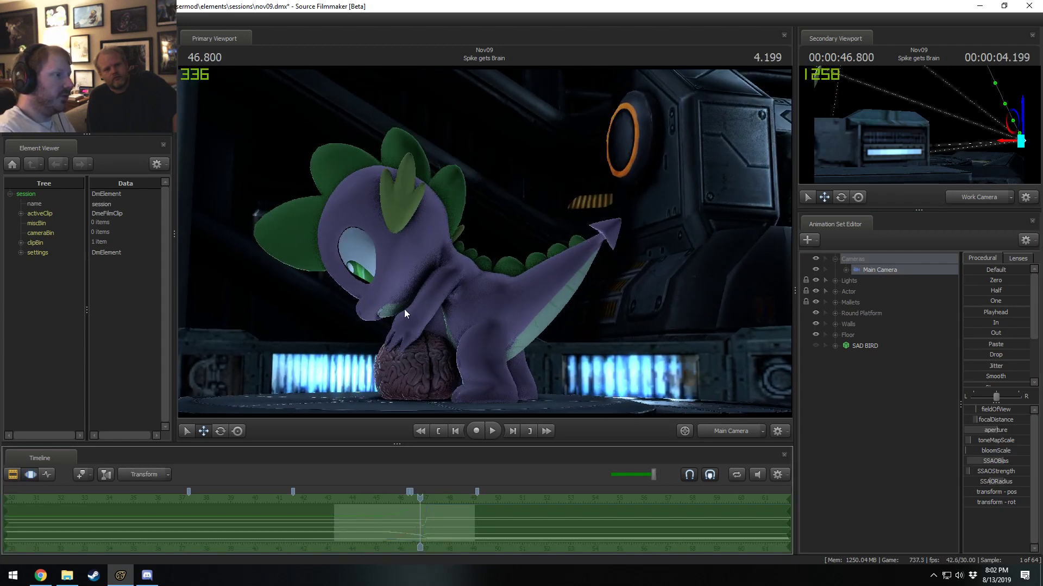
key(F2)
mouse_move(391, 513)
mouse_down()
mouse_move(386, 497)
mouse_move(399, 497)
mouse_up()
key(space)
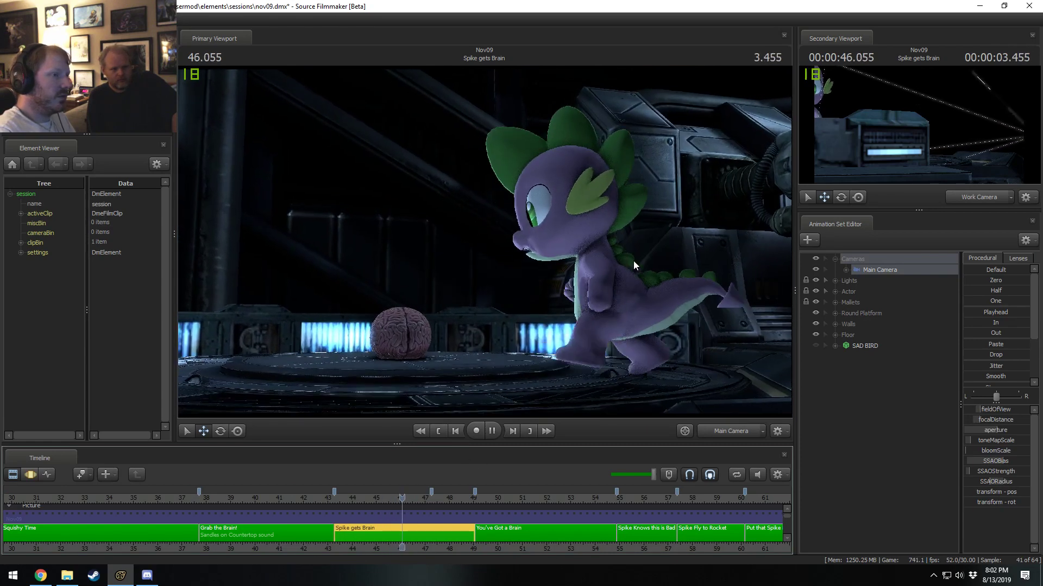
key(space)
key(space)
key(space)
key(space)
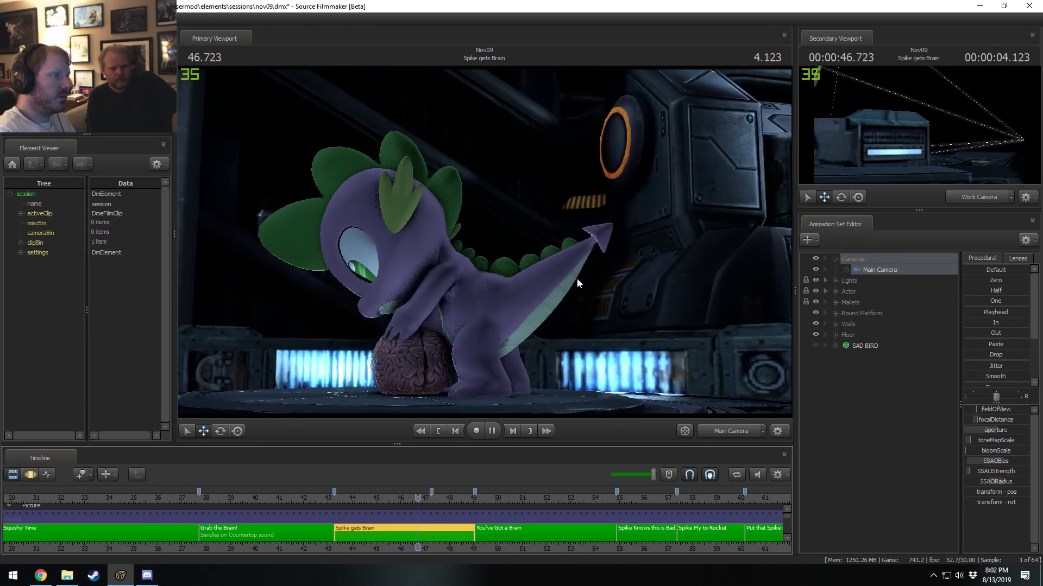
key(space)
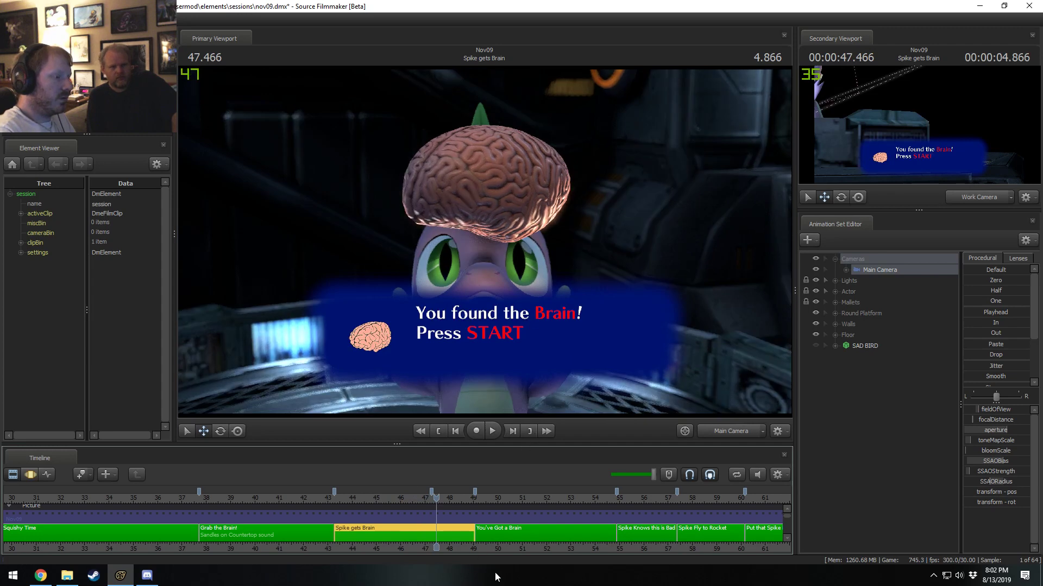
Select the You've Got a Brain shot at 50.533 s and apply the copied SSAO settings to its Main Camera.
middle_drag(511, 524, 277, 508)
click(277, 509)
click(285, 535)
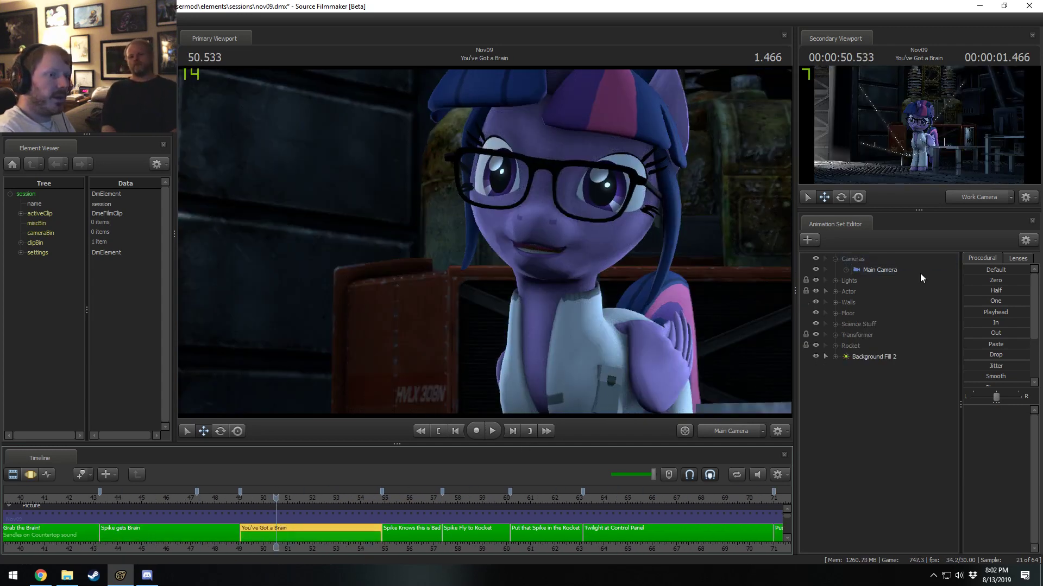
click(877, 270)
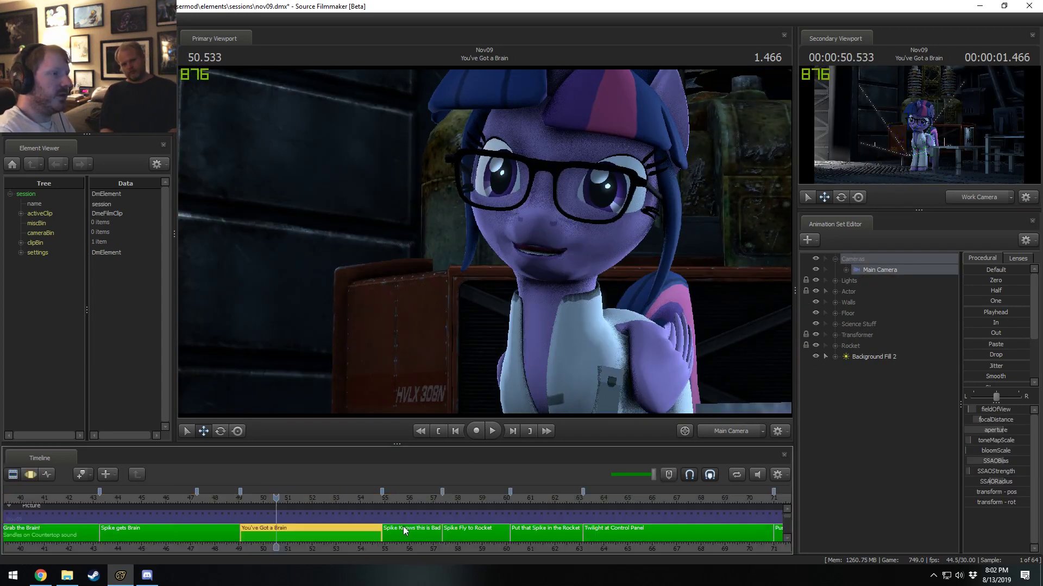
Apply the copied SSAO settings to the Main Camera in Spike gets Brain at 48.200 s and in Spike Knows this is Bad at 55.900 s.
click(220, 516)
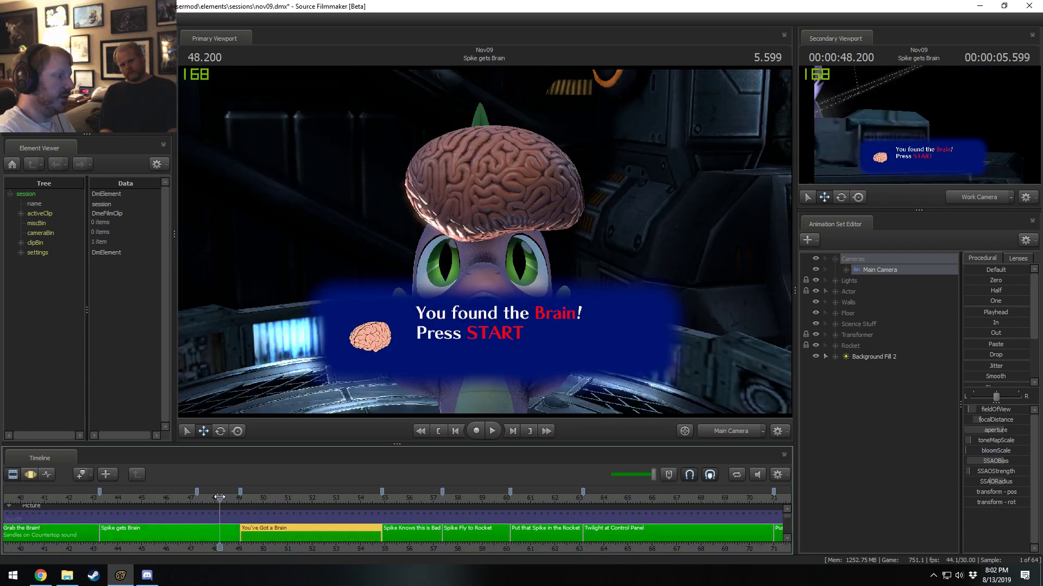
click(224, 537)
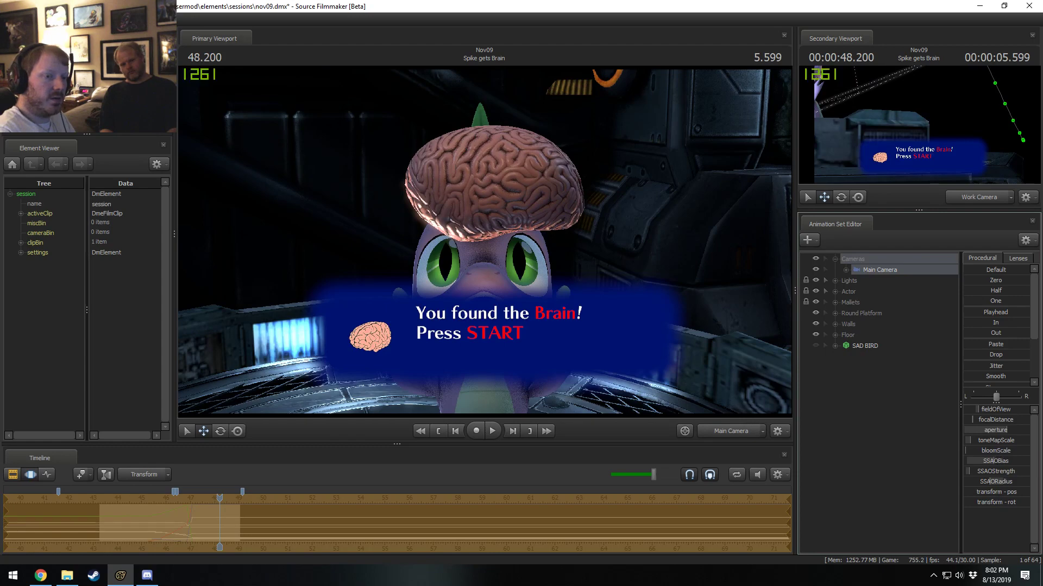
click(406, 504)
click(413, 526)
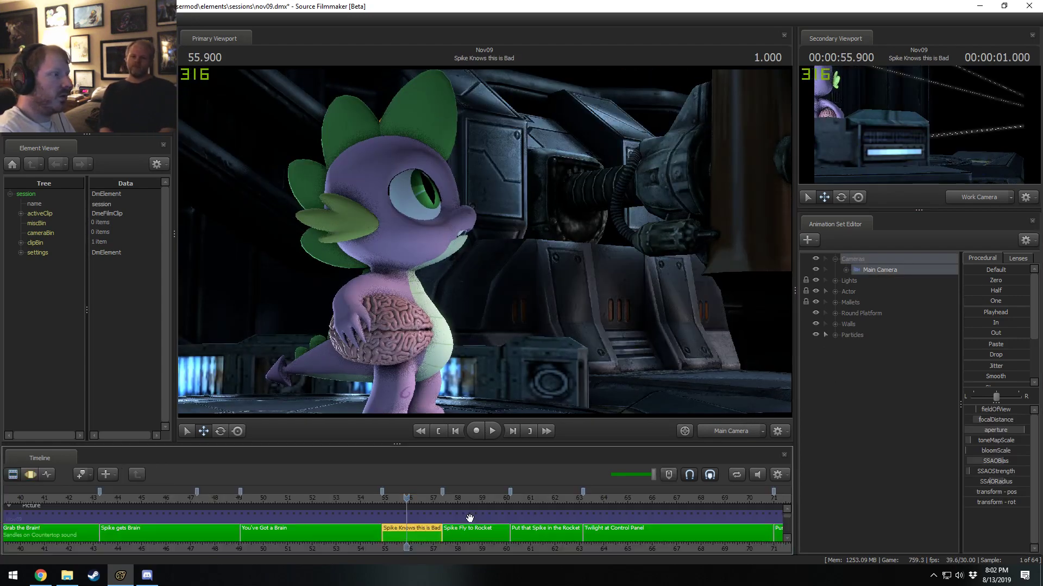
Go to 58.633 s in Spike Fly to Rocket and apply the copied SSAO settings to its Main Camera.
click(473, 497)
click(878, 269)
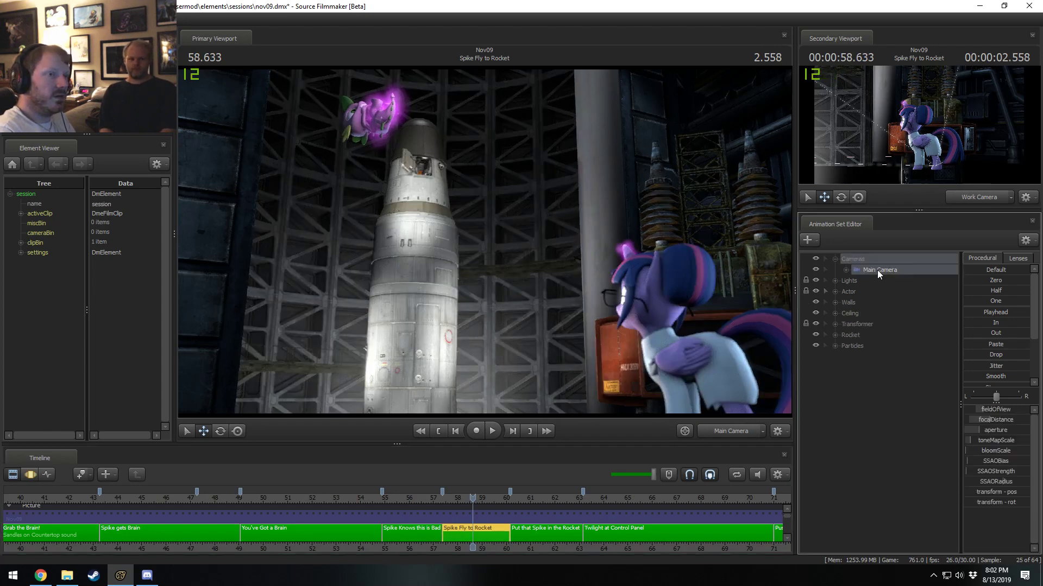
key(F3)
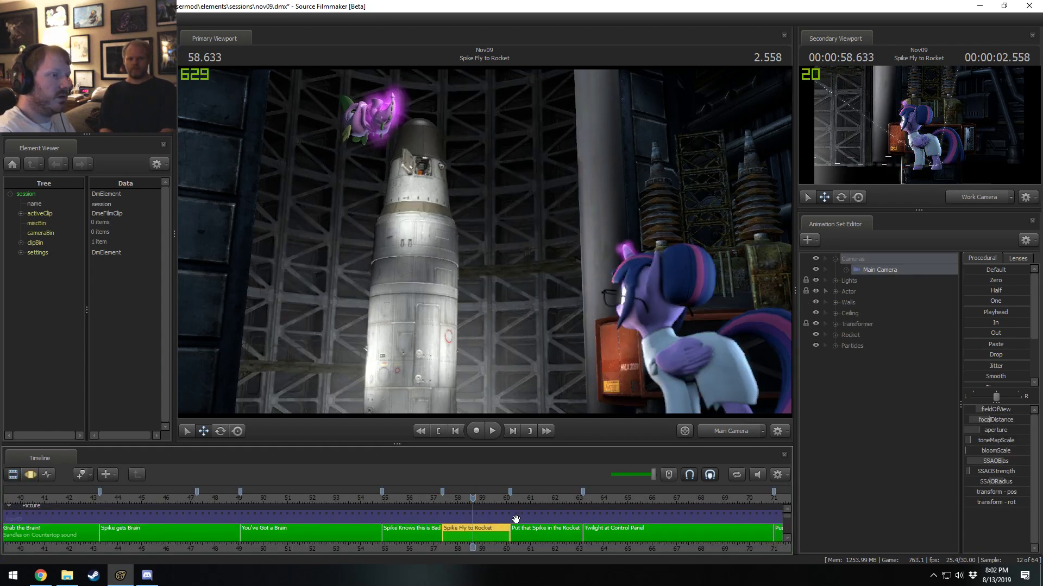
Select the Put that Spike in the Rocket shot at 61.500 s and apply the copied SSAO settings to its Main Camera.
middle_drag(518, 551, 263, 543)
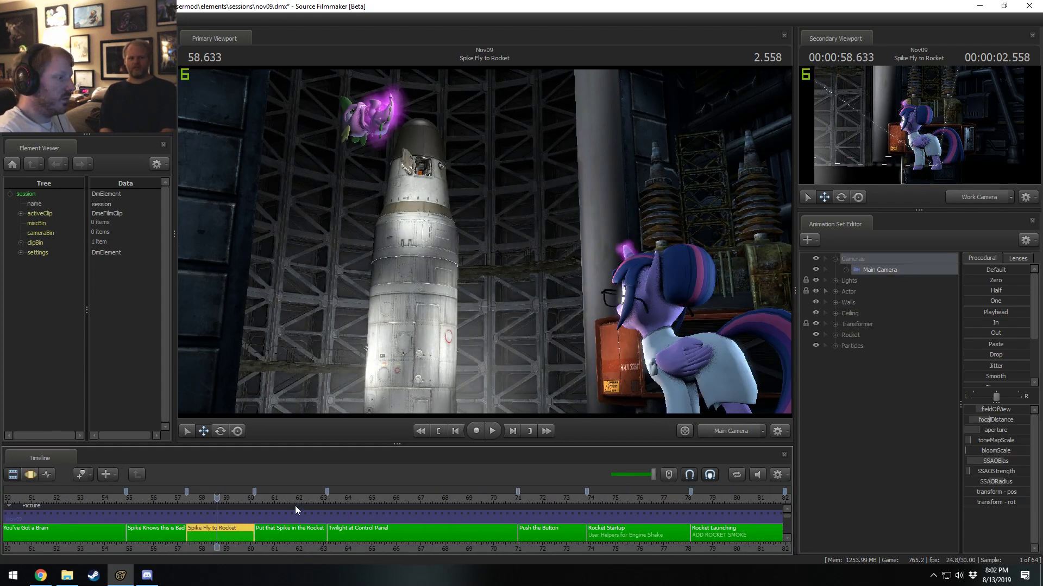
click(287, 497)
click(289, 533)
click(891, 270)
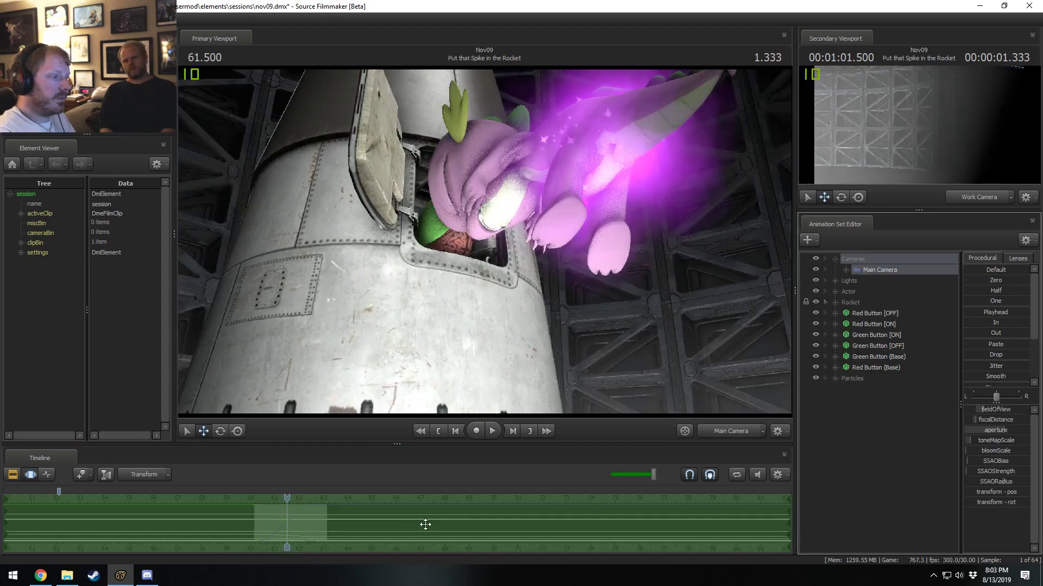
key(F3)
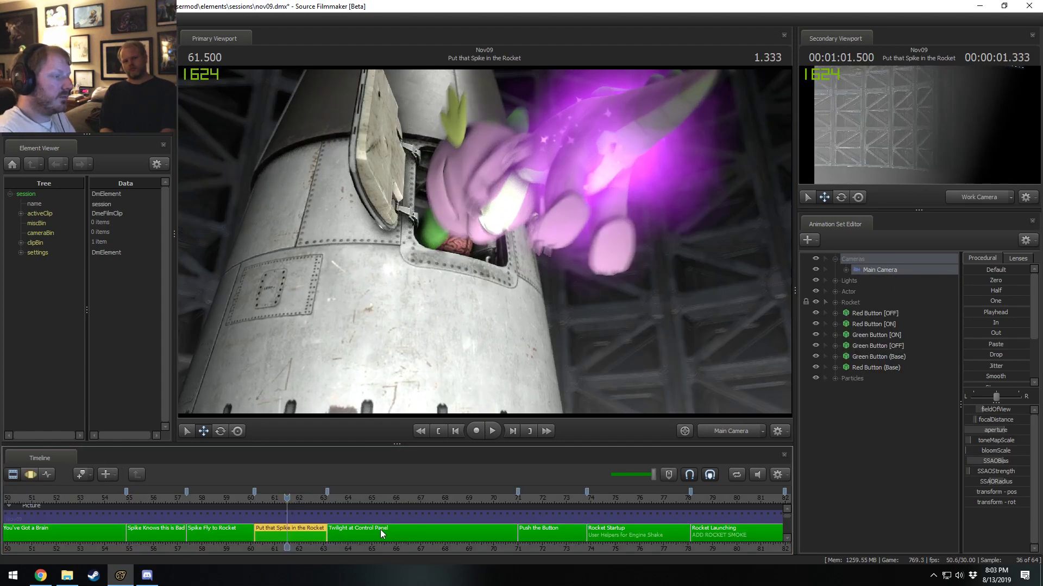
Go to 64.900 s in Twilight at Control Panel and apply the copied SSAO settings to Main Camera2.
click(484, 526)
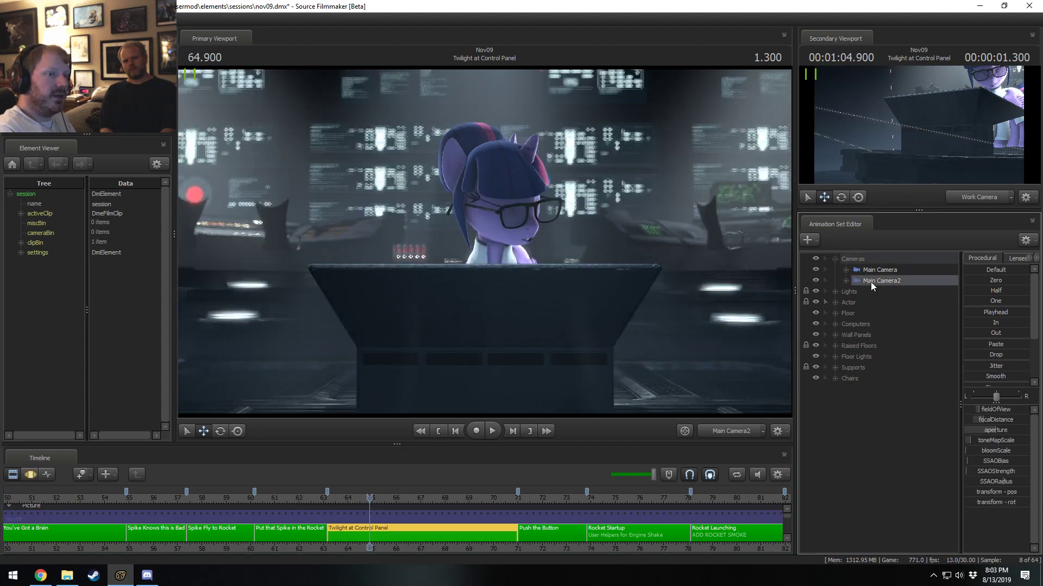
click(880, 269)
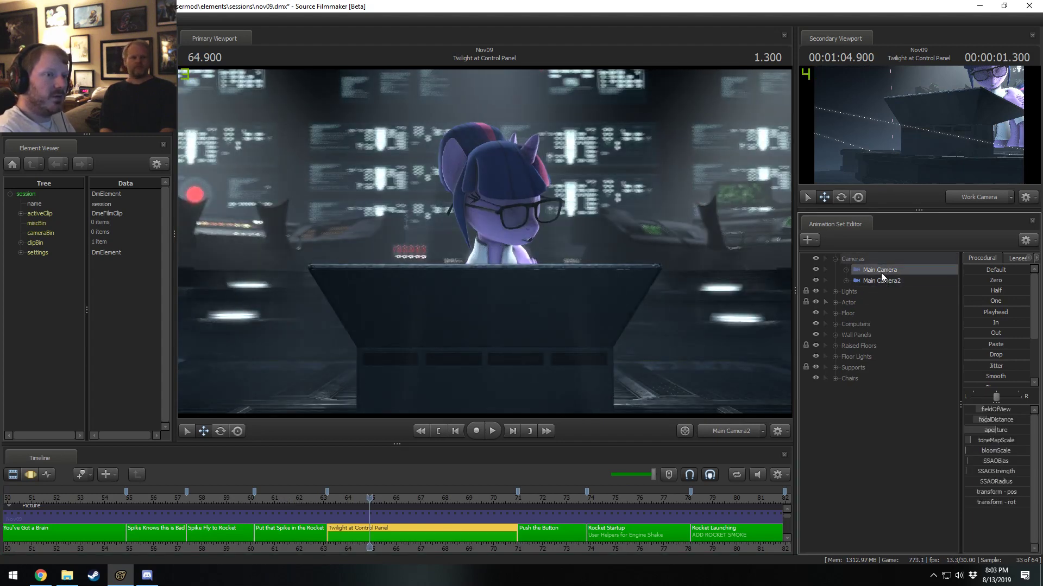
click(880, 280)
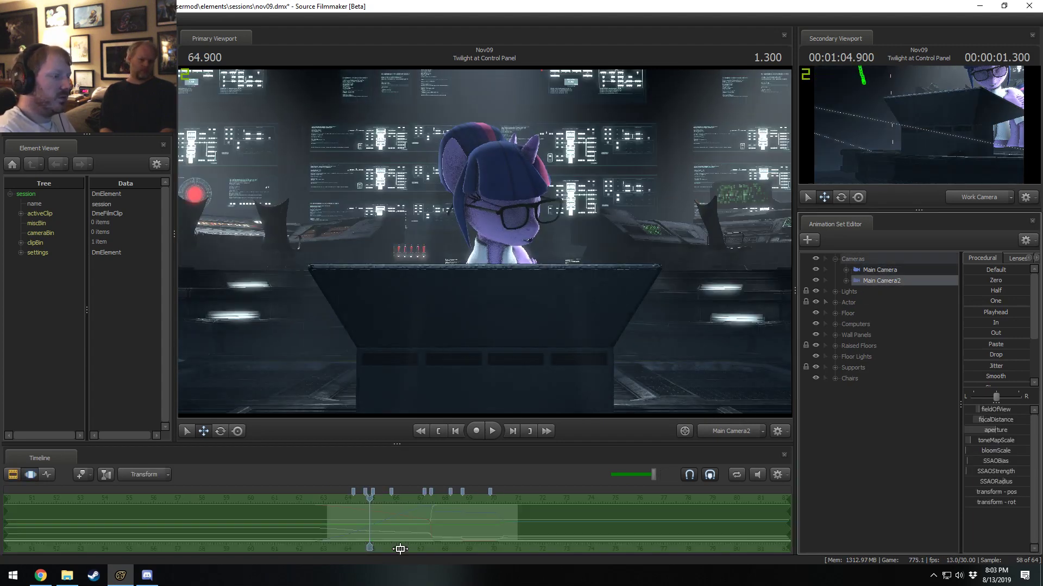
key(F3)
Play Twilight at Control Panel up to 69.266 s to check the ambient occlusion on Twilight's face.
key(space)
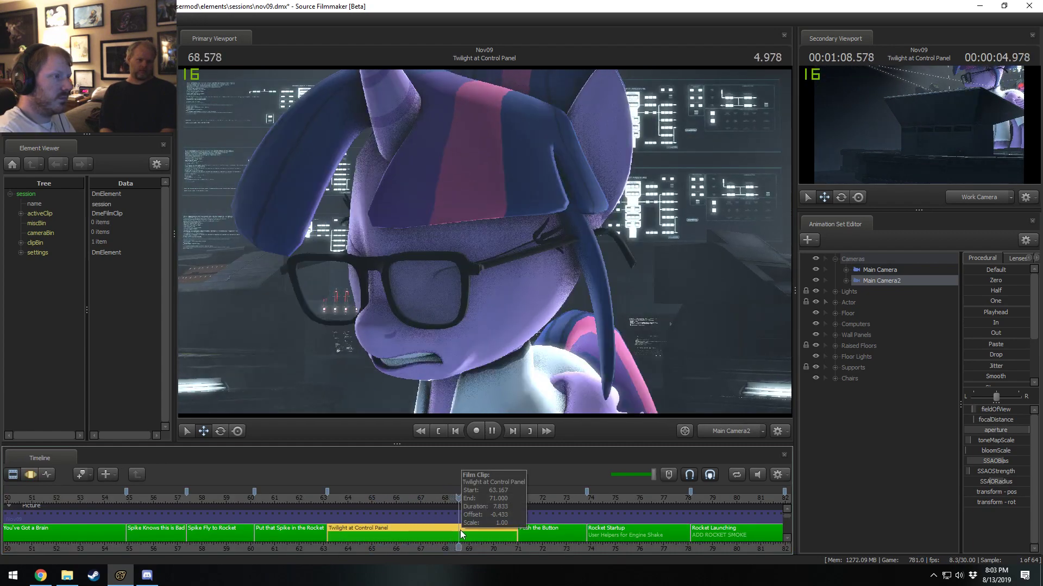
key(space)
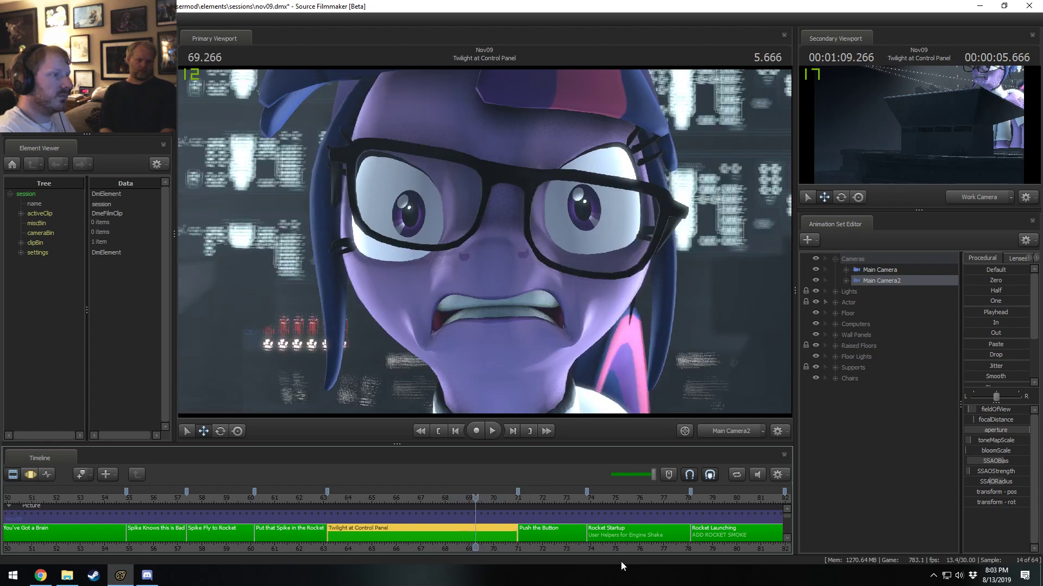
middle_drag(549, 553, 308, 551)
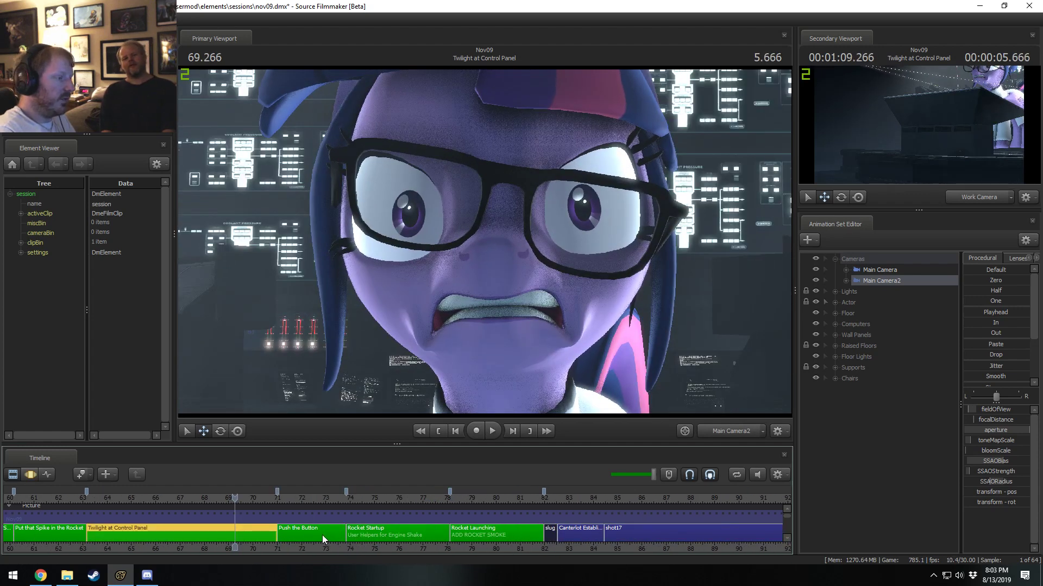
Apply the copied SSAO settings to the Main Camera in Push the Button at 72.400 s and to both cameras in Rocket Startup.
double_click(311, 535)
click(949, 259)
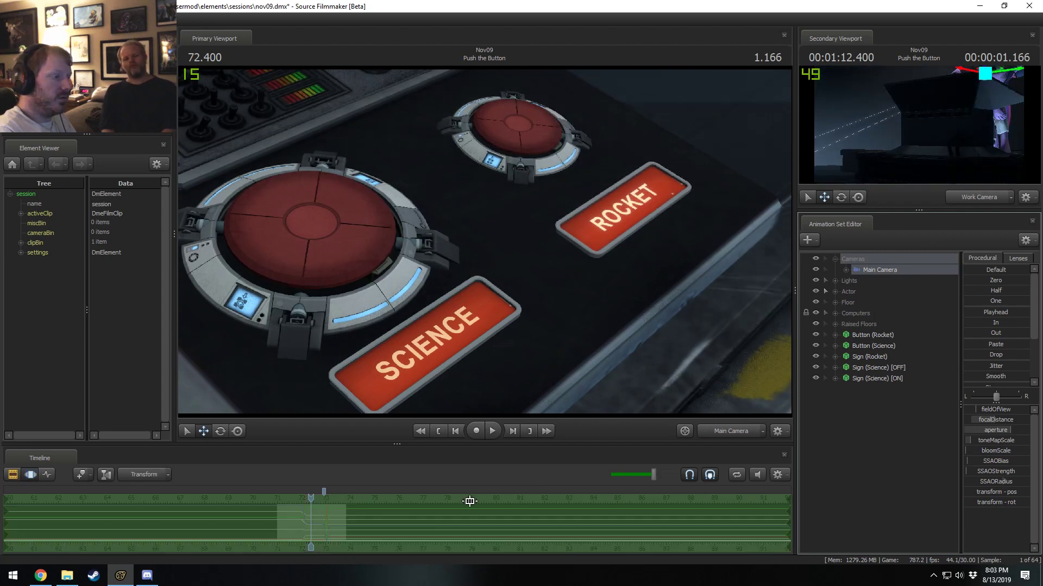
double_click(378, 535)
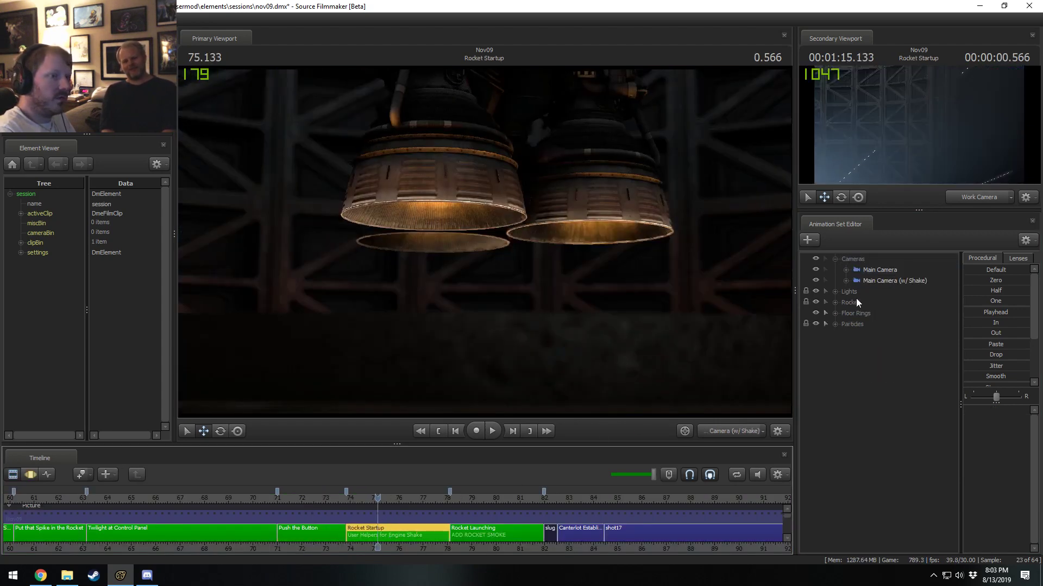
click(878, 280)
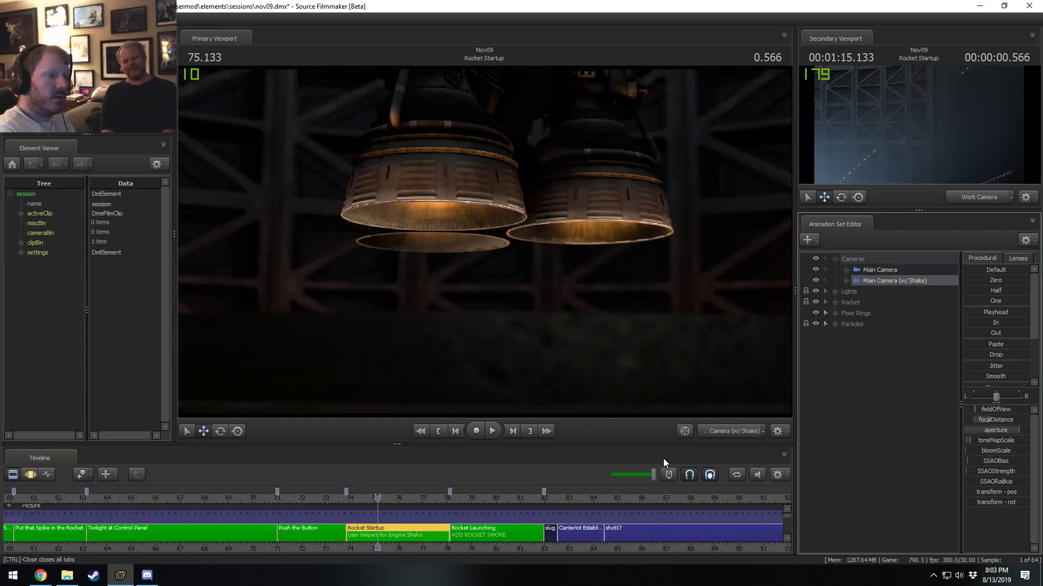
click(894, 271)
click(888, 283)
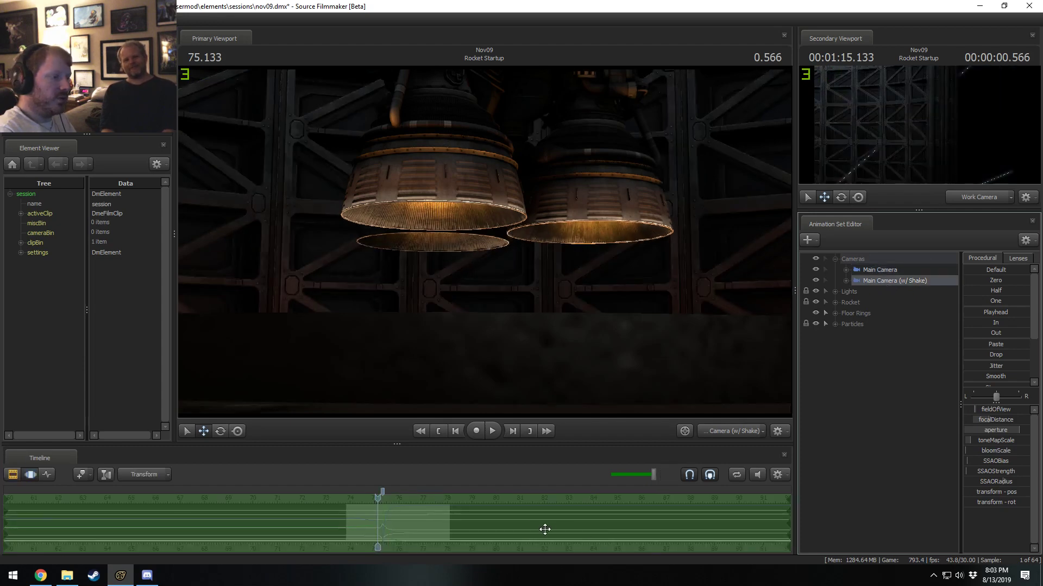
click(895, 270)
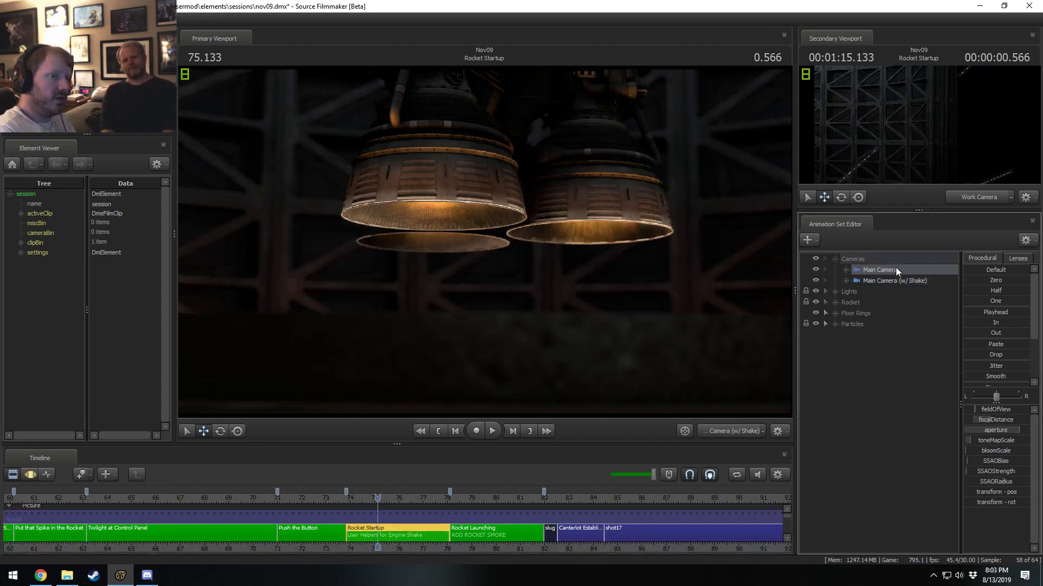
Go to 79.333 s in Rocket Launching and apply the copied SSAO settings to its Main Camera.
click(470, 536)
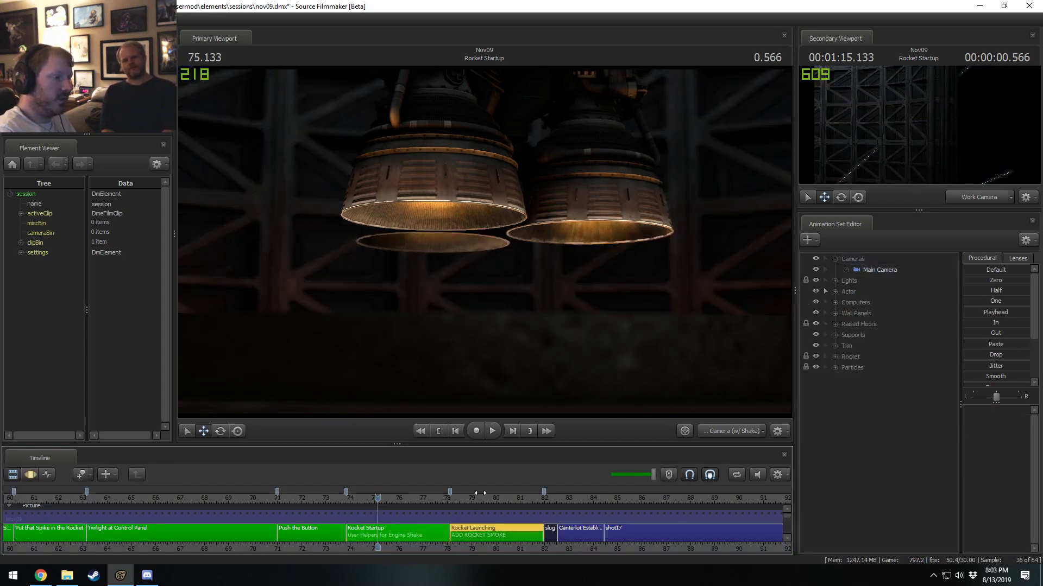
click(891, 270)
key(F3)
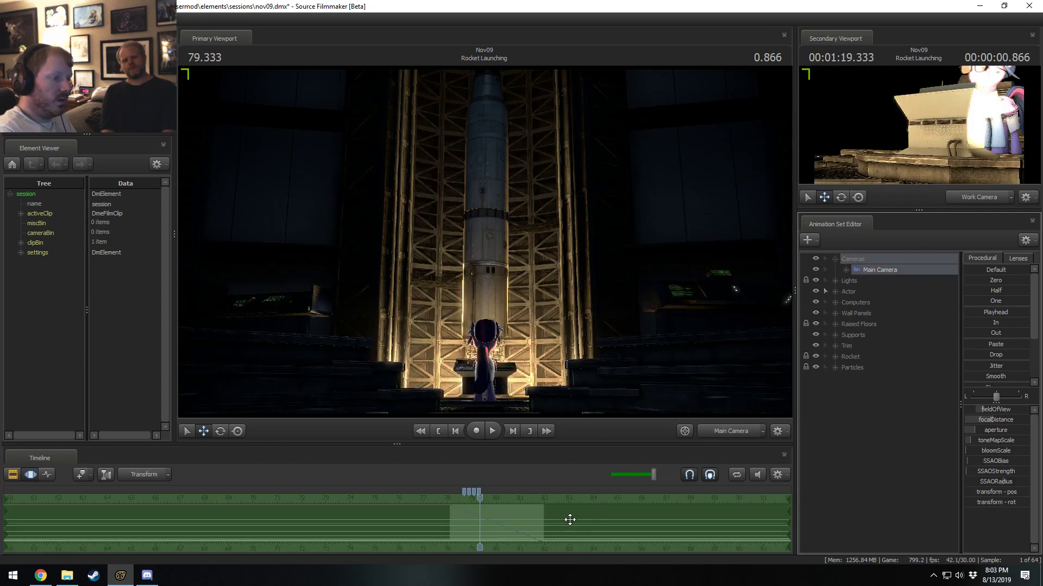
click(568, 520)
key(F2)
Select shot17 and apply the copied SSAO settings to its Main Camera.
middle_drag(581, 553, 430, 552)
click(429, 535)
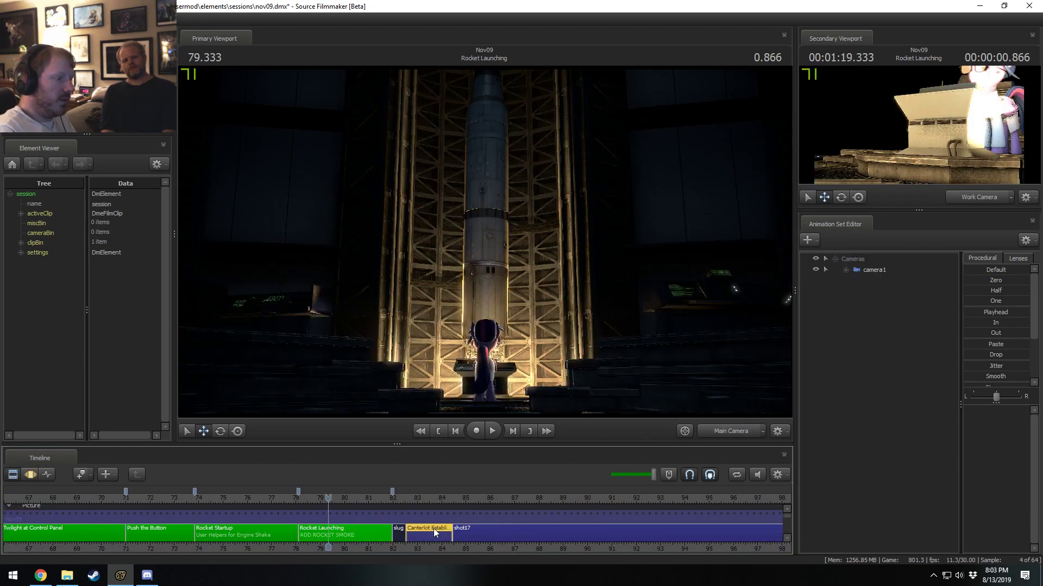
click(490, 533)
click(889, 271)
key(F3)
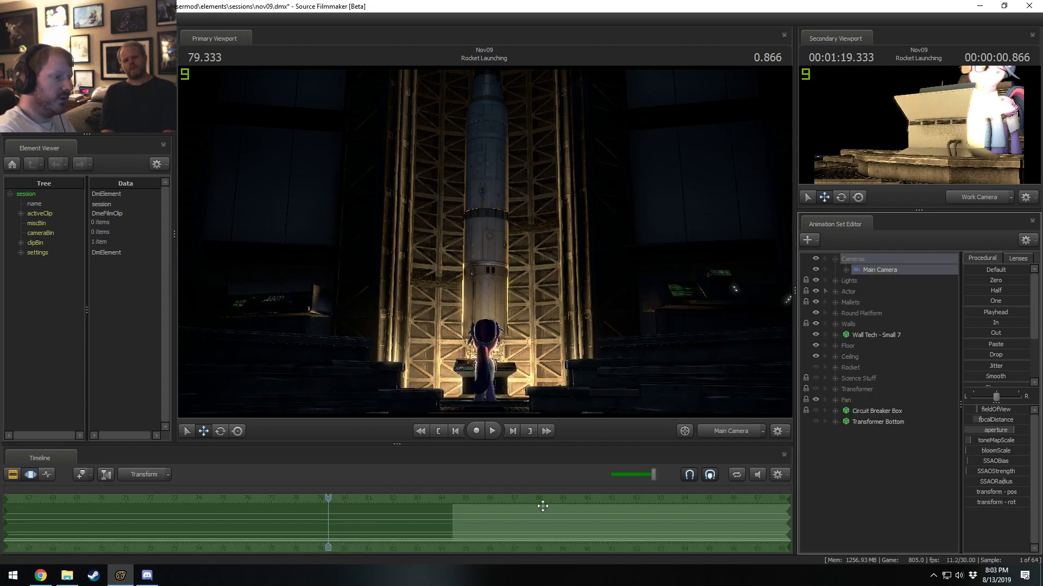
click(535, 509)
key(ctrl+v)
key(F2)
Select the short final shot after shot17 and apply the copied SSAO settings to its Main Camera and Main Camera2.
click(399, 499)
click(400, 535)
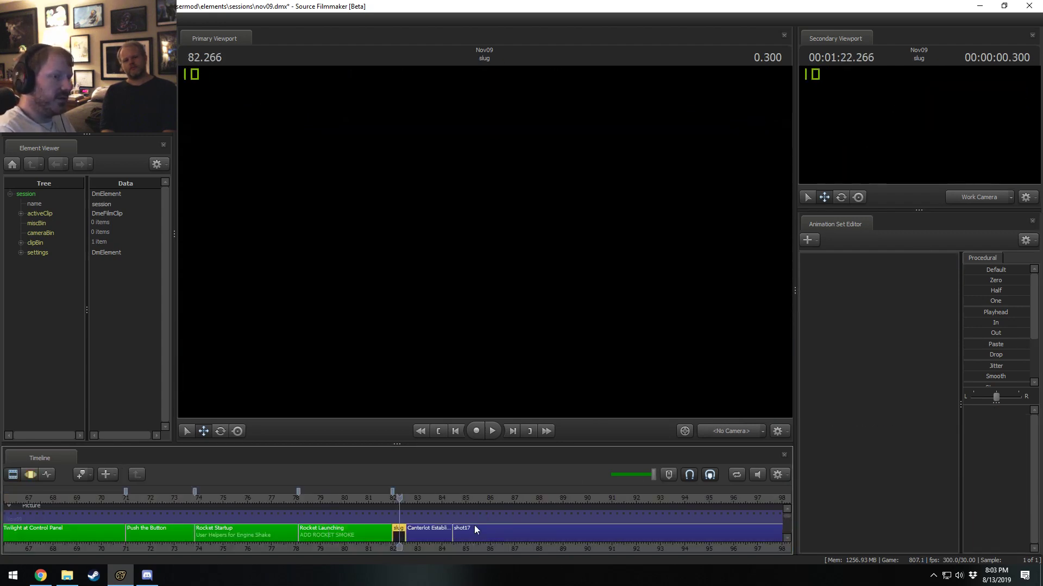
scroll(506, 545, down, 2)
scroll(553, 522, down, 1)
click(650, 530)
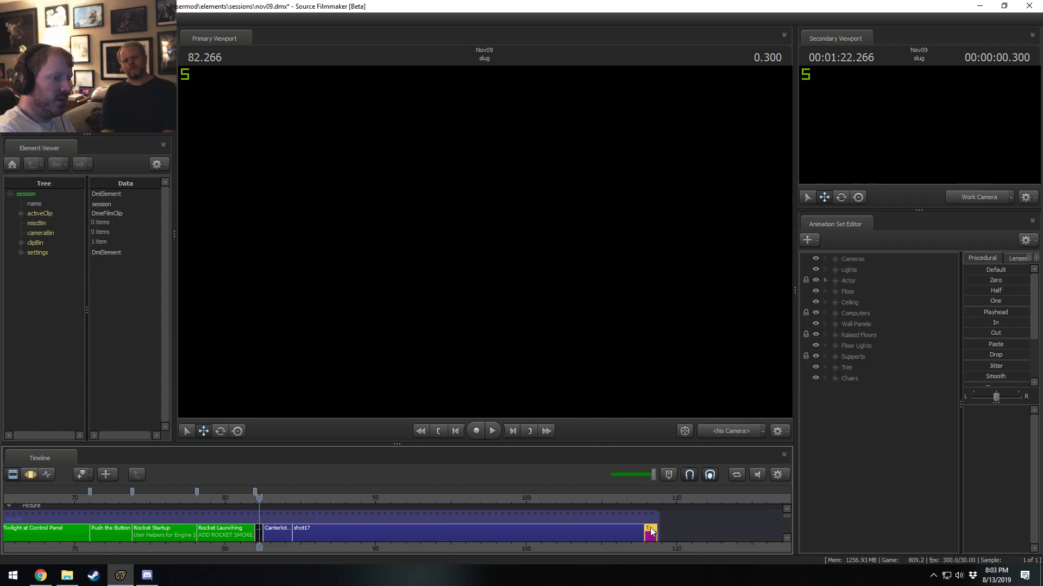
click(835, 259)
click(872, 270)
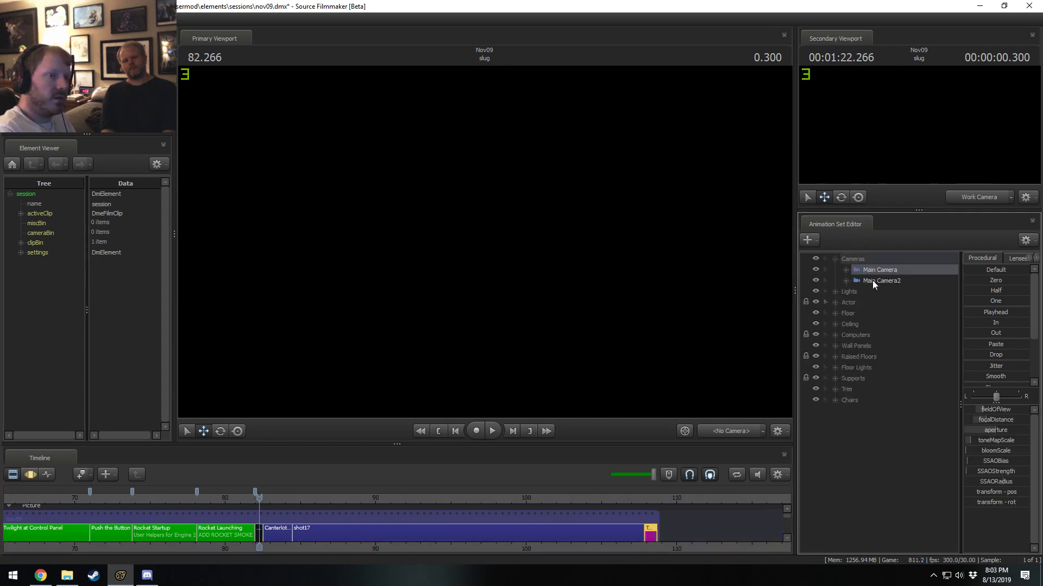
key(F3)
click(532, 501)
click(874, 280)
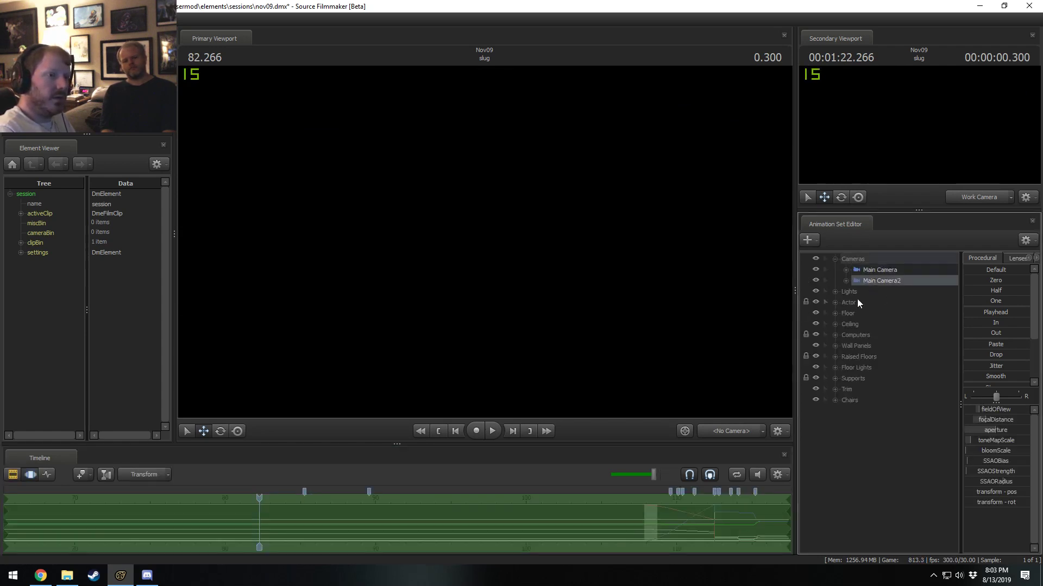
click(559, 531)
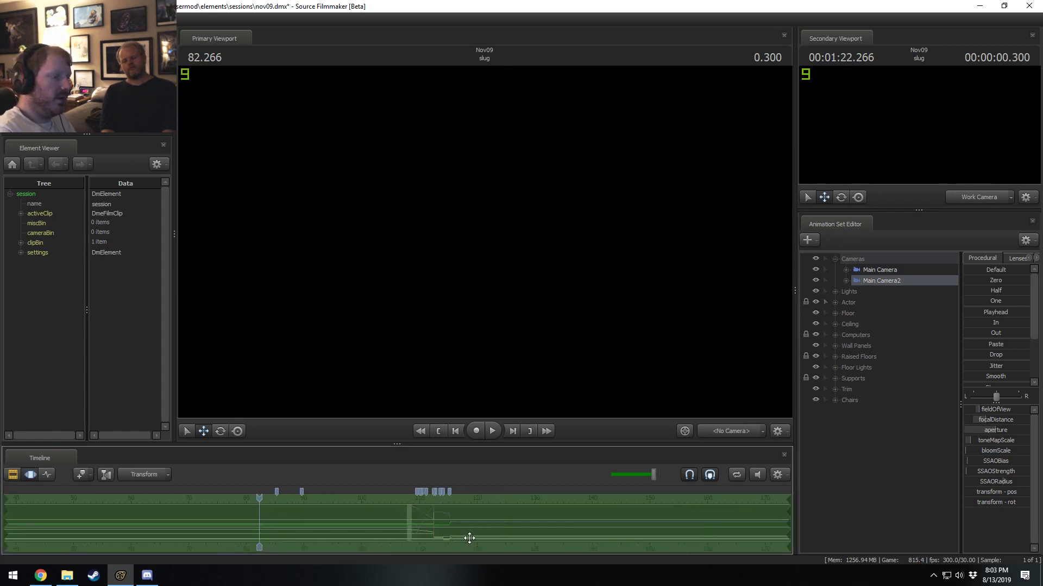
key(F2)
Play Push the Button up to 73.300 s to check the ambient occlusion in the shot.
click(224, 501)
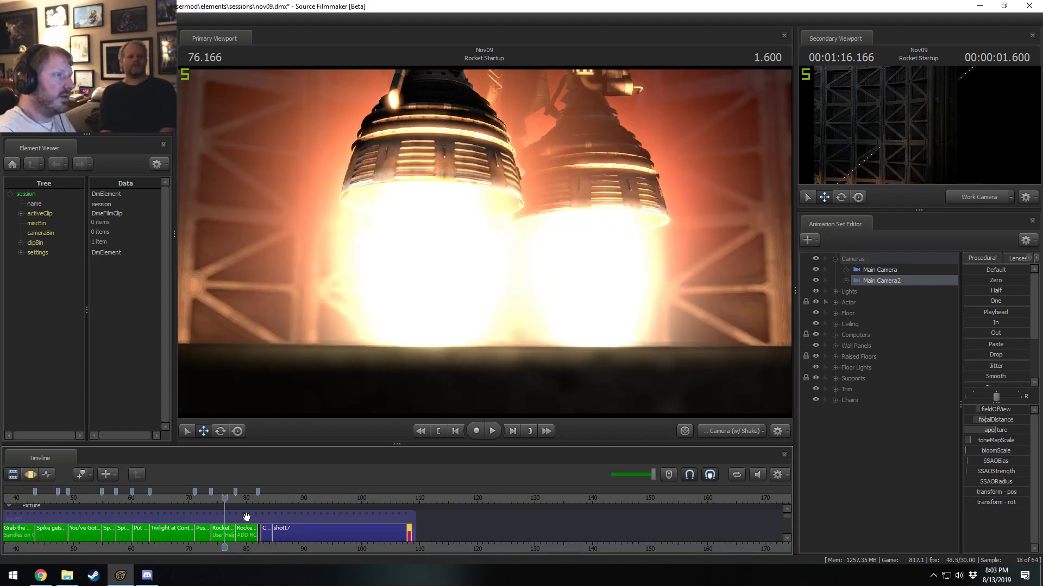
drag(361, 544, 329, 552)
middle_drag(285, 543, 732, 516)
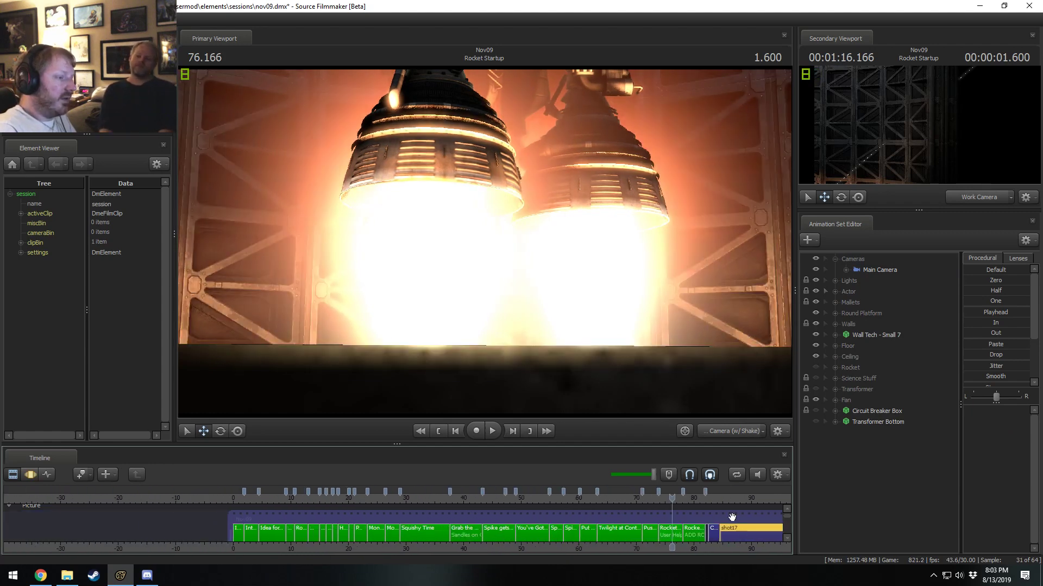
click(648, 498)
key(space)
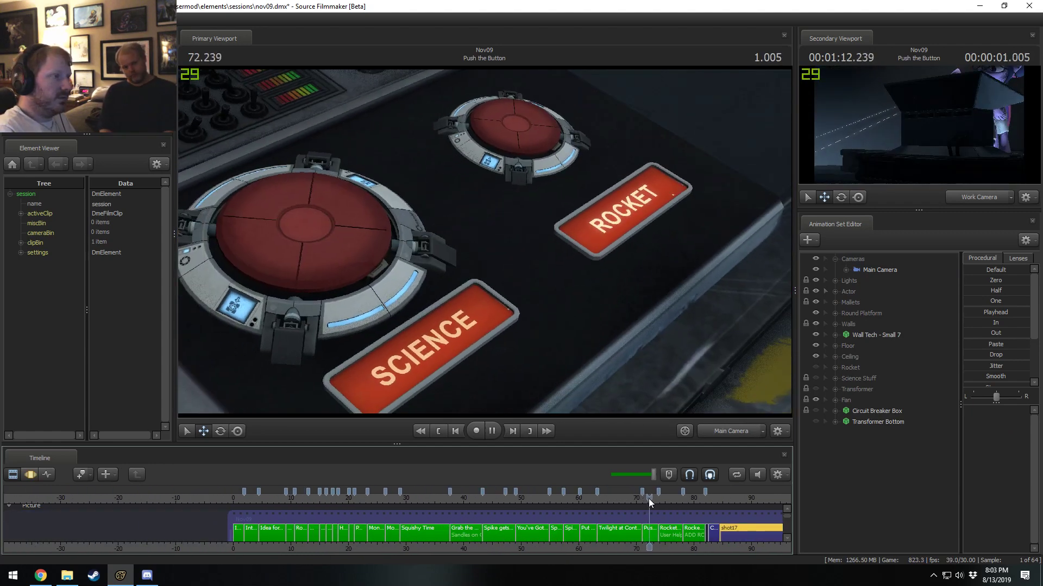
key(space)
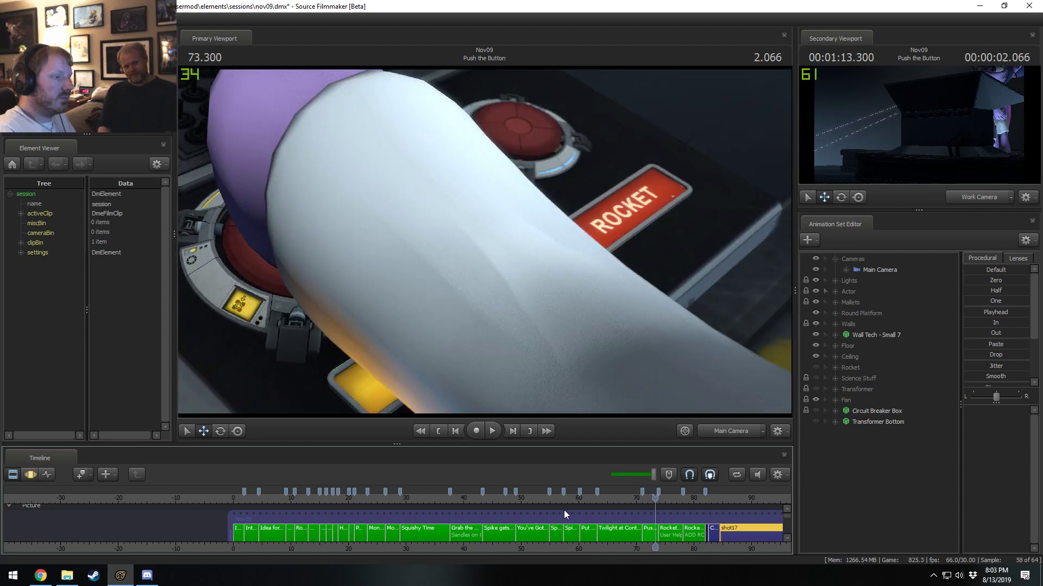
Play Twilight at Control Panel from 66.166 s to about 66.8 s to check its ambient occlusion.
click(618, 500)
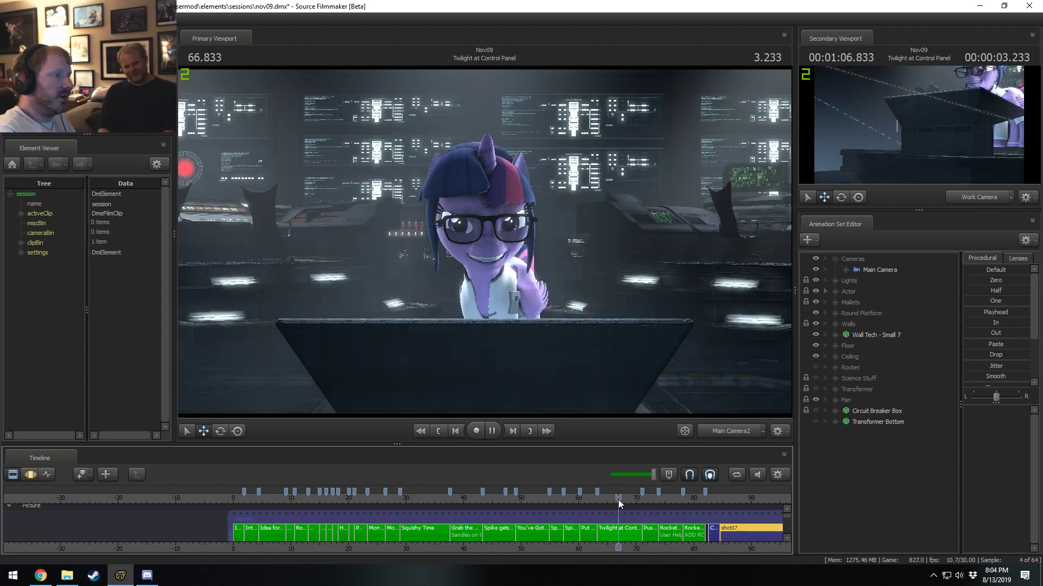
key(space)
click(614, 499)
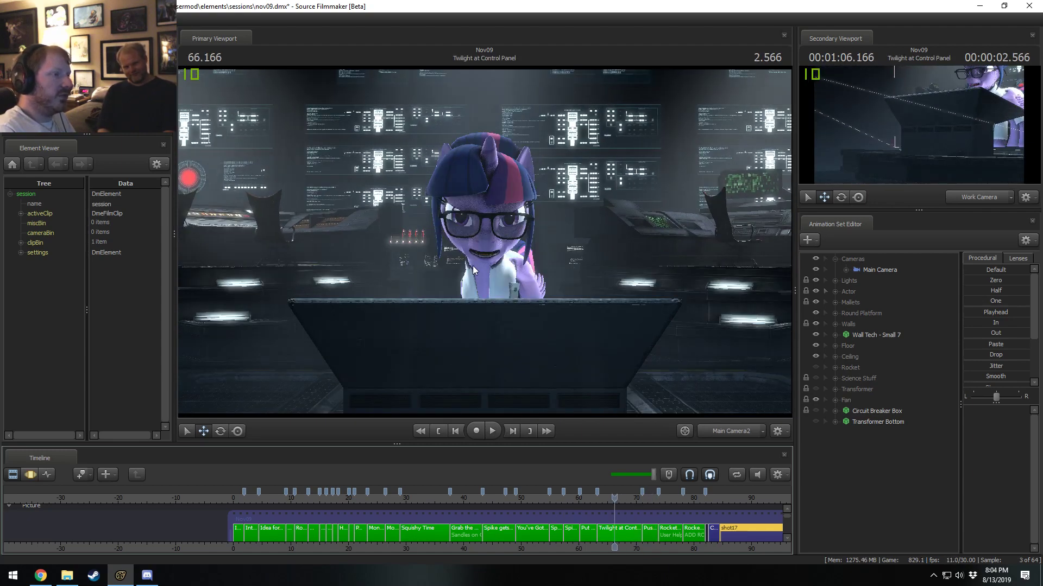
key(space)
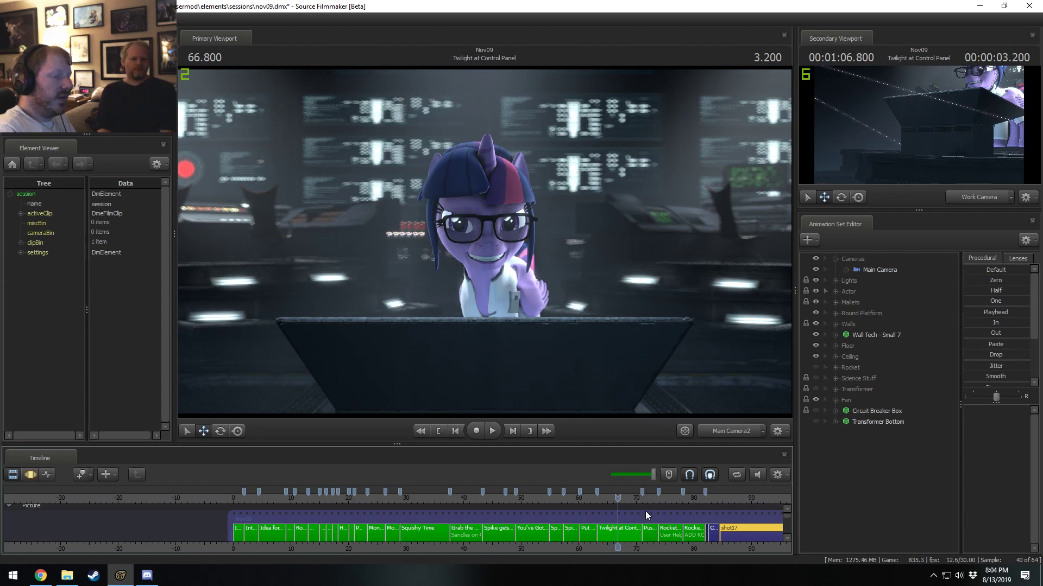
Raise the SSAOBias of Main Camera2 in Twilight at Control Panel and save the session.
click(631, 533)
click(880, 271)
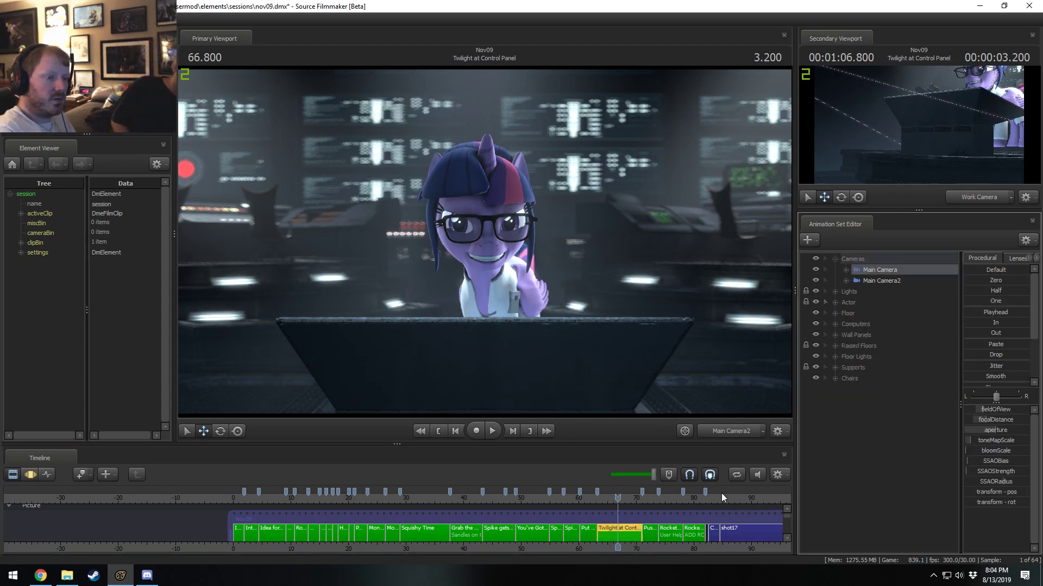
click(880, 280)
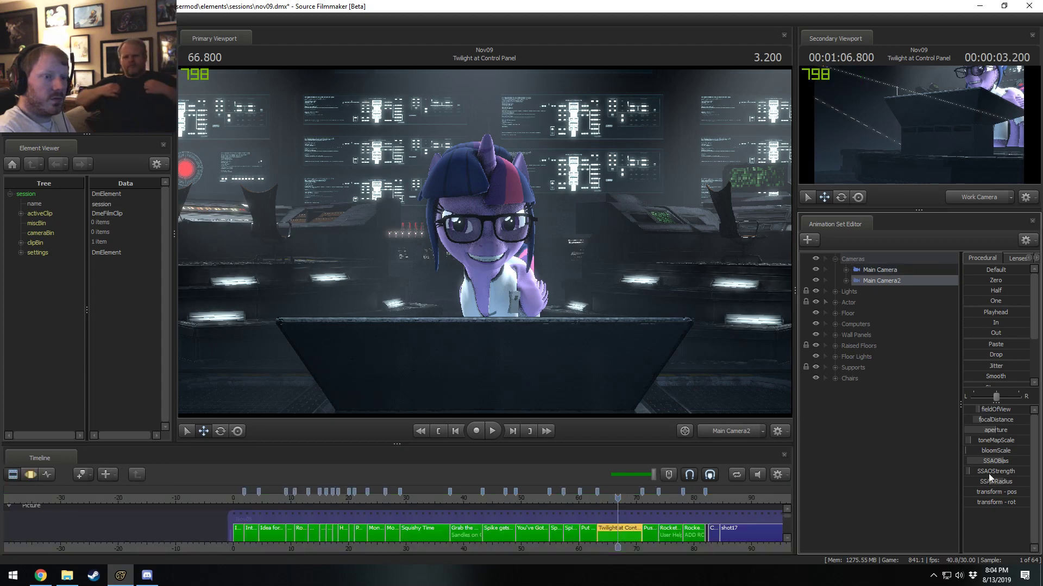
key(F3)
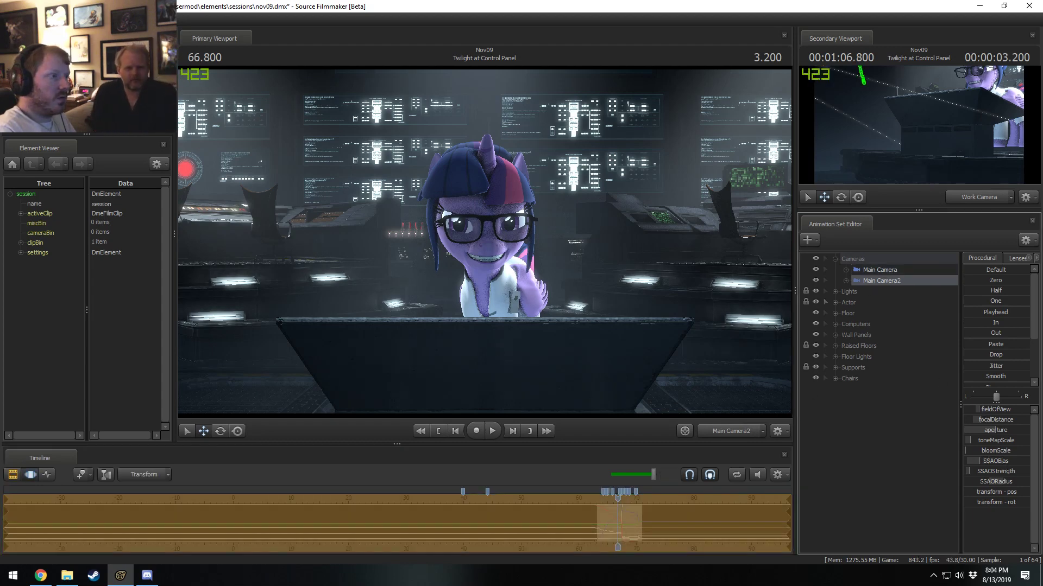
drag(979, 463, 983, 463)
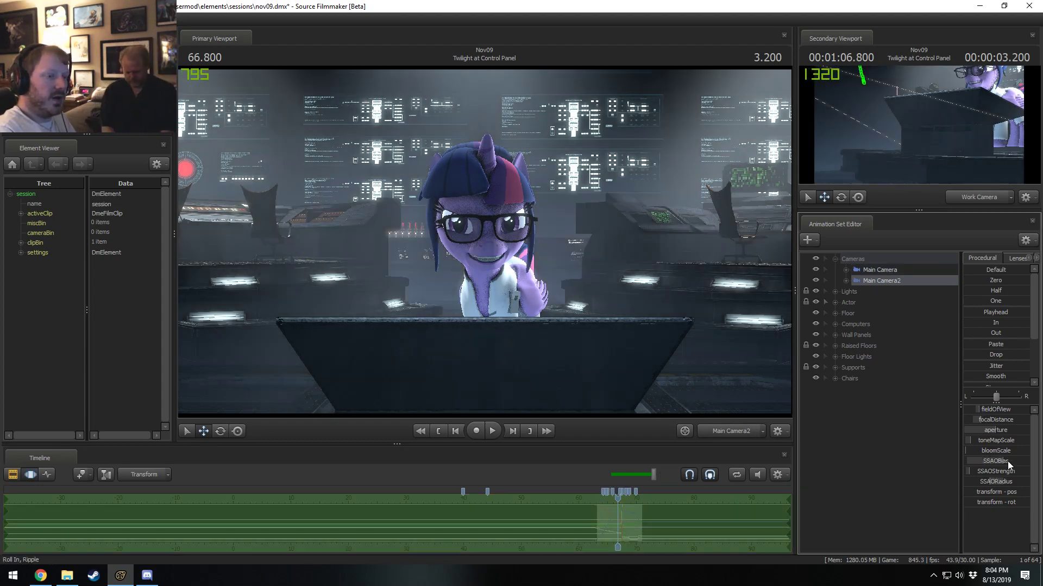
key(F3)
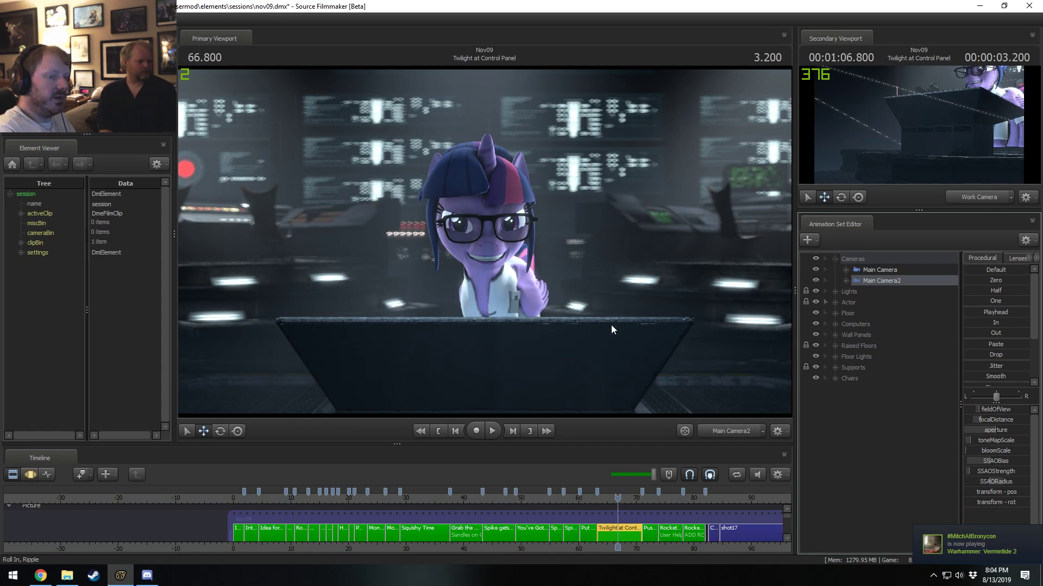
key(ctrl)
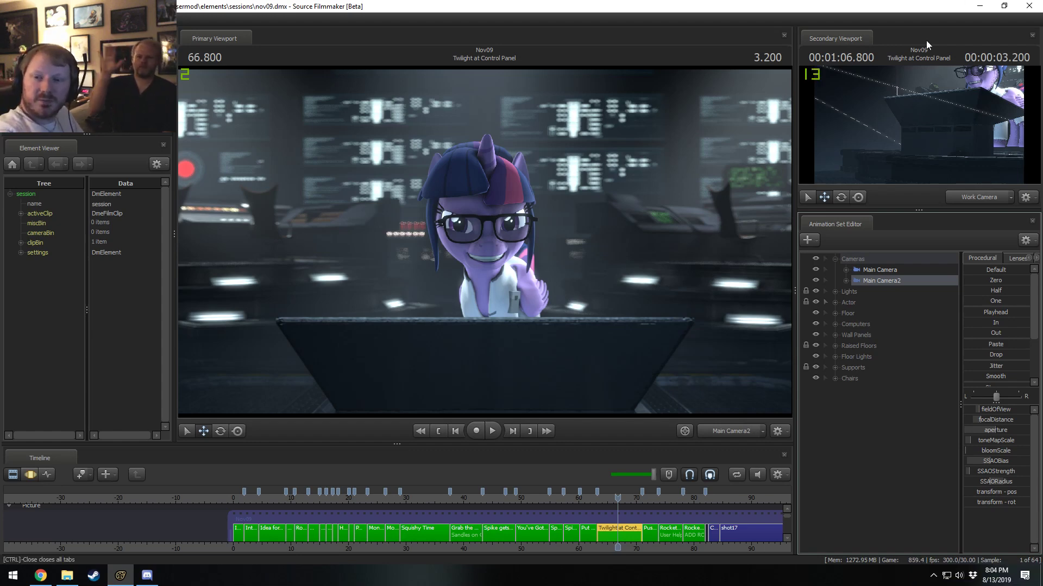
Return to 0.000 s and enlarge the Primary Viewport while keeping the whole film visible in the reduced timeline.
click(234, 509)
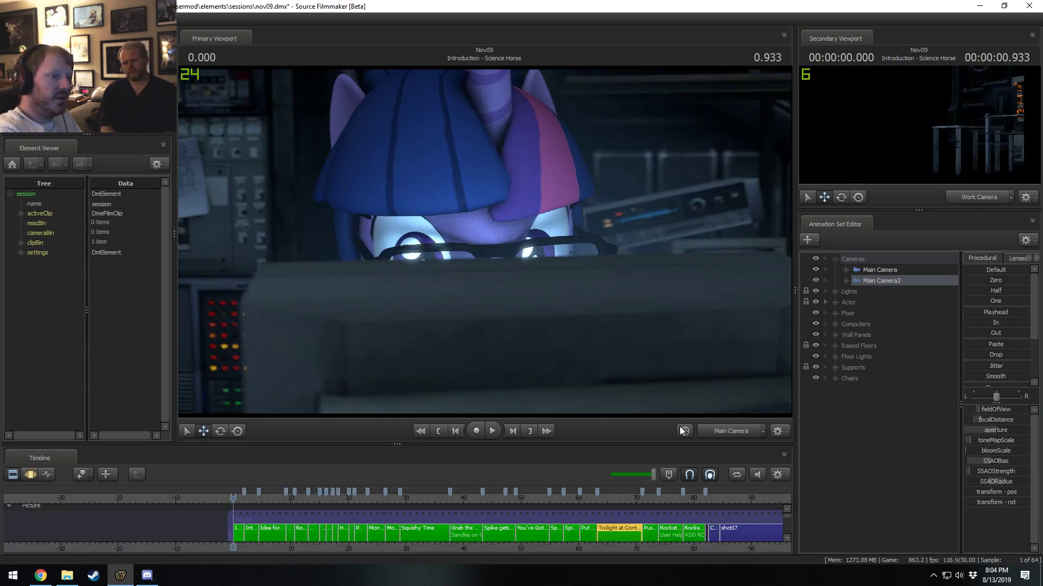
drag(670, 445, 669, 479)
drag(797, 426, 850, 466)
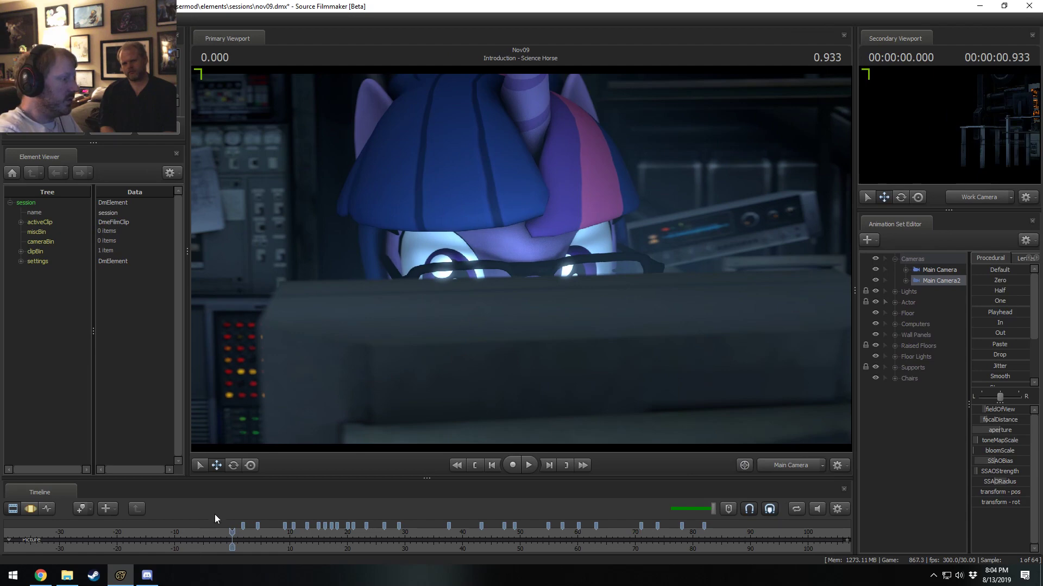
drag(238, 478, 234, 465)
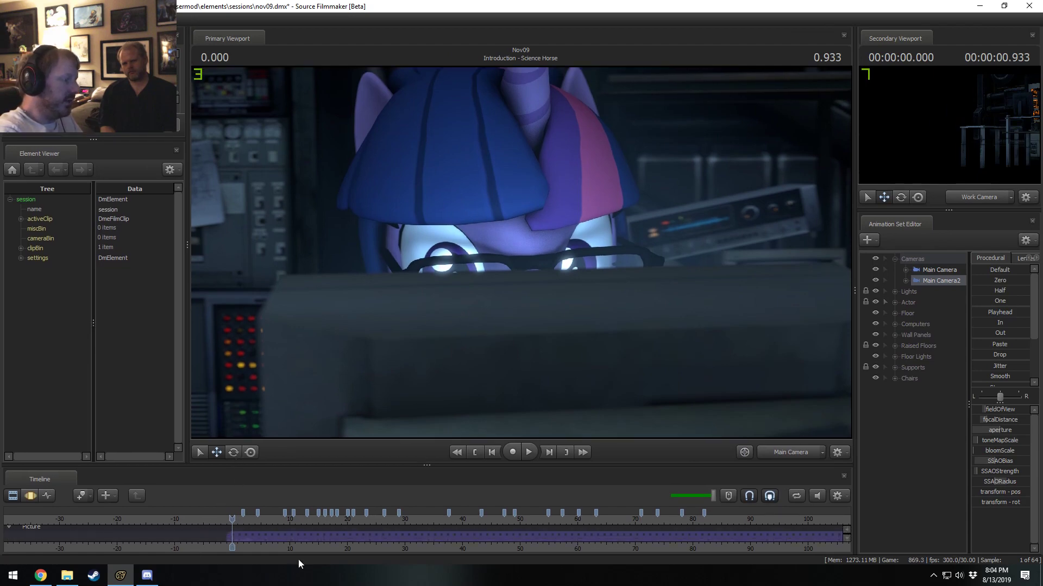
middle_drag(302, 537, 97, 536)
Save the session and play it from the start up to 81.133 s in Rocket Launching to review the shots.
key(ctrl+s)
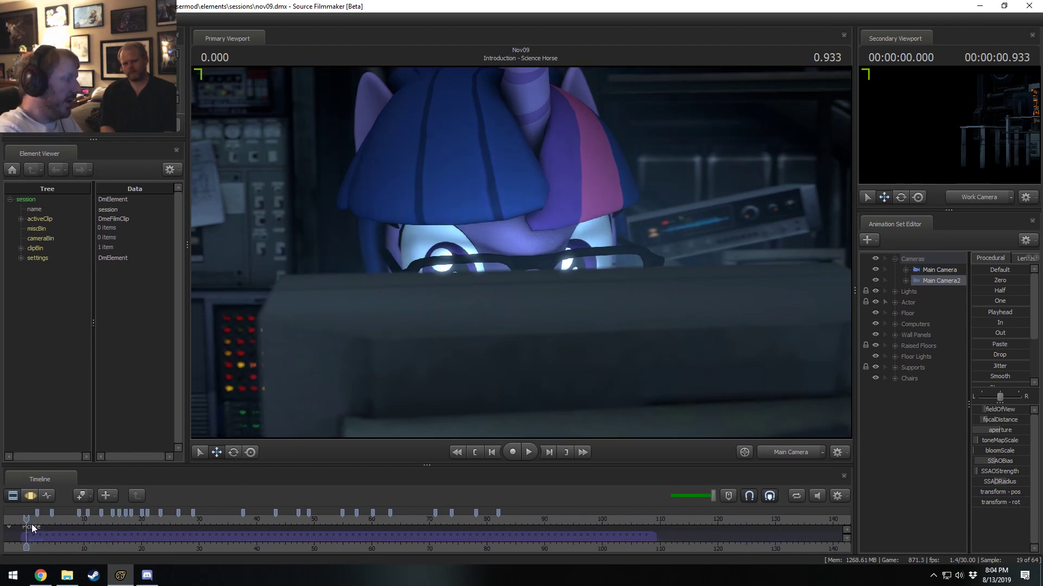
key(space)
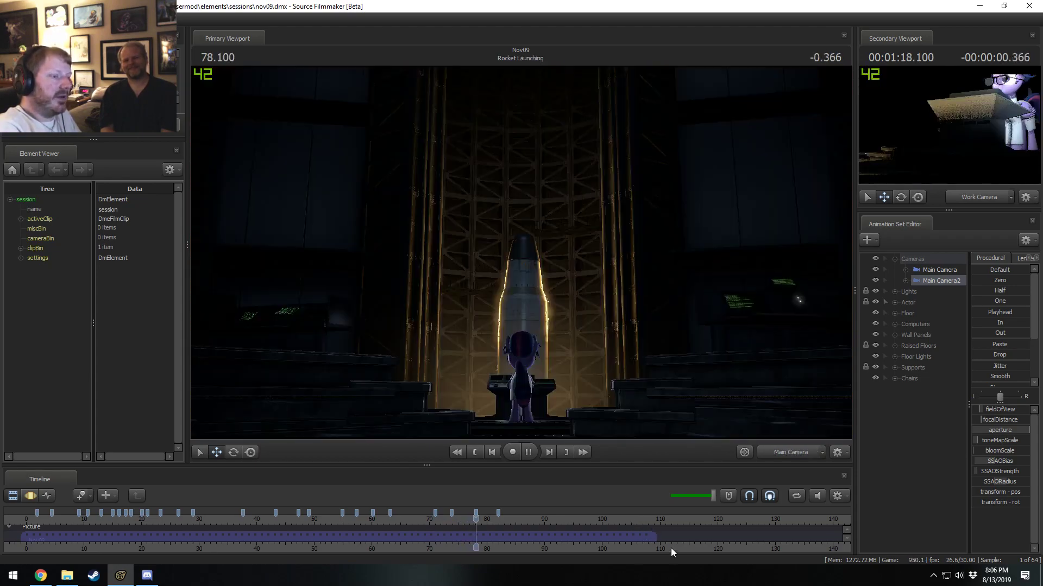
drag(677, 550, 601, 552)
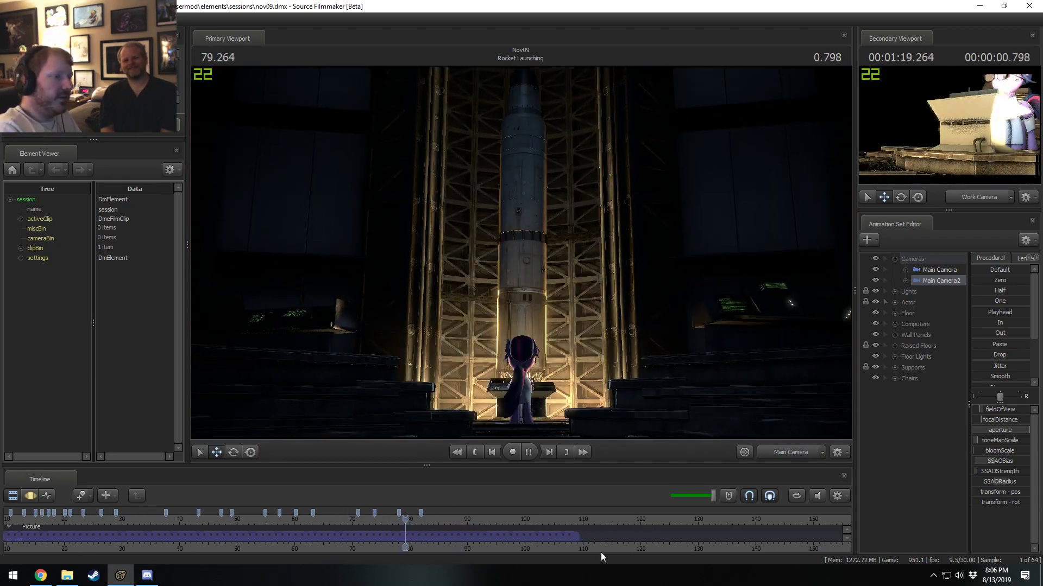
key(space)
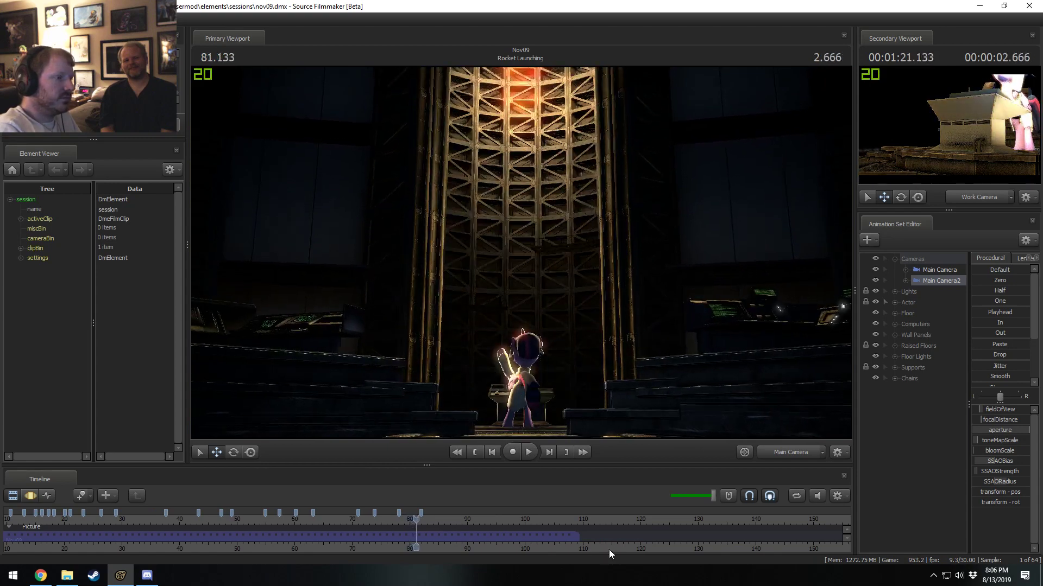
key(F3)
key(F2)
scroll(431, 531, up, 1)
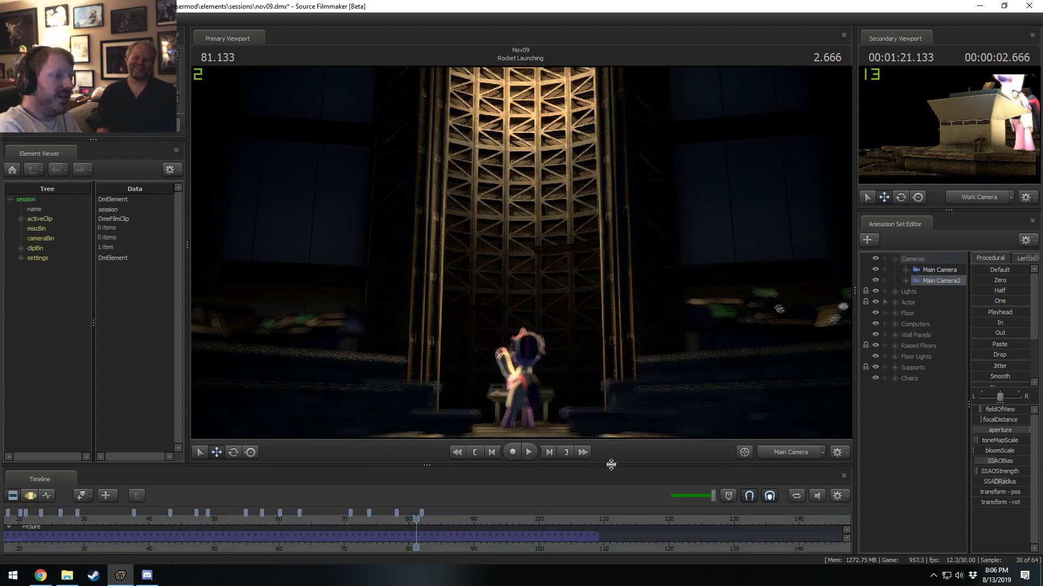
Enlarge the Timeline panel upward until the shot details show, and select the Rocket Launching shot.
drag(611, 464, 611, 445)
scroll(442, 511, up, 3)
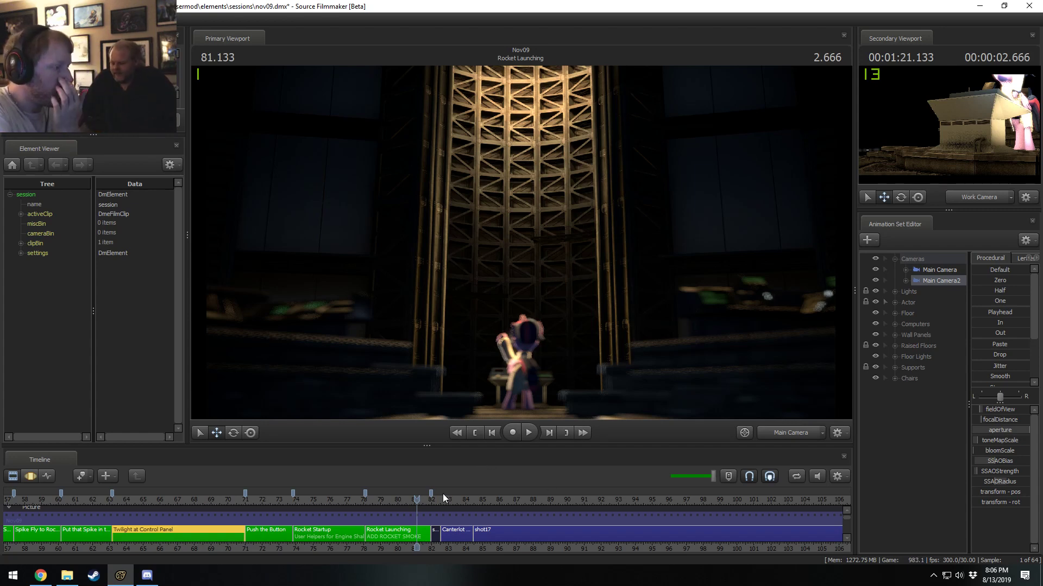
scroll(434, 549, down, 5)
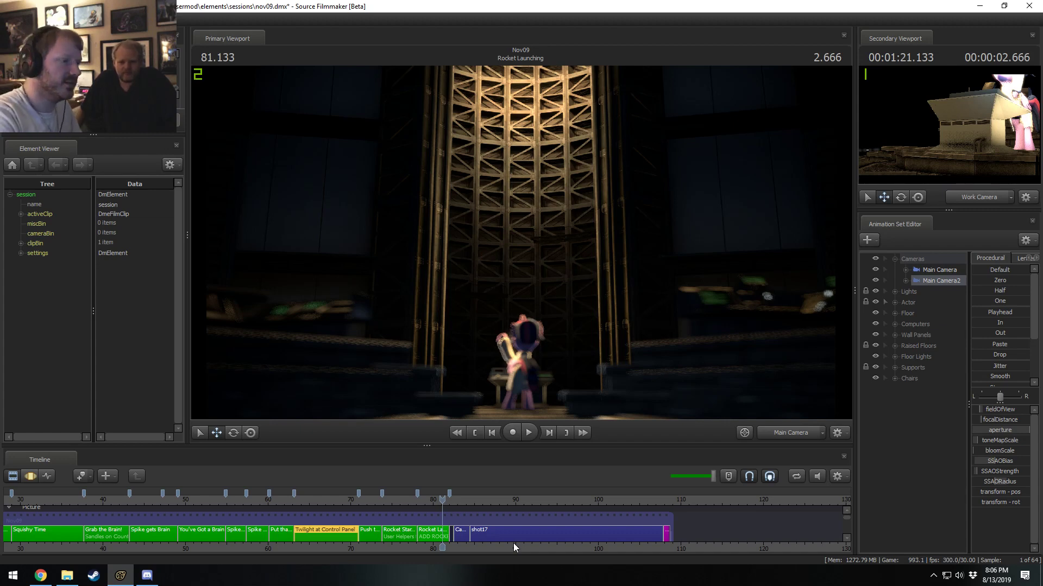
scroll(424, 549, up, 4)
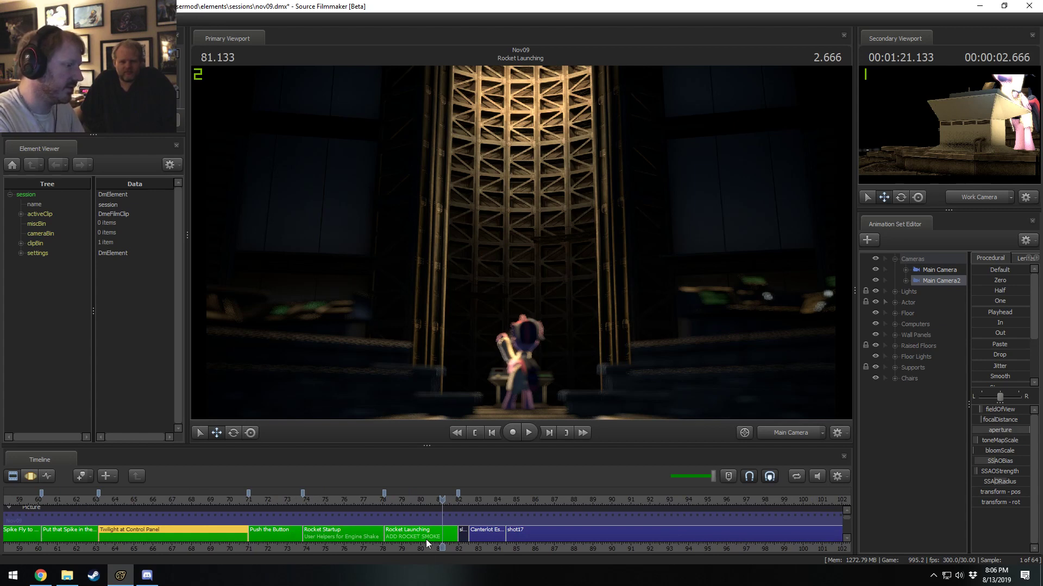
click(426, 539)
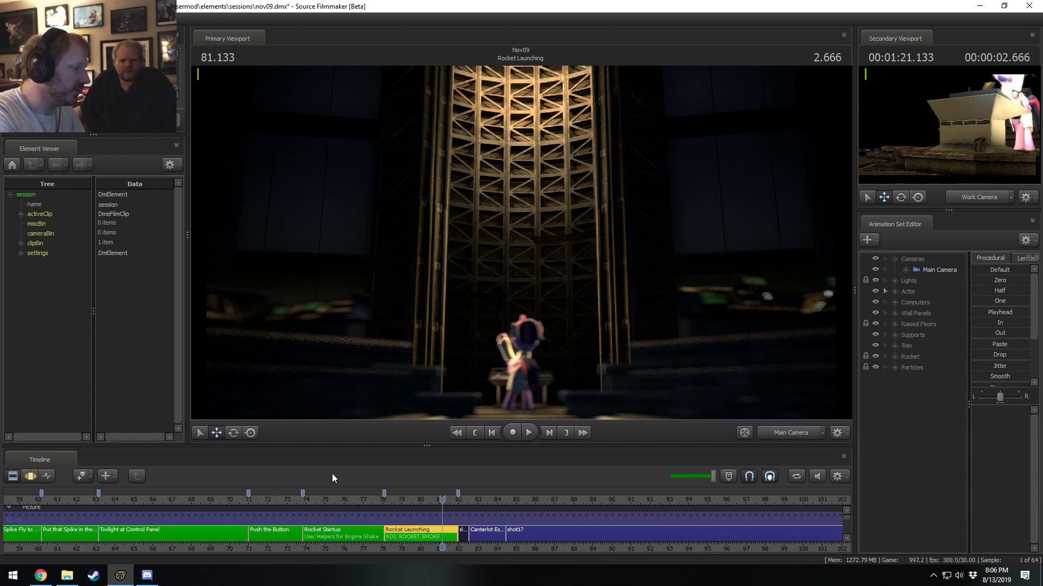
drag(354, 445, 361, 420)
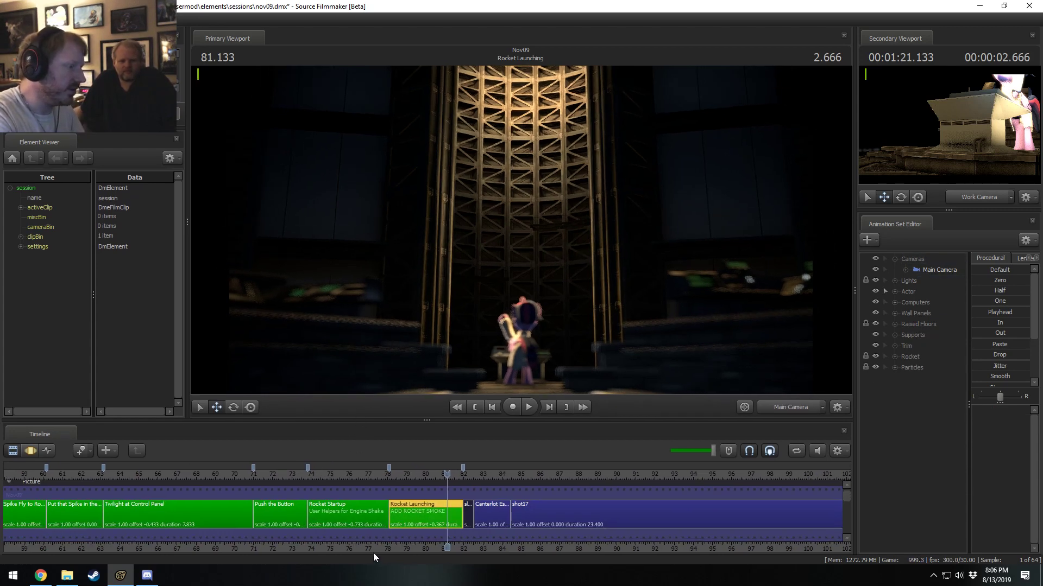
Save the nov09.dmx session and show the whole film, from the first shot through shot17, in the timeline.
scroll(648, 520, down, 8)
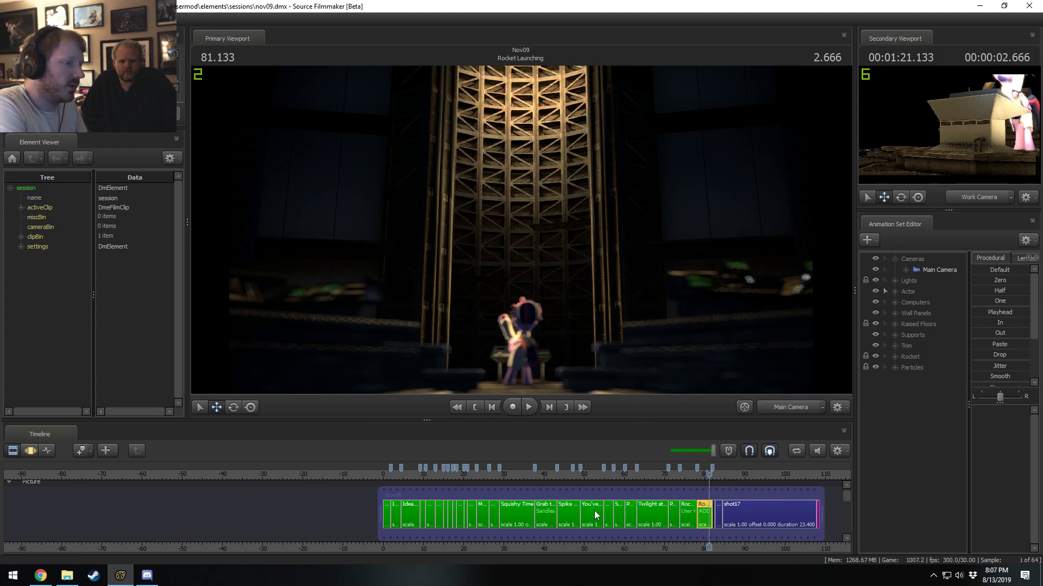
scroll(660, 525, up, 3)
scroll(660, 525, up, 2)
scroll(596, 543, down, 4)
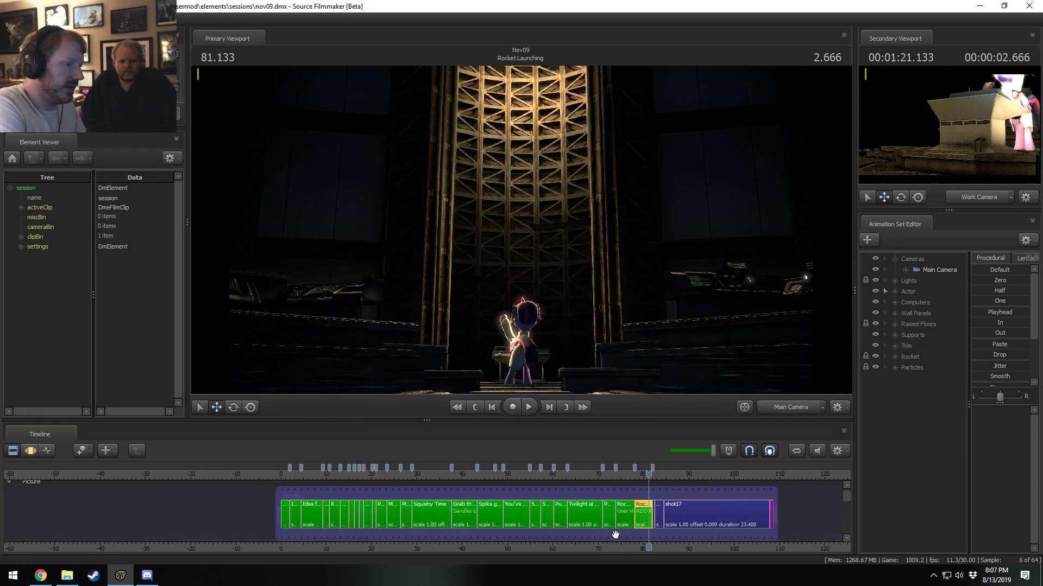
scroll(677, 515, up, 2)
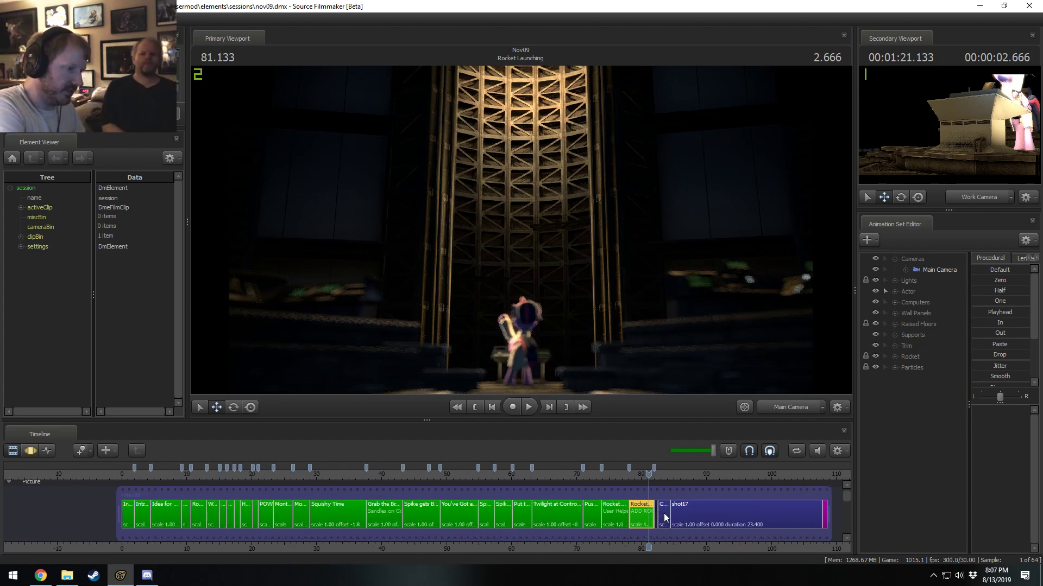
scroll(664, 543, down, 2)
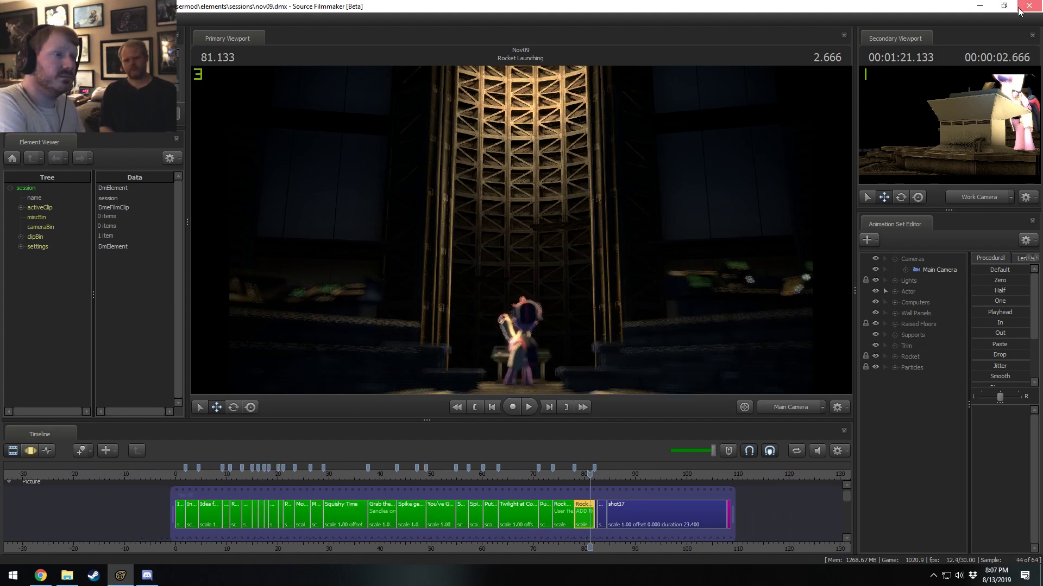
Close Discord, Source Filmmaker and the Videos folder window to clear the desktop.
click(146, 575)
click(620, 7)
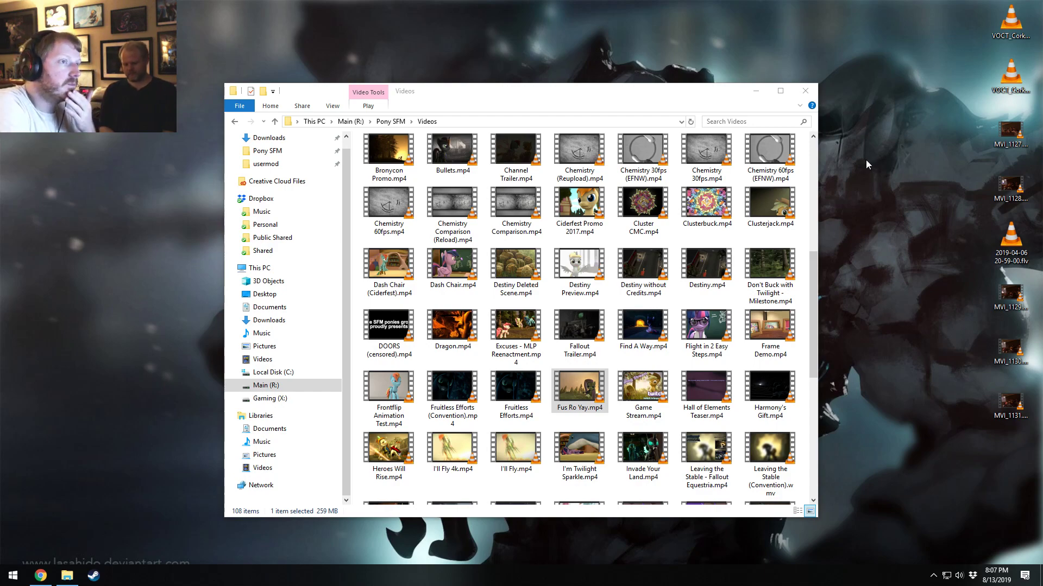
click(809, 92)
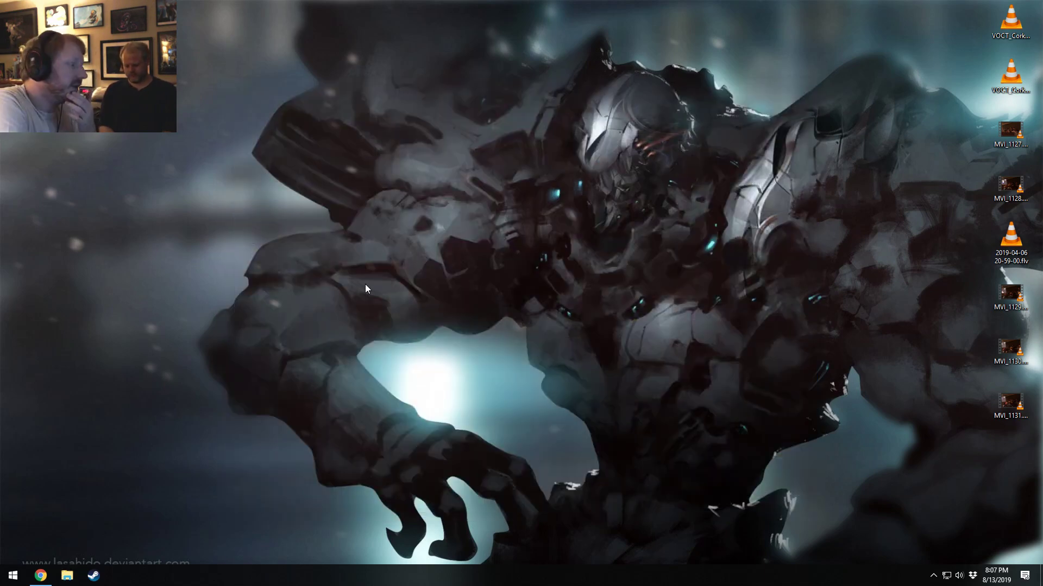
Switch to Chrome and close its Clear Sky and Wind Sprint wiki page and the Google Search page.
click(41, 575)
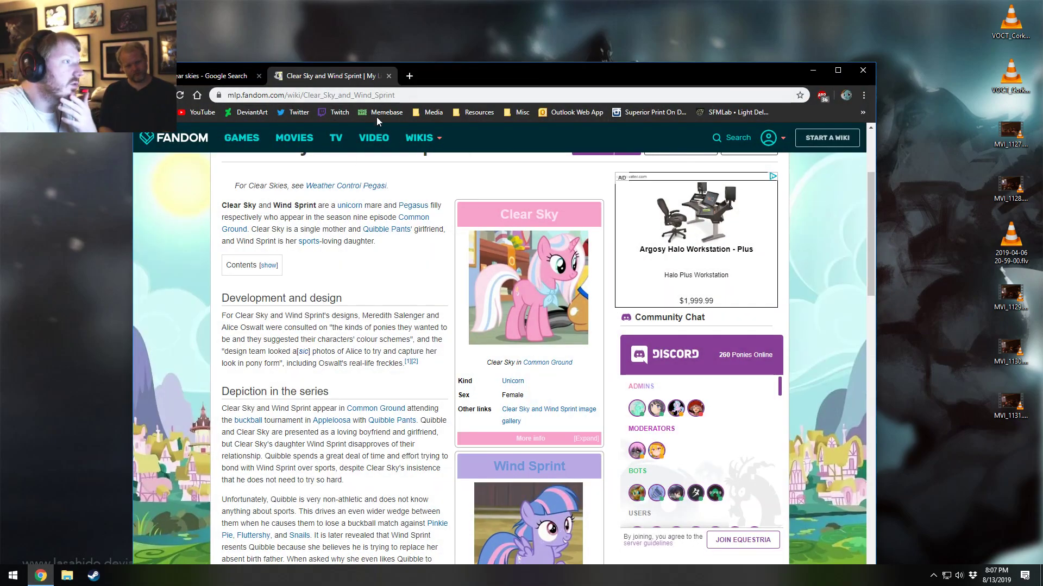
click(388, 76)
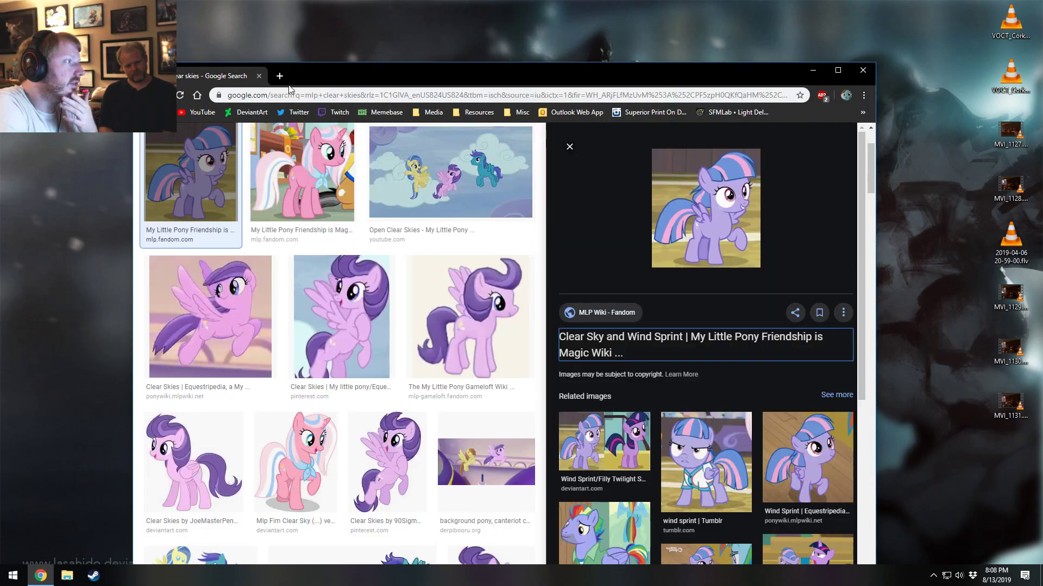
click(258, 76)
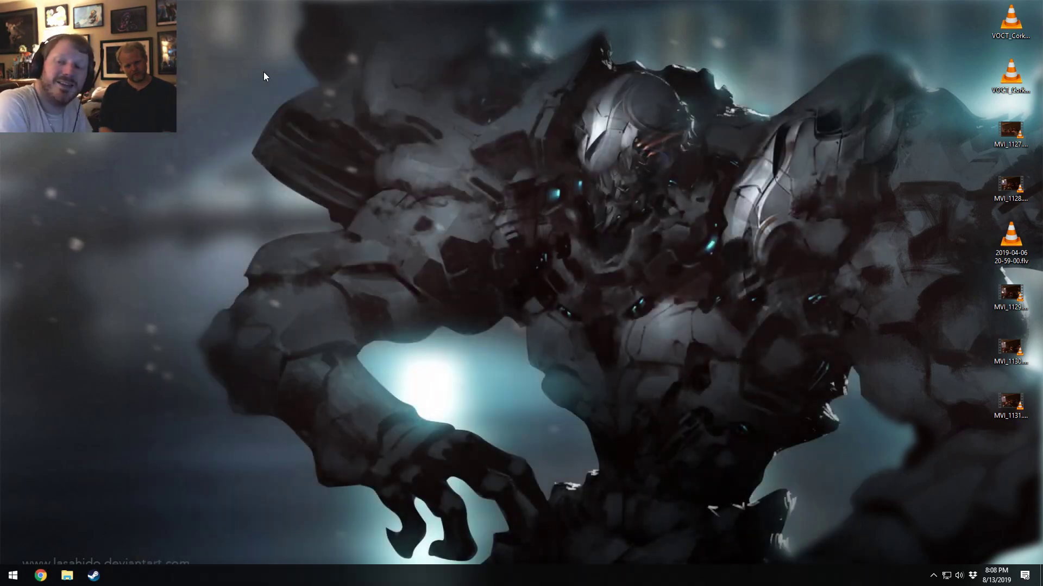